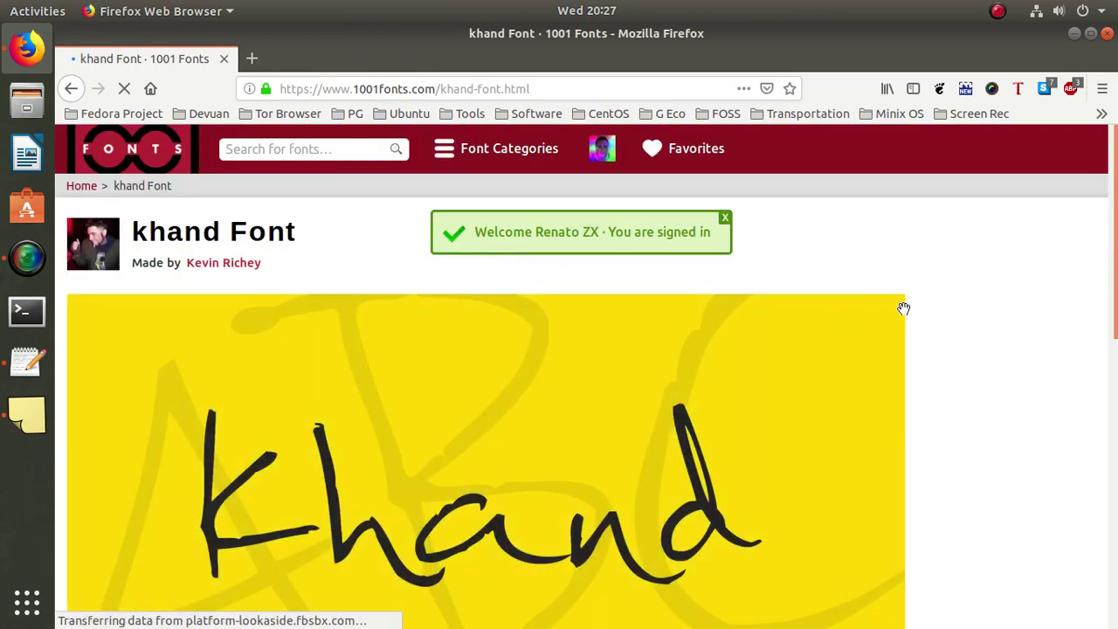
Add the khand font to the favorites
scroll(1006, 377, "down", 5)
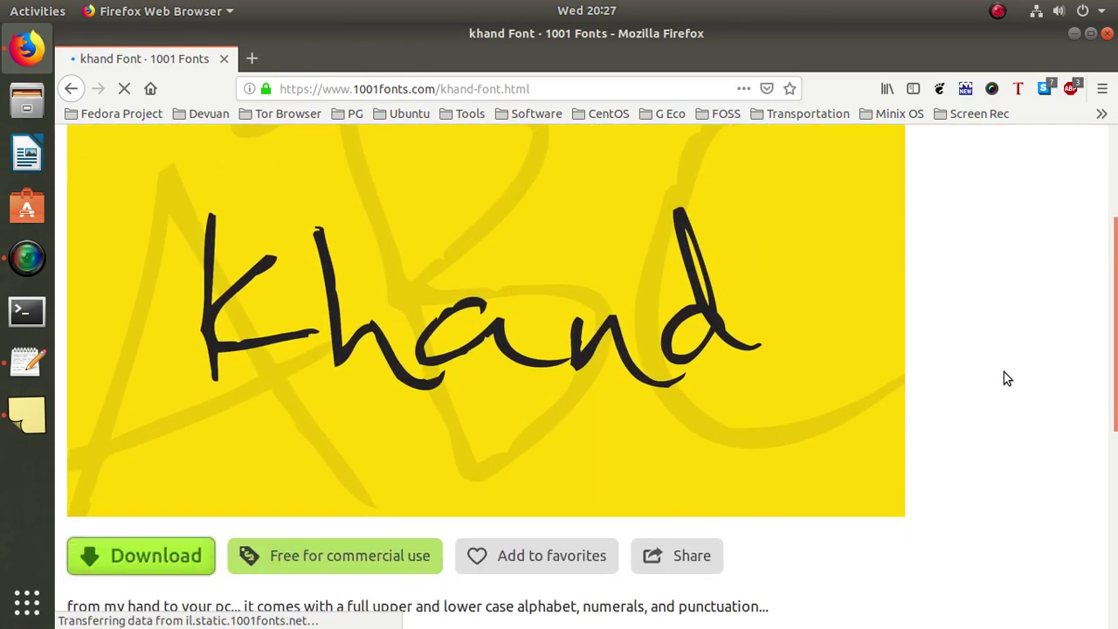
scroll(1005, 376, "down", 1)
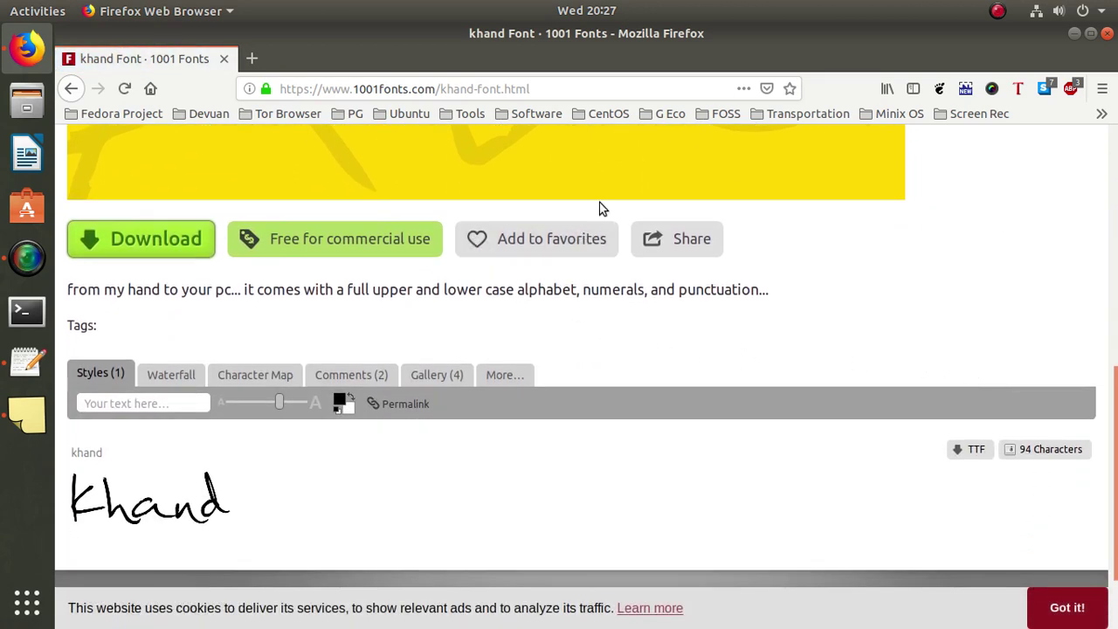
left_click(597, 241)
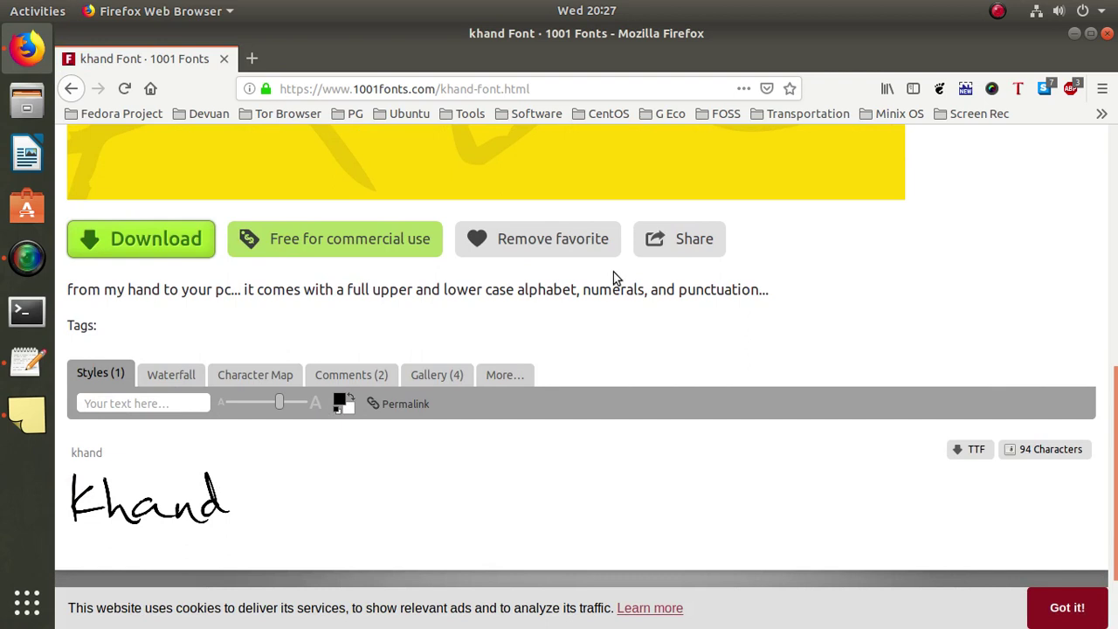
Download the khand font and save khand.zip in the Downloads folder
scroll(771, 337, "up", 5)
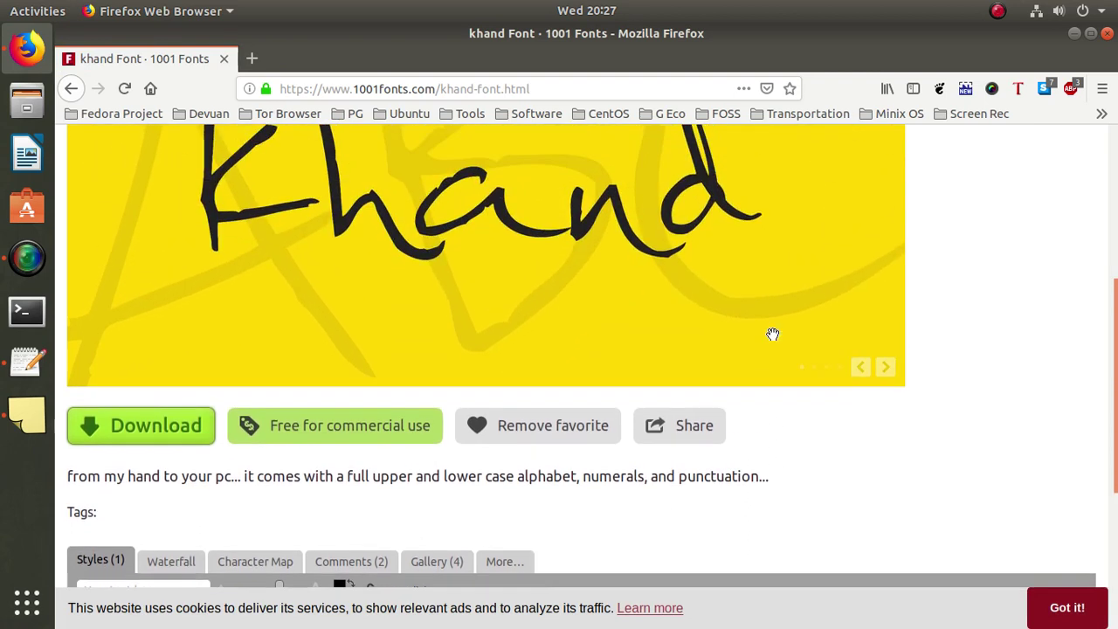
scroll(772, 335, "up", 6)
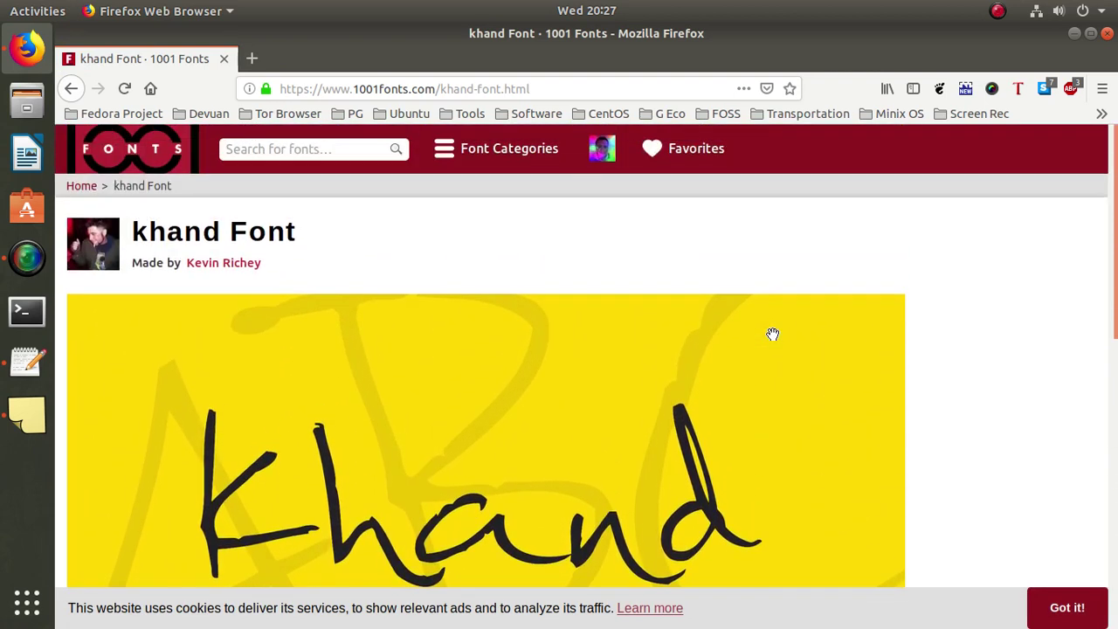
scroll(772, 335, "down", 10)
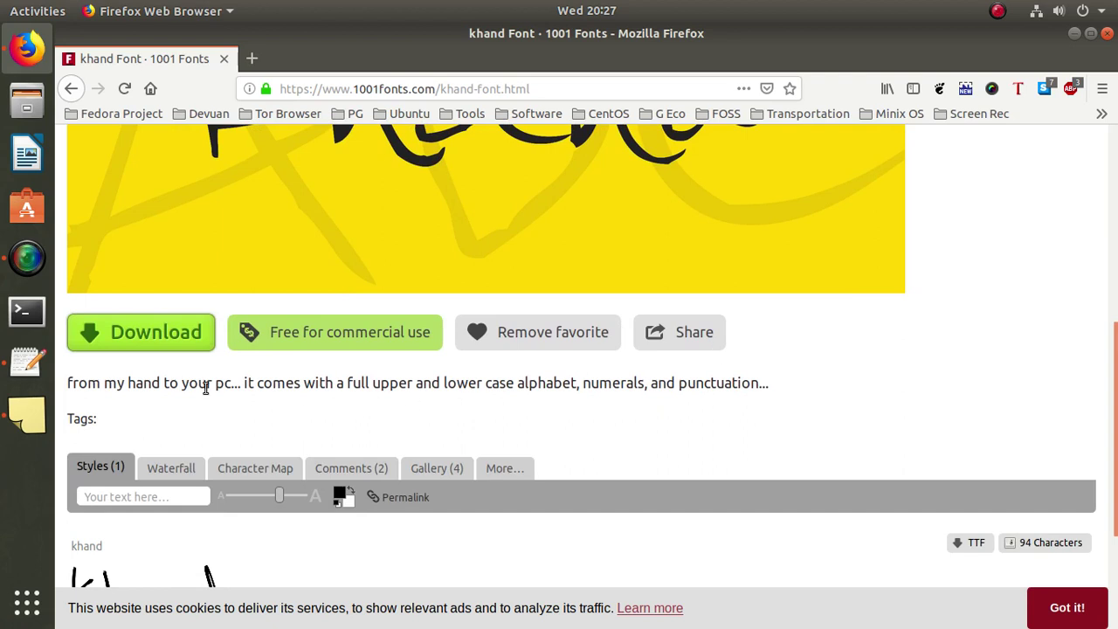
left_click(165, 345)
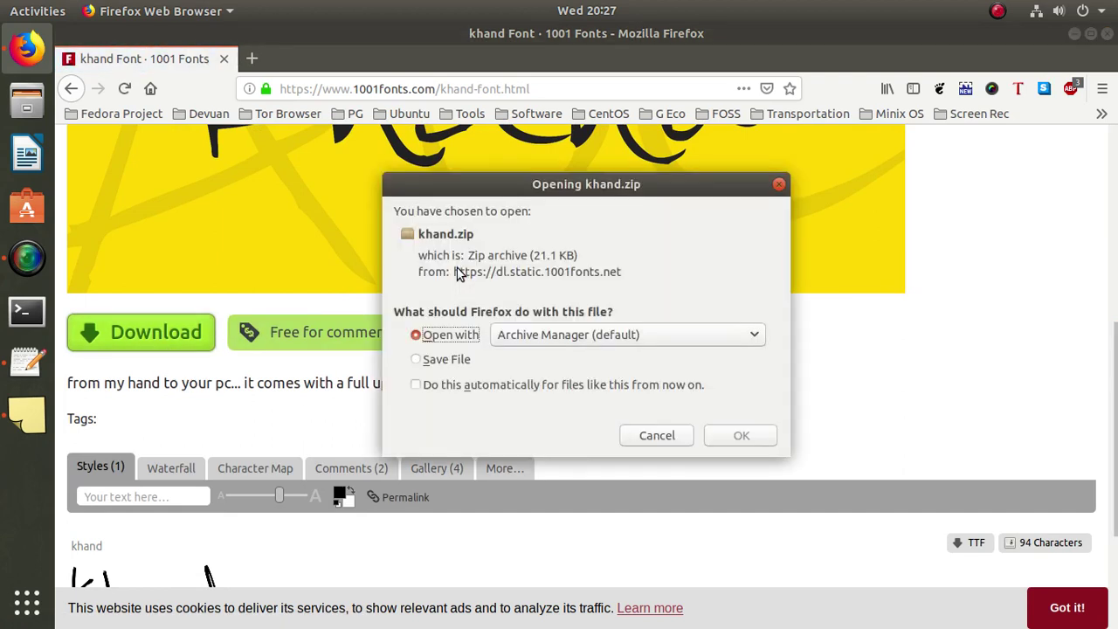
left_click(458, 361)
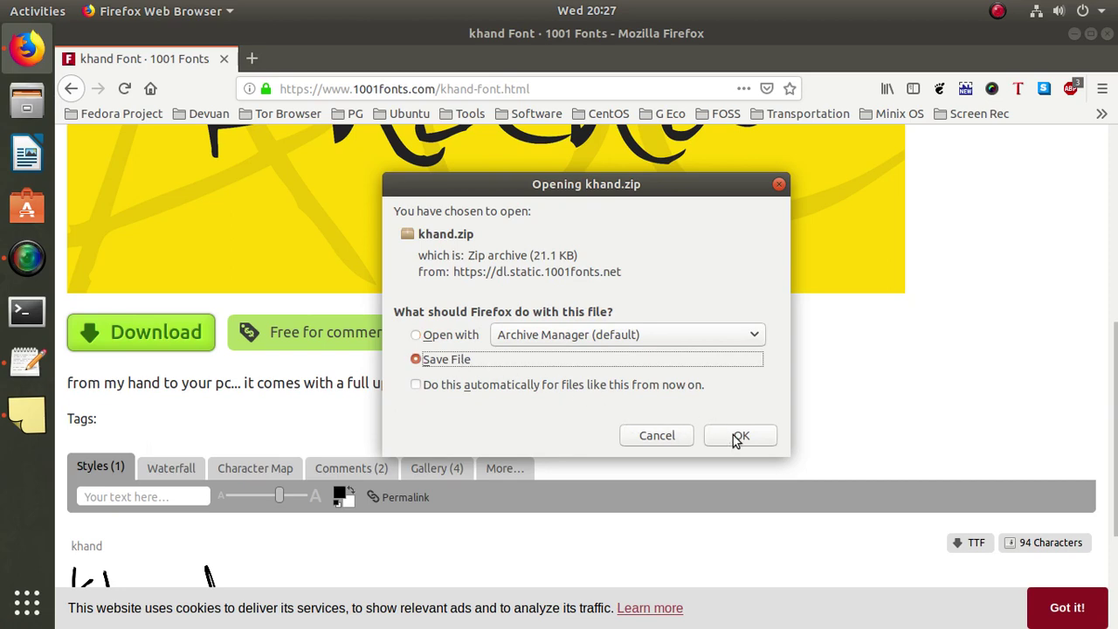
left_click(736, 437)
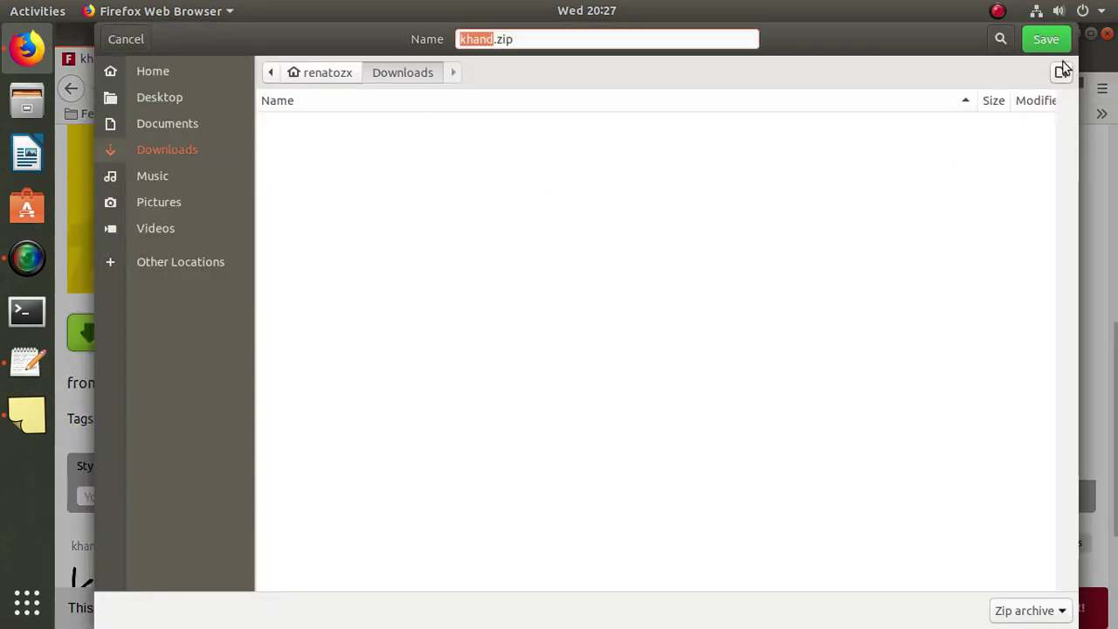
left_click(1046, 39)
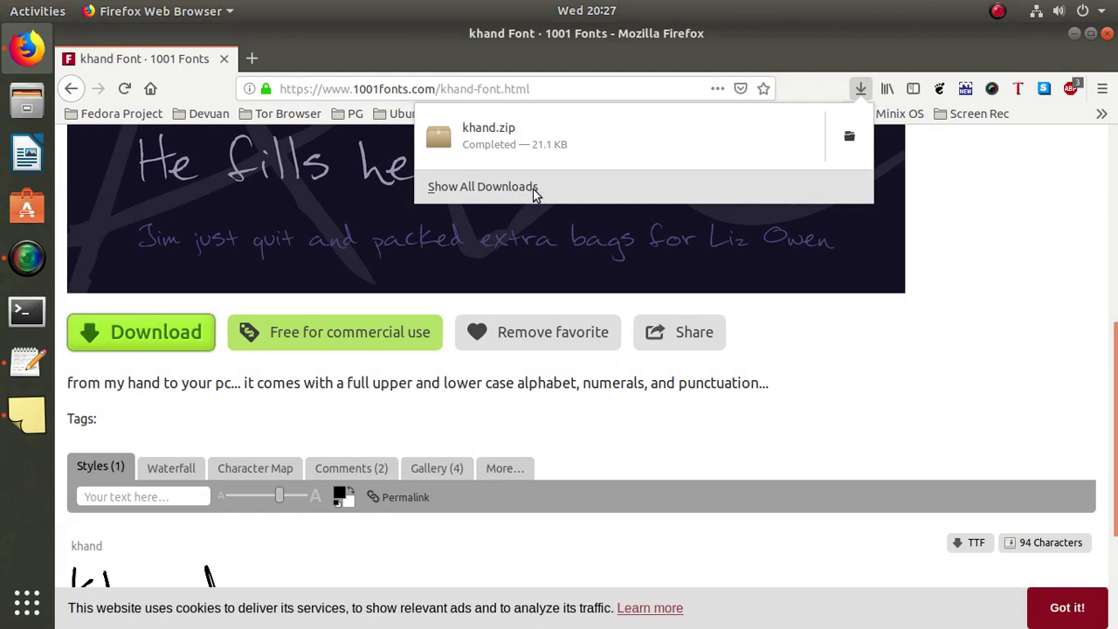
Show the downloaded khand.zip in its containing folder
left_click(862, 88)
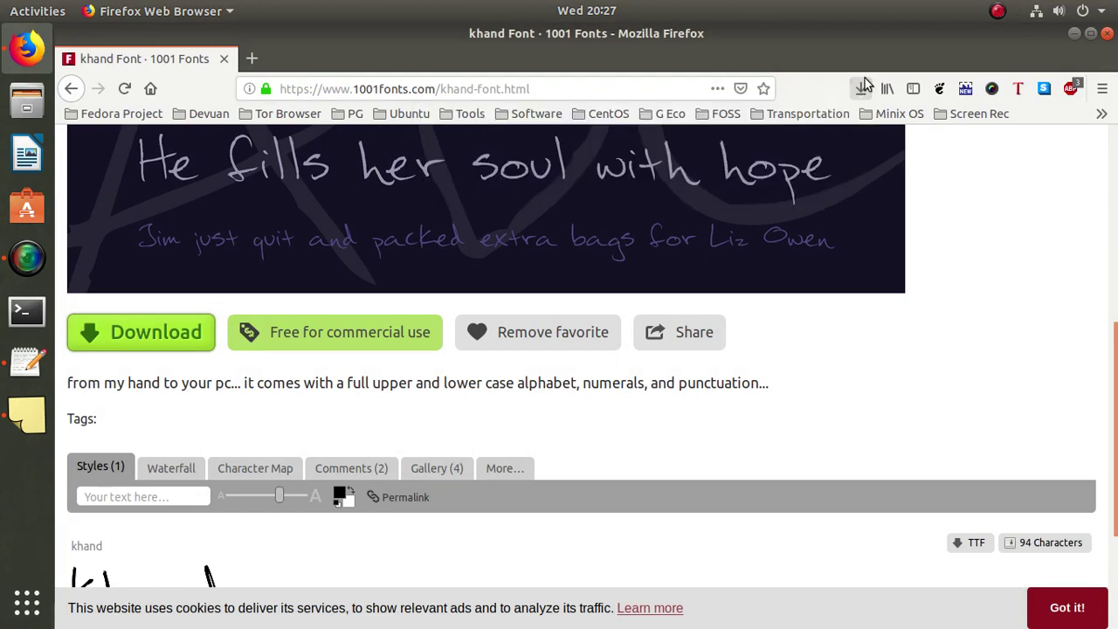
left_click(863, 89)
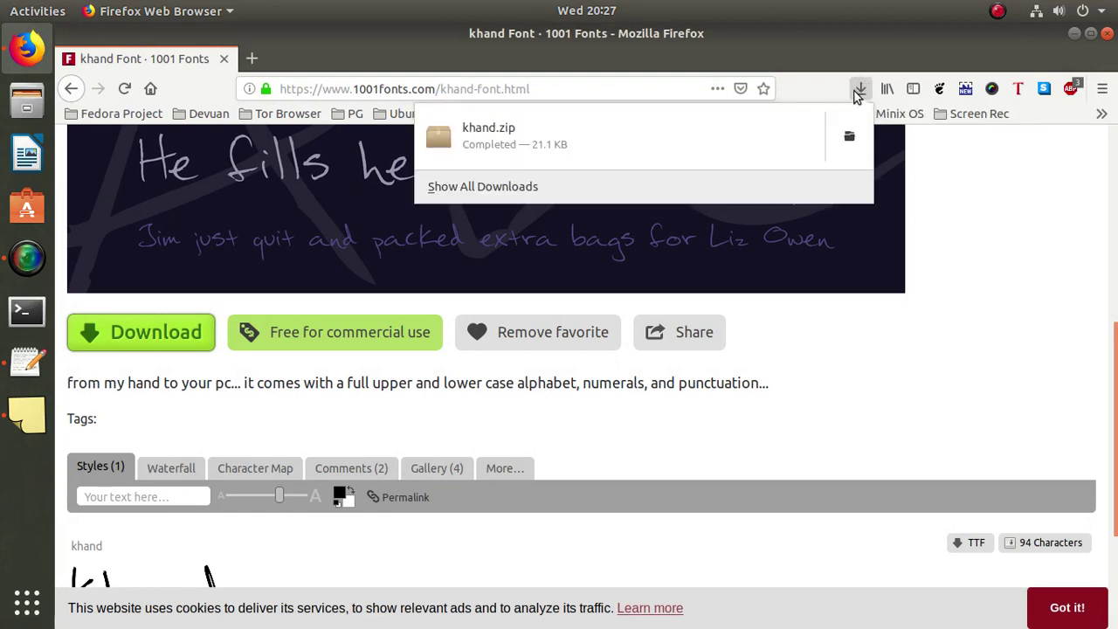
left_click(852, 142)
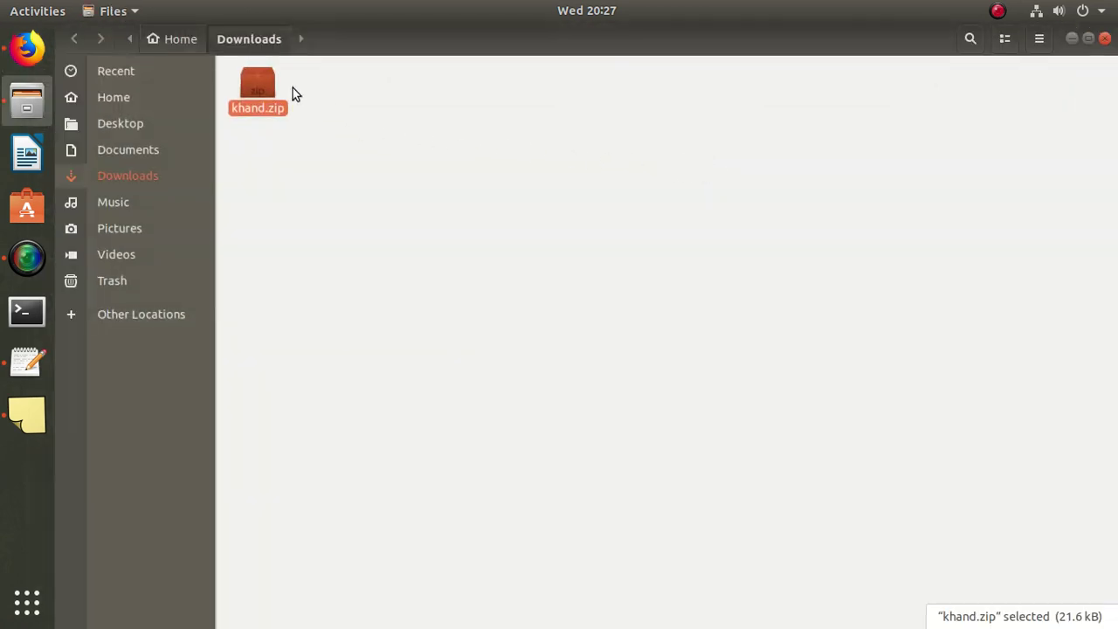
Create a new folder named "Free Fontes para uso comercial" in Downloads
right_click(371, 87)
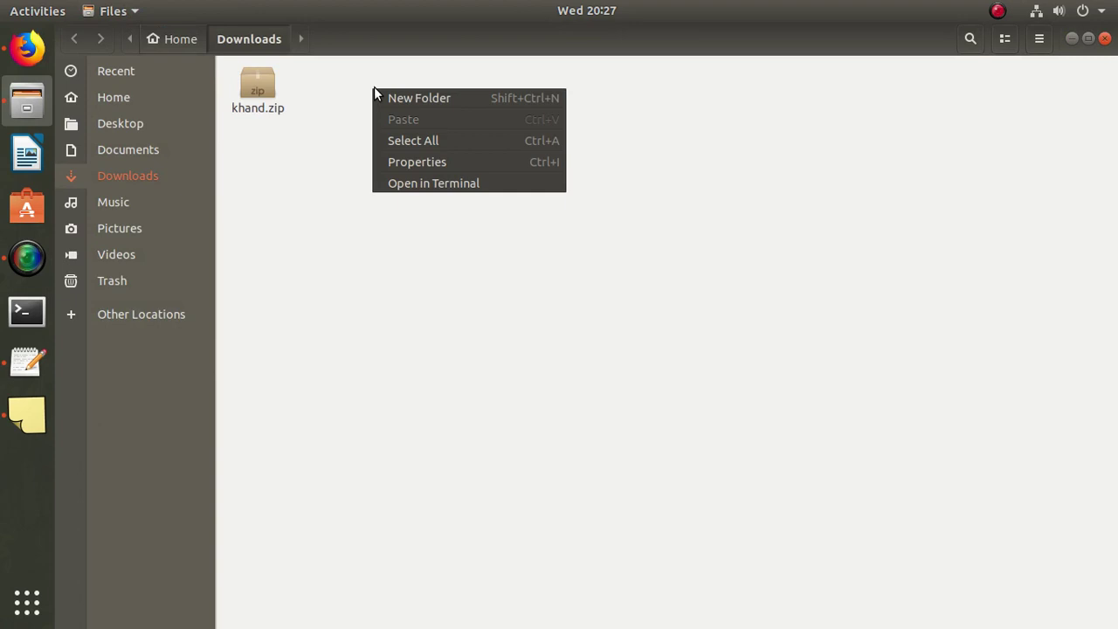
left_click(441, 98)
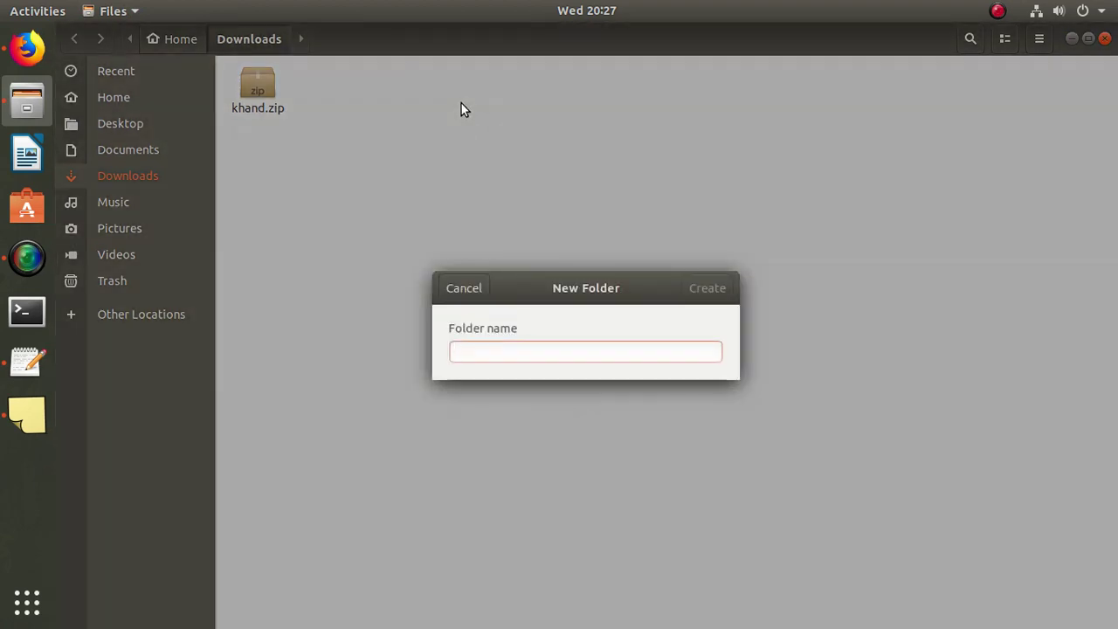
type("Fontes para uso comercial")
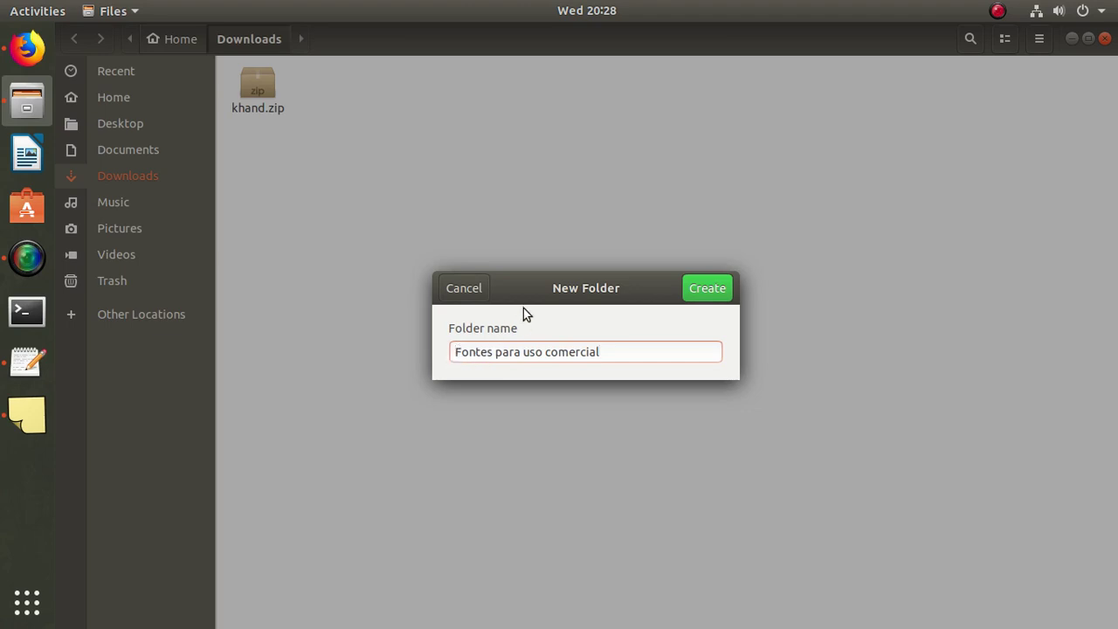
type("Free")
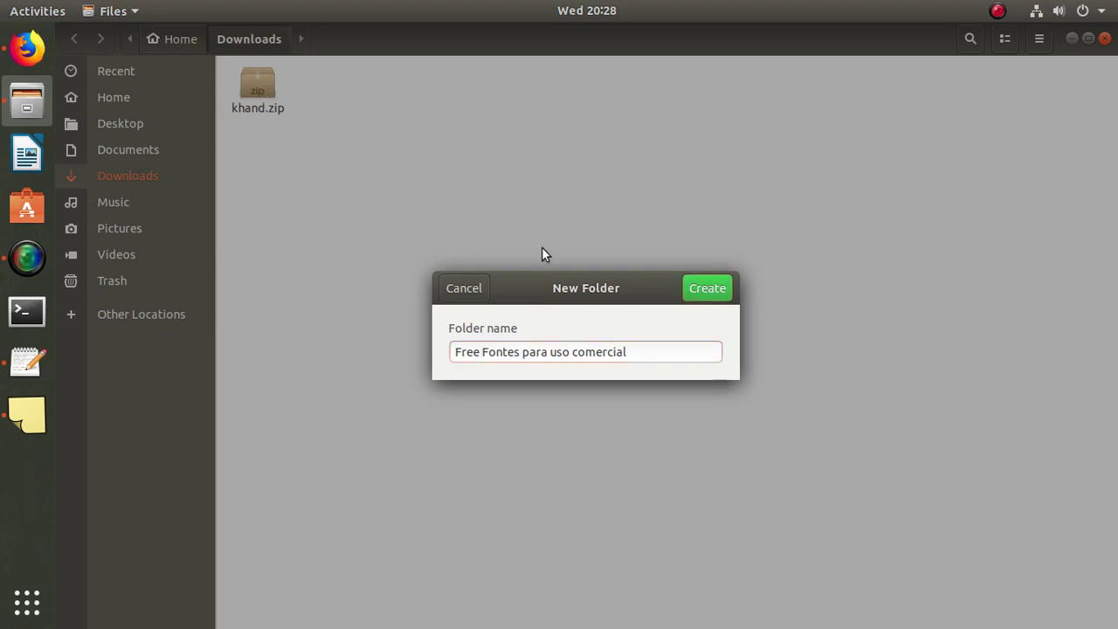
left_click(721, 289)
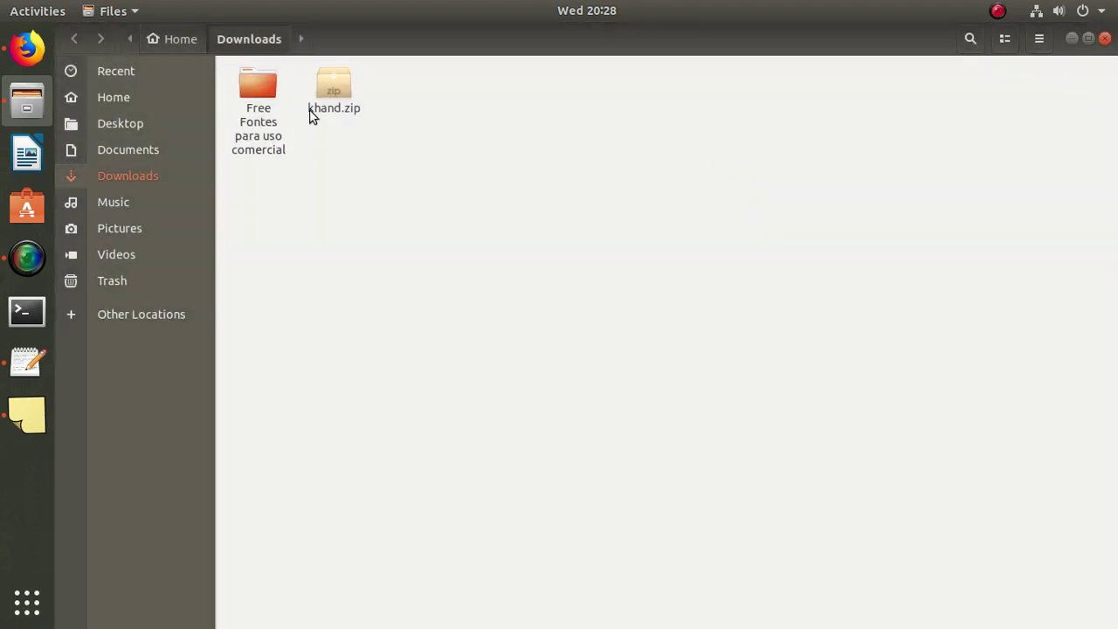
Move khand.zip into the "Free Fontes para uso comercial" folder and minimize the file manager window
right_click(330, 96)
left_click(381, 150)
double_click(251, 88)
right_click(294, 95)
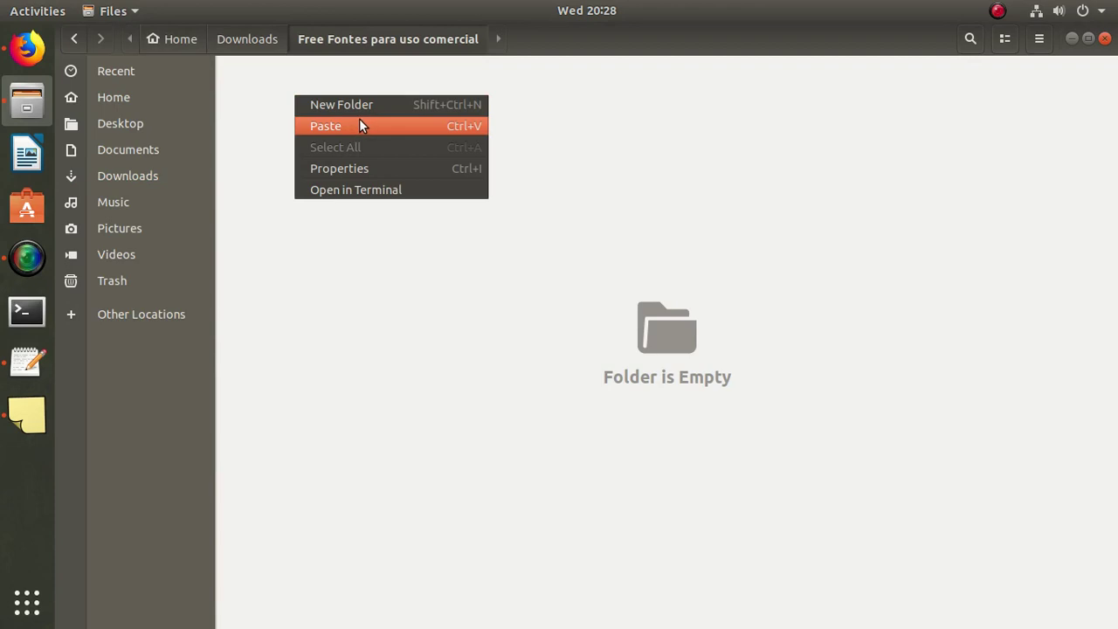
left_click(357, 125)
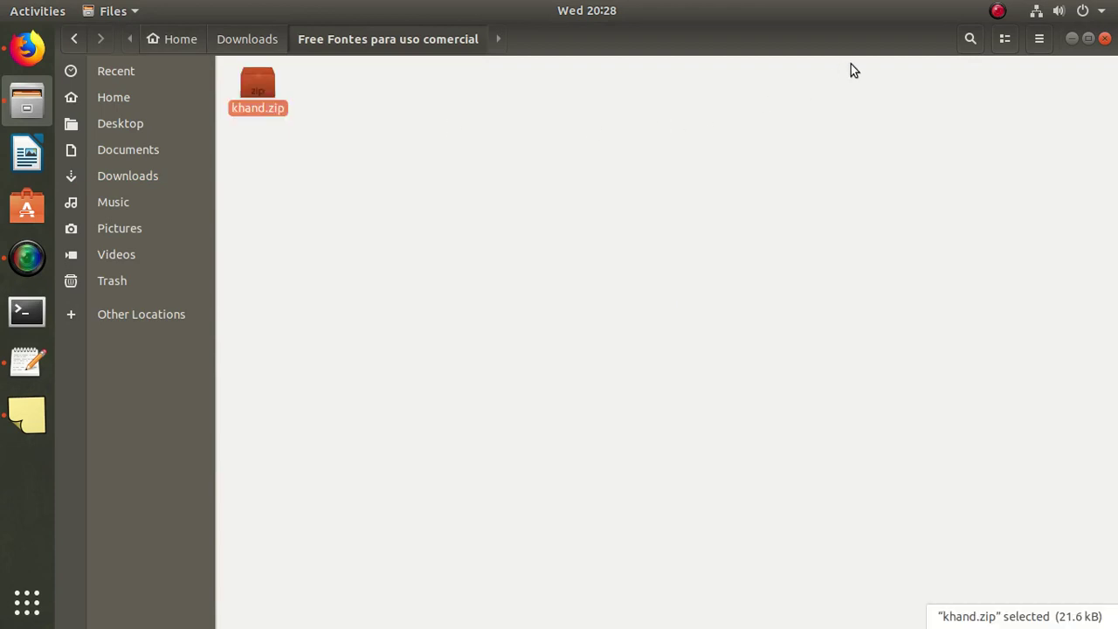
left_click(1087, 39)
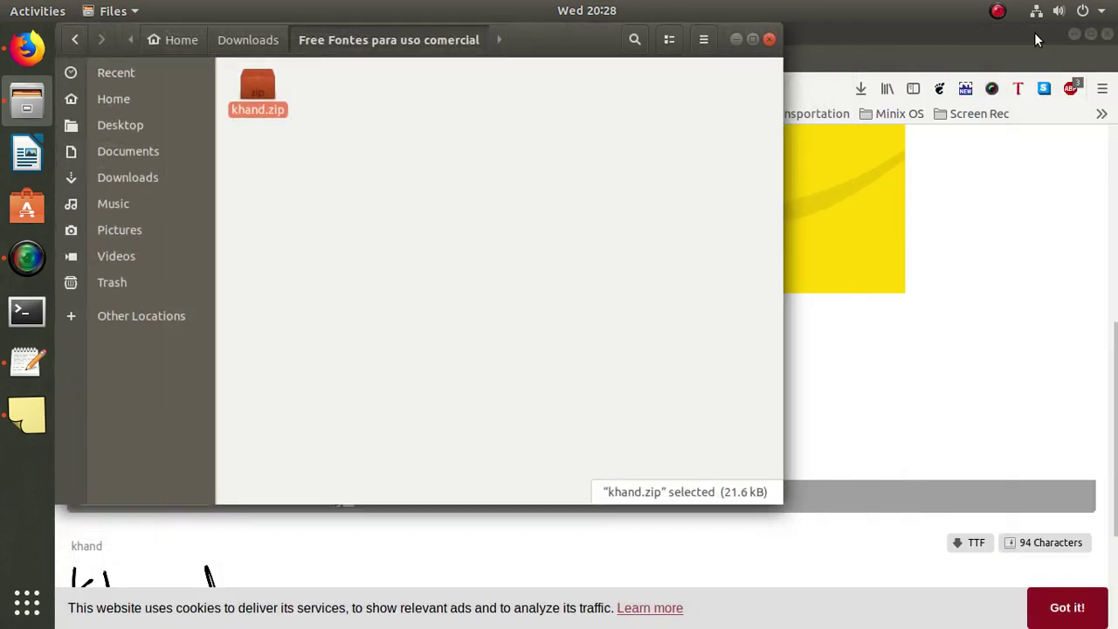
left_click(736, 39)
Browse the font categories and open the Techno fonts list
scroll(542, 219, "up", 5)
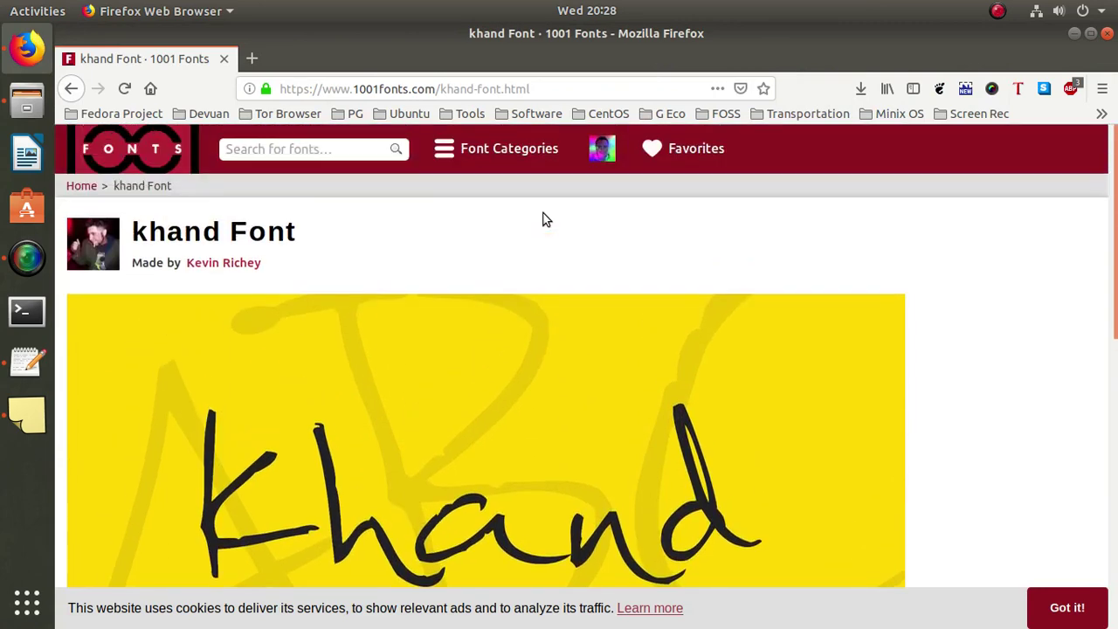
left_click(498, 148)
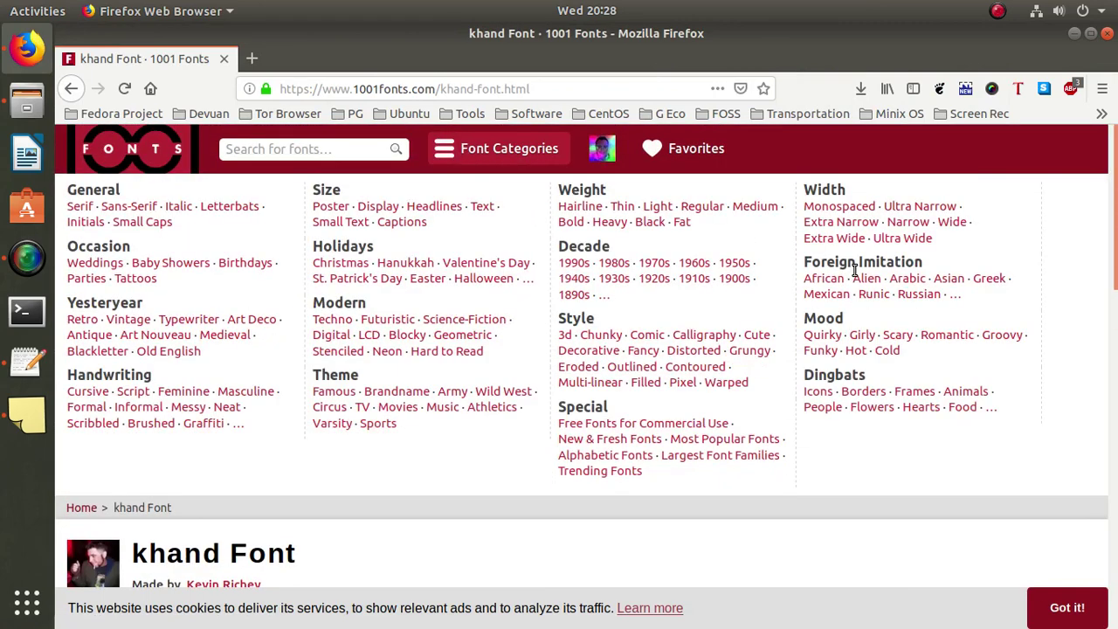
left_click(332, 320)
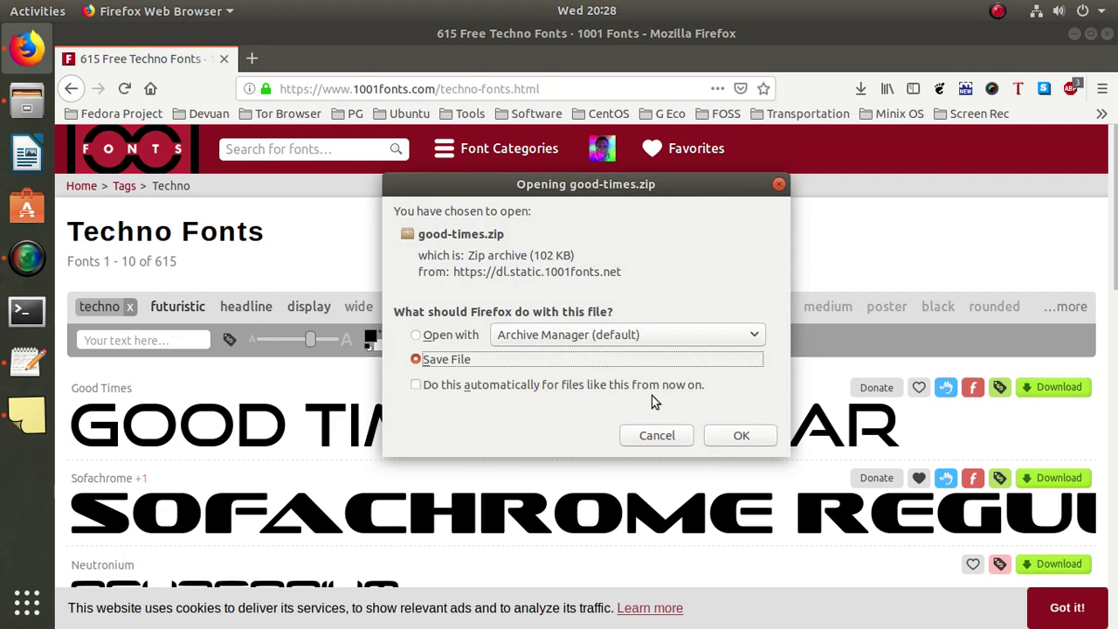
Save good-times.zip in the "Free Fontes para uso comercial" folder inside Downloads
left_click(739, 435)
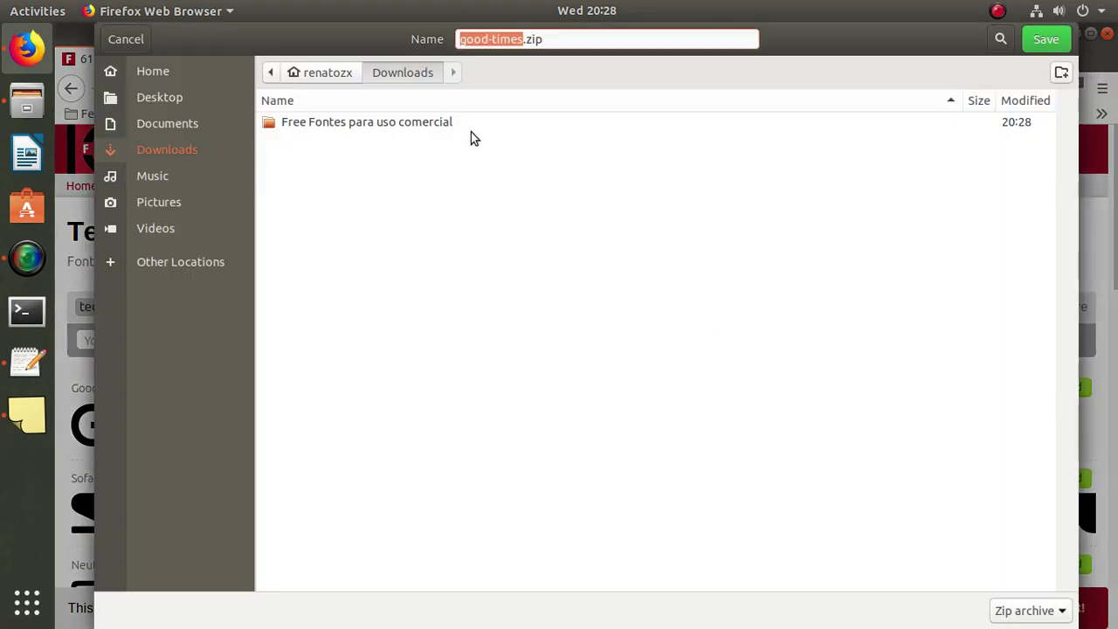
double_click(416, 124)
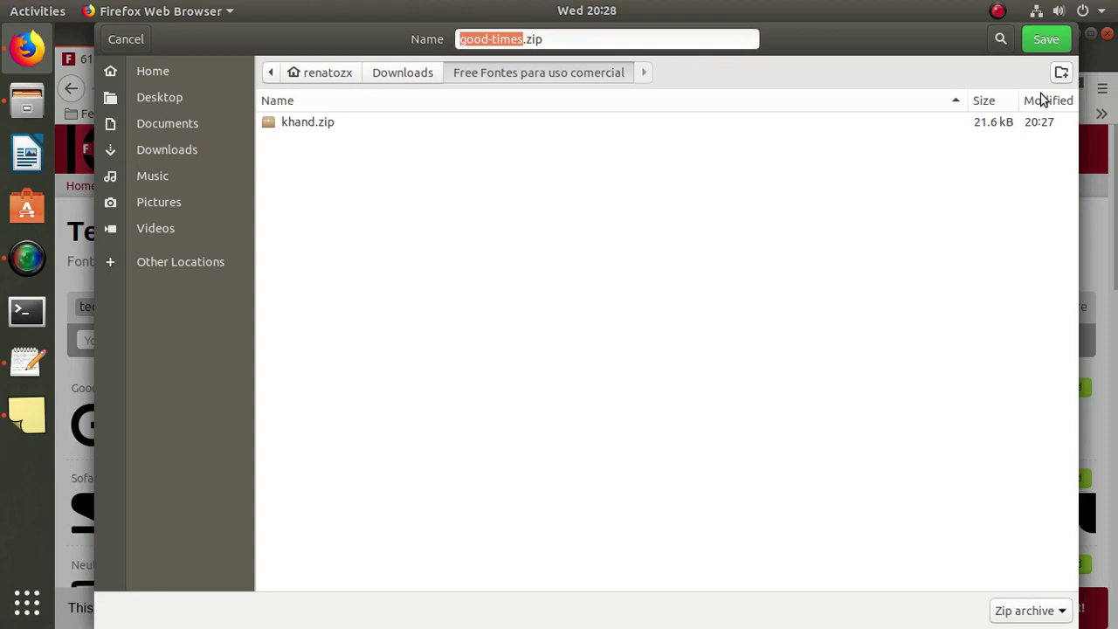
left_click(1029, 43)
Open the Sofachrome font family page from the Techno list and download sofachrome.zip, saving the file
scroll(688, 262, "down", 1)
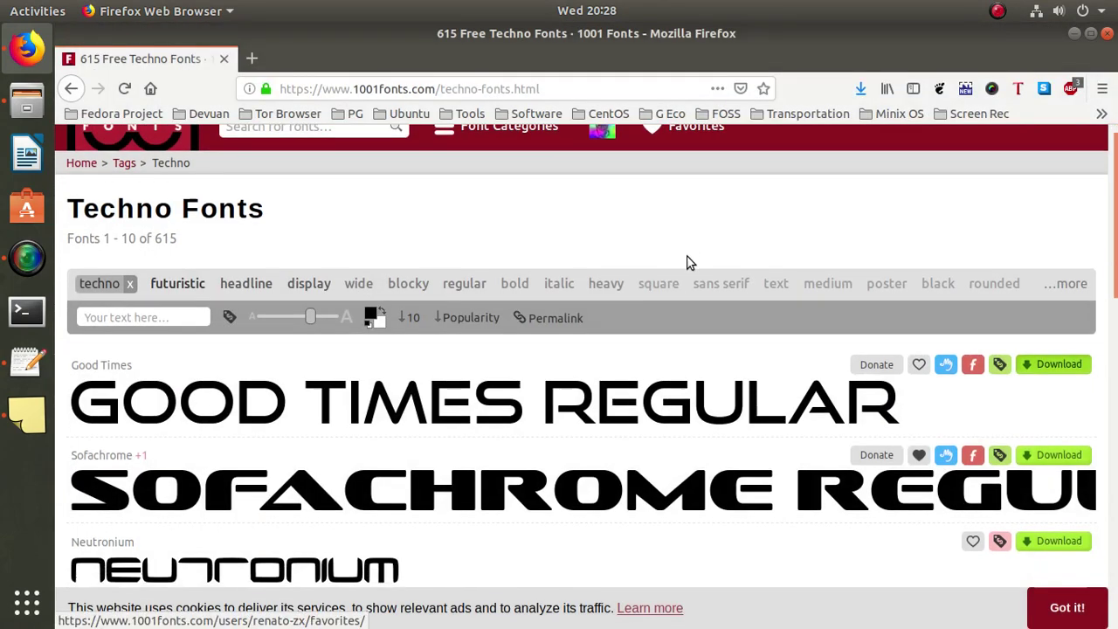
scroll(687, 262, "down", 3)
left_click(493, 340)
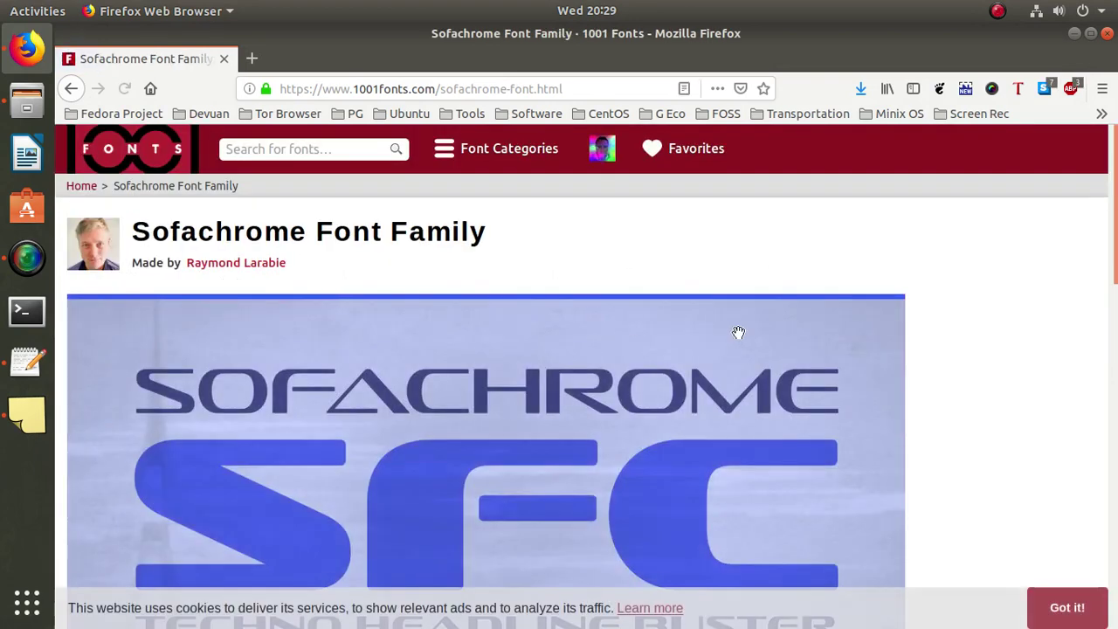
scroll(756, 330, "down", 7)
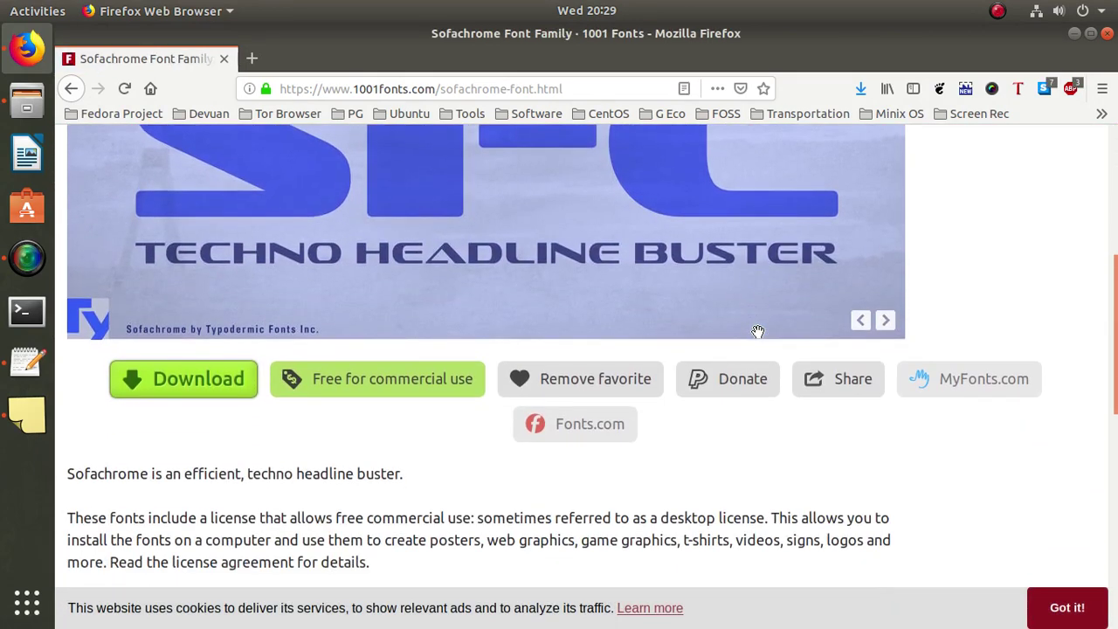
scroll(756, 330, "down", 2)
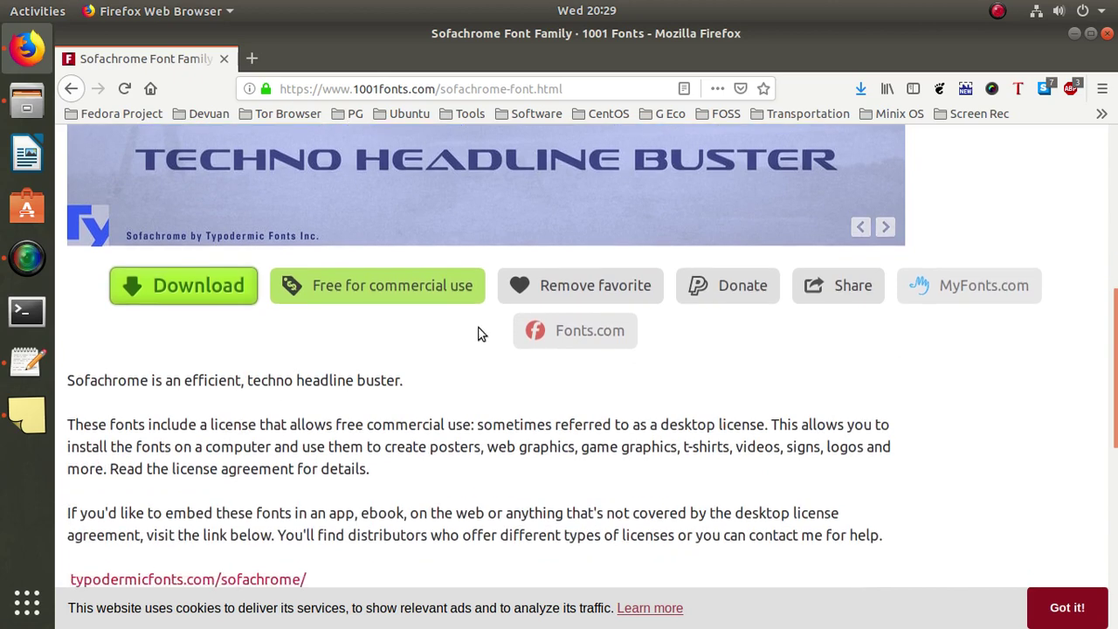
left_click(220, 289)
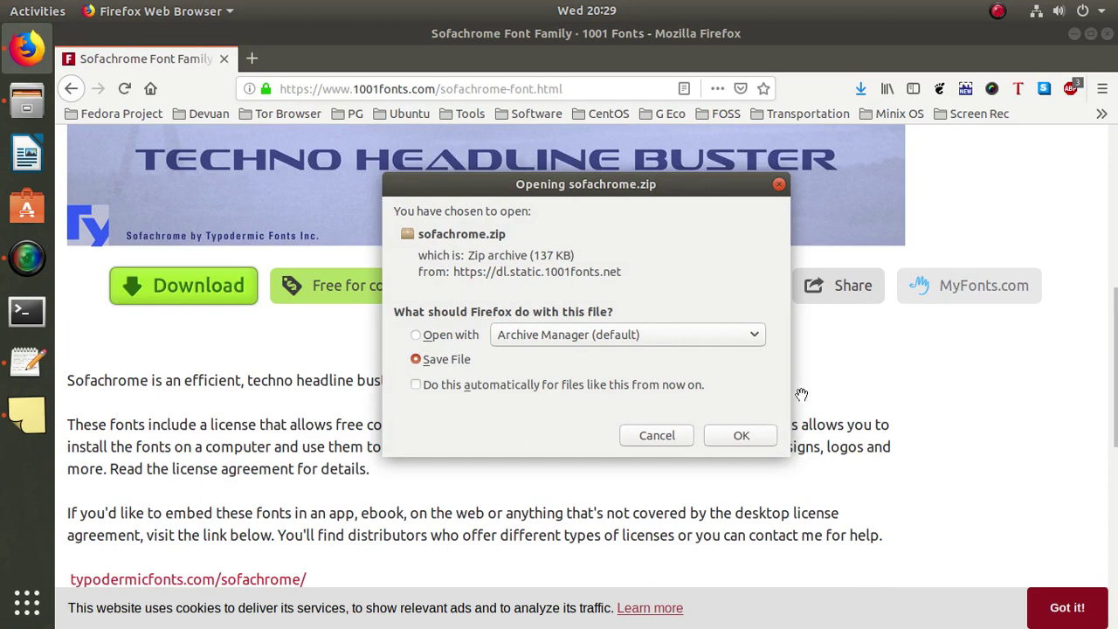
key("Return")
left_click(1046, 39)
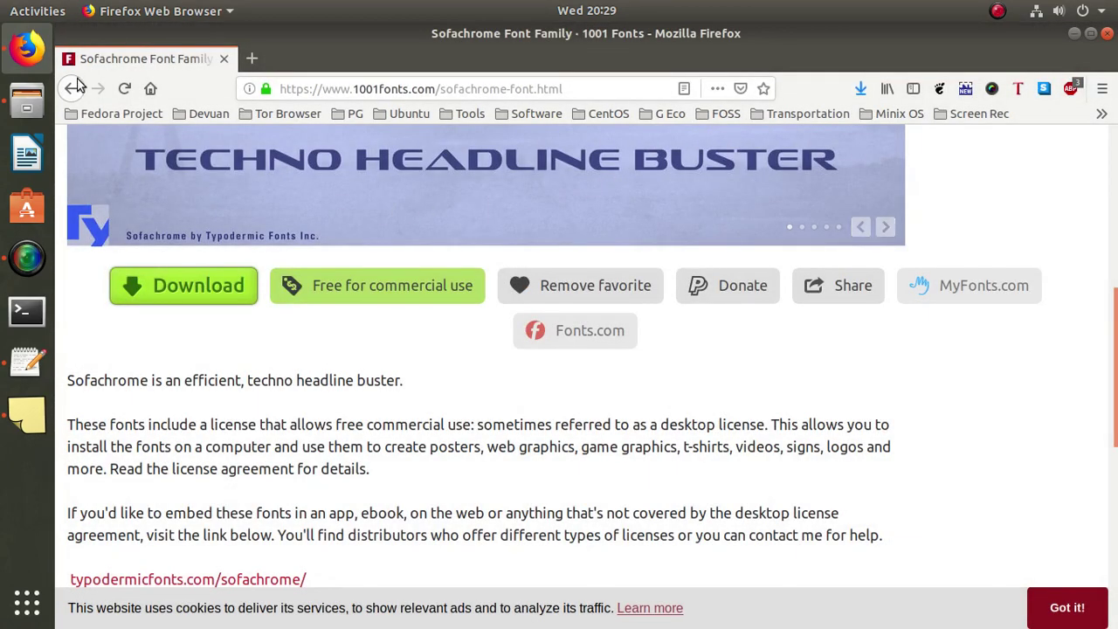
Return to the Techno fonts list and reopen the Sofachrome font page to view its download and license options
left_click(124, 88)
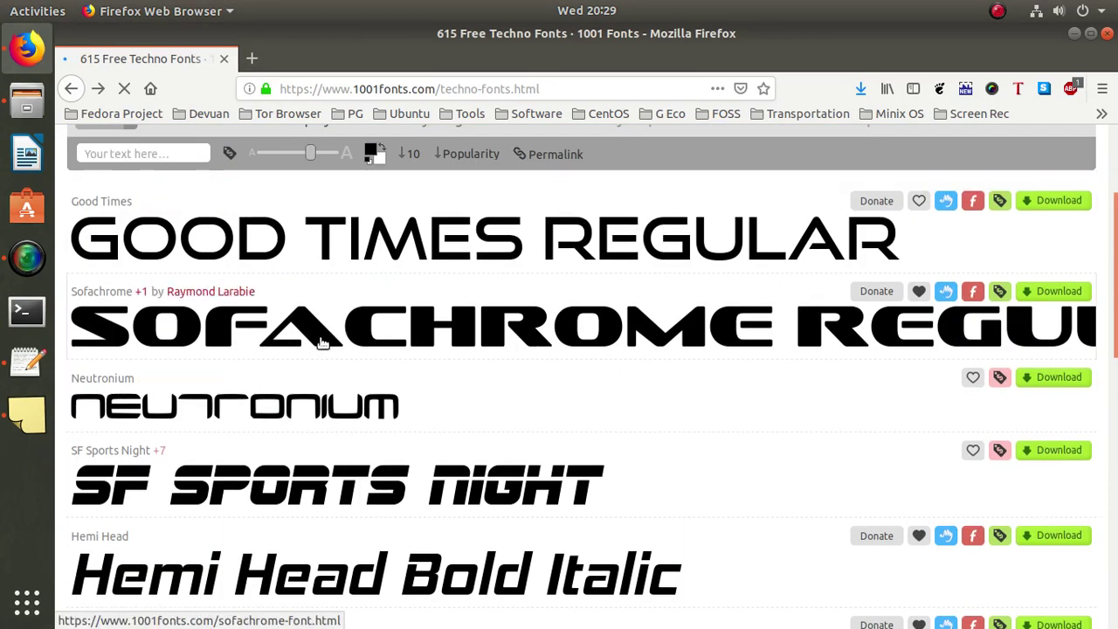
left_click(499, 312)
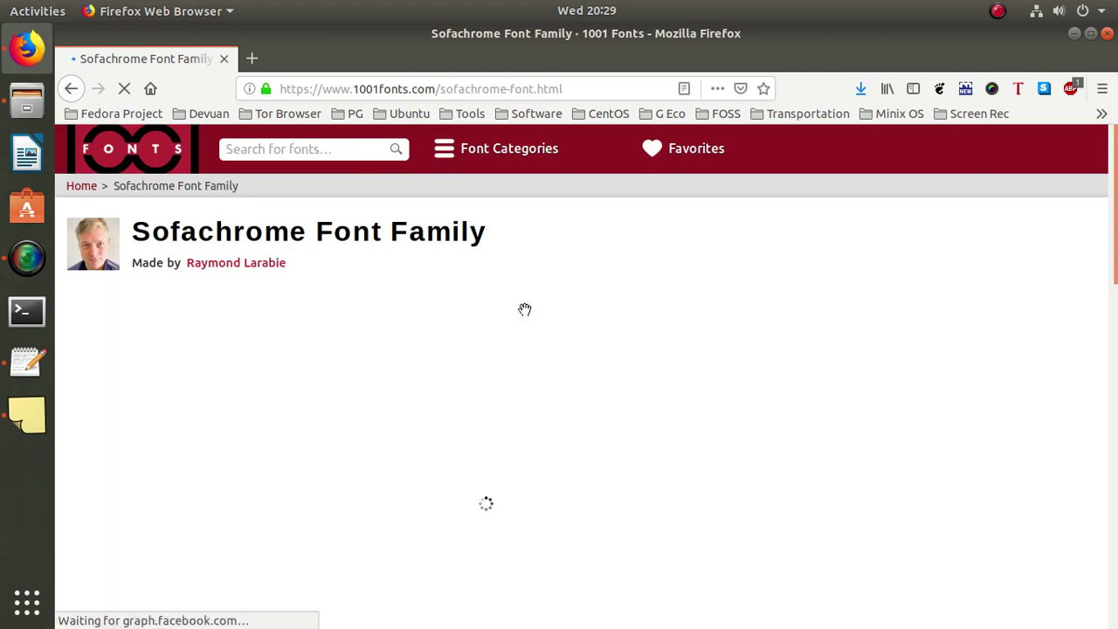
scroll(627, 307, "down", 8)
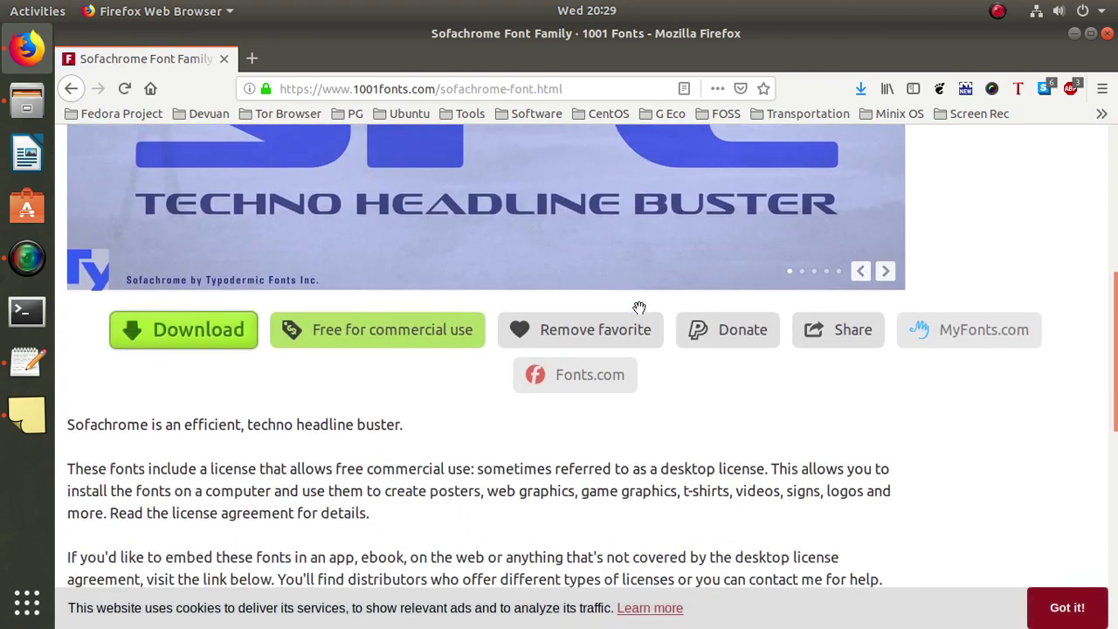
Download sofachrome.zip again and replace the existing copy in the "Free Fontes para uso comercial" folder
left_click(189, 284)
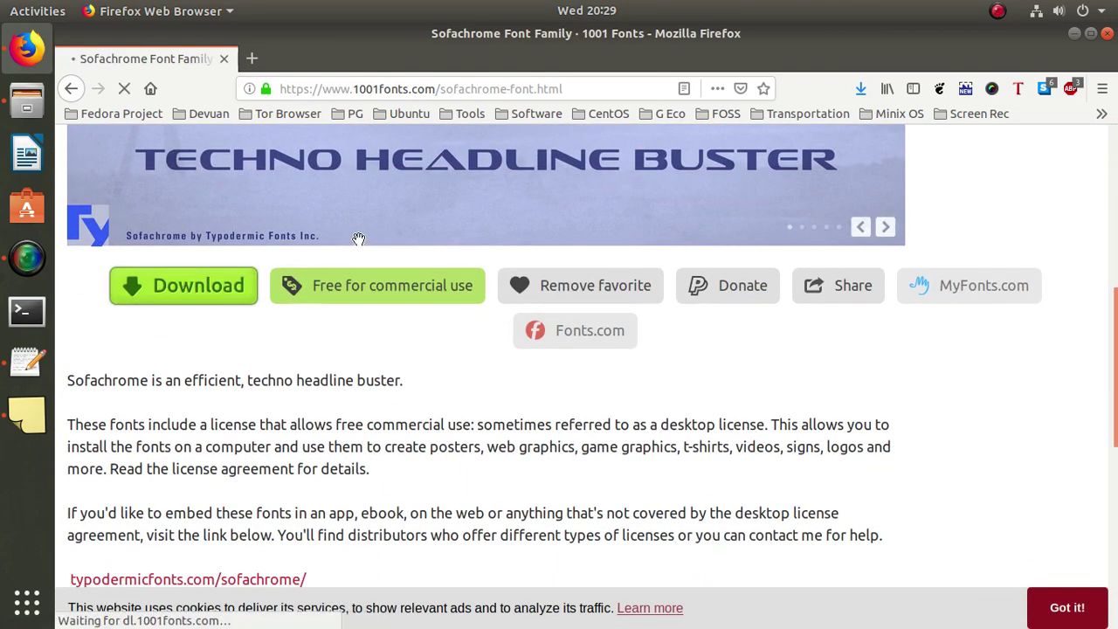
left_click(741, 434)
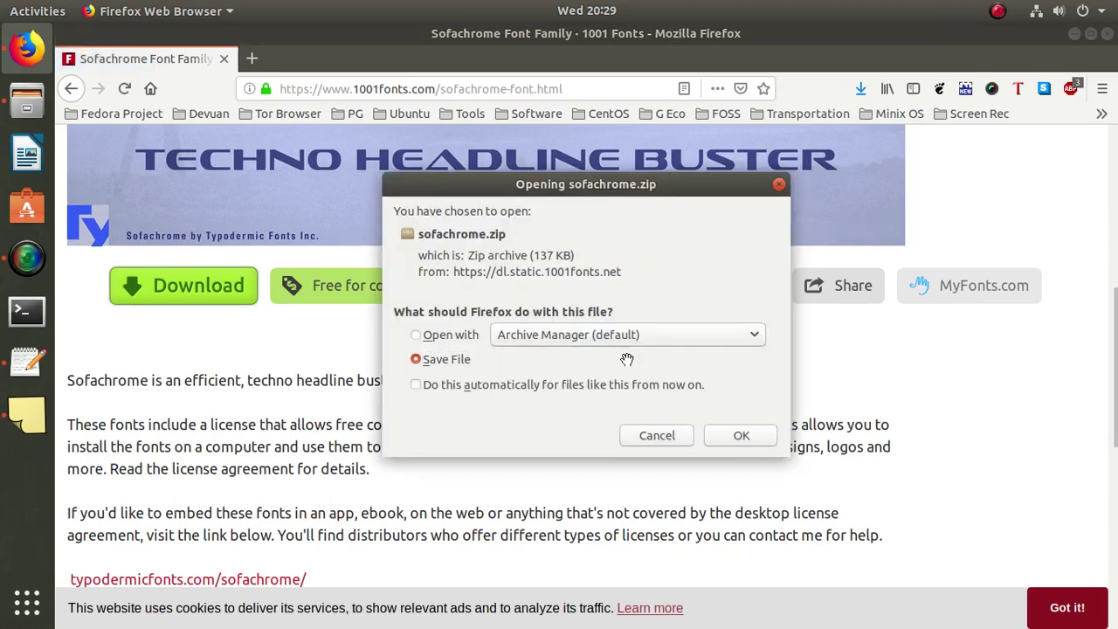
left_click(1046, 39)
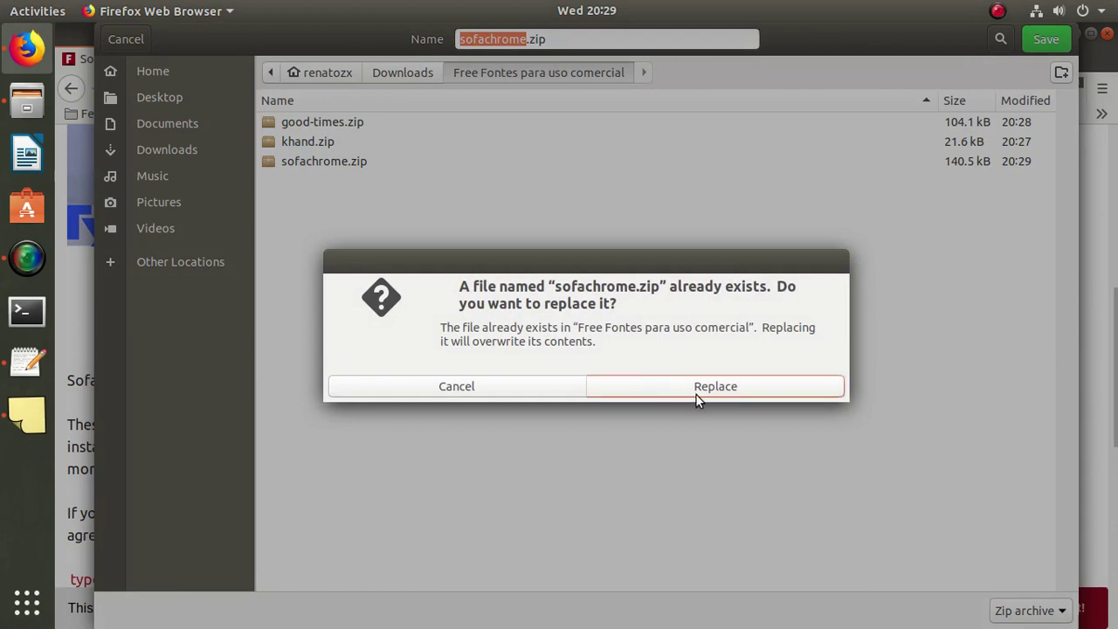
left_click(687, 393)
Return to the Techno fonts list and open the Neutronium font page to check its license
left_click(71, 89)
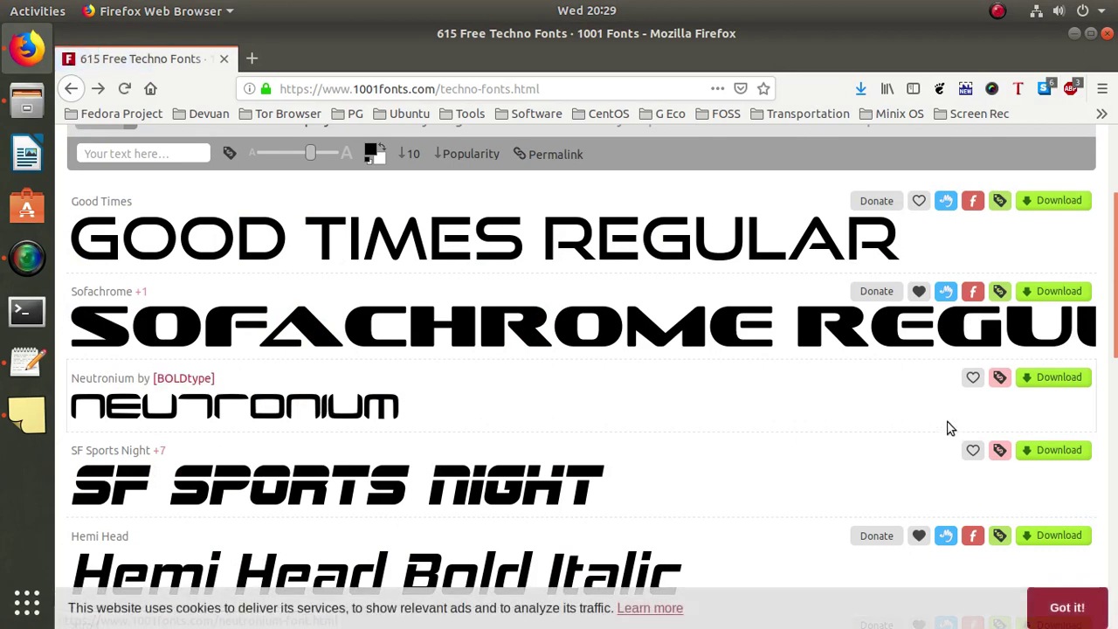
left_click(342, 409)
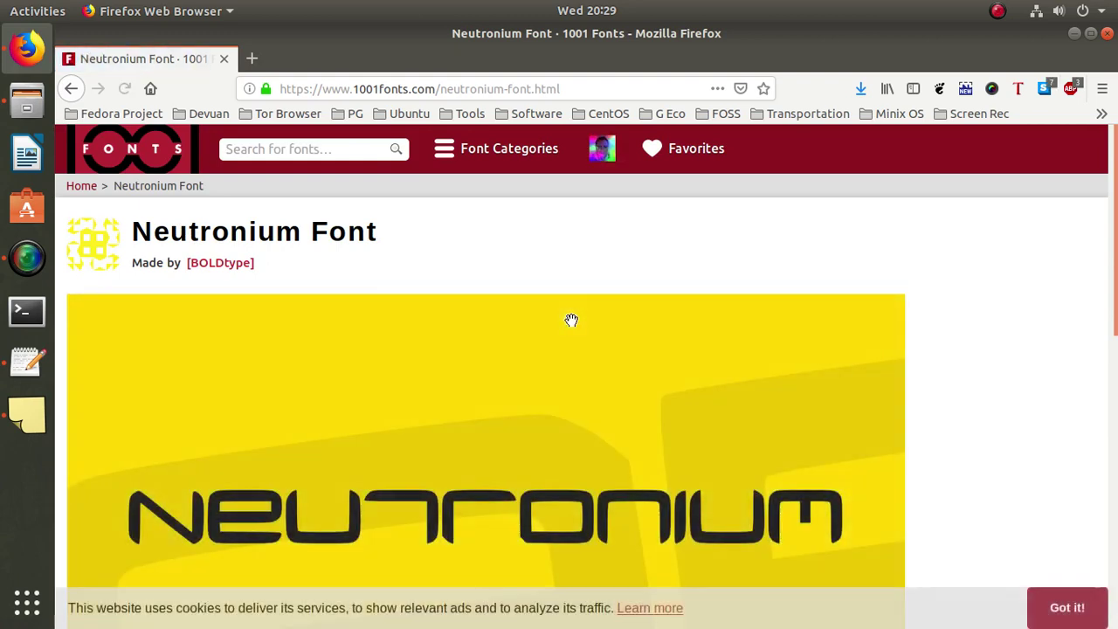
scroll(571, 321, "down", 5)
scroll(571, 321, "down", 2)
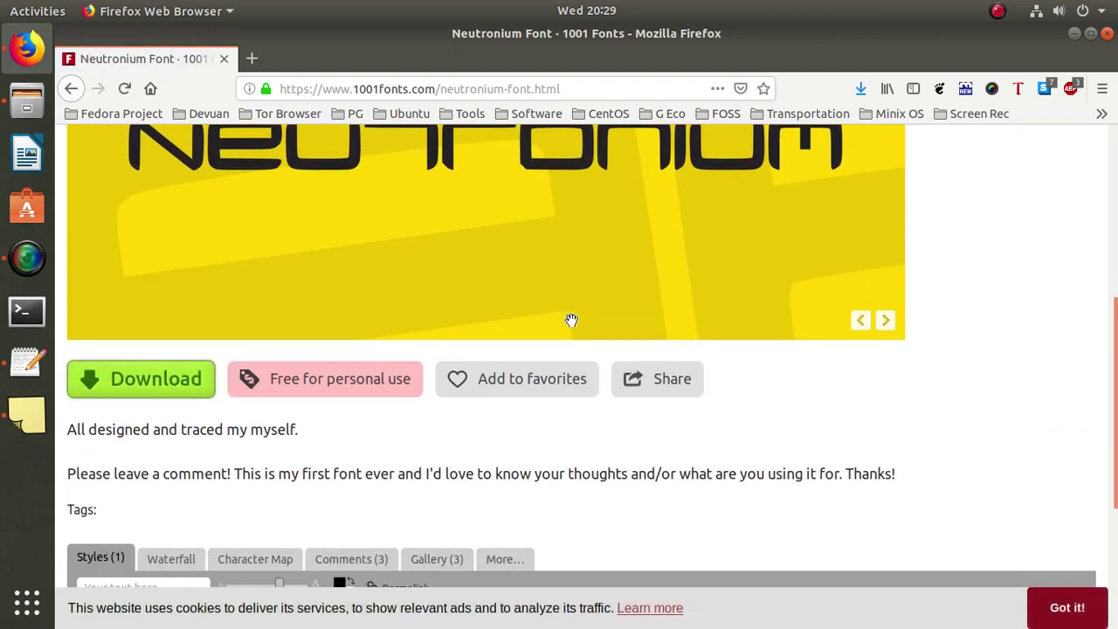
scroll(571, 321, "up", 4)
Open the Xirod font page from the Techno list and save xirod.zip in the "Free Fontes para uso comercial" folder
left_click(72, 88)
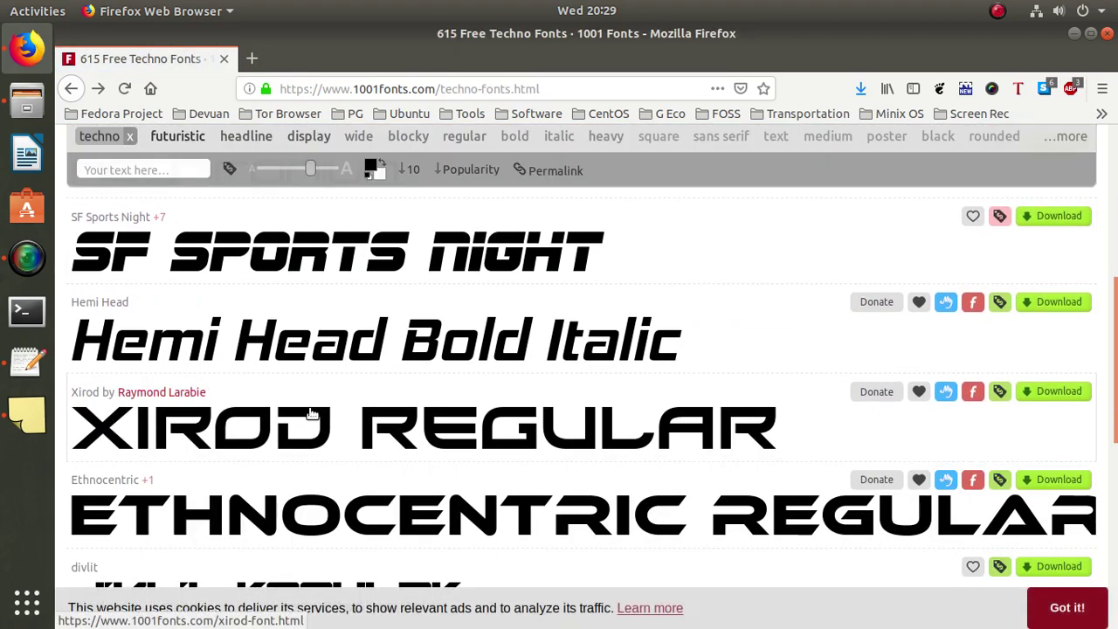
left_click(348, 413)
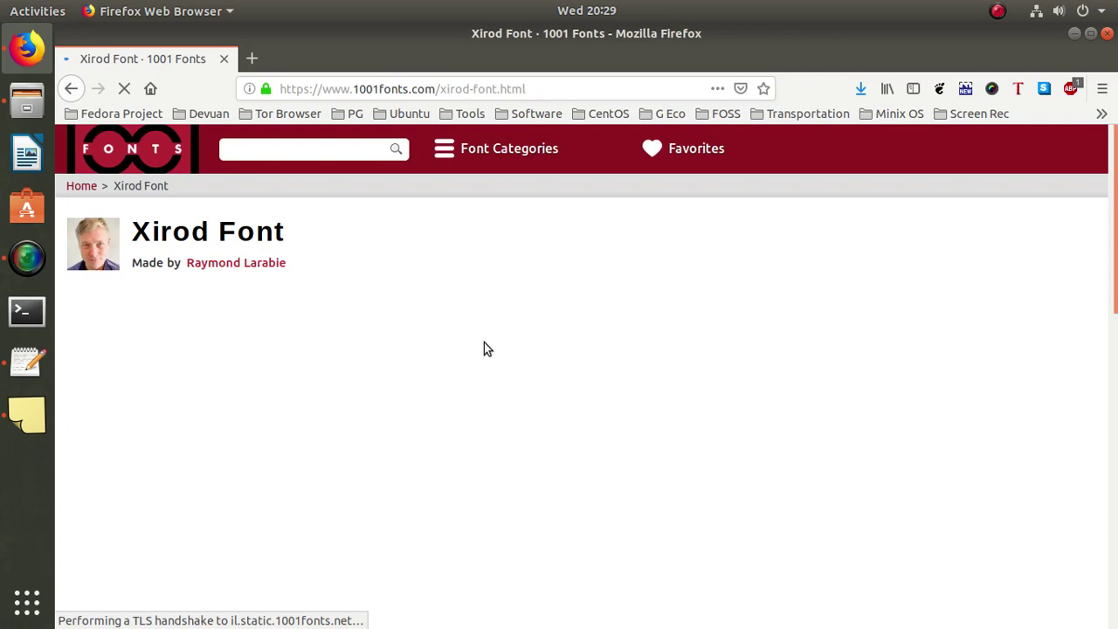
scroll(568, 259, "down", 3)
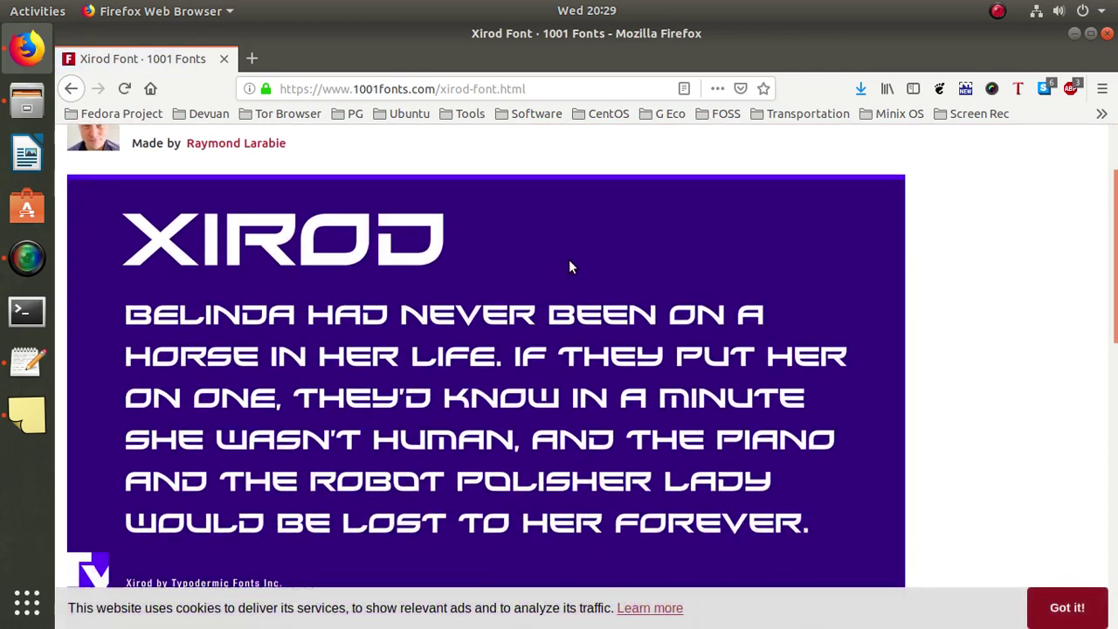
scroll(568, 259, "down", 2)
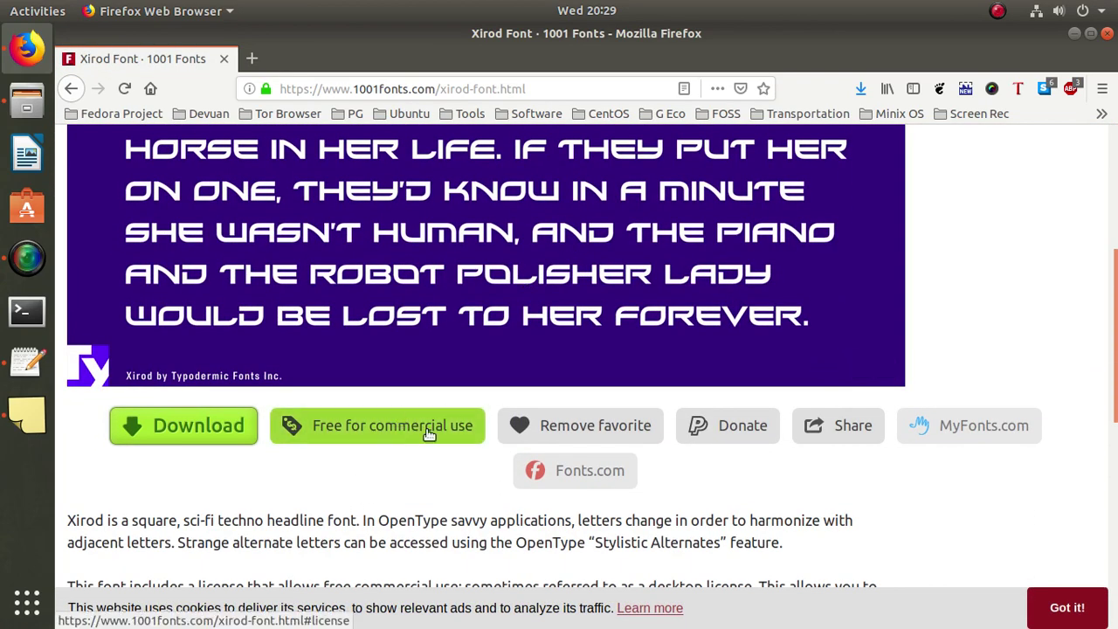
left_click(163, 427)
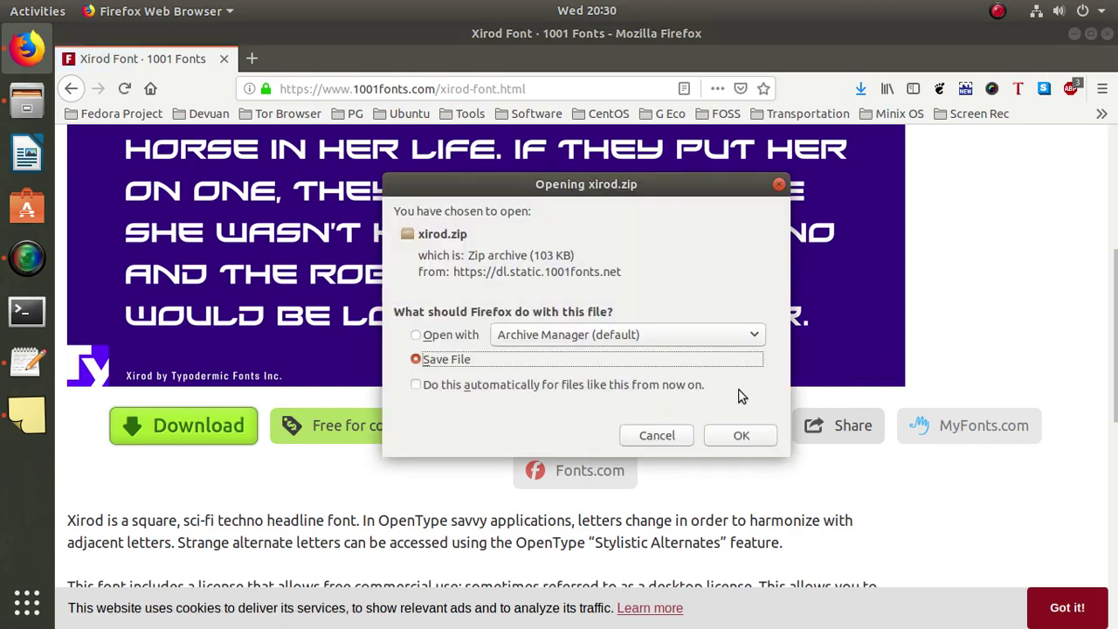
left_click(709, 432)
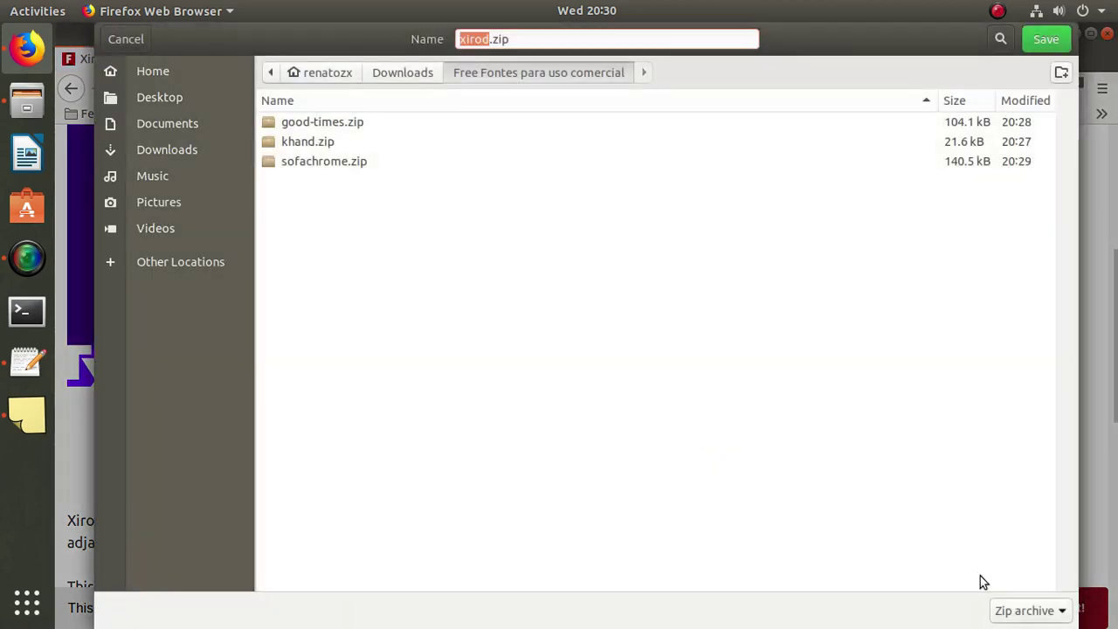
left_click(1045, 39)
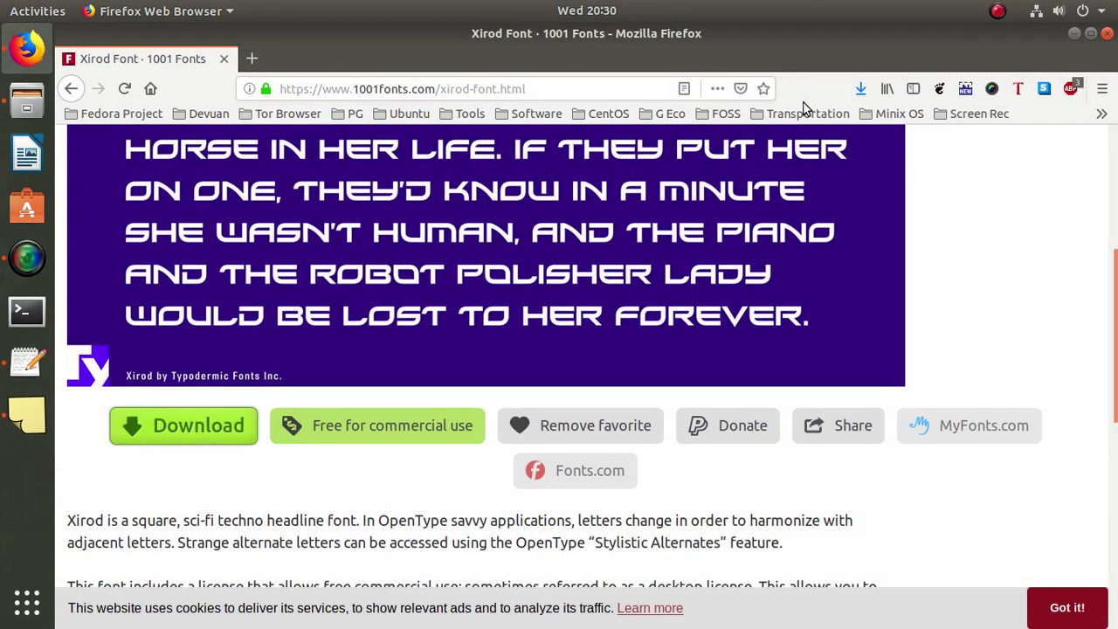
Open the profile of Xirod's designer and show the list of all free typefaces by that designer
scroll(163, 297, "up", 5)
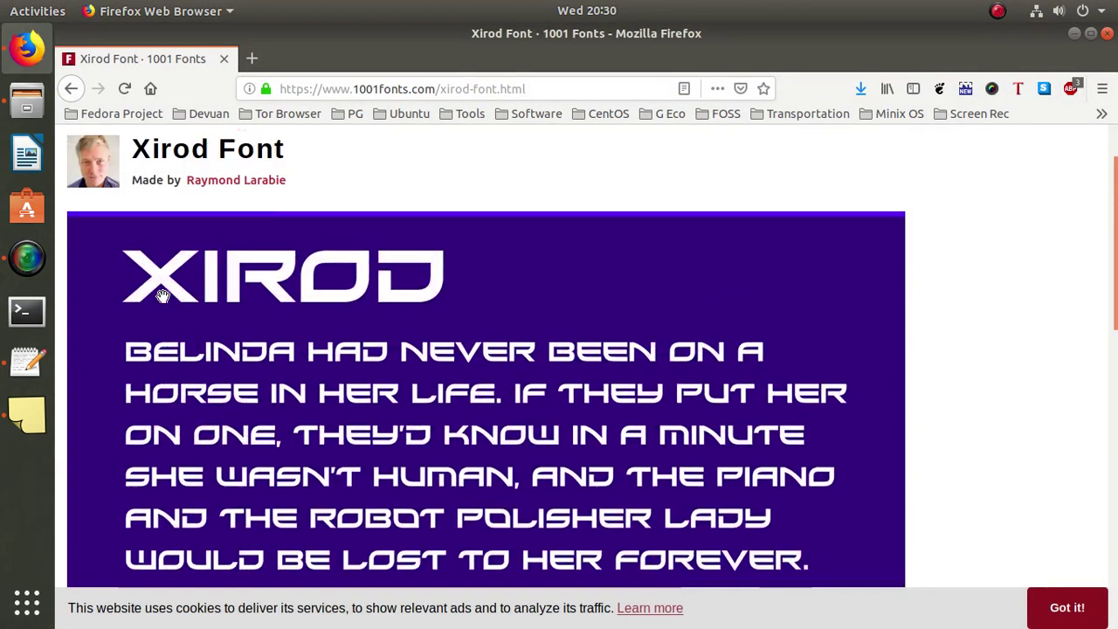
left_click(218, 264)
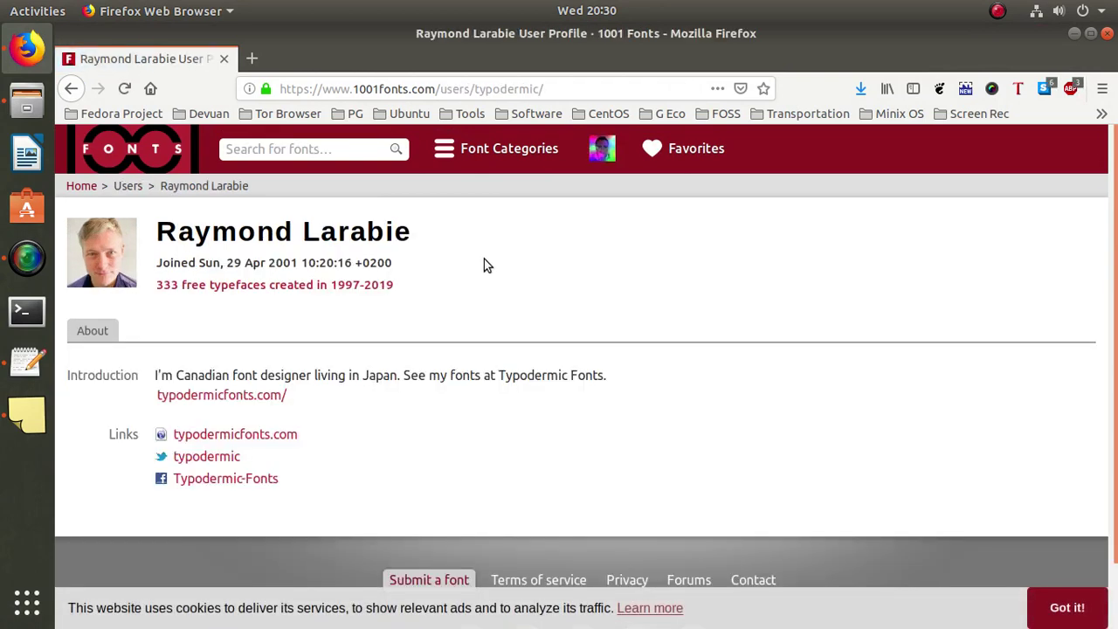
left_click(324, 287)
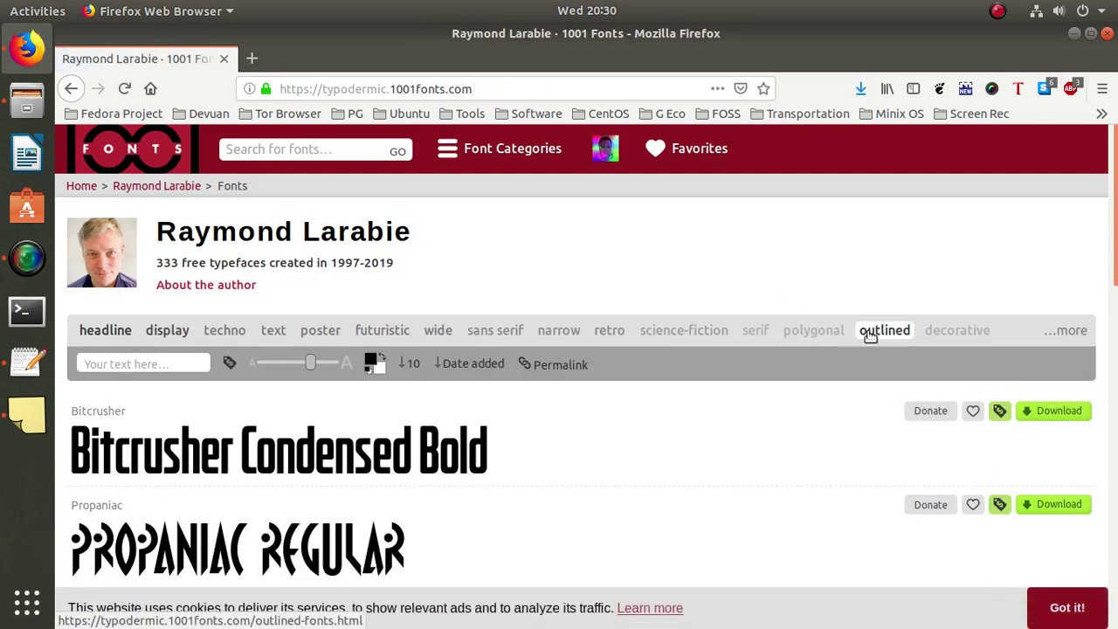
Download the Bitcrusher font and save bitcrusher.zip in the "Free Fontes para uso comercial" folder
left_click(1063, 420)
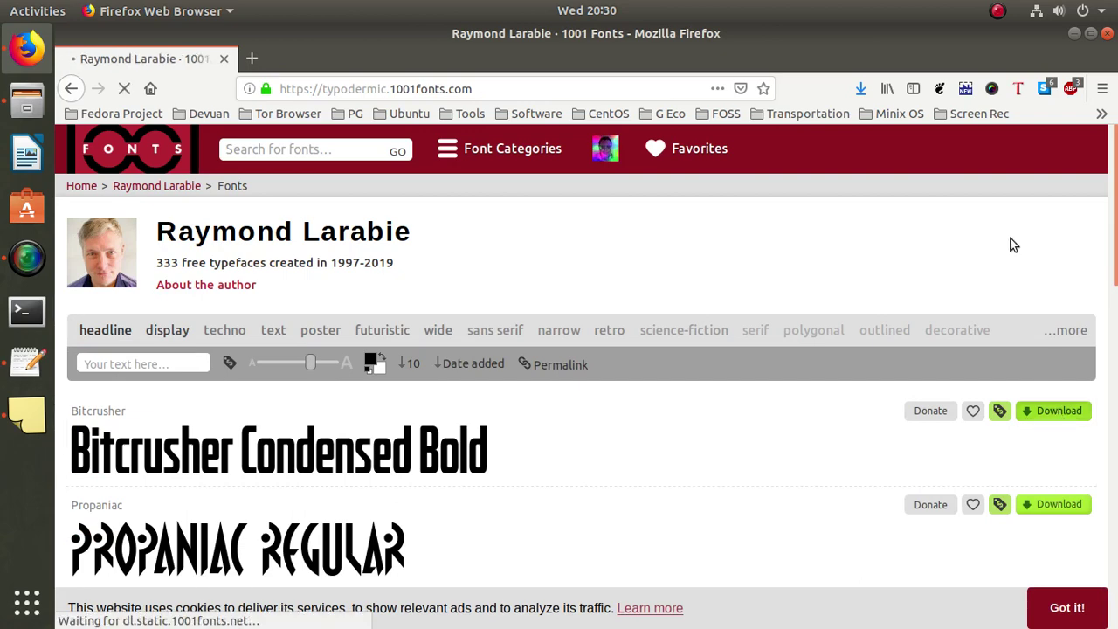
left_click(749, 434)
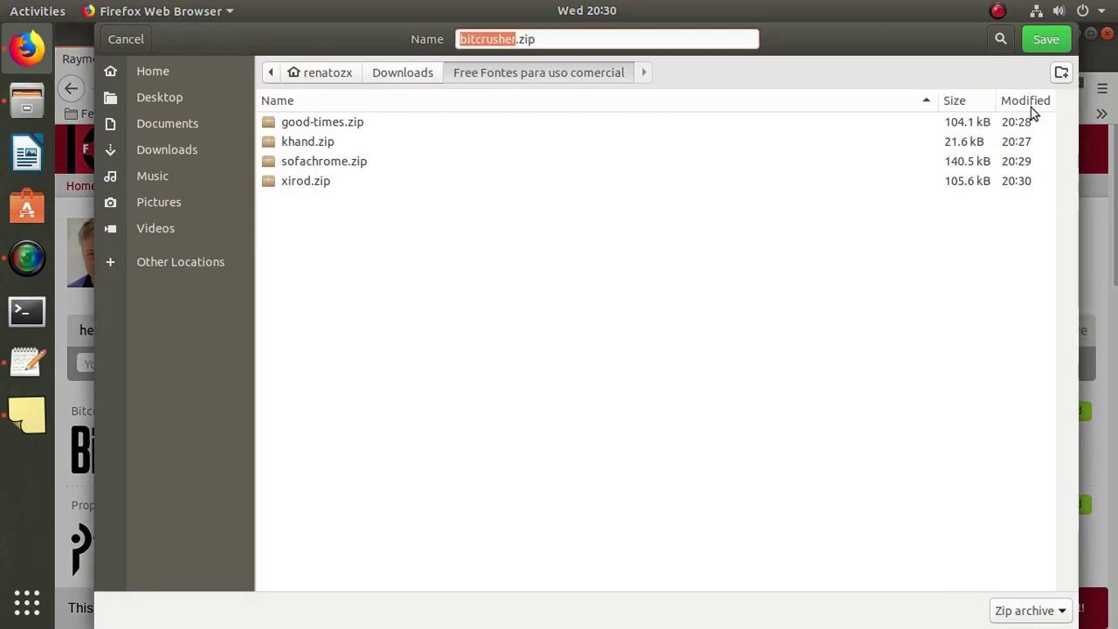
left_click(1045, 39)
Download the Spectrashell font from the designer's list and save spectrashell.zip in the "Free Fontes para uso comercial" folder
scroll(875, 269, "down", 1)
scroll(875, 270, "down", 5)
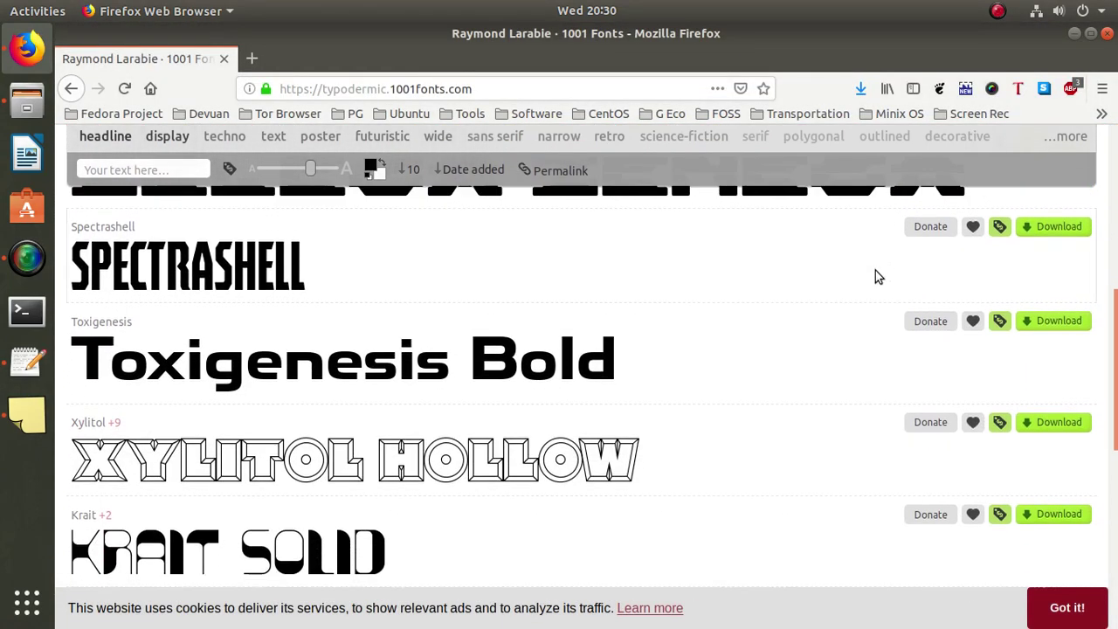
left_click(1056, 229)
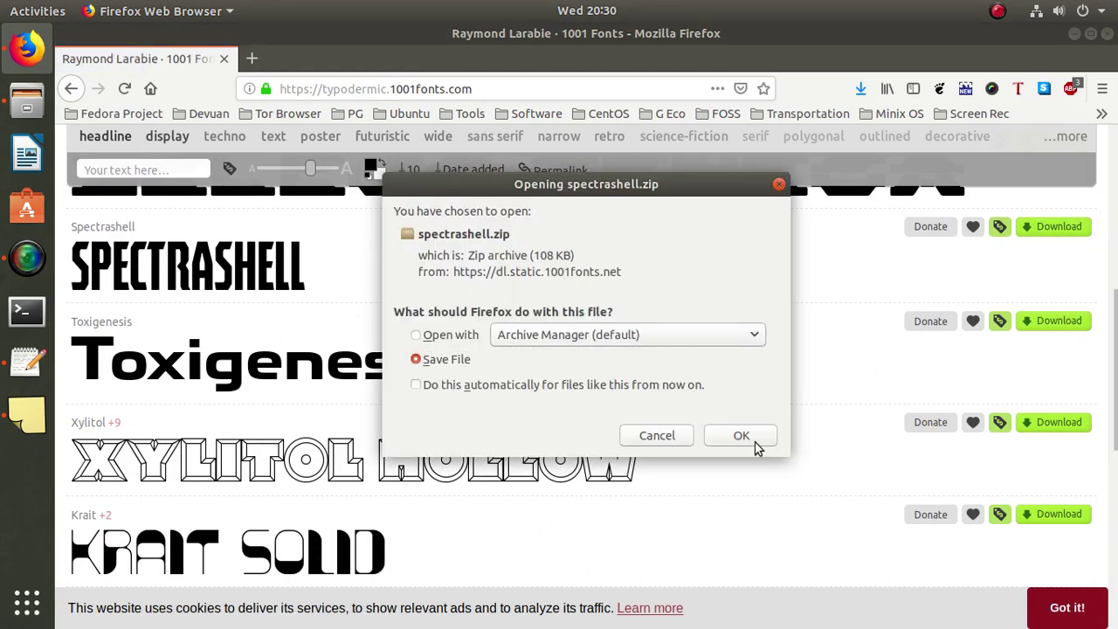
left_click(740, 436)
left_click(1048, 44)
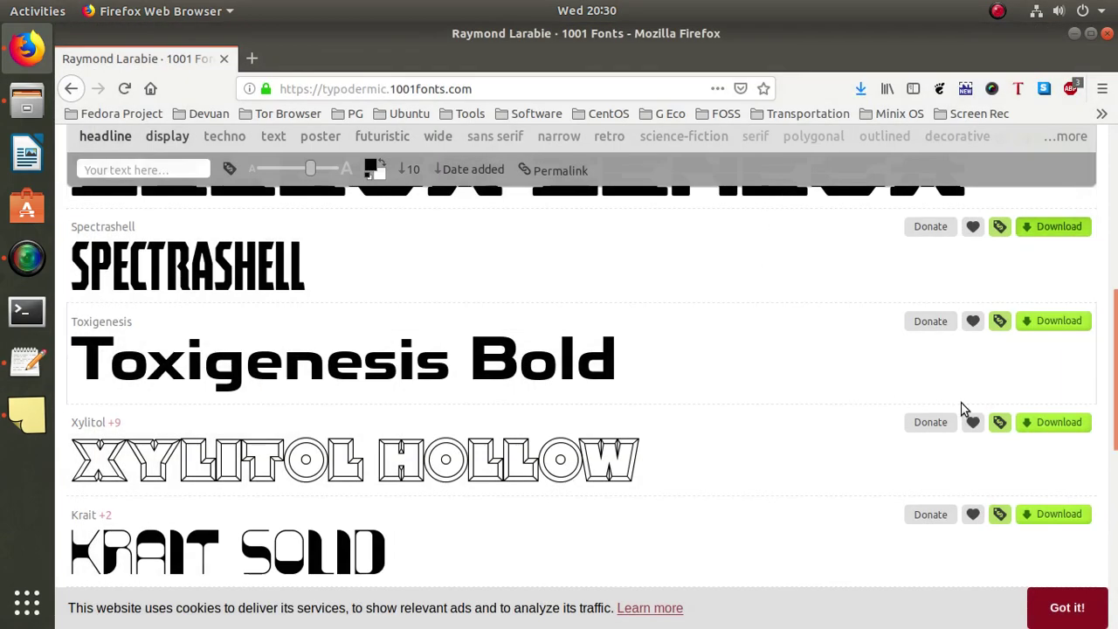
Download the Xylitol font family and save xylitol.zip in the "Free Fontes para uso comercial" folder
left_click(1035, 428)
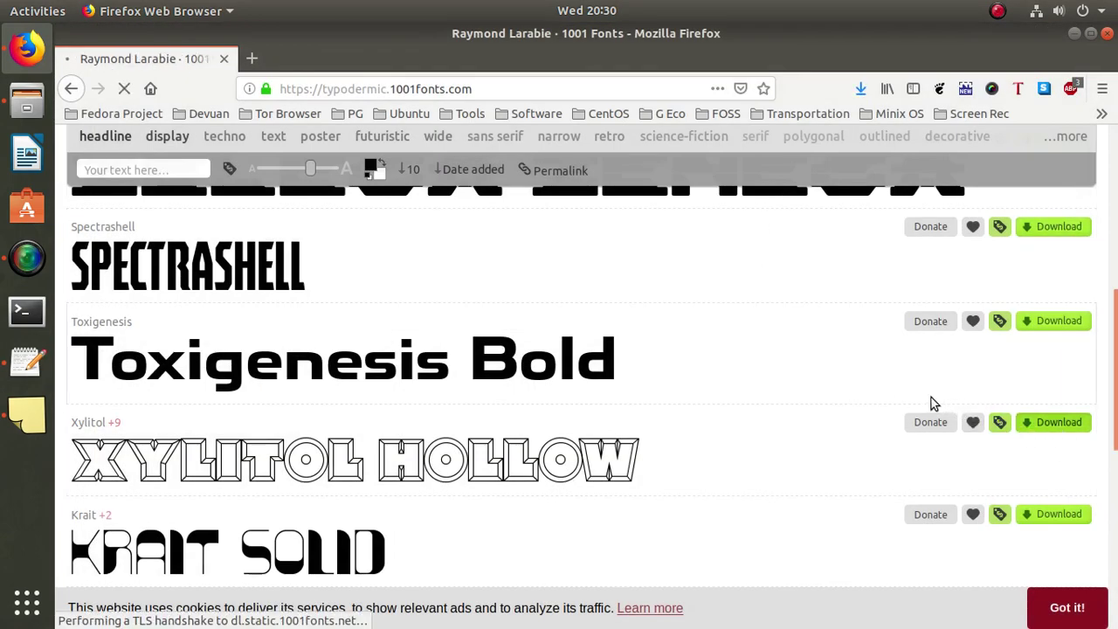
left_click(761, 435)
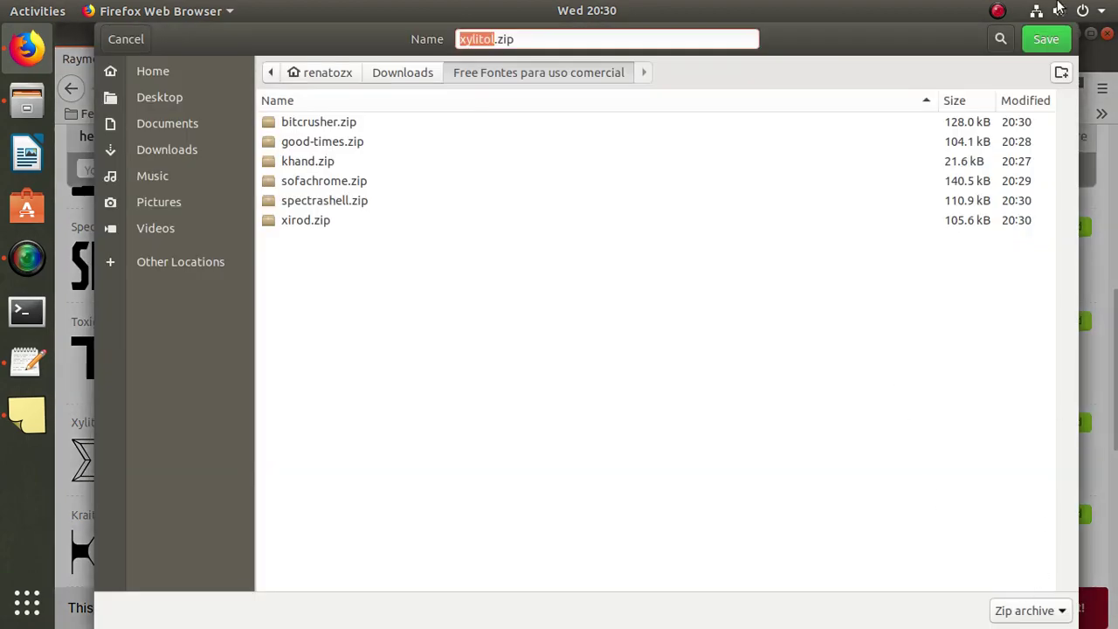
left_click(1047, 44)
Download the Evensong font at the end of the first page and save evensong.zip in the "Free Fontes para uso comercial" folder
scroll(856, 268, "down", 3)
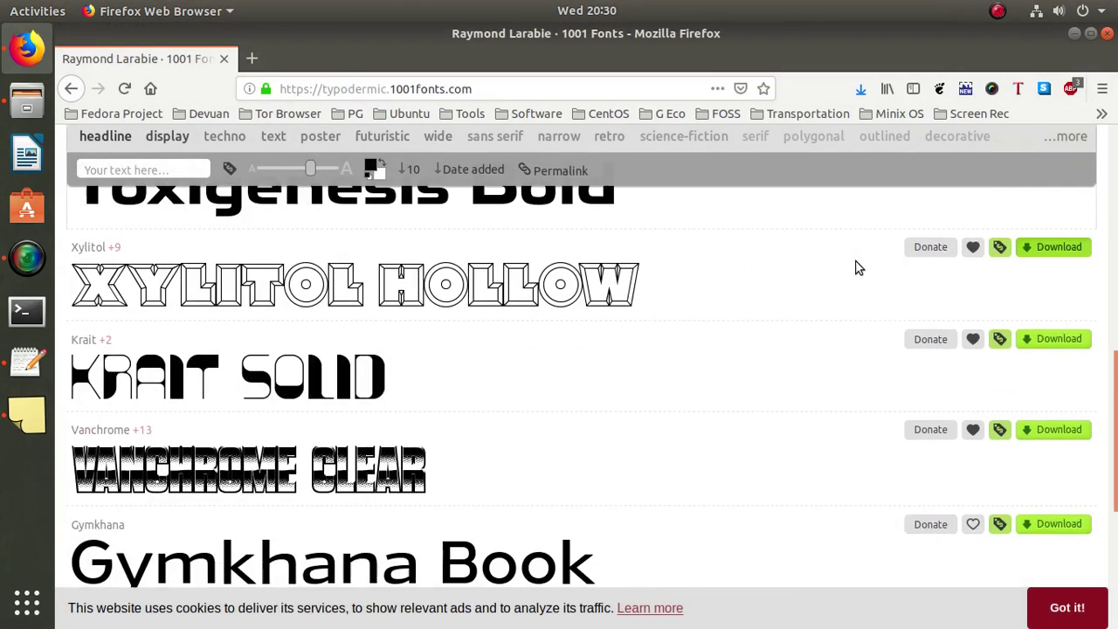
scroll(856, 267, "down", 5)
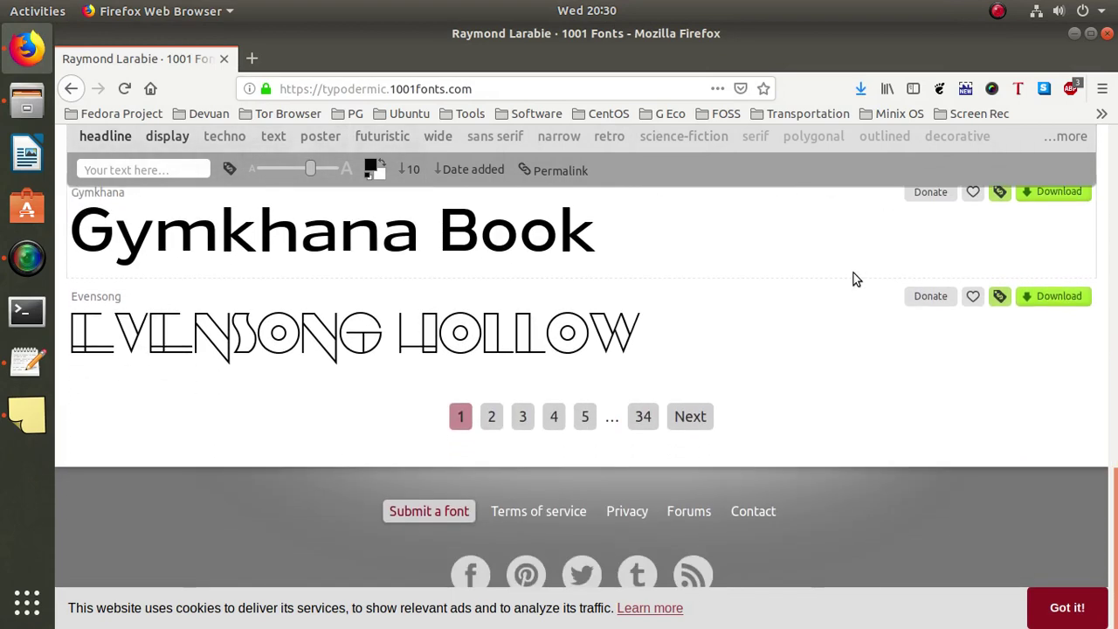
left_click(1056, 293)
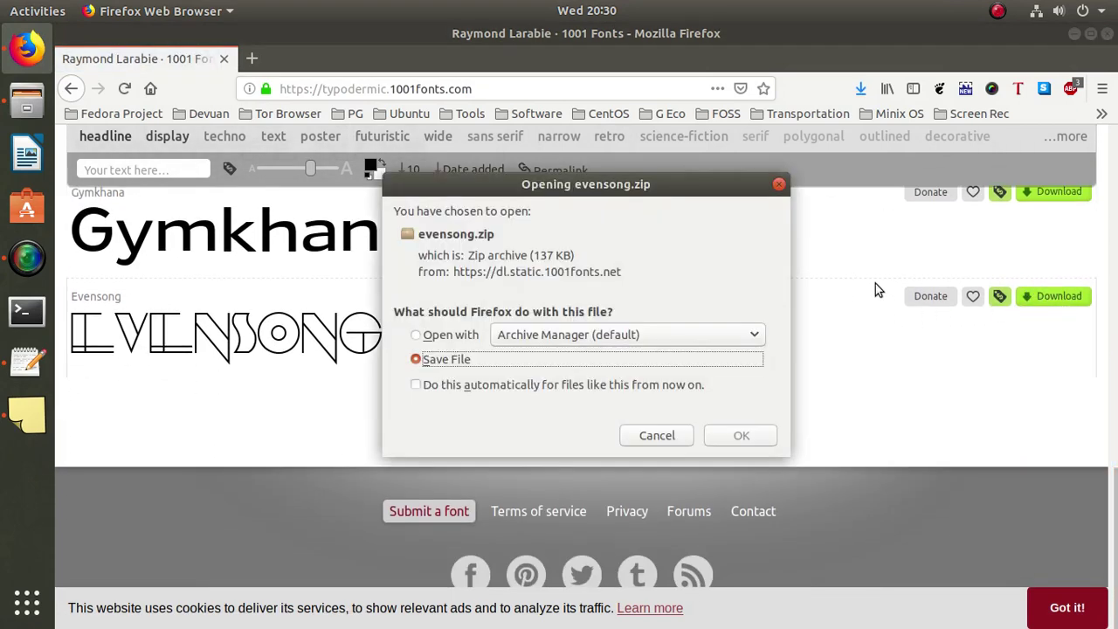
left_click(738, 438)
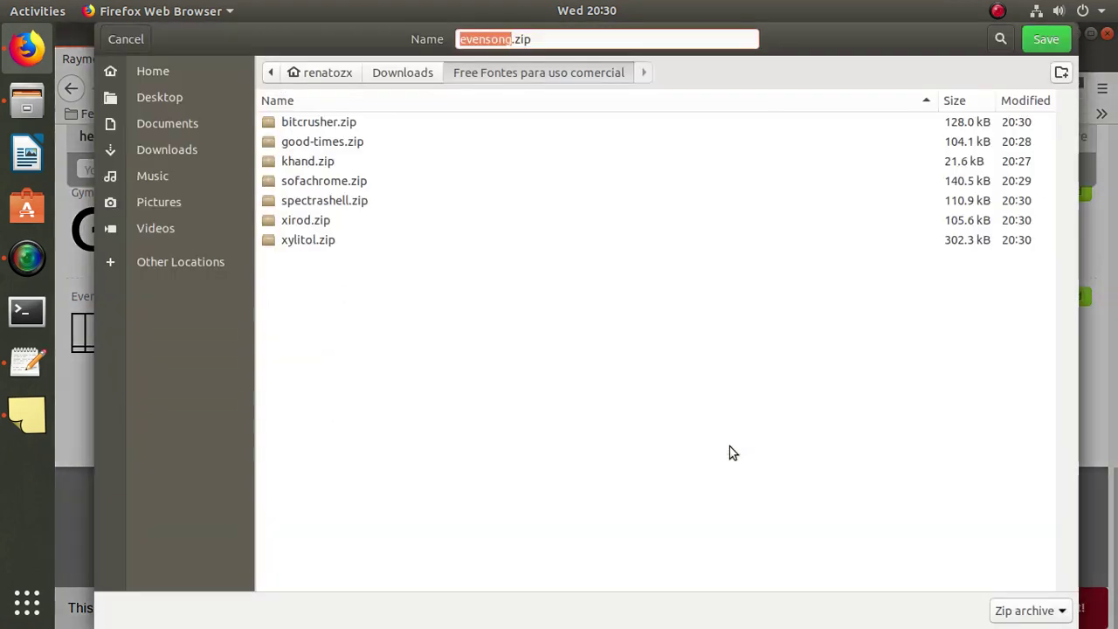
left_click(1046, 39)
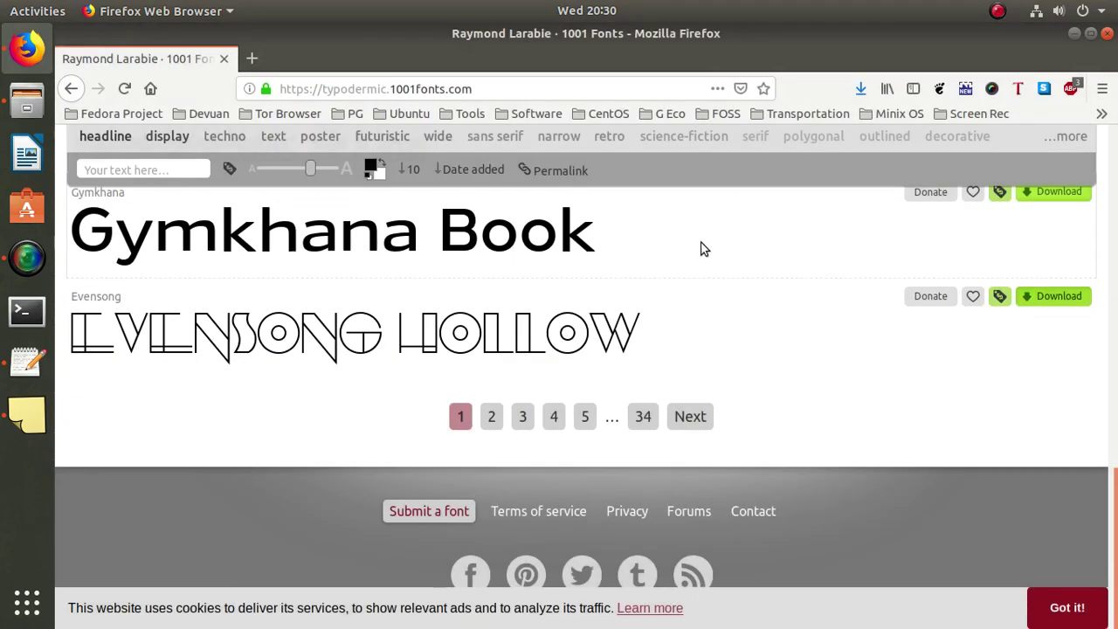
Open page 2 of the designer's fonts, download Conthrax and save conthrax.zip in the "Free Fontes para uso comercial" folder
left_click(502, 416)
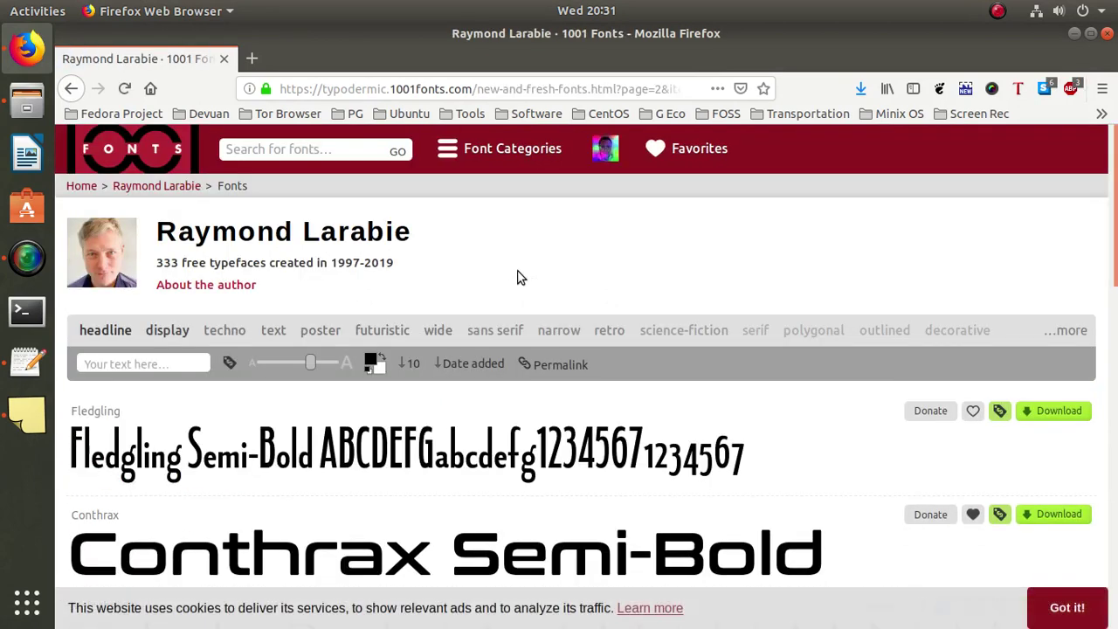
scroll(866, 337, "down", 5)
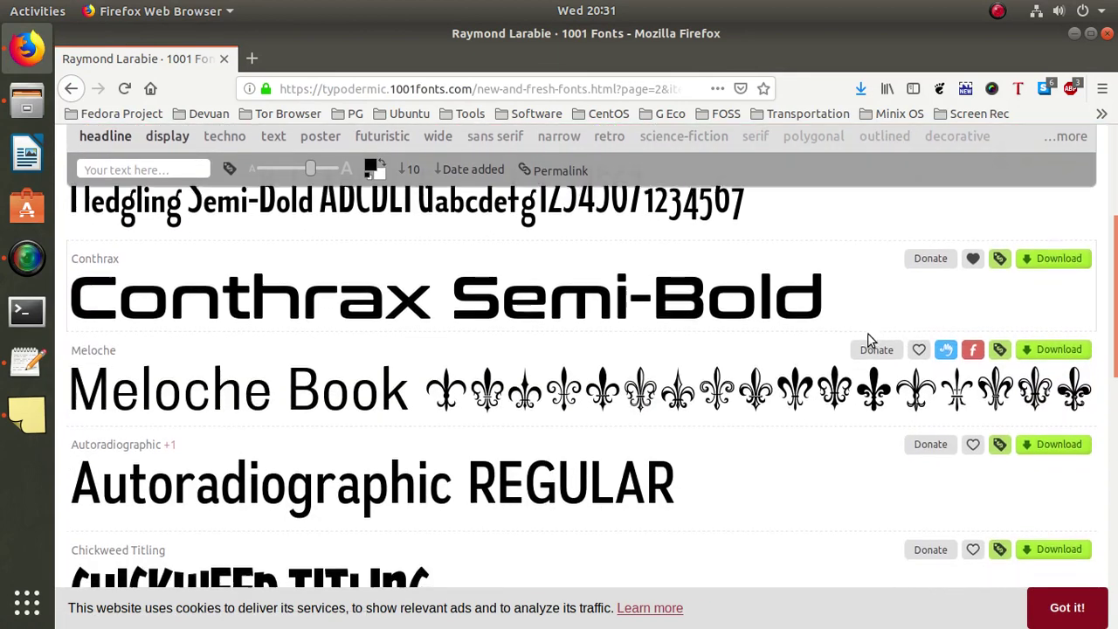
left_click(1058, 235)
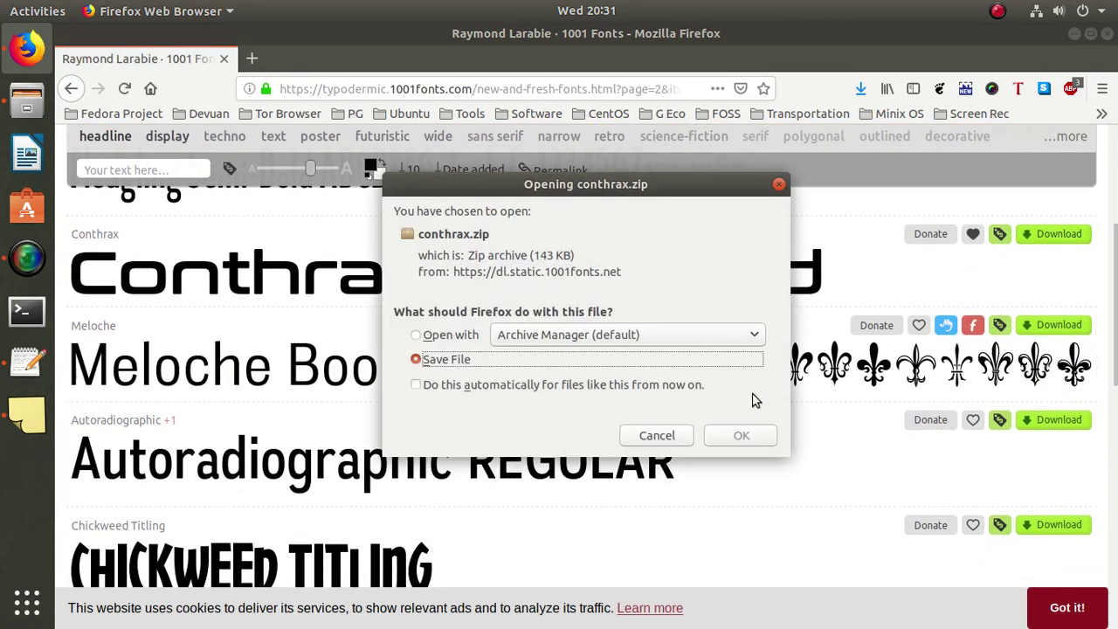
left_click(756, 439)
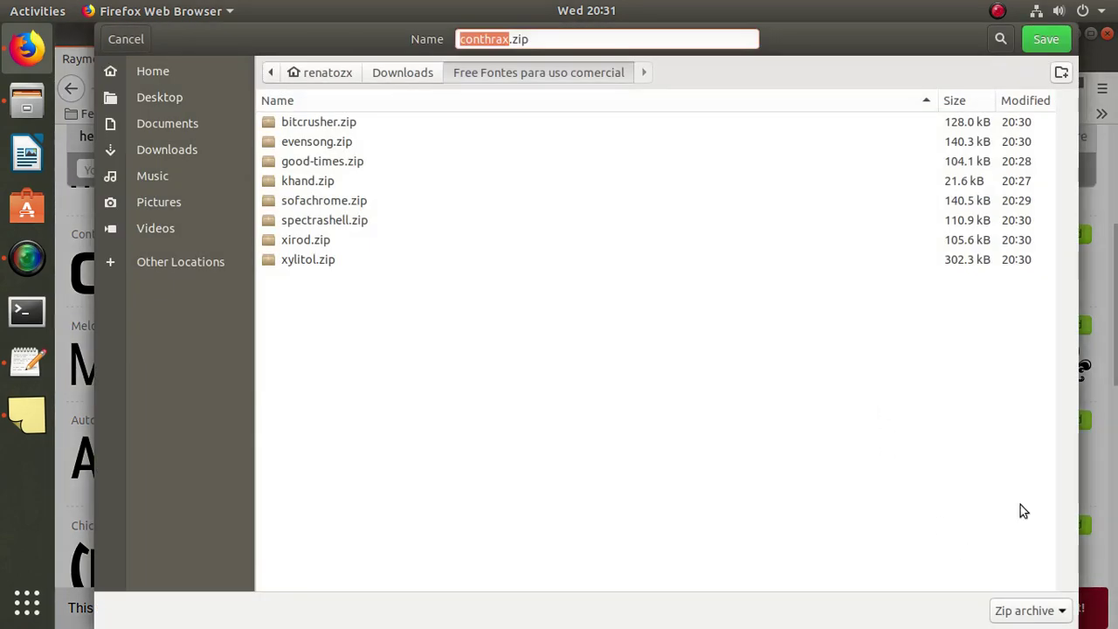
left_click(1046, 39)
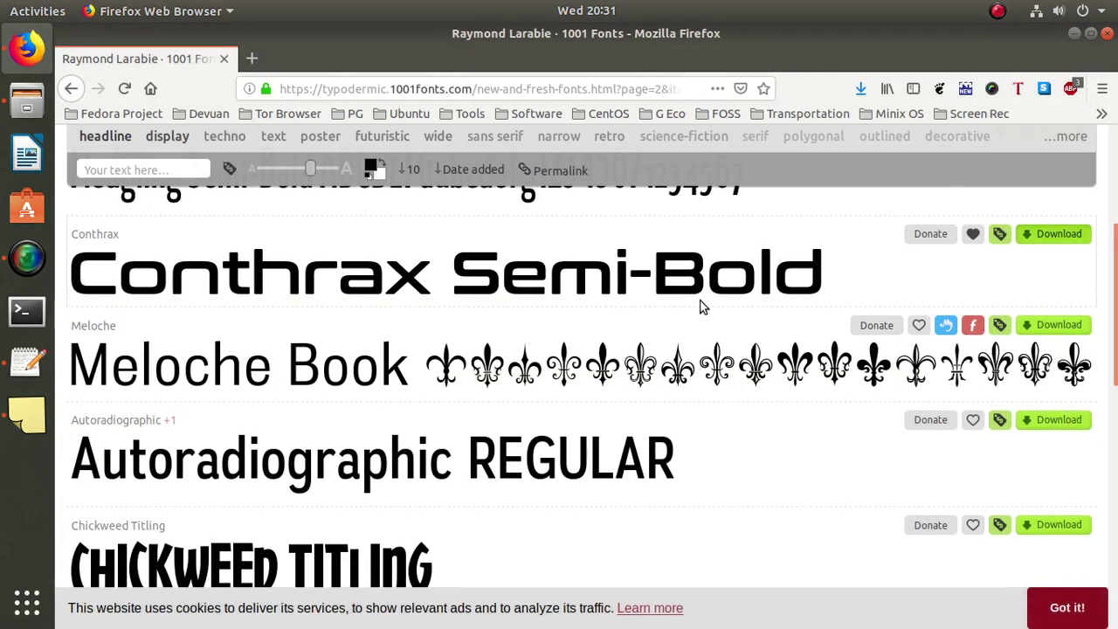
Download the Cardigan Titling font family from page 2 and save cardigan-titling.zip in the "Free Fontes para uso comercial" folder
scroll(703, 301, "down", 2)
scroll(703, 302, "down", 3)
scroll(703, 305, "down", 3)
scroll(700, 305, "down", 2)
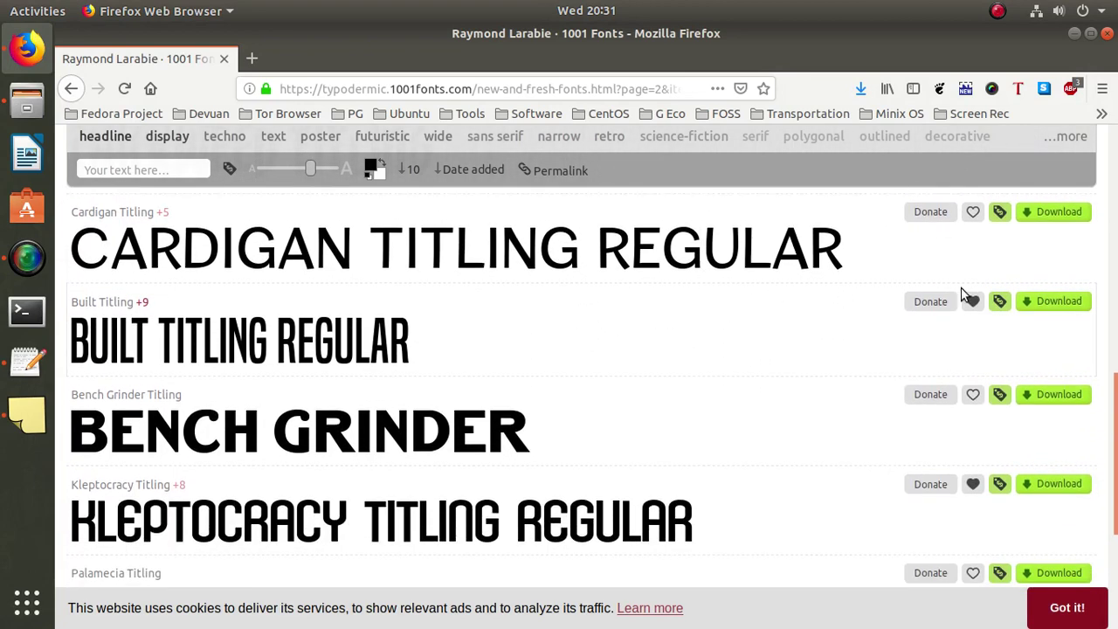
left_click(1055, 223)
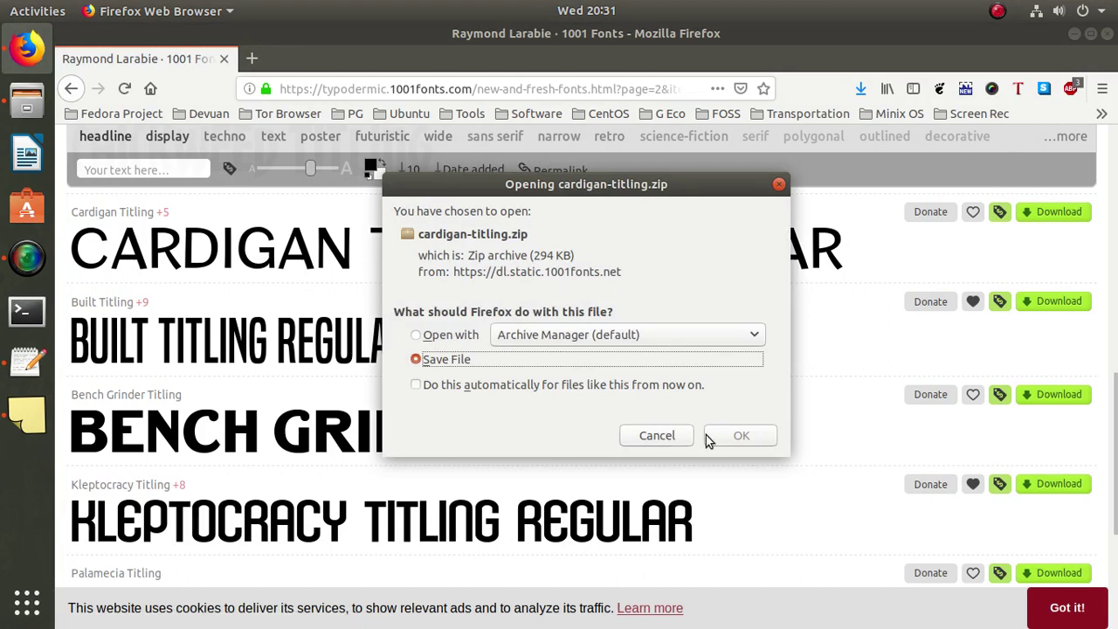
left_click(741, 436)
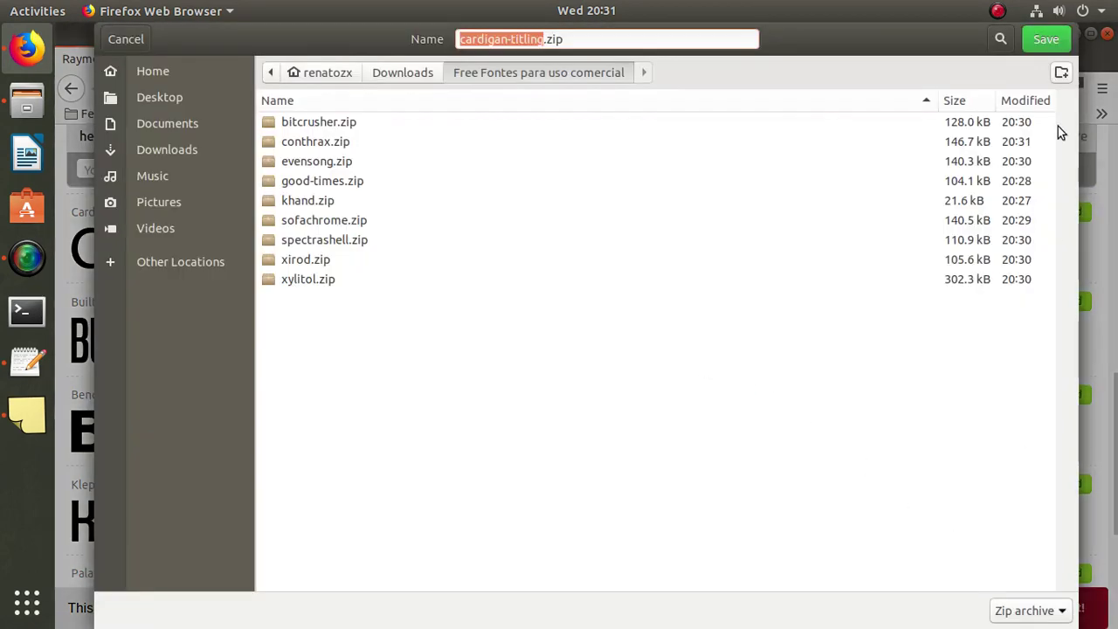
left_click(1045, 39)
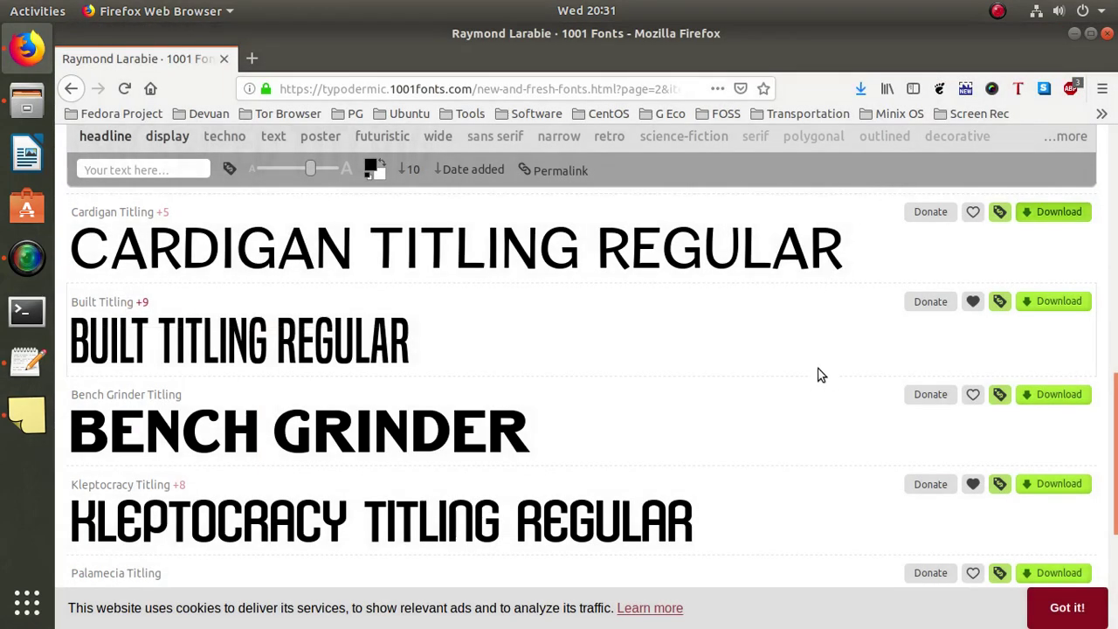
Download the Bench Grinder Titling font and save bench-grinder-titling.zip in the "Free Fontes para uso comercial" folder
left_click(1054, 395)
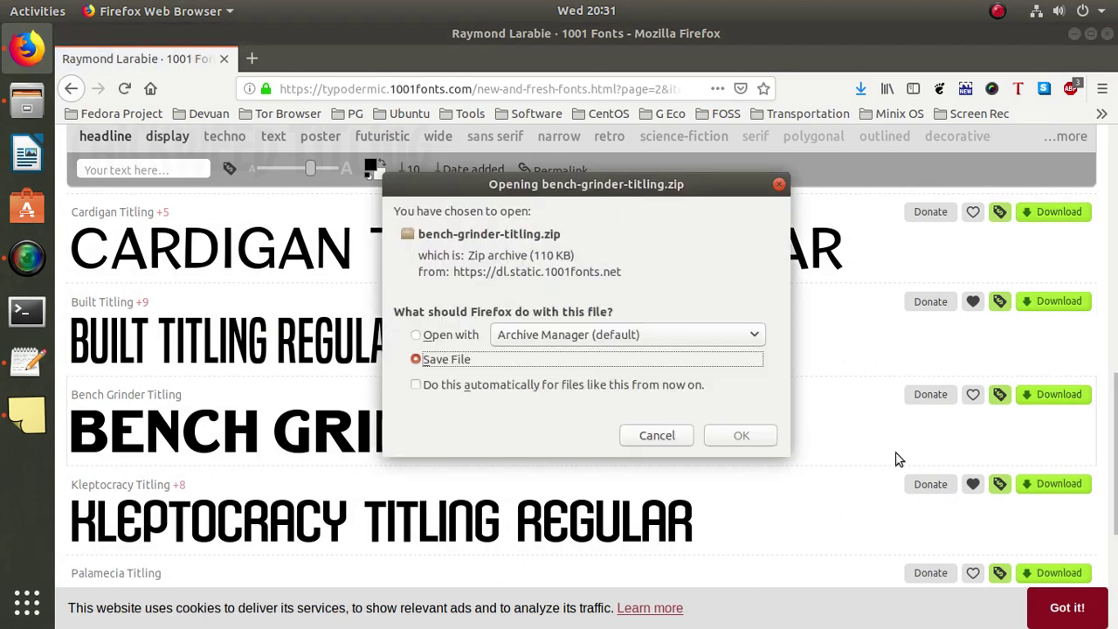
key("Return")
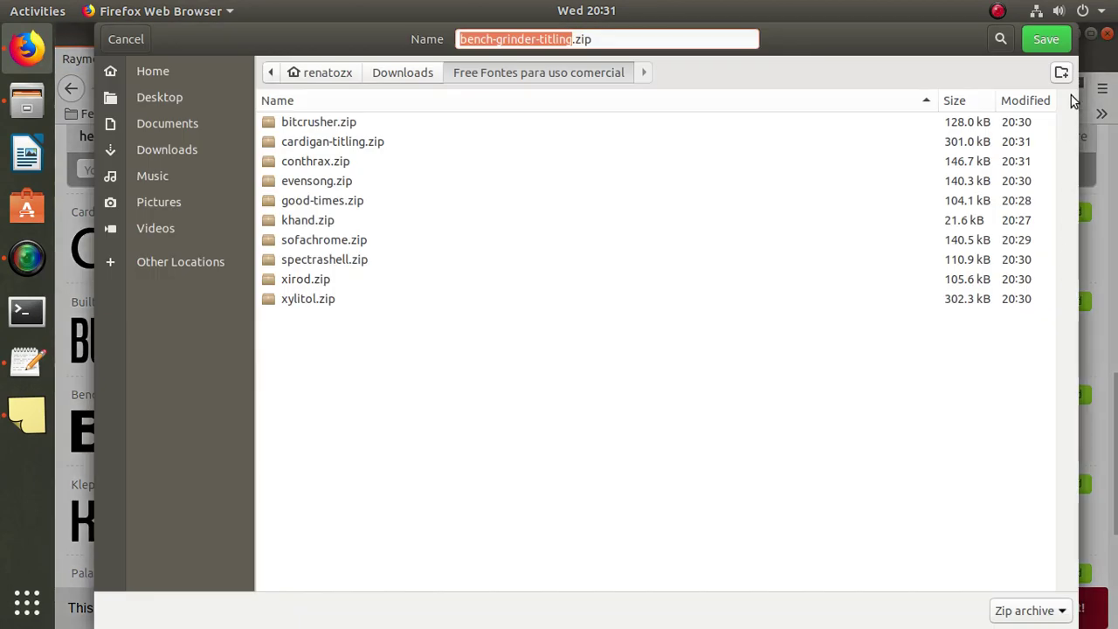
left_click(1046, 37)
Download the Kleptocracy Titling font family and save kleptocracy-titling.zip in the "Free Fontes para uso comercial" folder
scroll(902, 338, "down", 5)
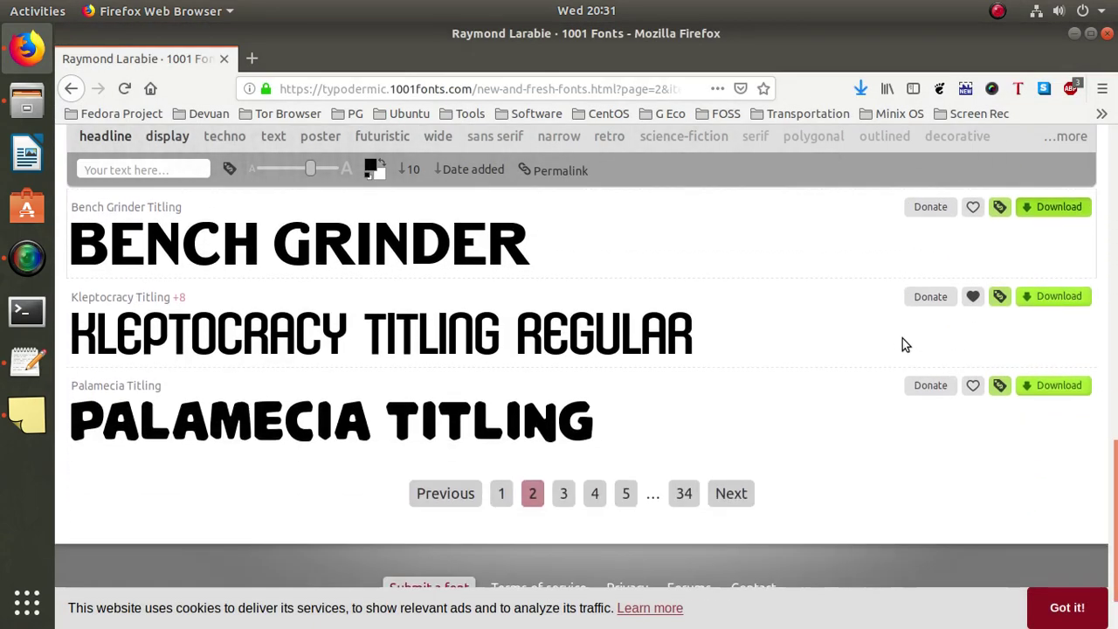
left_click(1054, 250)
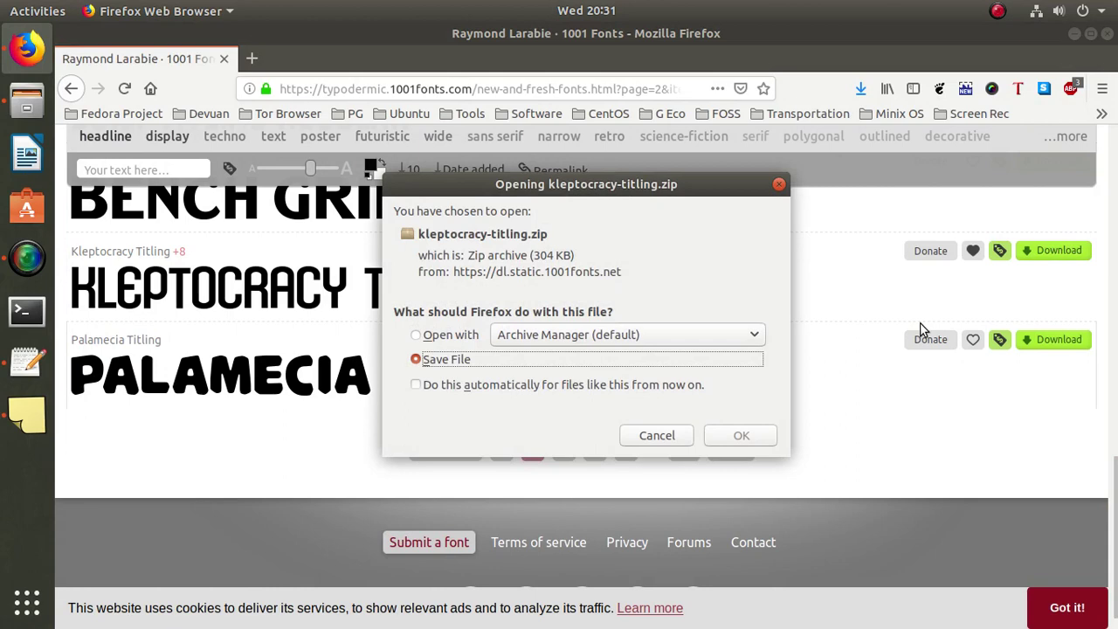
left_click(741, 435)
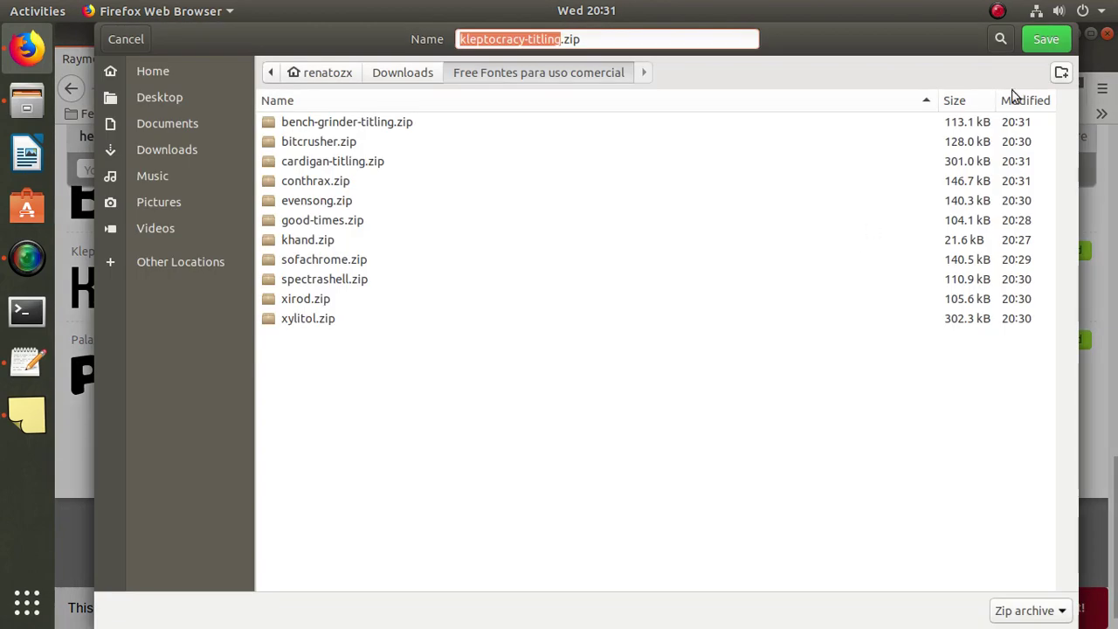
left_click(1045, 37)
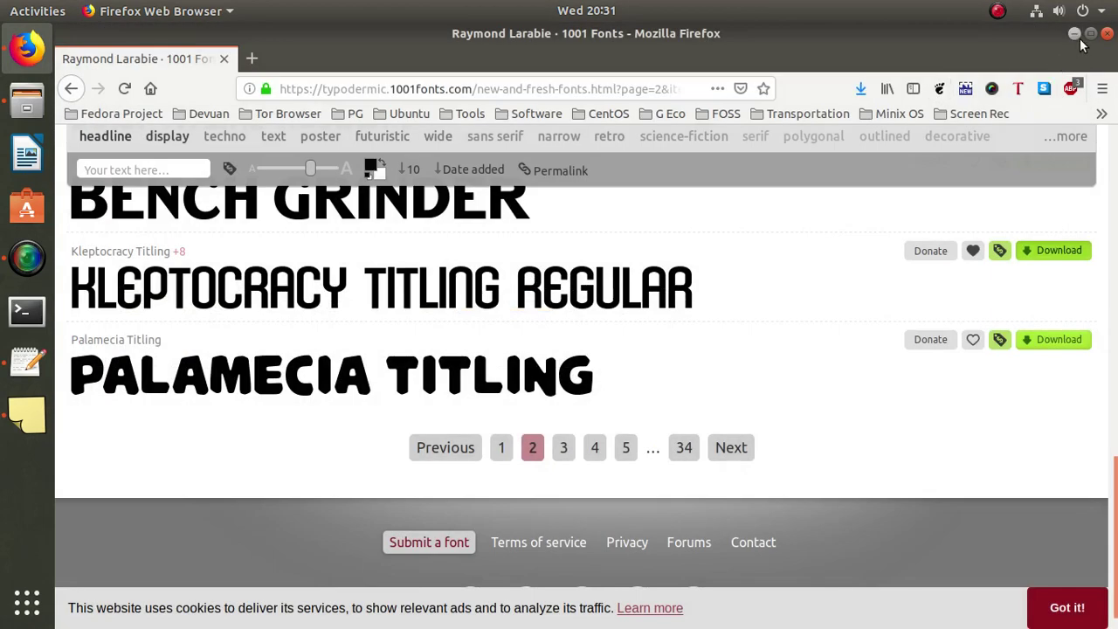
Minimize the browser and copy the command "sudo nautilus" from the font installation notes in the text editor
left_click(1077, 35)
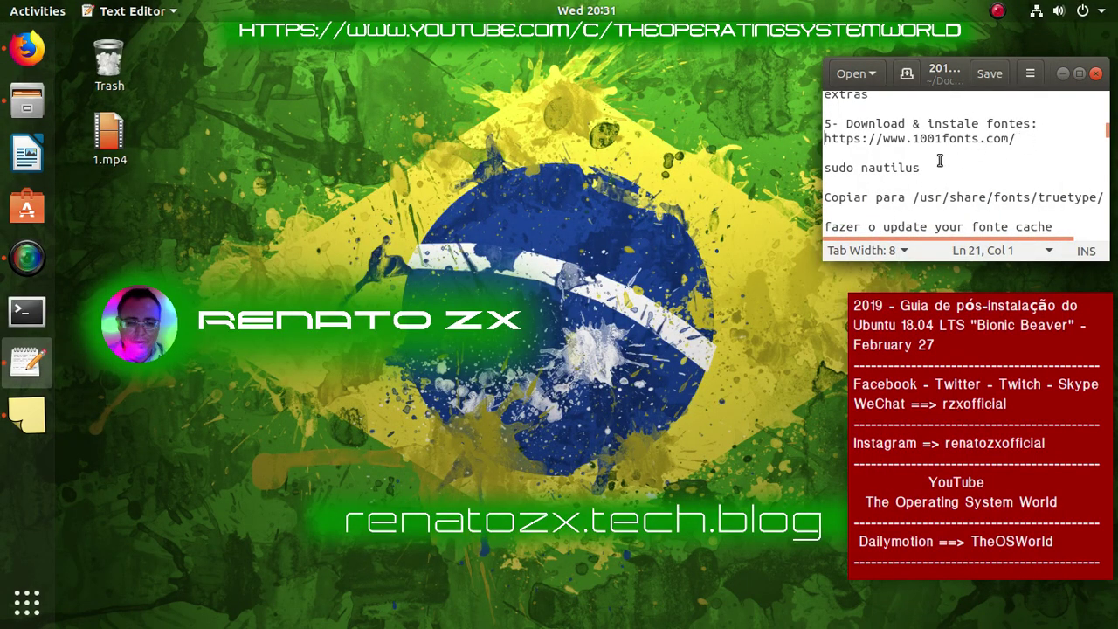
left_click_drag(932, 169, 846, 168)
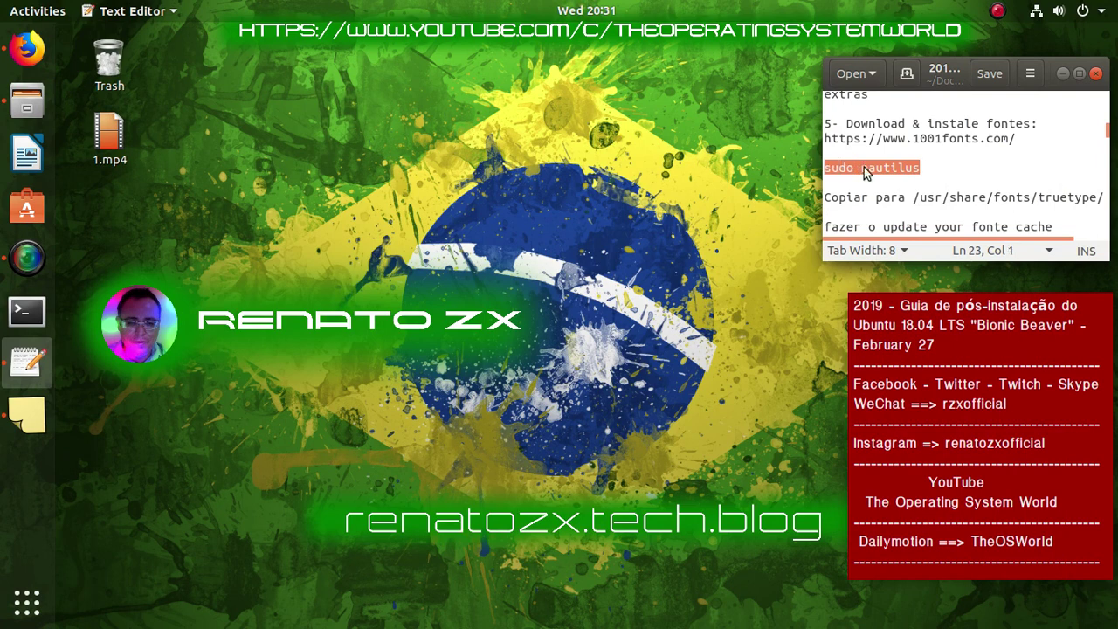
right_click(865, 167)
left_click(902, 232)
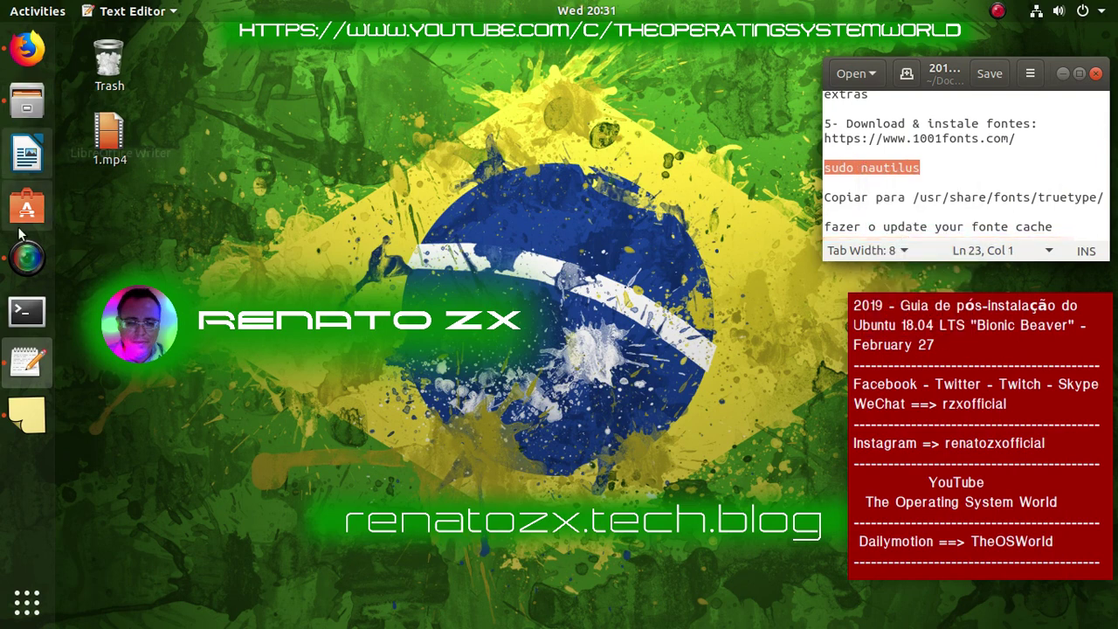
Switch to the terminal, paste and run "sudo nautilus", and enter the account password to start the file manager as administrator
left_click(26, 310)
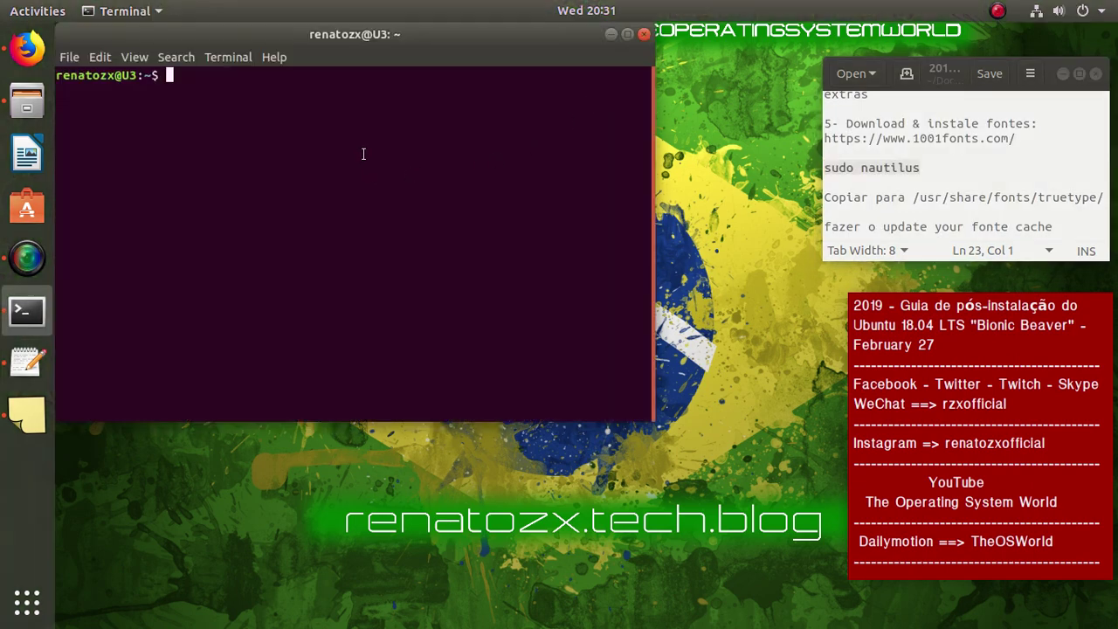
right_click(364, 155)
left_click(436, 198)
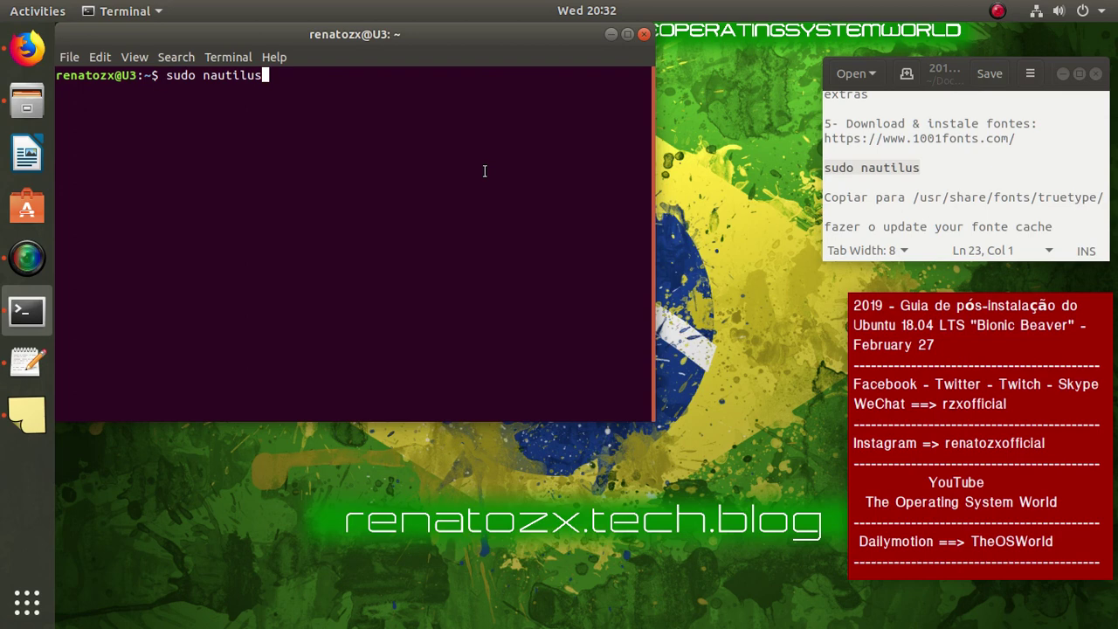
key("Return")
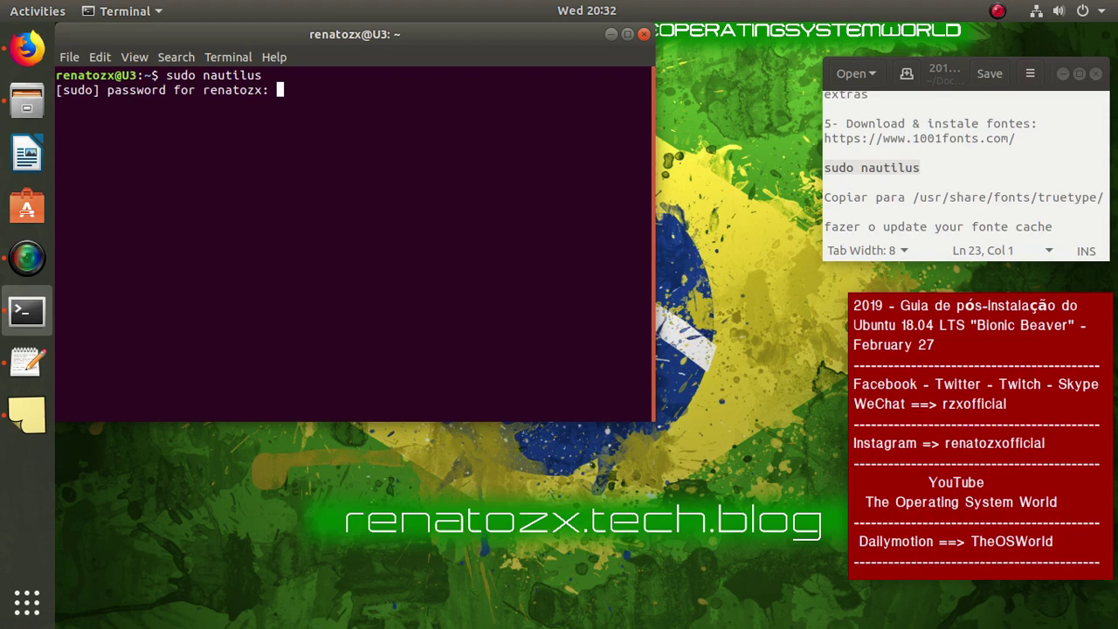
key("Return")
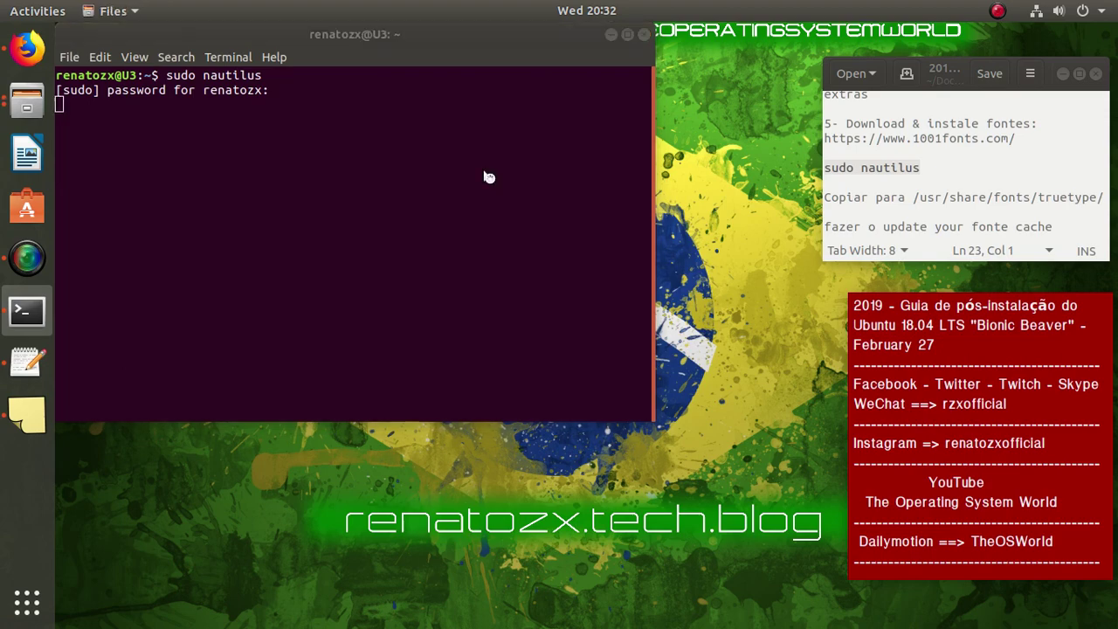
Move the file manager window lower and open the "Free Fontes para uso comercial" folder inside Downloads
left_click_drag(553, 38, 542, 87)
left_click_drag(908, 202, 822, 194)
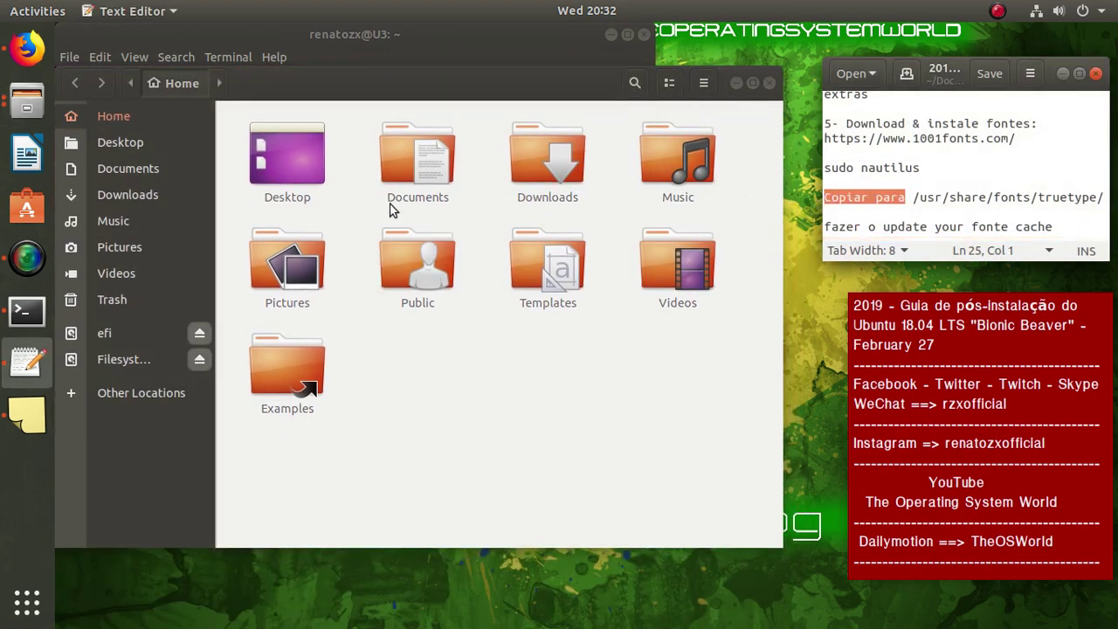
left_click(436, 177)
double_click(559, 174)
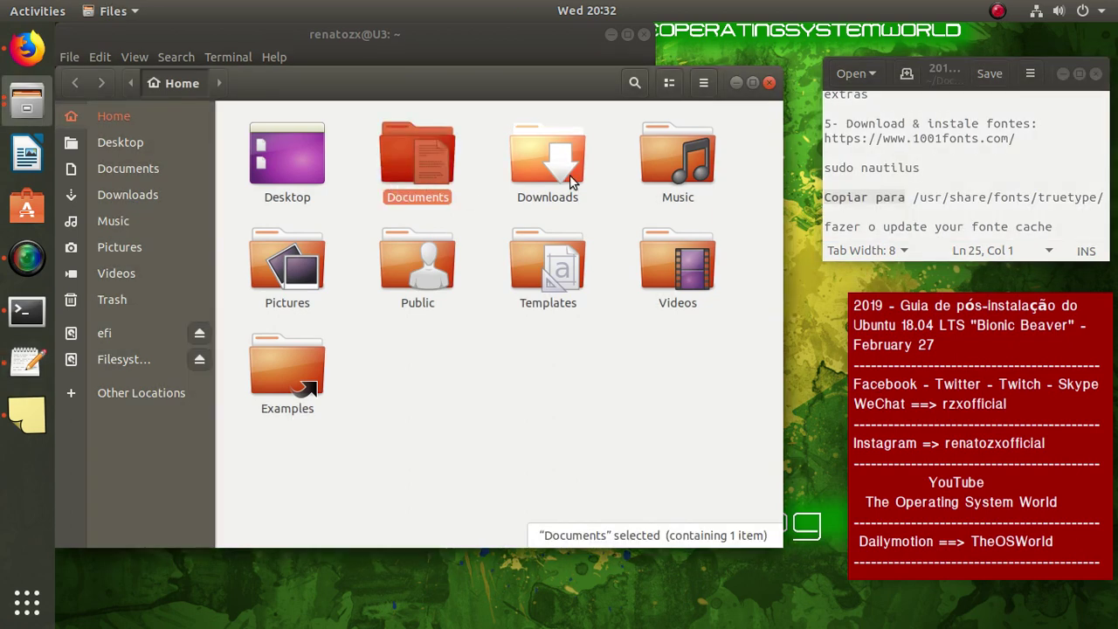
left_click(305, 156)
double_click(305, 152)
Select all 12 font zip archives and extract them in the same folder
left_click_drag(773, 138, 187, 550)
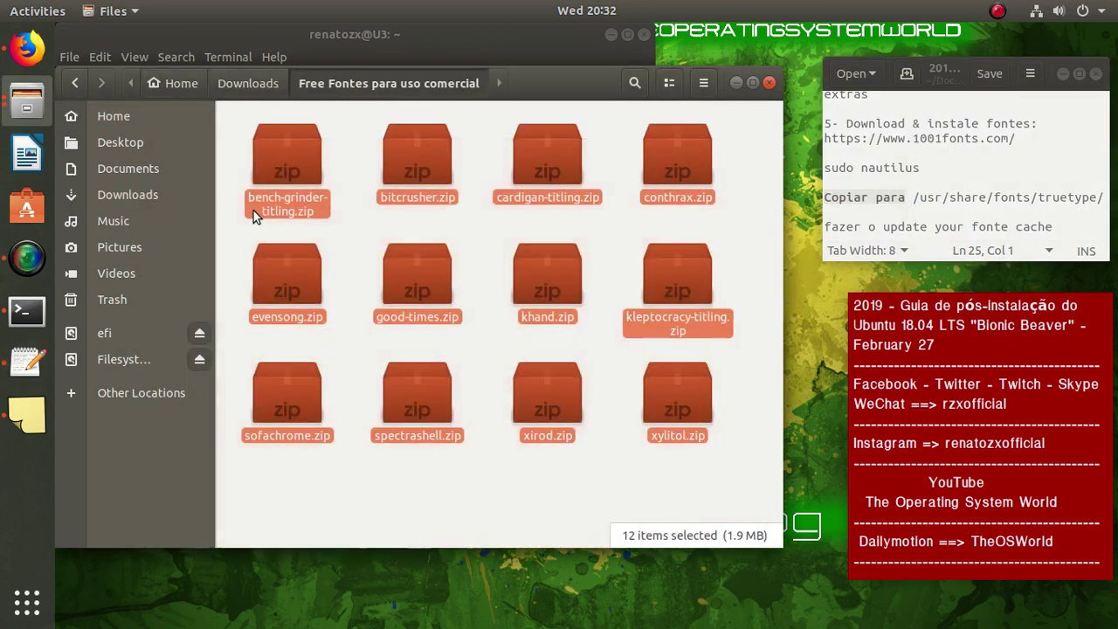
right_click(292, 148)
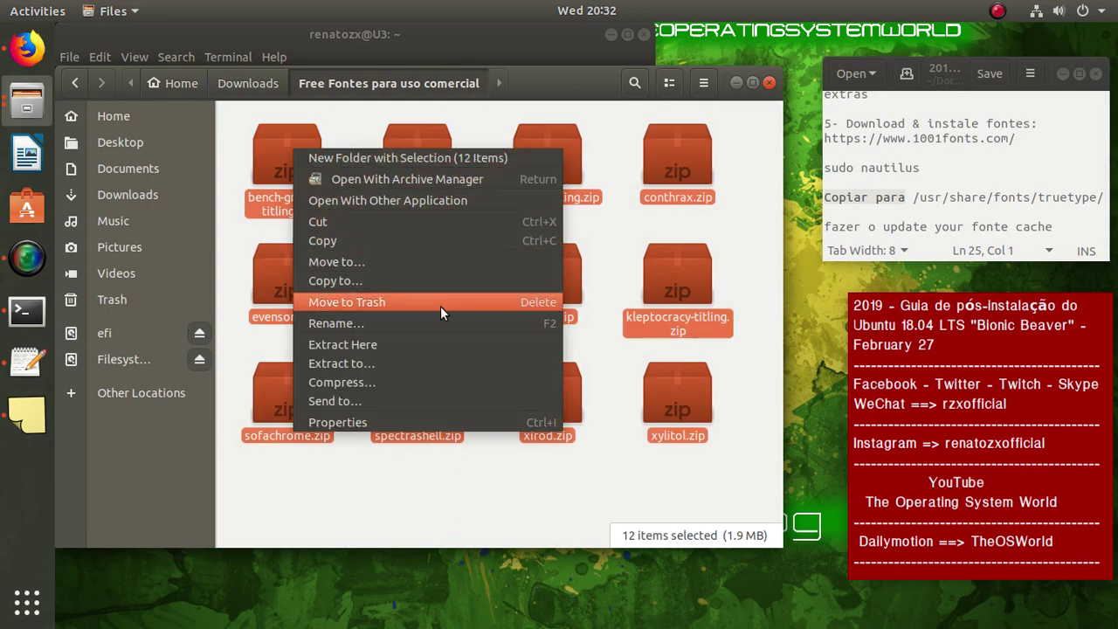
left_click(465, 344)
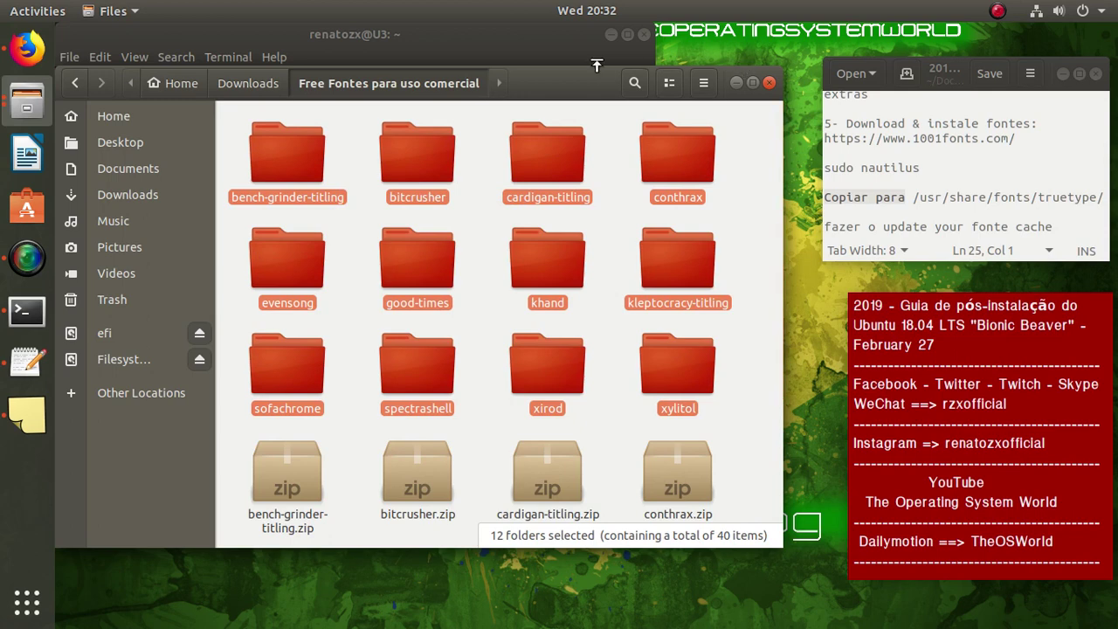
Minimize the terminal and cut the 12 extracted font folders for moving
left_click(610, 35)
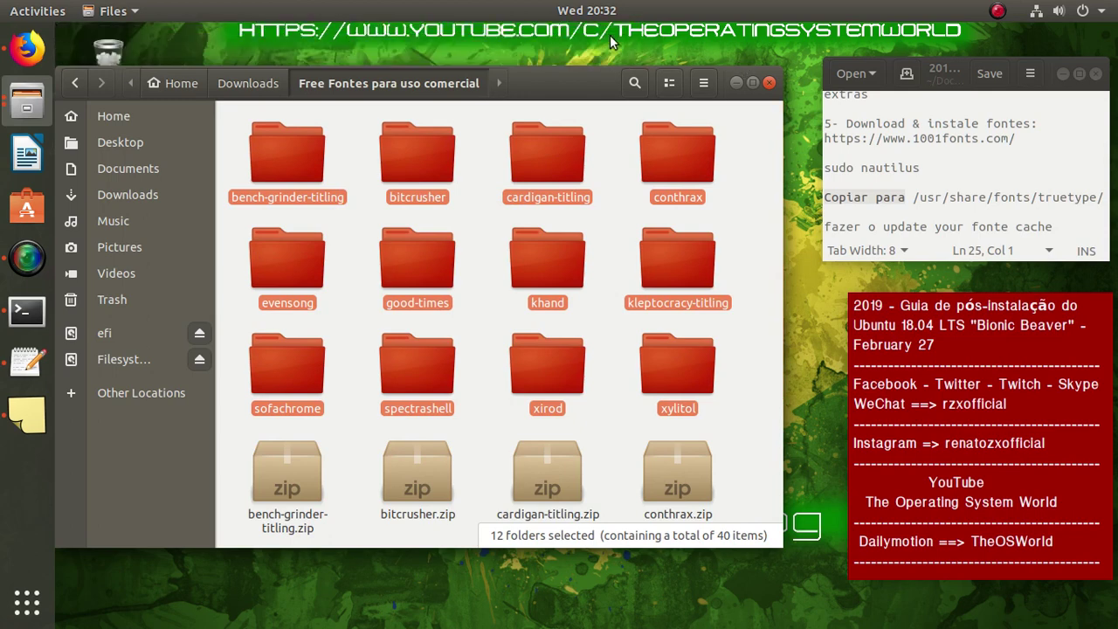
right_click(568, 157)
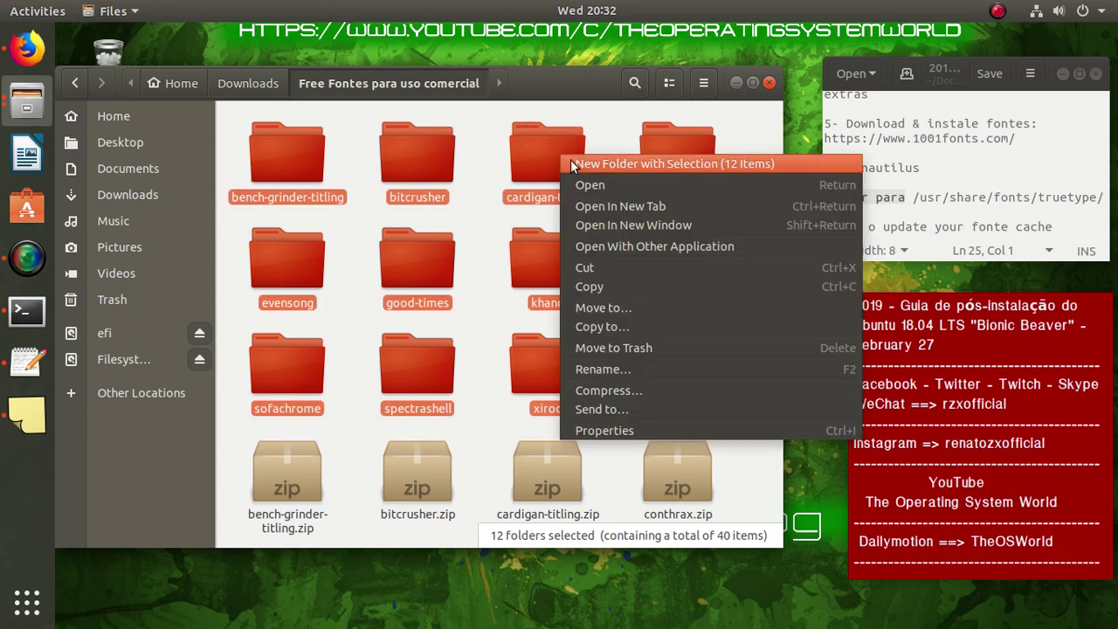
left_click(605, 269)
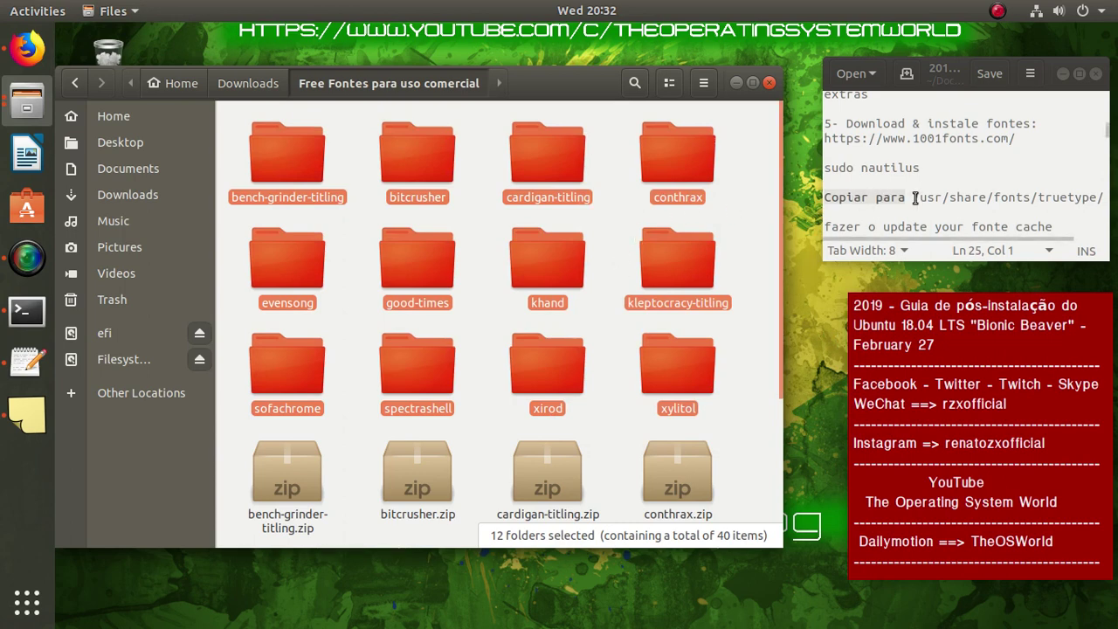
Check the target path in the notes and open /usr/share from the filesystem root in the file manager
left_click_drag(915, 197, 1103, 198)
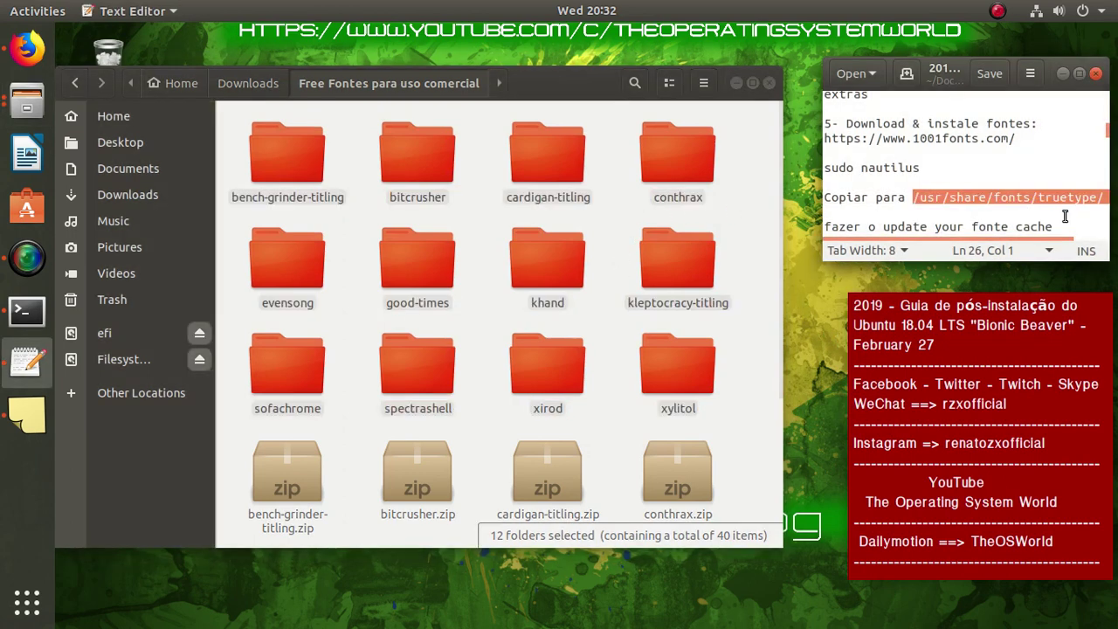
left_click(943, 197)
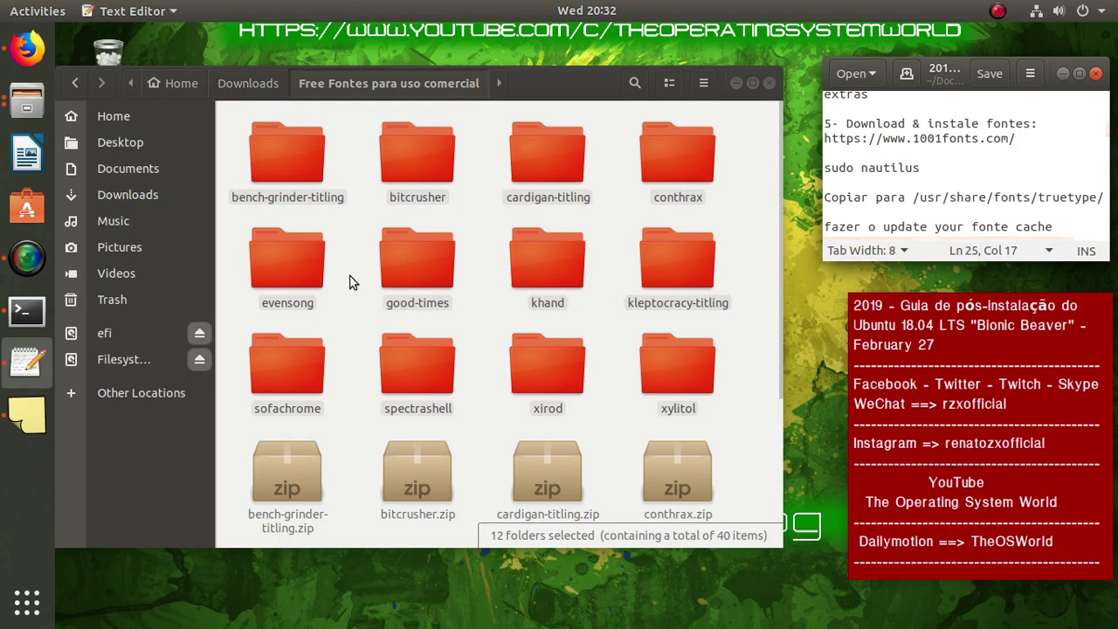
left_click(134, 358)
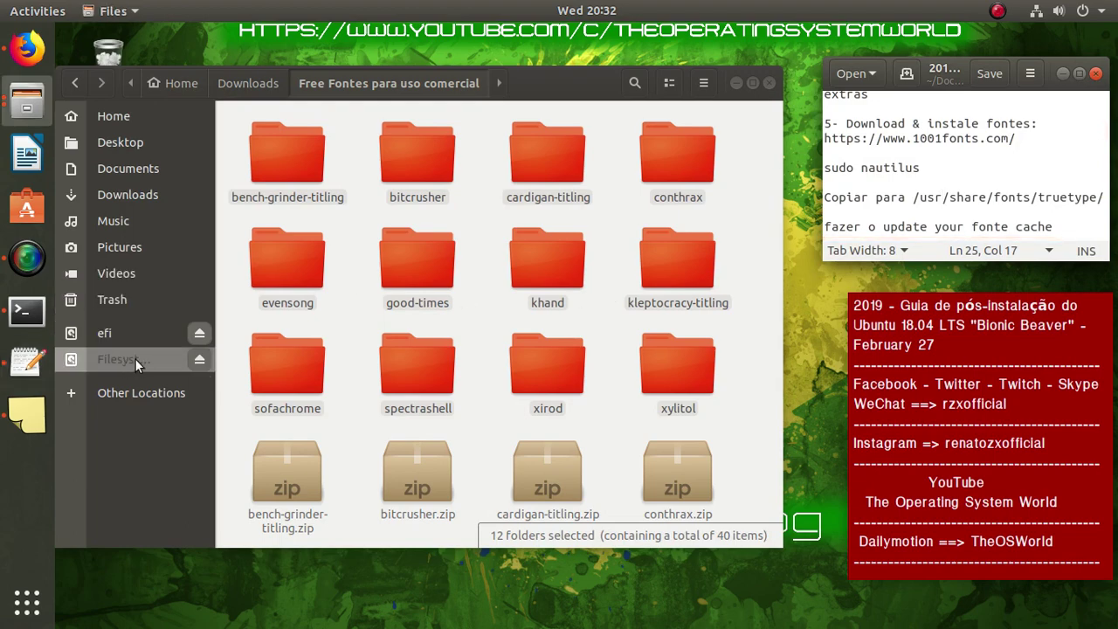
scroll(638, 312, "down", 2)
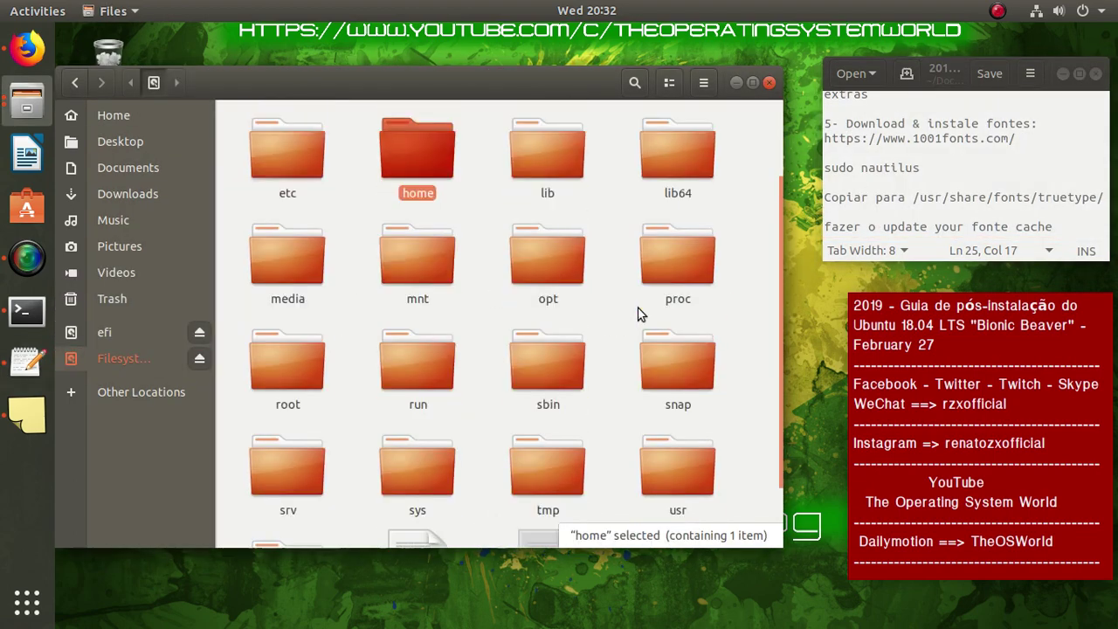
scroll(637, 313, "down", 2)
left_click(678, 385)
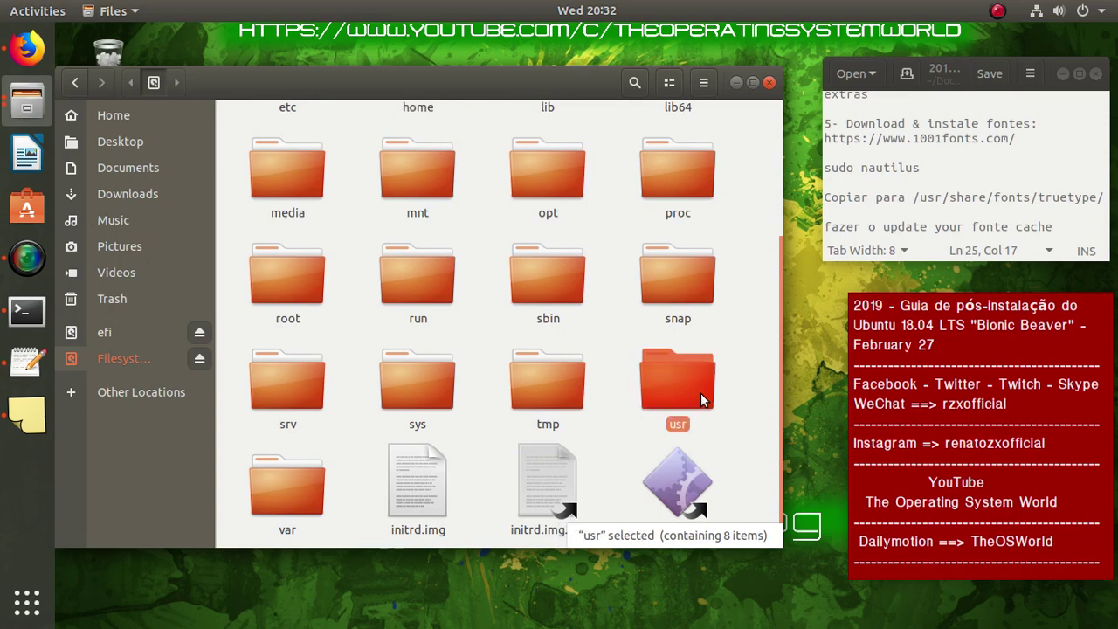
double_click(703, 400)
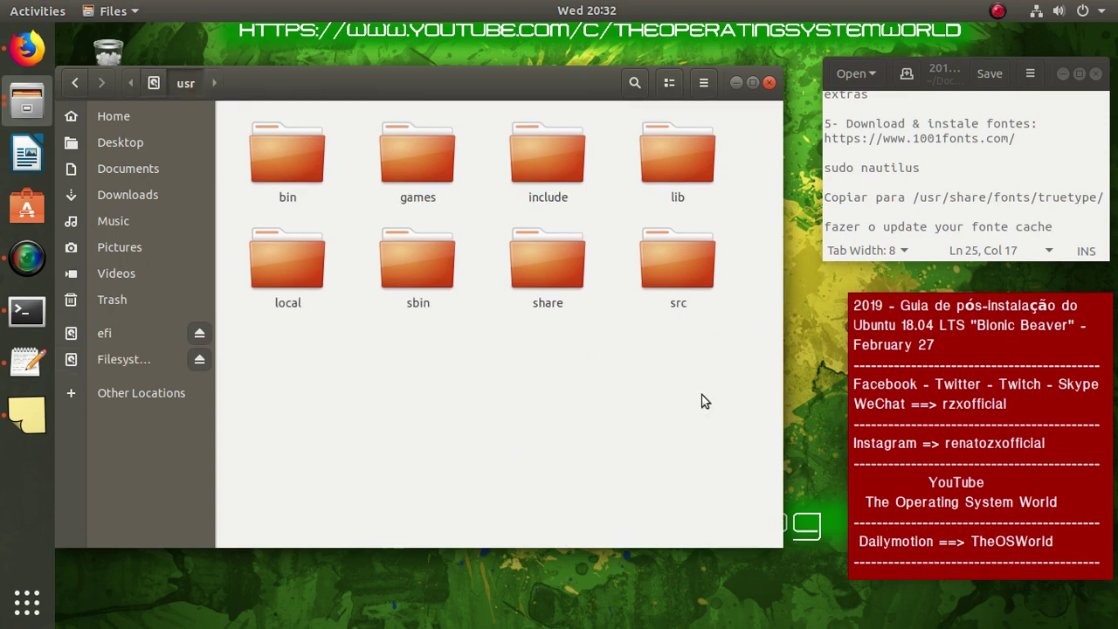
left_click(973, 198)
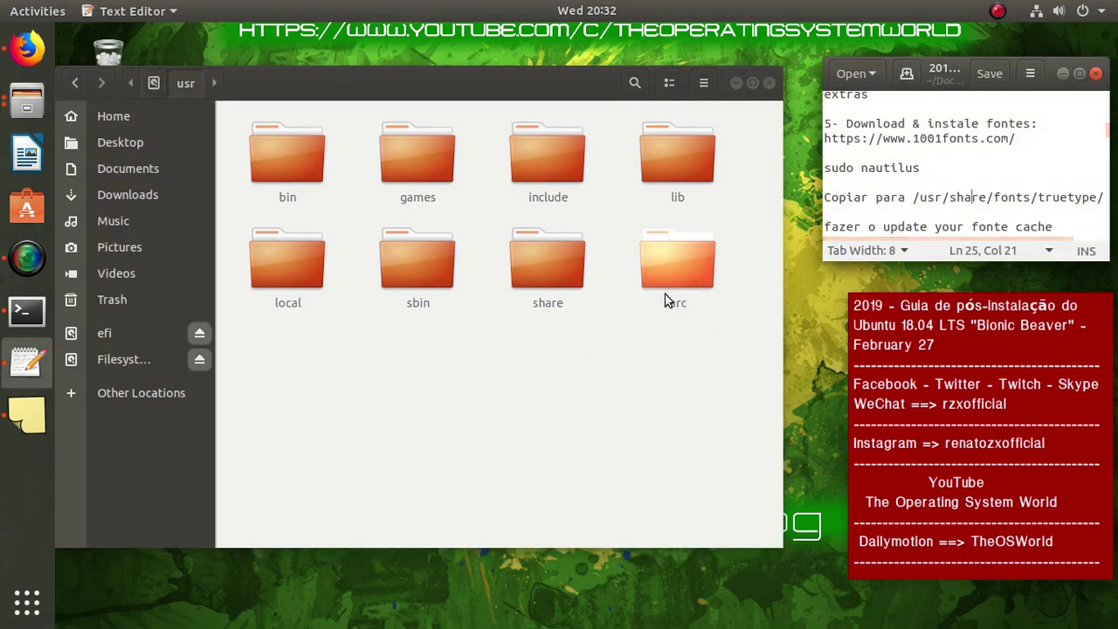
left_click(548, 281)
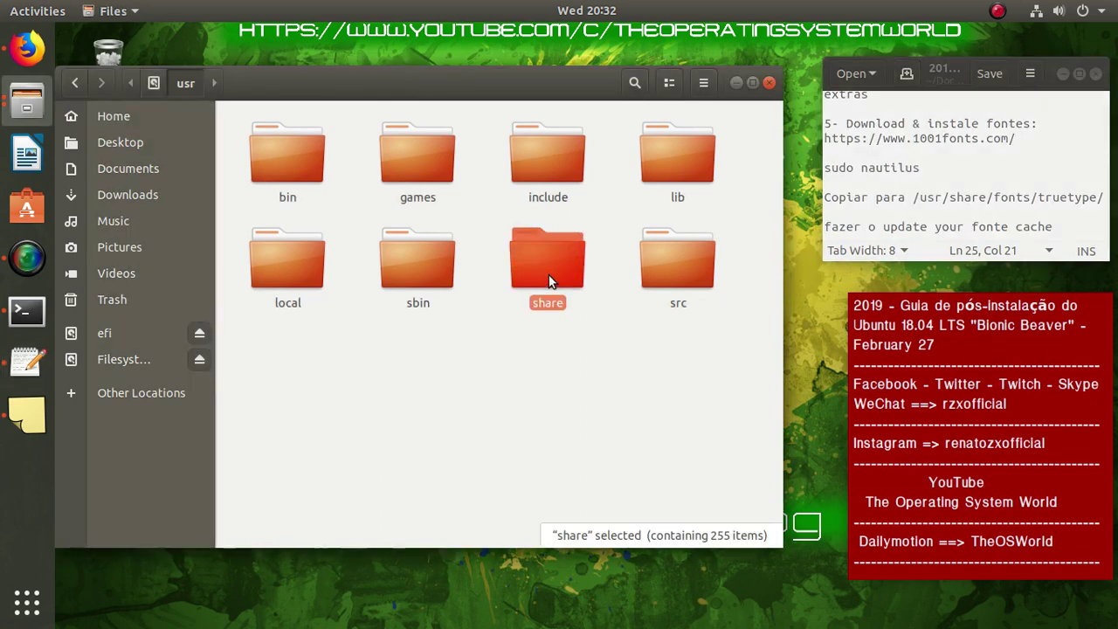
double_click(550, 281)
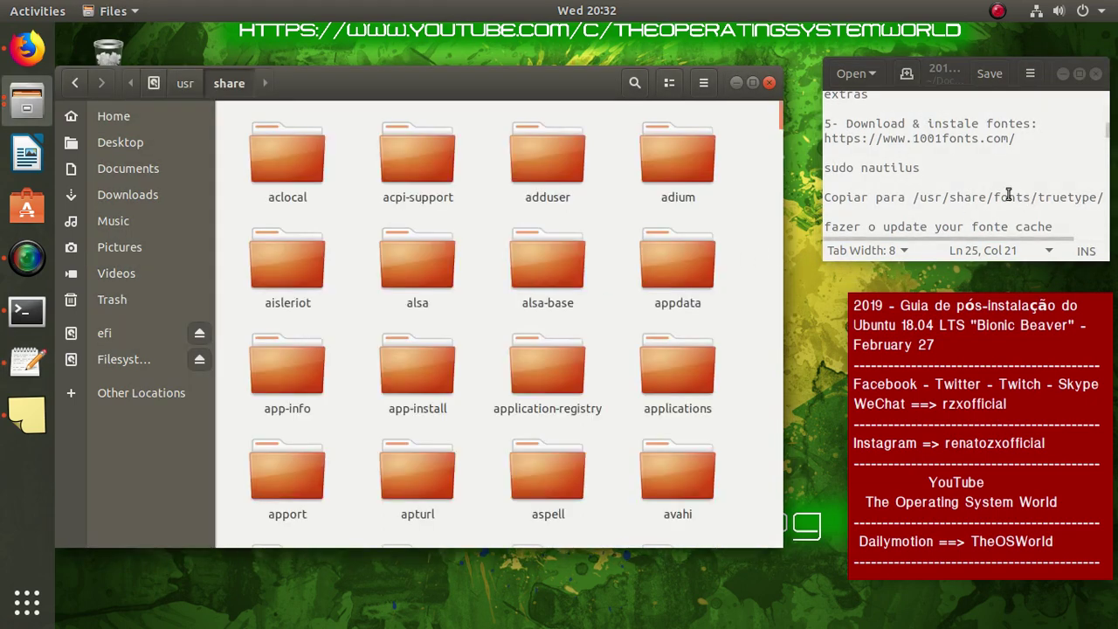
Find the fonts folder inside /usr/share and open it
left_click(1008, 195)
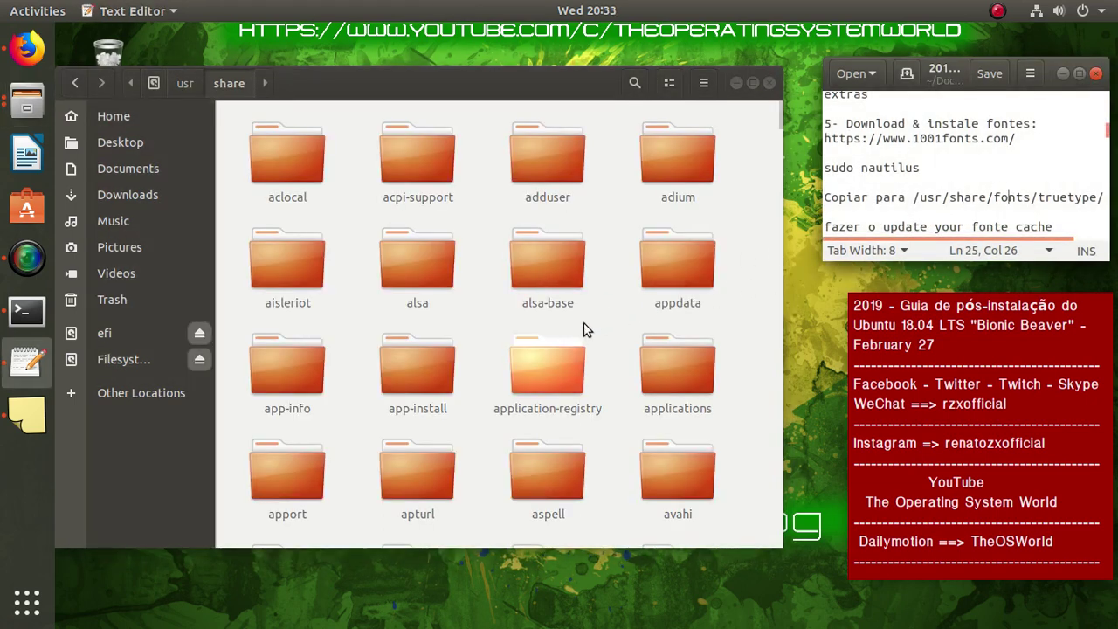
scroll(585, 327, "down", 5)
scroll(585, 330, "down", 5)
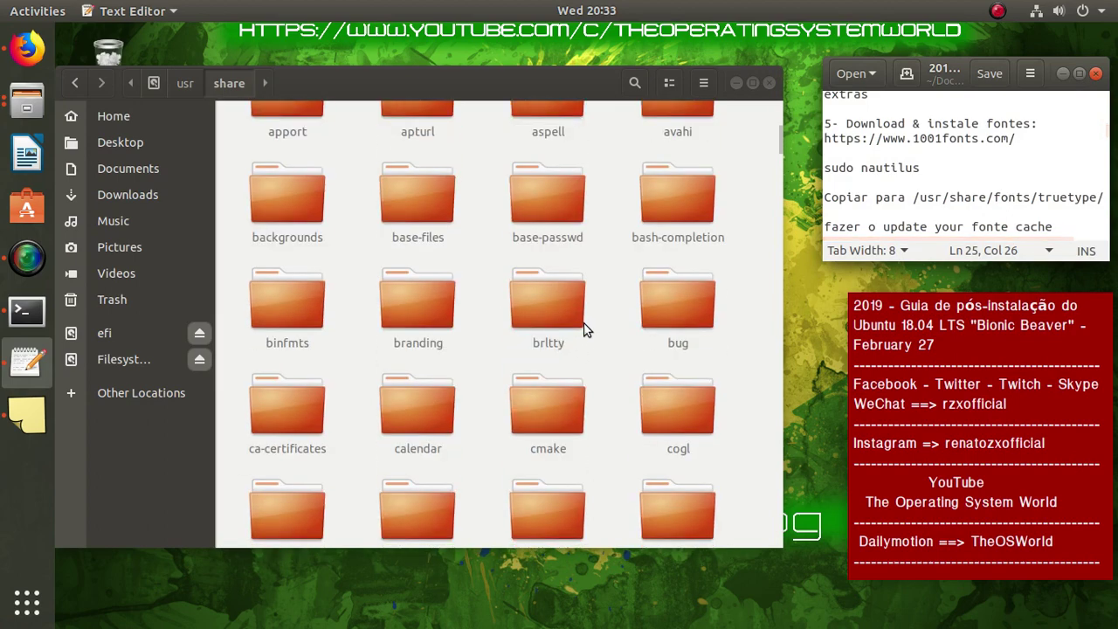
scroll(543, 337, "down", 1)
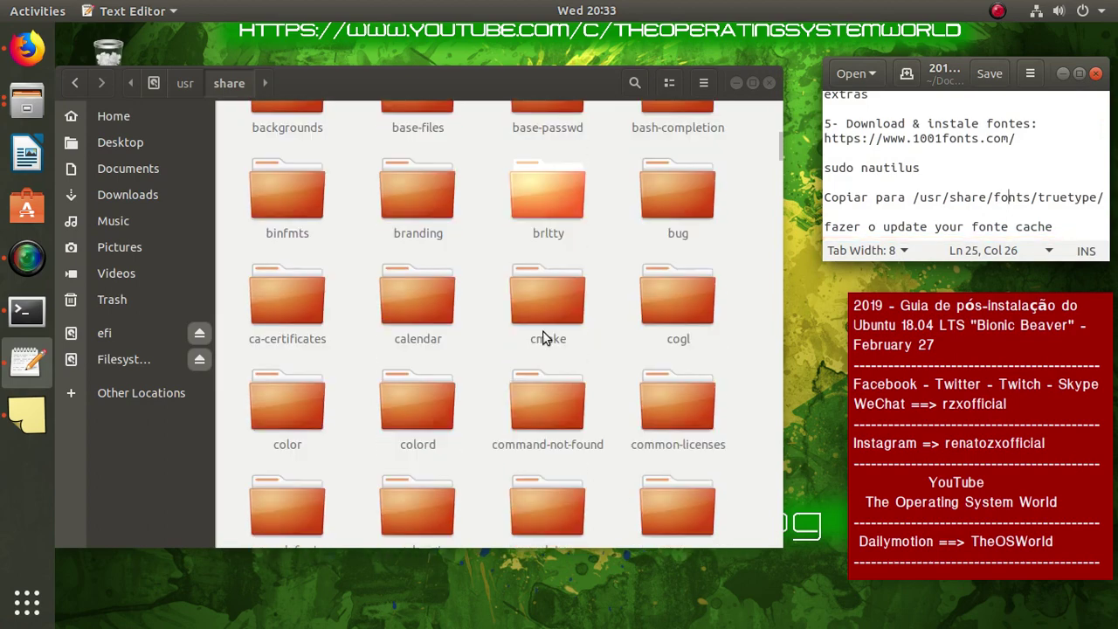
scroll(542, 337, "down", 2)
scroll(489, 341, "down", 1)
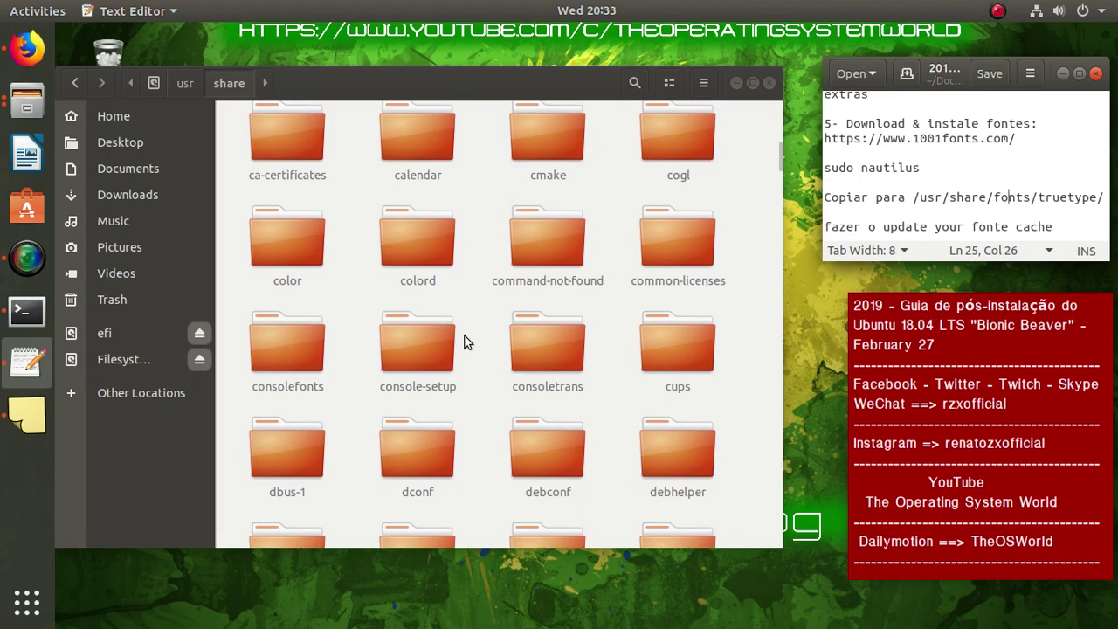
scroll(719, 341, "down", 9)
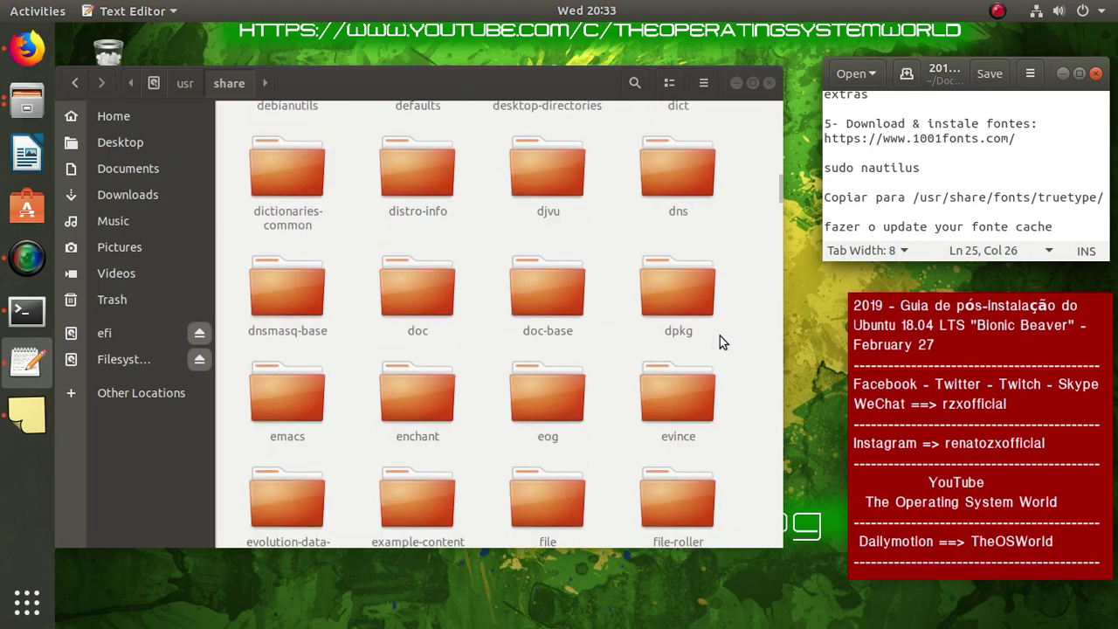
scroll(719, 341, "down", 3)
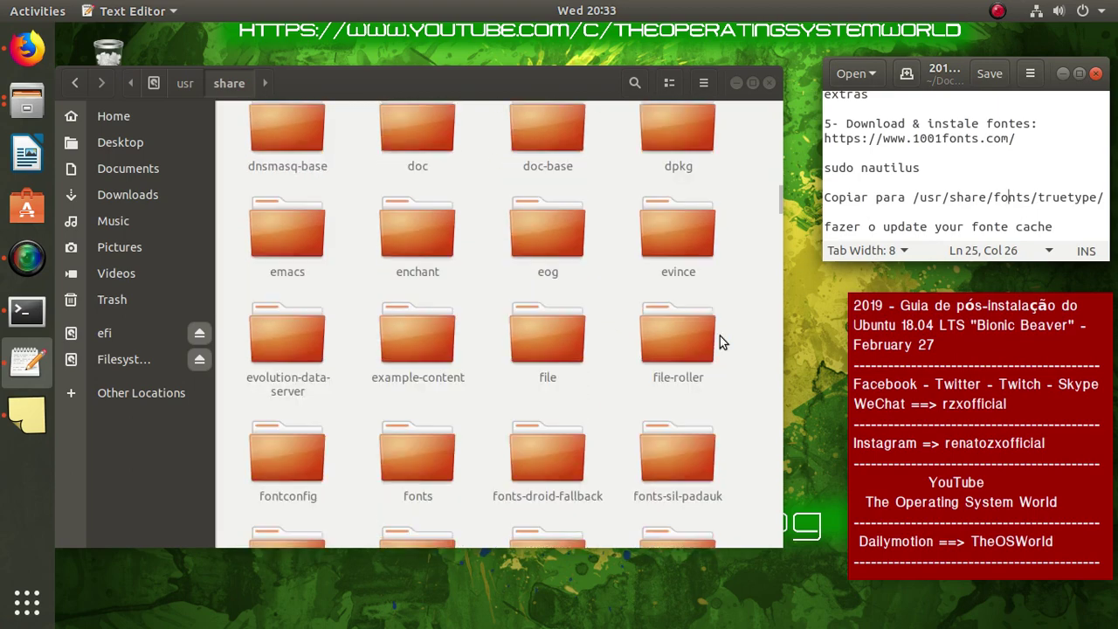
scroll(720, 337, "down", 3)
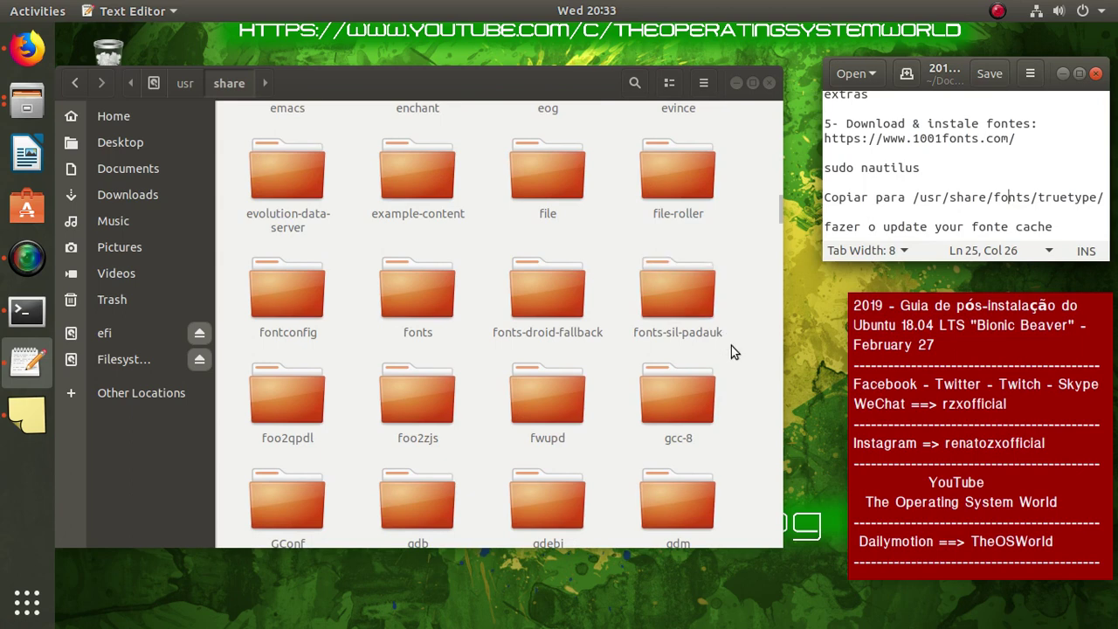
left_click(418, 293)
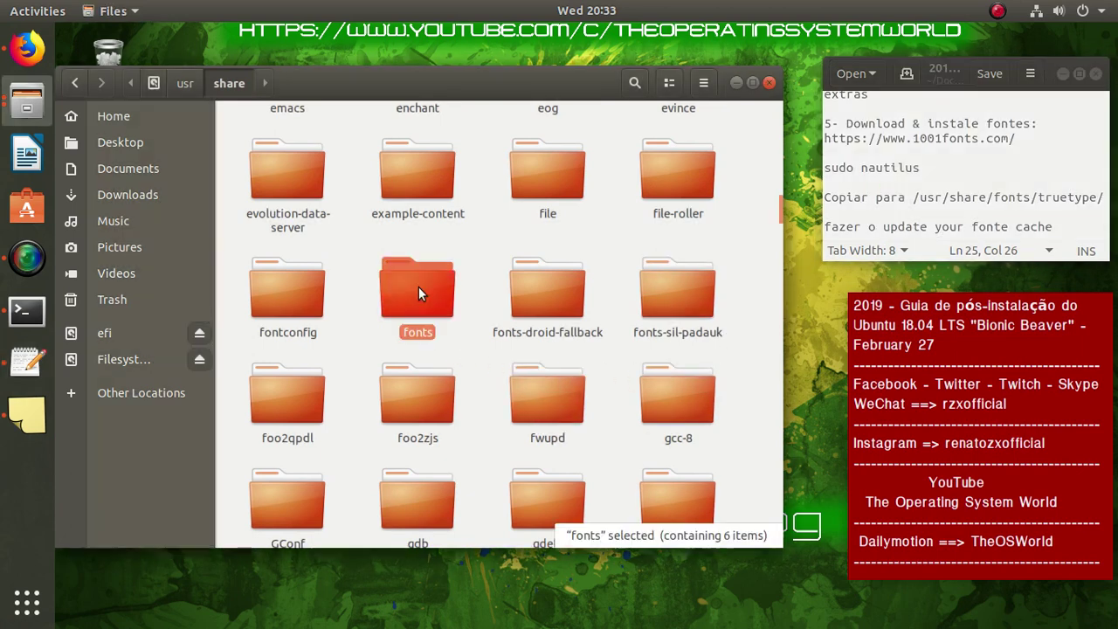
double_click(418, 286)
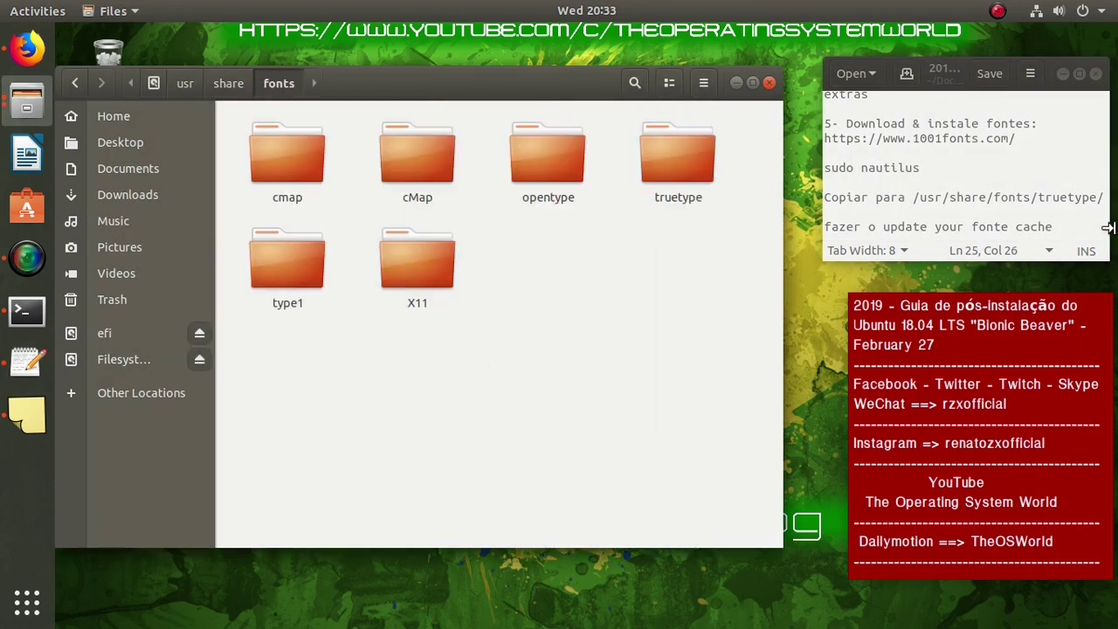
Open the truetype folder, paste the 12 cut font folders into it, and close the file manager window
left_click(1079, 194)
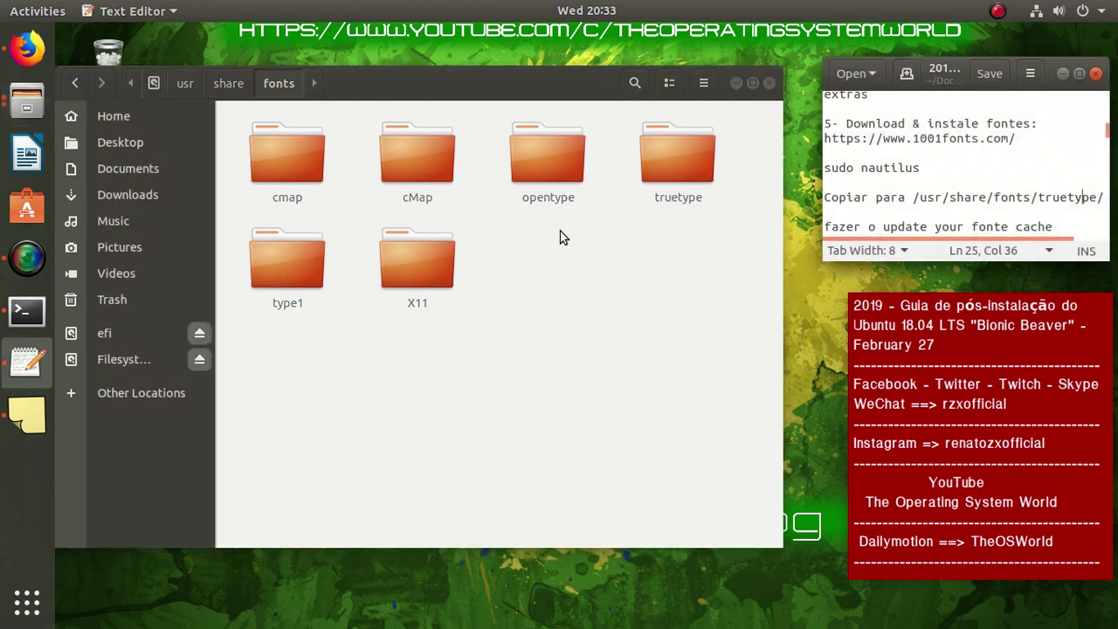
left_click(689, 155)
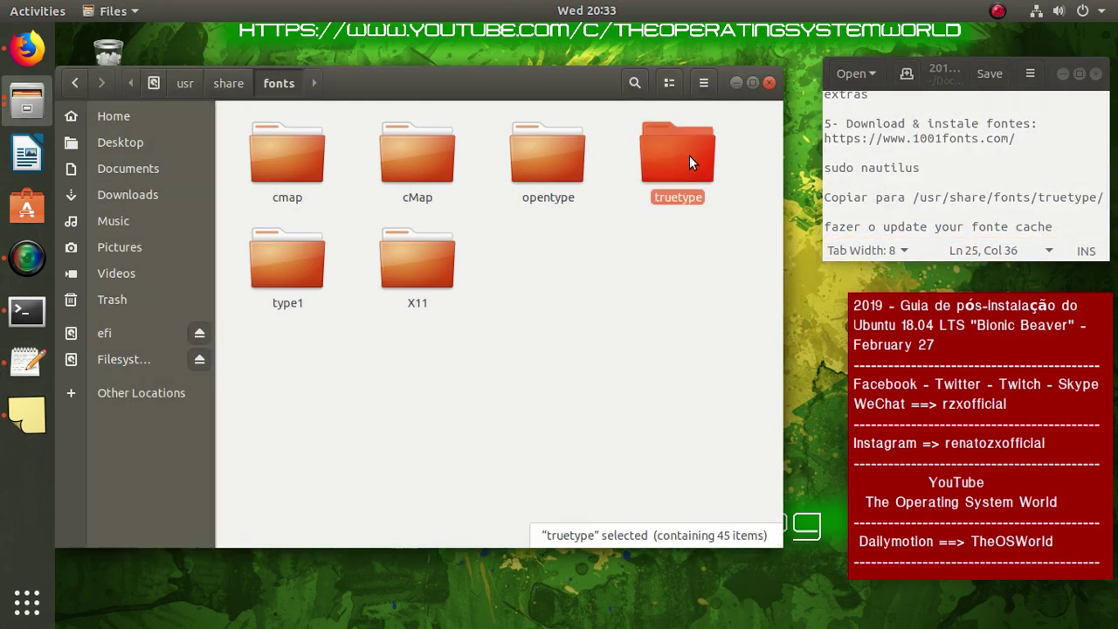
double_click(689, 155)
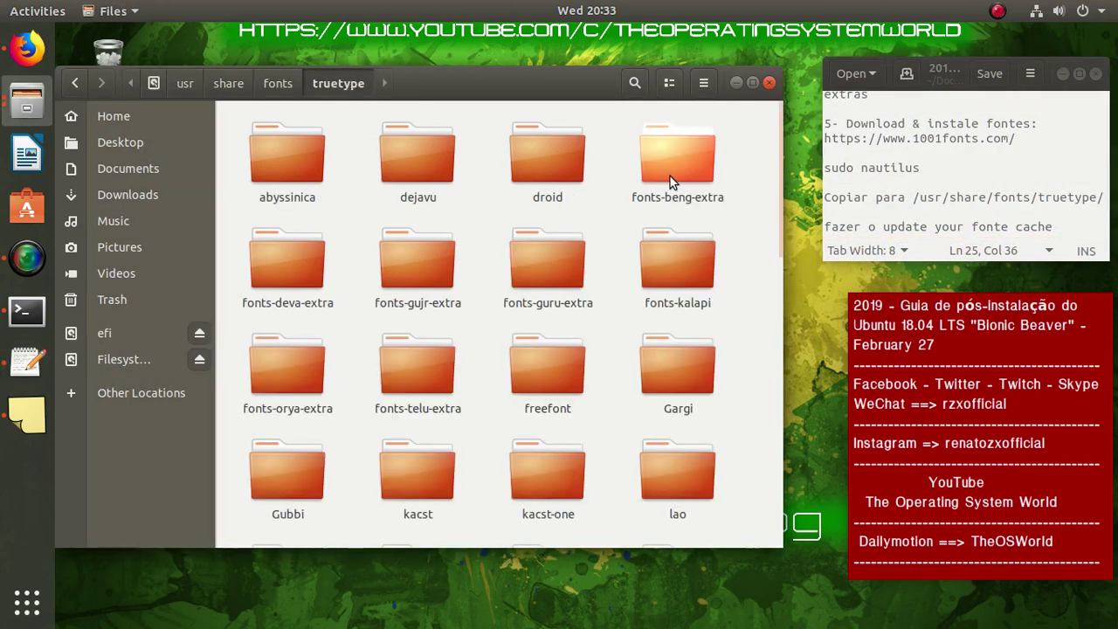
right_click(754, 138)
left_click(803, 163)
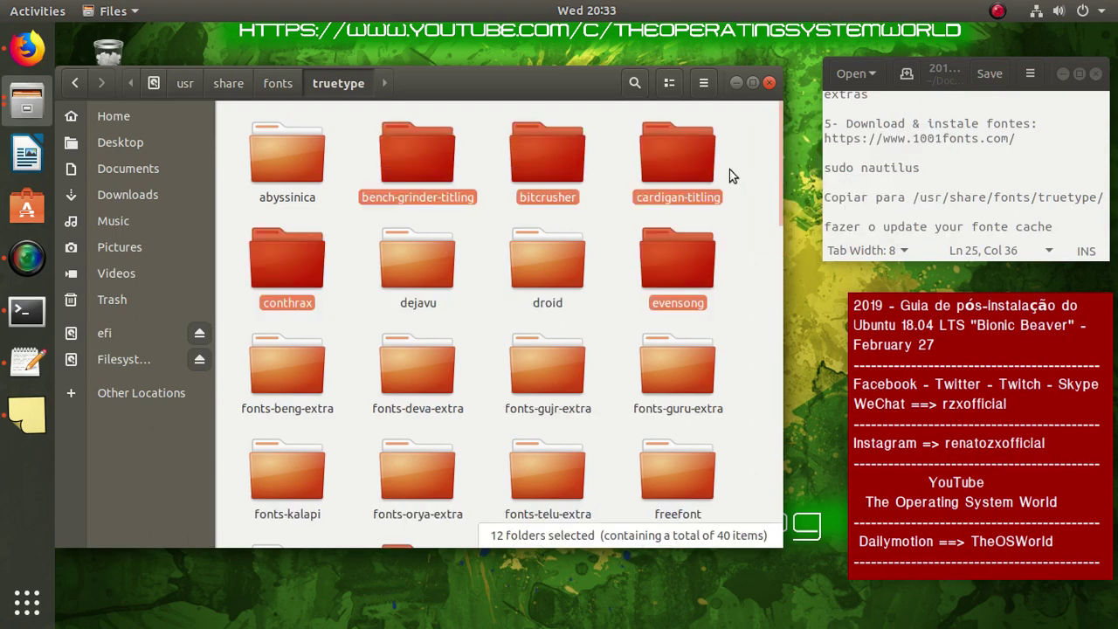
left_click(770, 82)
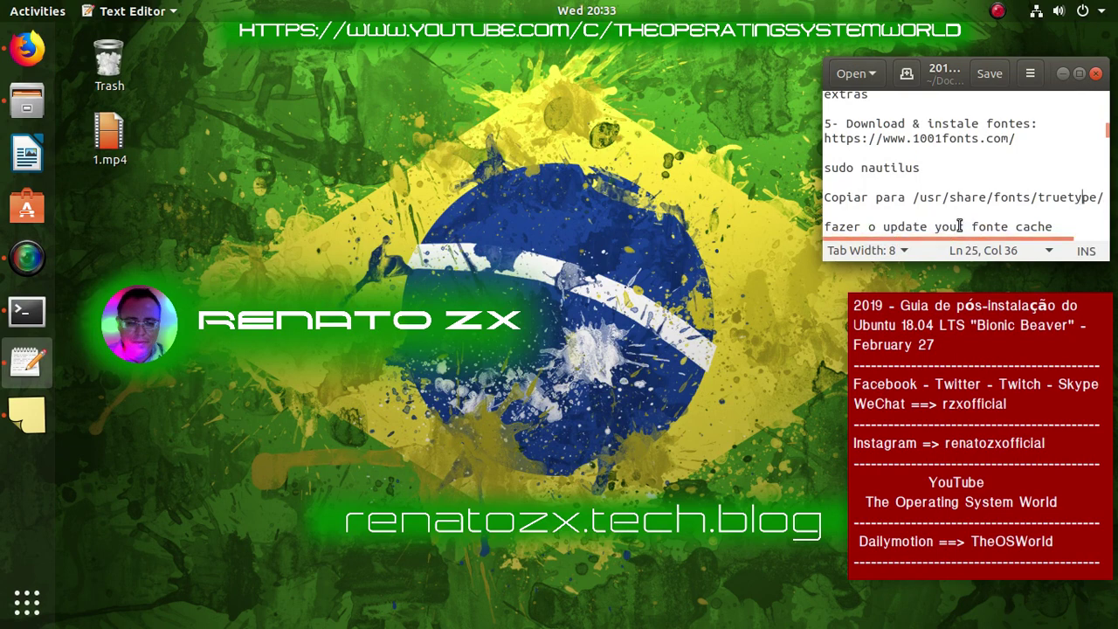
In the notes, replace "your" so the line reads "fazer o update do sua fonte cache"
key("BackSpace")
key("BackSpace")
key("BackSpace")
key("BackSpace")
type("do seu")
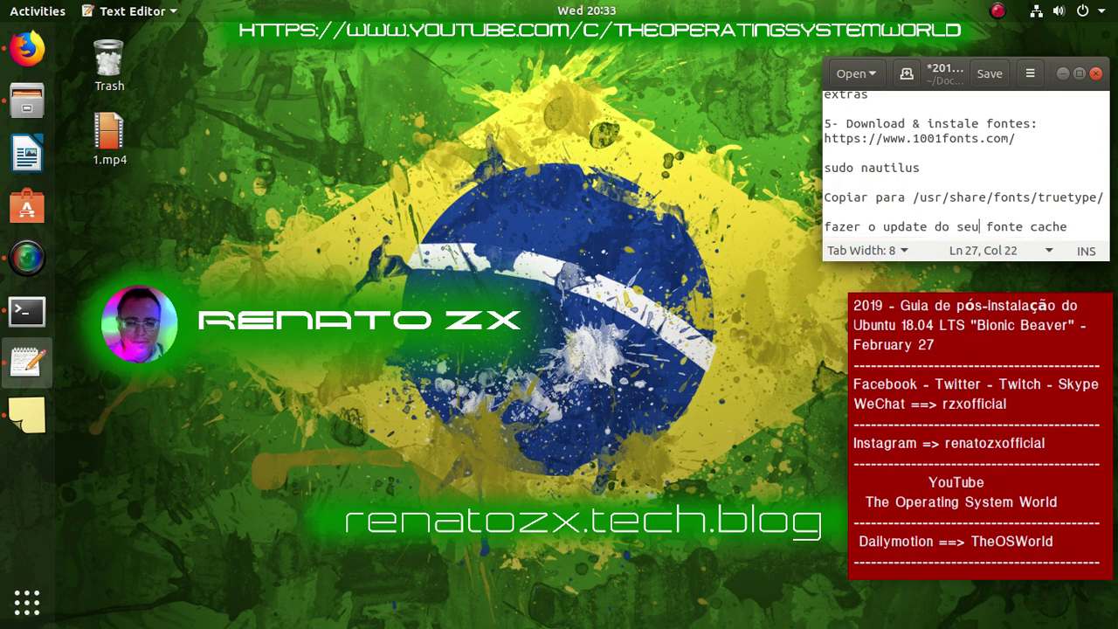
key("BackSpace")
key("BackSpace")
type("ua")
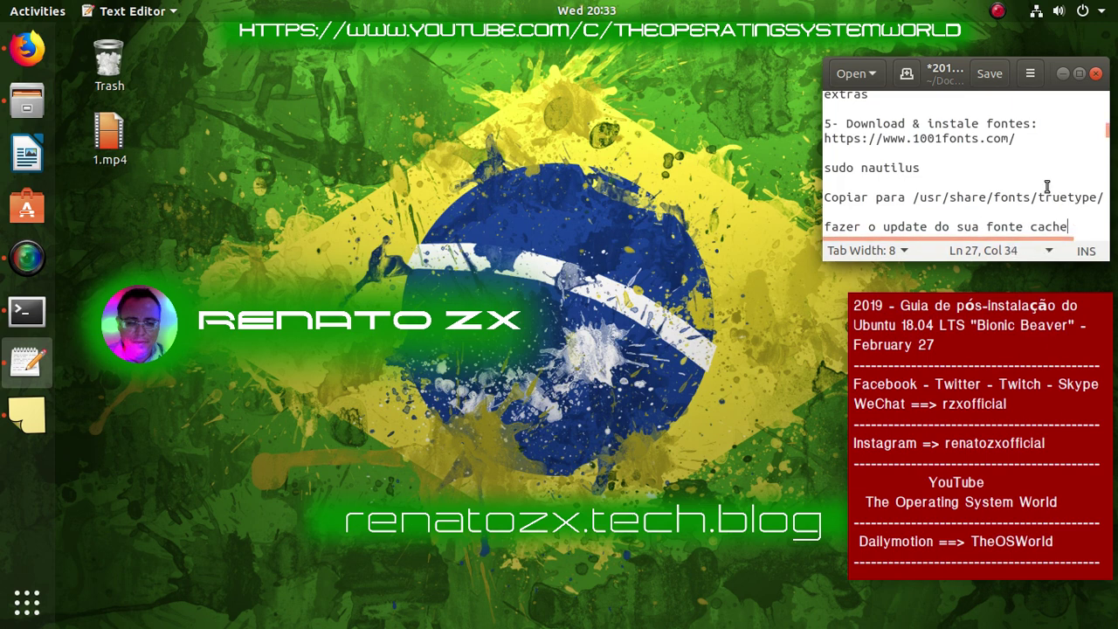
Copy the command "sudo fc-cache -fv" from the notes below the font cache line
scroll(1048, 187, "down", 2)
left_click_drag(1075, 175, 812, 174)
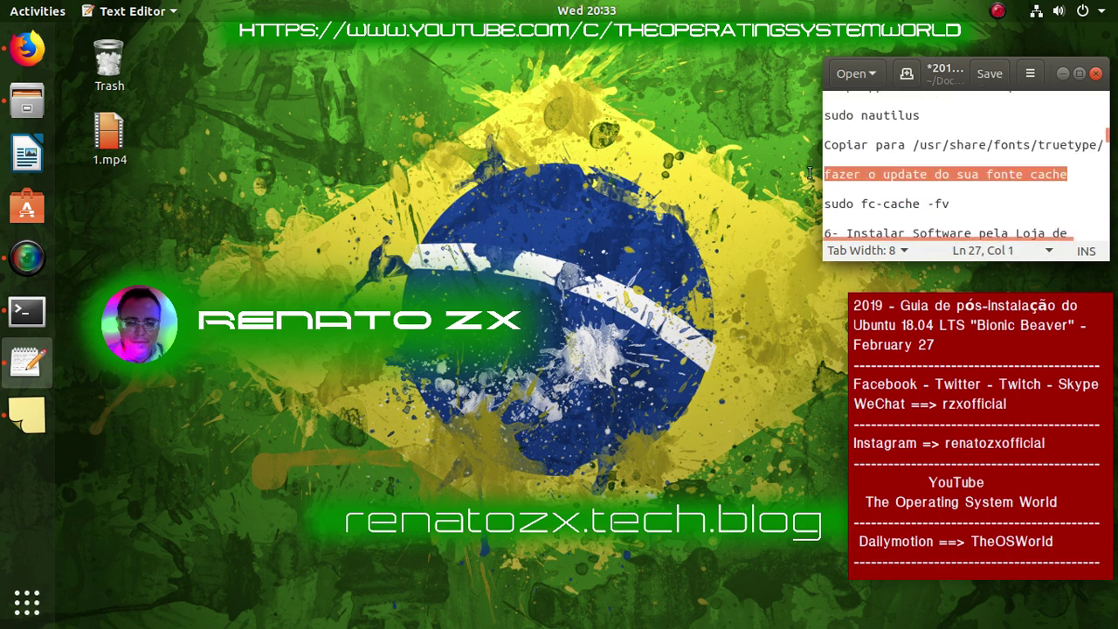
scroll(946, 163, "down", 1)
left_click_drag(950, 177, 824, 178)
right_click(874, 176)
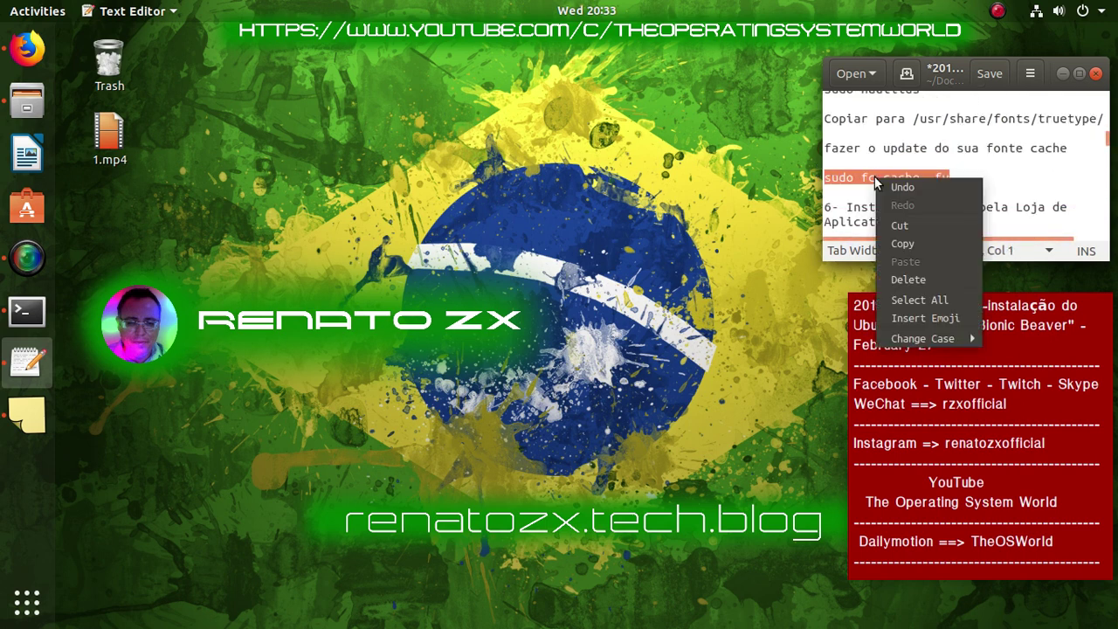
left_click(917, 237)
Switch to the terminal, move its window nearer the screen centre, paste and run "sudo fc-cache -fv", and close the terminal
key("alt+Tab")
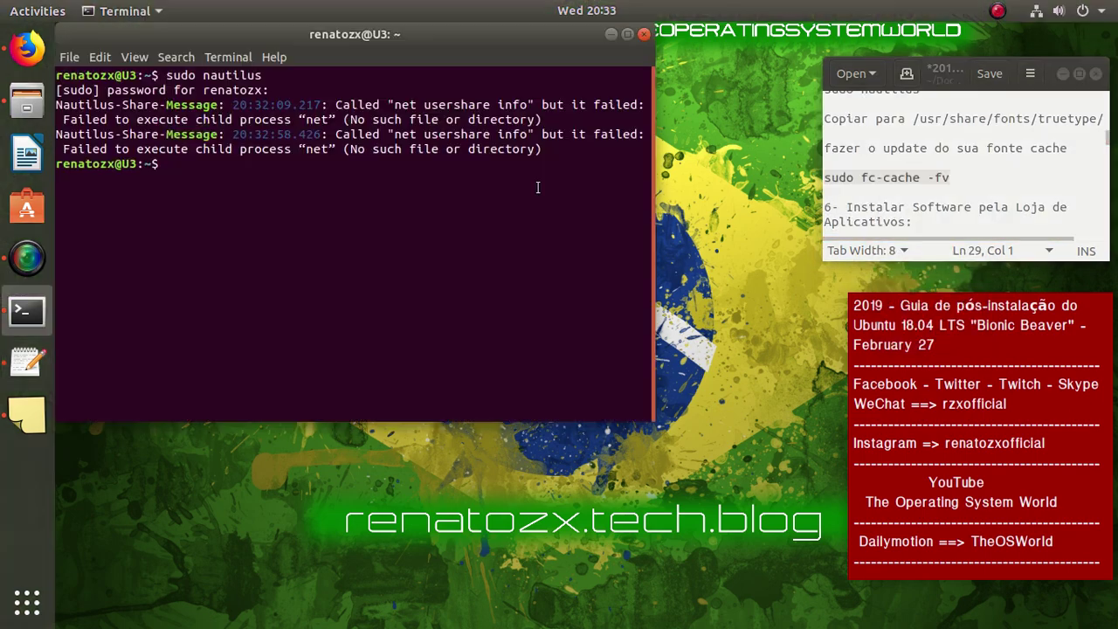
left_click_drag(361, 51, 522, 97)
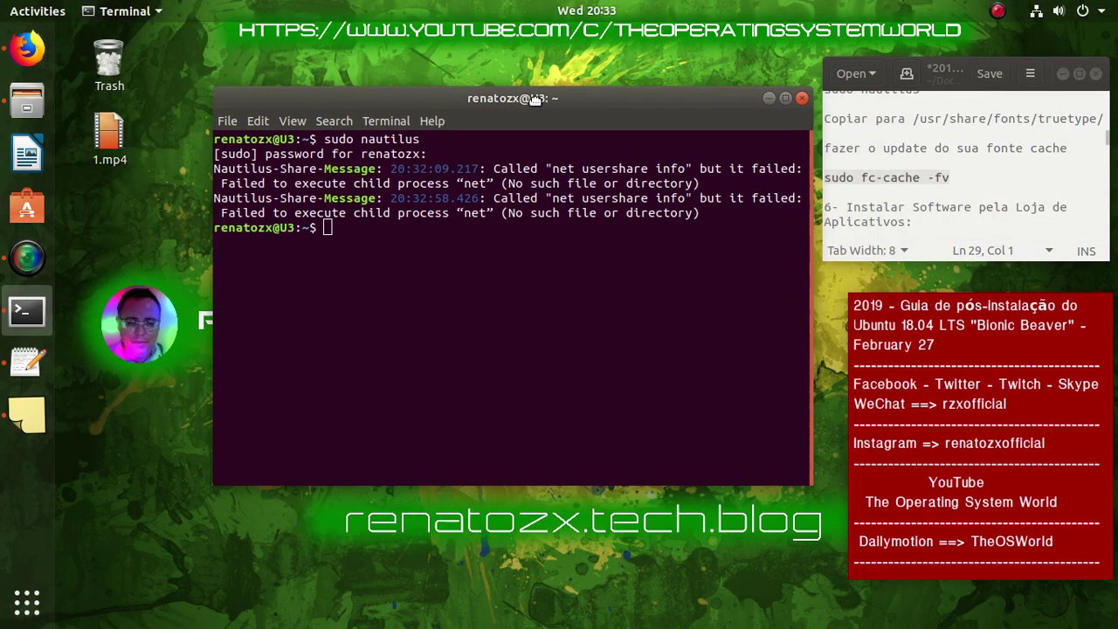
right_click(513, 155)
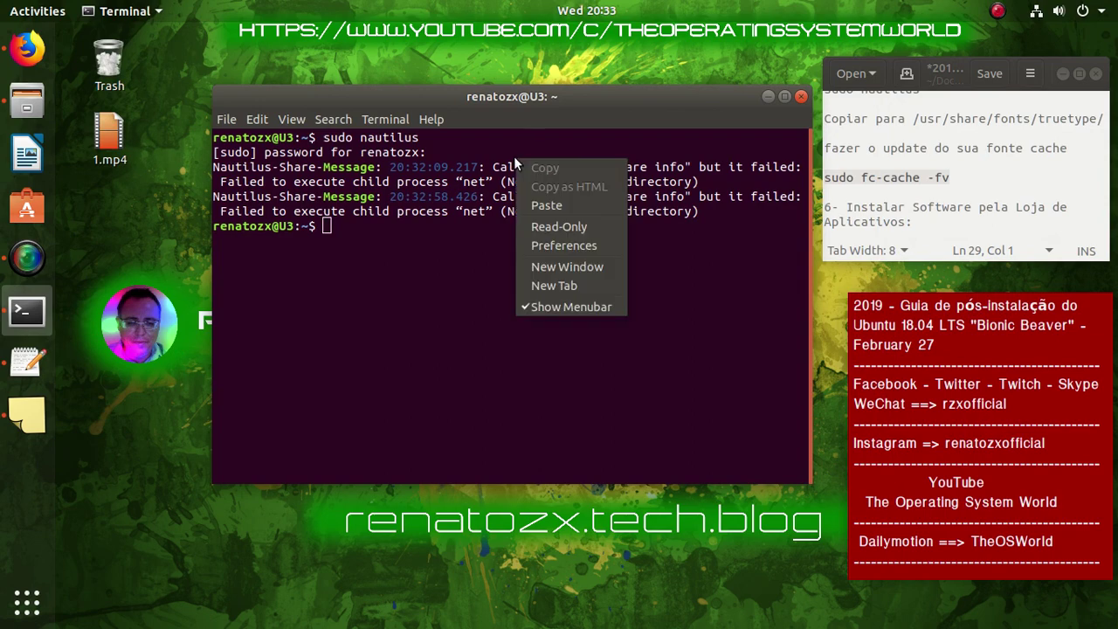
left_click(566, 204)
key("Return")
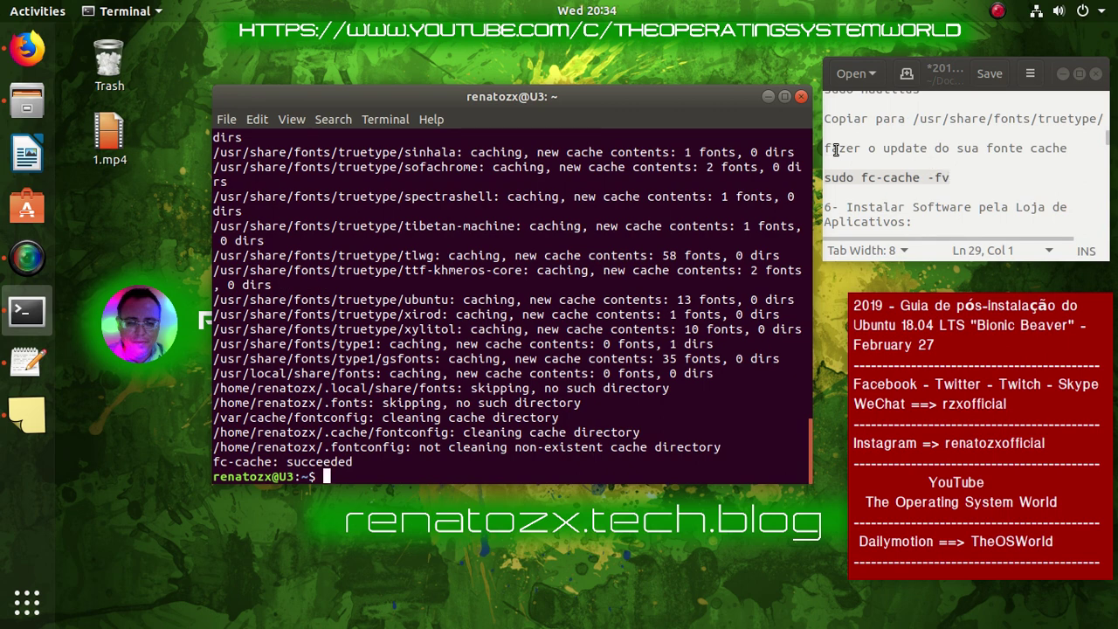
left_click(802, 97)
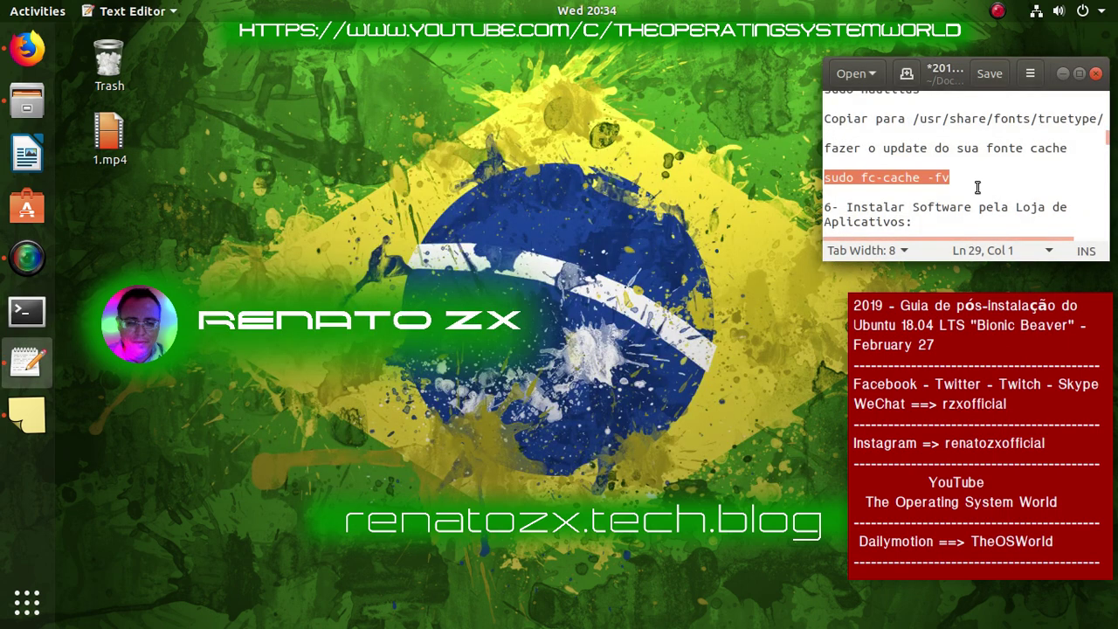
Make the notes window slightly taller and select the heading "6- Instalar Software pela Loja de Aplicativos:"
scroll(1037, 196, "down", 2)
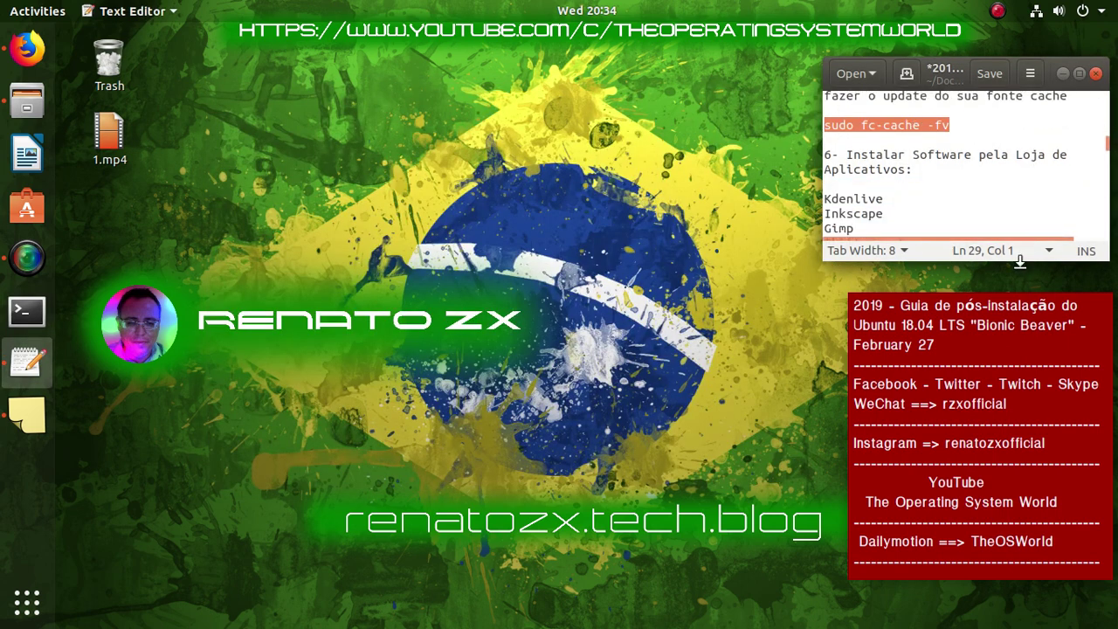
left_click_drag(1017, 260, 1019, 289)
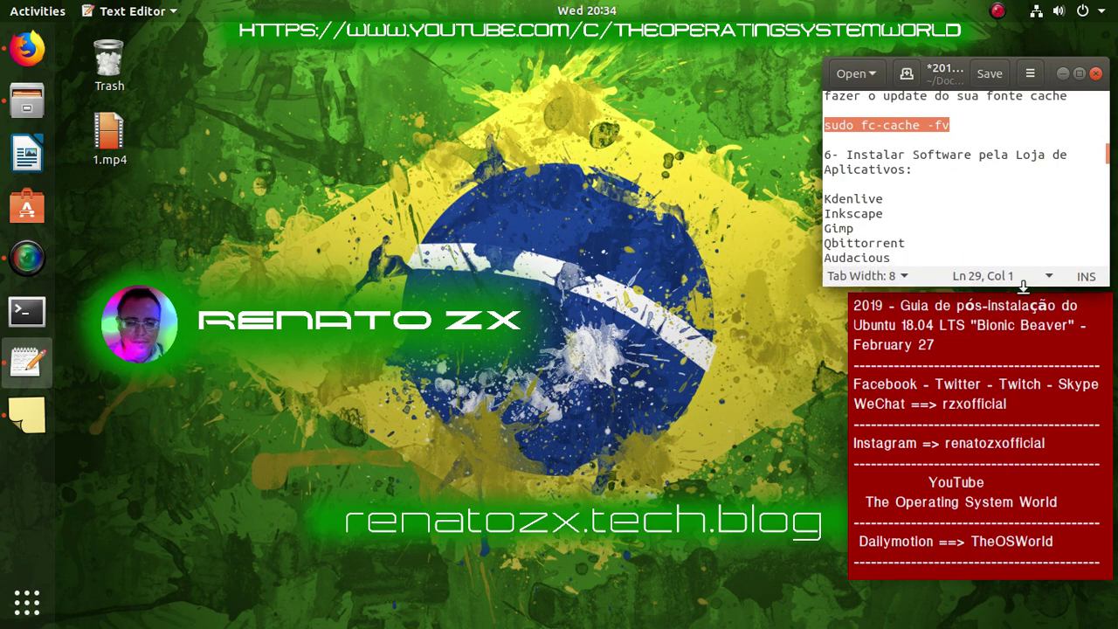
triple_click(945, 169)
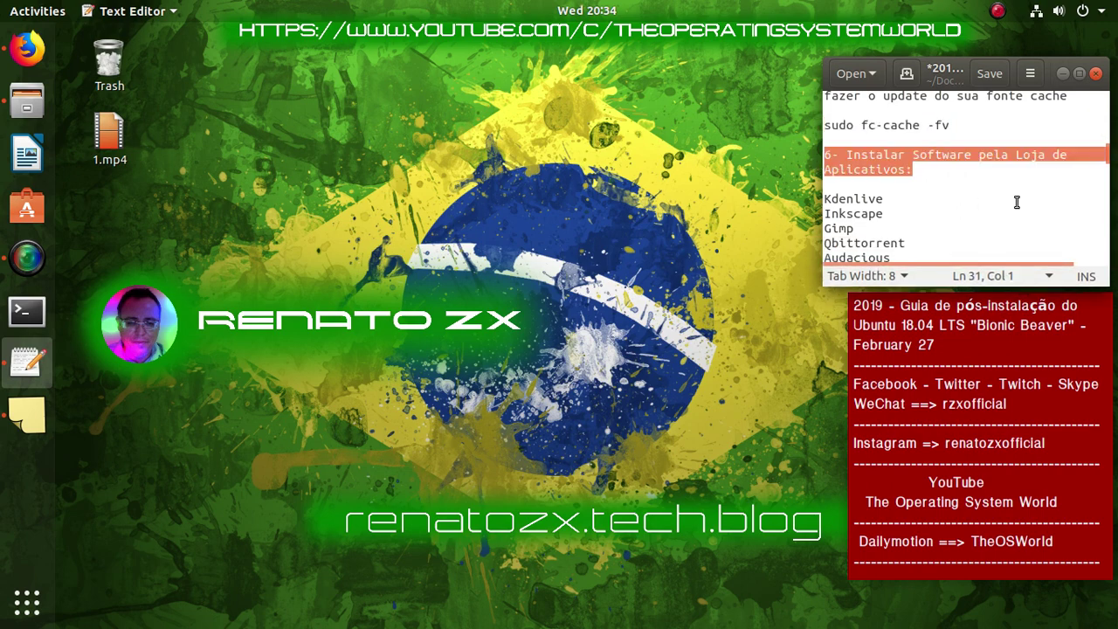
Switch to Ubuntu Software and browse the Audio & Video category for the apps listed in the notes
scroll(1027, 204, "down", 2)
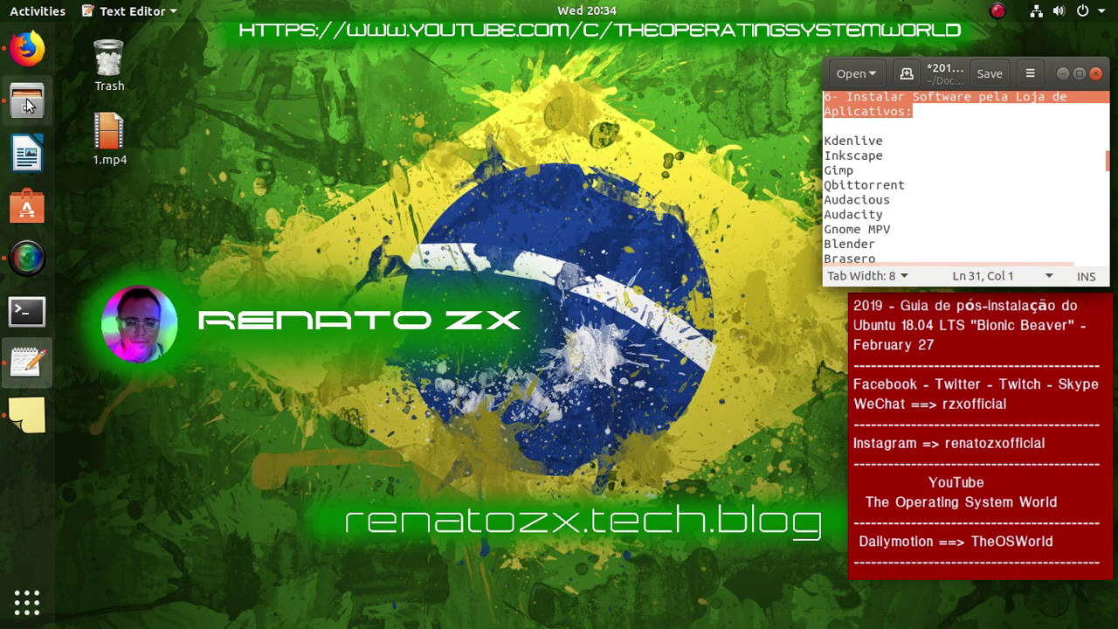
left_click(26, 209)
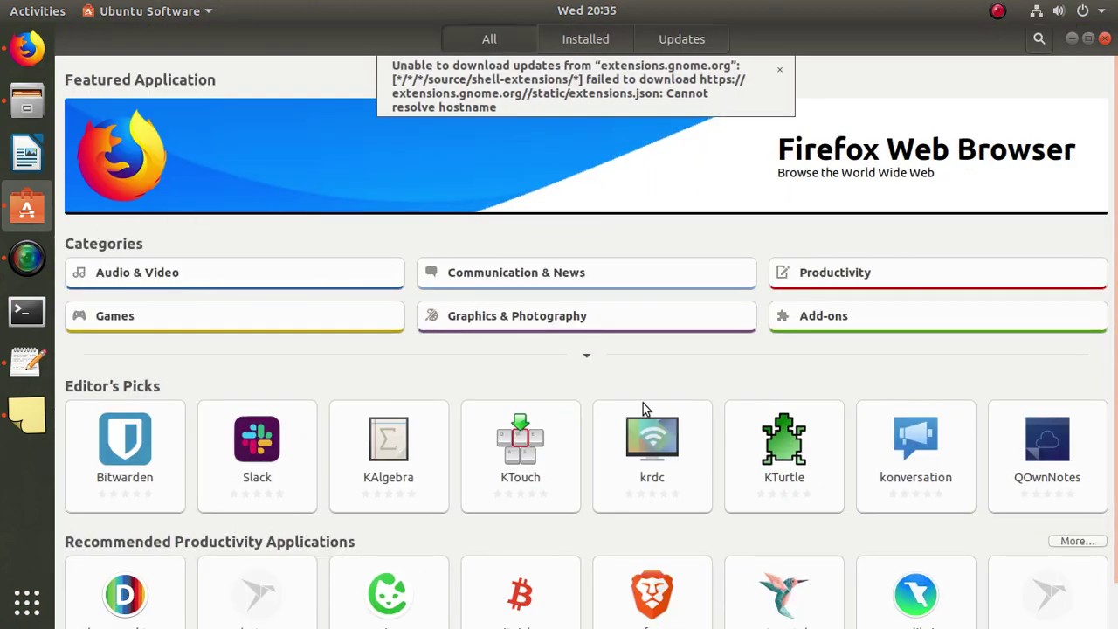
left_click(168, 274)
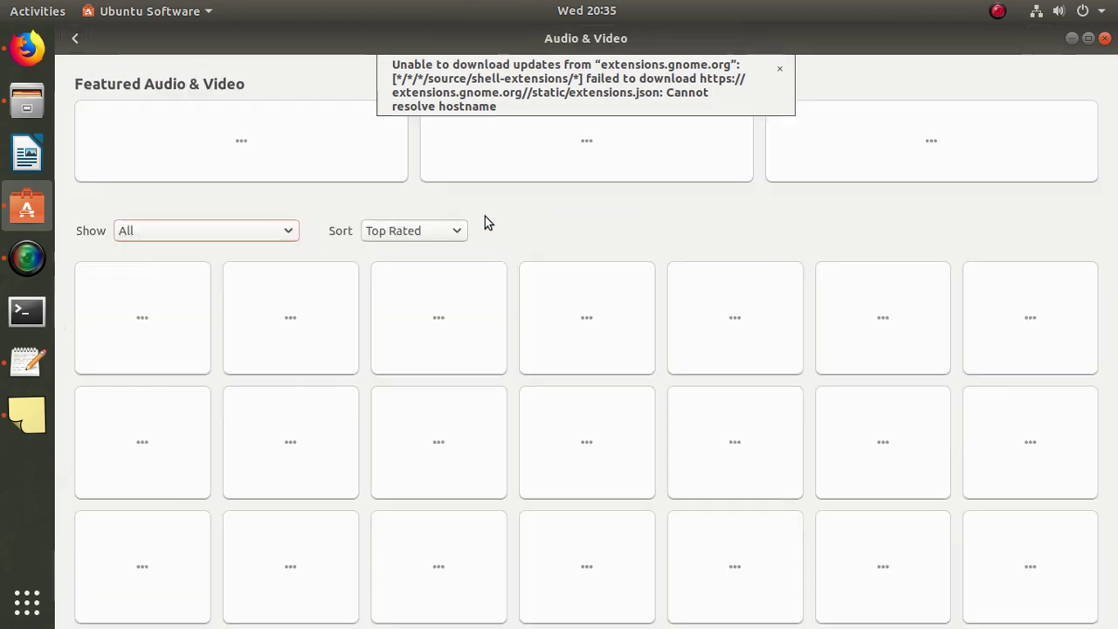
scroll(500, 212, "down", 3)
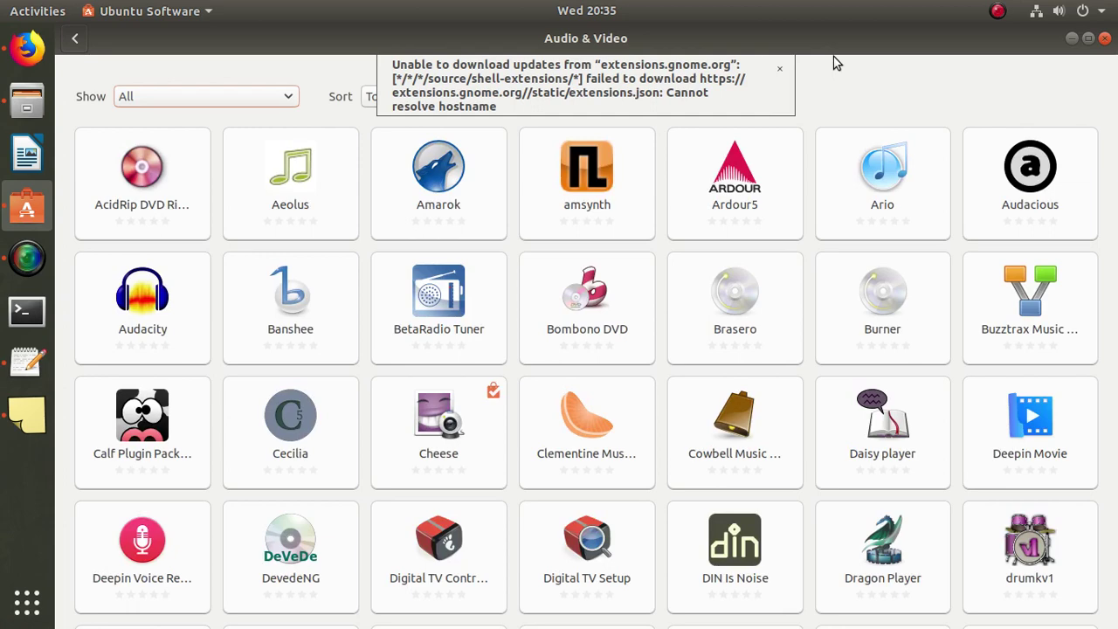
Install Audacious, authenticating with the account password, and dismiss the extensions update error notice
left_click(1067, 181)
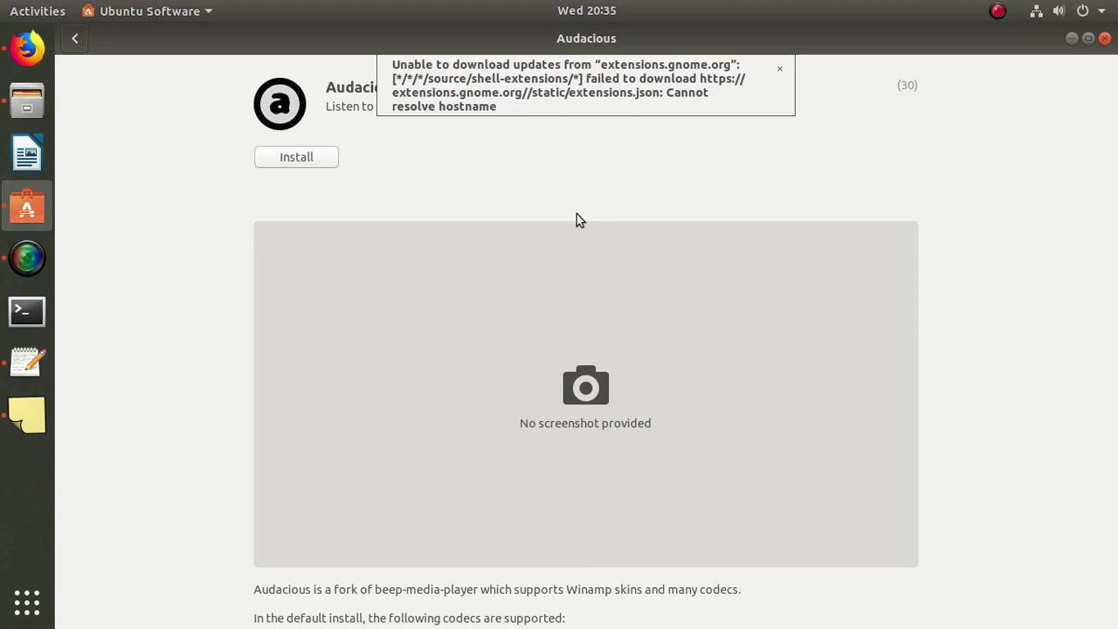
left_click(317, 157)
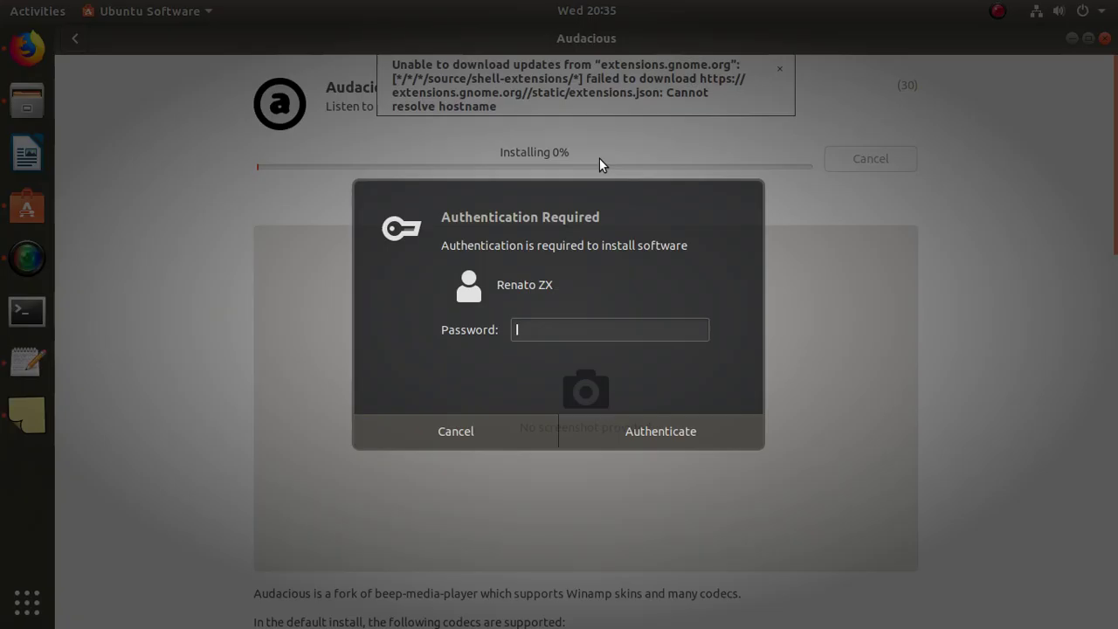
type("••••••••")
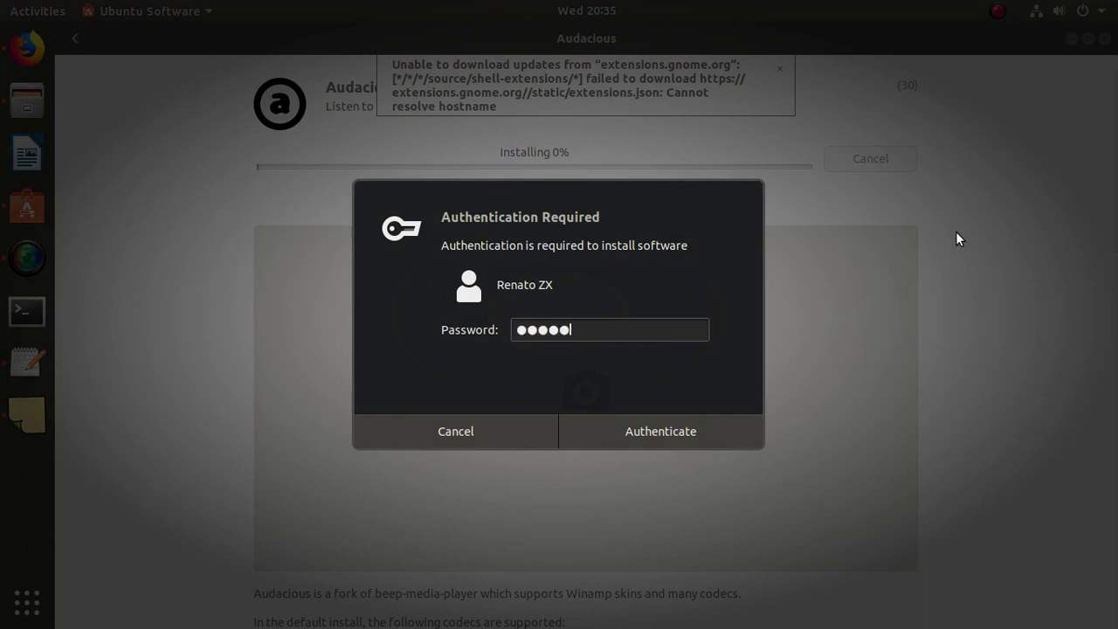
key("Return")
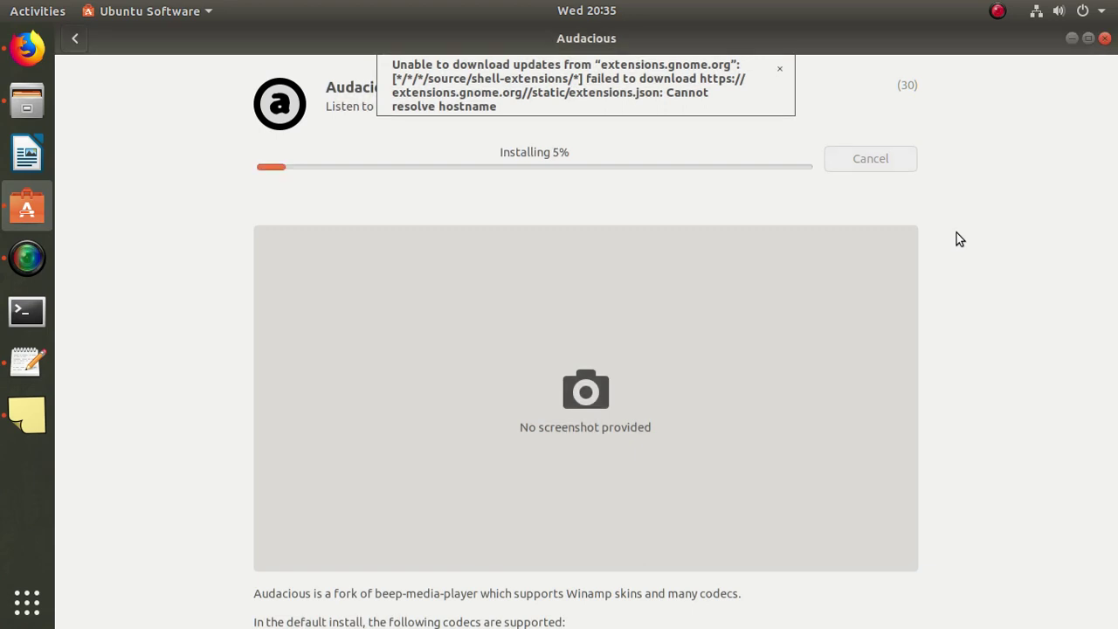
left_click(780, 69)
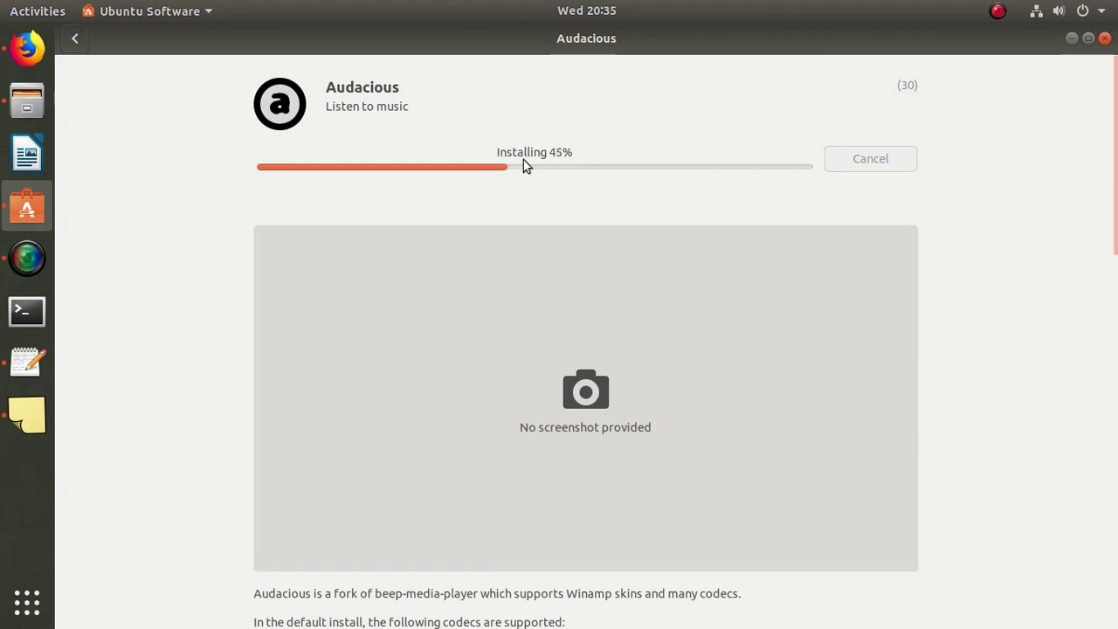
Install Brasero from the Audio & Video category, with the store window narrowed and placed beside the notes
left_click(76, 39)
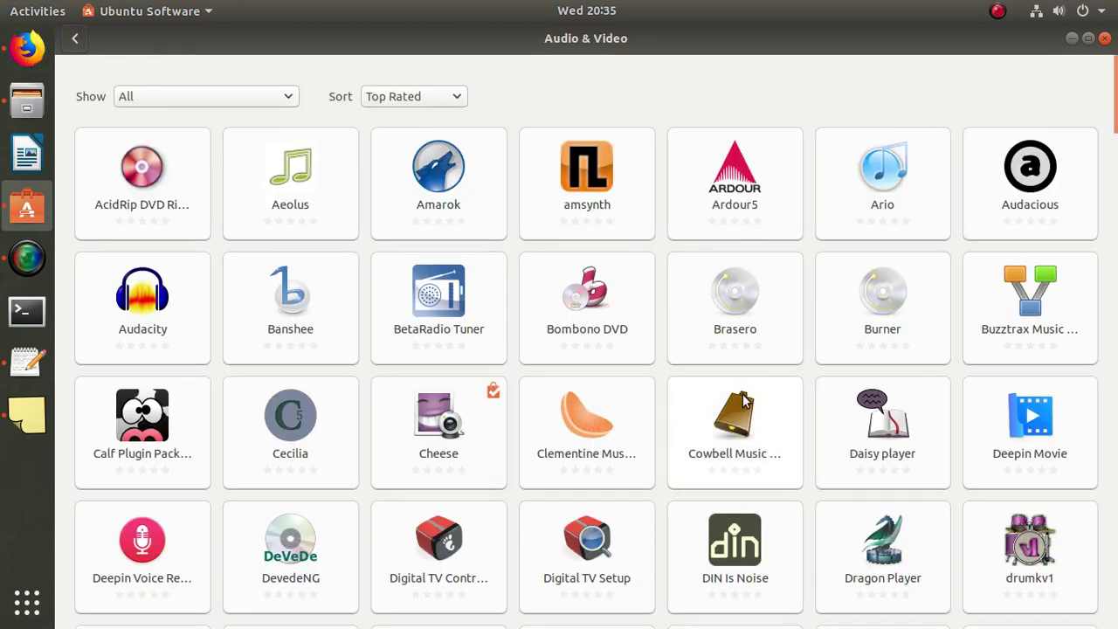
left_click(748, 307)
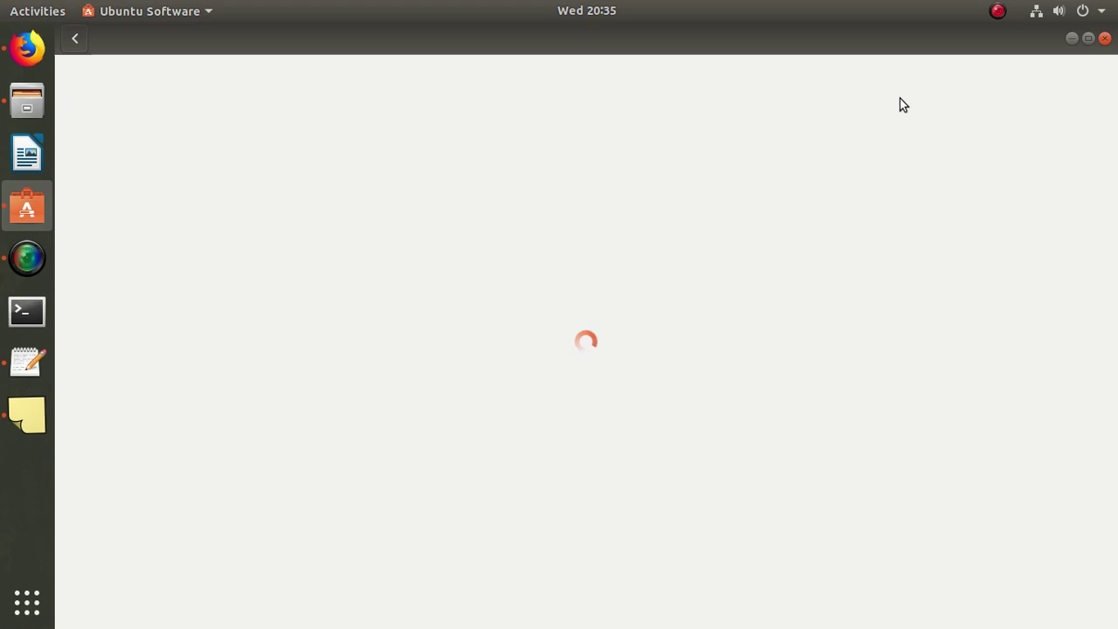
left_click(1088, 38)
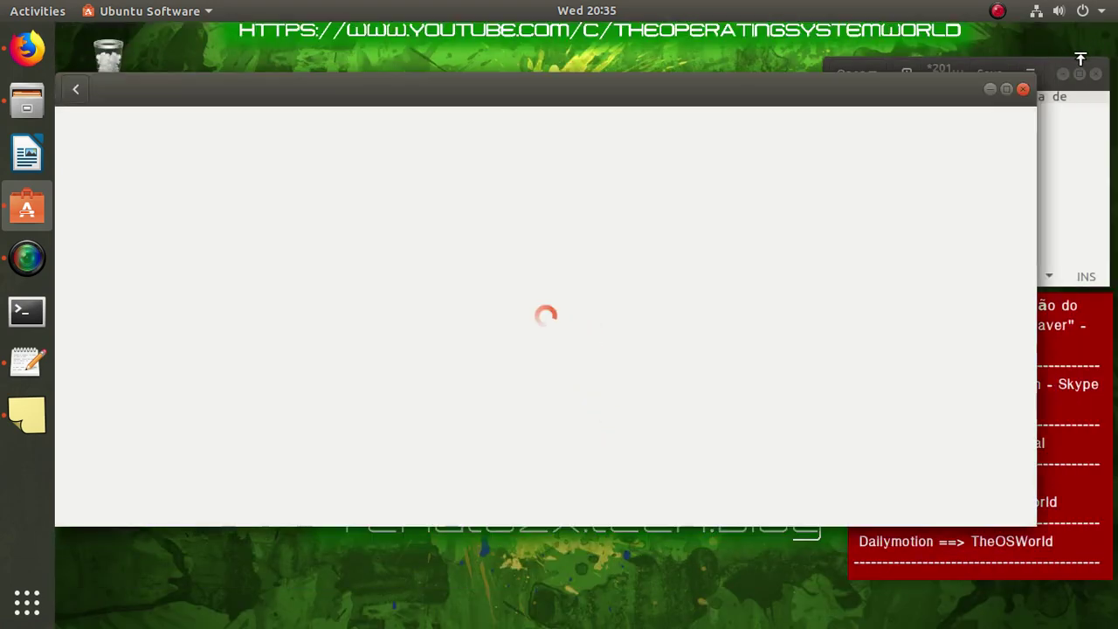
left_click_drag(1032, 78, 674, 90)
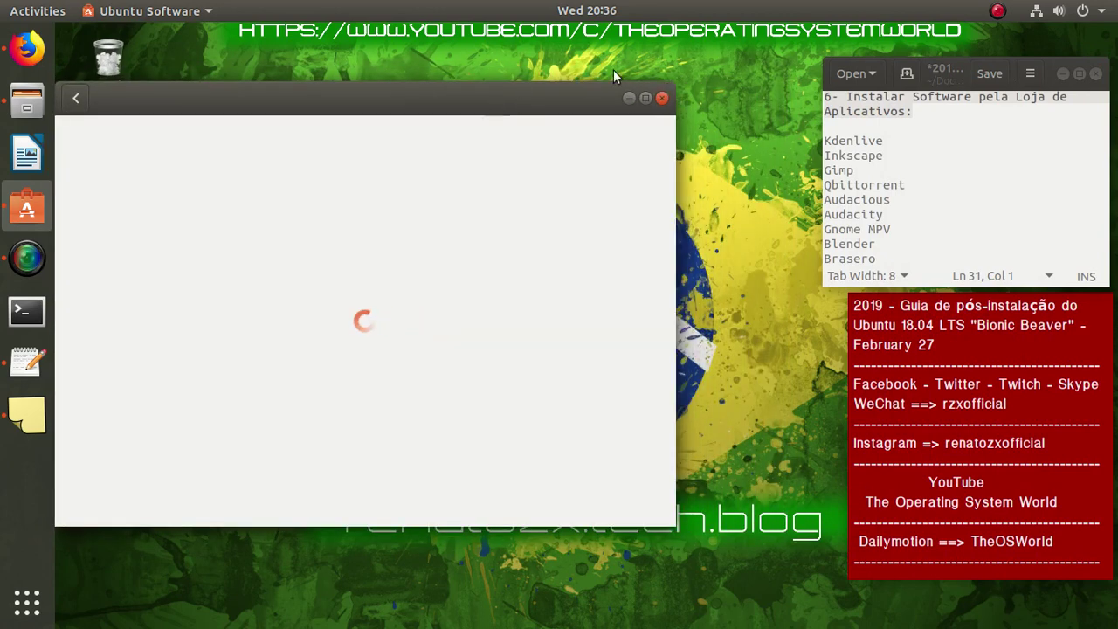
left_click_drag(374, 100, 493, 70)
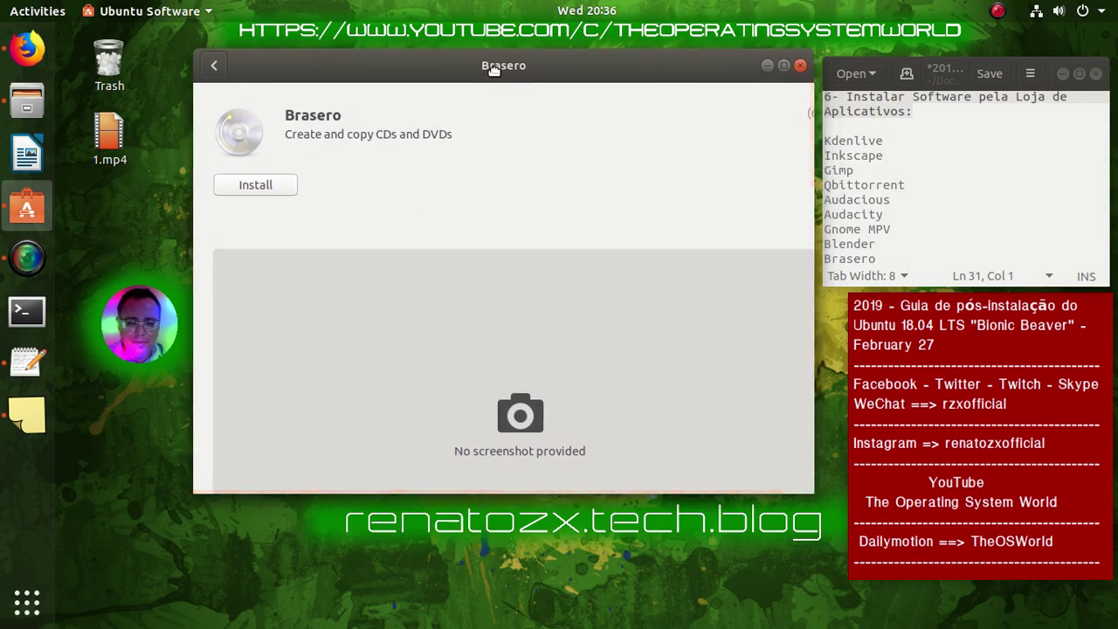
left_click(294, 185)
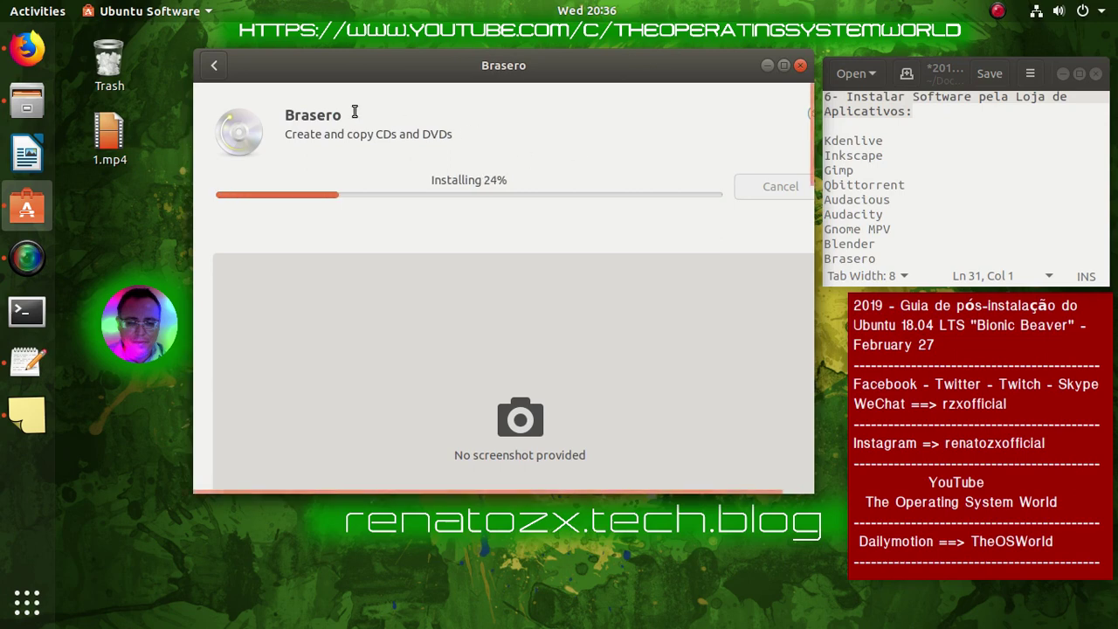
Open the Audacity page from the Audio & Video category and review the application list in the notes
left_click(213, 67)
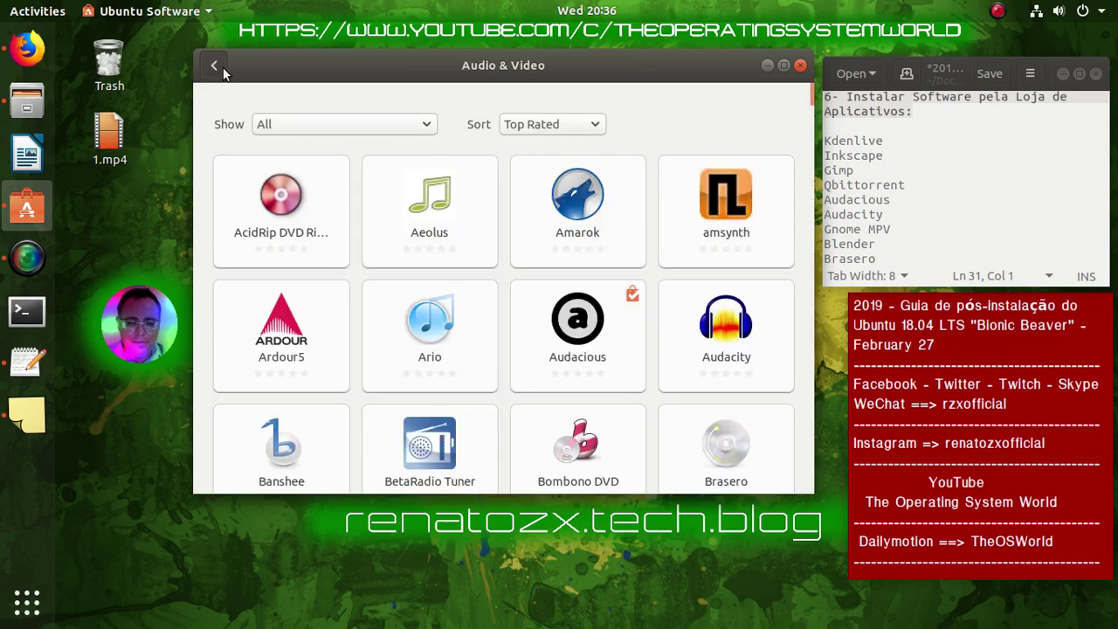
left_click(737, 326)
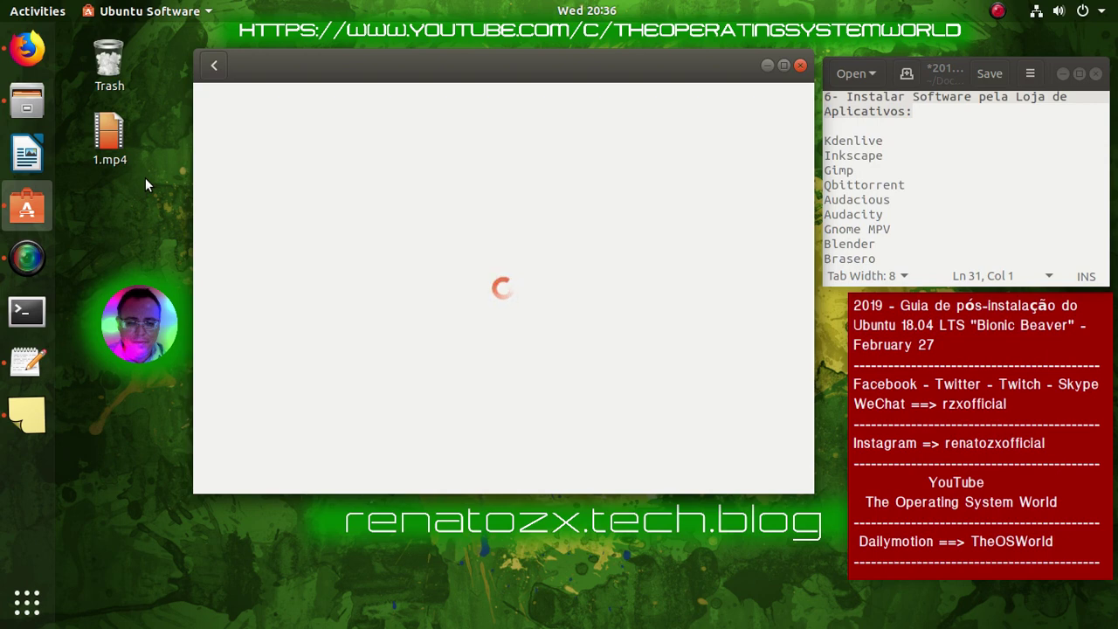
scroll(985, 223, "down", 1)
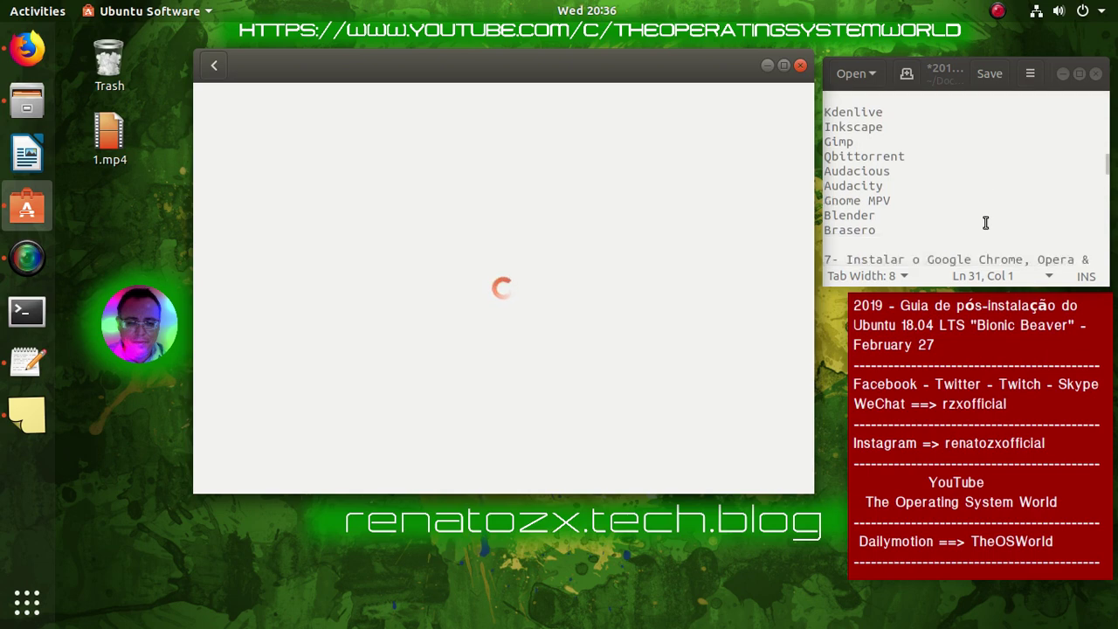
scroll(985, 223, "up", 1)
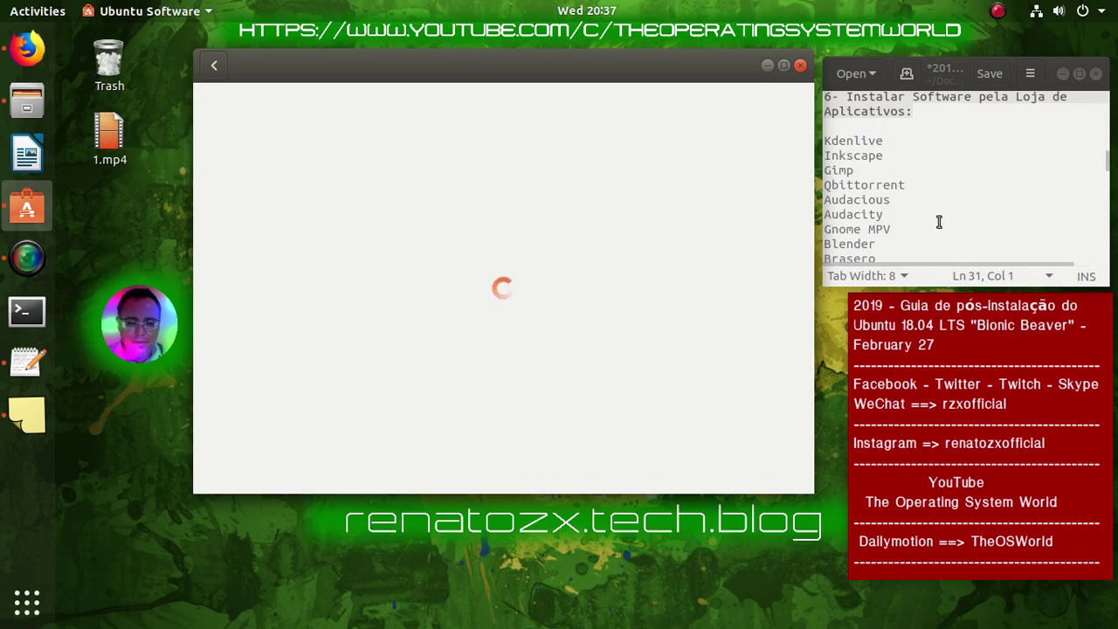
scroll(939, 222, "down", 1)
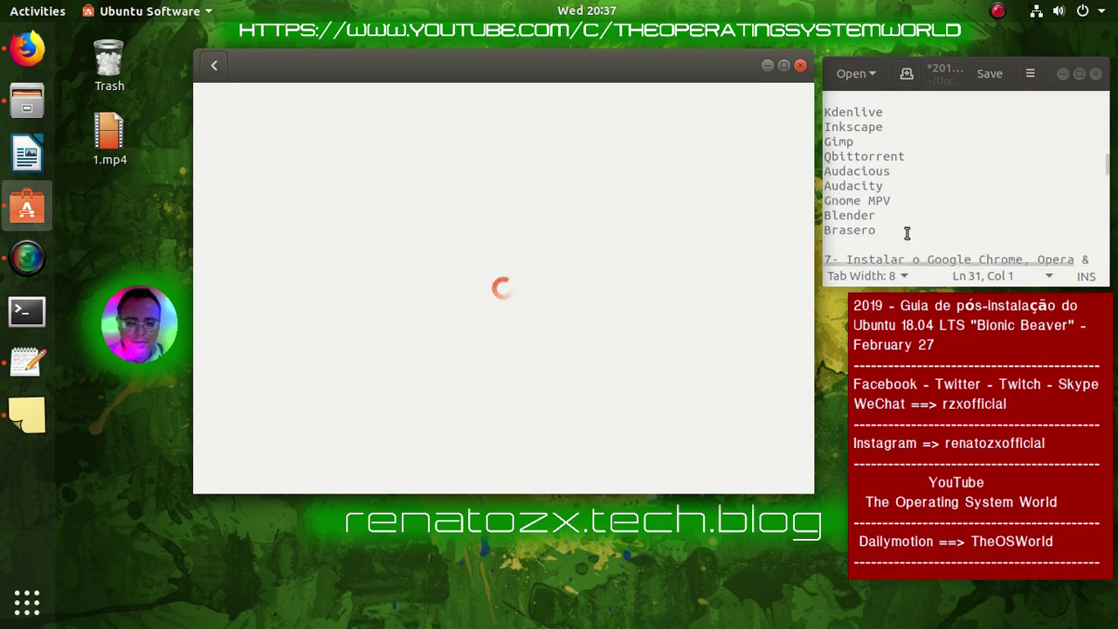
In the notes, add the line "sudo apt install kdenlive qbittorrent audacity gimp inkscape blender" below Brasero, separated by a blank line
left_click(907, 232)
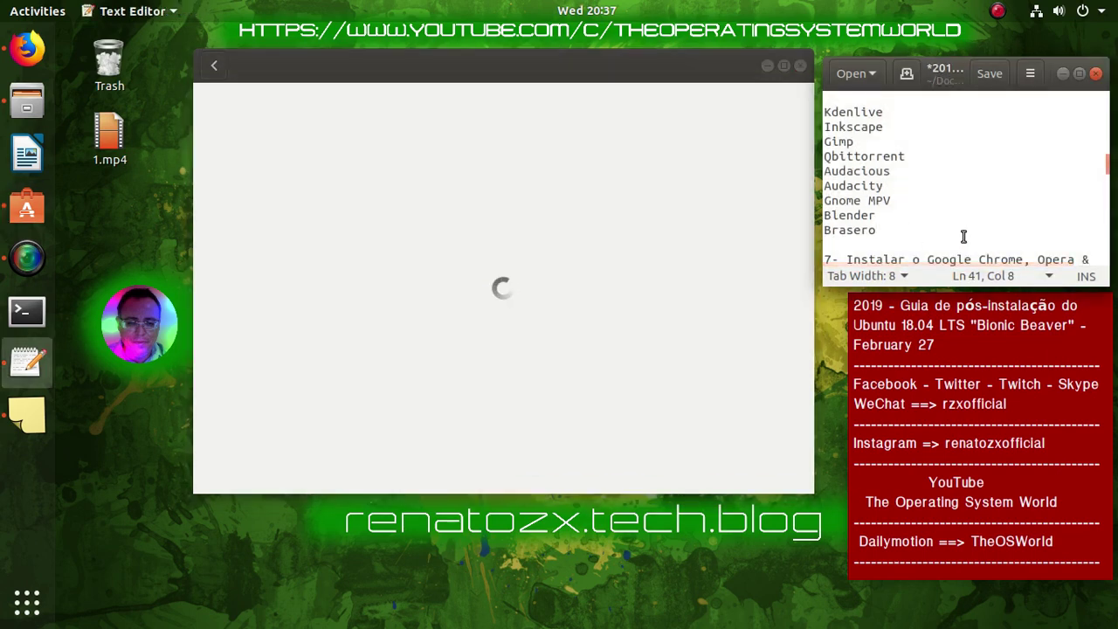
key("Return")
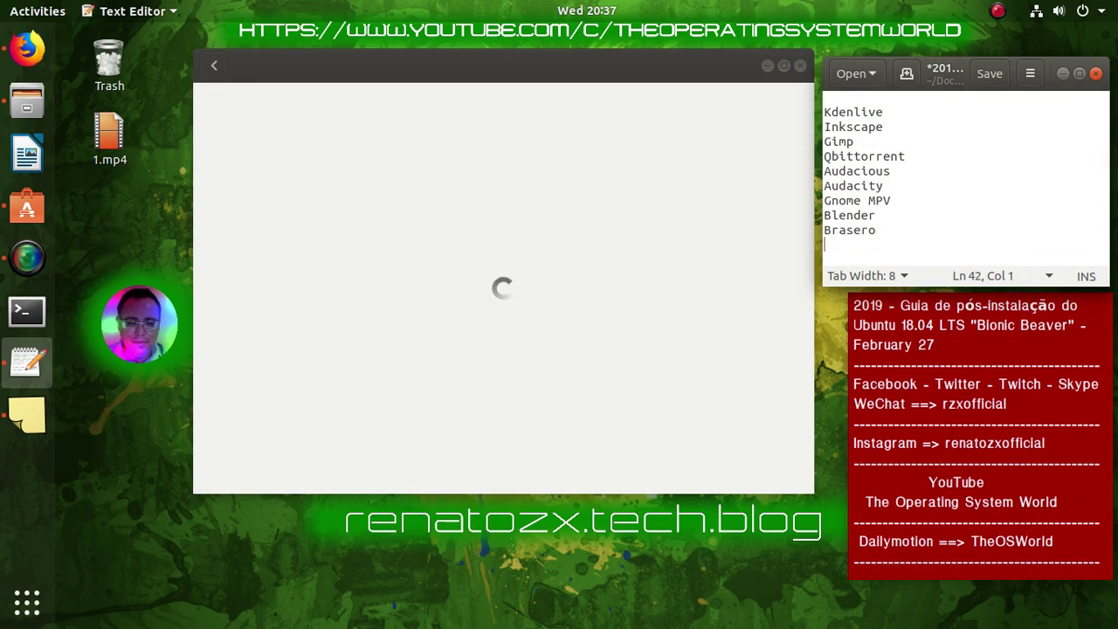
key("Return")
type("sudo apt ")
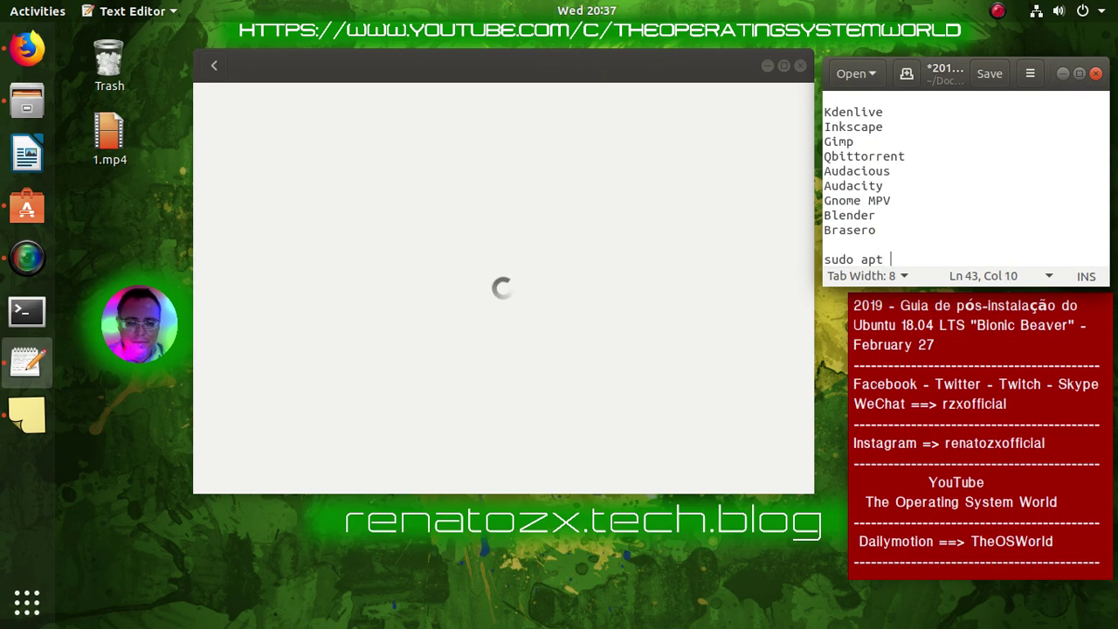
type("install kdenlive")
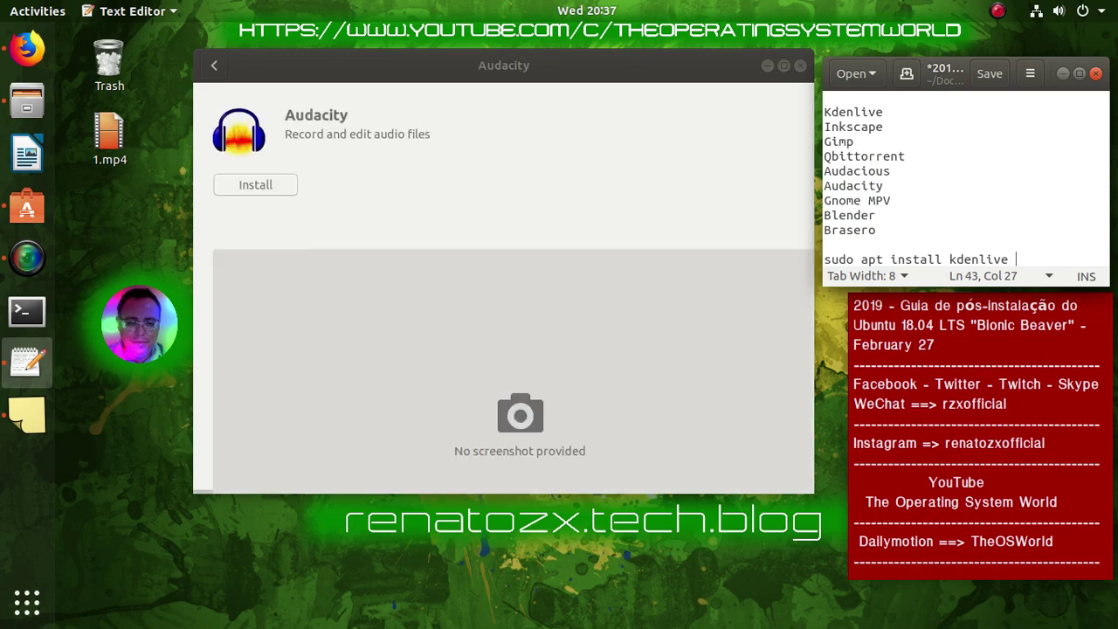
type(" qb")
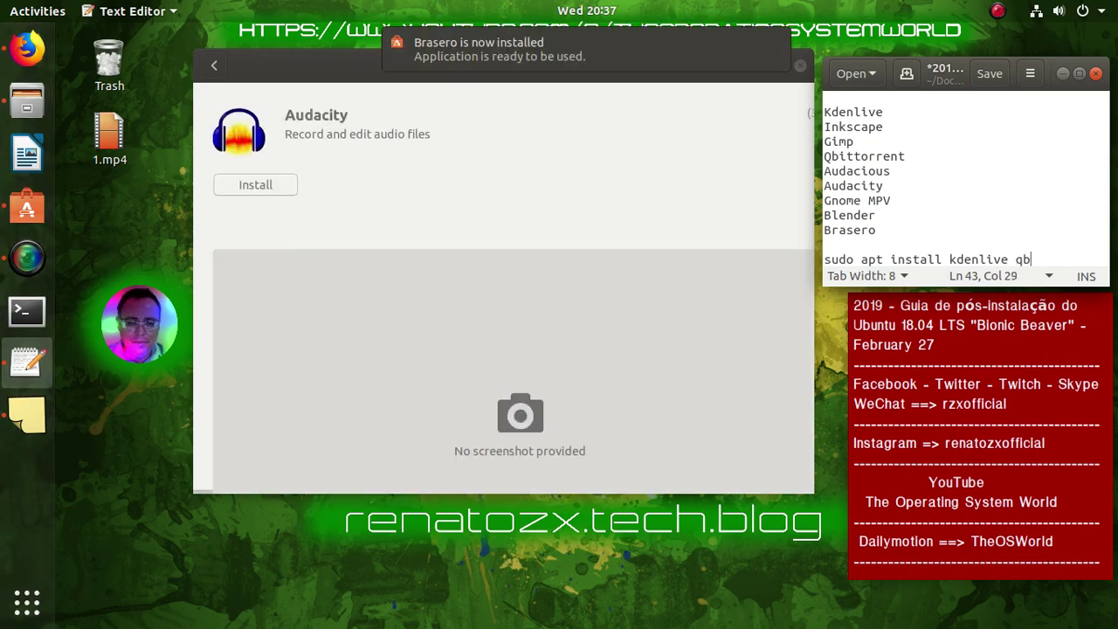
type("itto")
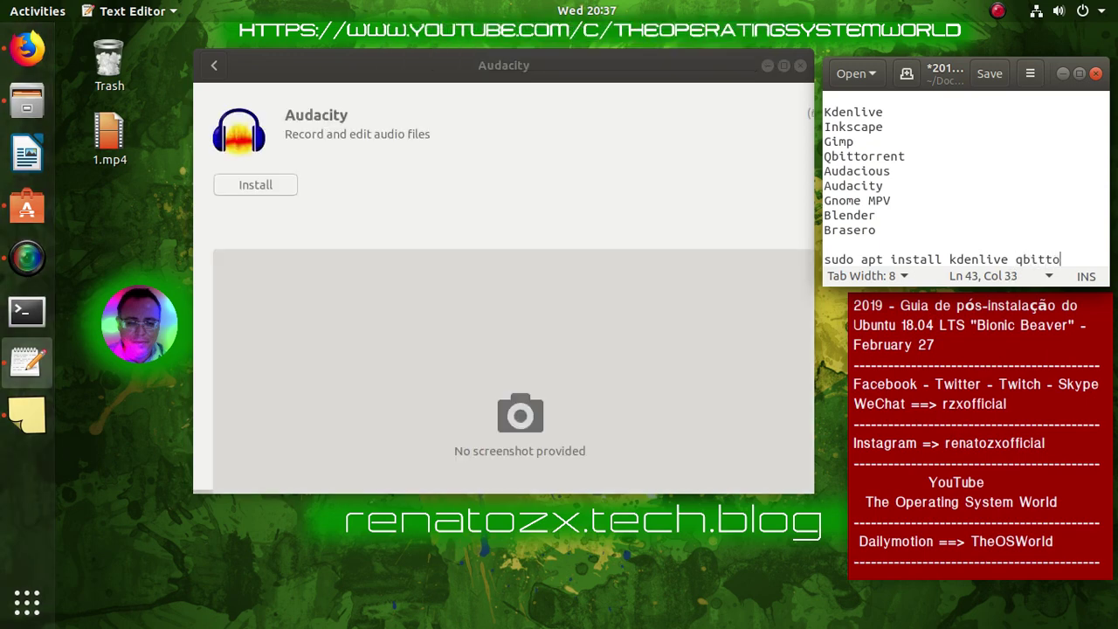
type("rrent")
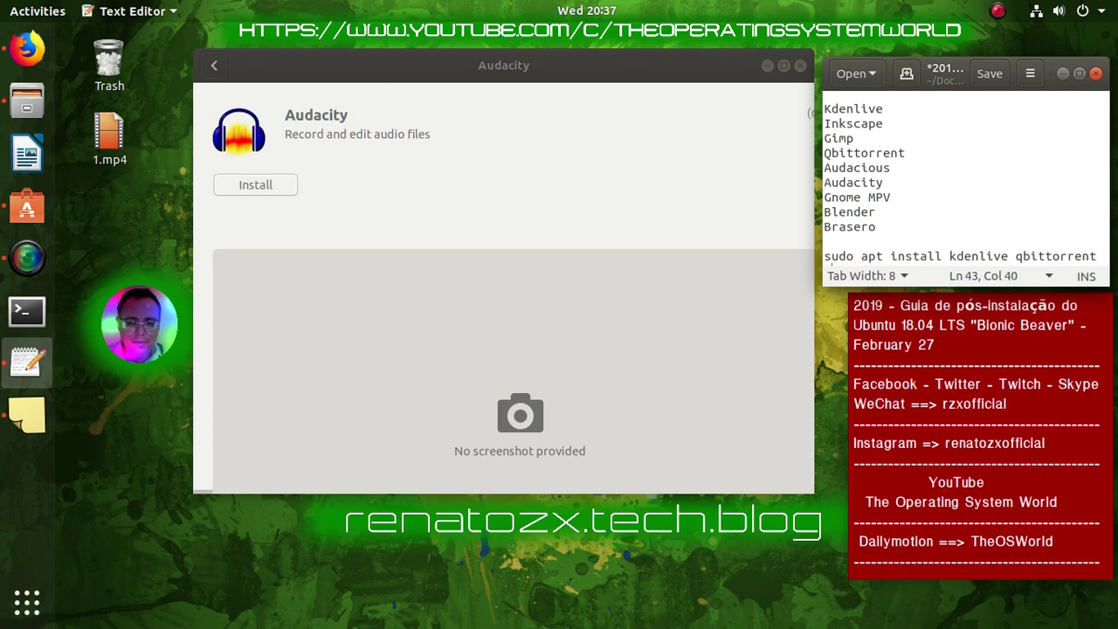
type(" audacity ")
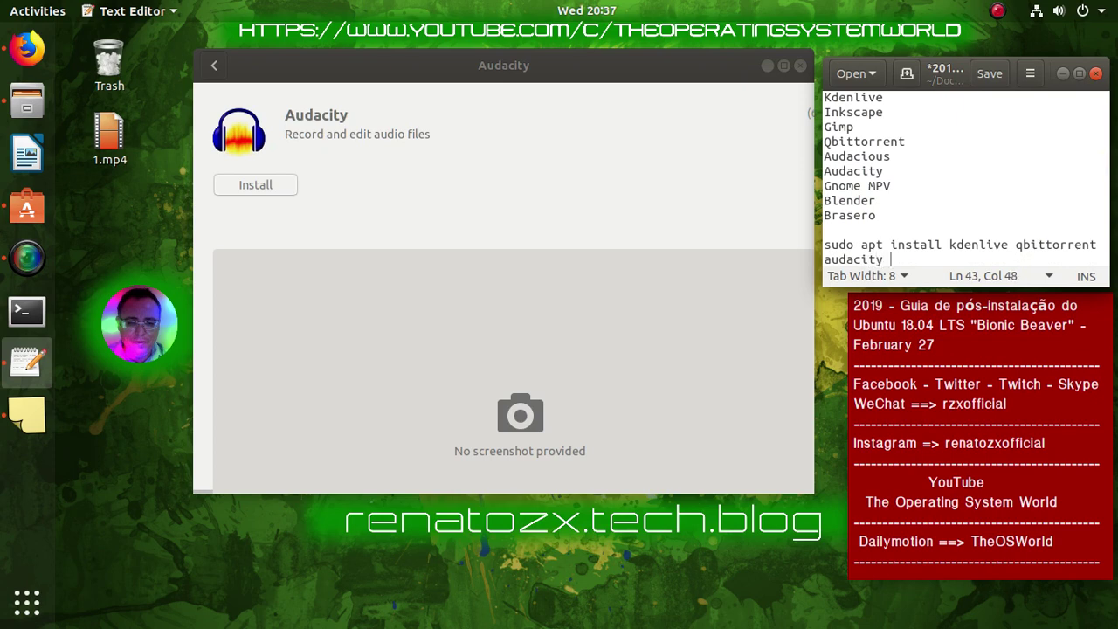
type("gimp inkscape")
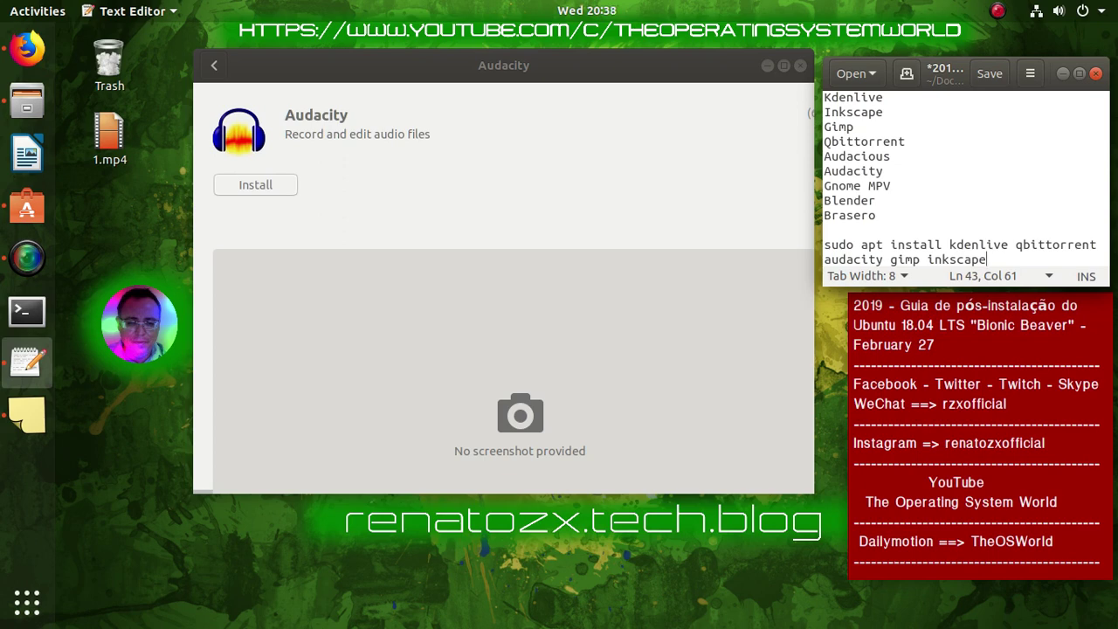
type("blender")
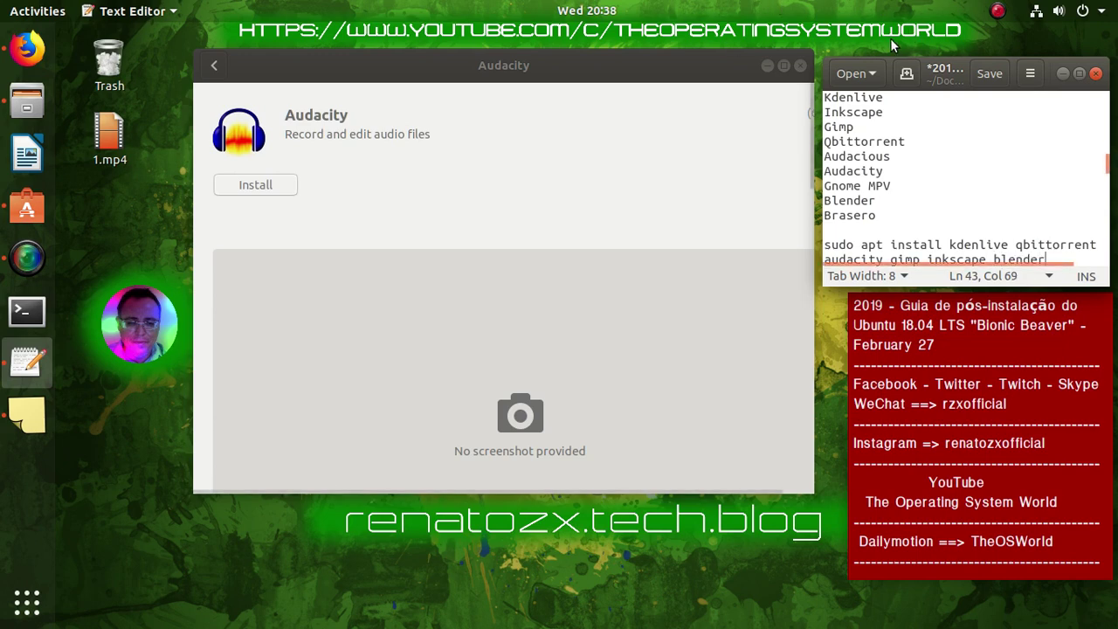
Copy the whole "sudo apt install" command from the notes and close the Ubuntu Software window
left_click(794, 69)
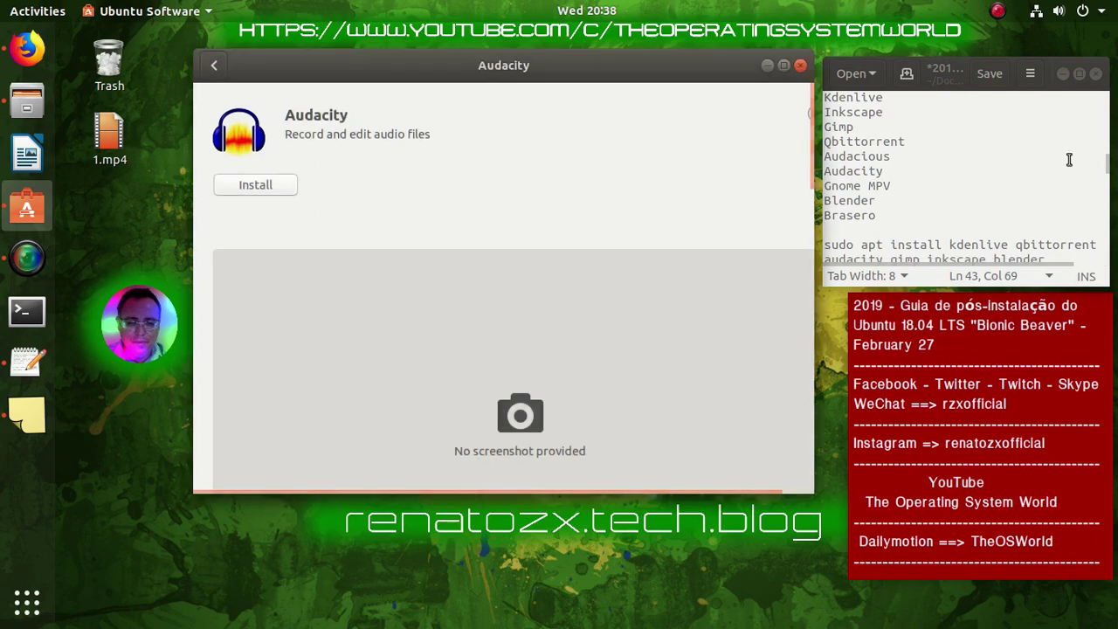
scroll(1070, 175, "down", 2)
left_click_drag(1063, 195, 822, 193)
right_click(928, 192)
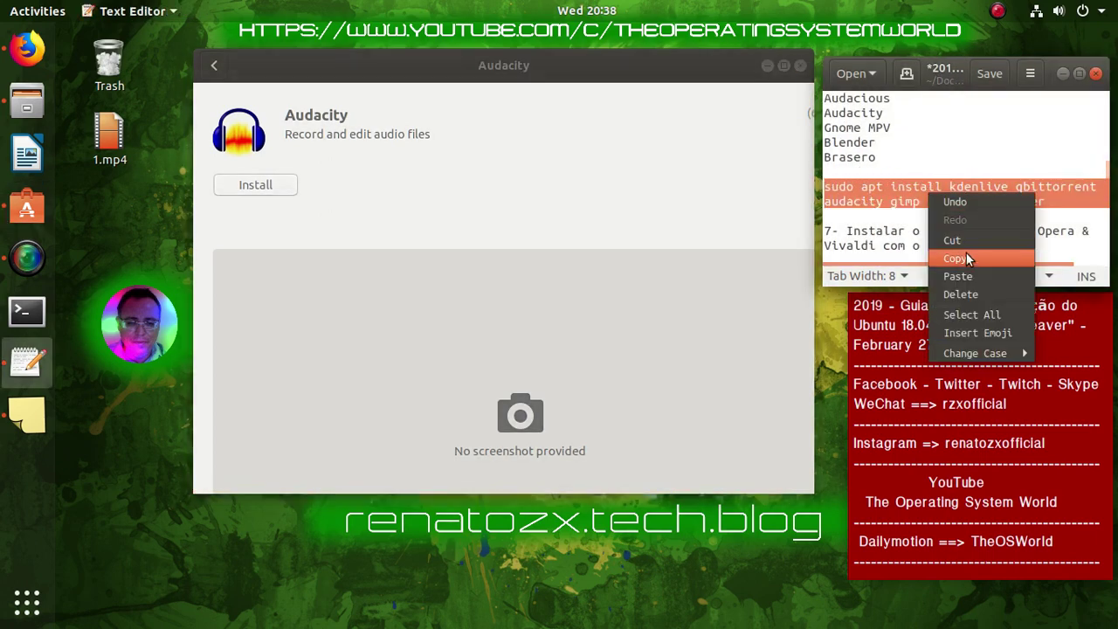
left_click(966, 253)
left_click(802, 70)
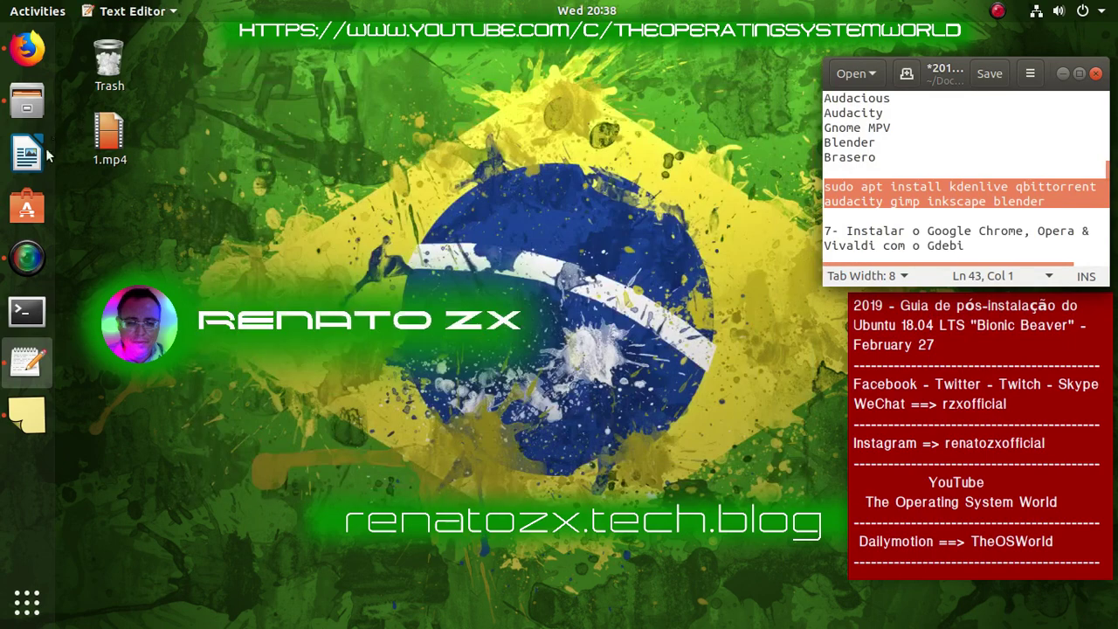
Run the copied "sudo apt install kdenlive qbittorrent audacity gimp inkscape blender" command in a terminal, entering the account password and accepting the installation
left_click(26, 310)
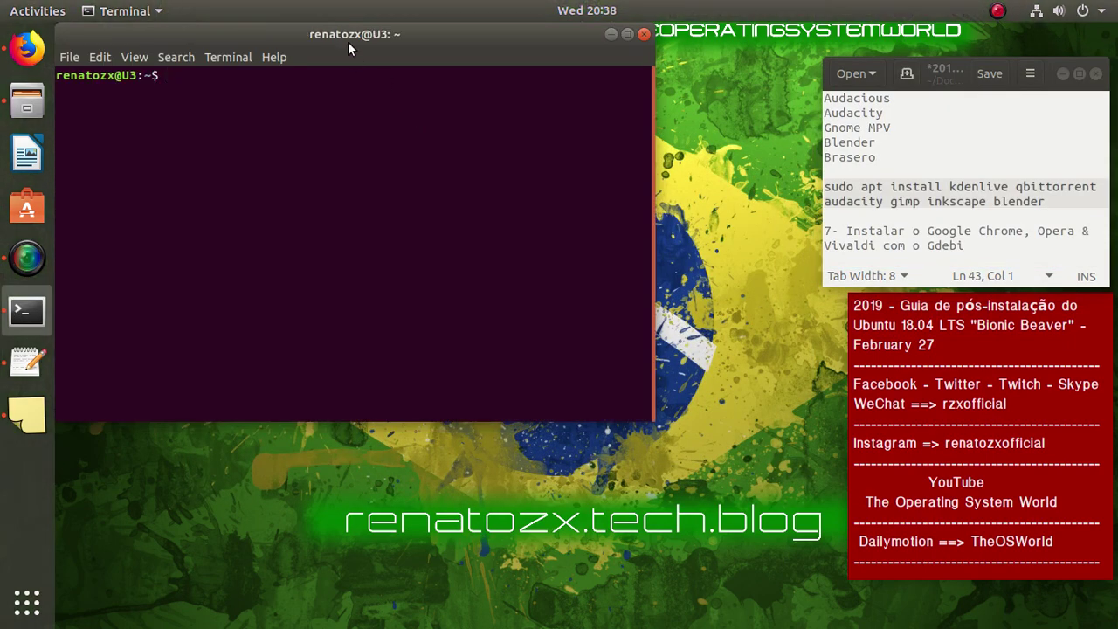
left_click_drag(348, 48, 491, 104)
right_click(425, 152)
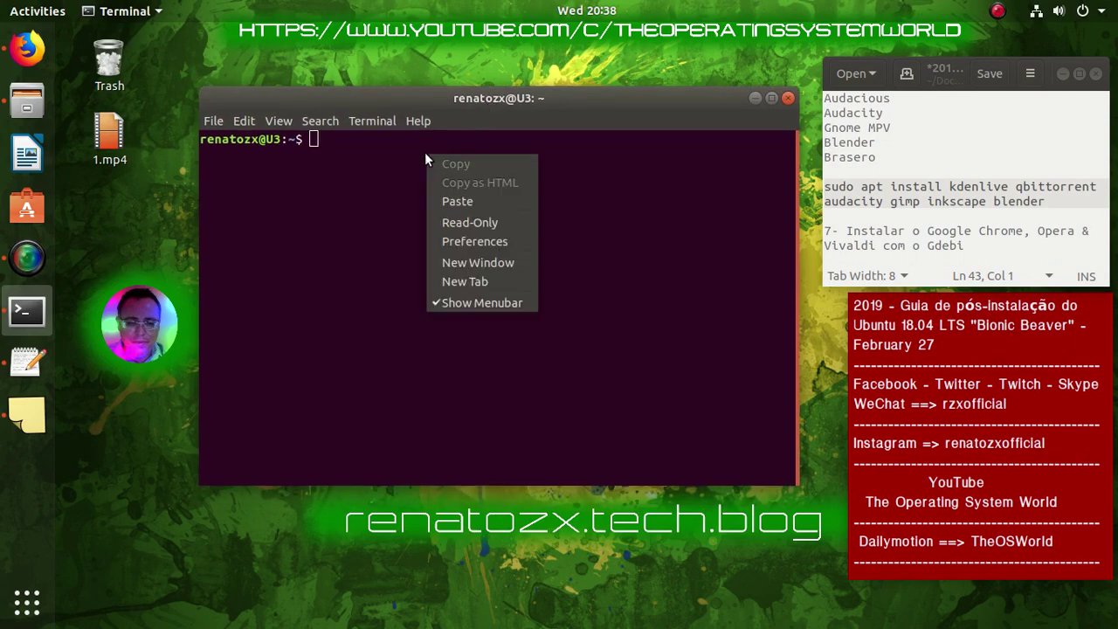
left_click(495, 193)
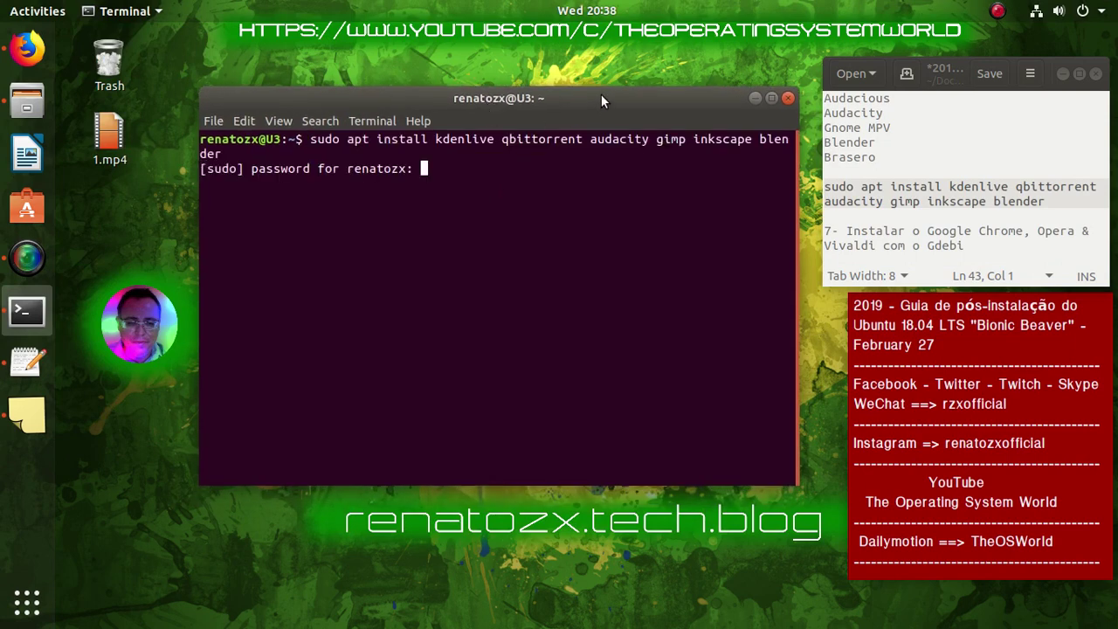
key("Return")
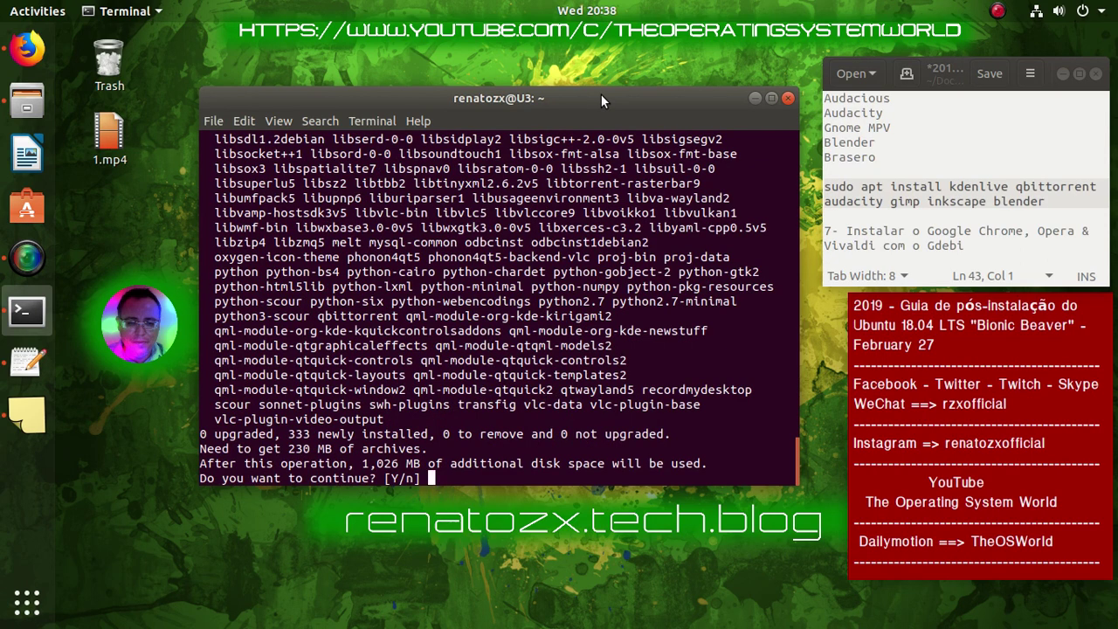
type("y")
key("Return")
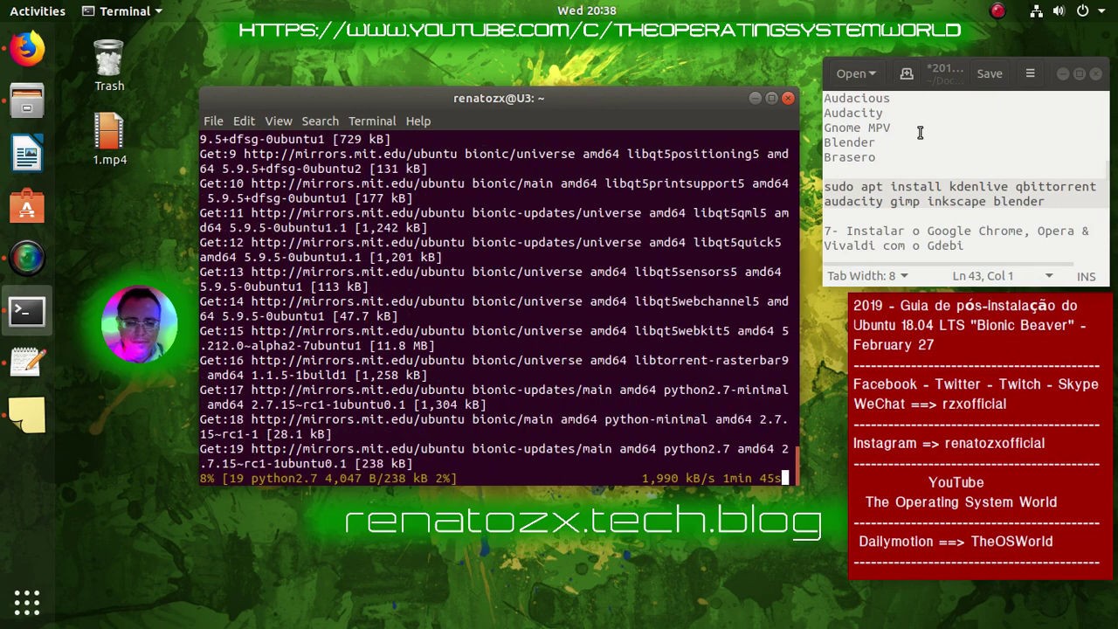
In the notes, add the line "Instalar pelo Terminal é mais rápido" and a blank line above the "sudo apt install" command, and save the file
left_click(878, 170)
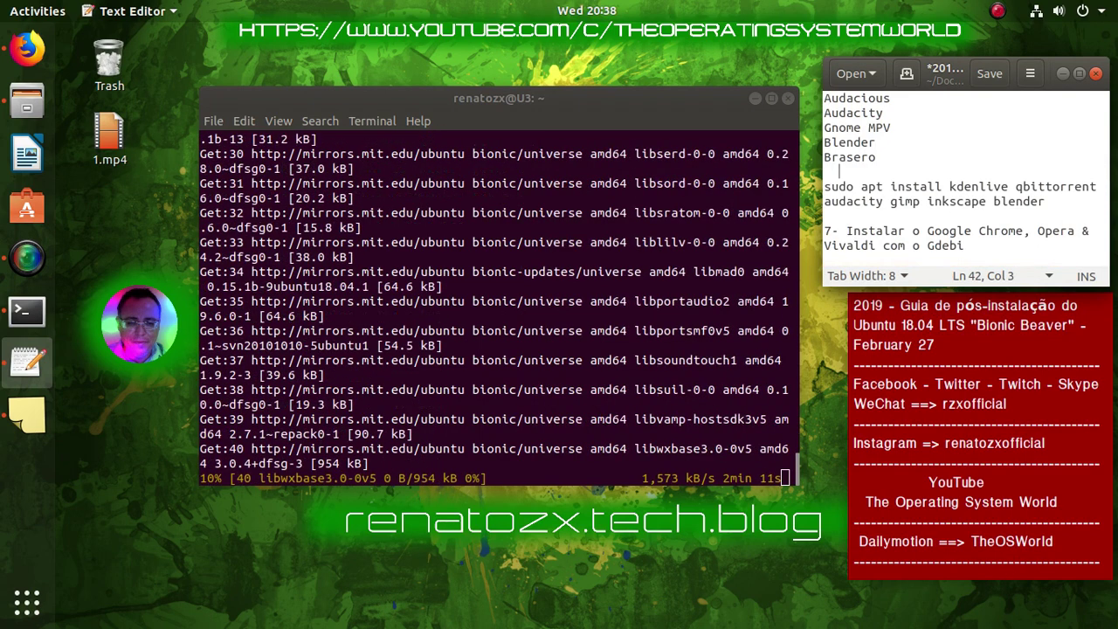
key("Return")
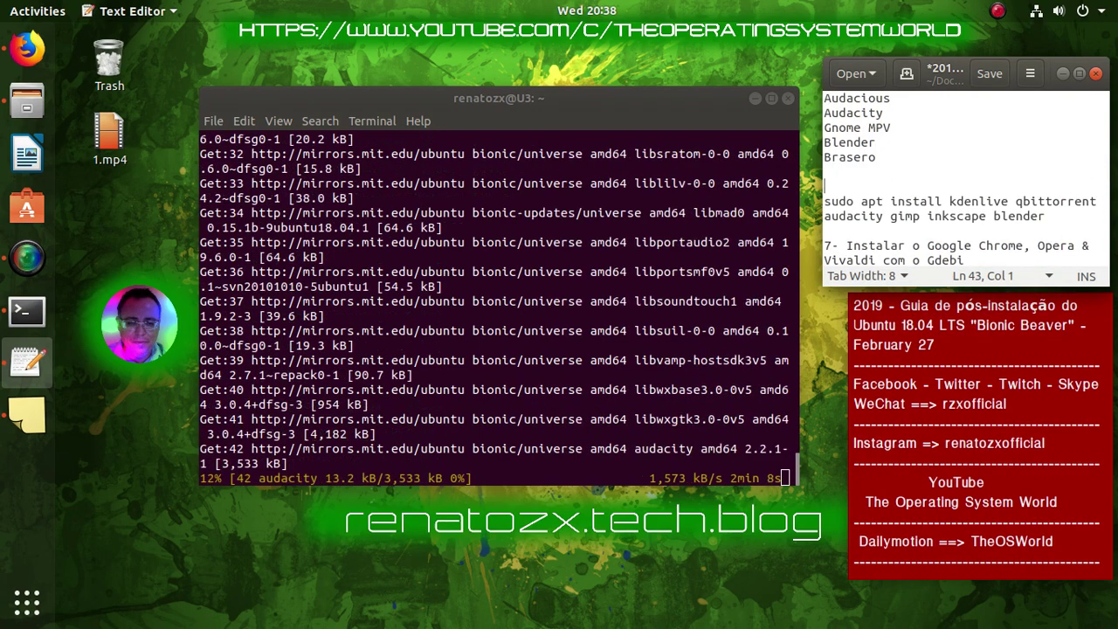
type("I")
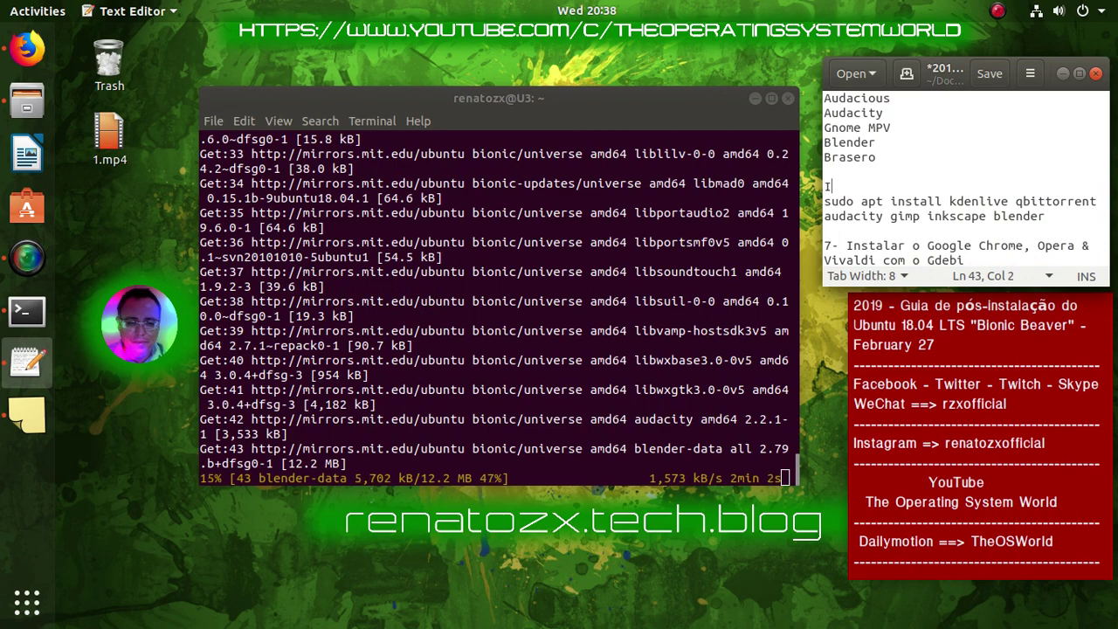
type("nsta")
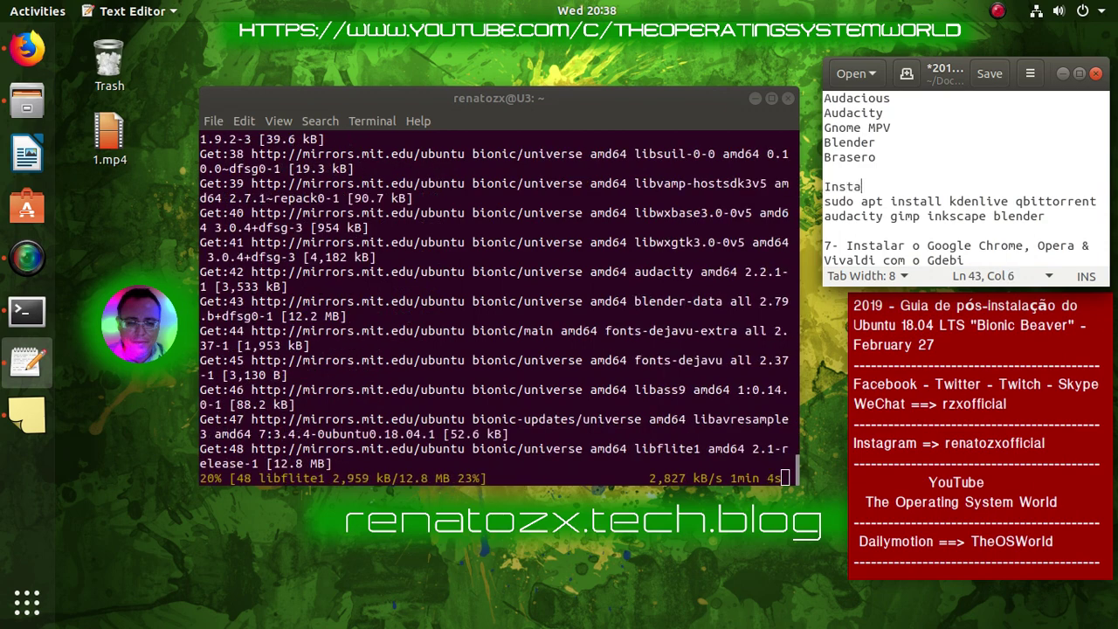
type("lar pelo ")
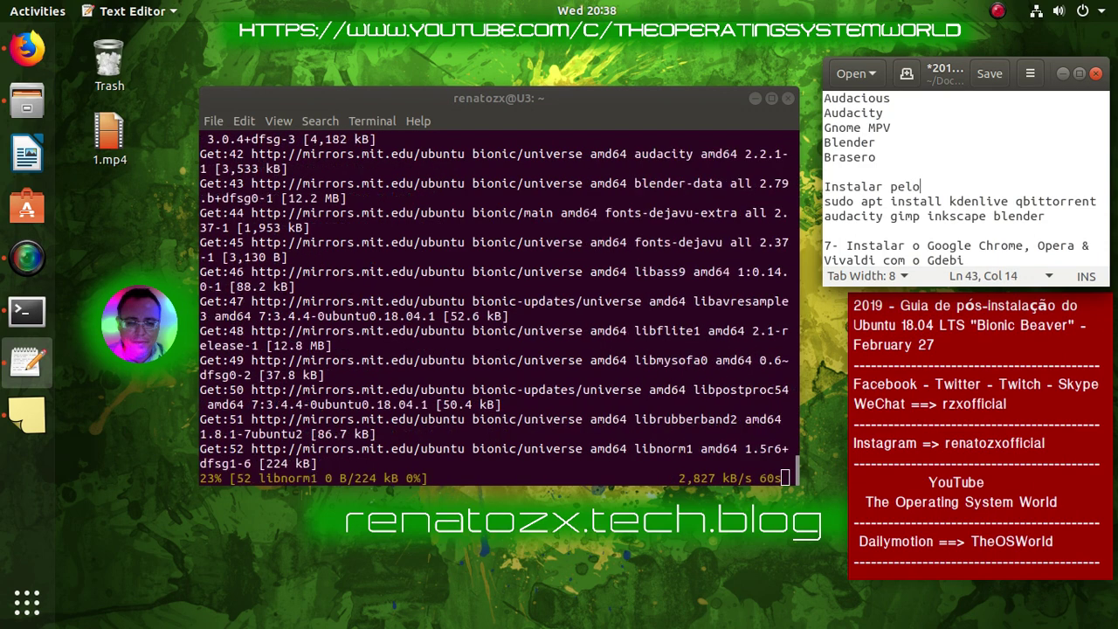
type("Te")
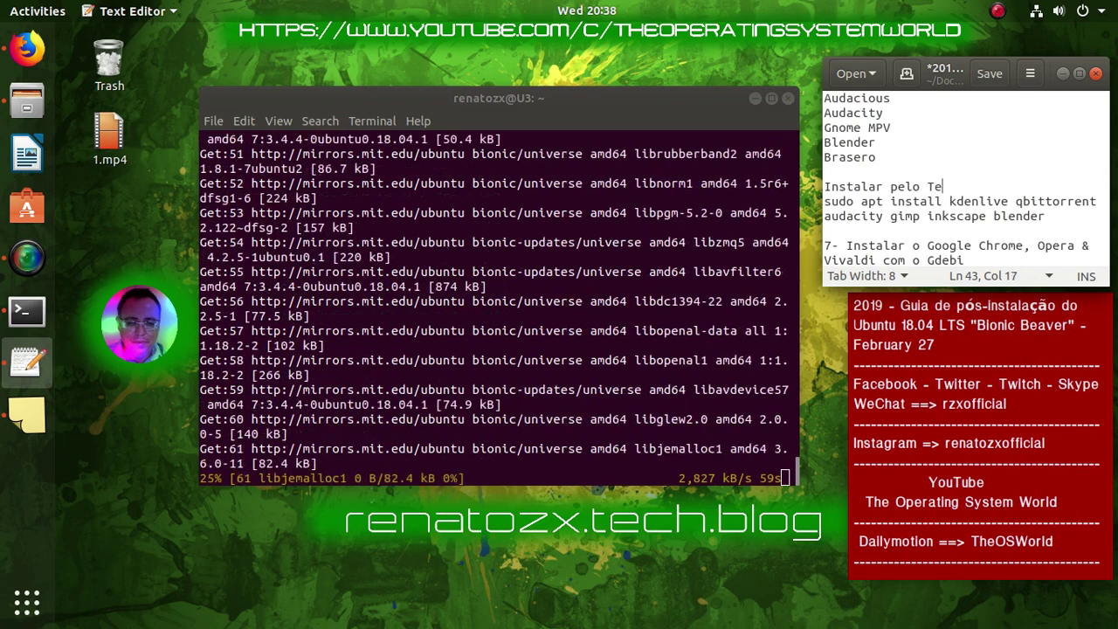
type("rminal")
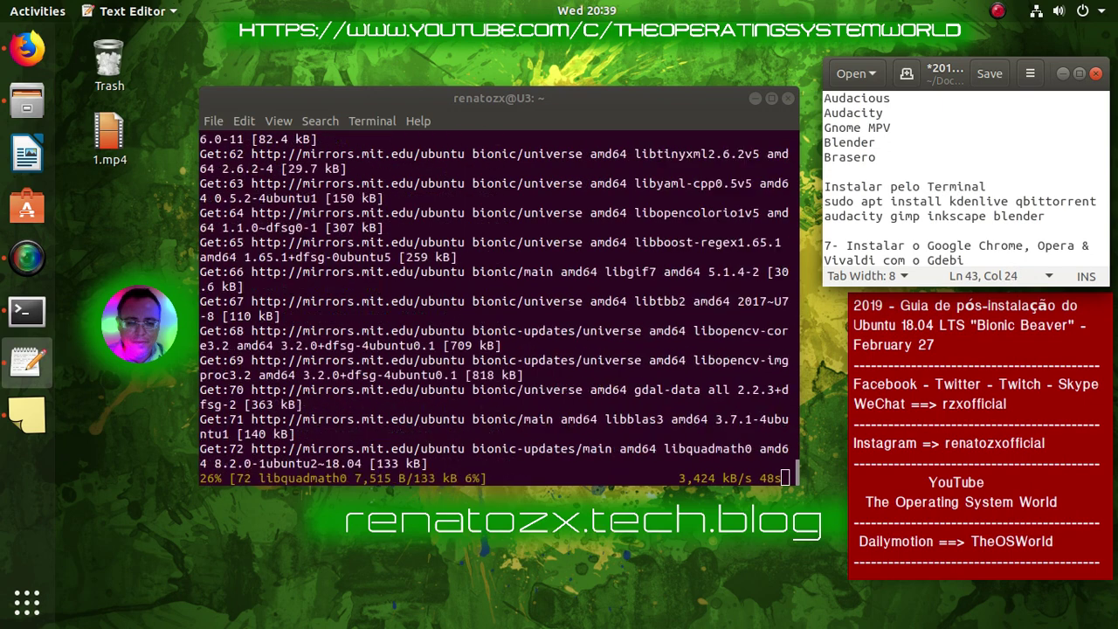
type(" é")
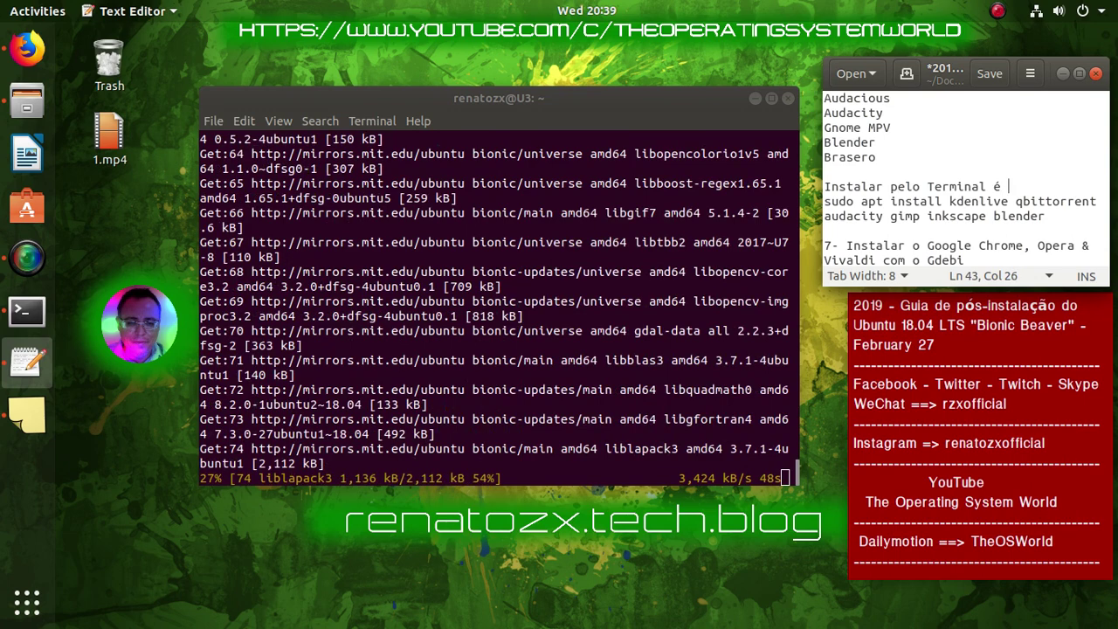
type(" mais r")
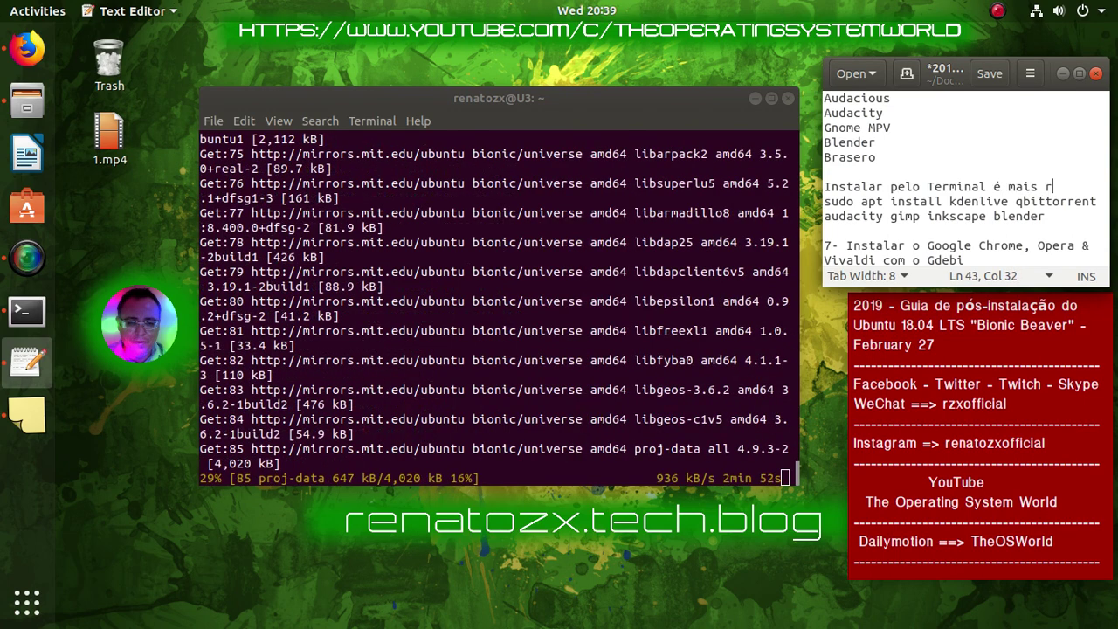
type("ápido")
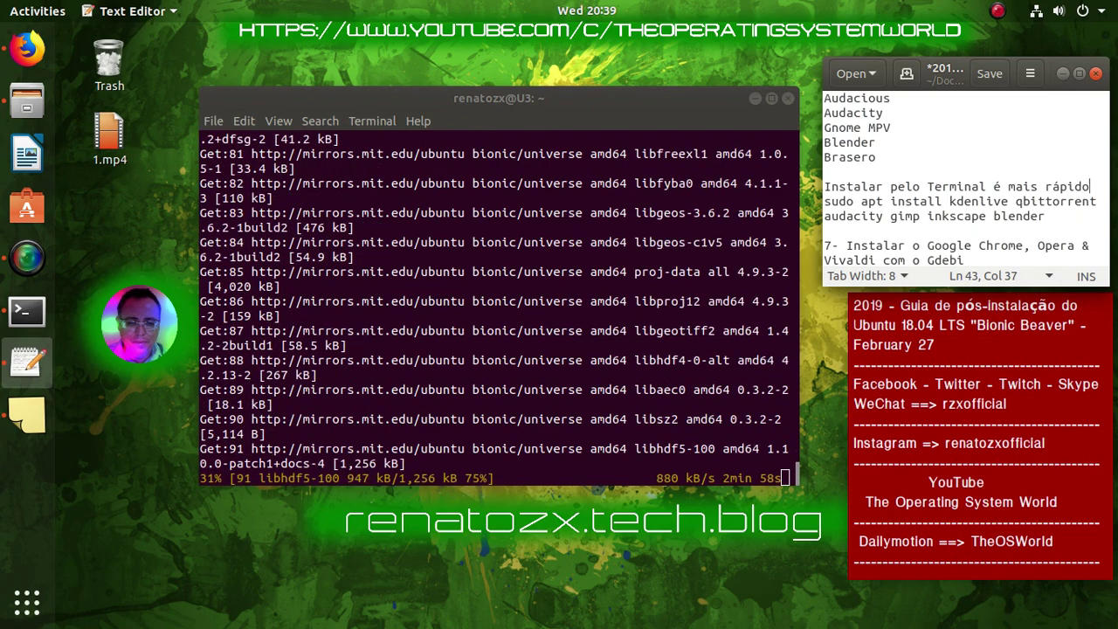
key("Return")
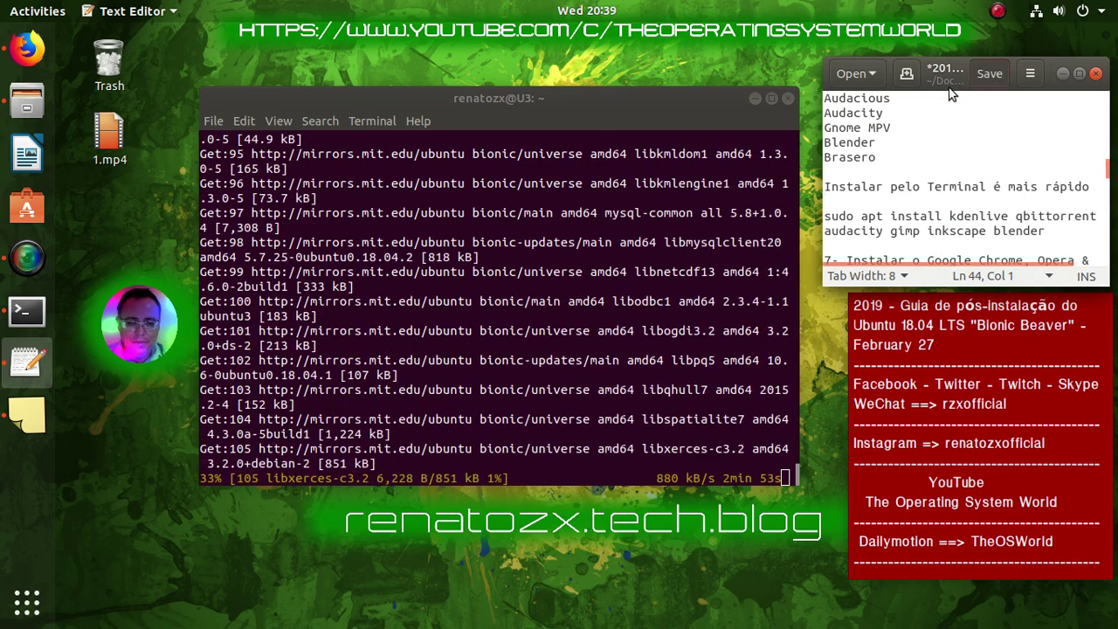
key("ctrl+s")
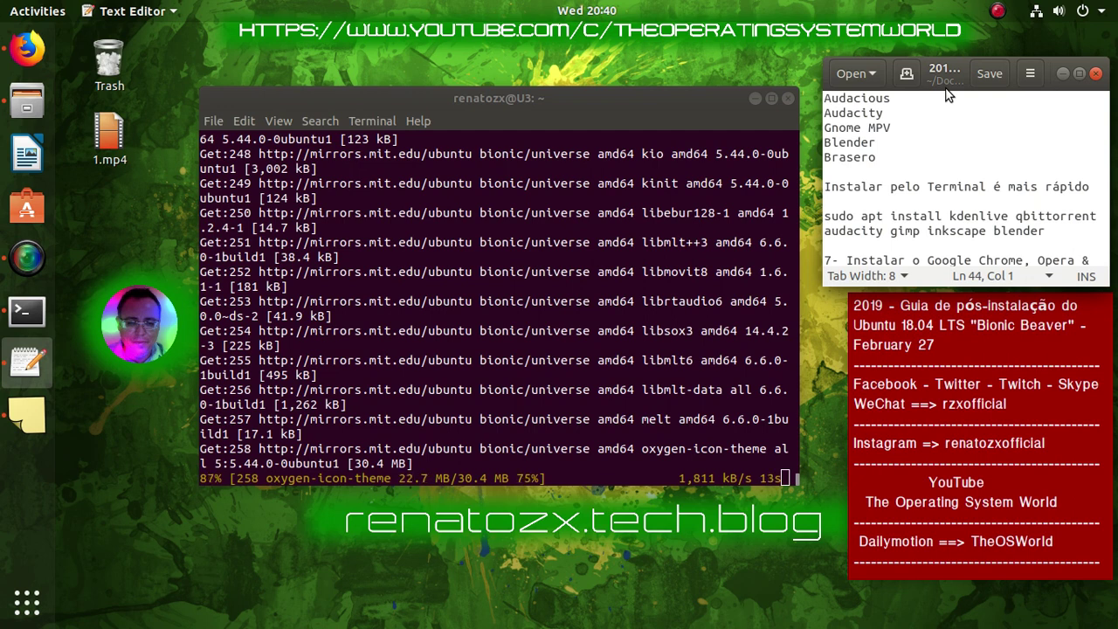
left_click(116, 489)
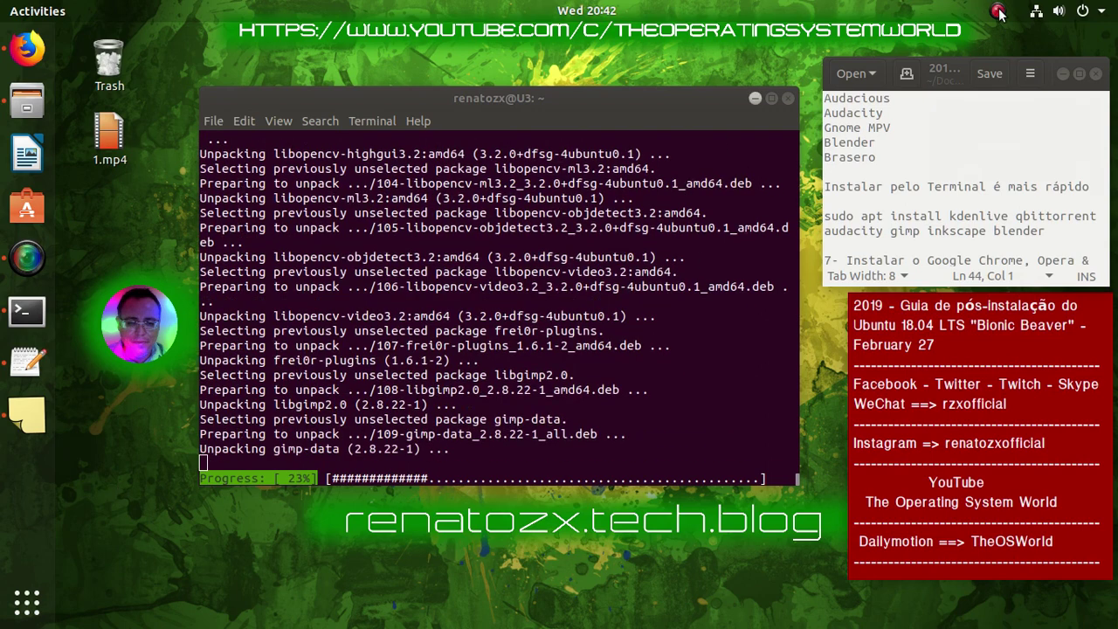
left_click(998, 11)
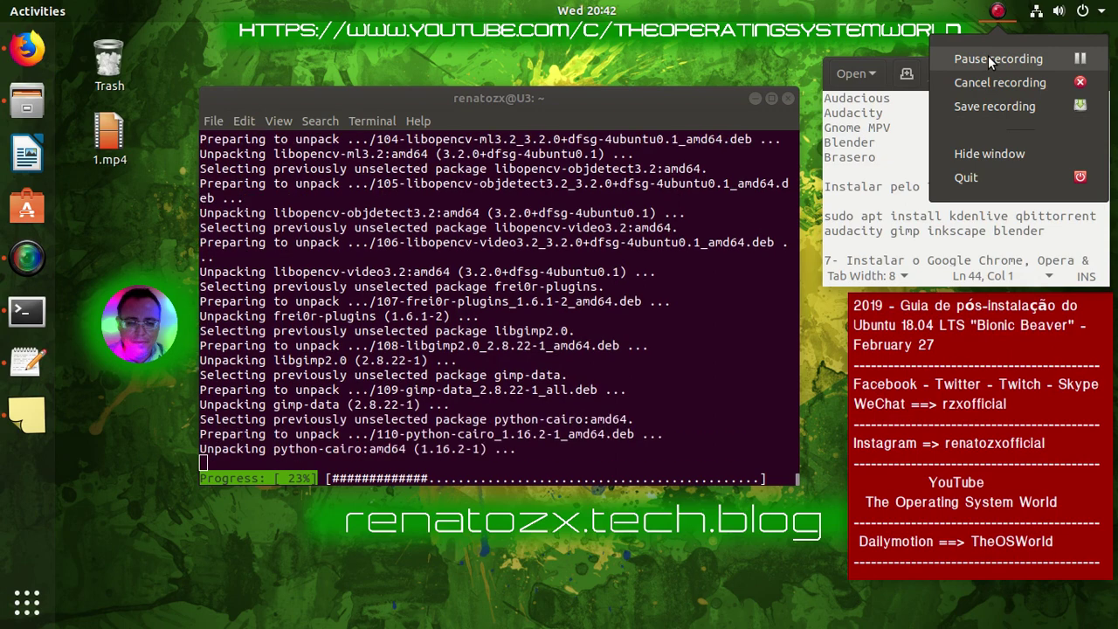
left_click(988, 55)
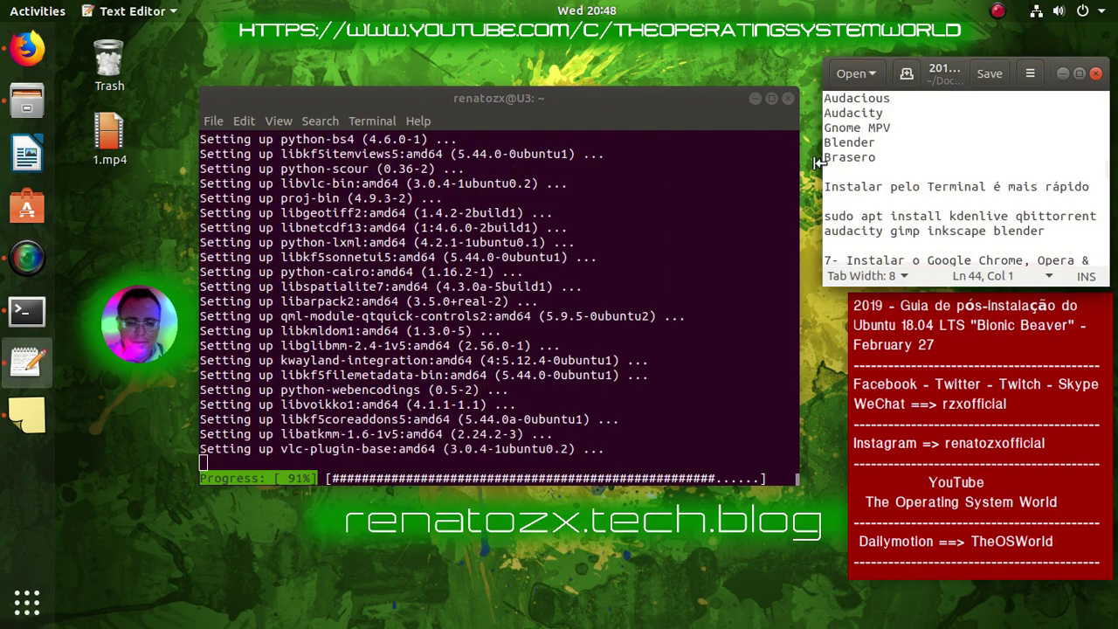
Review the notes from the terminal install line through the section 7 heading, highlighting both, and close the terminal window
triple_click(1009, 262)
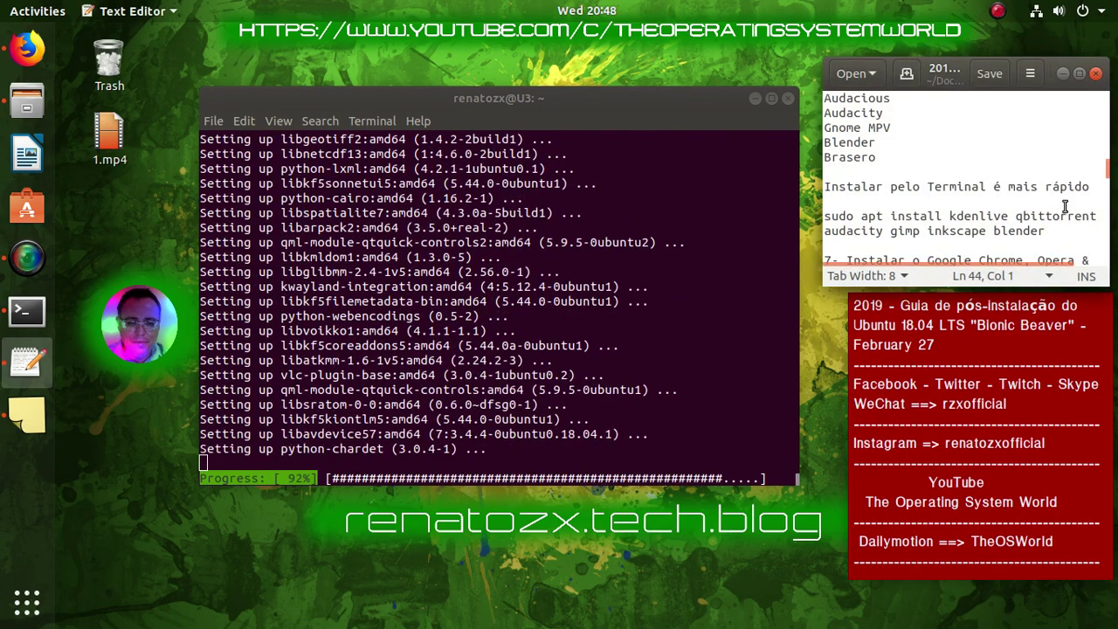
left_click_drag(1090, 186, 821, 183)
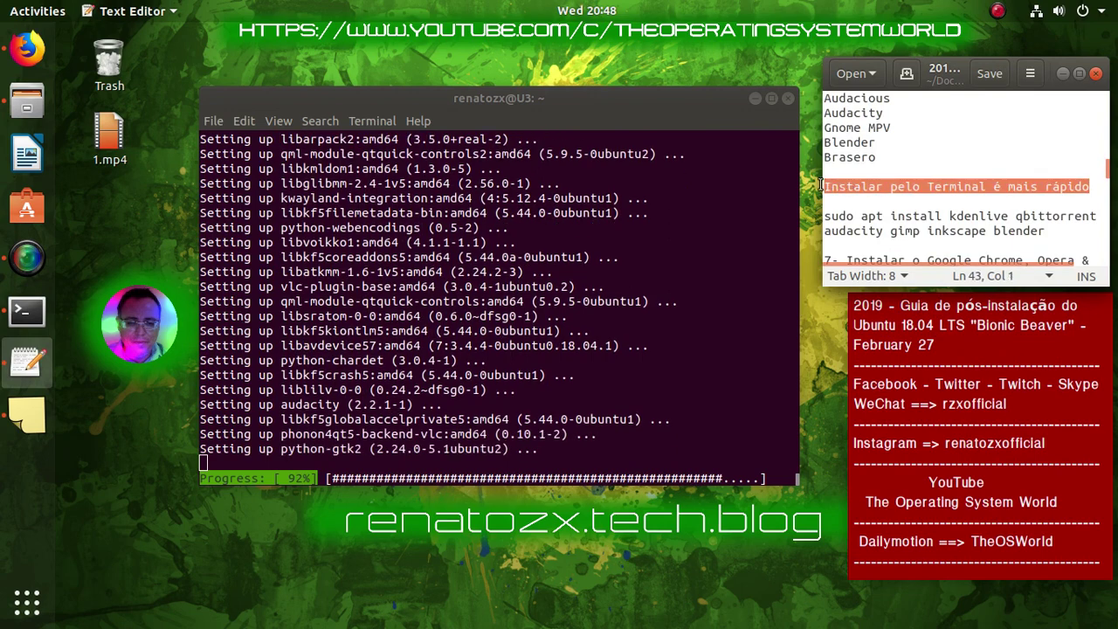
scroll(1009, 144, "down", 3)
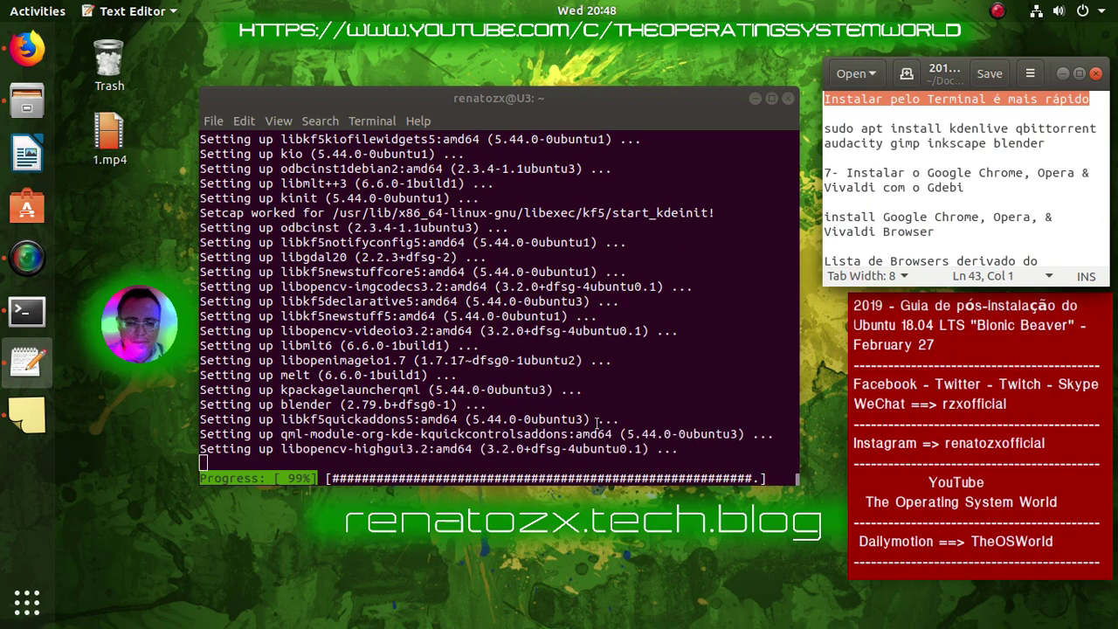
scroll(1022, 182, "down", 2)
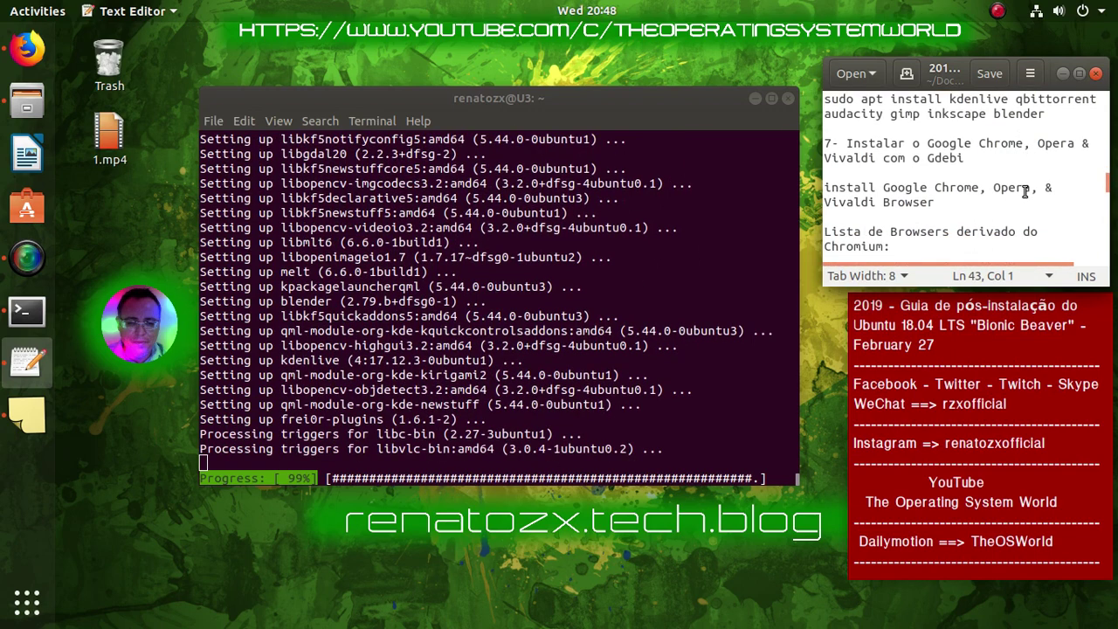
left_click_drag(965, 129, 830, 124)
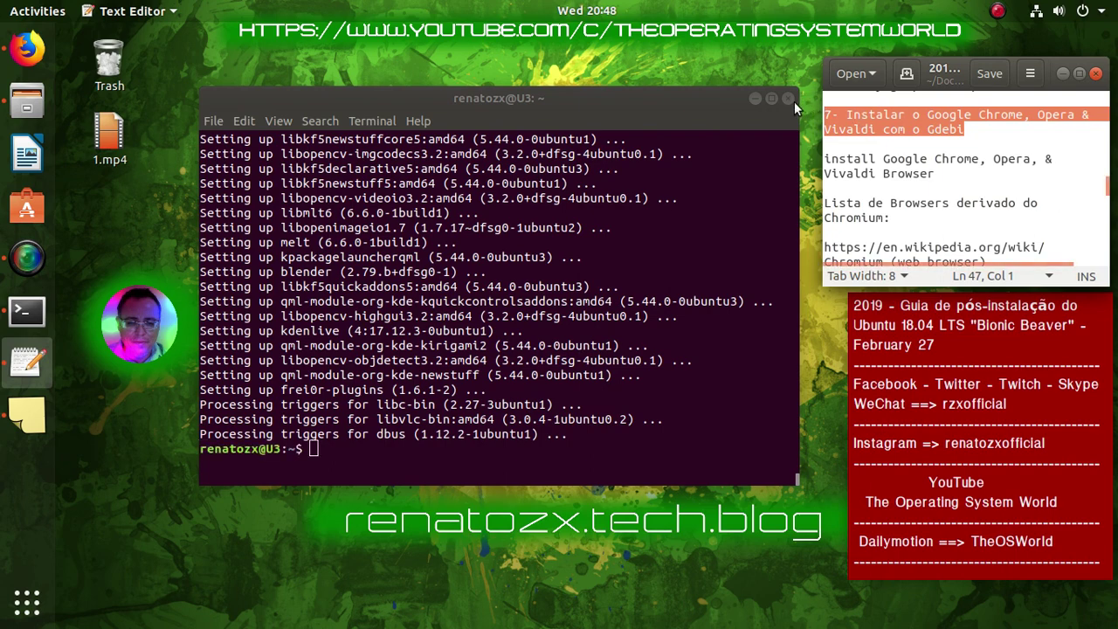
key("ctrl+d")
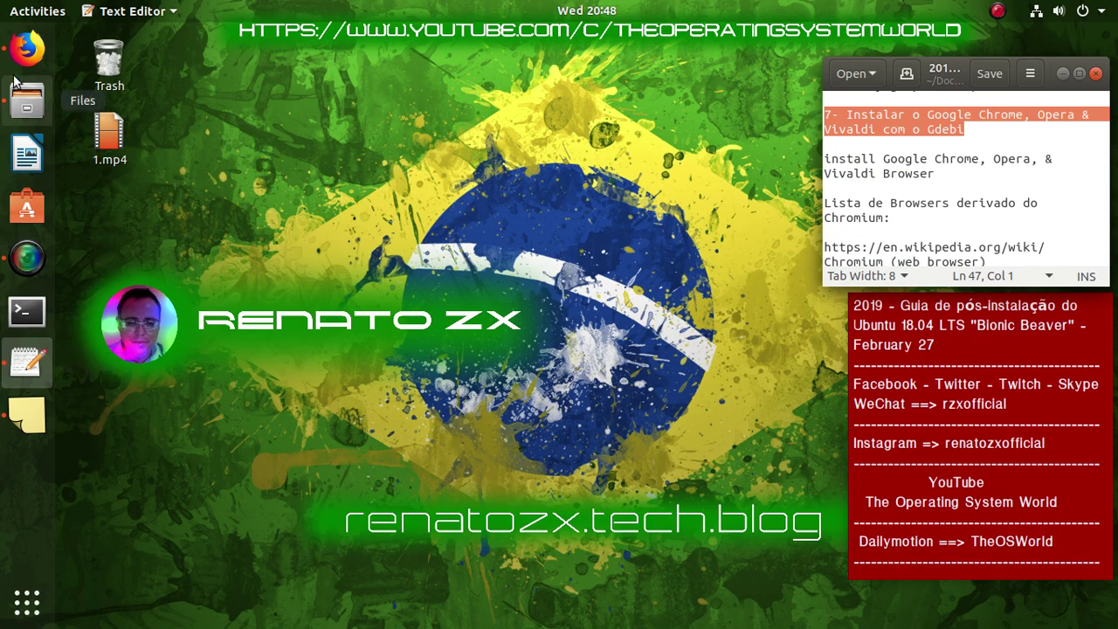
Switch to Firefox, search for "google chrome" in a new tab and open the Google Chrome download page
left_click(26, 48)
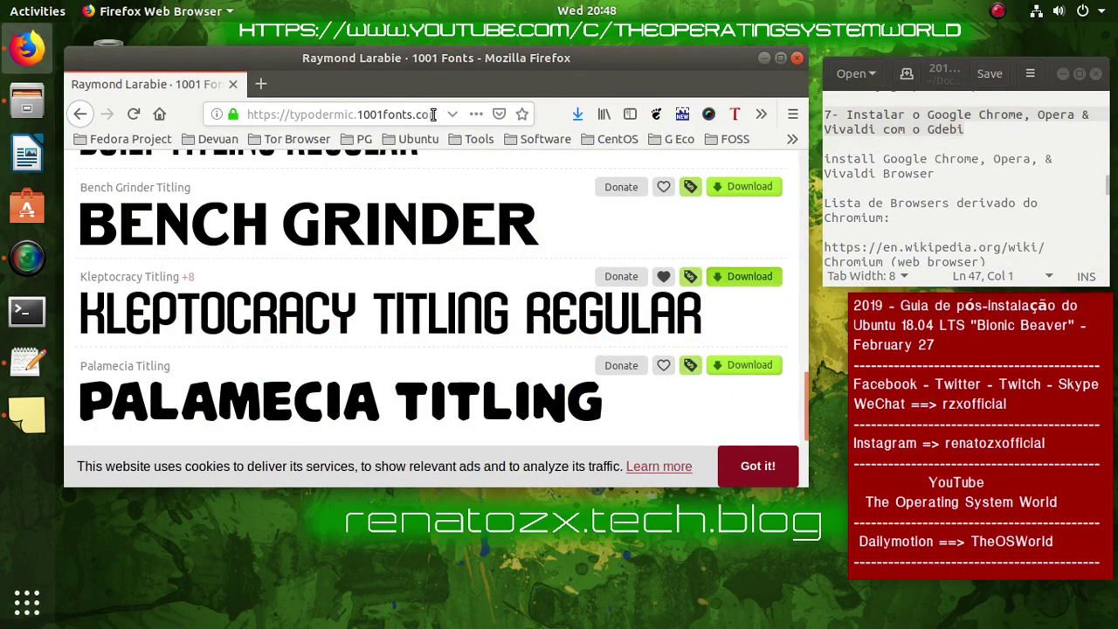
double_click(402, 79)
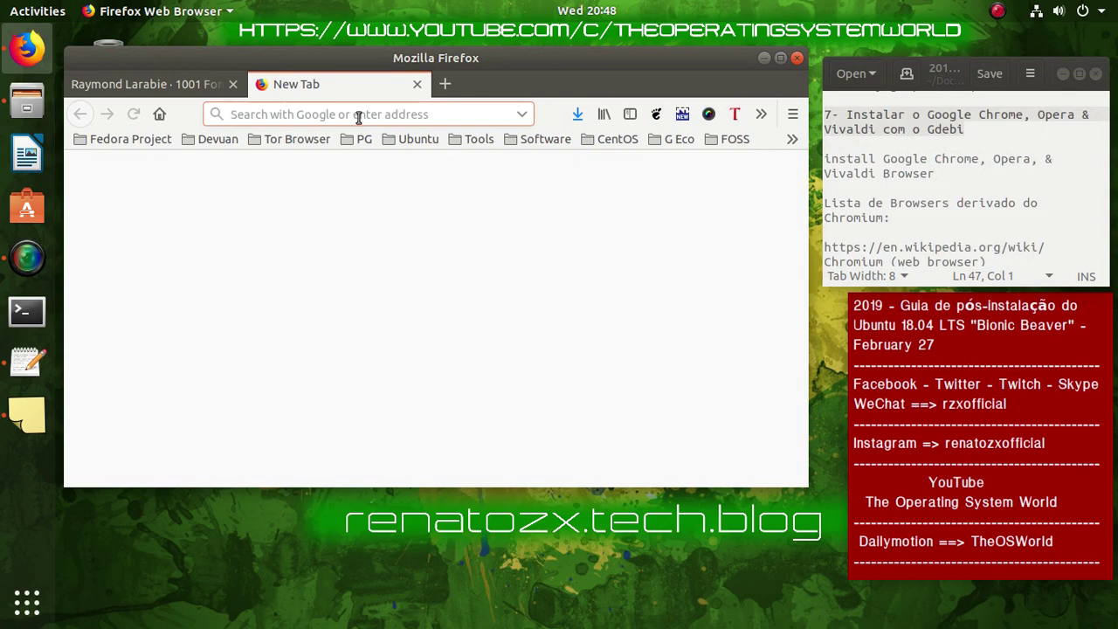
type("google chro")
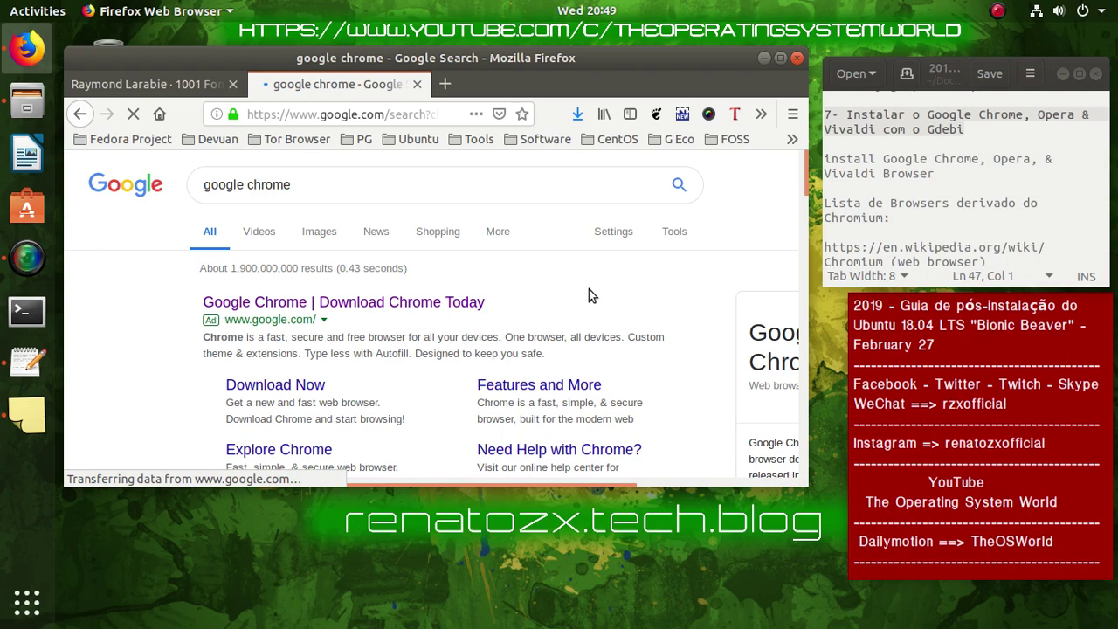
scroll(588, 289, "down", 3)
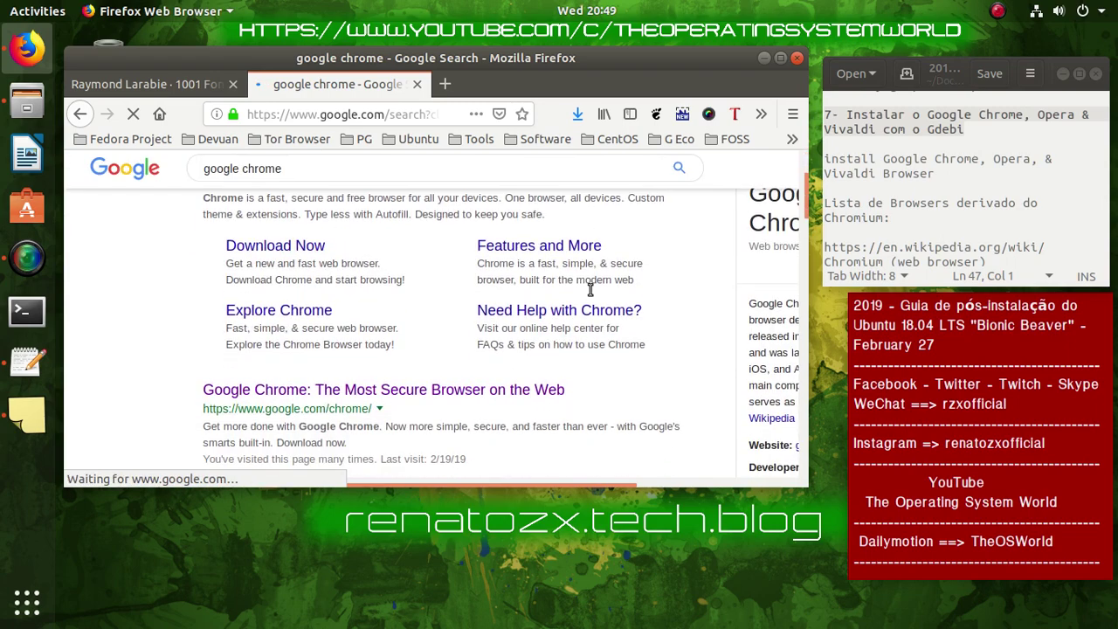
left_click(294, 247)
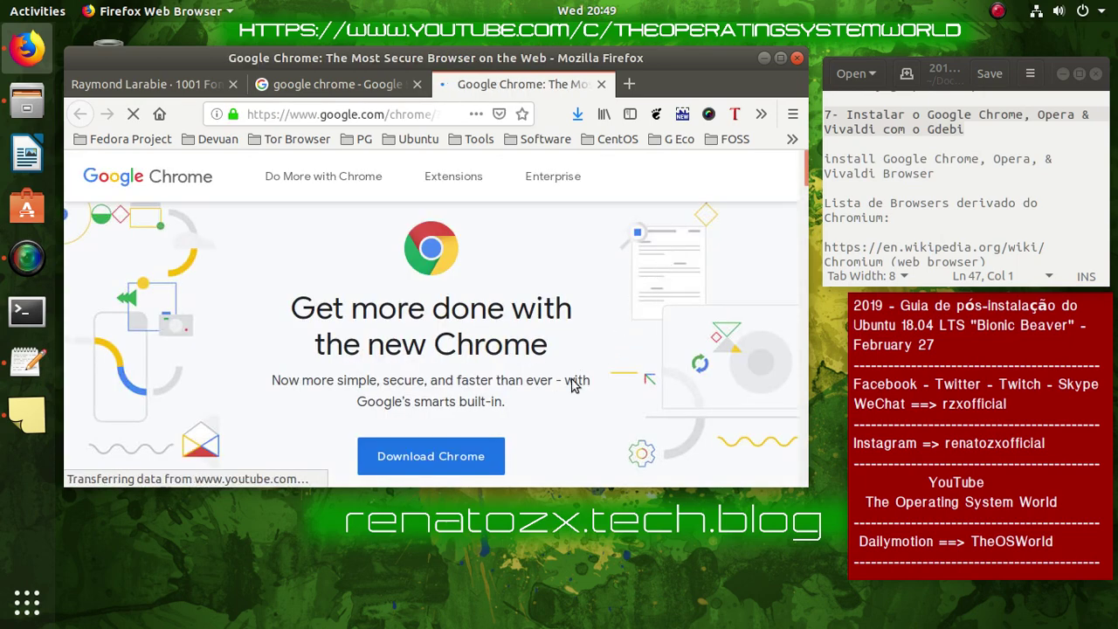
Download the 64 bit .deb (For Debian/Ubuntu) package of Google Chrome, accepting the terms of service
key("Return")
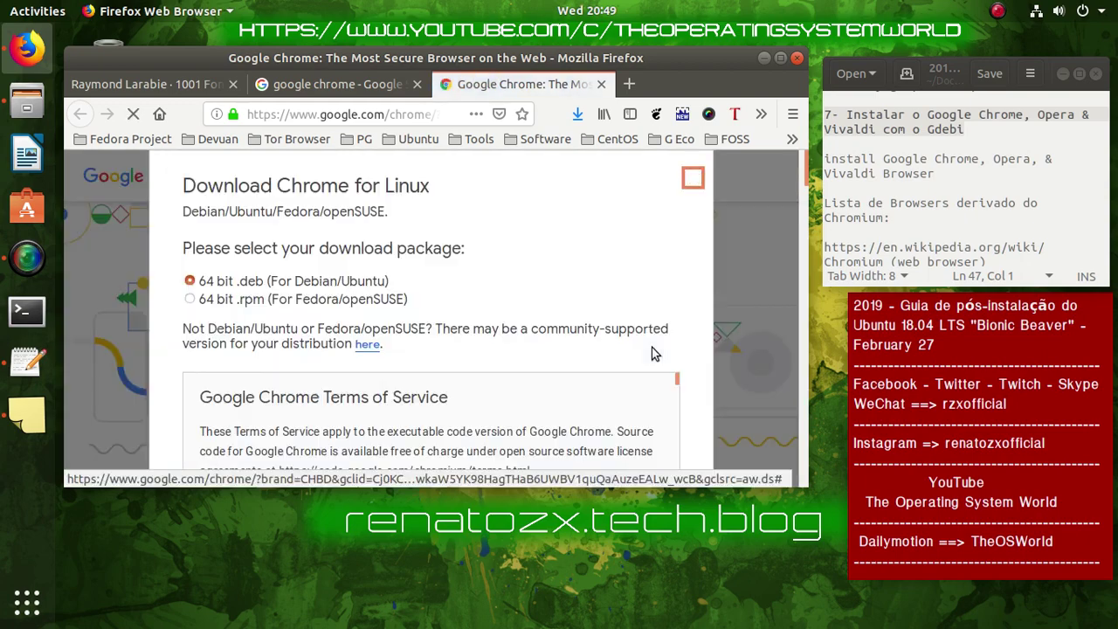
scroll(641, 340, "down", 5)
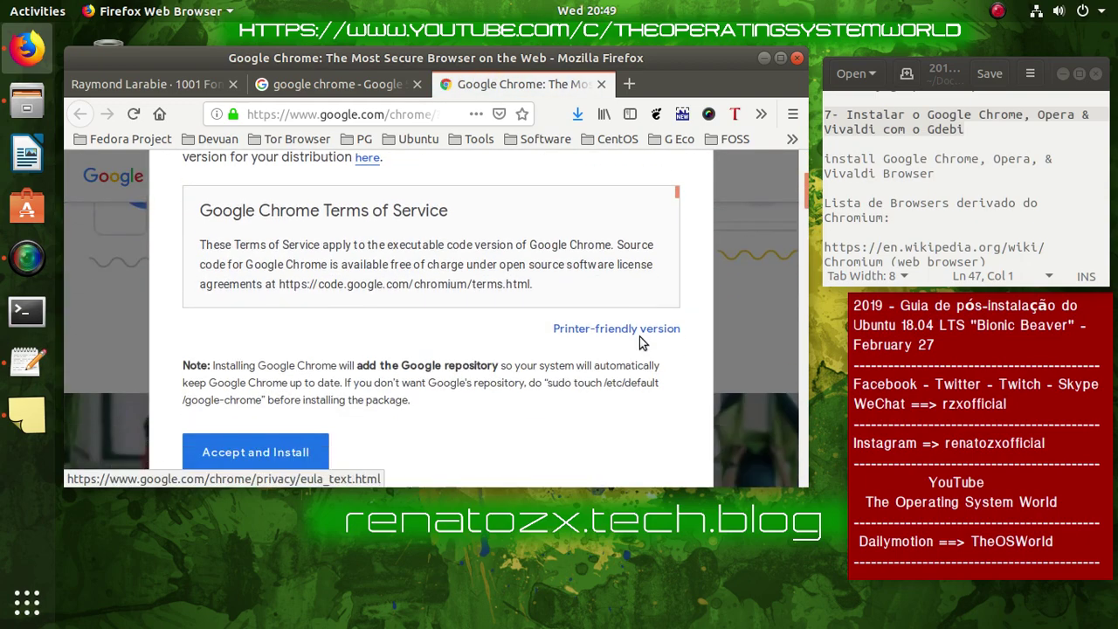
left_click(322, 260)
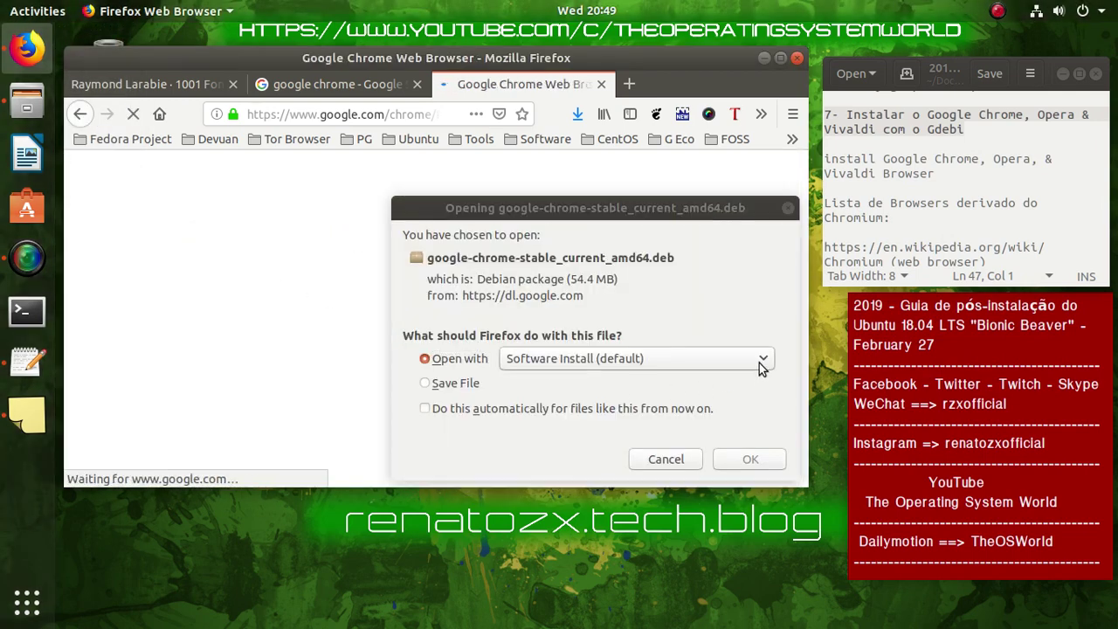
Choose GDebi Package Installer to open google-chrome-stable_current_amd64.deb, start the download and minimize Firefox
left_click(764, 359)
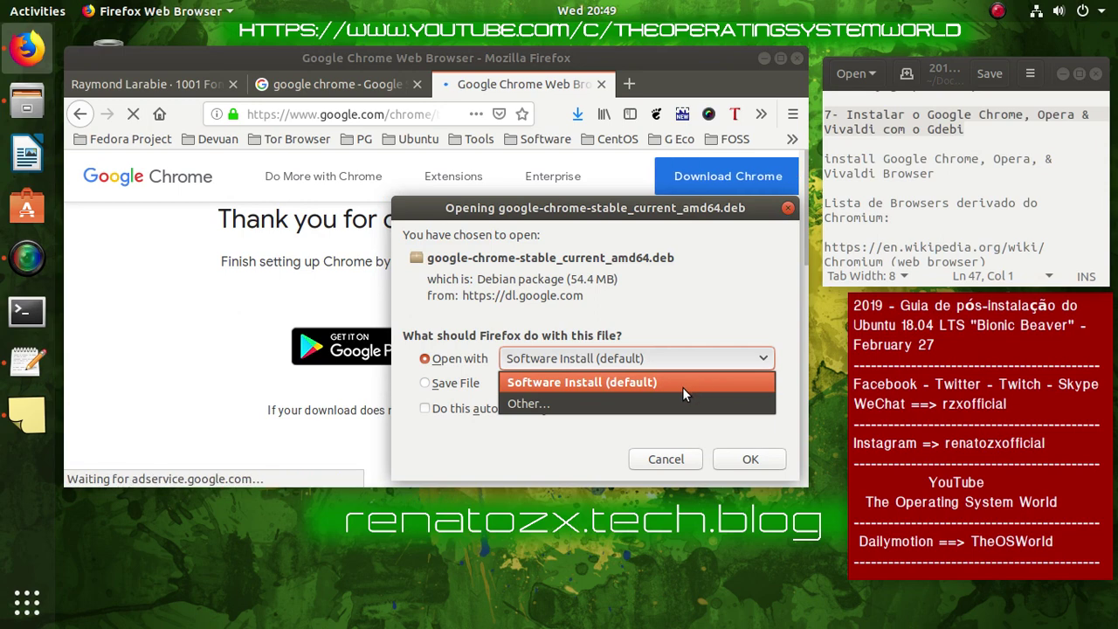
left_click(732, 405)
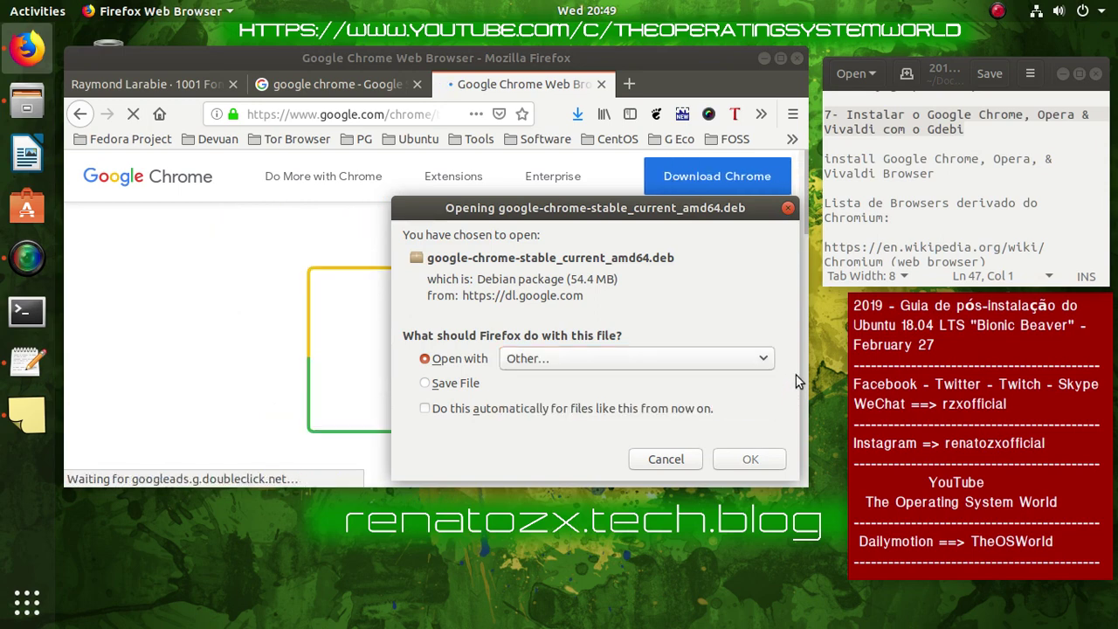
left_click(588, 274)
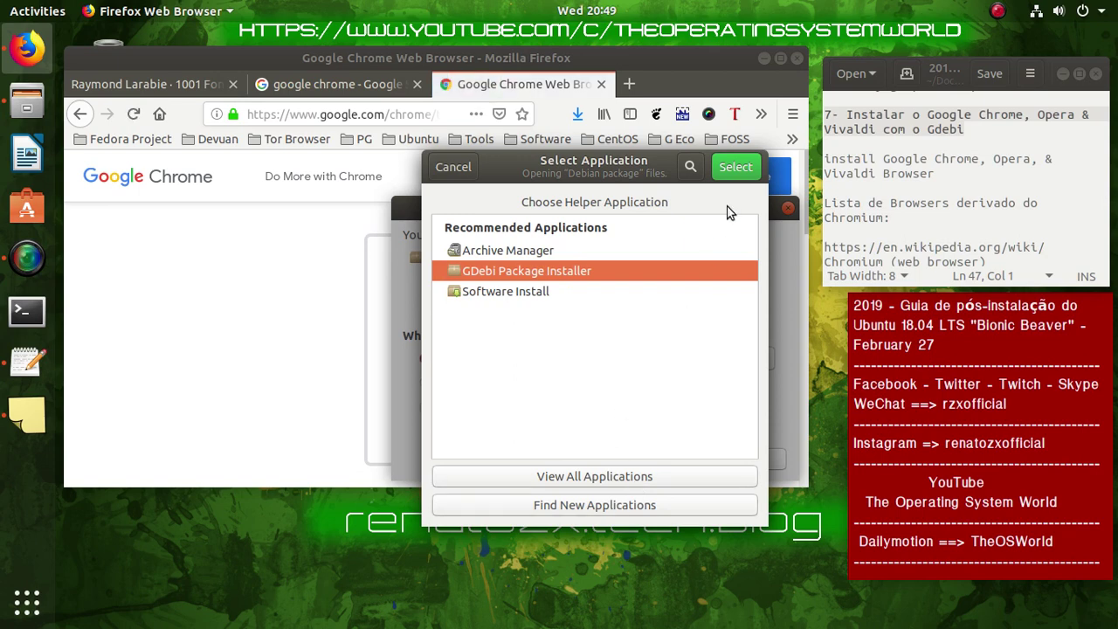
left_click(732, 168)
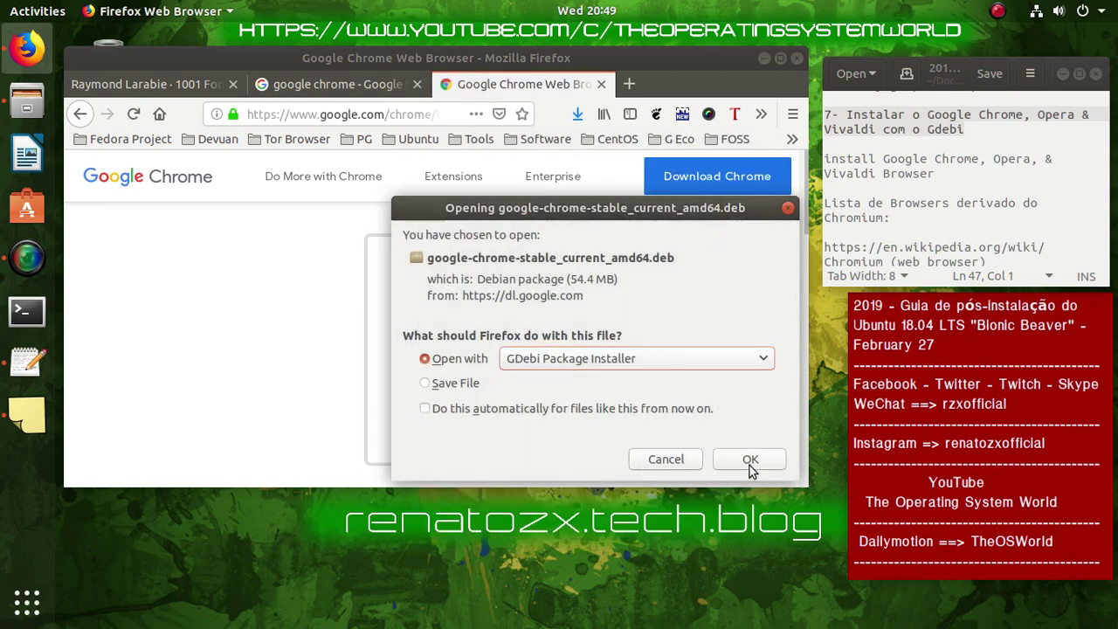
left_click(756, 464)
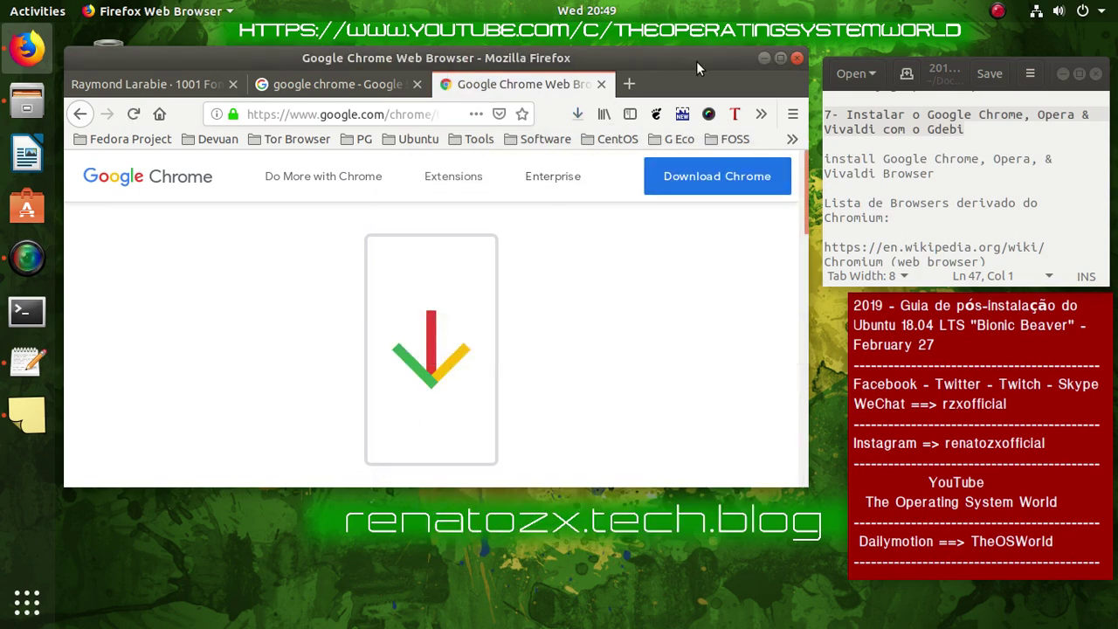
left_click(765, 58)
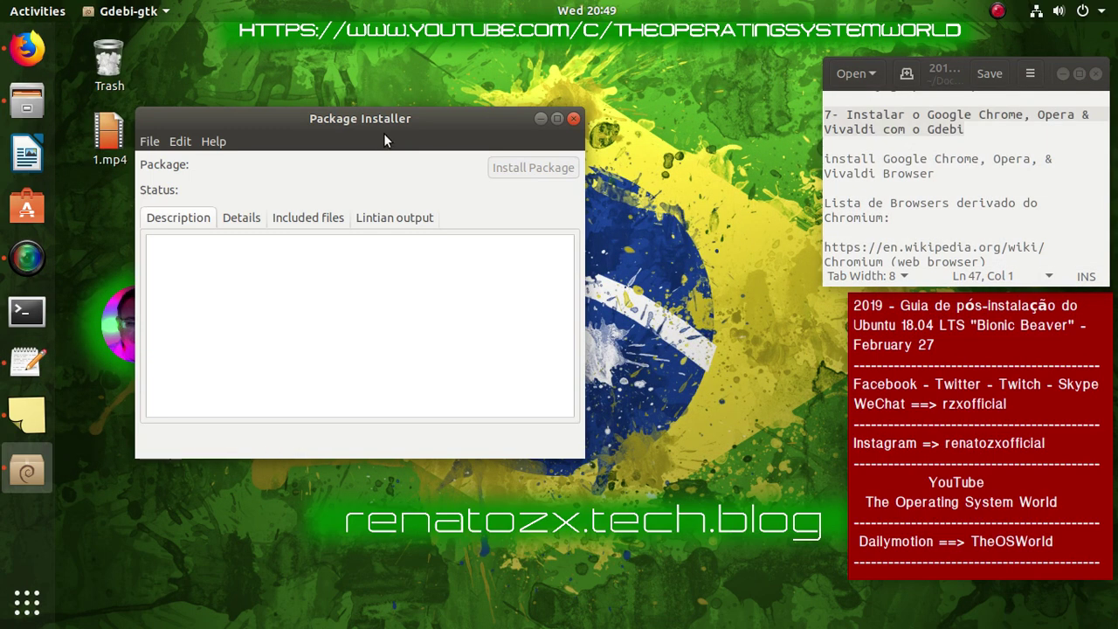
Install the google-chrome-stable package with GDebi, entering the account password, and close the package installer
left_click_drag(368, 129, 599, 119)
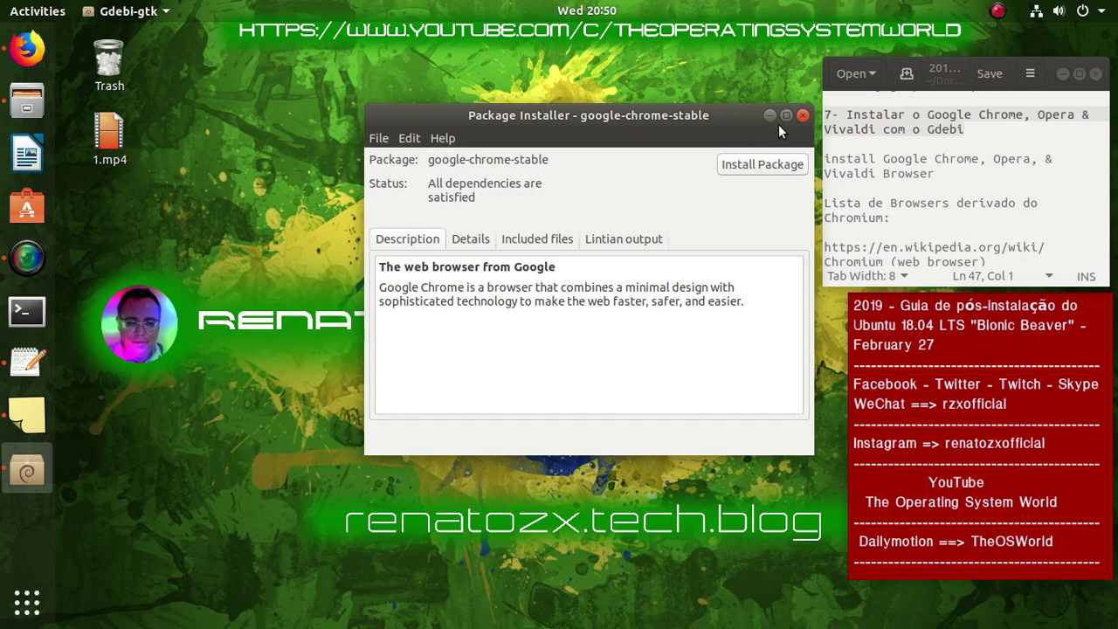
left_click(775, 165)
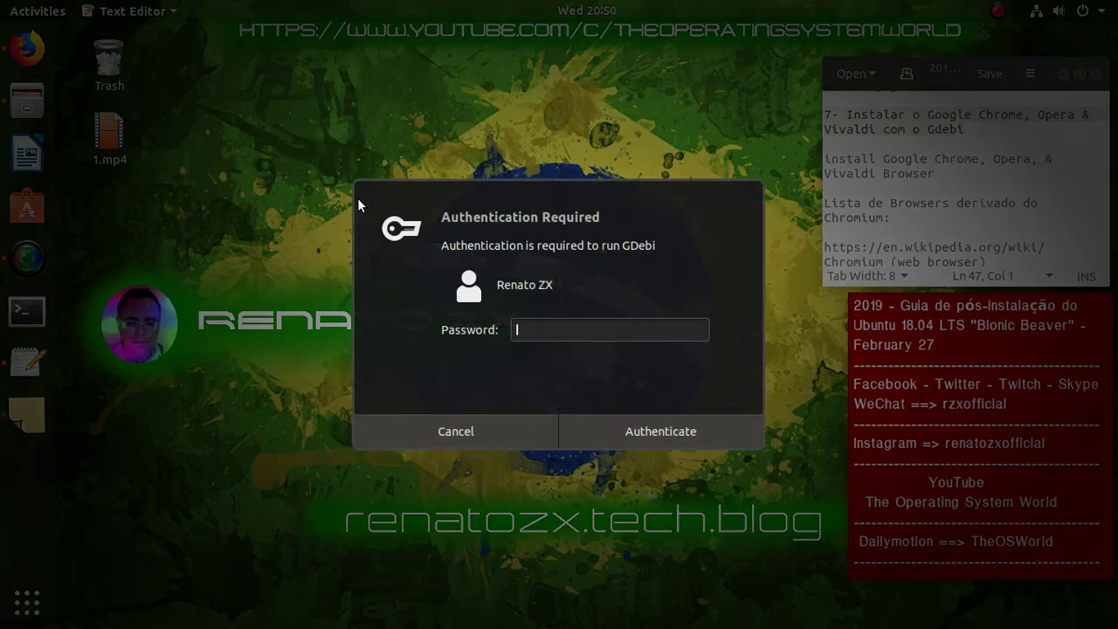
type("•••••••••")
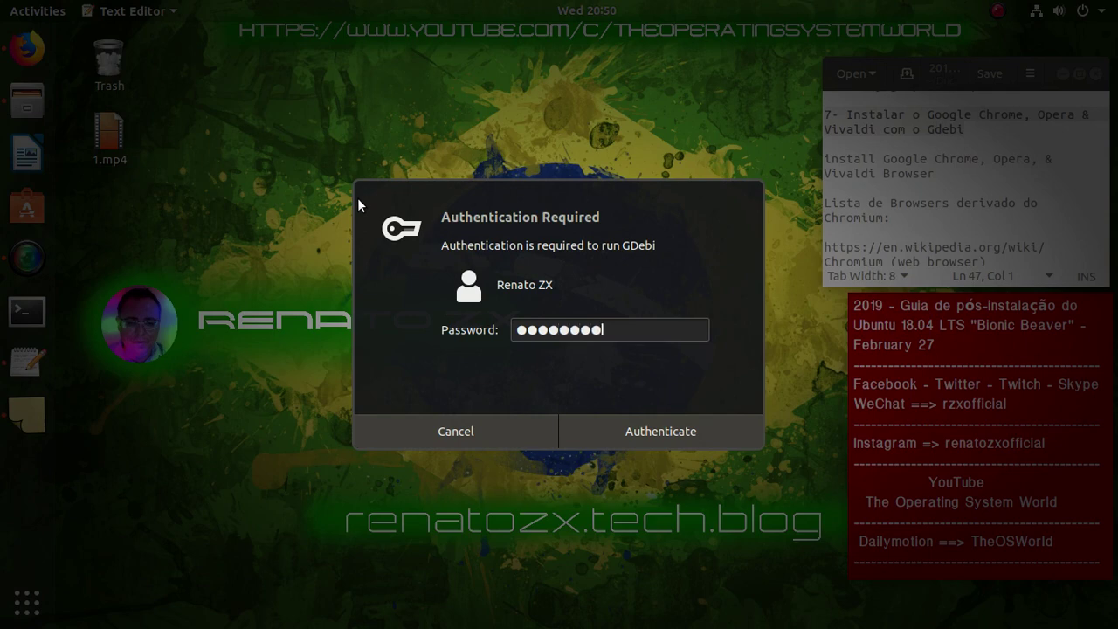
key("Return")
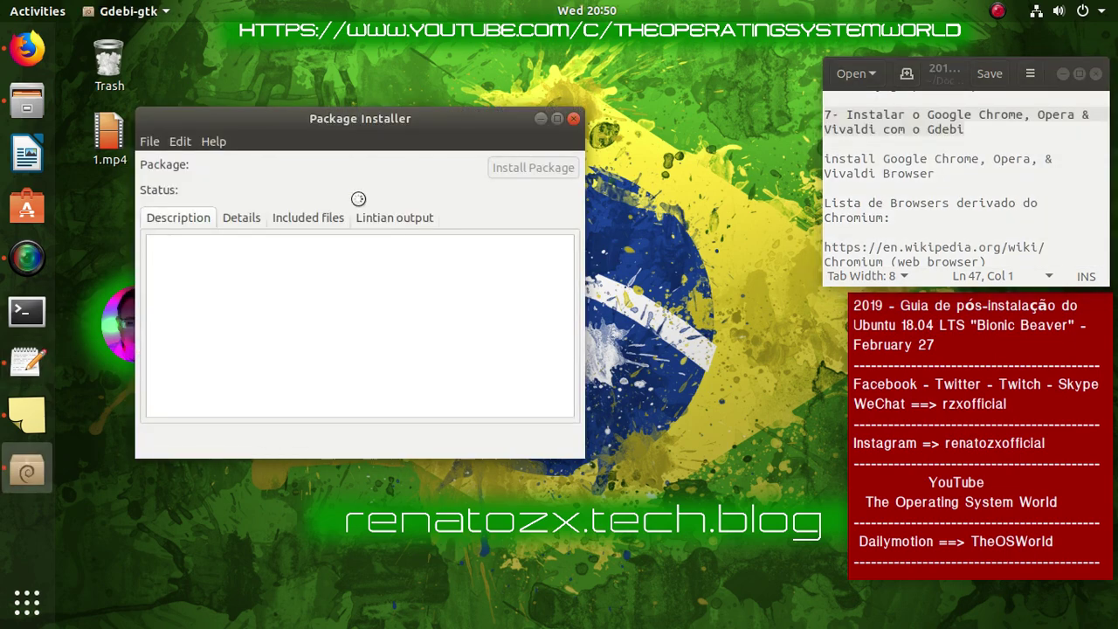
left_click_drag(376, 119, 522, 128)
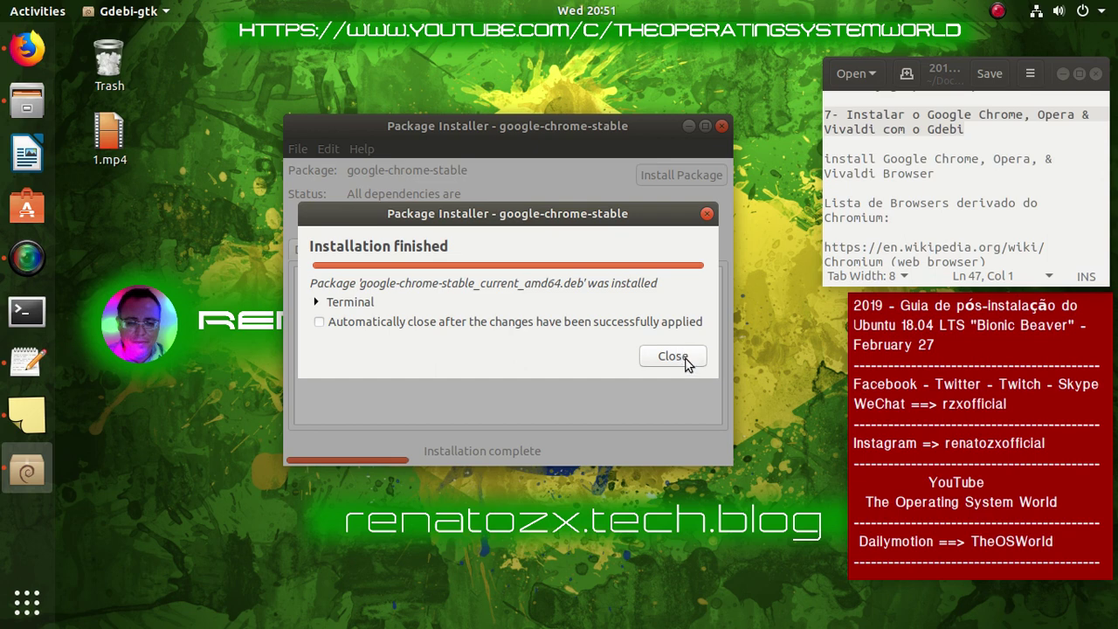
key("Return")
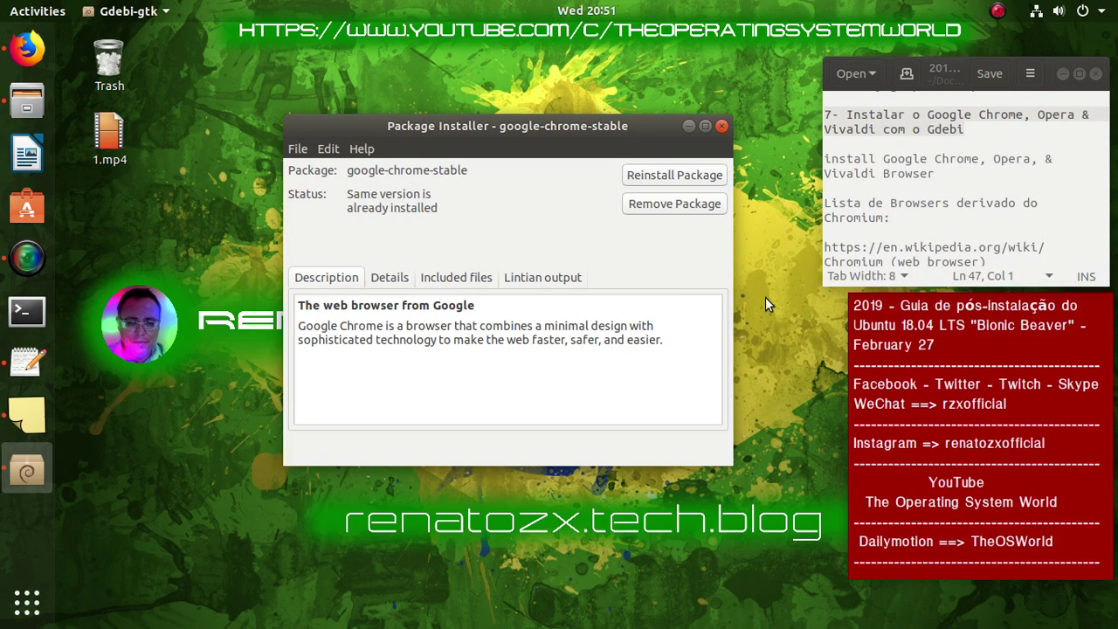
left_click(721, 126)
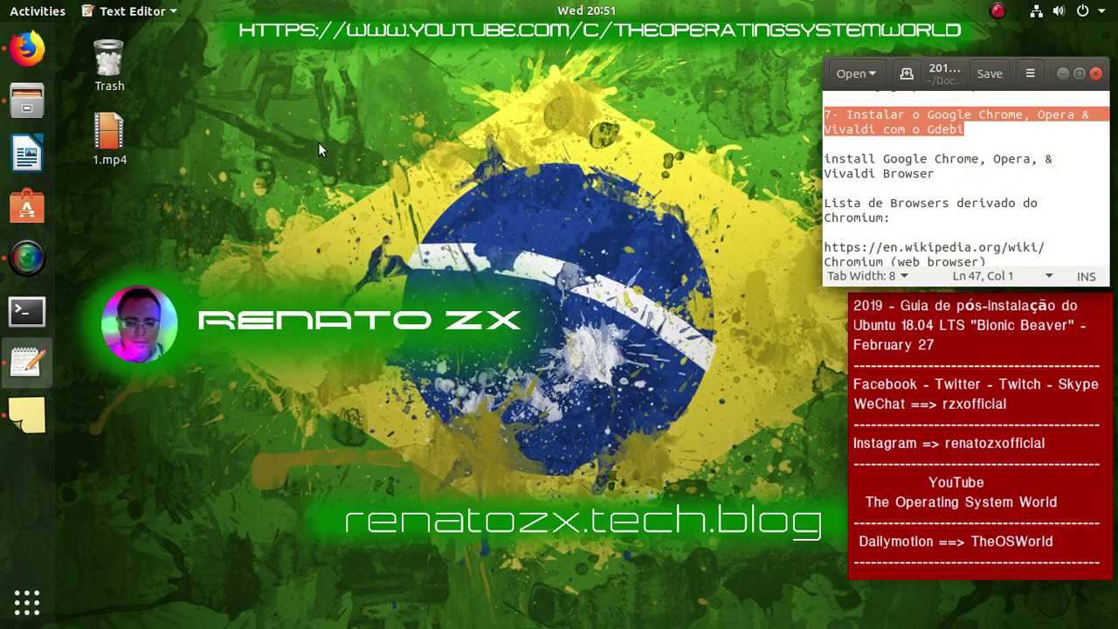
Return to Firefox, close the Chrome download page and search Google for "opera"
left_click(26, 48)
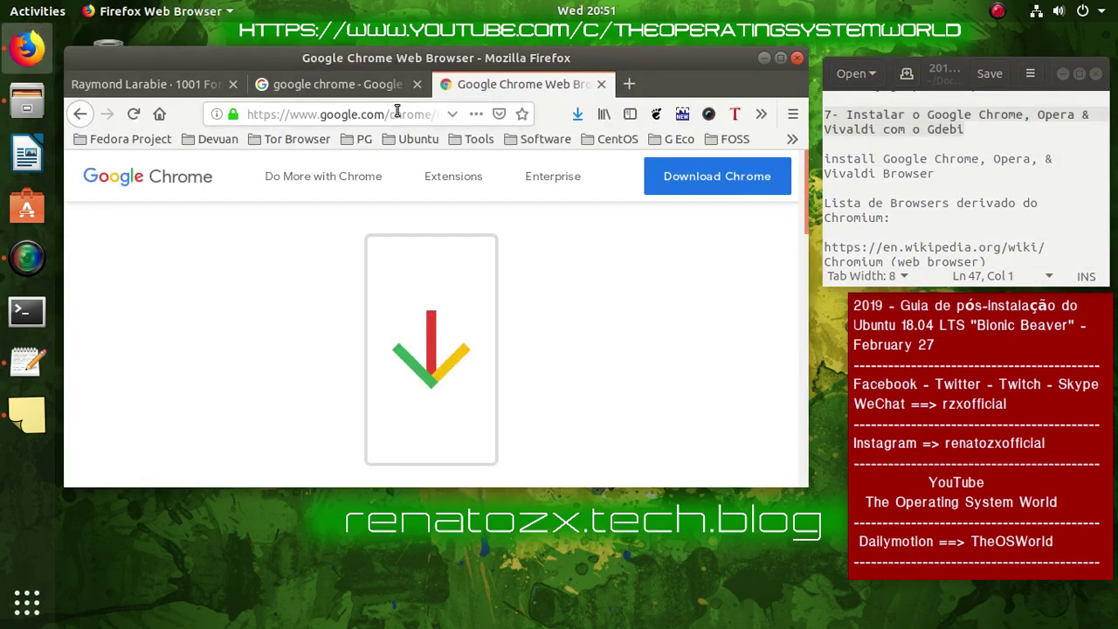
left_click(601, 85)
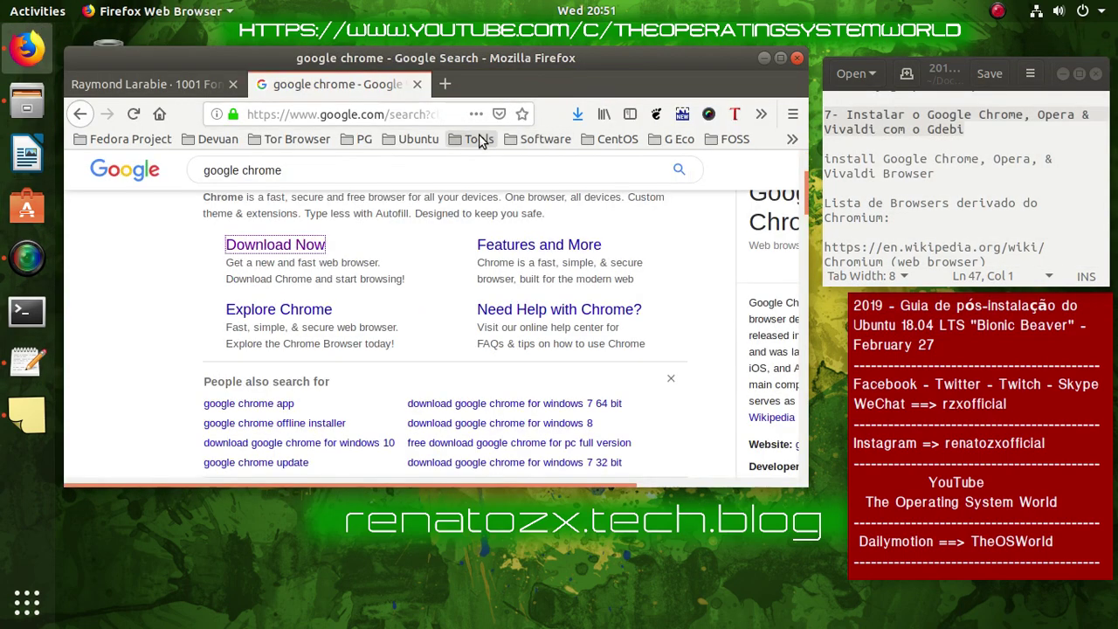
scroll(340, 224, "up", 3)
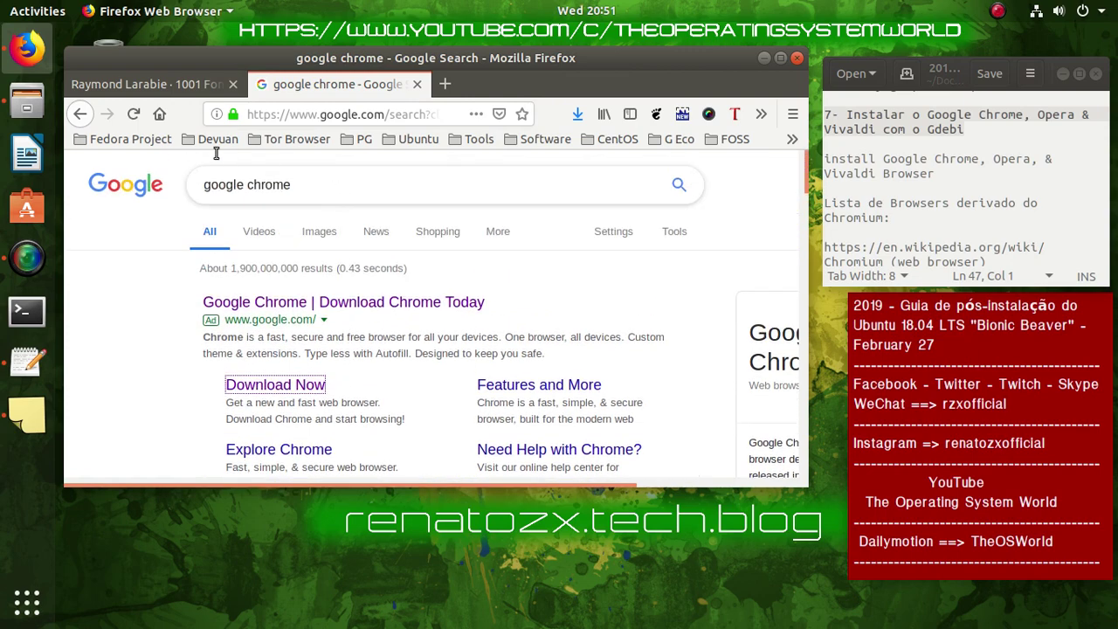
key("Tab")
type("opera")
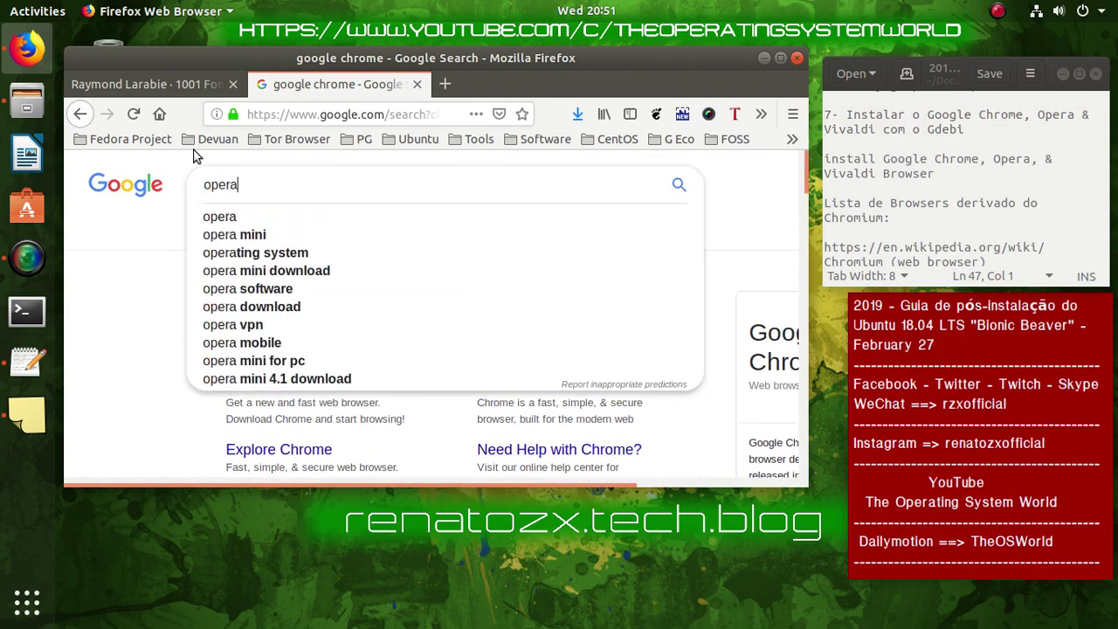
key("Return")
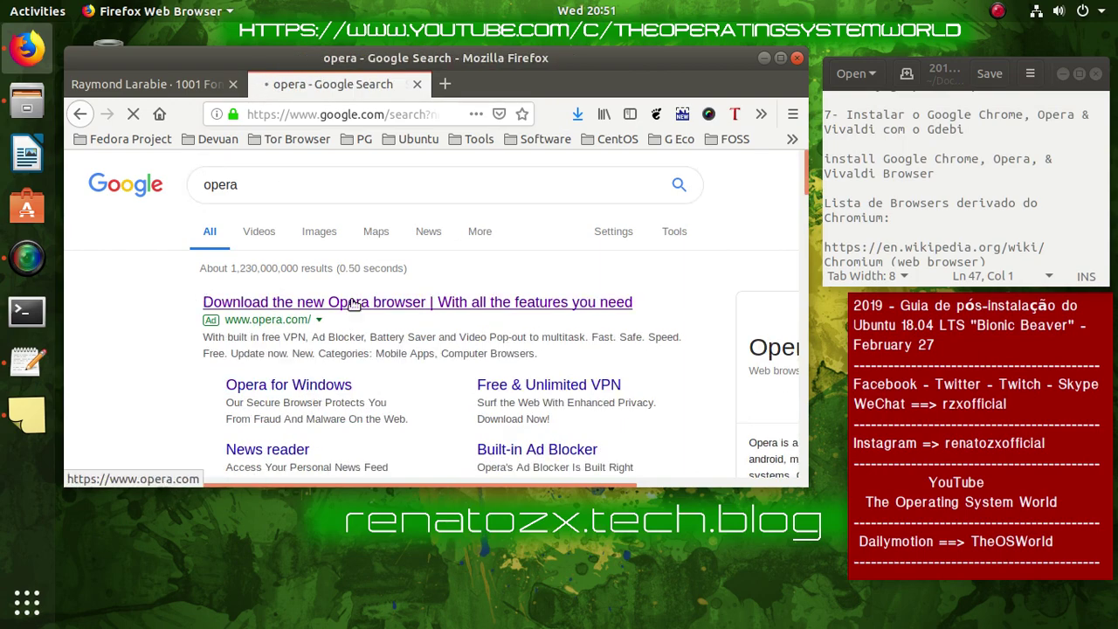
Open the Download Opera page from the search results and download opera-stable_58.0.3135.79_amd64.deb, set to open with gdebi-gtk
scroll(365, 306, "down", 3)
scroll(365, 302, "down", 3)
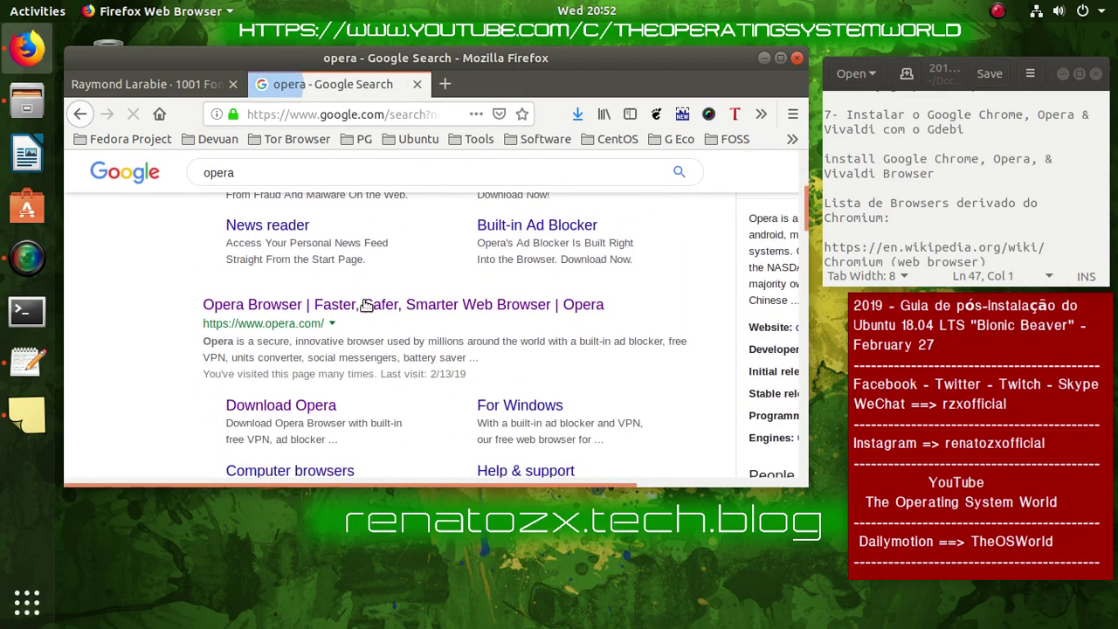
scroll(364, 295, "up", 4)
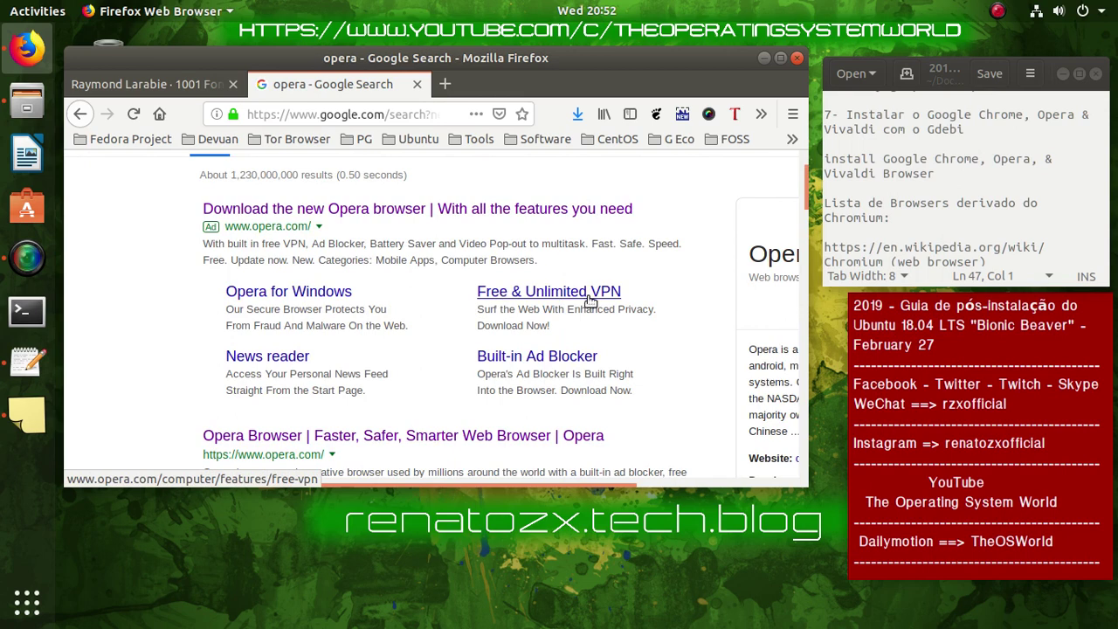
scroll(392, 347, "down", 2)
left_click(390, 345)
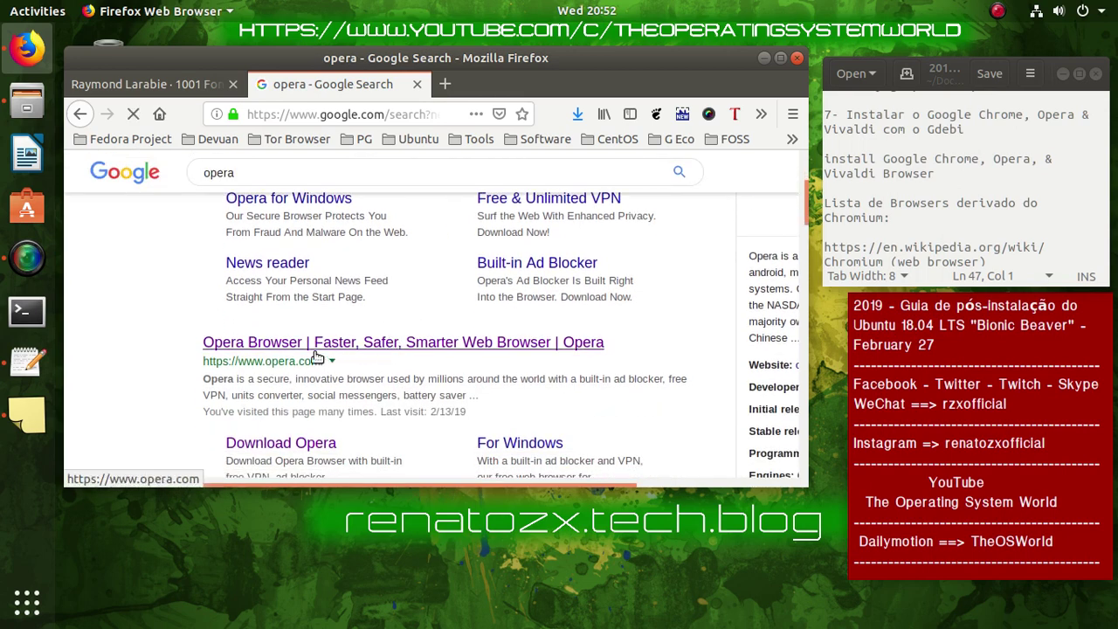
middle_click(271, 449)
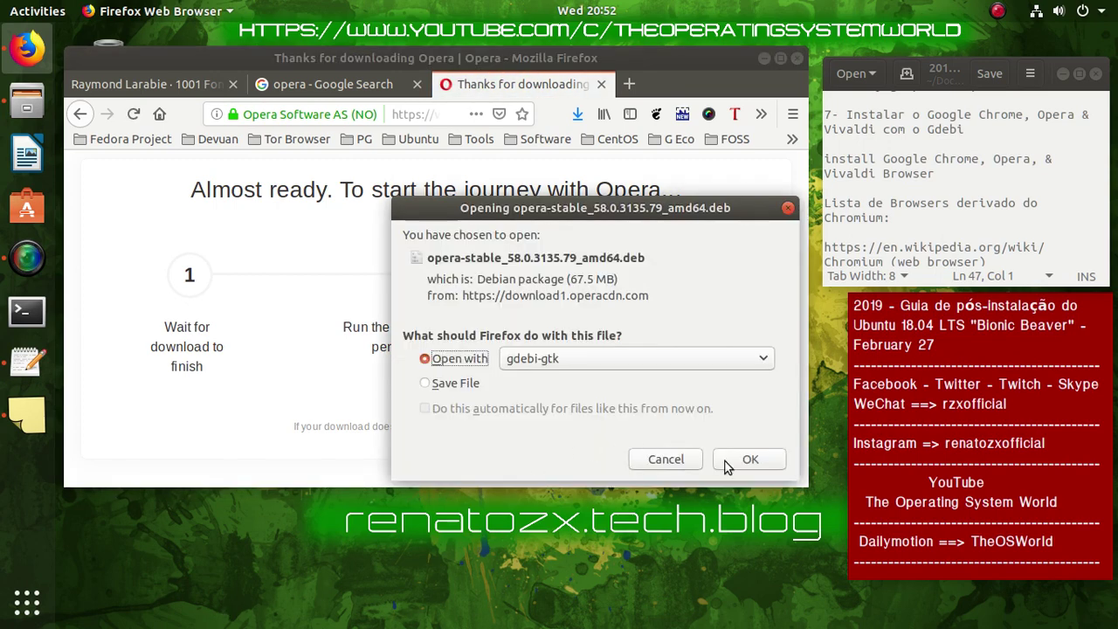
left_click(667, 460)
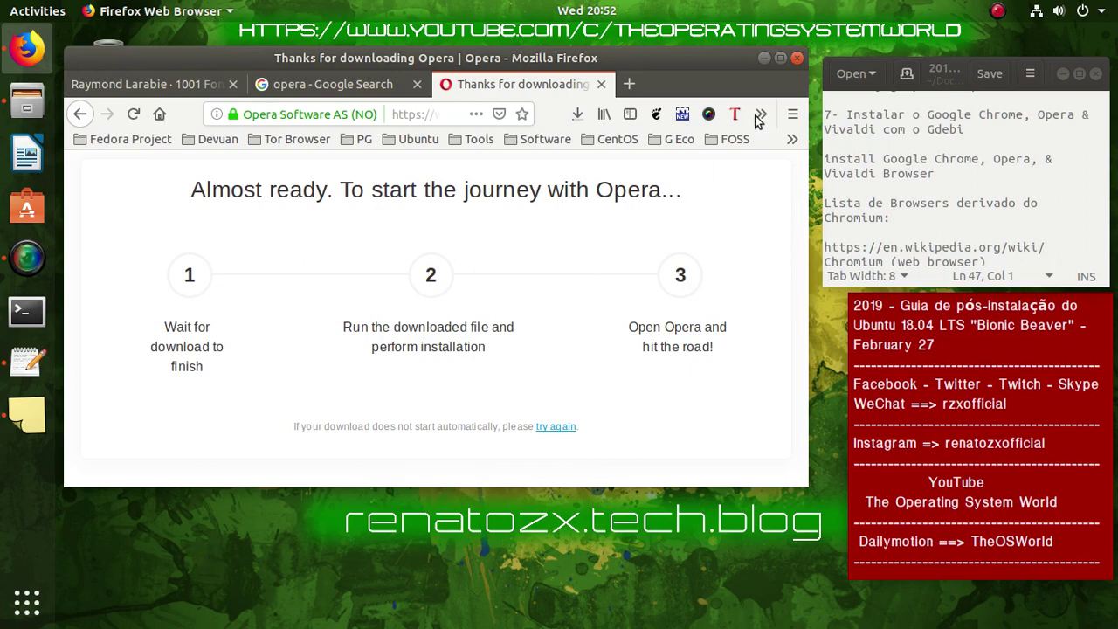
Check the Opera package's progress in the Firefox downloads list while it downloads
left_click(764, 58)
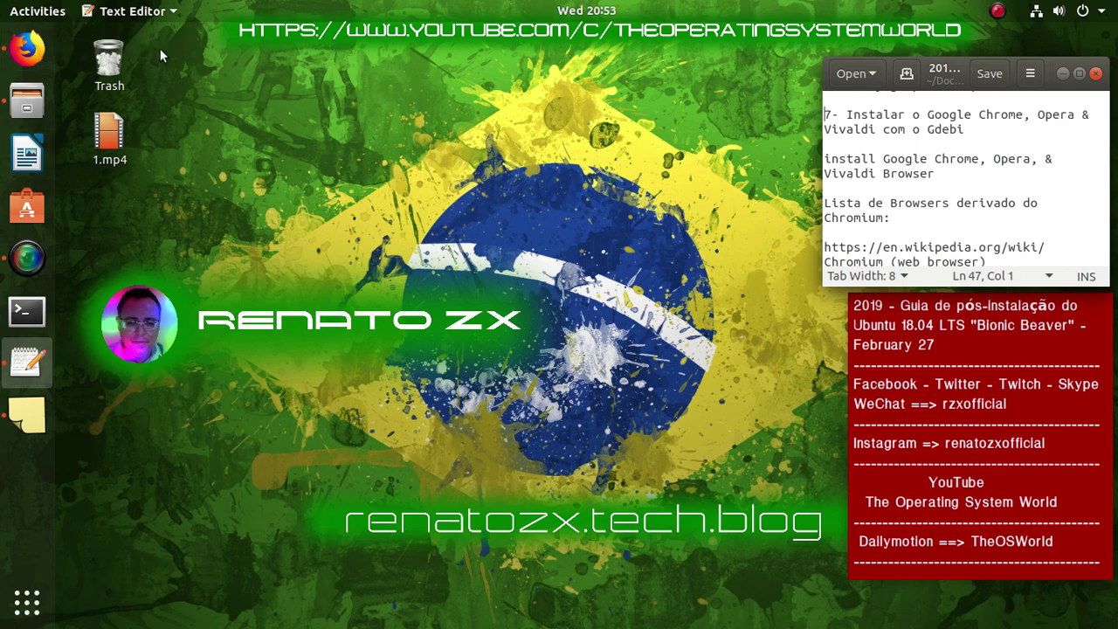
left_click(35, 48)
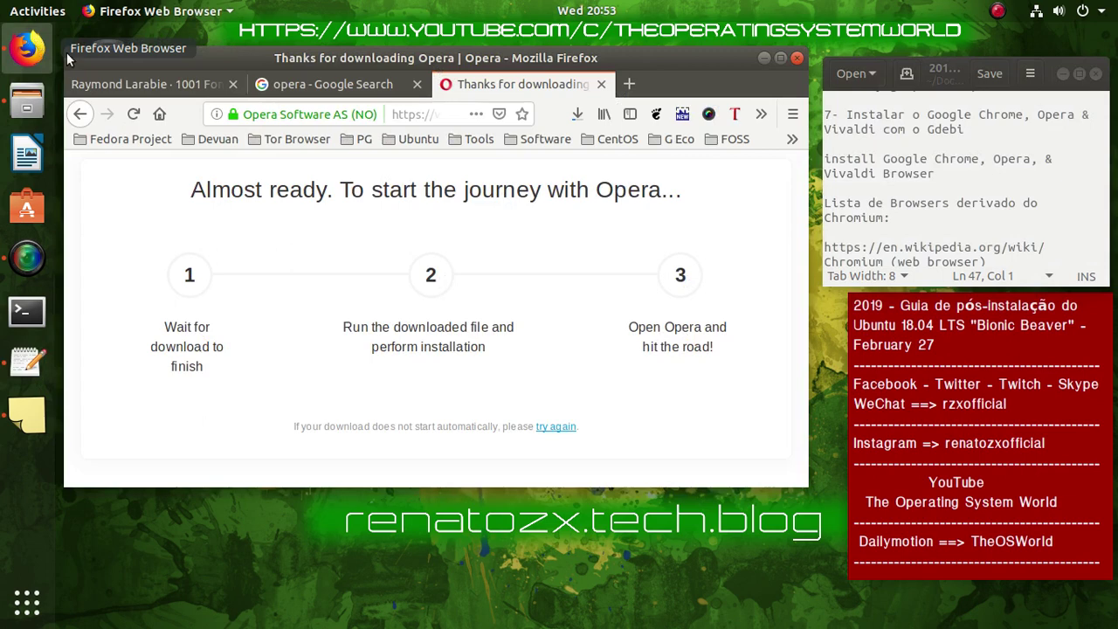
left_click(578, 113)
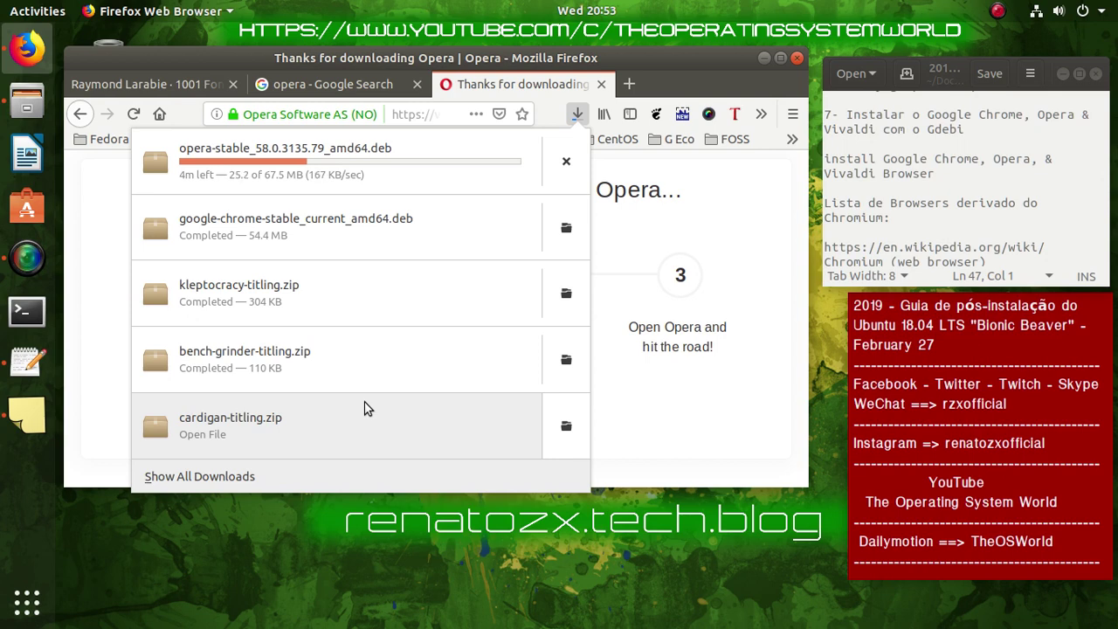
left_click(1004, 12)
left_click(1003, 12)
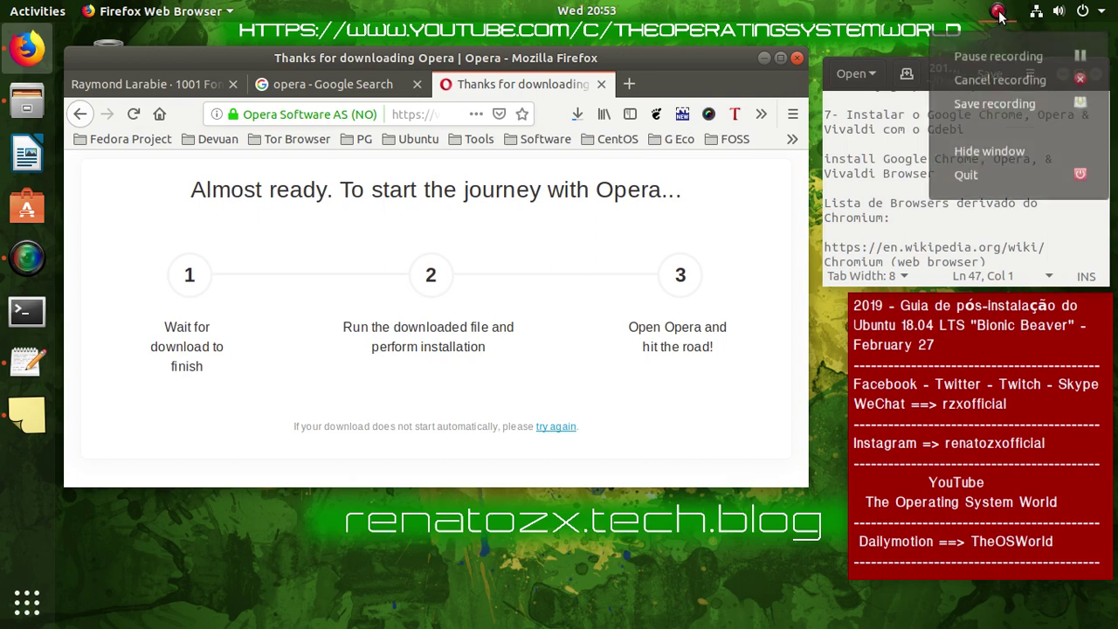
left_click(1021, 53)
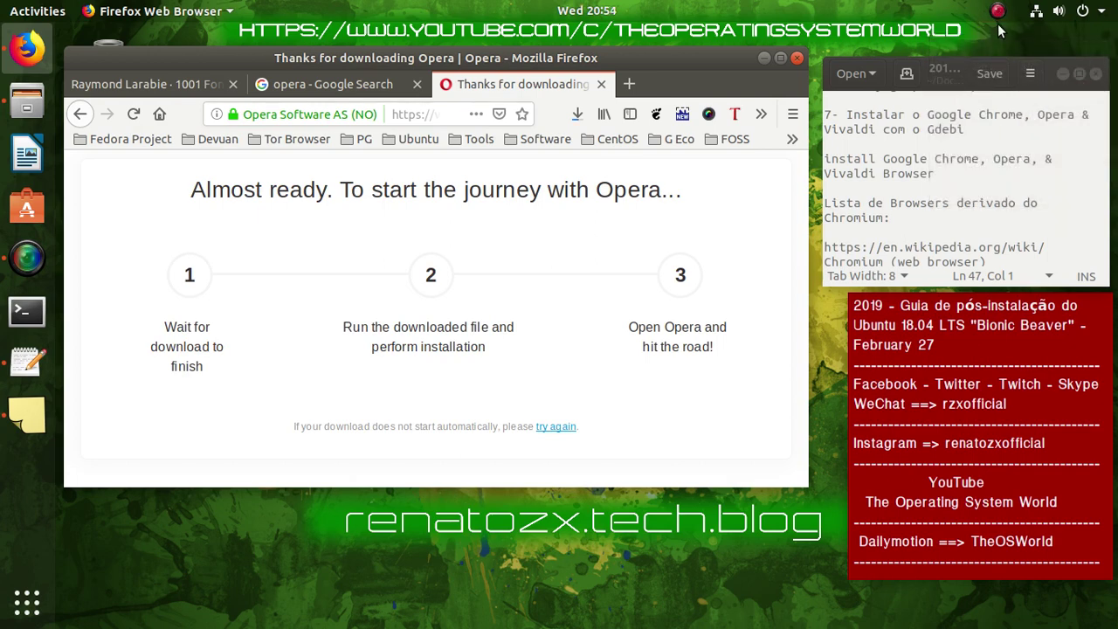
left_click(577, 116)
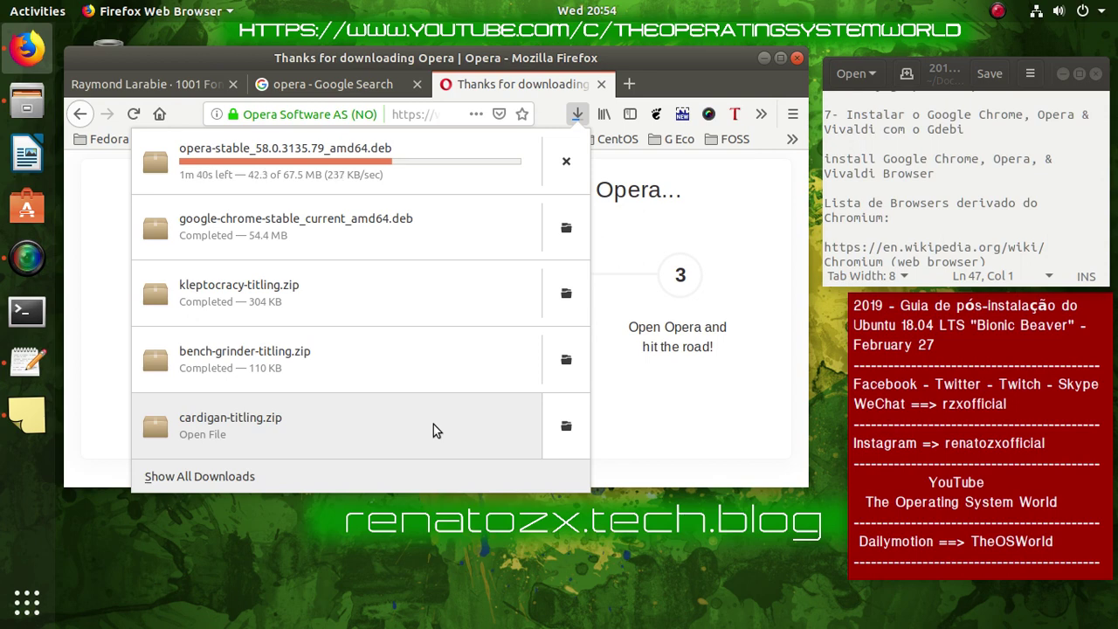
left_click(674, 74)
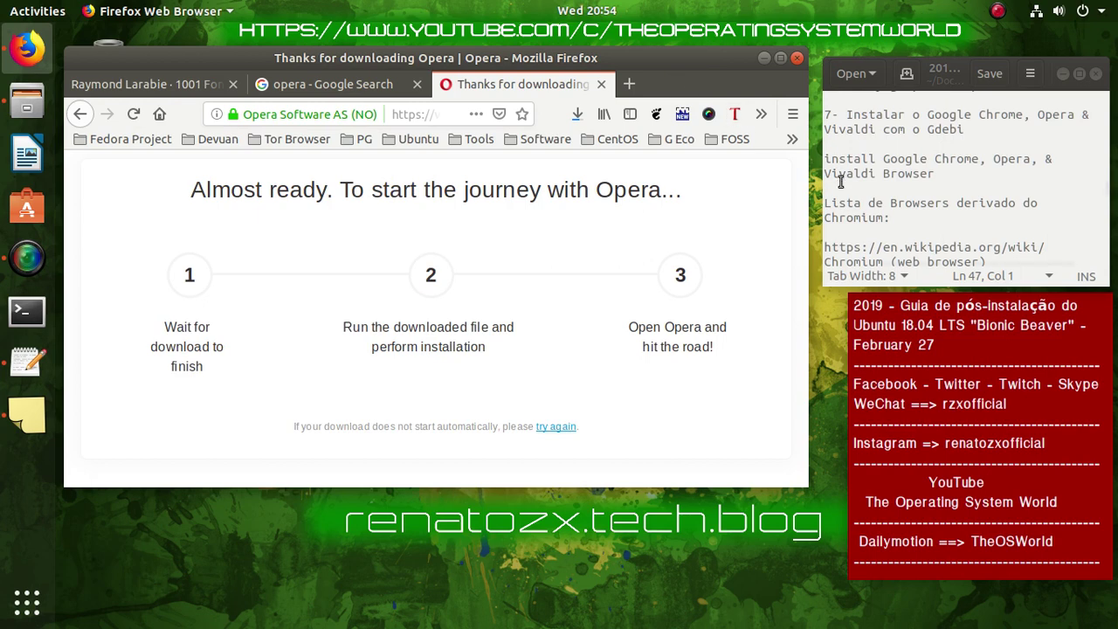
In the notes, highlight the "install Google Chrome, Opera, & Vivaldi Browser" line, followed by "Lista de Browsers derivado do Chromium:"
triple_click(950, 176)
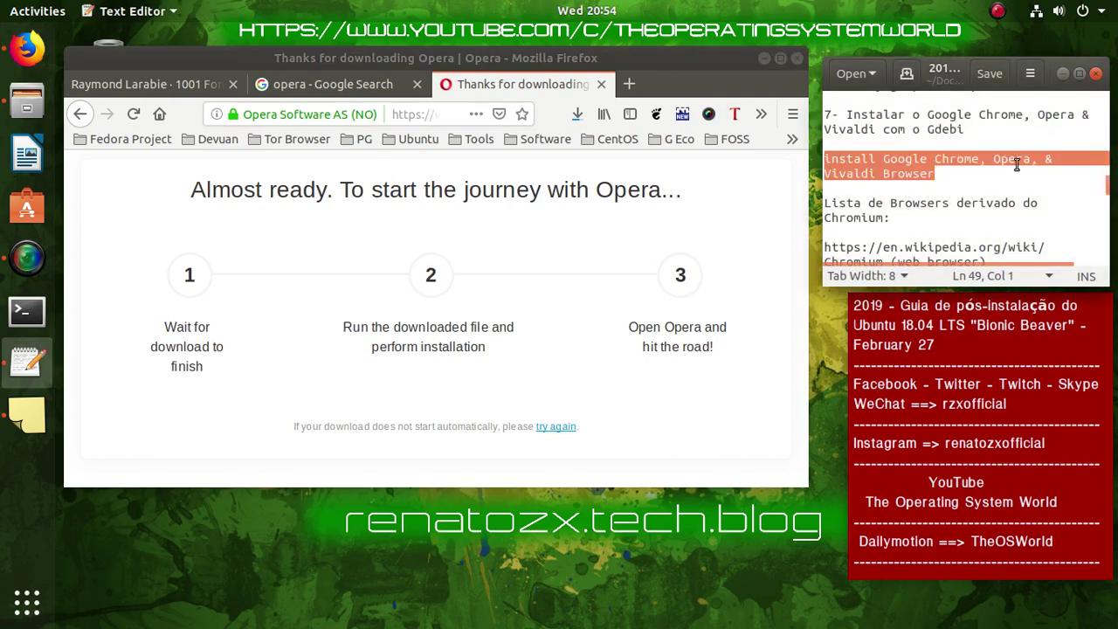
scroll(1017, 164, "down", 2)
left_click_drag(906, 161, 821, 151)
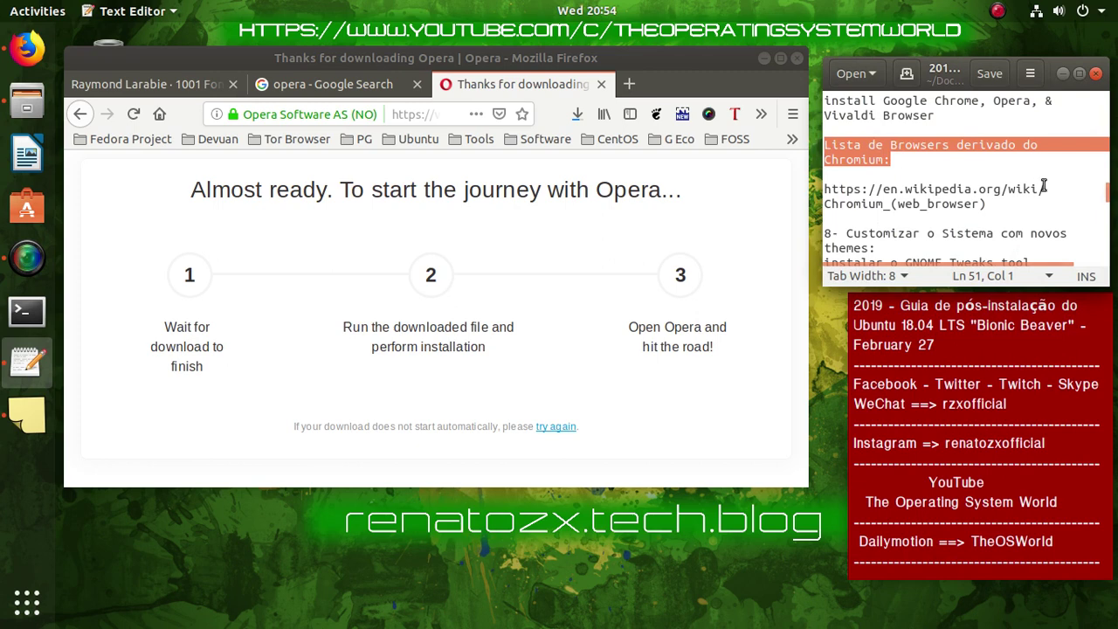
Copy the Chromium Wikipedia address from the notes, load it in Firefox in place of the Opera page, and check the Opera download
left_click_drag(990, 203, 818, 190)
right_click(877, 192)
left_click(917, 253)
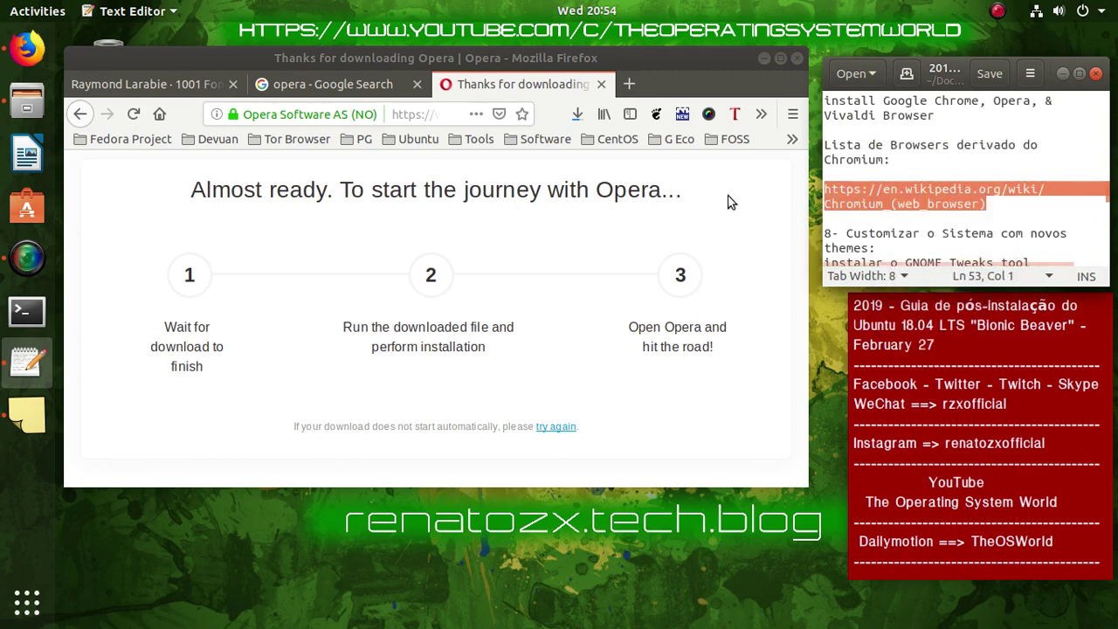
left_click(430, 113)
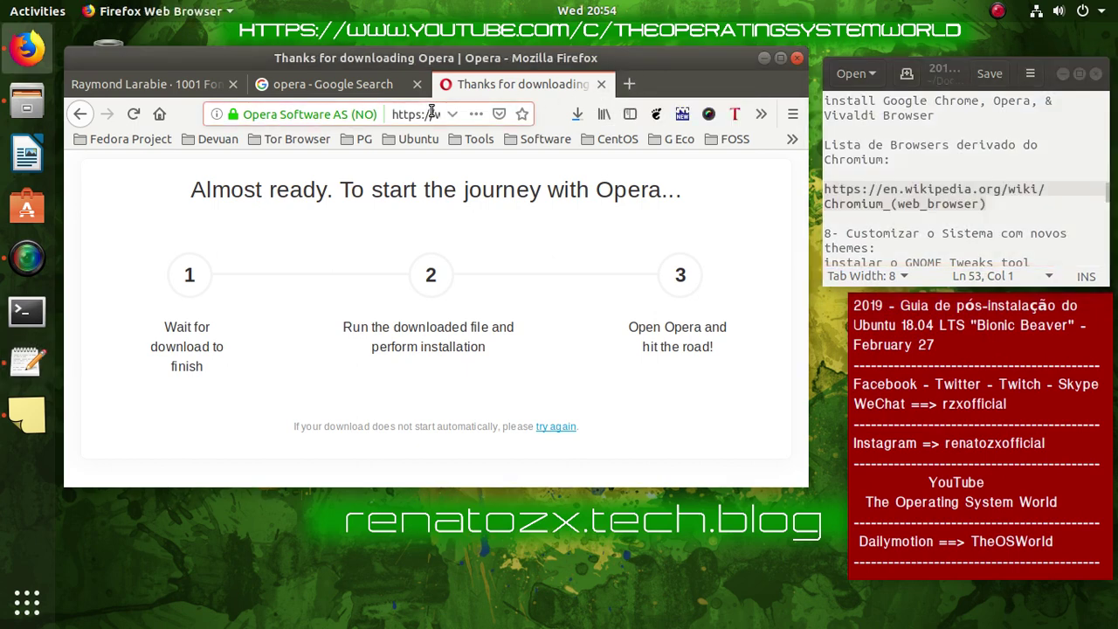
left_click(431, 114)
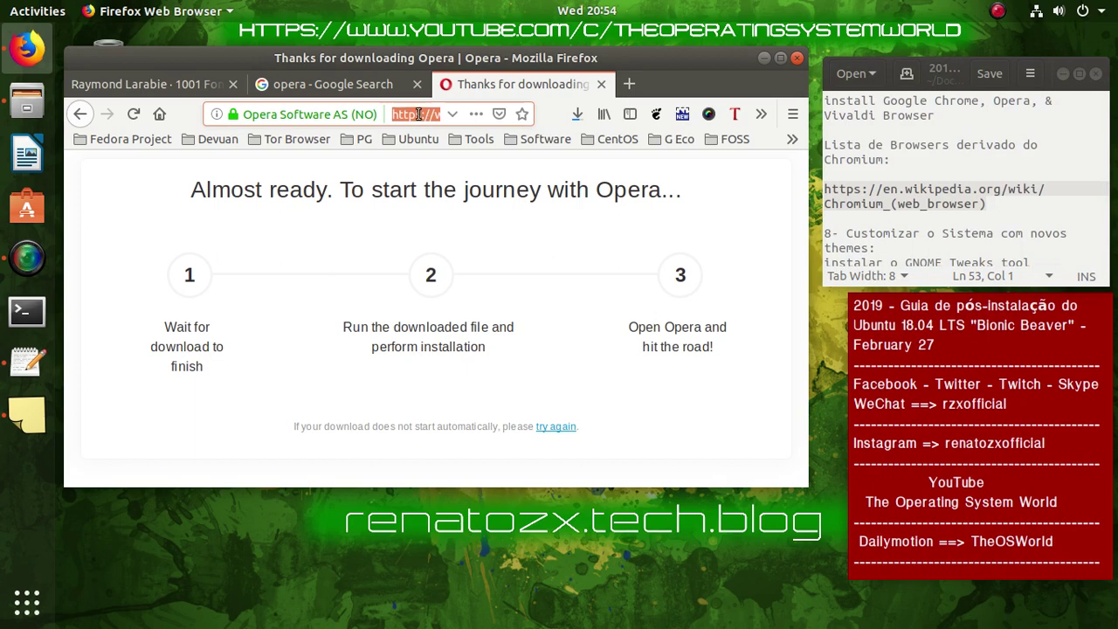
right_click(418, 117)
left_click(471, 201)
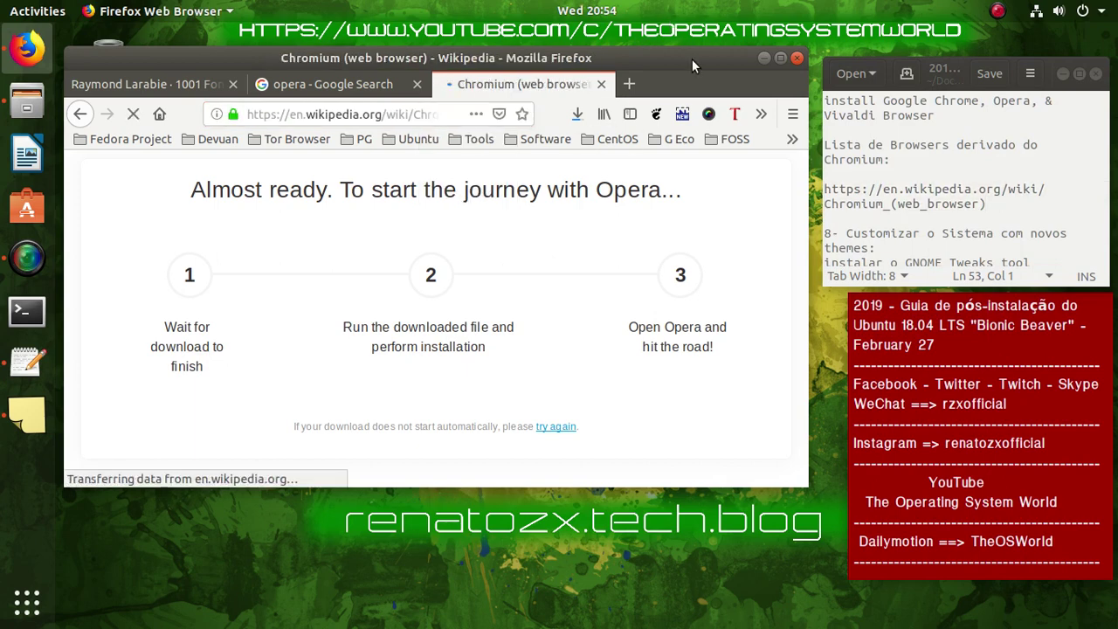
left_click(578, 114)
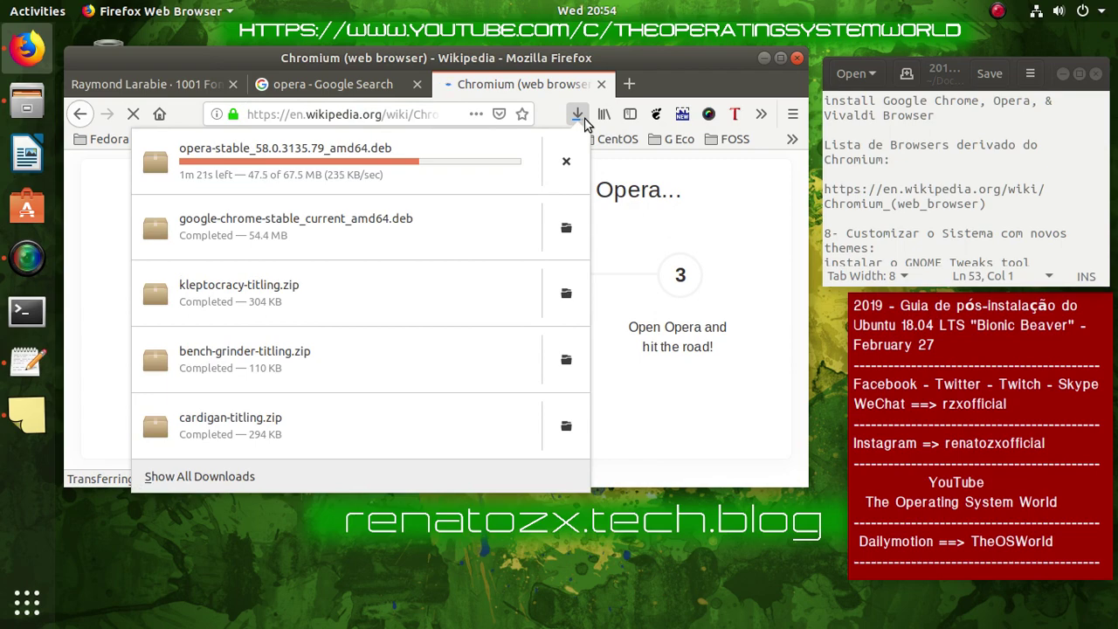
left_click(579, 115)
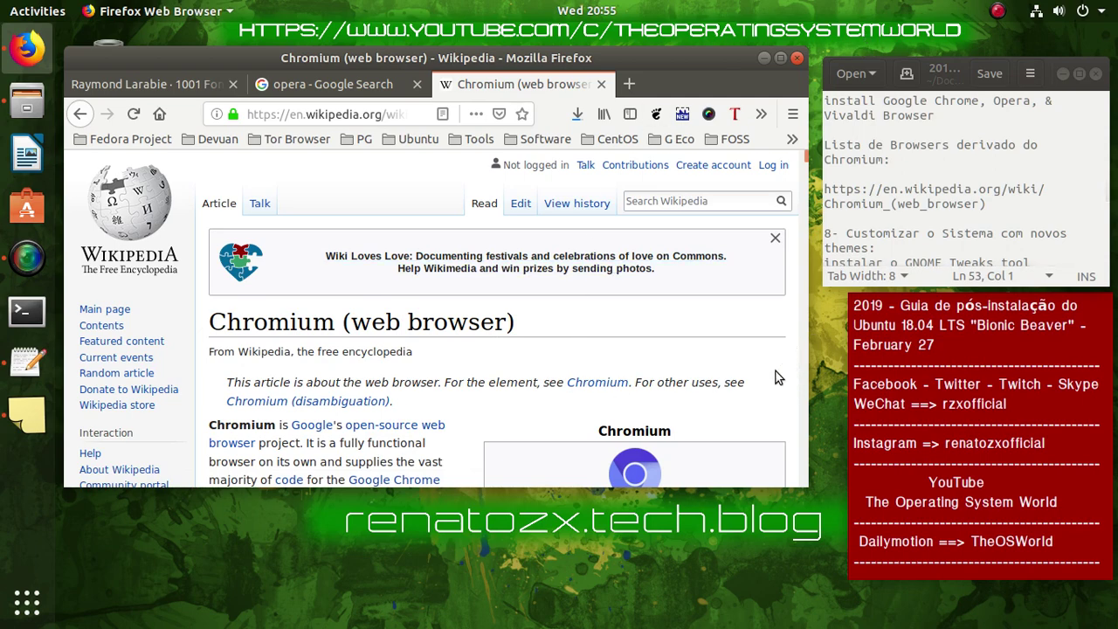
Look through the Chromium article as far as the "Other browsers based on Chromium" section and highlight that heading
scroll(775, 374, "down", 4)
scroll(776, 371, "down", 1)
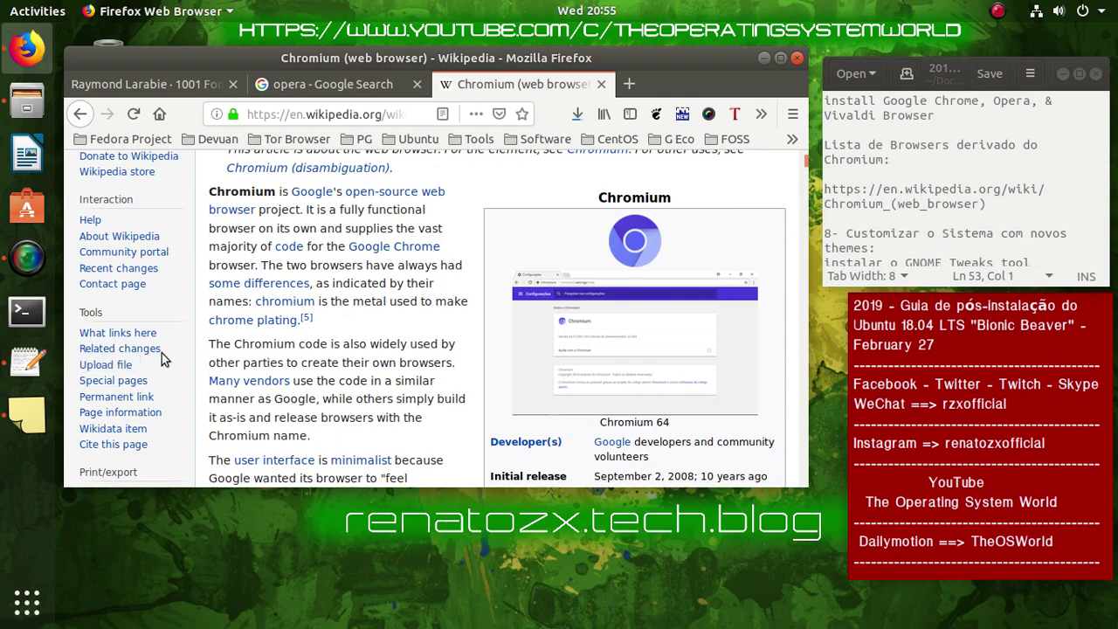
scroll(161, 356, "down", 6)
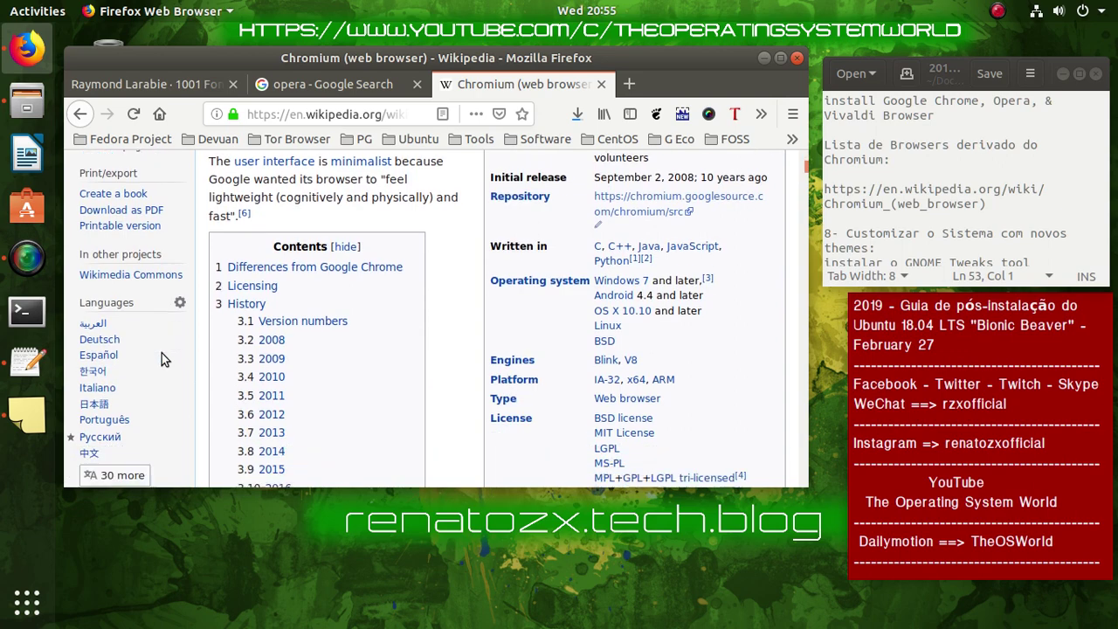
scroll(307, 329, "down", 4)
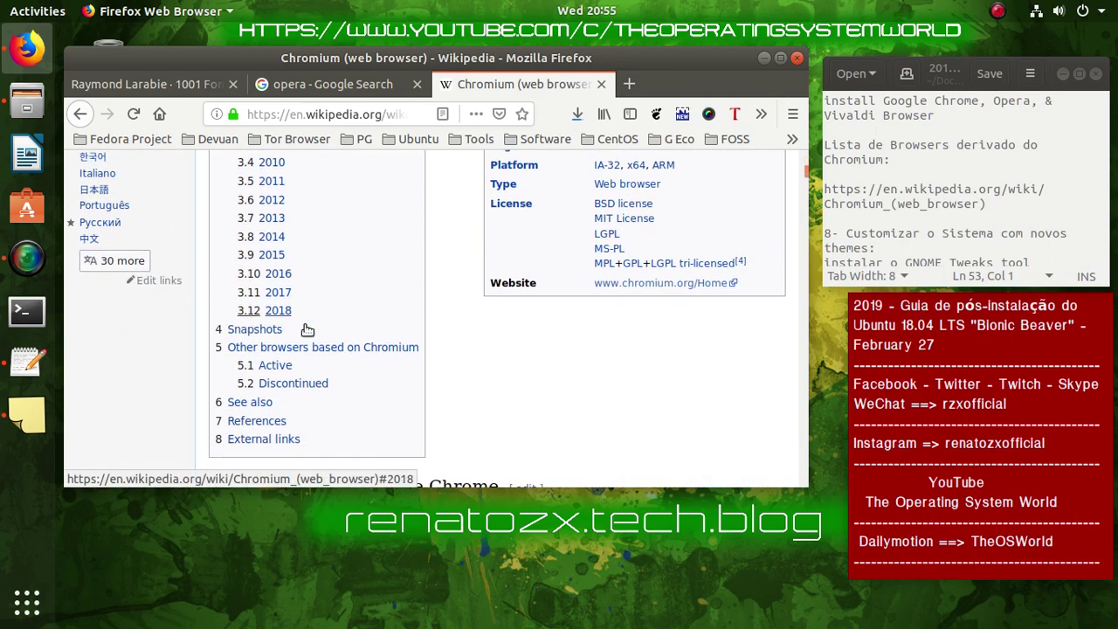
scroll(512, 382, "down", 3)
scroll(510, 377, "down", 3)
scroll(686, 345, "down", 1)
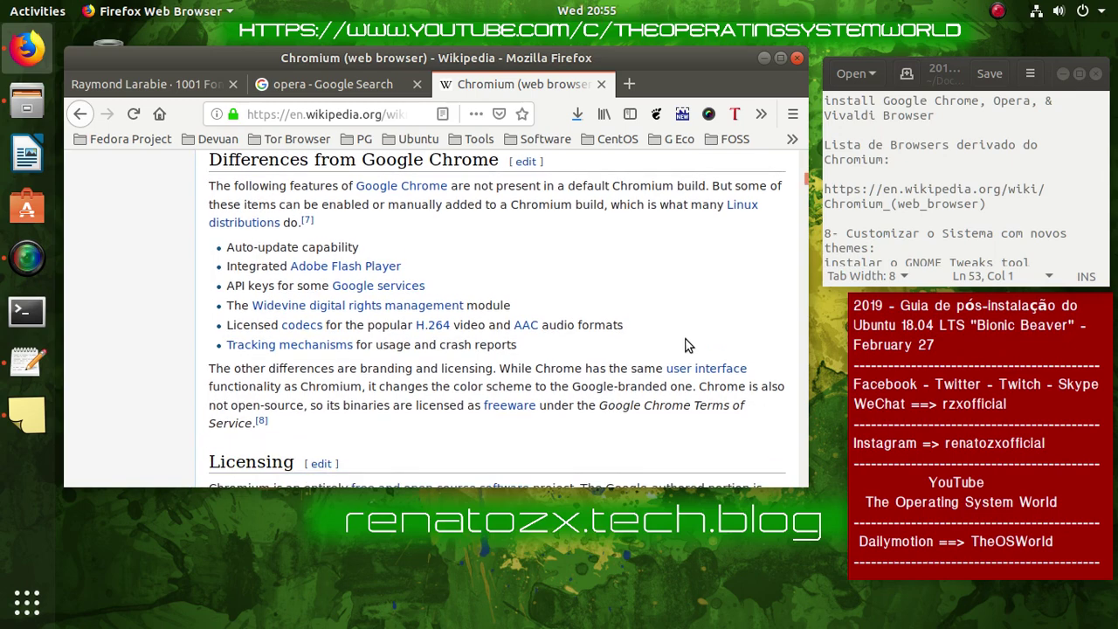
scroll(686, 345, "down", 5)
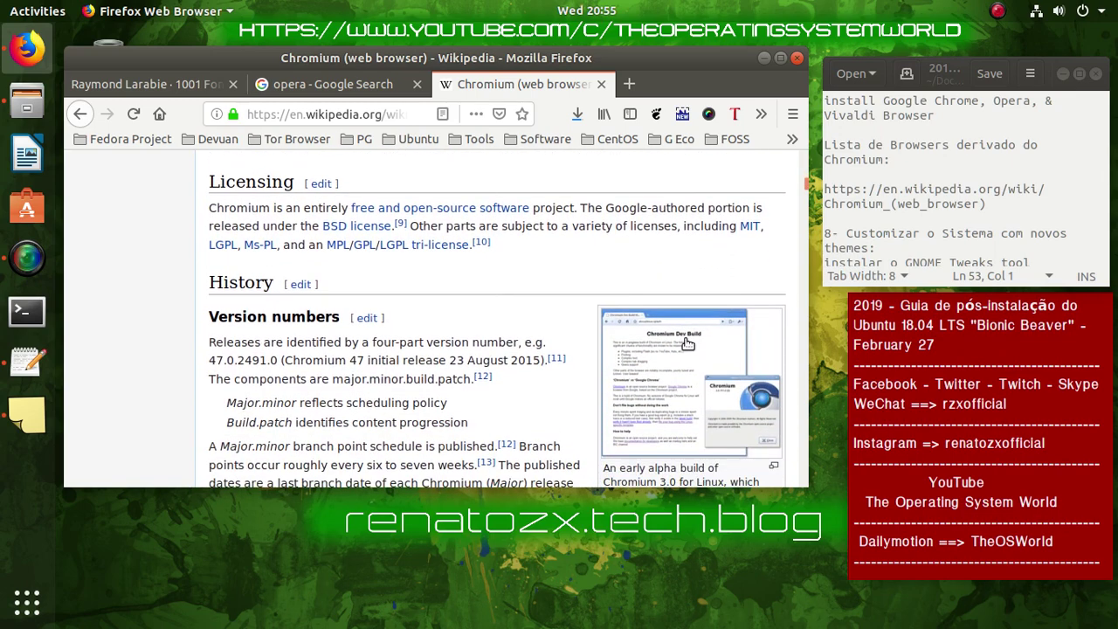
scroll(686, 345, "down", 4)
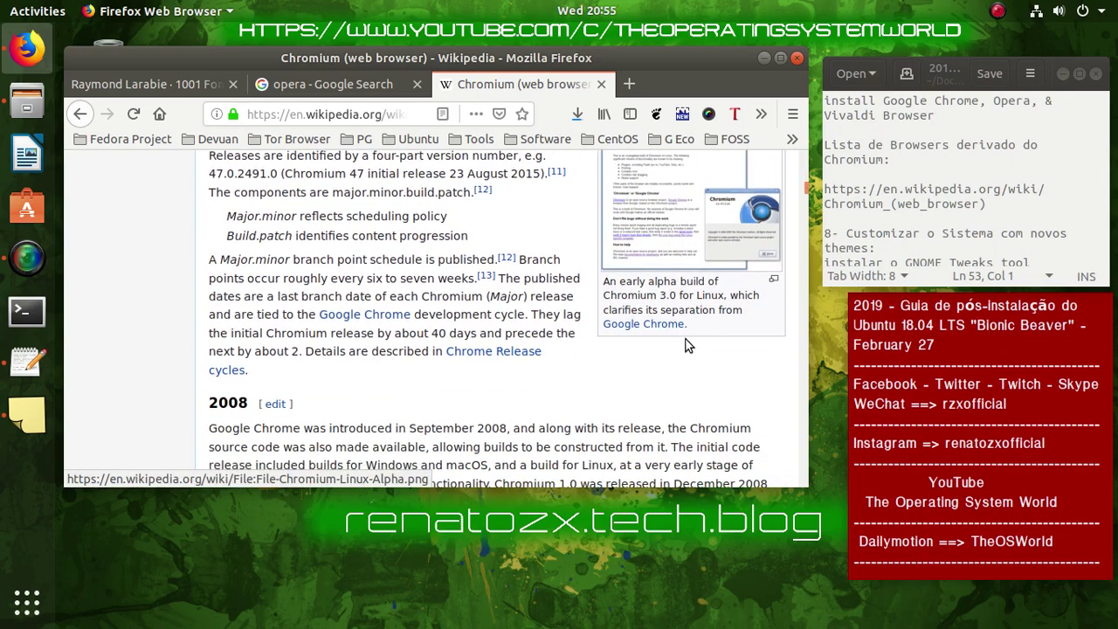
scroll(686, 345, "down", 5)
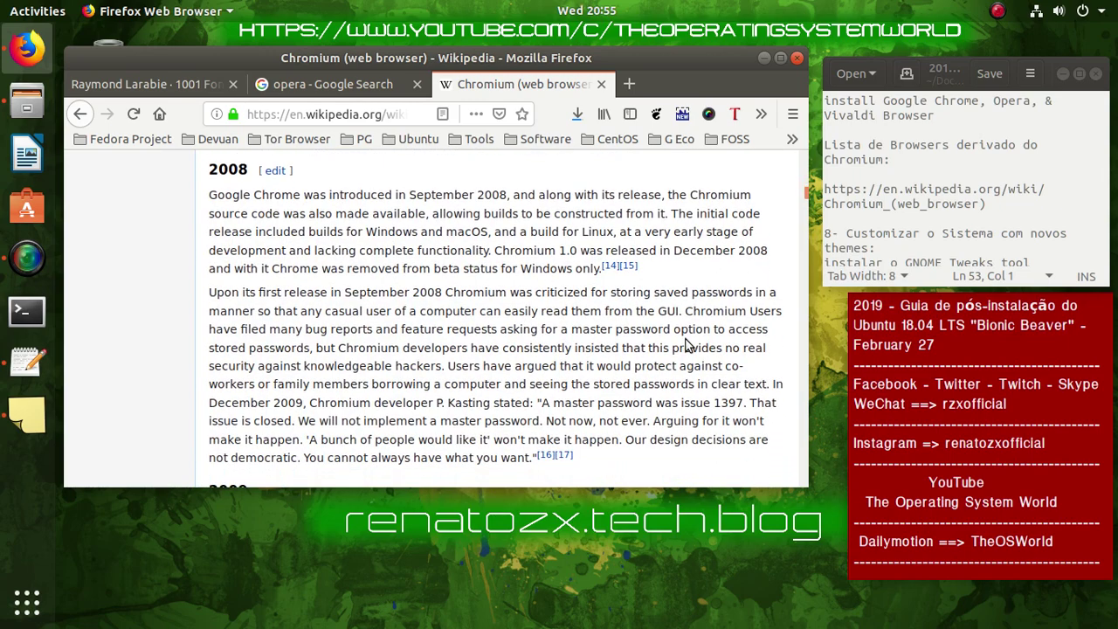
scroll(686, 344, "down", 6)
scroll(685, 341, "down", 10)
scroll(685, 345, "down", 10)
scroll(687, 341, "down", 10)
scroll(688, 340, "down", 10)
scroll(687, 340, "down", 10)
scroll(687, 340, "down", 10)
scroll(687, 341, "down", 10)
scroll(687, 340, "down", 10)
scroll(687, 344, "down", 10)
scroll(687, 343, "down", 10)
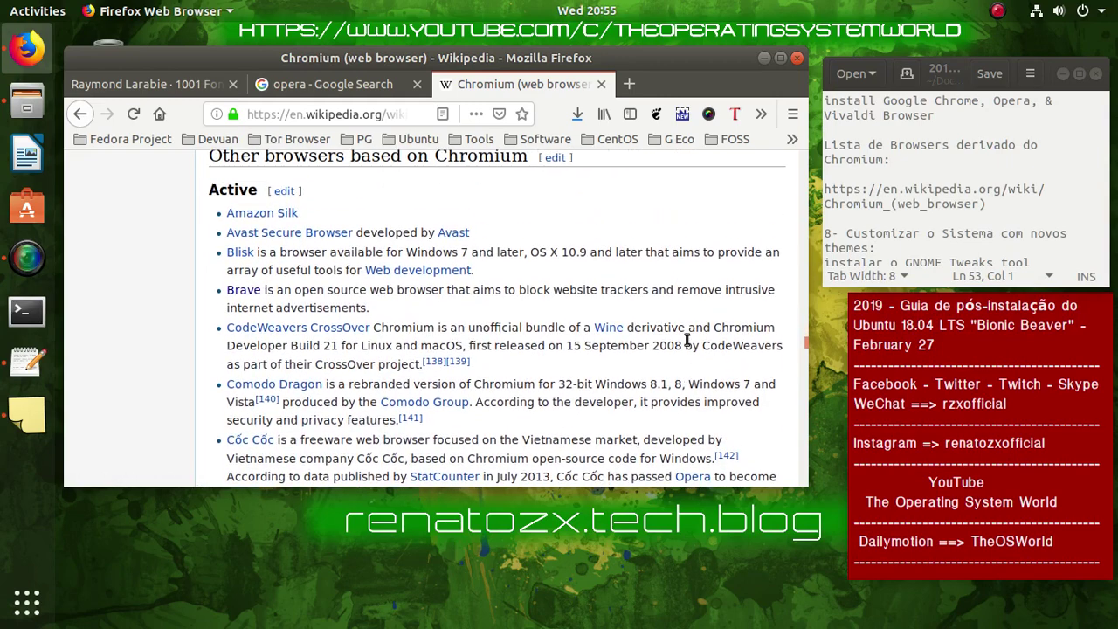
scroll(687, 341, "up", 1)
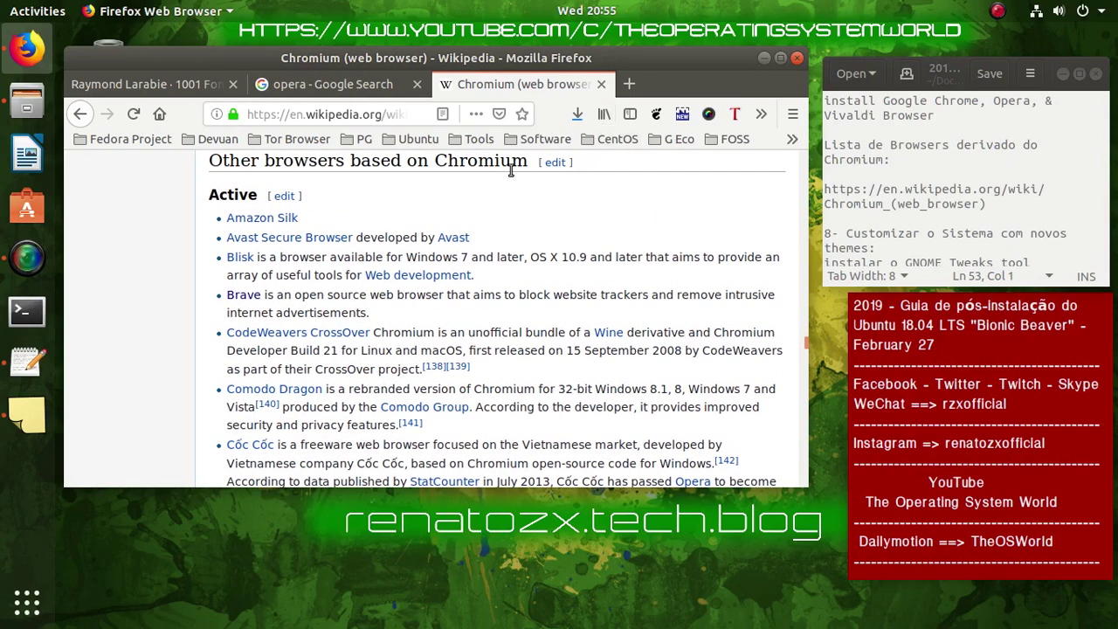
left_click_drag(535, 164, 207, 166)
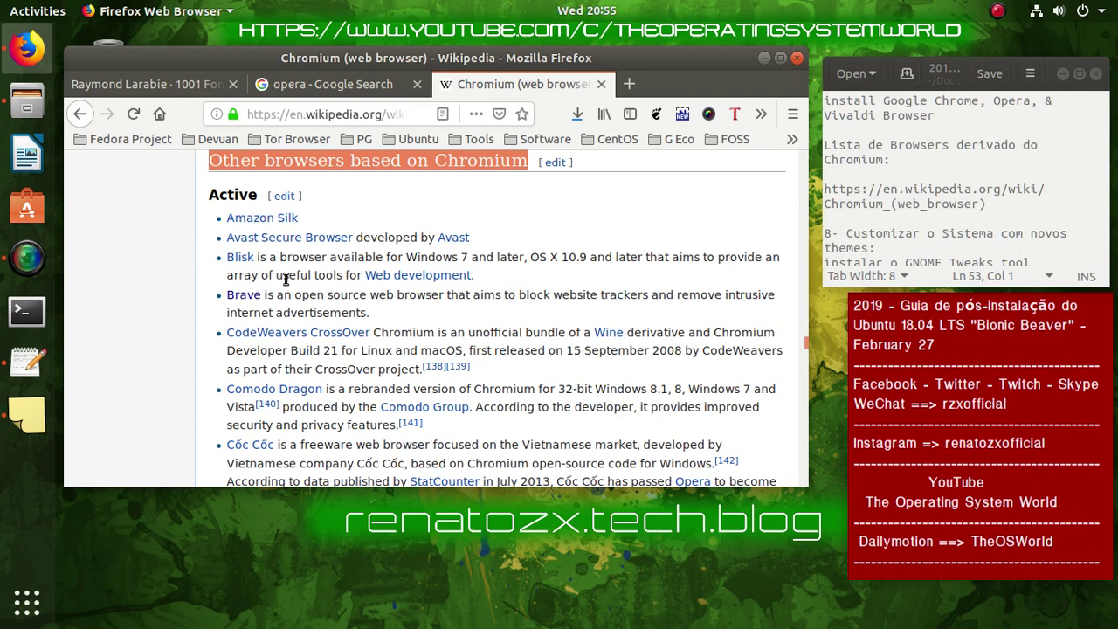
Open the Brave article from the list of active browsers in a new tab, checking the Opera download before viewing it
right_click(244, 297)
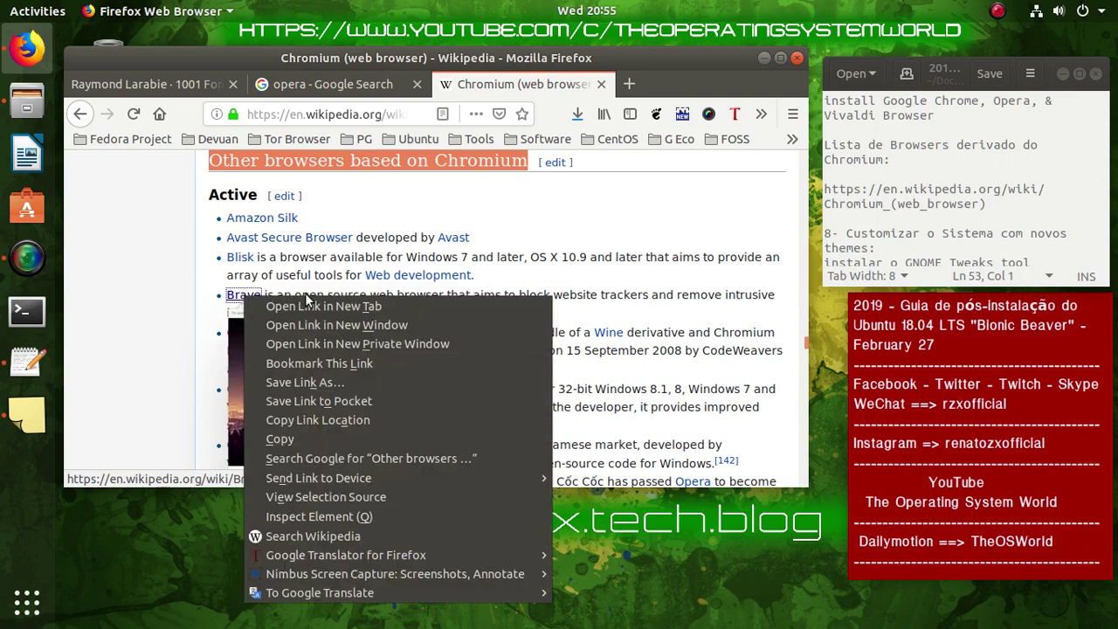
left_click(329, 306)
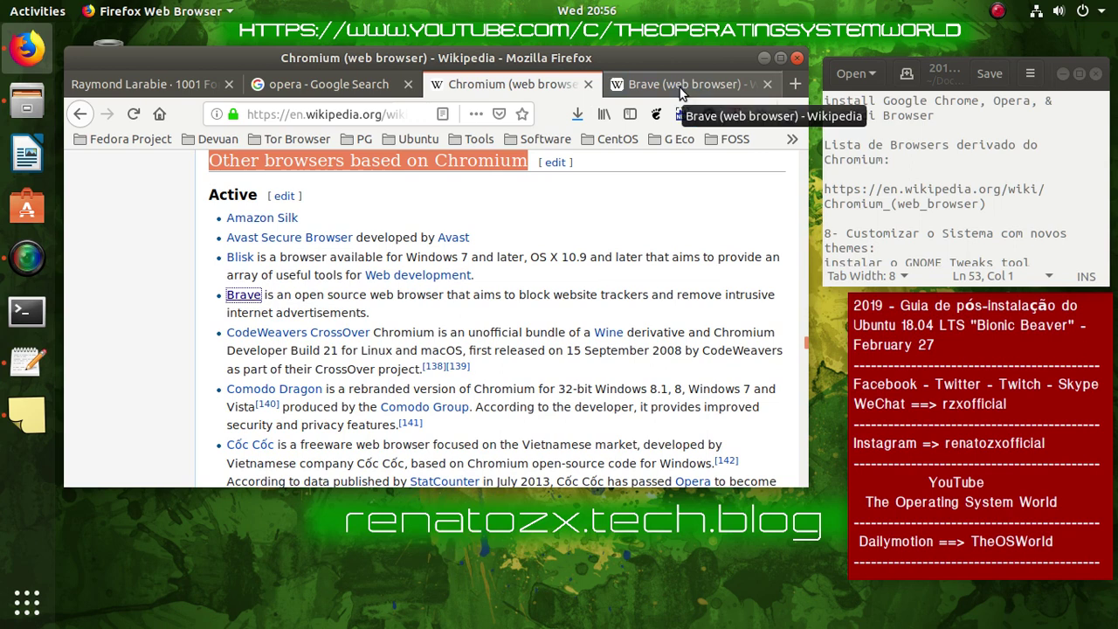
left_click(577, 116)
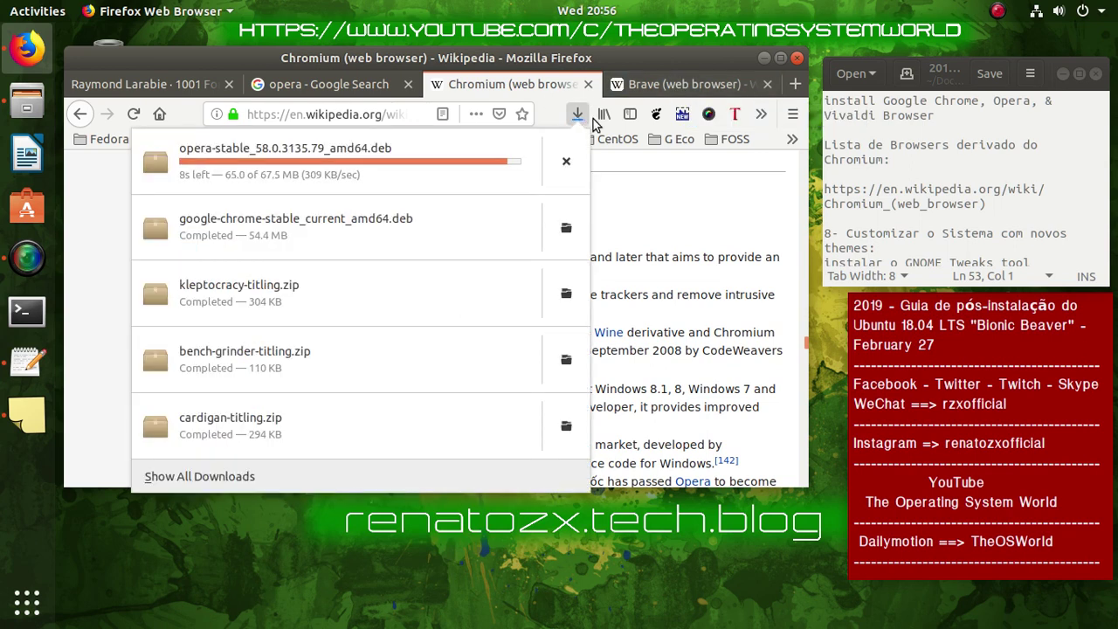
left_click(666, 88)
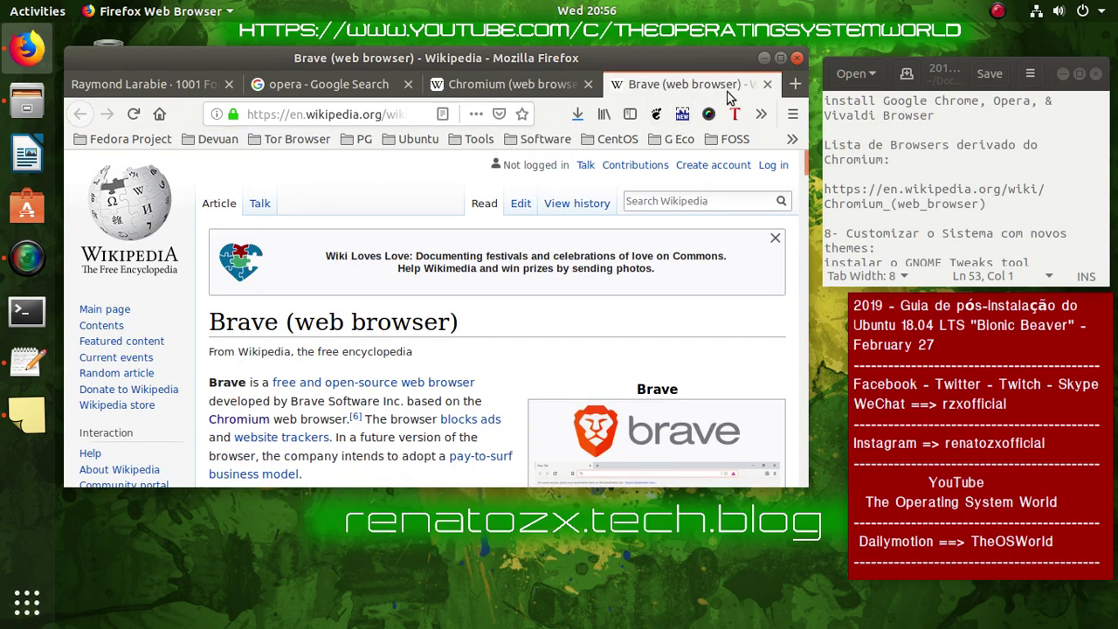
Open the brave.com website from the Brave article's infobox in a new tab and close the Brave article
scroll(691, 234, "down", 2)
scroll(691, 234, "down", 1)
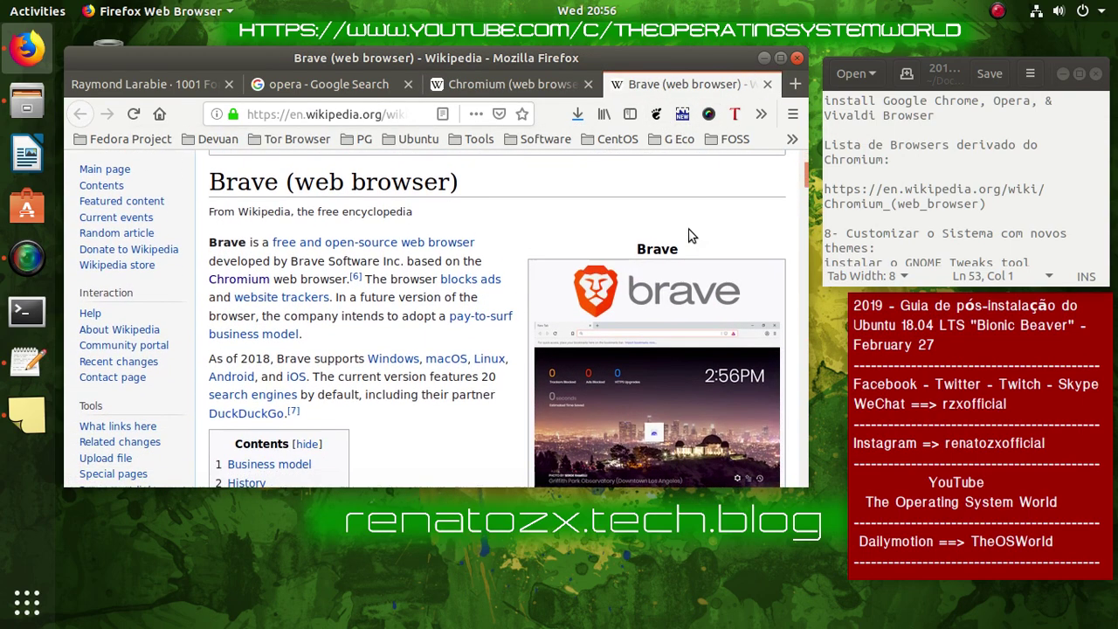
scroll(695, 236, "down", 4)
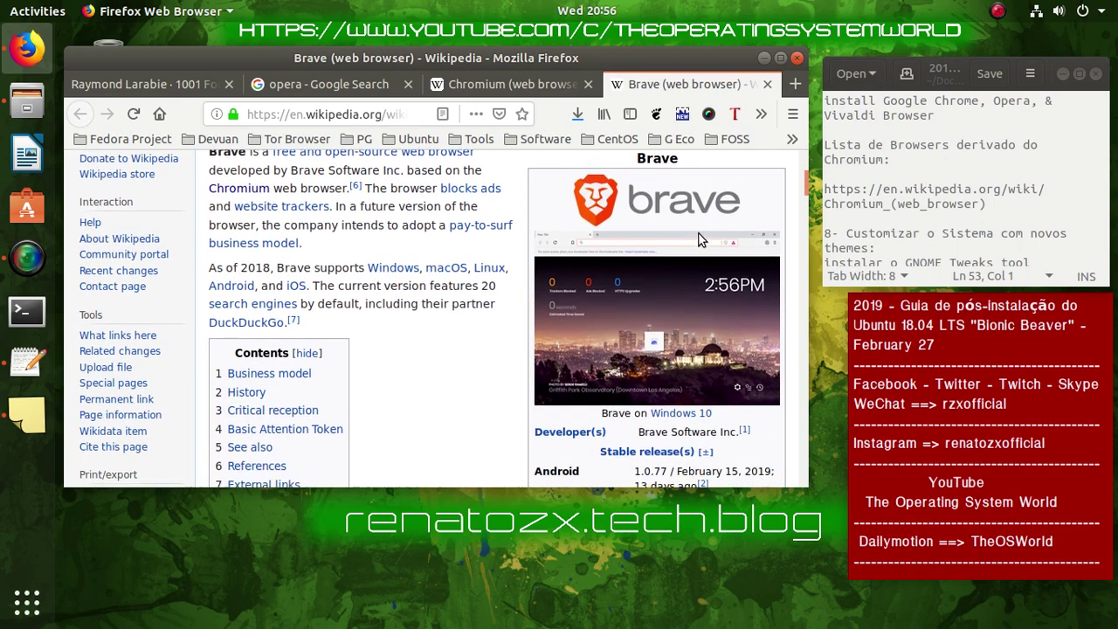
scroll(698, 232, "down", 7)
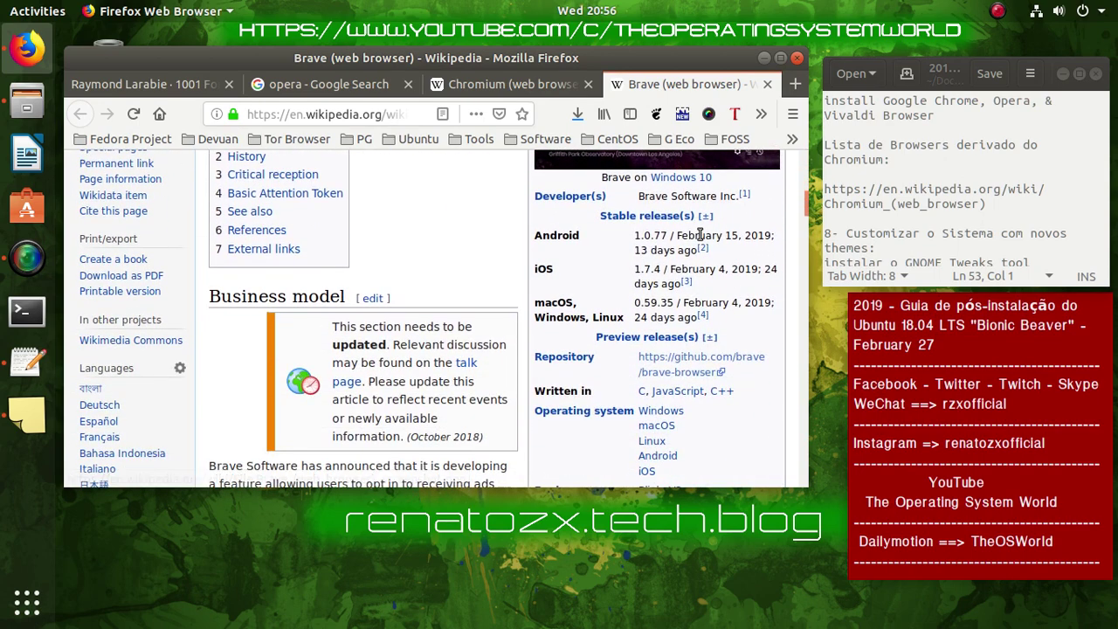
scroll(700, 234, "up", 3)
scroll(730, 321, "down", 4)
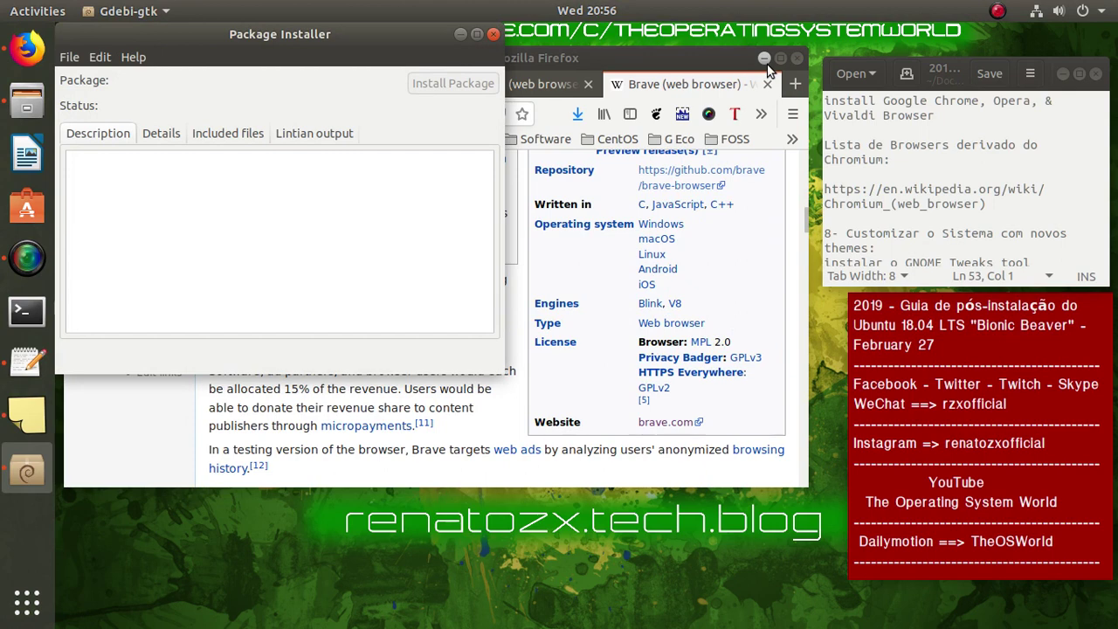
right_click(661, 424)
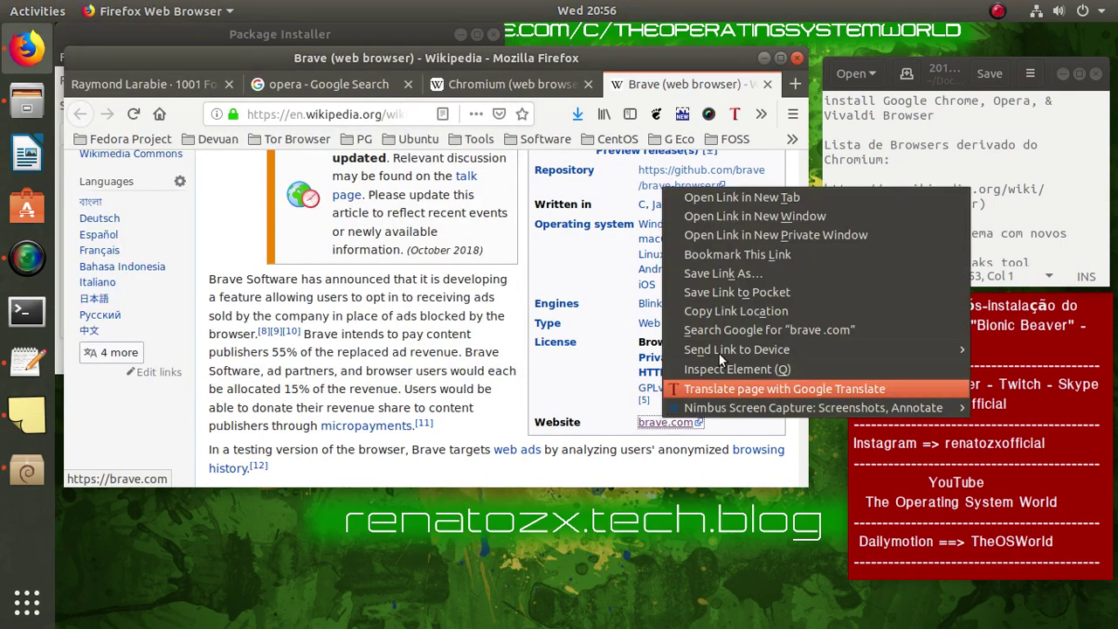
left_click(756, 195)
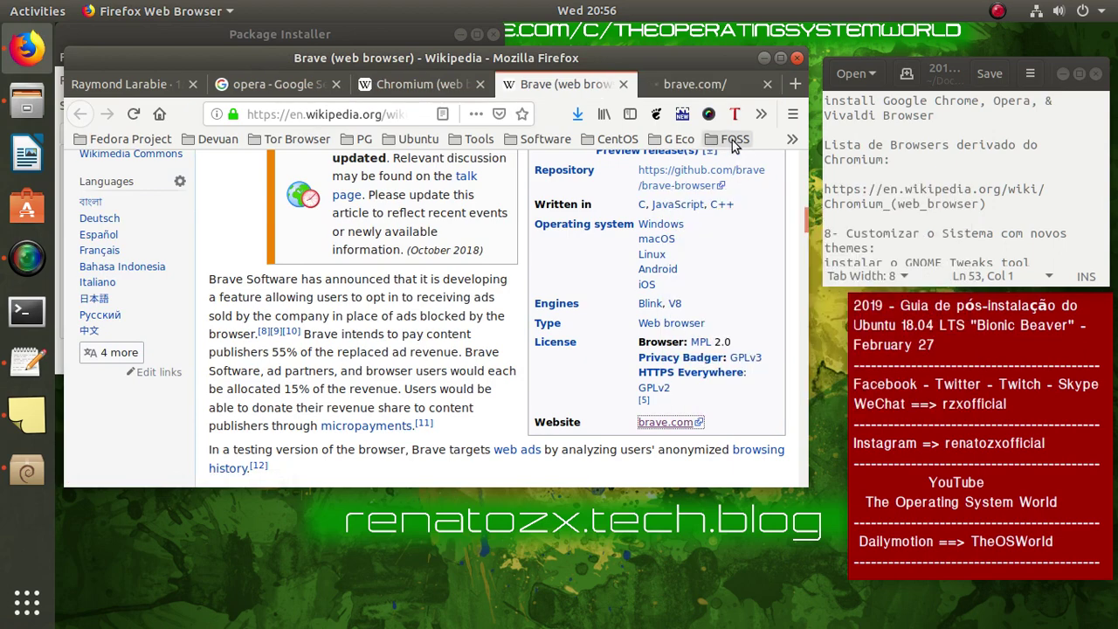
left_click(703, 86)
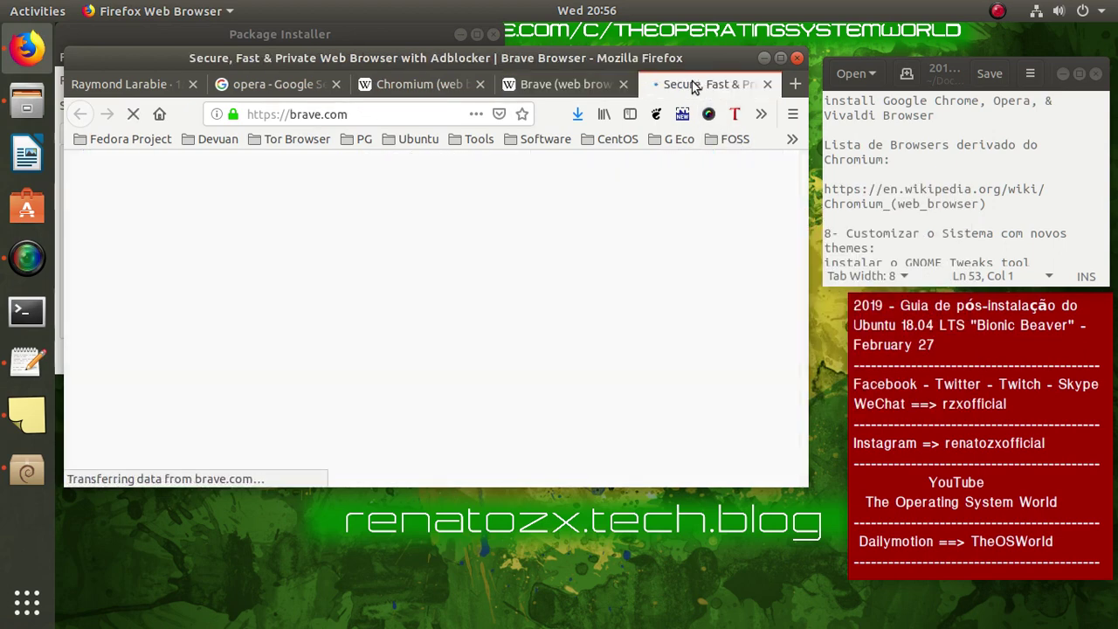
left_click(623, 84)
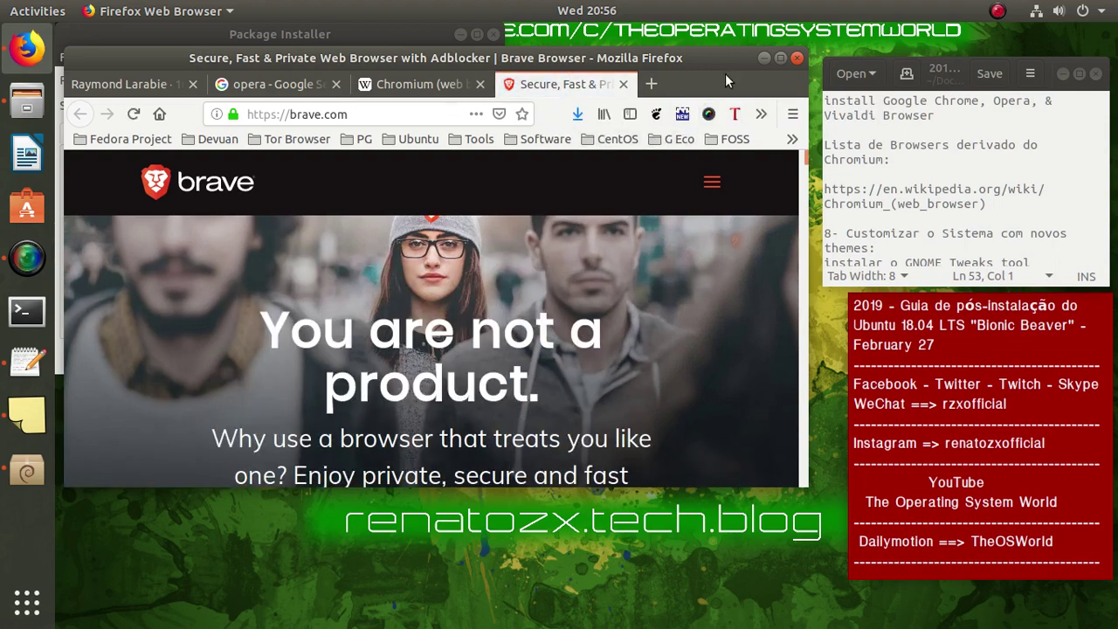
Minimize Firefox, start installing the opera-stable package in the Package Installer, and authenticate with the account password
left_click(758, 58)
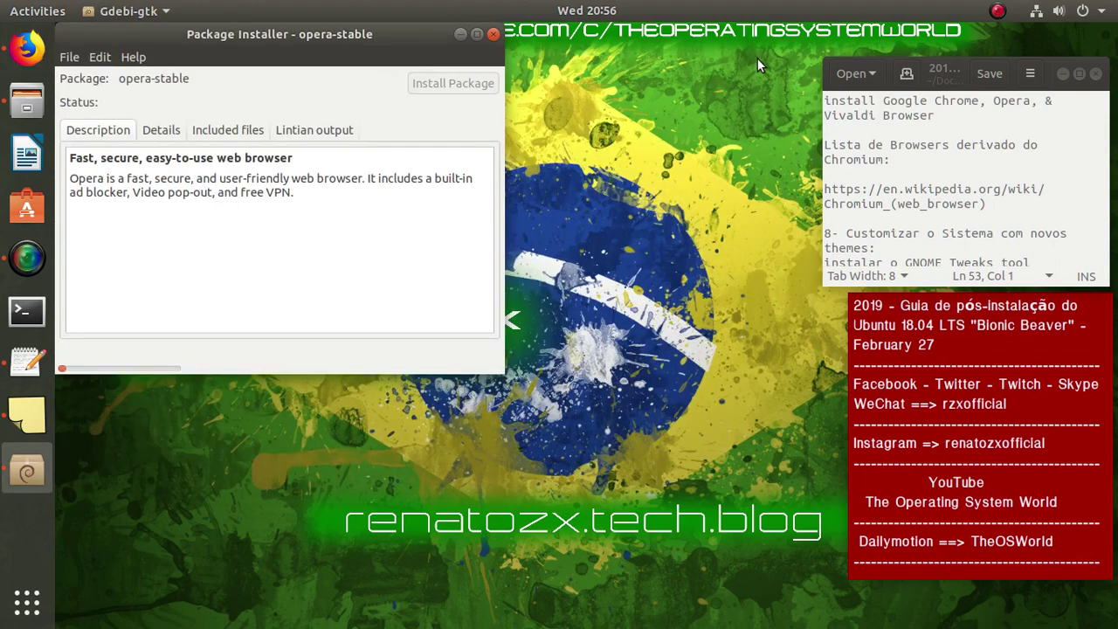
left_click_drag(301, 50, 544, 105)
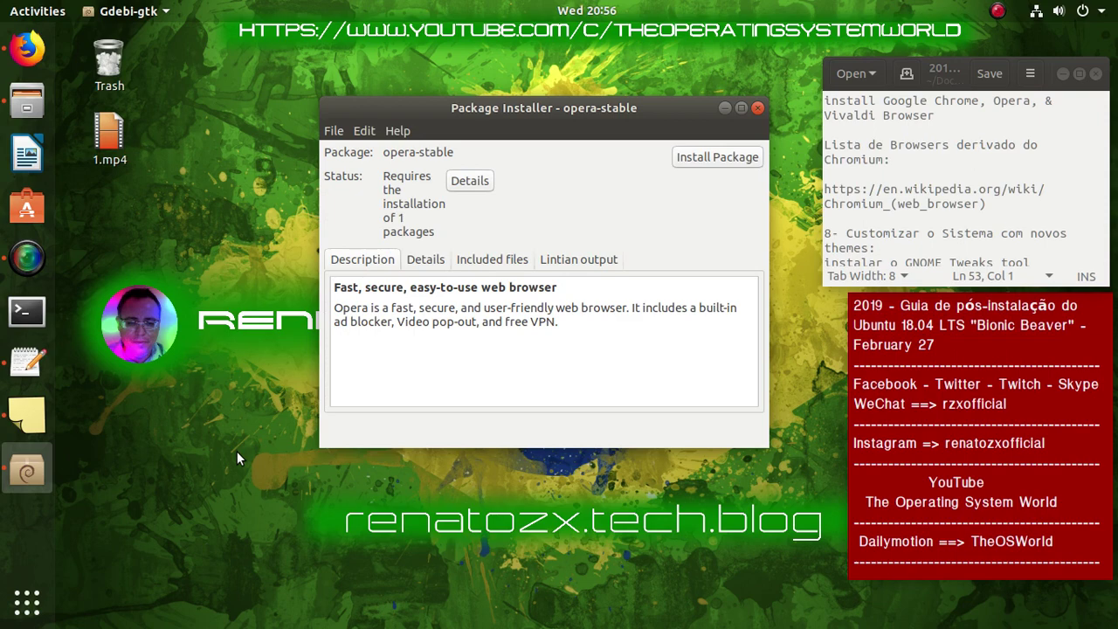
left_click(717, 156)
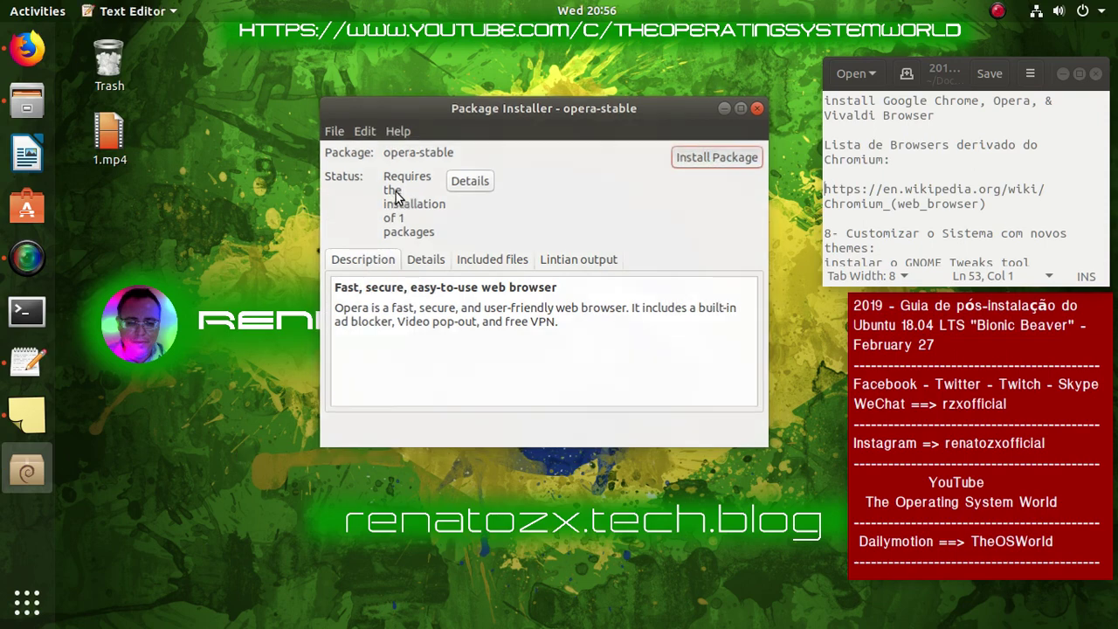
type("••••••••")
key("Return")
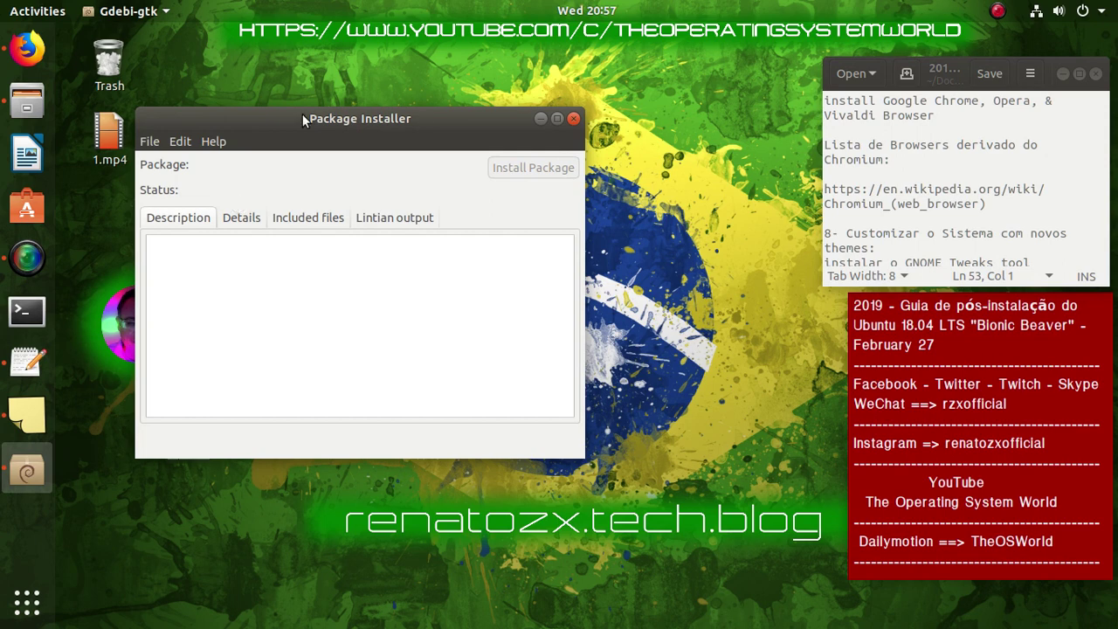
Complete the opera-stable installation, keeping Opera updates together with the rest of the system enabled, and close the Package Installer
left_click_drag(303, 115, 480, 111)
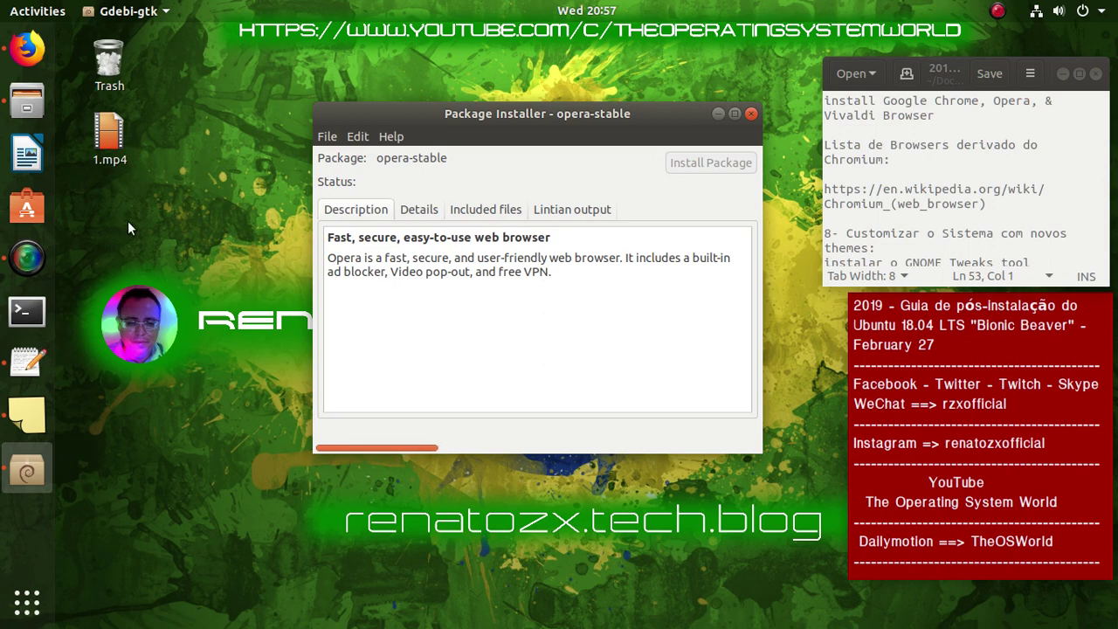
key("Return")
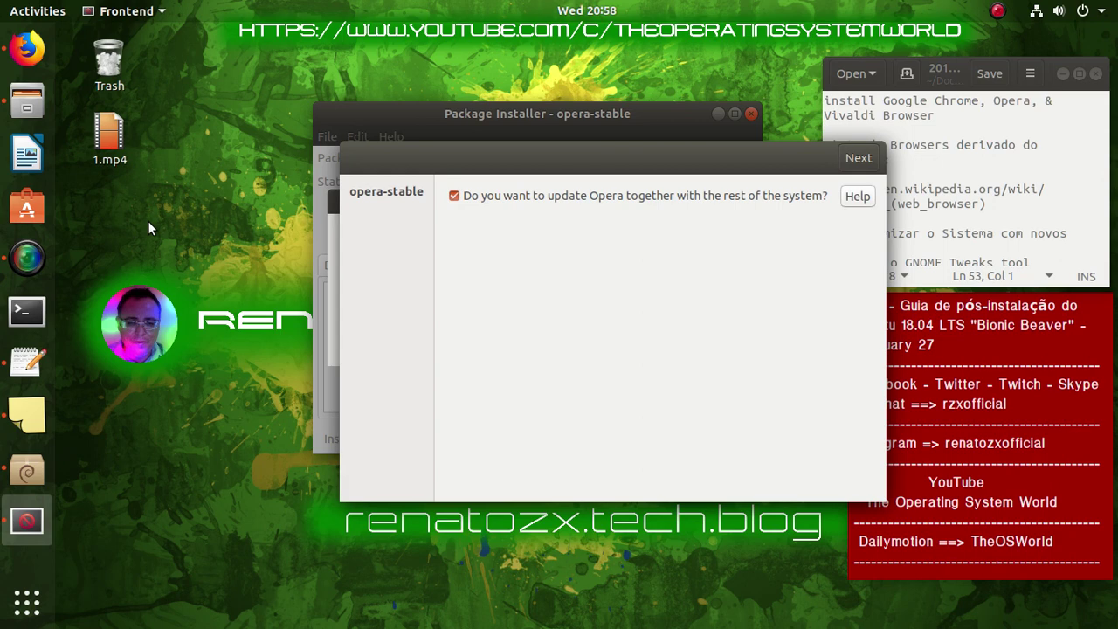
left_click_drag(573, 157, 508, 129)
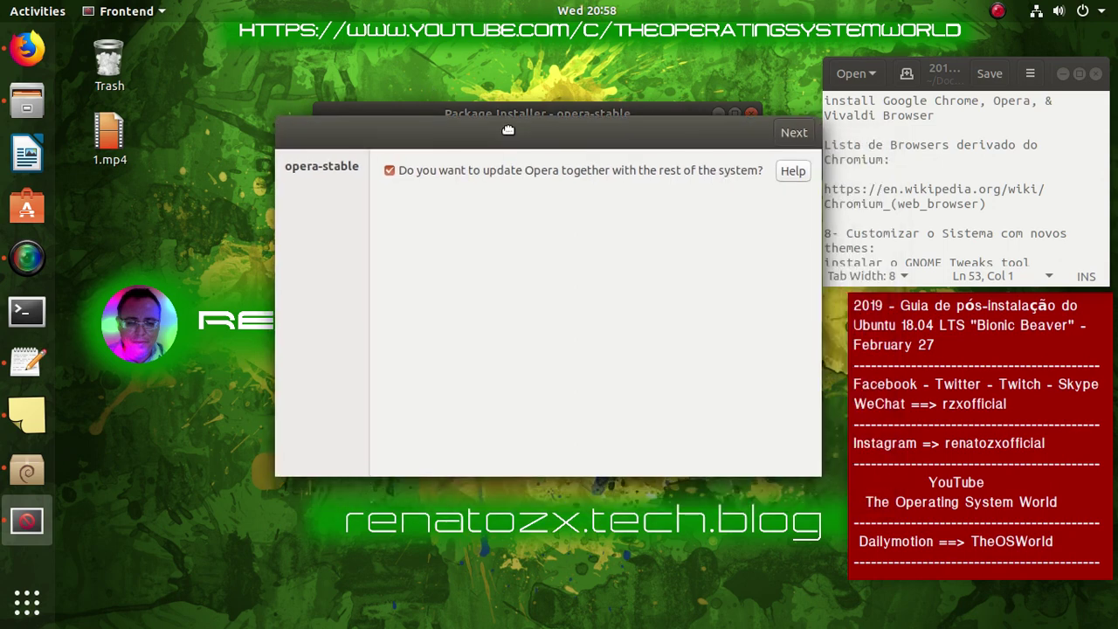
left_click(791, 132)
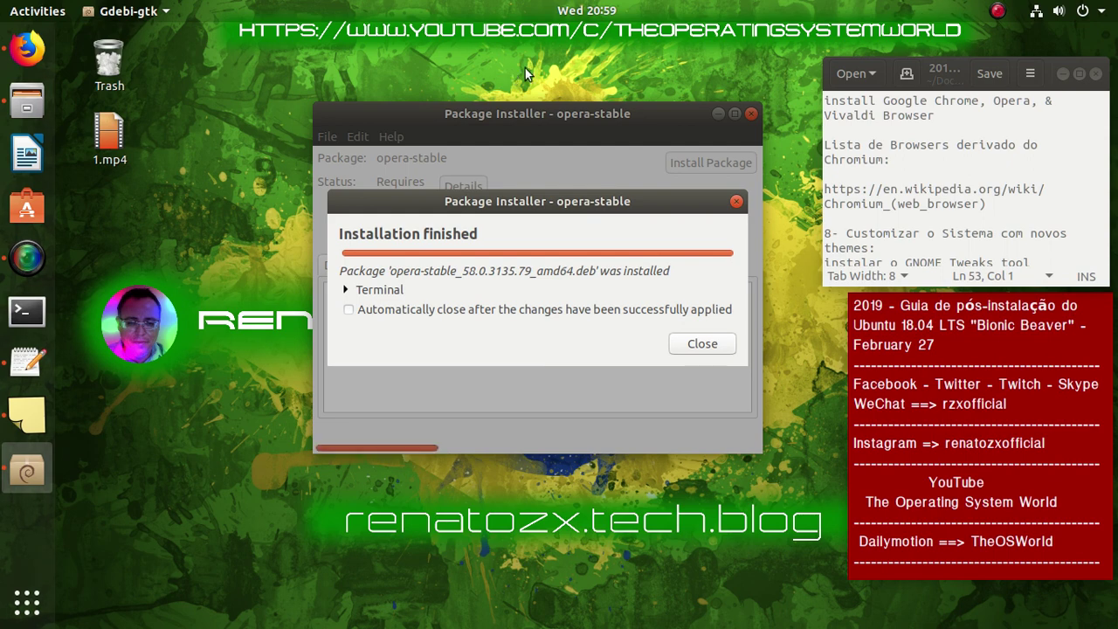
left_click(723, 342)
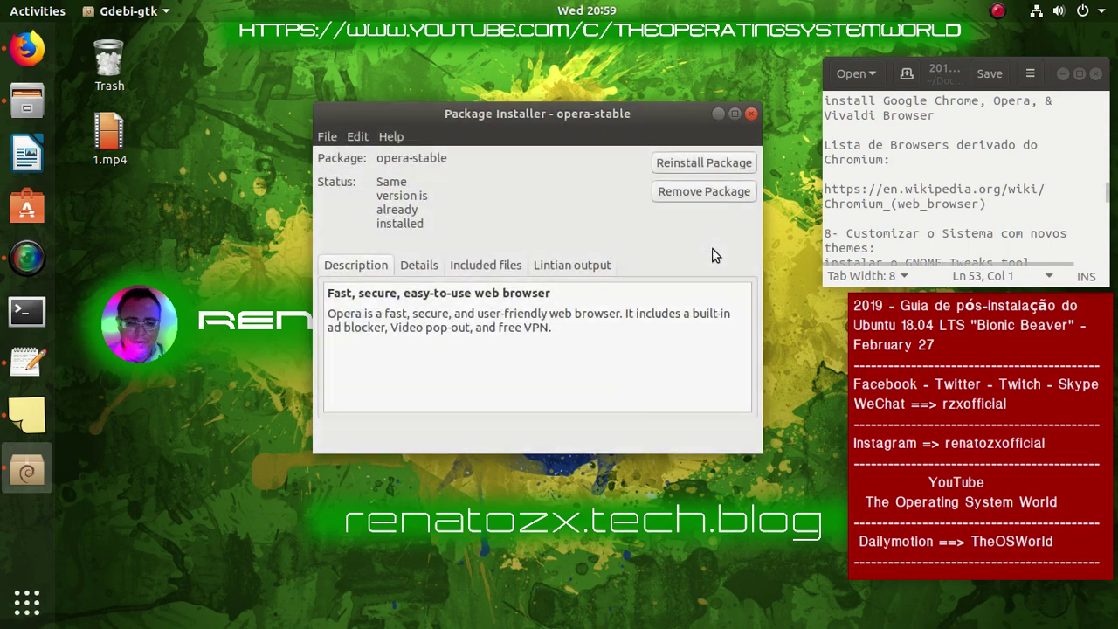
left_click(751, 114)
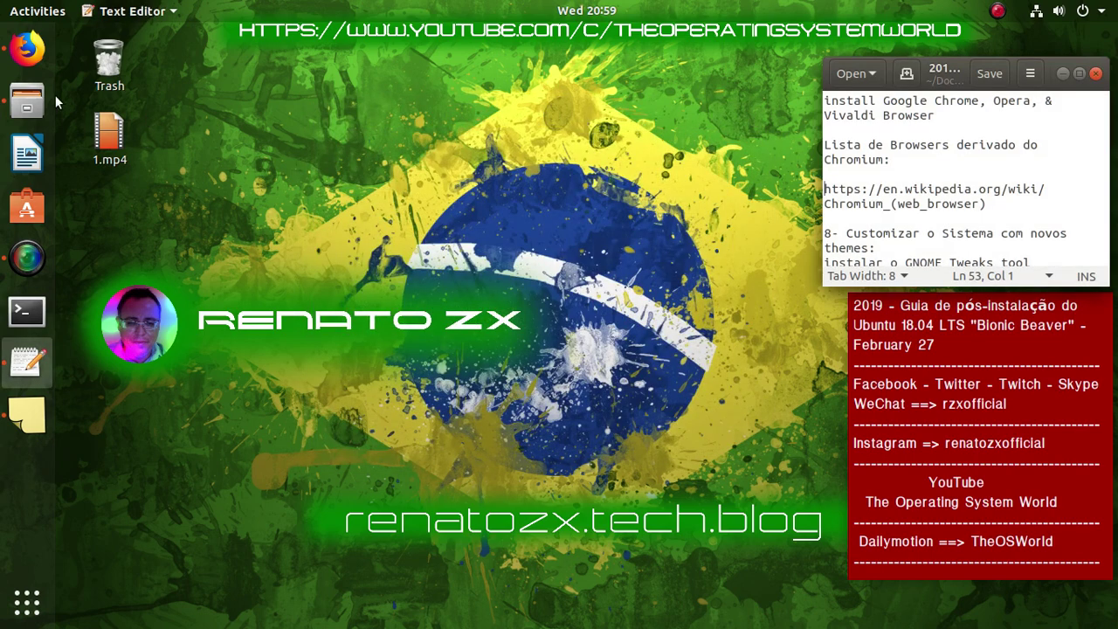
Return to Firefox and replace the opera query on the Google Search page with a search for vivaldi
left_click(27, 50)
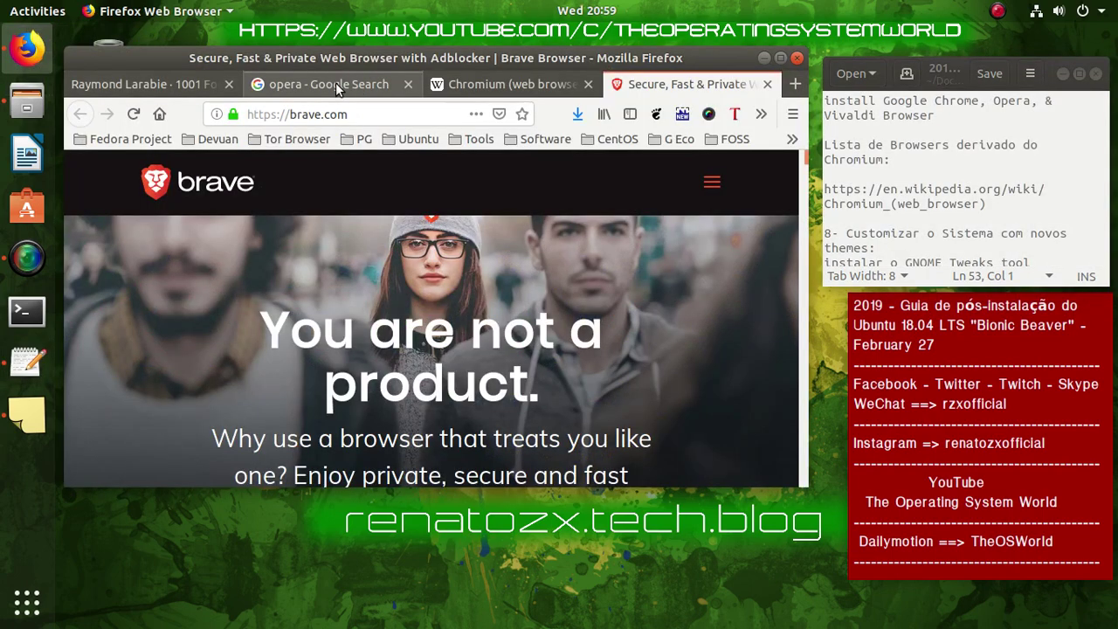
left_click(336, 84)
left_click(375, 113)
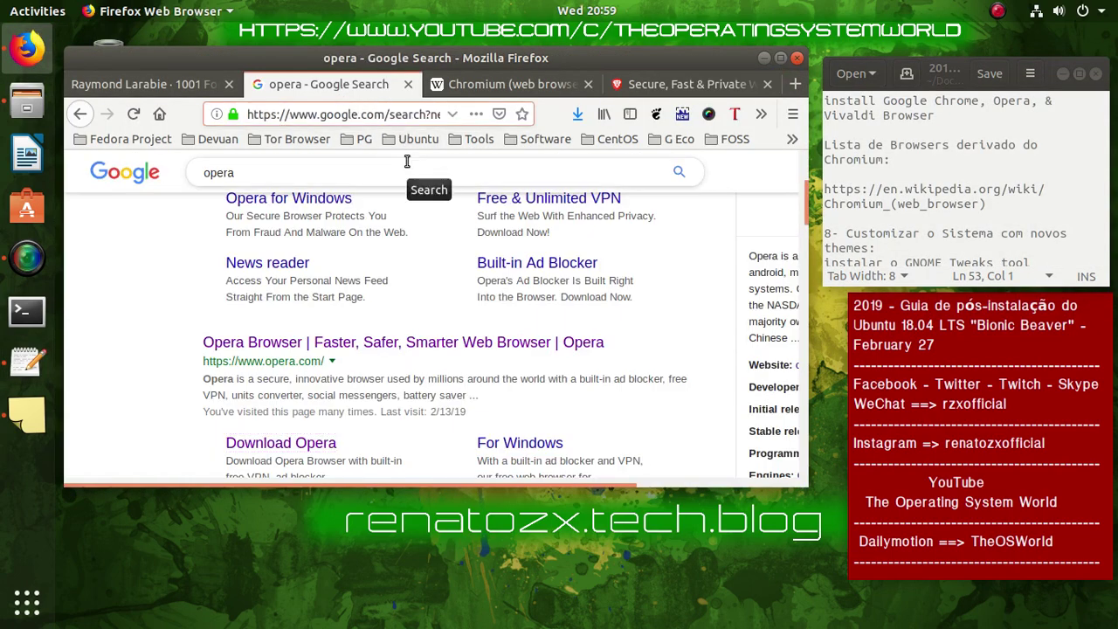
double_click(309, 180)
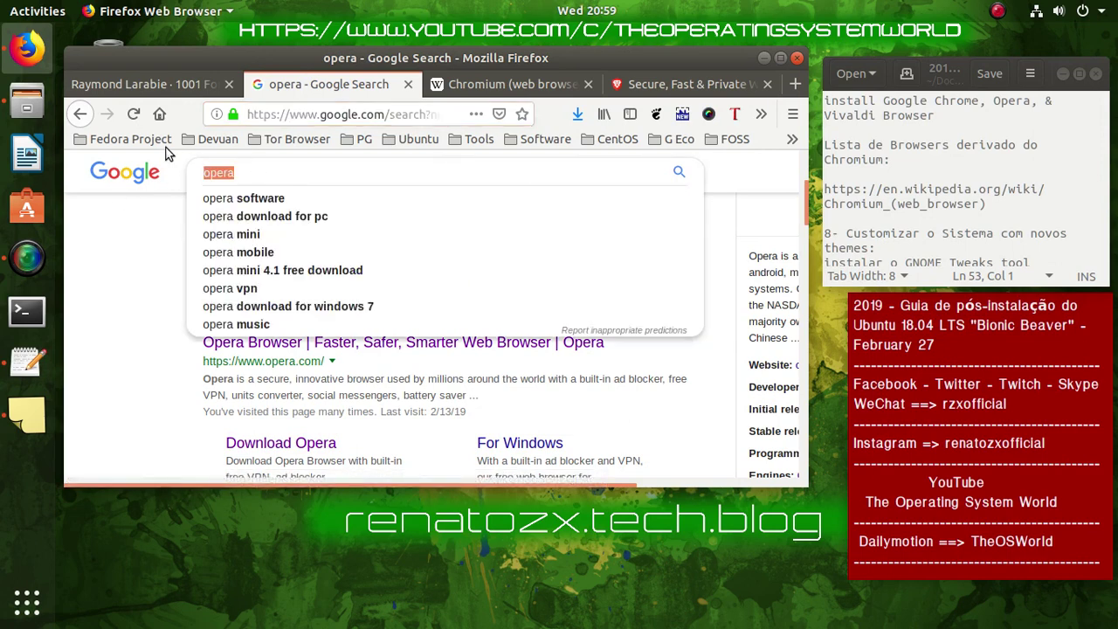
type("v")
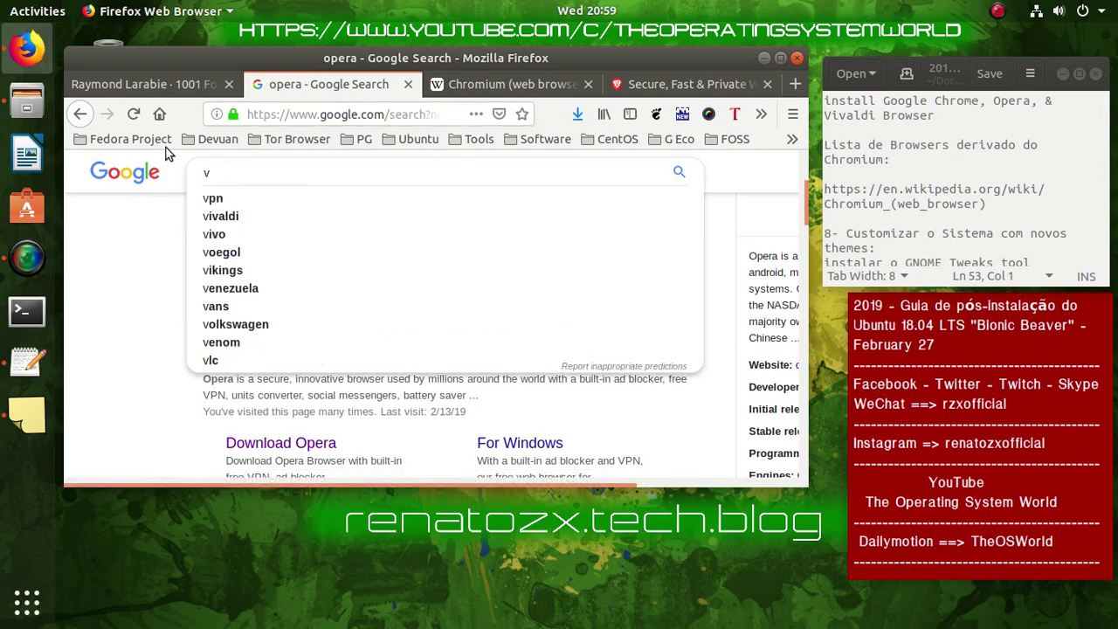
left_click(231, 216)
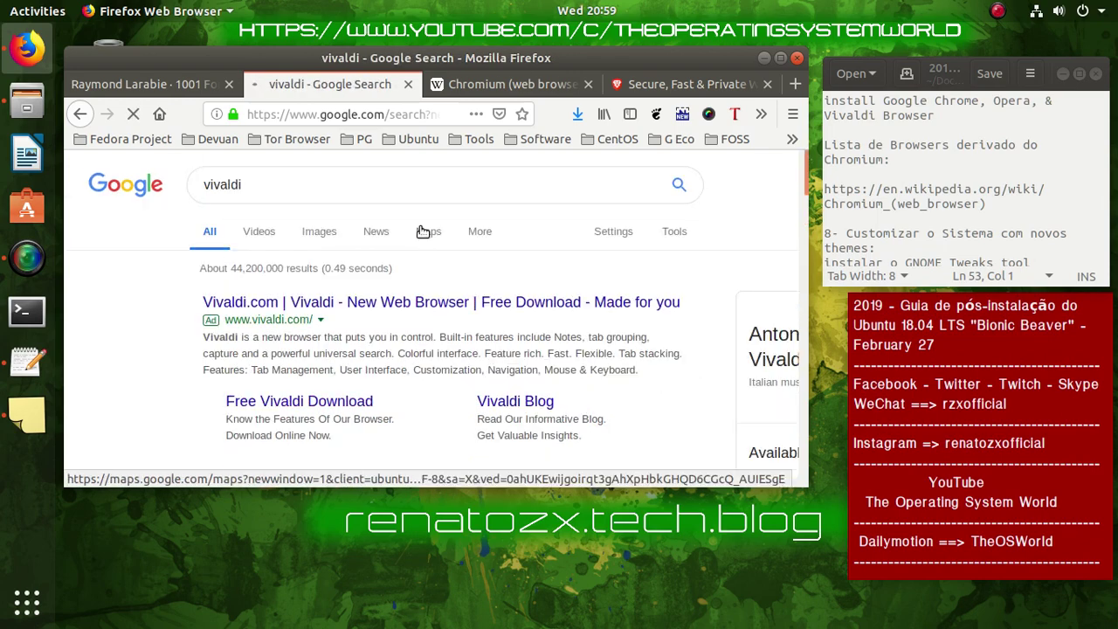
Open the official vivaldi.com website from the search results in a new tab and close the Google search
scroll(524, 270, "down", 2)
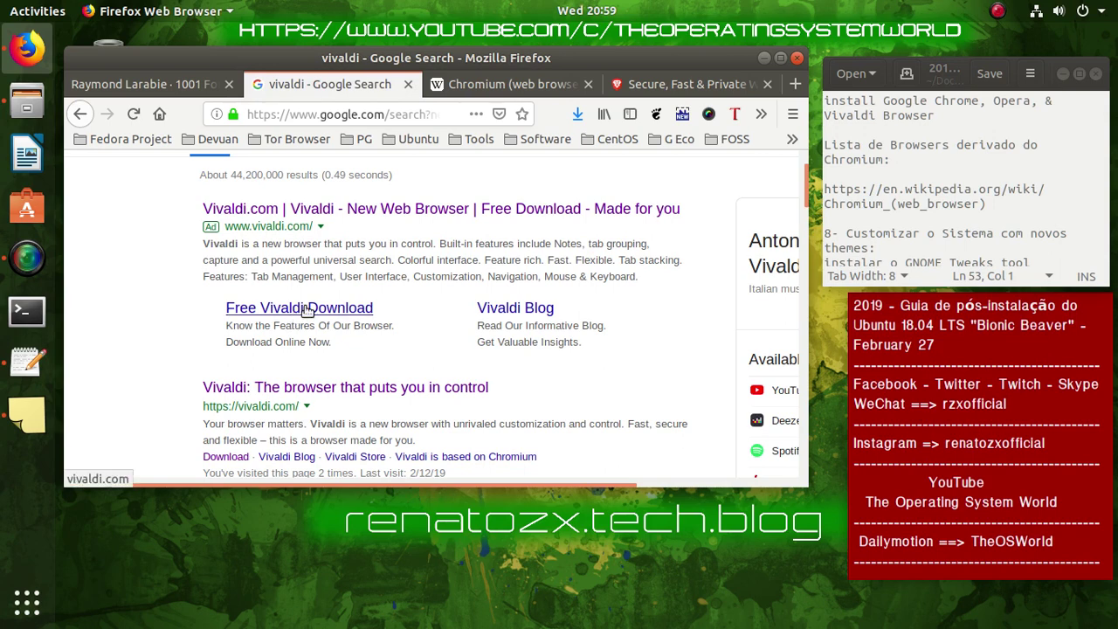
left_click(325, 395)
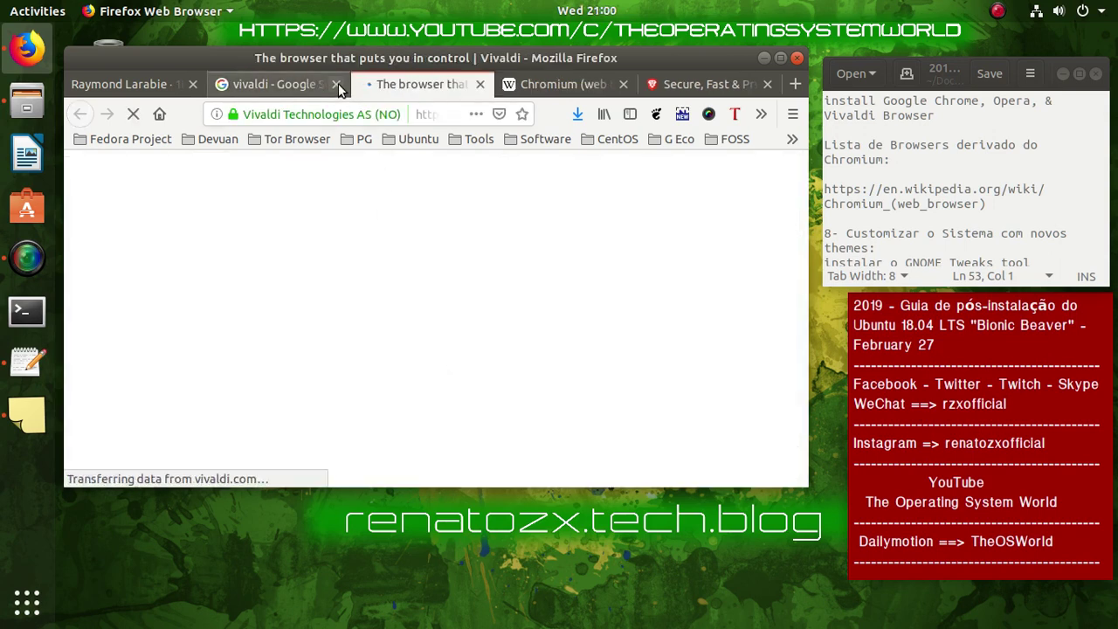
left_click(337, 85)
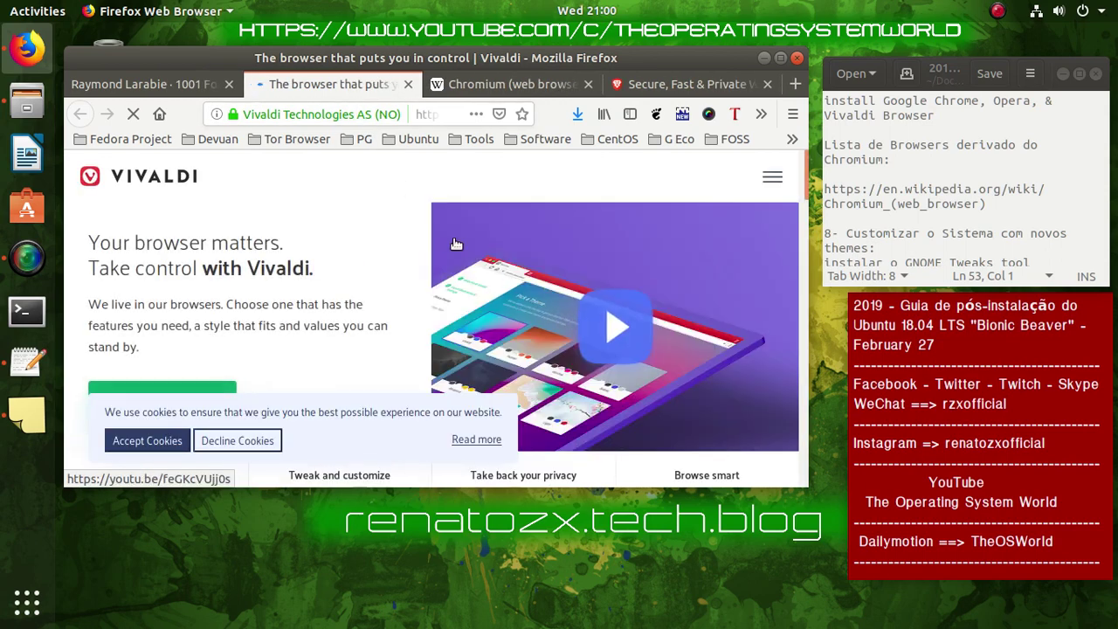
Accept the Vivaldi site's cookies, download the Vivaldi 2.3 64bit DEB for Debian/Ubuntu to open with gdebi-gtk, and check the download
scroll(388, 236, "down", 3)
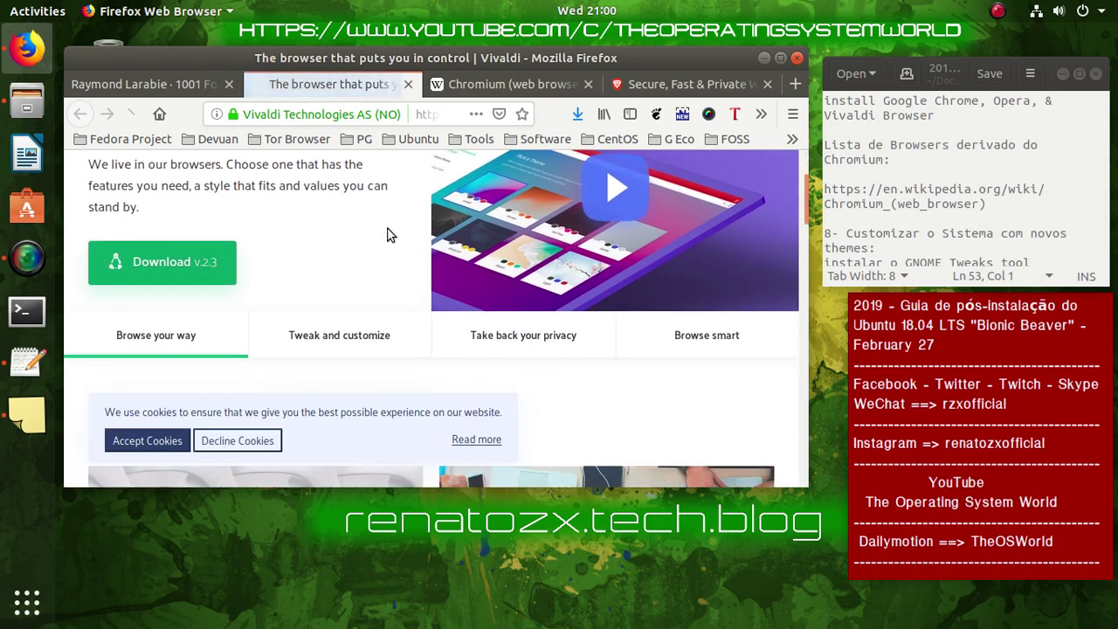
left_click(149, 440)
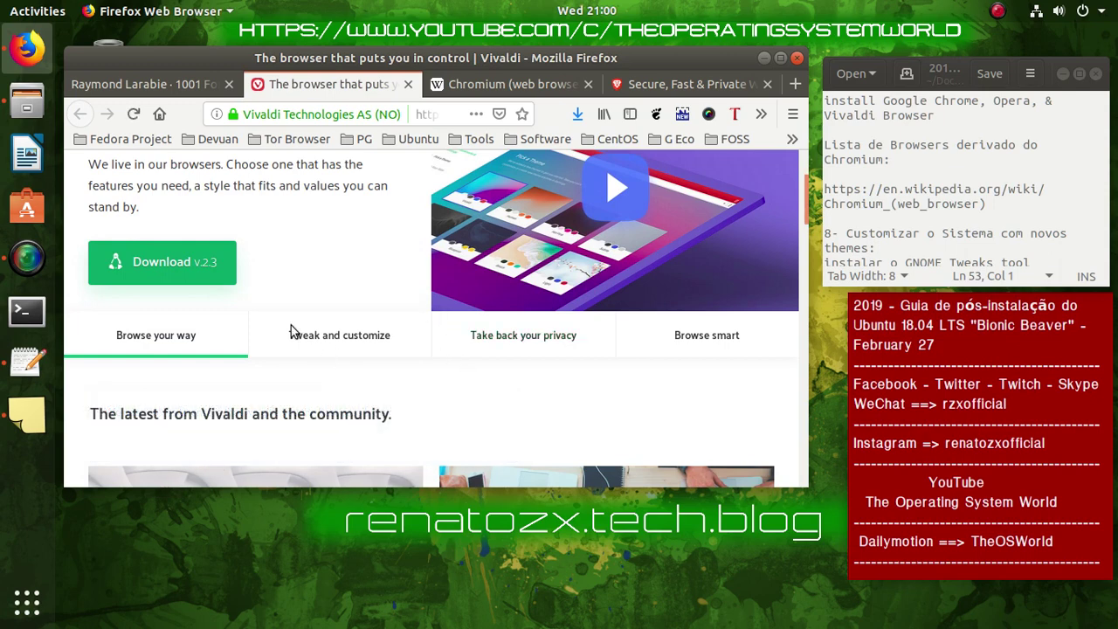
left_click(199, 276)
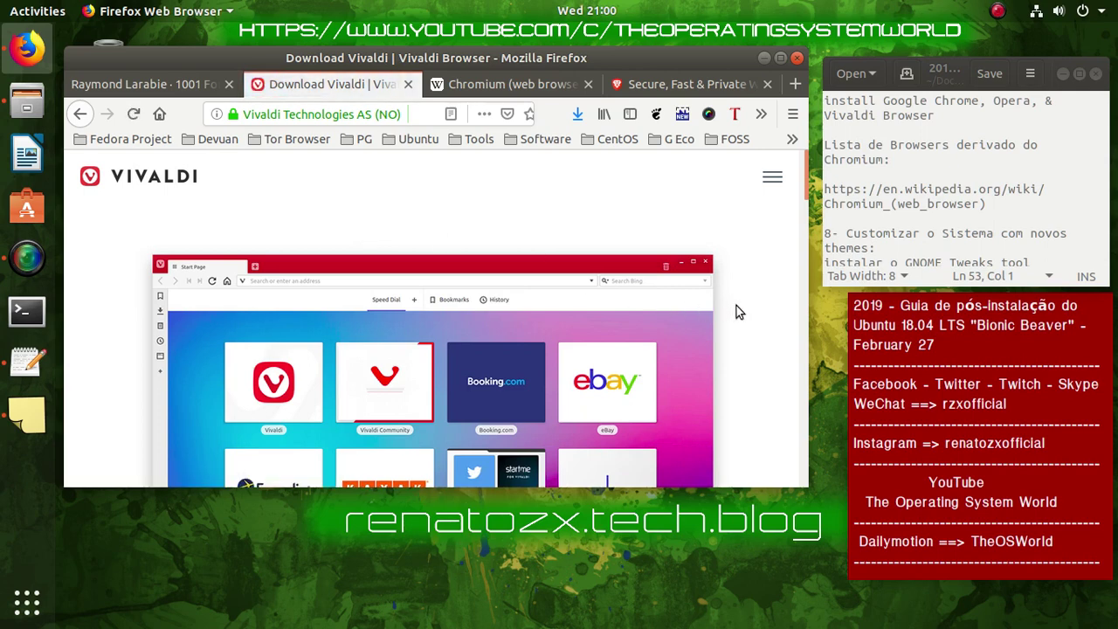
scroll(736, 312, "down", 6)
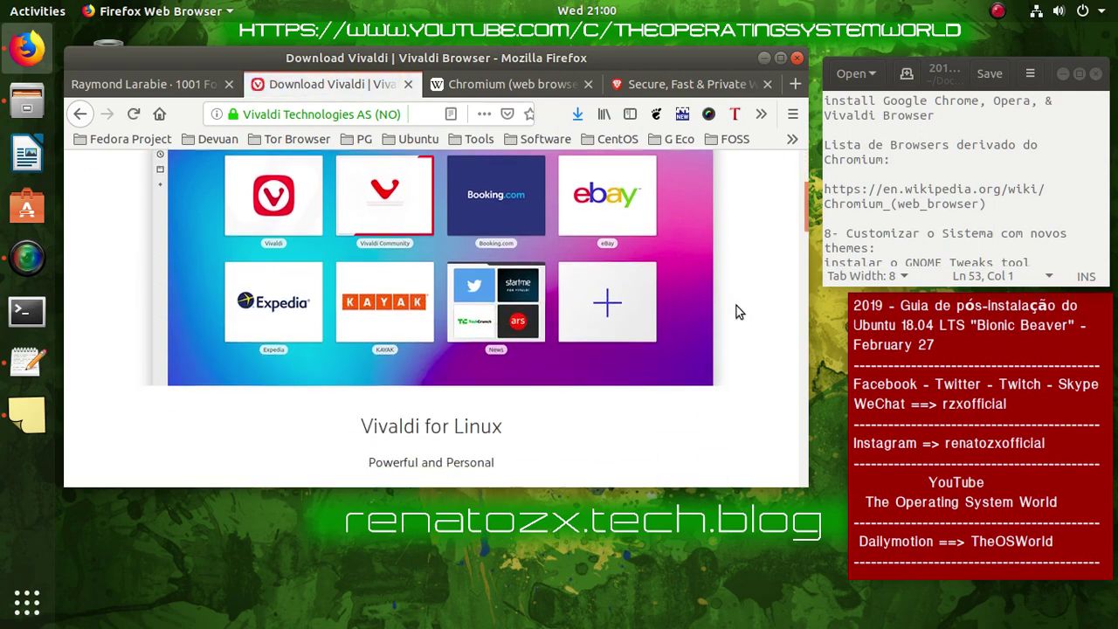
left_click(277, 330)
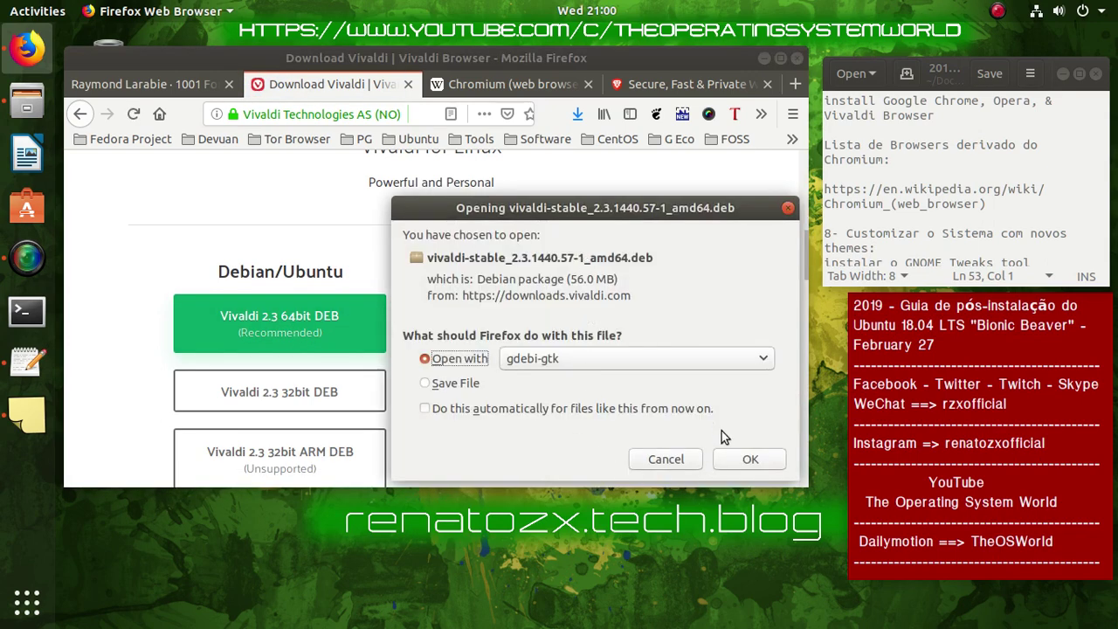
left_click(766, 460)
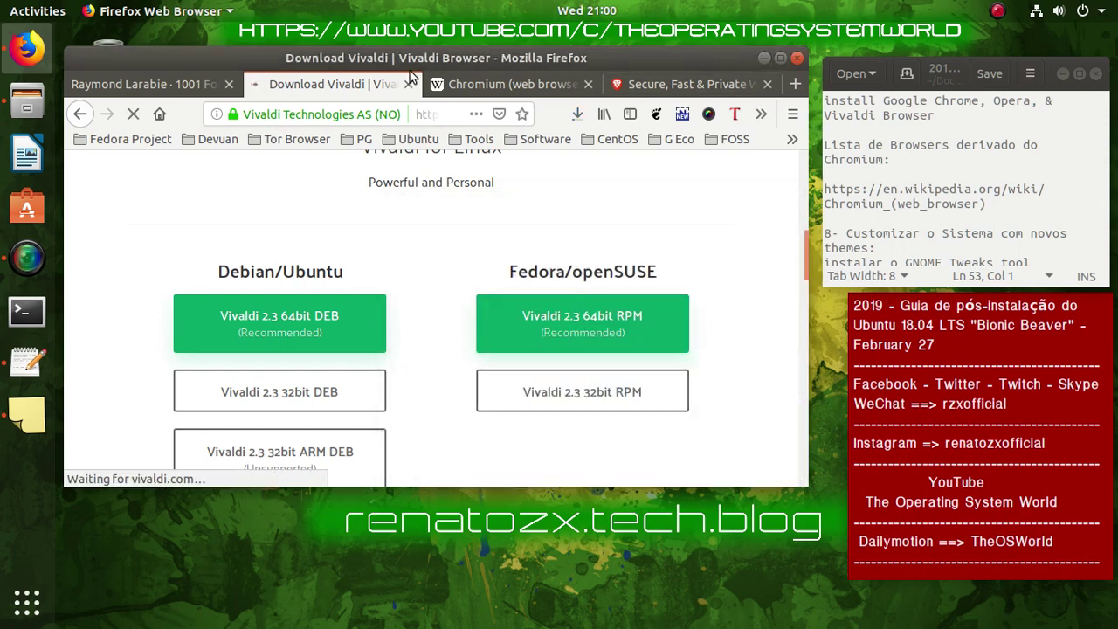
left_click(575, 115)
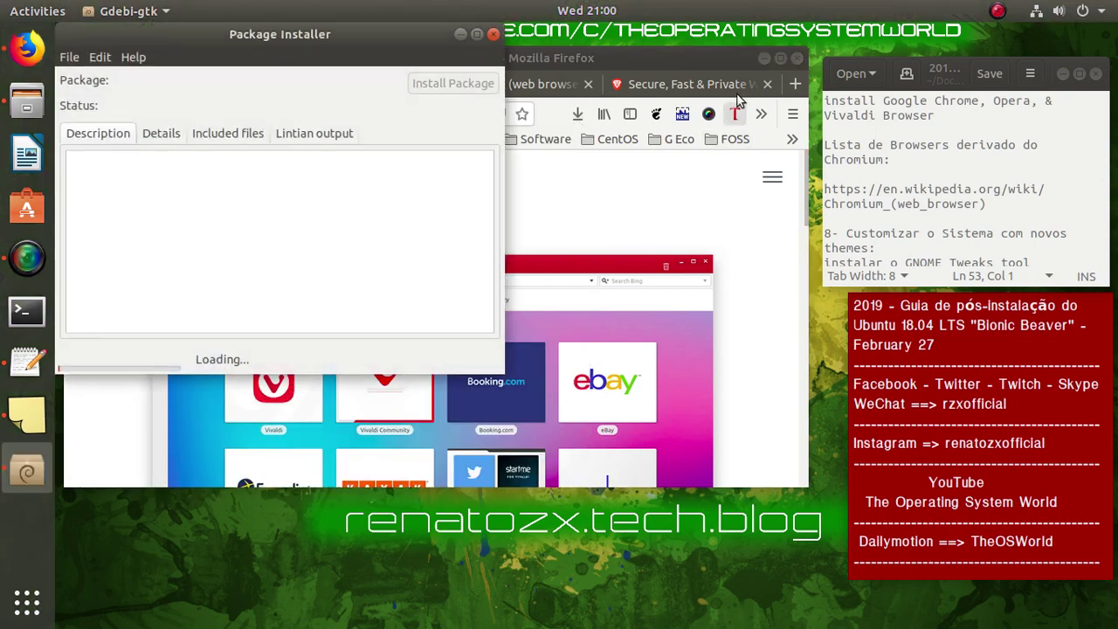
Minimize Firefox, start installing the vivaldi-stable package in the Package Installer, and authenticate with the account password
left_click(767, 59)
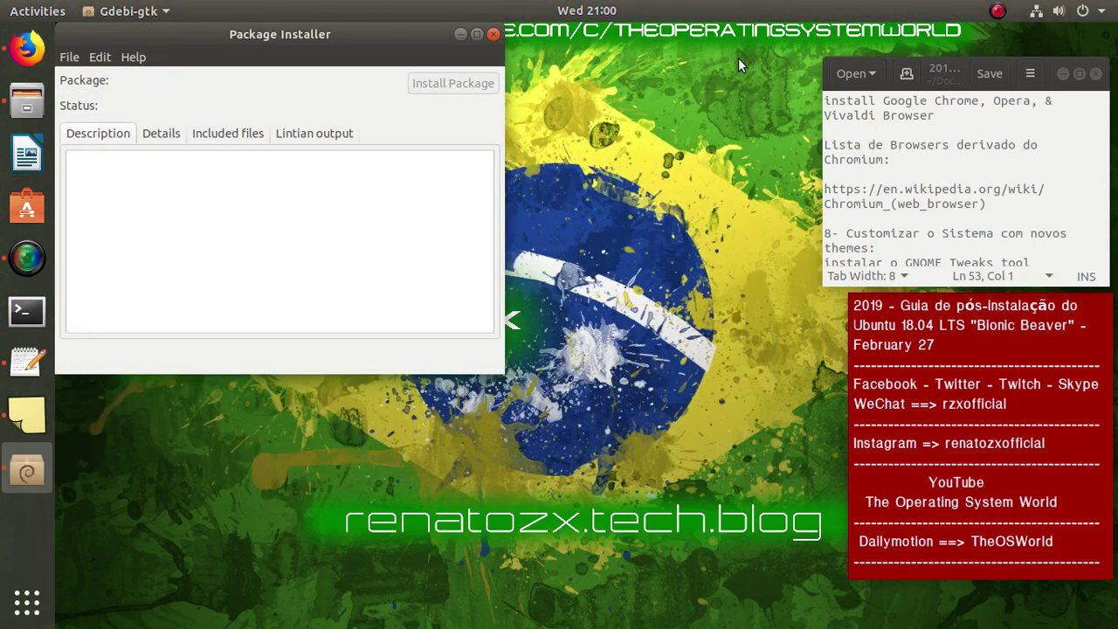
left_click_drag(326, 36, 589, 93)
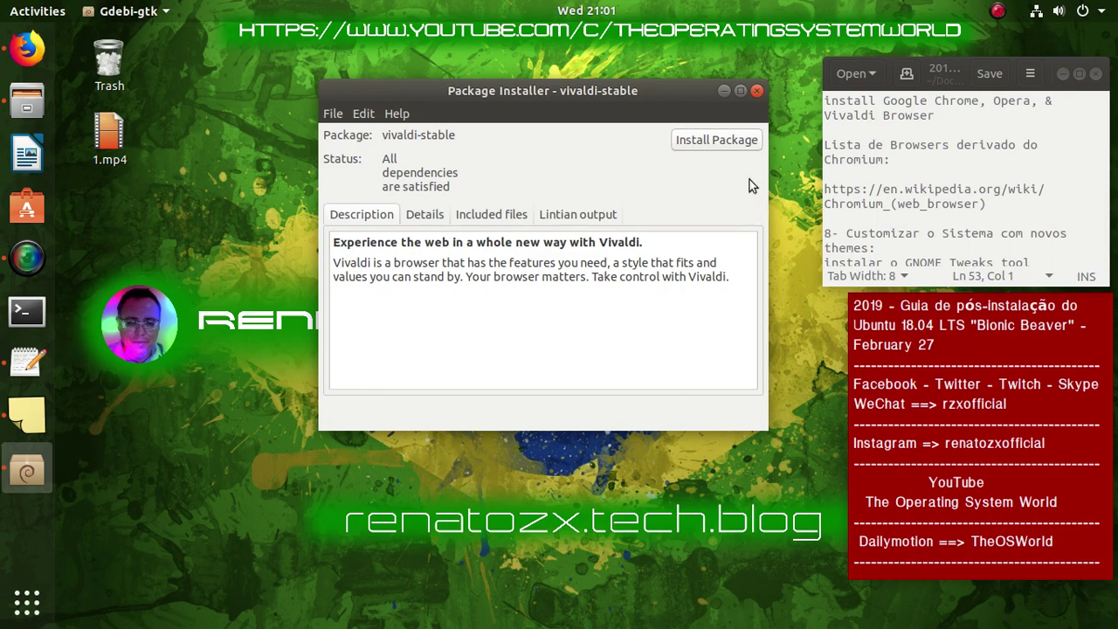
left_click(724, 143)
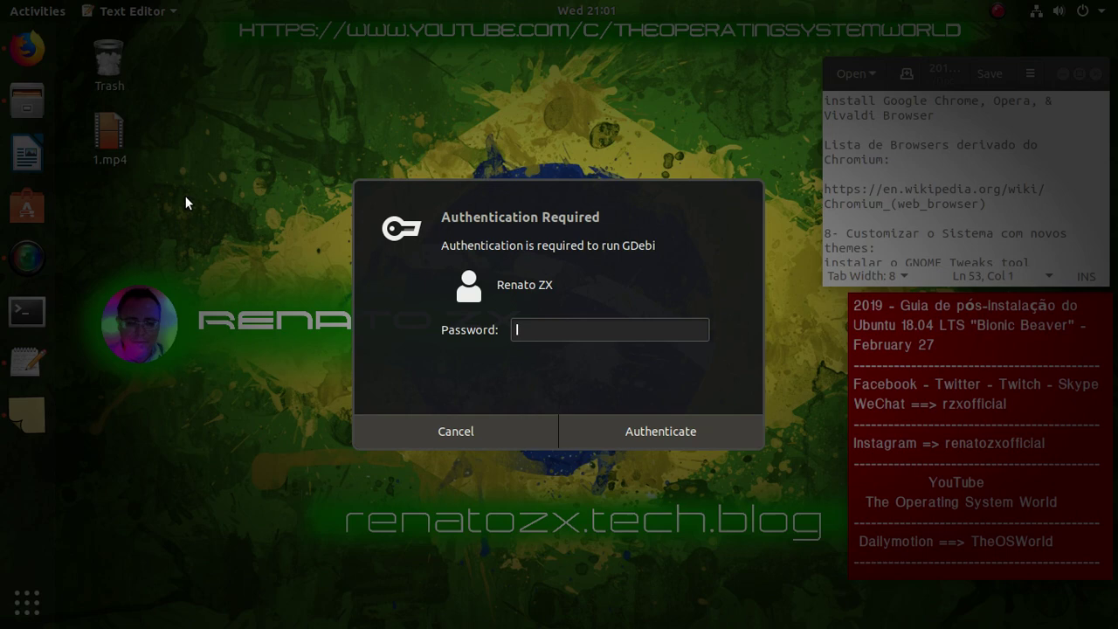
type("•••••••••")
key("Return")
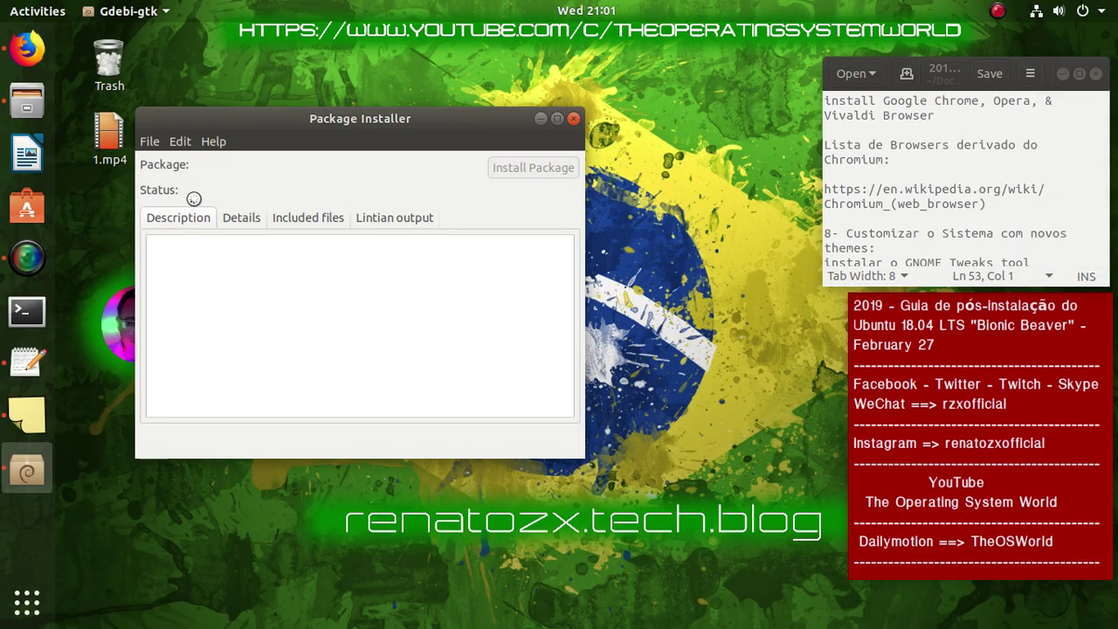
Complete the vivaldi-stable installation and close the Package Installer
left_click_drag(265, 123, 478, 121)
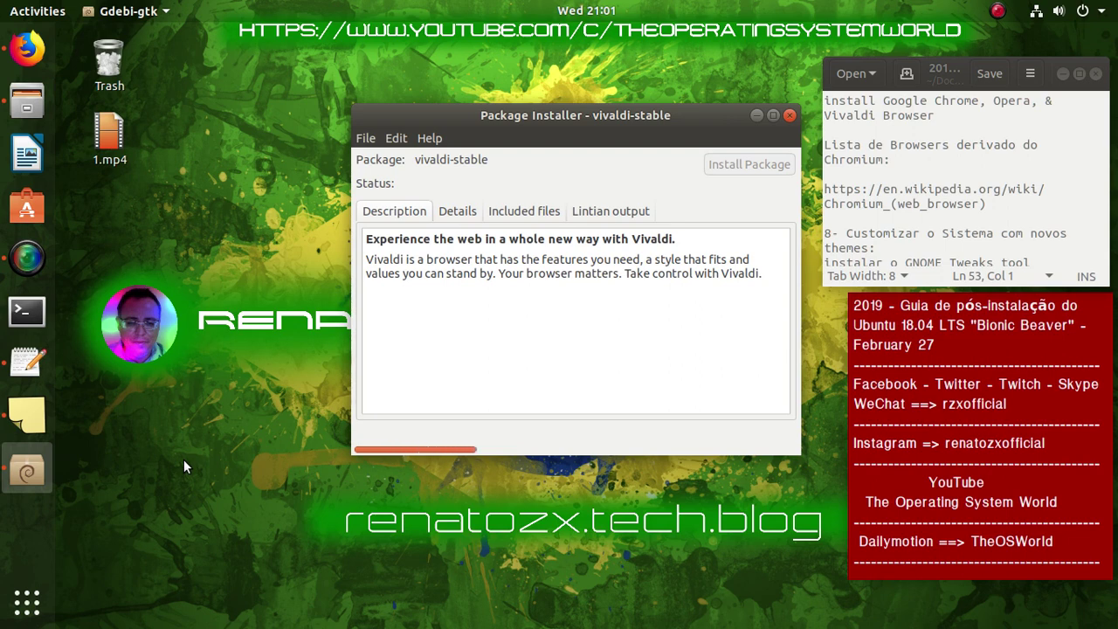
key("Return")
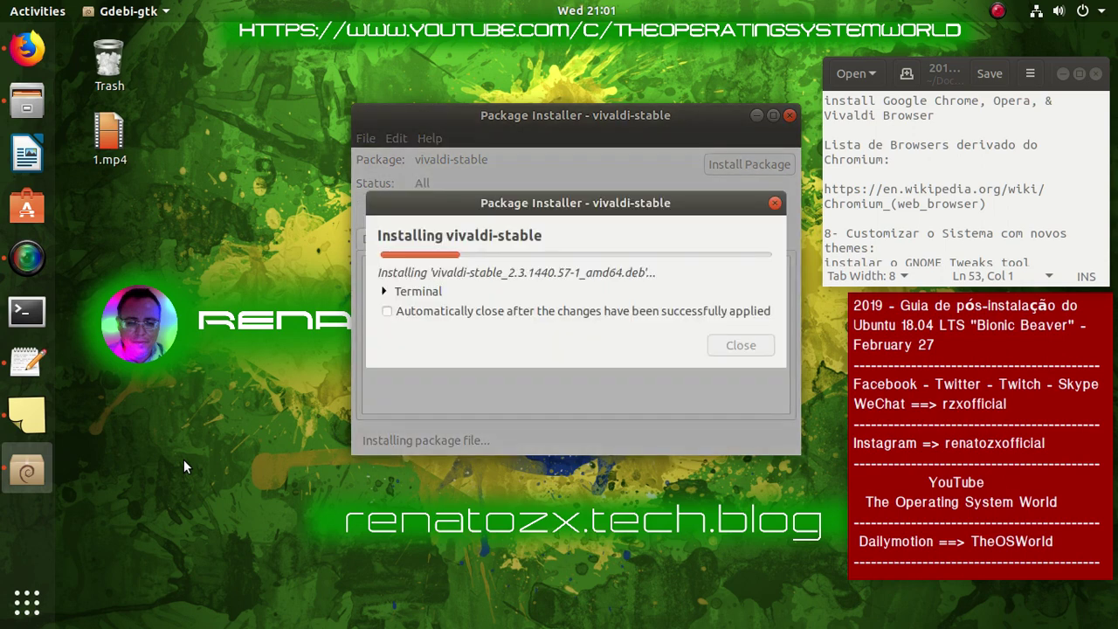
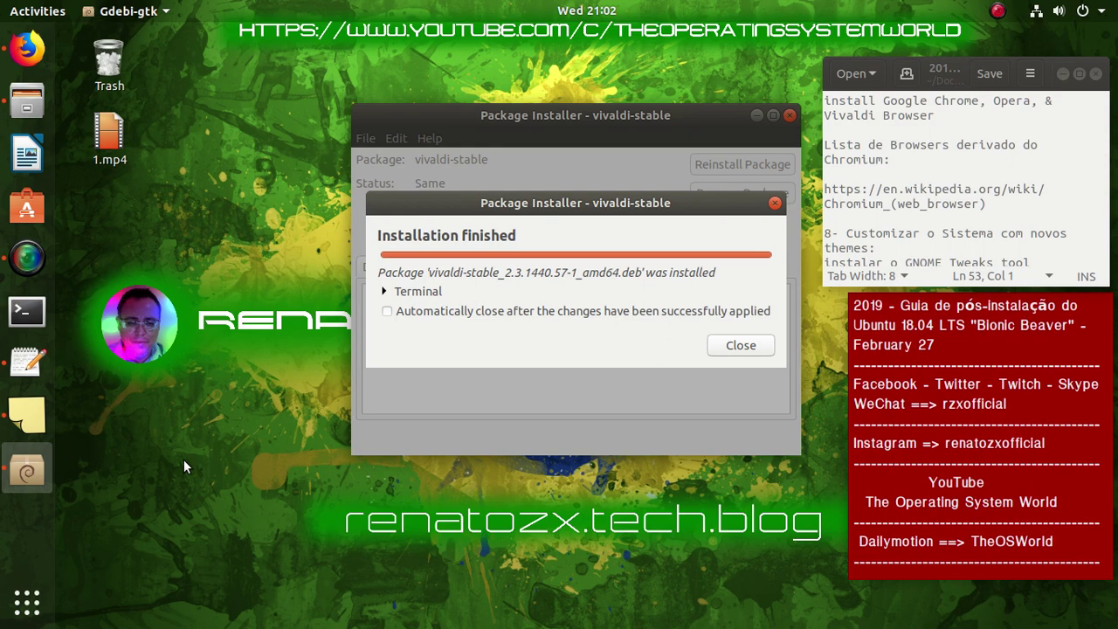
left_click(767, 345)
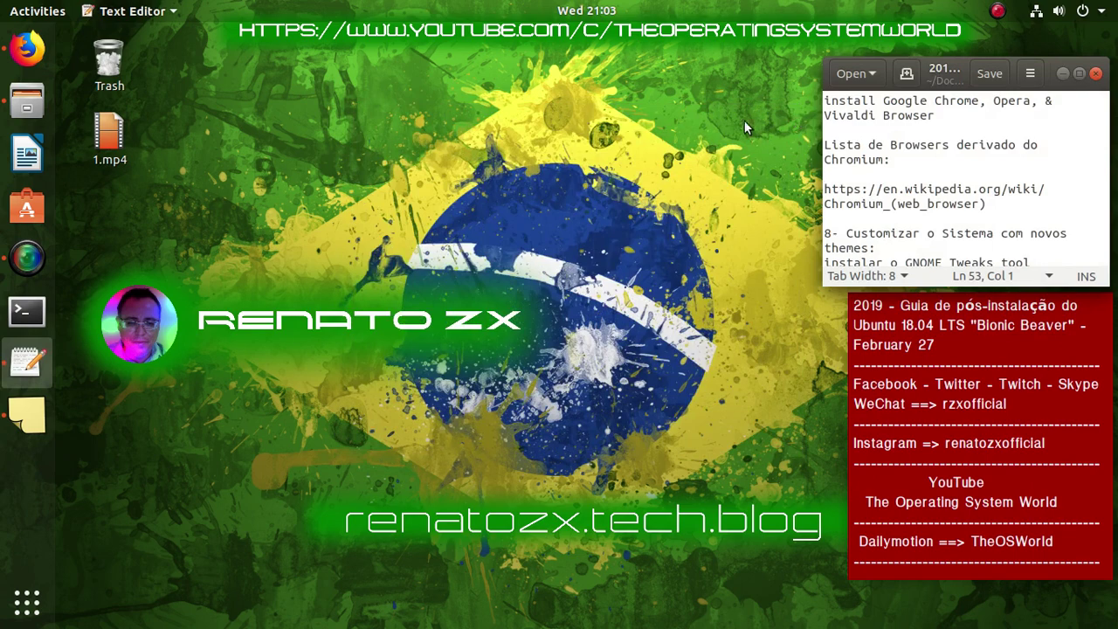
Return to Firefox, close the Vivaldi page, and view the brave.com home page in a maximized window
left_click(27, 50)
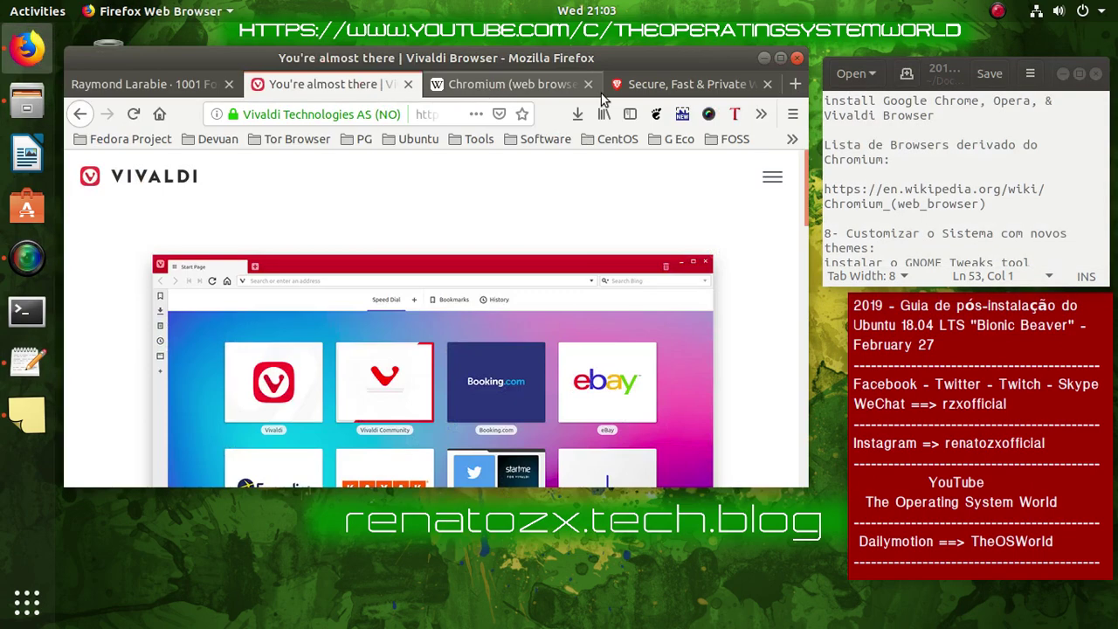
left_click(408, 85)
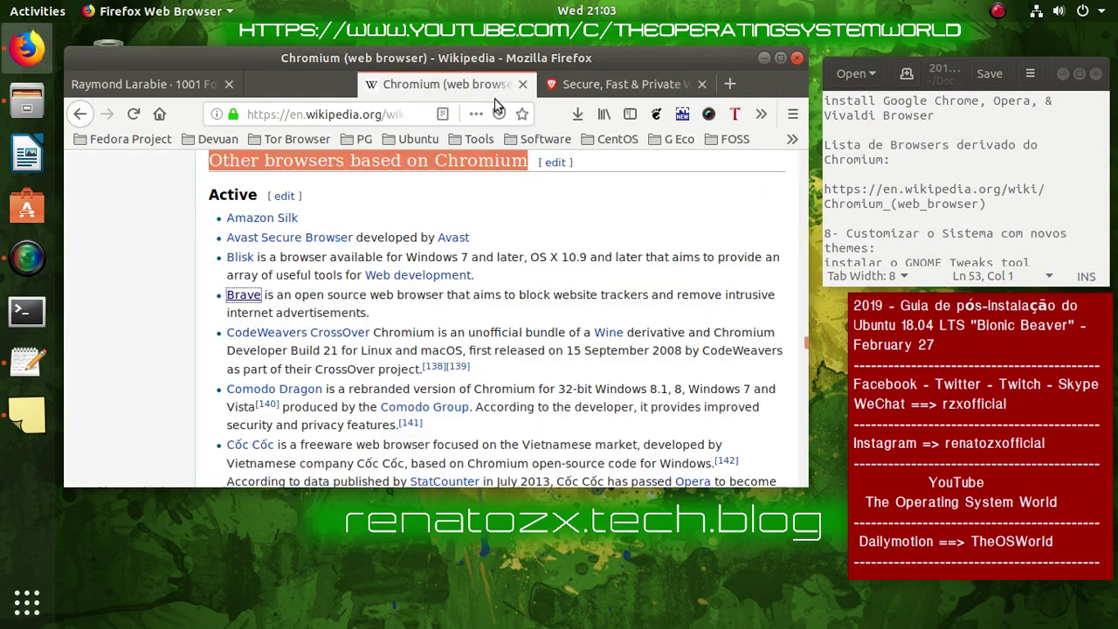
left_click(517, 86)
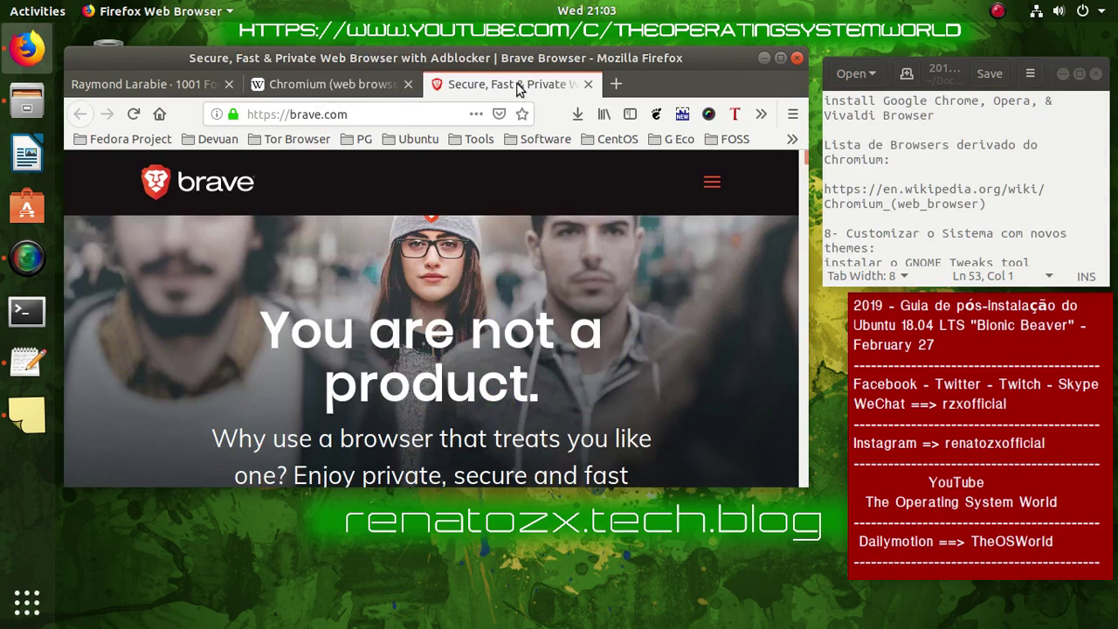
left_click(781, 57)
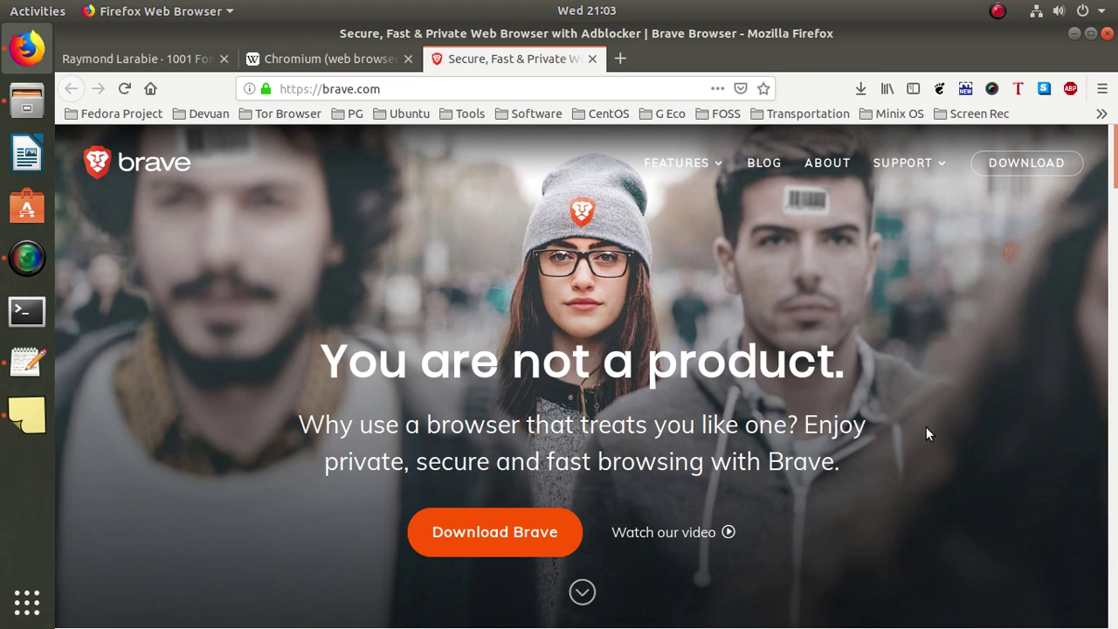
scroll(963, 406, "down", 2)
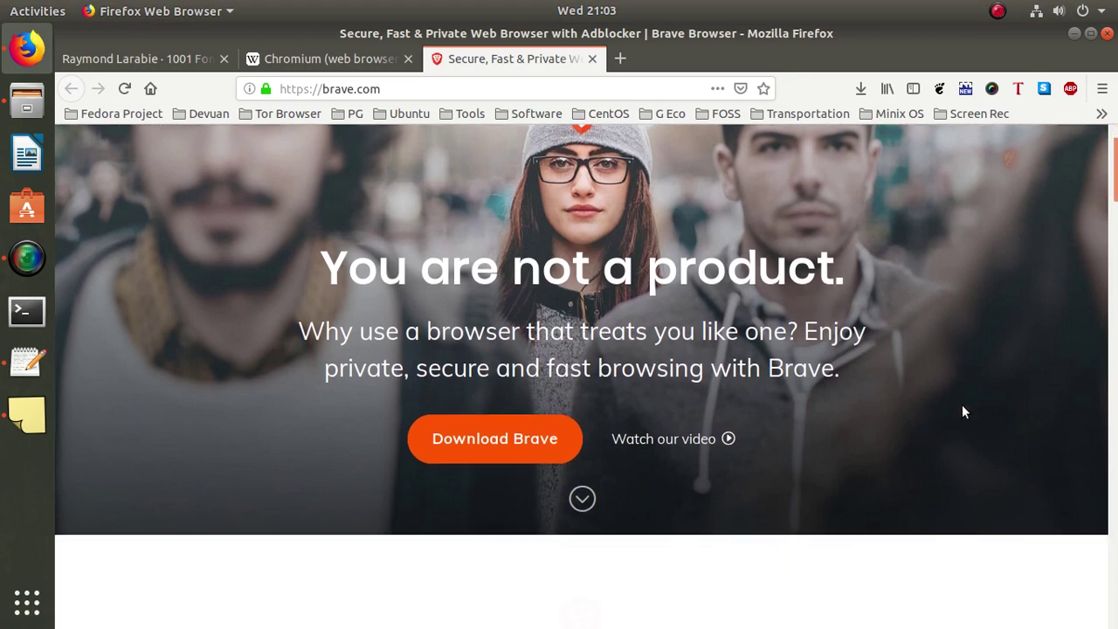
scroll(963, 411, "up", 2)
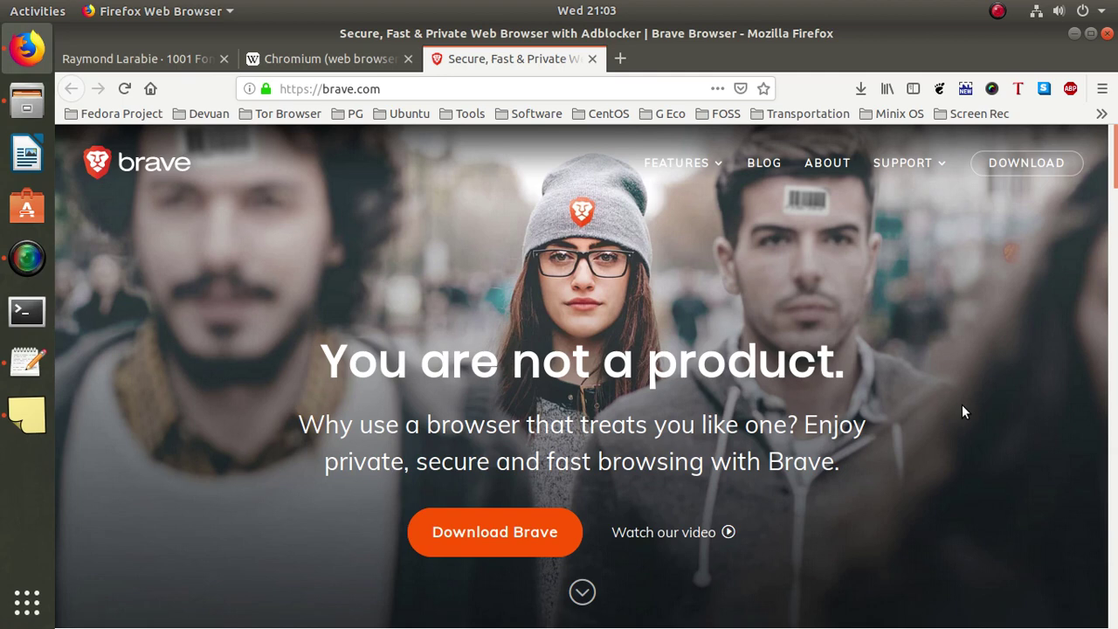
Examine the Brave home page's sections on speed, data savings, ad and tracker blocking, publisher rewards and privacy
scroll(964, 411, "down", 8)
scroll(965, 411, "down", 4)
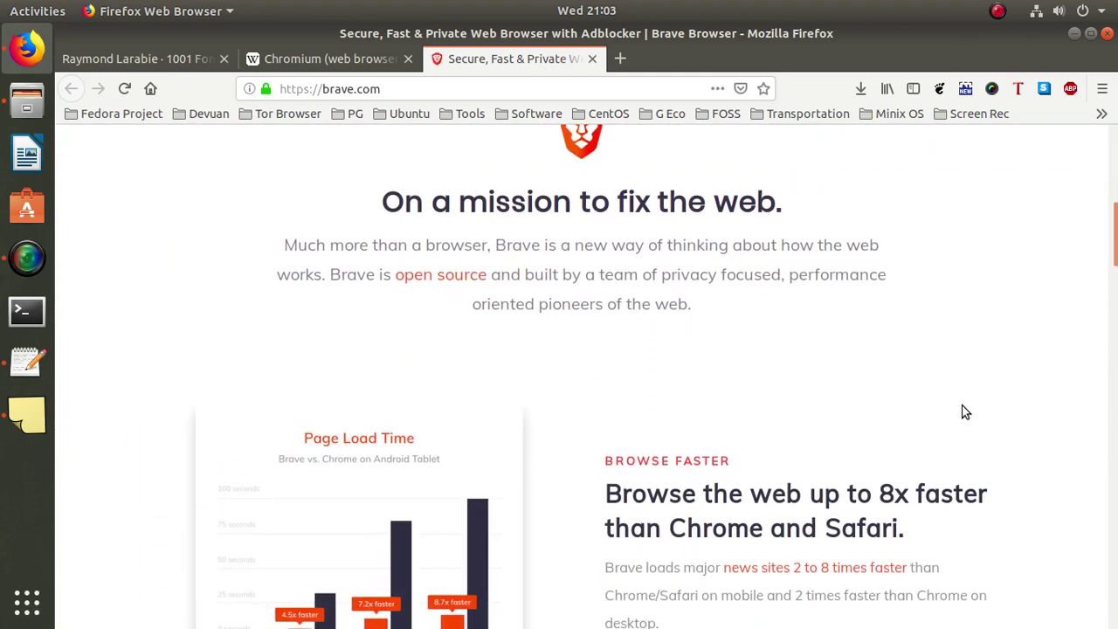
scroll(964, 411, "down", 5)
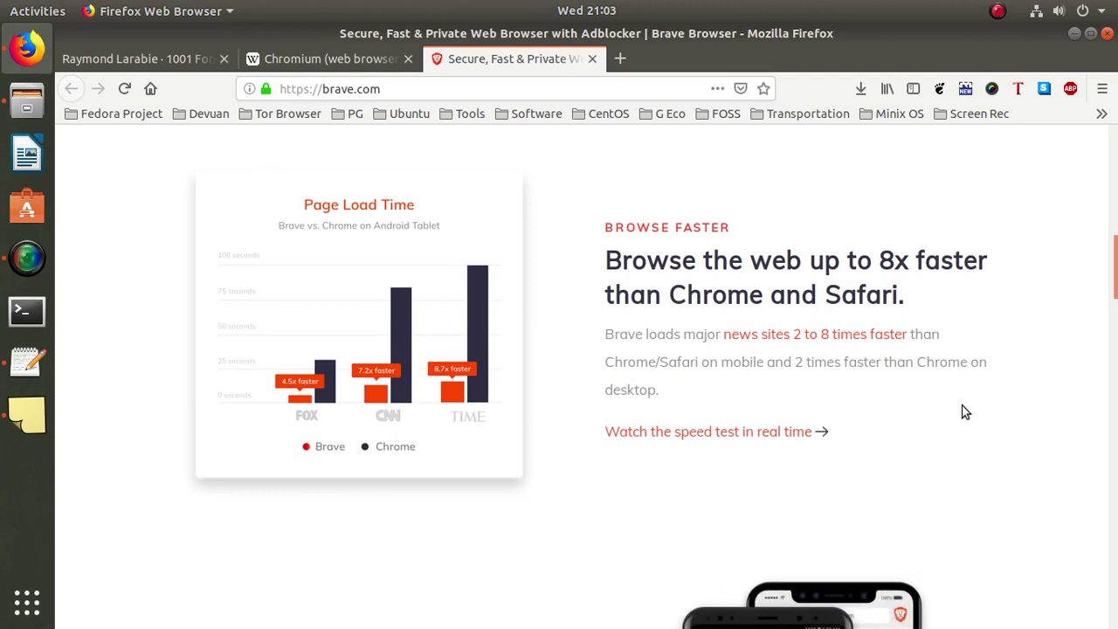
scroll(964, 412, "down", 6)
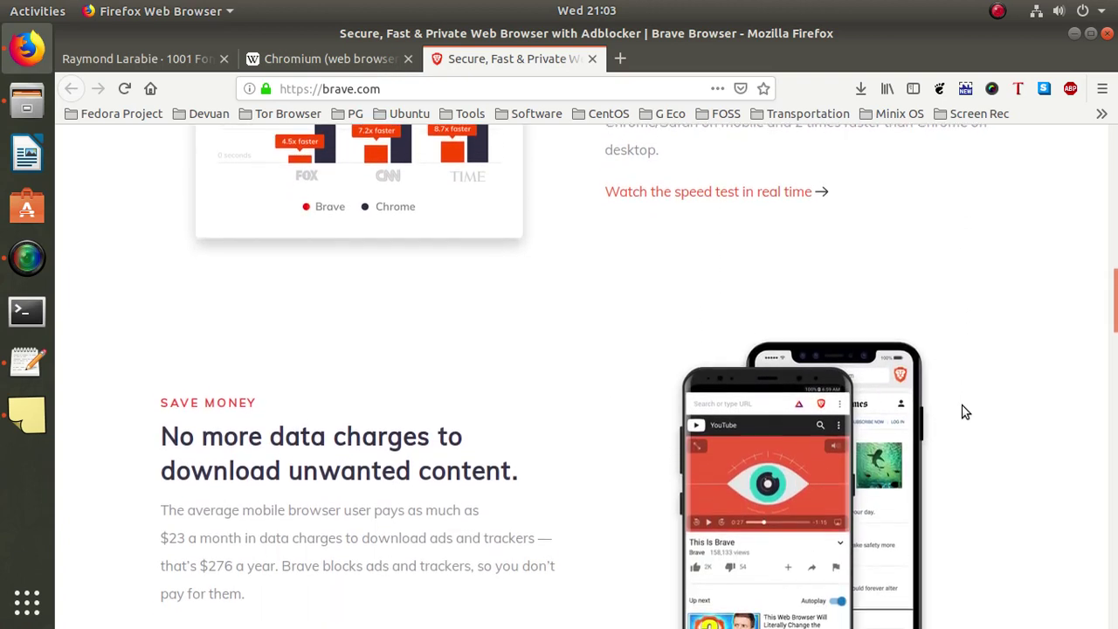
scroll(964, 411, "down", 2)
scroll(964, 412, "down", 1)
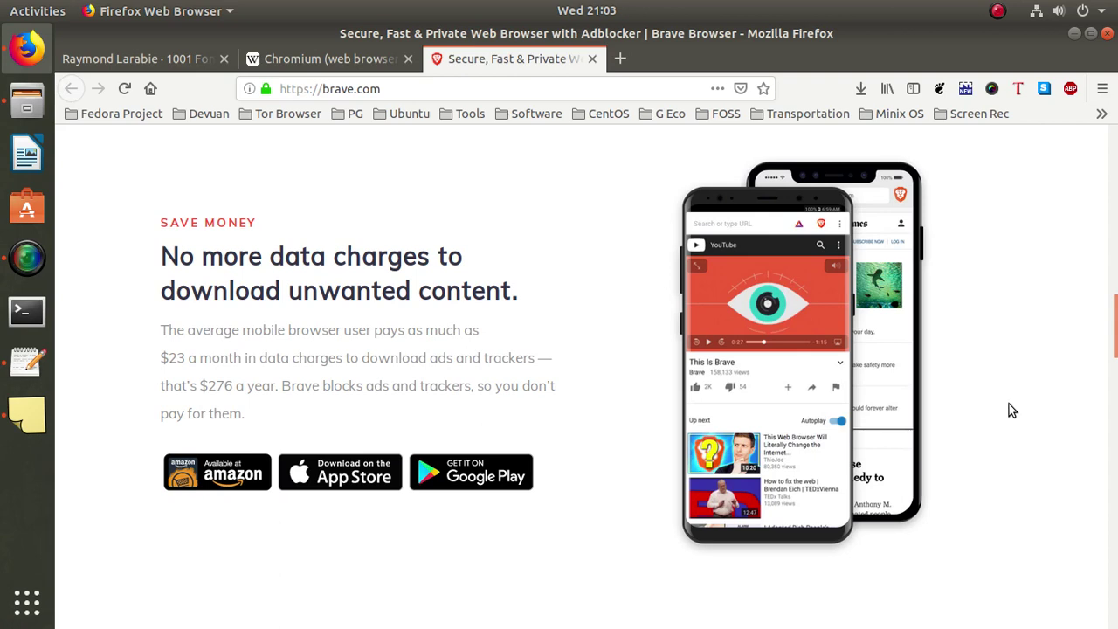
scroll(1009, 404, "down", 8)
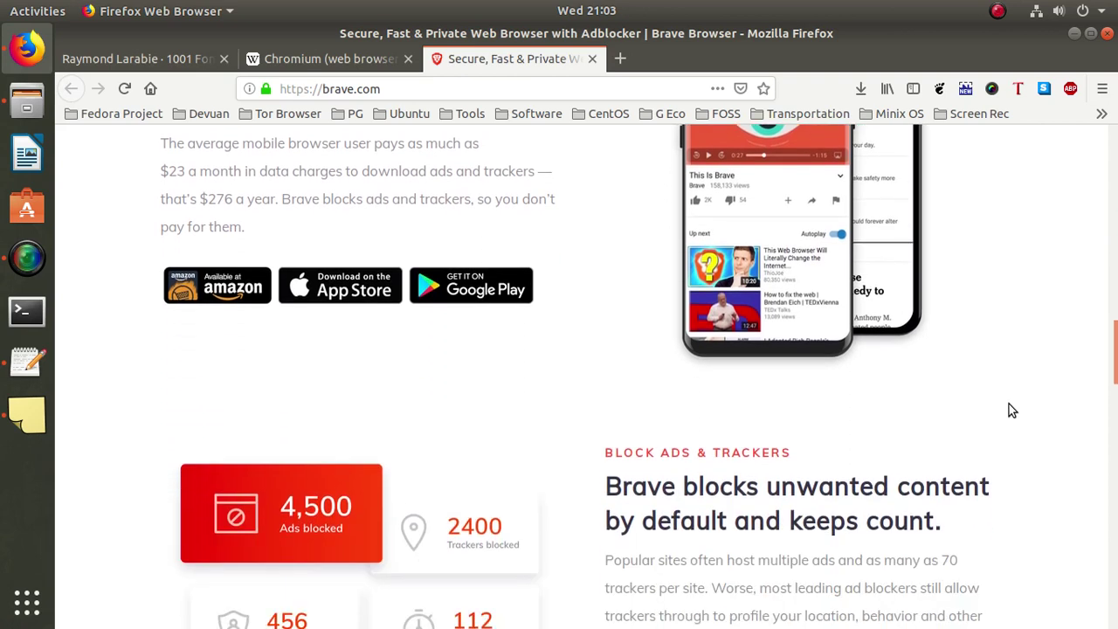
scroll(1009, 410, "down", 7)
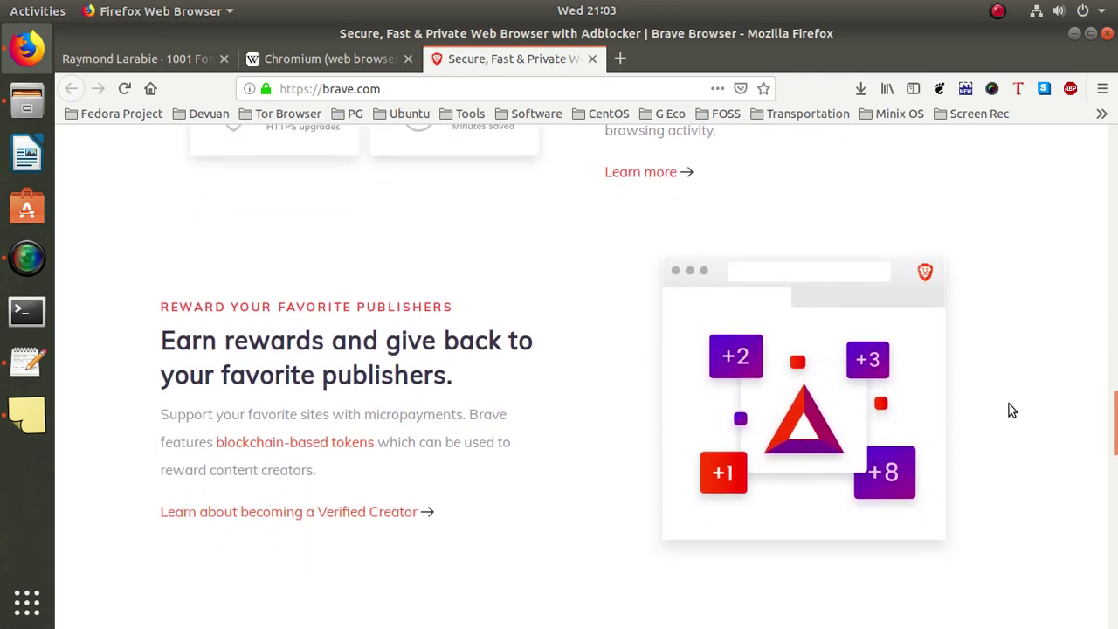
scroll(1009, 410, "down", 4)
scroll(1009, 410, "down", 5)
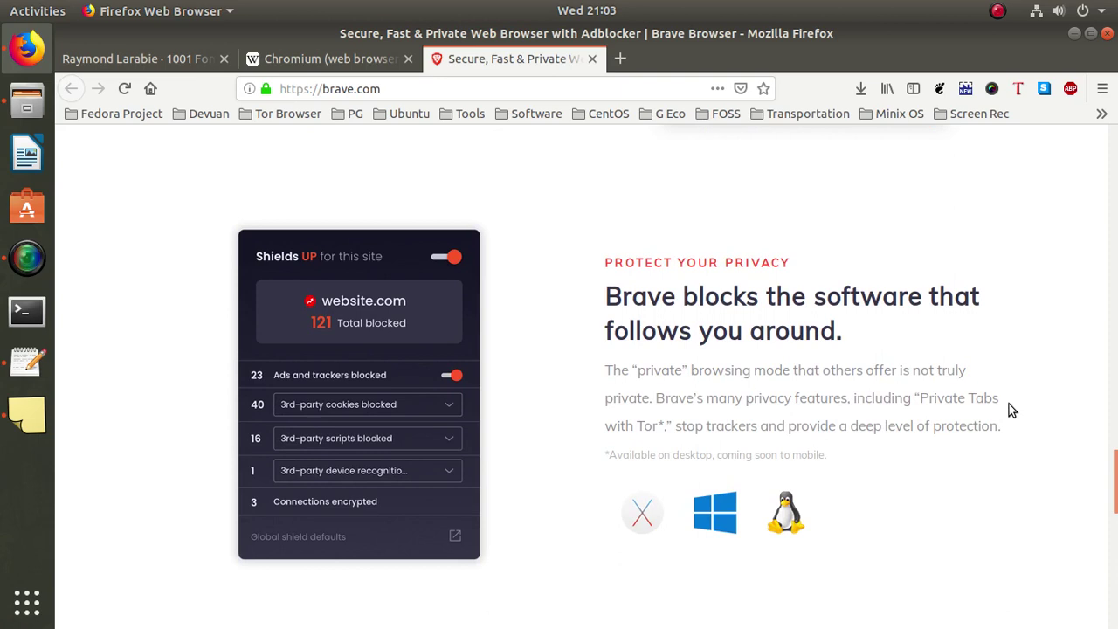
scroll(1009, 411, "down", 3)
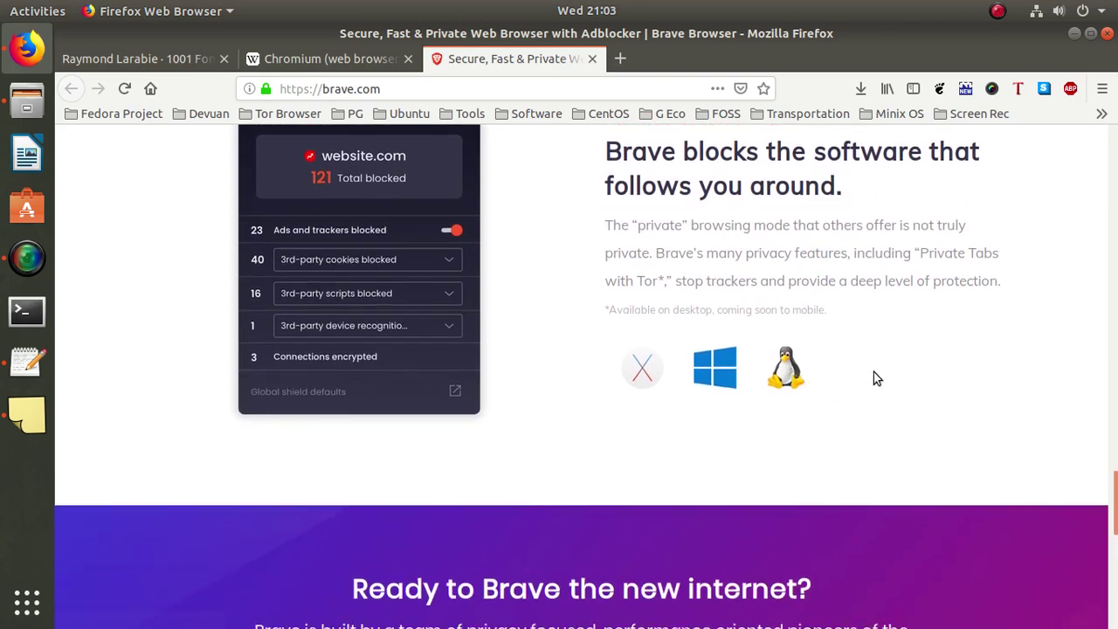
Open the Brave download page and go to the Linux installation instructions in the Brave documentation
scroll(873, 374, "down", 5)
left_click(648, 488)
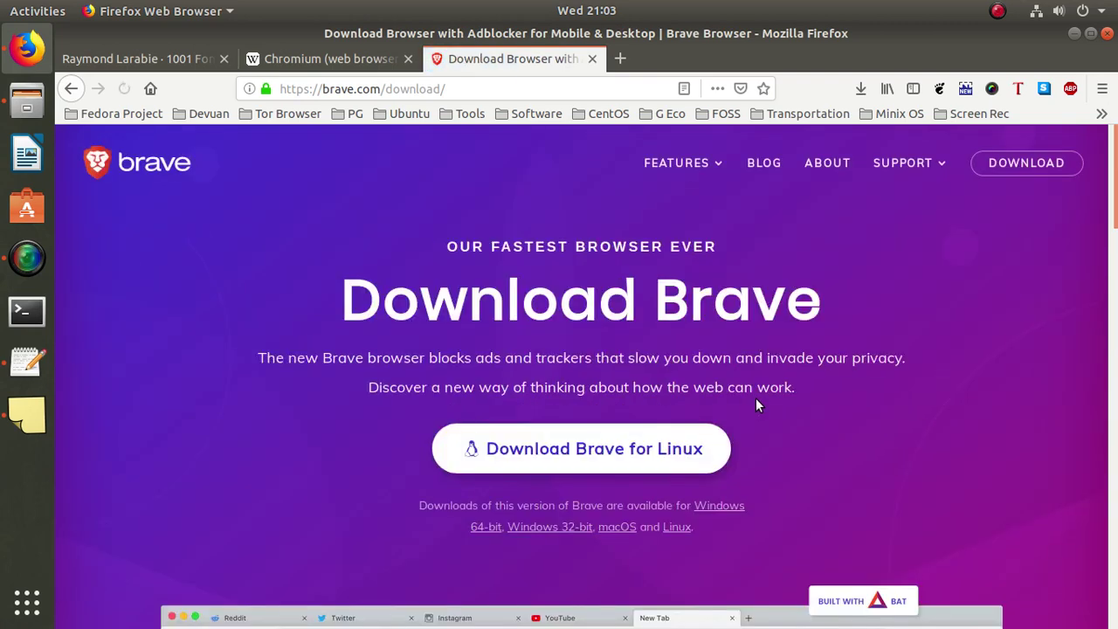
left_click(579, 448)
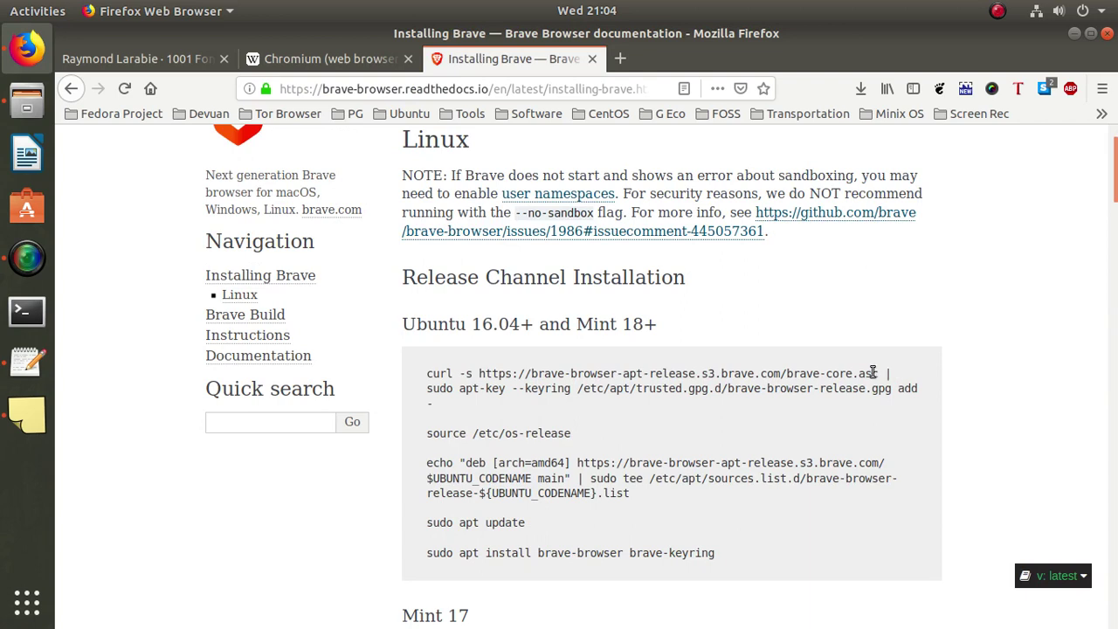
Copy the curl line from the Ubuntu 16.04+ and Mint 18+ release channel commands and restore the Firefox window to a smaller size
left_click_drag(898, 375, 426, 375)
right_click(512, 377)
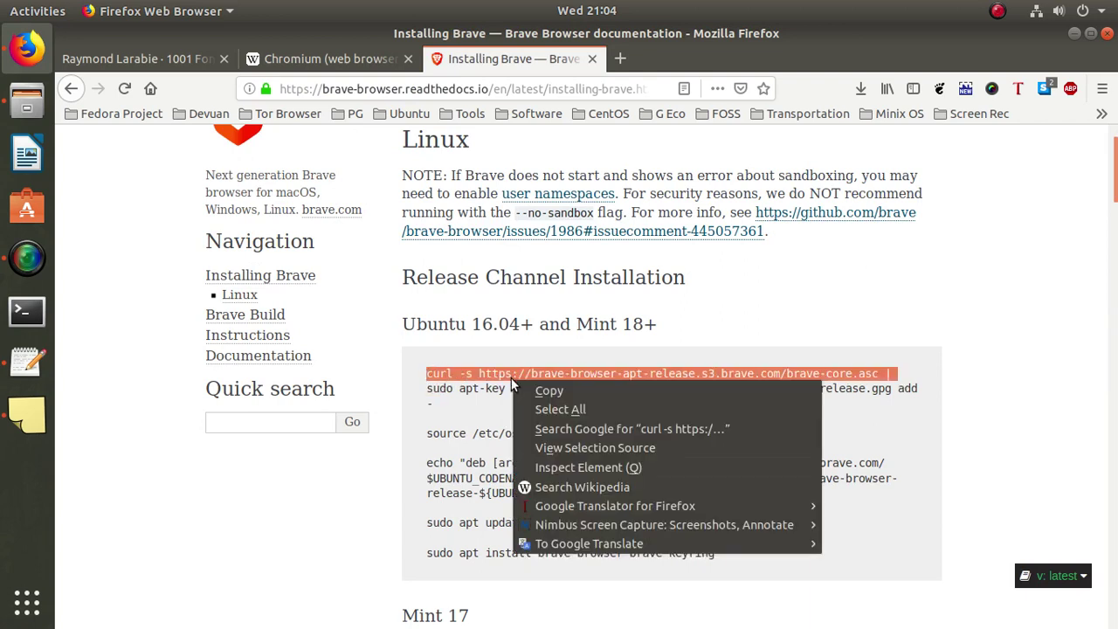
left_click(555, 395)
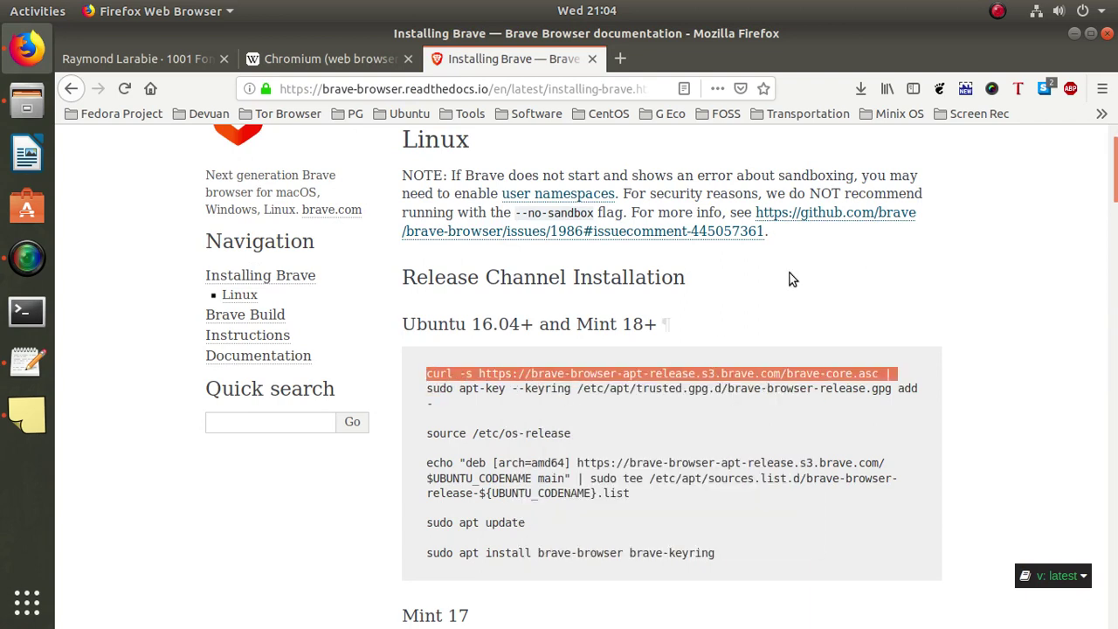
left_click(1091, 33)
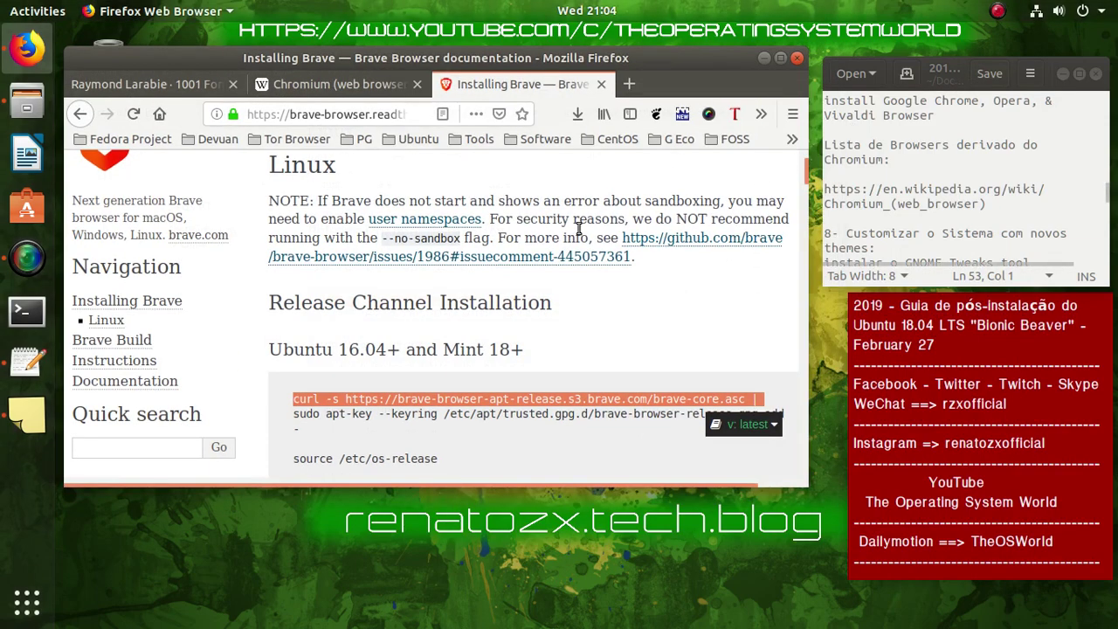
left_click(26, 310)
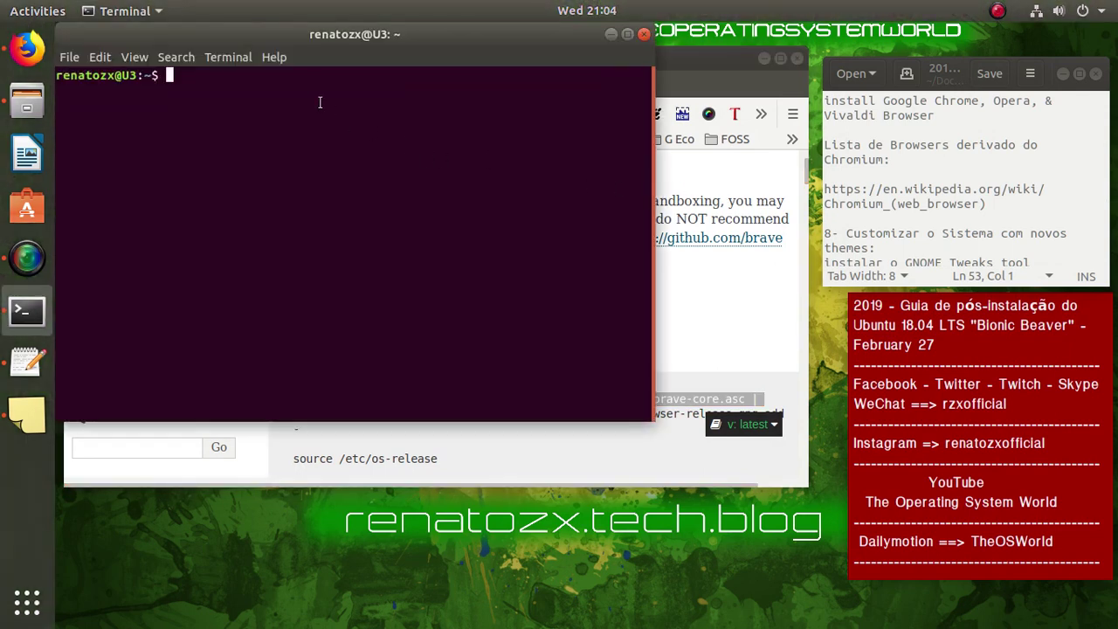
right_click(319, 102)
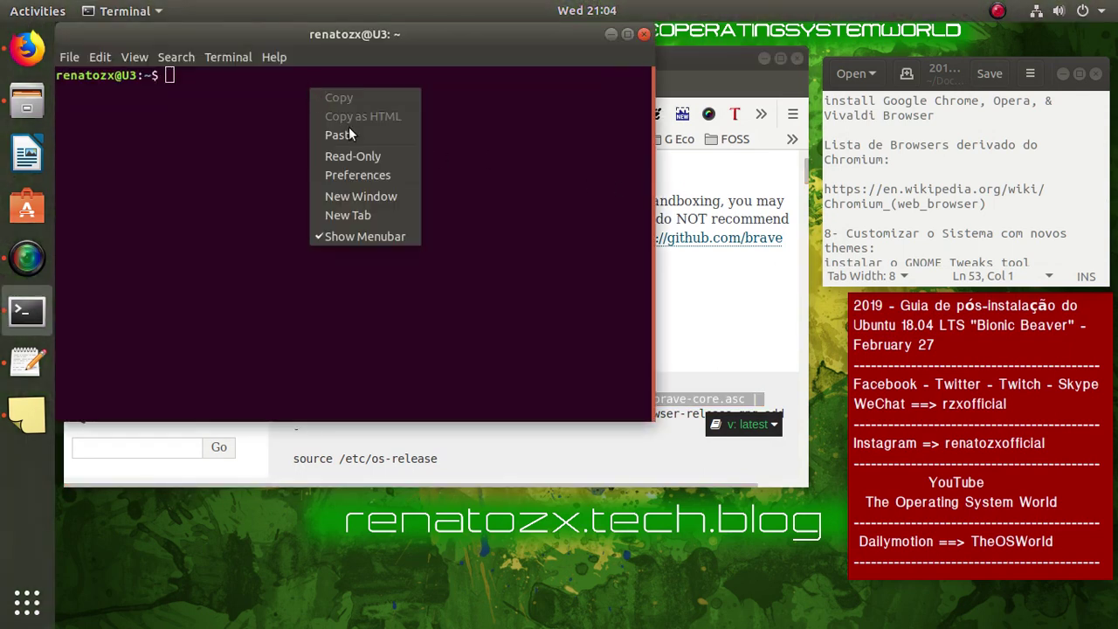
left_click(355, 131)
key("Return")
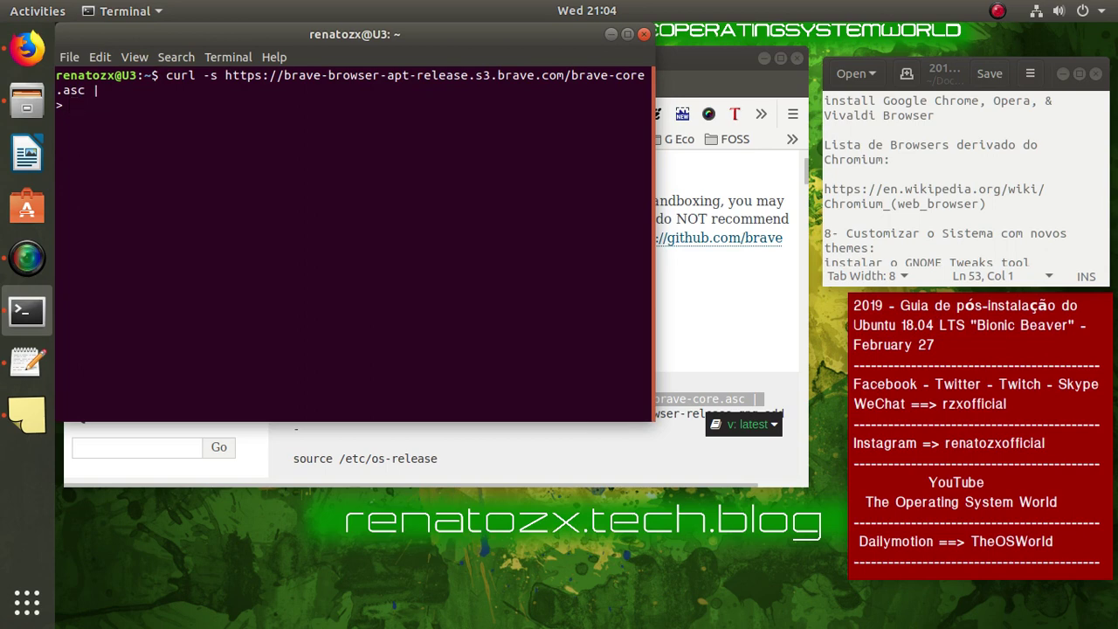
Return to Firefox and copy the complete "sudo apt-key --keyring" line, including its closing hyphen, from the Ubuntu 16.04+ commands
left_click(704, 54)
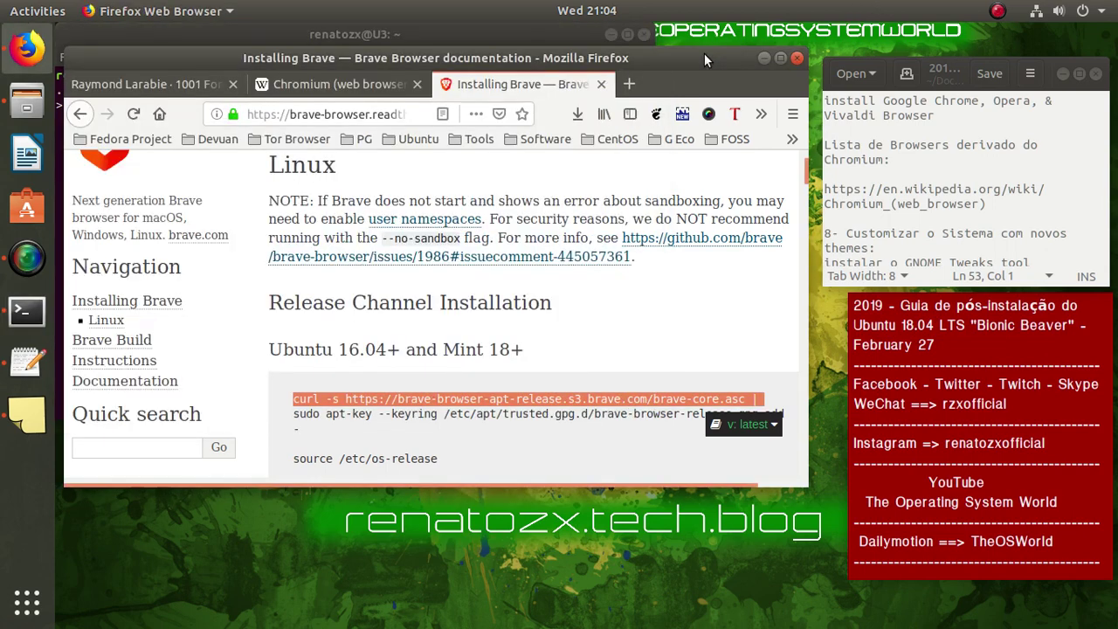
scroll(745, 309, "down", 3)
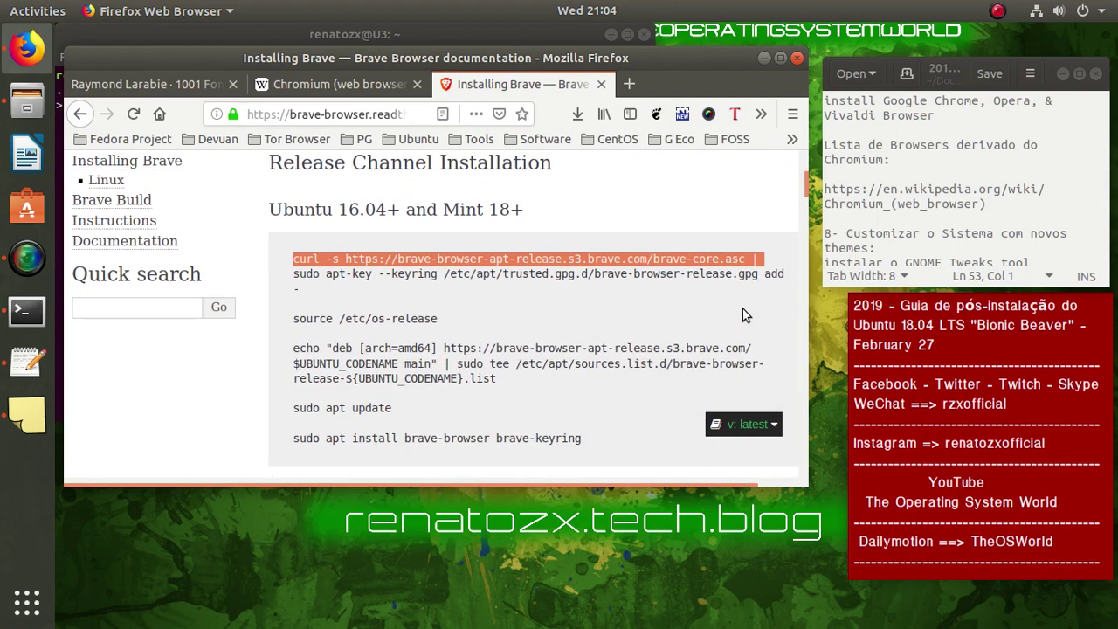
left_click_drag(780, 276, 587, 276)
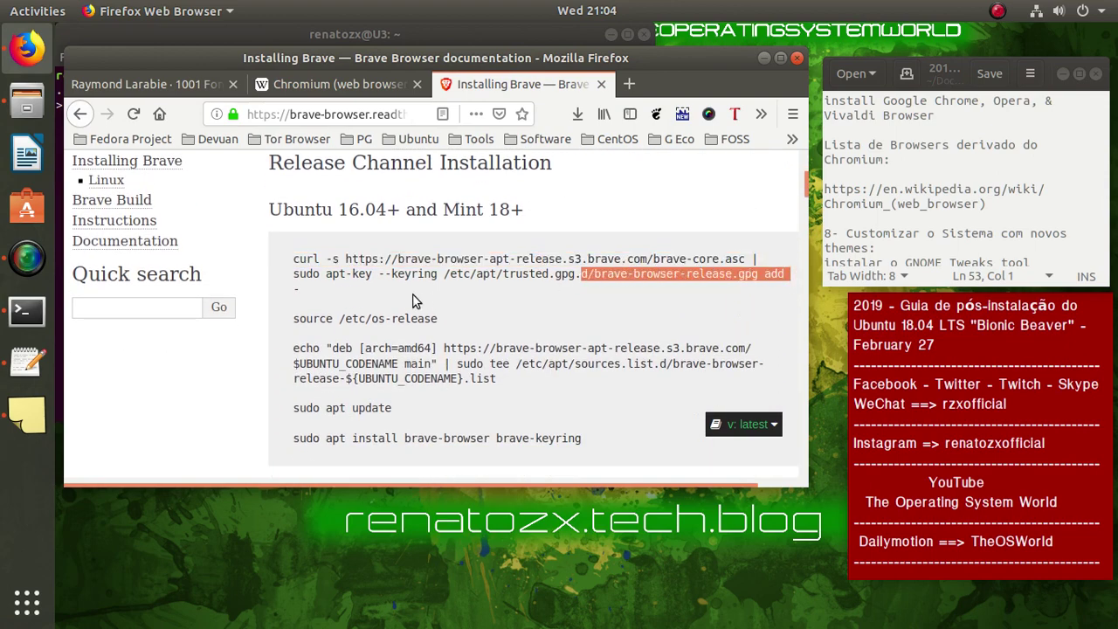
left_click(320, 281)
double_click(320, 282)
triple_click(305, 286)
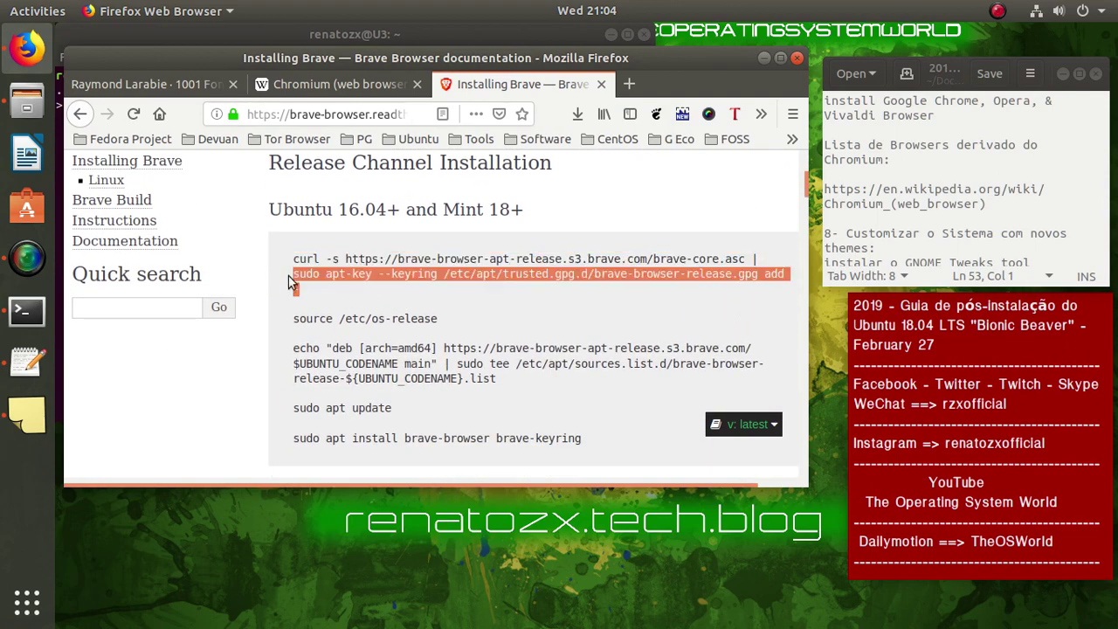
right_click(383, 272)
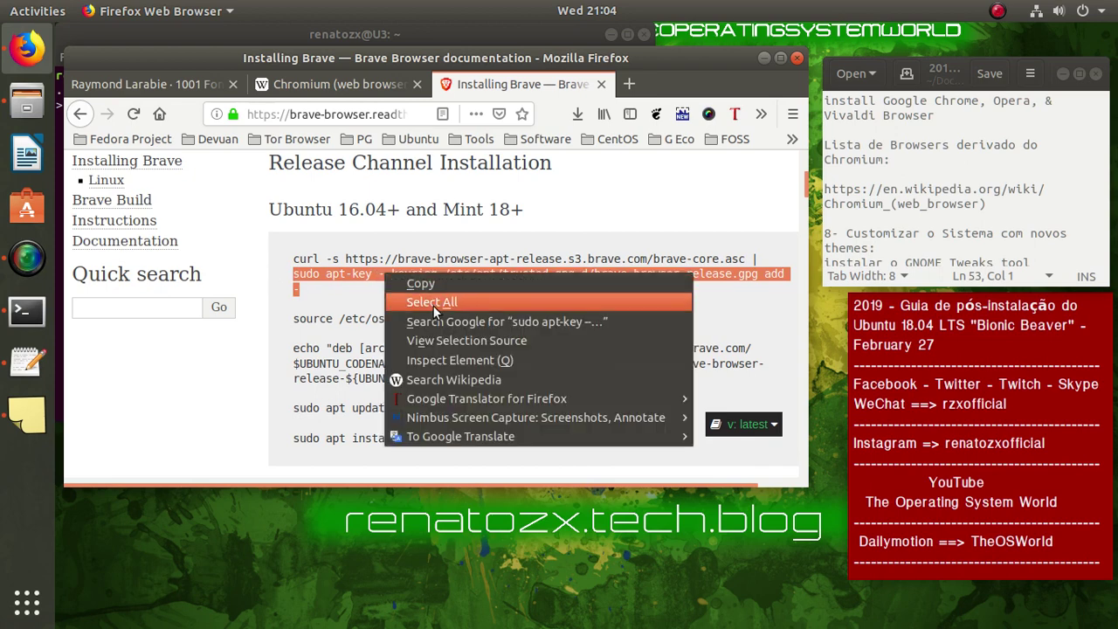
left_click(455, 285)
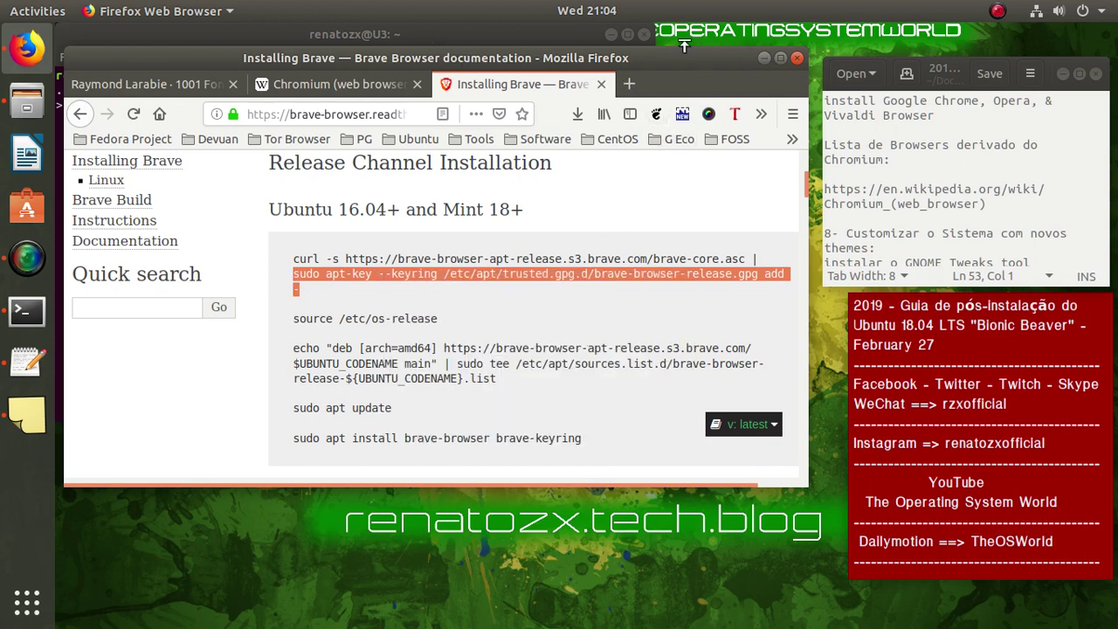
Minimize Firefox and move the Terminal window to the middle of the desktop beside the notes
left_click(761, 58)
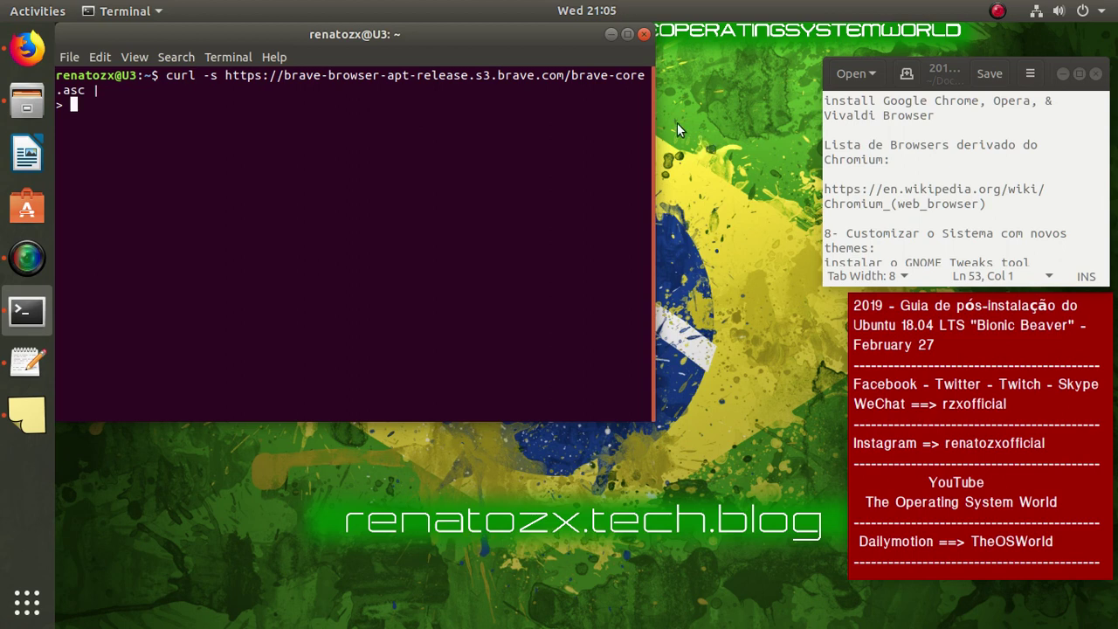
left_click_drag(354, 38, 516, 91)
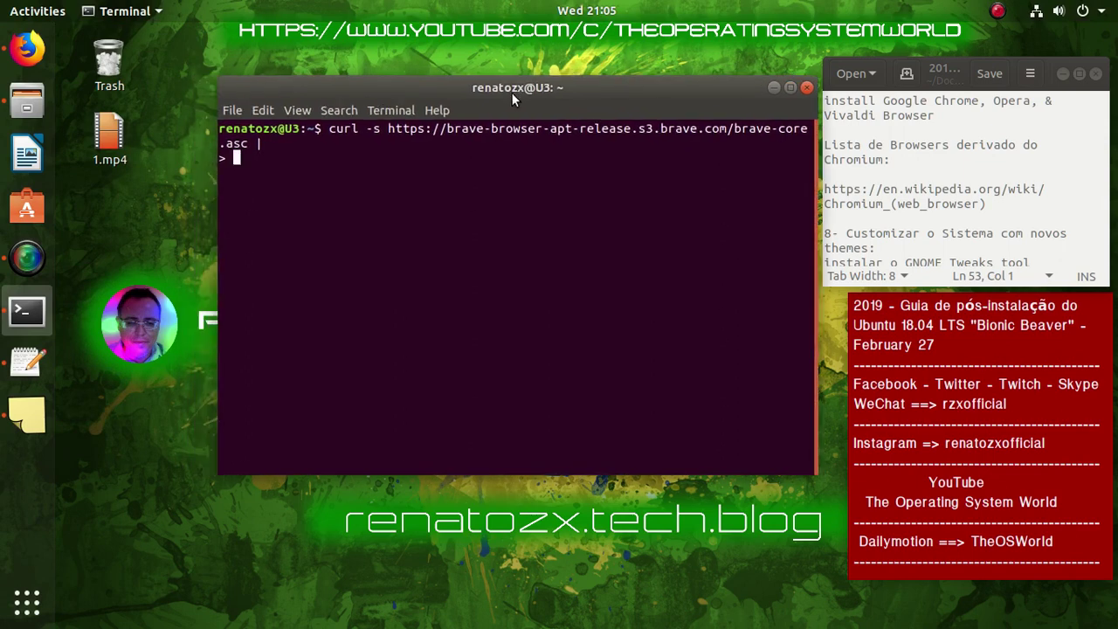
left_click_drag(649, 91, 641, 85)
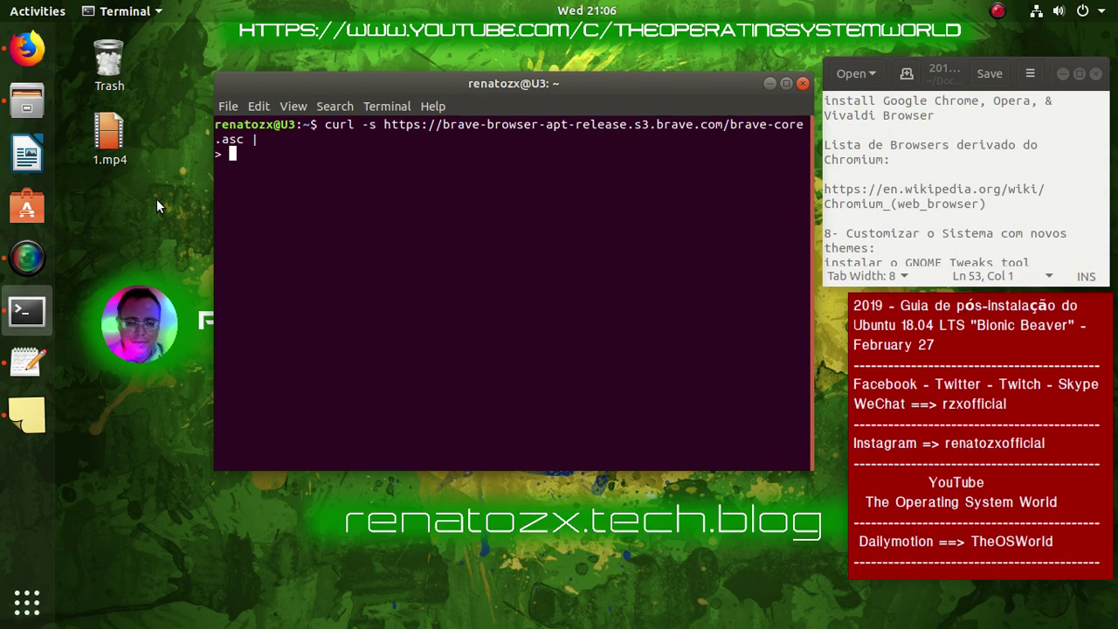
left_click(998, 10)
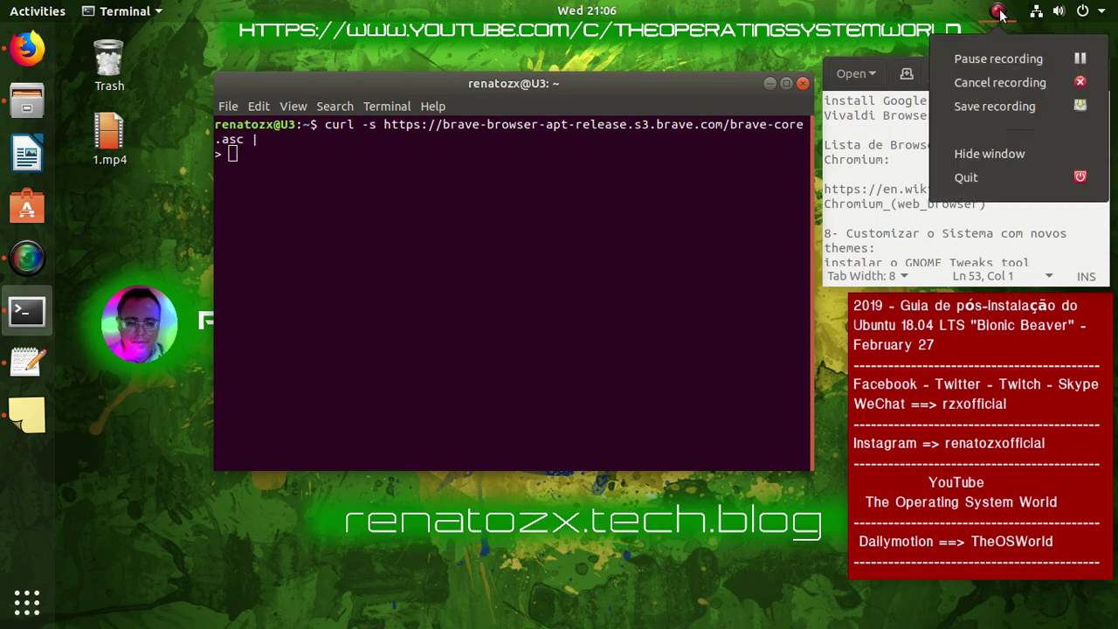
left_click(987, 57)
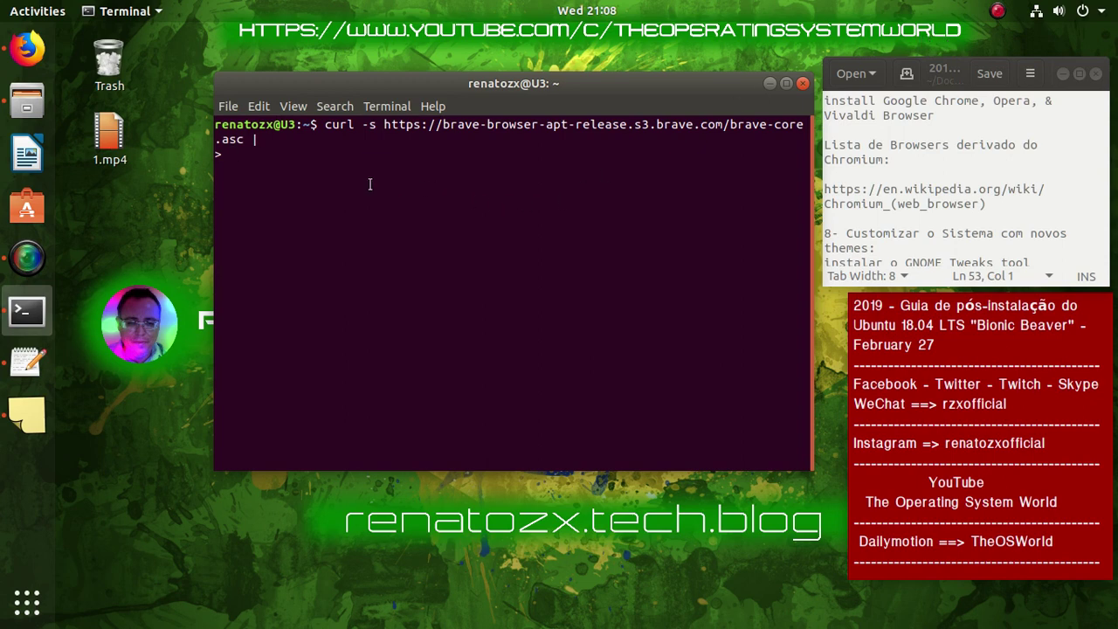
Paste and run "sudo apt-key --keyring /etc/apt/trusted.gpg.d/brave-browser-release.gpg add -" as the continuation of the curl command
right_click(292, 165)
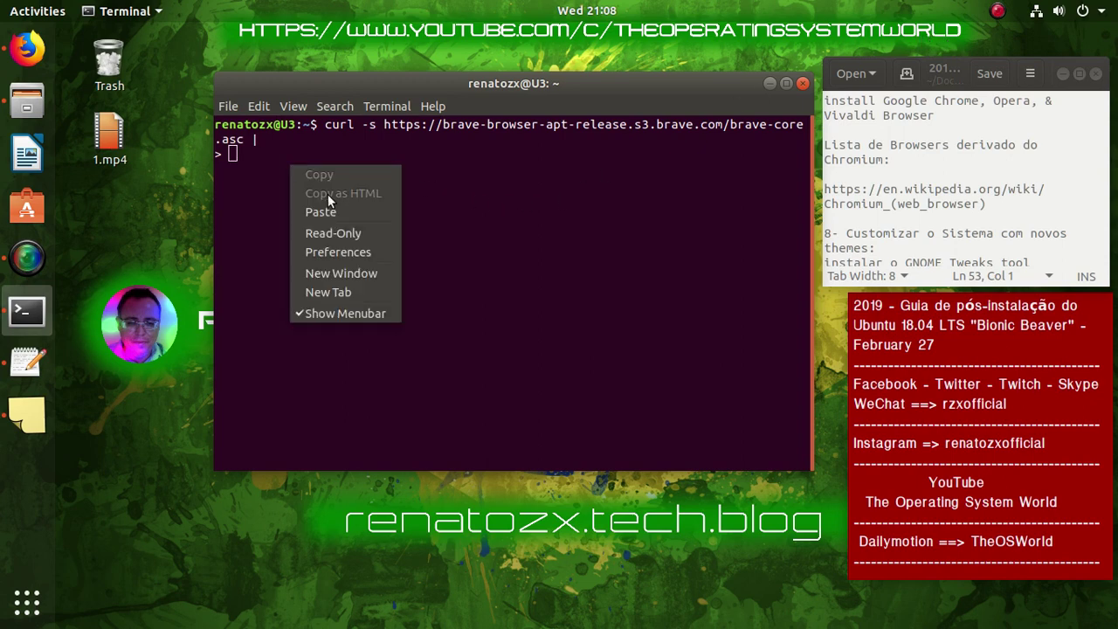
left_click(328, 211)
key("Return")
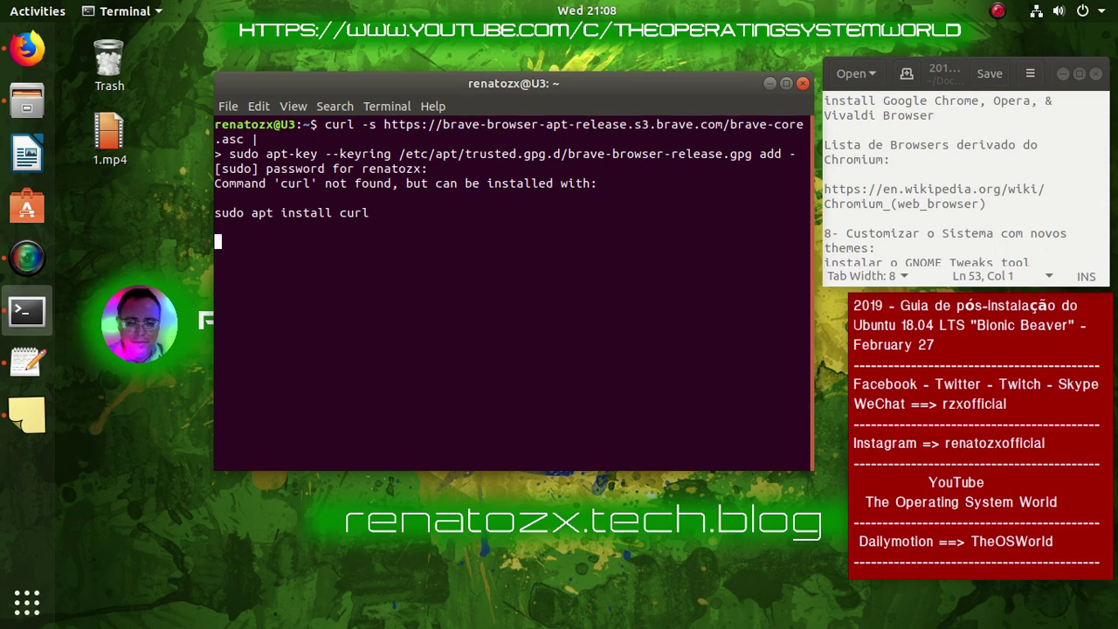
Try to copy "sudo apt install curl" from the Terminal output and paste it at the waiting cursor
mouse_move(384, 212)
left_mouse_down()
mouse_move(214, 209)
mouse_move(315, 229)
mouse_move(369, 212)
left_mouse_up()
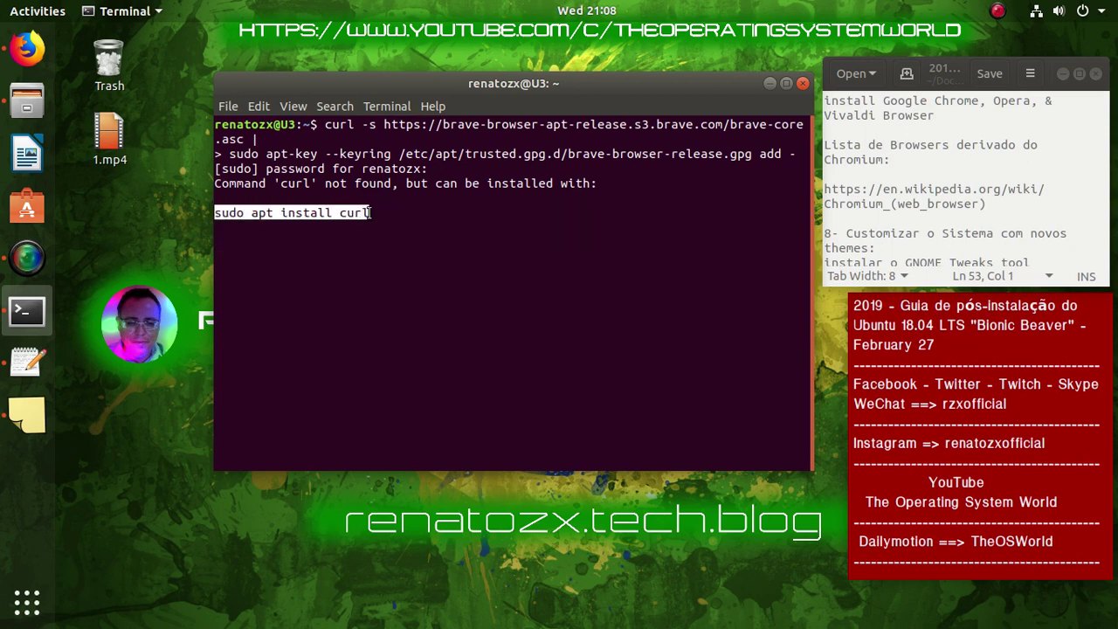
right_click(339, 211)
left_click(389, 219)
left_click(260, 236)
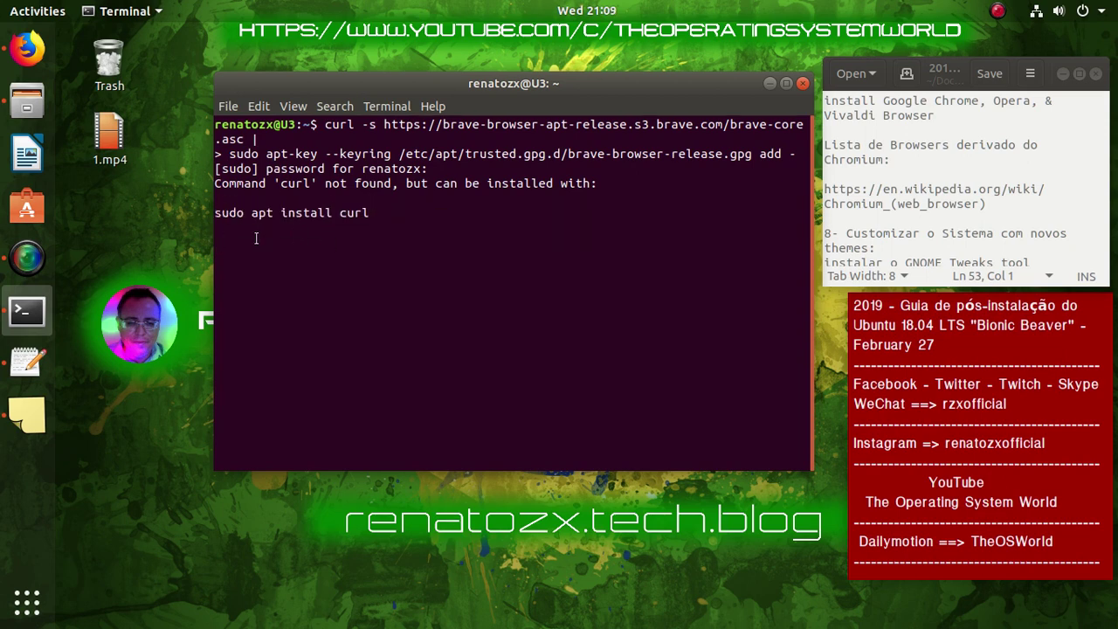
right_click(251, 238)
left_click(288, 284)
right_click(237, 240)
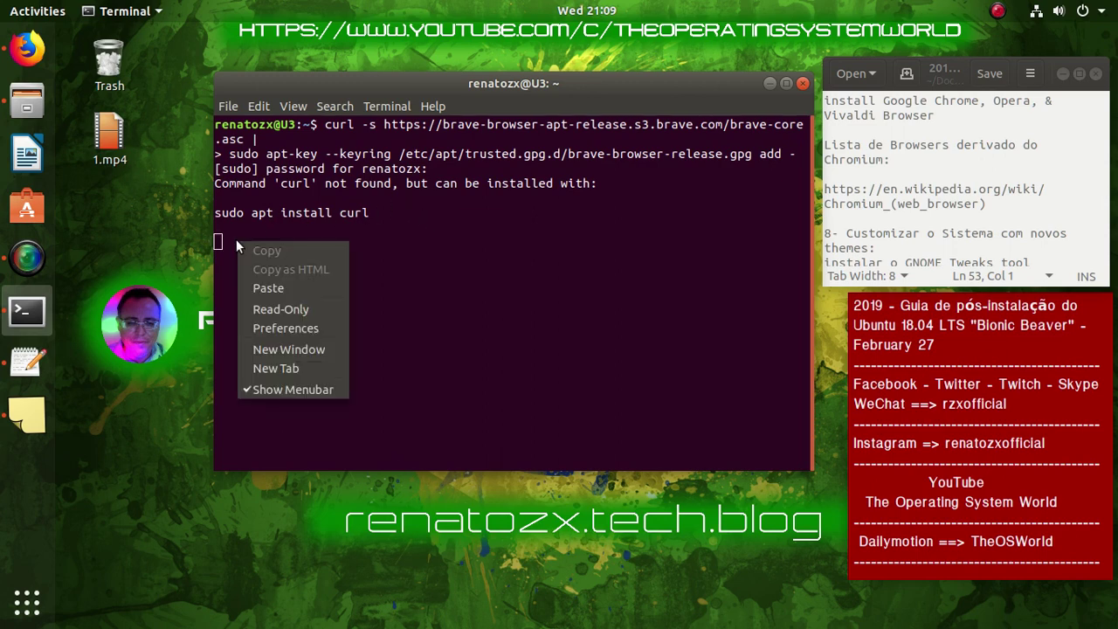
left_click(284, 288)
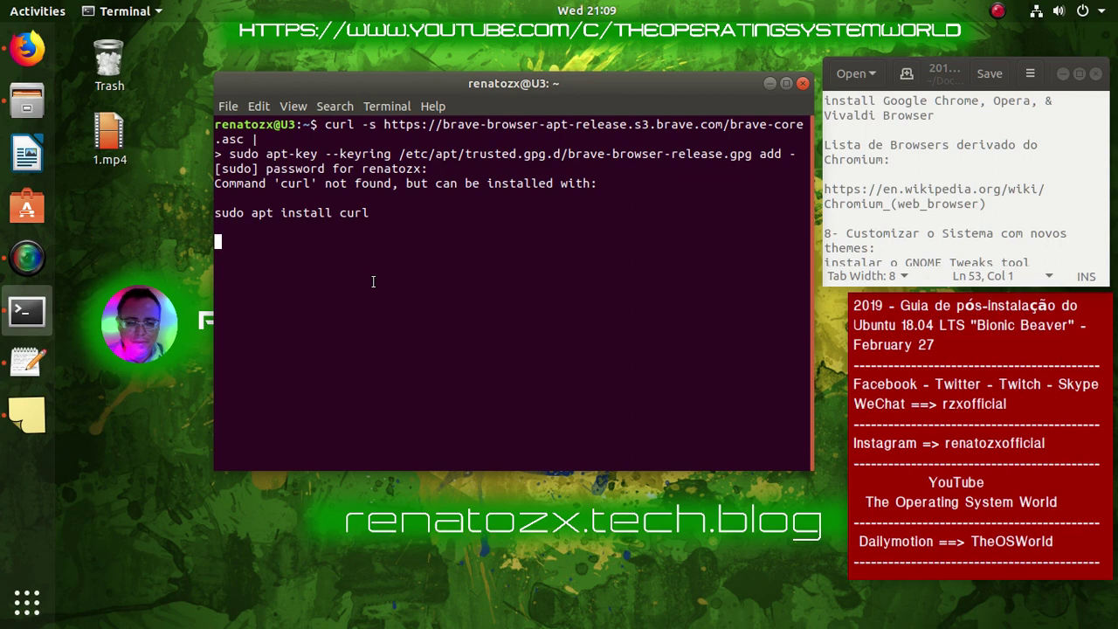
Submit the pending entry and authenticate the apt-key command with the account password at the sudo prompt
key("Return")
key("Return")
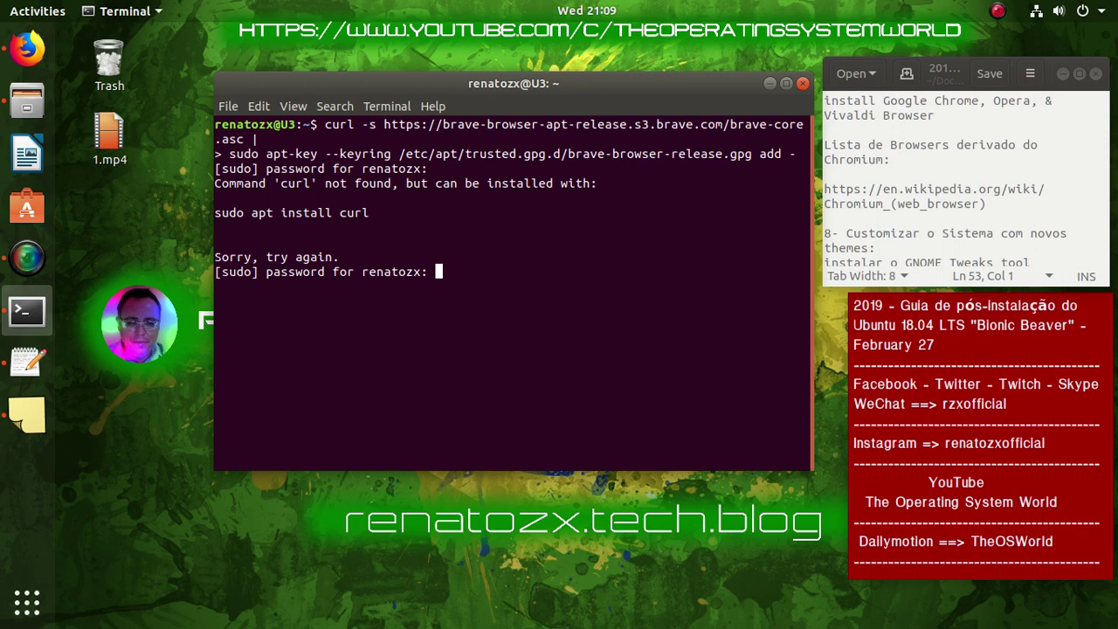
key("Return")
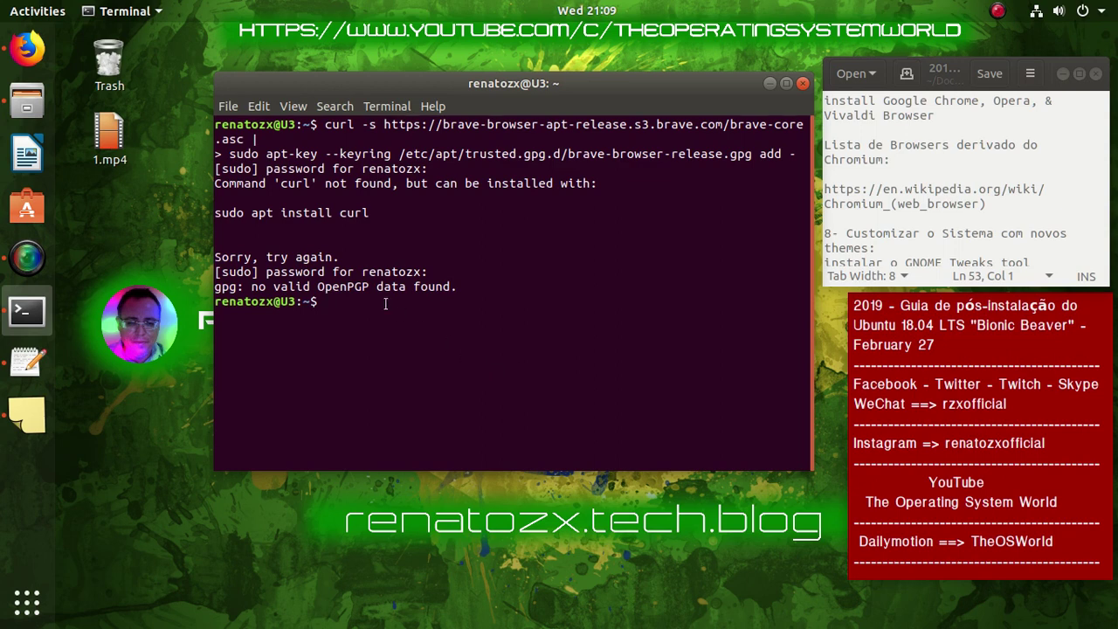
Copy "sudo apt install curl" from the Terminal output, run it at the prompt and answer y to continue the installation
left_click_drag(367, 218, 219, 213)
left_click(264, 217)
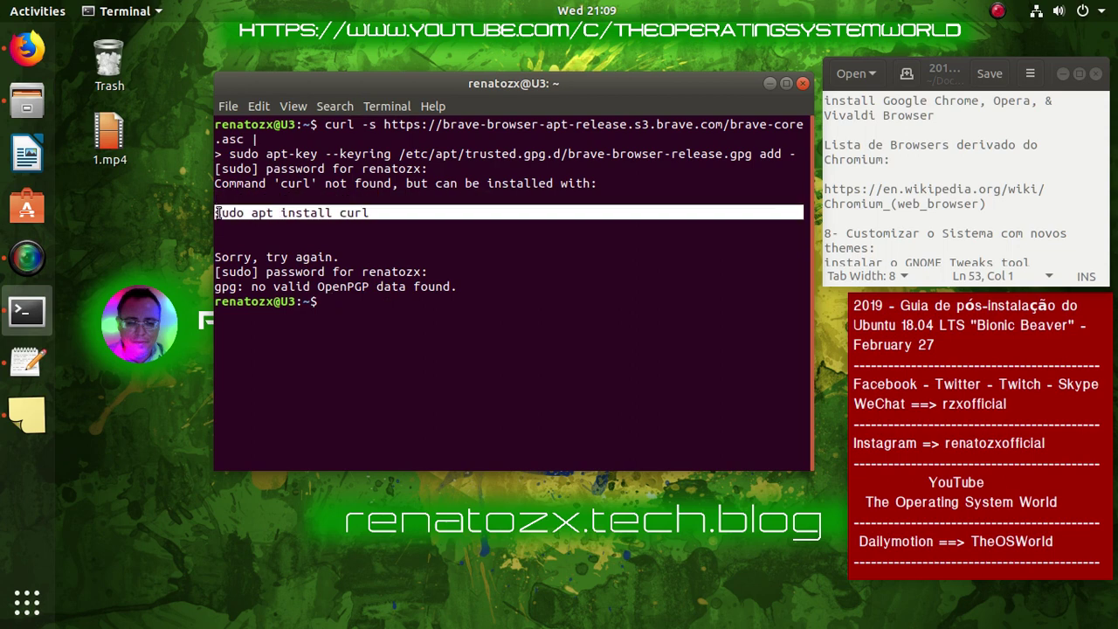
right_click(236, 213)
left_click(276, 238)
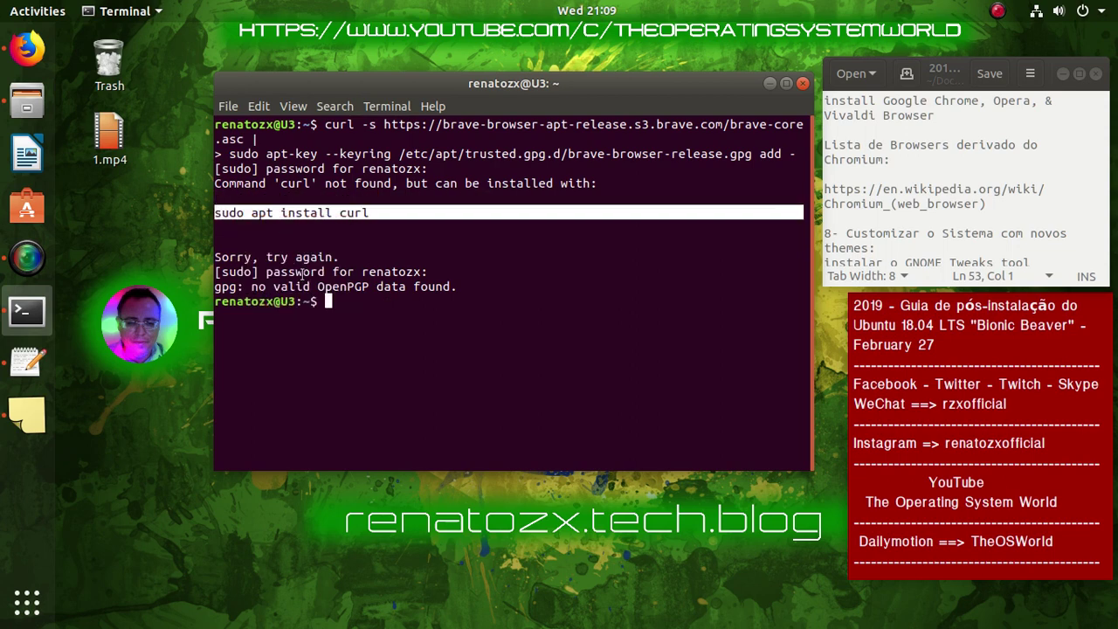
left_click(375, 300)
right_click(375, 300)
left_click(408, 349)
key("Return")
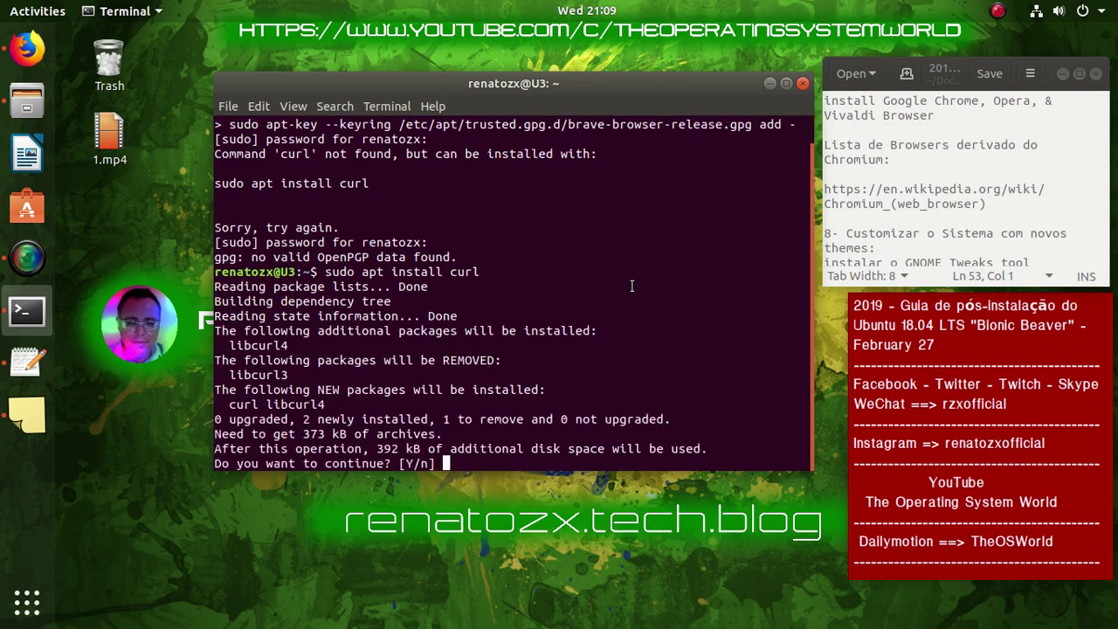
type("y")
key("Return")
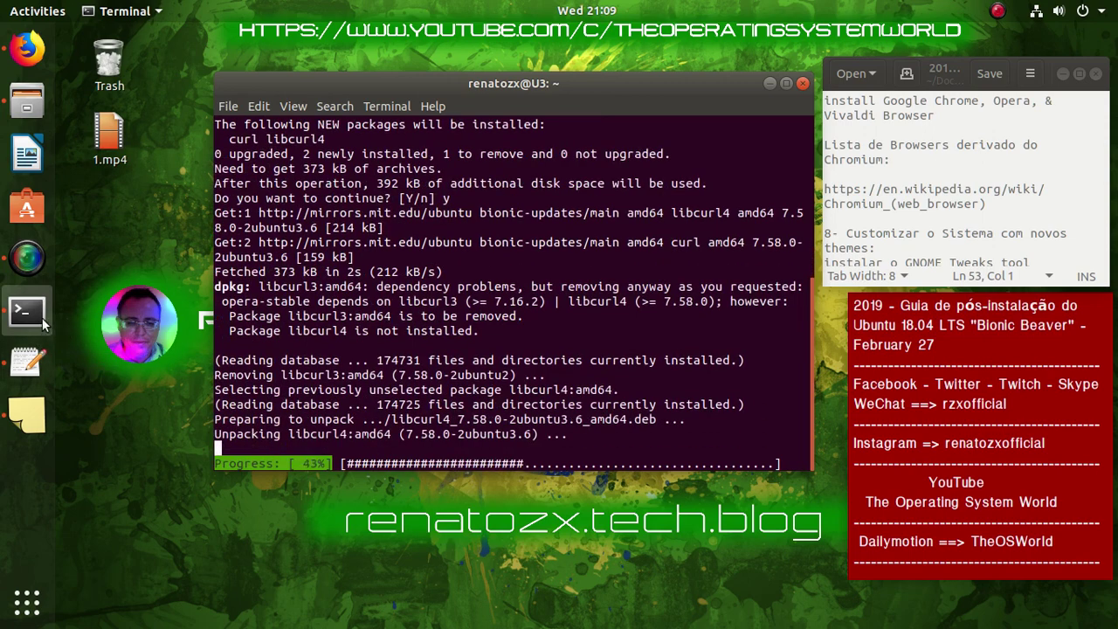
Copy "sudo apt-key --keyring /etc/apt/trusted.gpg.d/brave-browser-release.gpg add -" from the Brave installation page in Firefox and run it alone in Terminal
left_click(27, 49)
right_click(379, 275)
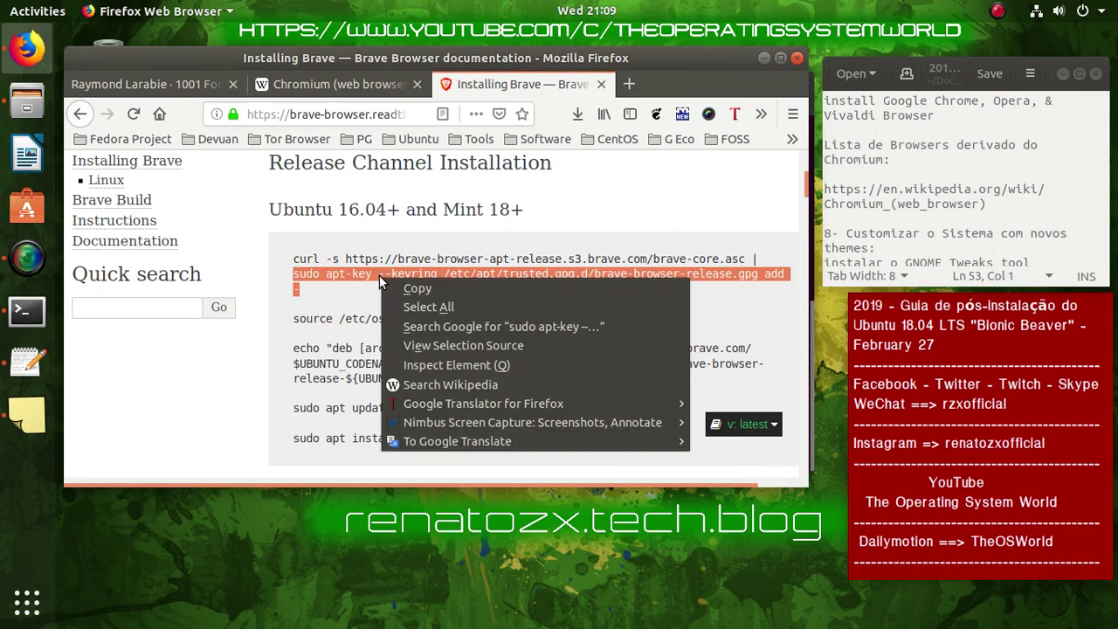
left_click(395, 284)
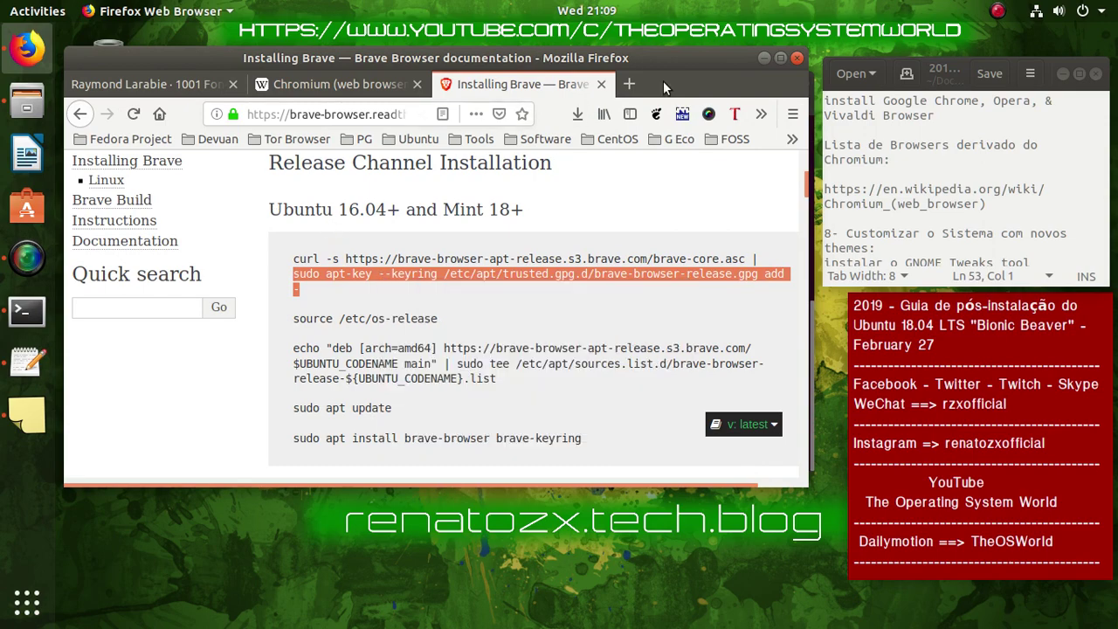
left_click(767, 57)
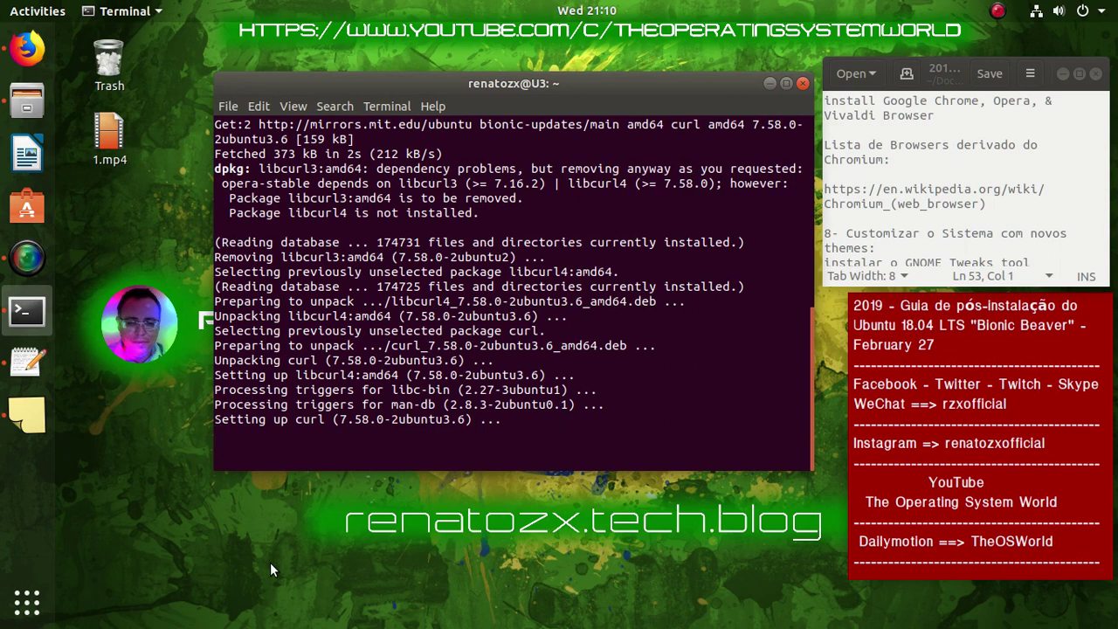
right_click(490, 271)
key("Escape")
key("ctrl+shift+v")
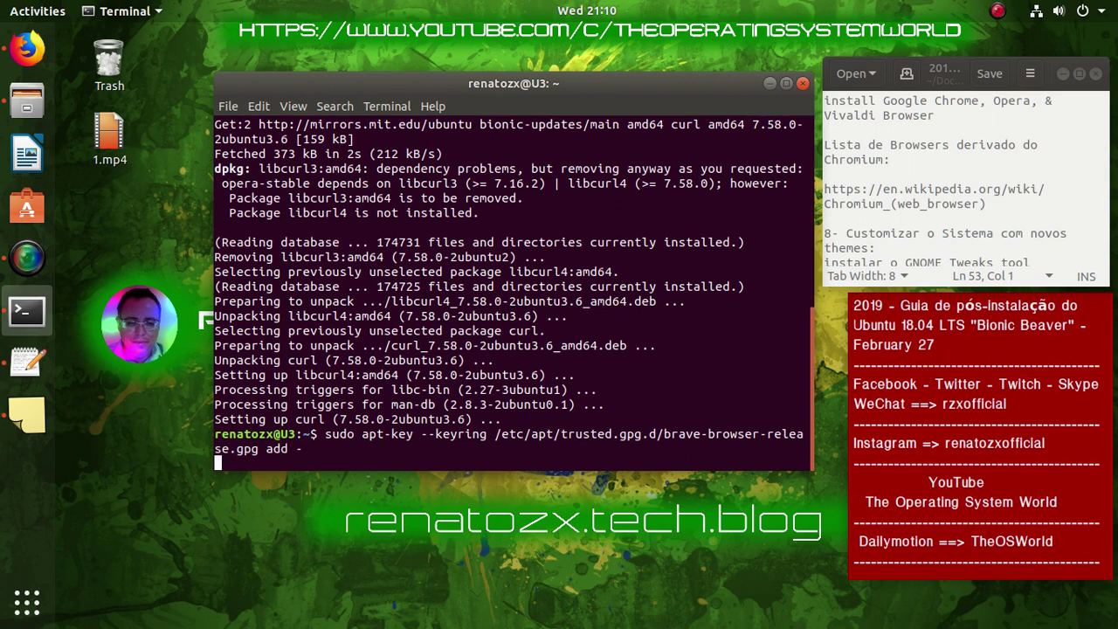
key("Return")
Copy "source /etc/os-release" from the Brave installation page in Firefox and return to Terminal
left_click(38, 55)
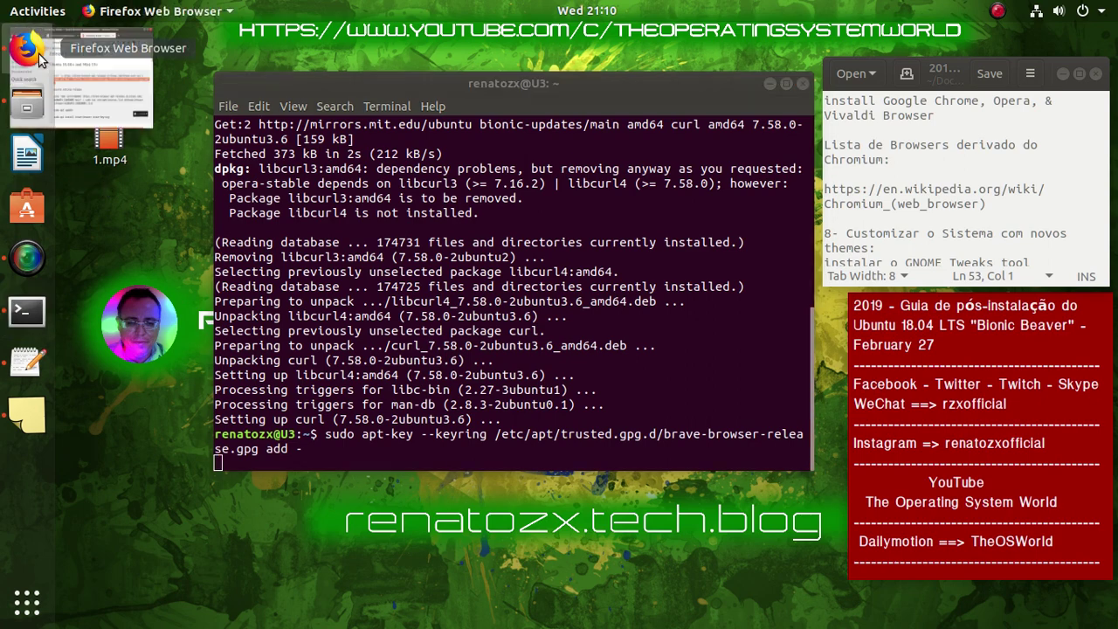
left_click_drag(440, 320, 294, 320)
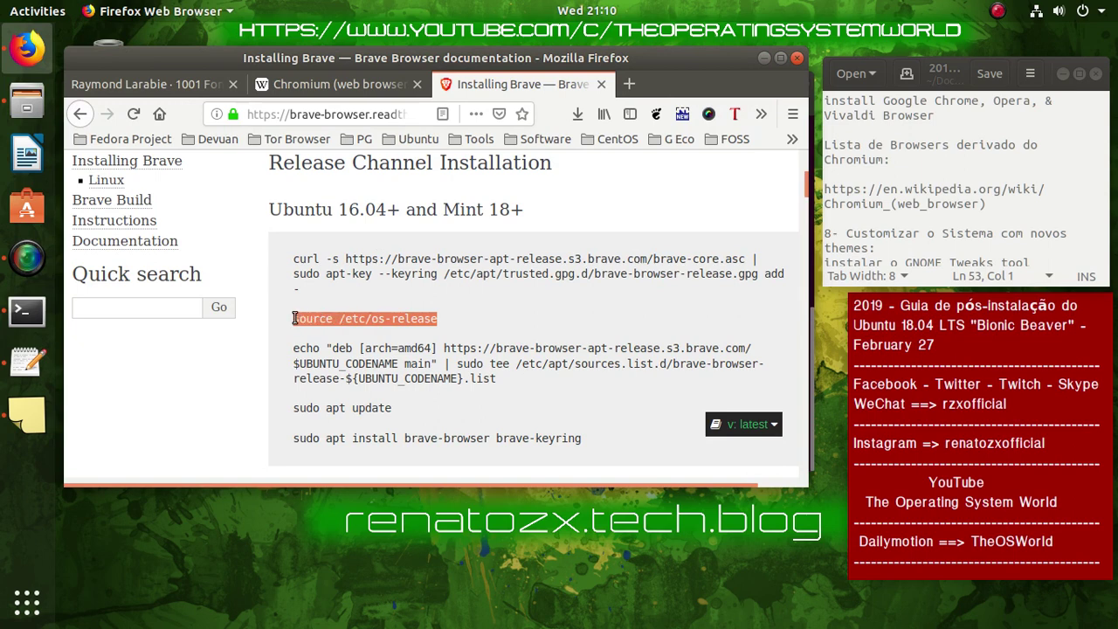
right_click(352, 316)
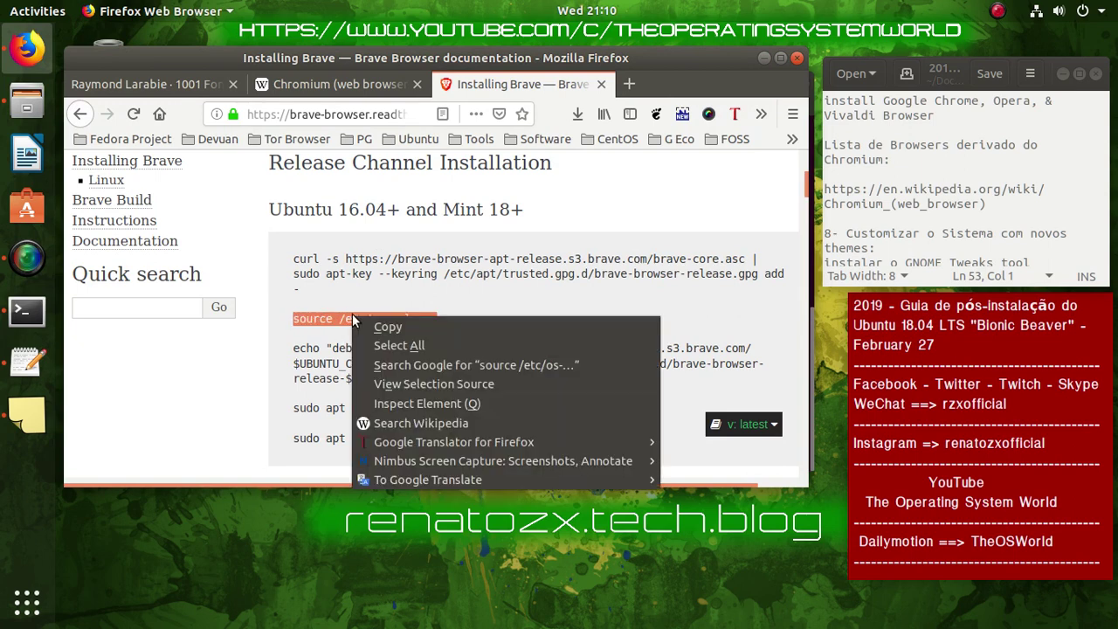
left_click(387, 326)
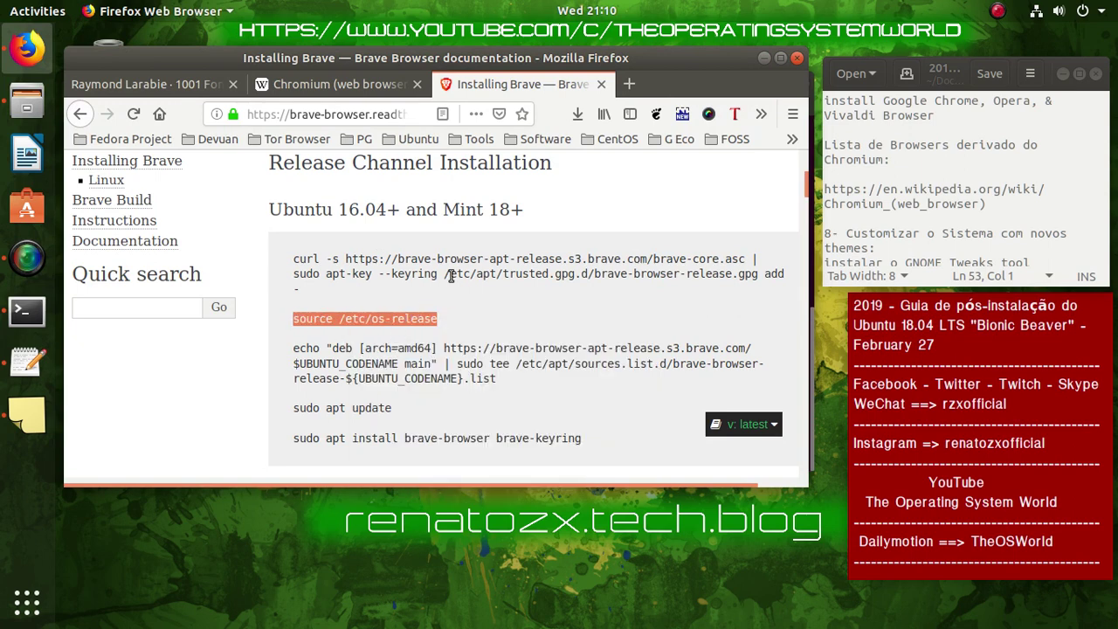
left_click(765, 58)
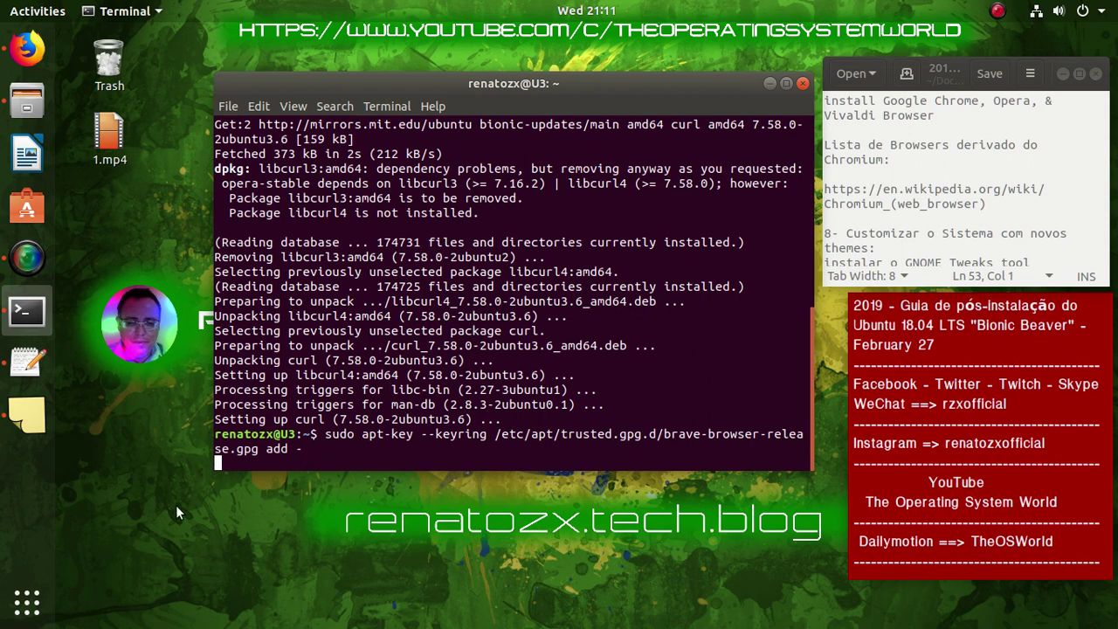
Close the Terminal window with its running apt-key command, open a new Terminal and move it towards the middle of the desktop
key("Return")
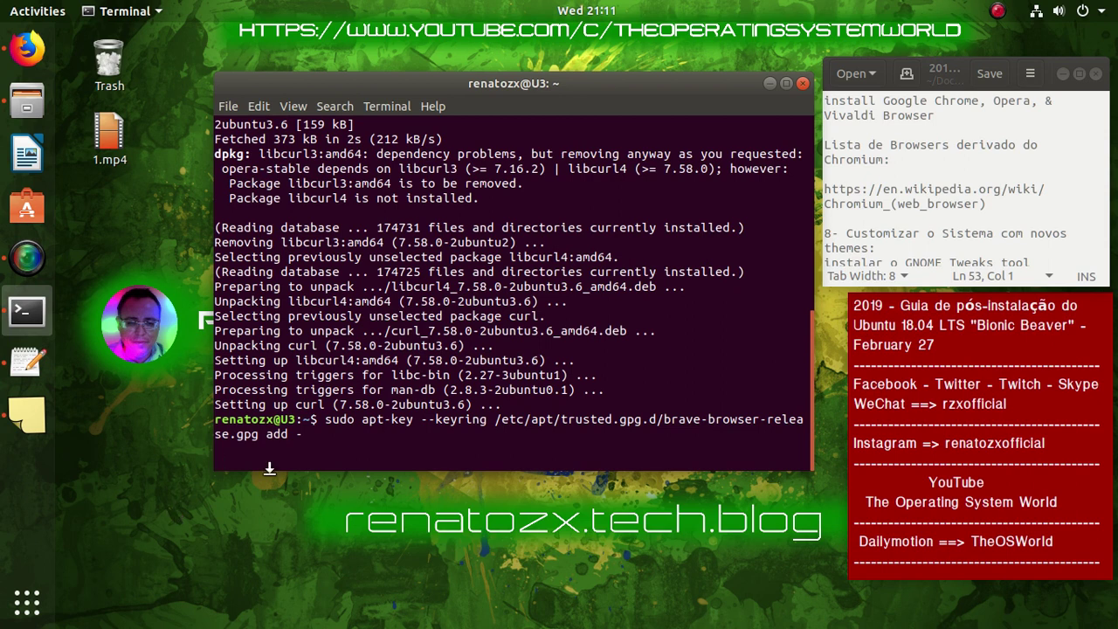
left_click(998, 10)
key("Escape")
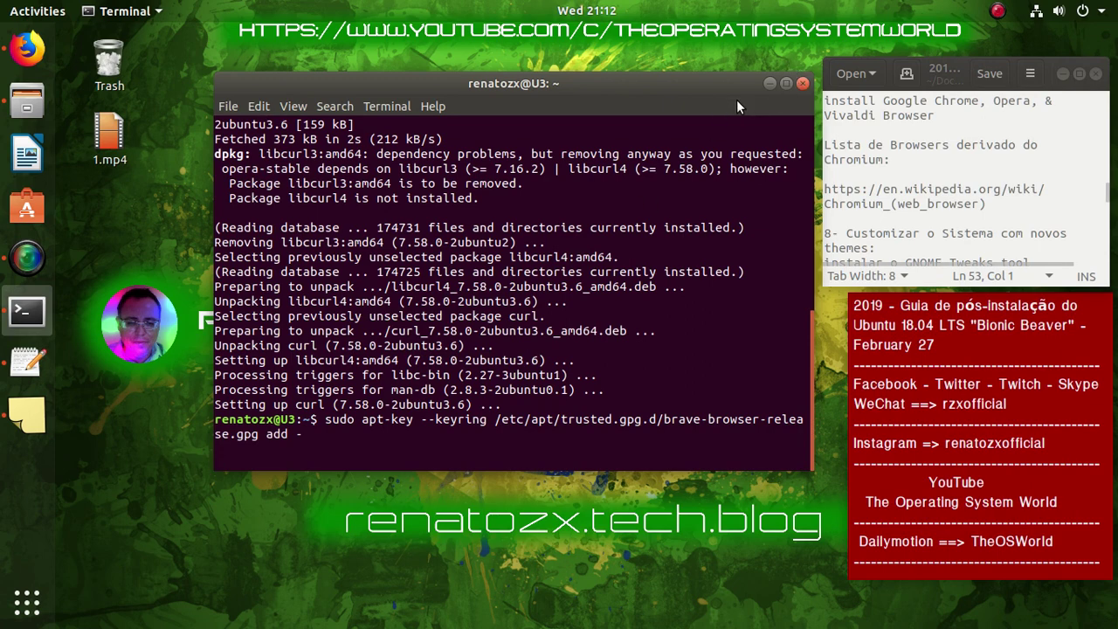
left_click(802, 83)
left_click(599, 322)
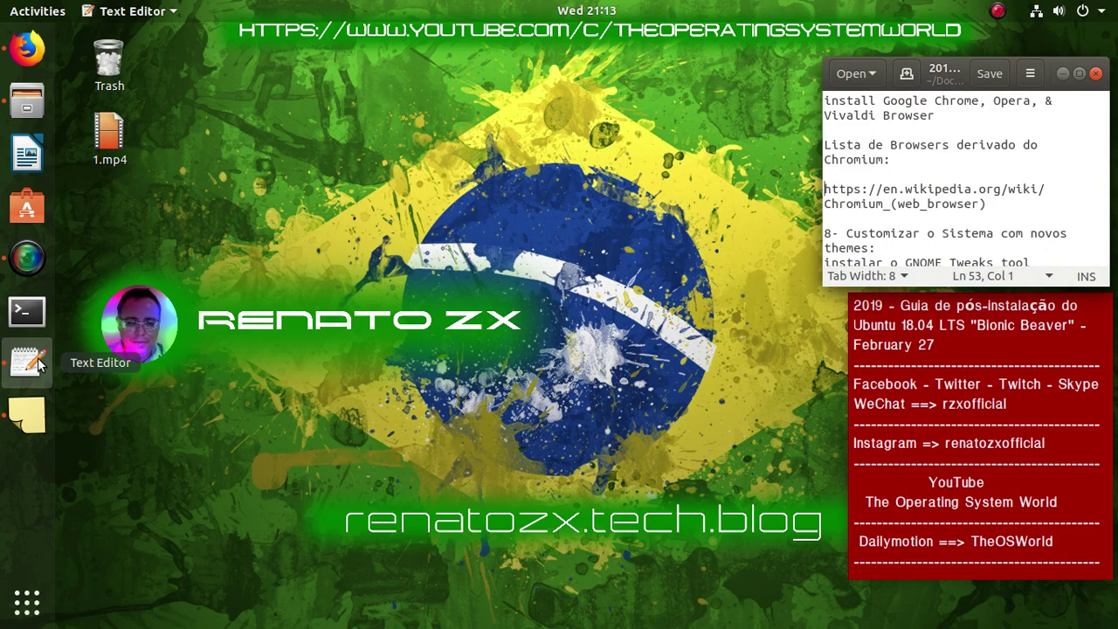
left_click(26, 310)
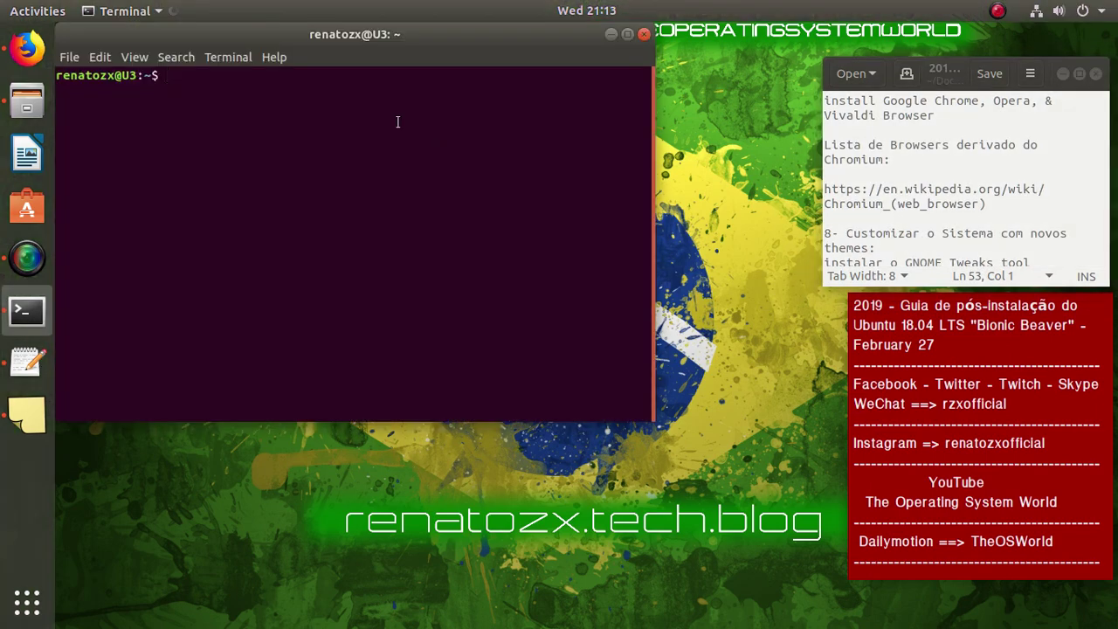
left_click_drag(340, 50, 483, 103)
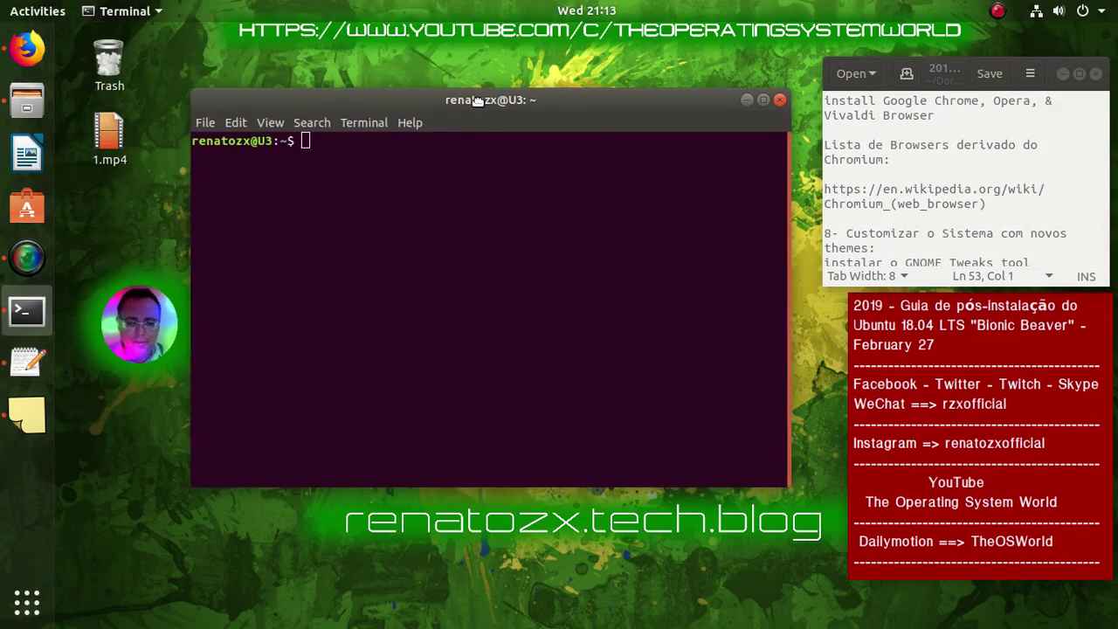
left_click(388, 119)
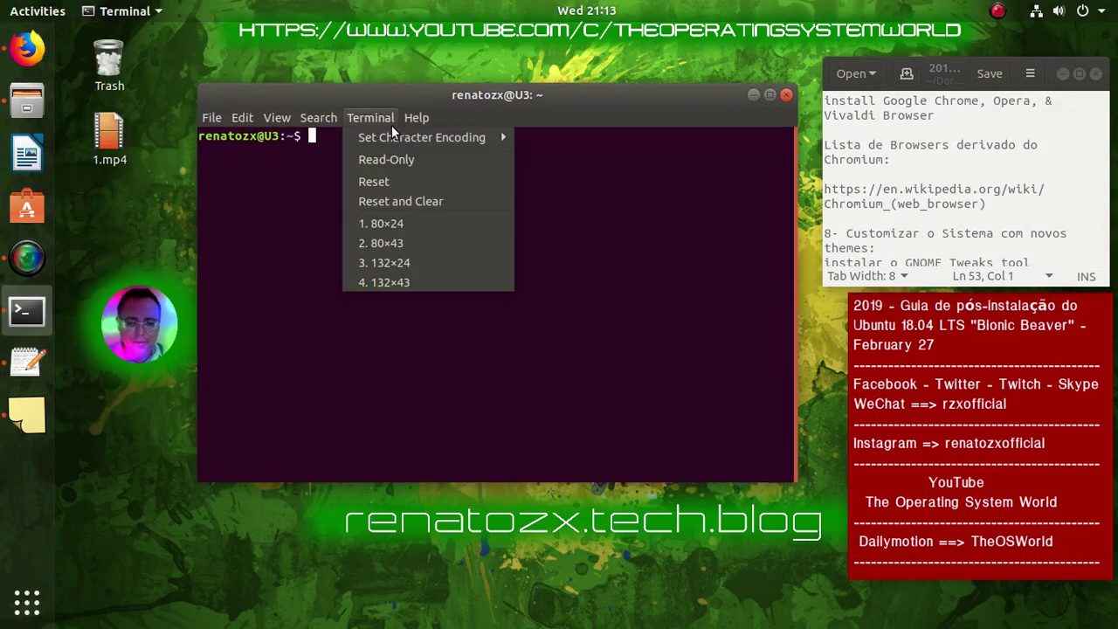
left_click(330, 173)
right_click(352, 144)
left_click(380, 191)
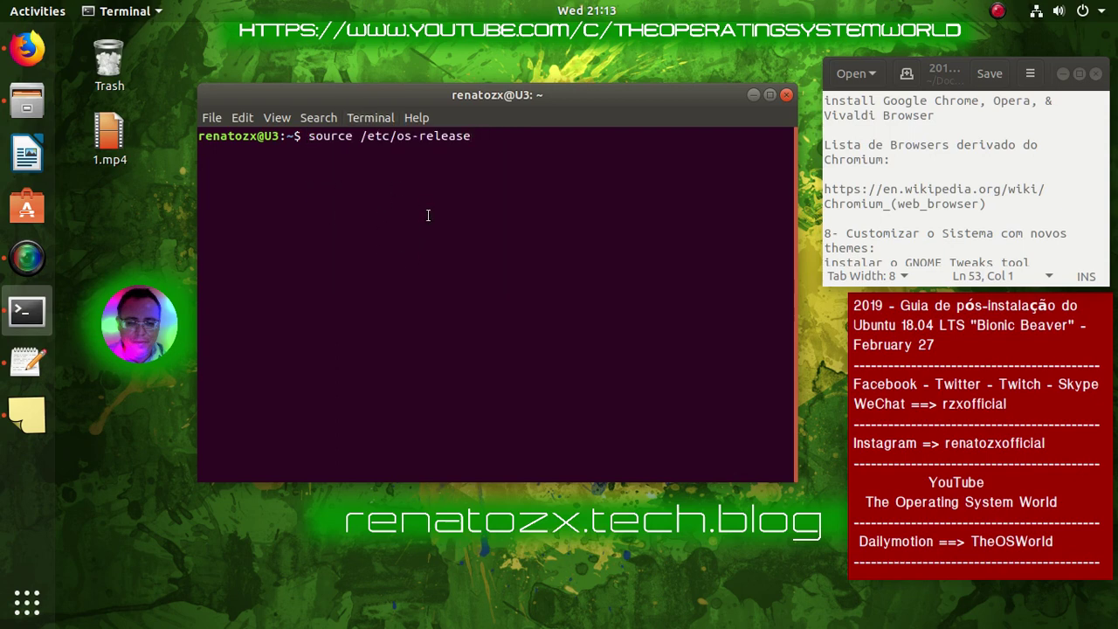
key("BackSpace")
key("BackSpace")
key("BackSpace")
key("BackSpace")
key("BackSpace")
key("BackSpace")
key("BackSpace")
key("BackSpace")
key("BackSpace")
key("BackSpace")
key("BackSpace")
key("BackSpace")
key("BackSpace")
key("BackSpace")
key("BackSpace")
key("BackSpace")
key("BackSpace")
key("BackSpace")
key("BackSpace")
key("BackSpace")
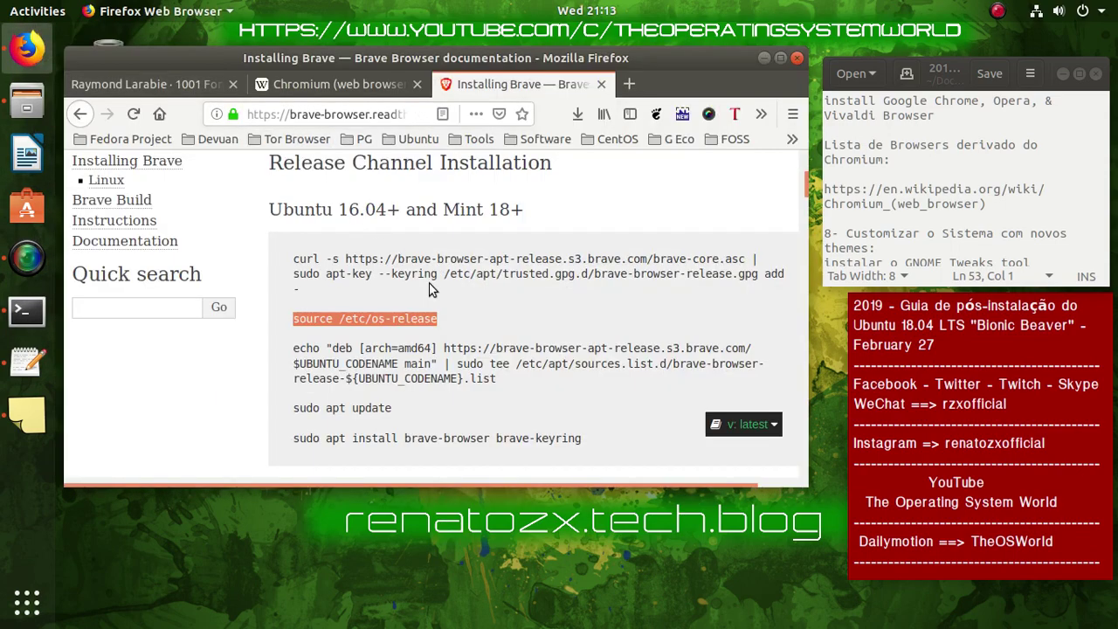
left_click_drag(342, 302, 287, 276)
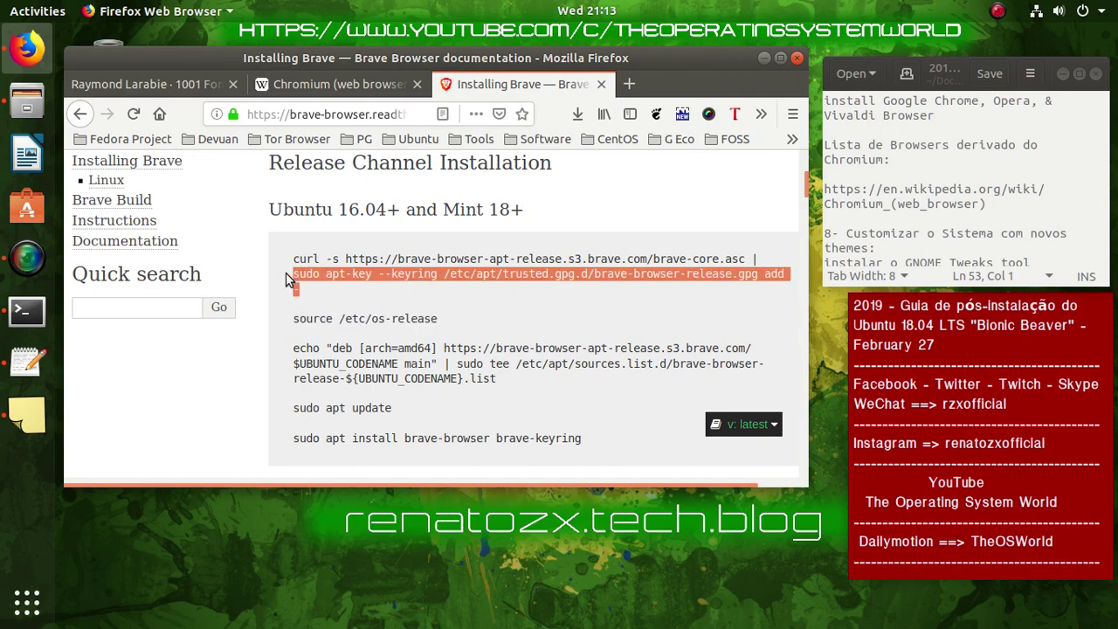
left_click_drag(286, 272, 286, 270)
right_click(328, 276)
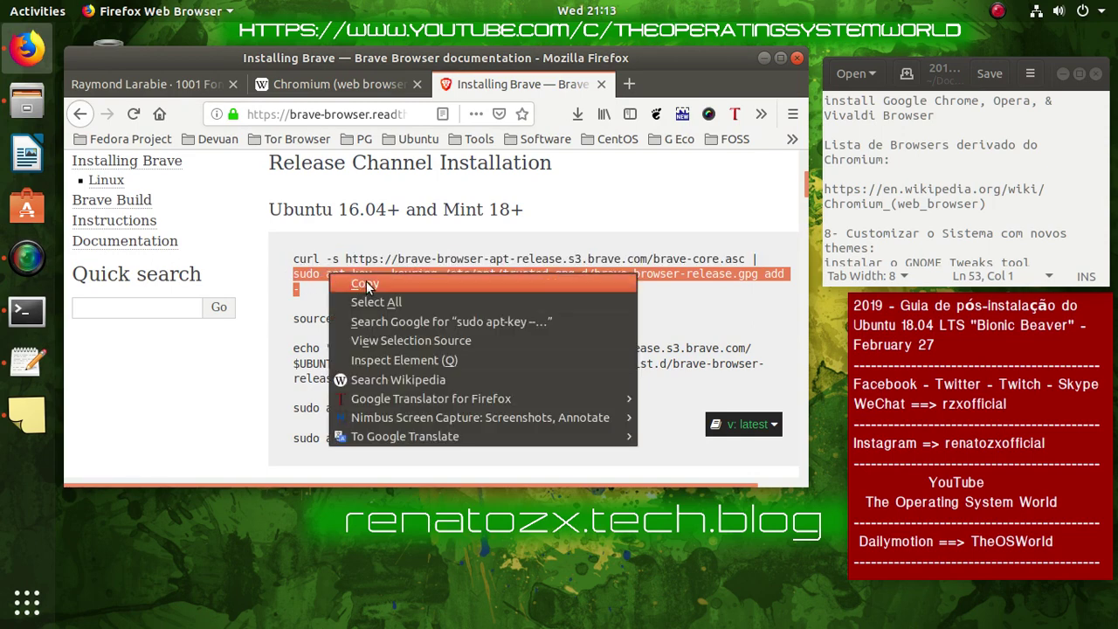
left_click(348, 283)
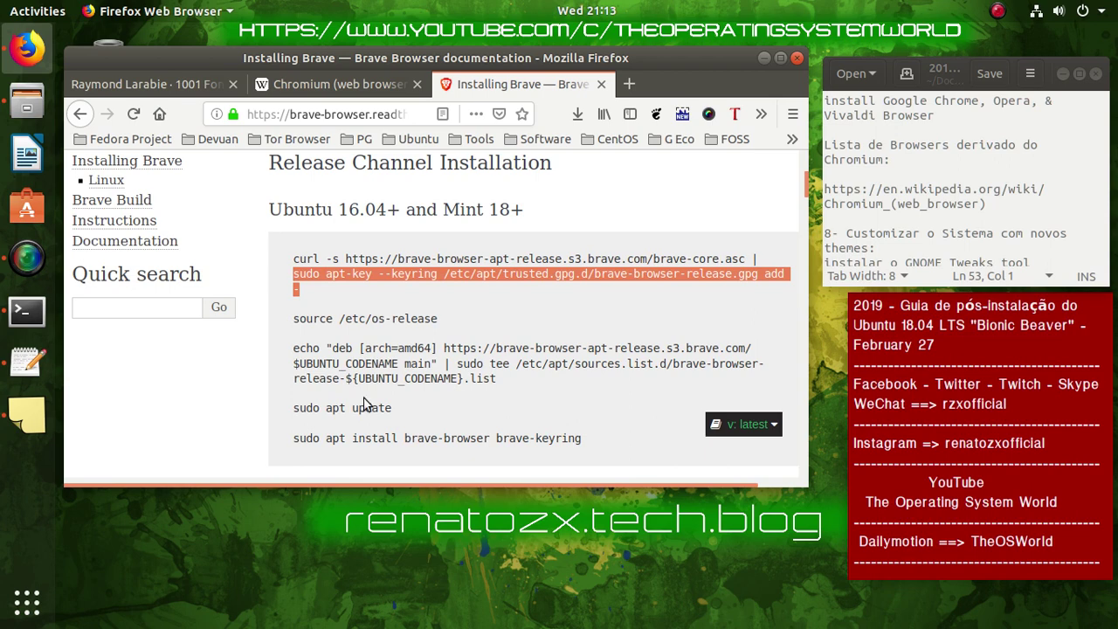
Copy the complete curl command piped into sudo apt-key from the Brave page, run it in Terminal and authenticate with the account password
left_click_drag(334, 303, 273, 271)
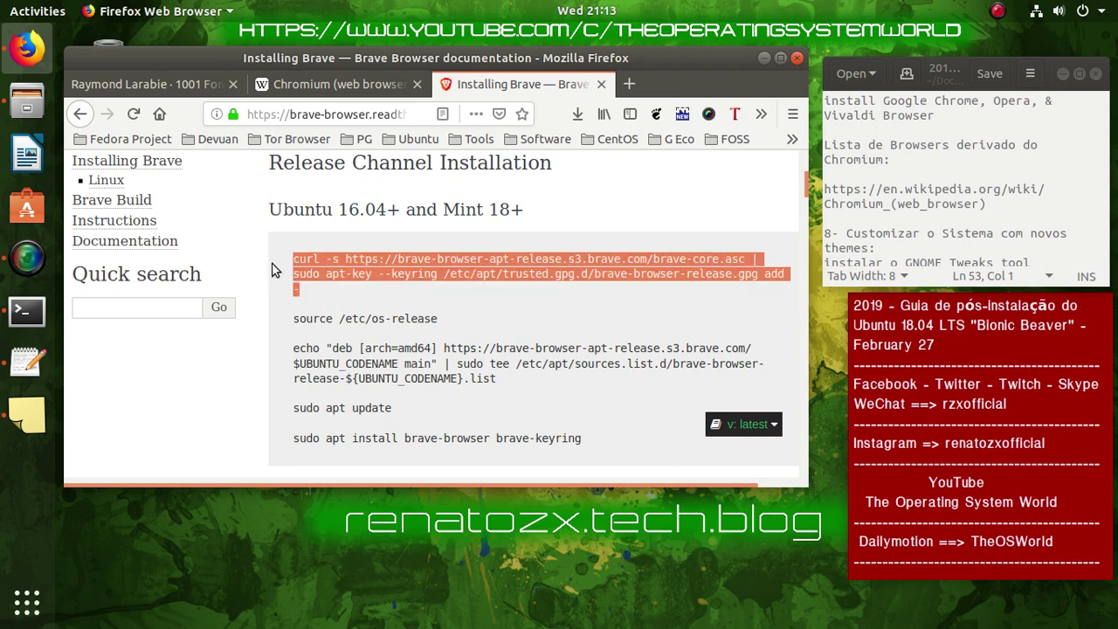
right_click(321, 262)
left_click(369, 276)
left_click(27, 310)
right_click(443, 196)
left_click(496, 246)
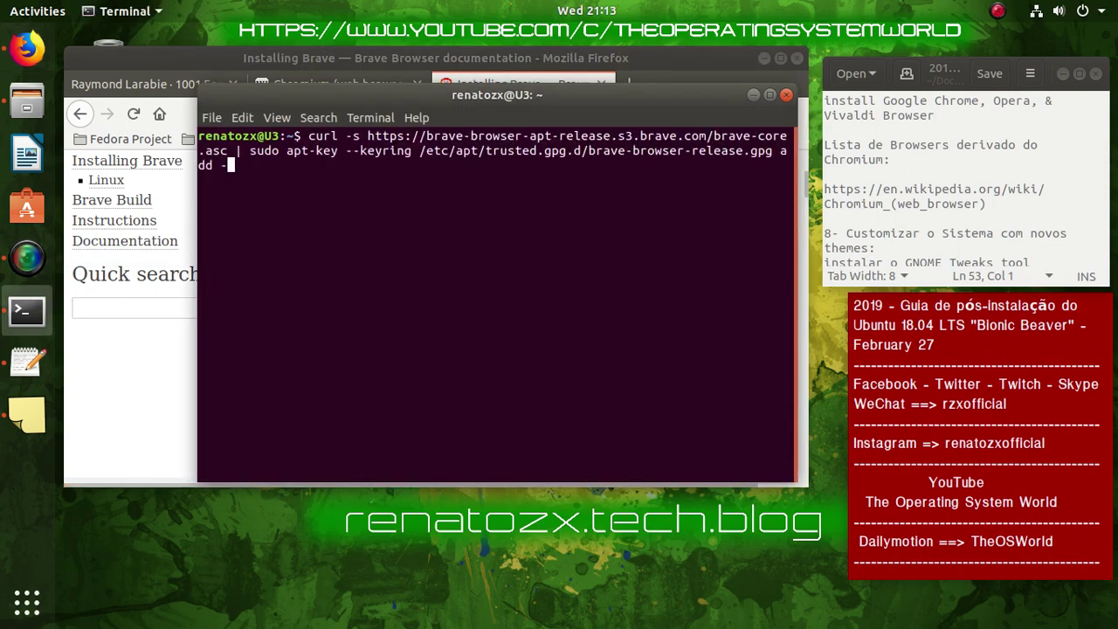
key("Return")
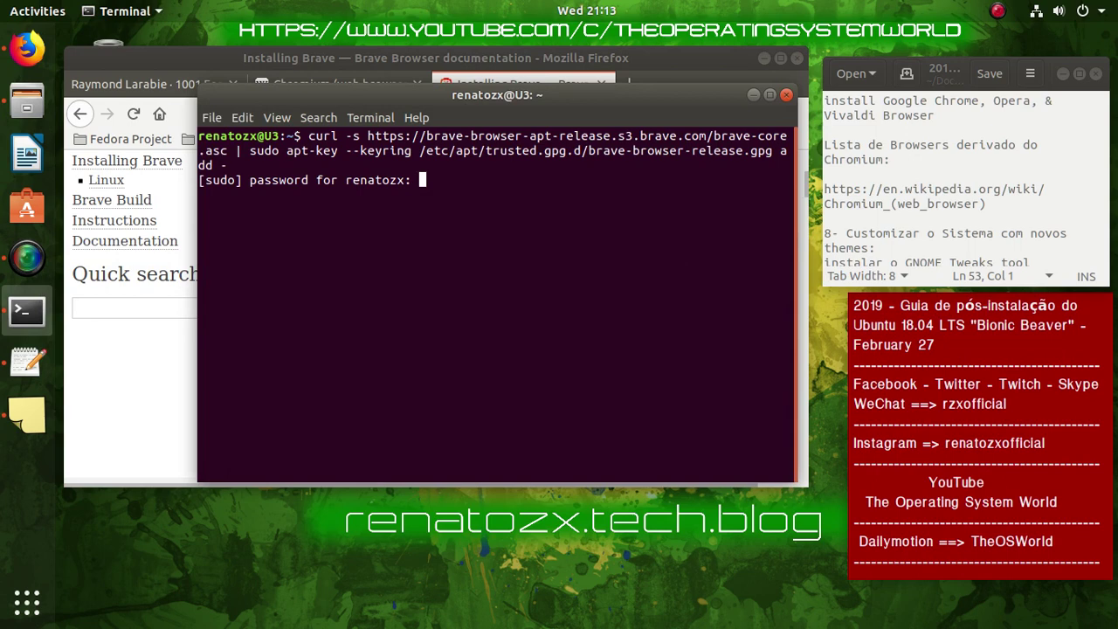
key("Return")
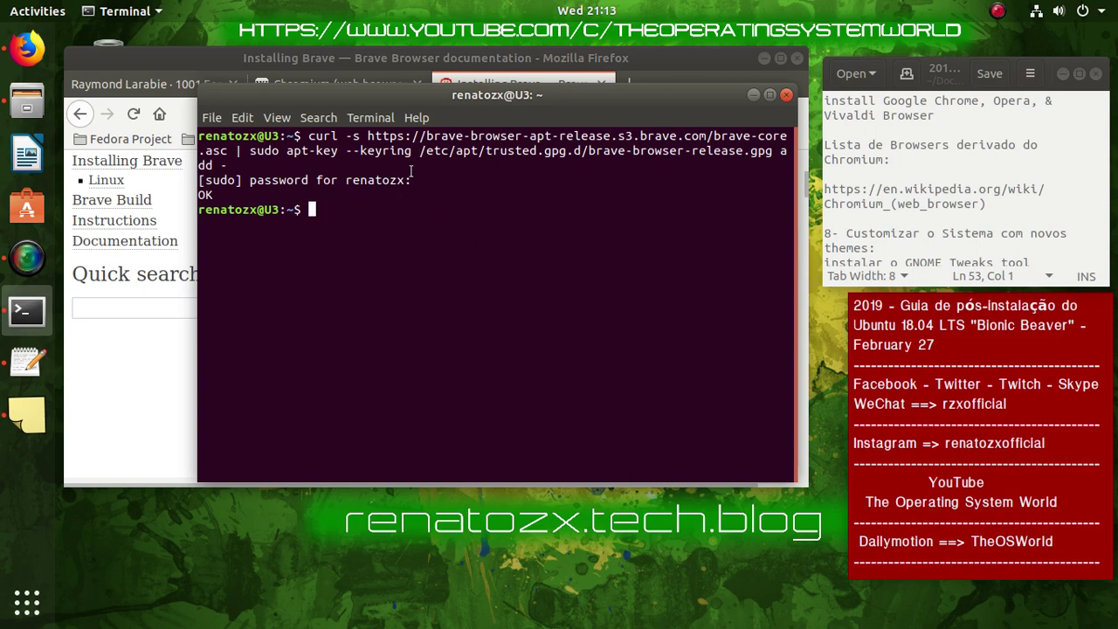
Copy "source /etc/os-release" from the Brave installation page in Firefox and run it in Terminal
mouse_move(447, 94)
left_mouse_down()
mouse_move(470, 130)
mouse_move(460, 153)
mouse_move(462, 99)
left_mouse_up()
left_click(600, 53)
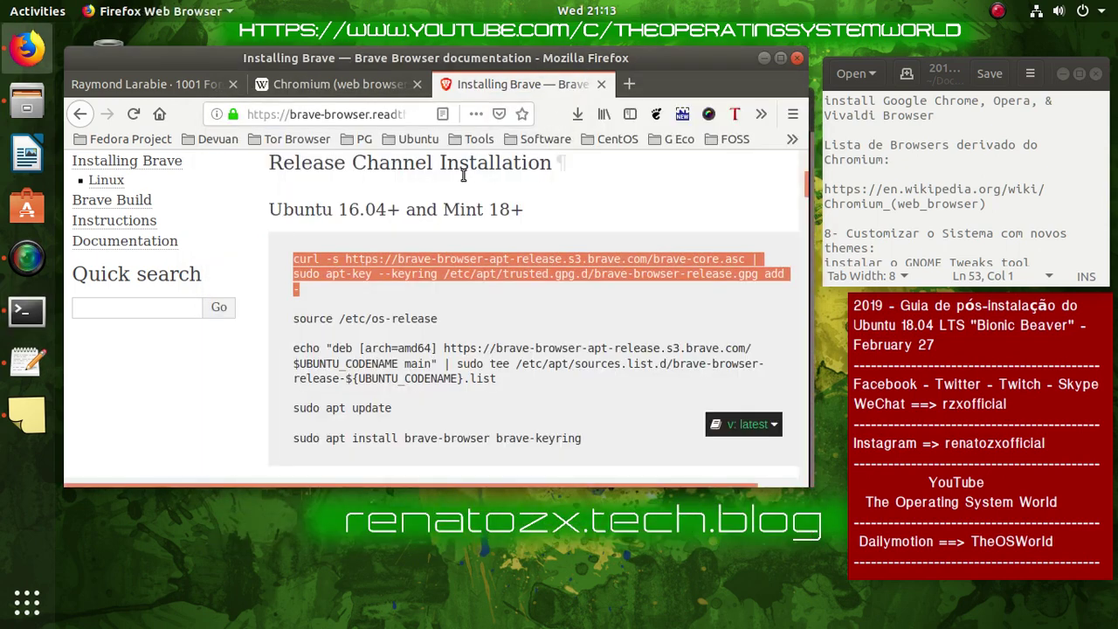
left_click_drag(441, 319, 292, 318)
right_click(337, 316)
left_click(366, 326)
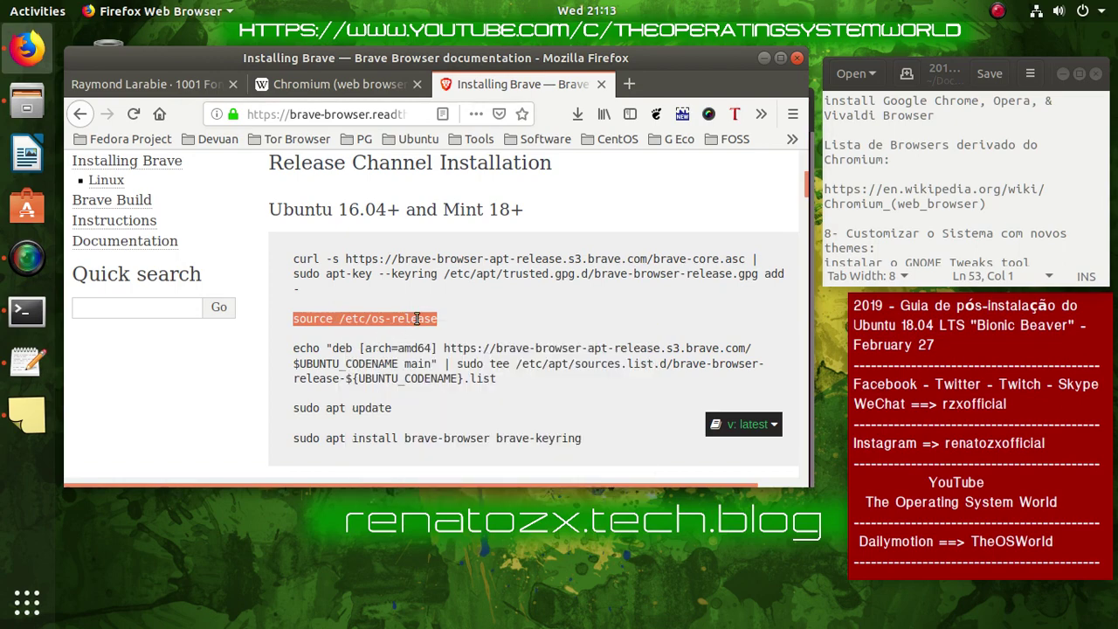
left_click(761, 58)
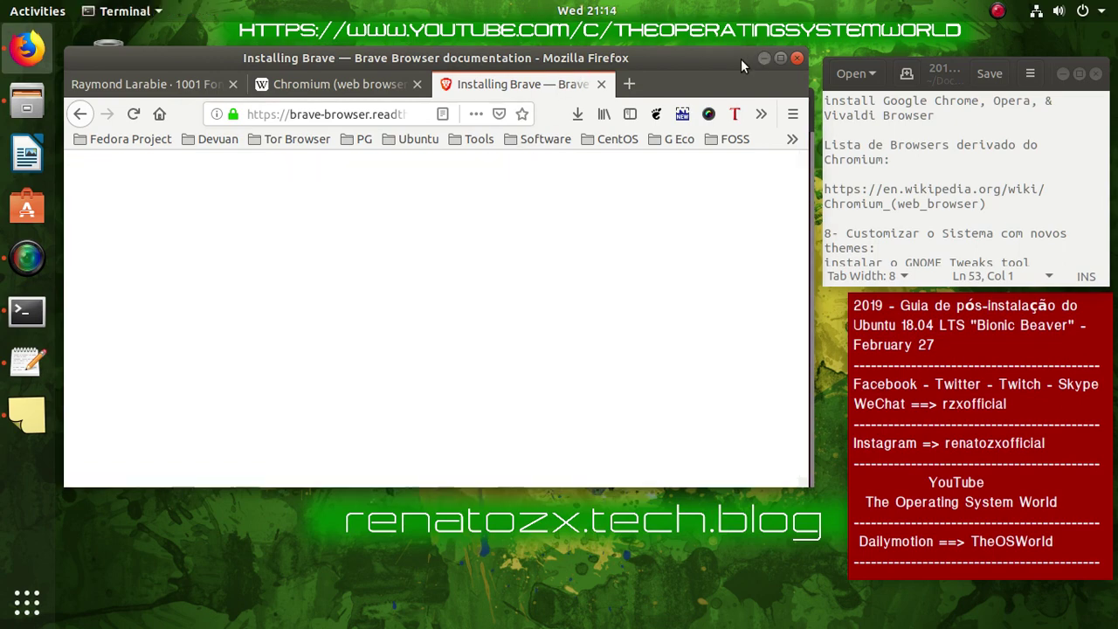
right_click(489, 207)
left_click(535, 249)
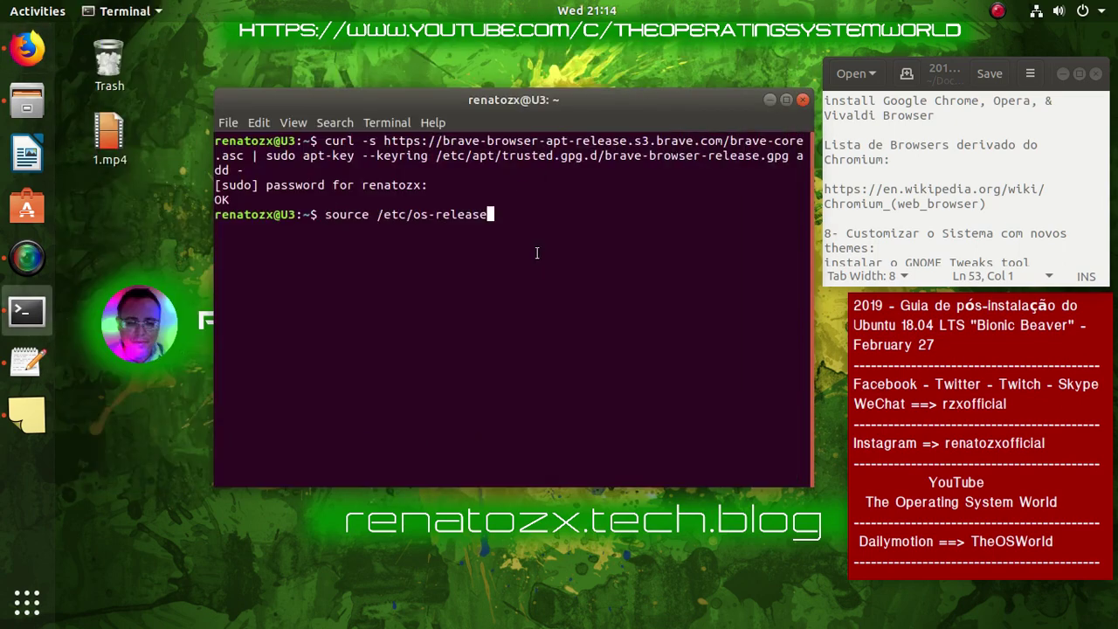
key("Return")
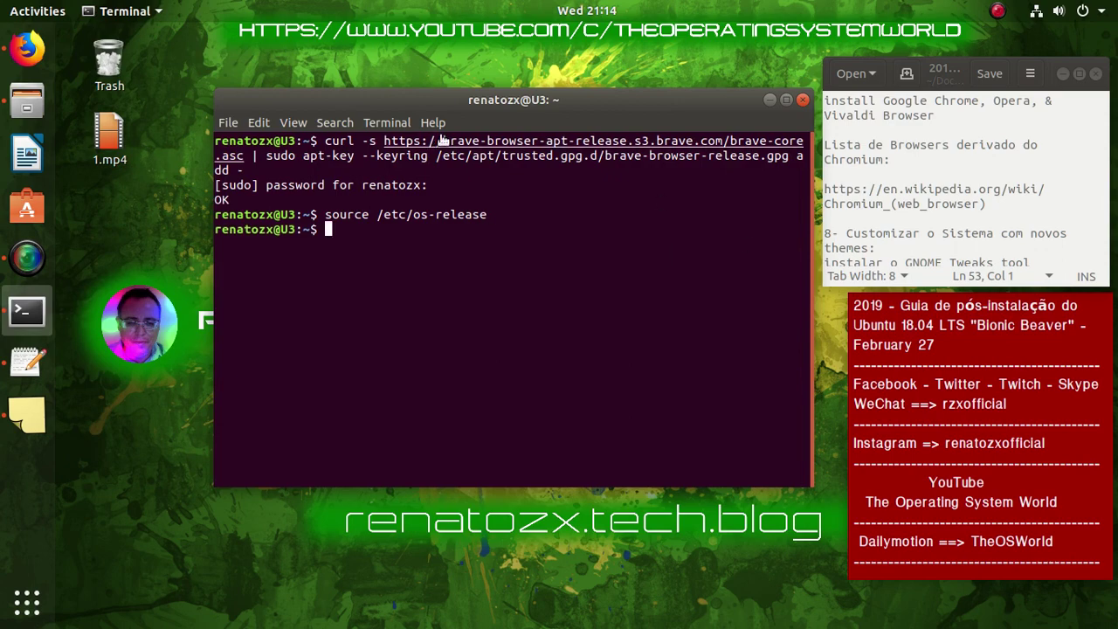
Copy the echo "deb [arch=amd64]" command piped into sudo tee from the Ubuntu 16.04+ section in Firefox and run it in Terminal
left_click(27, 49)
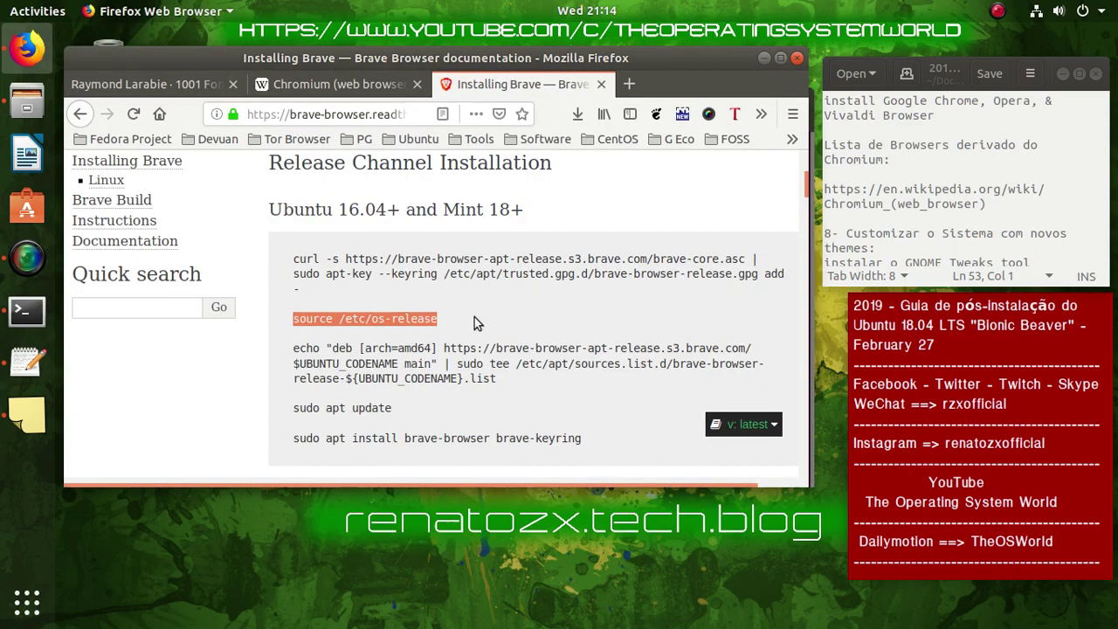
left_click_drag(510, 379, 279, 346)
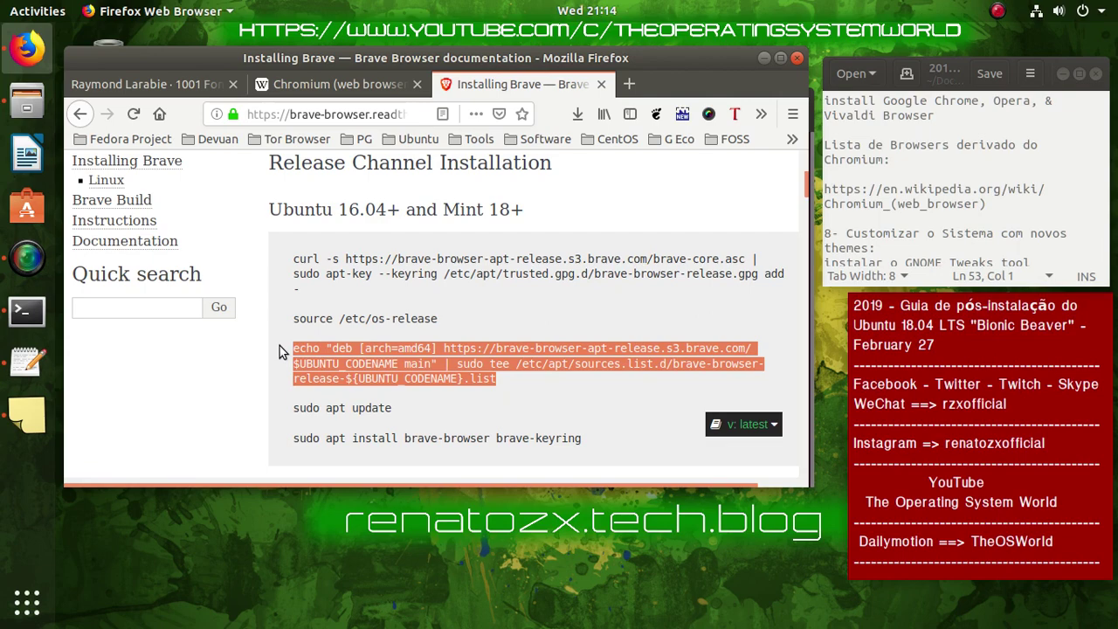
right_click(313, 346)
left_click(319, 349)
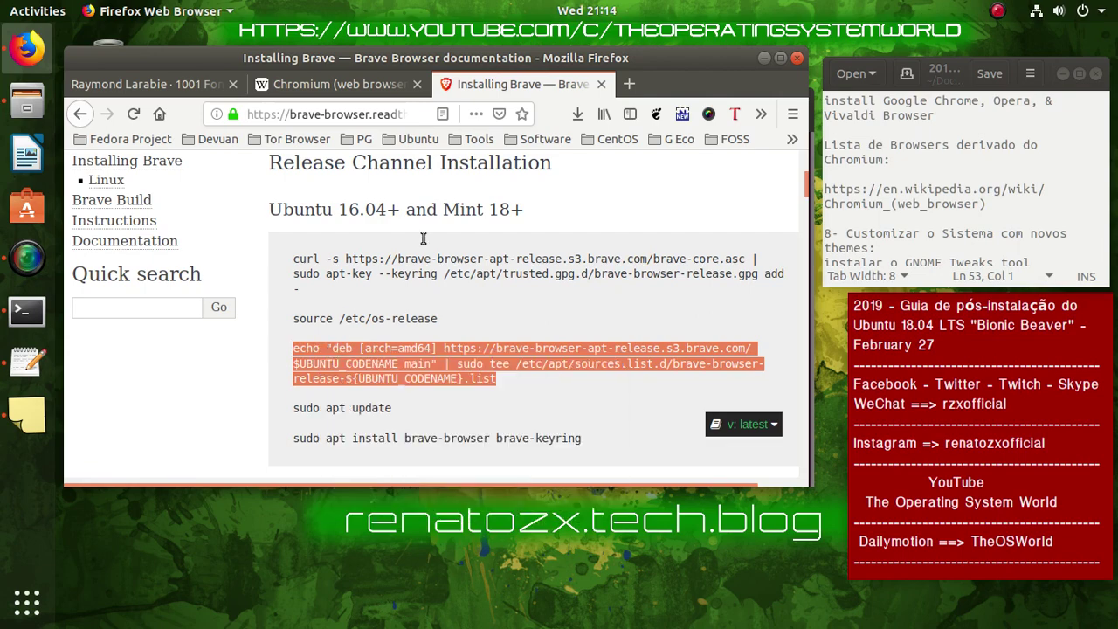
left_click(763, 58)
right_click(476, 231)
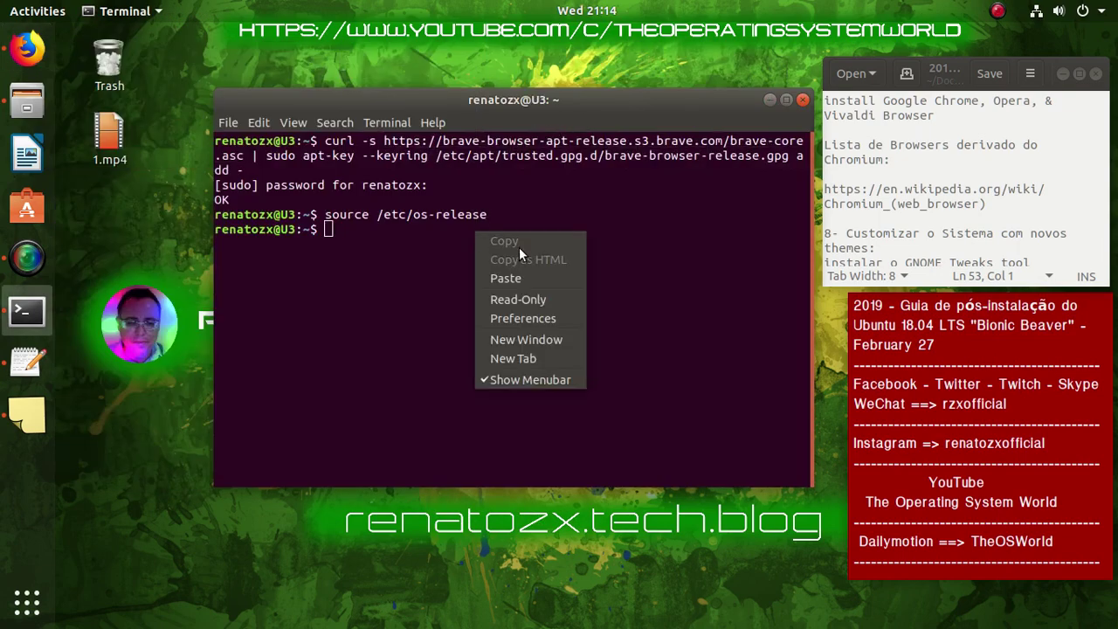
left_click(531, 272)
key("Return")
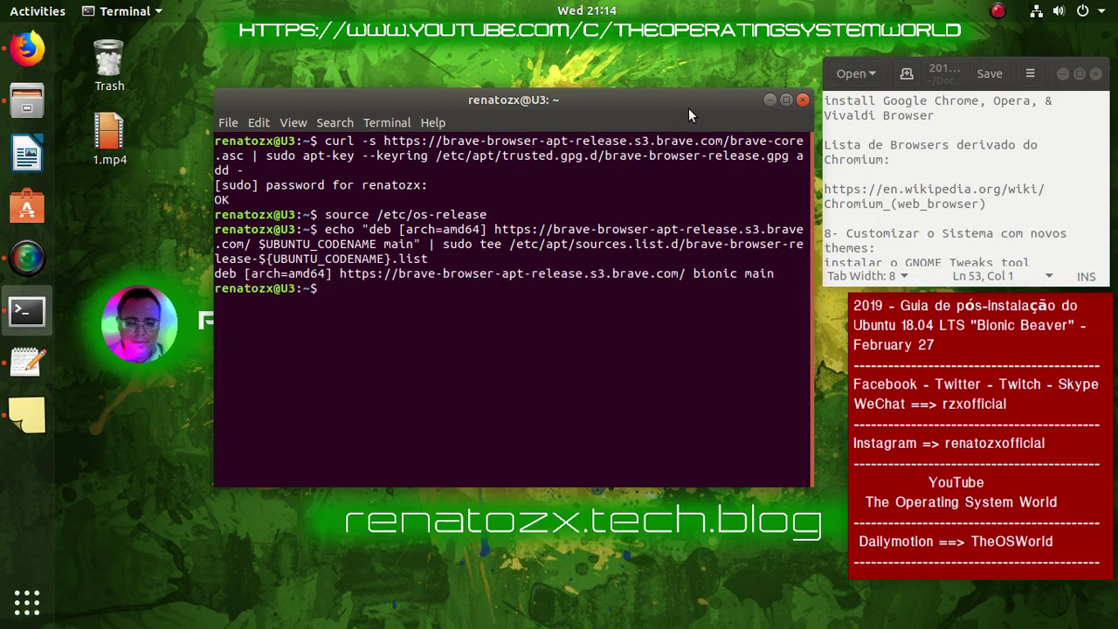
Copy "sudo apt update" from the Brave installation page in Firefox and run it in Terminal
left_click(37, 58)
scroll(524, 298, "down", 3)
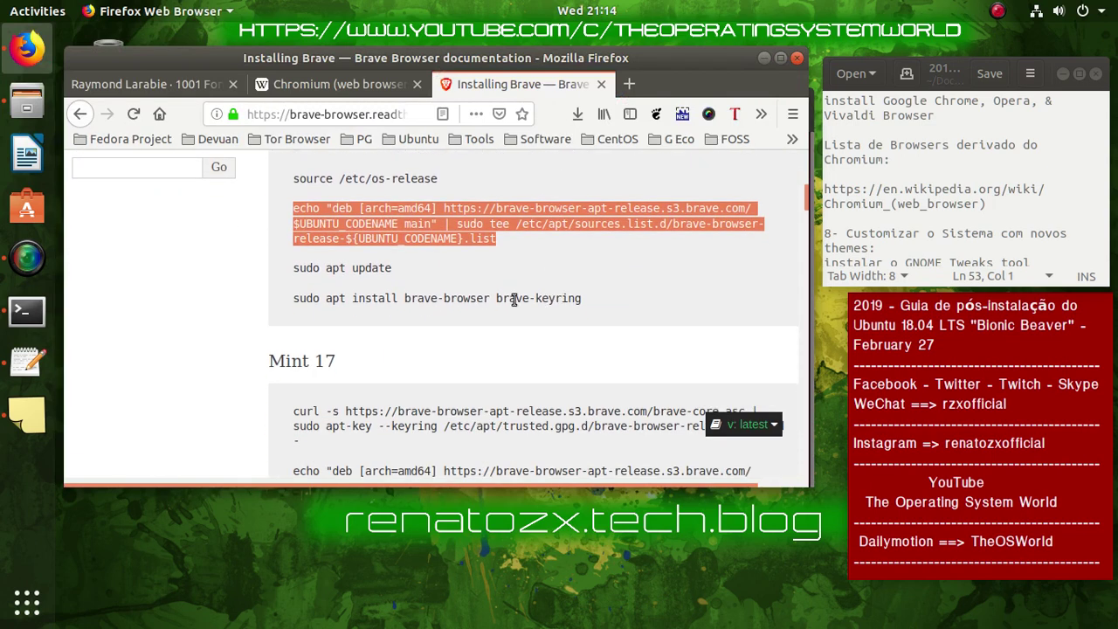
left_click_drag(405, 275, 297, 269)
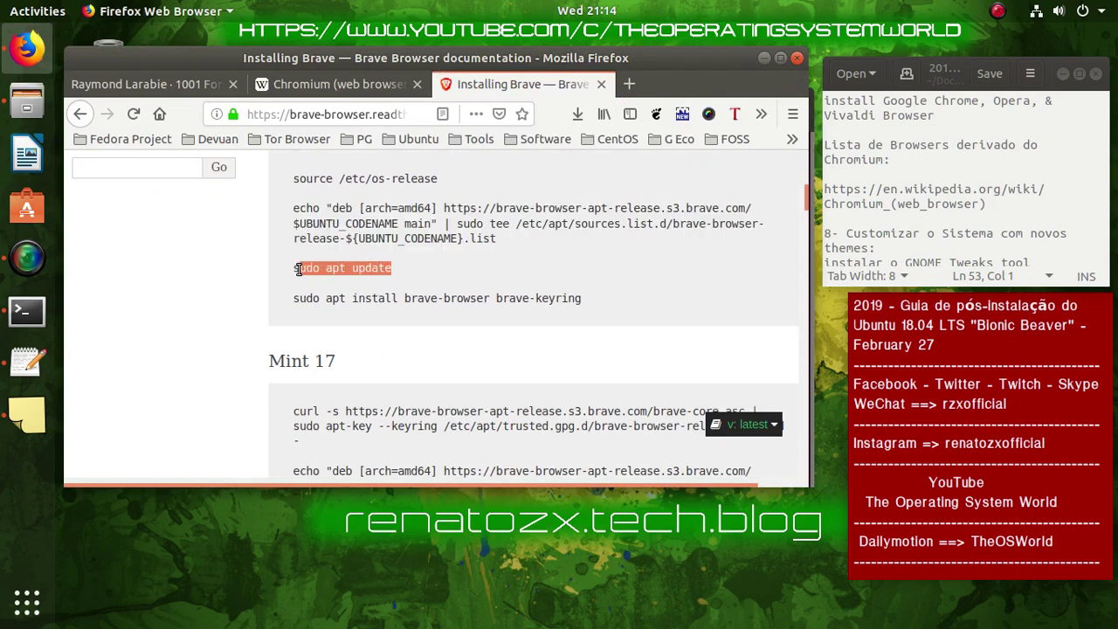
right_click(315, 264)
left_click(359, 274)
left_click(762, 57)
right_click(379, 226)
left_click(441, 273)
key("Return")
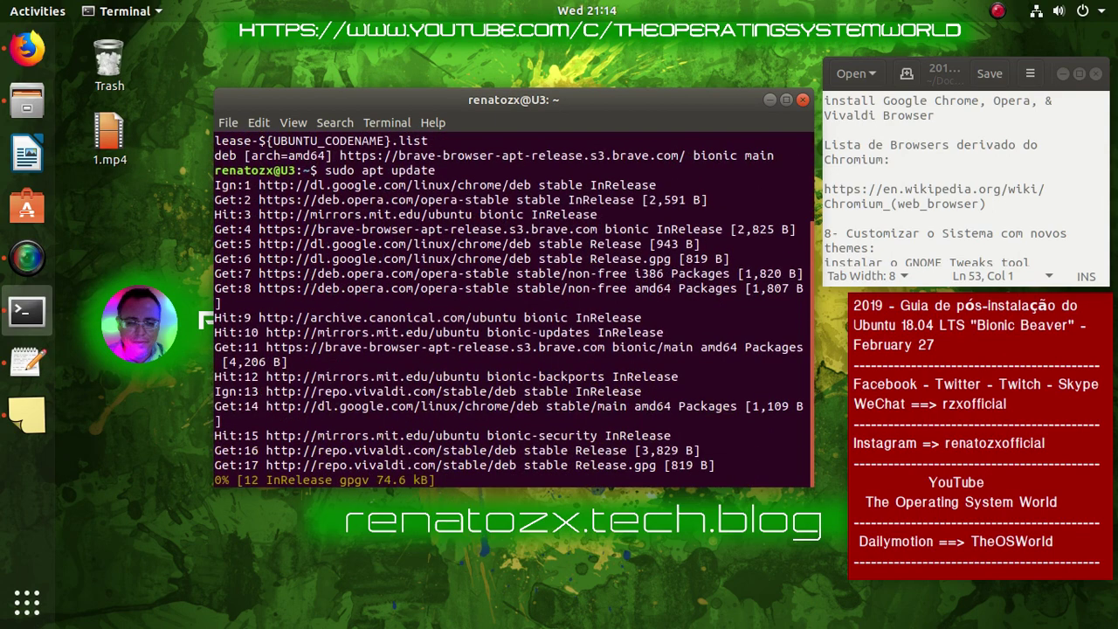
Copy "sudo apt install brave-browser brave-keyring" from the Brave page in Firefox and run it in Terminal
left_click(28, 48)
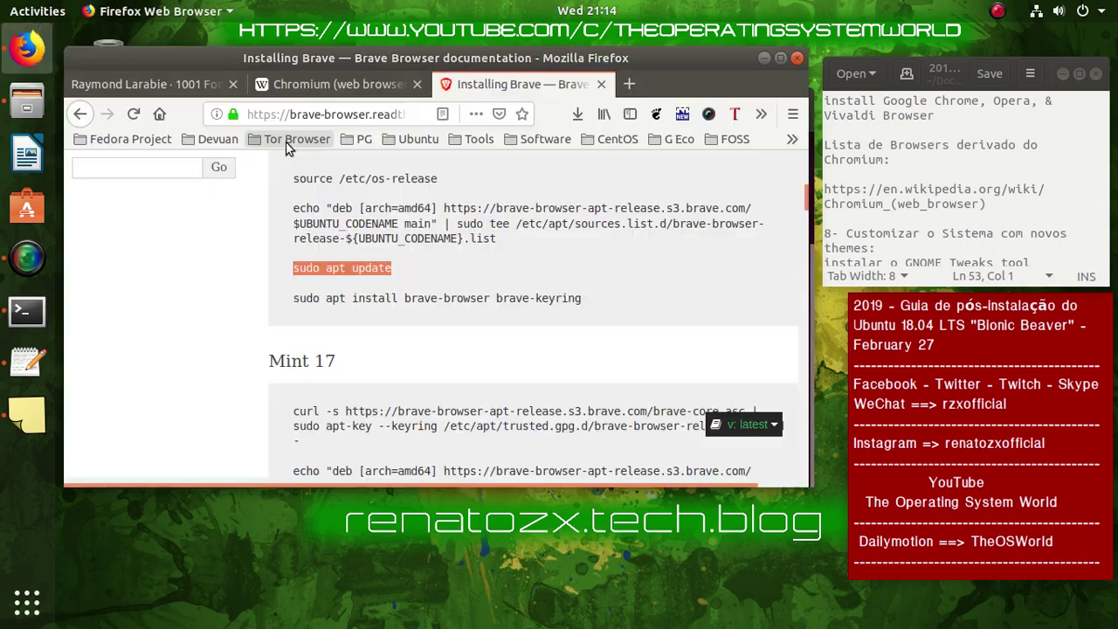
left_click(531, 300)
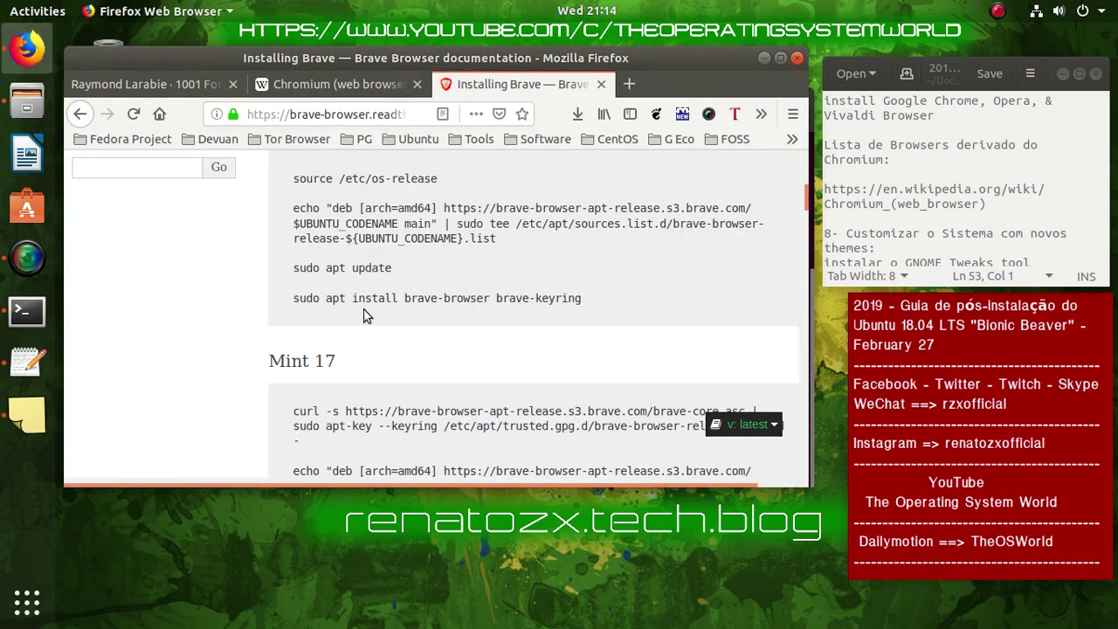
left_click_drag(582, 297, 278, 298)
right_click(354, 298)
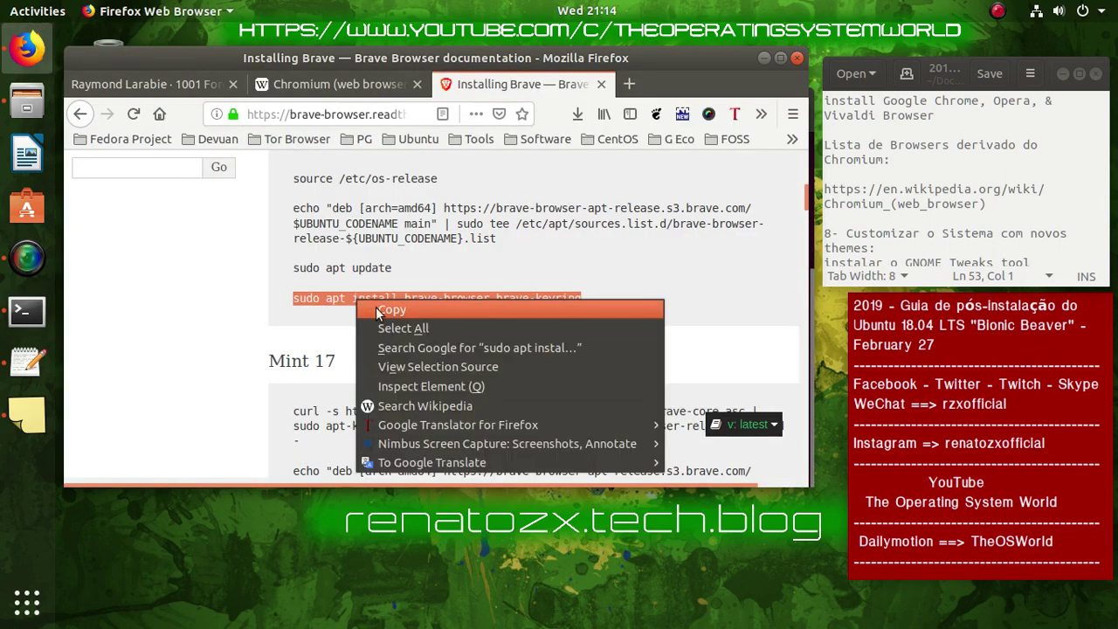
left_click(418, 308)
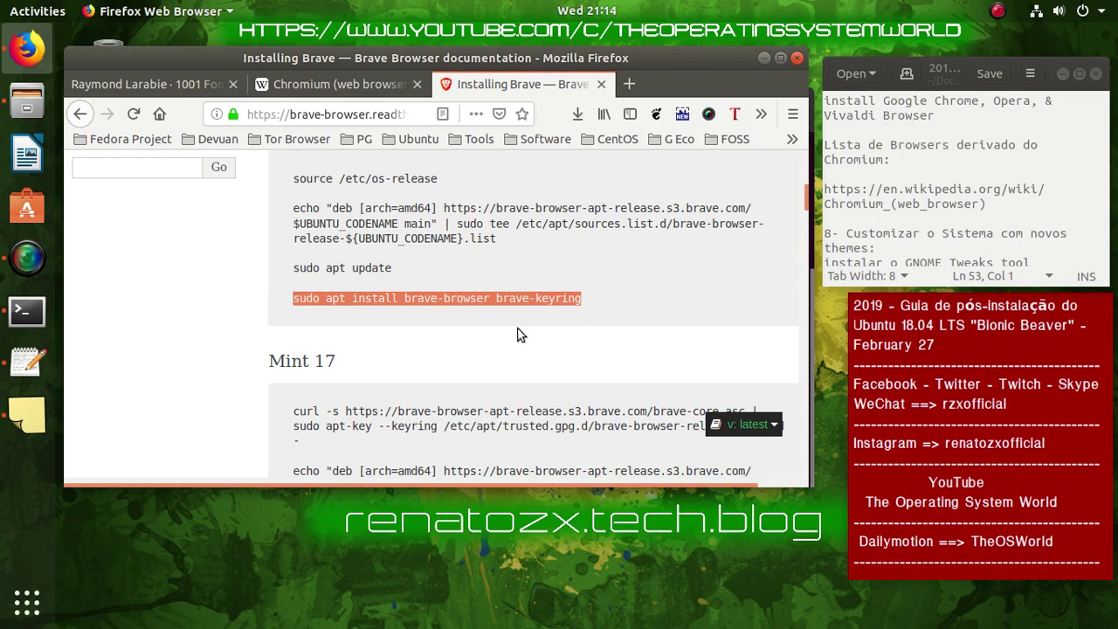
left_click(764, 58)
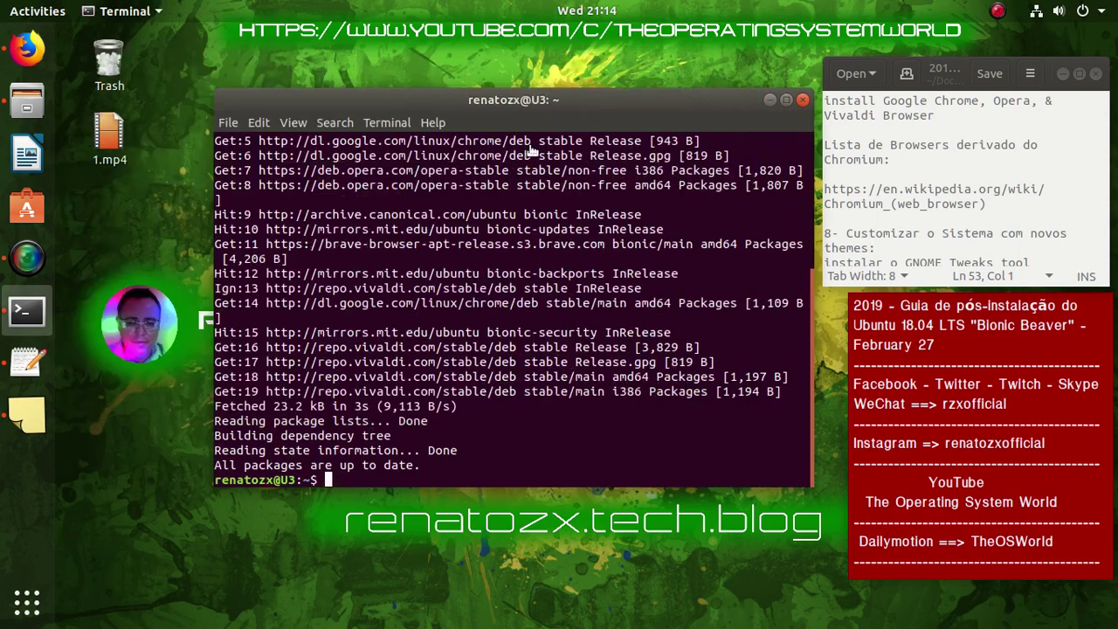
right_click(474, 247)
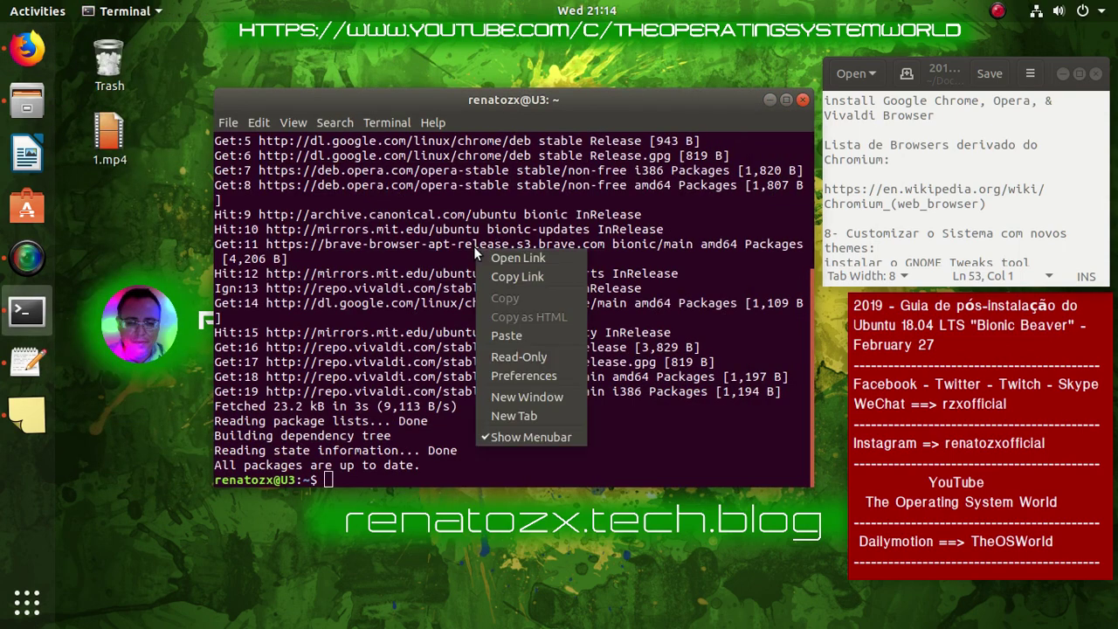
left_click(525, 335)
key("Return")
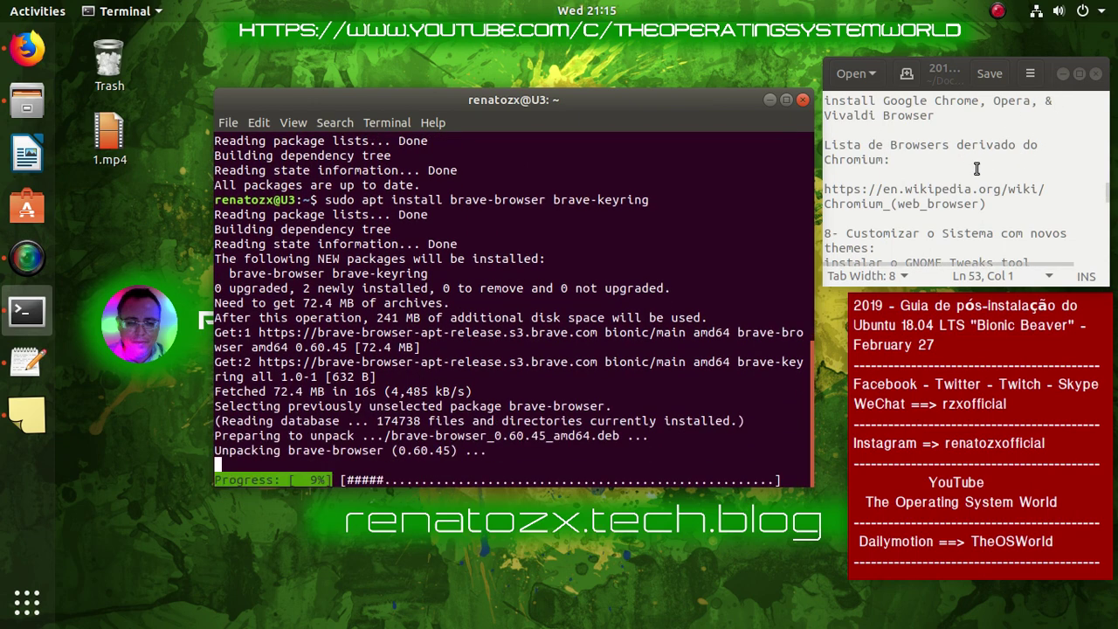
Copy the command "sudo apt install gnome-tweak-tool" from section 8 of the notes on customizing the system
scroll(1003, 206, "down", 1)
scroll(1002, 206, "down", 1)
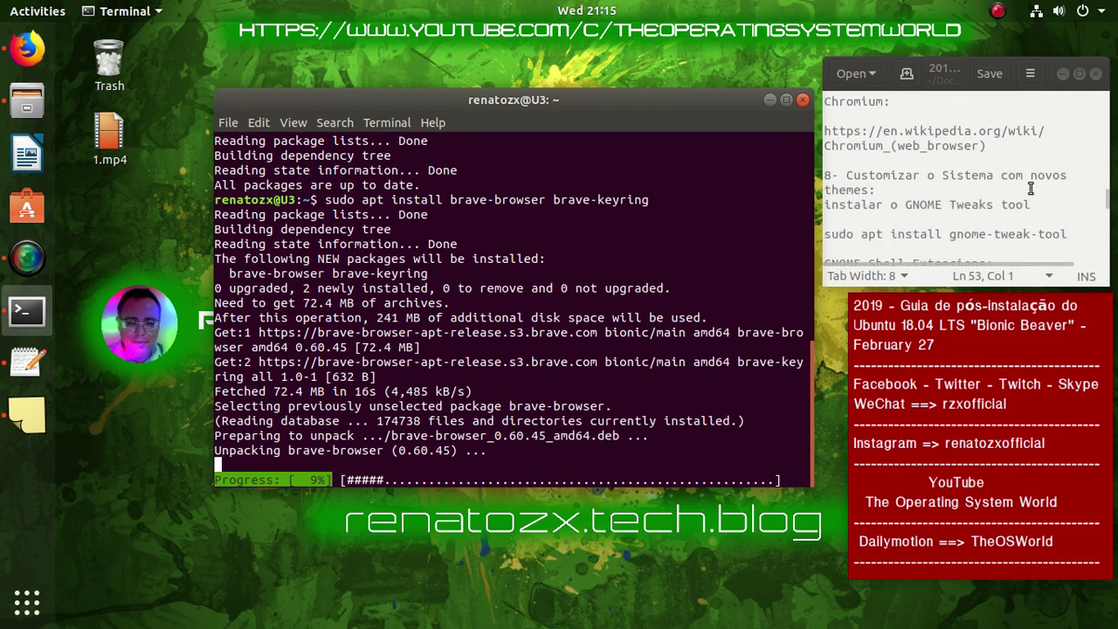
left_click_drag(1072, 175, 823, 175)
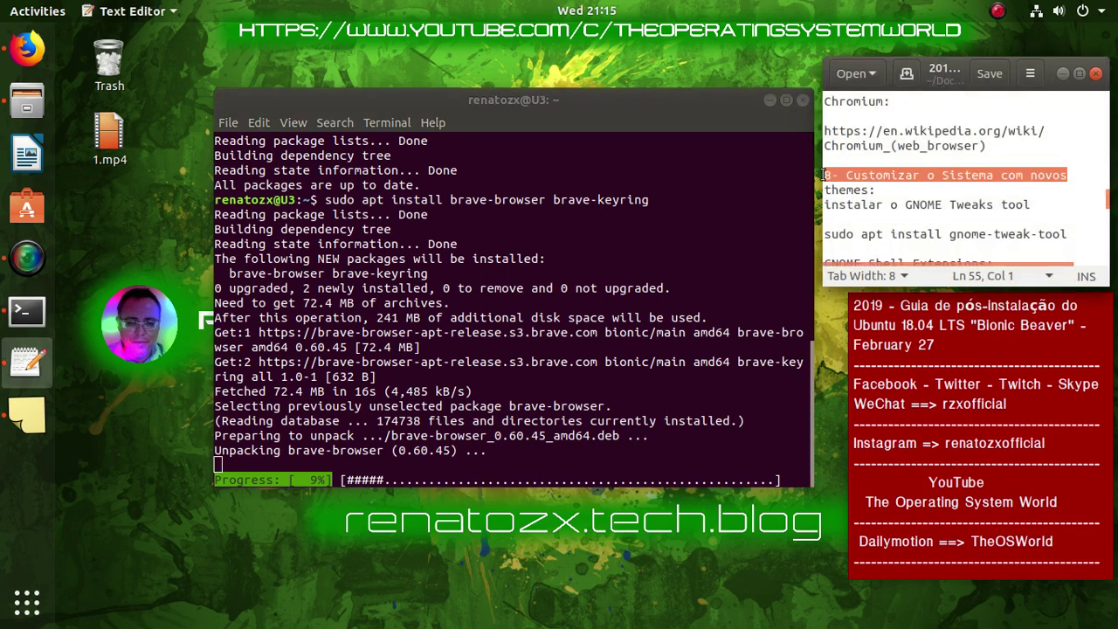
scroll(1016, 202, "down", 2)
scroll(1018, 199, "down", 1)
scroll(1020, 199, "up", 1)
left_click_drag(1040, 146, 822, 146)
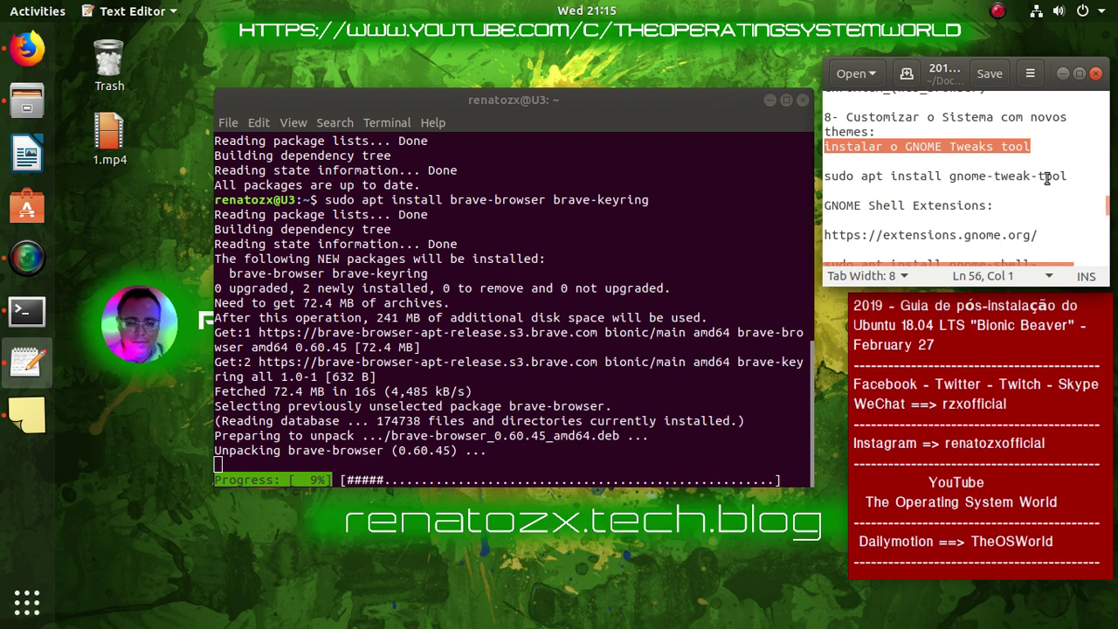
left_click_drag(1067, 176, 822, 176)
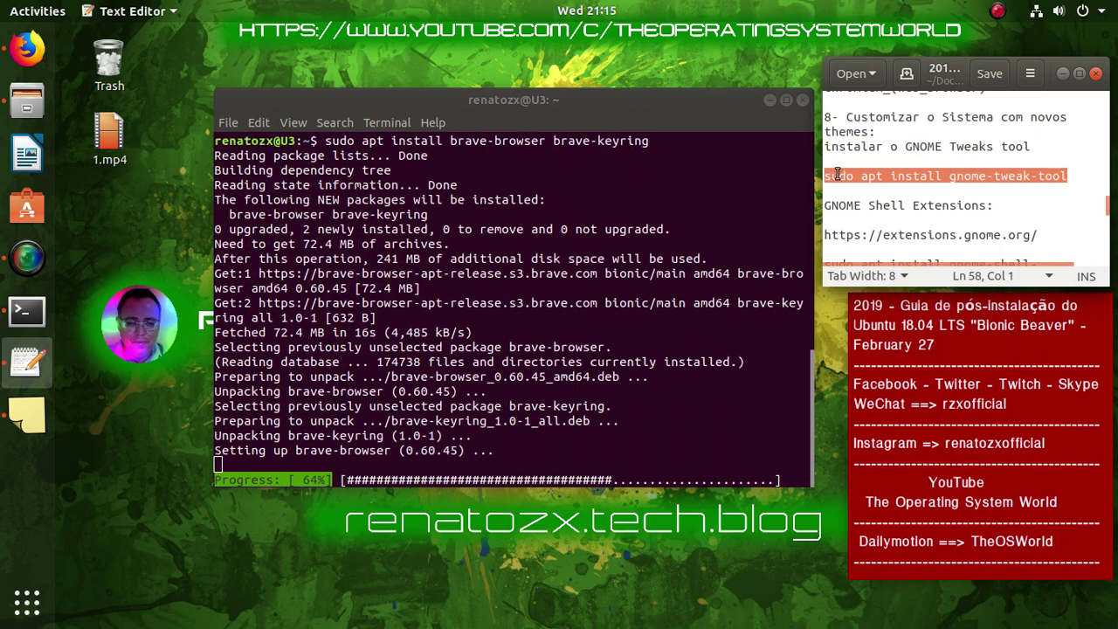
right_click(886, 171)
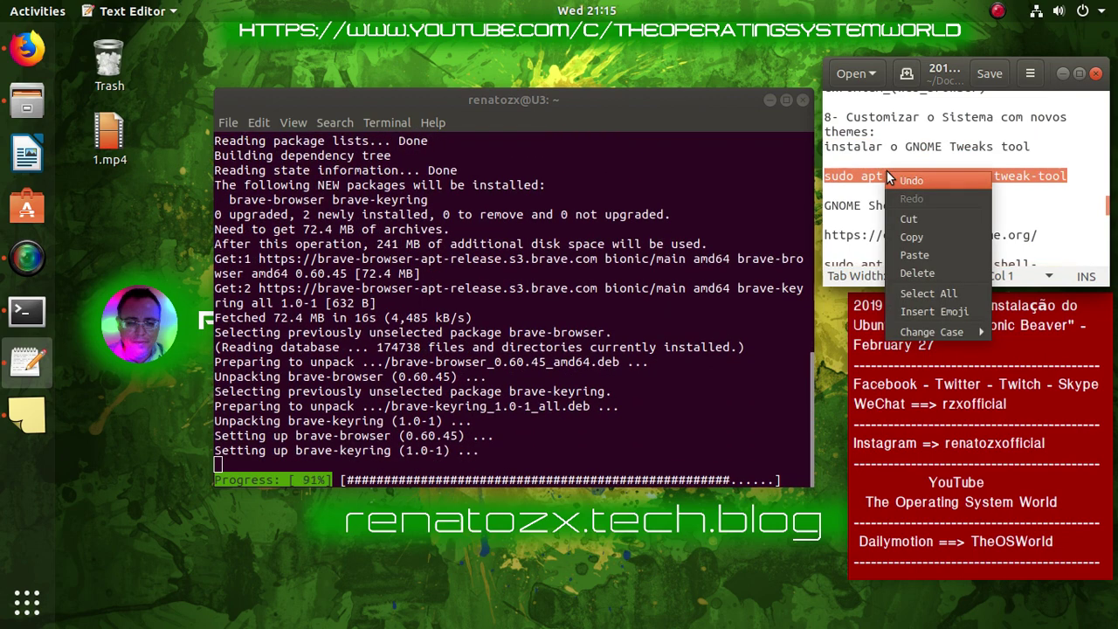
left_click(916, 231)
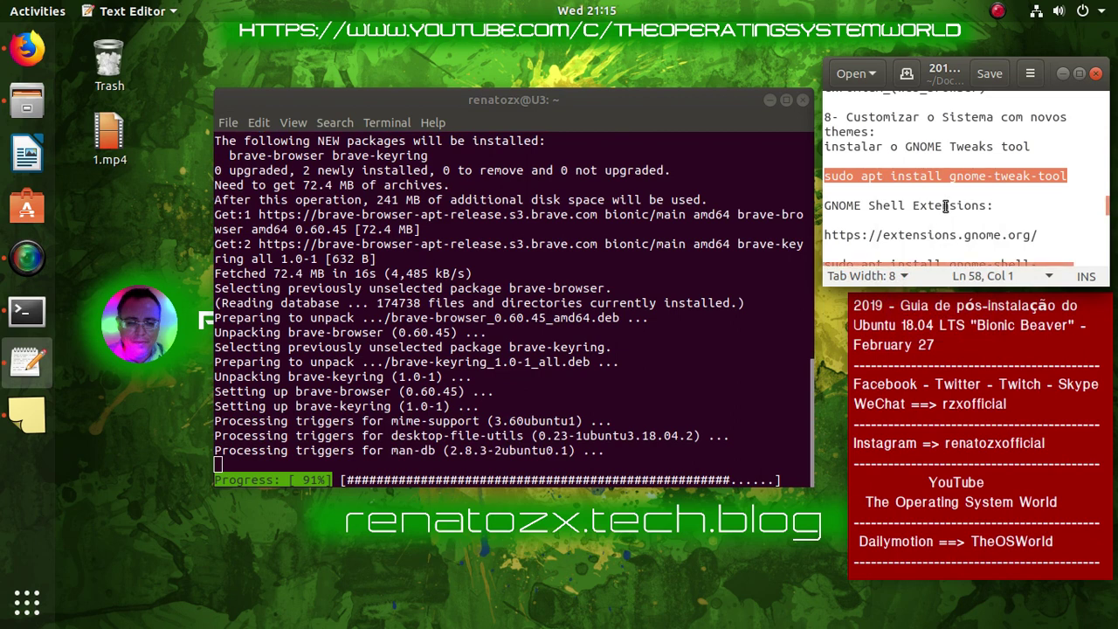
scroll(945, 206, "down", 1)
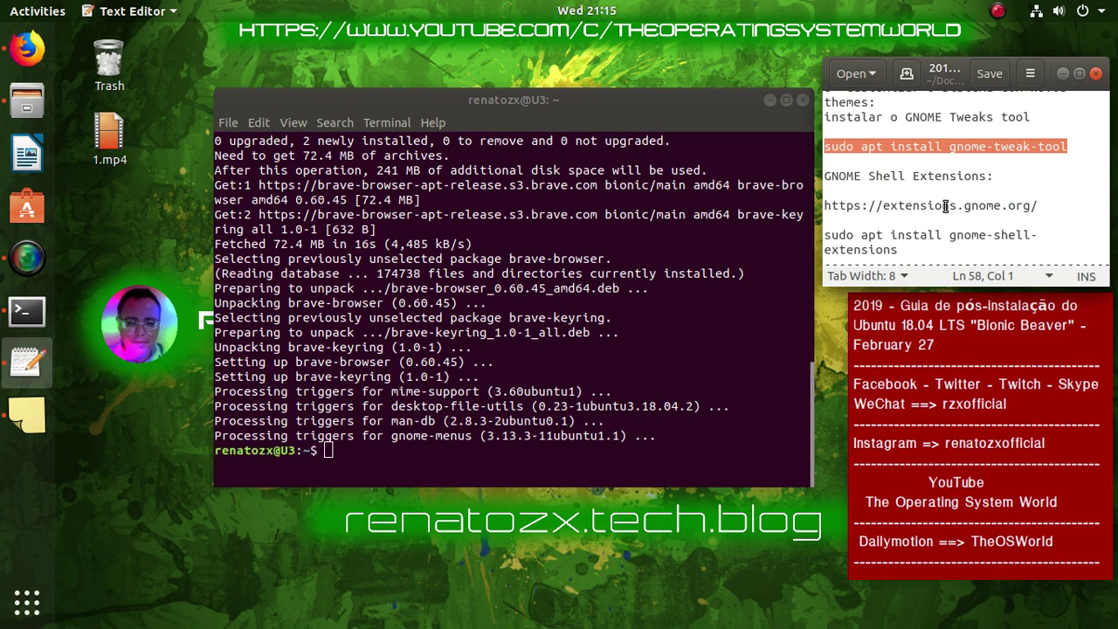
Run "sudo apt install gnome-tweak-tool" in the terminal and accept the installation with y
left_click(548, 229)
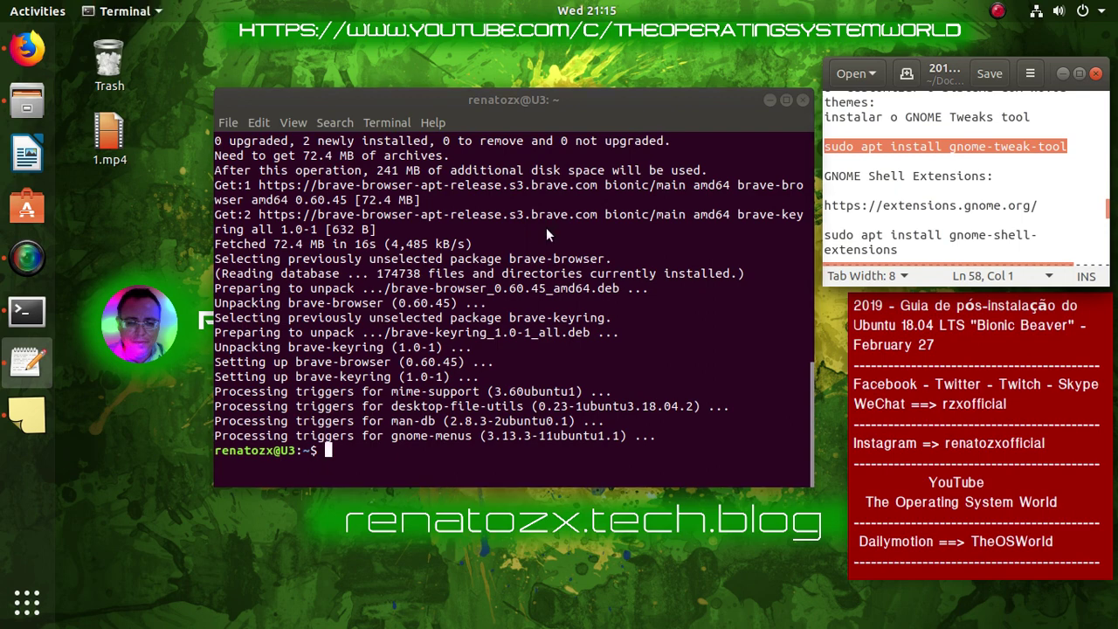
right_click(547, 229)
left_click(601, 276)
key("Return")
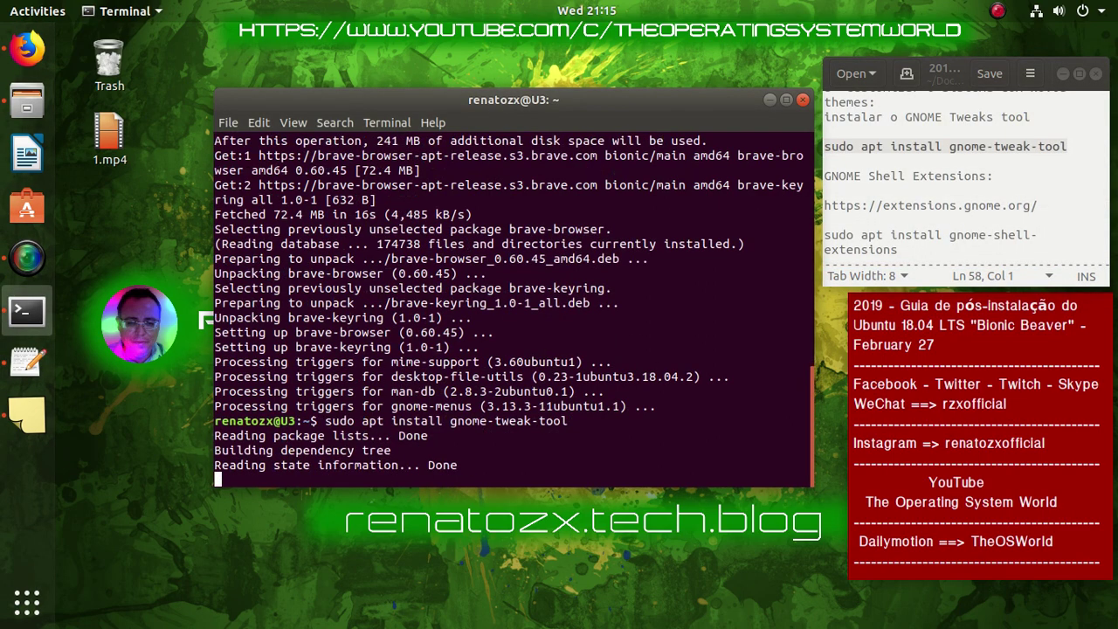
type("y")
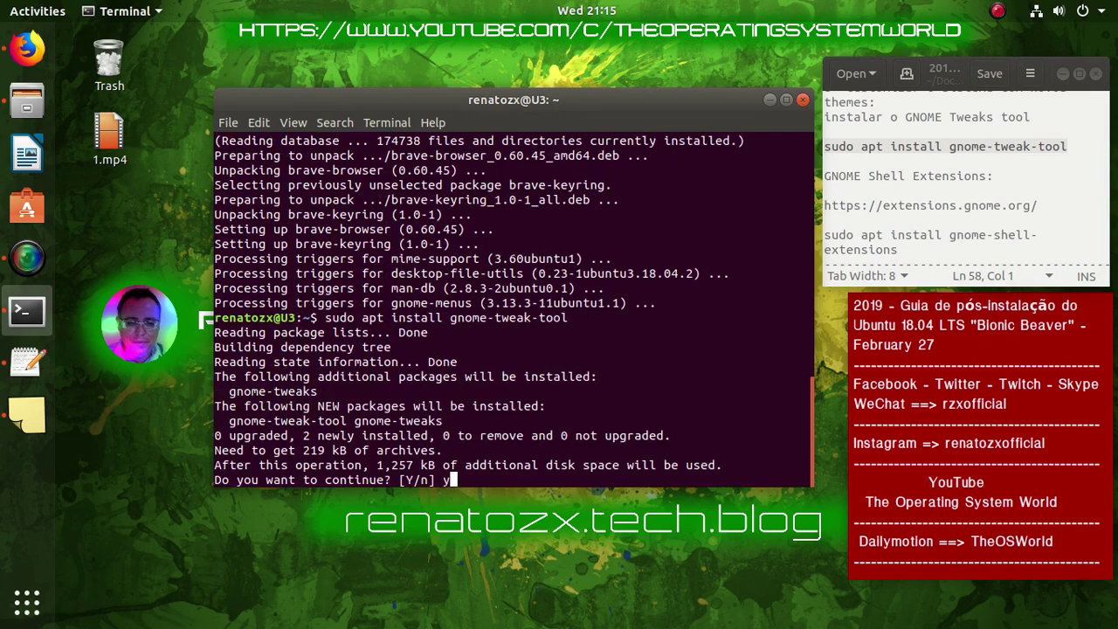
key("Return")
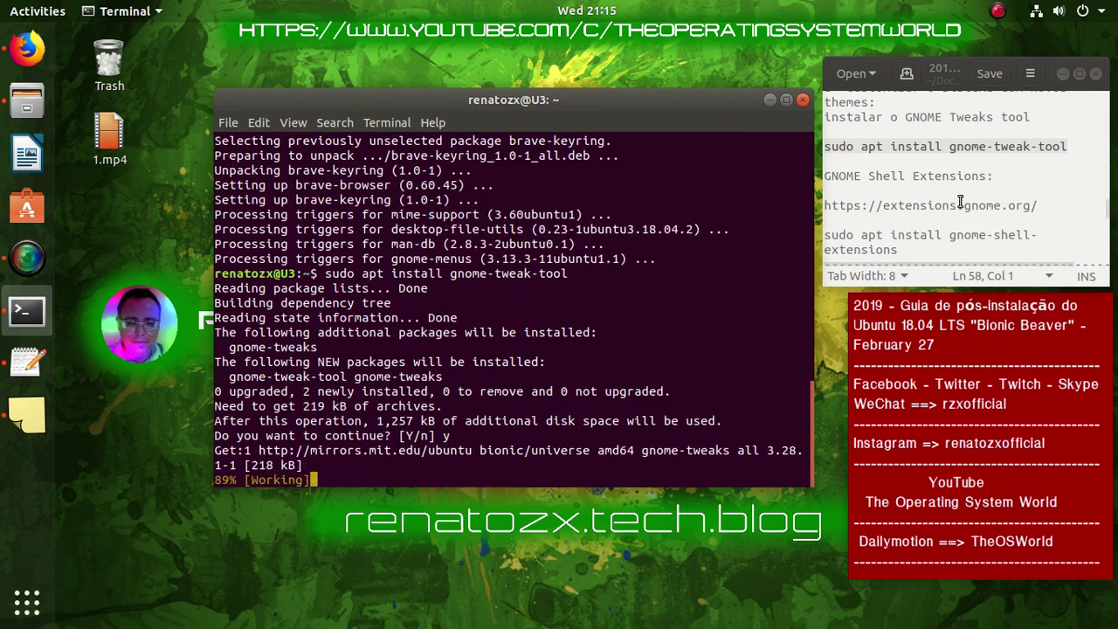
Copy the command "sudo apt install gnome-shell-extensions" from the GNOME Shell Extensions part of the notes
left_click_drag(1010, 178, 819, 169)
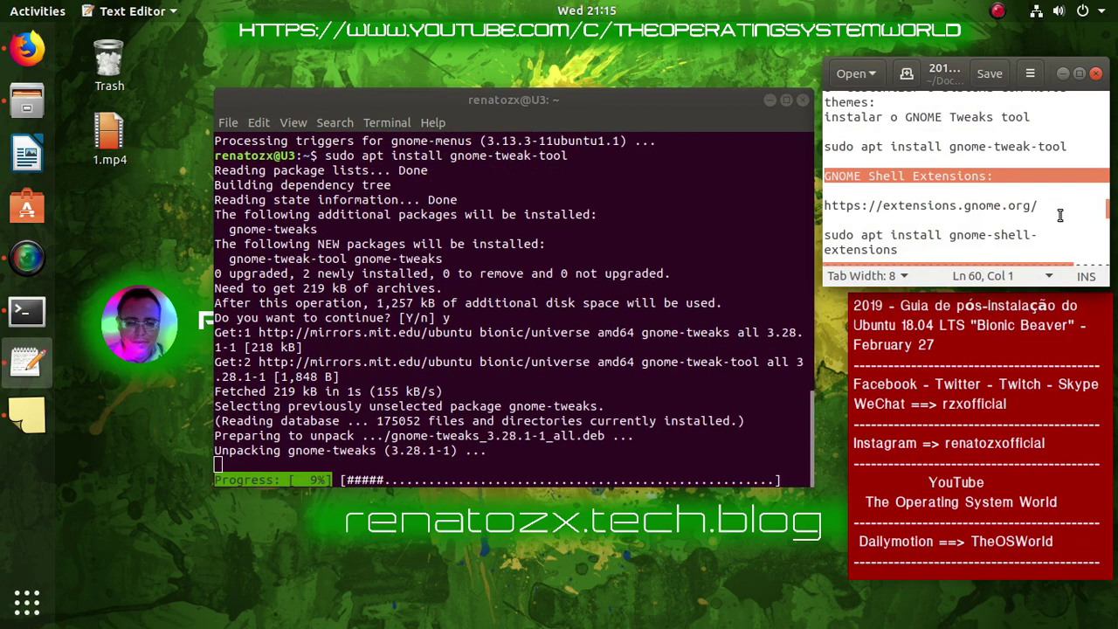
scroll(1004, 212, "down", 1)
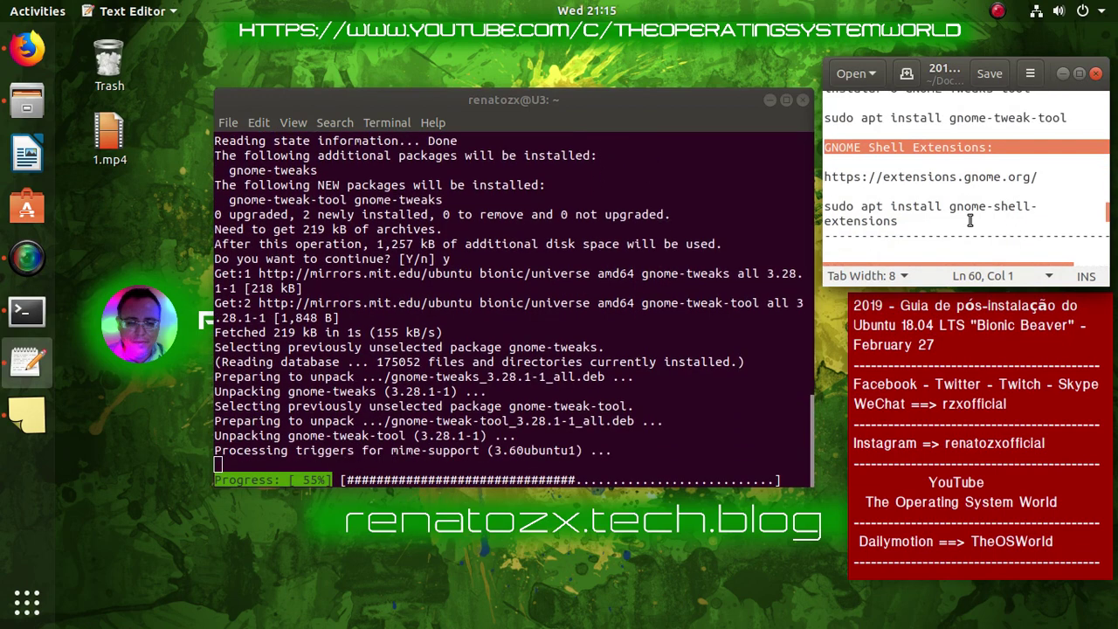
left_click_drag(908, 221, 819, 208)
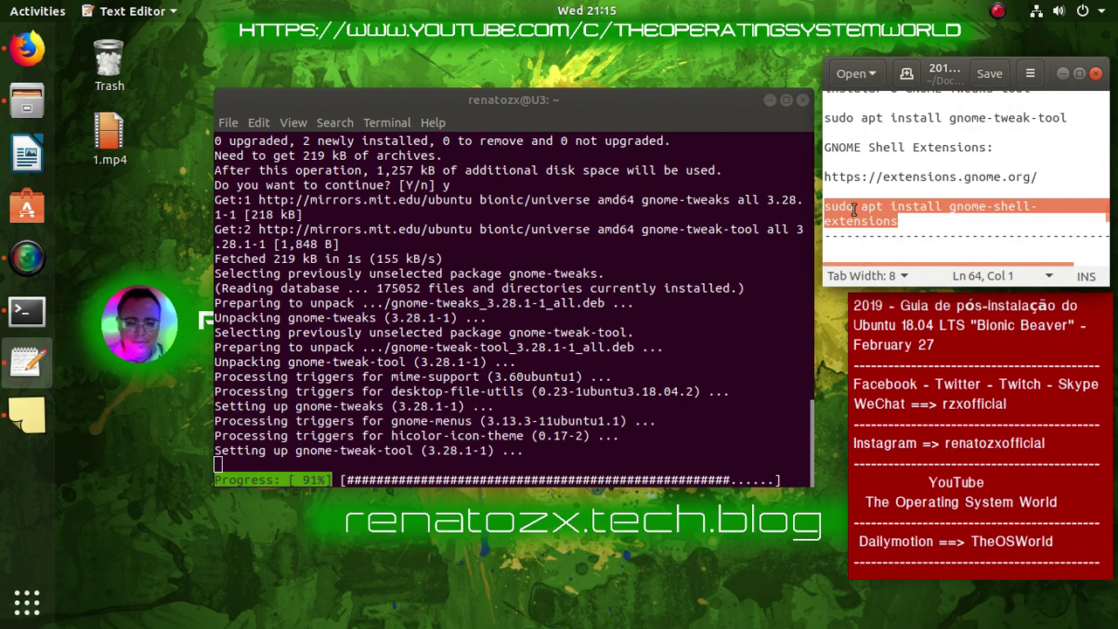
right_click(875, 212)
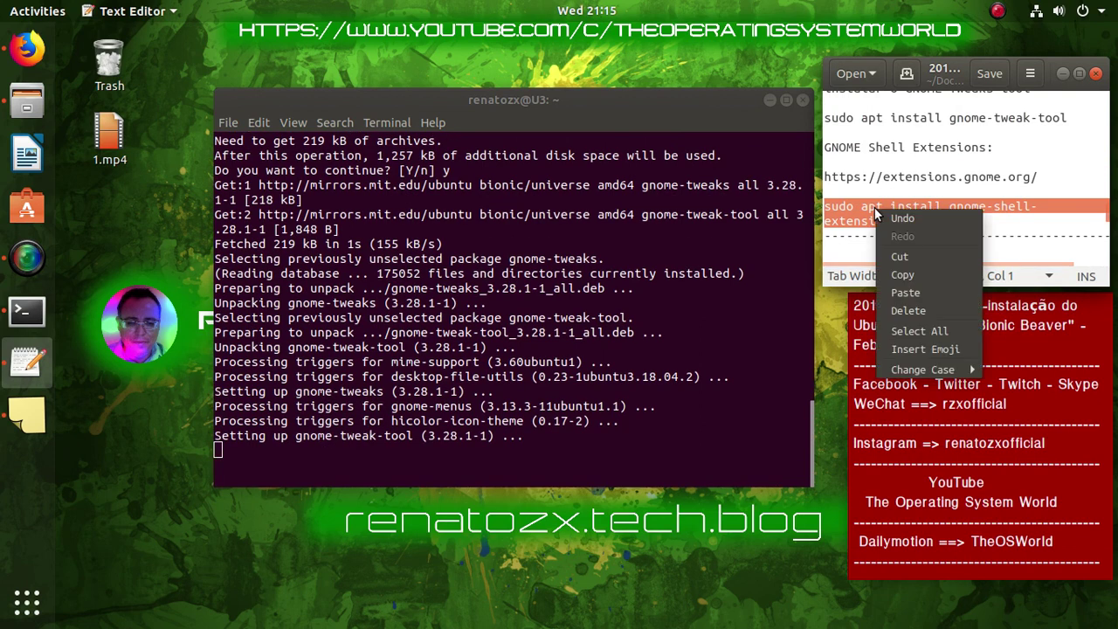
left_click(930, 275)
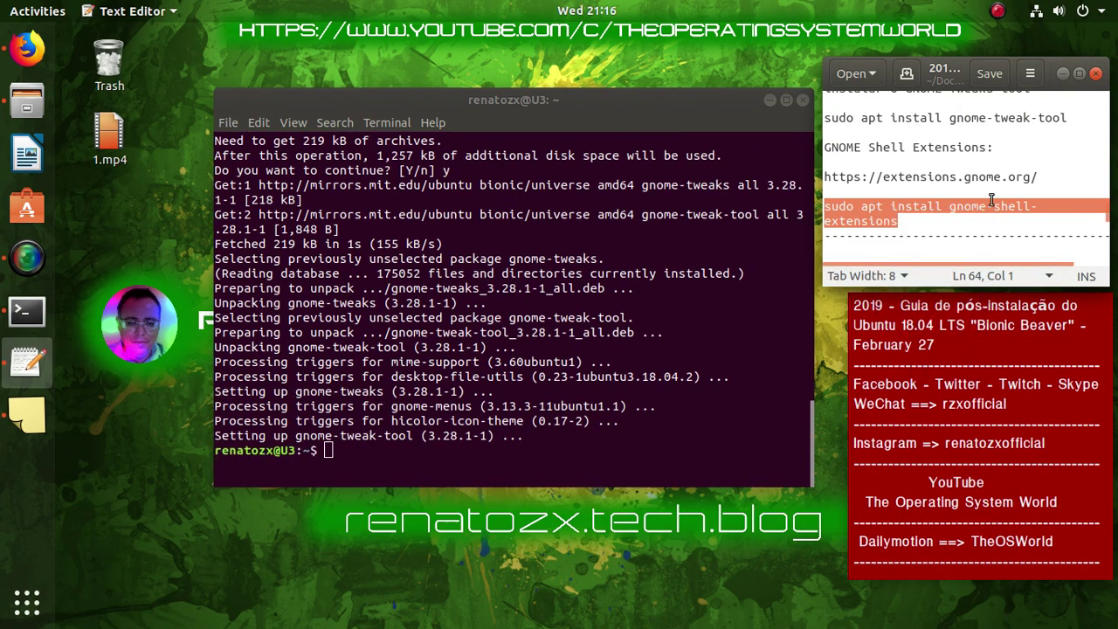
Run "sudo apt install gnome-shell-extensions" in the terminal, accept with y, and close the terminal once it finishes
left_click(455, 153)
right_click(455, 151)
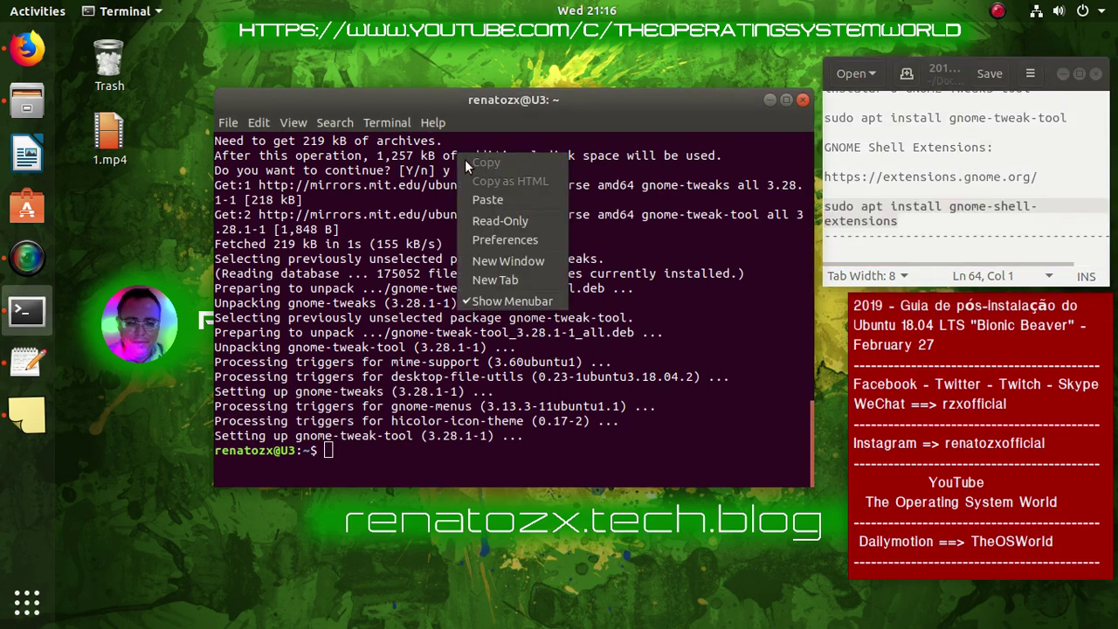
left_click(491, 198)
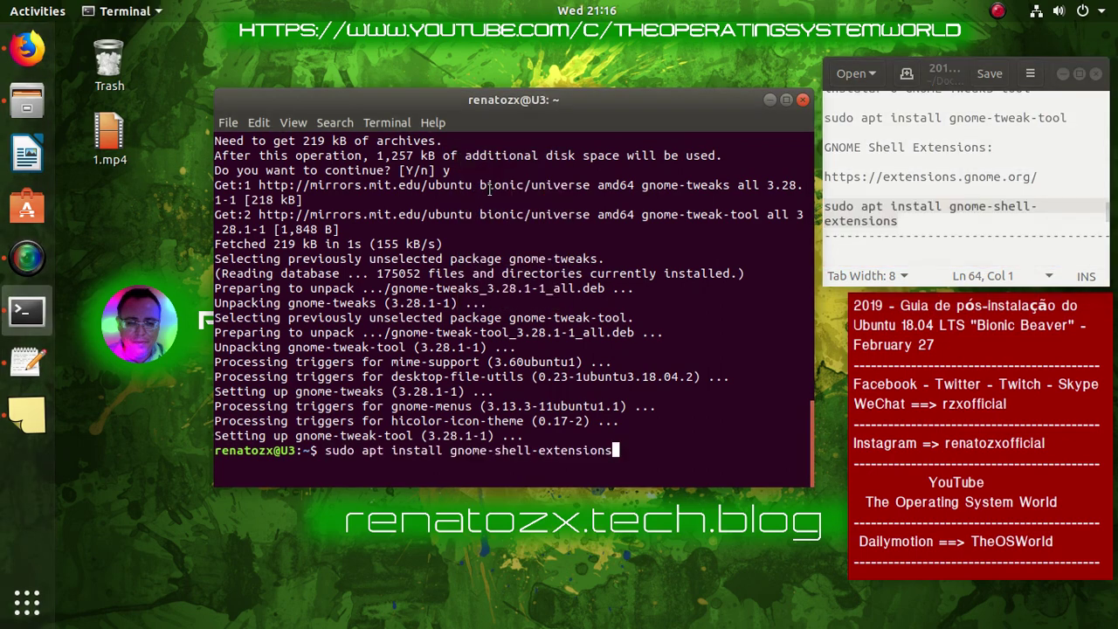
key("Return")
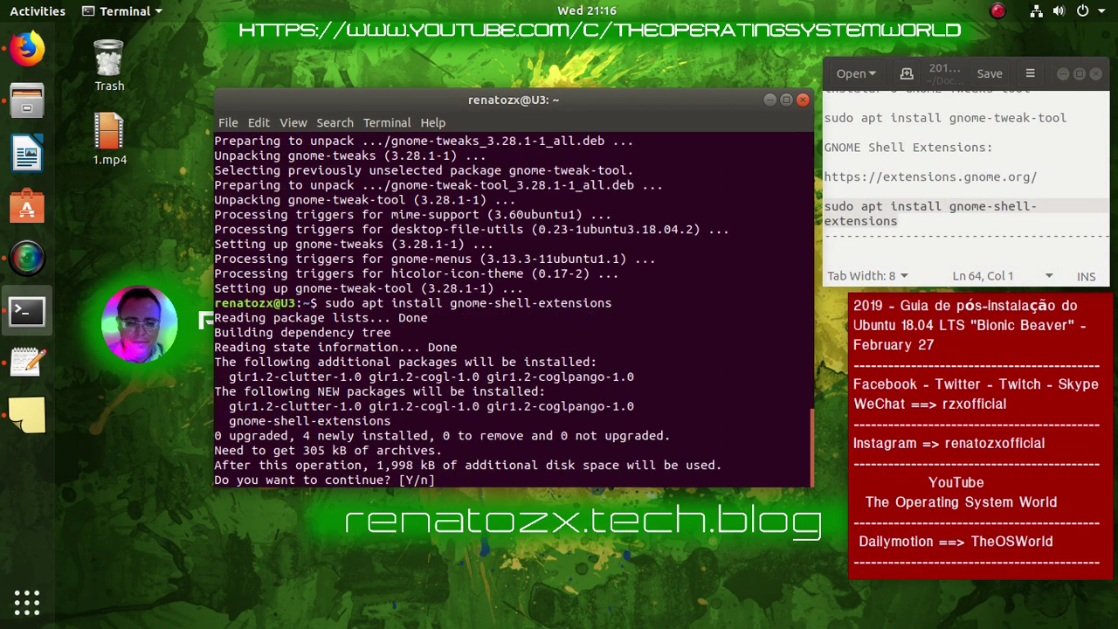
type("y")
key("Return")
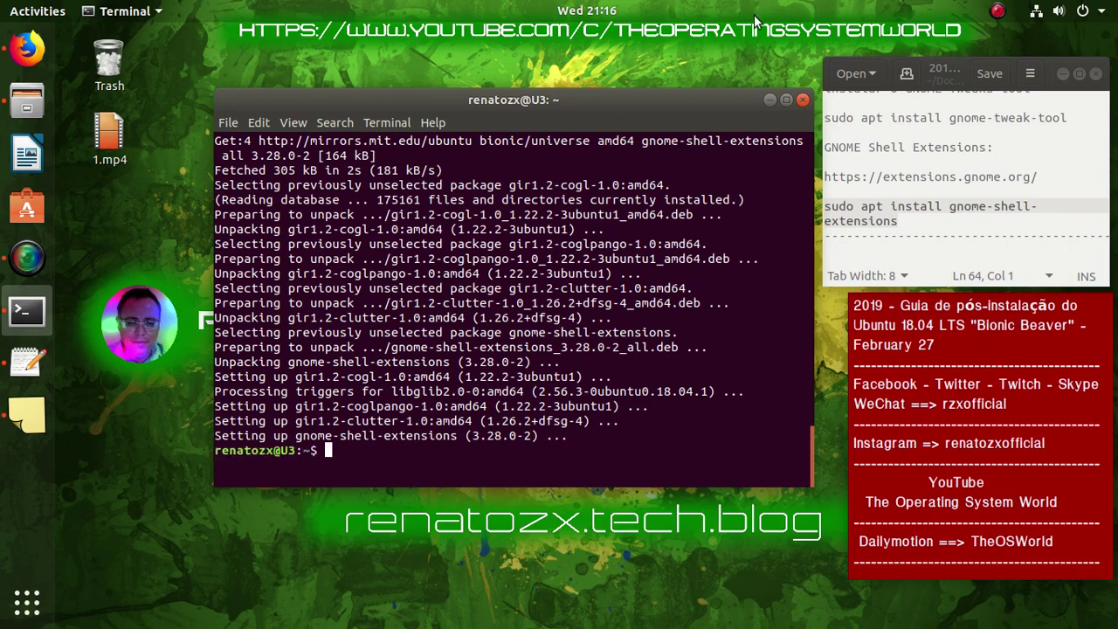
left_click(803, 98)
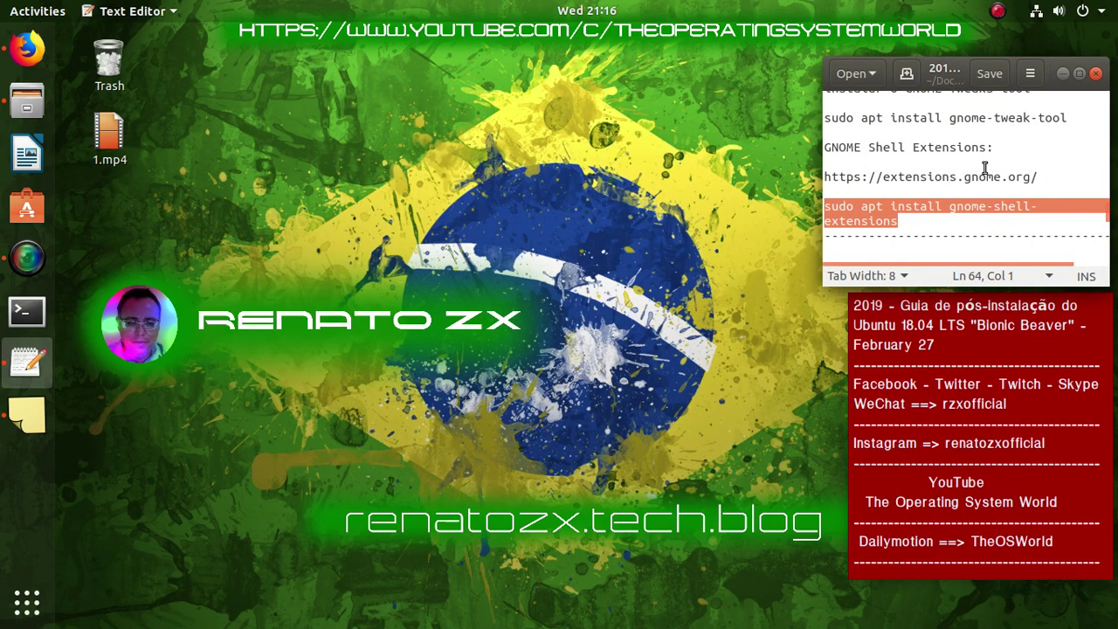
scroll(1018, 161, "up", 1)
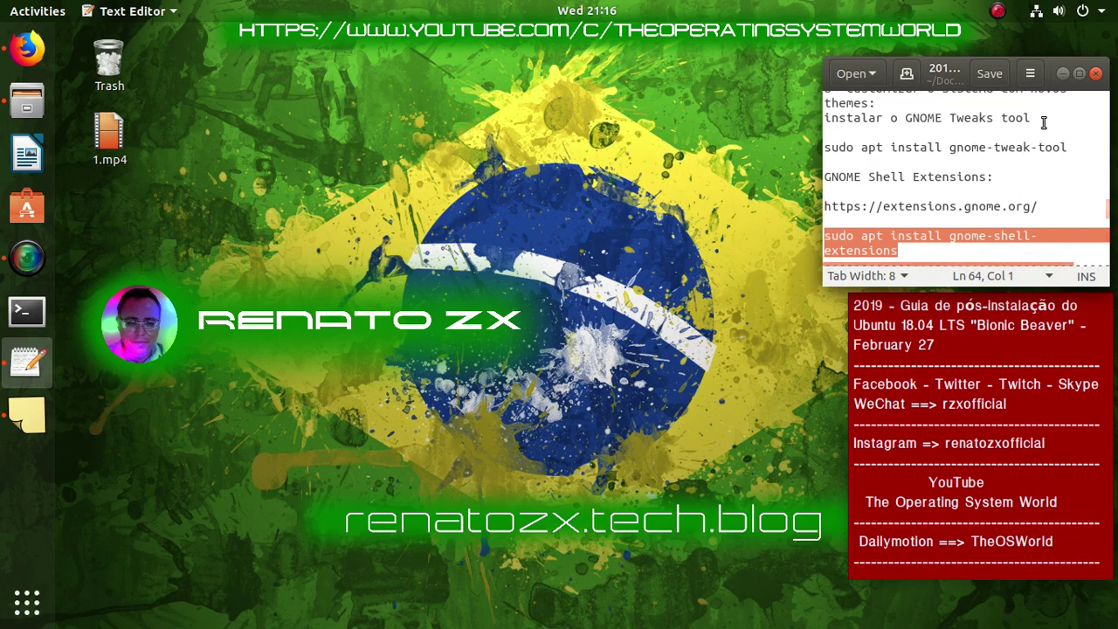
left_click_drag(1041, 207, 823, 203)
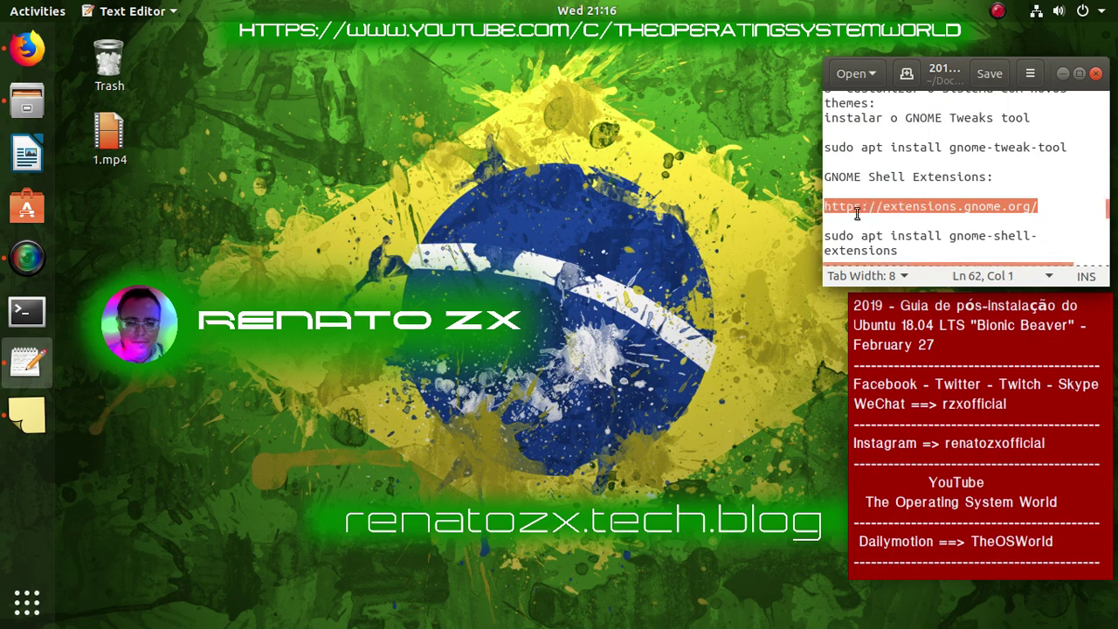
scroll(945, 189, "up", 1)
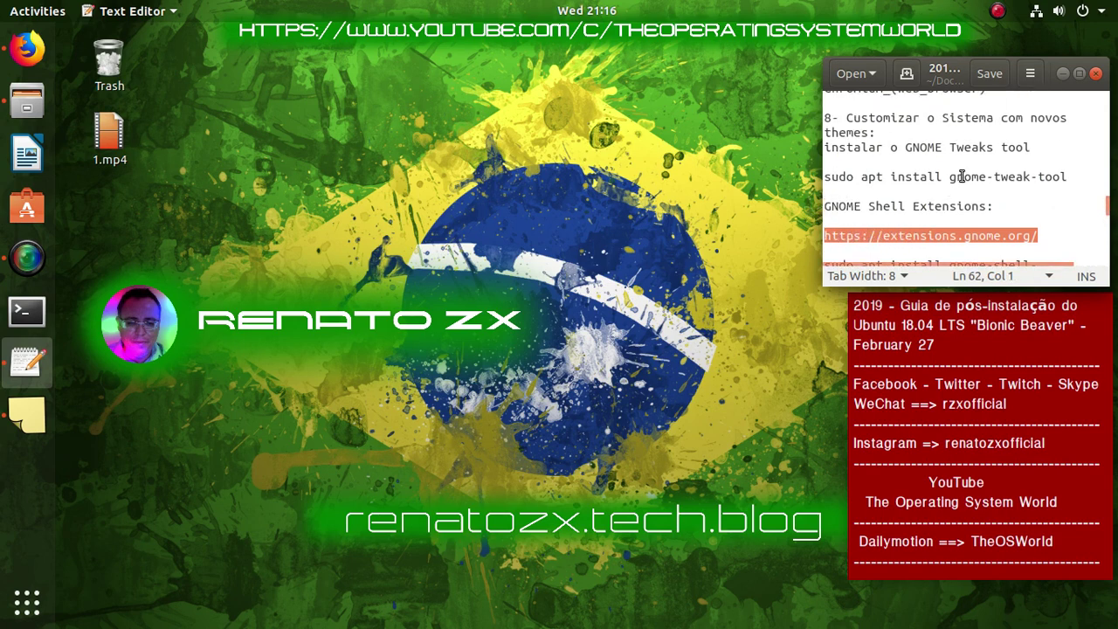
scroll(952, 183, "down", 4)
scroll(961, 176, "up", 2)
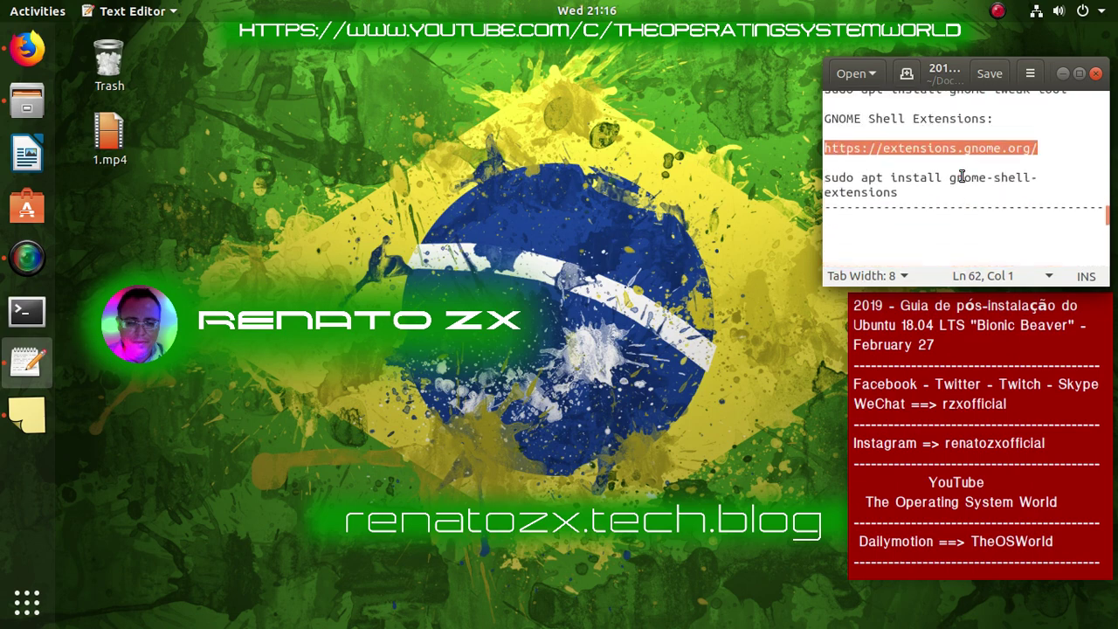
left_click(1001, 11)
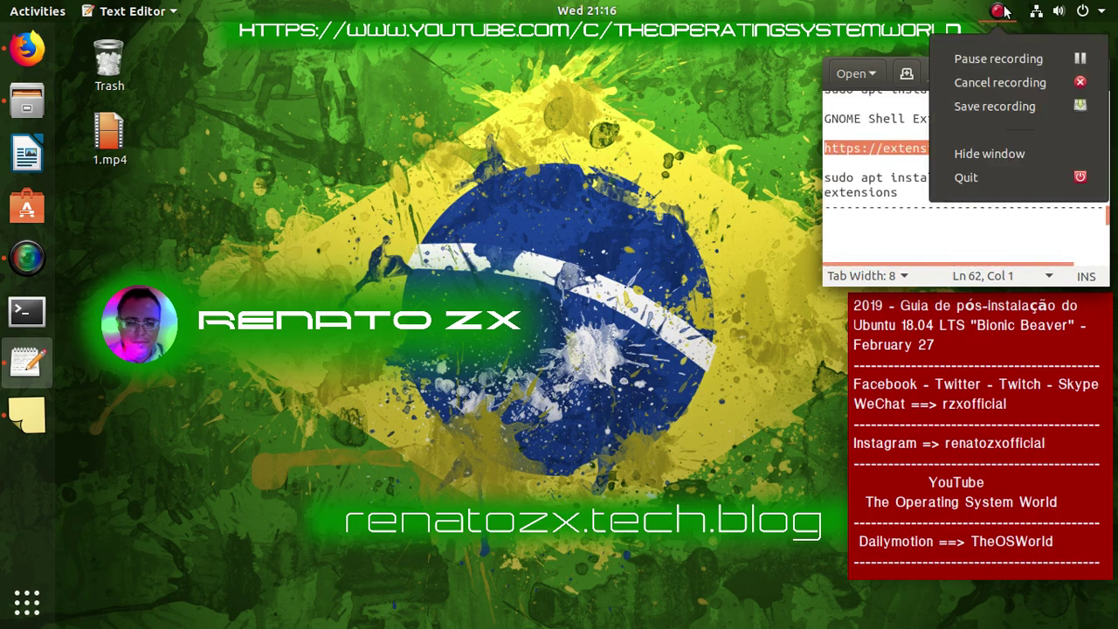
left_click(996, 59)
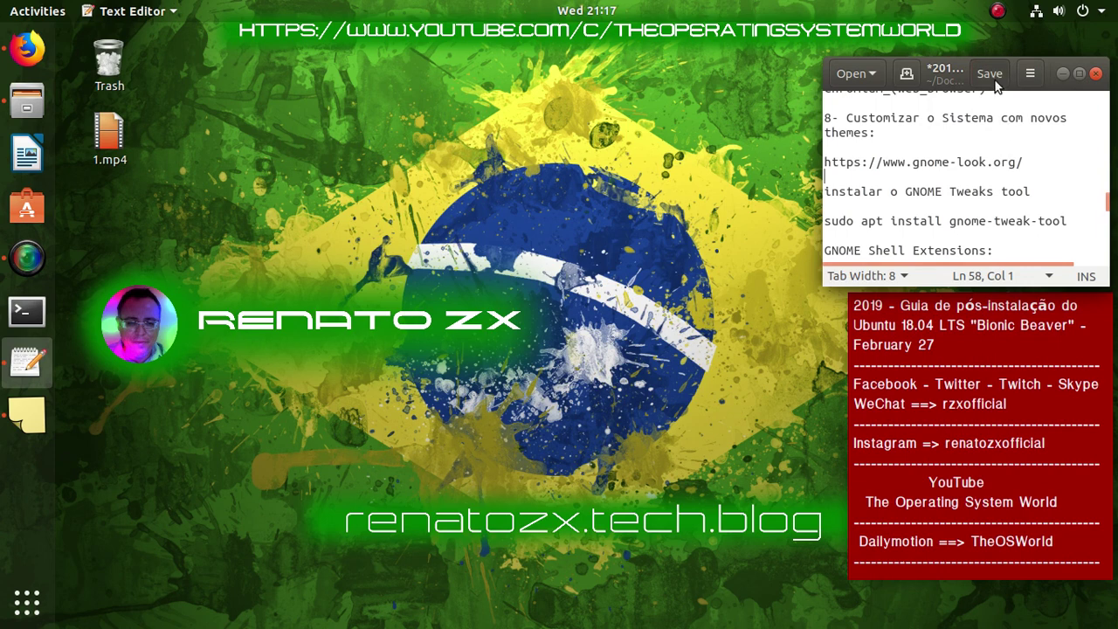
left_click(992, 77)
left_click_drag(1026, 166, 819, 165)
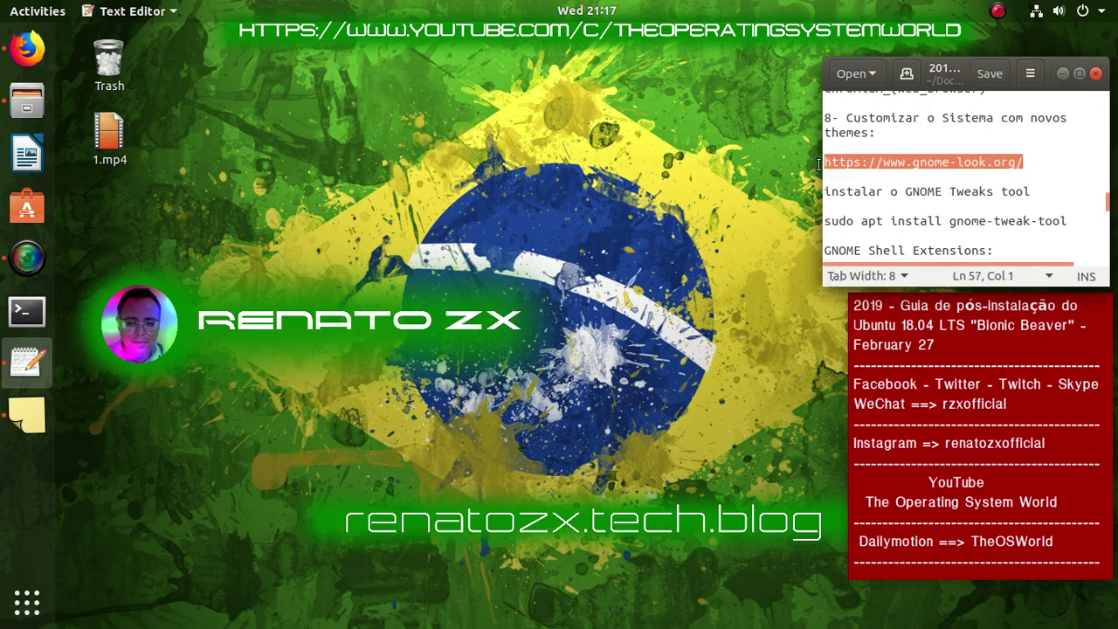
right_click(876, 158)
left_click(922, 213)
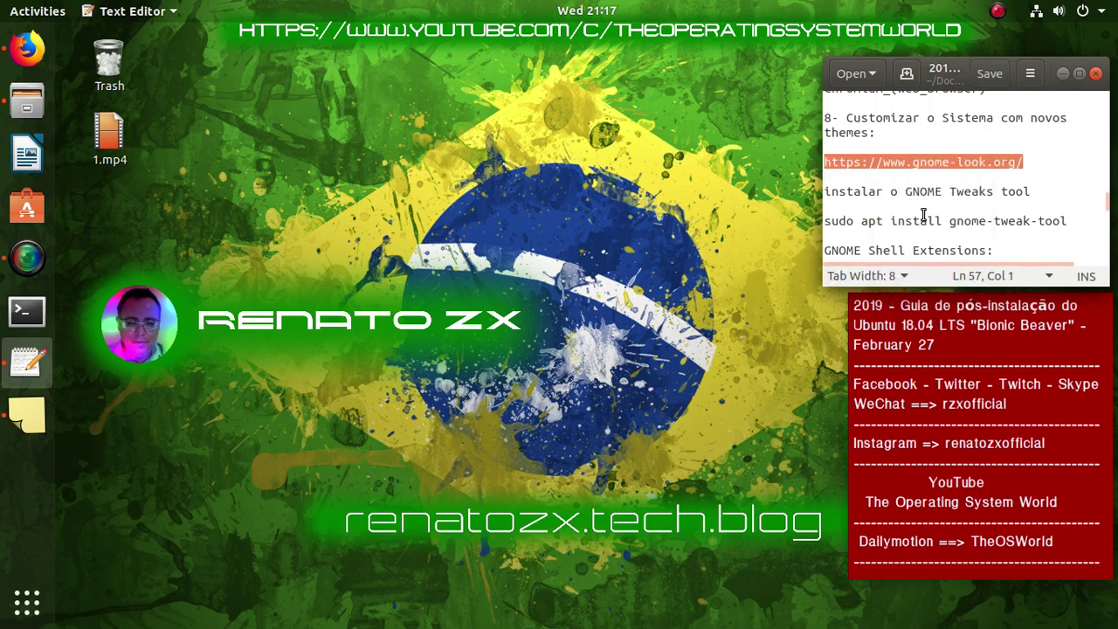
Switch to Firefox, maximize its window, and close the Brave documentation and Chromium Wikipedia tabs
left_click(26, 49)
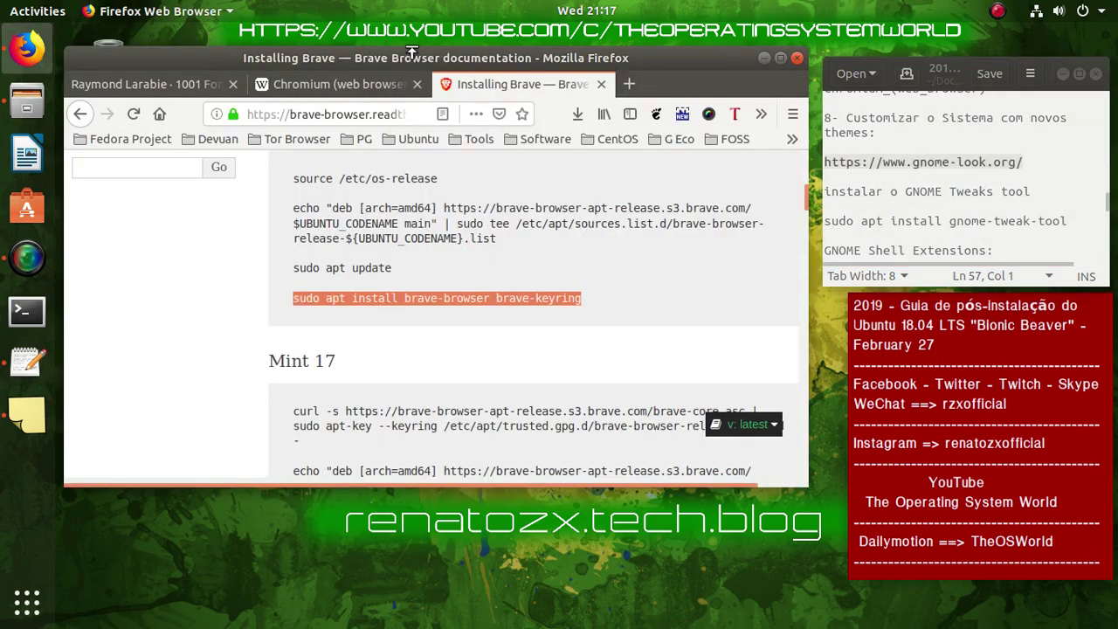
left_click(779, 59)
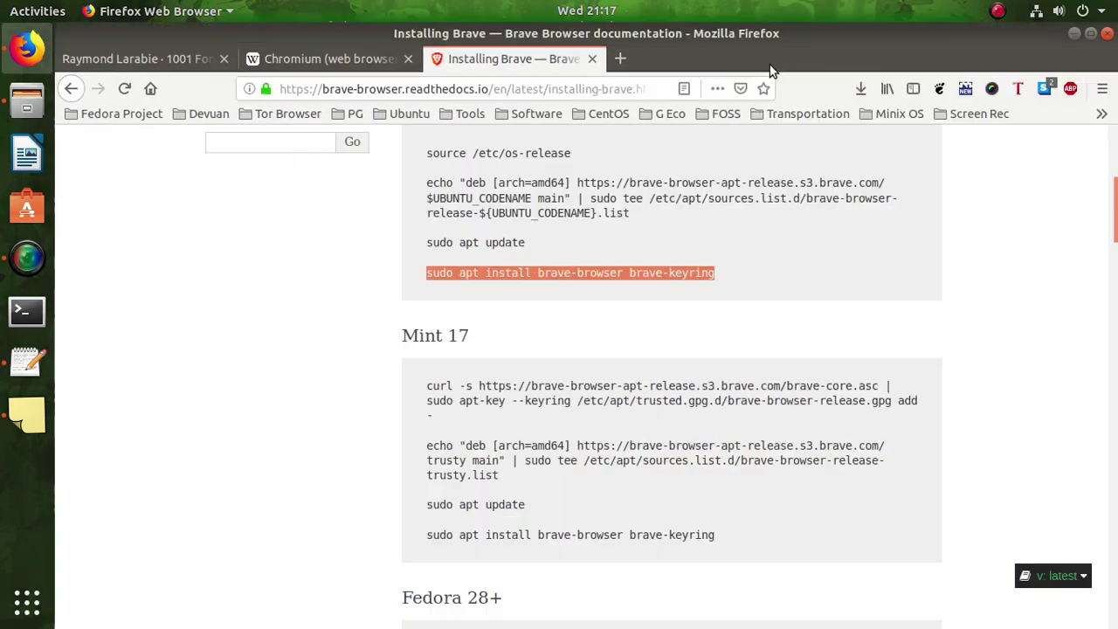
left_click(592, 58)
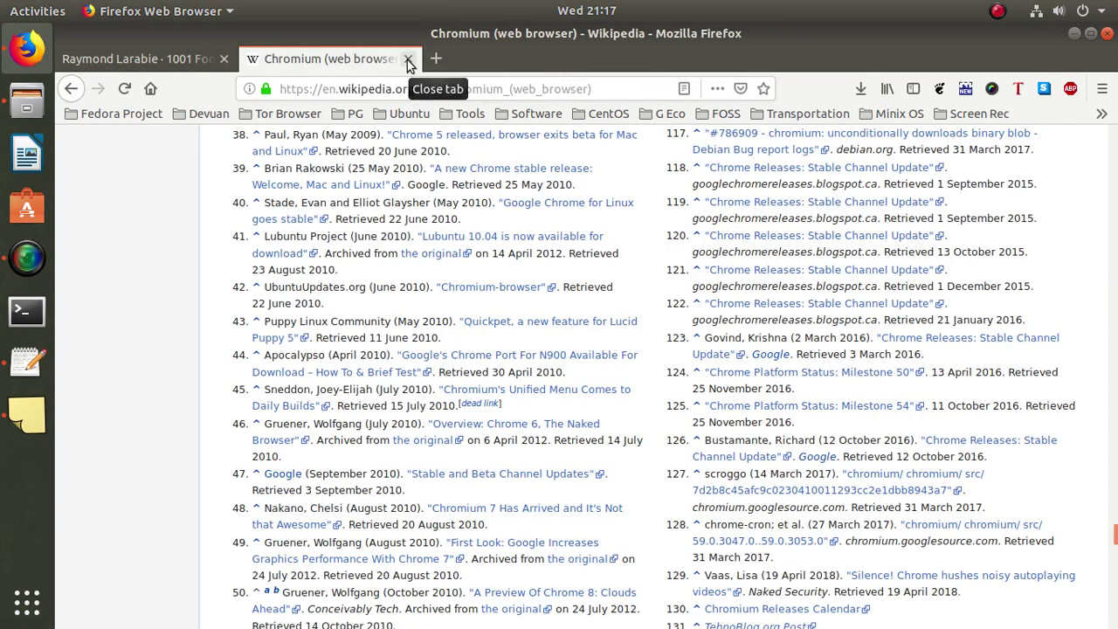
left_click(407, 58)
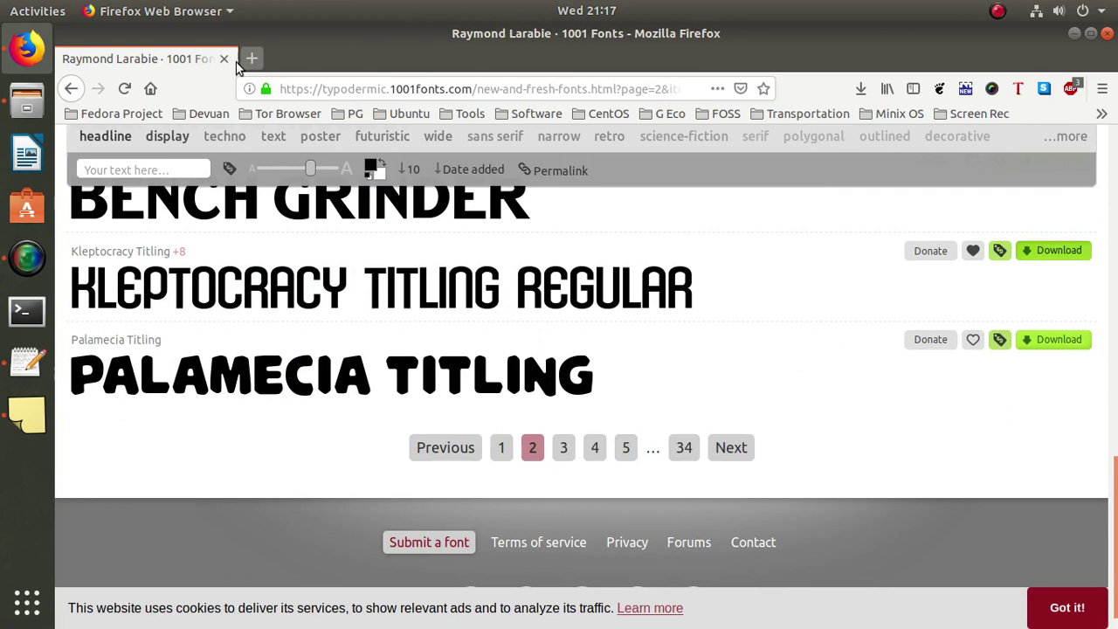
key("ctrl+l")
key("alt+Home")
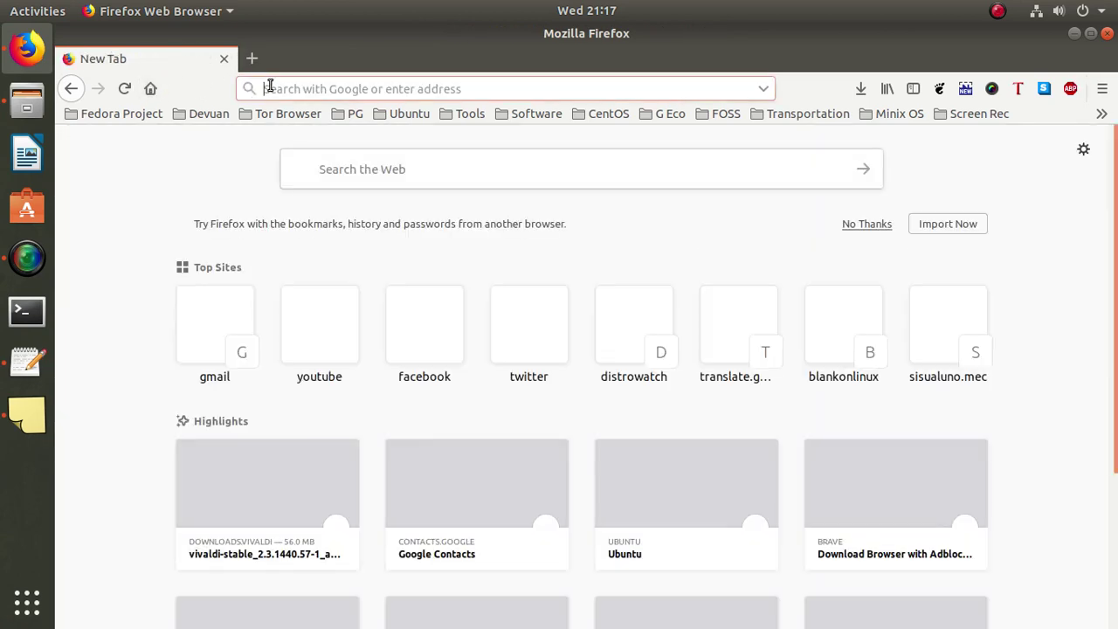
right_click(272, 88)
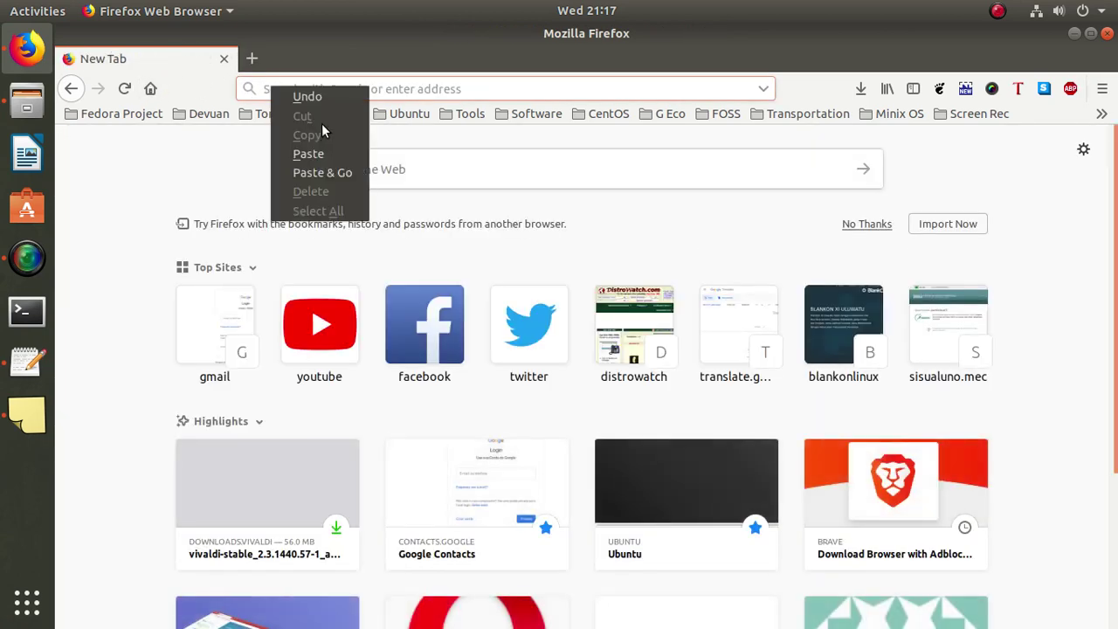
left_click(332, 172)
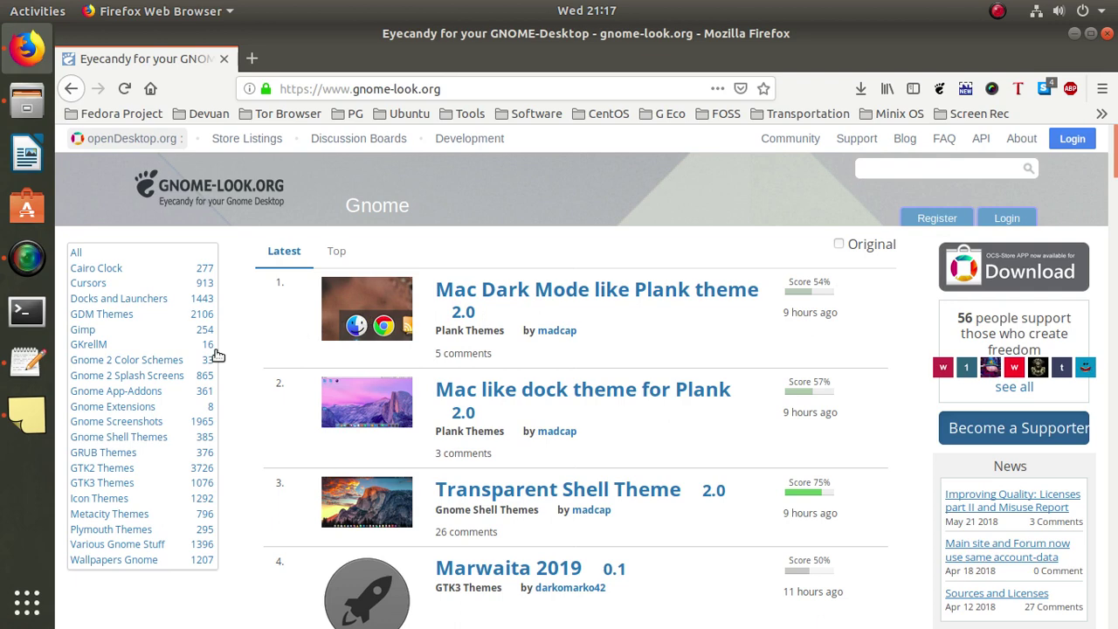
Browse the Gnome Shell Themes category and open the Transparent Shell Theme page to view its preview
left_click(161, 444)
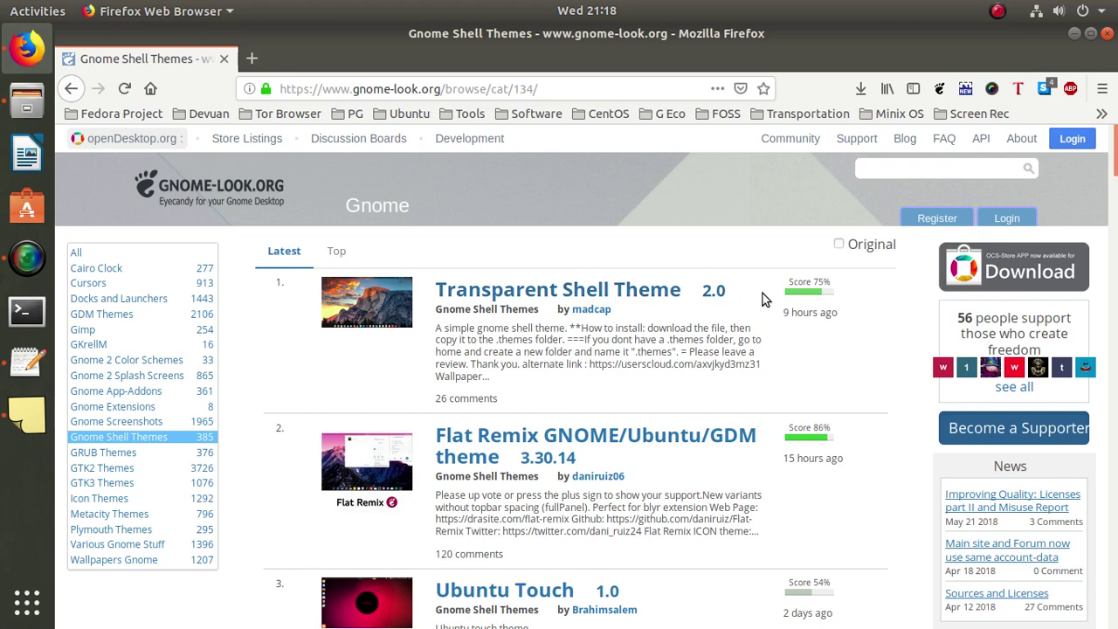
left_click(558, 289)
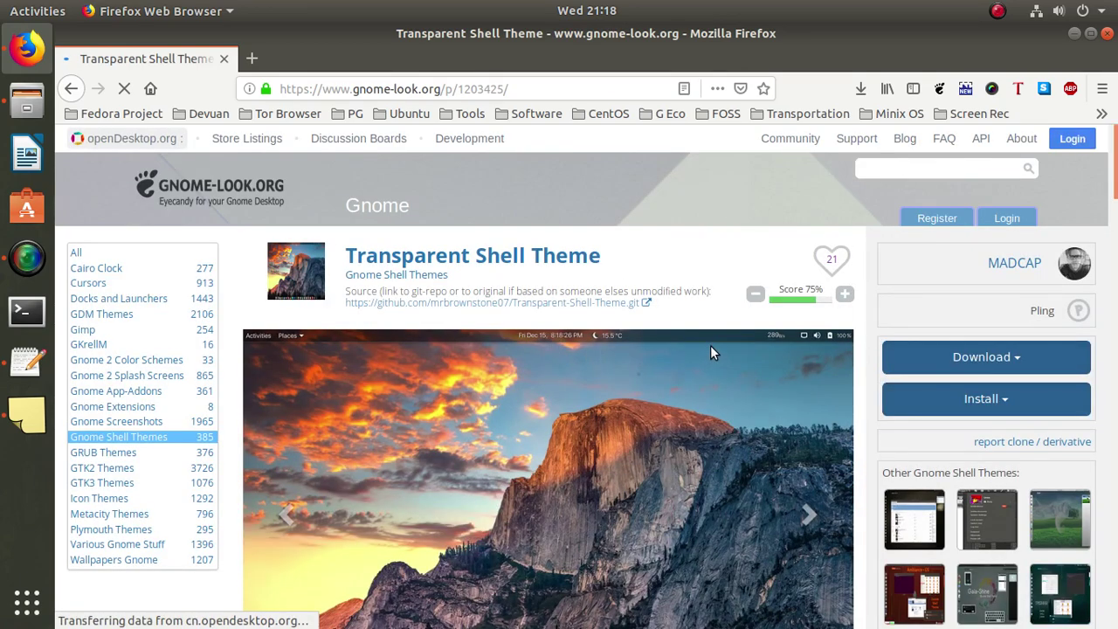
scroll(710, 345, "down", 2)
scroll(710, 345, "up", 2)
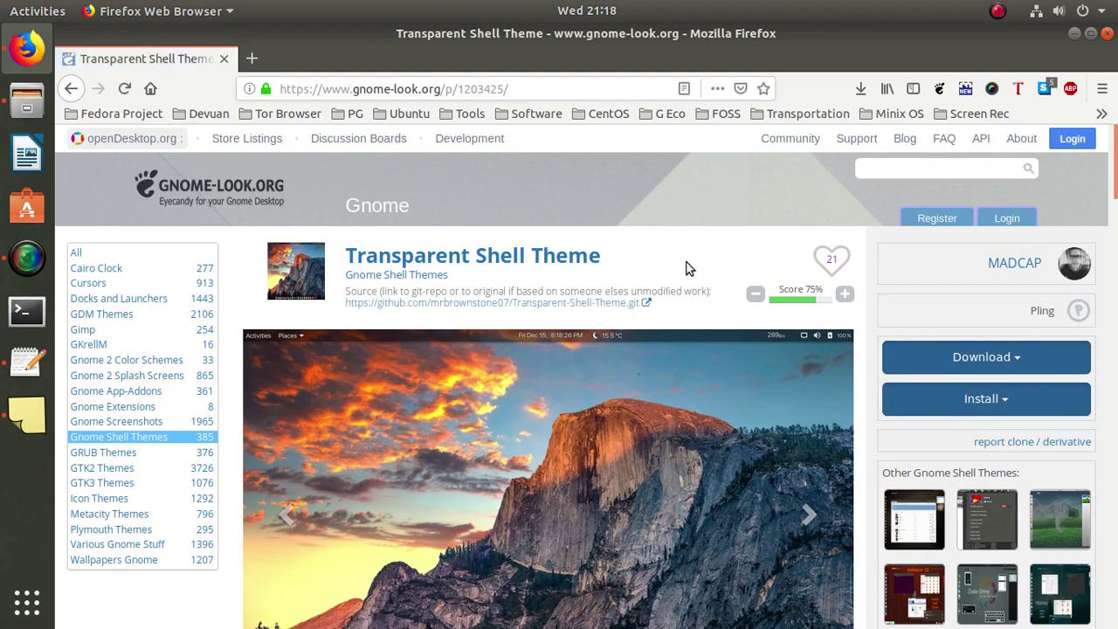
scroll(685, 268, "down", 1)
scroll(686, 269, "down", 3)
scroll(685, 261, "up", 4)
scroll(723, 314, "down", 1)
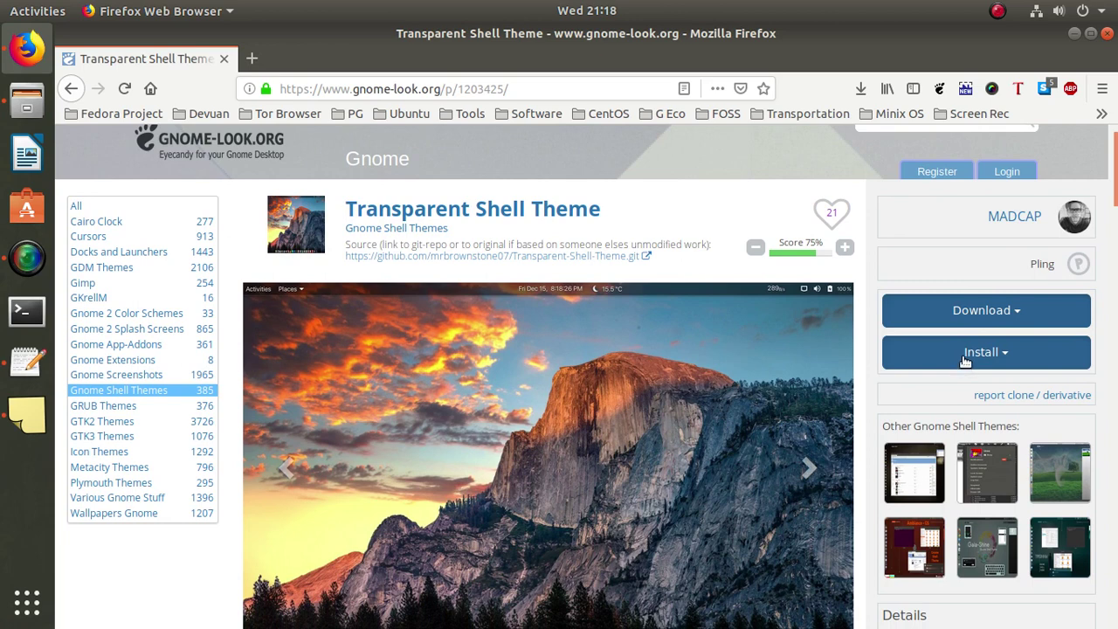
Look through the archives offered for installing and downloading the Transparent Shell Theme
left_click(902, 351)
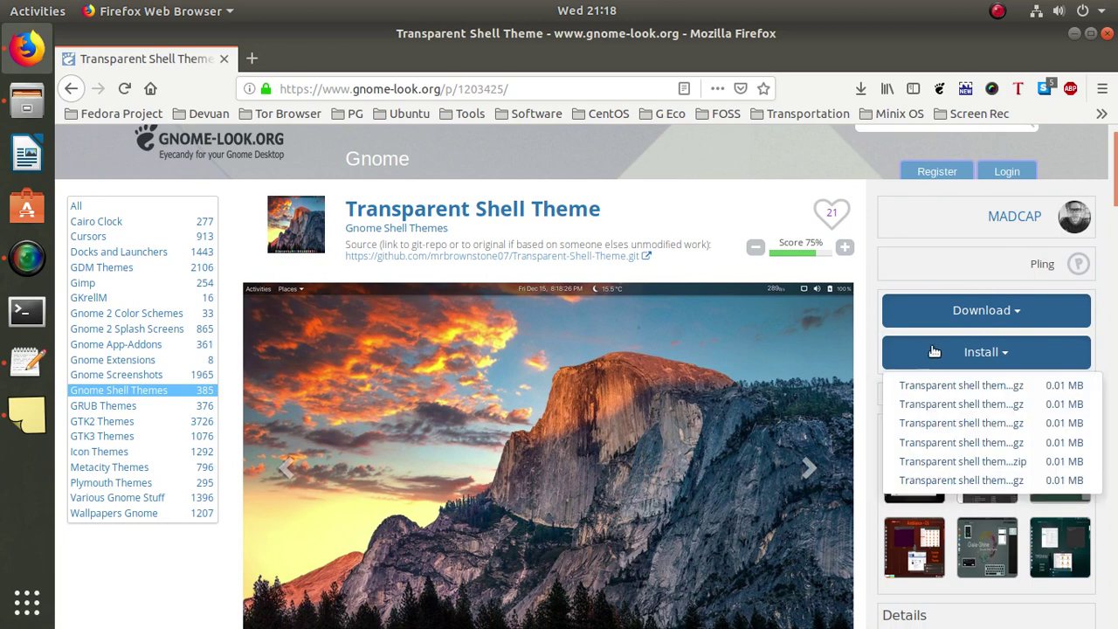
left_click(1017, 318)
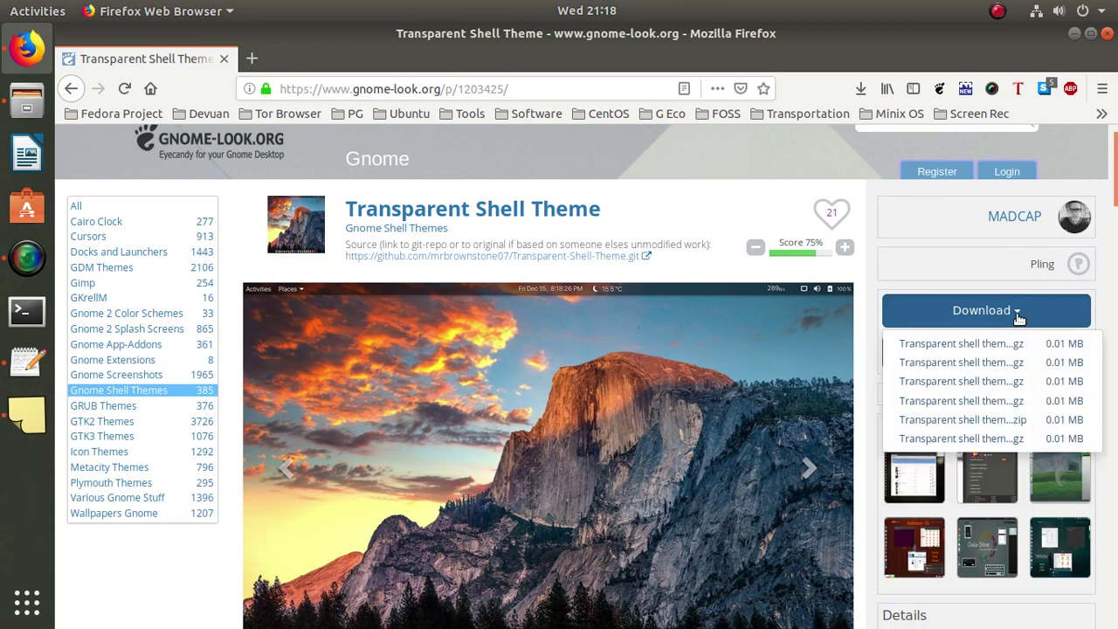
left_click(1005, 317)
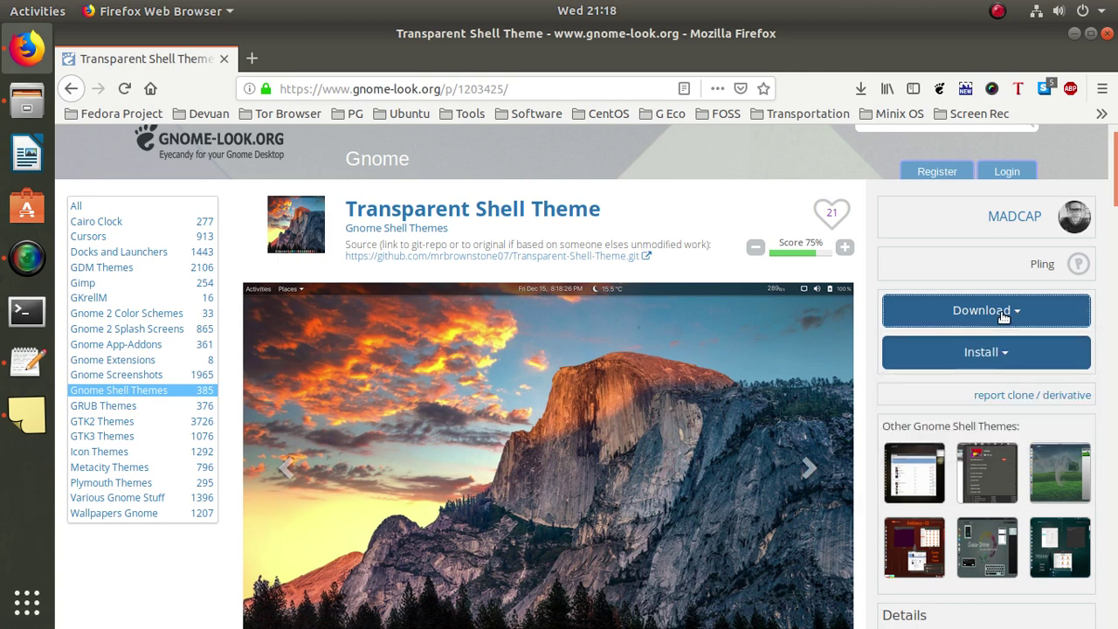
left_click(1018, 315)
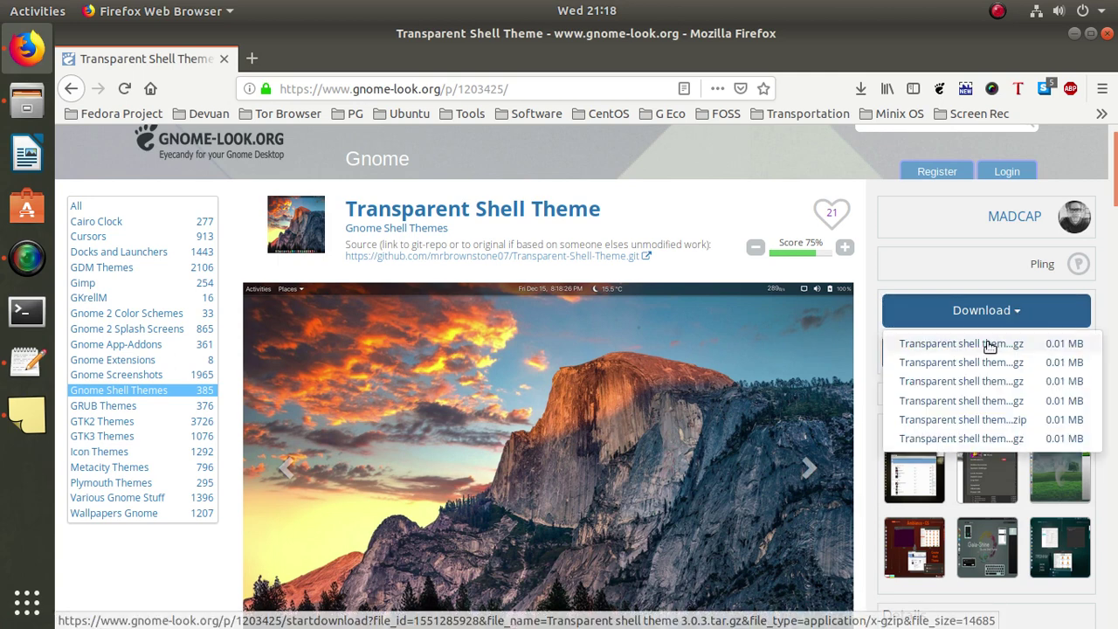
left_click(965, 272)
Try to install the first listed Transparent Shell Theme archive directly from the site, and return to the theme page
left_click(970, 352)
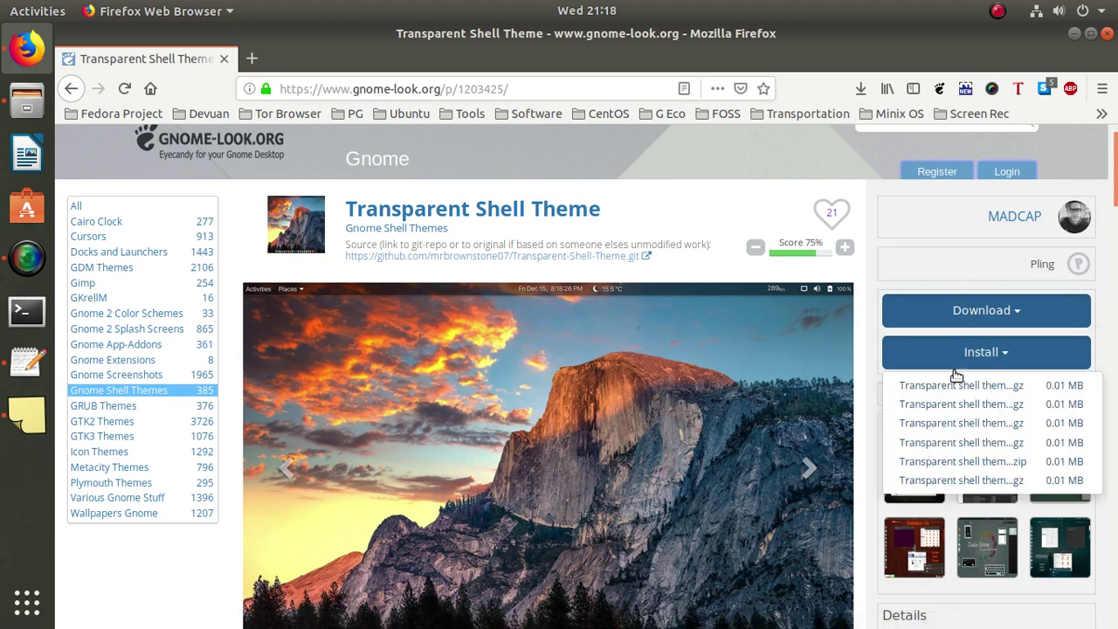
left_click(959, 386)
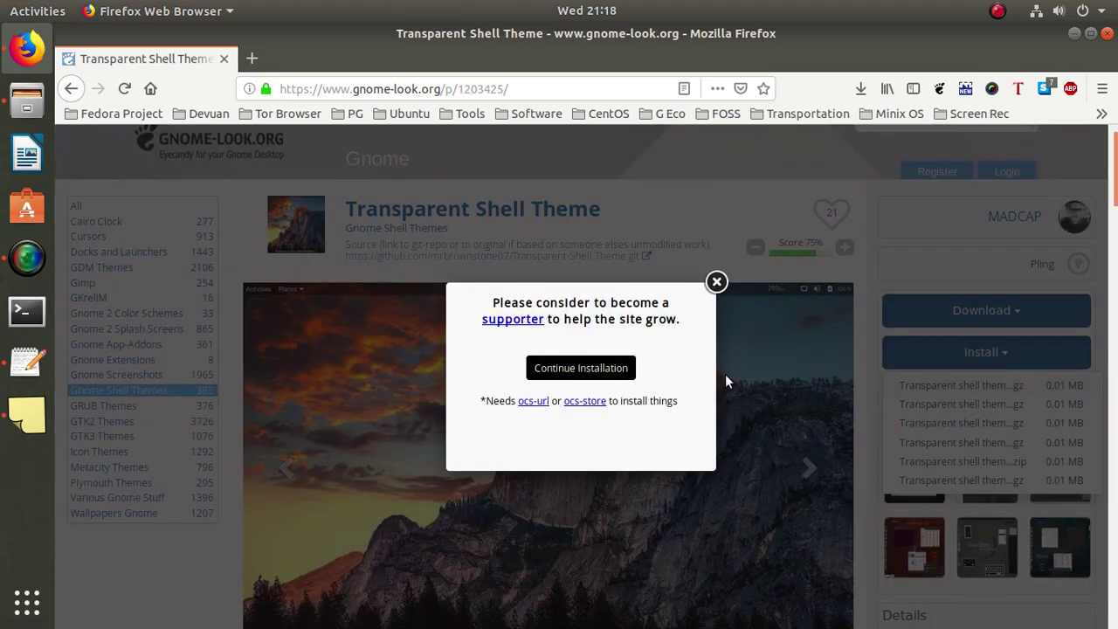
left_click(583, 371)
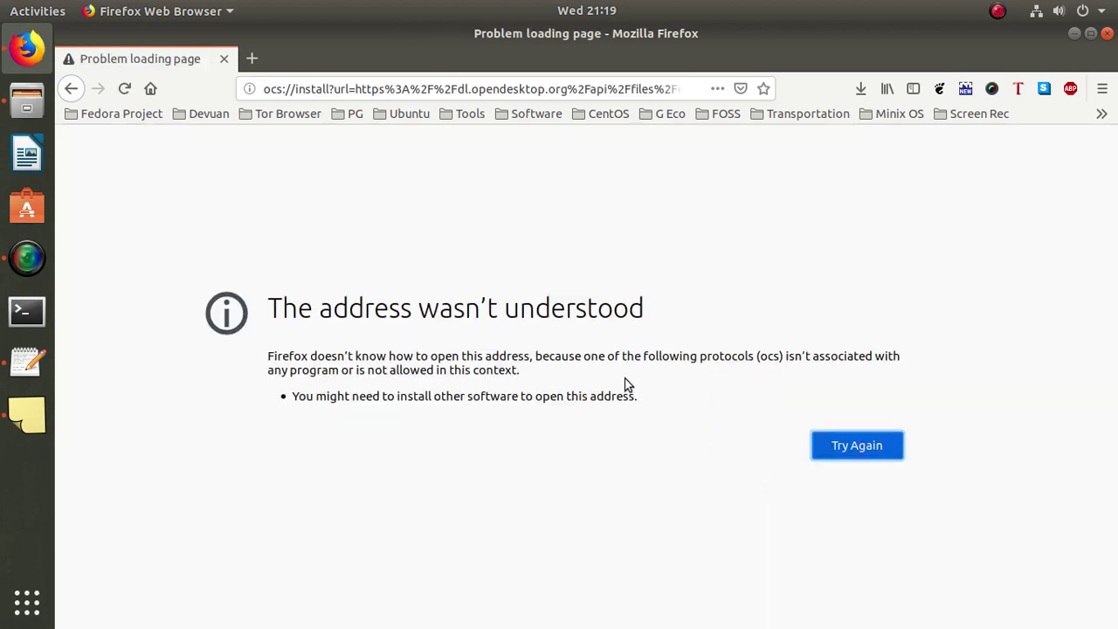
left_click(71, 89)
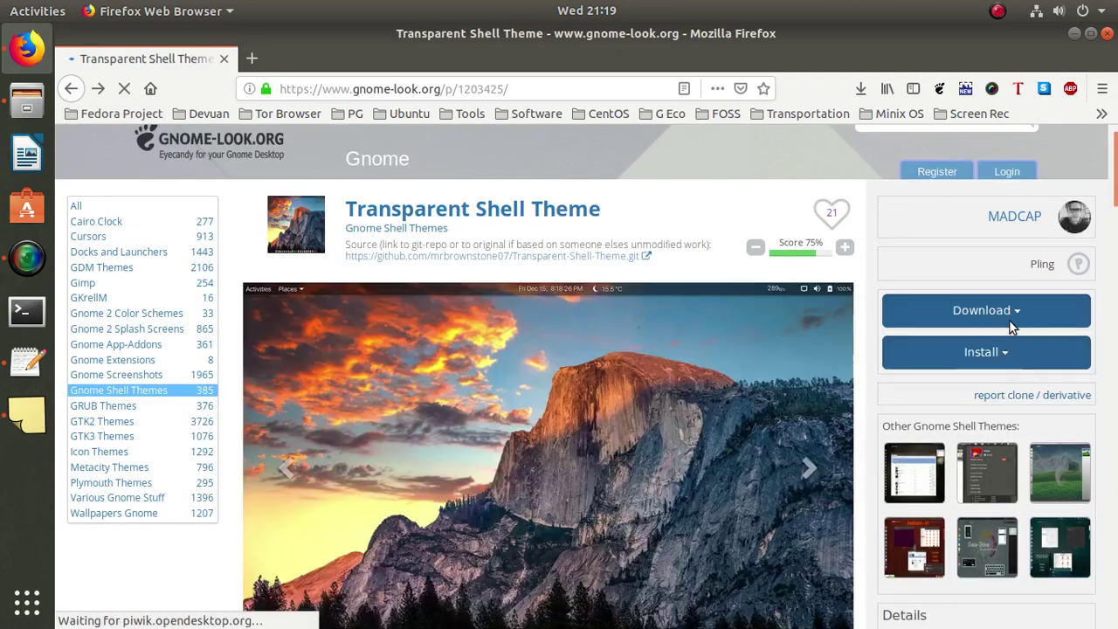
Download the archive Transparent shell theme 3.0.3.tar.gz, choosing to save the file instead of opening it
left_click(1009, 319)
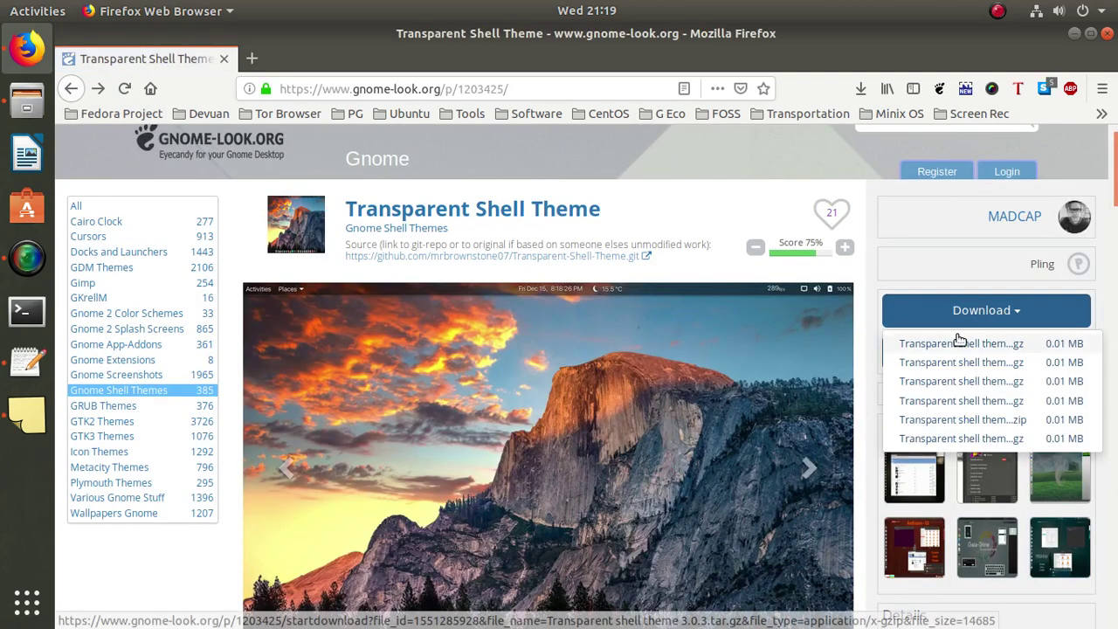
left_click(958, 343)
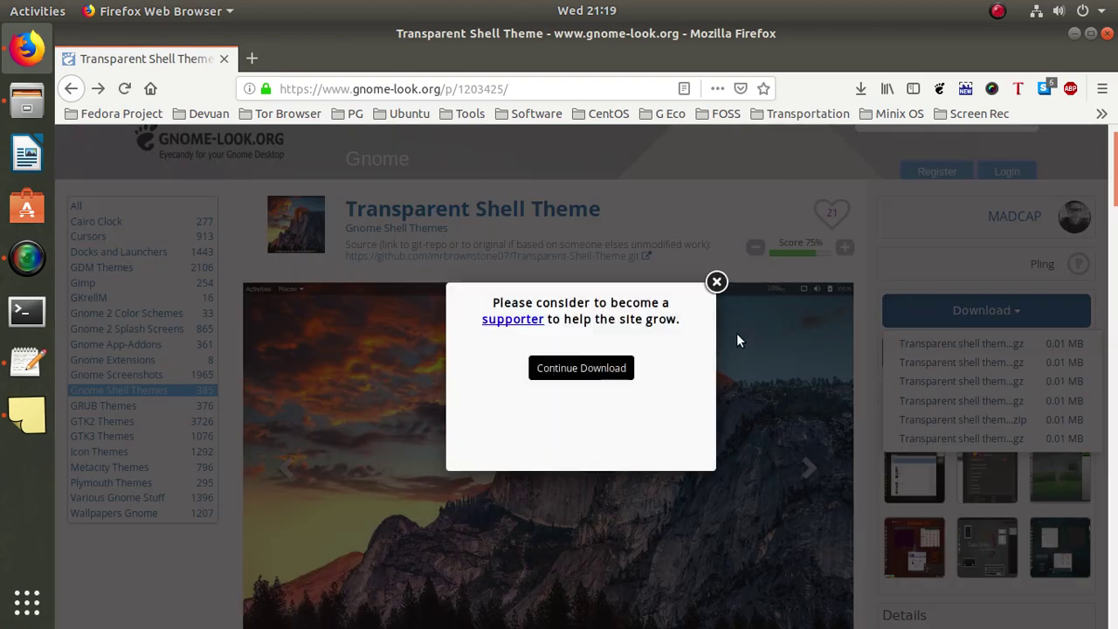
left_click(594, 369)
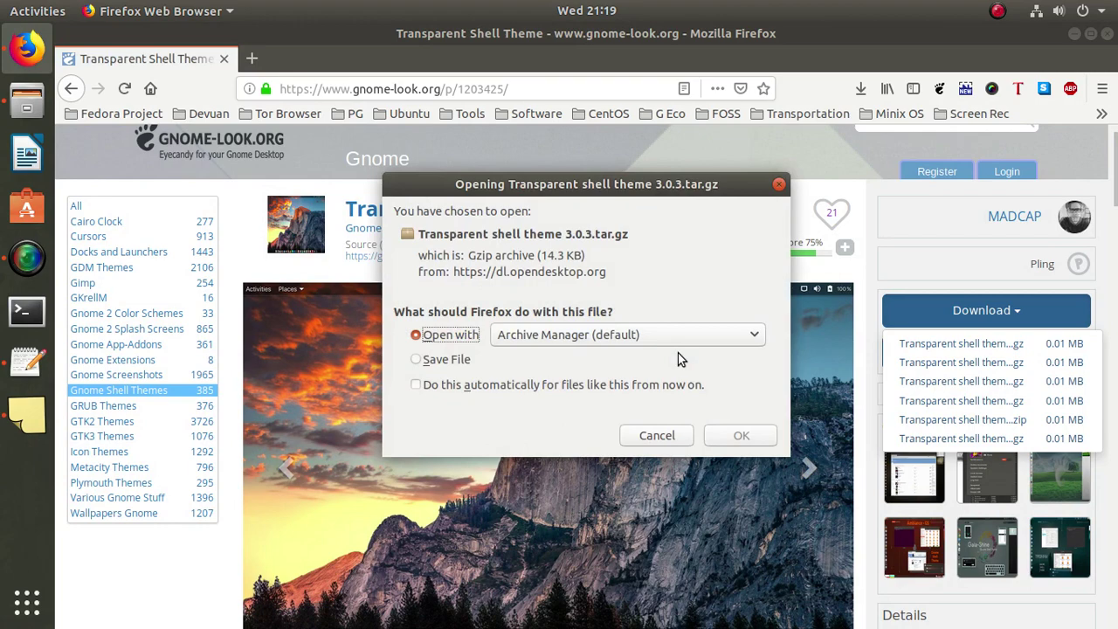
left_click(463, 359)
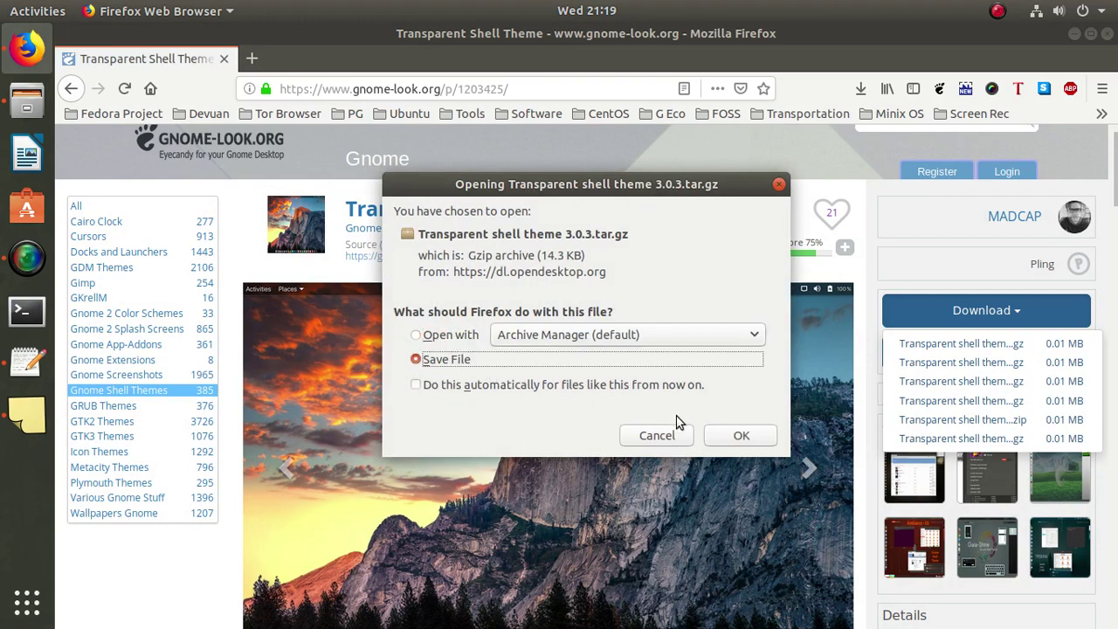
left_click(740, 436)
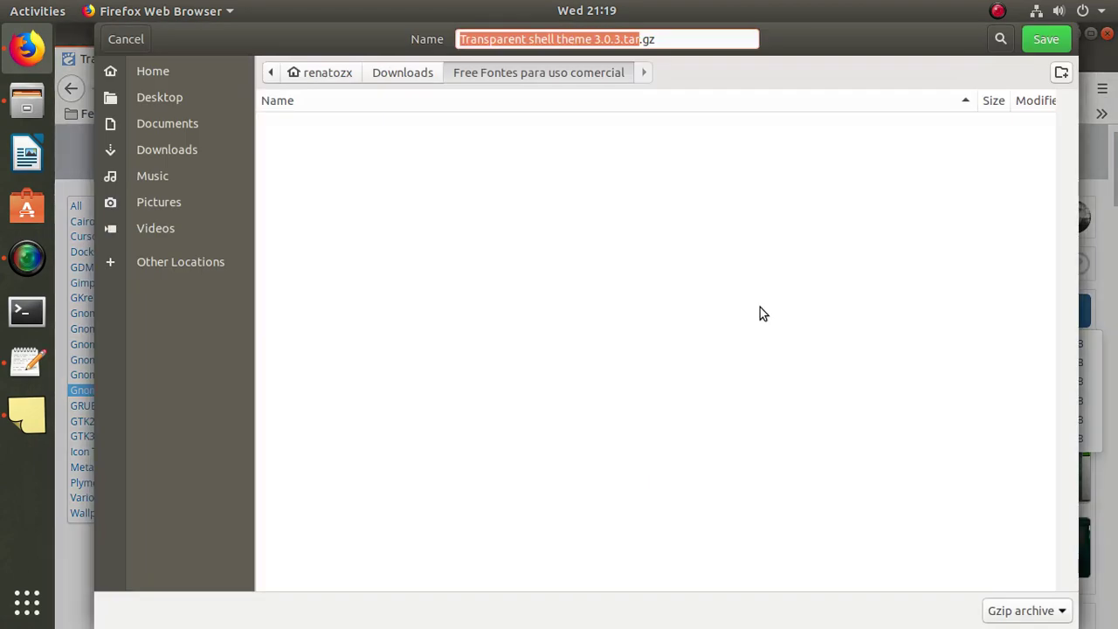
Create a folder named Themes inside Downloads and save the Transparent shell theme archive in it
left_click(410, 72)
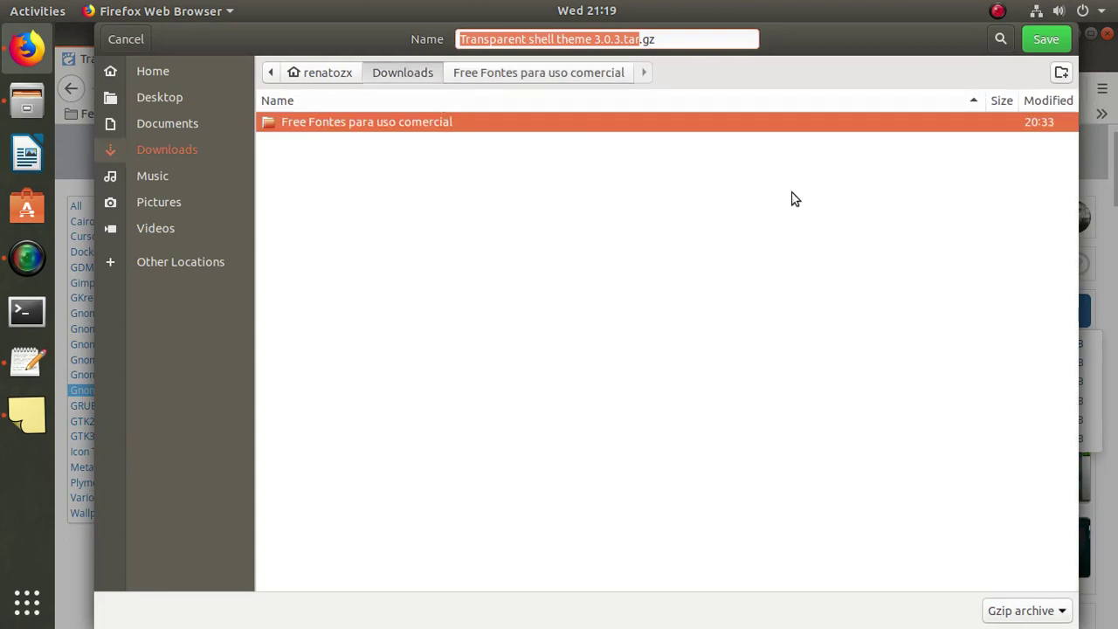
left_click(1061, 73)
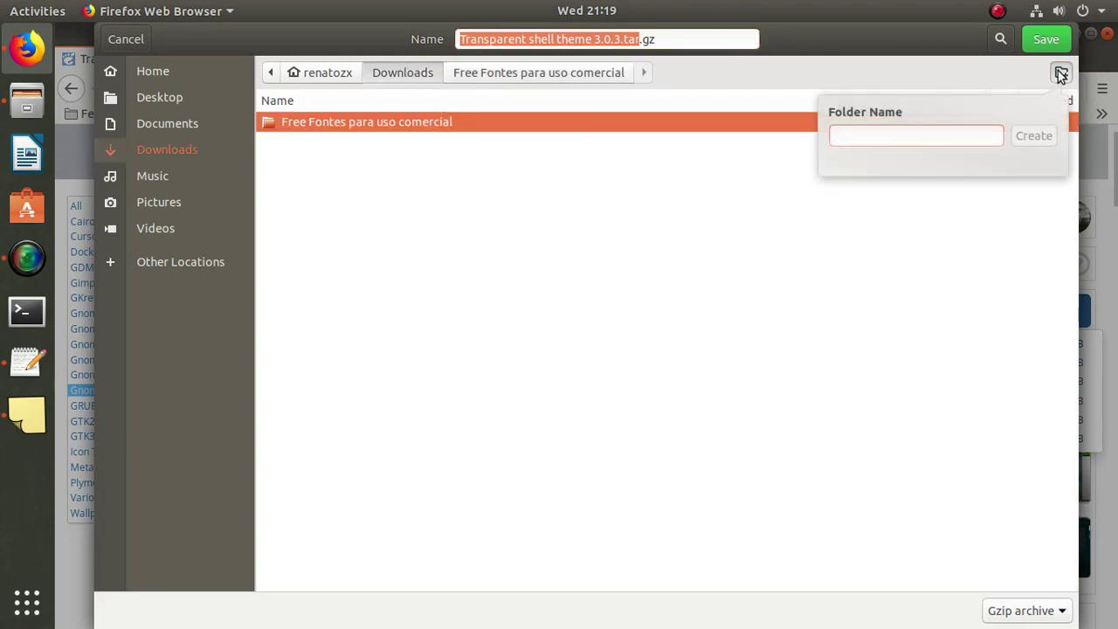
type("Themes")
key("Return")
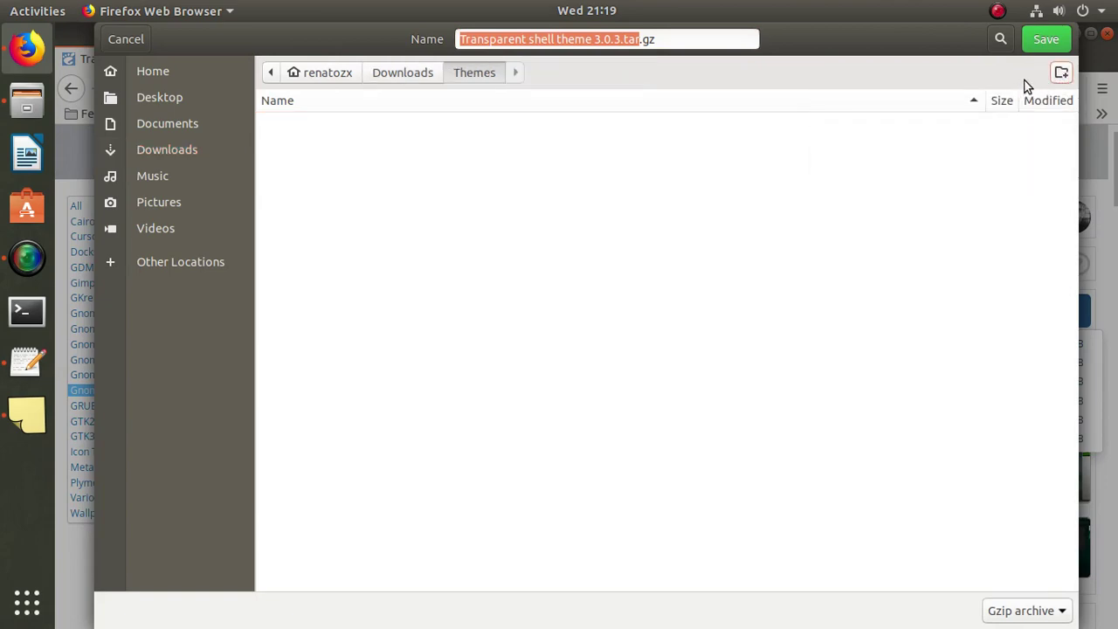
left_click(1045, 39)
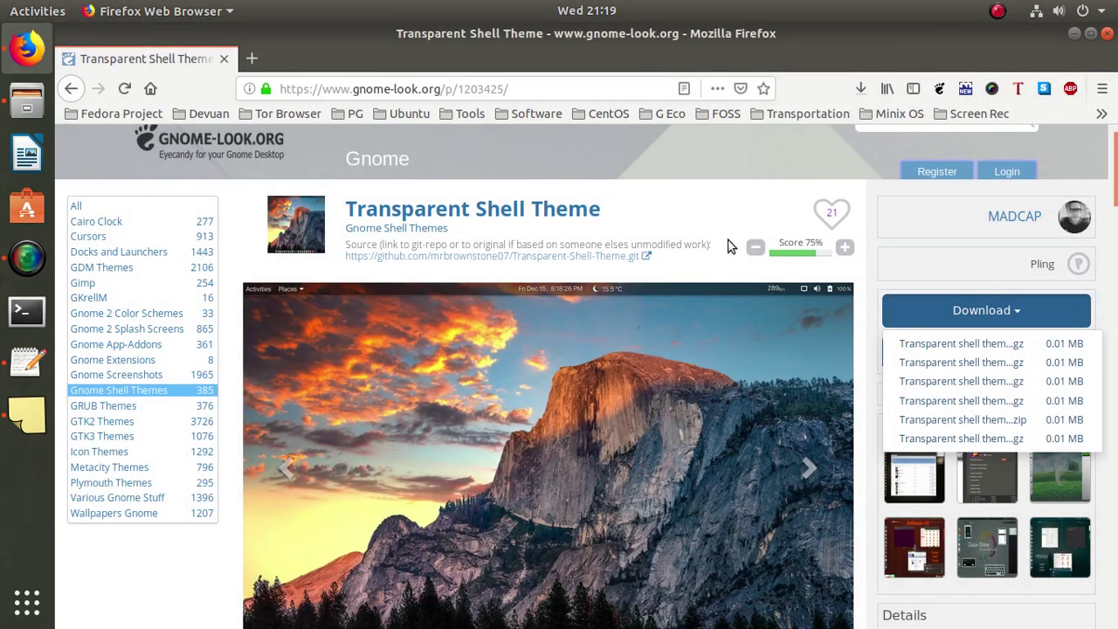
Return to the Gnome Shell Themes list and open the Ubuntu Touch theme page
left_click(71, 88)
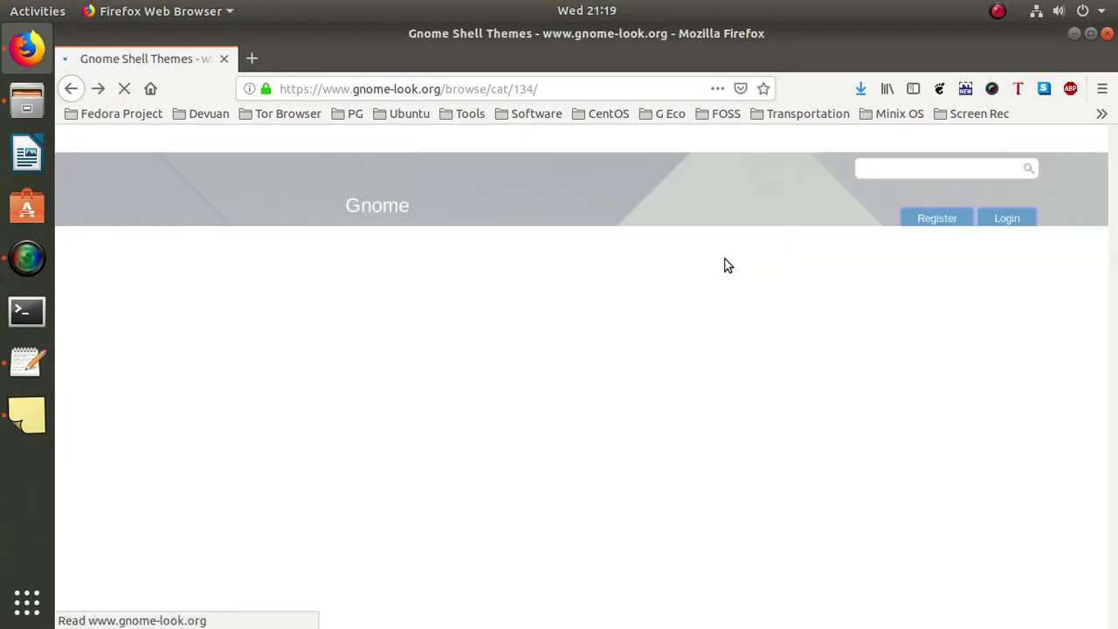
scroll(710, 350, "down", 3)
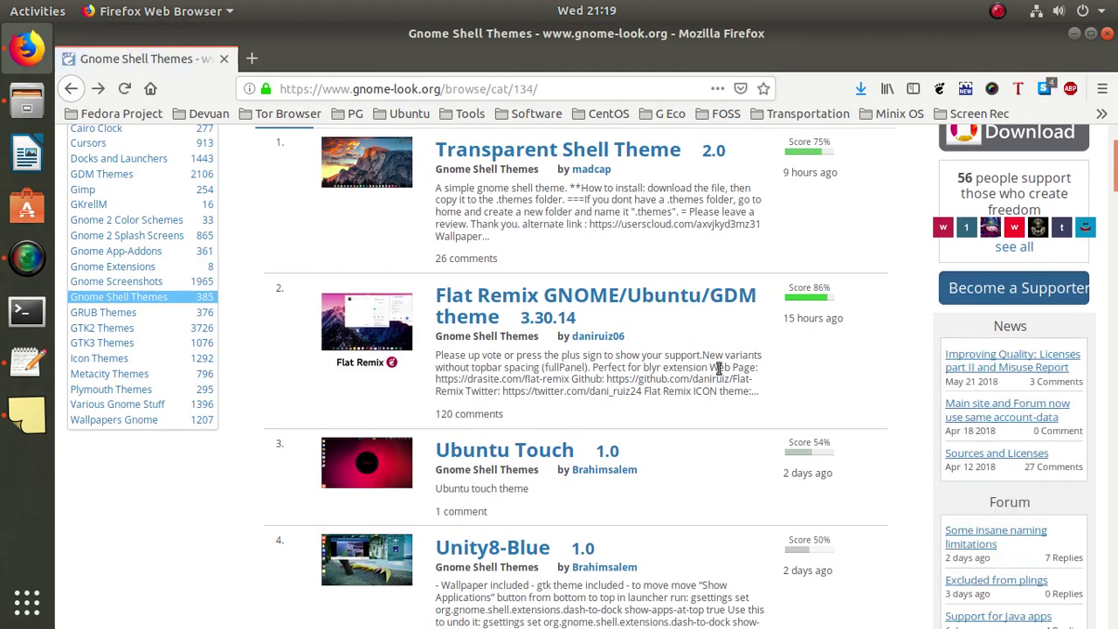
scroll(718, 368, "down", 3)
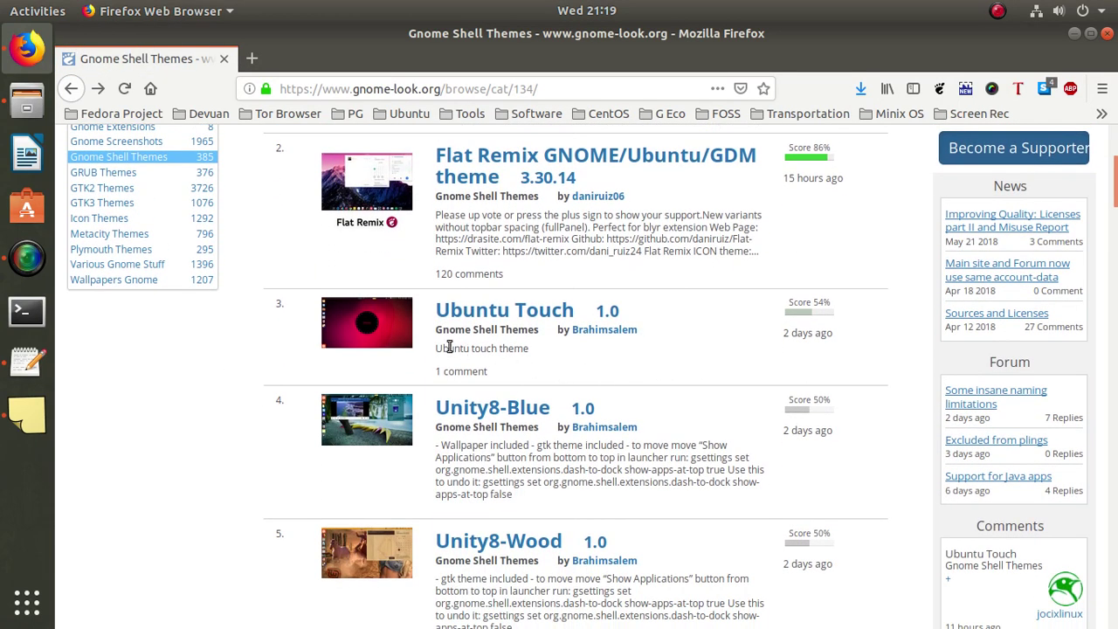
left_click(524, 312)
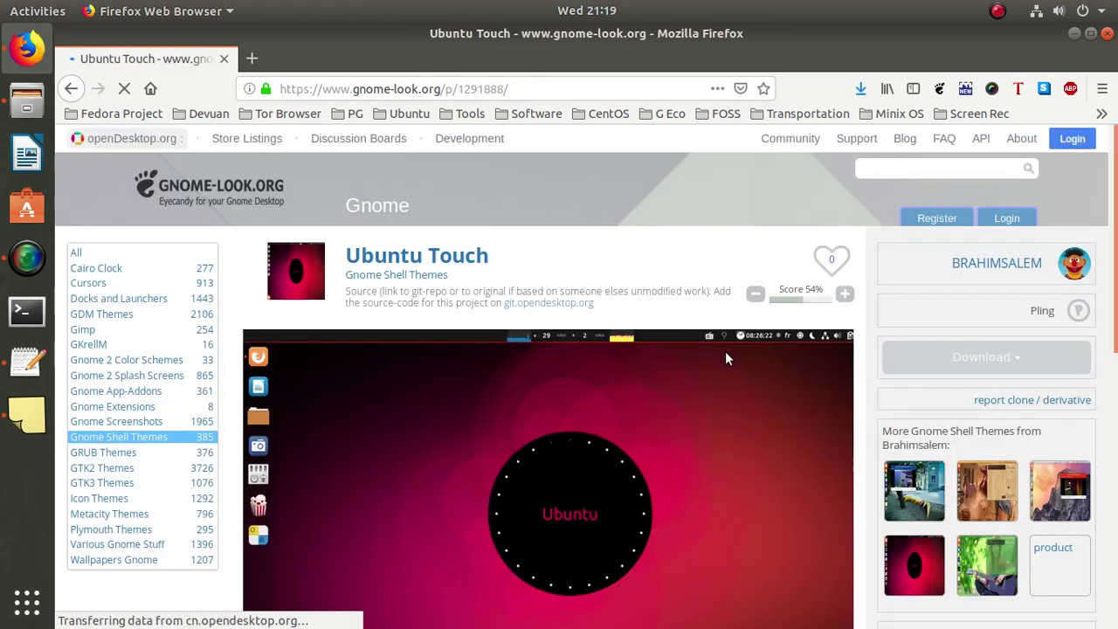
scroll(828, 328, "down", 2)
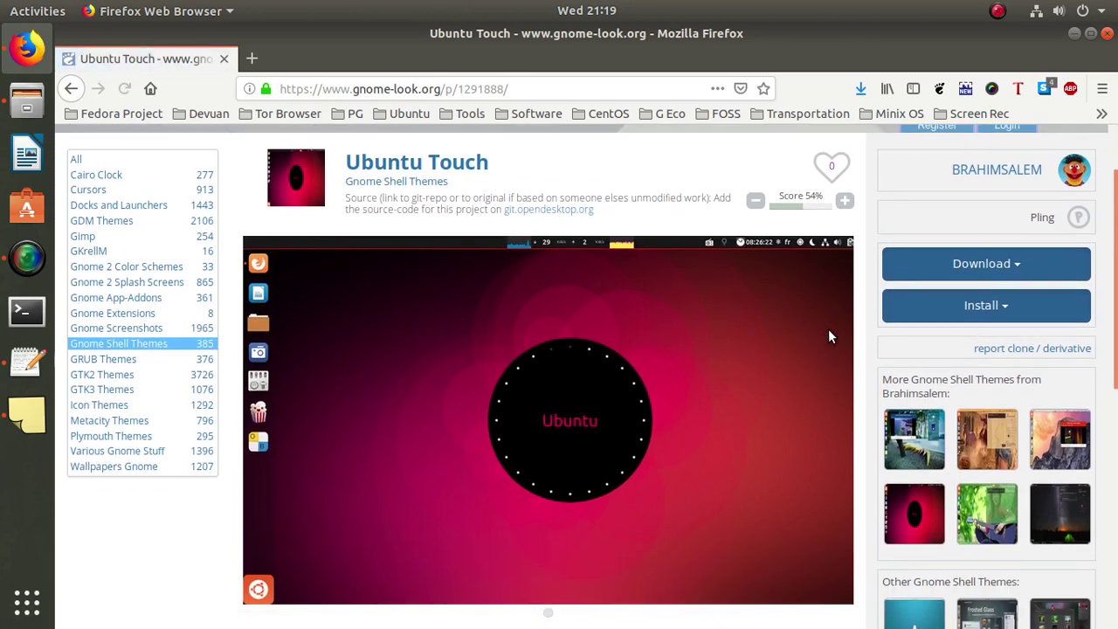
scroll(829, 332, "up", 2)
scroll(856, 330, "down", 2)
Download Ubuntu Touch.zip, save it in the Themes folder, and return to the theme list
left_click(1005, 264)
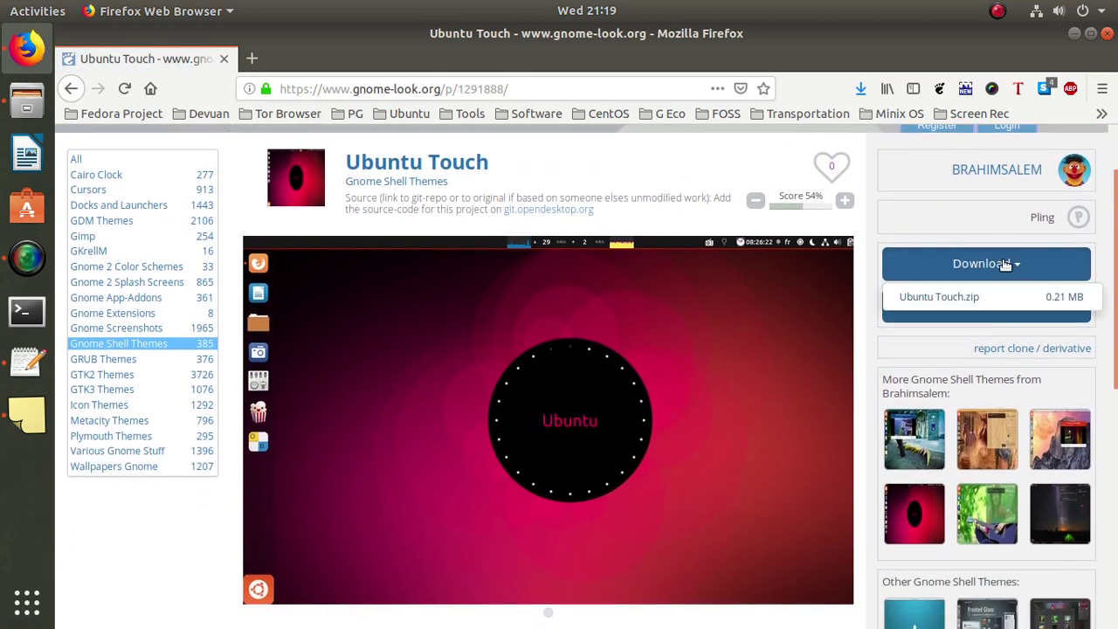
left_click(974, 303)
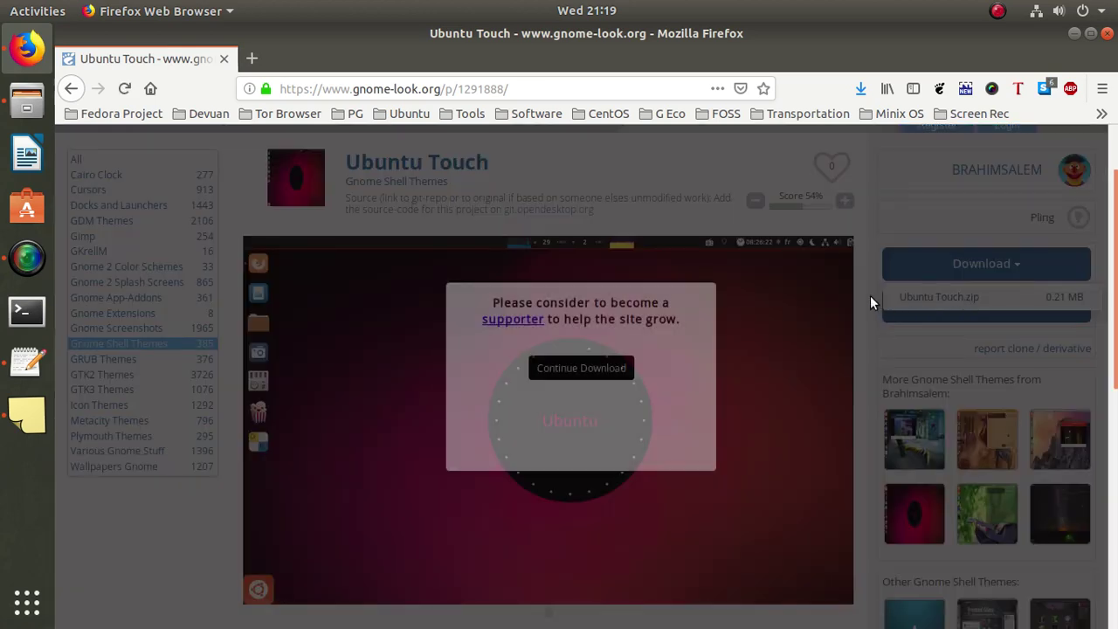
left_click(599, 367)
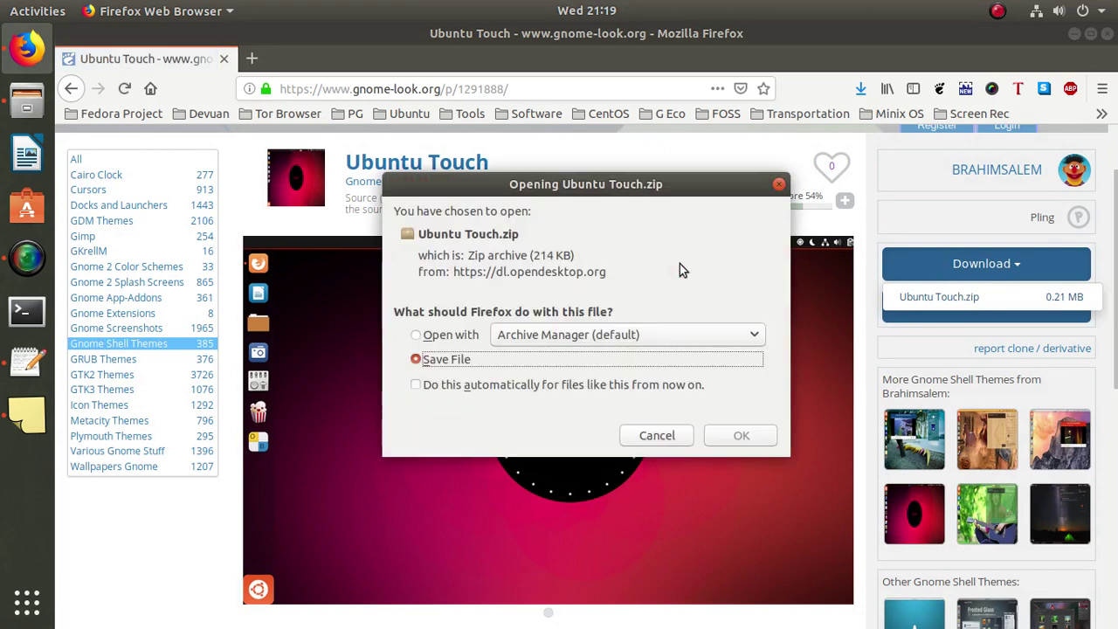
left_click(740, 434)
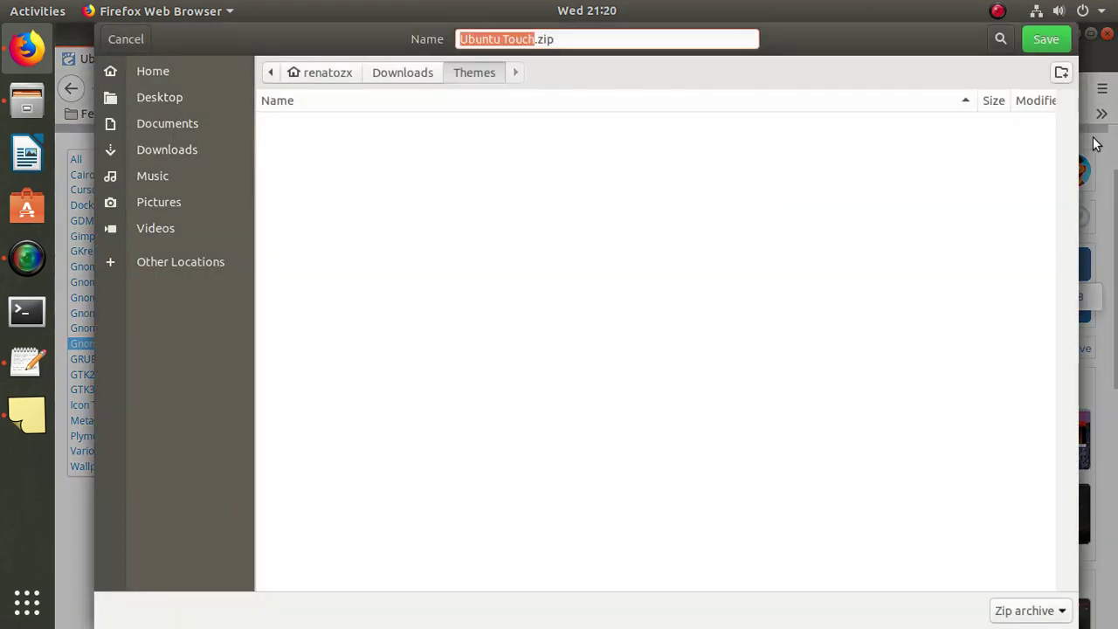
left_click(1046, 39)
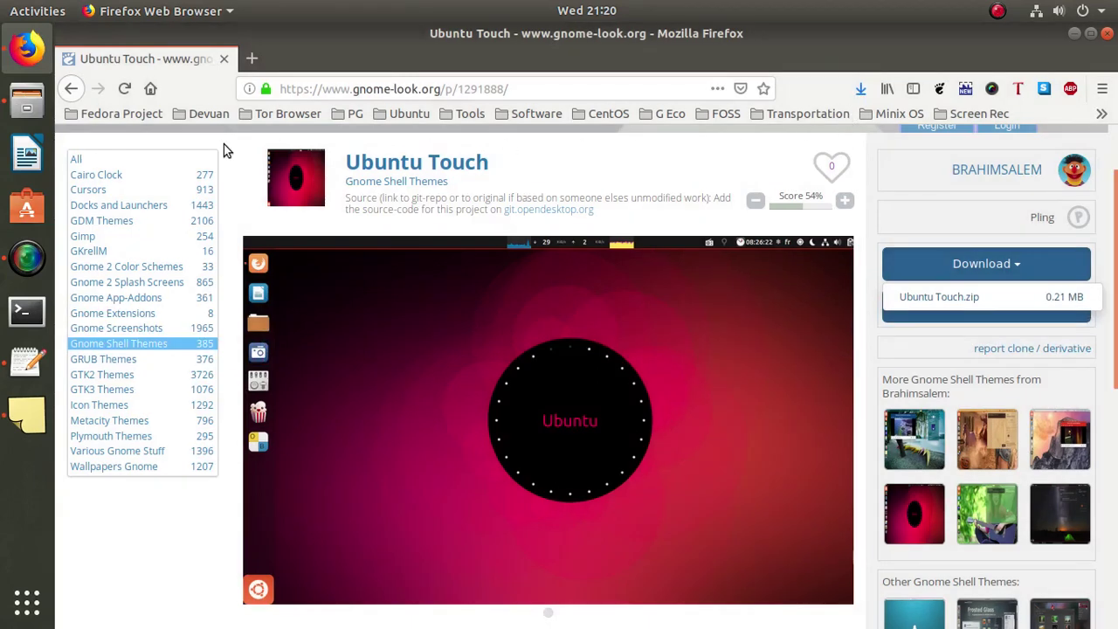
left_click(72, 90)
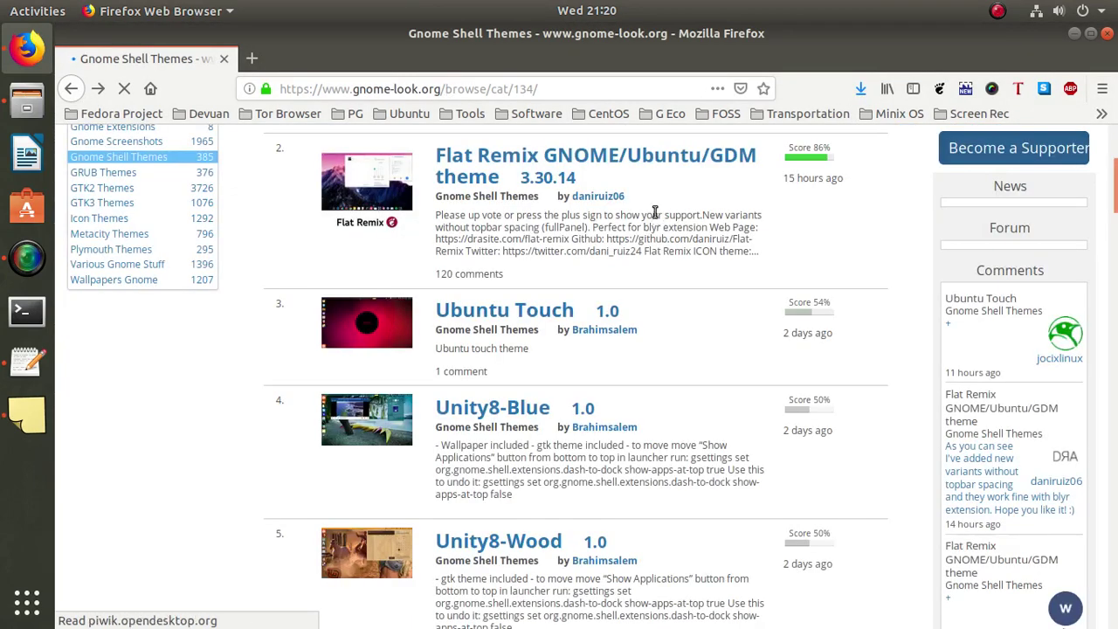
Open the Unity8-Blue theme page, download Unity8-Blue-20190225204528.zip and save it in the Themes folder
left_click(497, 408)
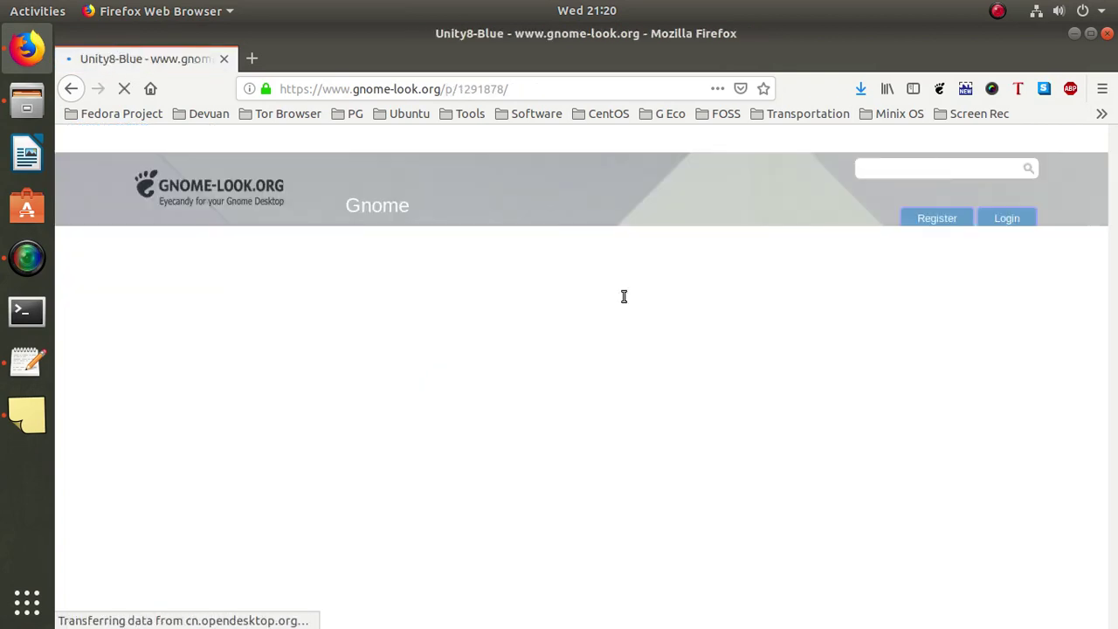
scroll(750, 297, "down", 2)
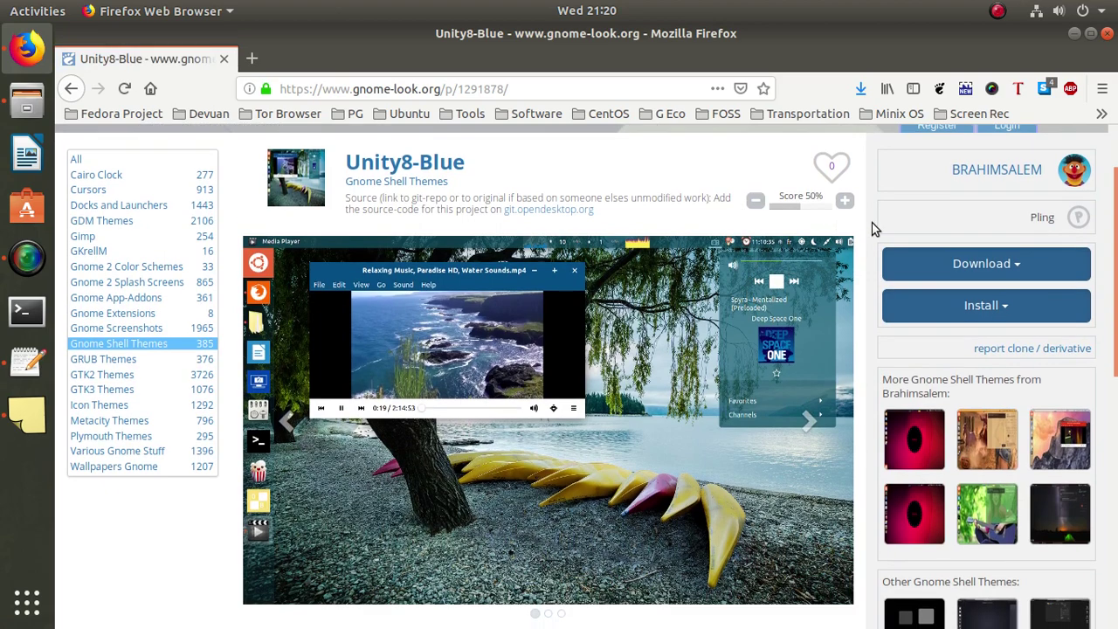
left_click(1005, 266)
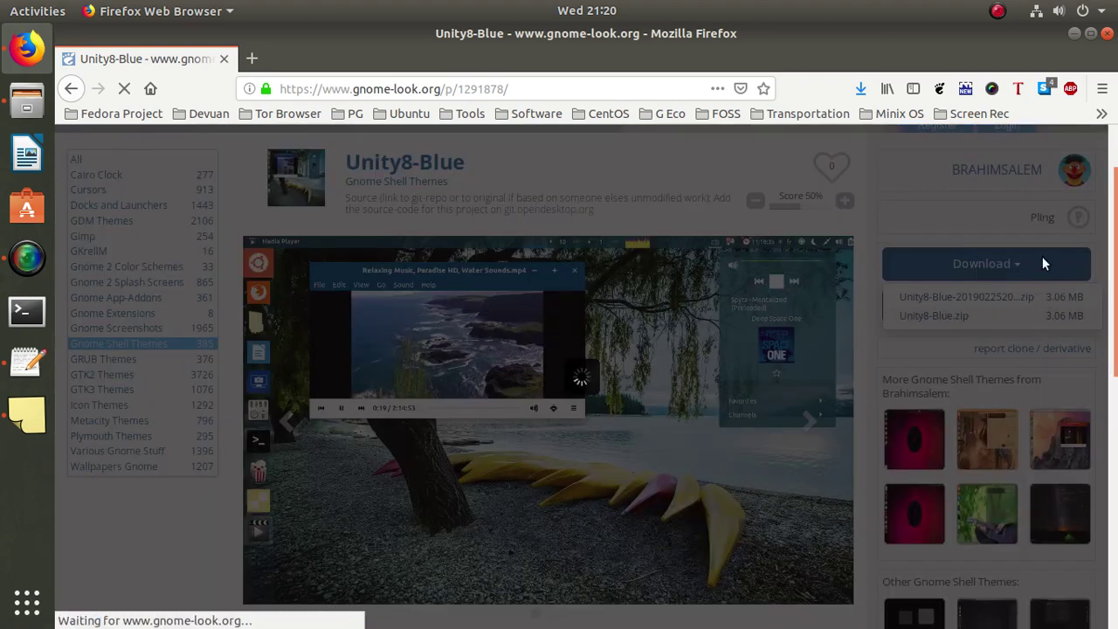
left_click(716, 281)
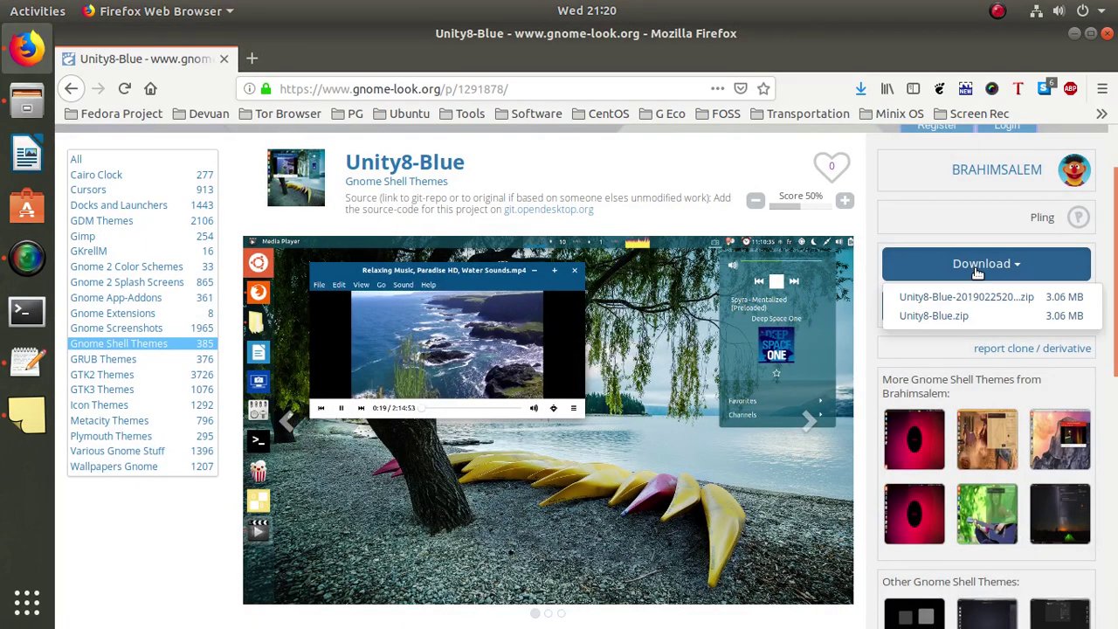
left_click(929, 296)
left_click(581, 368)
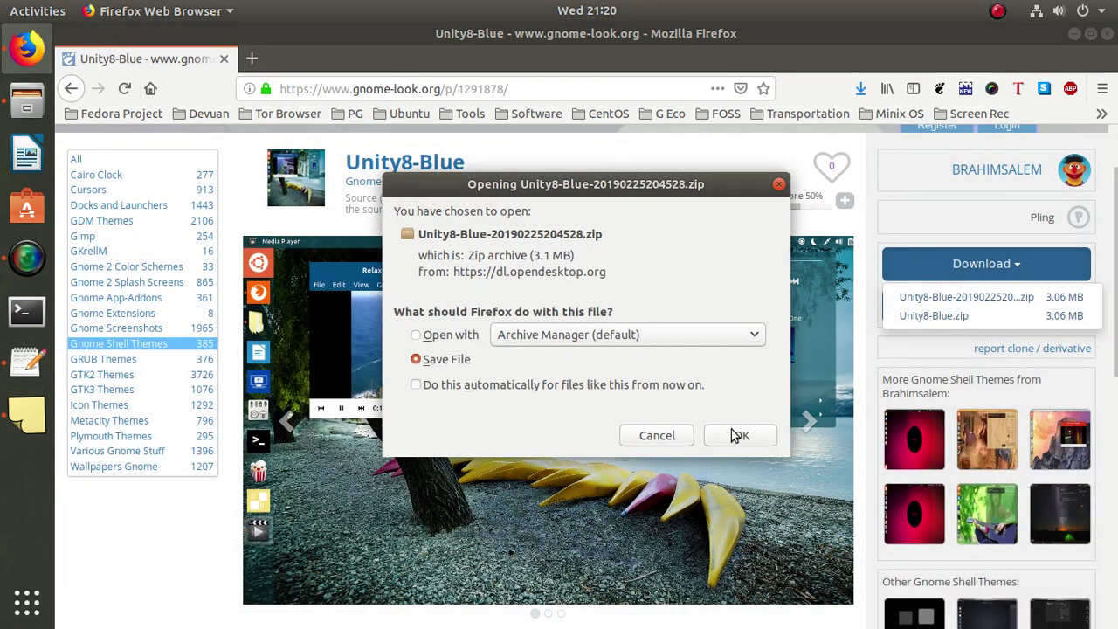
key("Return")
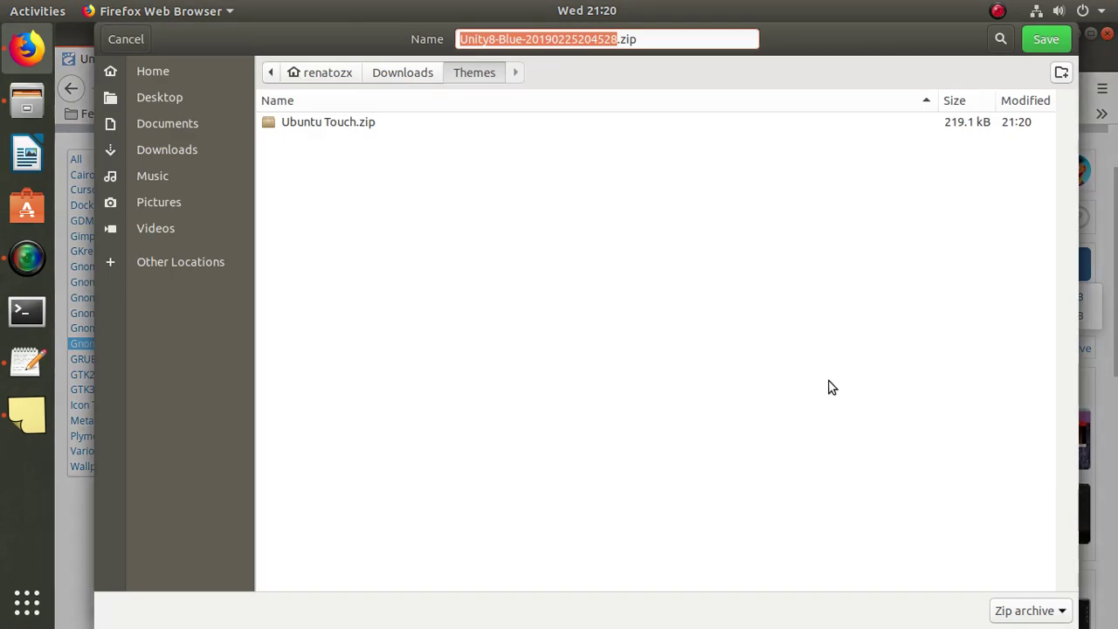
left_click(1046, 38)
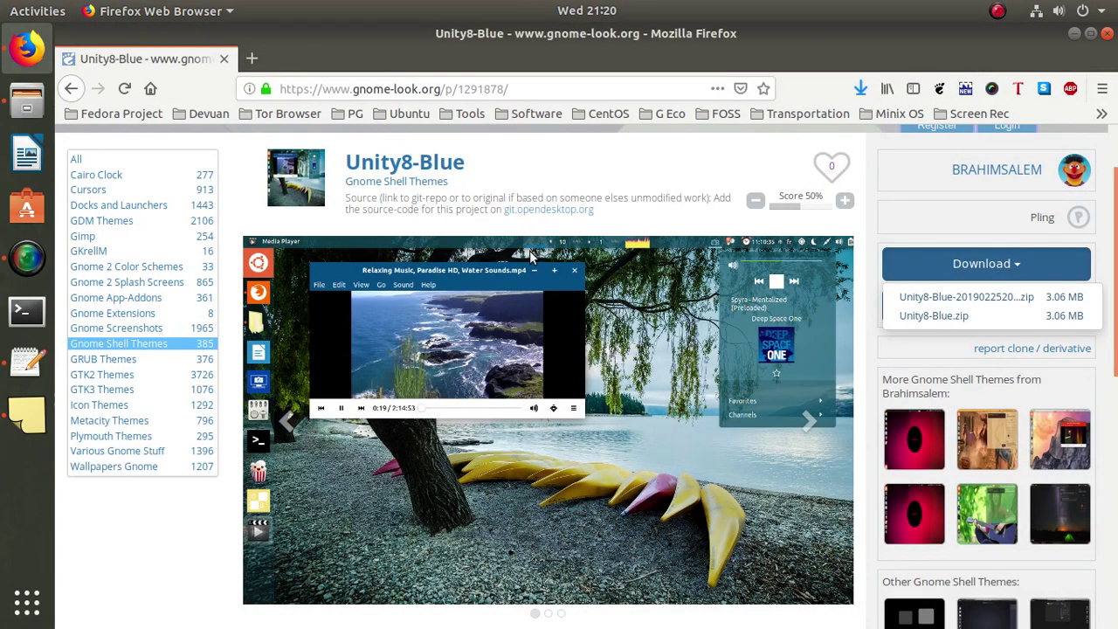
Return to the Gnome Shell Themes list and open the Unity8-Green theme page
left_click(71, 90)
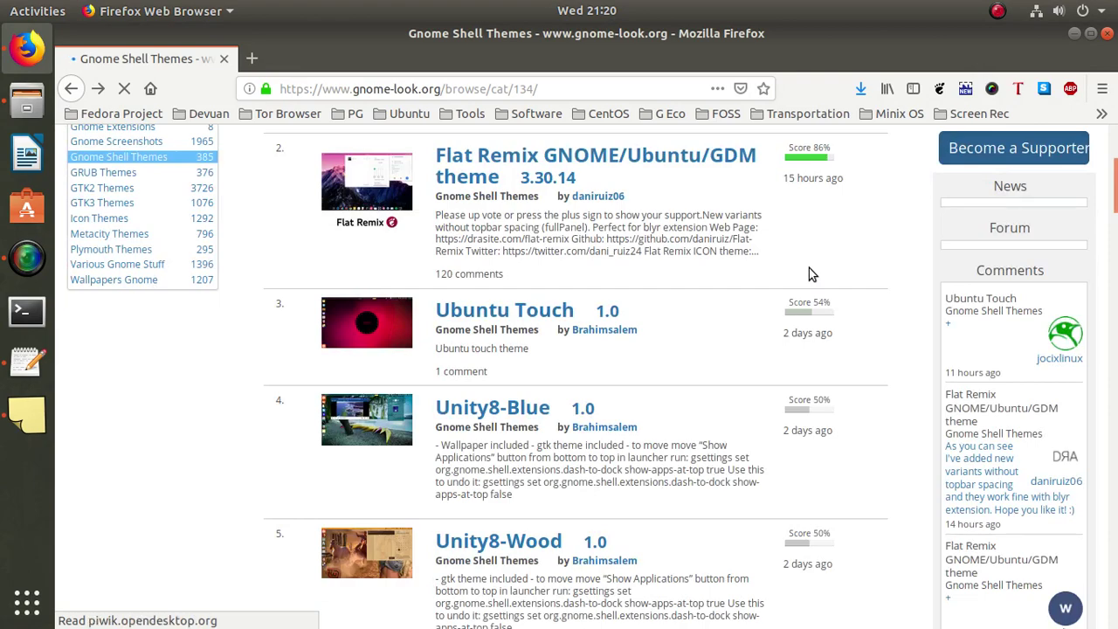
scroll(808, 271, "down", 7)
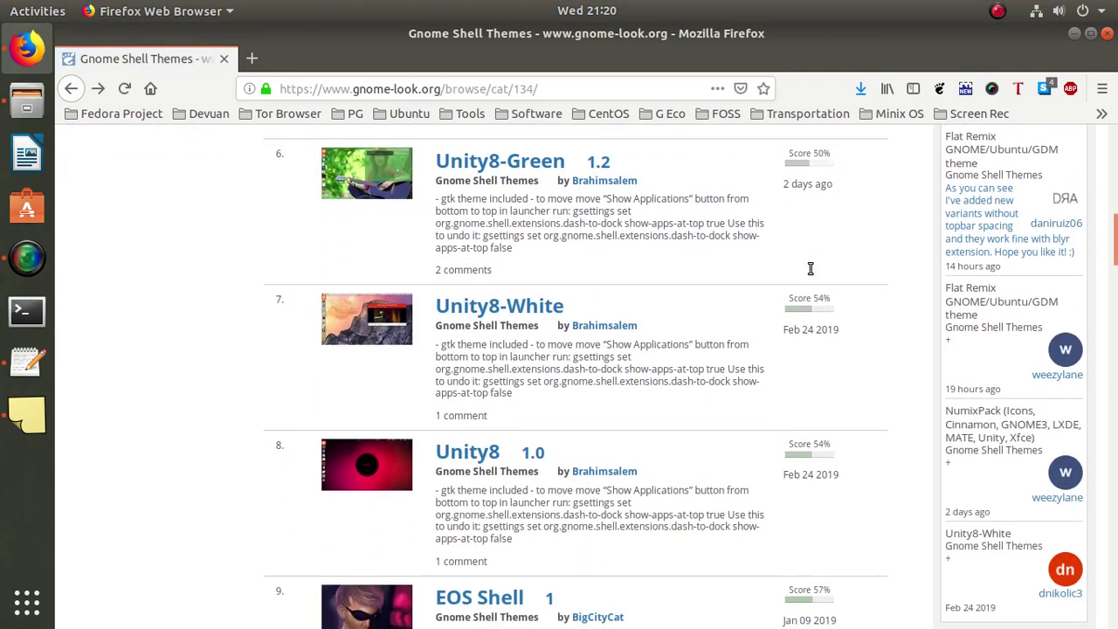
scroll(808, 269, "down", 1)
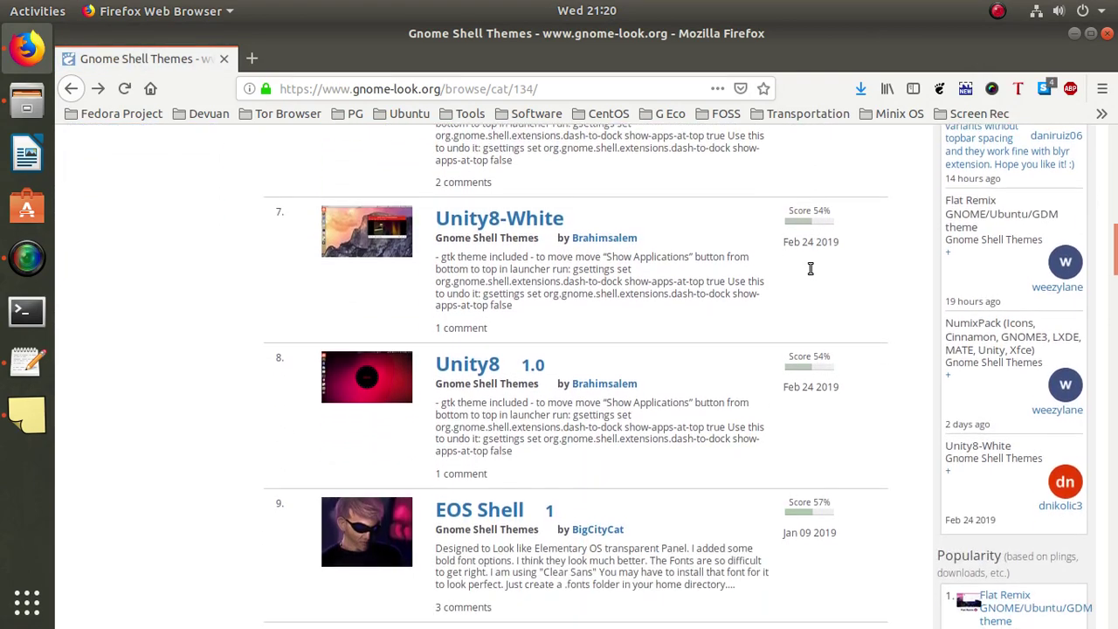
scroll(809, 269, "up", 1)
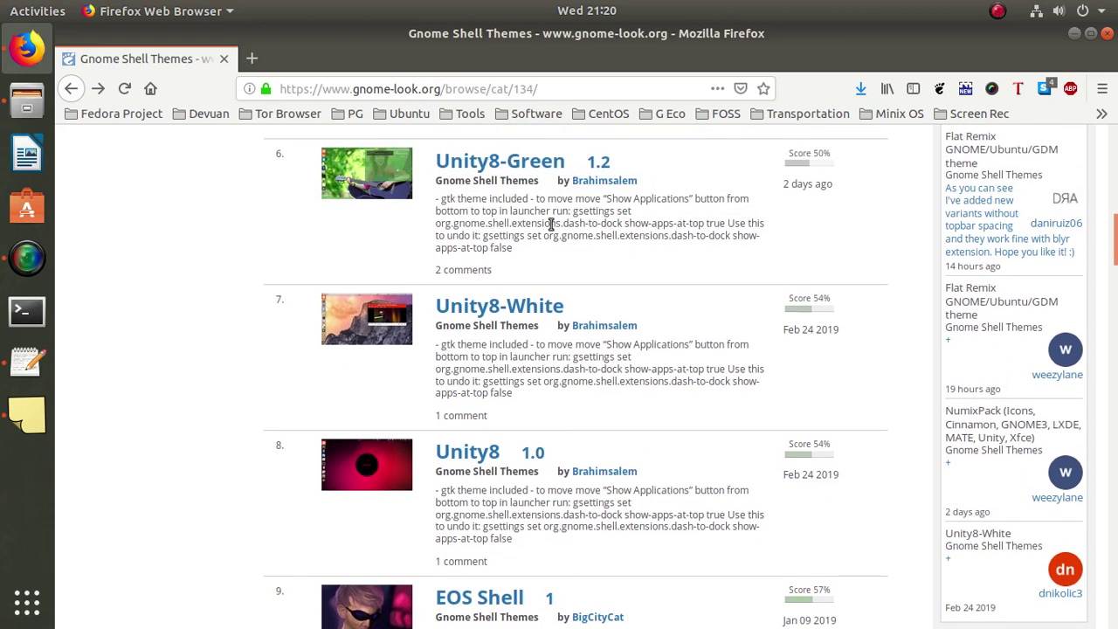
left_click(533, 166)
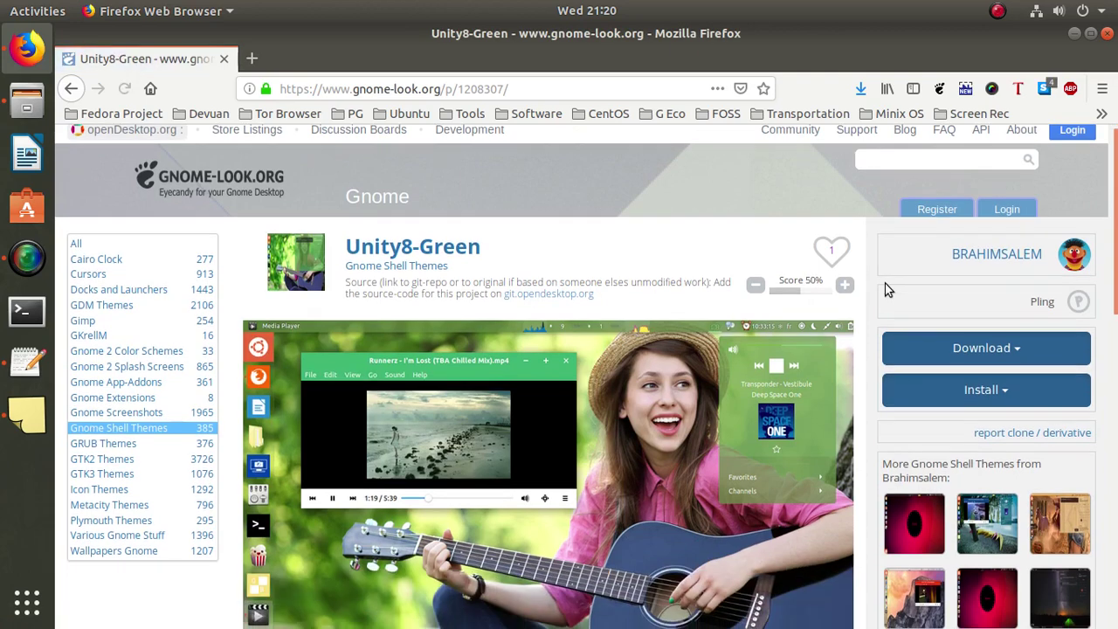
Download Unity8-Green.zip and save it in the Themes folder
scroll(886, 290, "down", 2)
left_click(1000, 264)
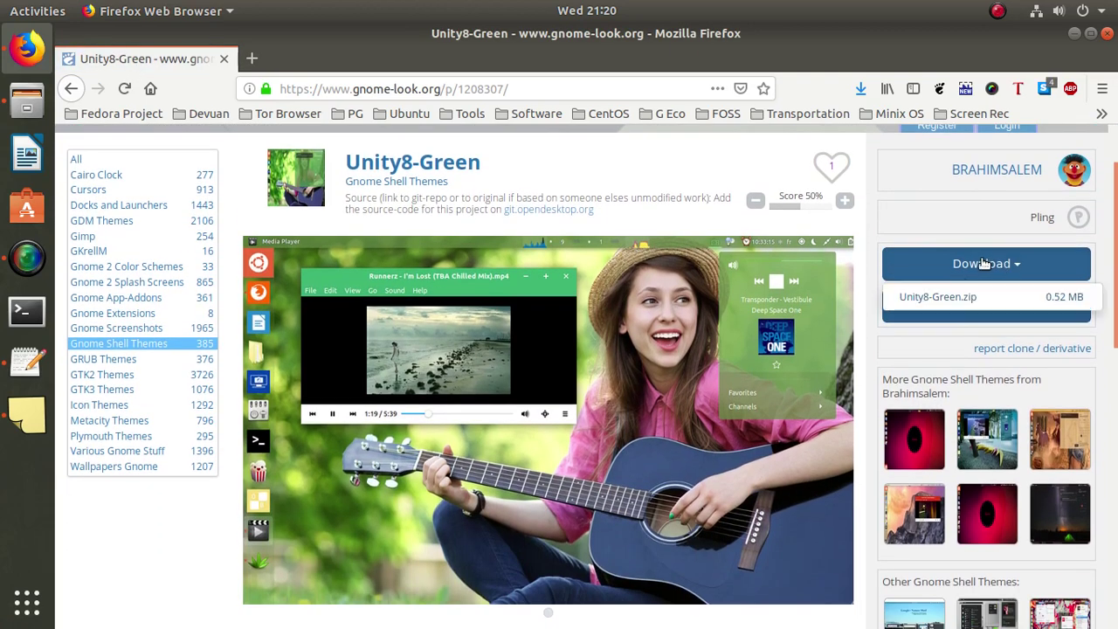
left_click(917, 301)
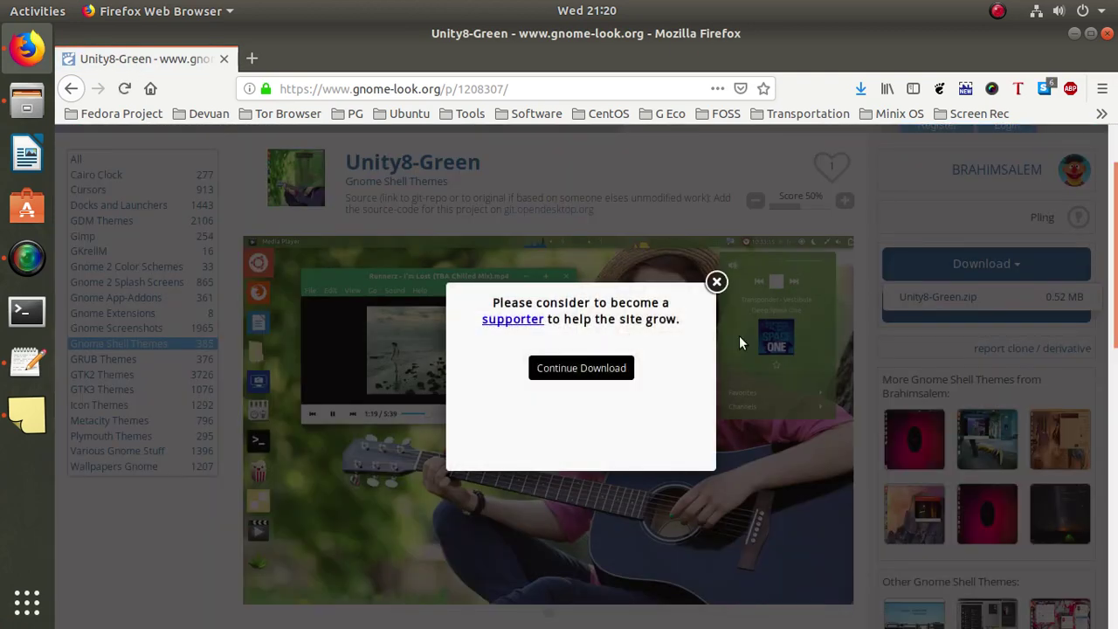
left_click(619, 372)
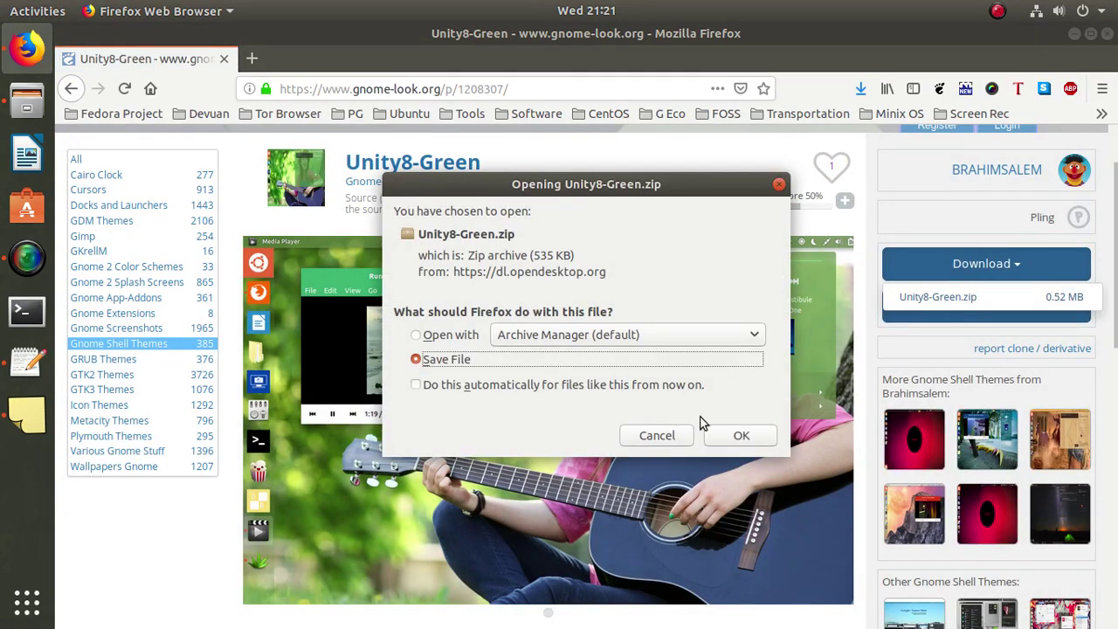
left_click(738, 436)
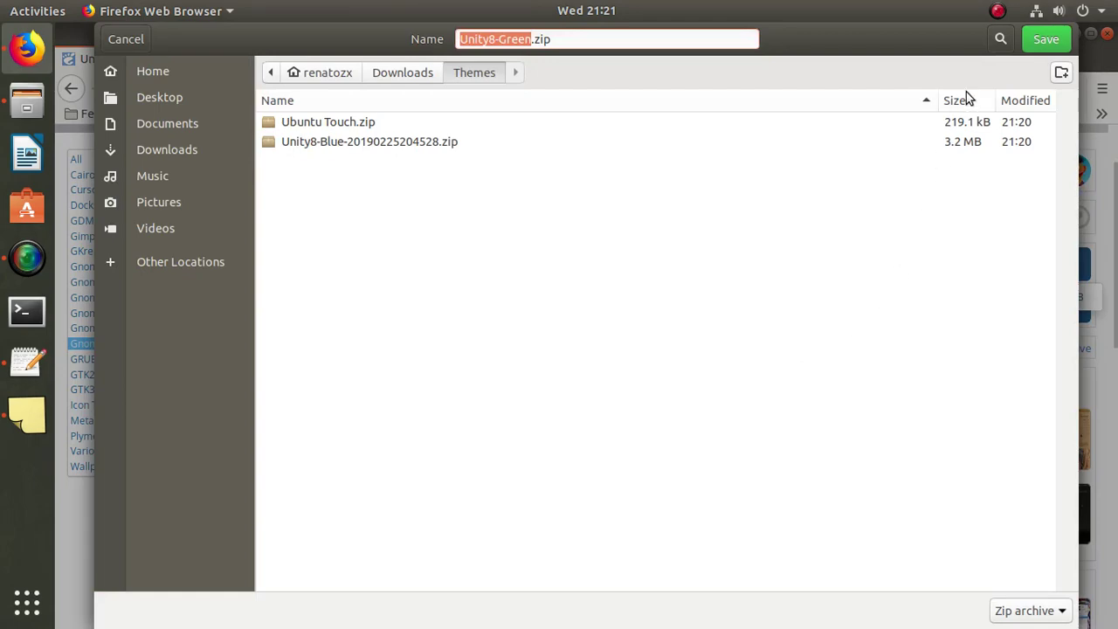
left_click(1042, 41)
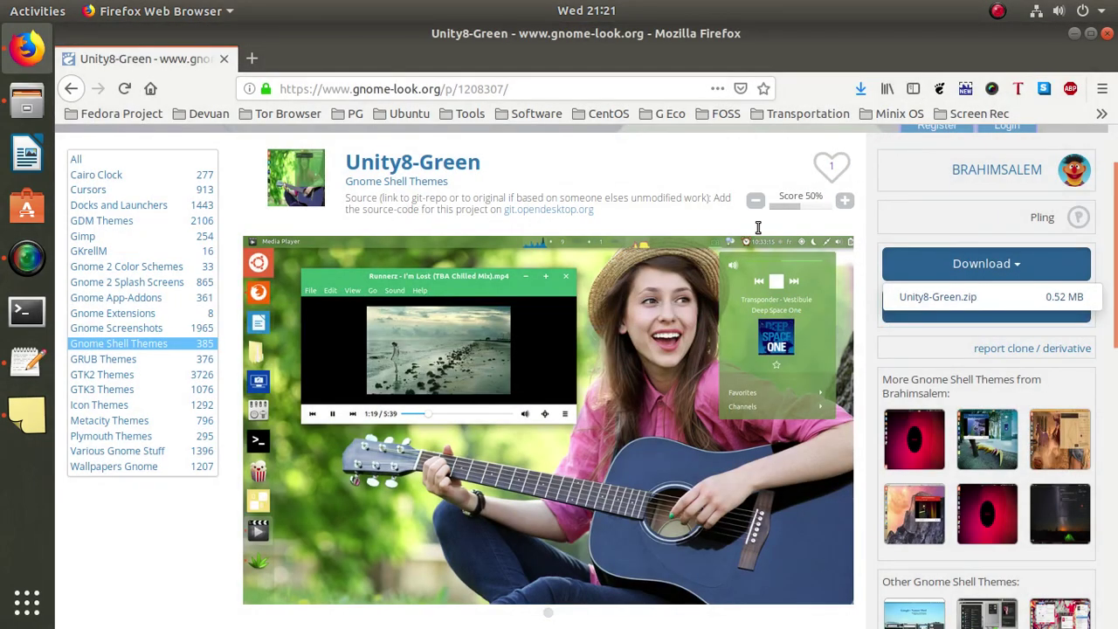
Minimize Firefox, search the installed applications for "tw" and add Tweaks to the favorites
left_click(1074, 35)
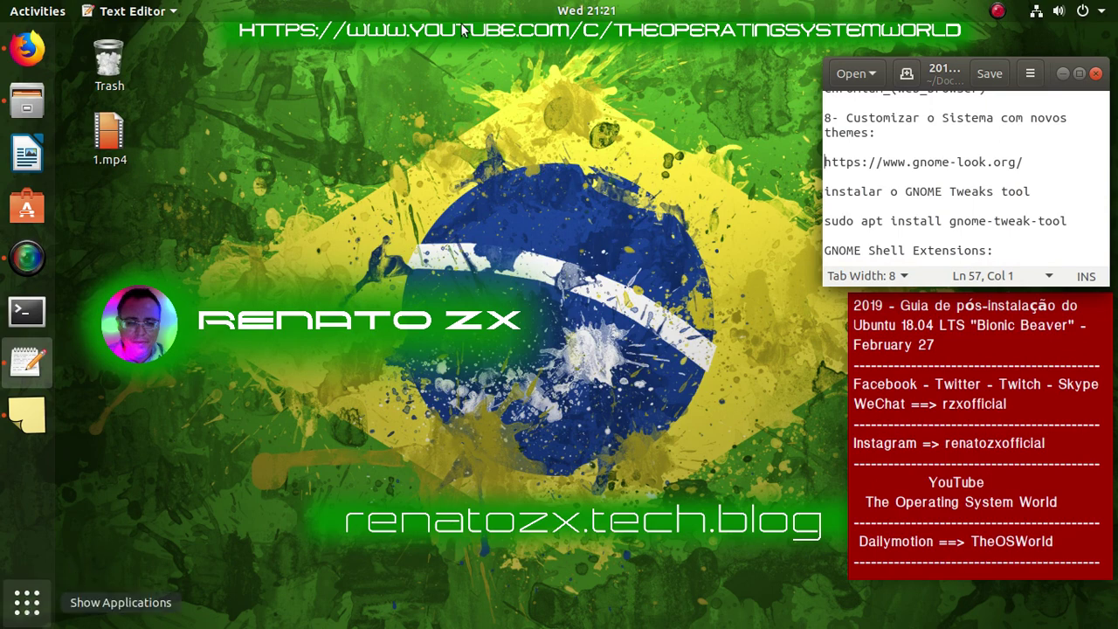
key("super+a")
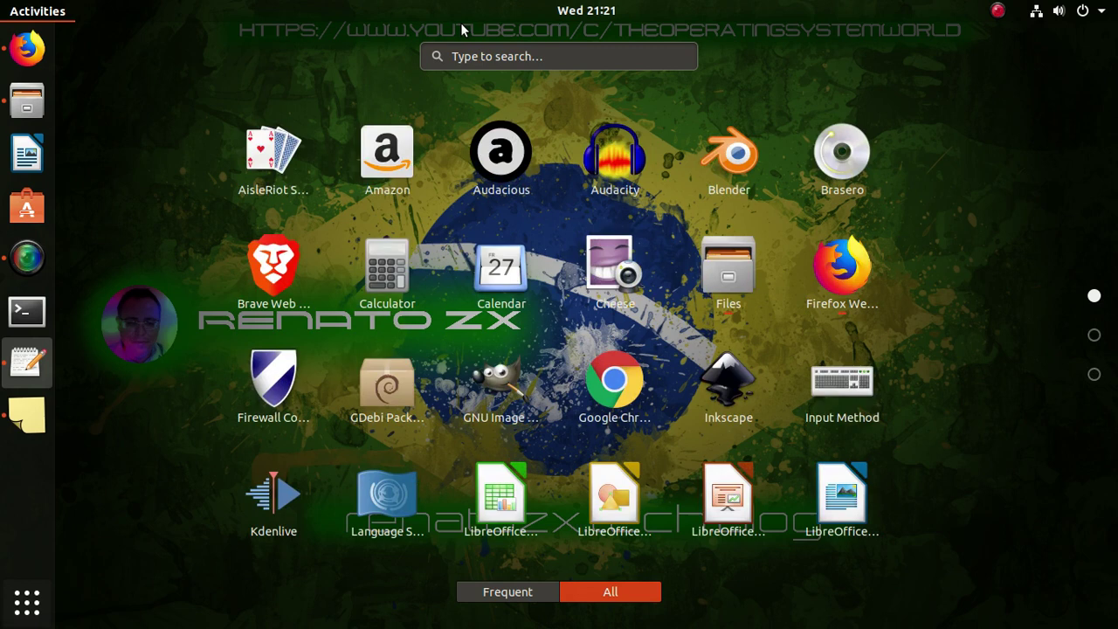
left_click(517, 52)
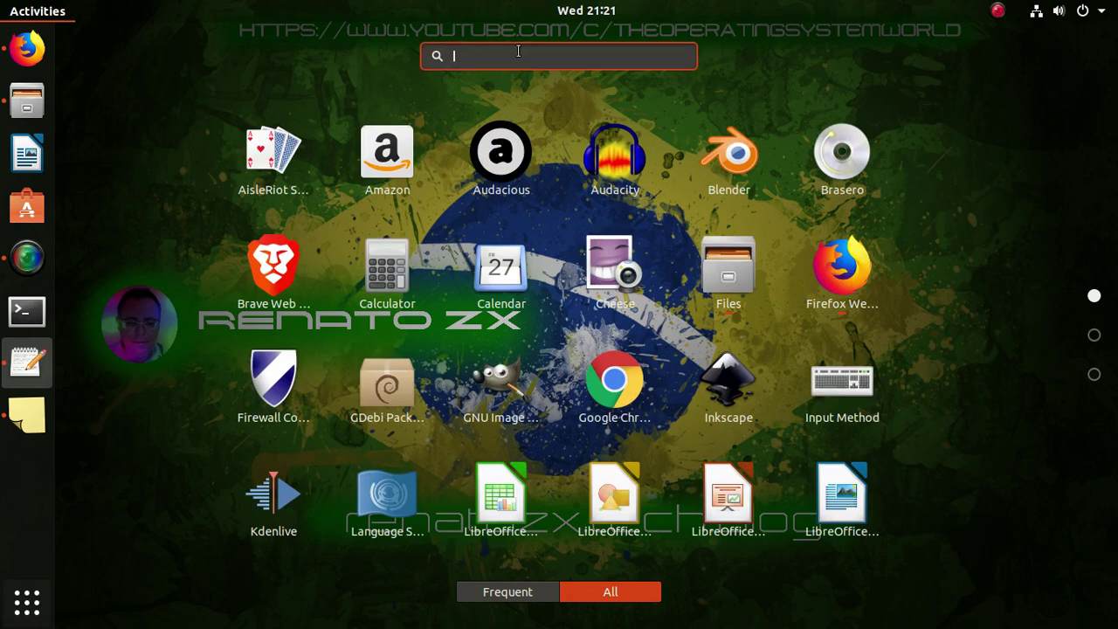
type("tw")
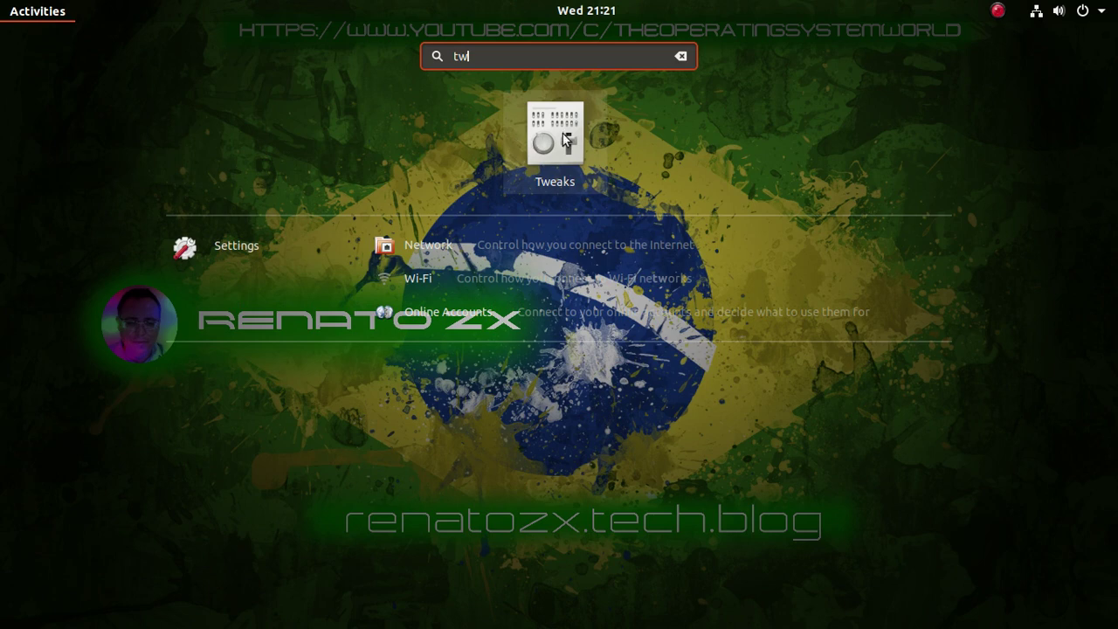
right_click(566, 140)
left_click(675, 140)
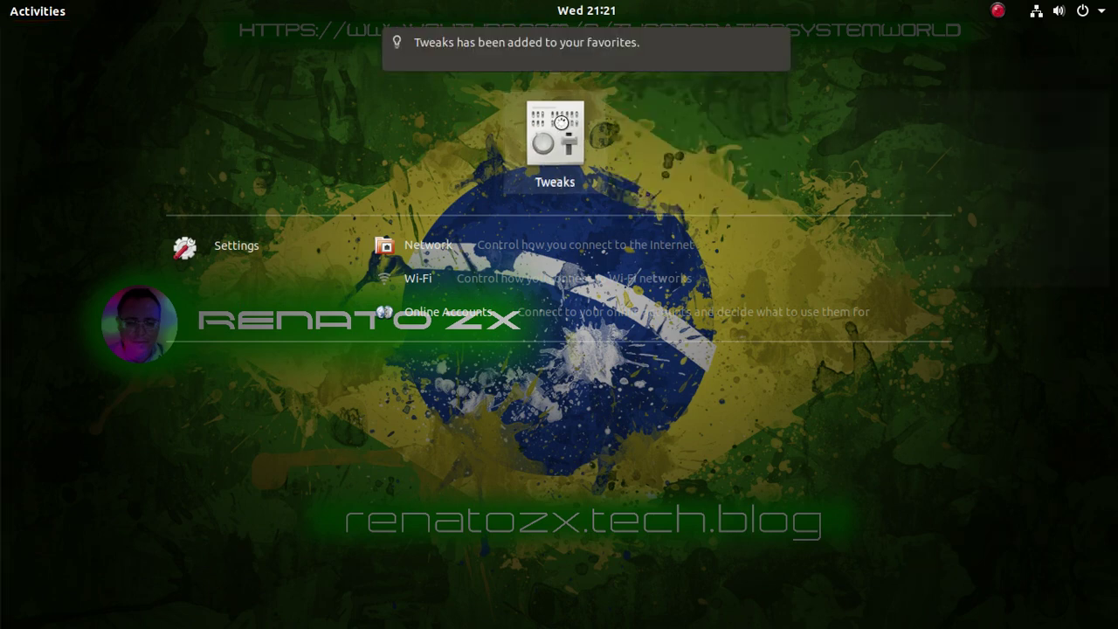
Launch Tweaks and look through the available application themes in the Appearance settings
left_click(561, 127)
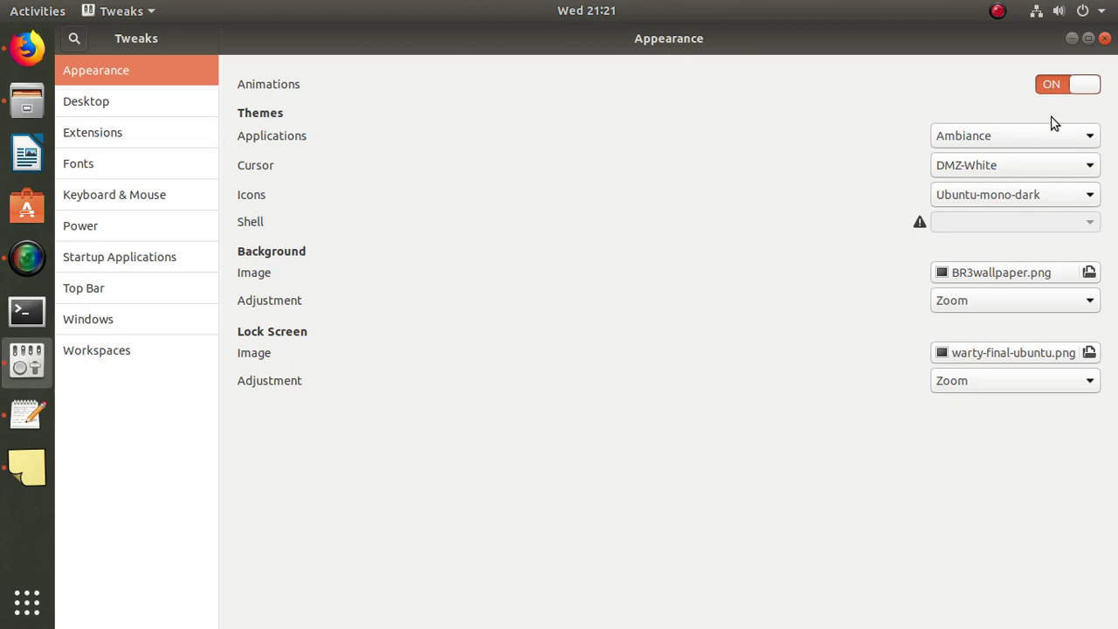
left_click(1089, 139)
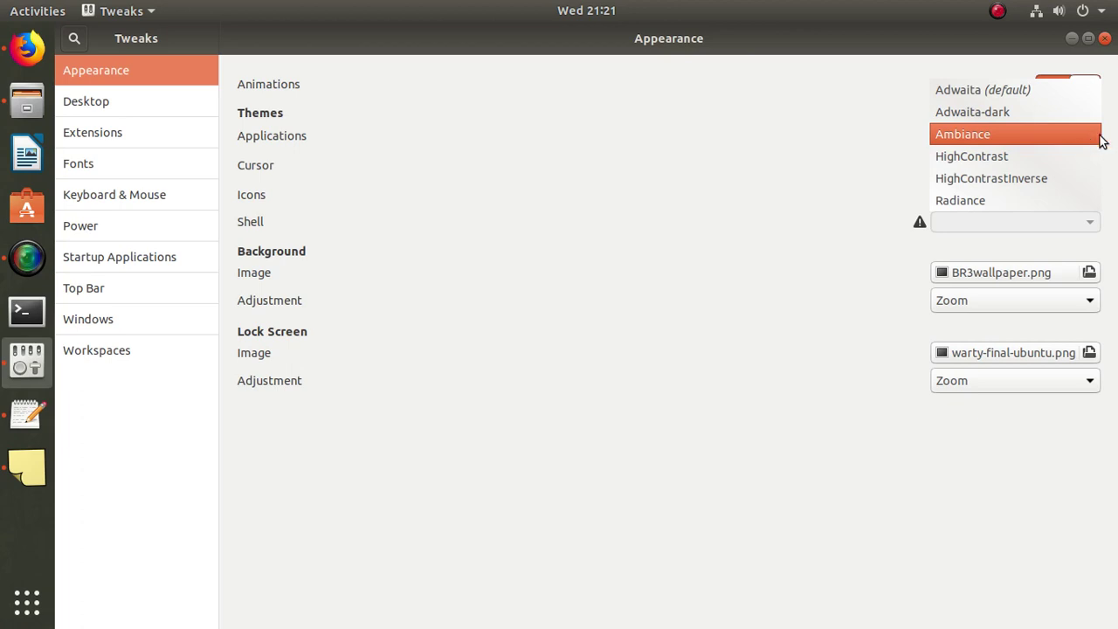
left_click(1089, 136)
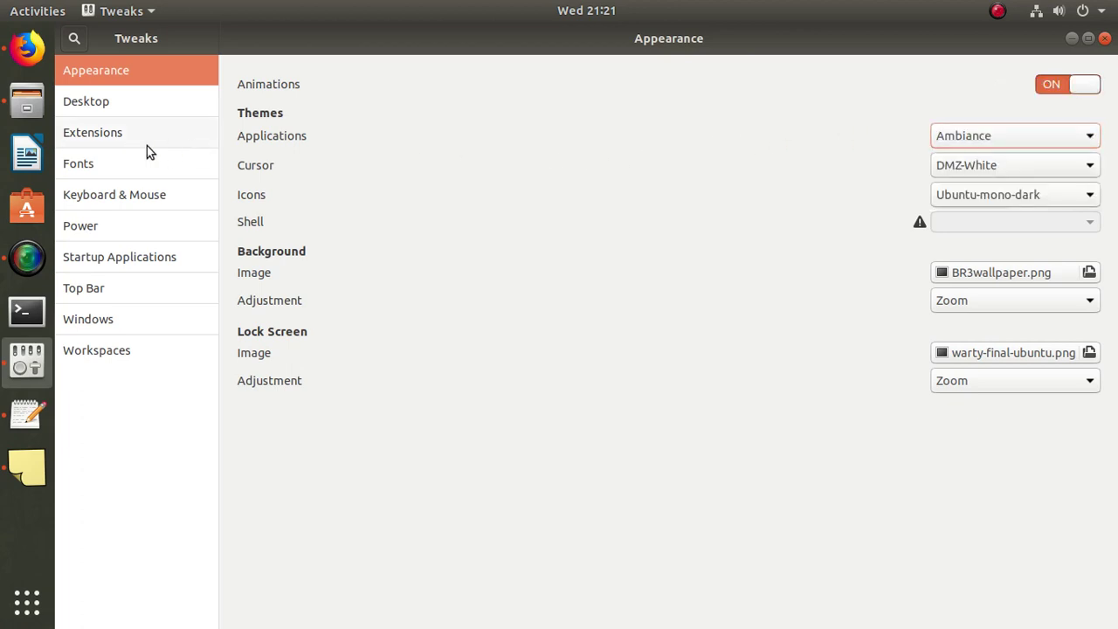
Turn on the Ubuntu appindicators and Ubuntu dock extensions, and view the font settings
left_click(102, 133)
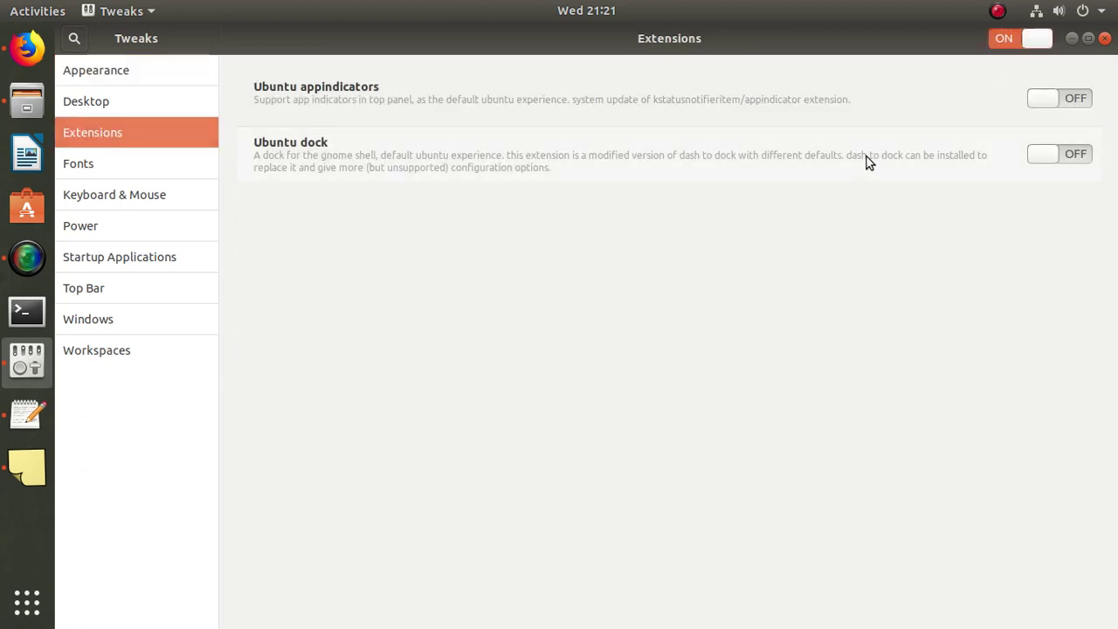
left_click(1073, 161)
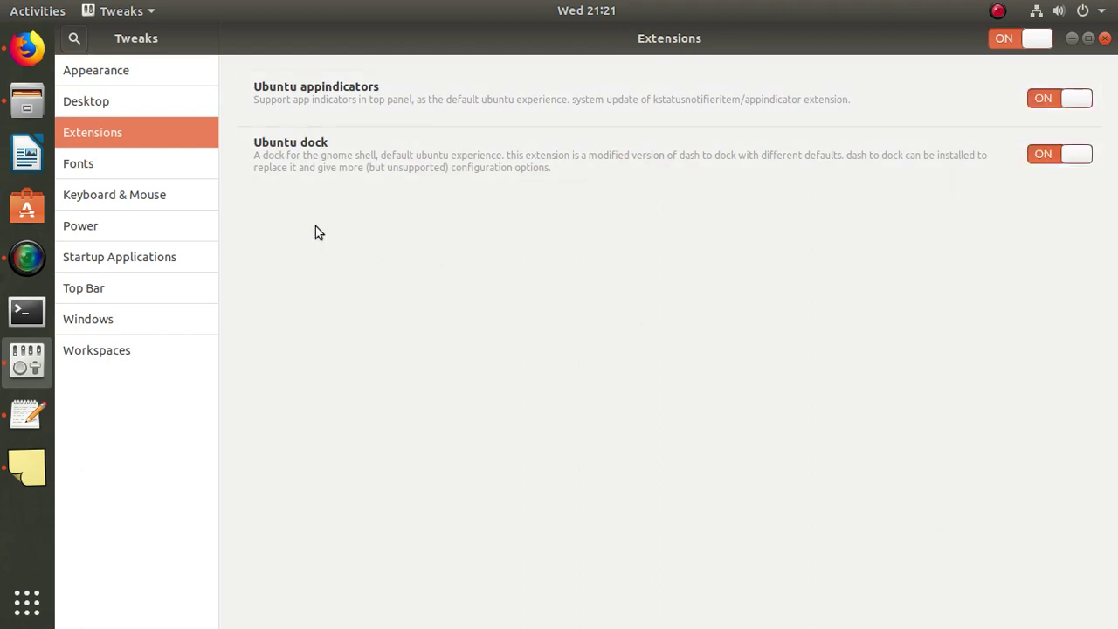
left_click(82, 168)
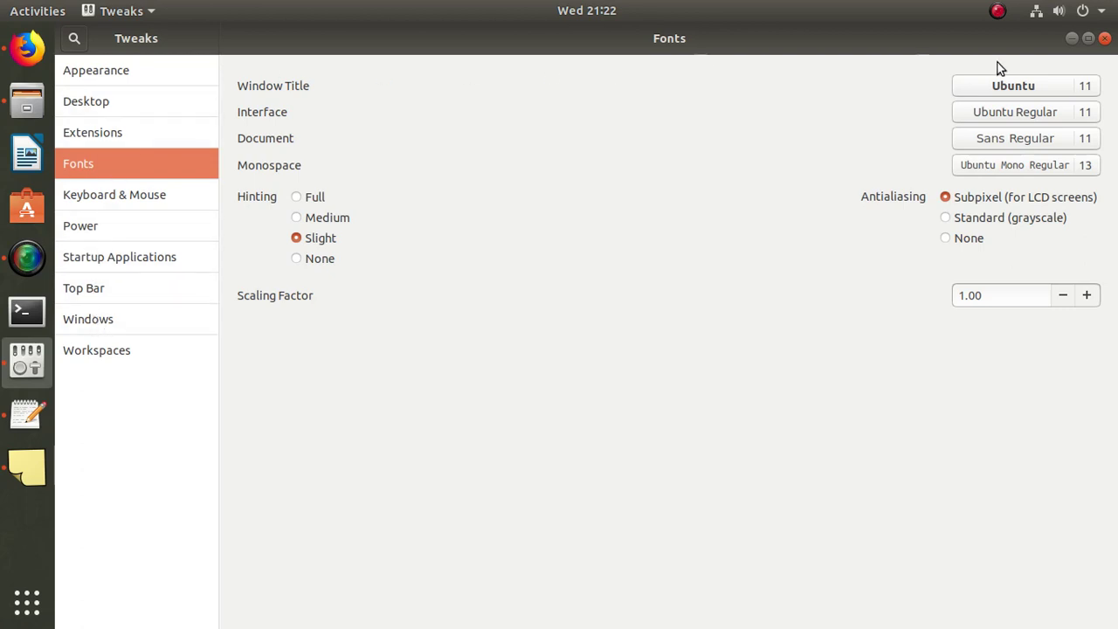
Close Tweaks, switch back to Firefox and open the Matcha Gtk Theme page from the GTK3 Themes category
left_click(1103, 39)
left_click(26, 49)
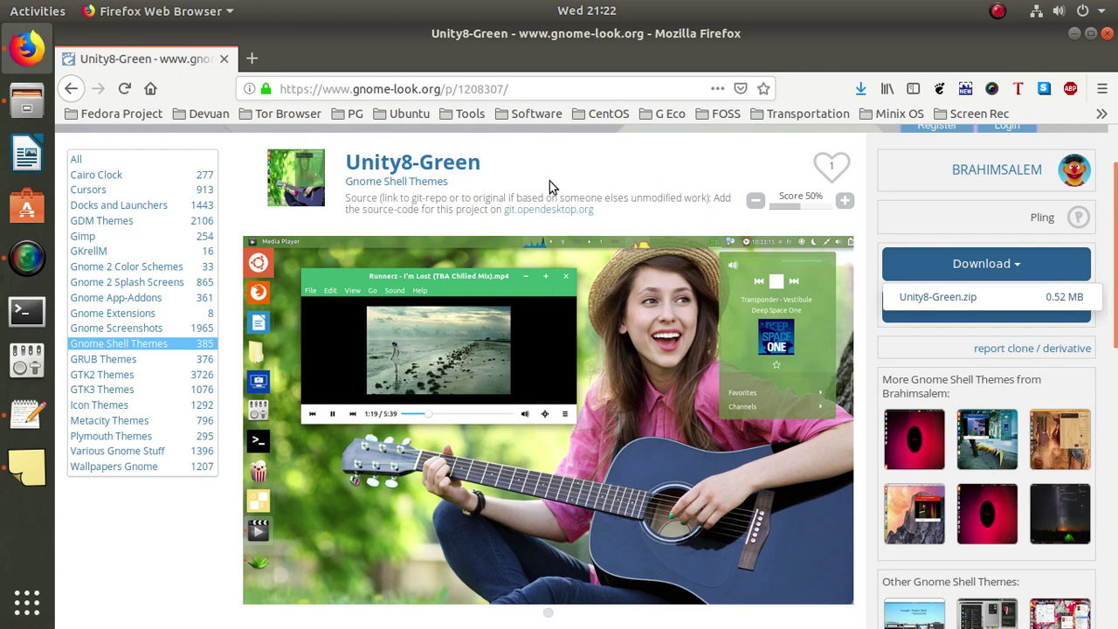
left_click(111, 391)
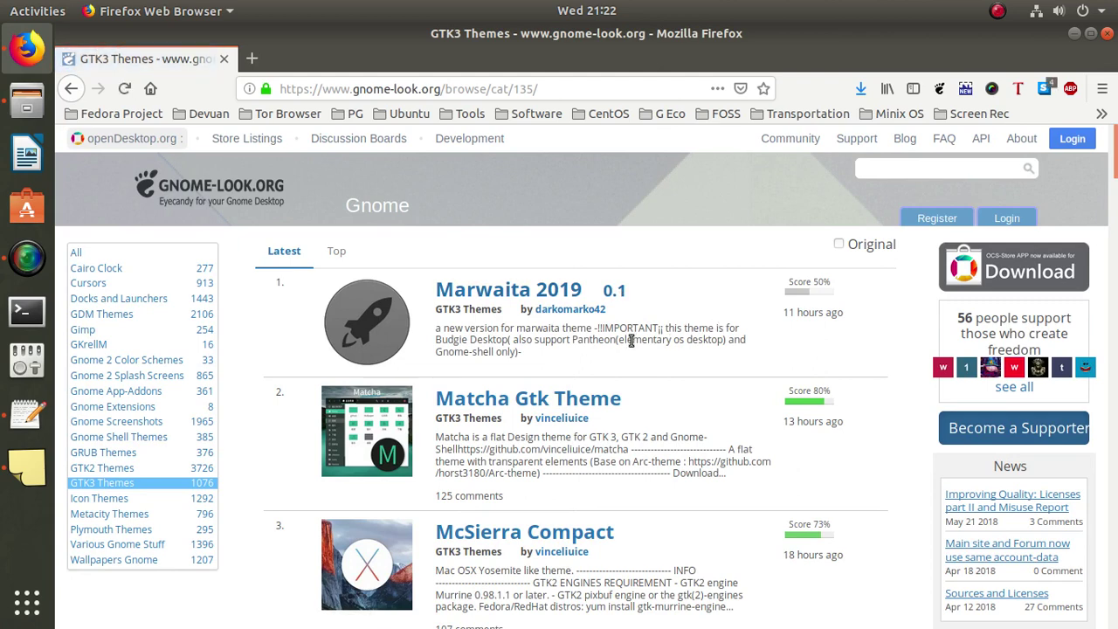
left_click(516, 401)
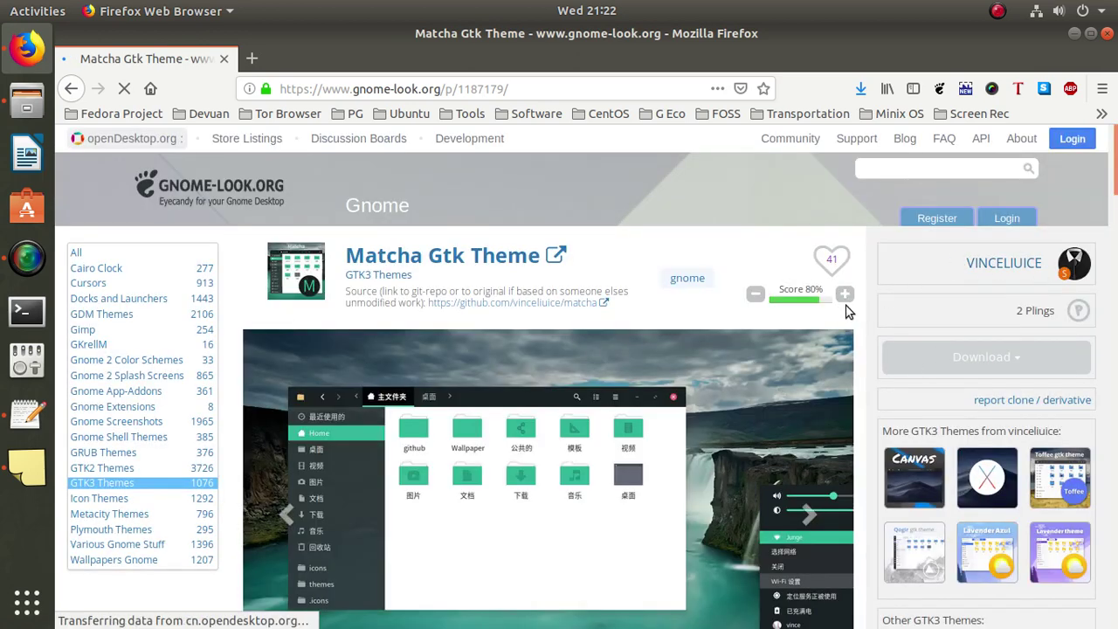
Download Matcha-sea.tar.xz from the Matcha Gtk Theme page, saving the archive to the Themes folder inside Downloads
scroll(932, 280, "down", 2)
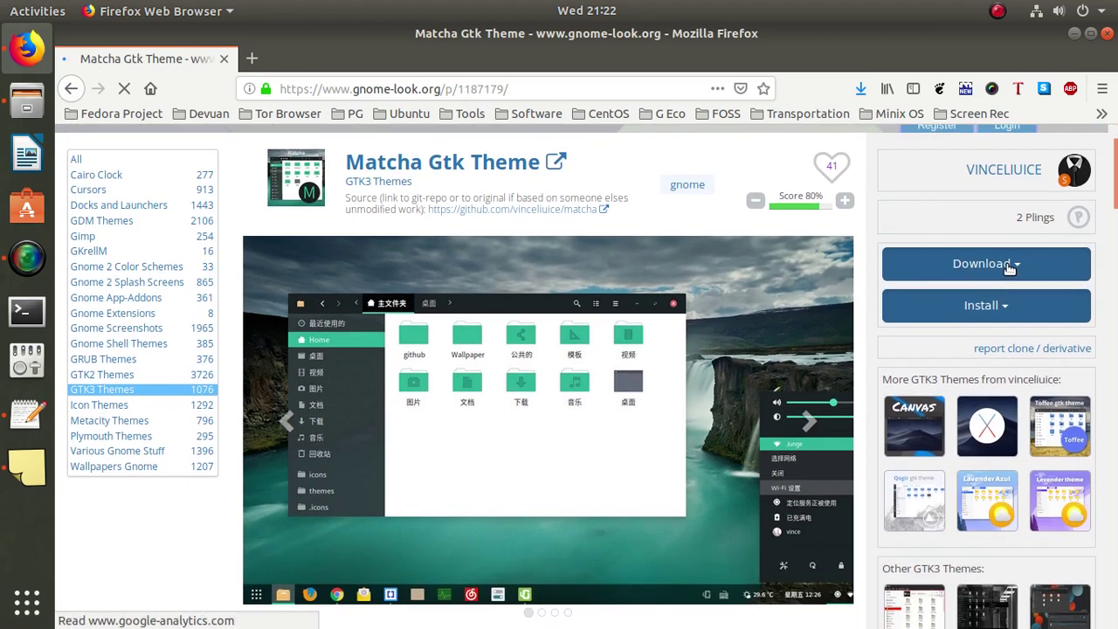
left_click(1009, 268)
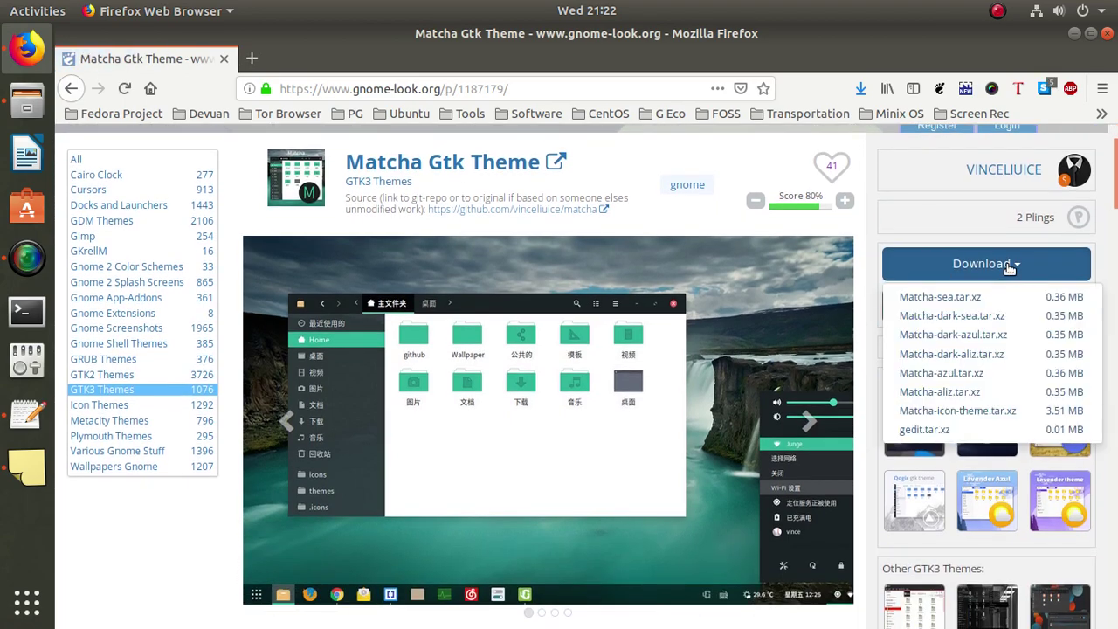
left_click(957, 297)
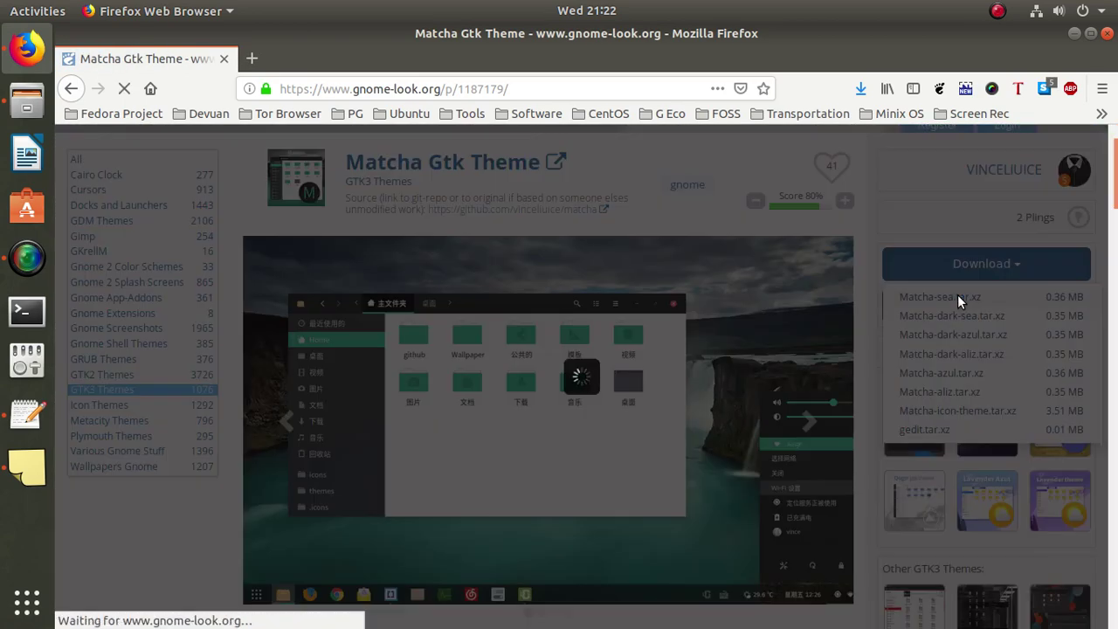
left_click(620, 371)
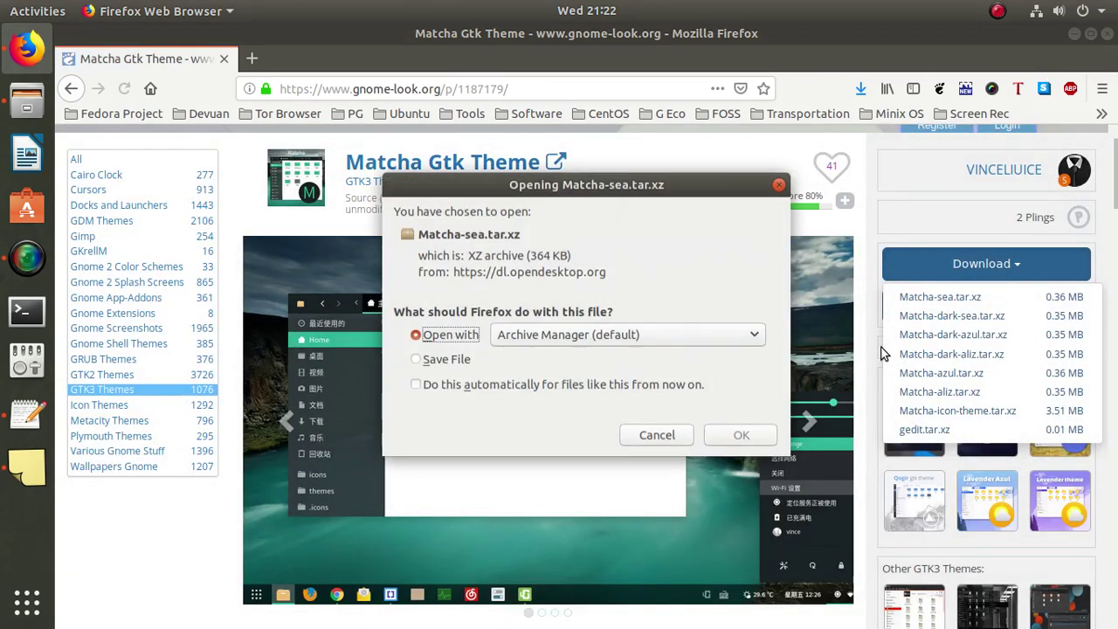
left_click(436, 360)
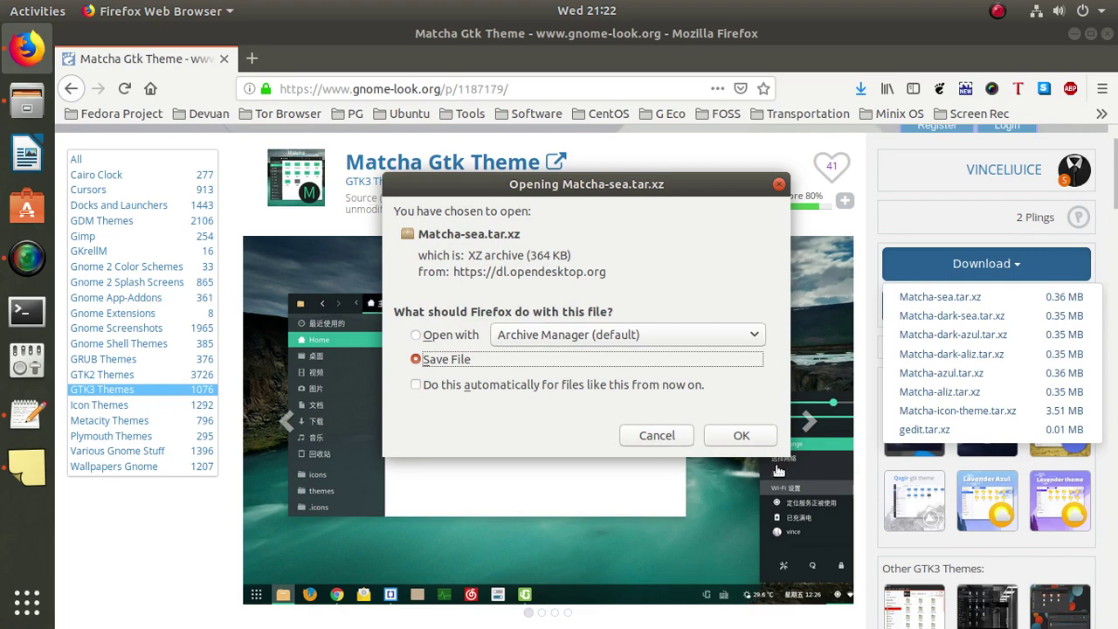
left_click(757, 438)
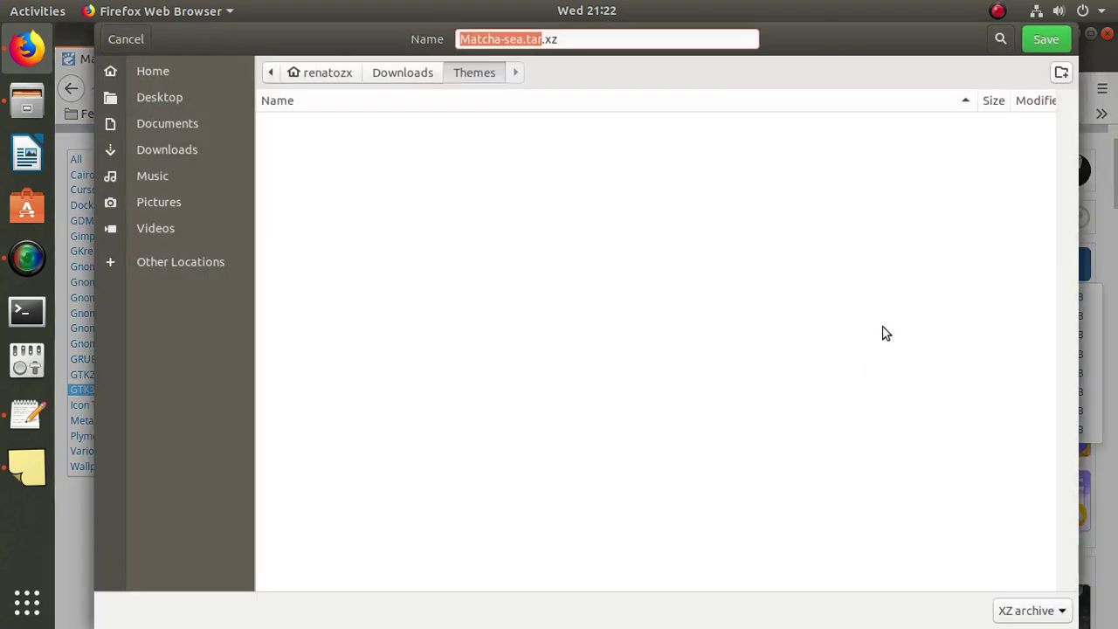
left_click(1041, 39)
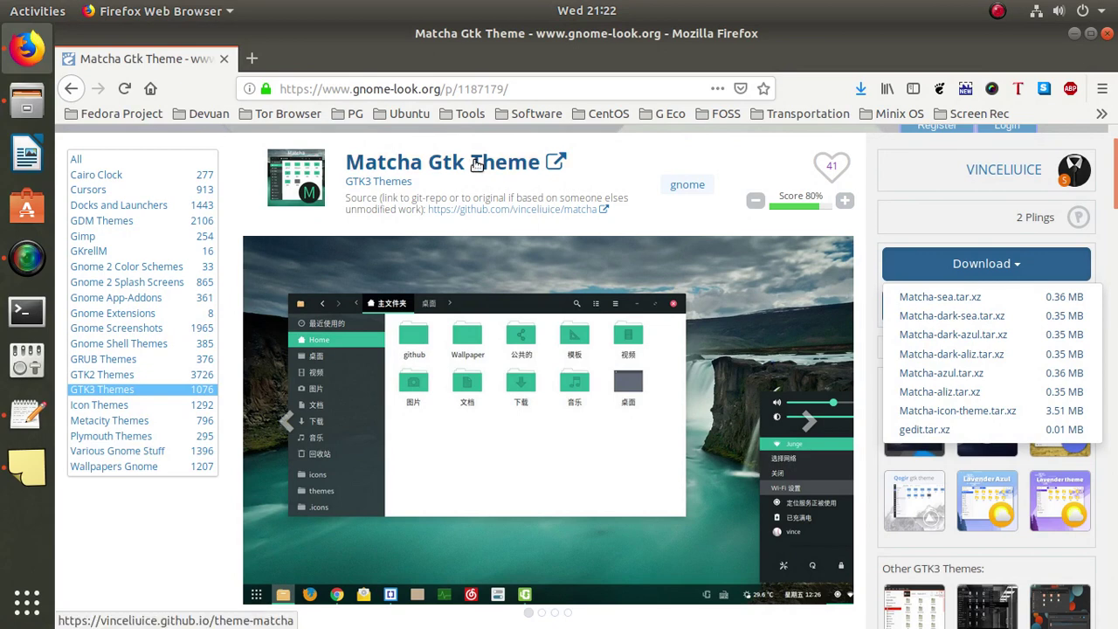
Return to the GTK3 Themes list, browse its entries and open the Some-Beach XFCE Theme page
left_click(71, 88)
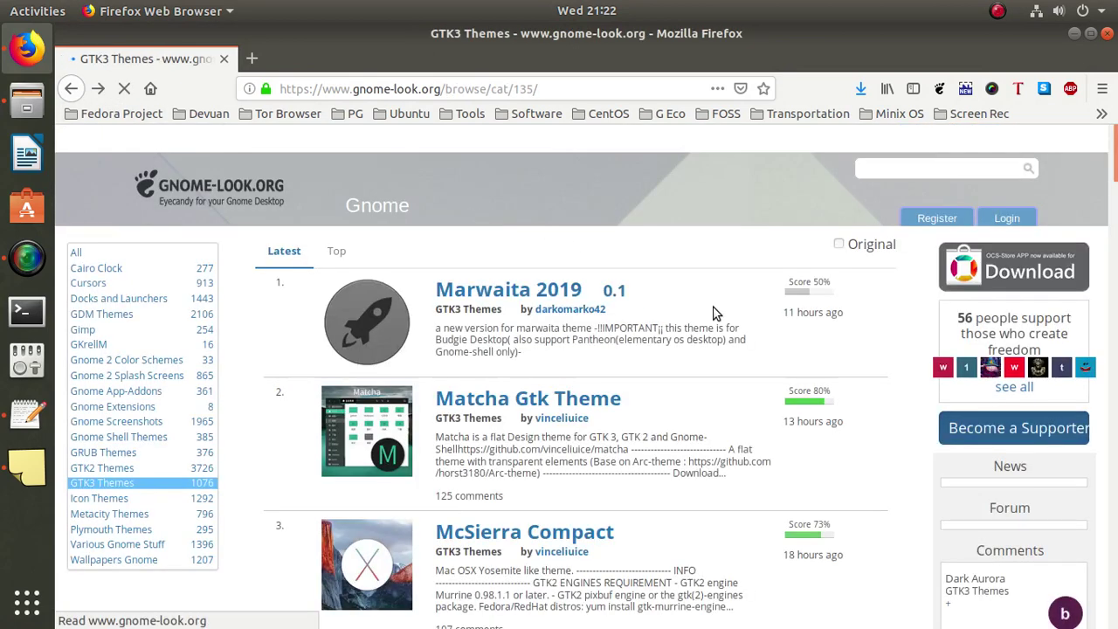
scroll(698, 340, "down", 5)
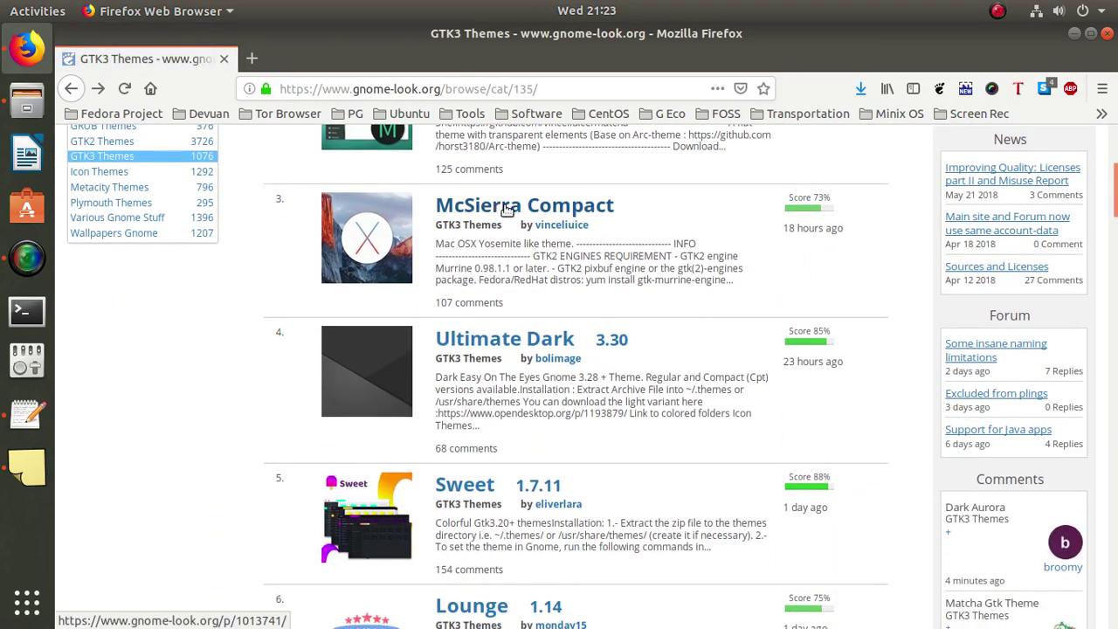
scroll(600, 294, "down", 3)
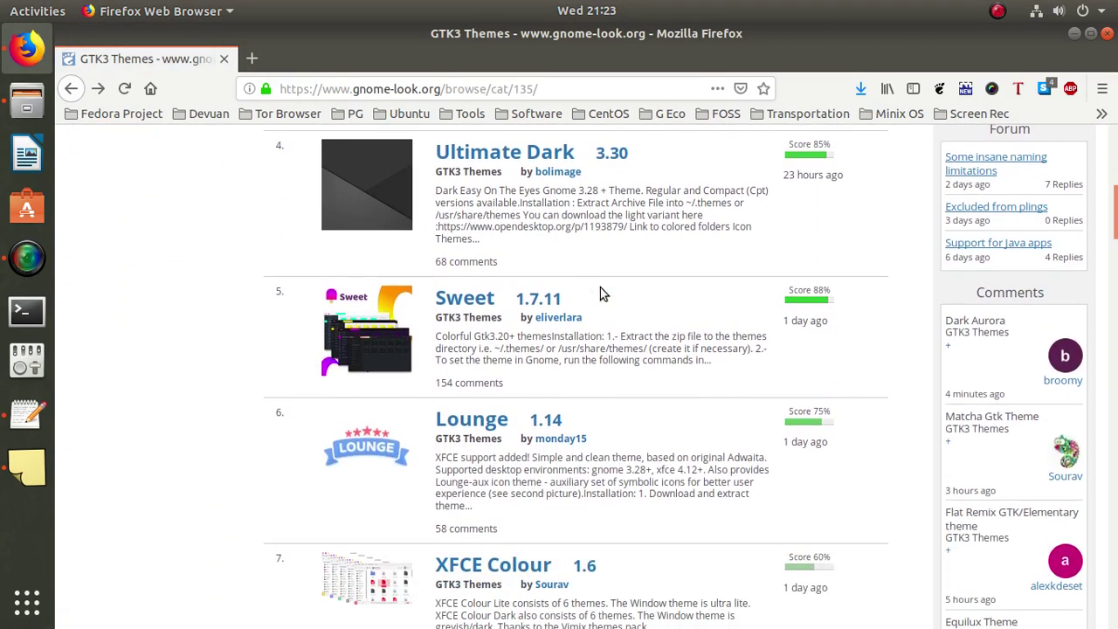
scroll(600, 289, "down", 2)
scroll(600, 294, "down", 2)
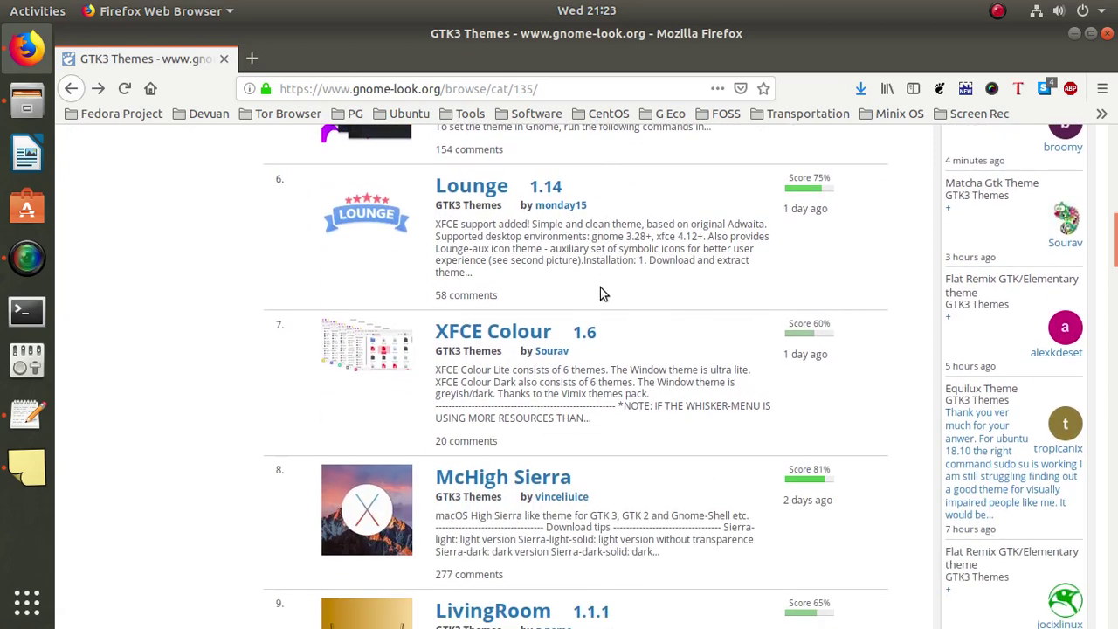
scroll(599, 294, "down", 2)
scroll(600, 294, "down", 2)
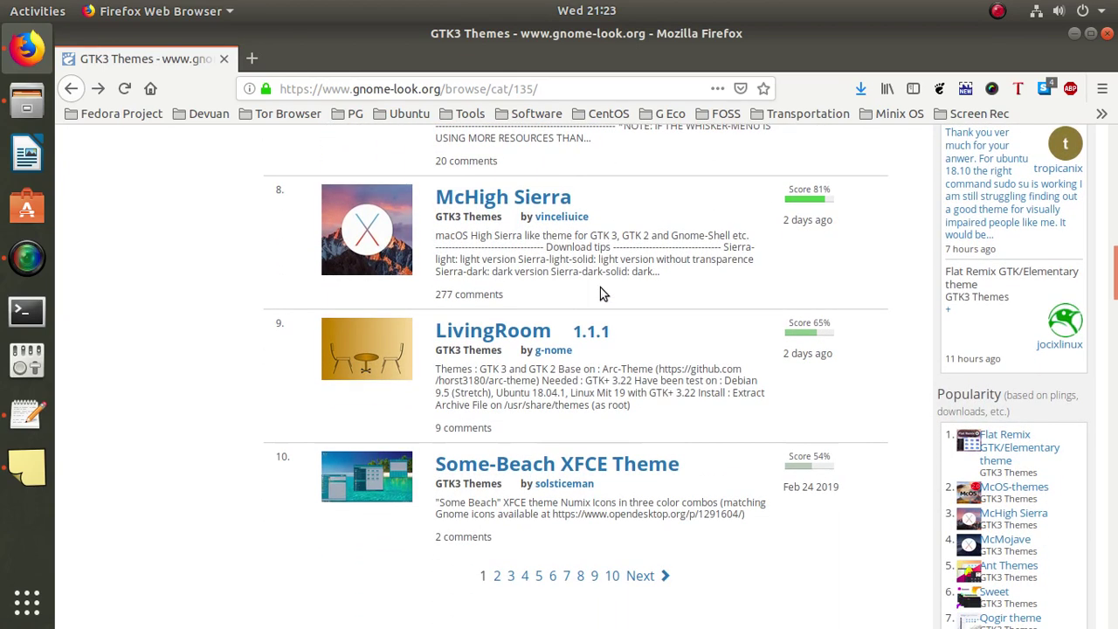
scroll(600, 294, "down", 3)
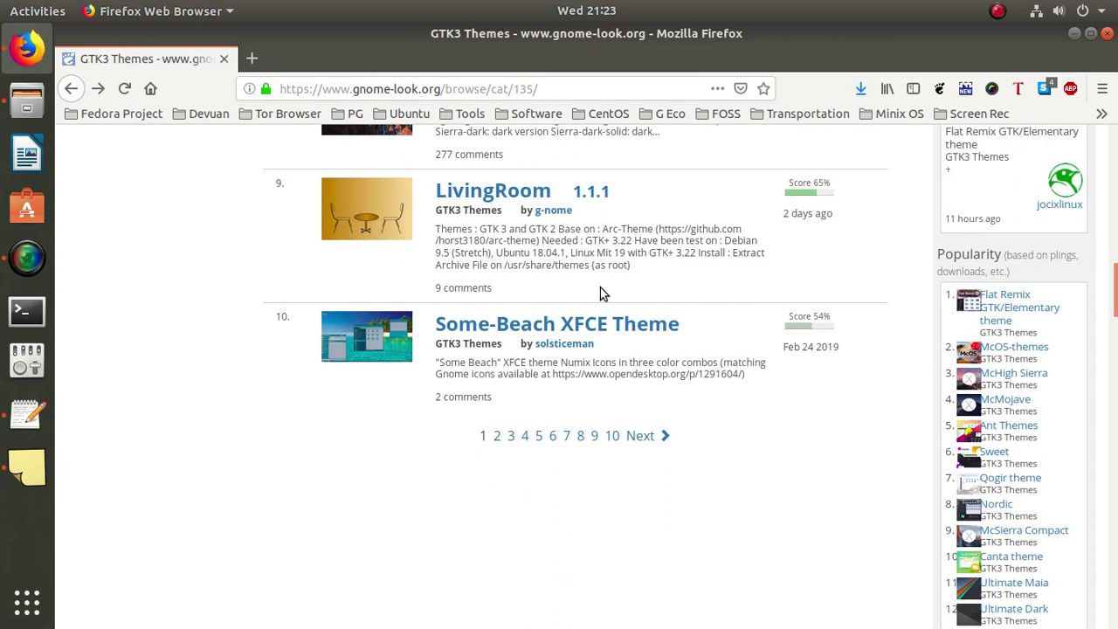
left_click(531, 327)
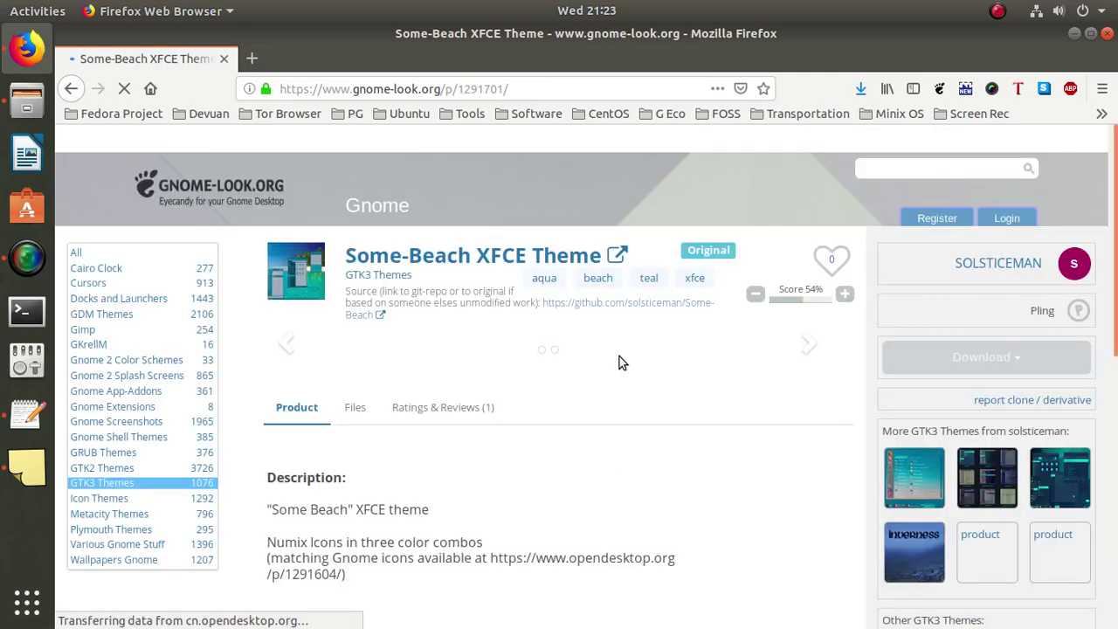
View the Some-Beach XFCE Theme preview and download Beach-XFCE-icons.tar.gz, saving it to the Themes folder
scroll(618, 355, "down", 3)
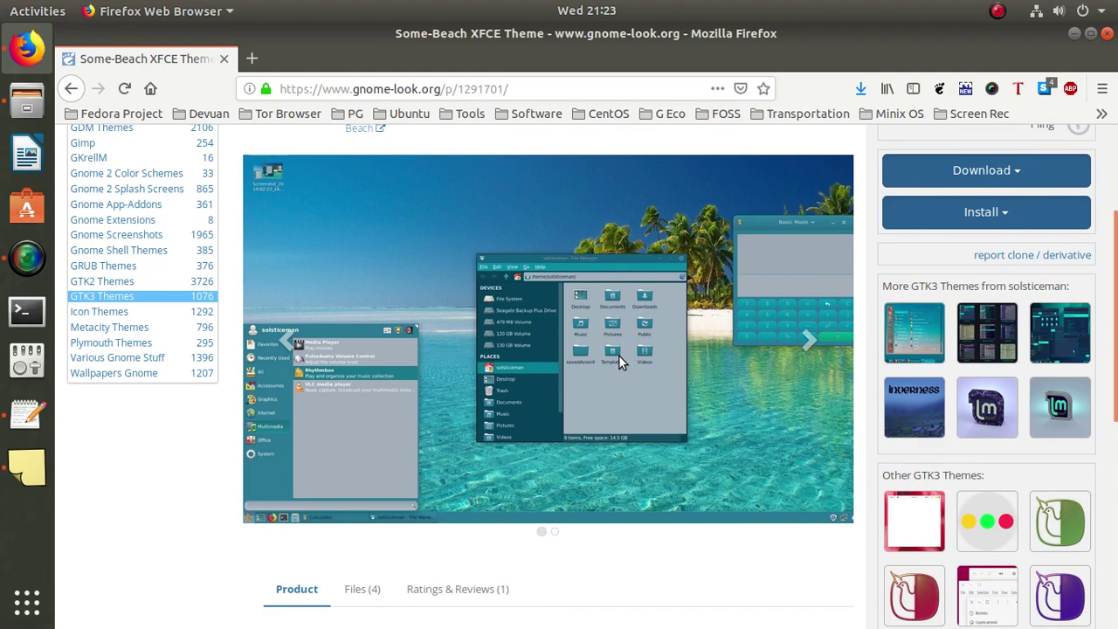
scroll(618, 355, "up", 2)
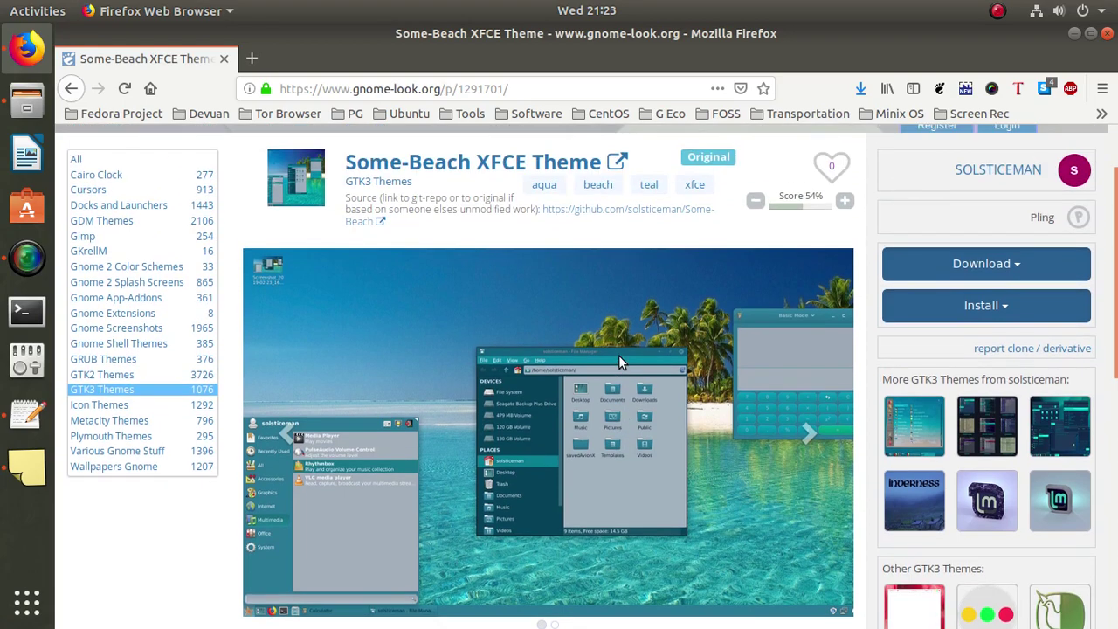
scroll(618, 361, "up", 1)
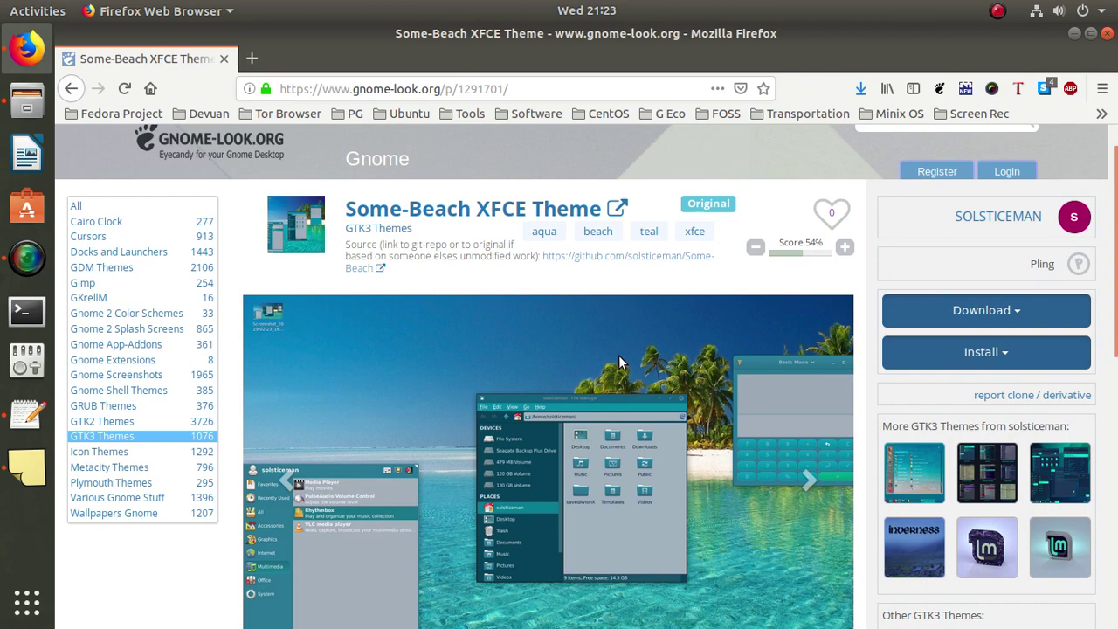
left_click(1015, 315)
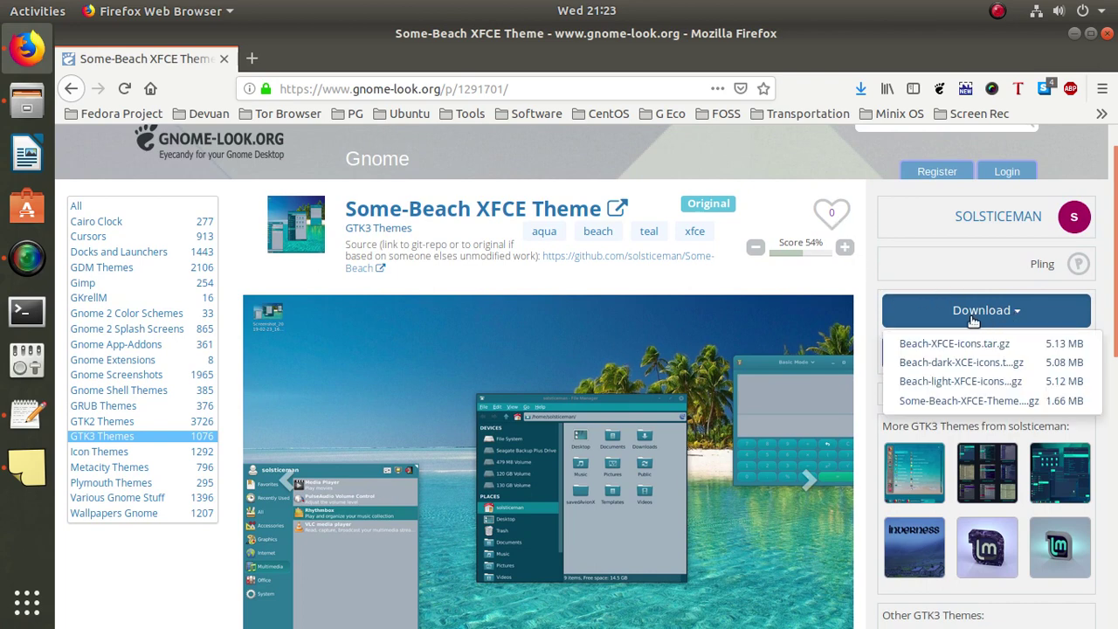
left_click(943, 345)
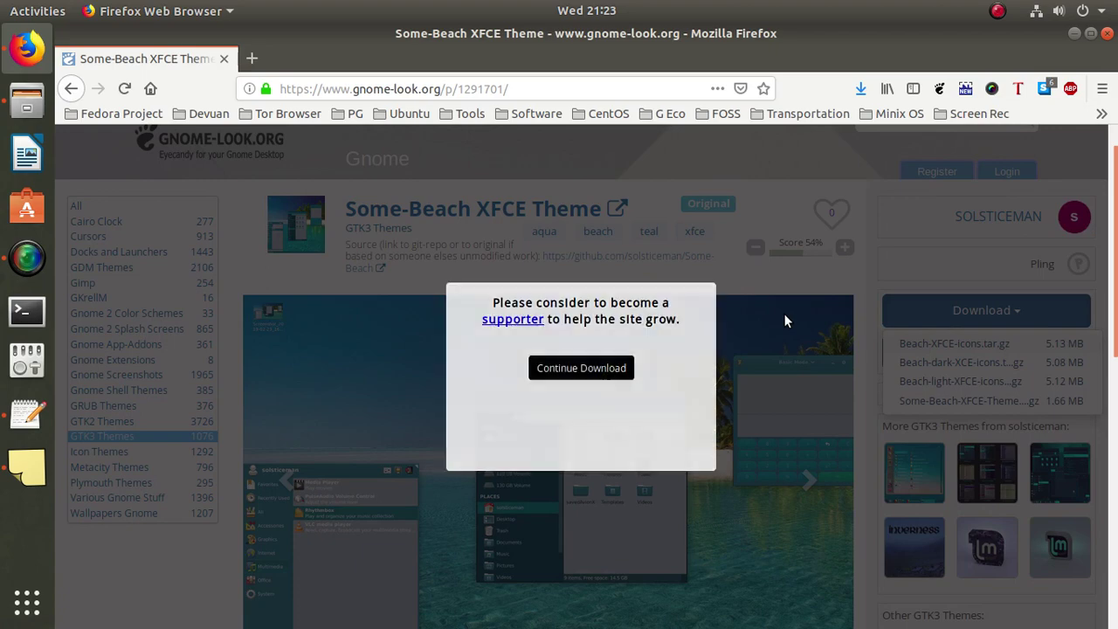
left_click(587, 374)
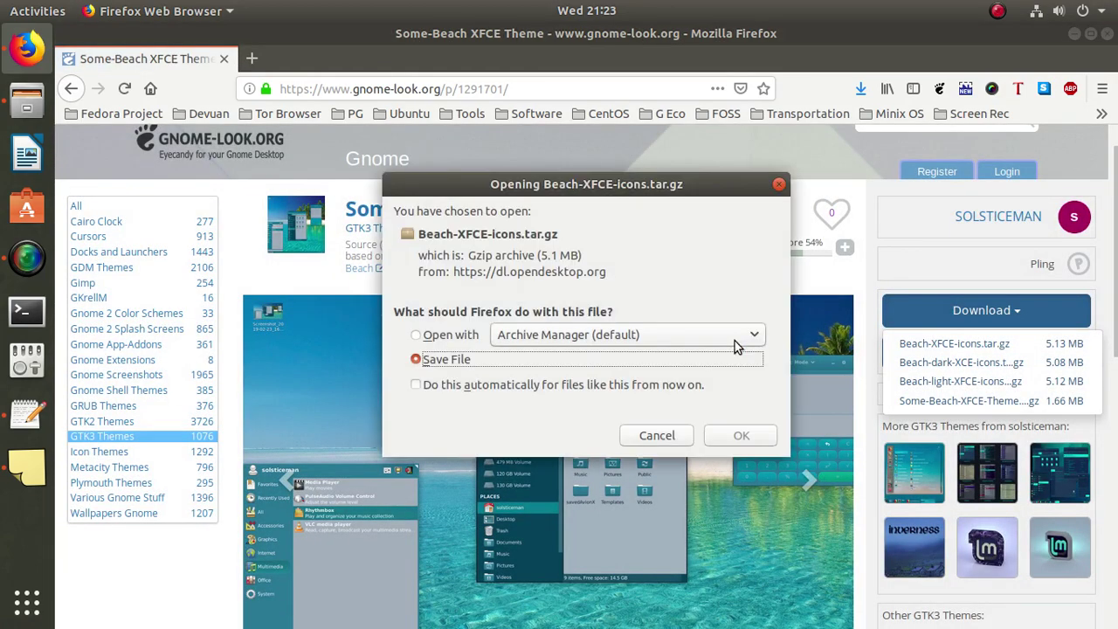
left_click(719, 438)
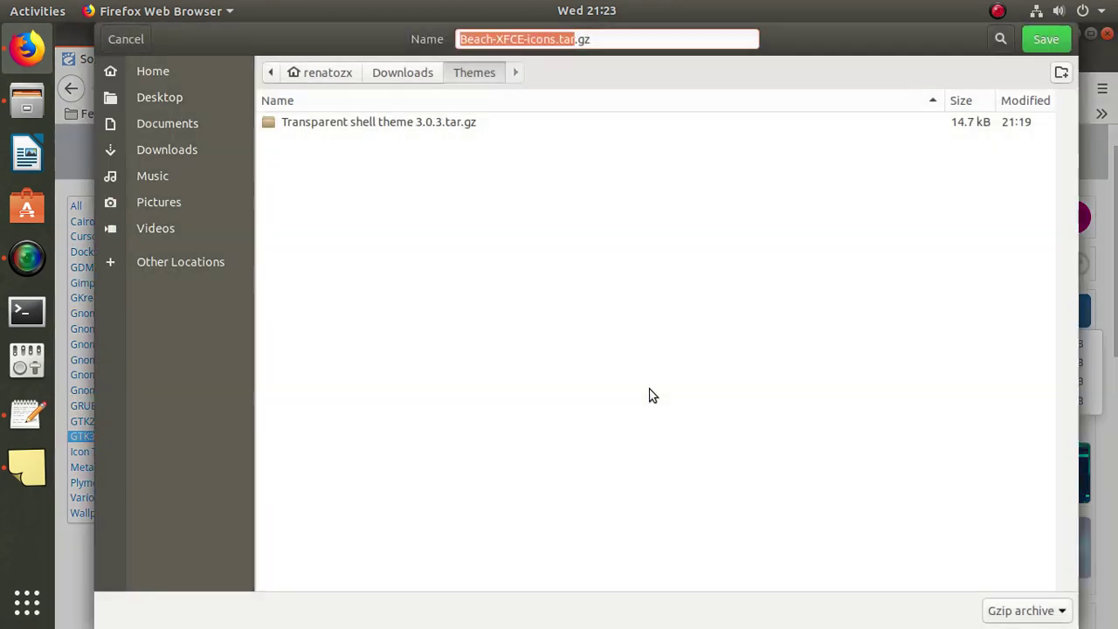
left_click(1048, 42)
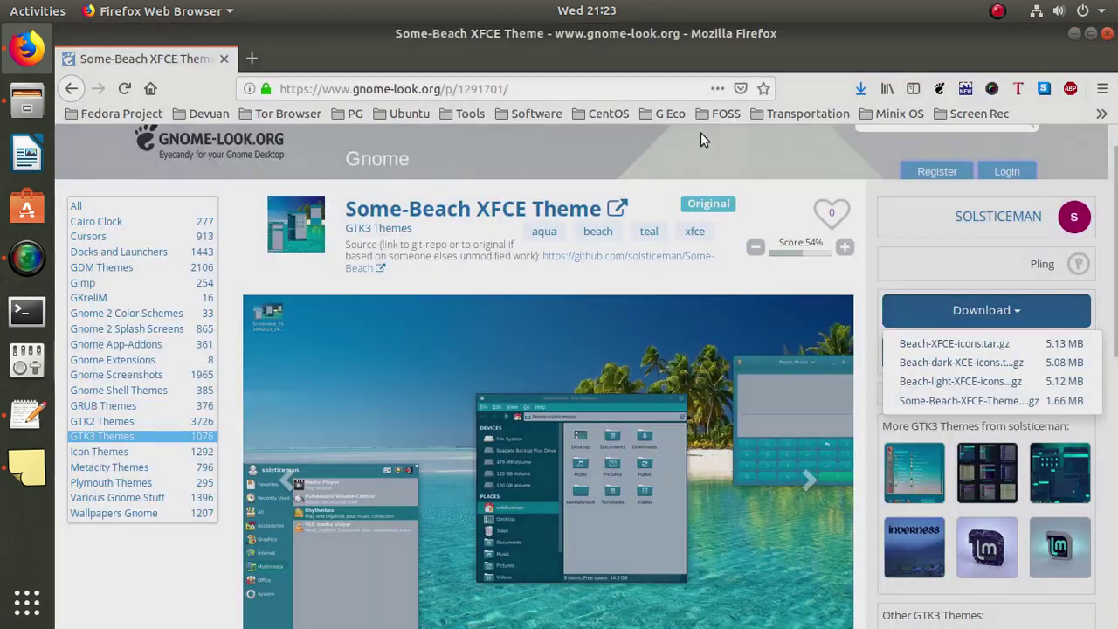
Go back to the GTK3 Themes list, open the LivingRoom theme page and examine its preview screenshots
left_click(72, 89)
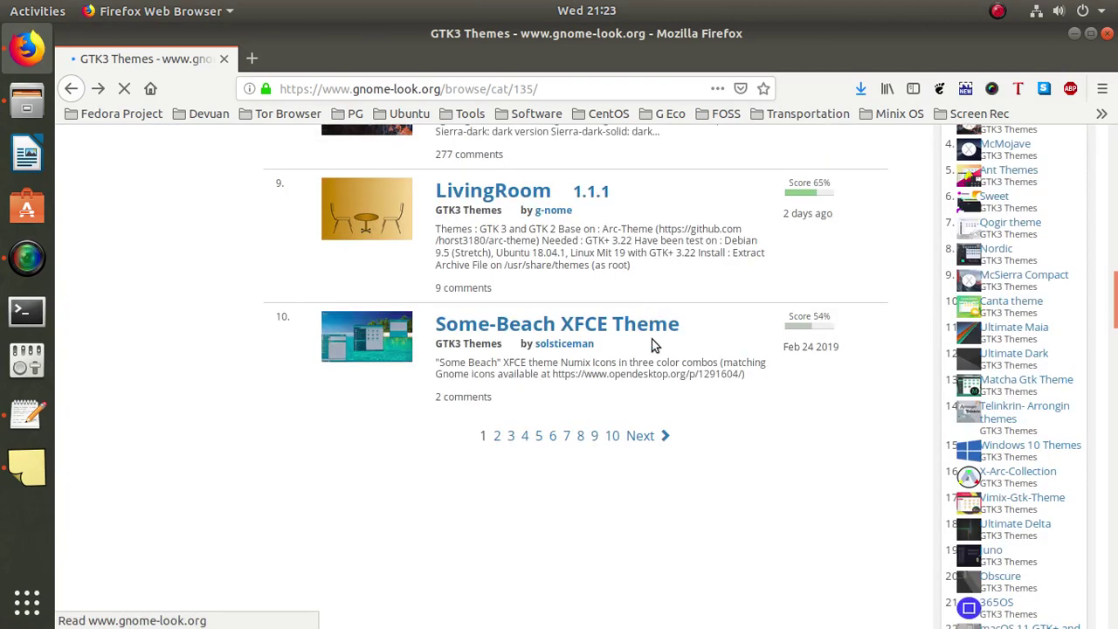
left_click(507, 193)
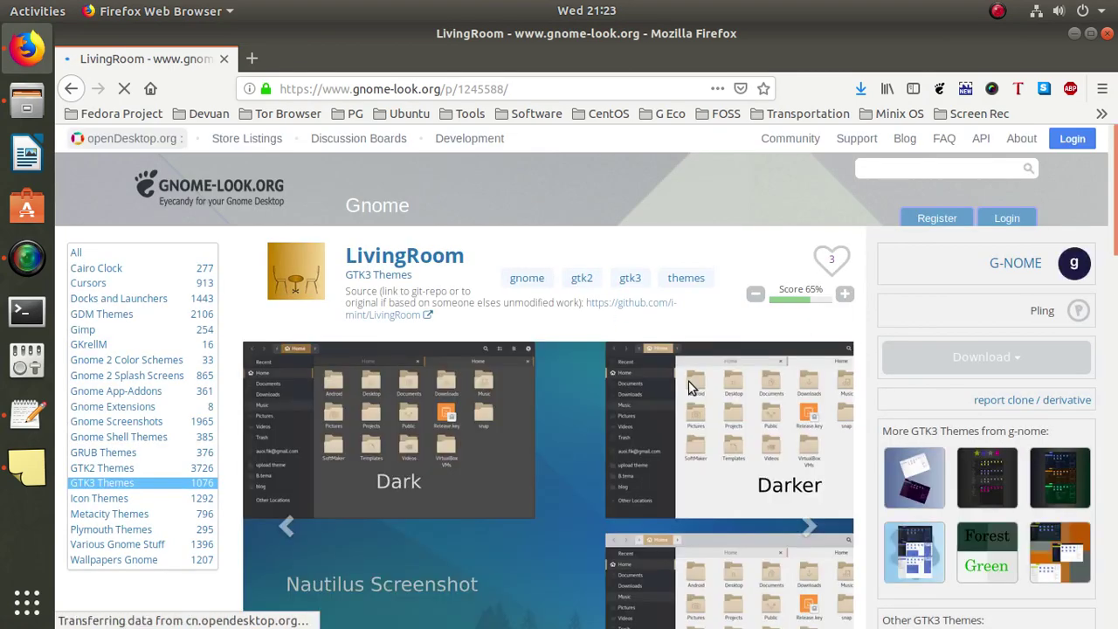
scroll(685, 380, "down", 3)
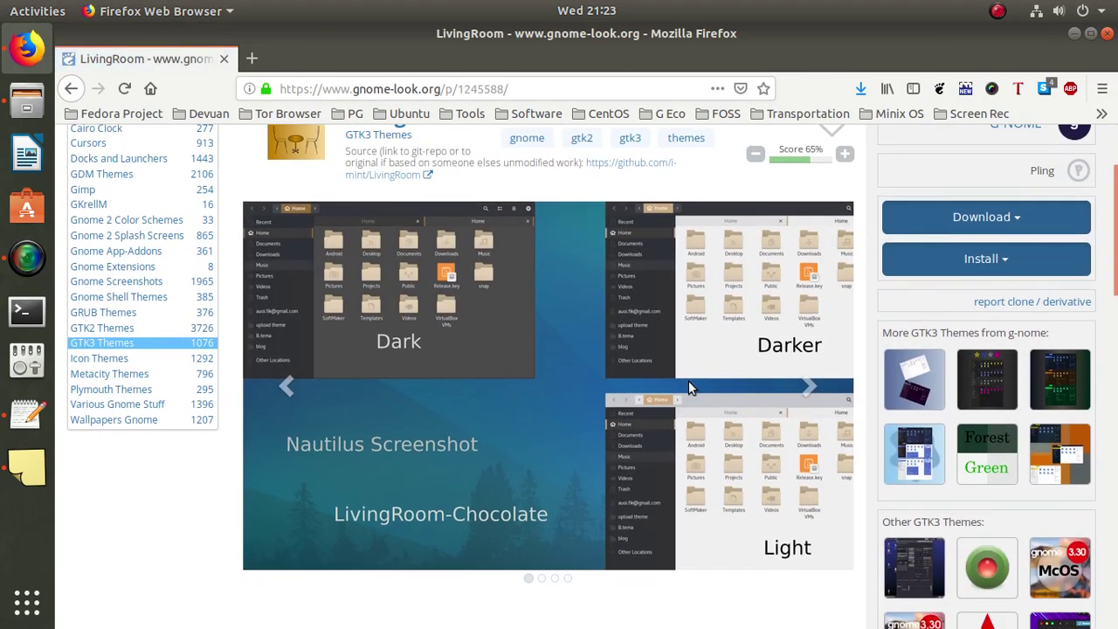
scroll(688, 382, "up", 3)
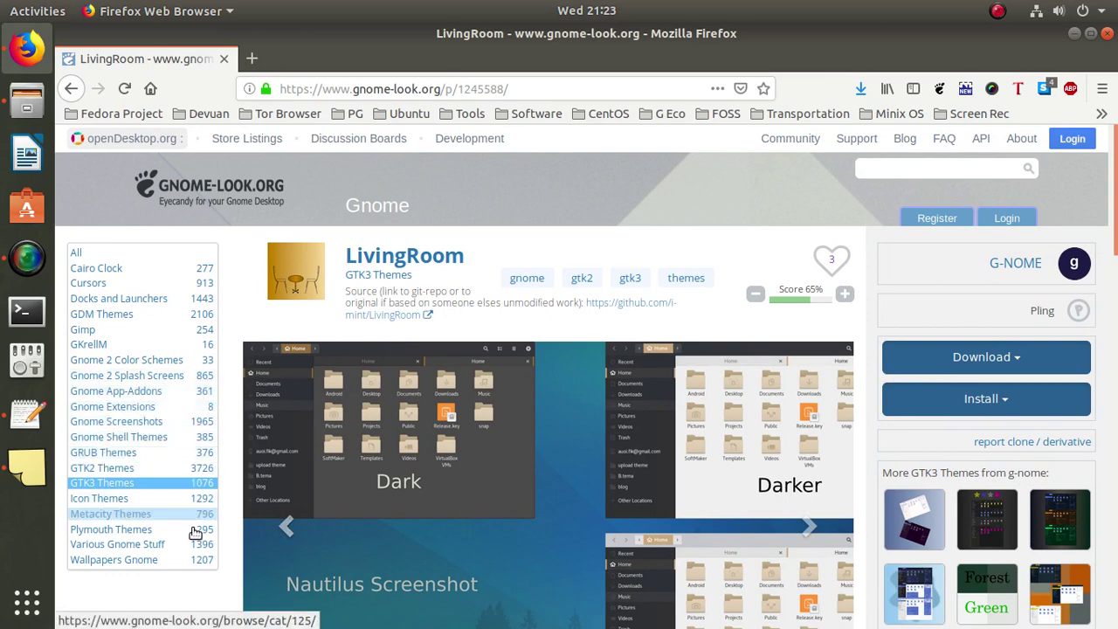
Browse the Icon Themes category and open the Deepin Icons for KDE Plasma page to view its icon preview
left_click(101, 498)
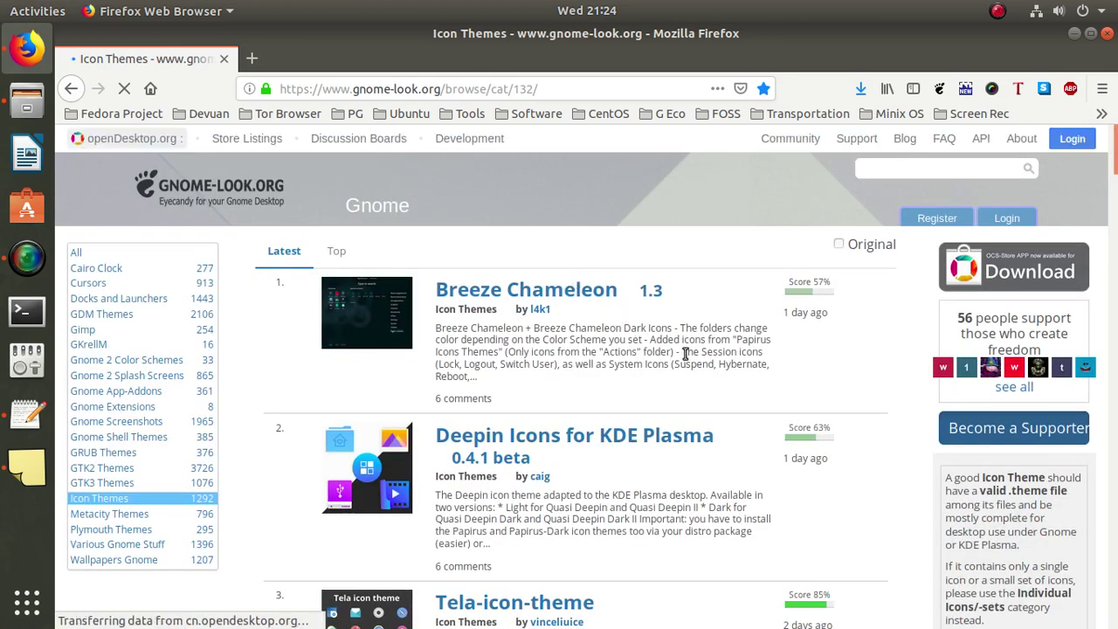
scroll(672, 346, "down", 3)
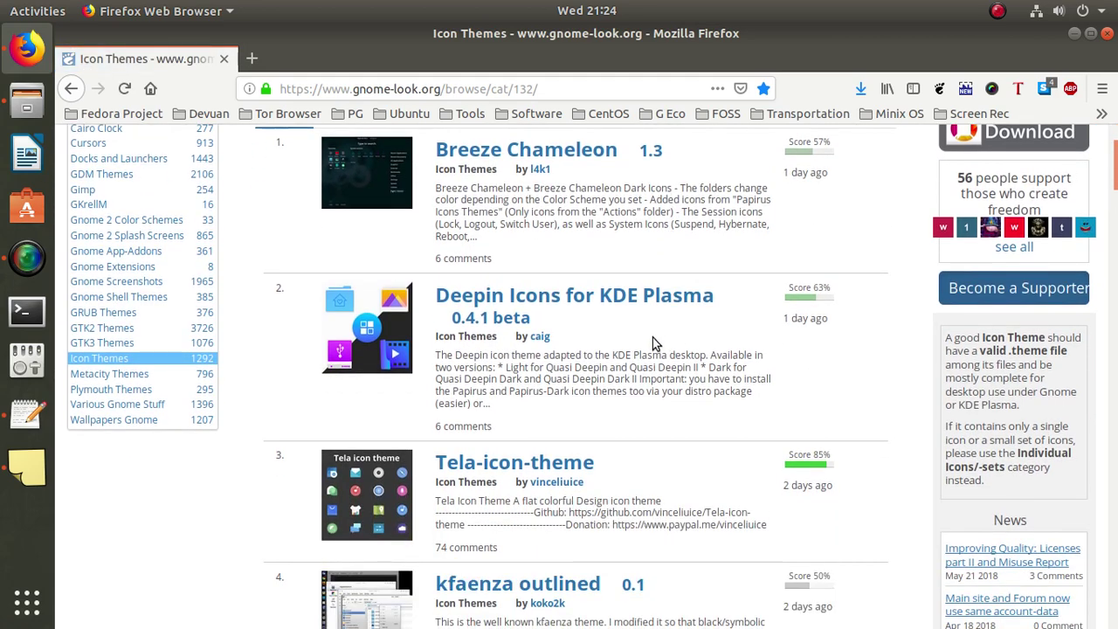
left_click(535, 307)
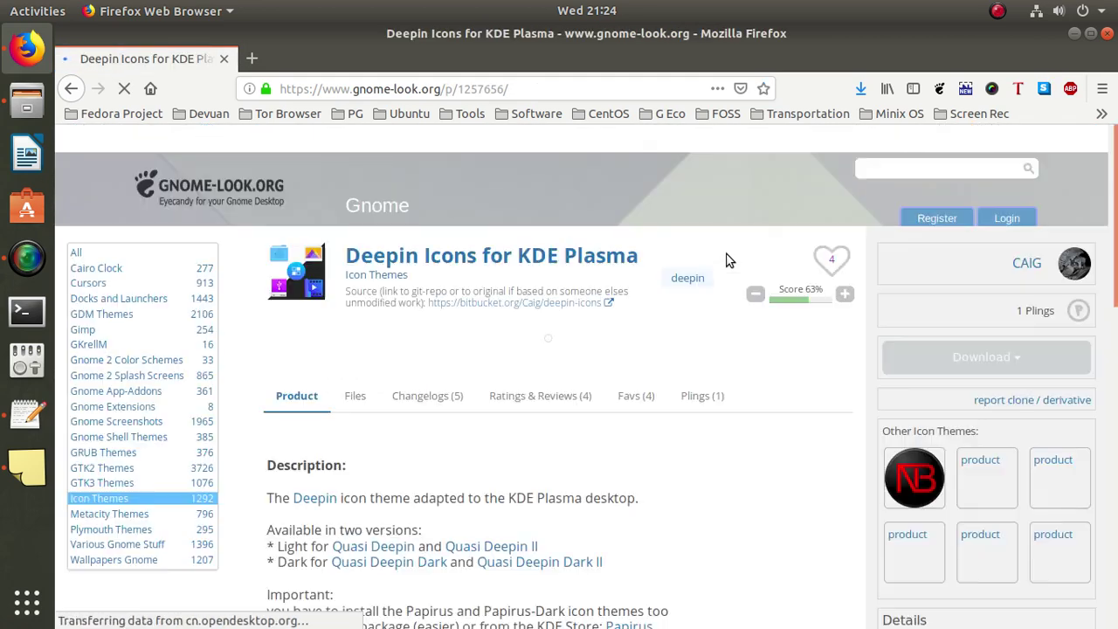
scroll(705, 345, "down", 2)
scroll(705, 342, "up", 2)
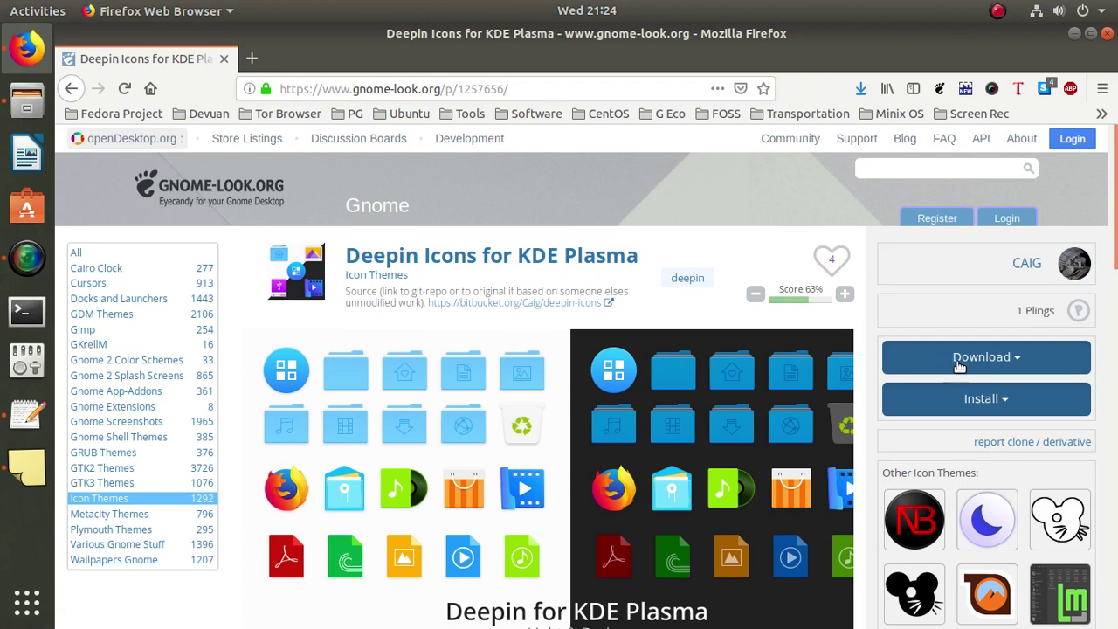
Start the download of DeepinDark.tar.gz from the Deepin Icons for KDE Plasma page, choosing to save the file
left_click(941, 392)
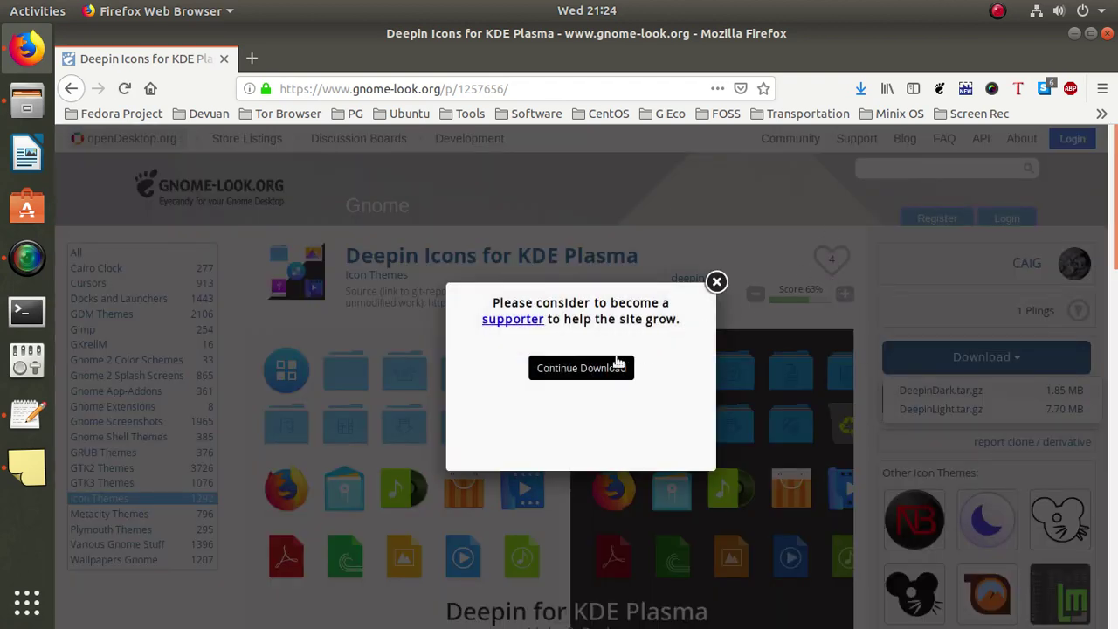
left_click(622, 360)
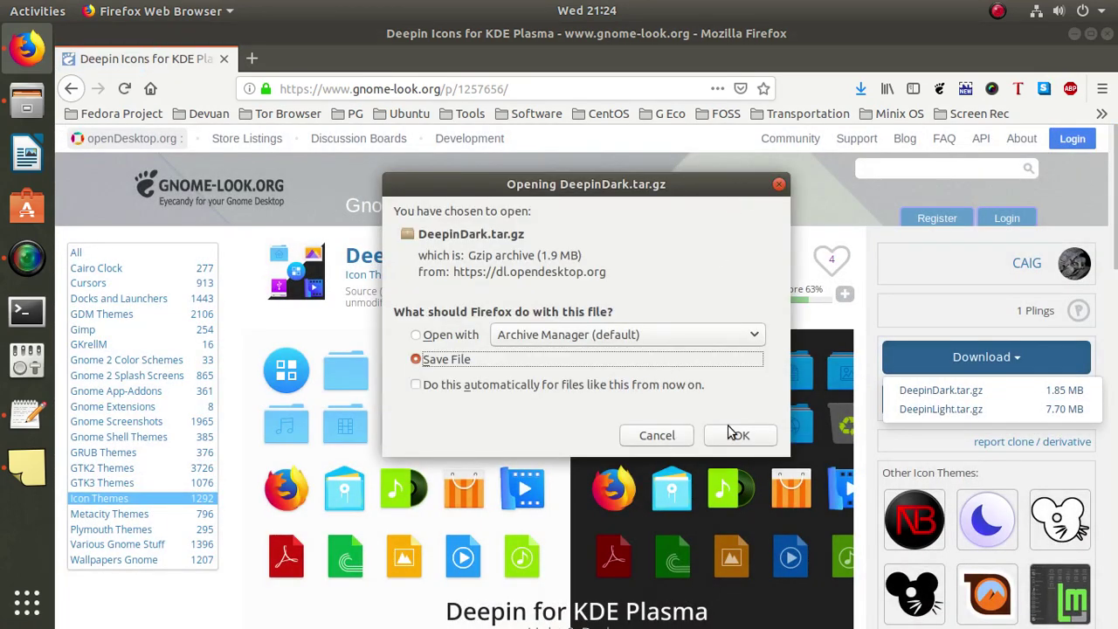
left_click(735, 437)
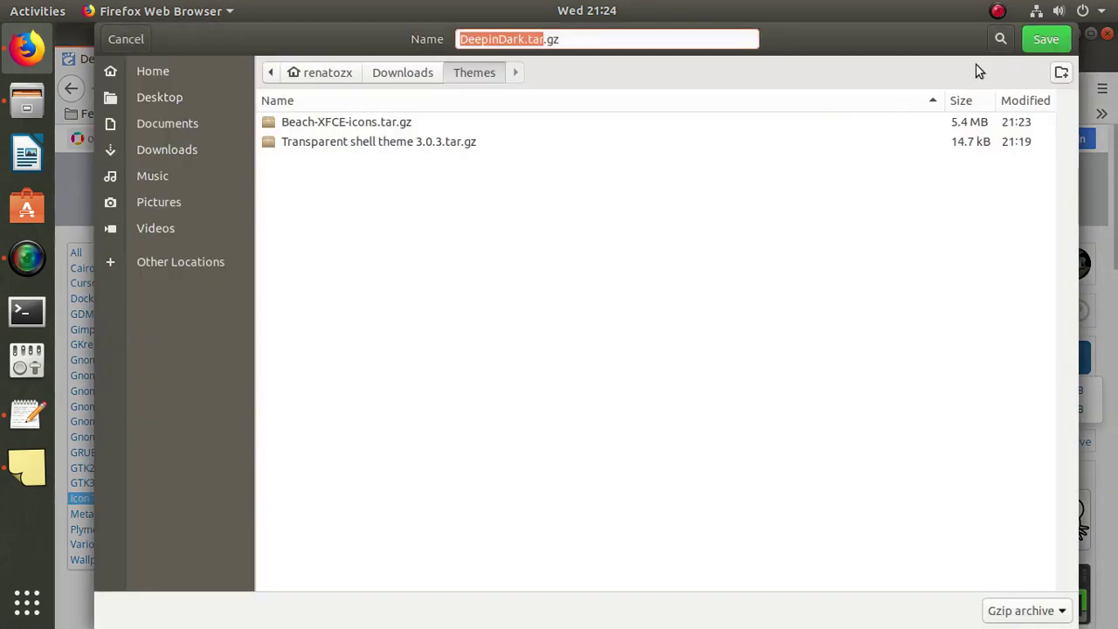
Save DeepinDark.tar.gz in a new folder named Icons inside Downloads, and maximize the browser window again
left_click(428, 73)
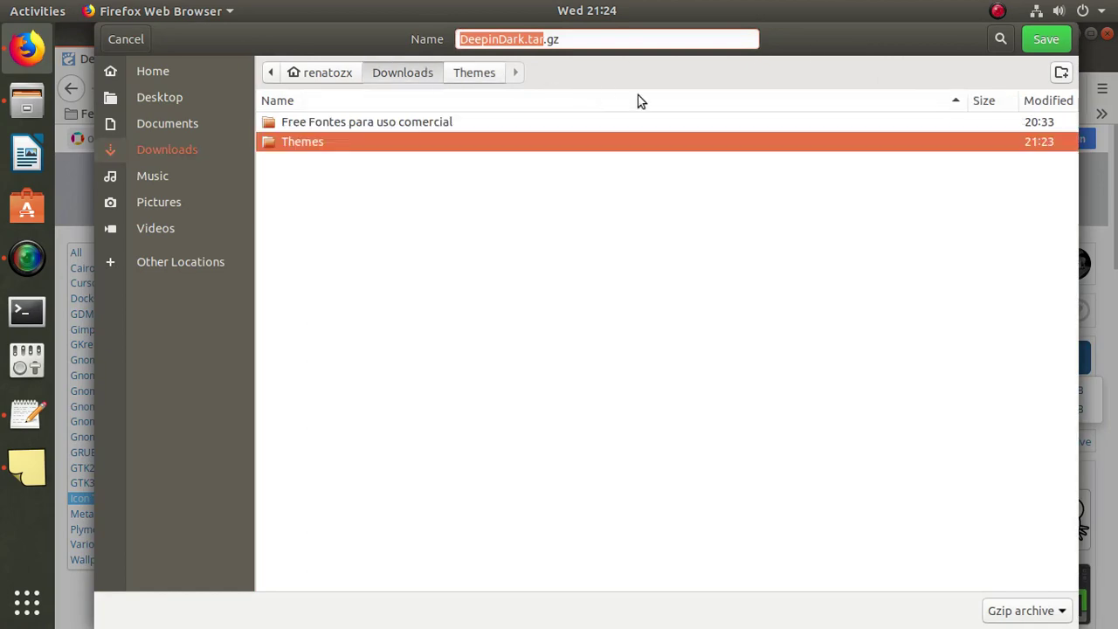
left_click(1049, 40)
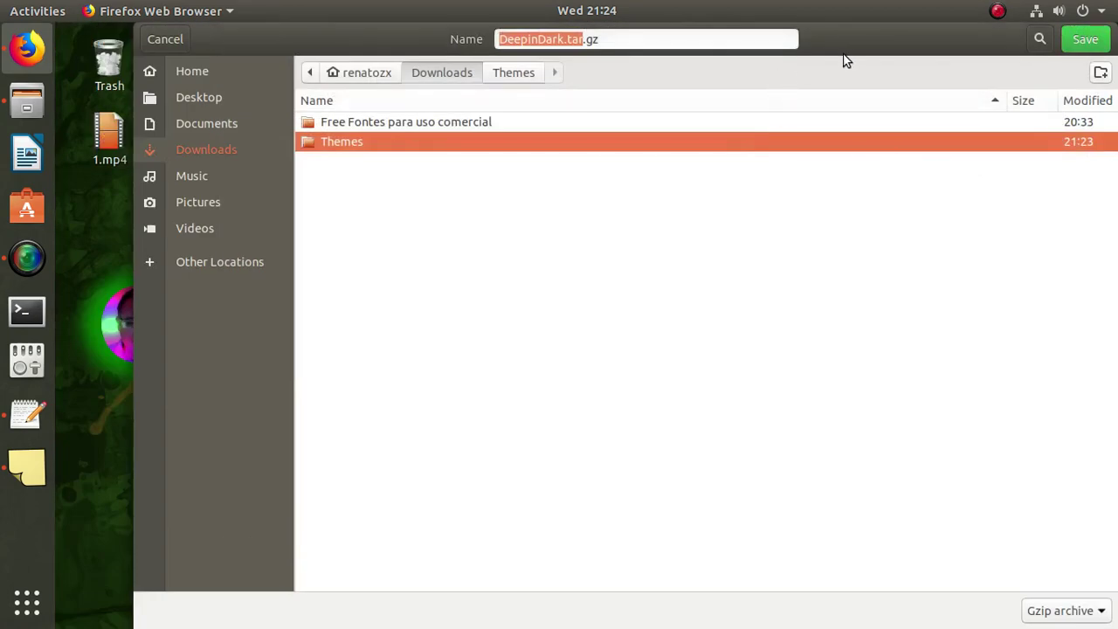
left_click(1100, 73)
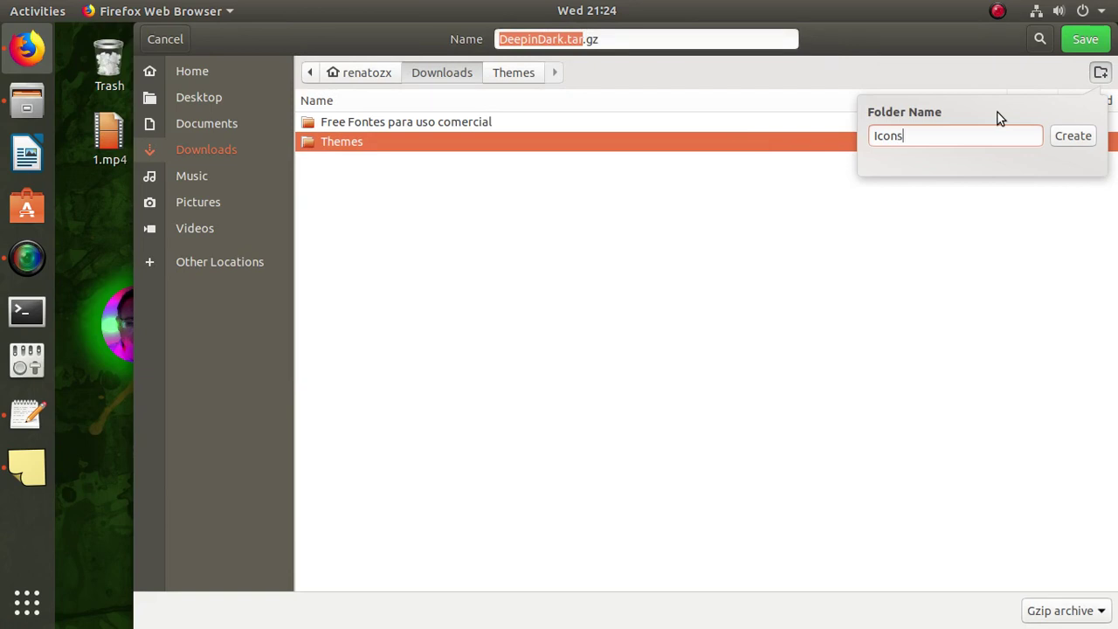
key("Return")
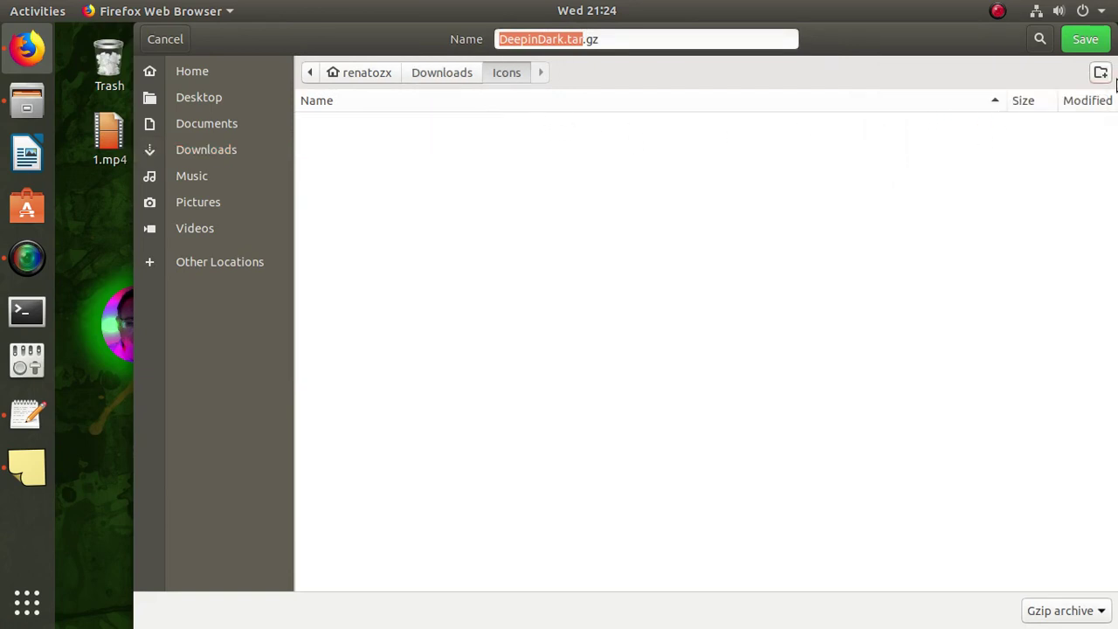
left_click(1085, 38)
left_click_drag(663, 180, 474, 76)
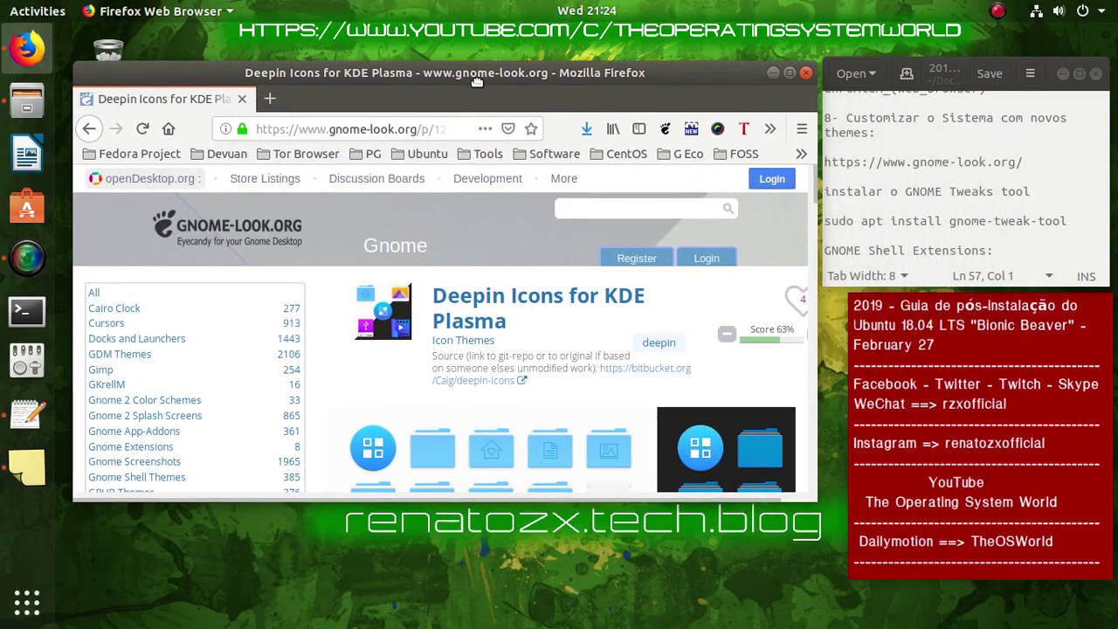
left_click(790, 73)
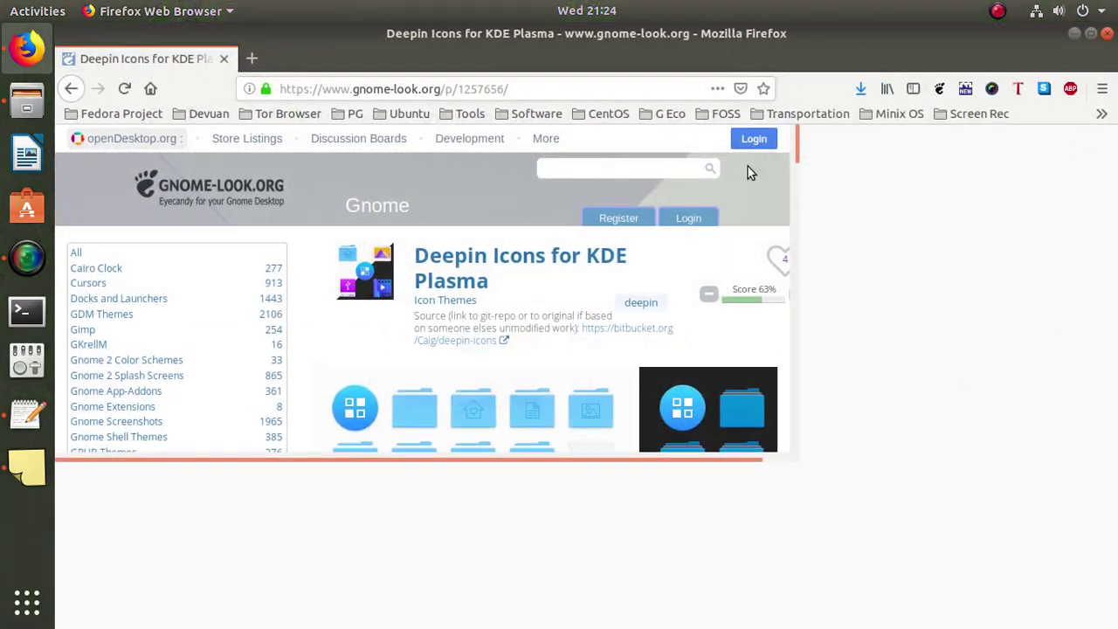
Return to the Icon Themes list, open the Tela-icon-theme page and examine its icon preview
left_click(71, 88)
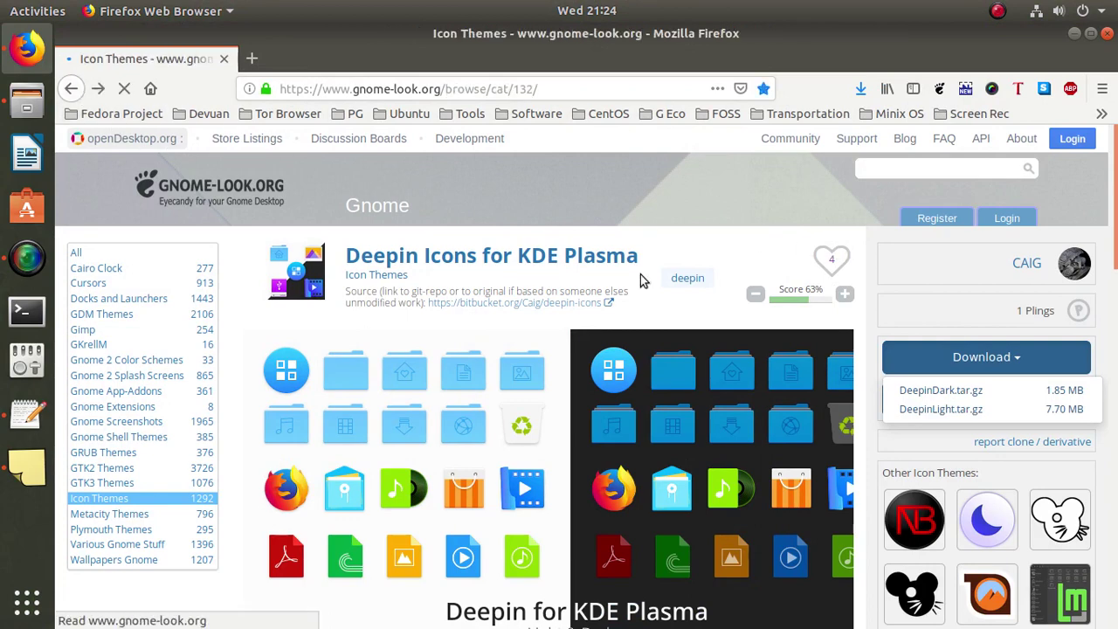
scroll(669, 337, "down", 3)
scroll(669, 336, "down", 2)
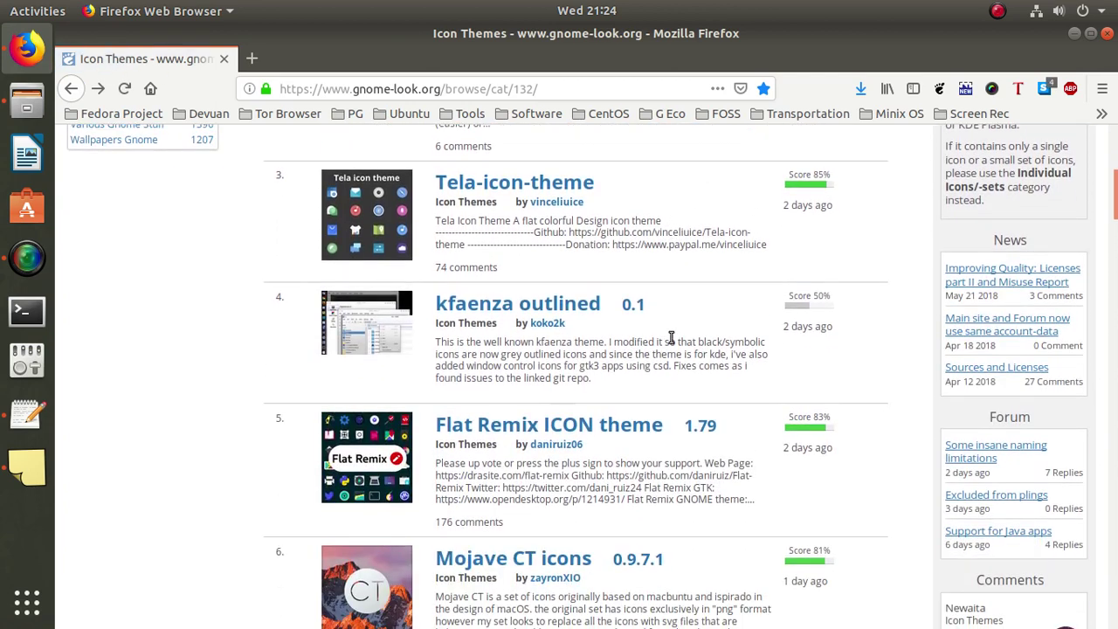
left_click(384, 215)
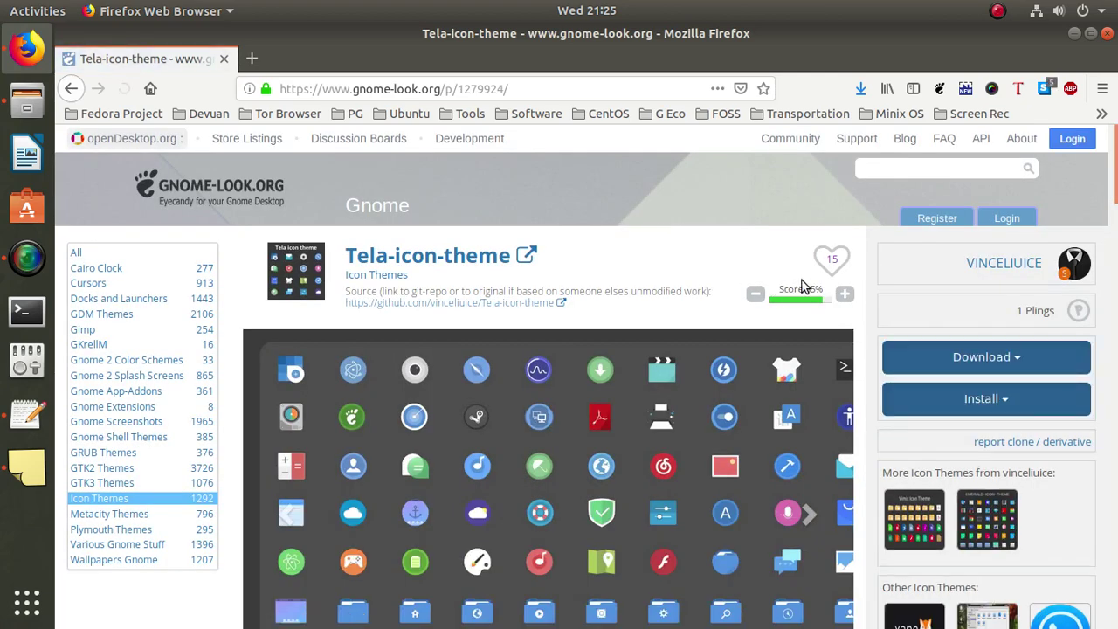
scroll(801, 286, "down", 4)
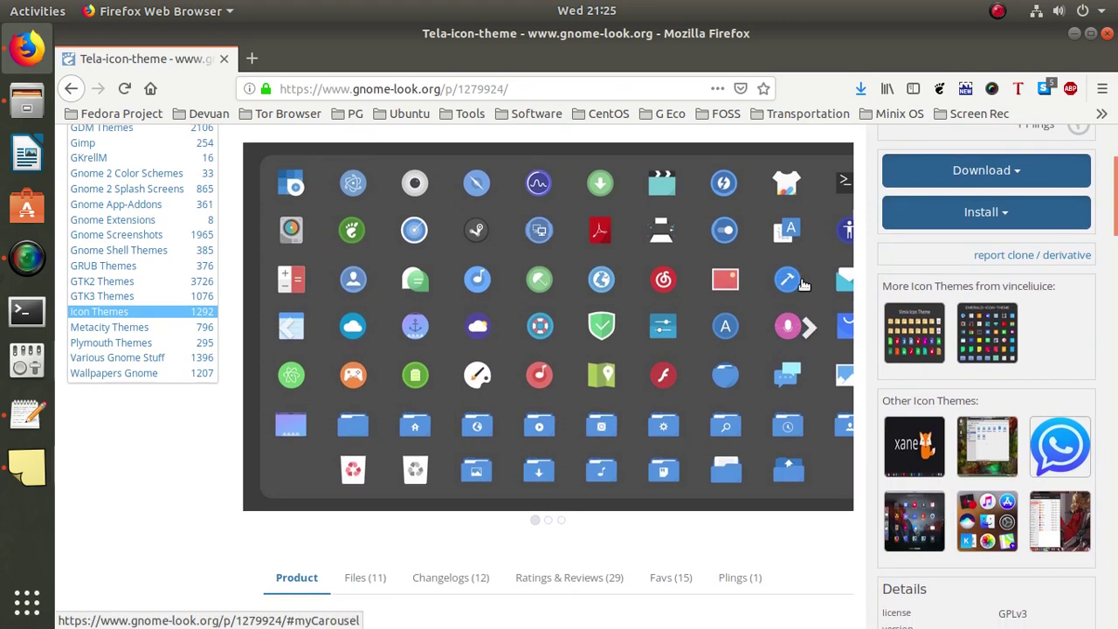
scroll(801, 287, "up", 4)
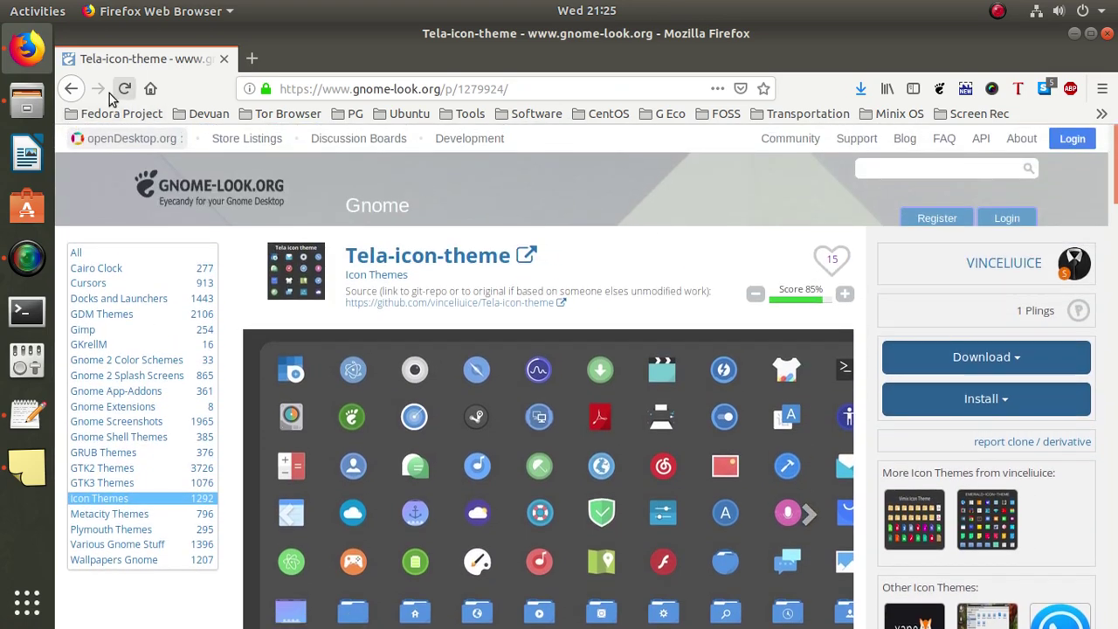
Go back to the Icon Themes list and open the Cupertino-Mobile iCons page
left_click(73, 88)
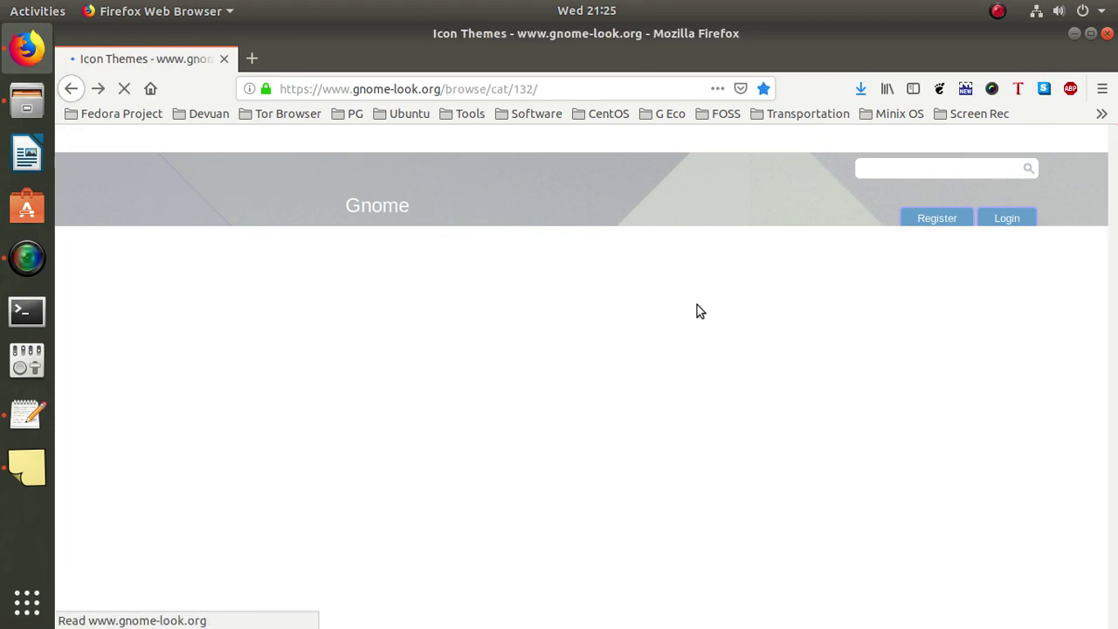
scroll(697, 305, "down", 7)
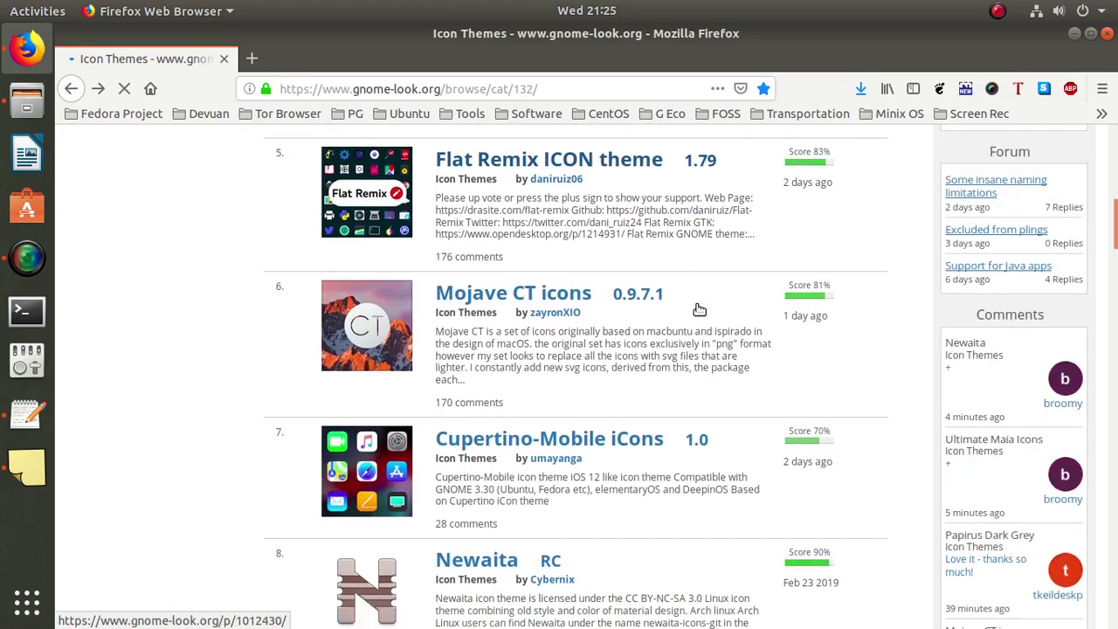
scroll(698, 304, "down", 4)
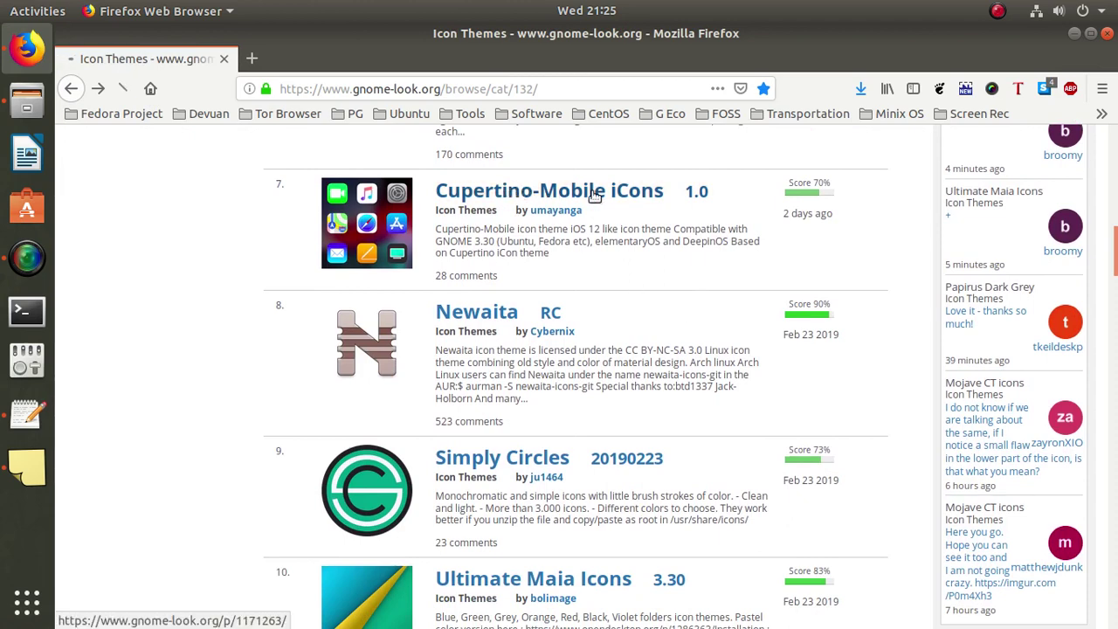
left_click(646, 192)
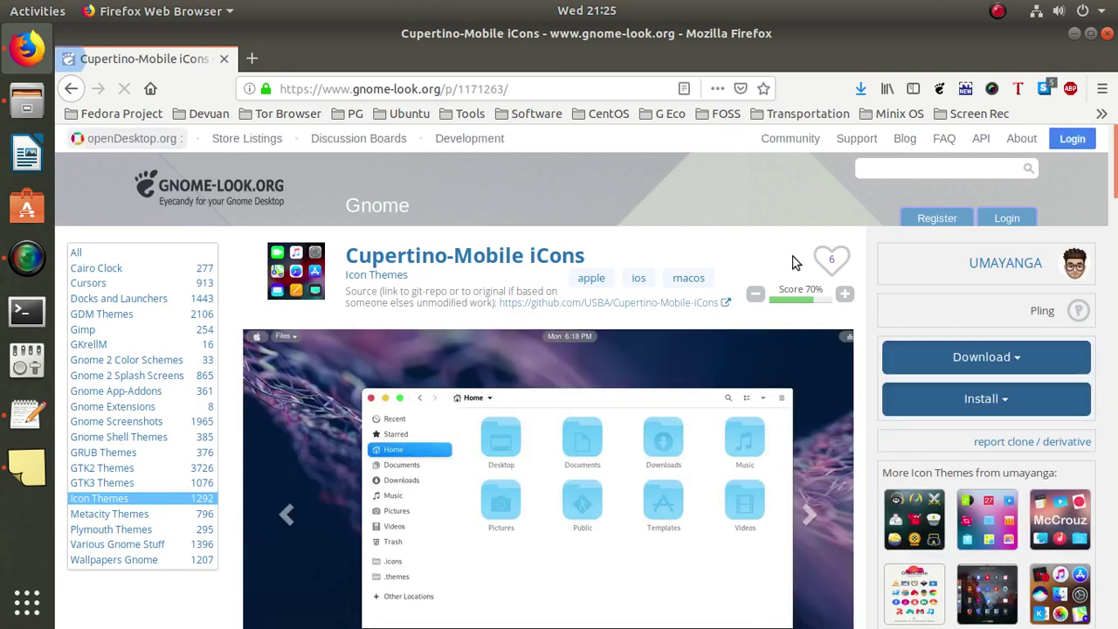
Download Cupertino-Mobile.tar.xz and save it to the Icons folder in Downloads
left_click(892, 355)
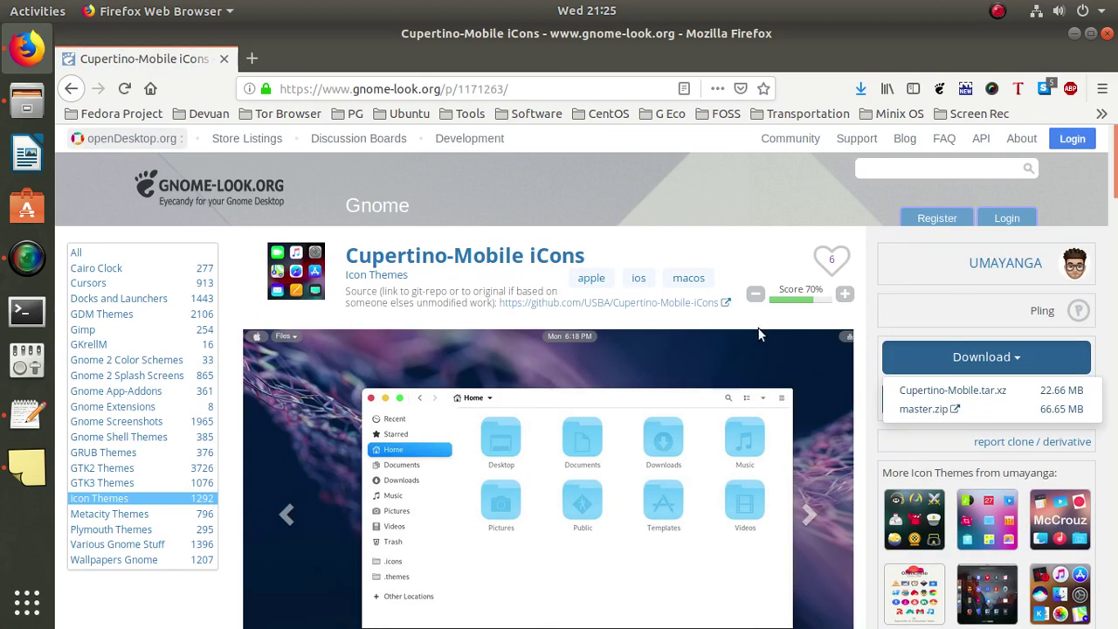
left_click(925, 389)
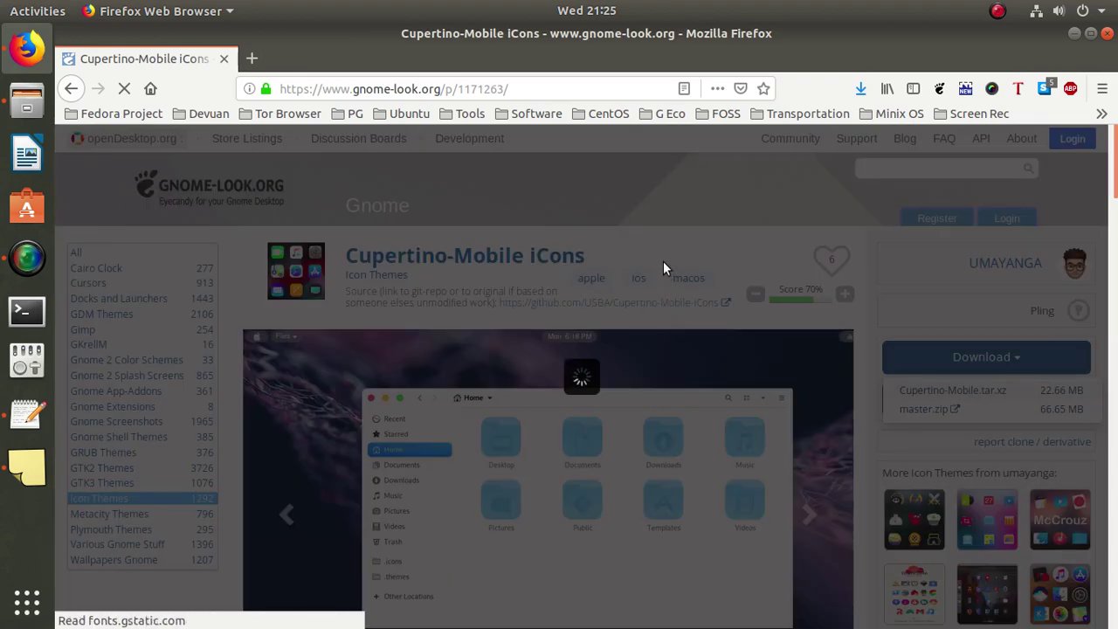
left_click(588, 368)
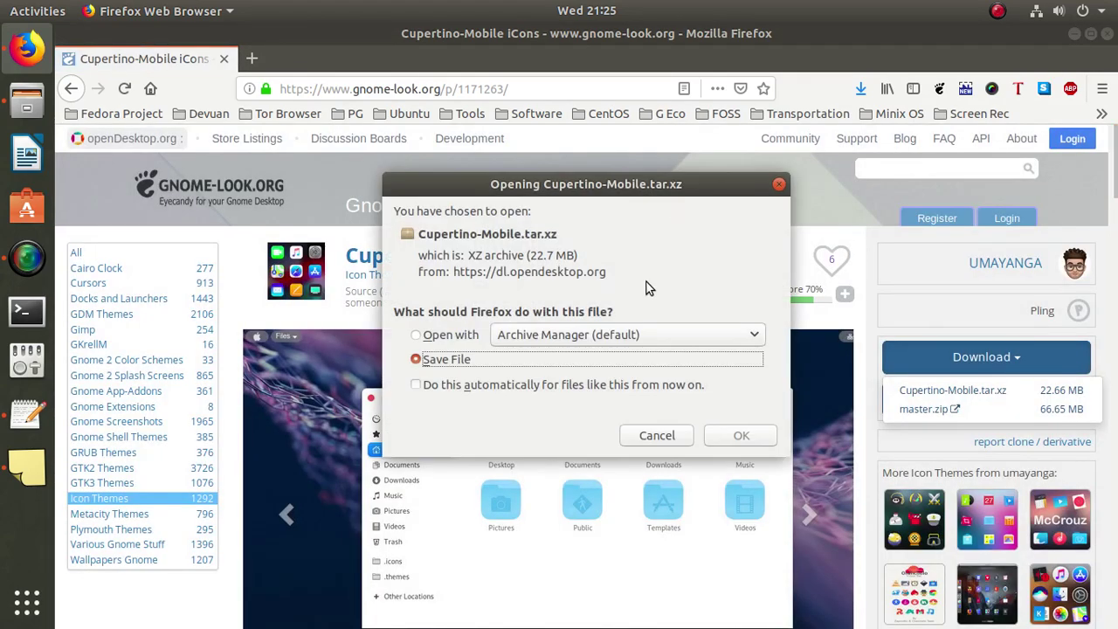
left_click(732, 441)
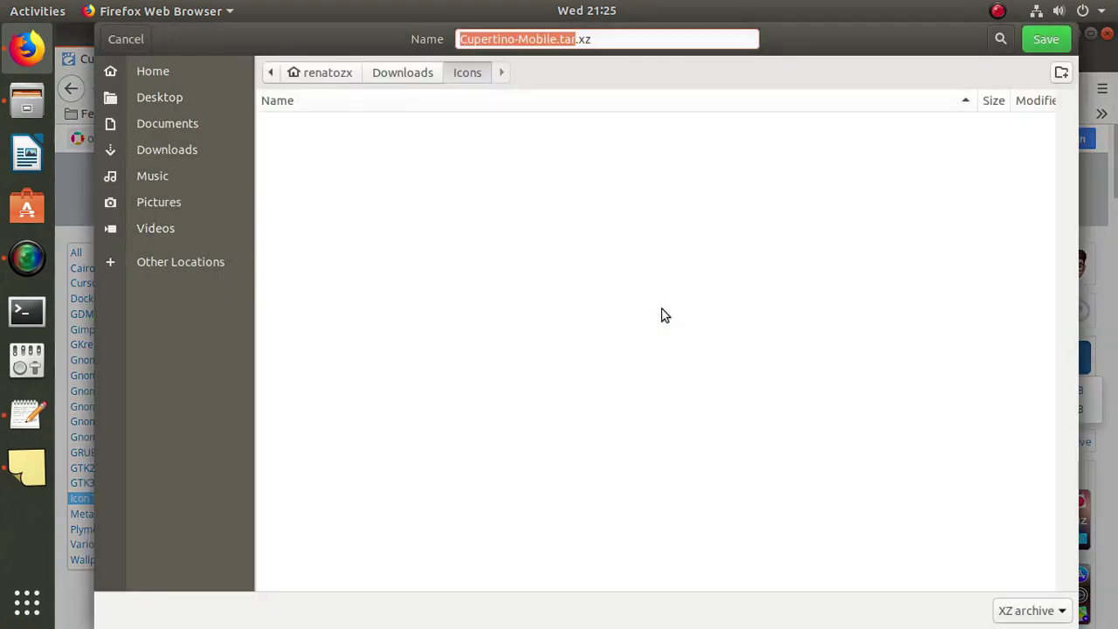
left_click(1035, 40)
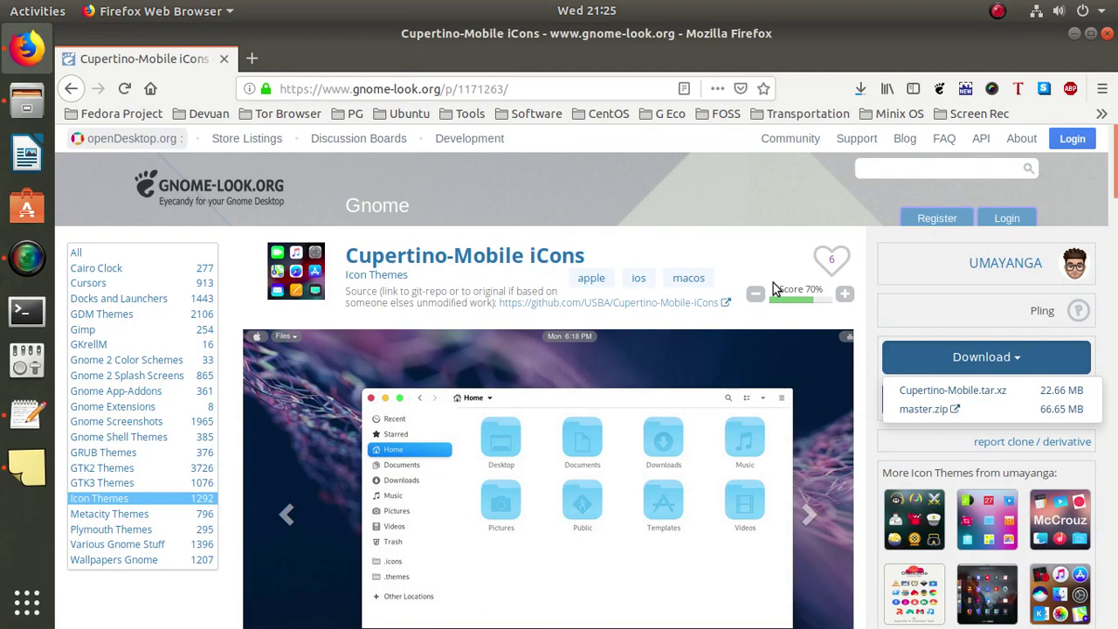
Go back to the Icon Themes list, open the Newaita page and view its applications icon preview
key("alt+Left")
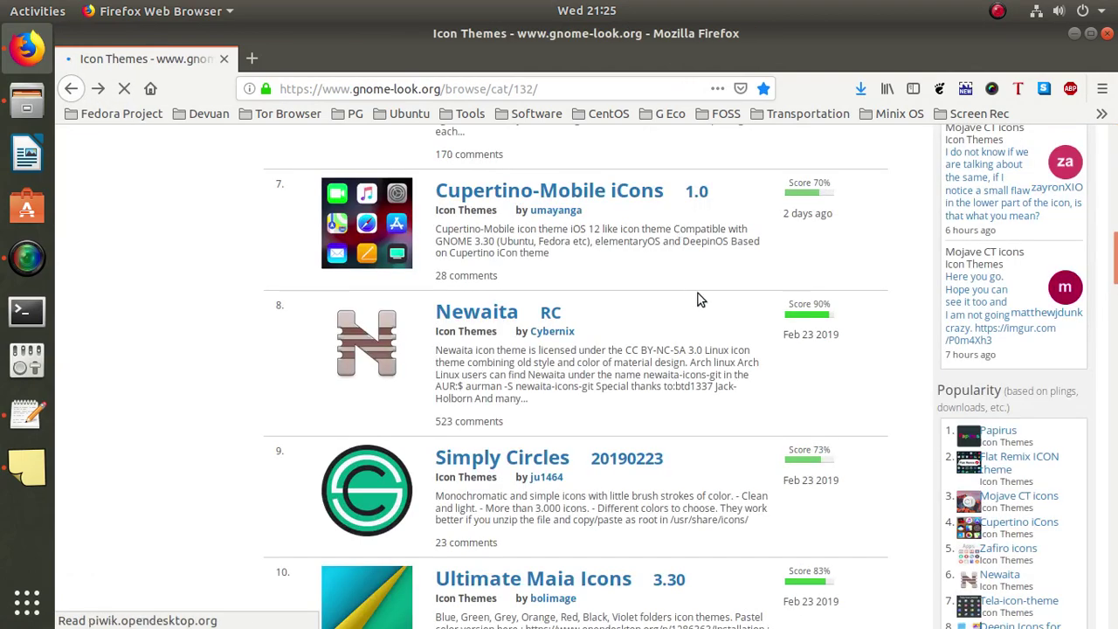
scroll(698, 297, "down", 2)
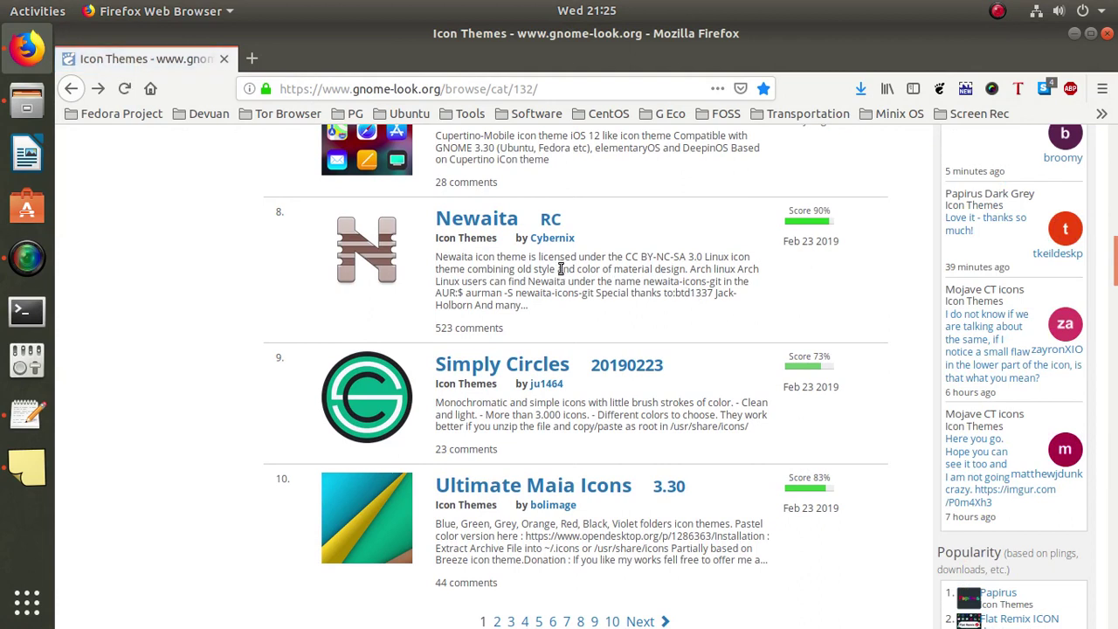
left_click(477, 219)
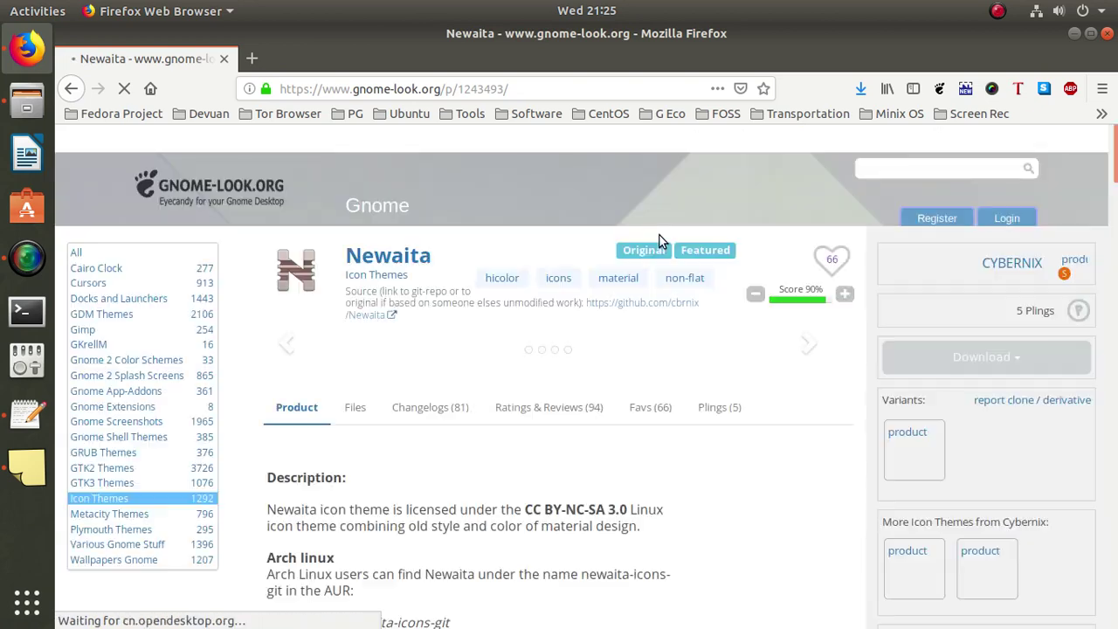
scroll(660, 242, "down", 3)
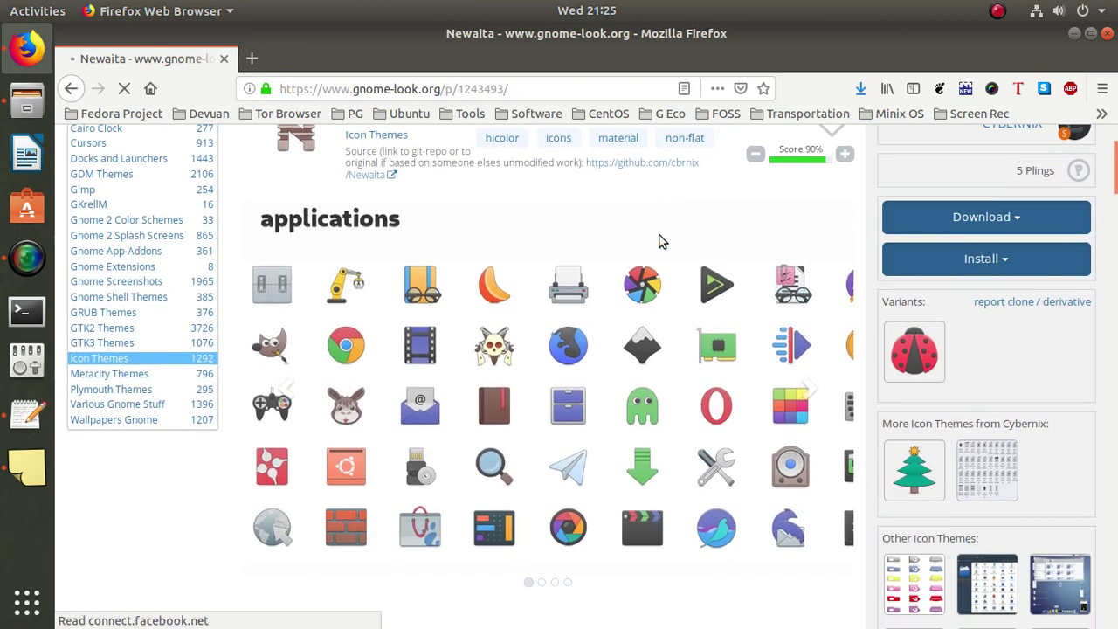
scroll(673, 241, "up", 2)
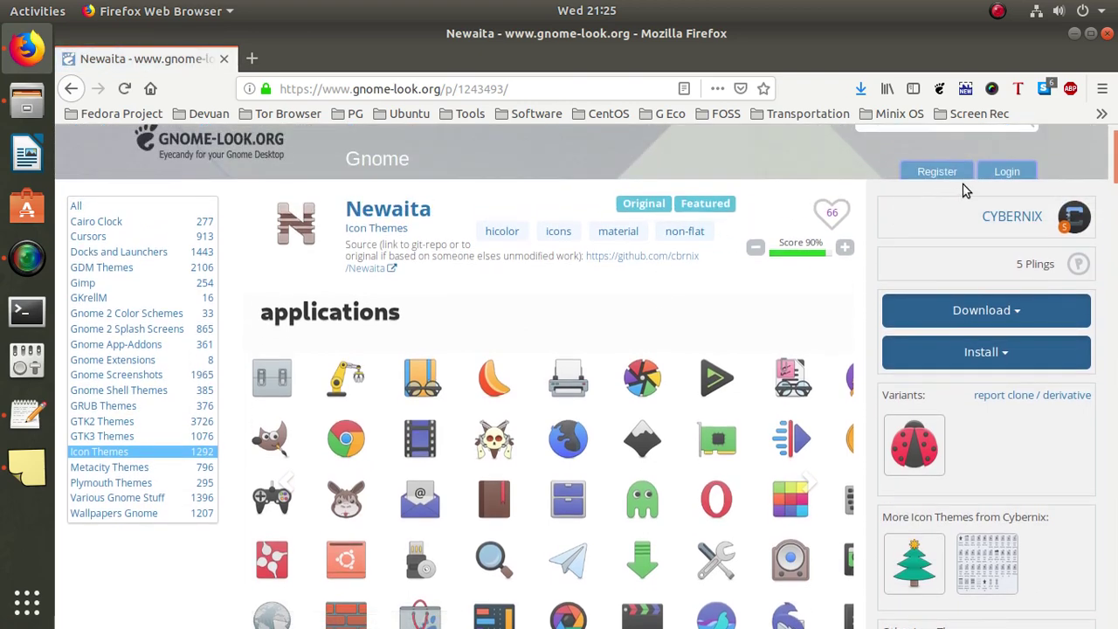
Download Newaita.tar.xz and save it to the Icons folder in Downloads
left_click(982, 305)
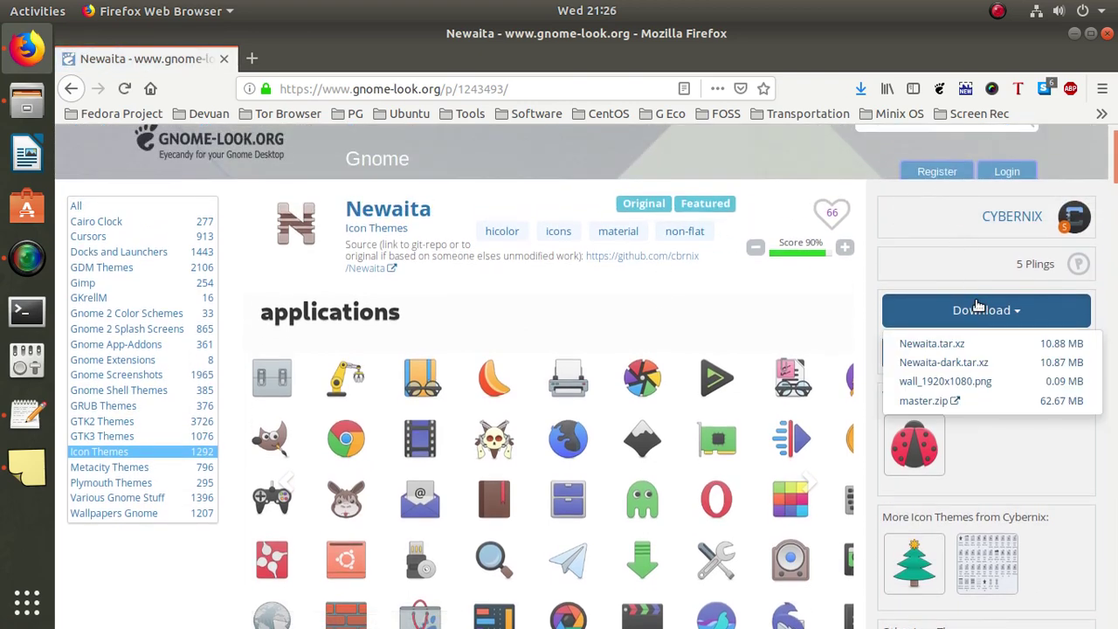
left_click(959, 340)
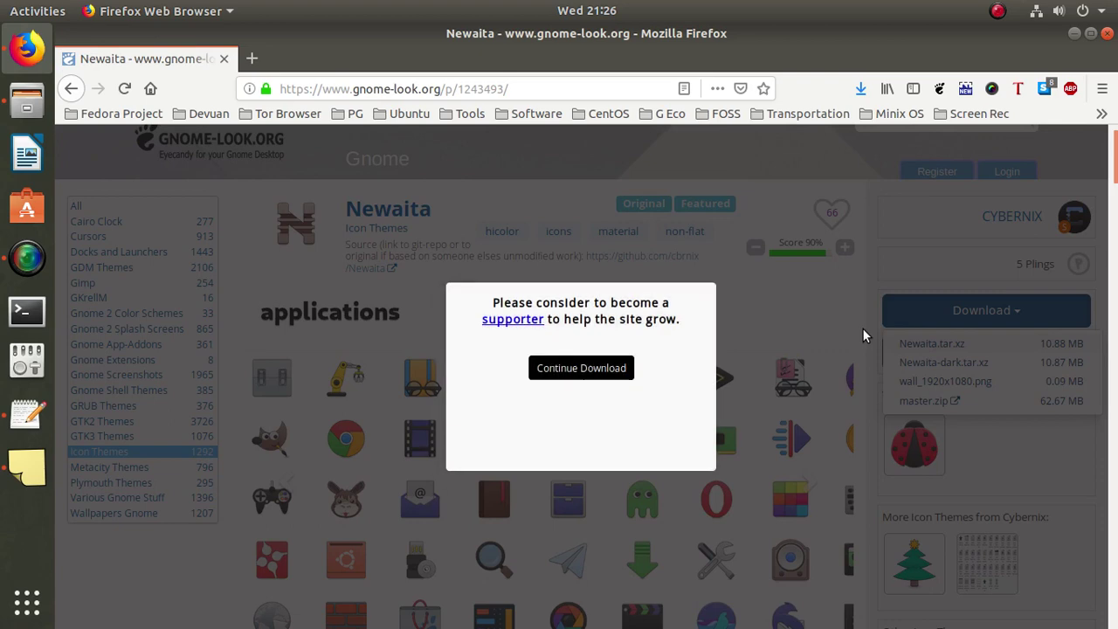
left_click(612, 368)
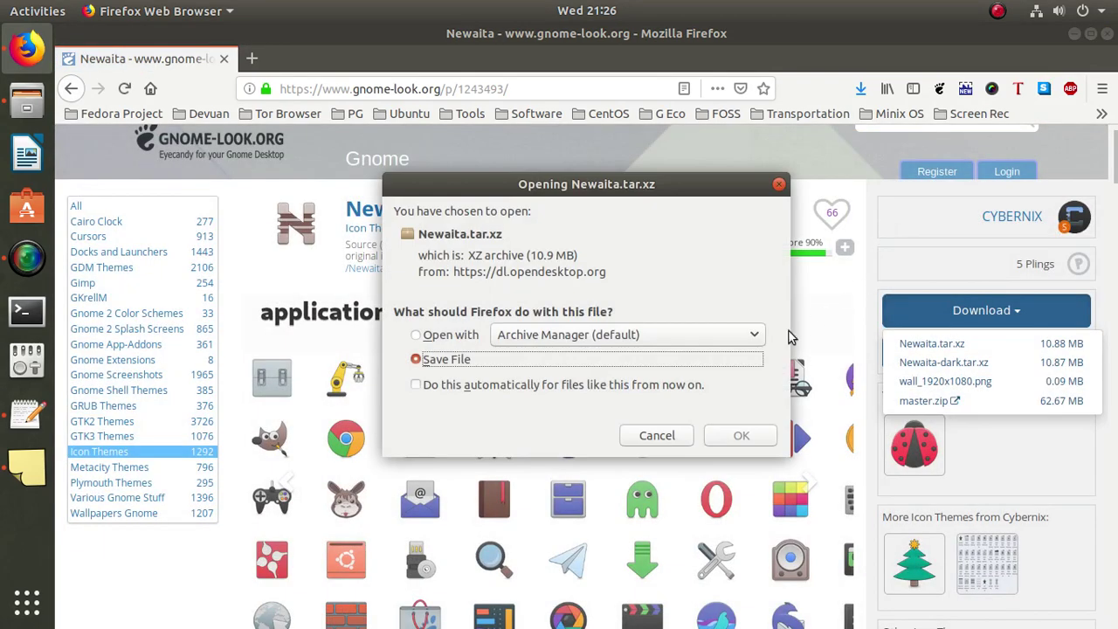
left_click(733, 436)
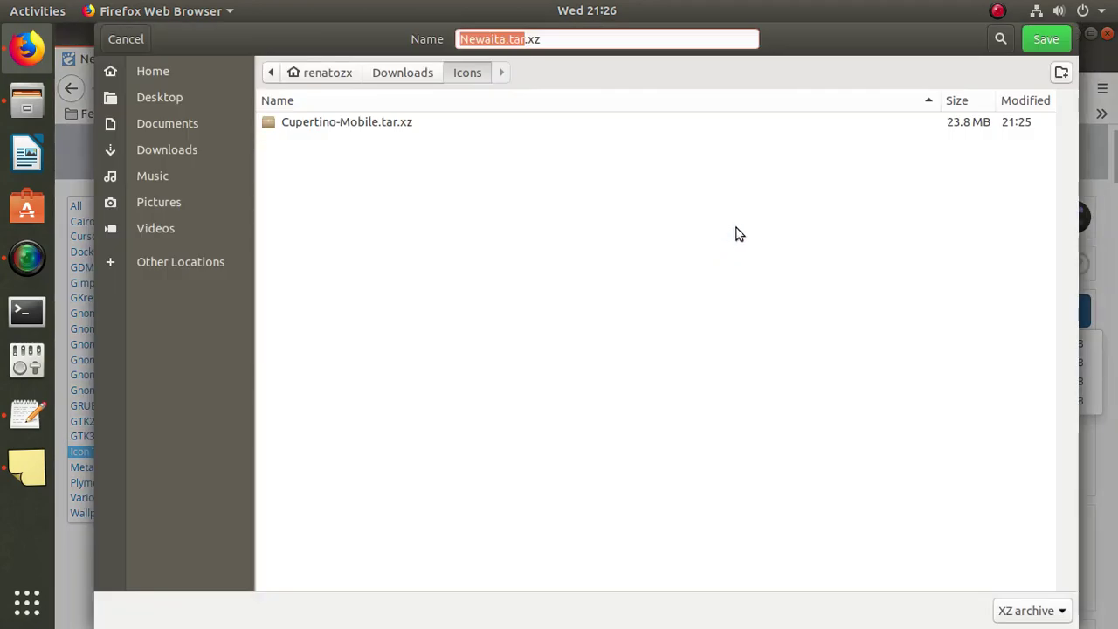
left_click(1036, 41)
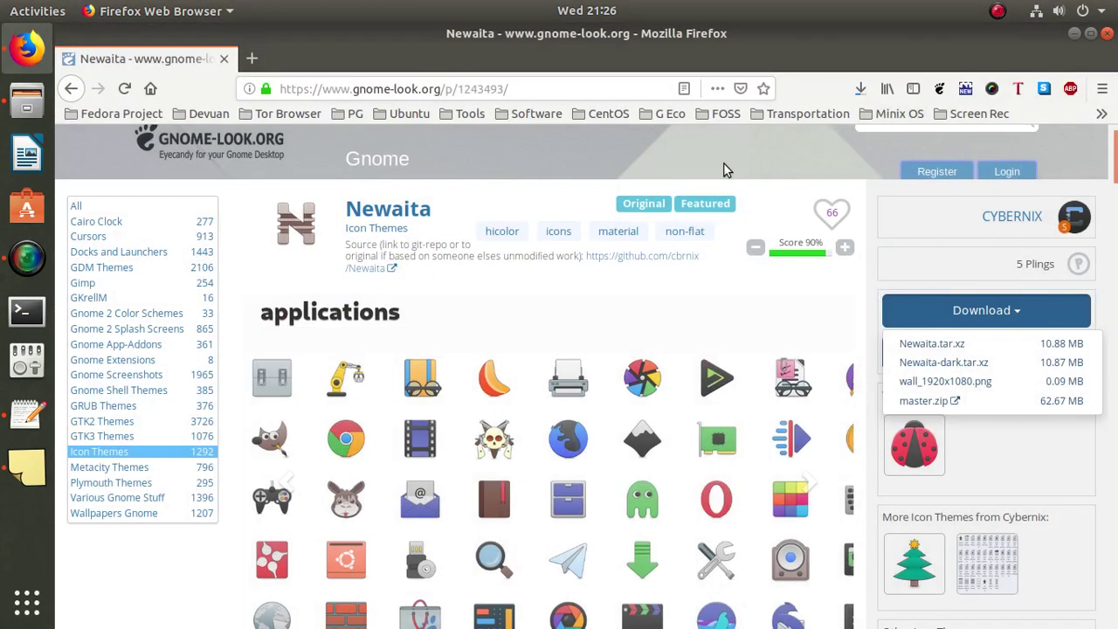
Leave the Newaita page, open the Ultimate Maia Icons page and examine its preview image
left_click(72, 90)
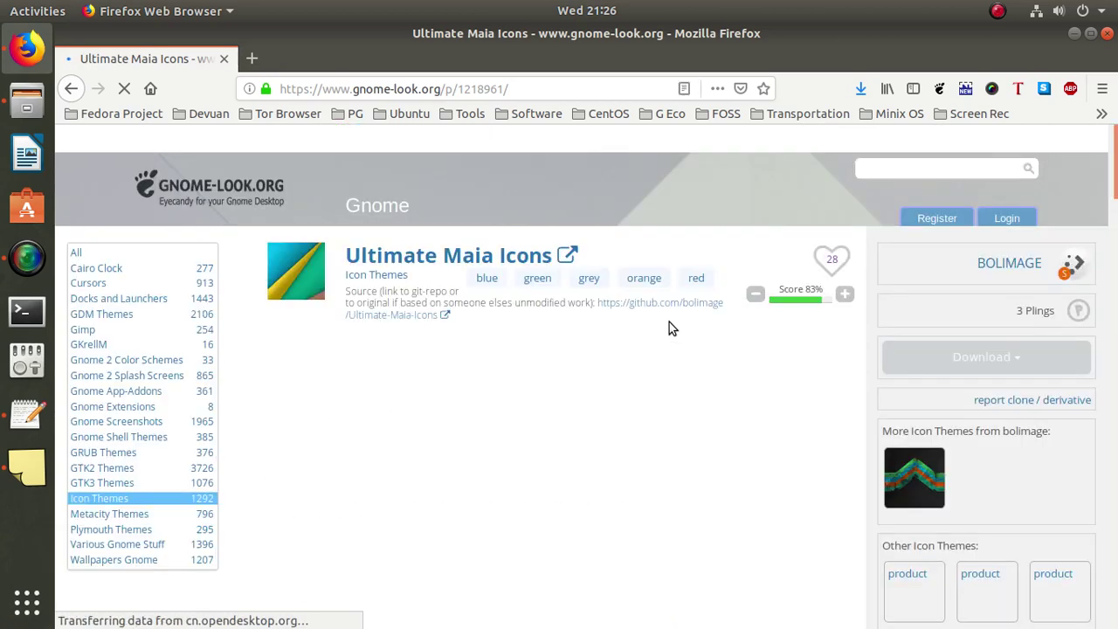
scroll(669, 321, "down", 3)
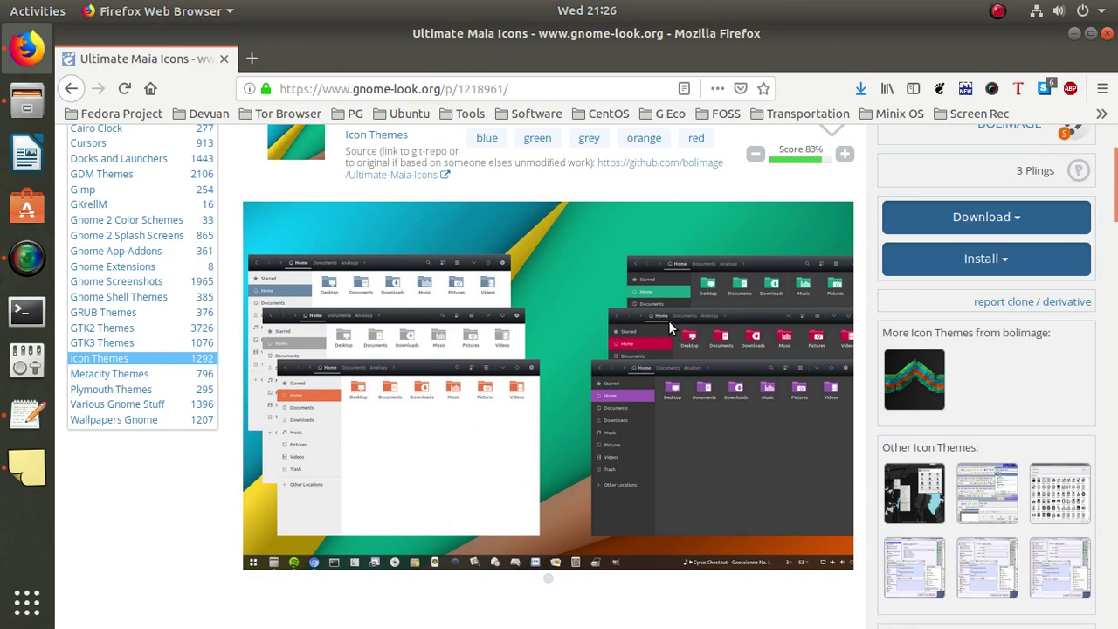
scroll(668, 320, "up", 3)
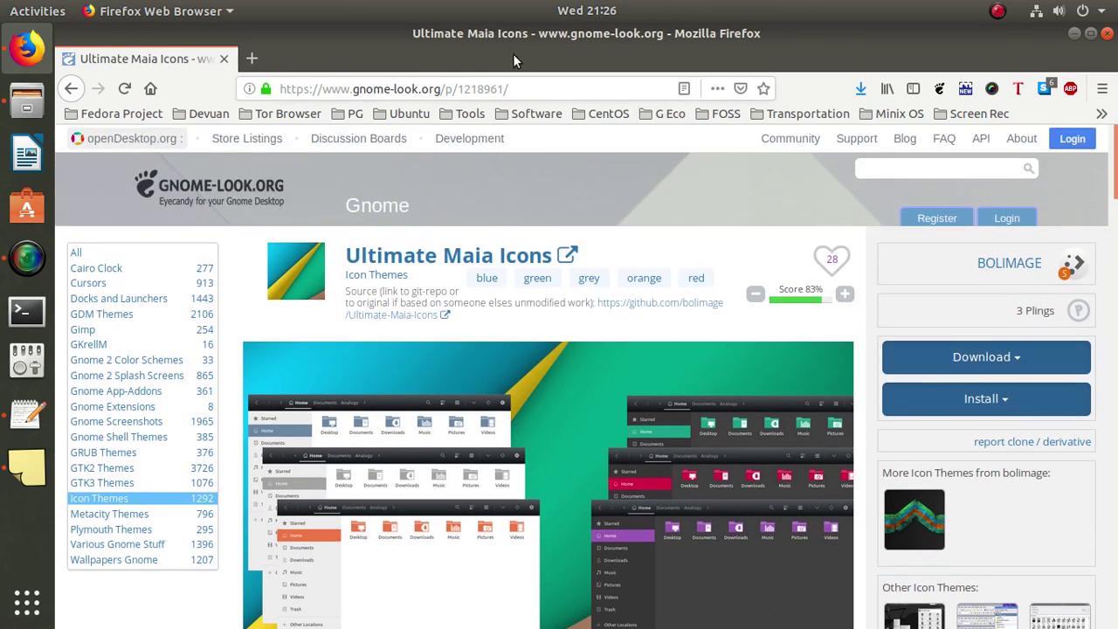
left_click(27, 415)
scroll(1037, 190, "down", 1)
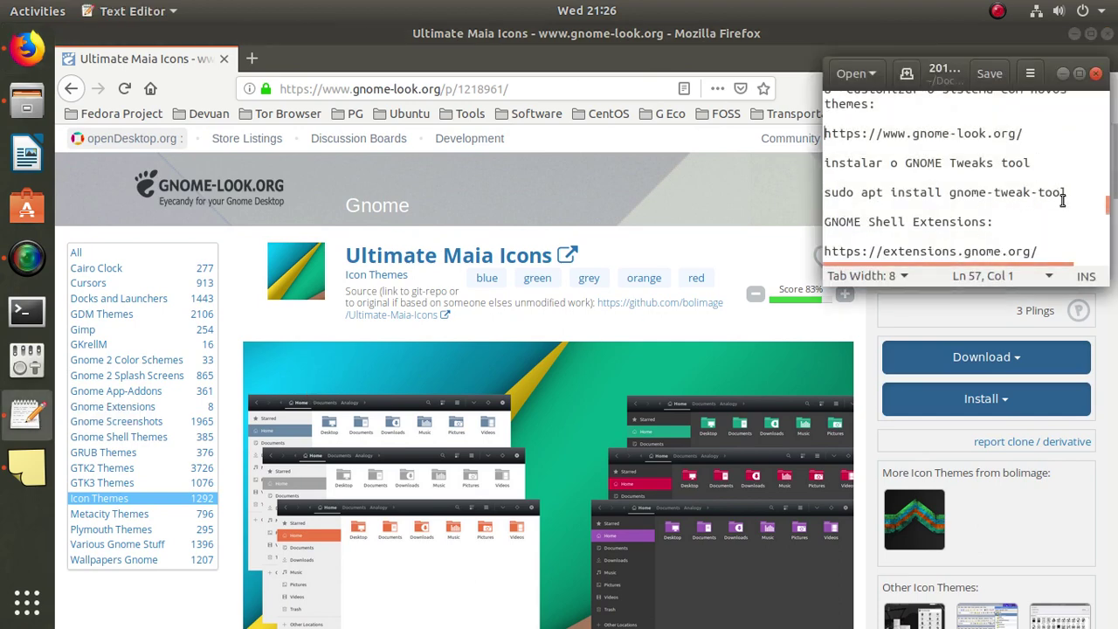
left_click_drag(1040, 251, 824, 251)
right_click(917, 252)
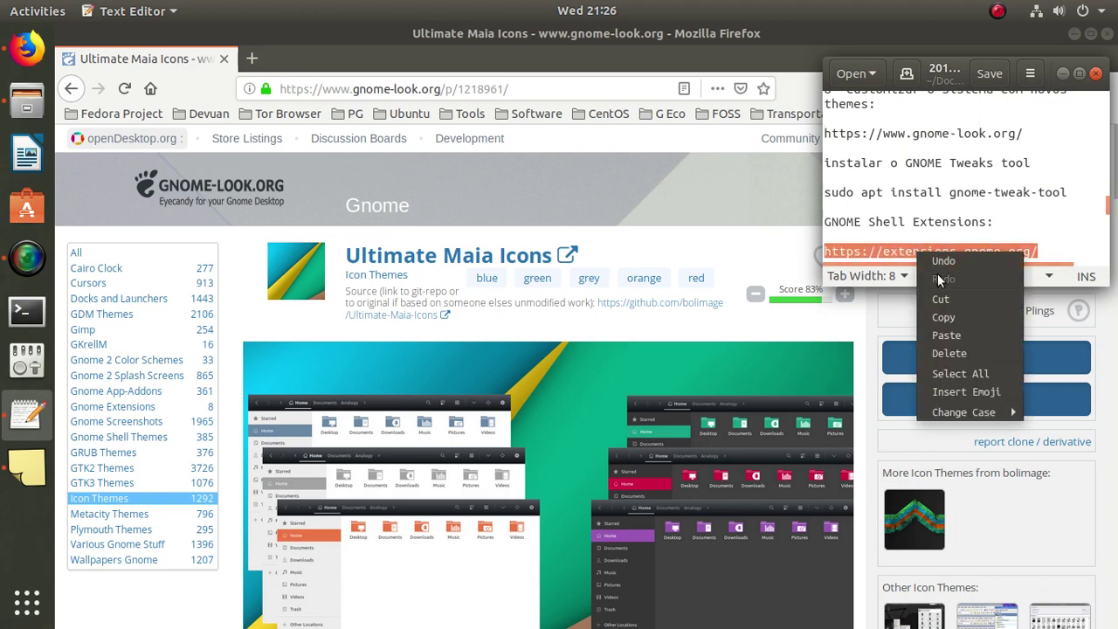
left_click(955, 317)
Switch to Firefox and load the copied extensions.gnome.org address in place of the Ultimate Maia Icons page
left_click(546, 90)
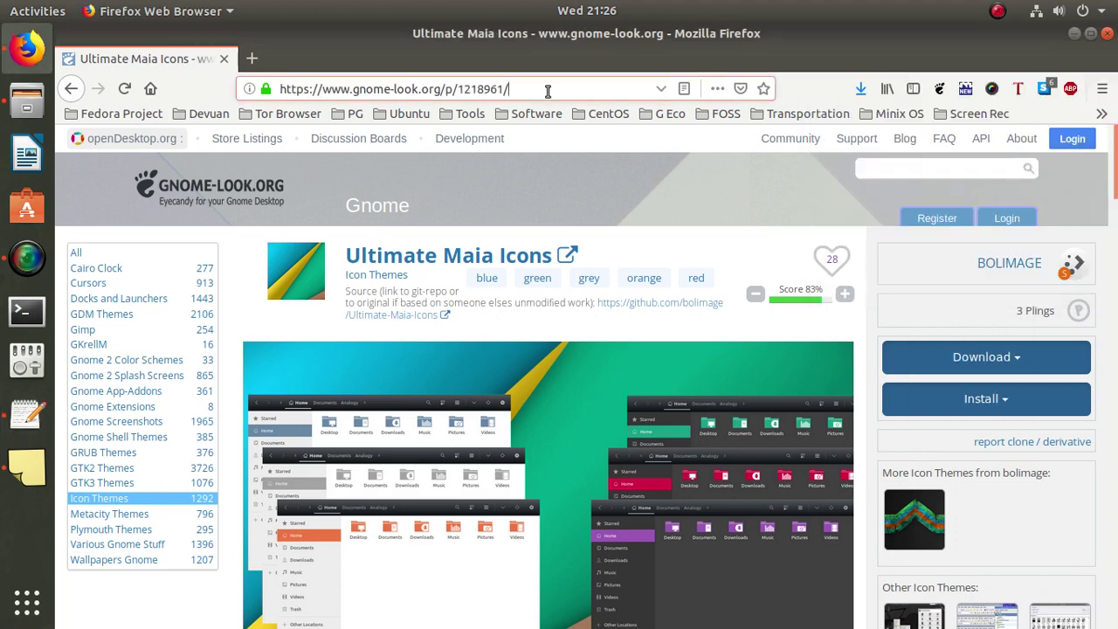
right_click(395, 91)
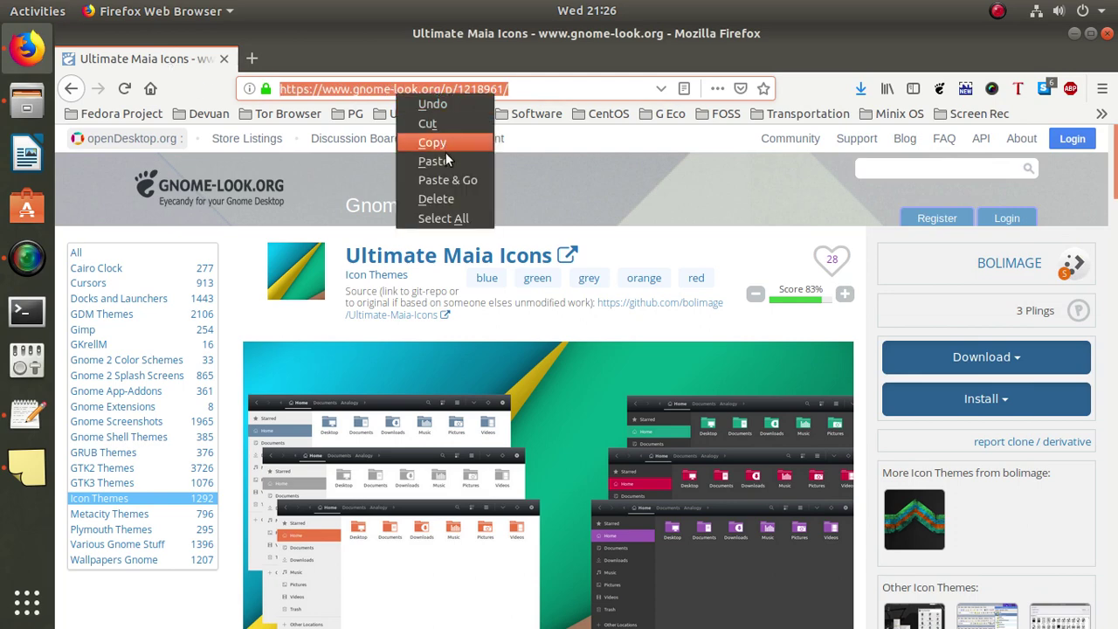
left_click(410, 164)
key("Return")
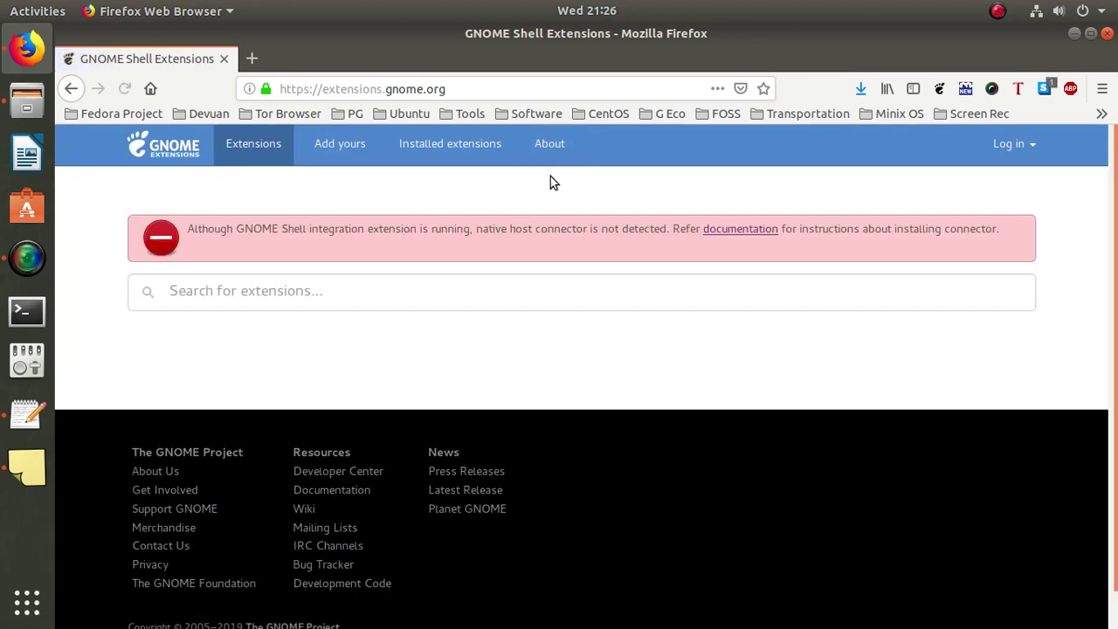
Look through the most popular GNOME Shell extensions and open the Removable Drive Menu page
scroll(504, 318, "down", 4)
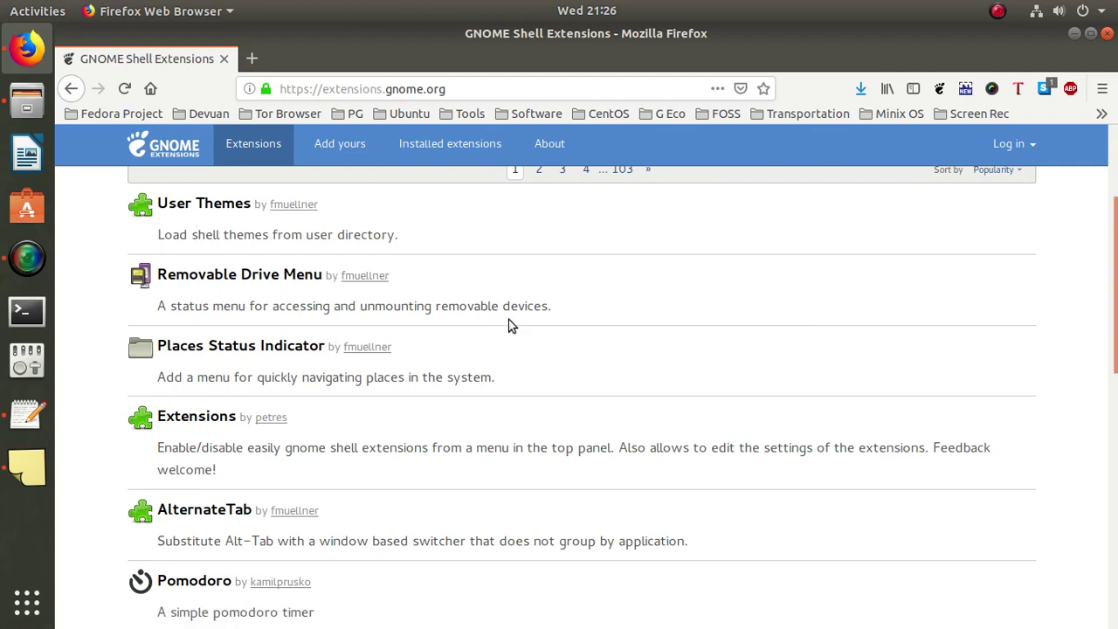
scroll(511, 326, "down", 1)
scroll(511, 326, "up", 2)
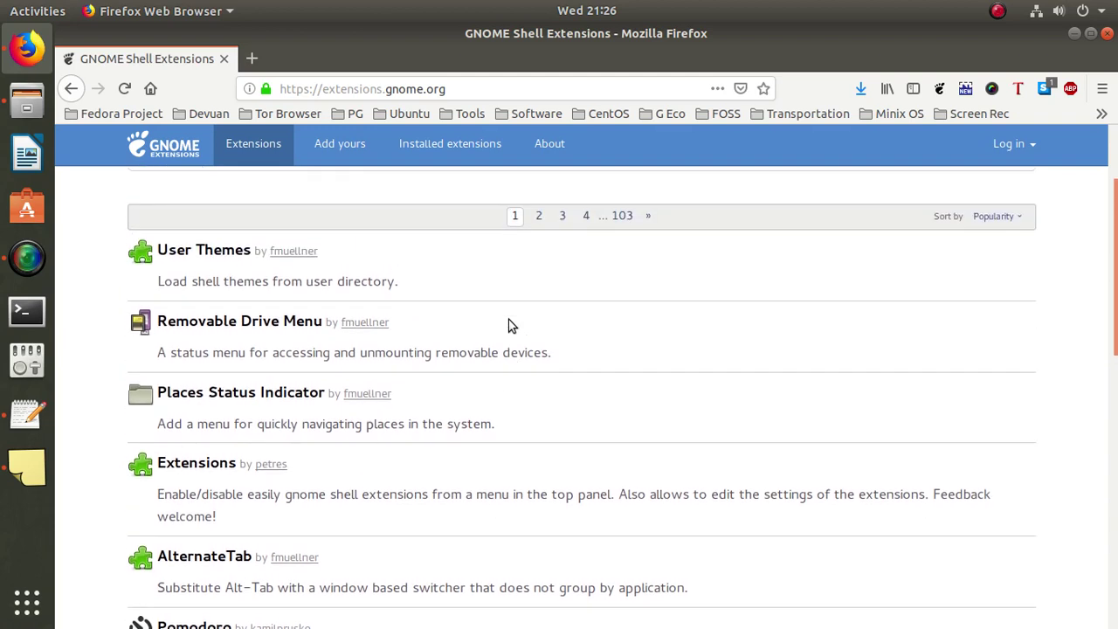
scroll(783, 263, "up", 3)
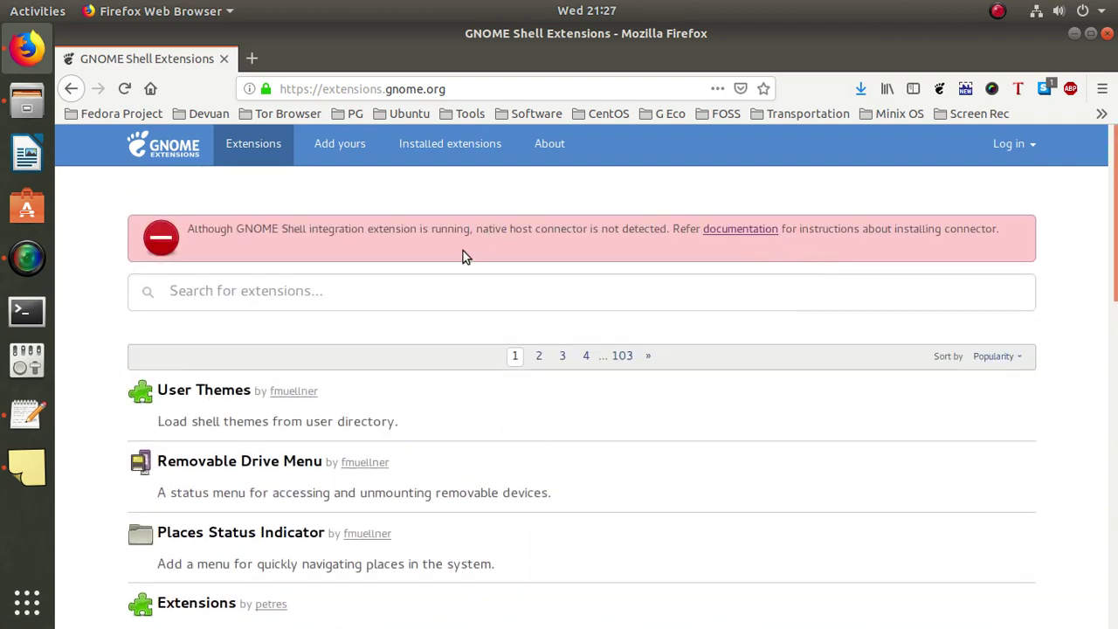
scroll(461, 253, "down", 4)
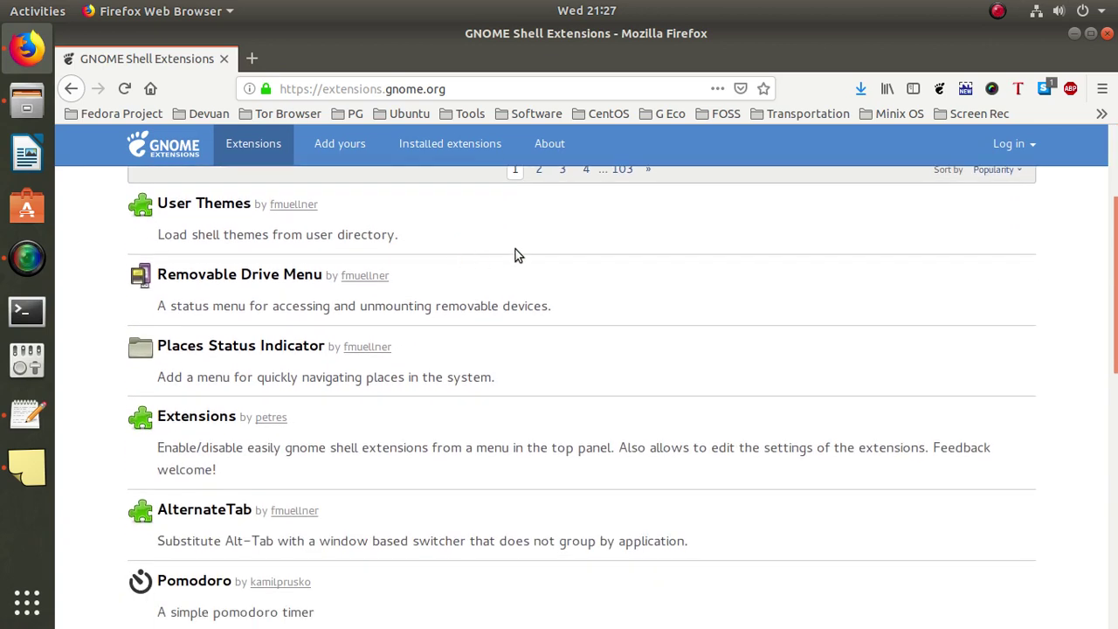
scroll(516, 248, "down", 1)
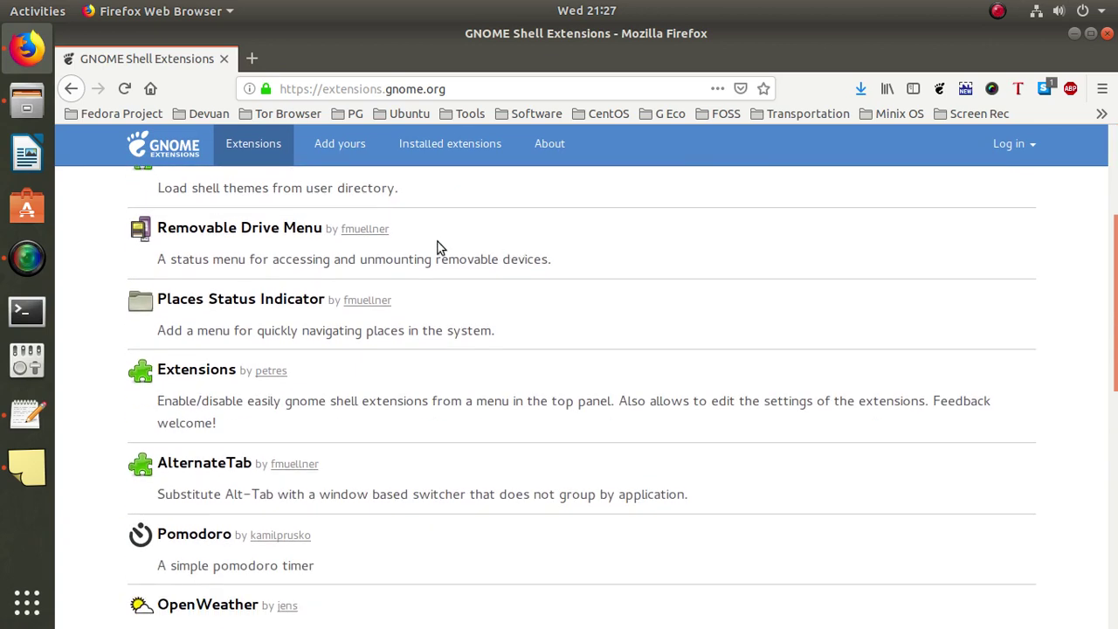
left_click(255, 228)
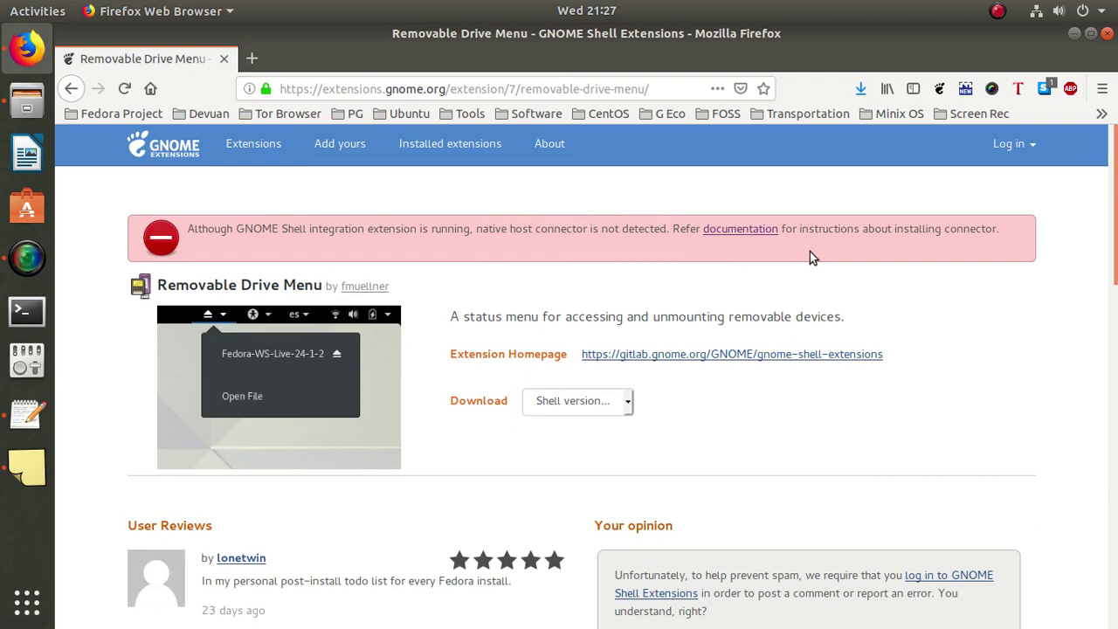
Open the connector documentation, follow its Mozilla Addons site link and look over the GNOME Shell integration add-on page
left_click(722, 234)
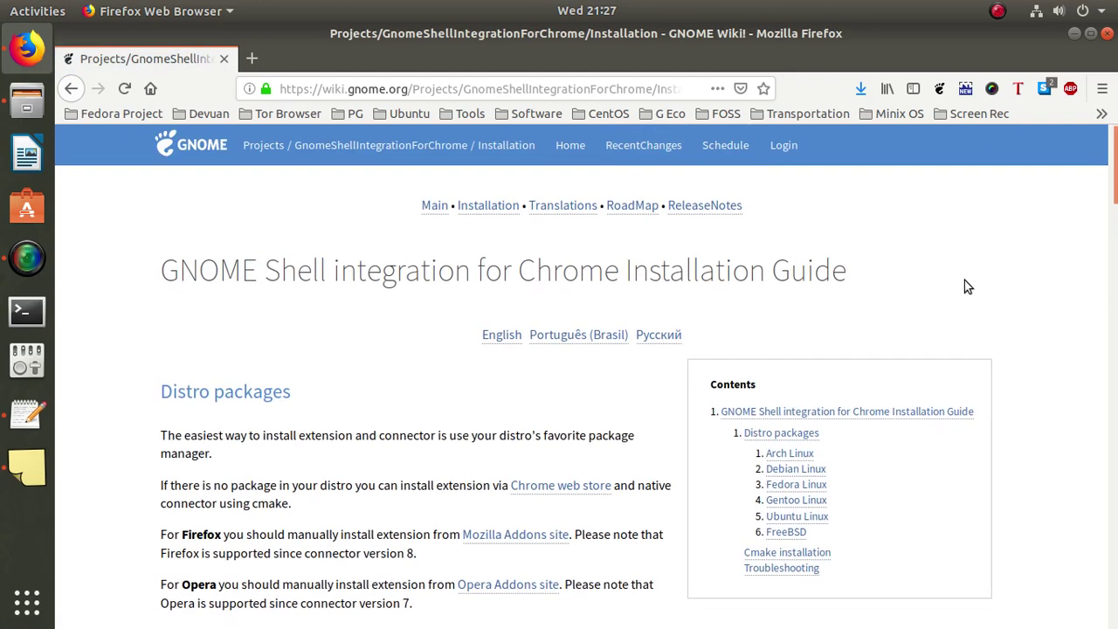
scroll(968, 287, "down", 5)
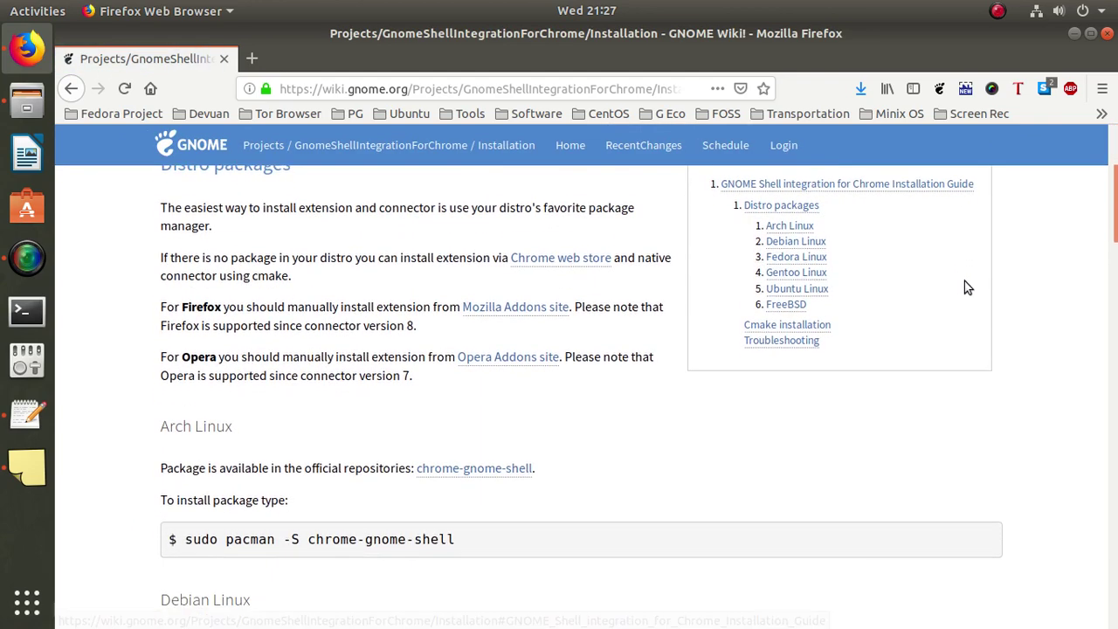
scroll(967, 287, "down", 1)
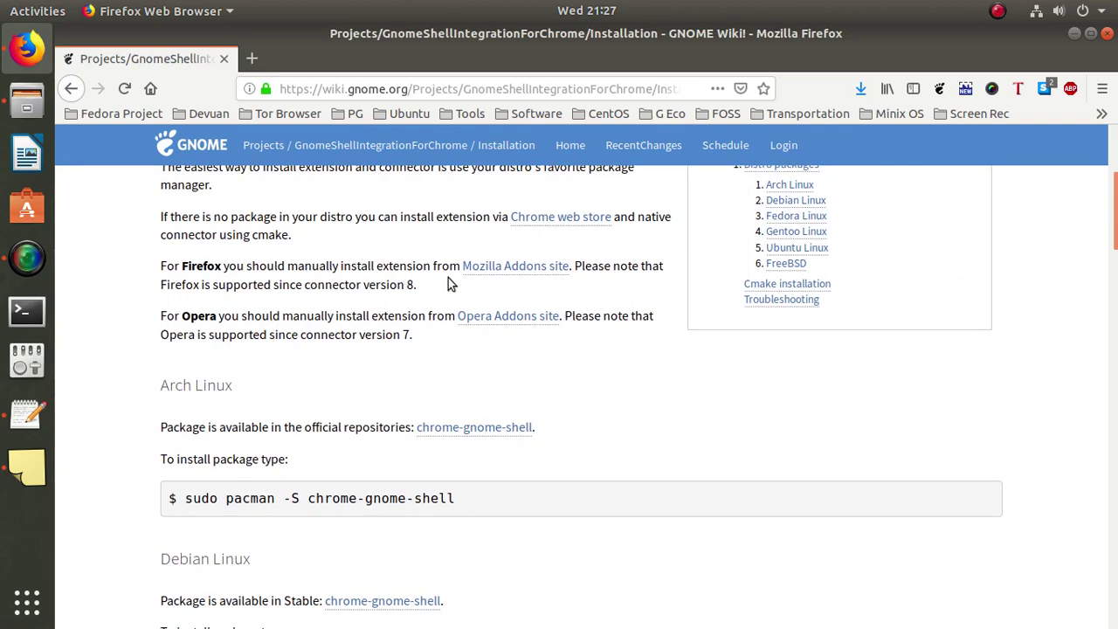
left_click(549, 274)
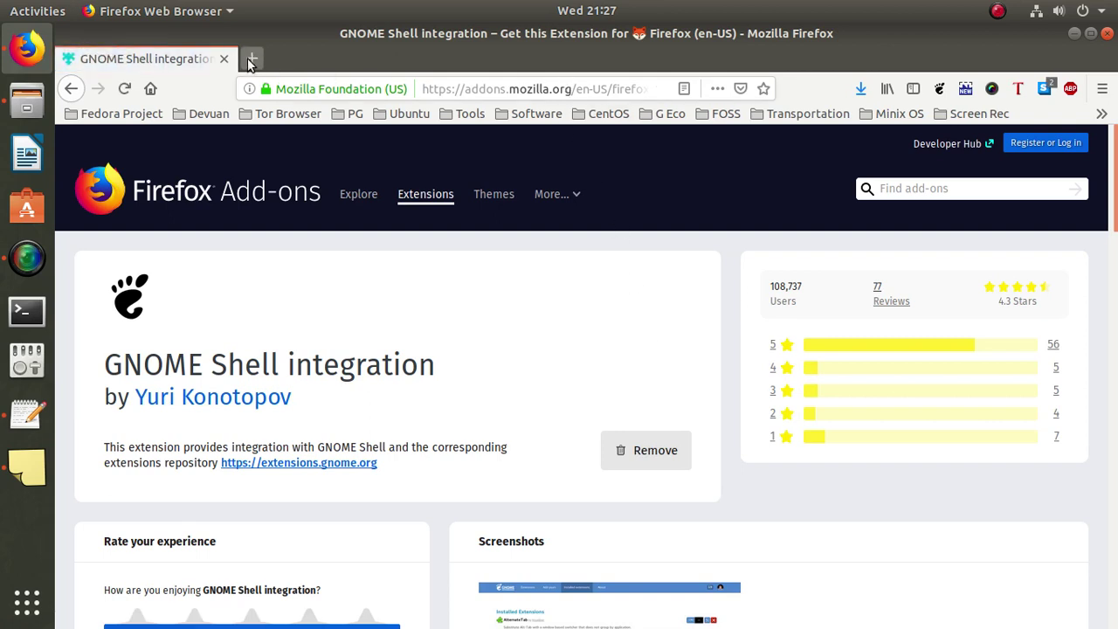
scroll(386, 266, "down", 2)
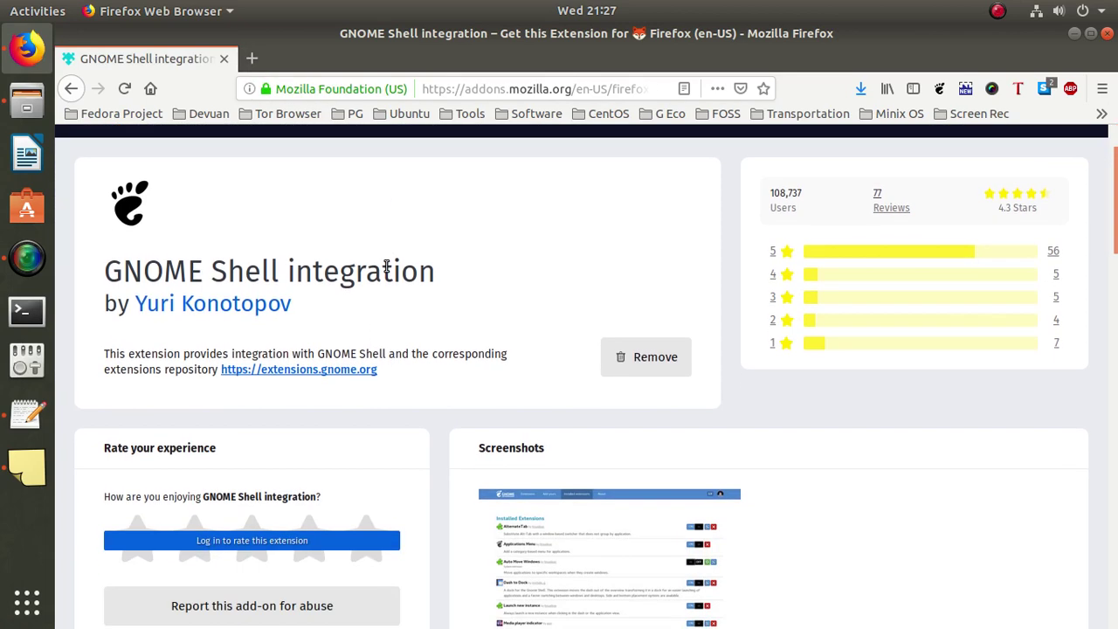
scroll(386, 265, "up", 2)
Load the copied extensions.gnome.org address in a new browser tab
left_click(252, 58)
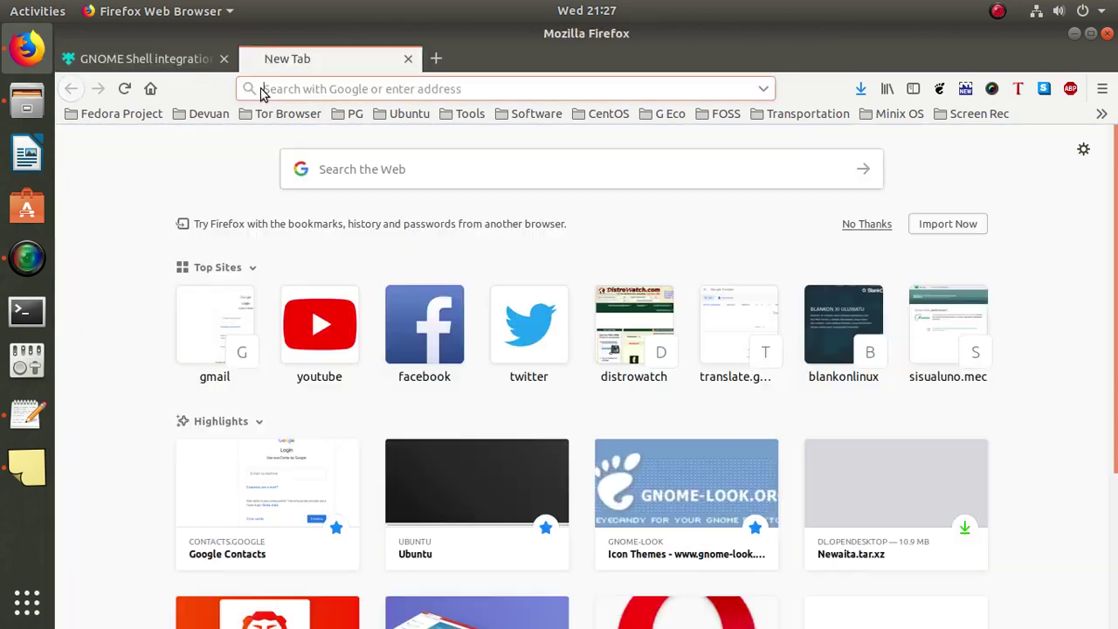
right_click(281, 92)
left_click(358, 180)
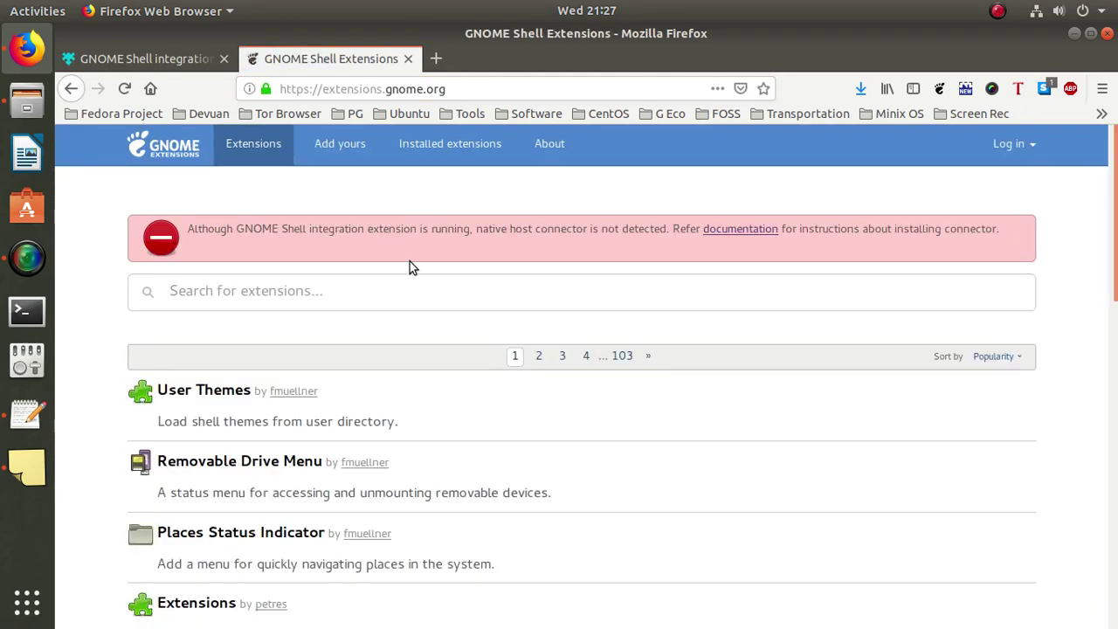
Quit Firefox with both tabs, relaunch it and load extensions.gnome.org from the copied address
left_click(1107, 33)
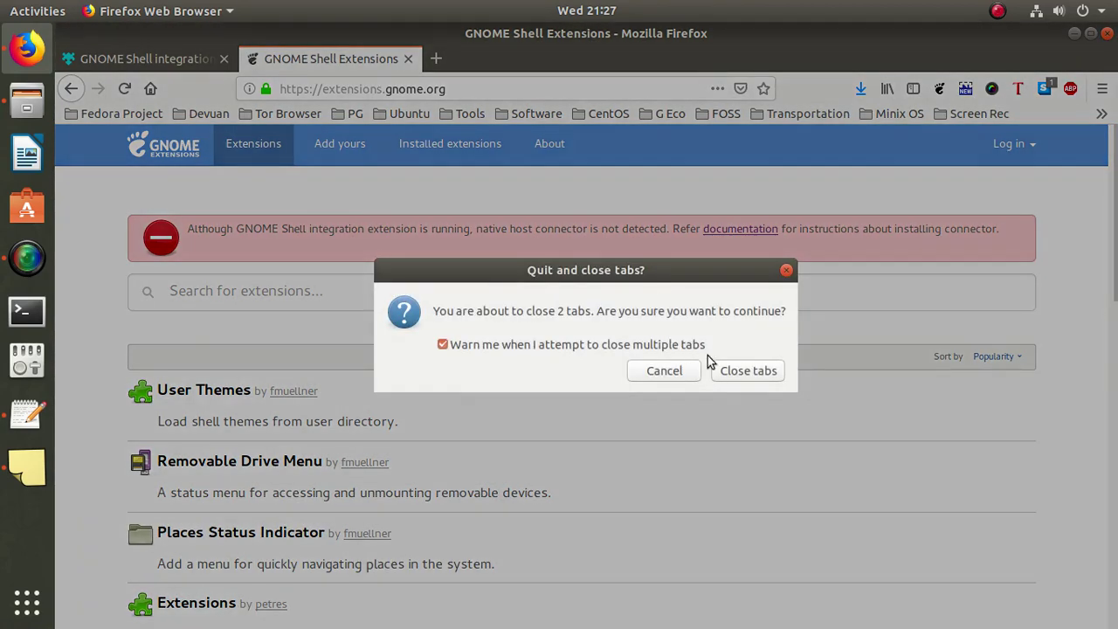
left_click(769, 382)
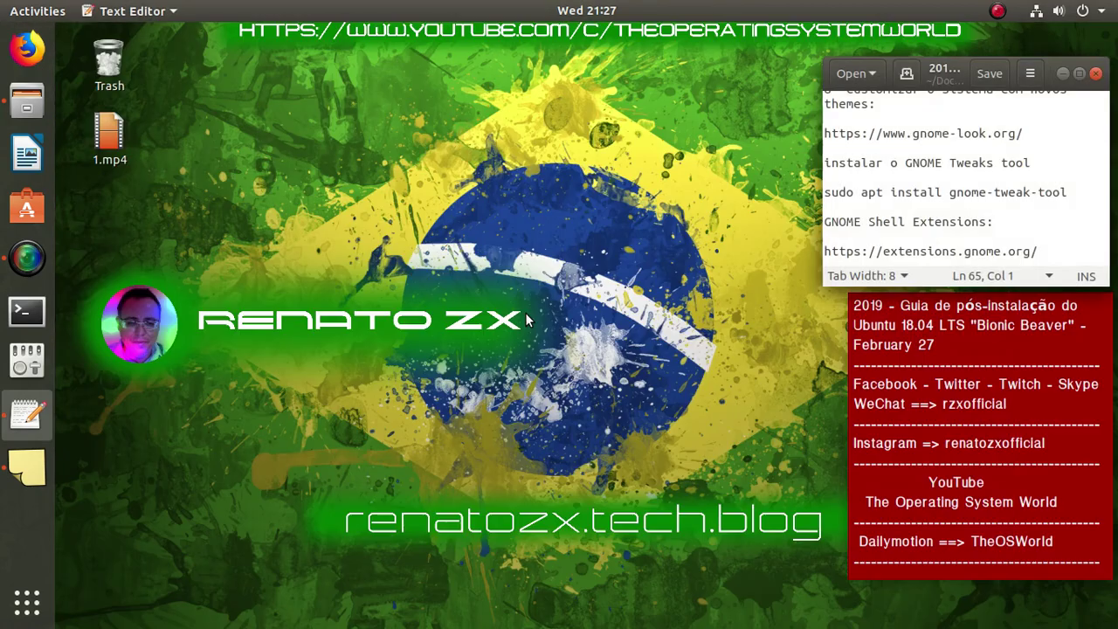
left_click(23, 49)
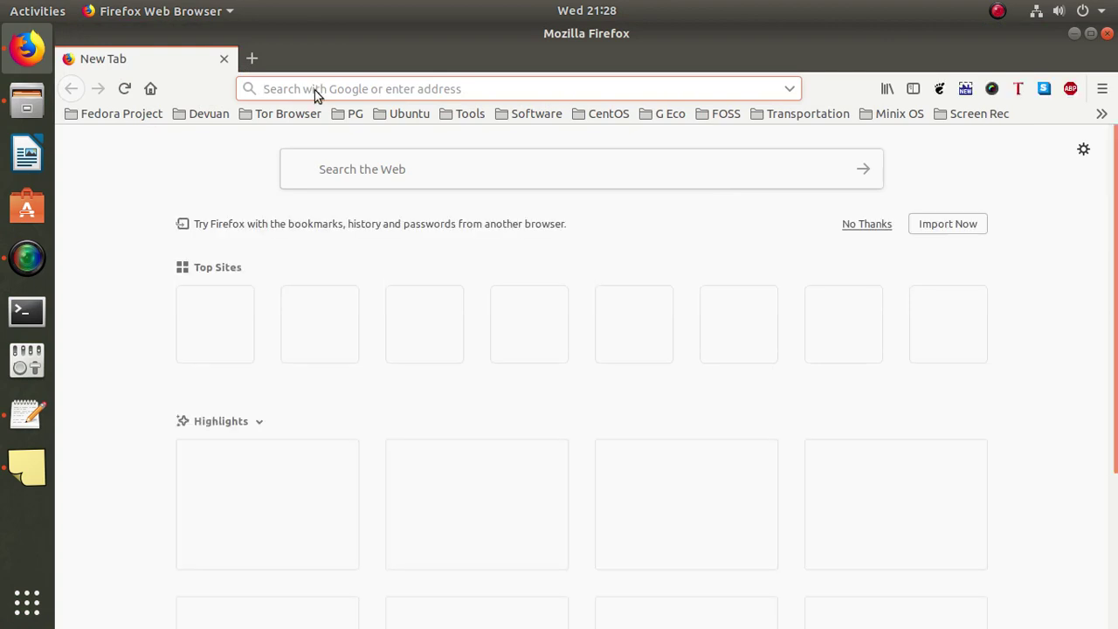
right_click(316, 90)
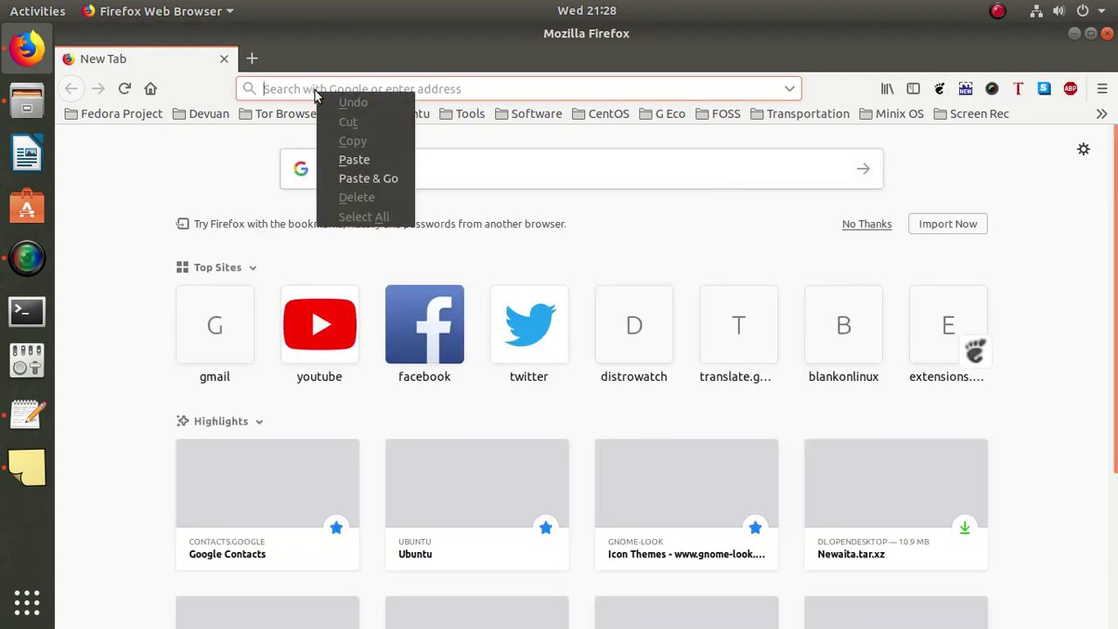
left_click(403, 179)
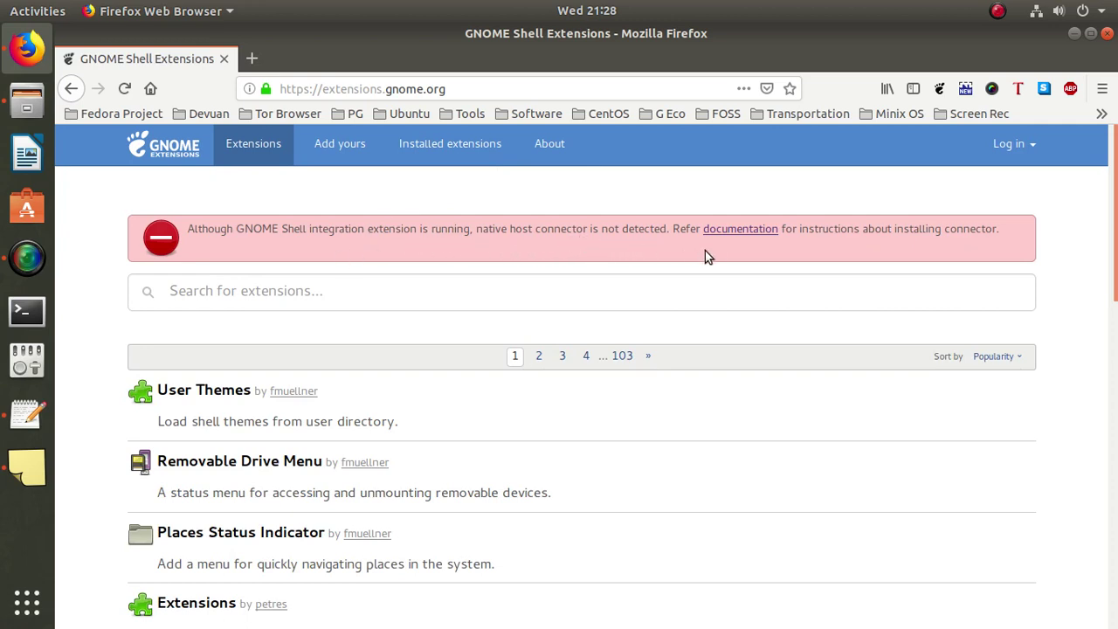
Open the connector documentation, bring up the extensions site through the GNOME Shell integration add-on and check the add-on's options
left_click(739, 232)
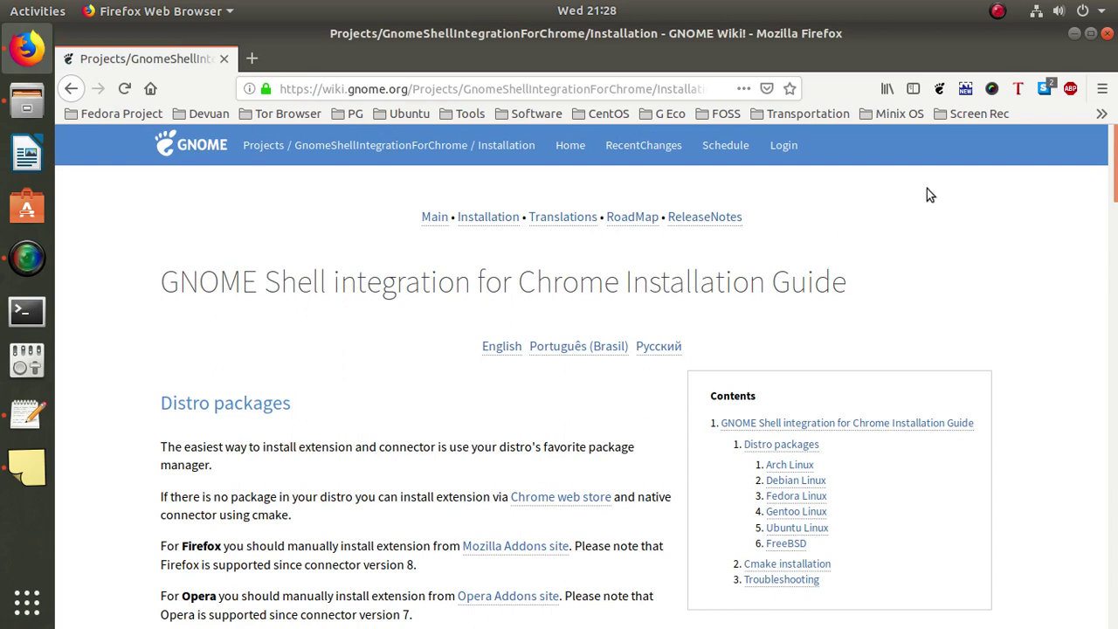
left_click(939, 88)
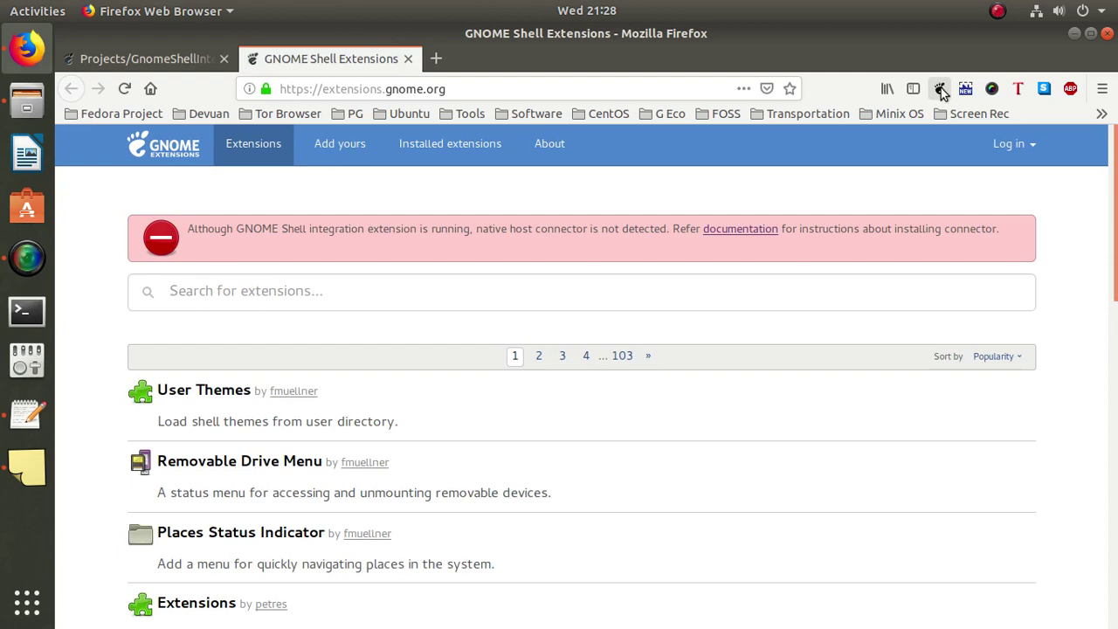
right_click(939, 92)
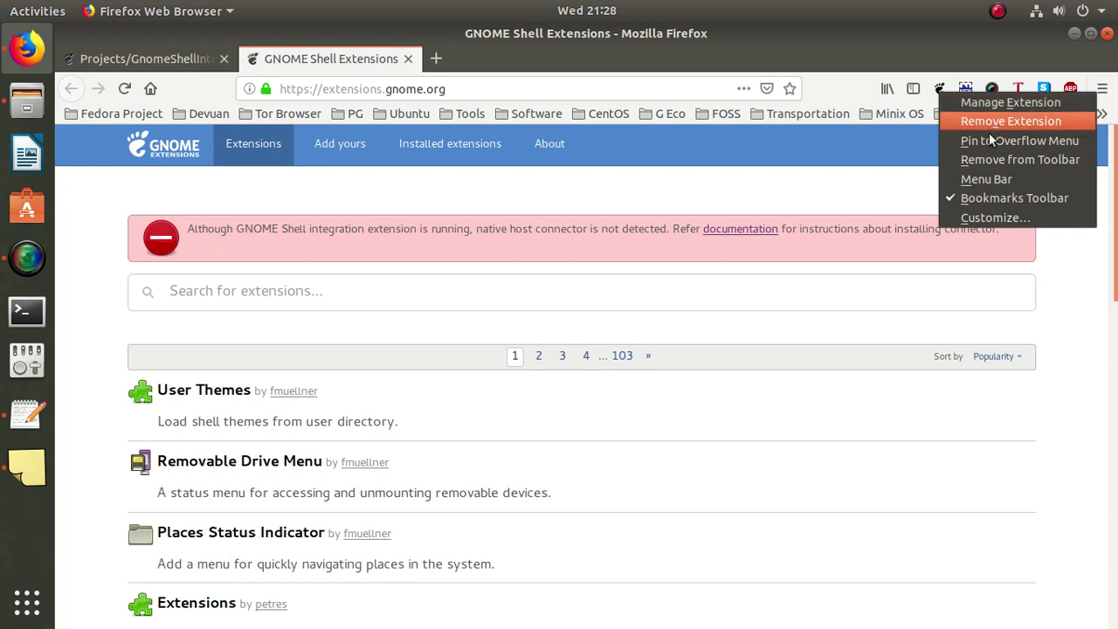
left_click(756, 280)
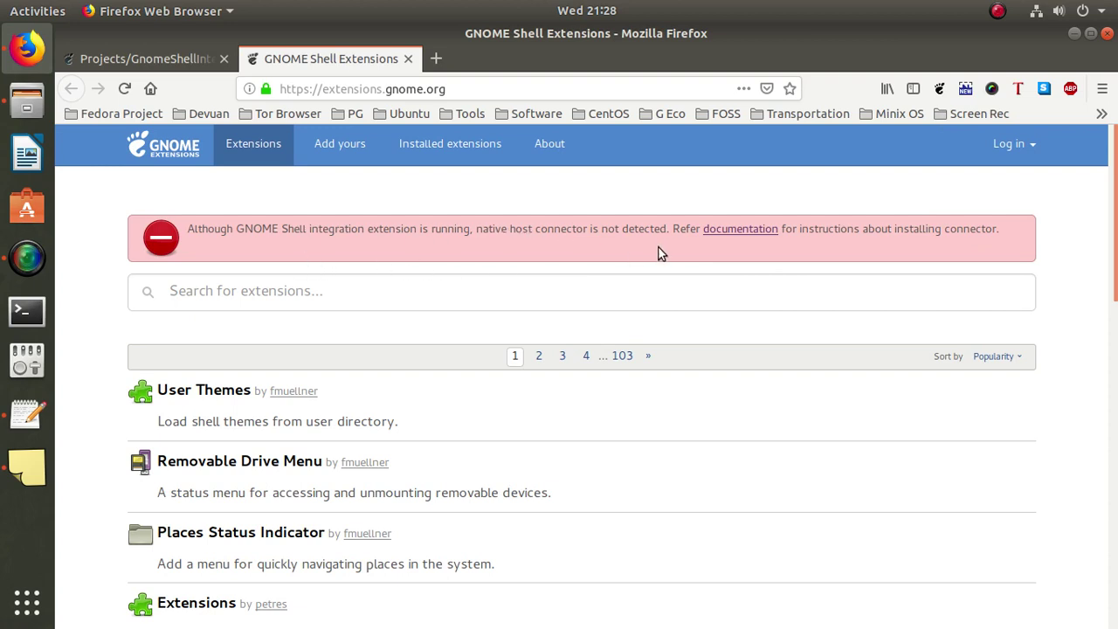
Open the connector installation guide from the extensions site and copy the Debian command "sudo apt-get install chrome-gnome-shell"
left_click(739, 232)
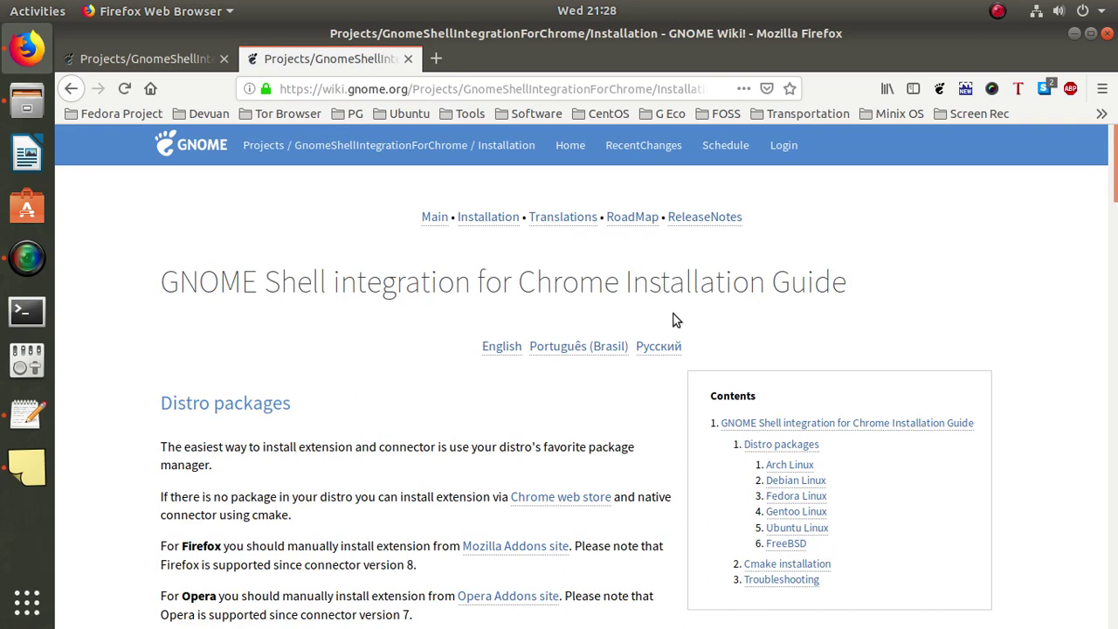
scroll(315, 323, "down", 2)
scroll(315, 323, "down", 2)
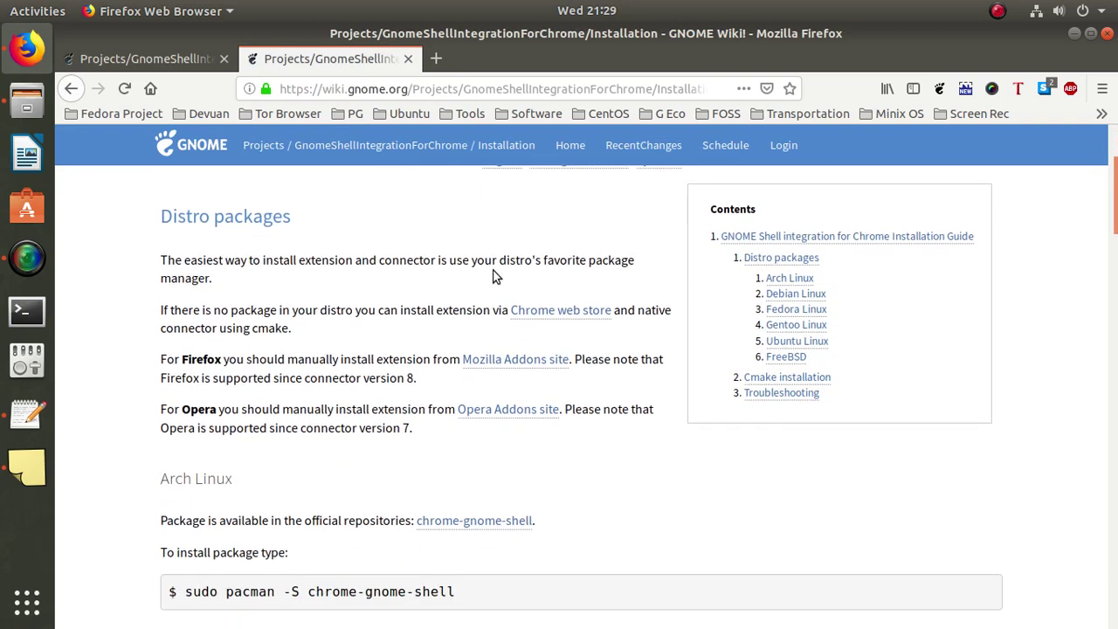
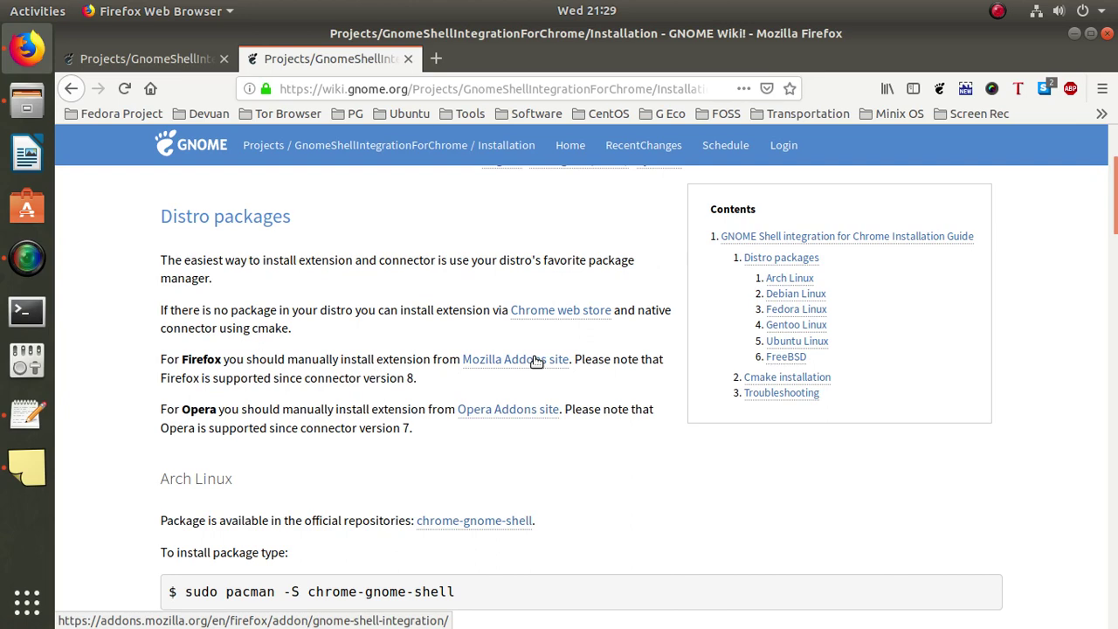
scroll(537, 367, "down", 6)
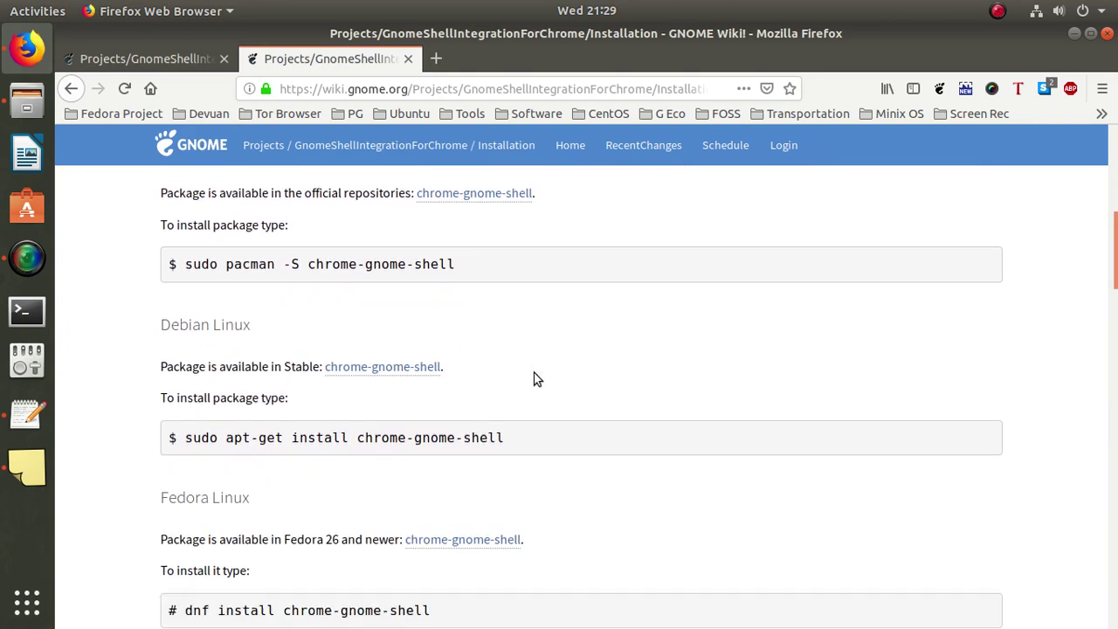
scroll(536, 379, "down", 1)
left_click_drag(518, 396, 184, 393)
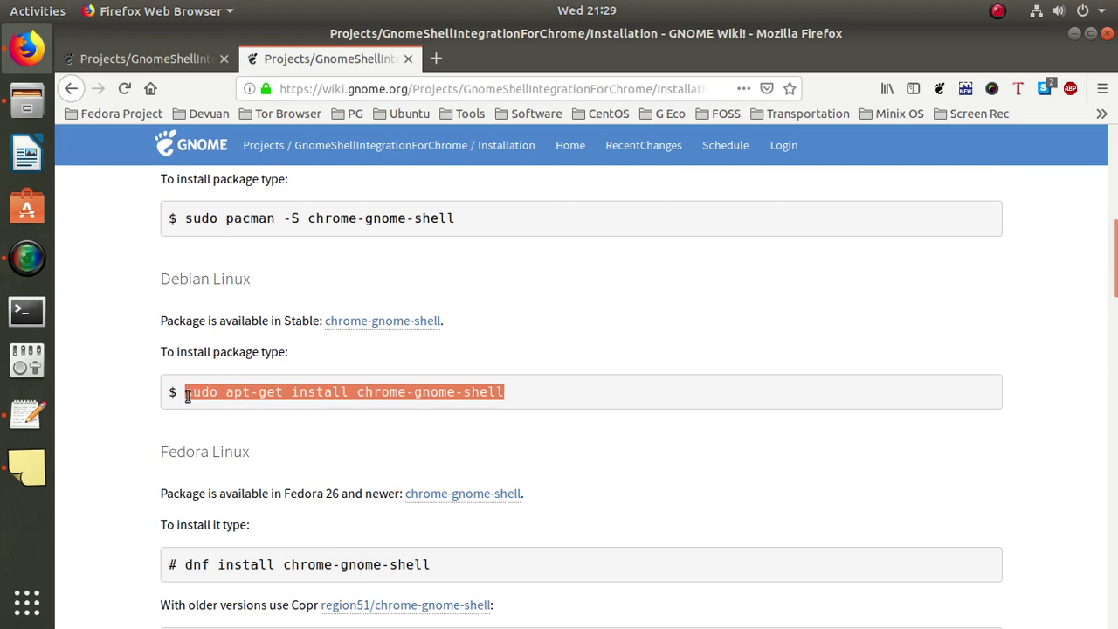
right_click(251, 394)
left_click(308, 399)
Cancel closing Firefox and minimize its window to return to the desktop
left_click(1106, 33)
left_click(692, 366)
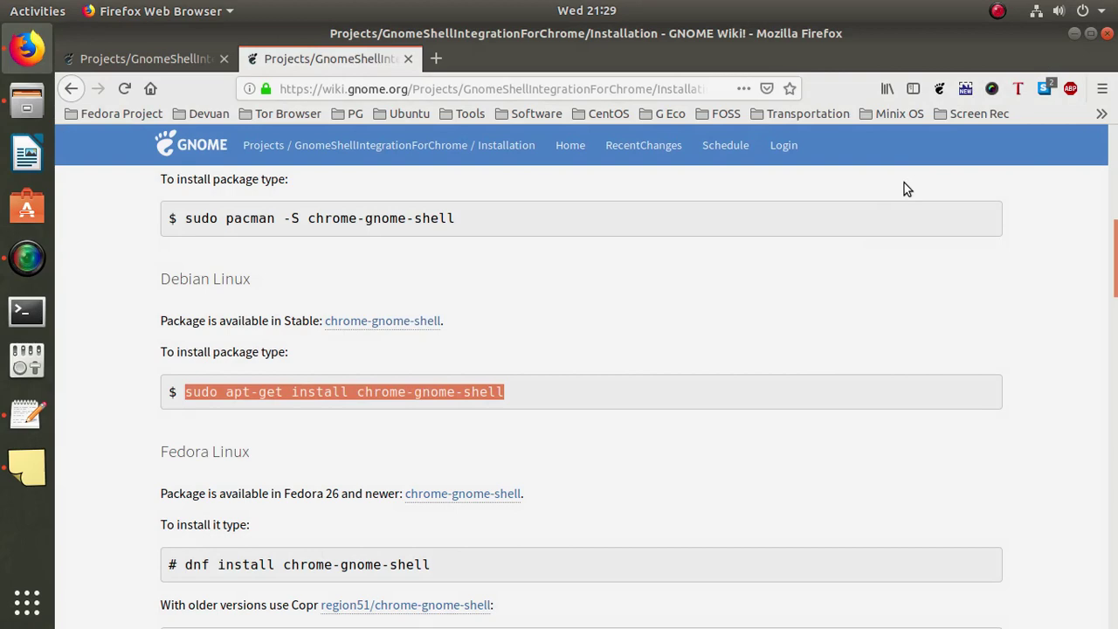
left_click(1069, 35)
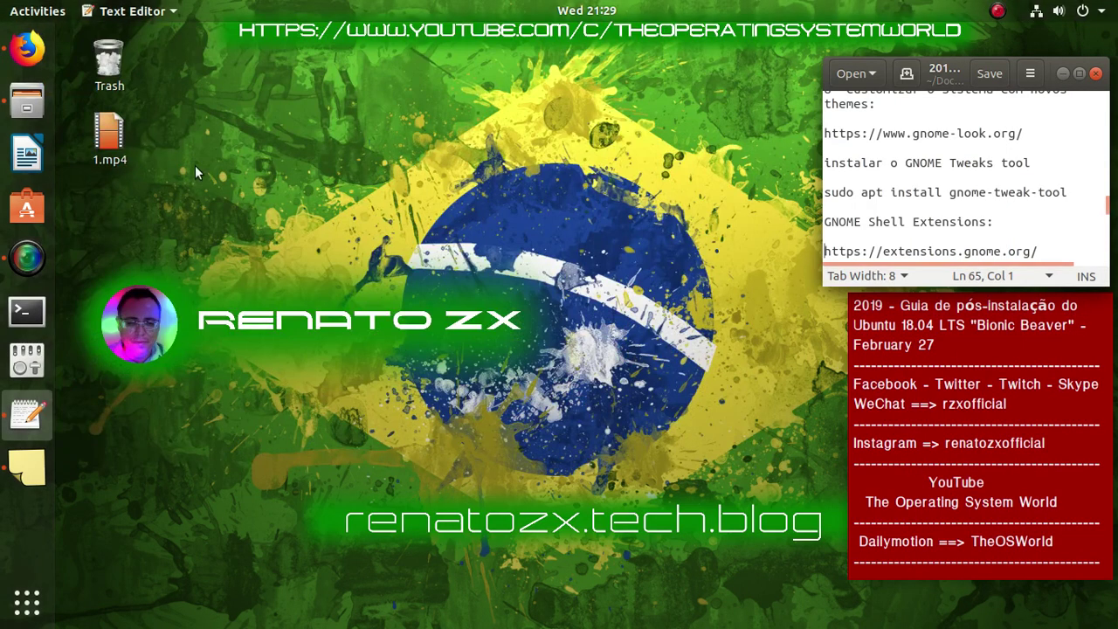
Run "sudo apt-get install chrome-gnome-shell" in a terminal with the account password, and close the terminal once the package is installed
left_click(23, 320)
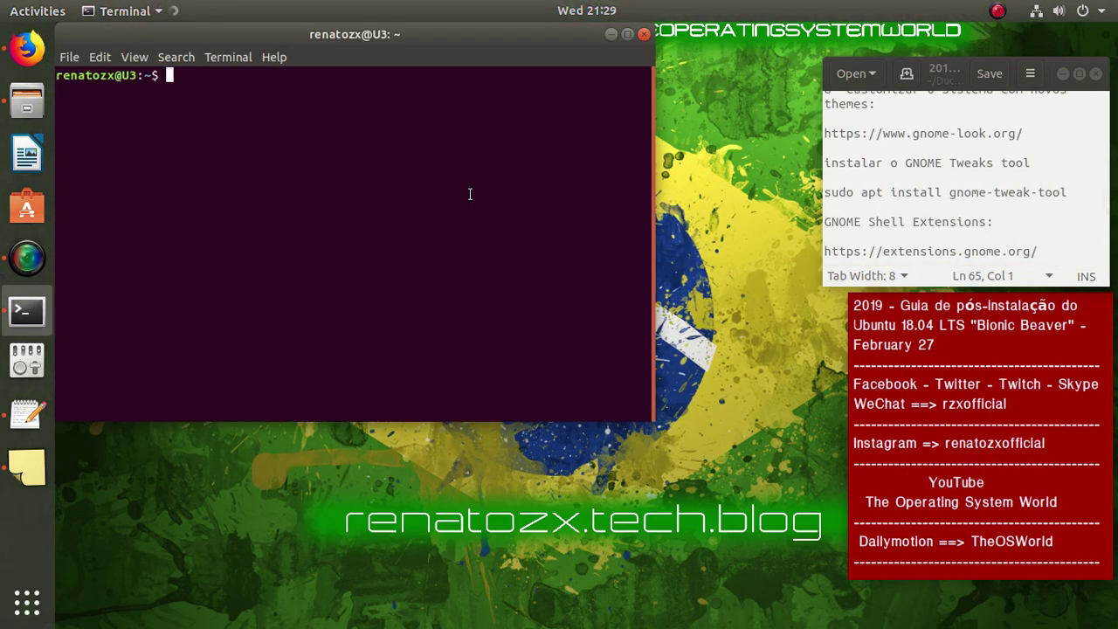
left_click_drag(347, 34, 488, 97)
right_click(448, 149)
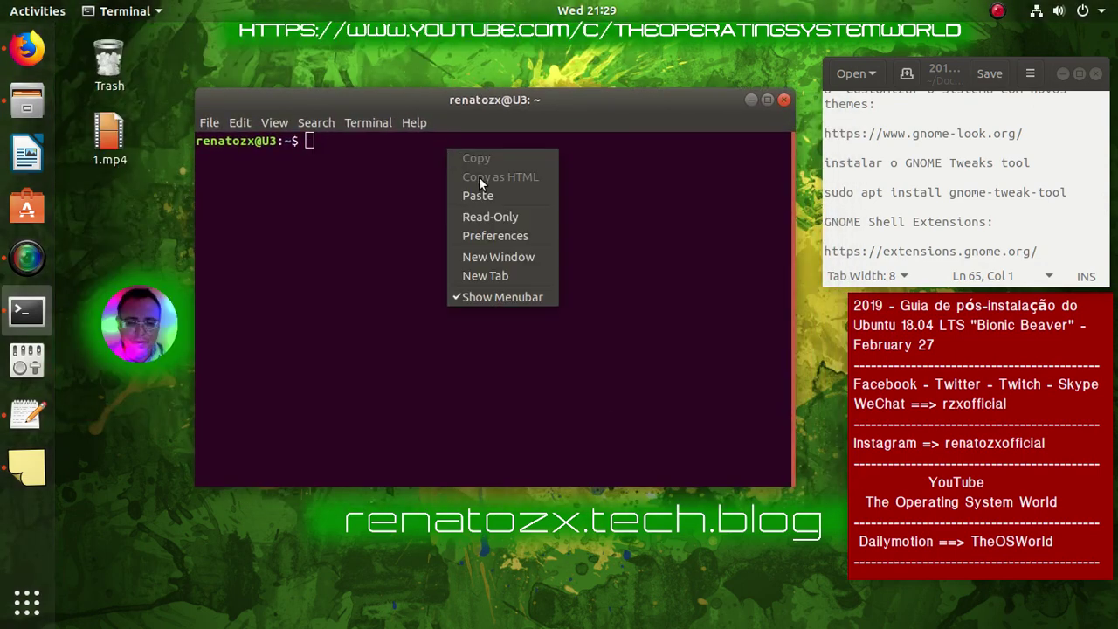
left_click(491, 191)
key("Return")
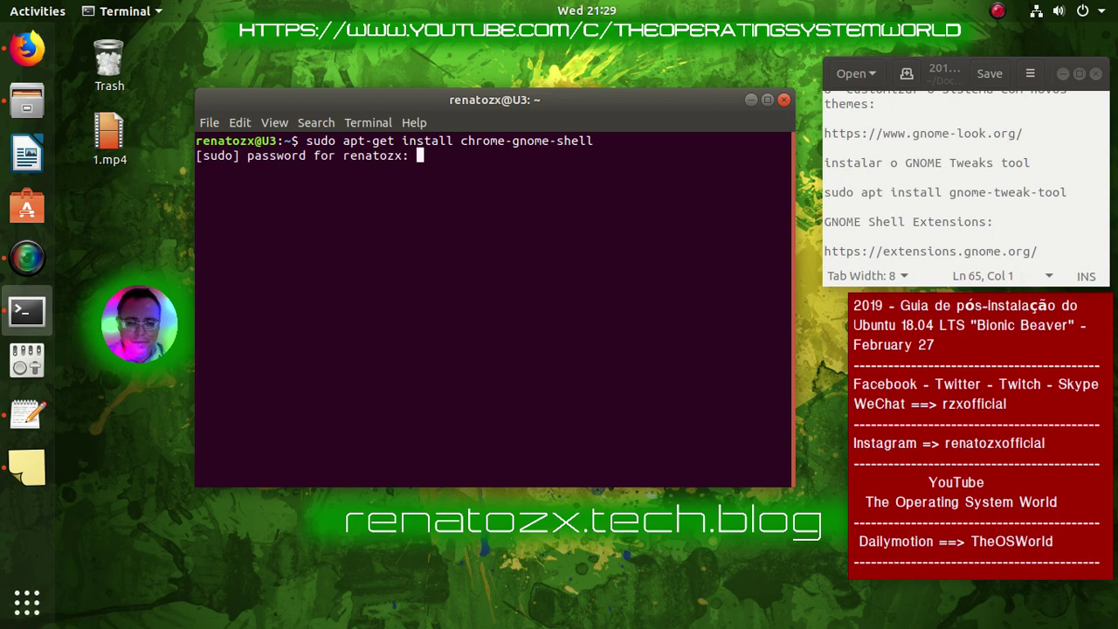
key("Return")
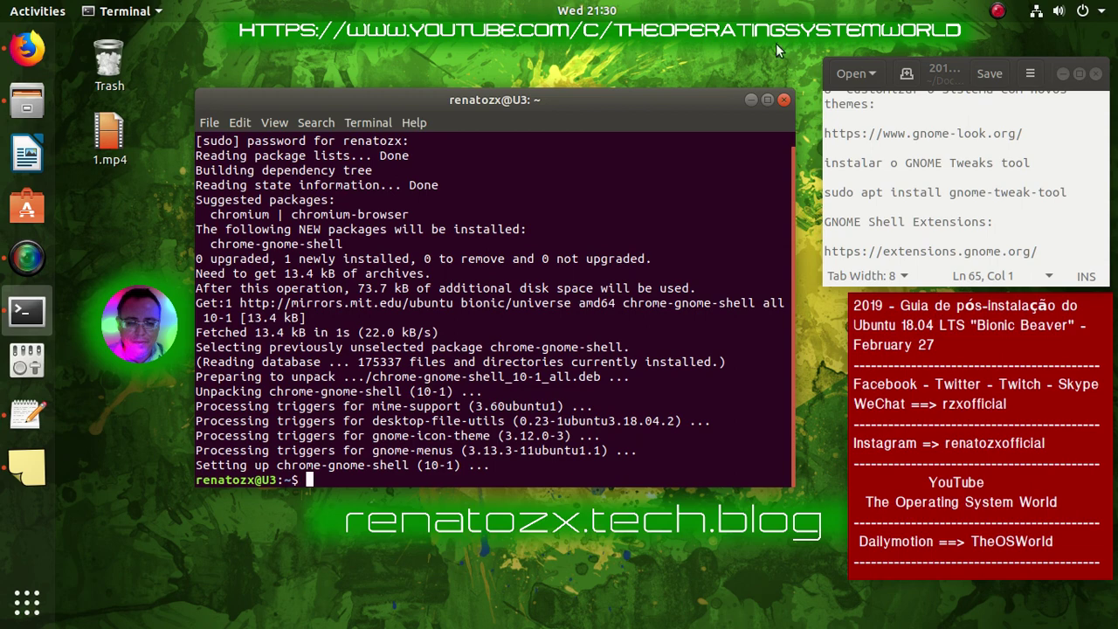
left_click(783, 99)
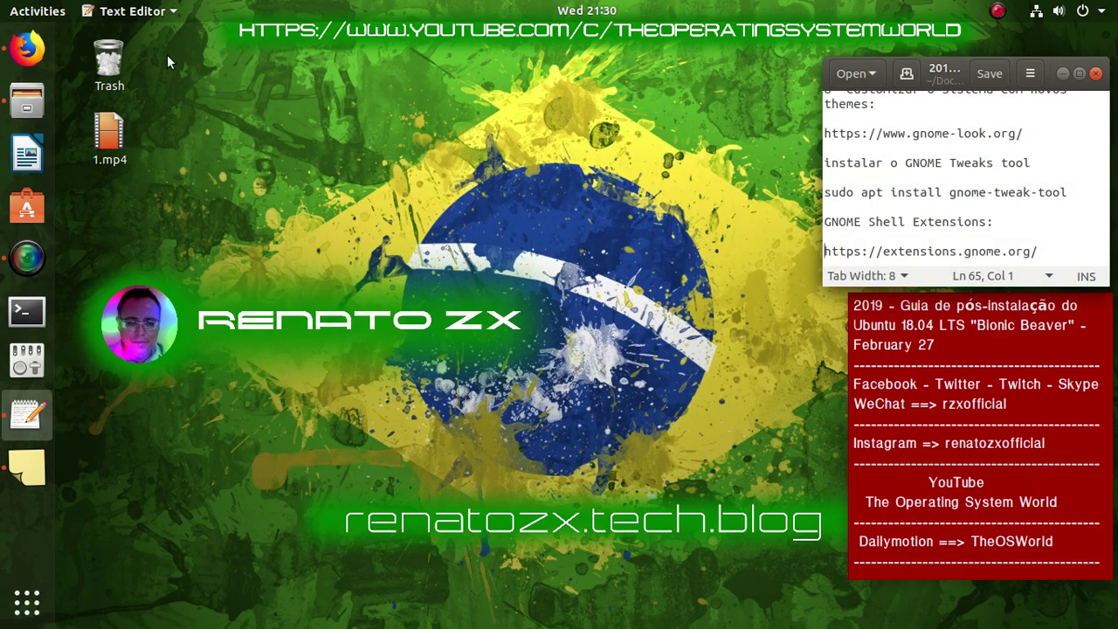
Review the connector installation guide in Firefox, comparing the Debian, Fedora, Gentoo and Ubuntu package commands
left_click(28, 51)
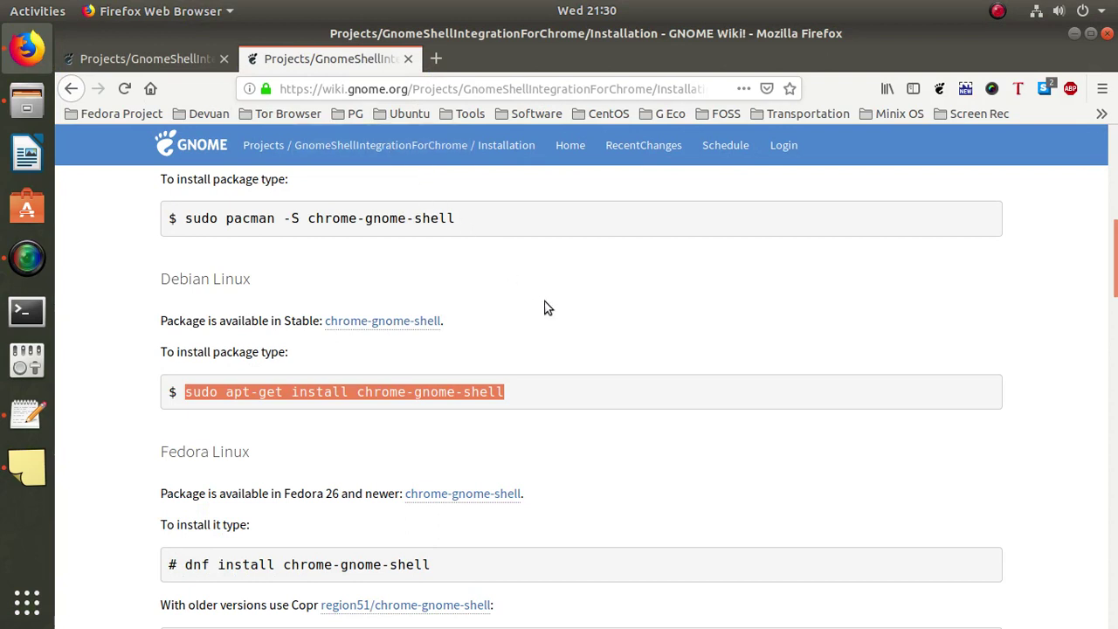
scroll(544, 307, "down", 5)
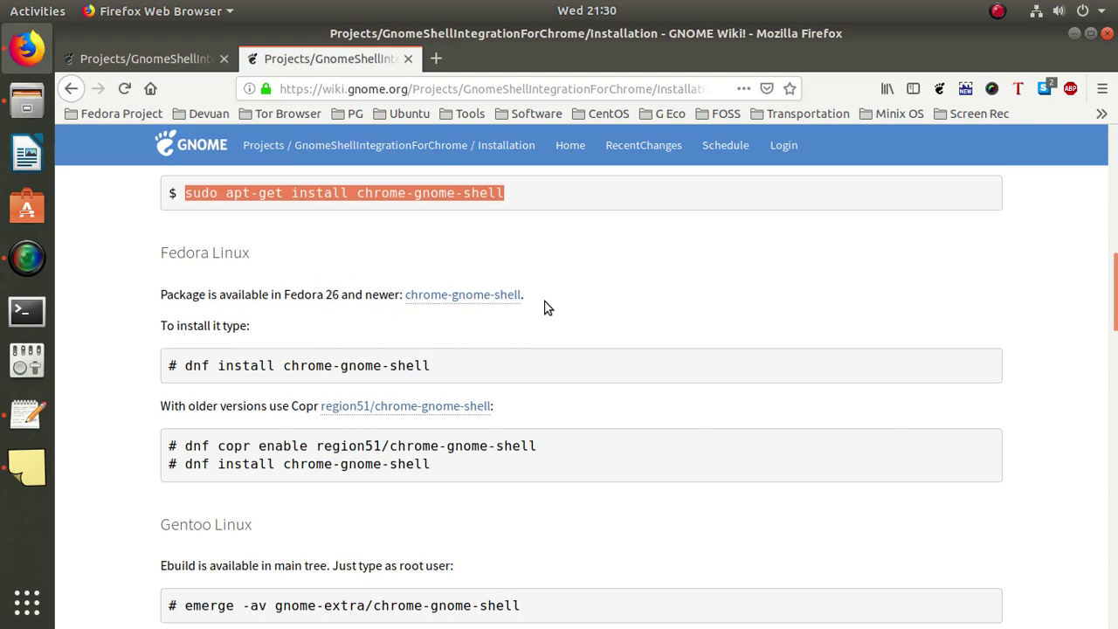
scroll(544, 307, "down", 6)
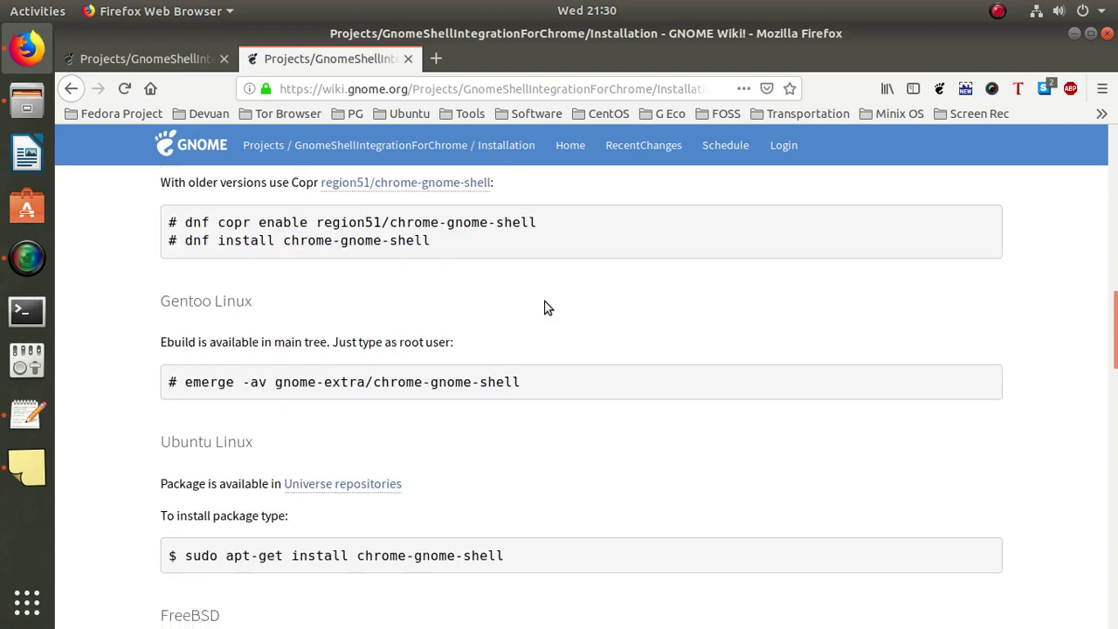
scroll(544, 307, "down", 2)
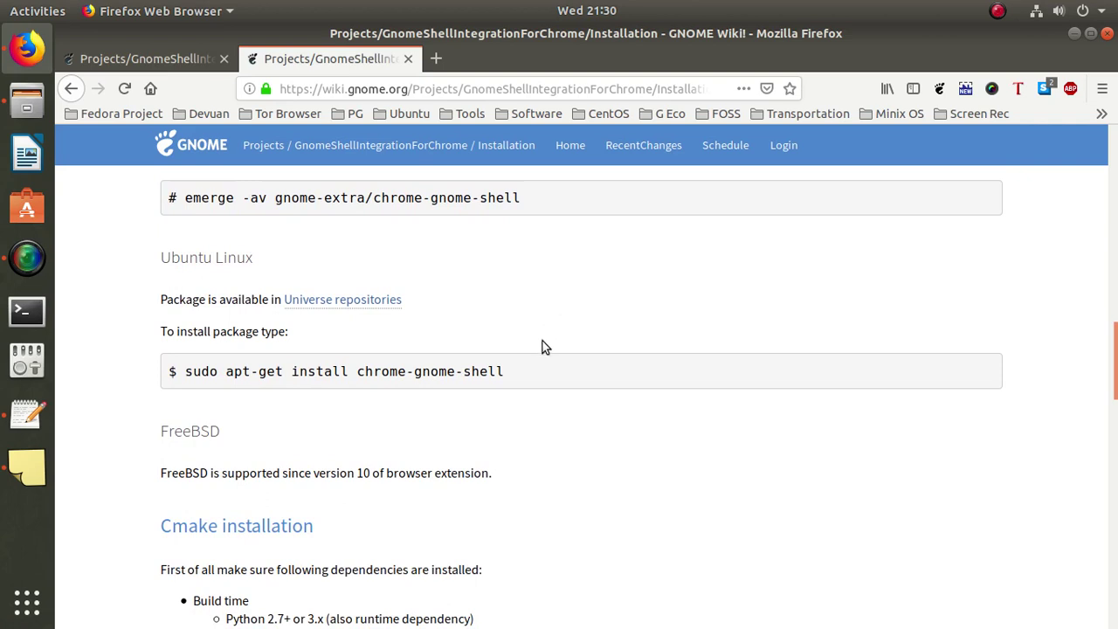
scroll(541, 347, "up", 1)
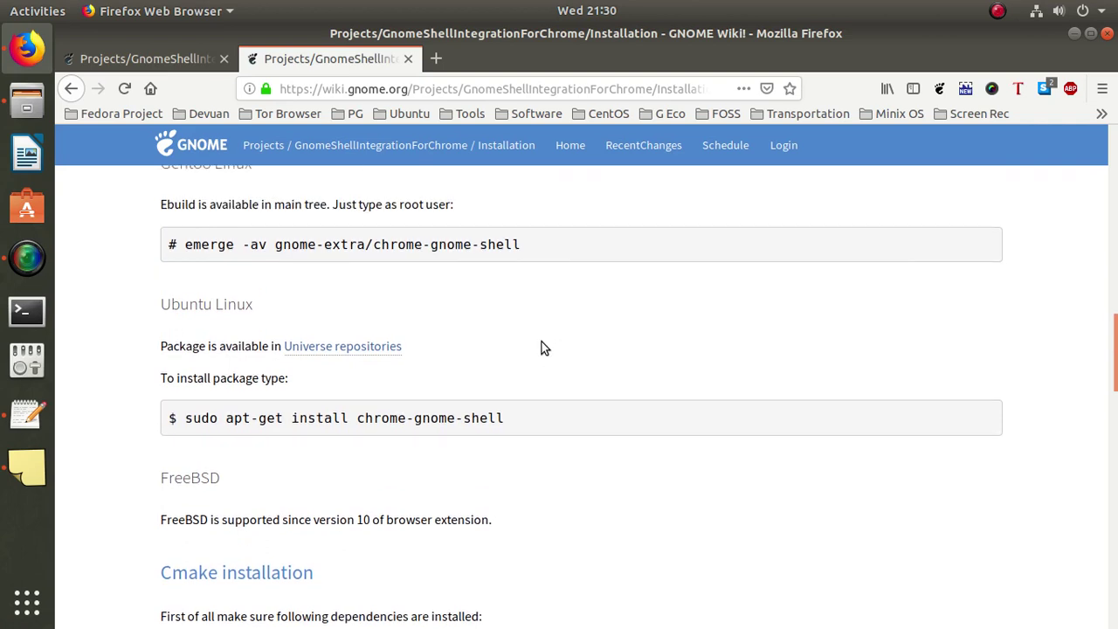
scroll(541, 345, "up", 8)
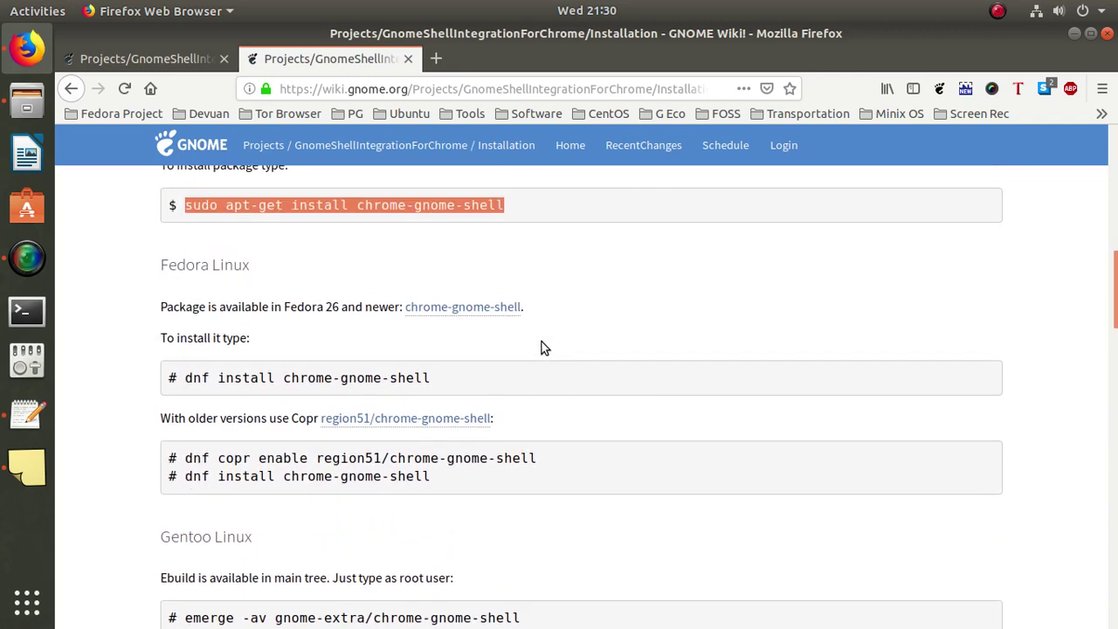
scroll(542, 348, "down", 5)
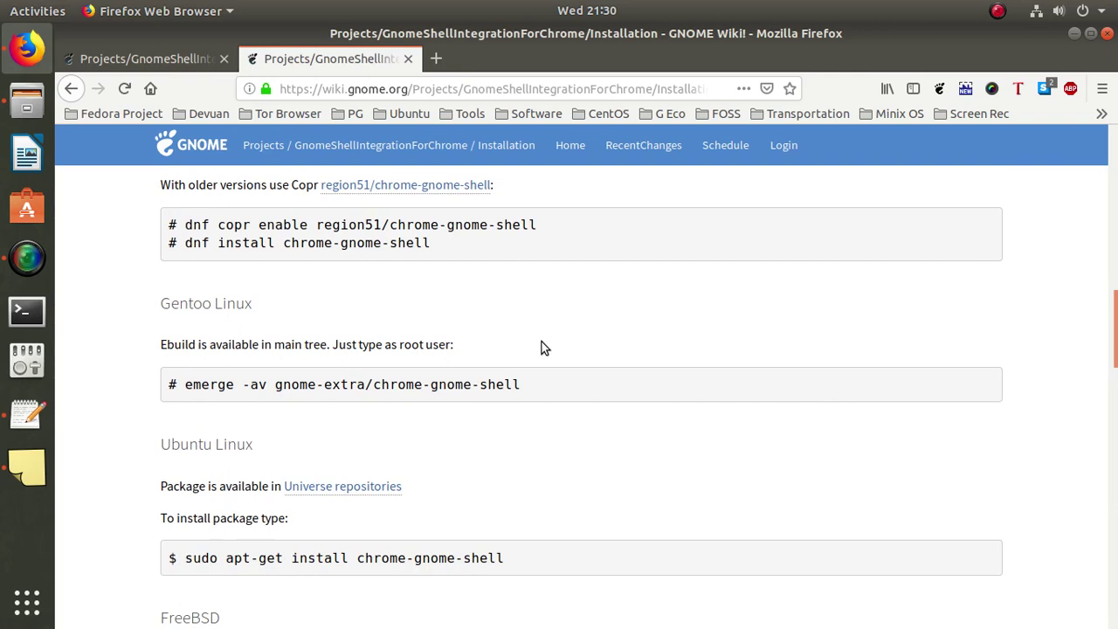
scroll(542, 347, "up", 6)
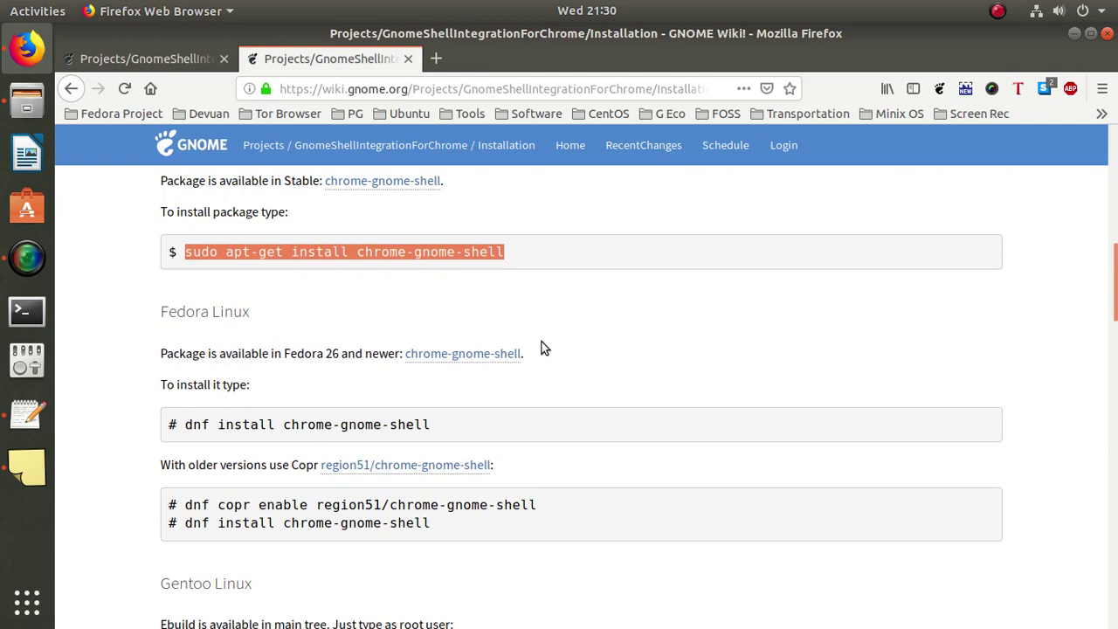
scroll(542, 348, "up", 12)
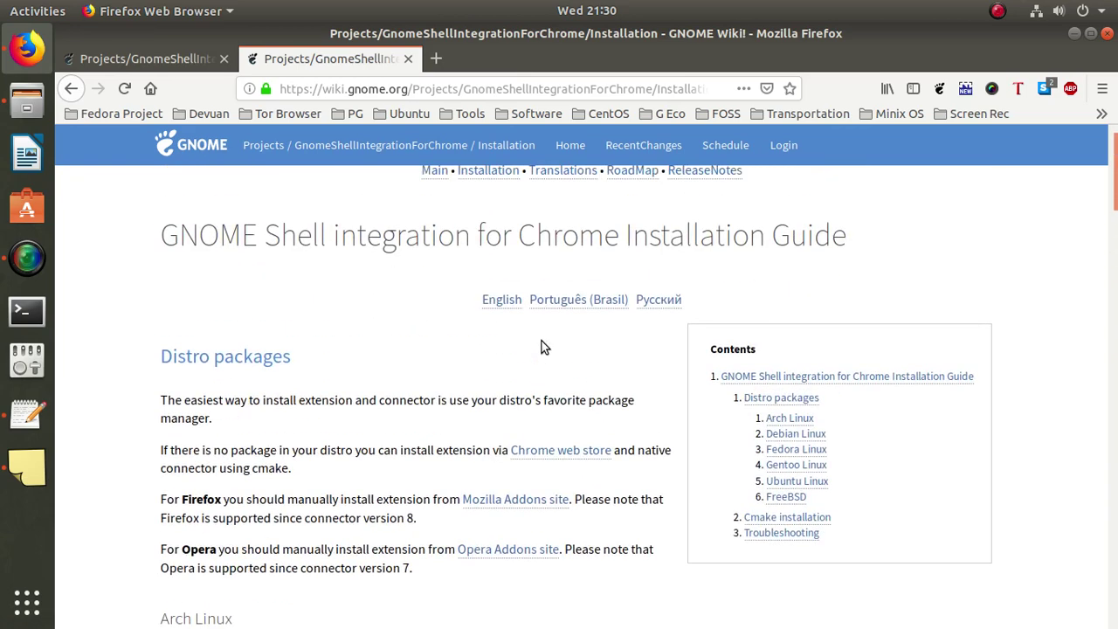
scroll(542, 342, "up", 1)
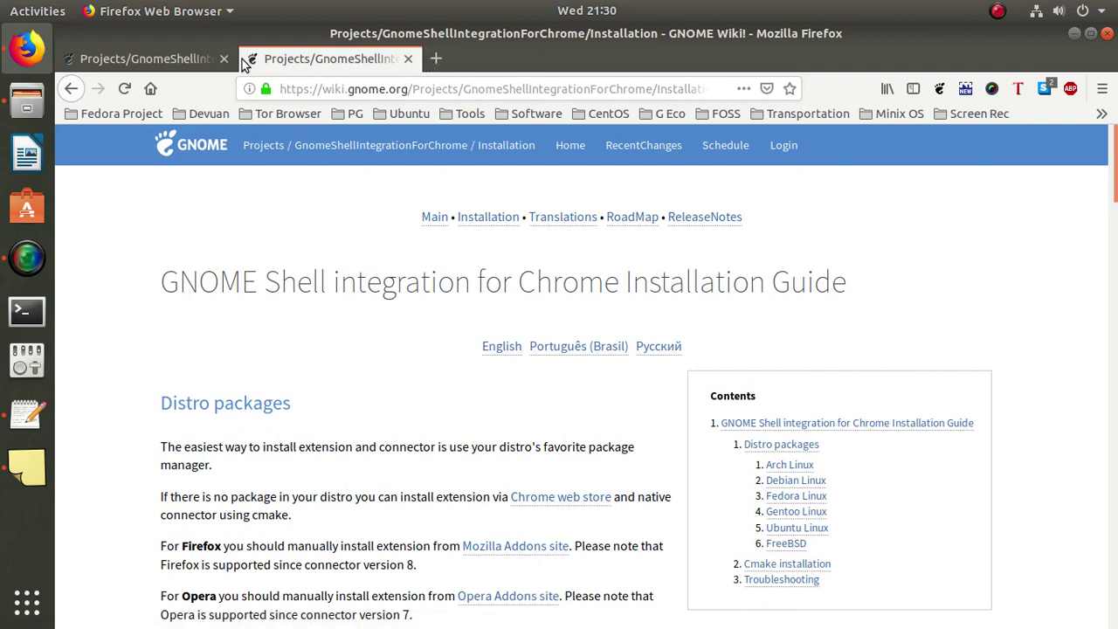
left_click(210, 65)
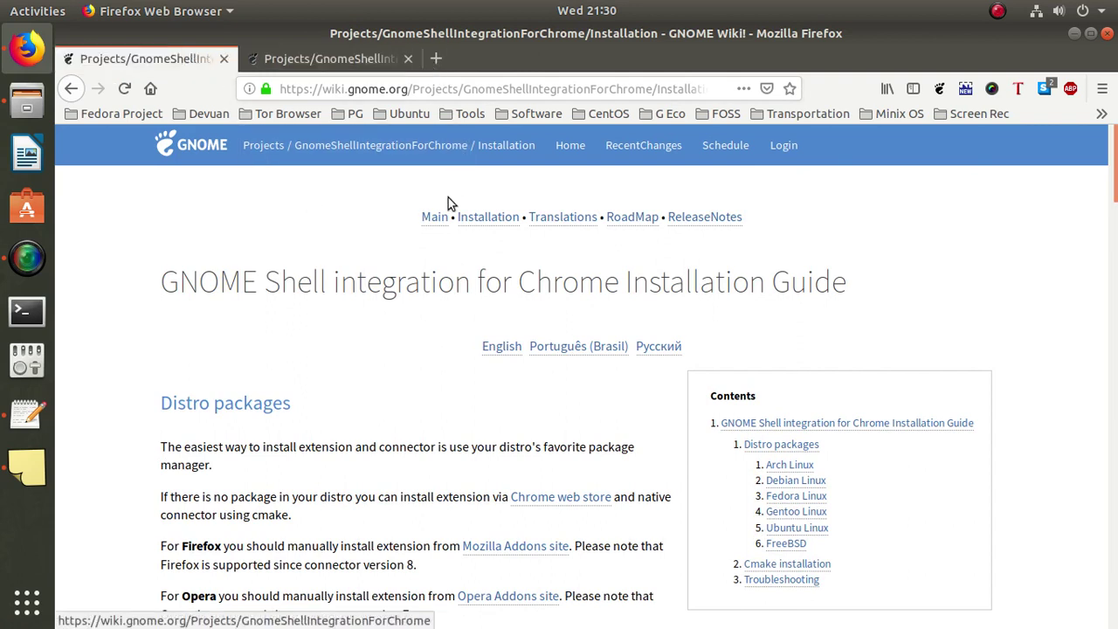
left_click(305, 91)
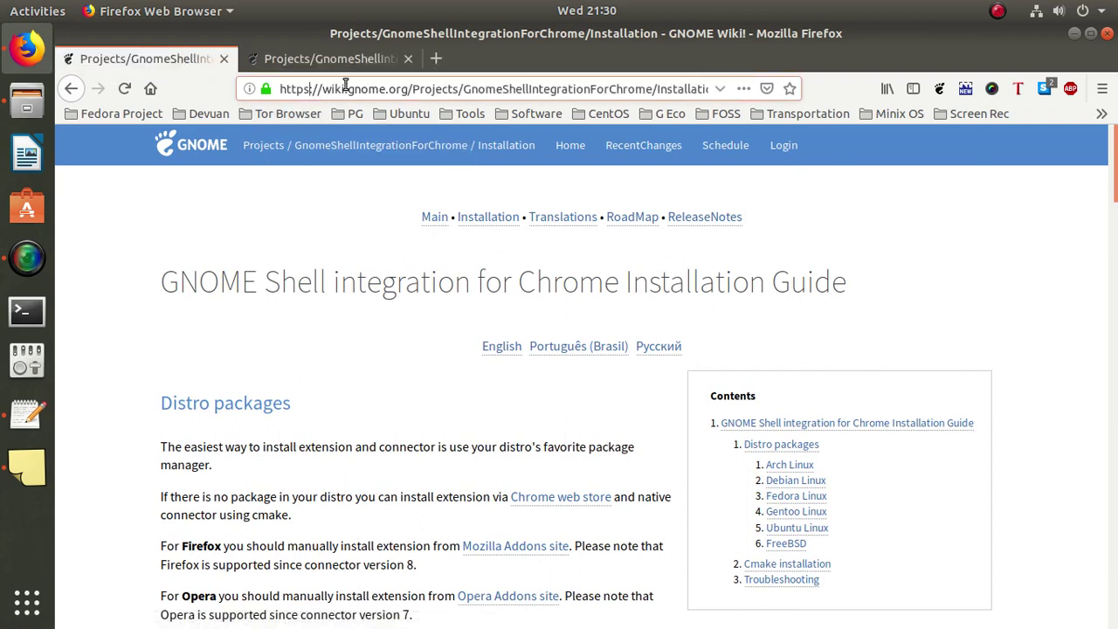
left_click(435, 57)
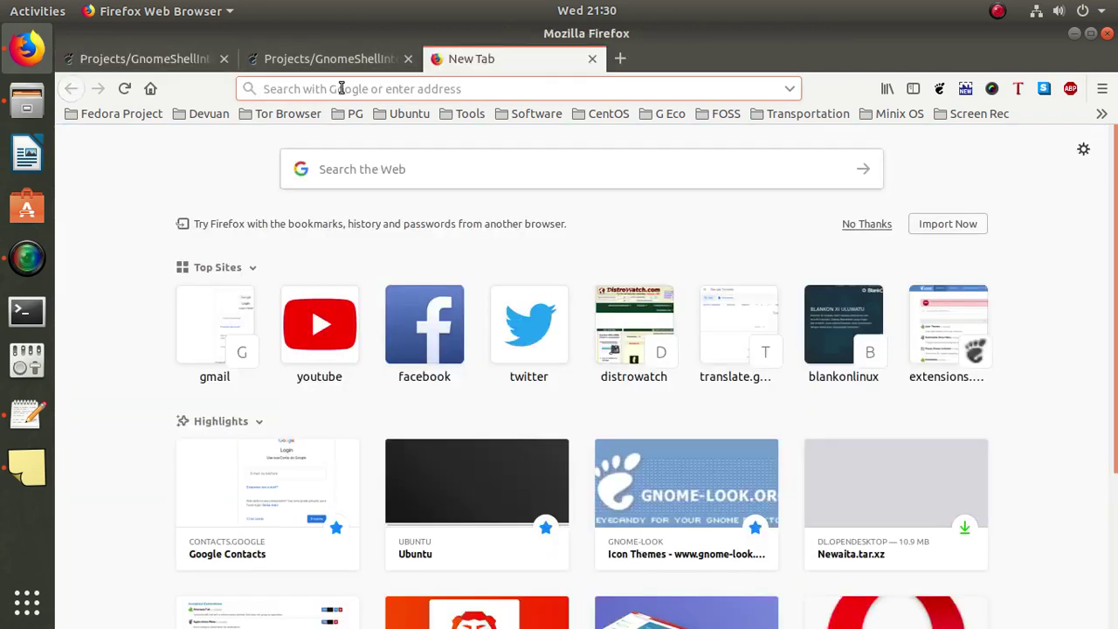
right_click(342, 89)
left_click(387, 177)
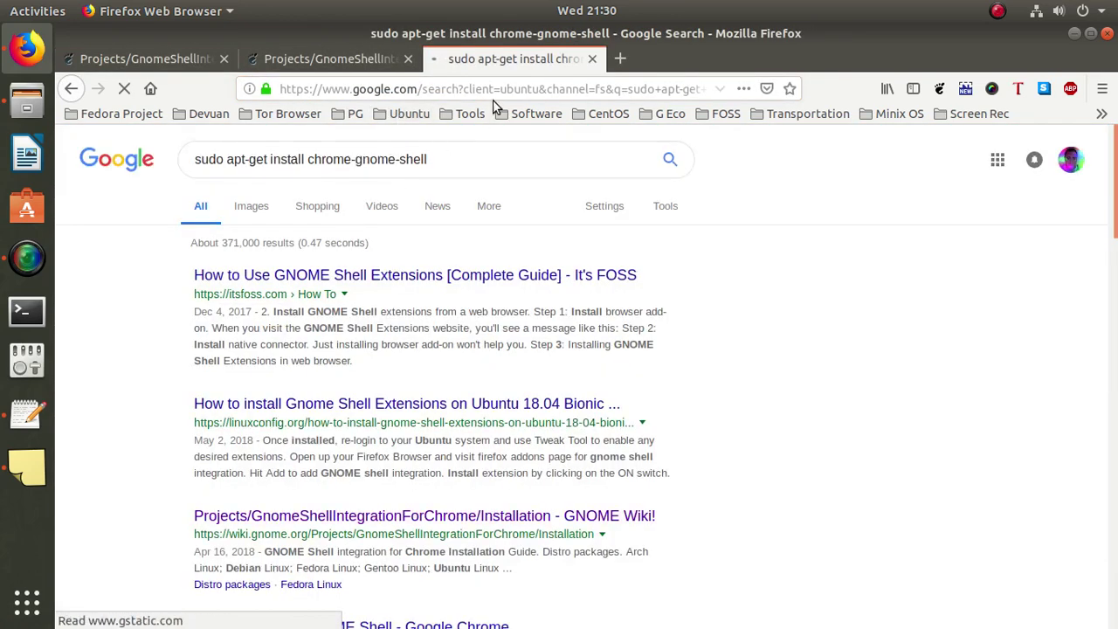
left_click(592, 59)
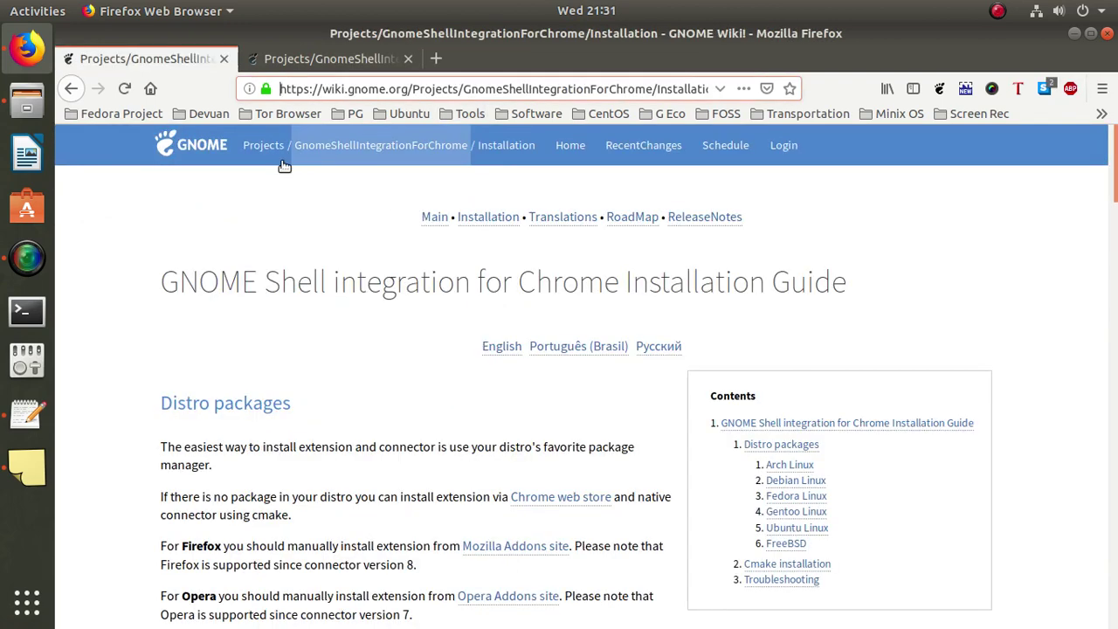
left_click(7, 410)
scroll(1017, 243, "down", 2)
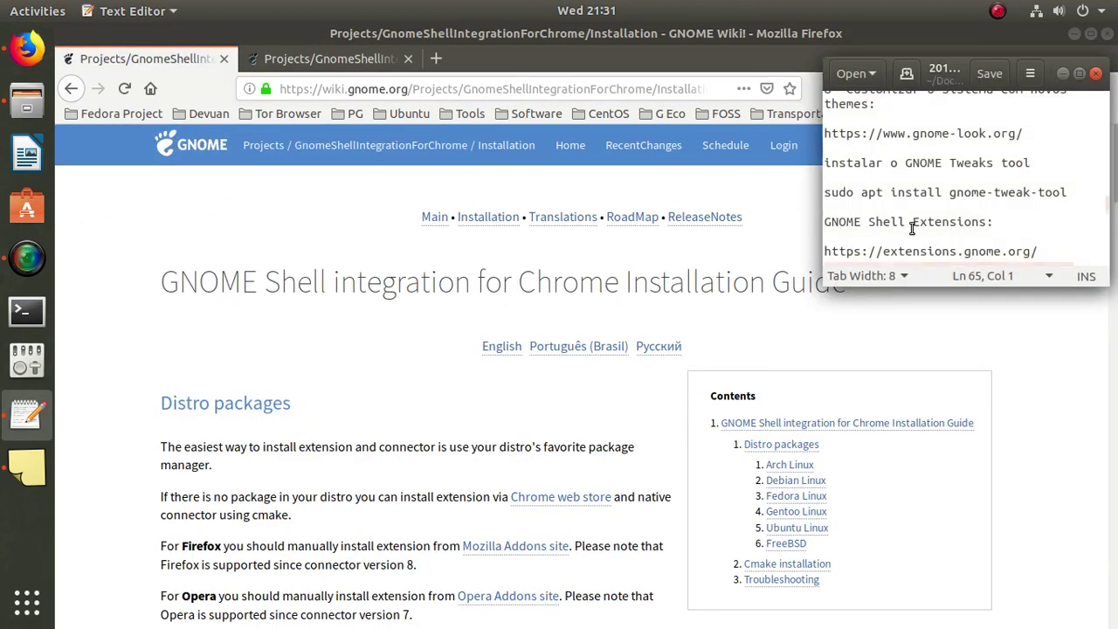
left_click_drag(1056, 250, 825, 252)
right_click(838, 252)
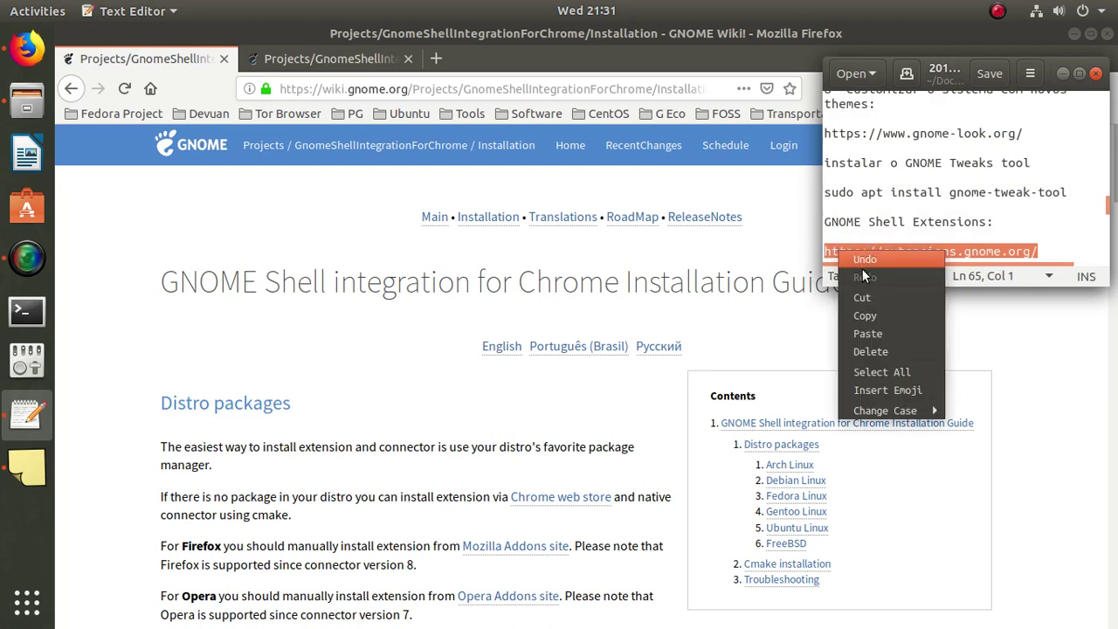
left_click(865, 316)
left_click(506, 89)
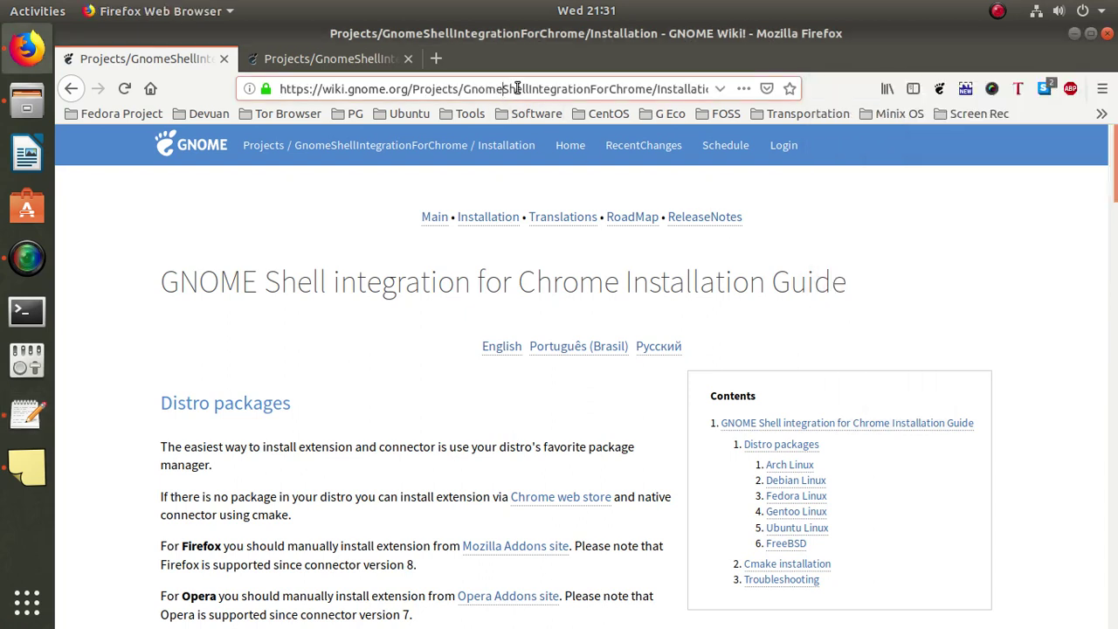
left_click(517, 88)
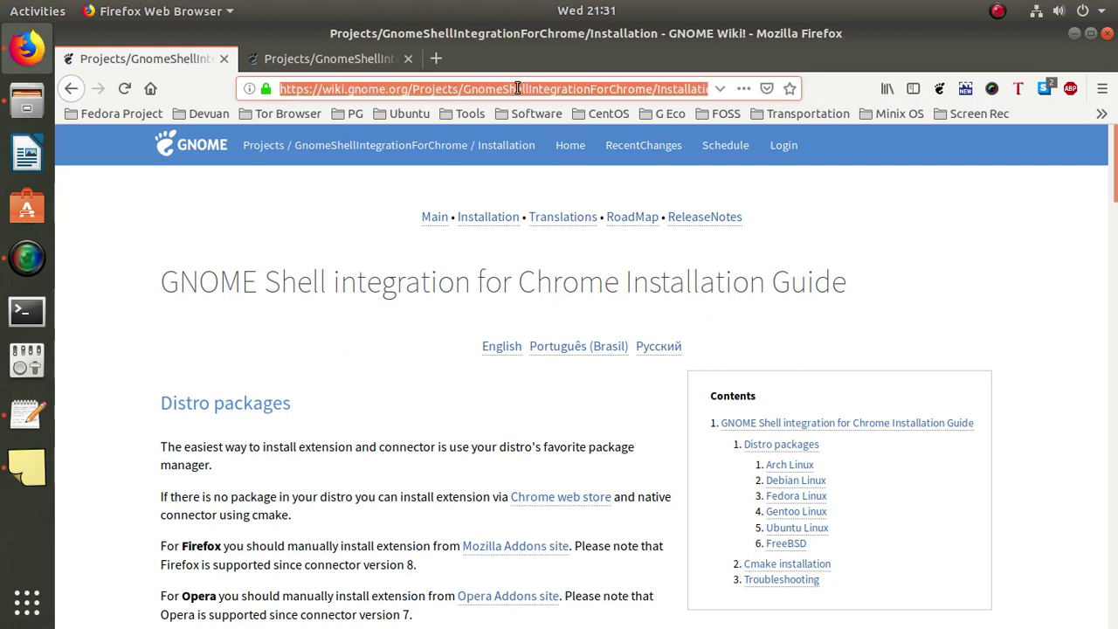
right_click(517, 88)
left_click(595, 174)
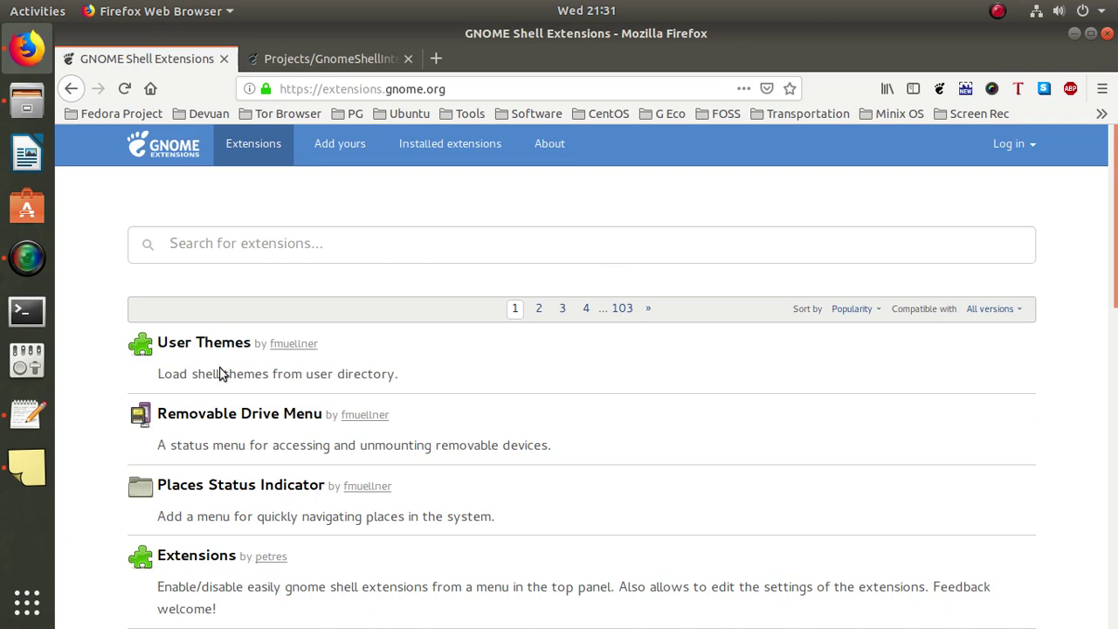
Open the Places Status Indicator extension page, switch the extension on and accept its installation
left_click(234, 484)
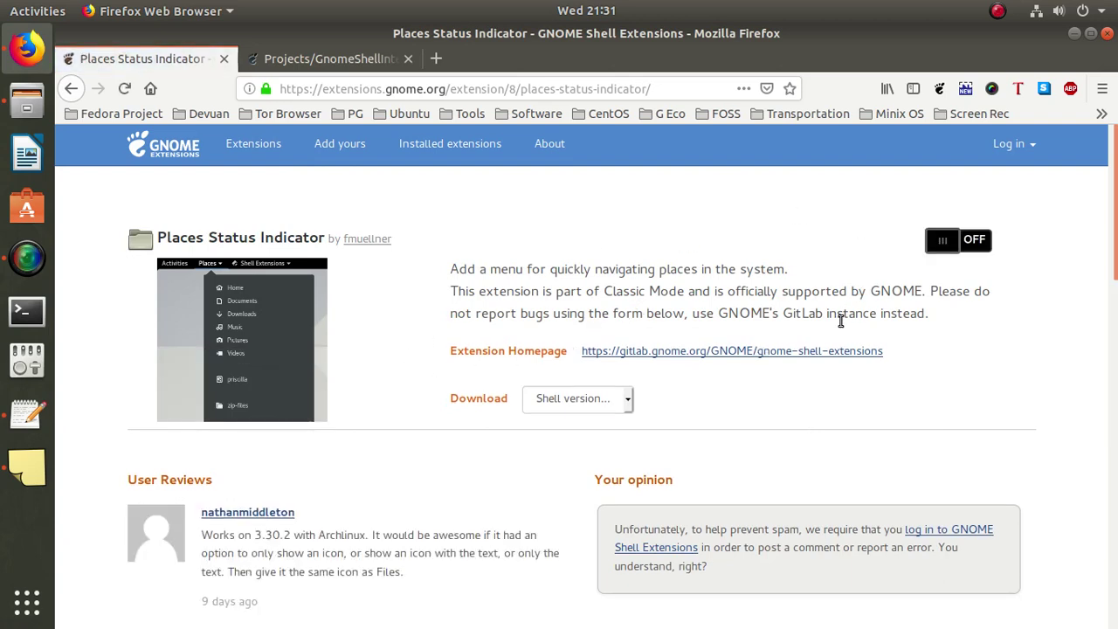
left_click(986, 252)
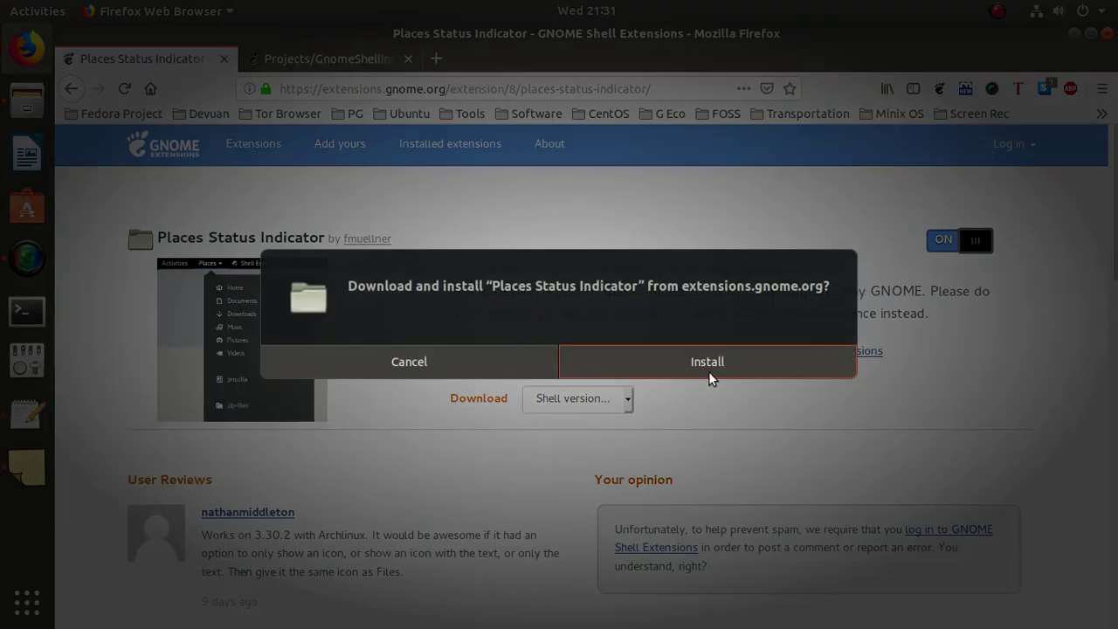
left_click(778, 361)
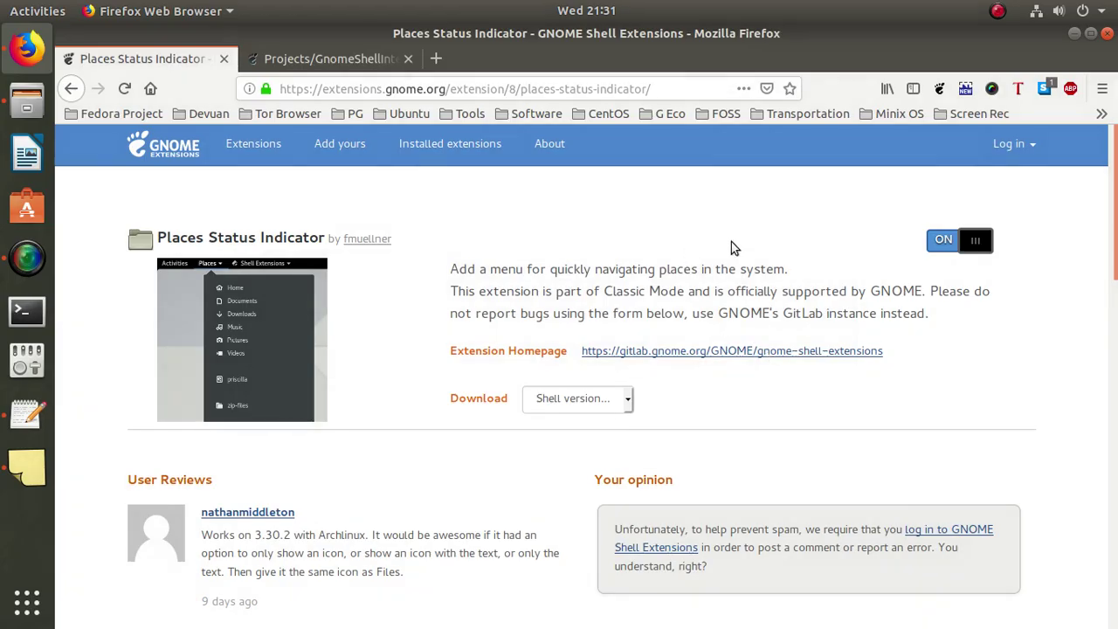
Restore the Firefox window to a smaller size, shift it clear of the desktop's upper edge and check the new Places menu
left_click(1089, 33)
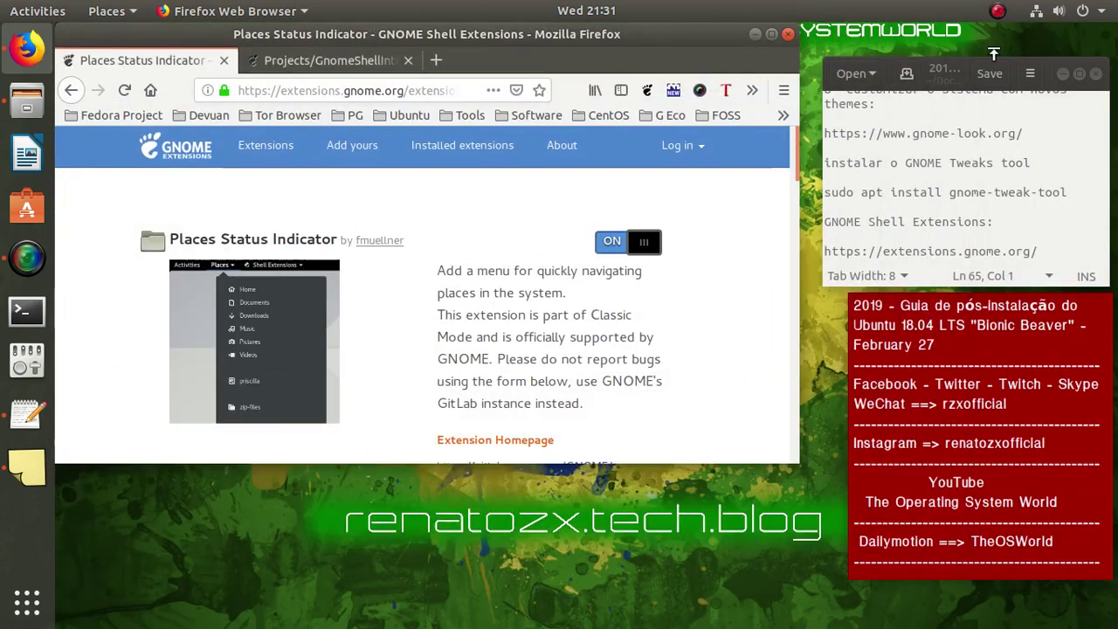
mouse_move(574, 59)
left_mouse_down()
mouse_move(602, 105)
mouse_move(585, 58)
mouse_move(570, 60)
left_mouse_up()
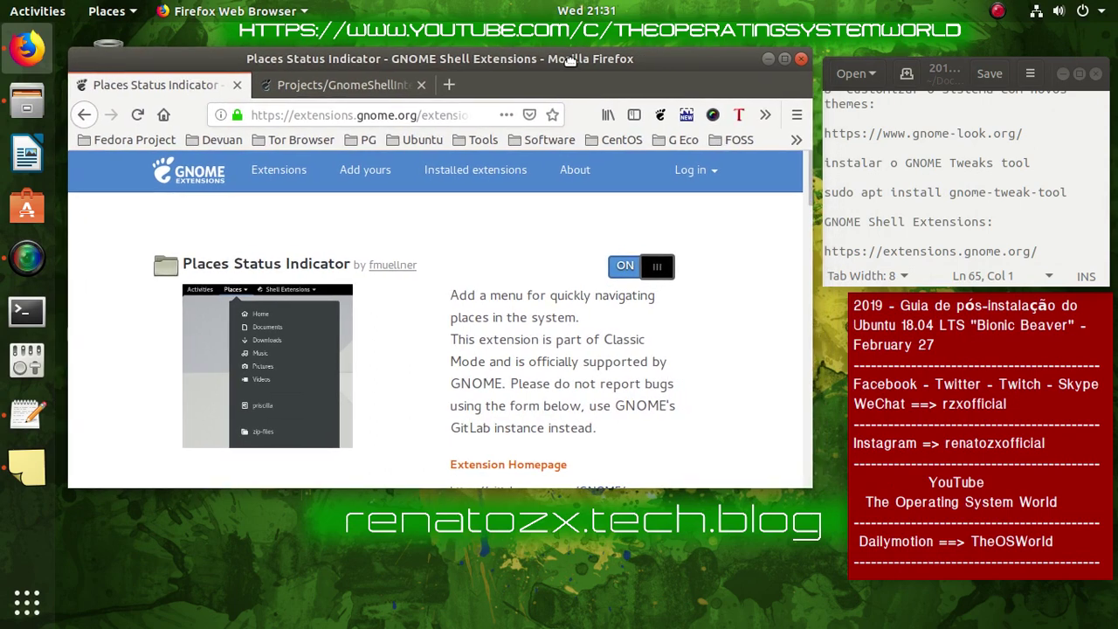
left_click(108, 12)
left_click(108, 12)
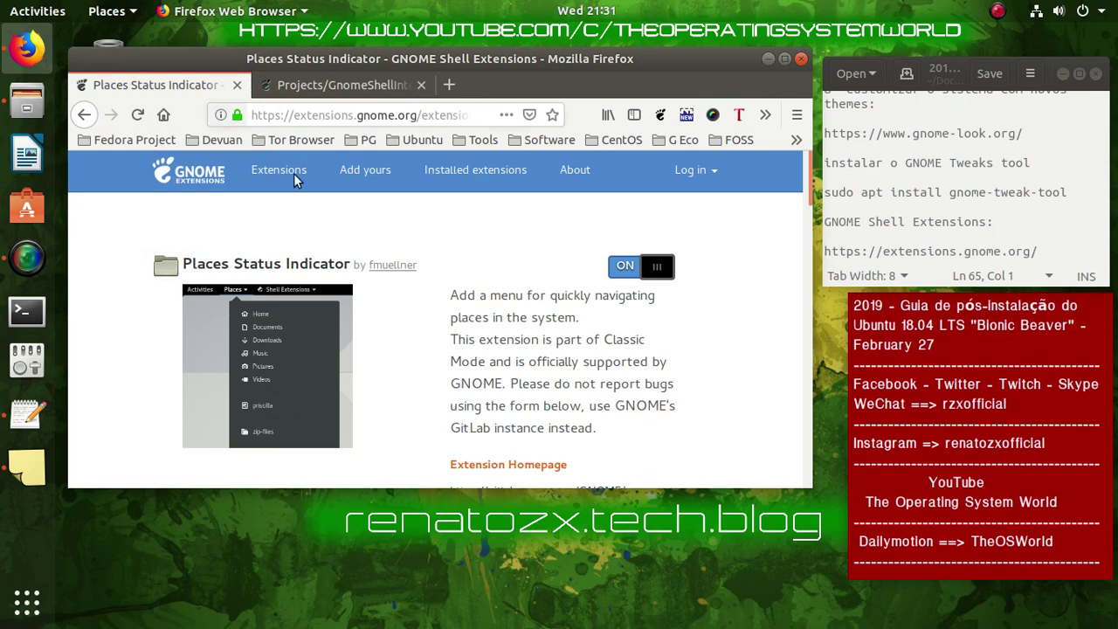
Return to the extensions list and open the AlternateTab page to view its description
left_click(86, 114)
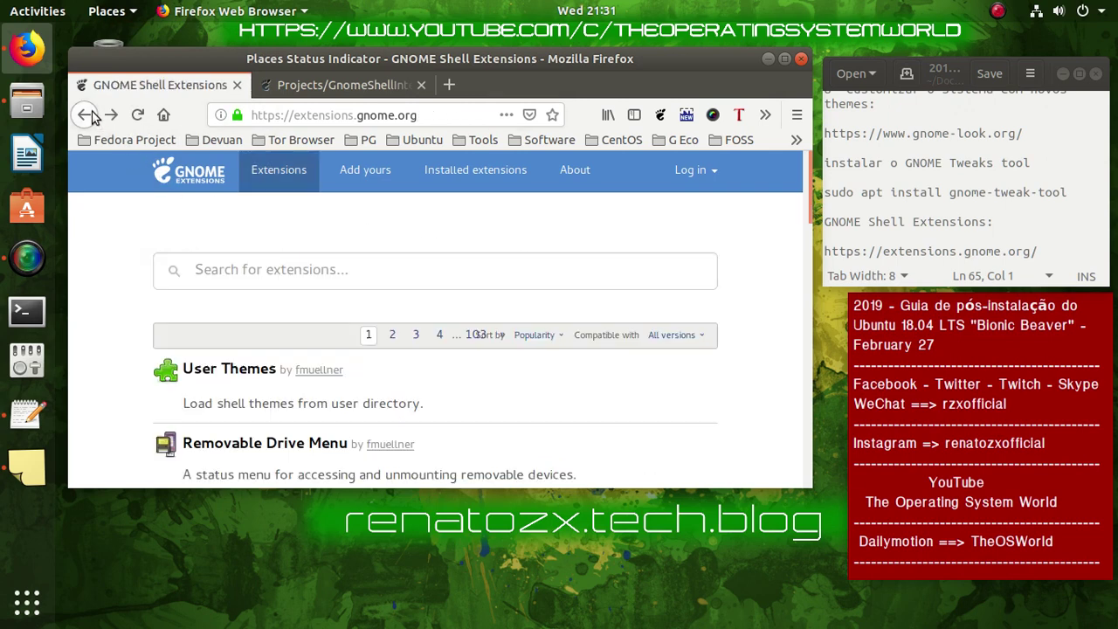
scroll(600, 333, "down", 5)
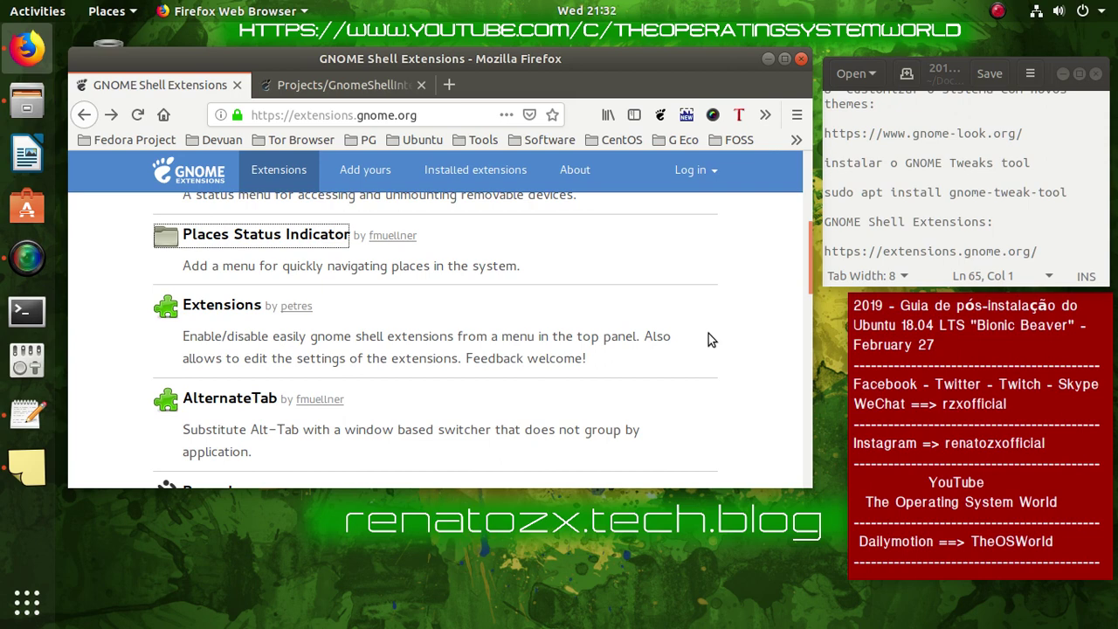
scroll(709, 334, "down", 3)
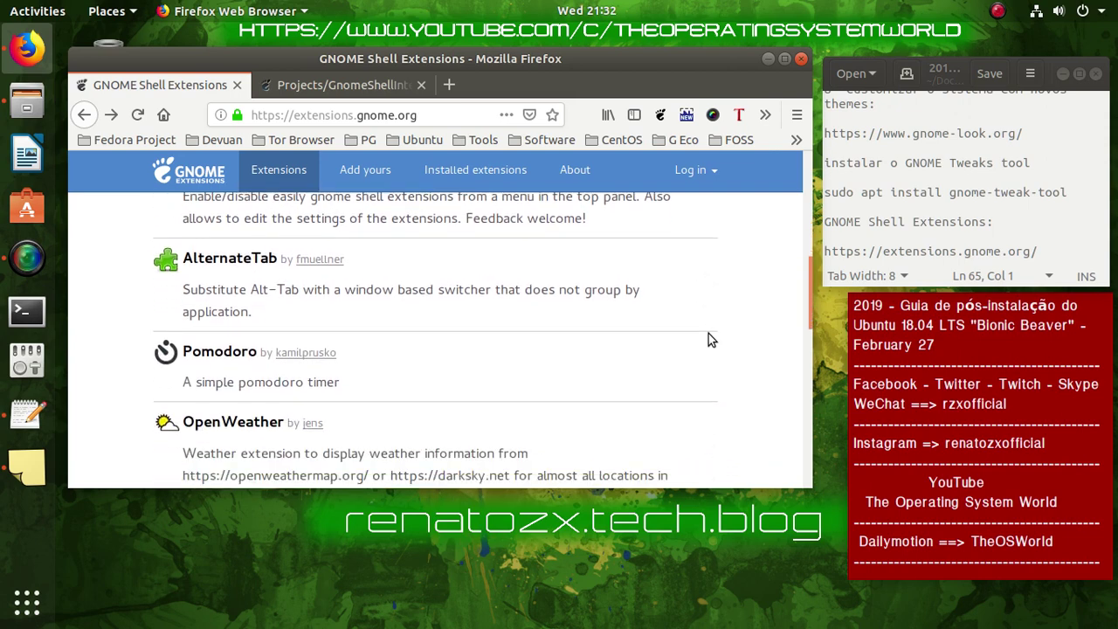
scroll(651, 335, "down", 1)
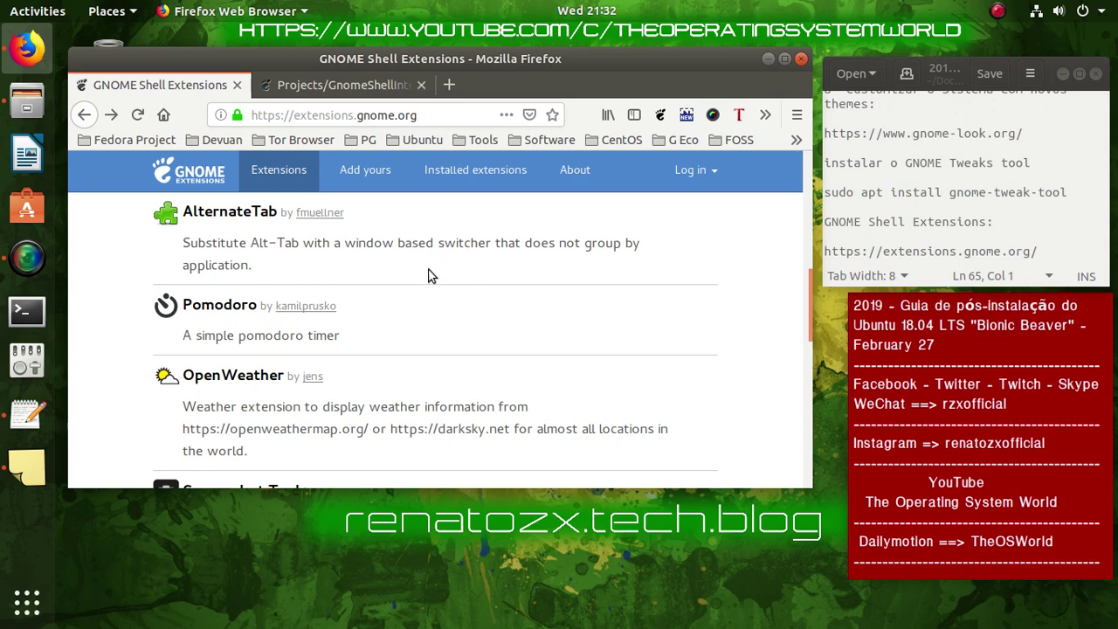
double_click(356, 246)
left_click(255, 217)
left_click(254, 213)
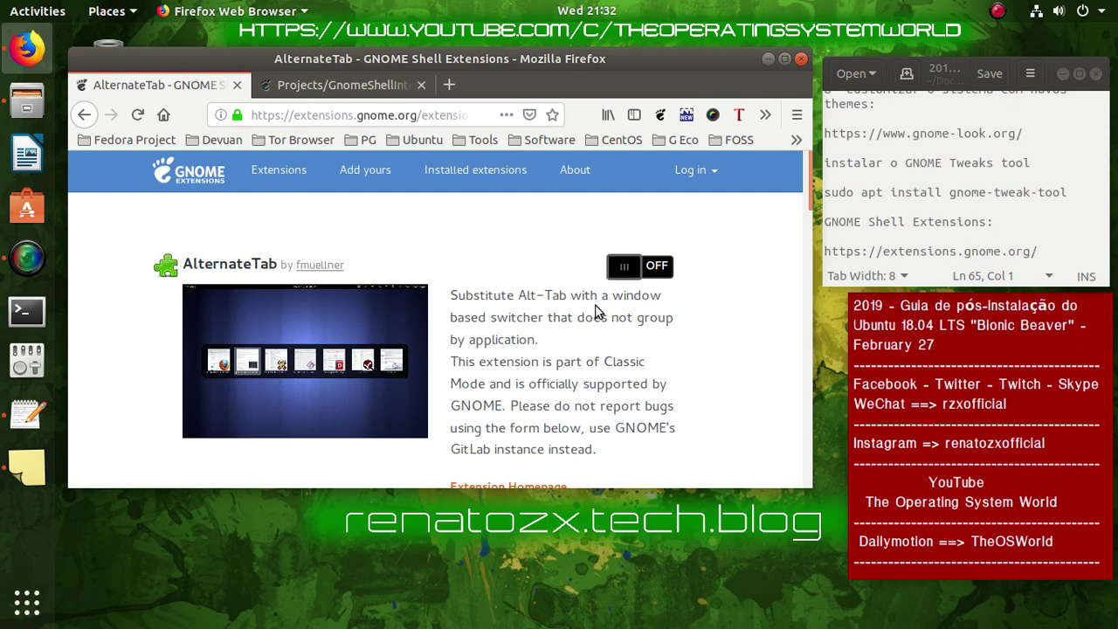
Go back to the extensions list, open the Screenshot Tool page, switch the extension on and accept its installation
left_click(85, 114)
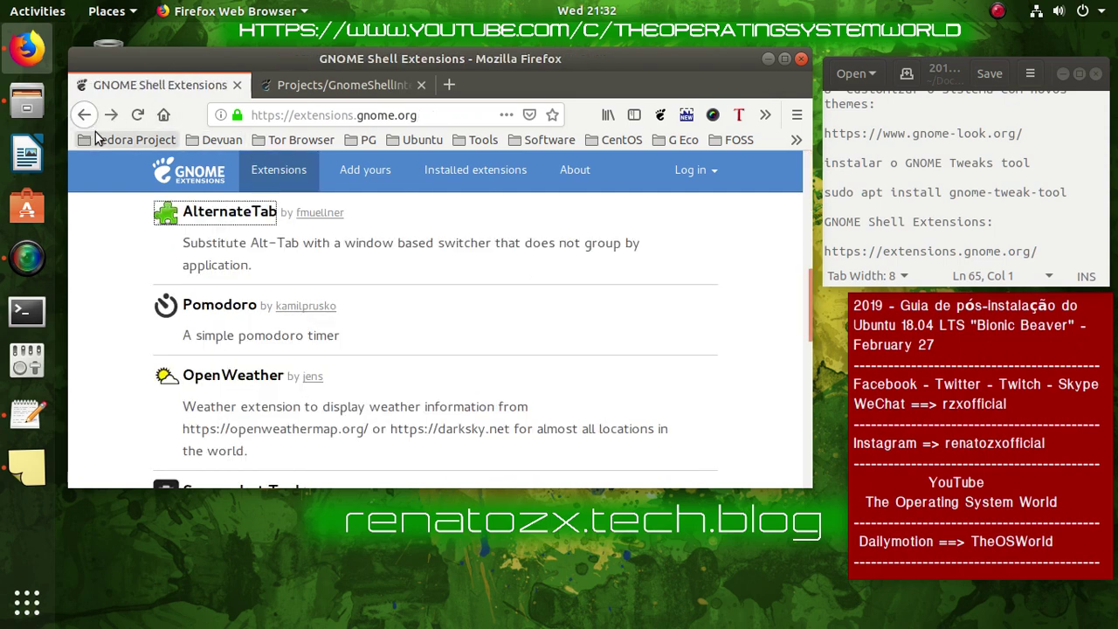
scroll(550, 353, "down", 5)
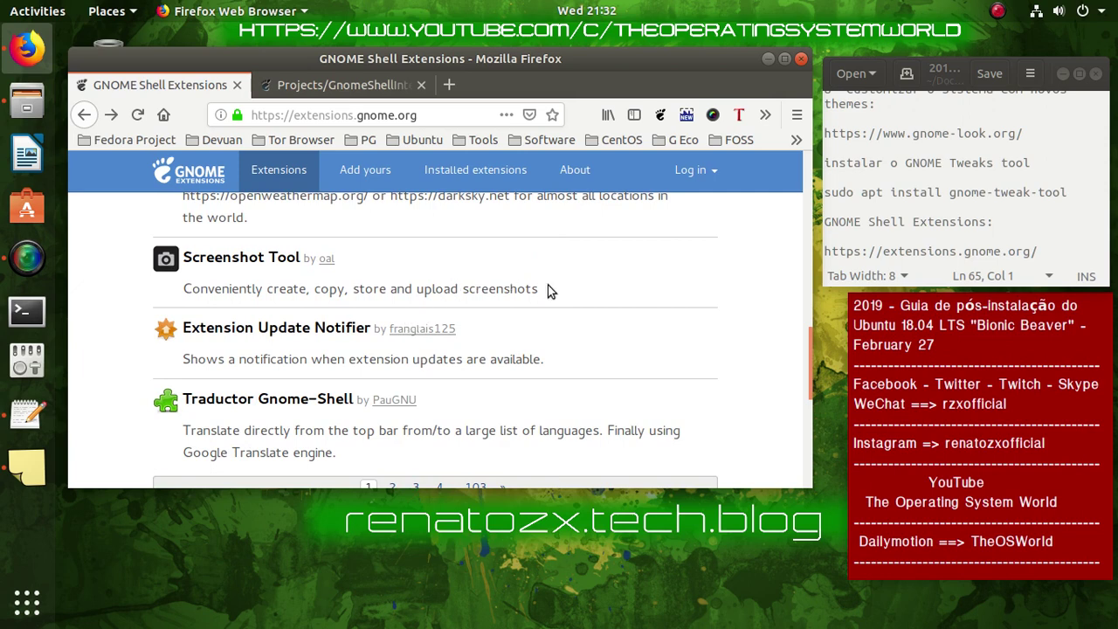
left_click(215, 259)
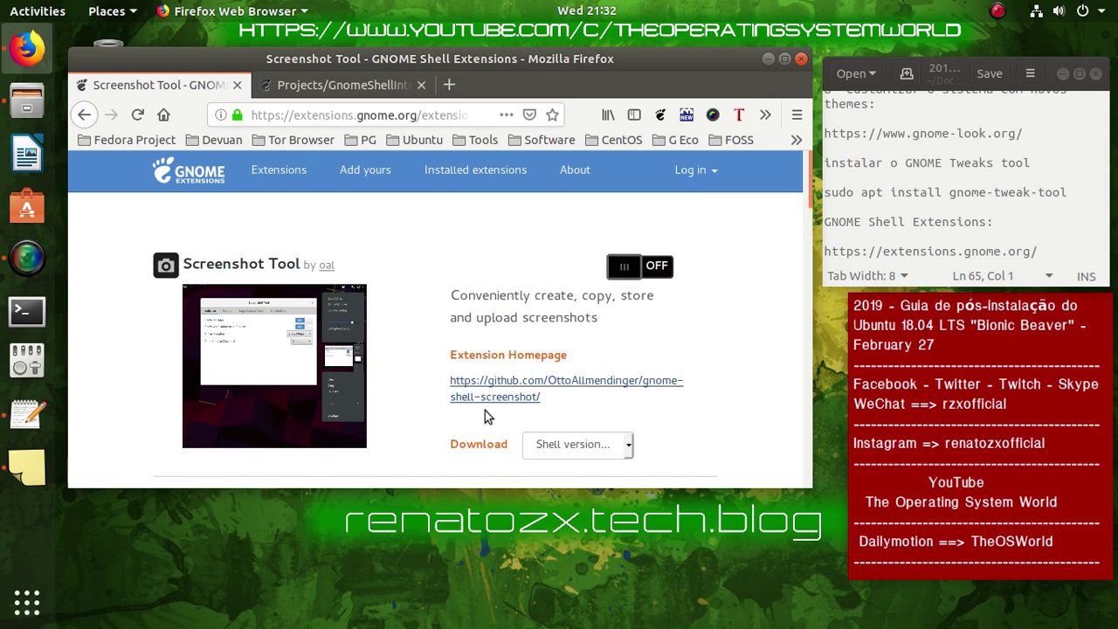
left_click(661, 269)
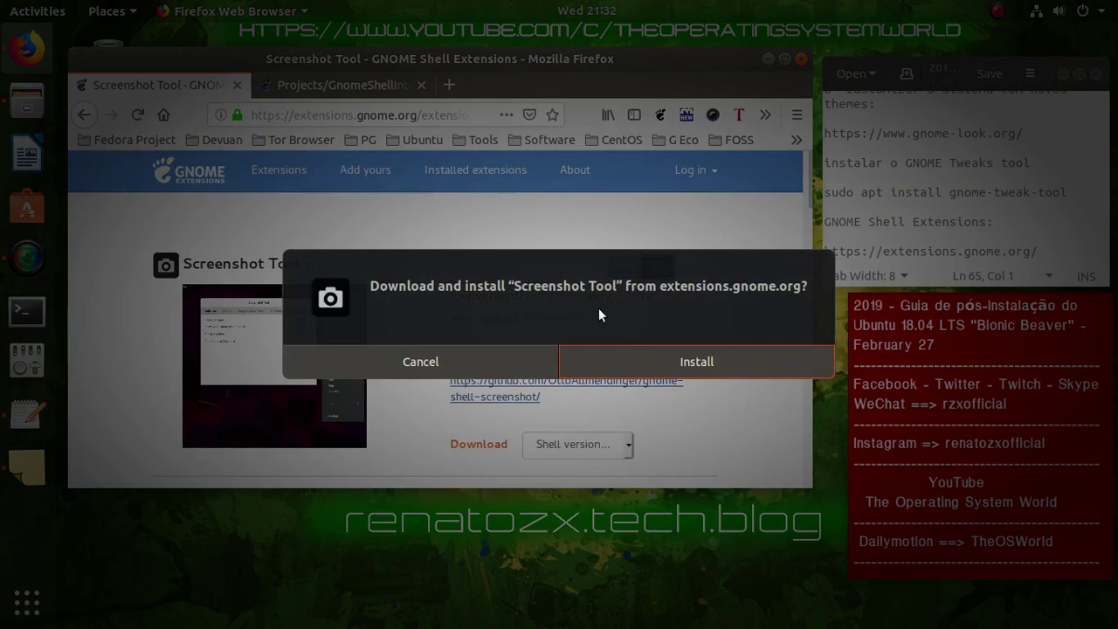
left_click(668, 366)
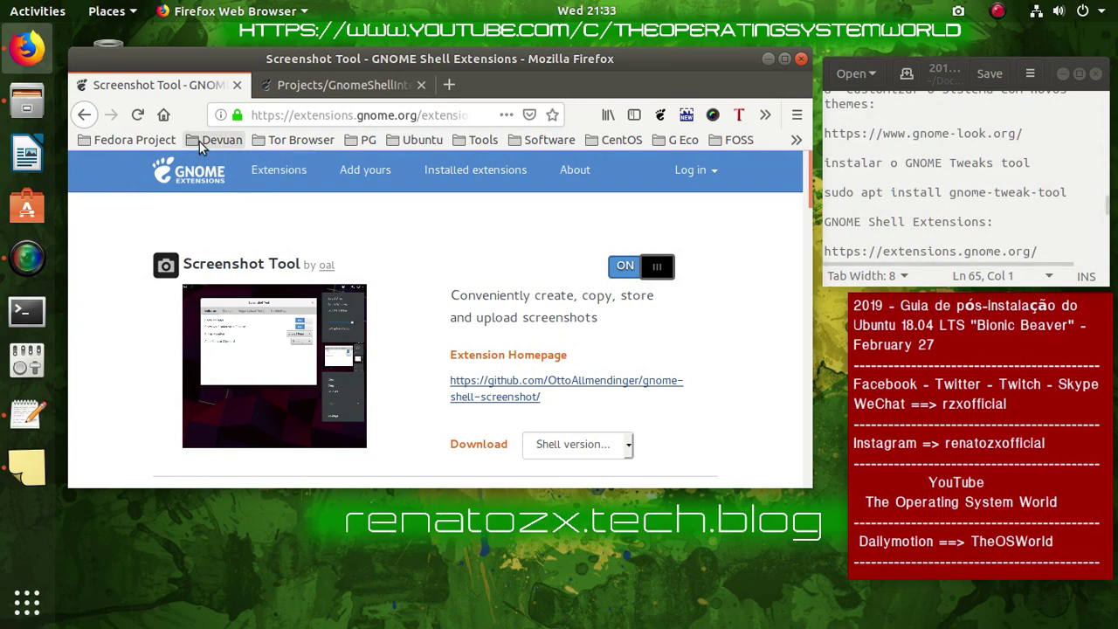
Go back to the extensions list, open the Traductor Gnome-Shell page, switch the extension on and accept its installation
left_click(84, 116)
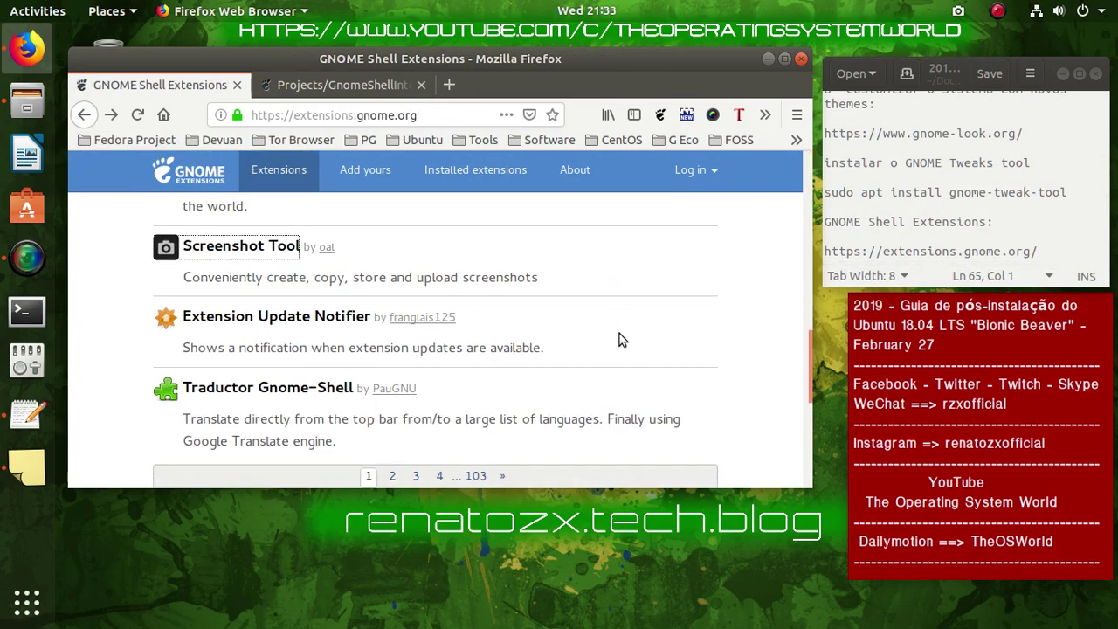
scroll(619, 337, "down", 2)
scroll(620, 336, "down", 1)
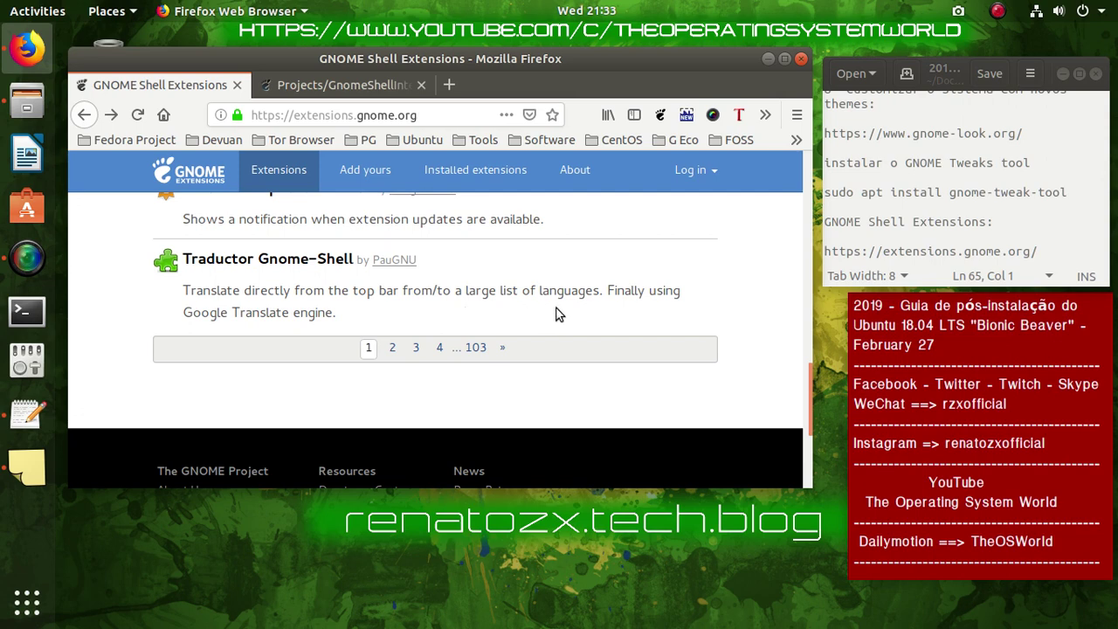
left_click(253, 260)
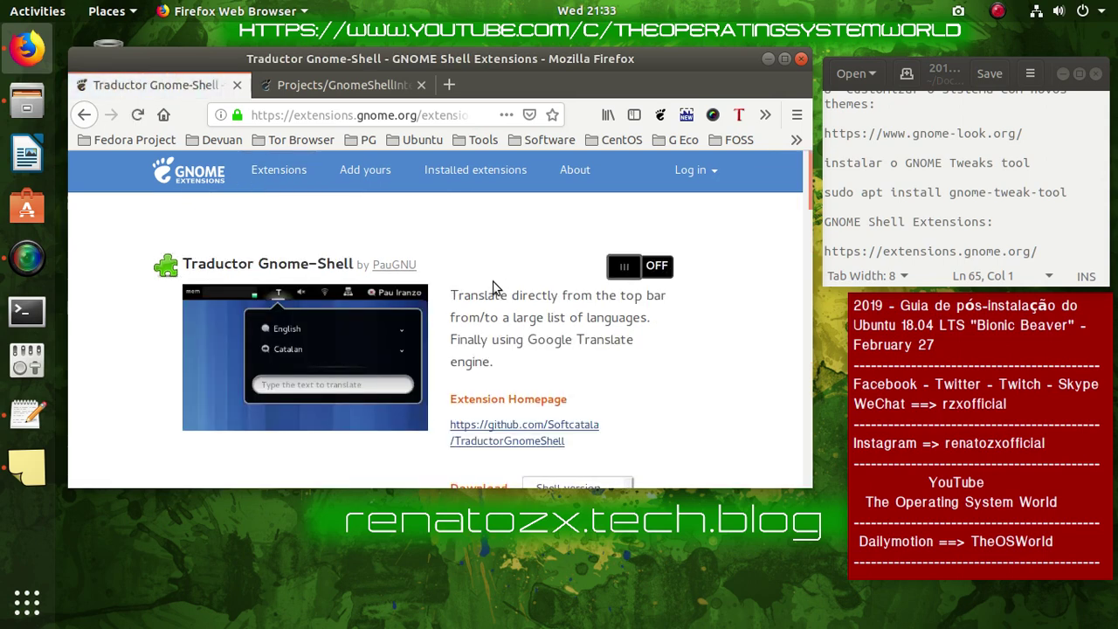
left_click(661, 273)
left_click(704, 357)
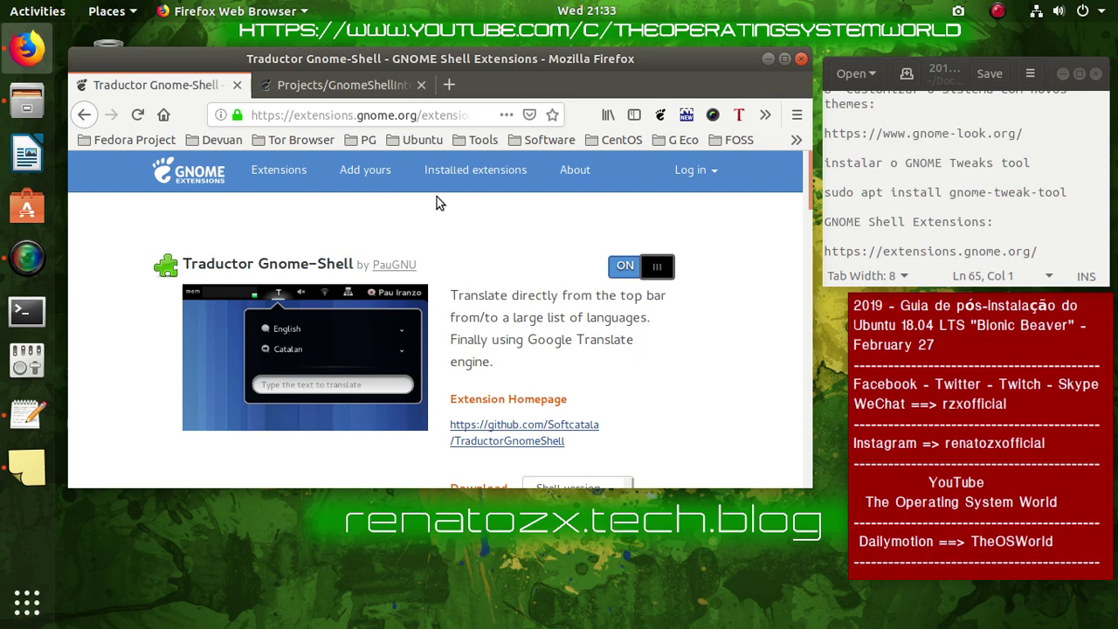
Return to the extensions list and look through all the extensions on page 2
left_click(86, 115)
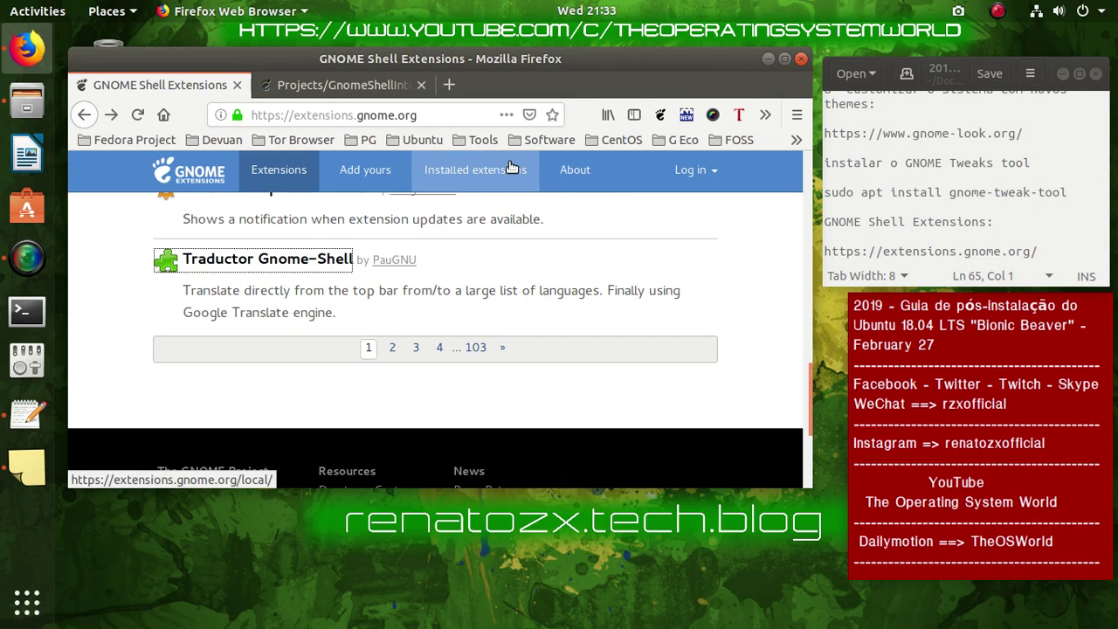
left_click(392, 348)
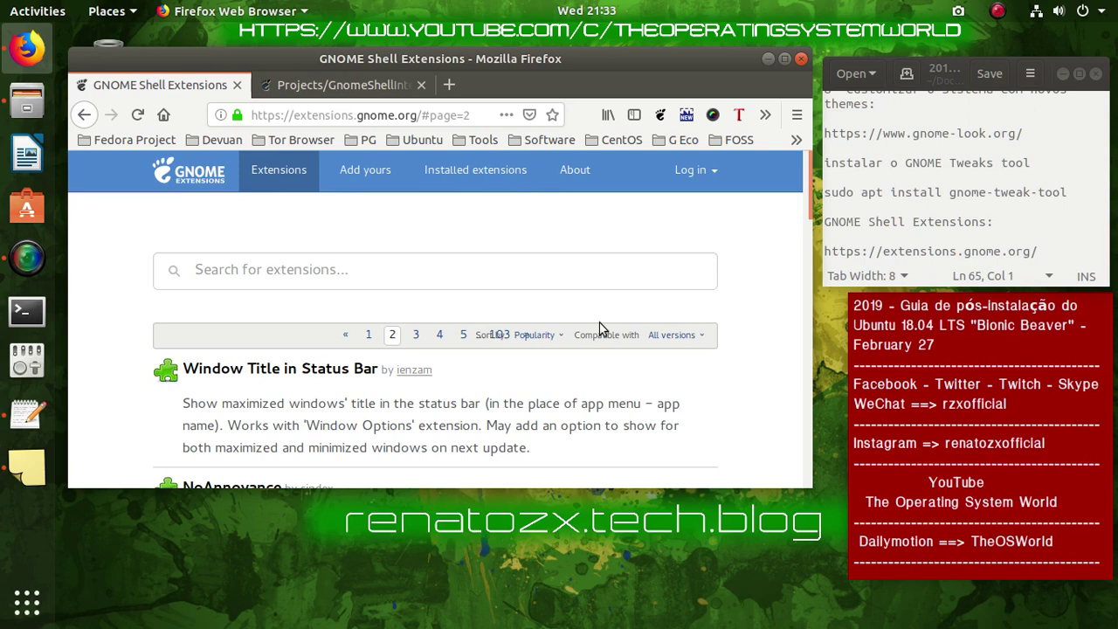
scroll(599, 328, "down", 3)
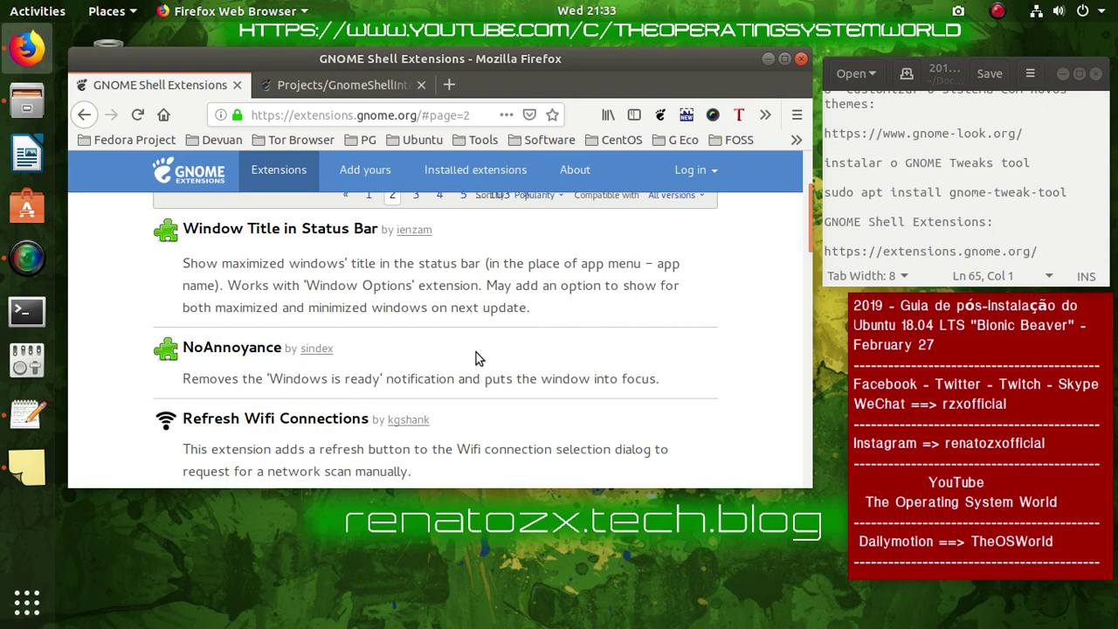
scroll(478, 353, "down", 4)
scroll(476, 352, "down", 2)
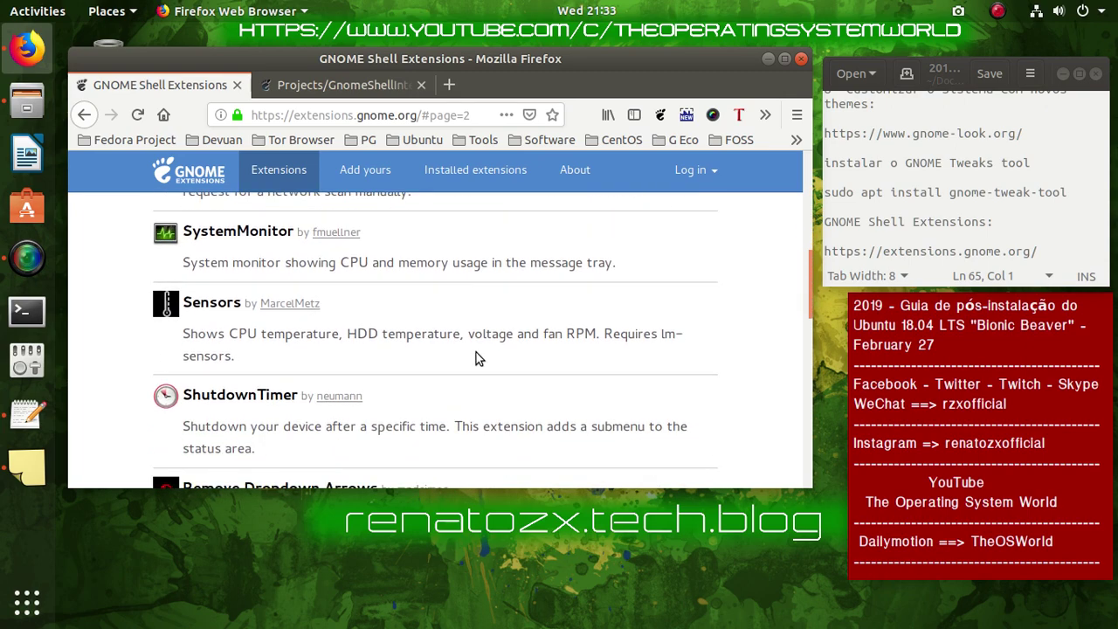
scroll(476, 352, "down", 3)
scroll(476, 358, "down", 2)
scroll(476, 358, "down", 1)
scroll(476, 358, "down", 2)
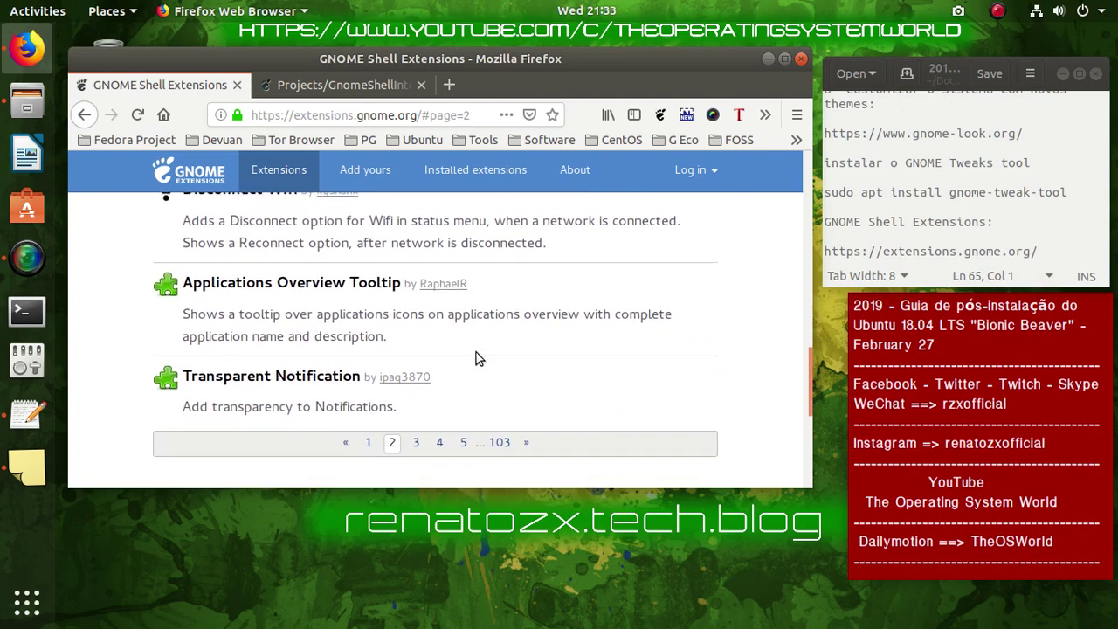
scroll(476, 358, "down", 2)
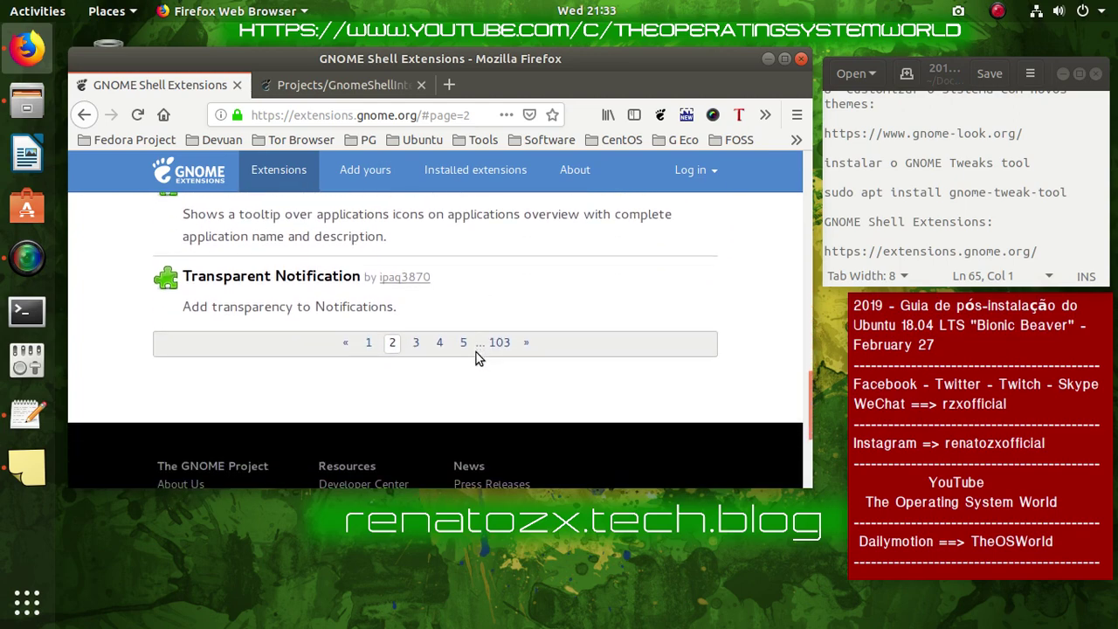
Go to page 3 of the list, open the Panel Settings extension, switch it on and accept its installation
left_click(417, 344)
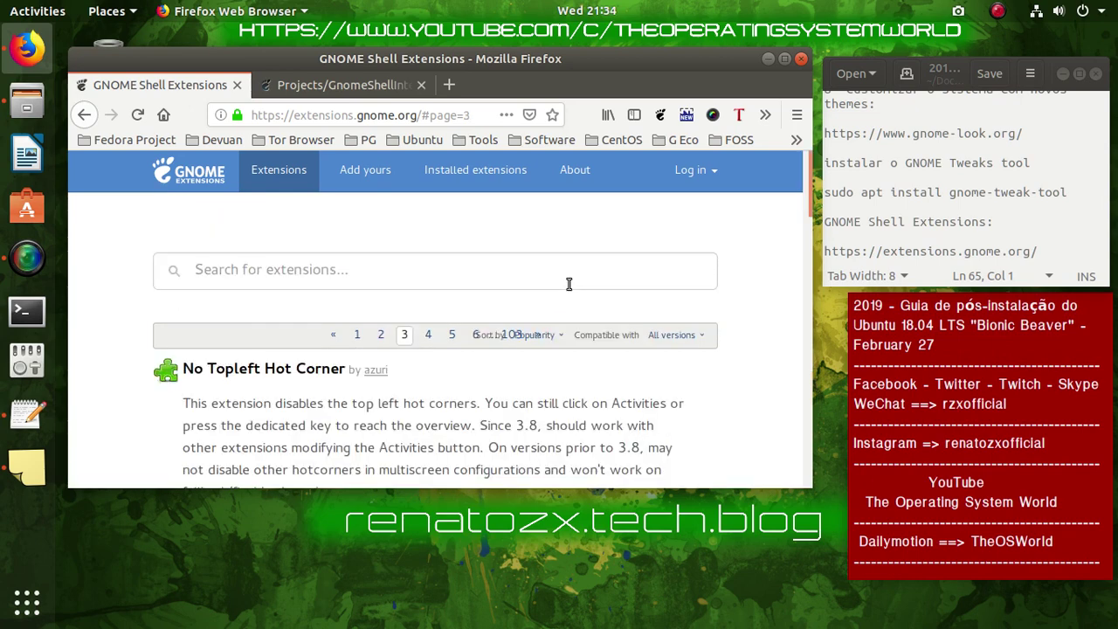
scroll(568, 284, "down", 5)
scroll(568, 288, "up", 3)
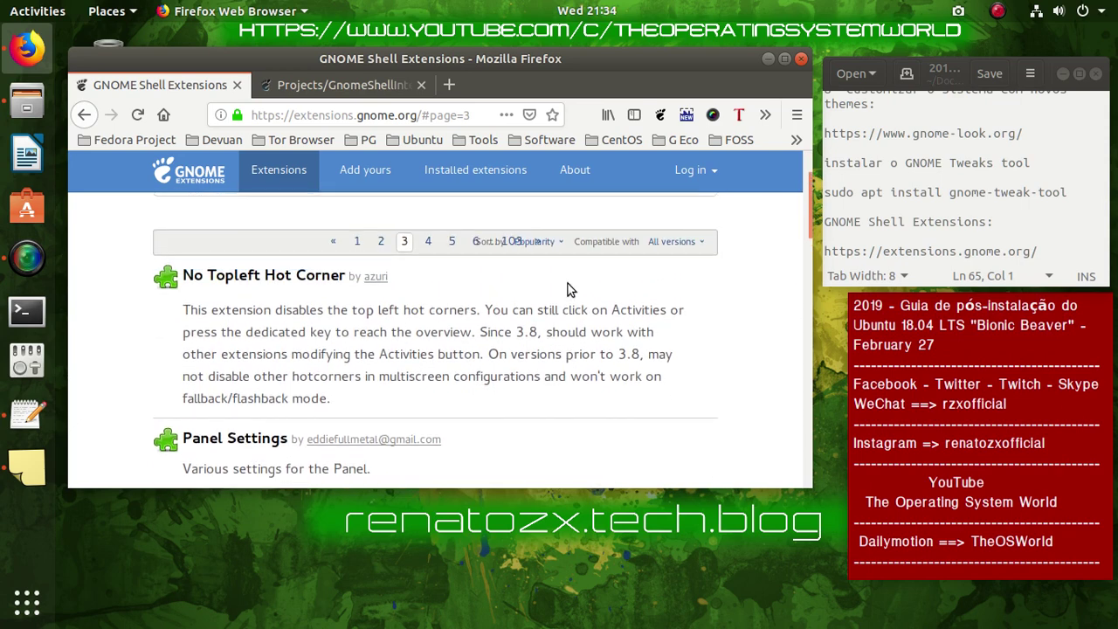
scroll(567, 288, "down", 3)
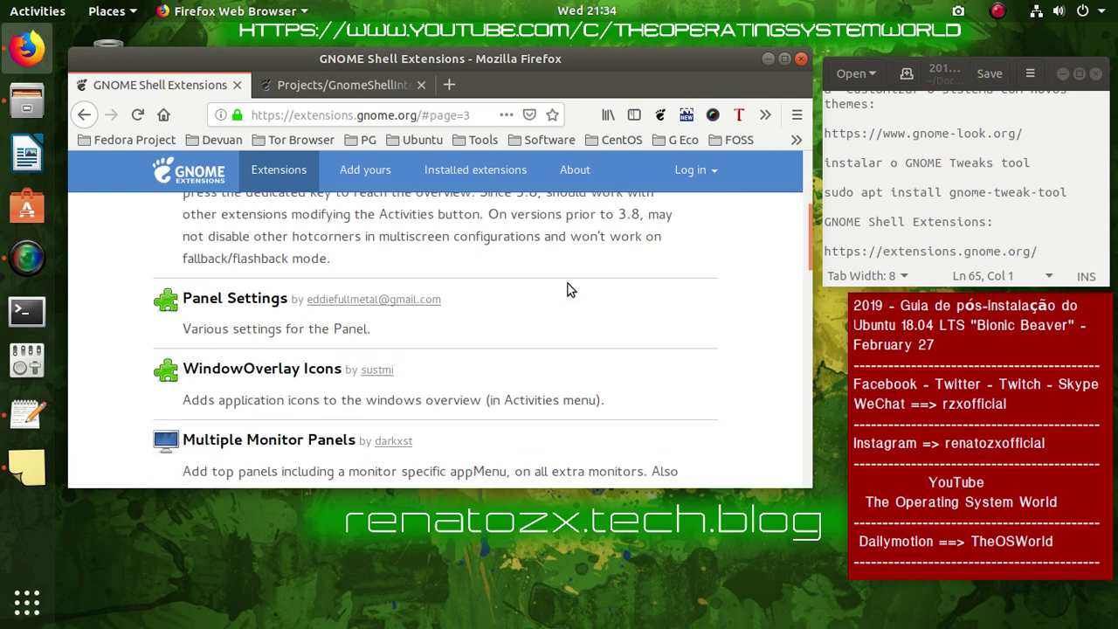
left_click(267, 303)
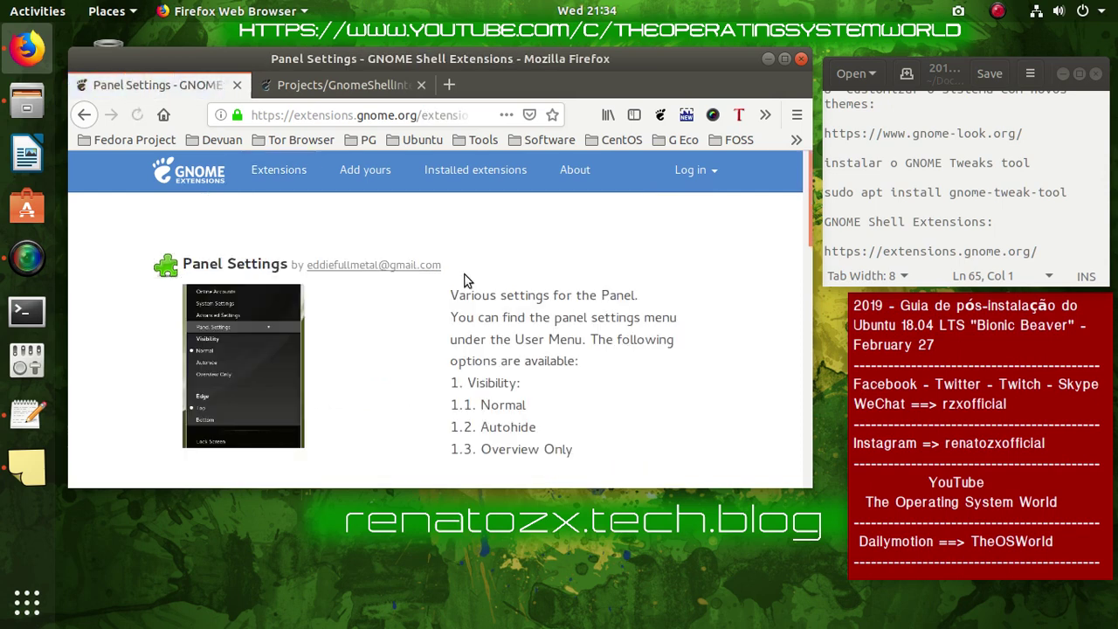
left_click(657, 271)
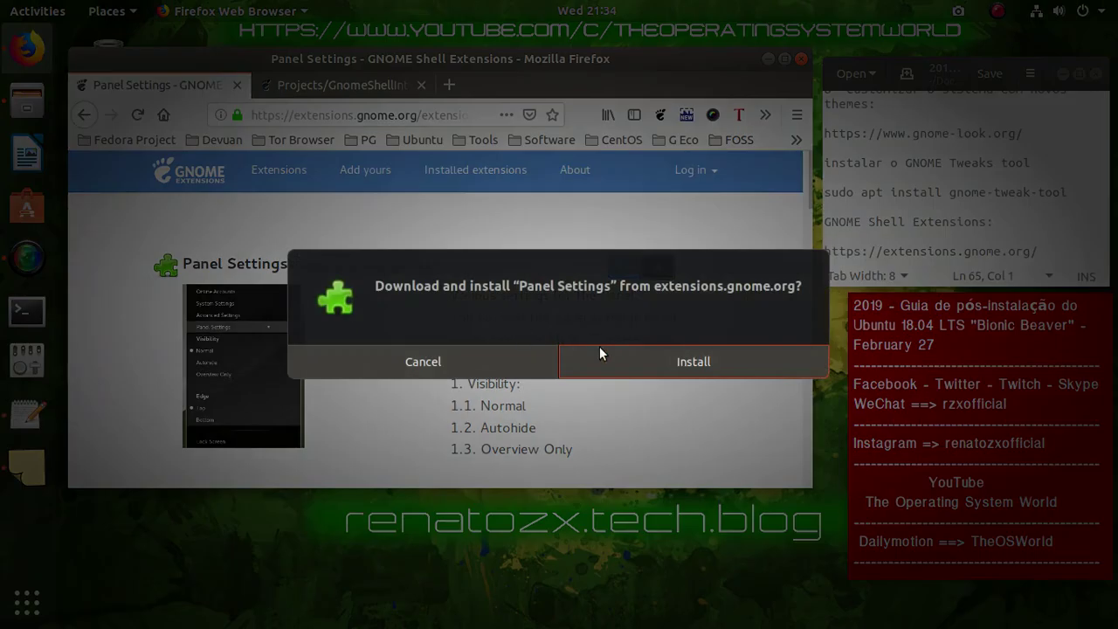
left_click(690, 362)
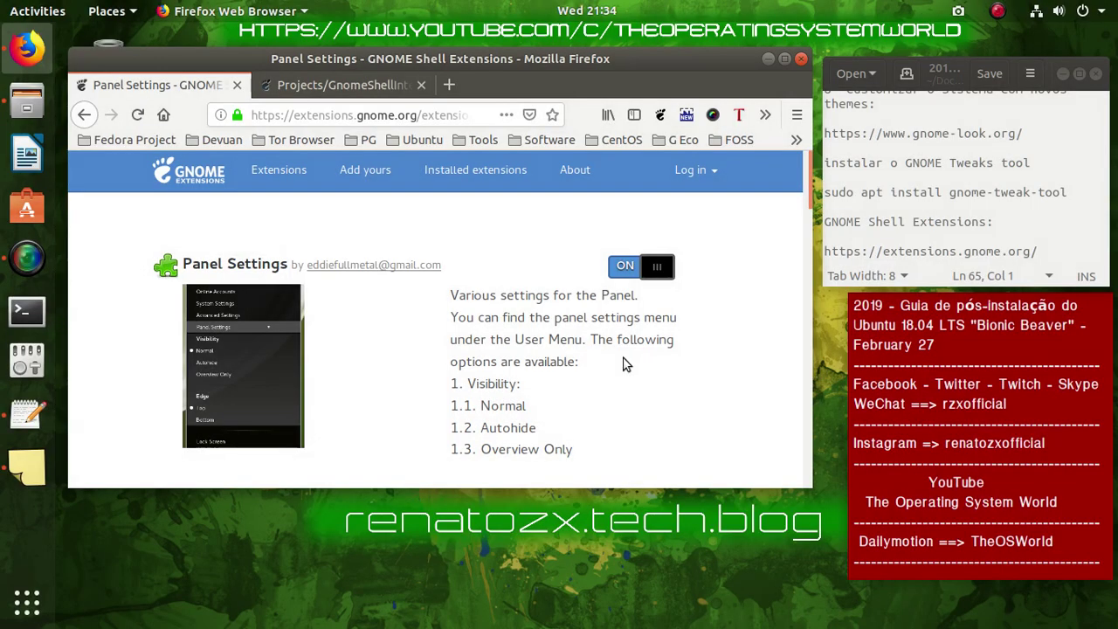
Return to the extensions list and look through the remaining extensions on page 3
left_click(84, 114)
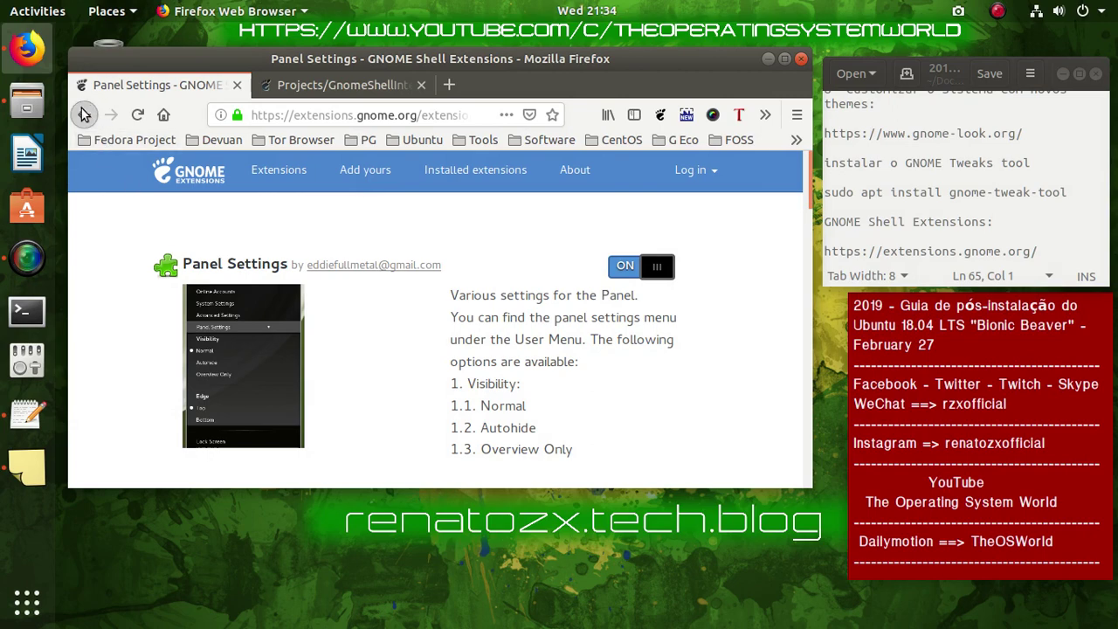
scroll(524, 338, "down", 4)
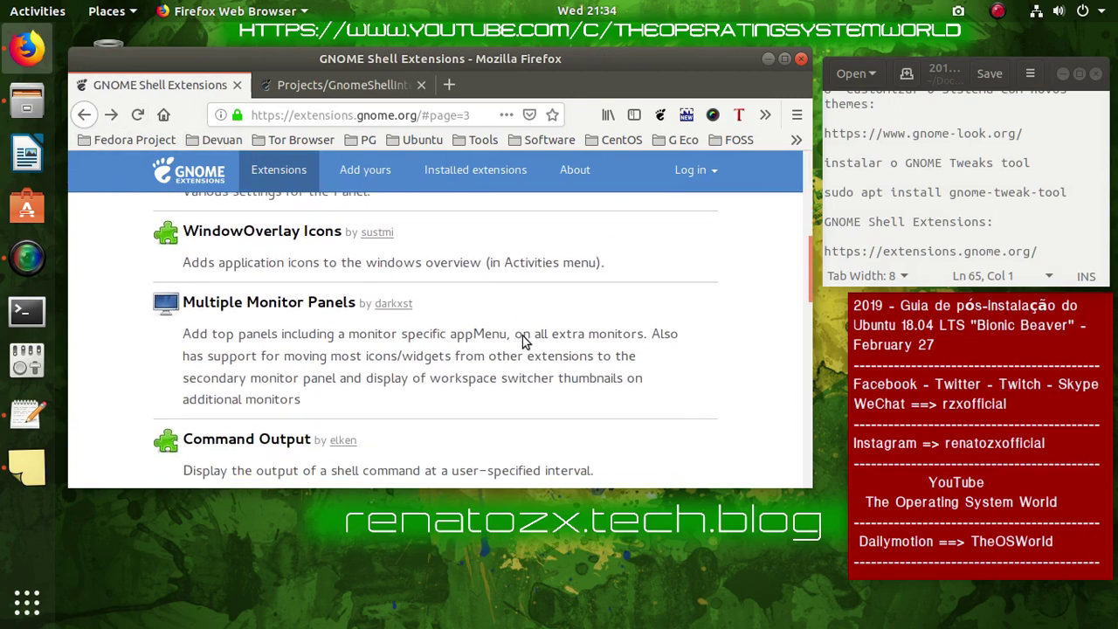
scroll(524, 337, "down", 6)
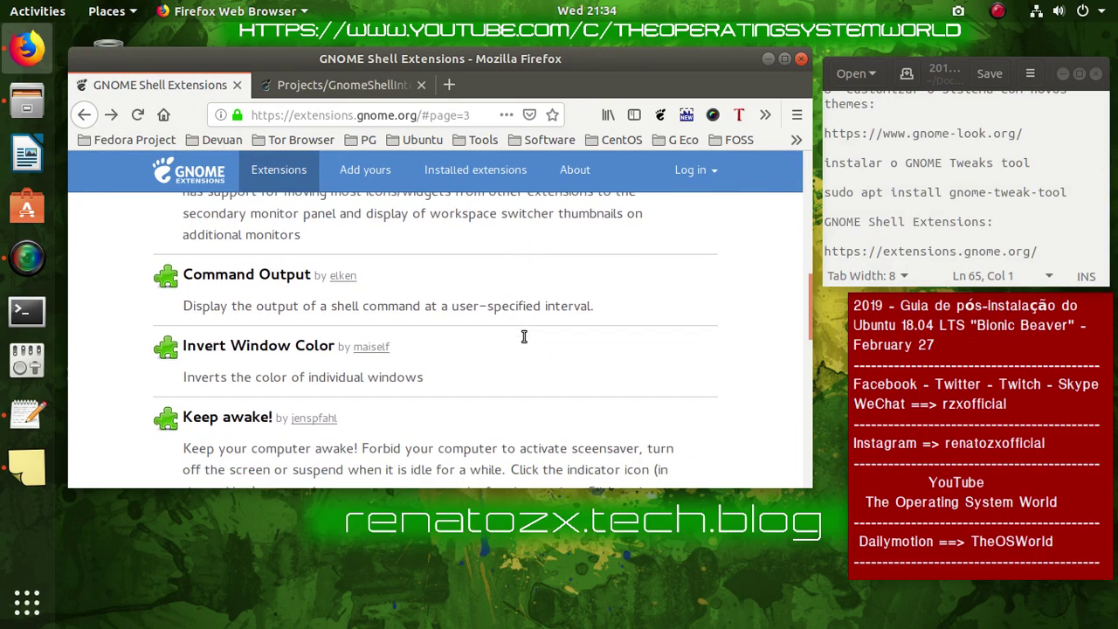
scroll(522, 342, "down", 5)
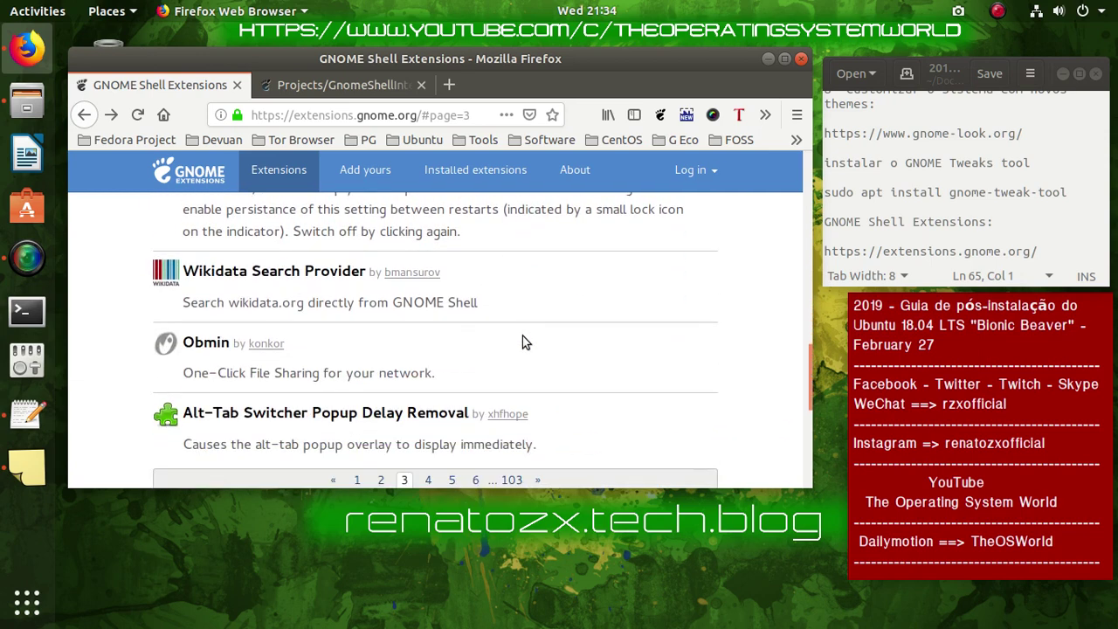
scroll(522, 339, "down", 1)
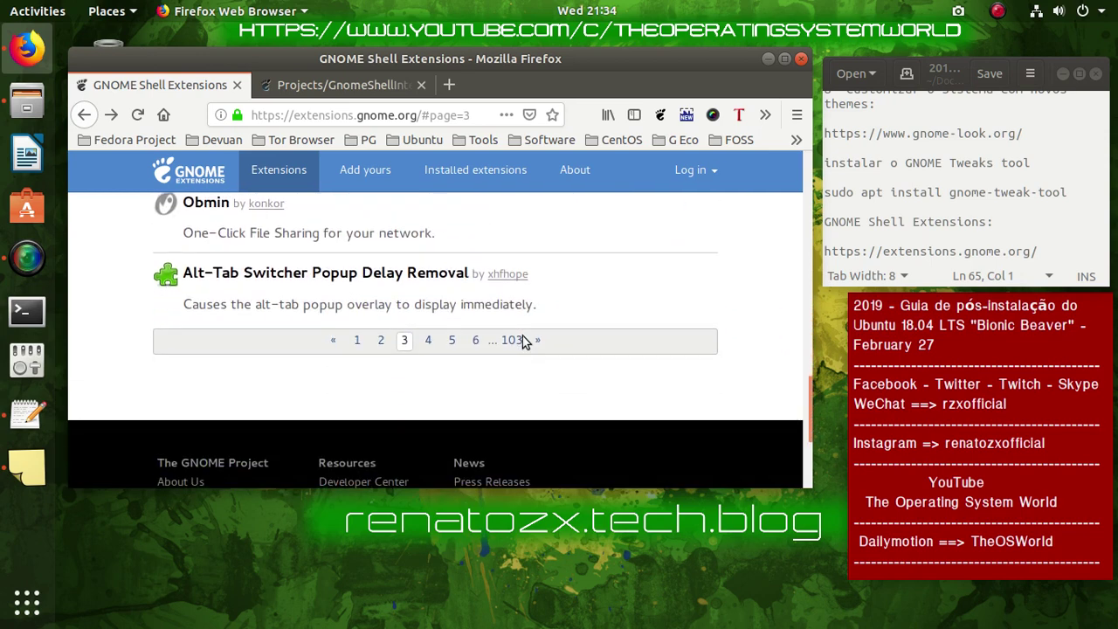
Go to page 4 of the list, open the Deepin Enhanced Dock extension, switch it on and accept its installation
left_click(434, 341)
scroll(654, 330, "down", 4)
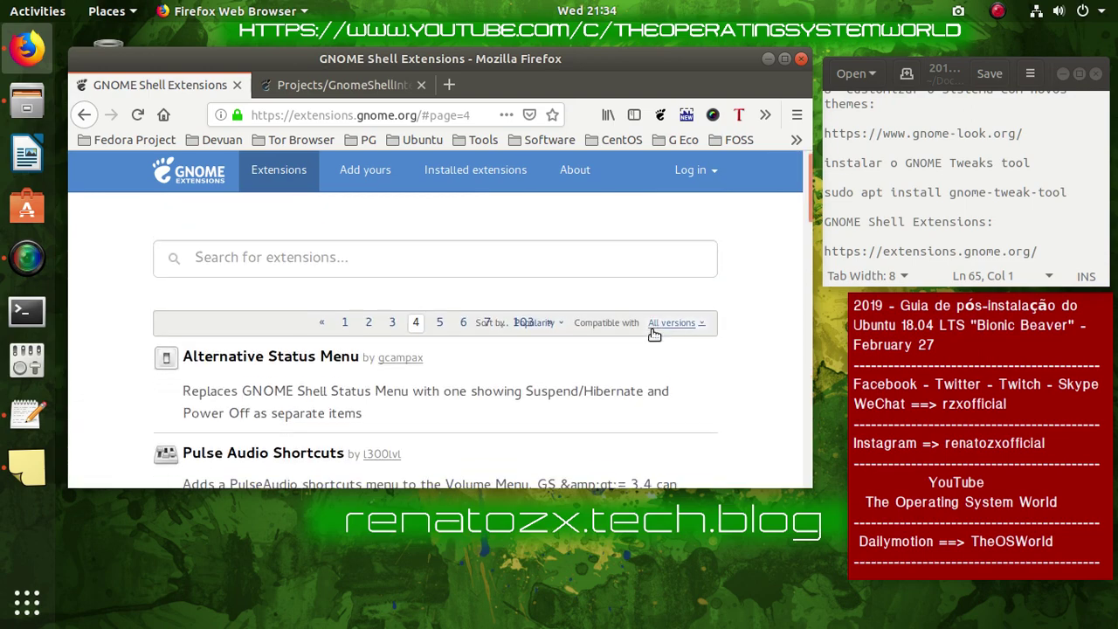
scroll(654, 335, "down", 5)
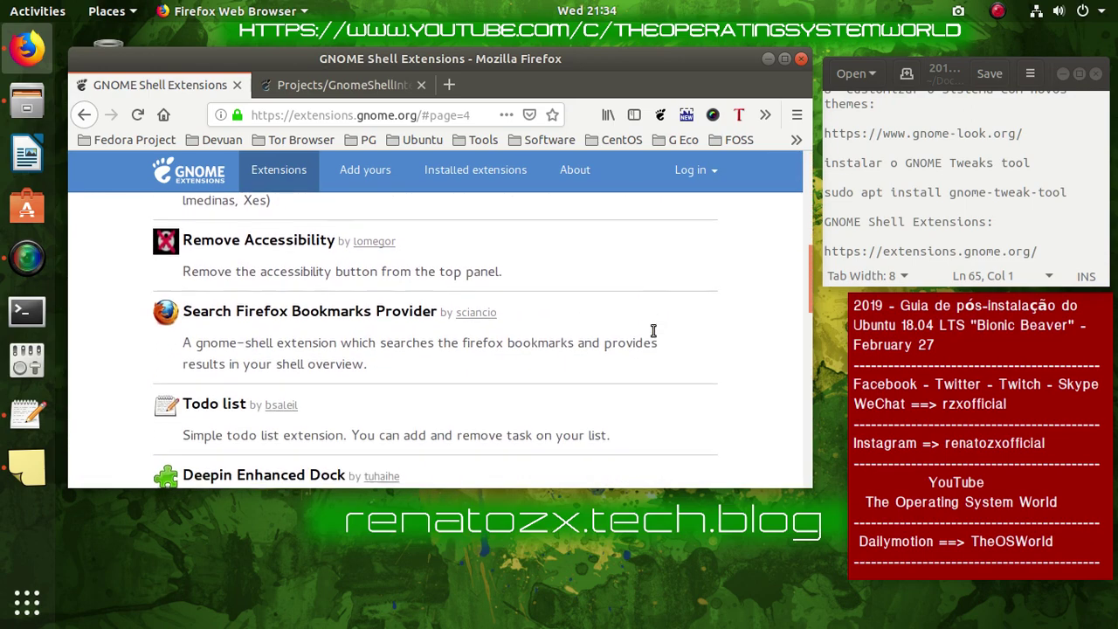
scroll(654, 330, "down", 2)
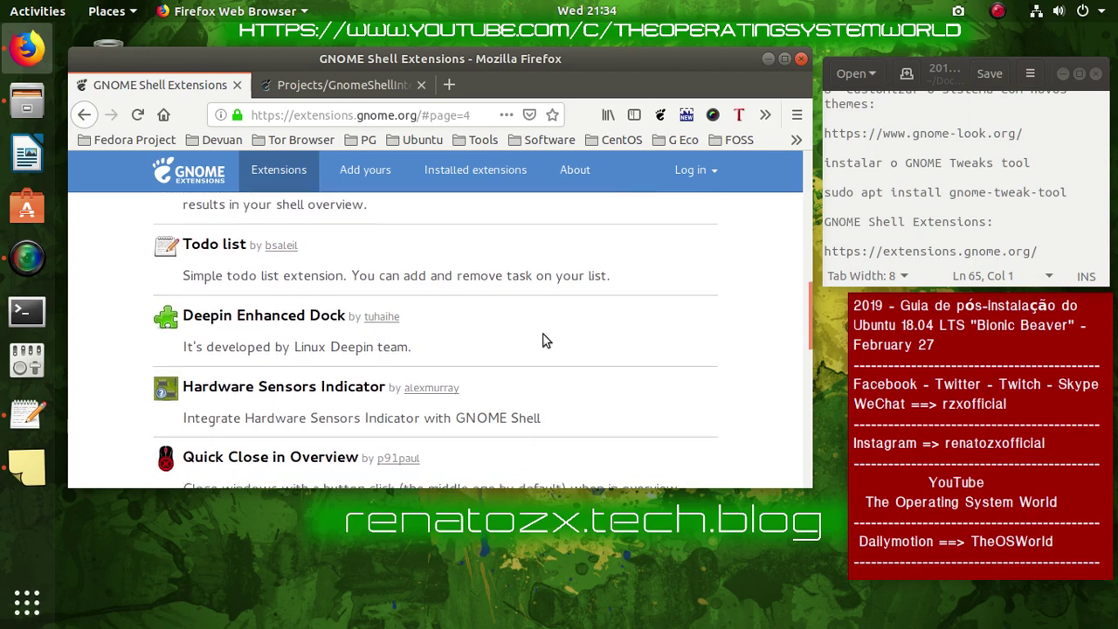
scroll(541, 340, "down", 2)
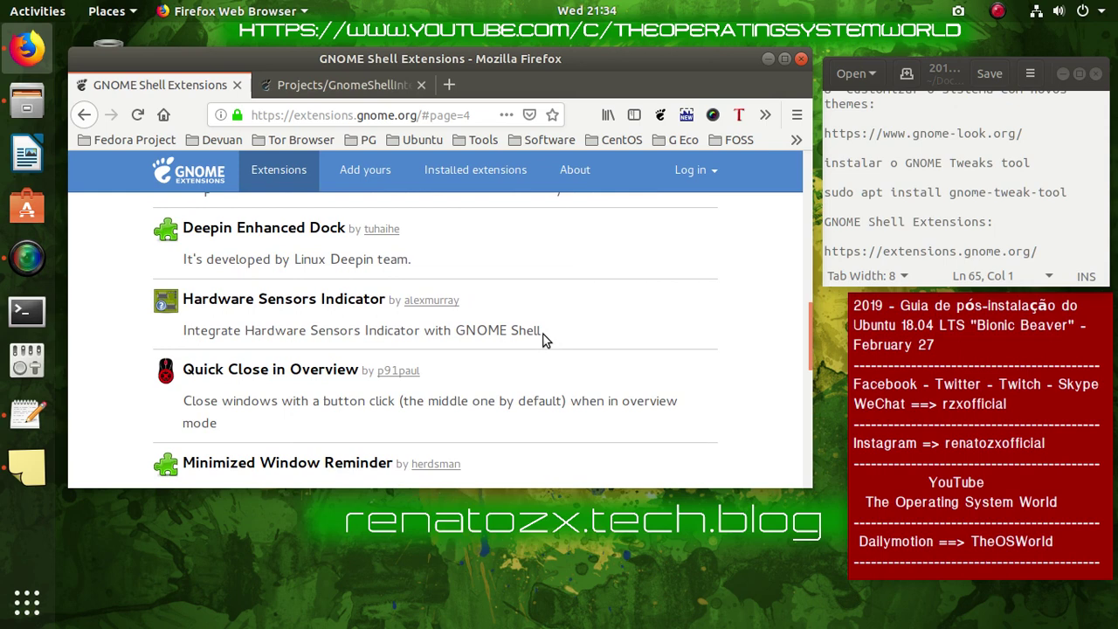
scroll(542, 339, "up", 1)
left_click(301, 276)
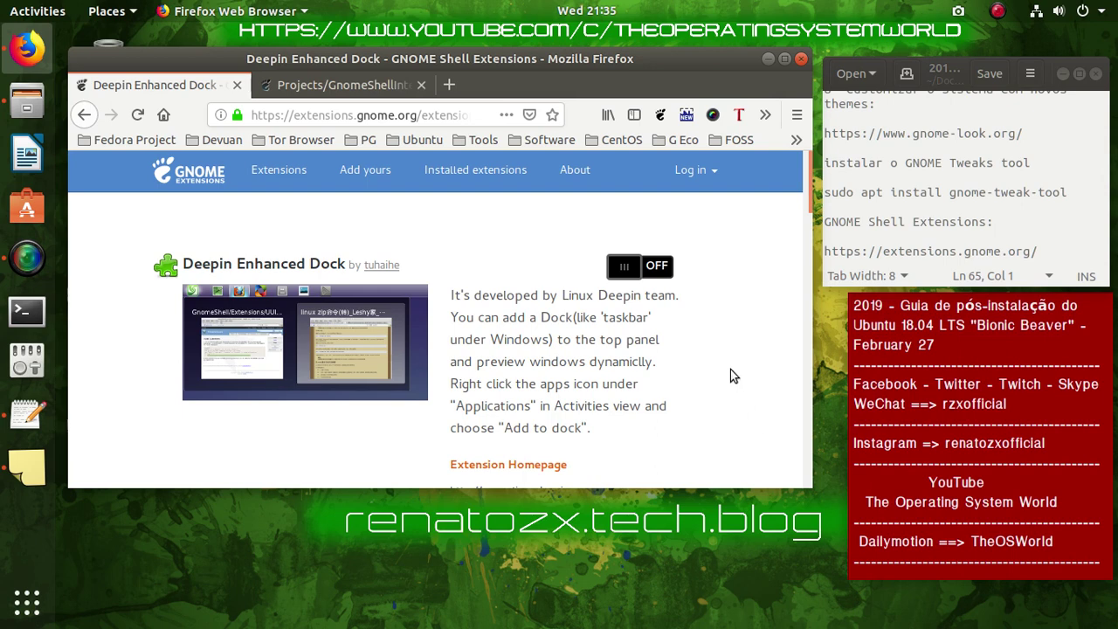
left_click(666, 279)
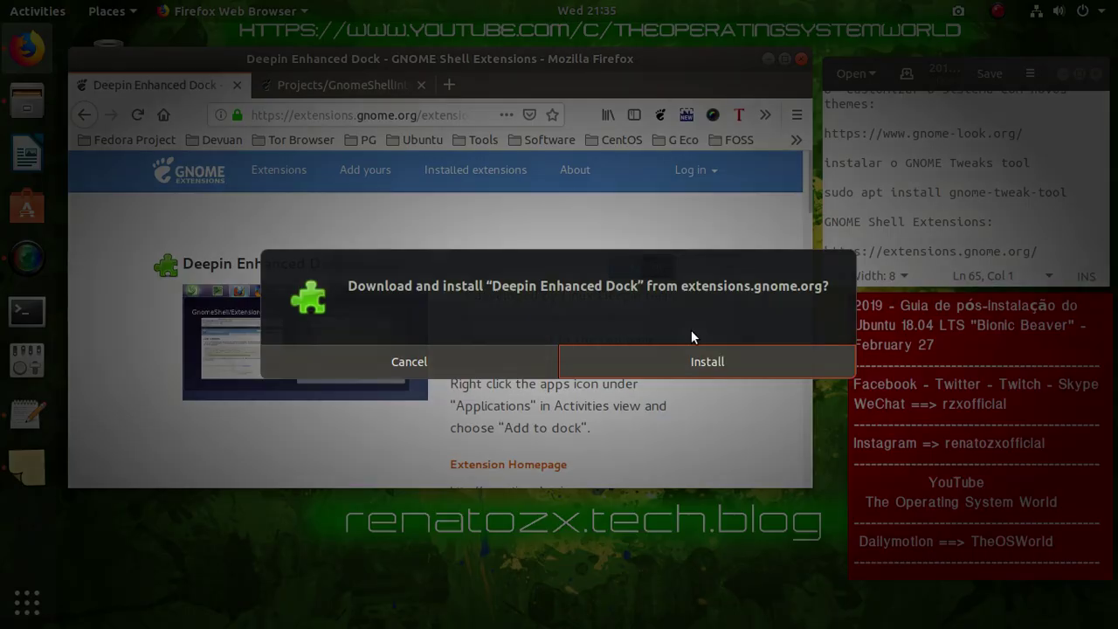
left_click(706, 367)
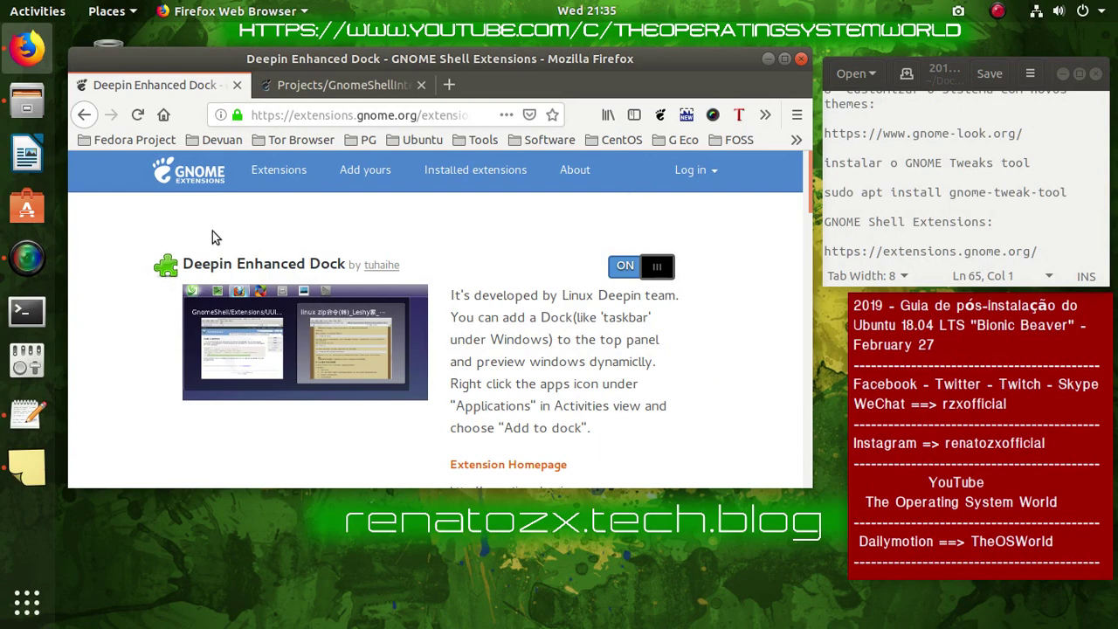
Go back to the extensions list and look through the other extensions on page 4
left_click(95, 111)
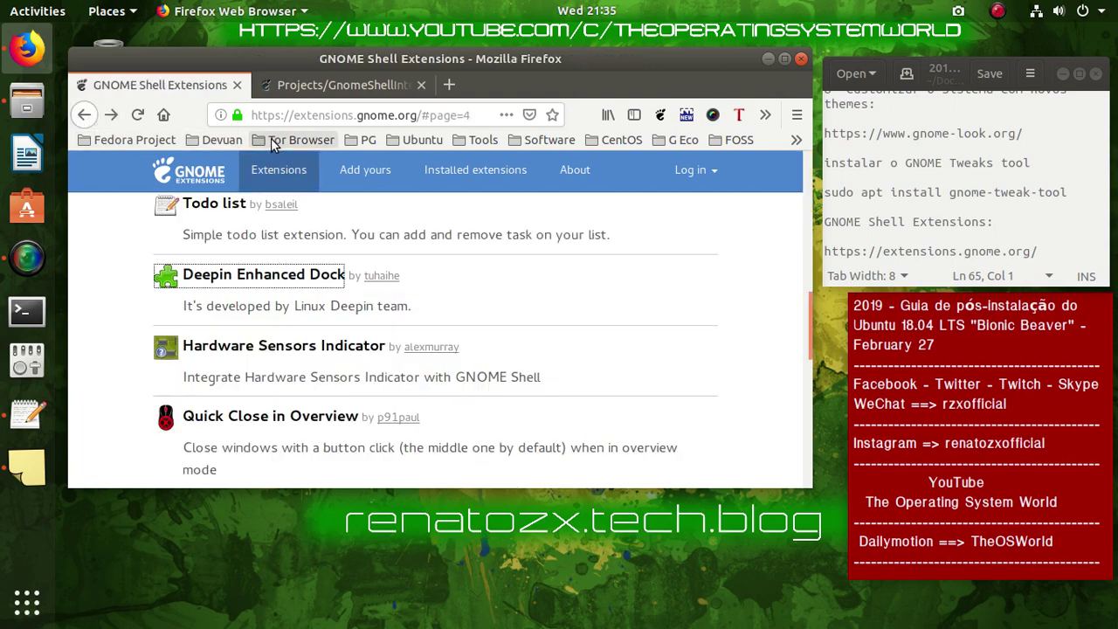
scroll(433, 332, "down", 4)
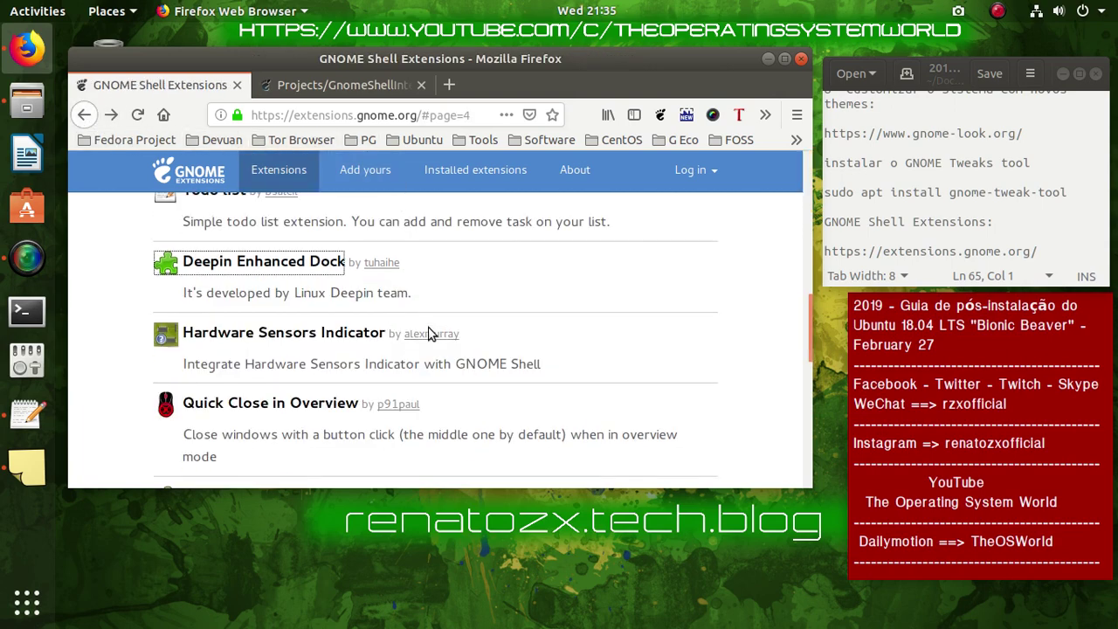
scroll(430, 330, "down", 4)
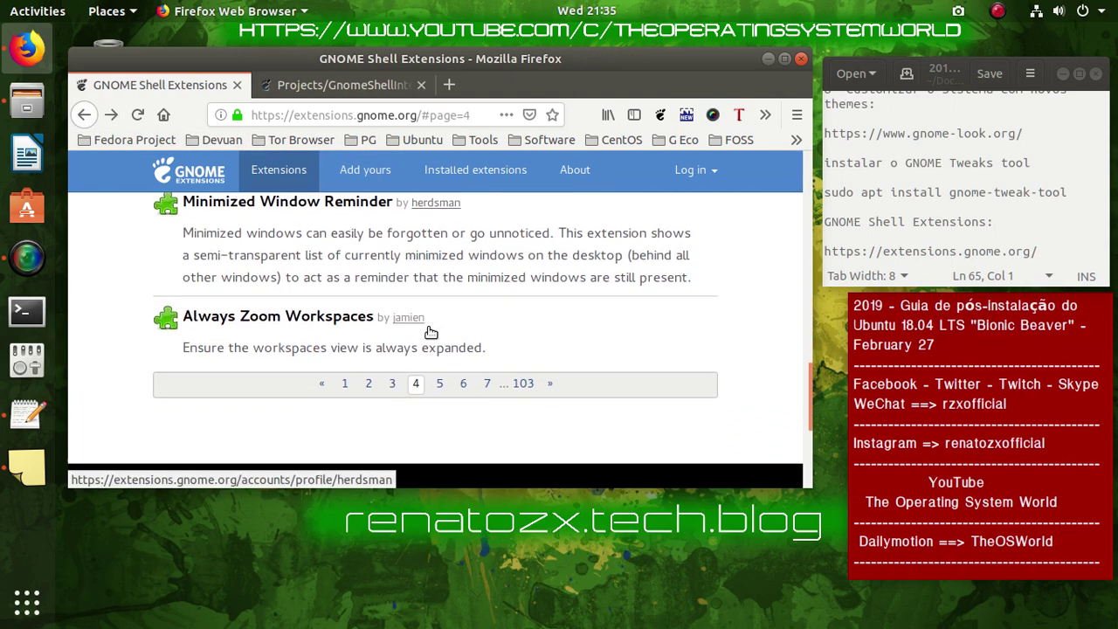
scroll(428, 331, "up", 5)
scroll(428, 331, "up", 15)
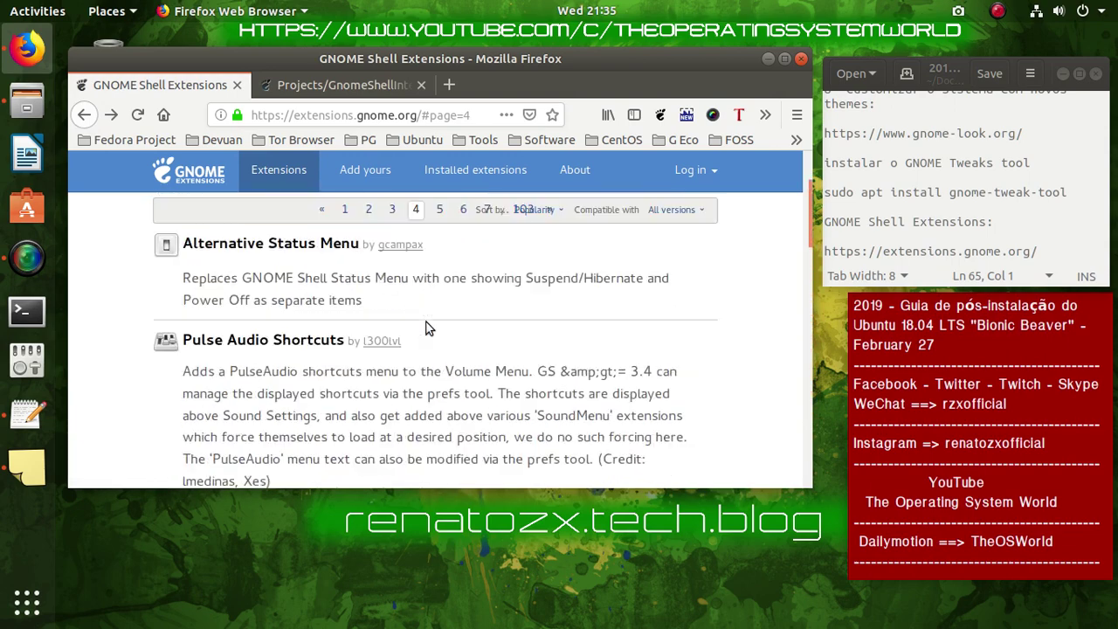
Search the extensions for "dock" and look through the results as far as Dash to Dock
left_click(370, 269)
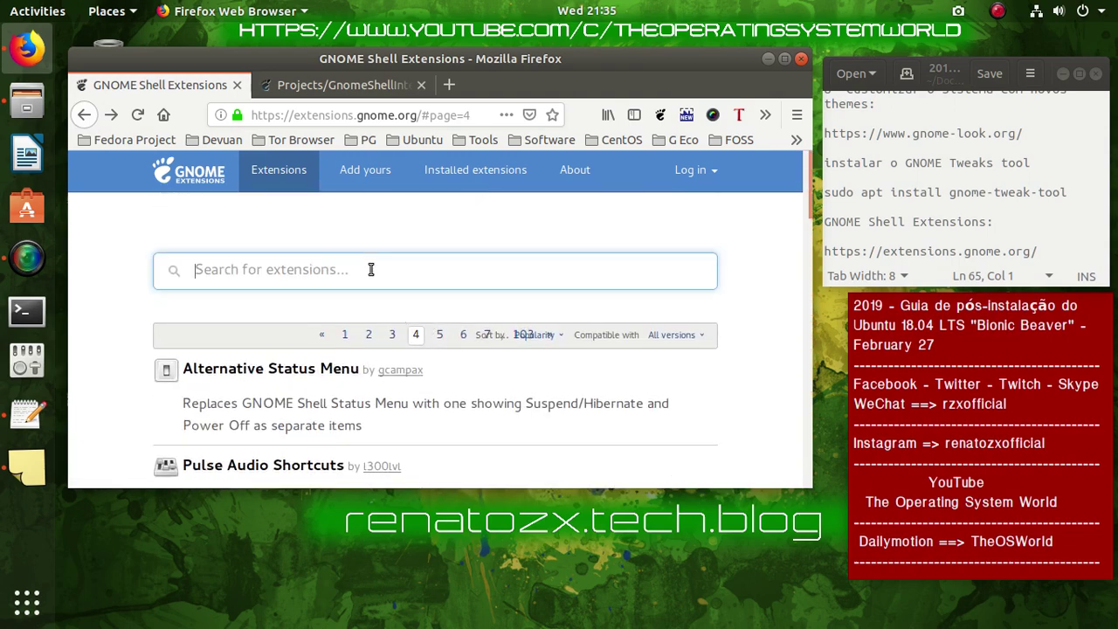
type("dock")
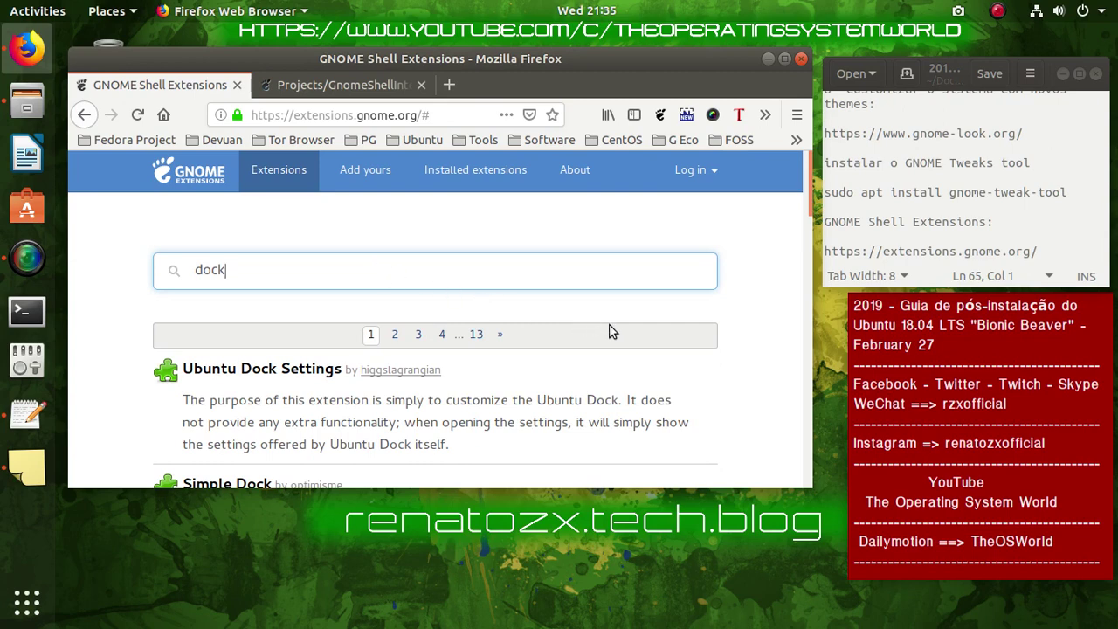
scroll(609, 326, "down", 2)
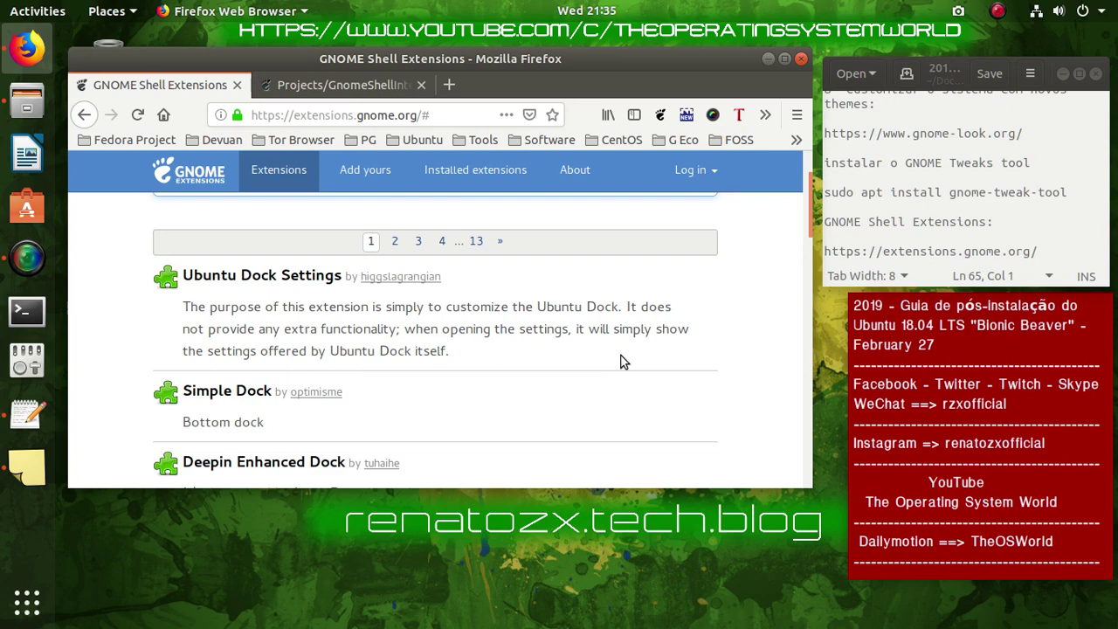
scroll(551, 356, "down", 2)
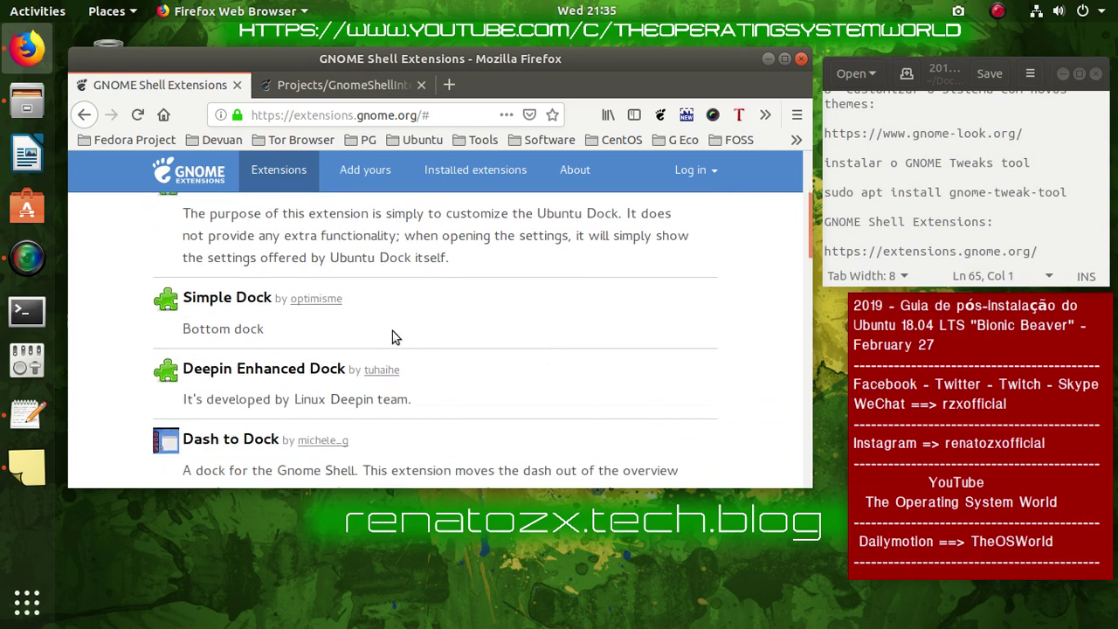
scroll(406, 332, "down", 3)
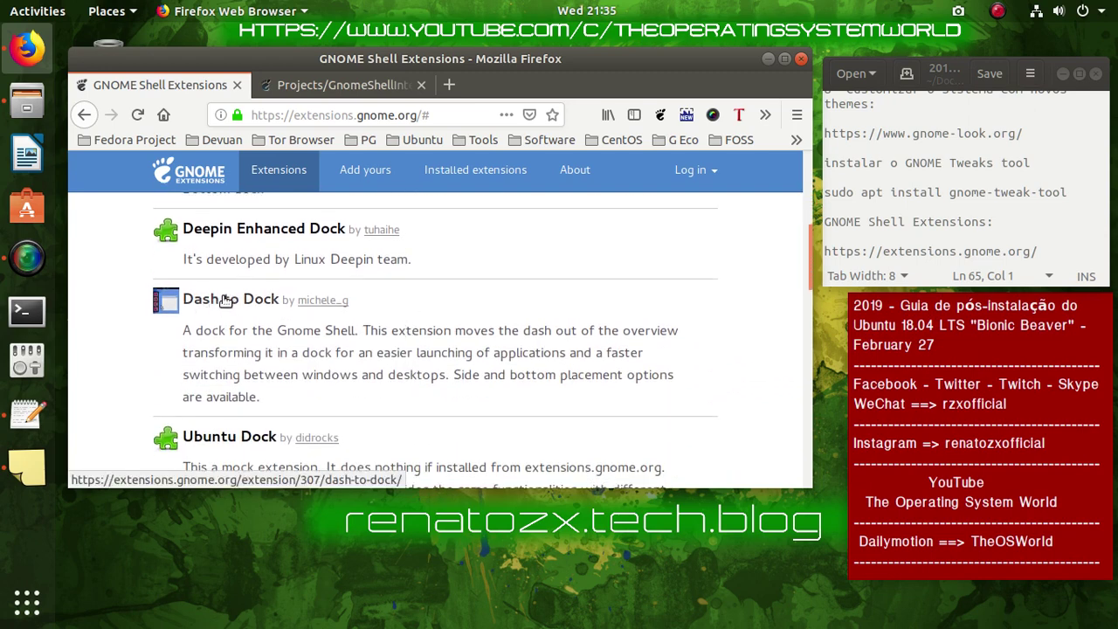
Open the Dash to Dock extension page, switch the extension on and accept its installation
left_click(253, 303)
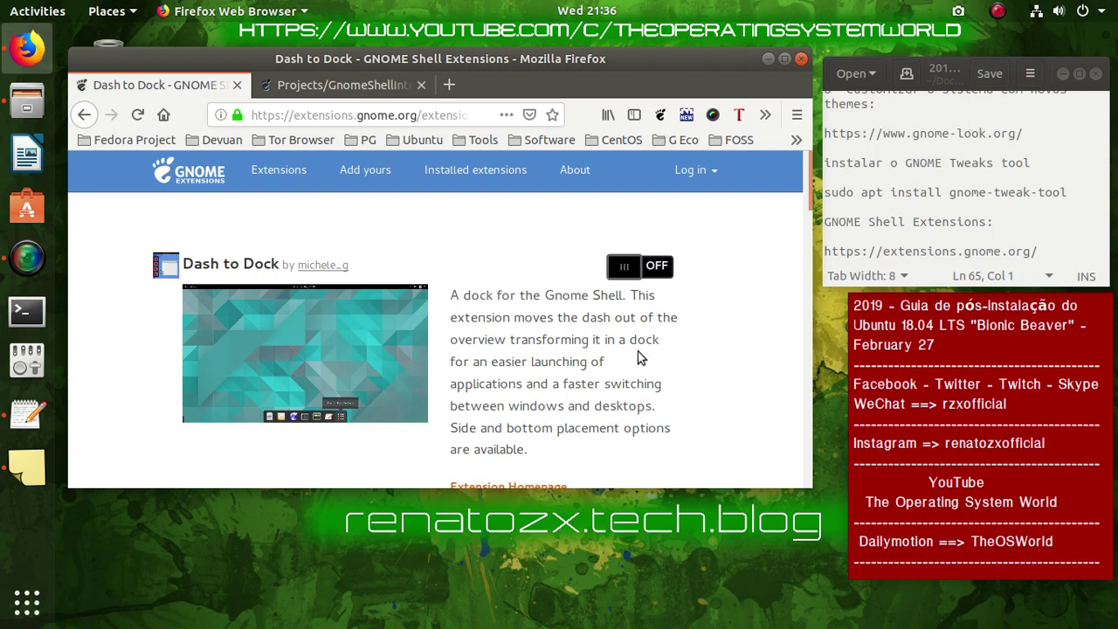
left_click(661, 273)
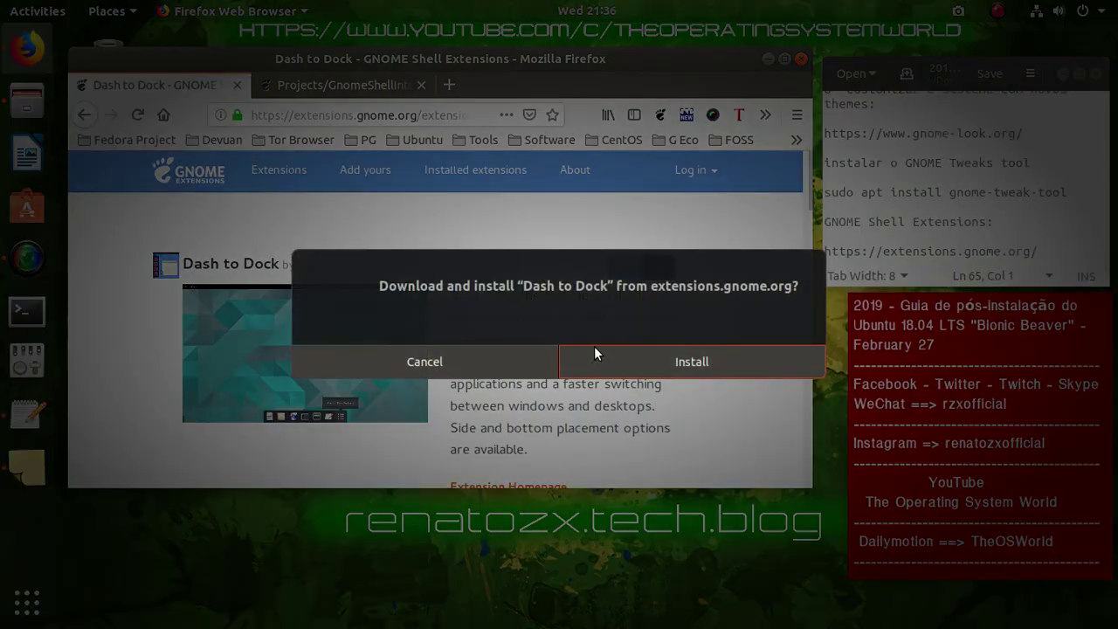
left_click(595, 352)
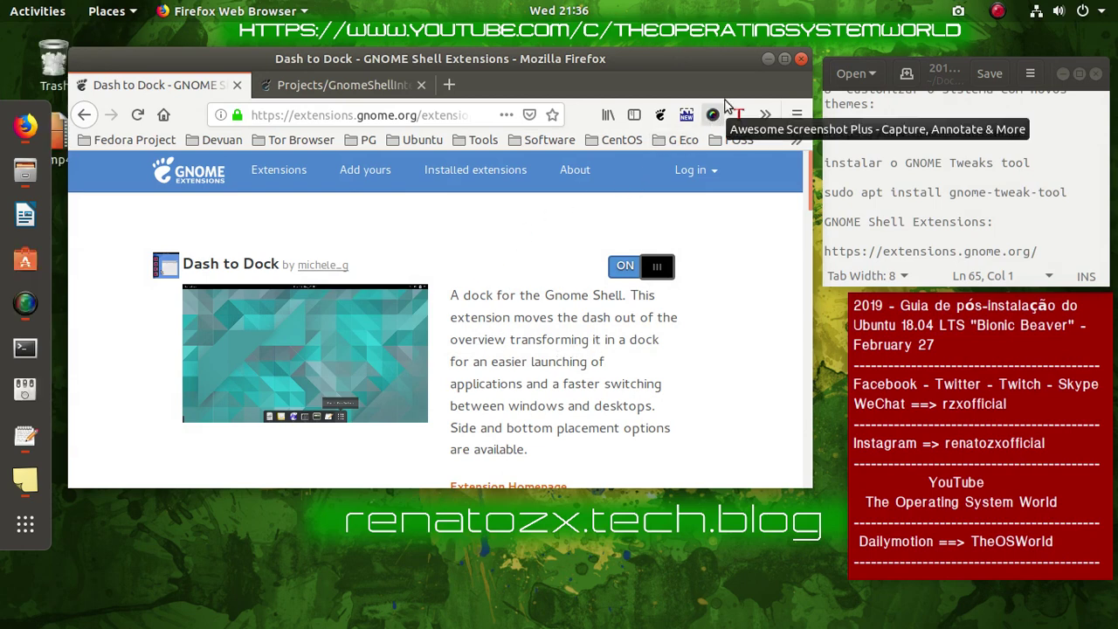
Minimize Firefox, switch to the Files window, and shrink and move it so it sits clear of the dock
left_click(770, 58)
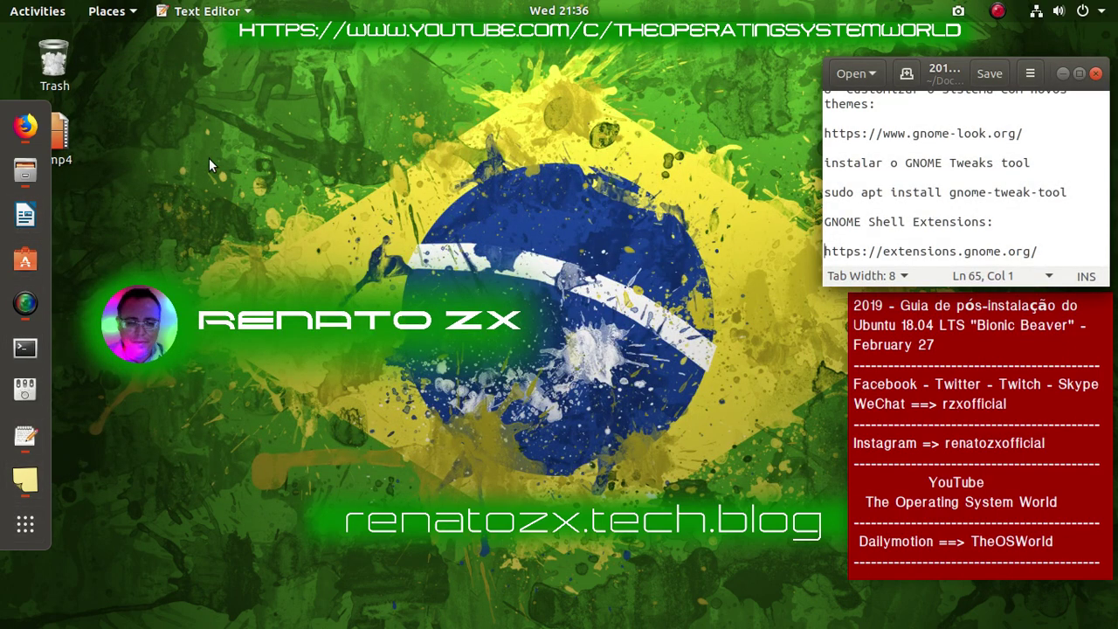
left_click(34, 177)
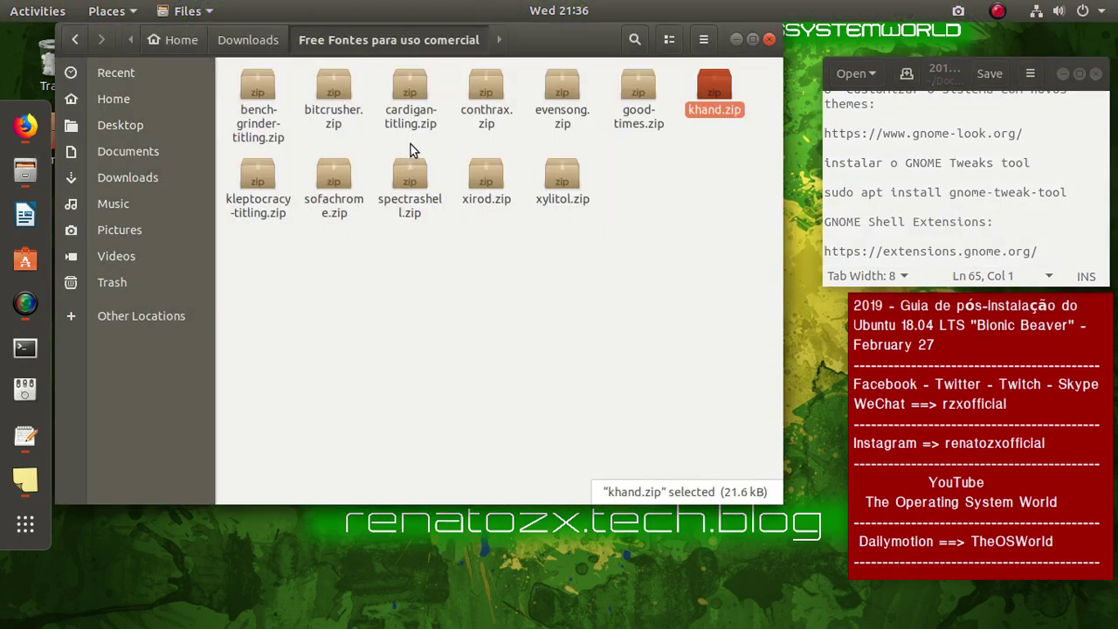
left_click_drag(549, 33, 578, 41)
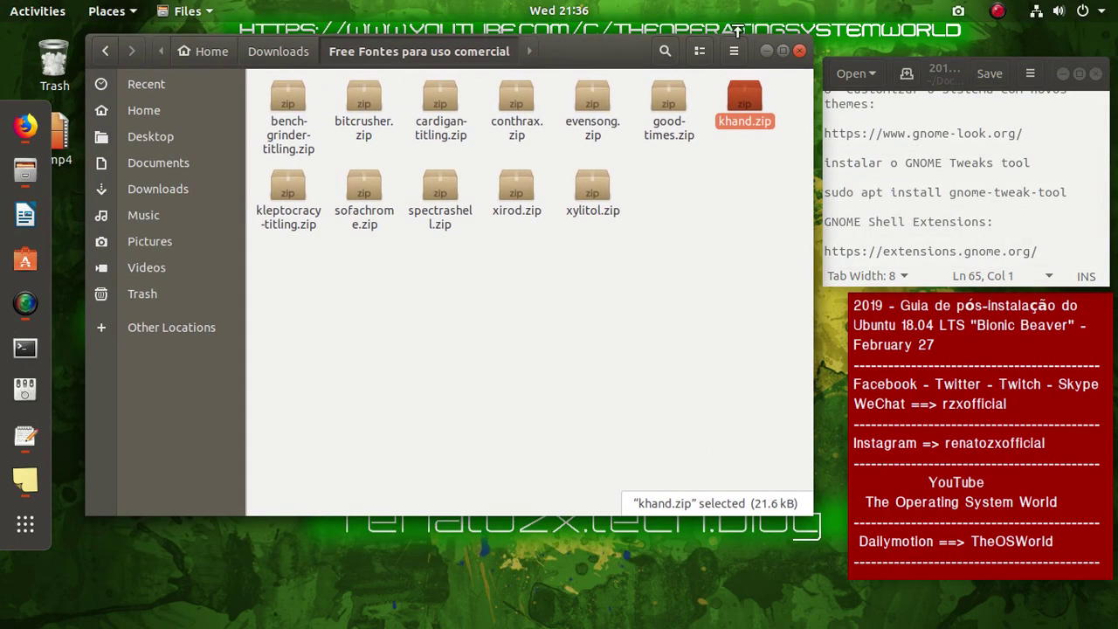
left_click_drag(809, 37, 784, 148)
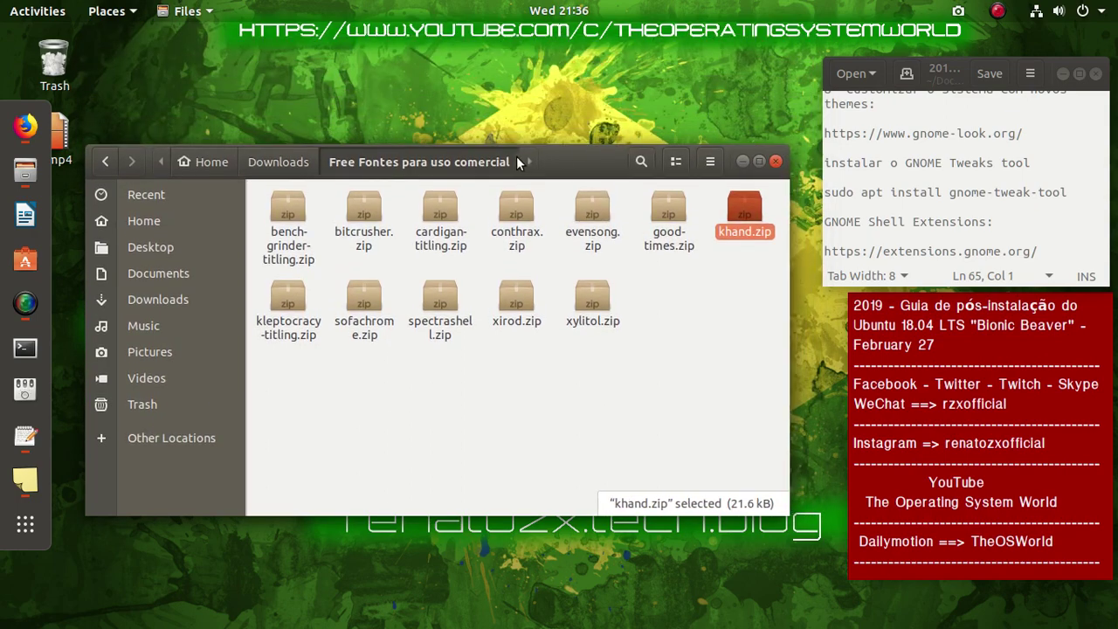
left_click_drag(556, 157, 561, 86)
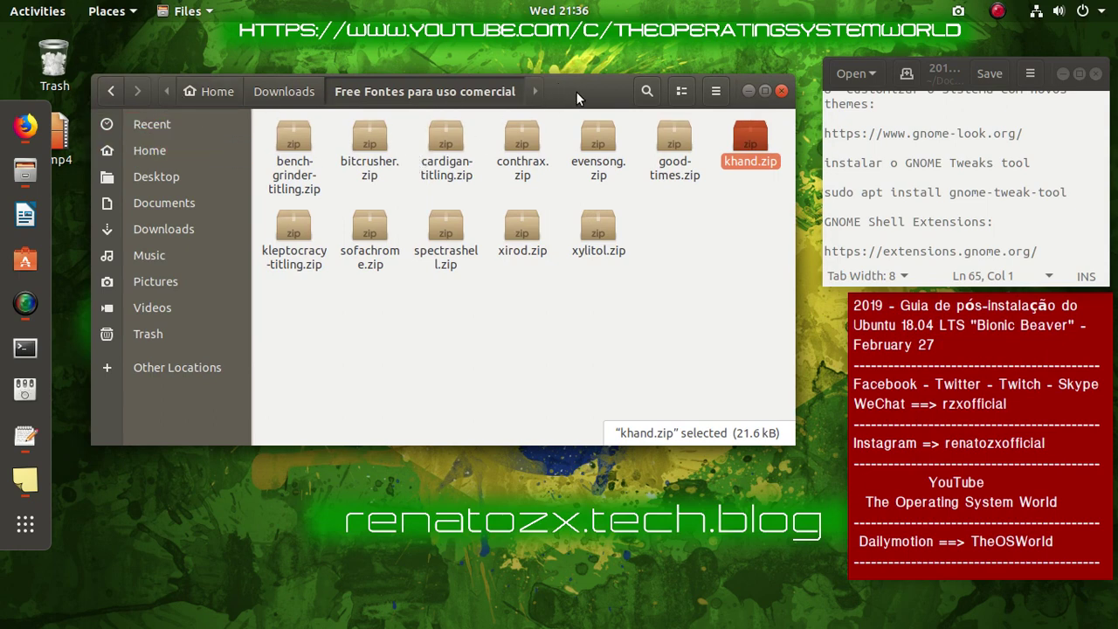
Turn on the display of hidden files in the file manager
left_click(716, 92)
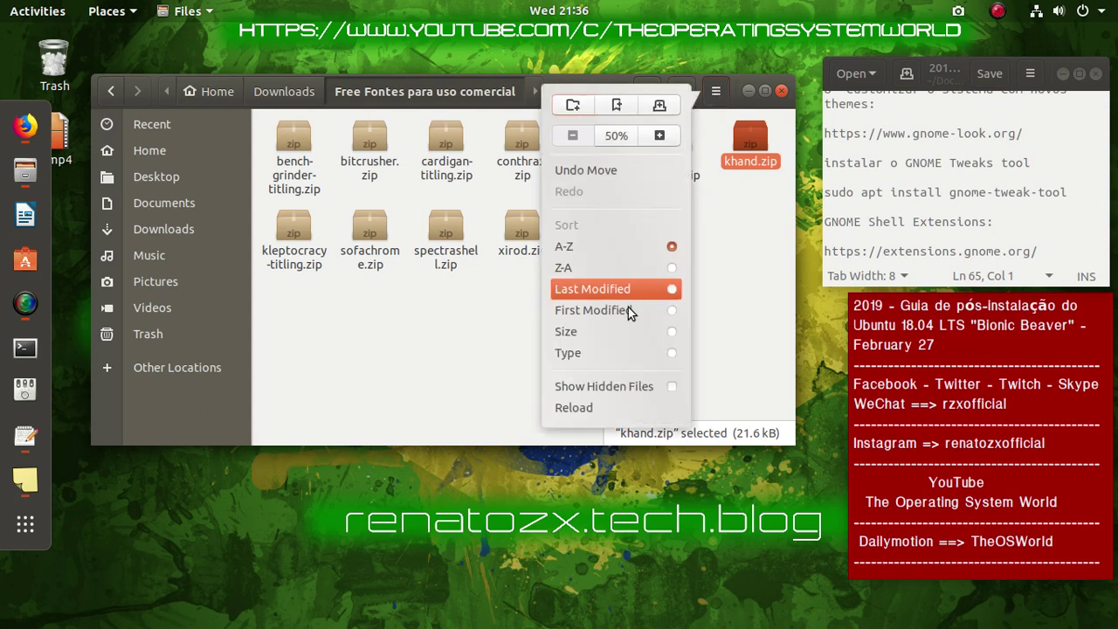
left_click(667, 390)
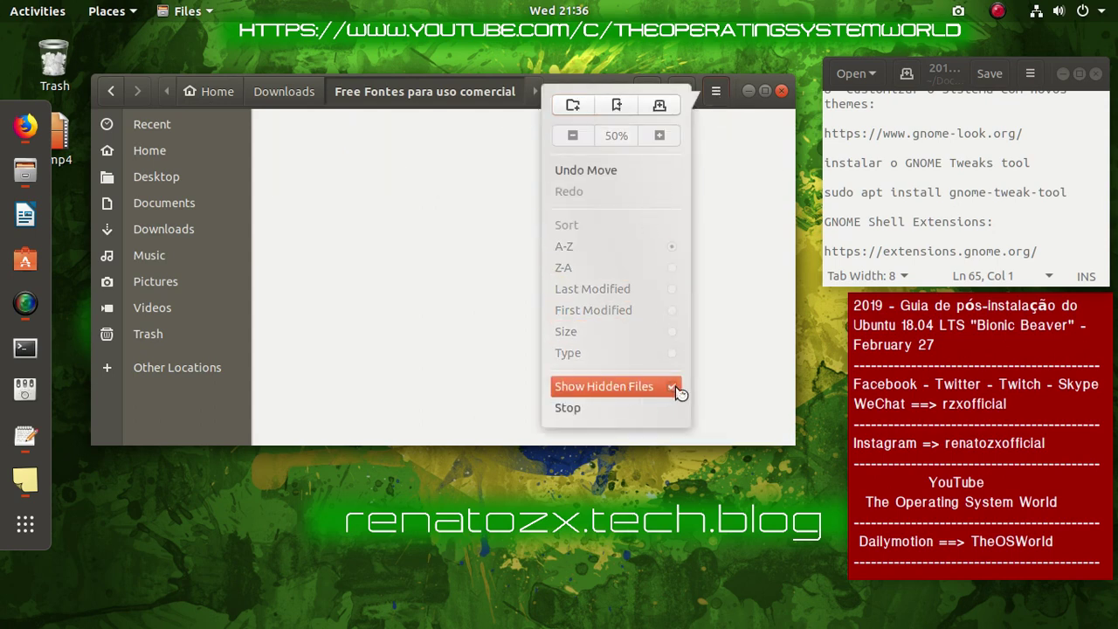
left_click(736, 316)
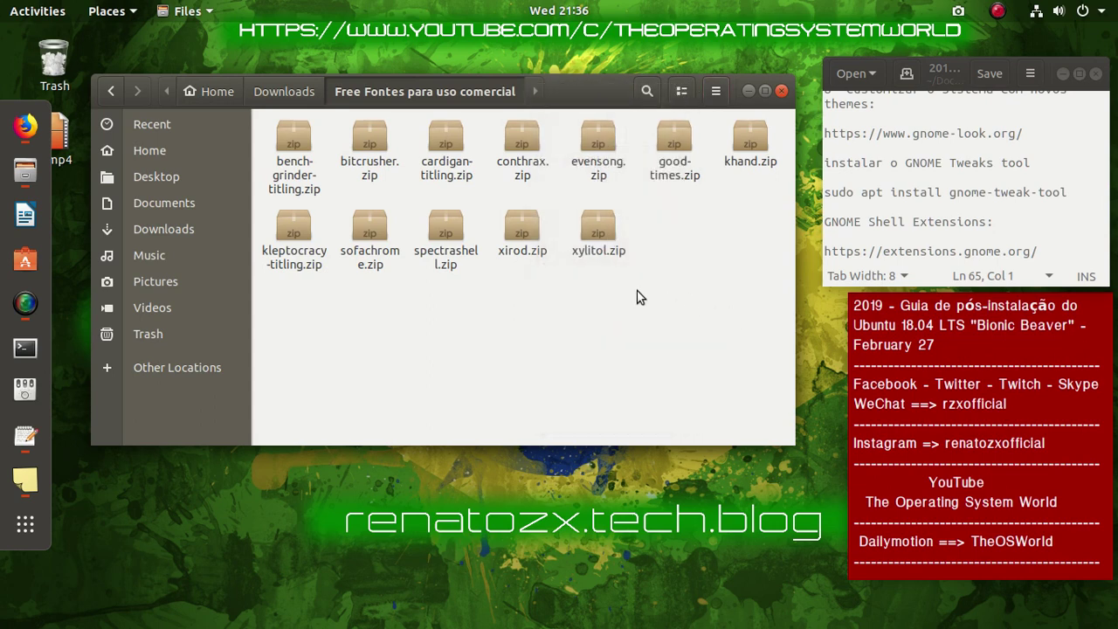
Open the Icons folder in Downloads and extract its three icon theme archives (Cupertino-Mobile, DeepinDark and Newaita) in place
left_click(285, 91)
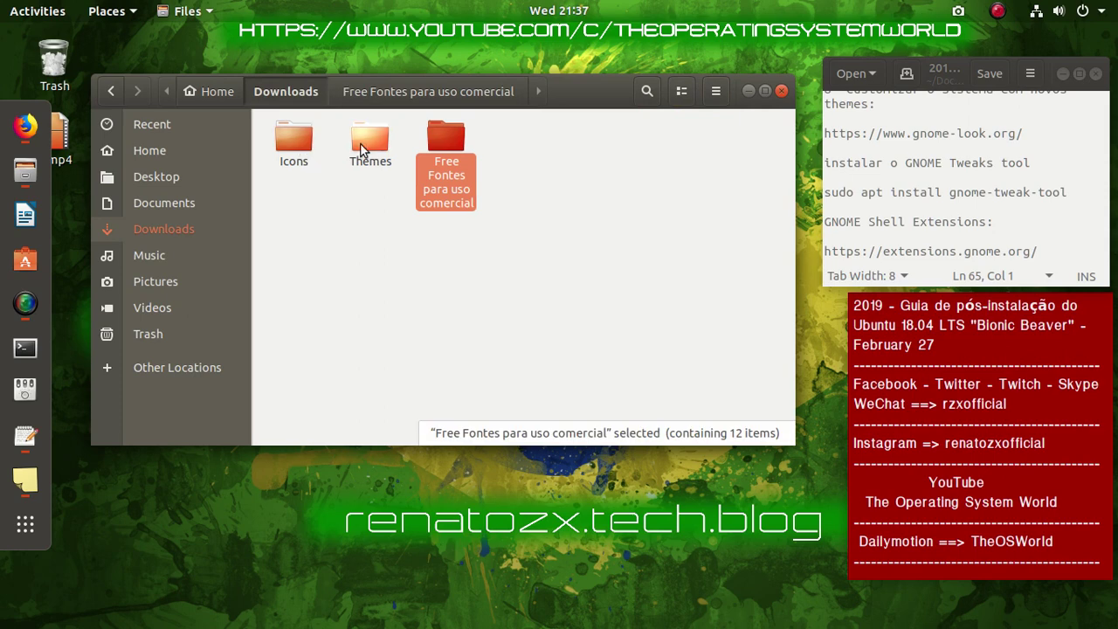
double_click(302, 145)
left_click_drag(496, 146, 272, 148)
right_click(291, 139)
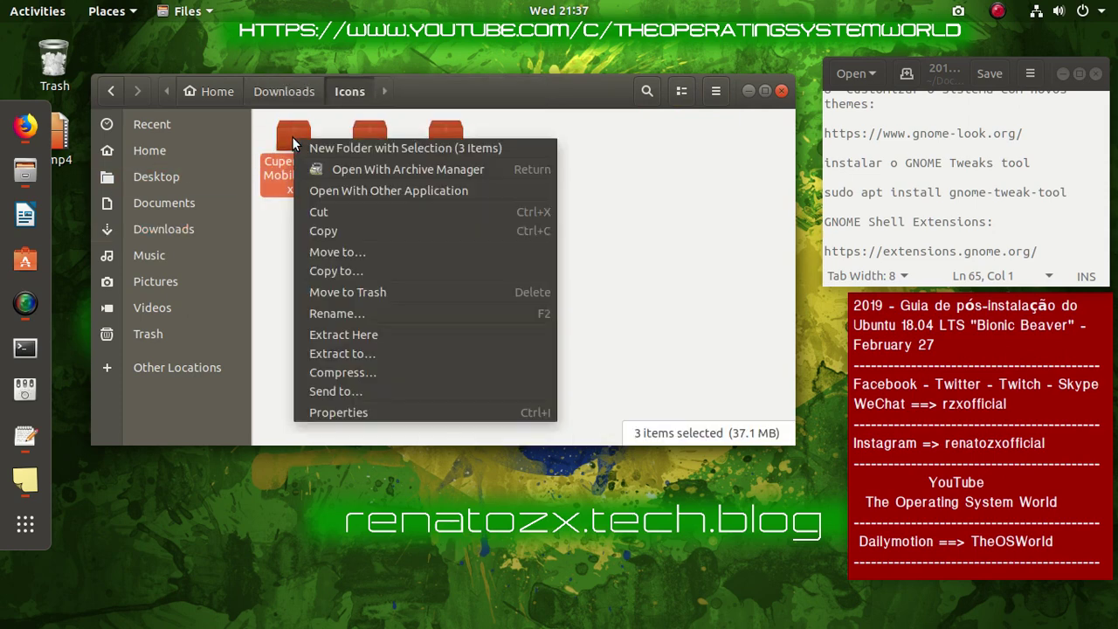
left_click(358, 334)
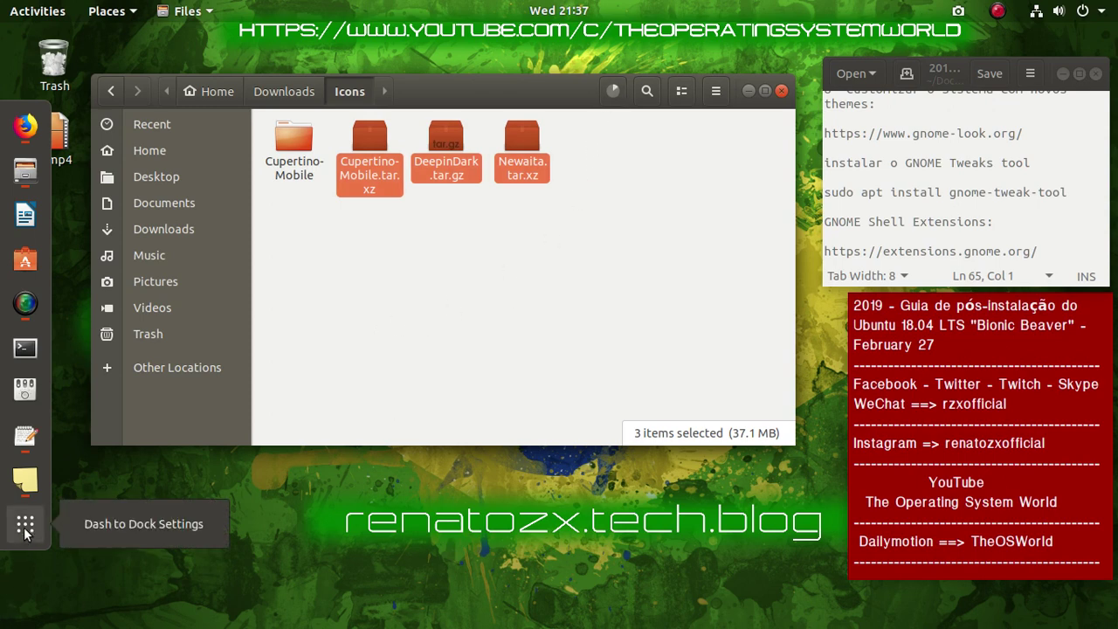
Open the Dash to Dock settings, position the dock at the bottom of the screen and set the icon size limit to 31 px
left_click(162, 523)
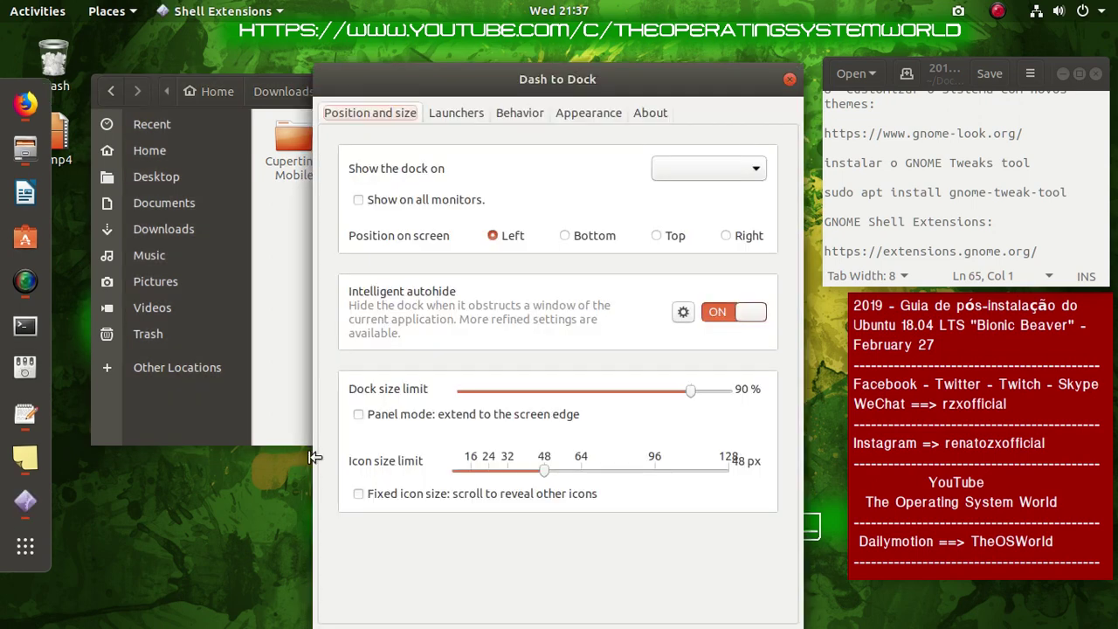
left_click(564, 236)
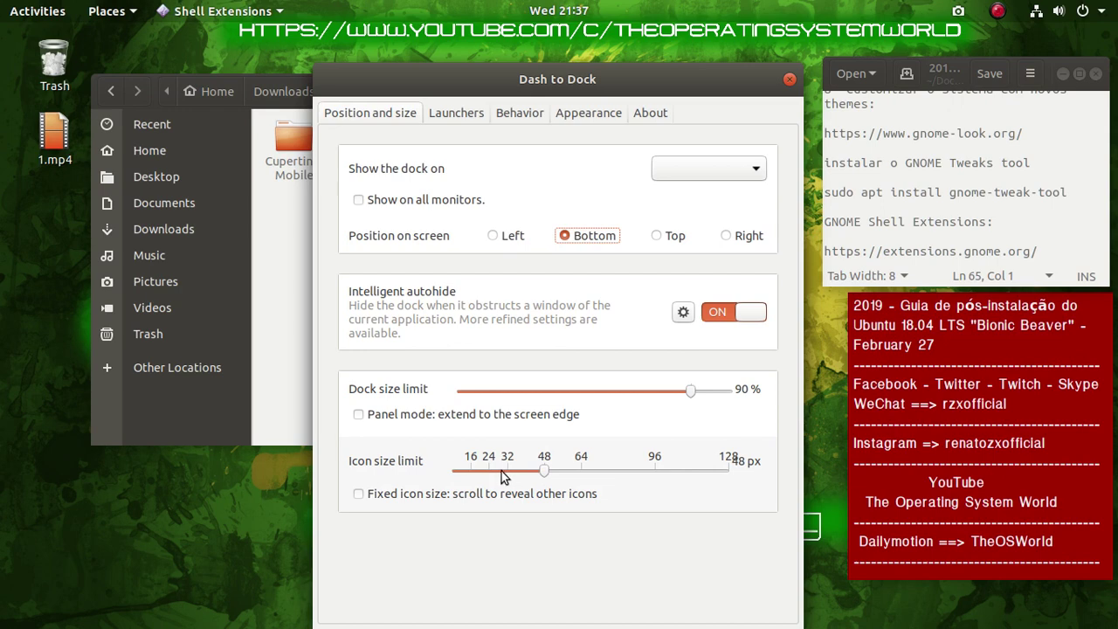
left_click(501, 470)
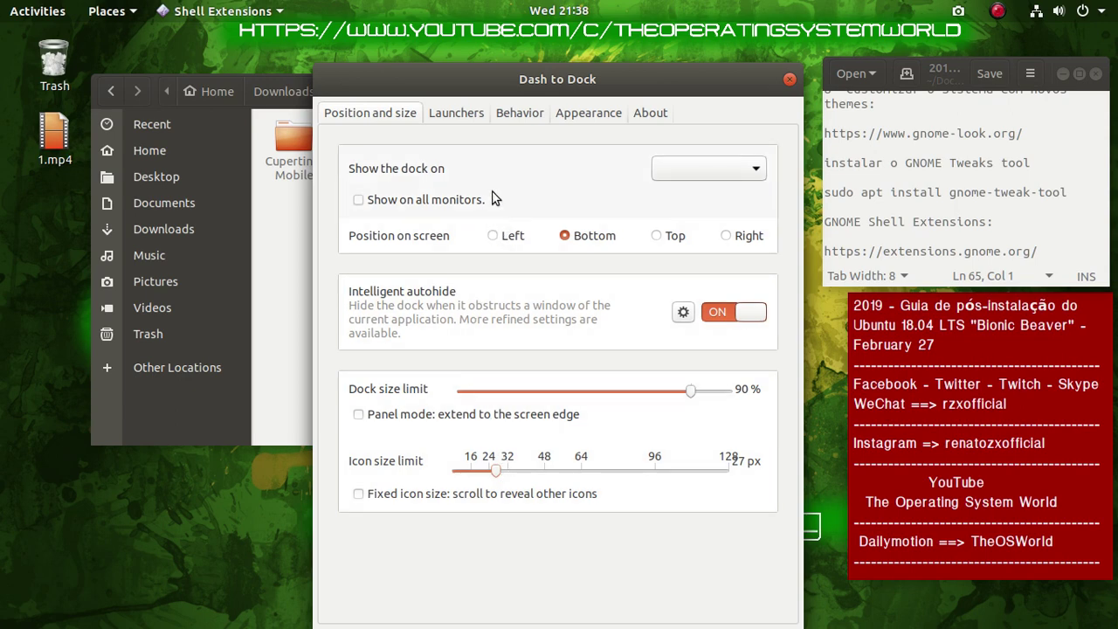
left_click(511, 472)
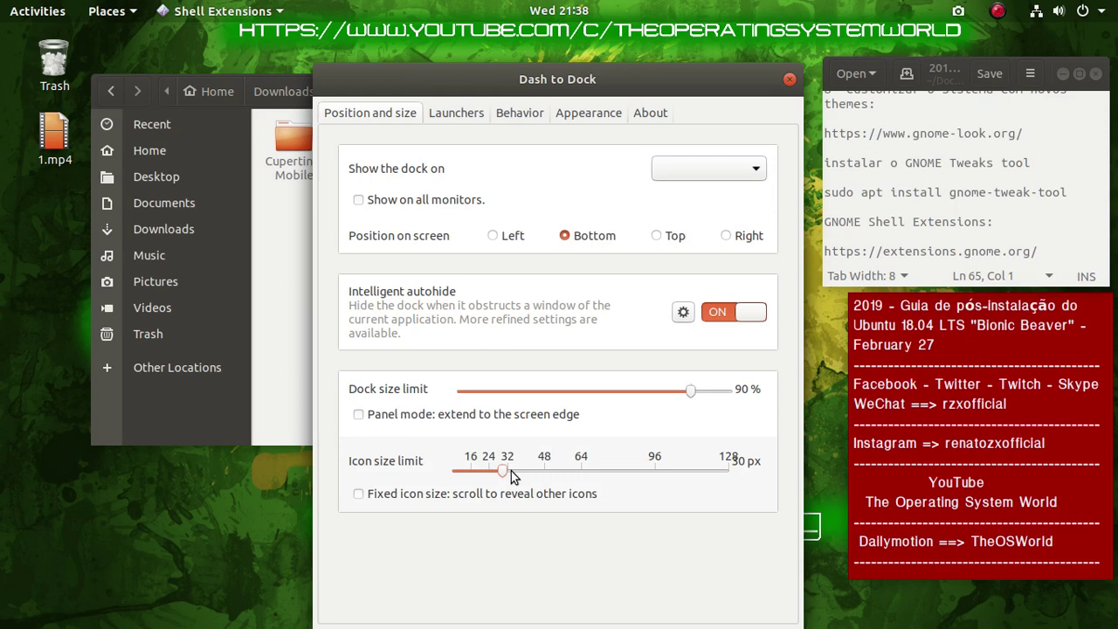
left_click(511, 472)
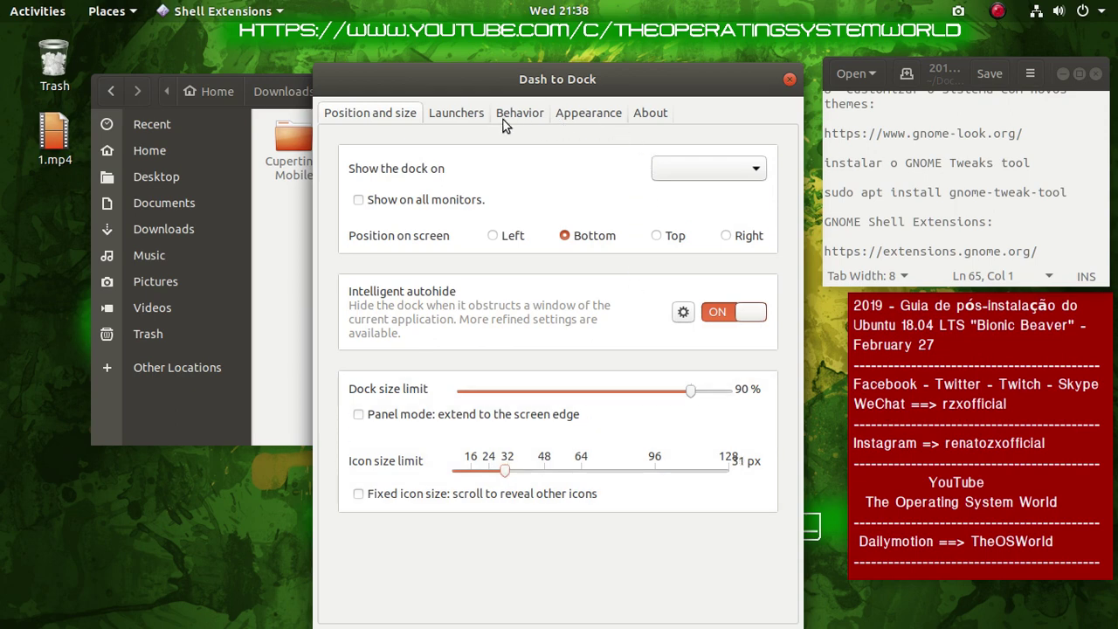
Review the dock's launcher and behavior settings, enable the built-in theme, and close the Dash to Dock settings
left_click(472, 114)
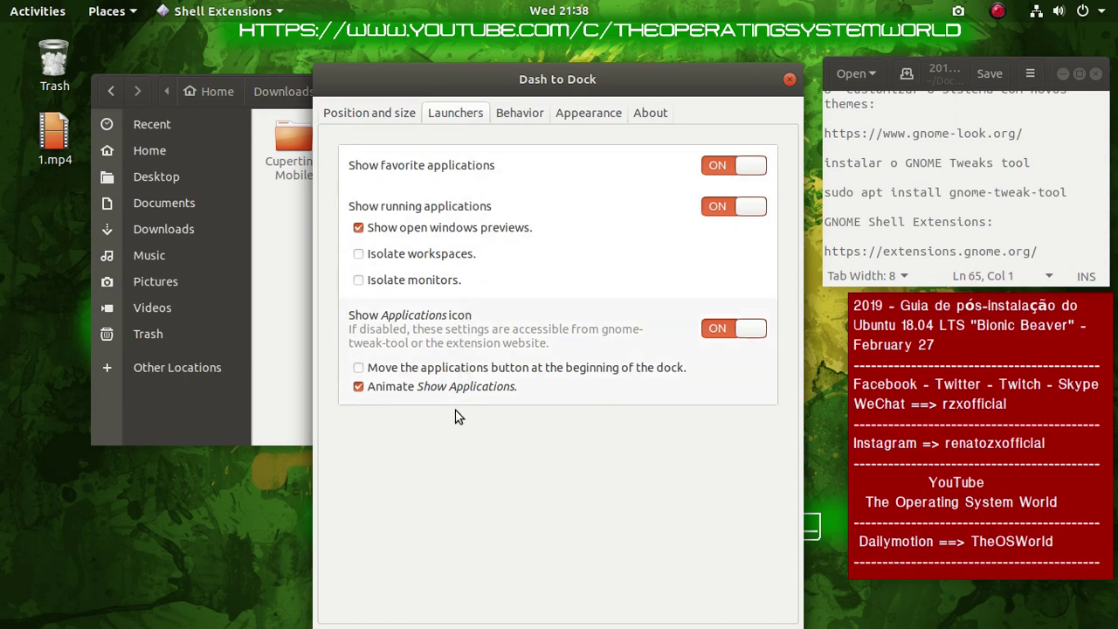
left_click(516, 115)
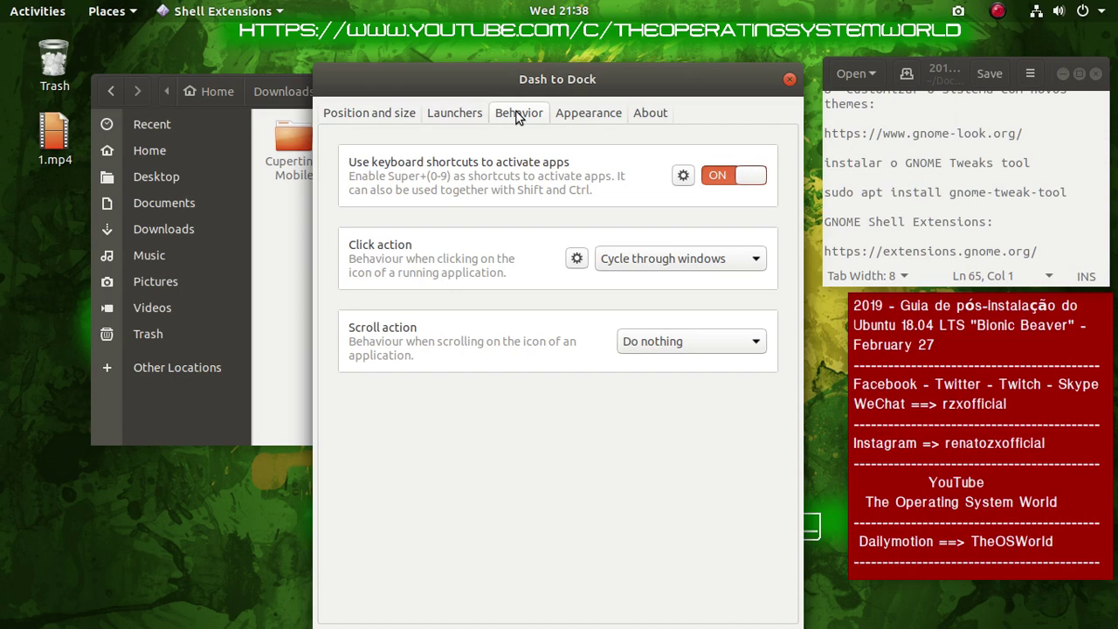
left_click(571, 116)
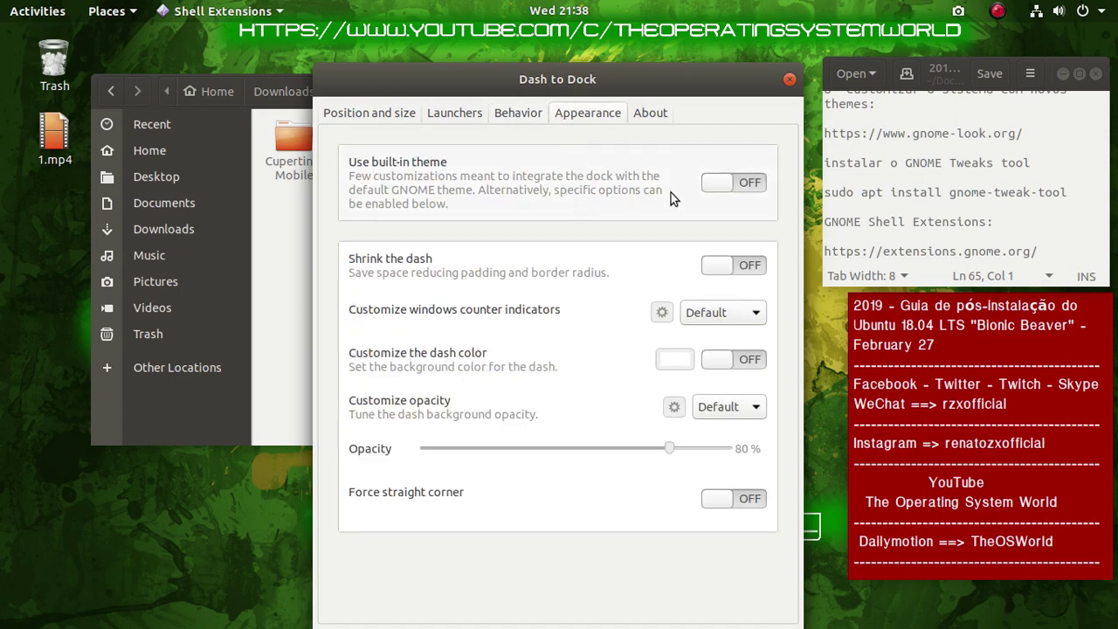
left_click(749, 182)
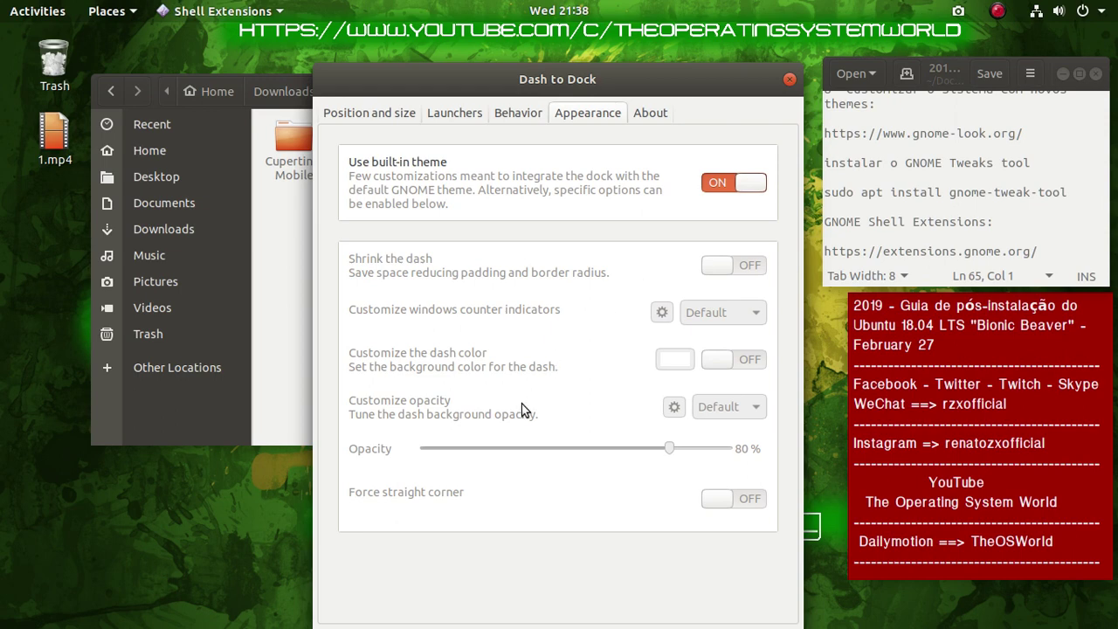
left_click(654, 114)
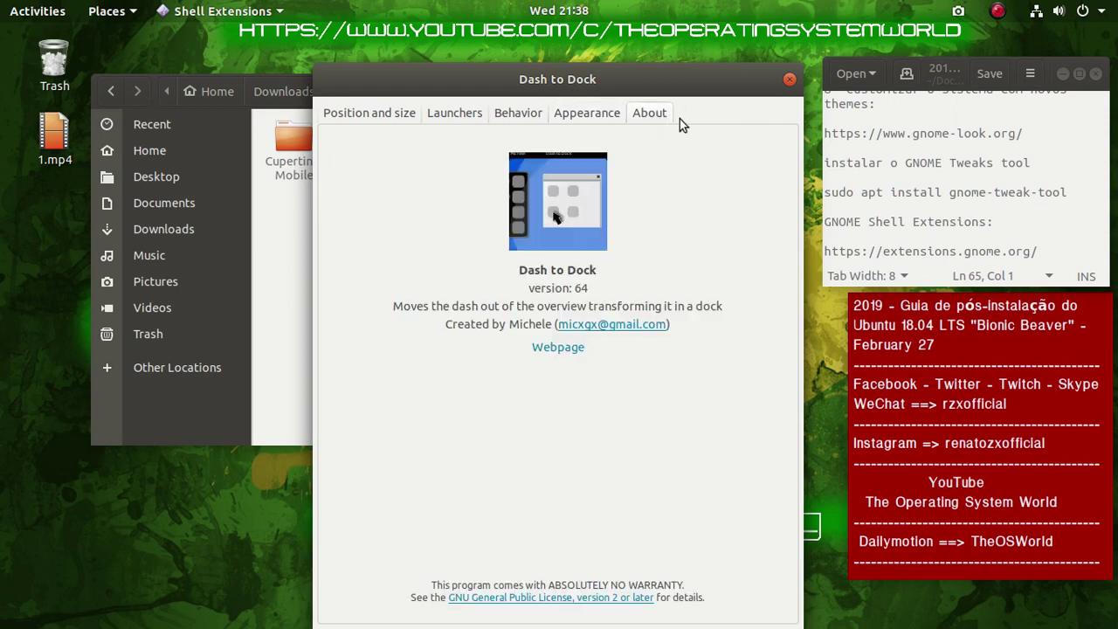
left_click(790, 80)
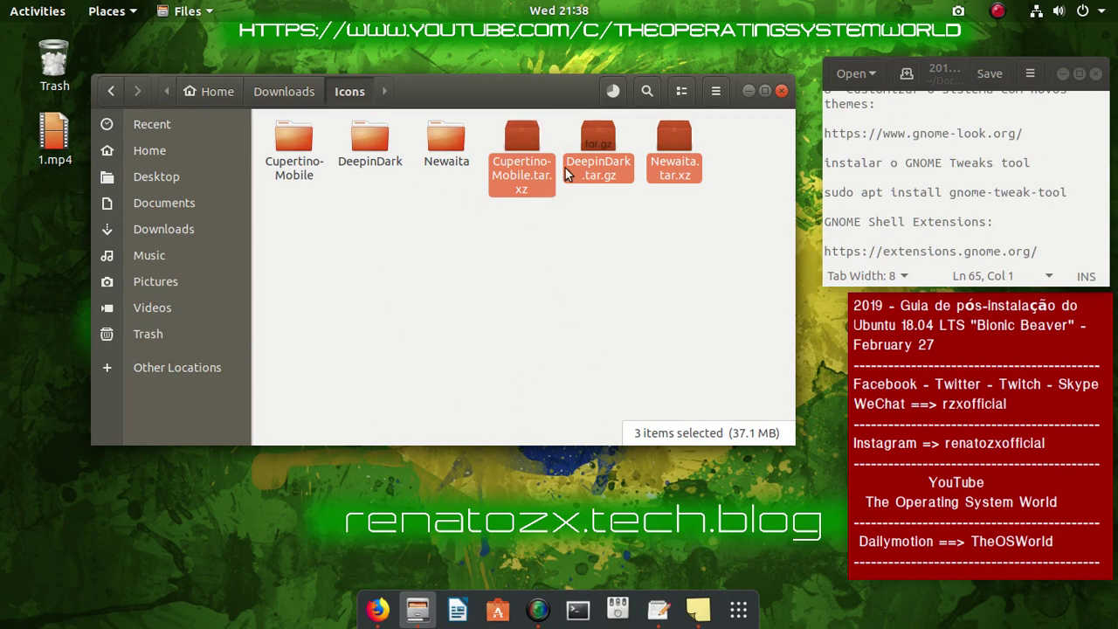
Cut the extracted Cupertino-Mobile, DeepinDark and Newaita folders from the Icons folder
left_click_drag(481, 133, 290, 139)
right_click(290, 139)
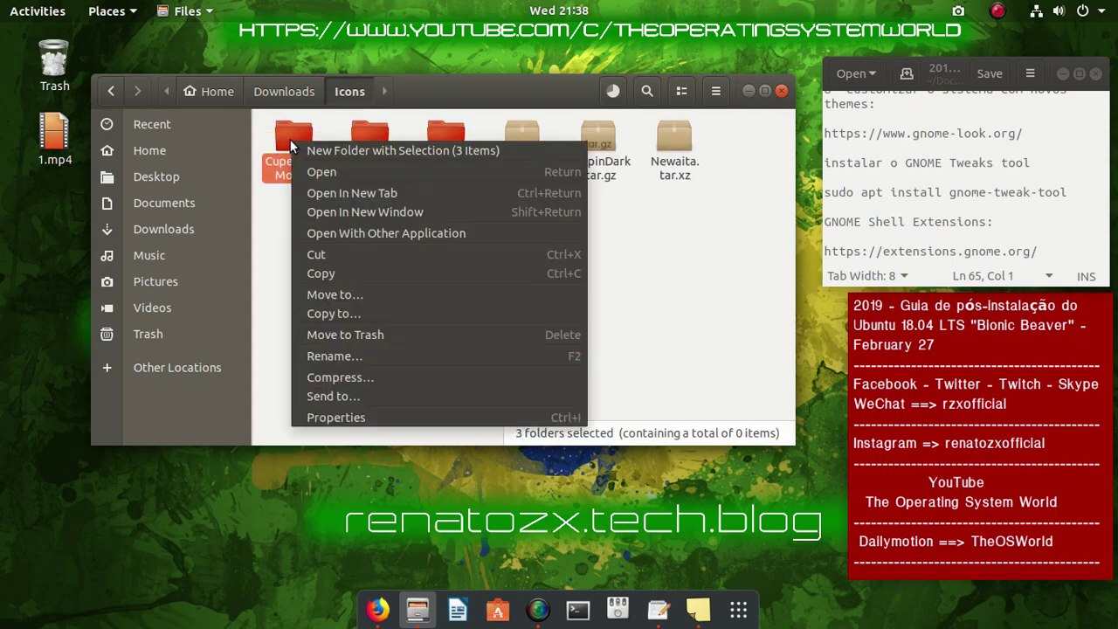
left_click(345, 254)
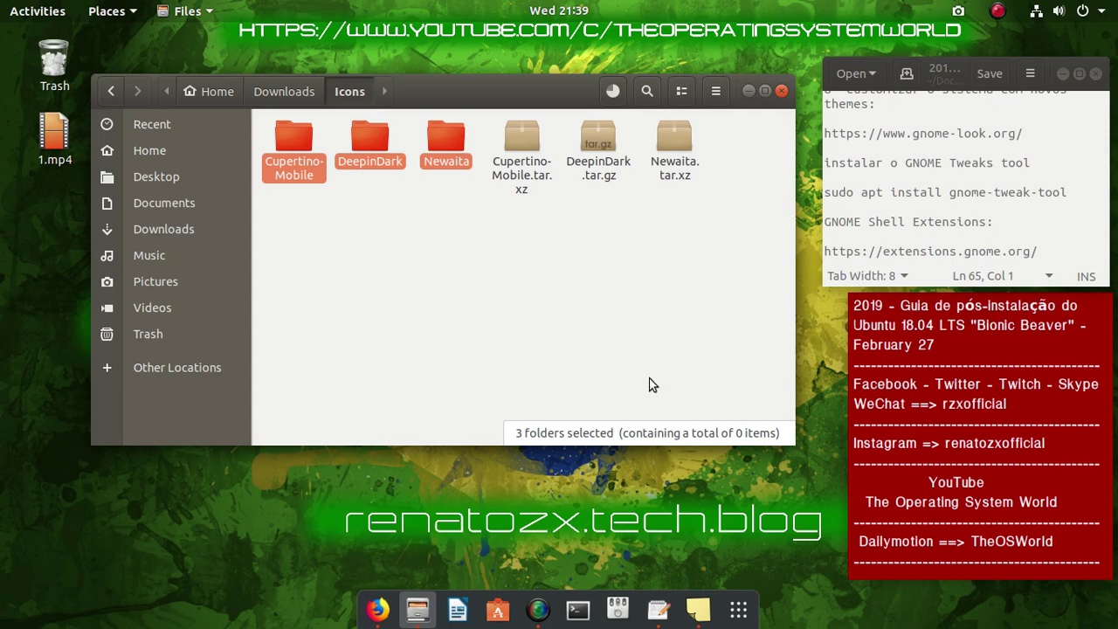
Browse the pages of all installed applications from the dock and return to the desktop
left_click(739, 612)
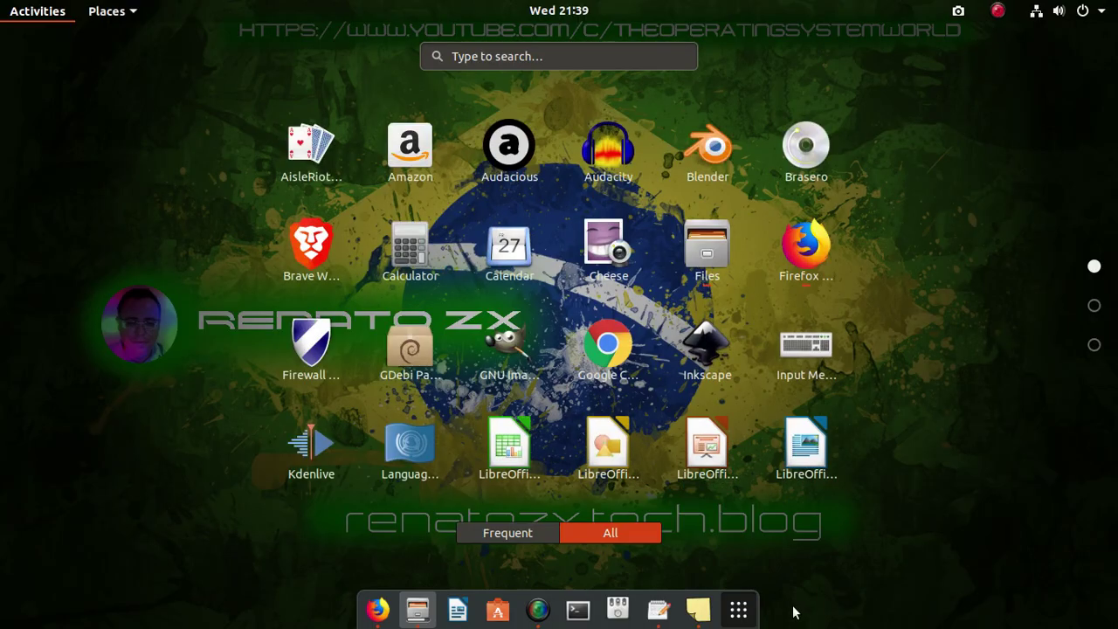
scroll(696, 317, "down", 1)
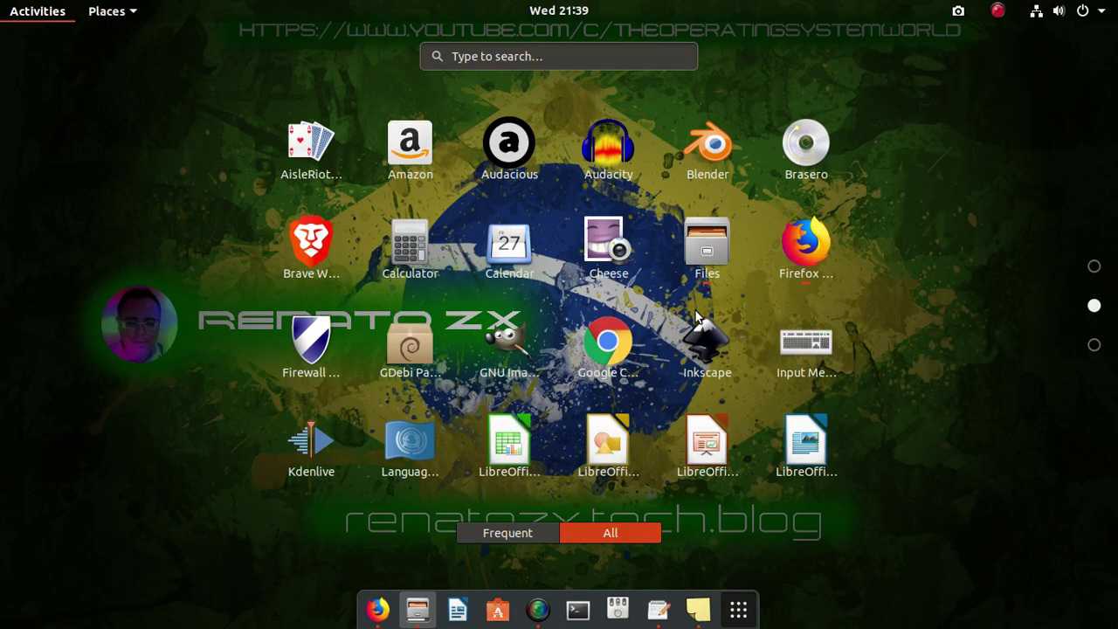
scroll(696, 317, "down", 1)
scroll(695, 310, "up", 1)
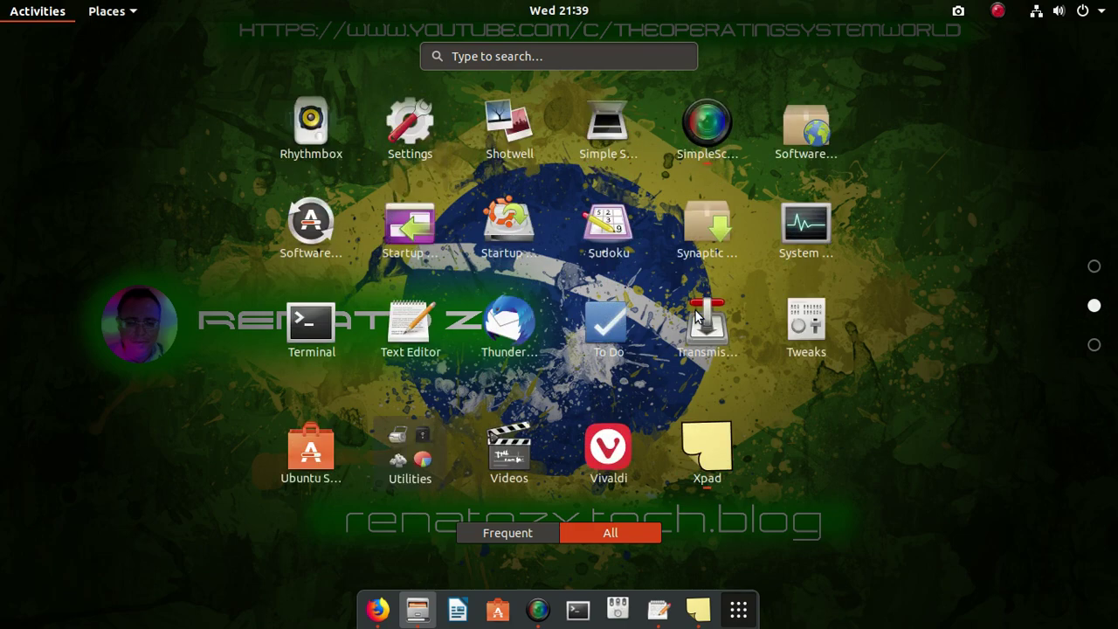
scroll(695, 309, "up", 1)
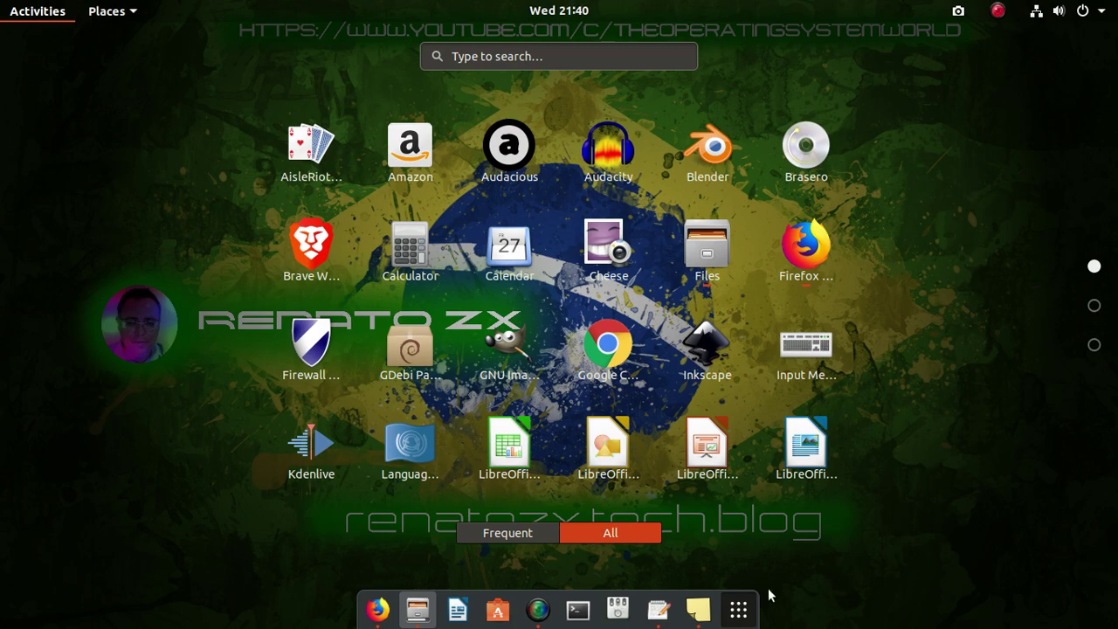
left_click(744, 609)
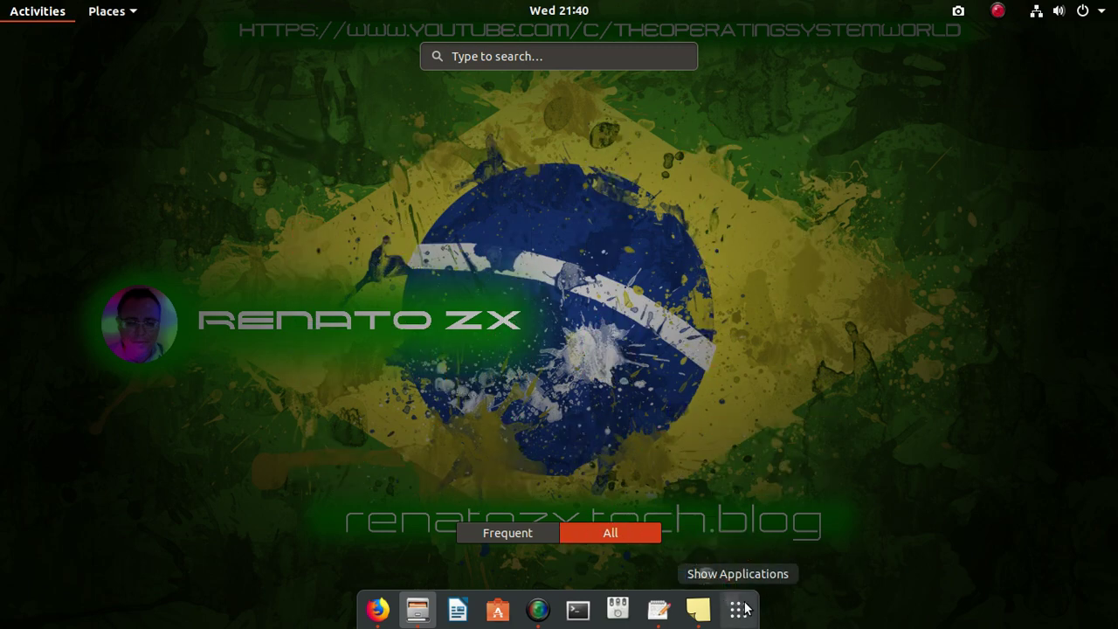
left_click(754, 389)
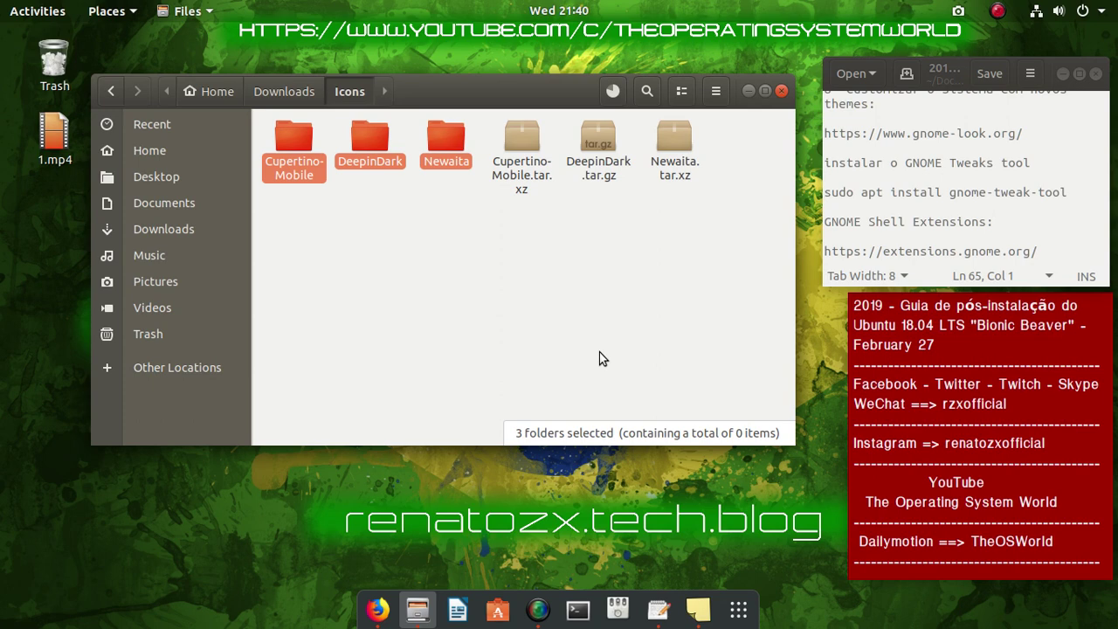
left_click(1000, 10)
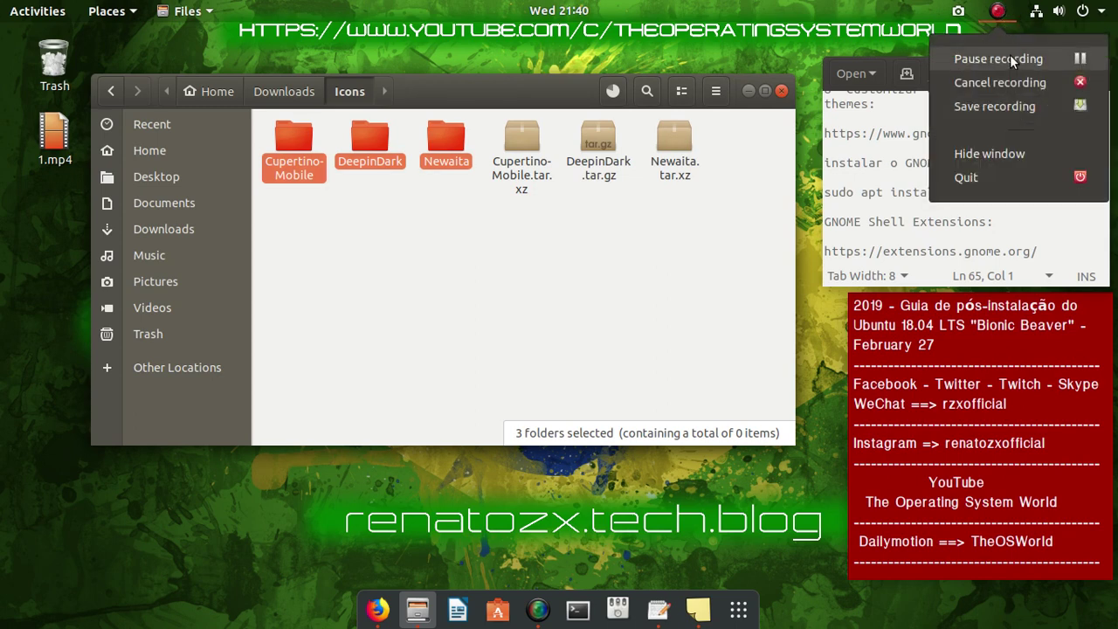
left_click(1009, 55)
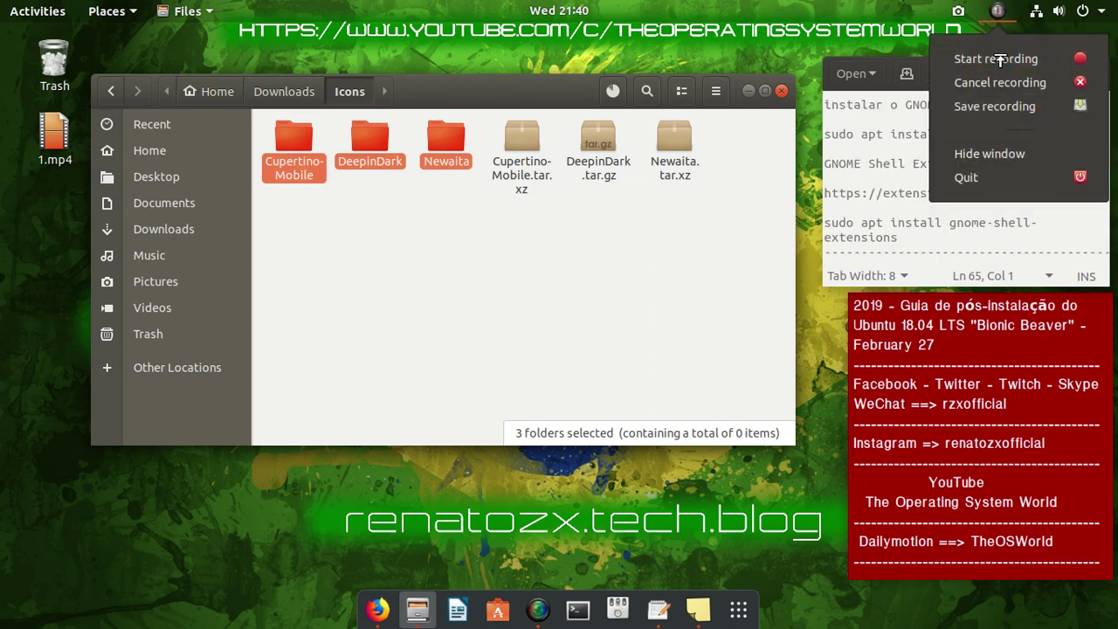
left_click(1008, 55)
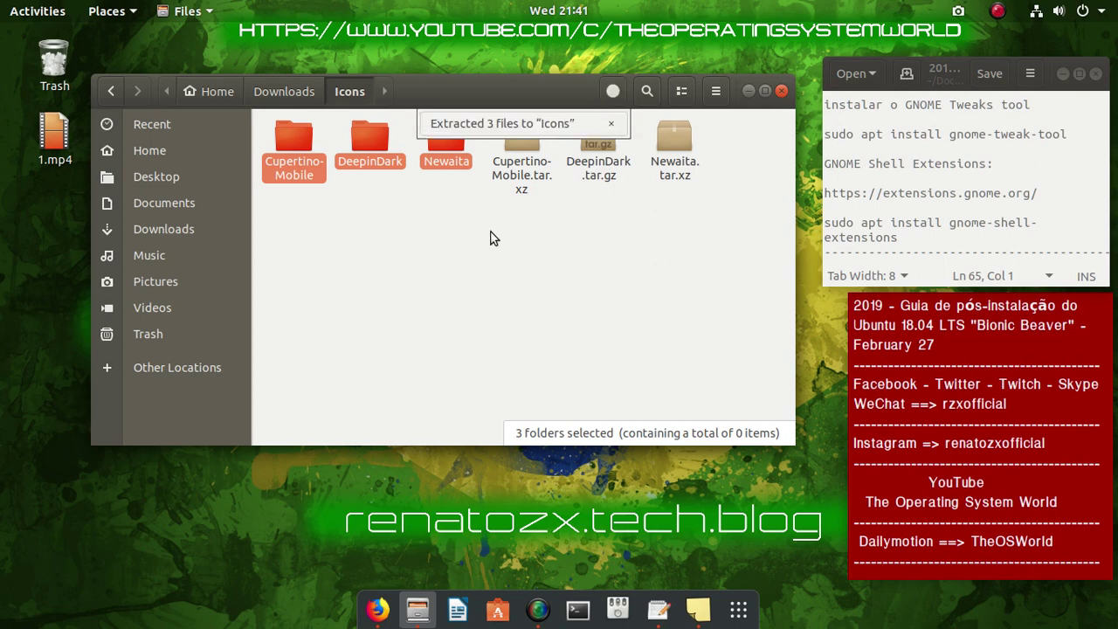
Dismiss the extraction notification and cut the three extracted icon theme folders, Cupertino-Mobile, DeepinDark and Newaita
left_click(368, 253)
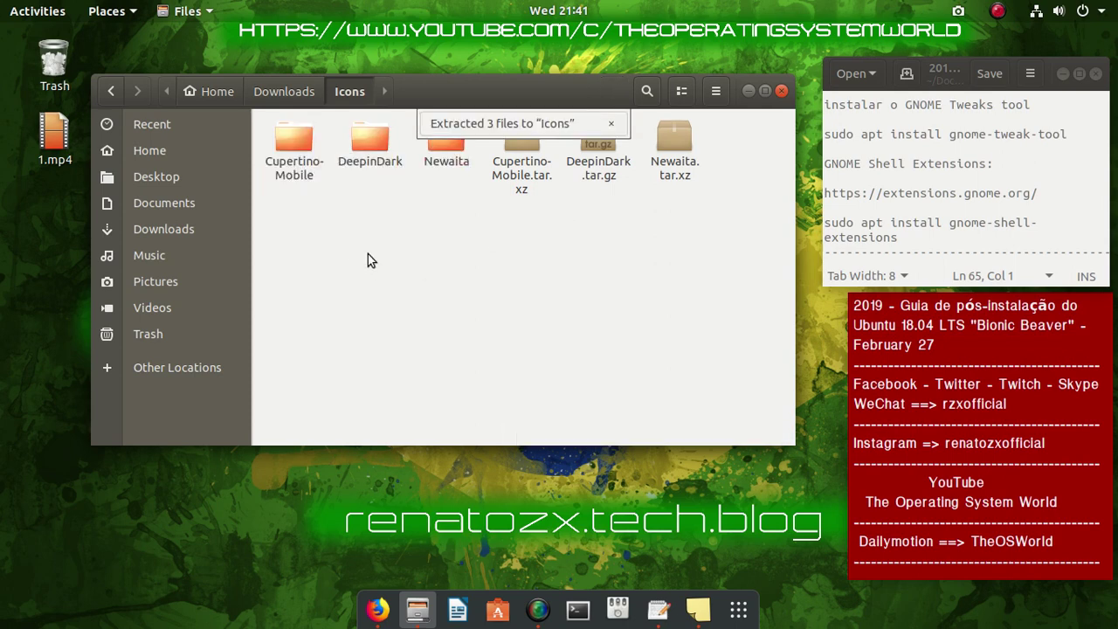
left_click(610, 123)
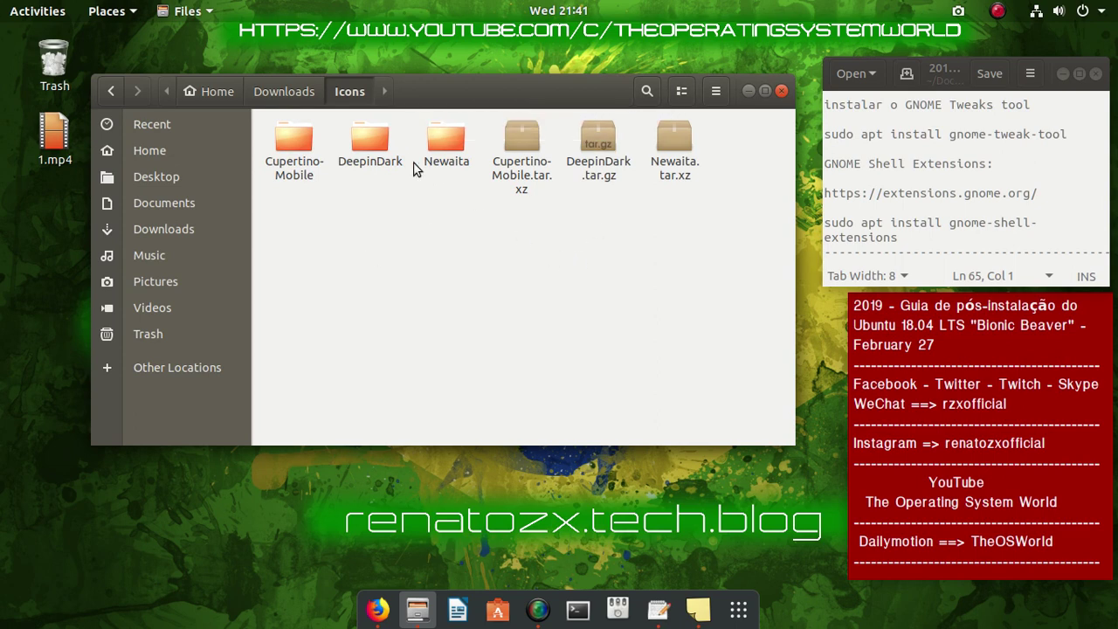
left_click_drag(488, 129, 287, 154)
right_click(296, 132)
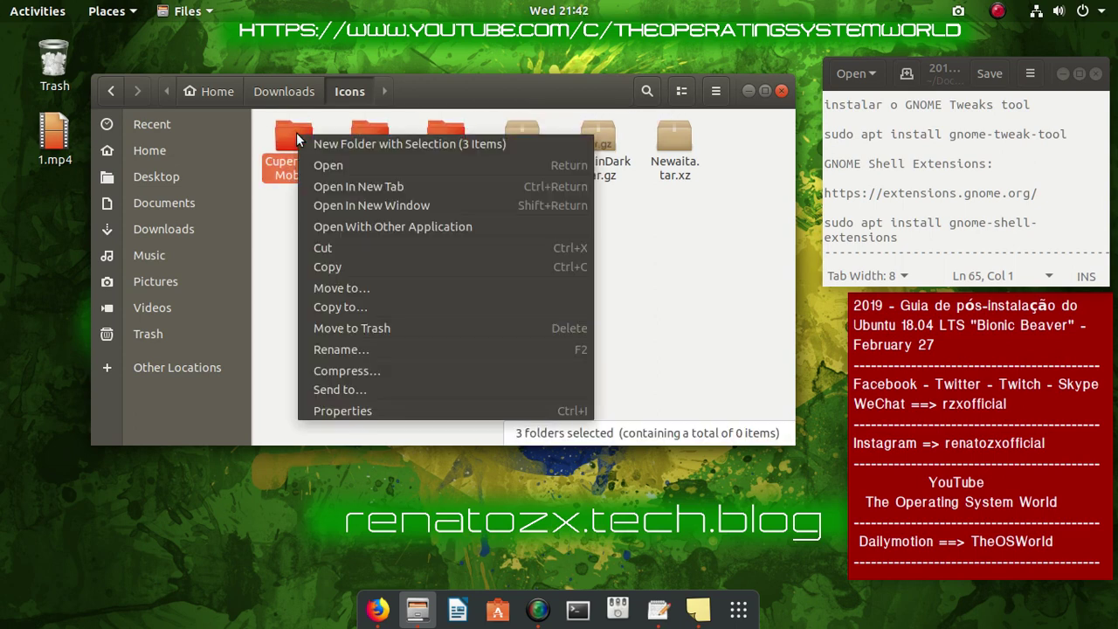
left_click(347, 249)
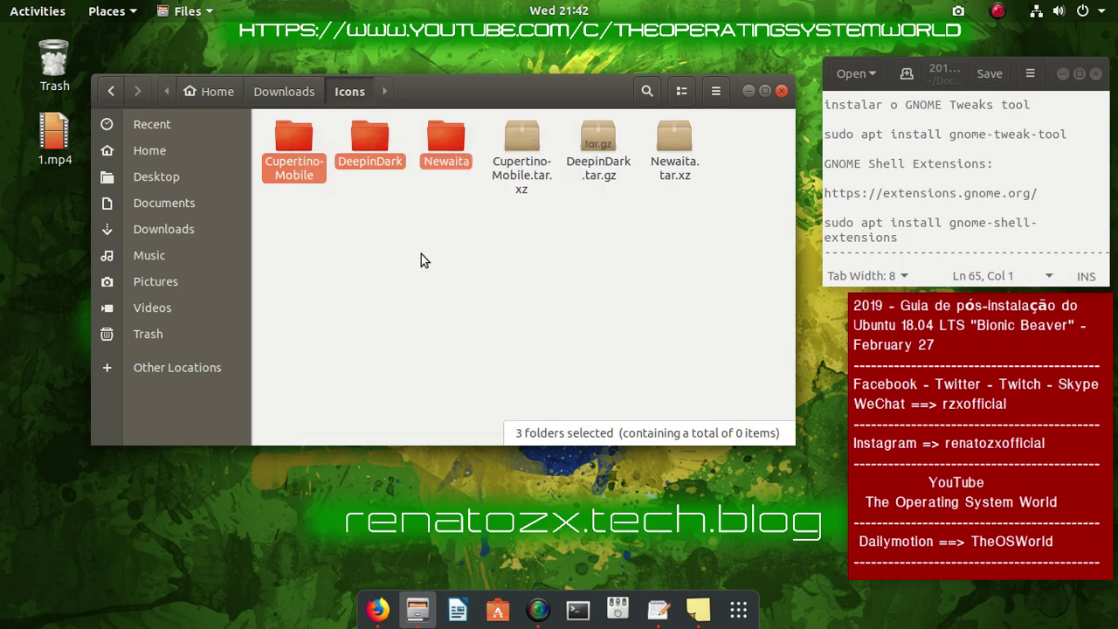
Open a second tab in the file manager and go to the Home folder in it
left_click(717, 91)
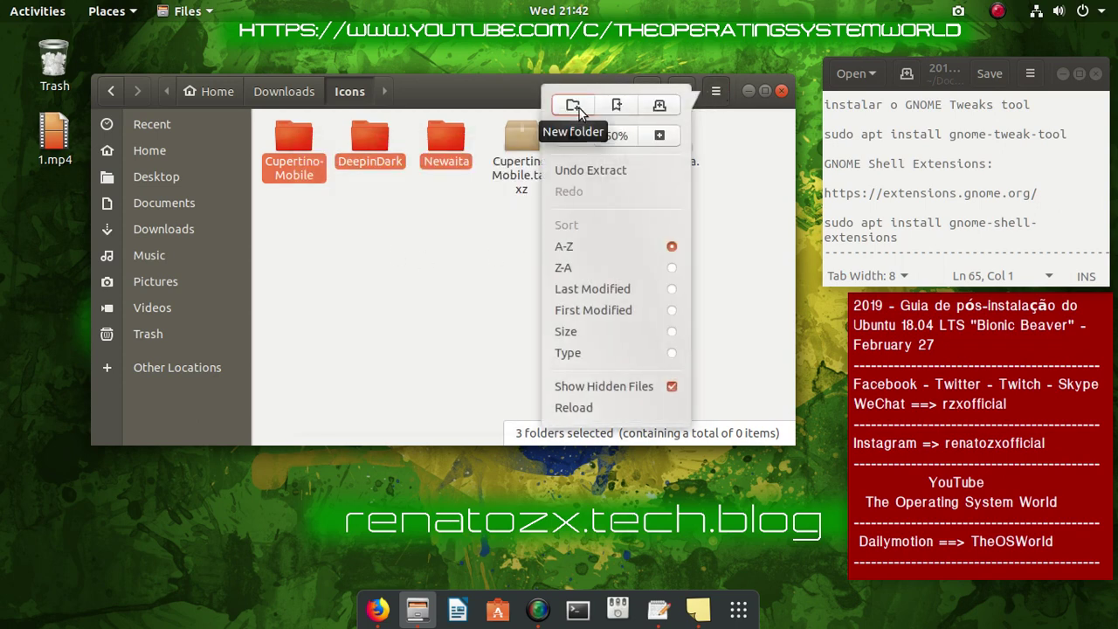
left_click(650, 107)
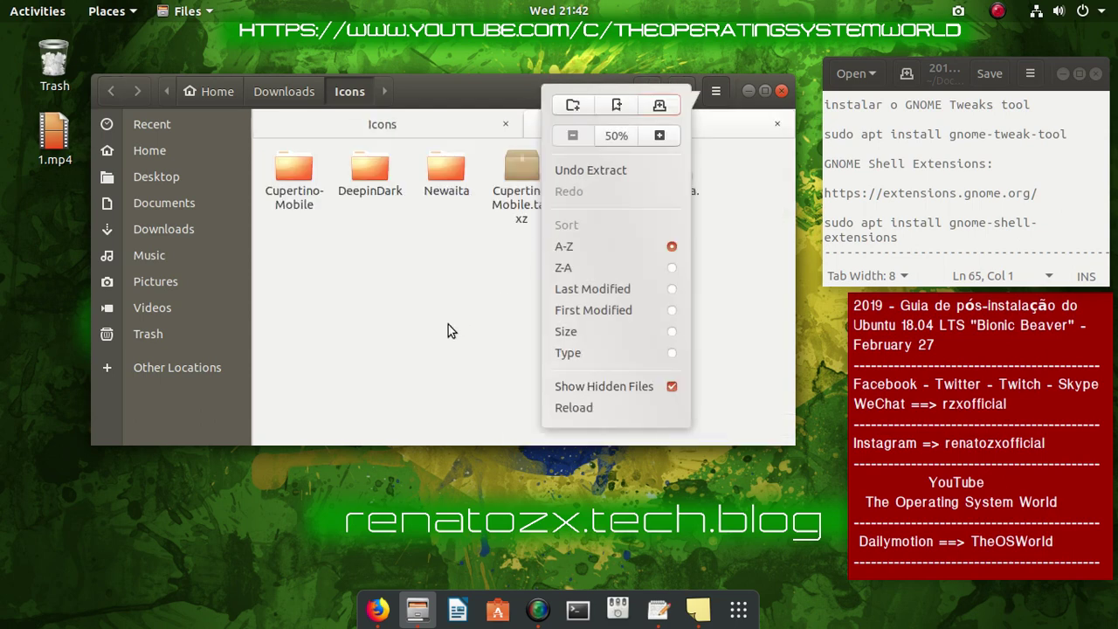
left_click(409, 322)
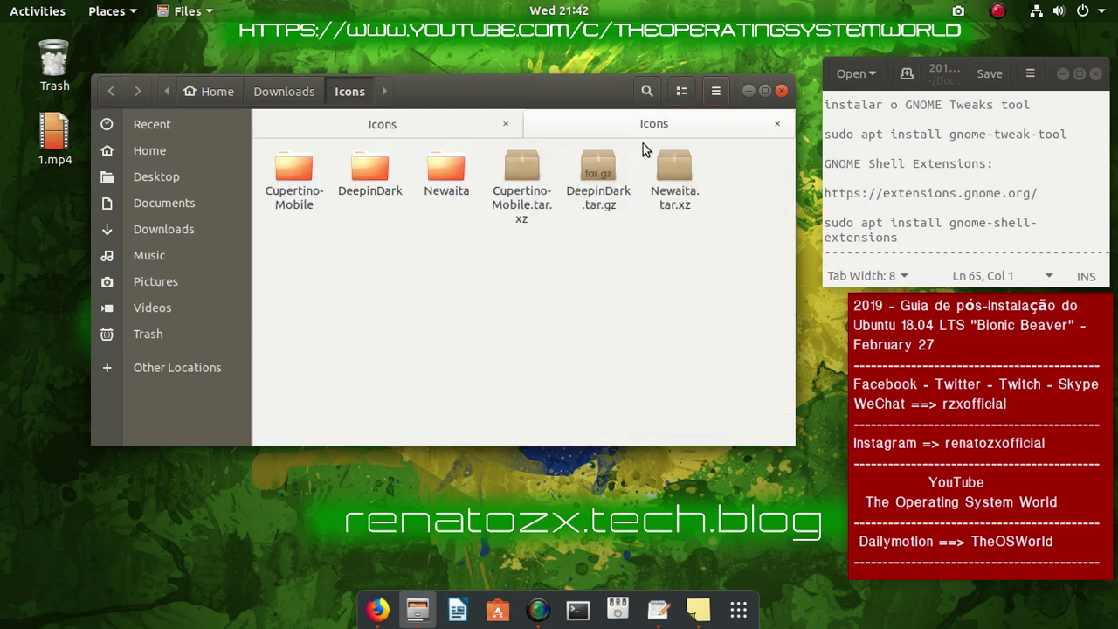
left_click(166, 150)
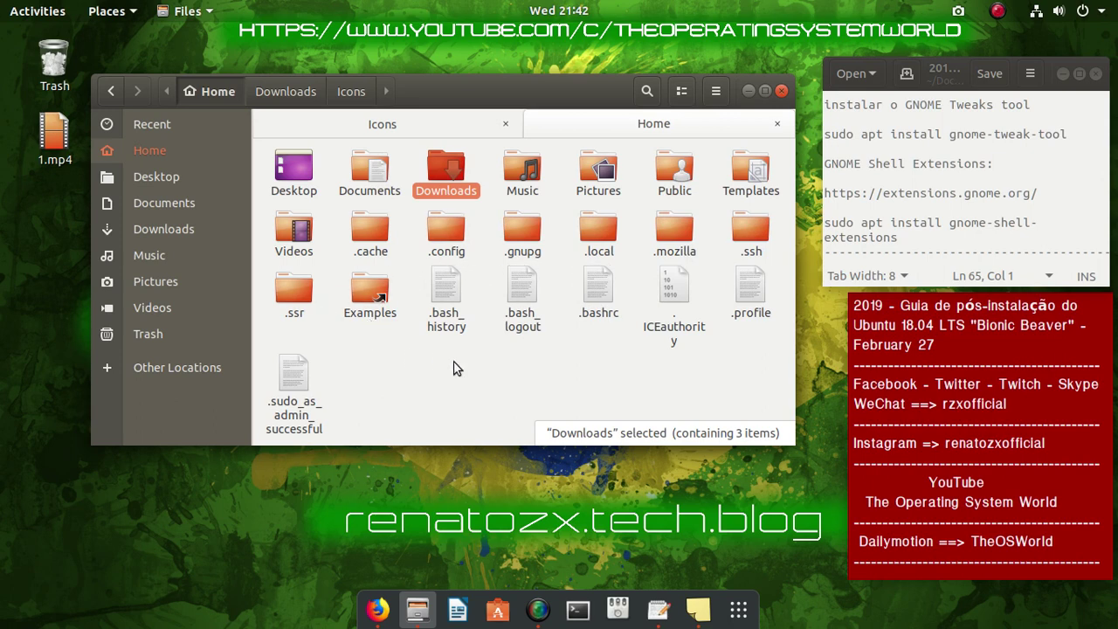
Create a hidden folder named .themes in the Home folder
right_click(417, 382)
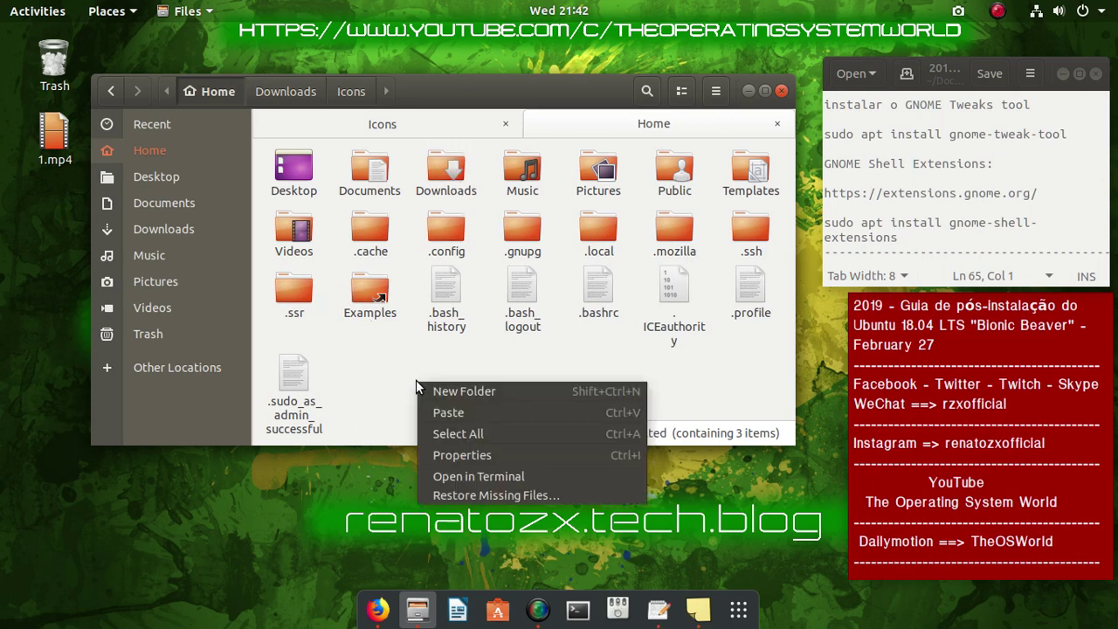
left_click(468, 392)
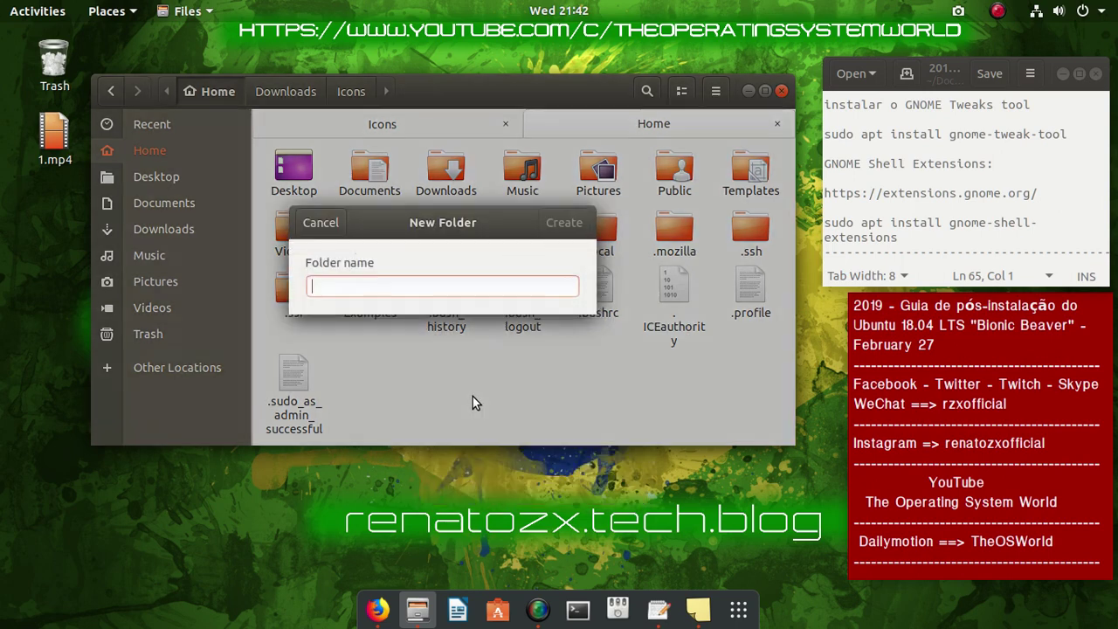
type(".")
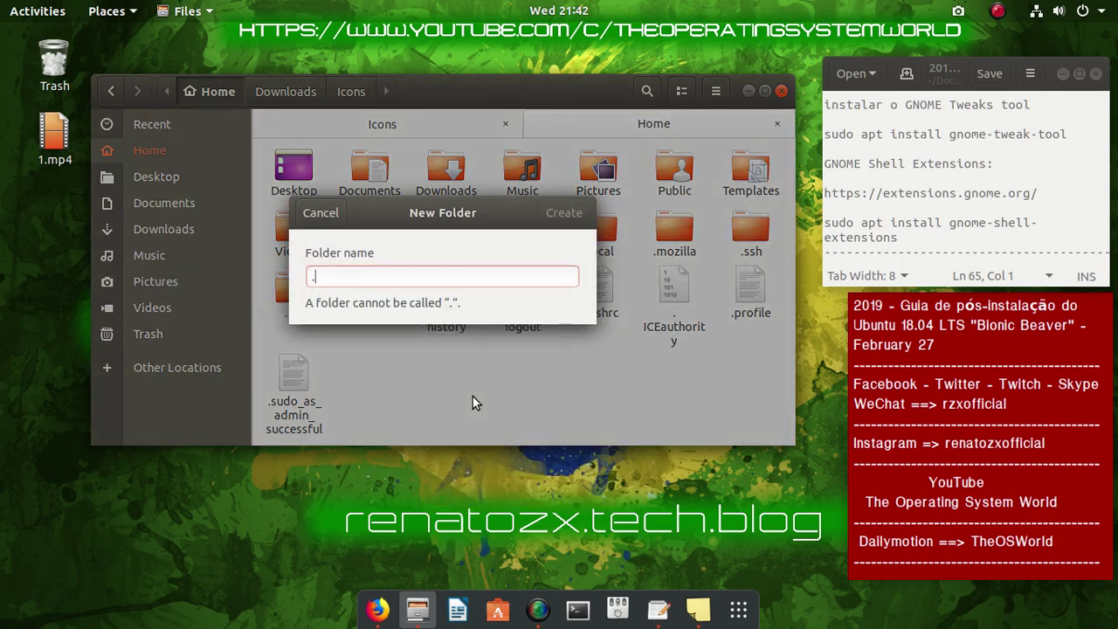
type("themes")
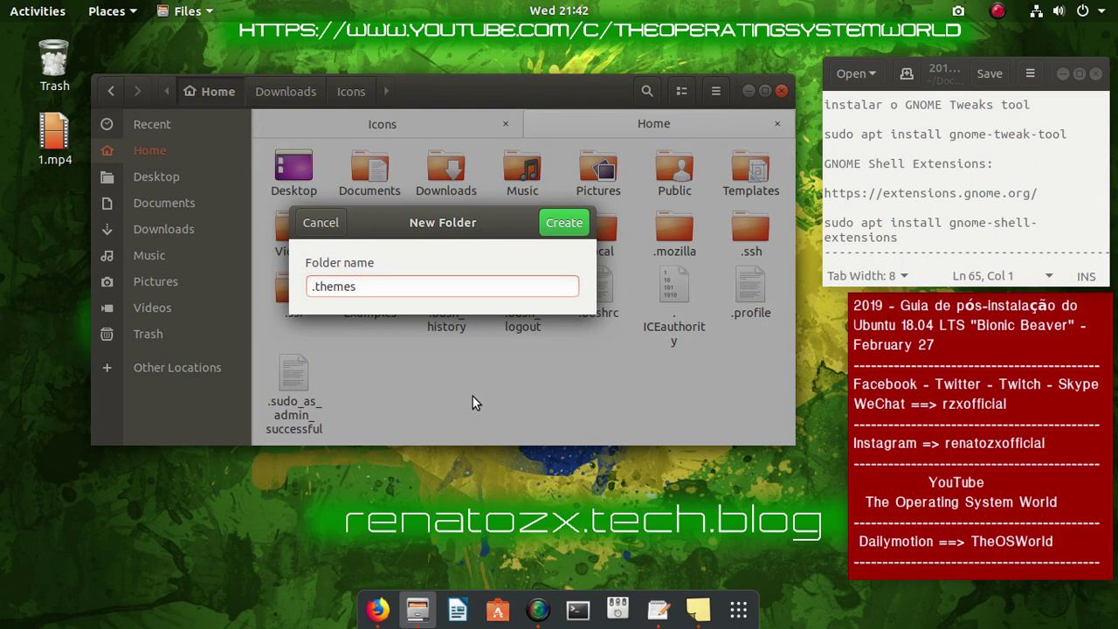
key("Return")
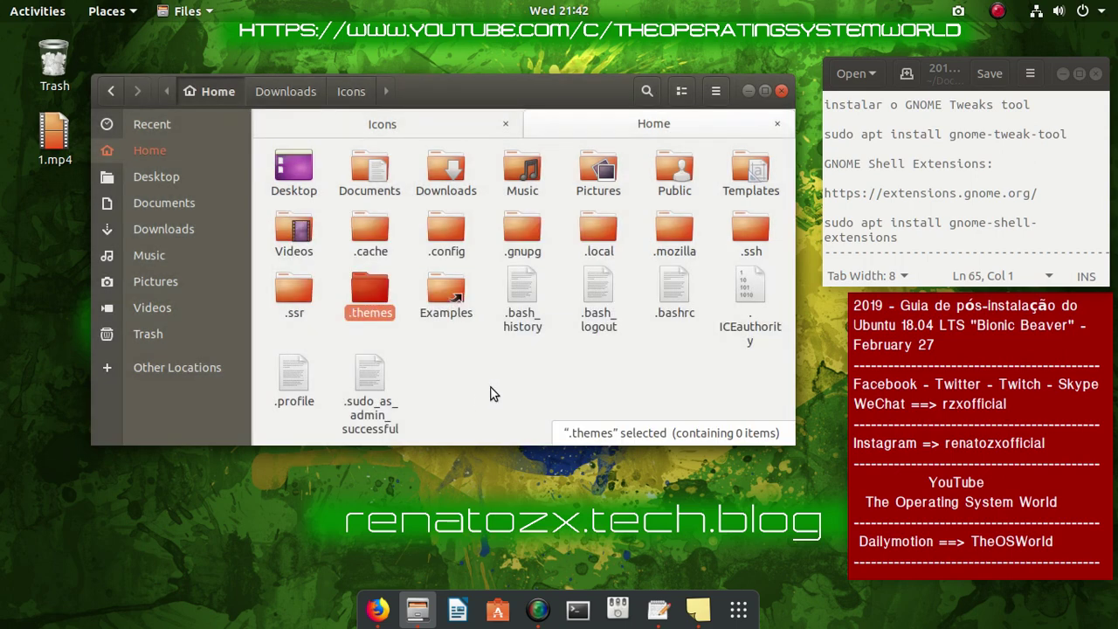
Create a hidden folder named .icons in the Home folder
left_click(490, 393)
right_click(490, 393)
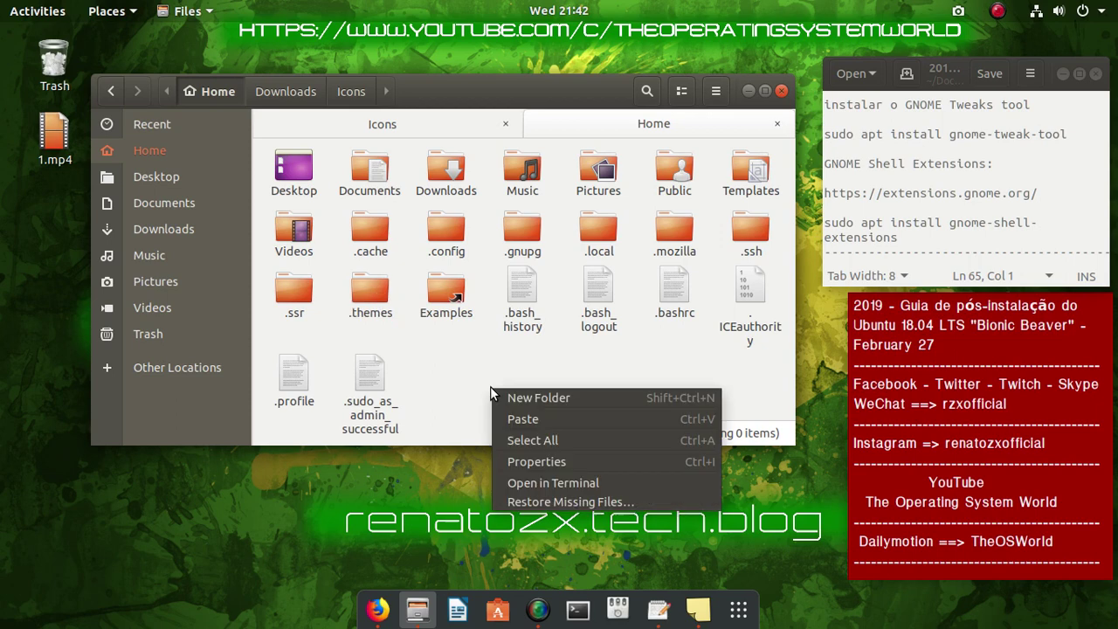
left_click(530, 398)
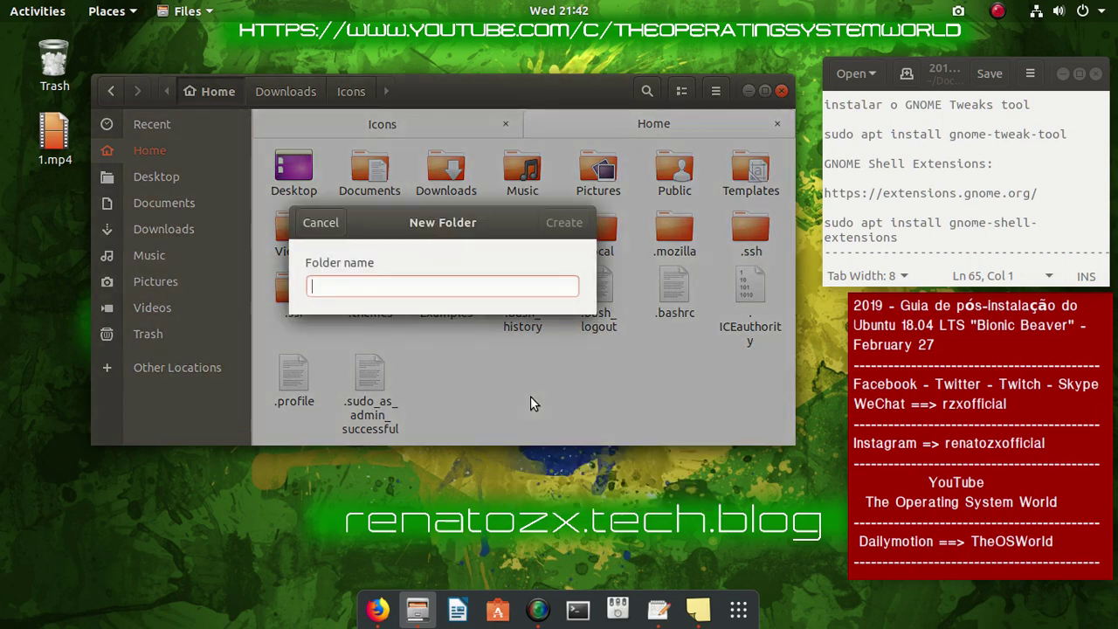
type(".icons")
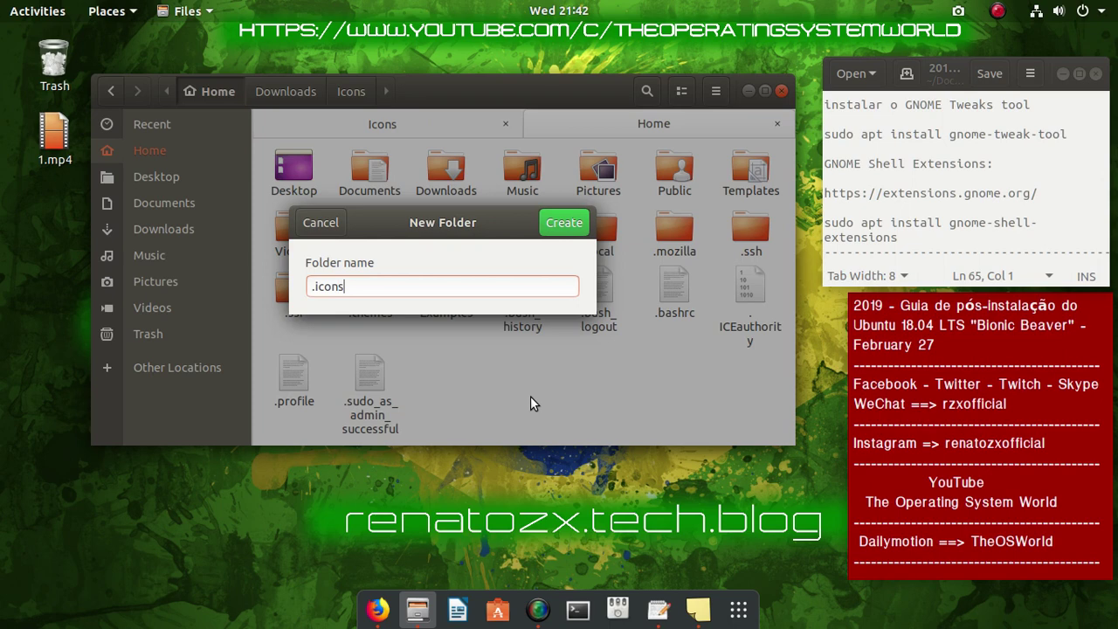
key("Return")
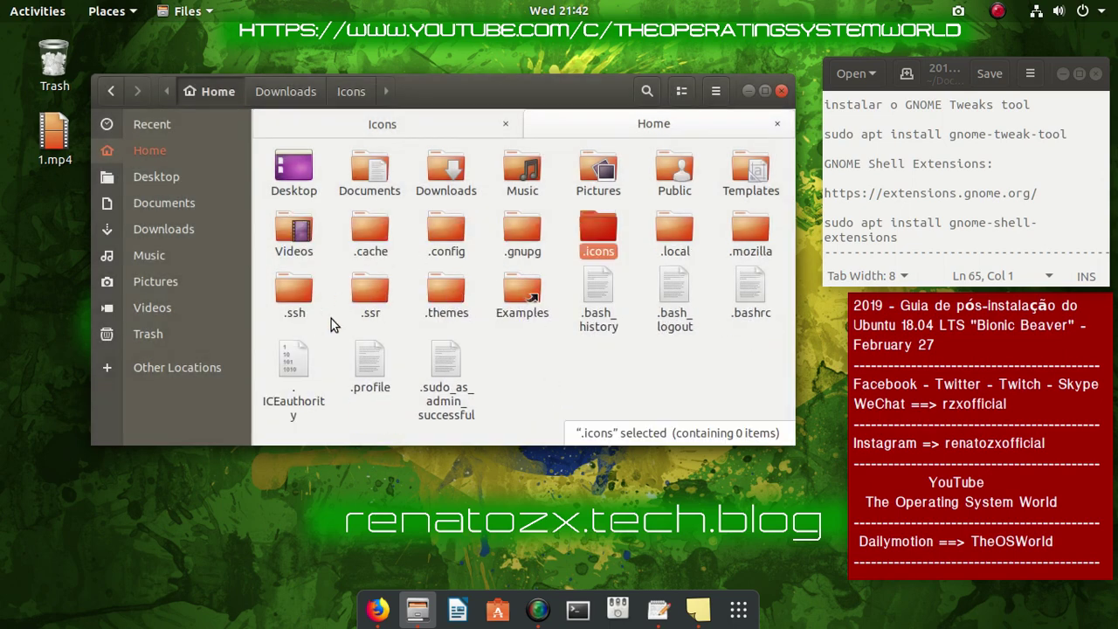
Paste the cut Cupertino-Mobile, DeepinDark and Newaita folders into the hidden .themes folder
double_click(447, 293)
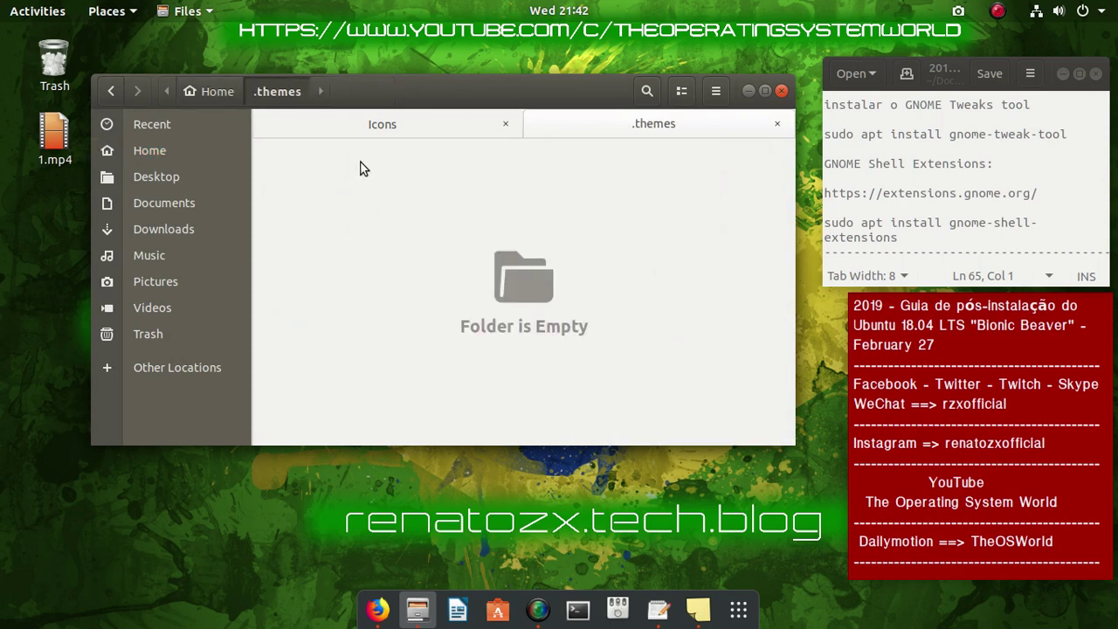
right_click(363, 169)
left_click(412, 193)
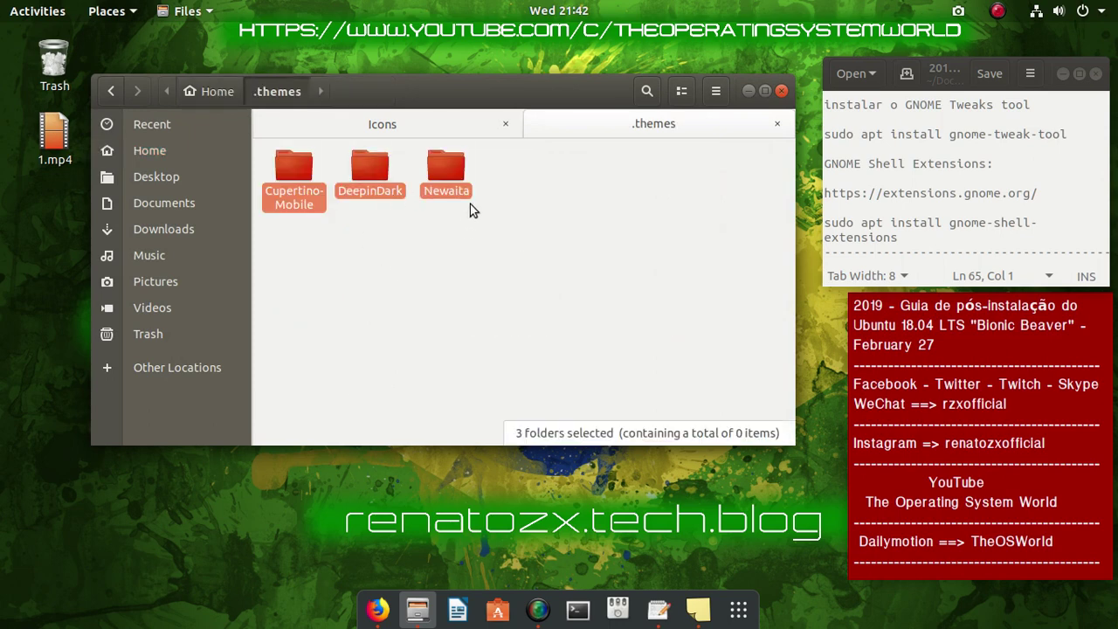
Check the contents of the Downloads folder and its Icons subfolder in the first file manager tab
left_click(429, 125)
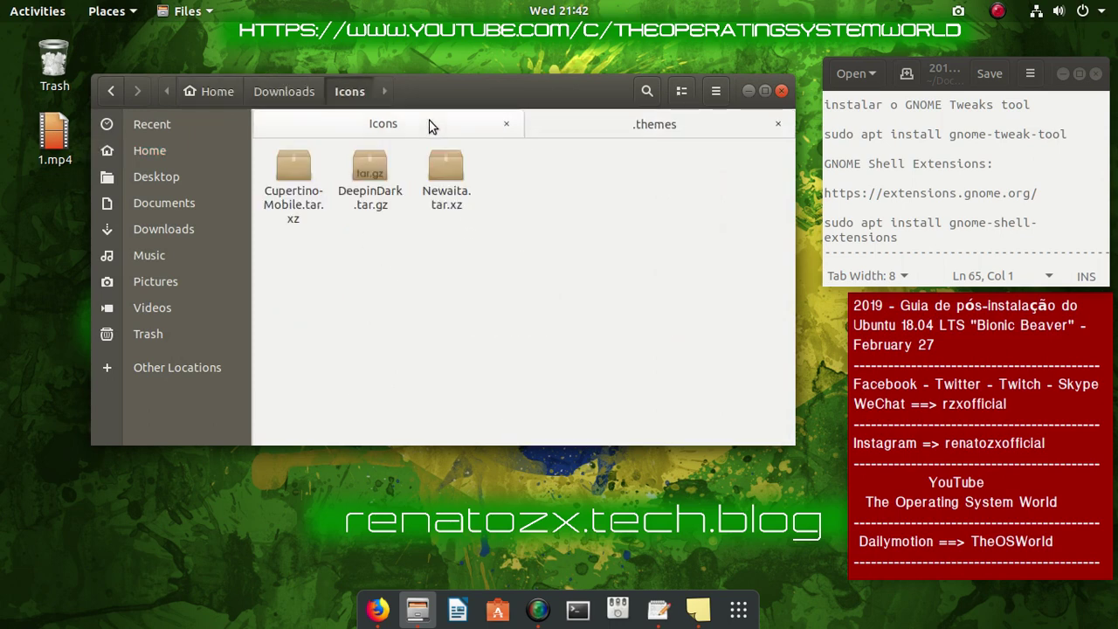
left_click(231, 148)
left_click_drag(231, 148, 367, 159)
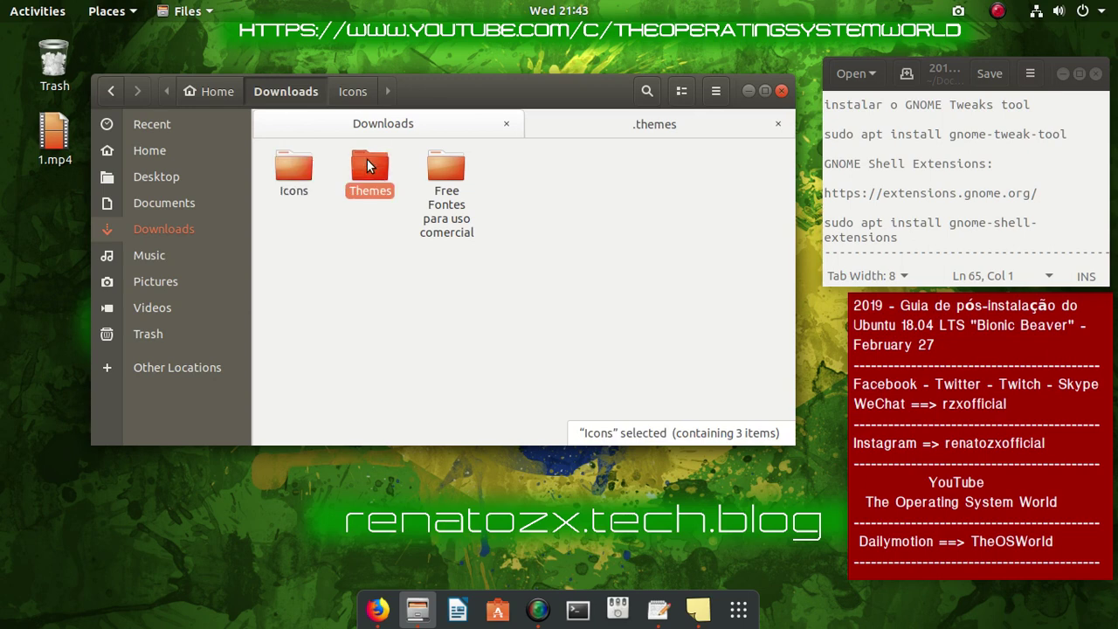
left_click(291, 169)
double_click(291, 169)
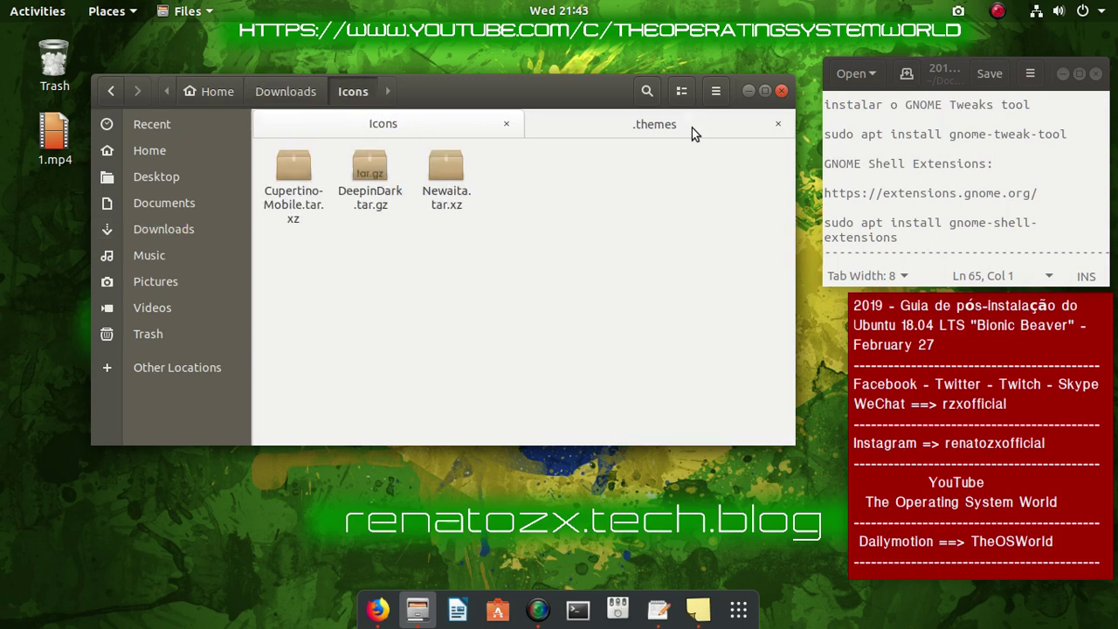
Move the Cupertino-Mobile, DeepinDark and Newaita folders from .themes into the hidden .icons folder in Home
left_click(691, 127)
left_click_drag(502, 172, 299, 171)
right_click(300, 171)
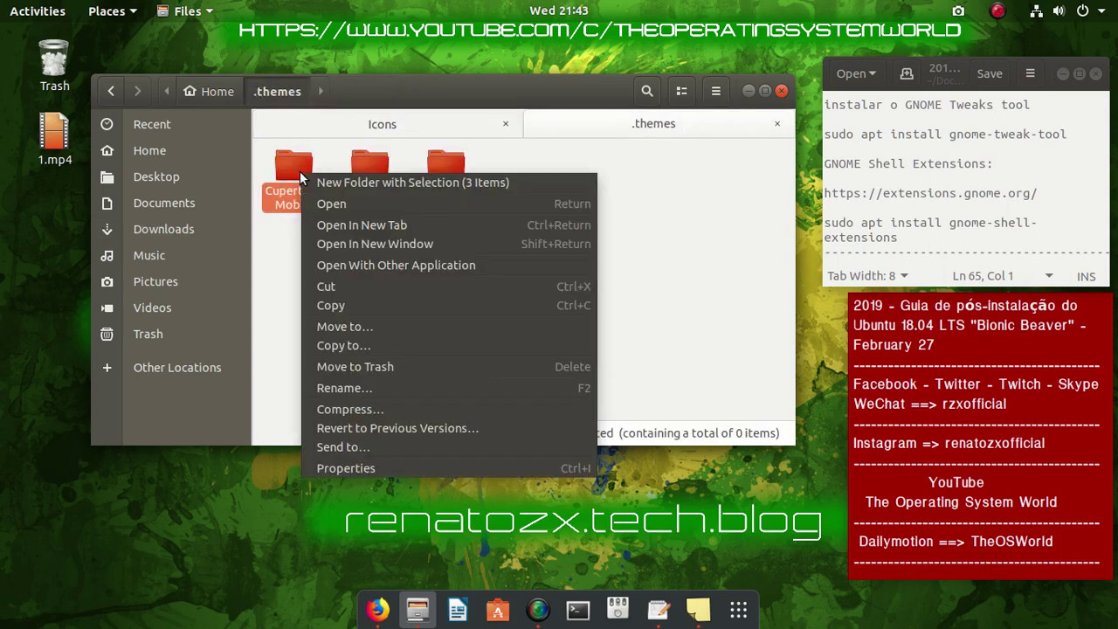
left_click(342, 283)
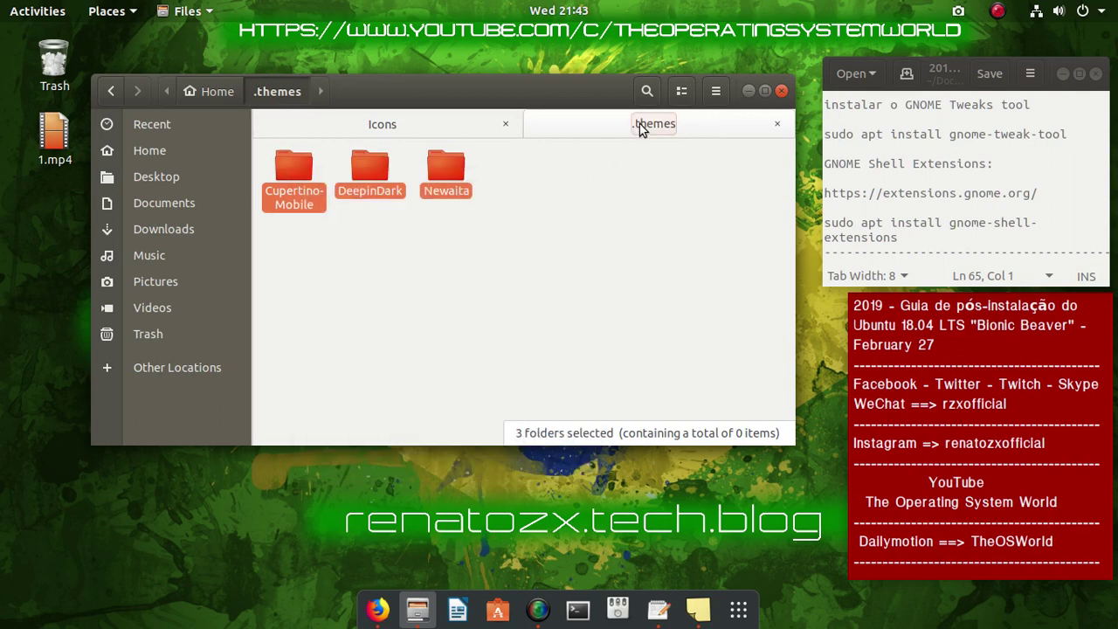
left_click(209, 91)
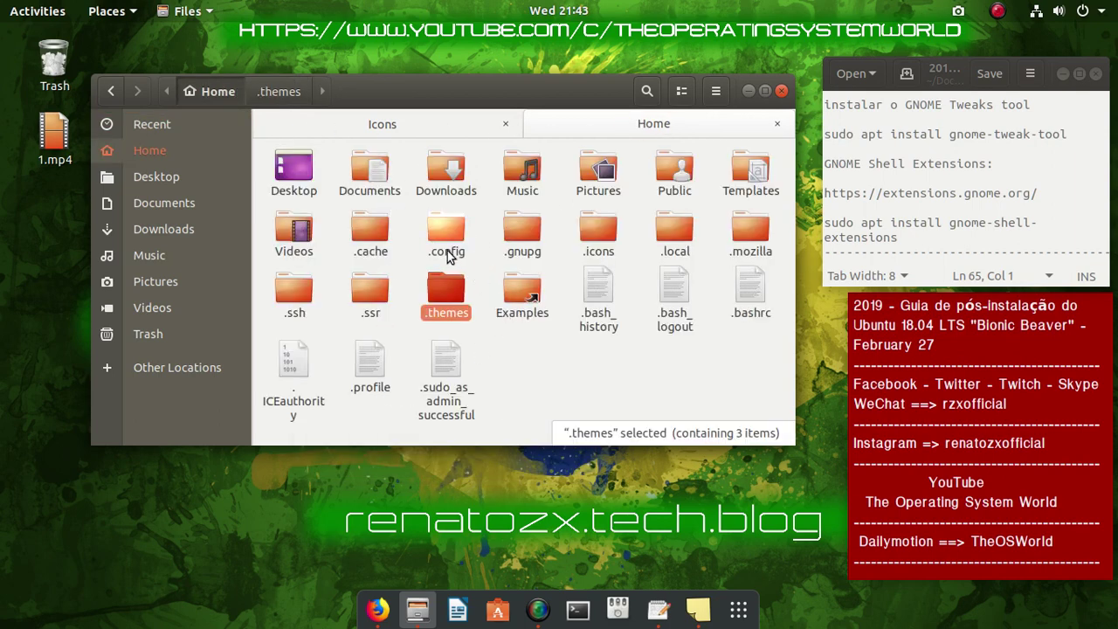
double_click(600, 234)
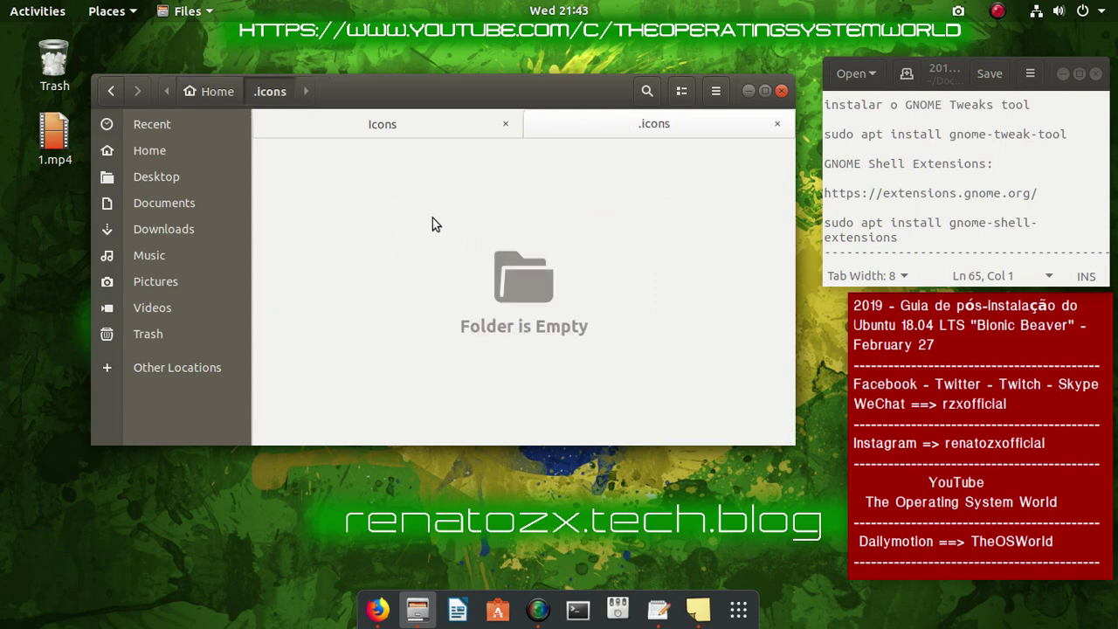
right_click(381, 180)
left_click(420, 206)
Extract all six theme archives in place inside the Themes folder of Downloads
left_click(426, 133)
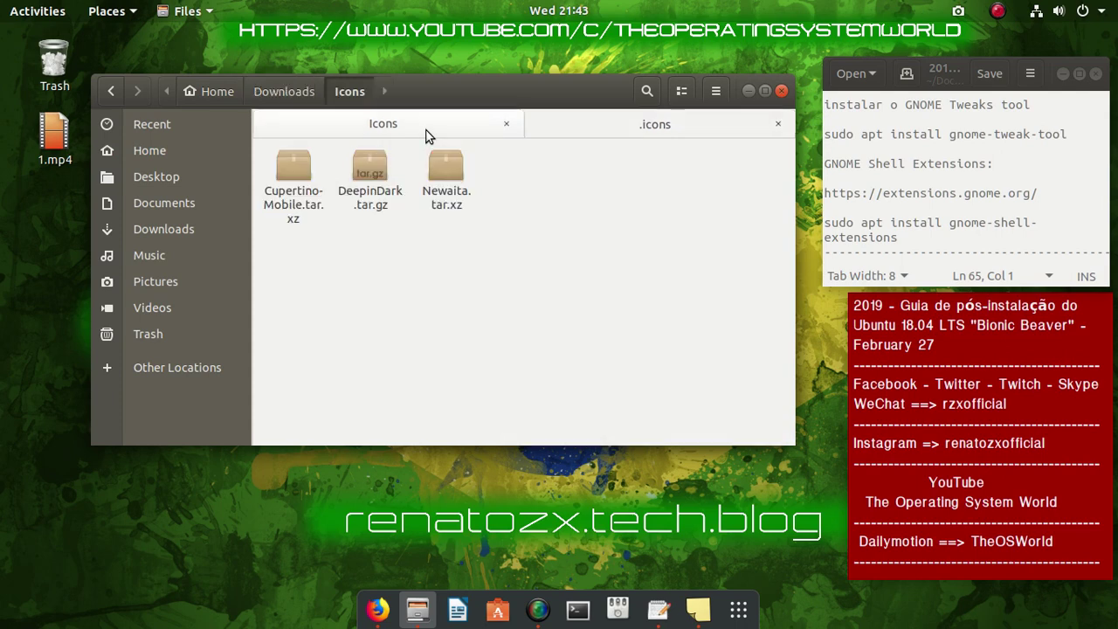
left_click(285, 91)
double_click(368, 194)
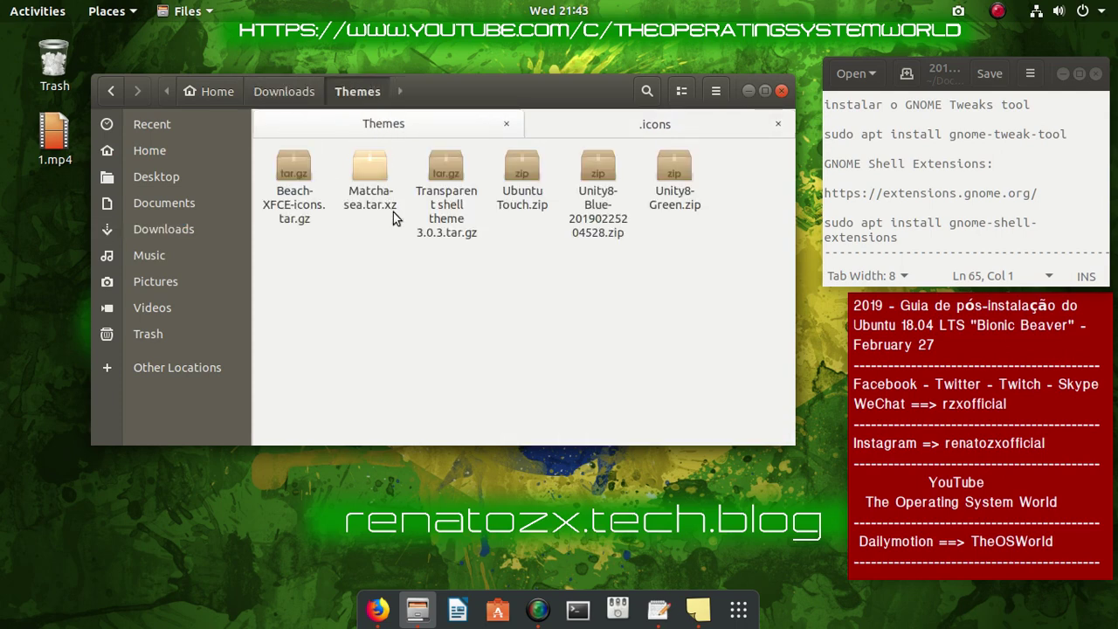
left_click_drag(736, 158, 285, 198)
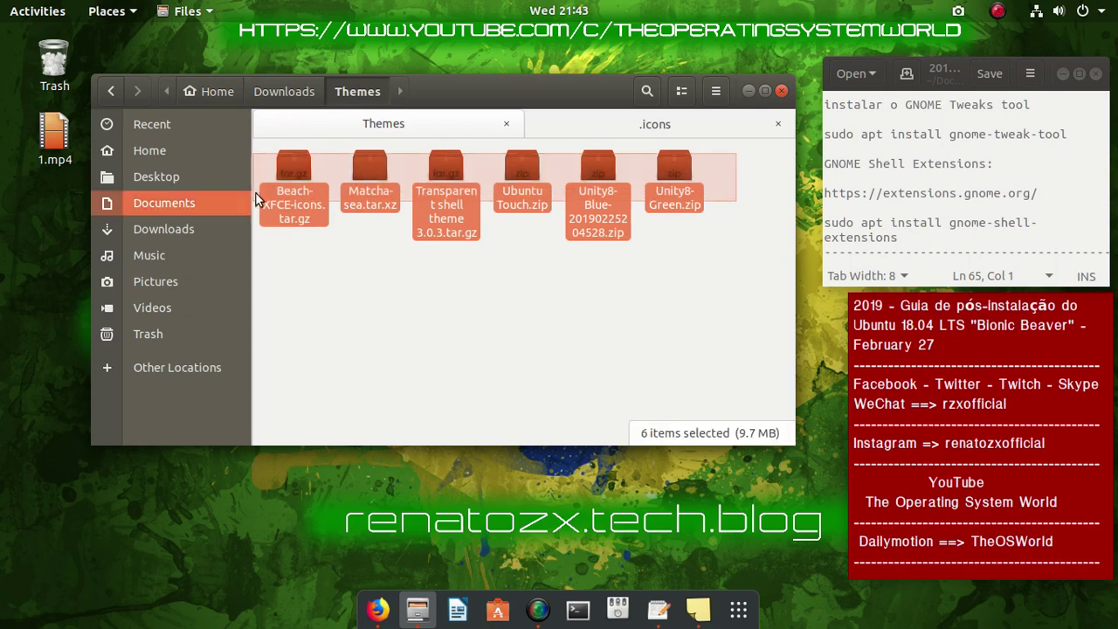
right_click(285, 170)
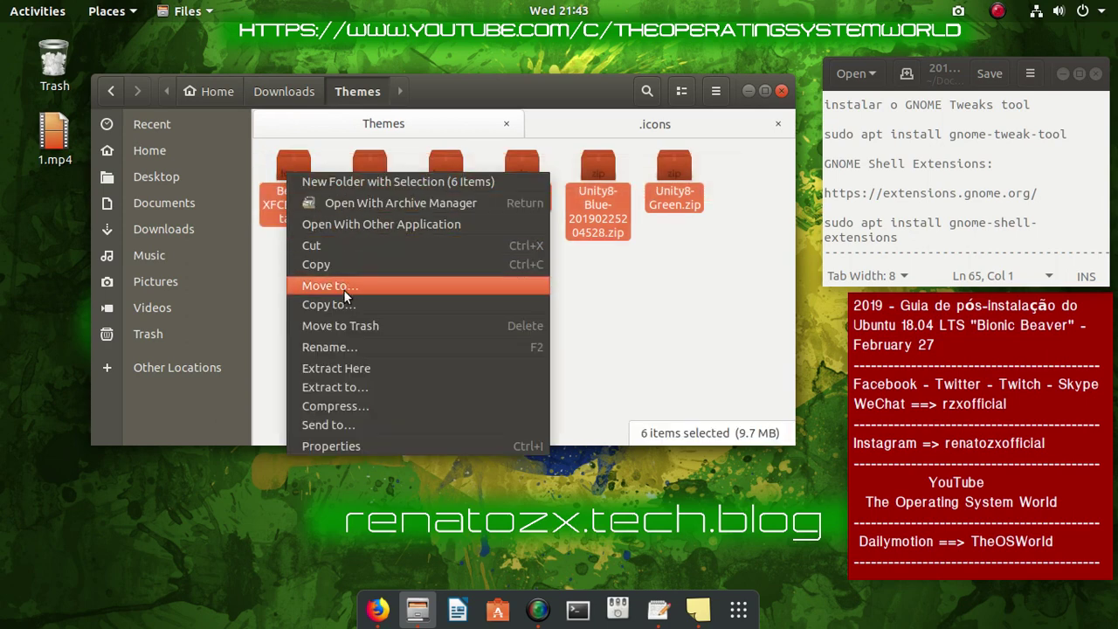
left_click(407, 367)
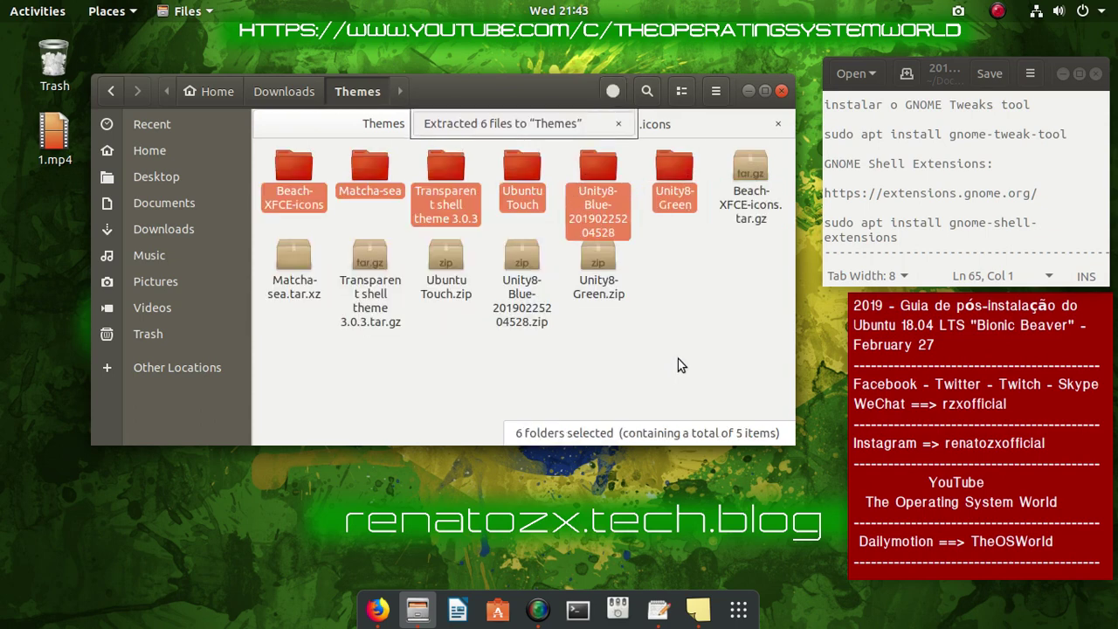
Move the six extracted theme folders from Downloads/Themes into the hidden .themes folder in Home
right_click(602, 164)
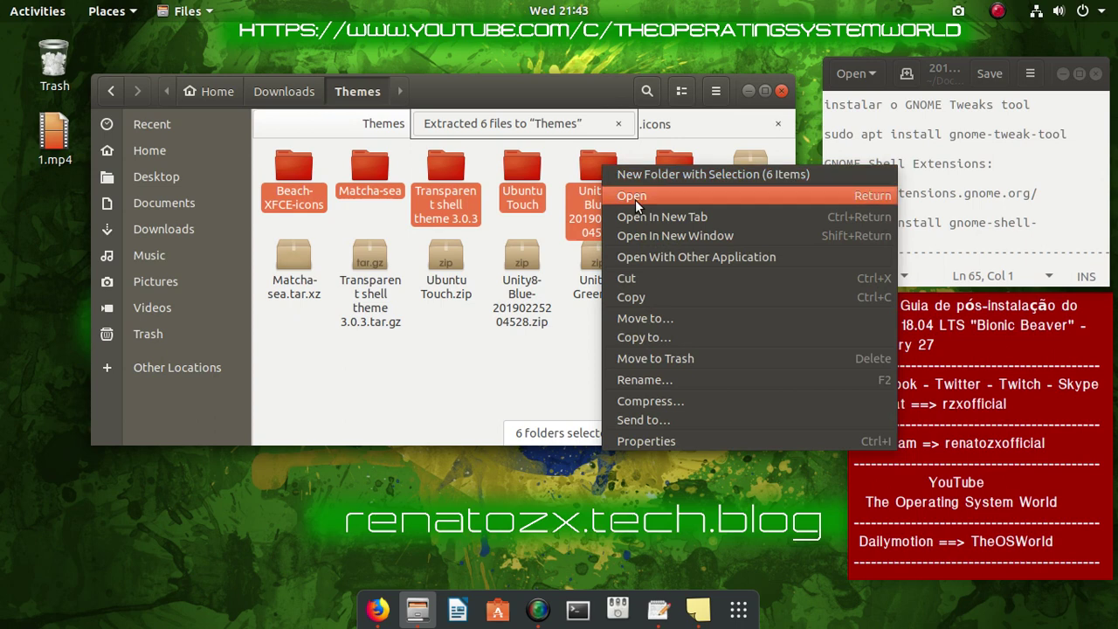
left_click(649, 280)
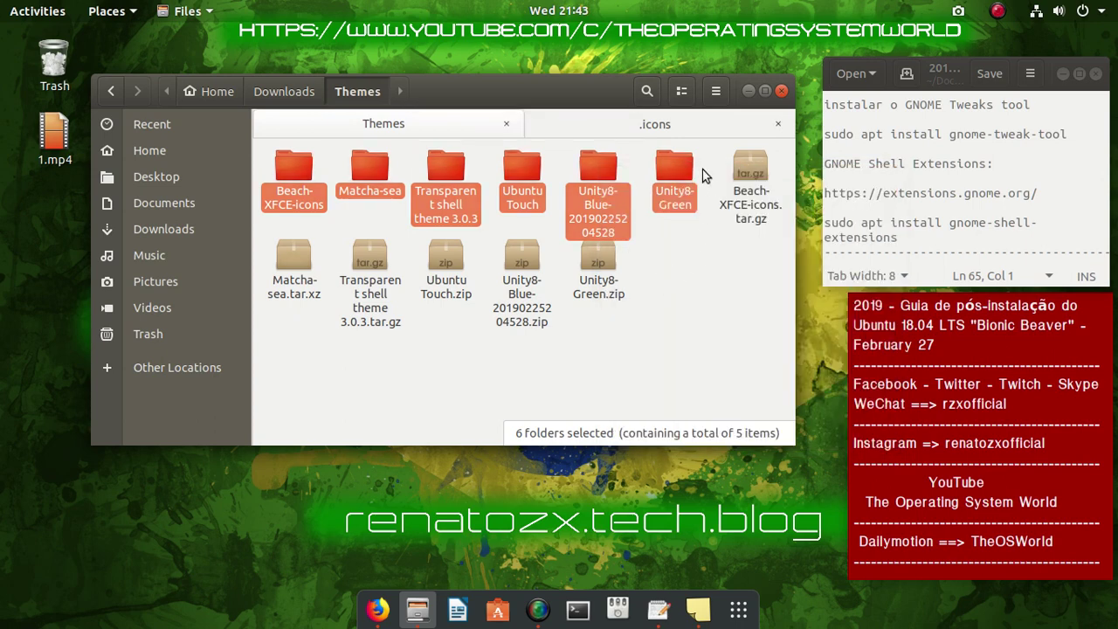
left_click(657, 124)
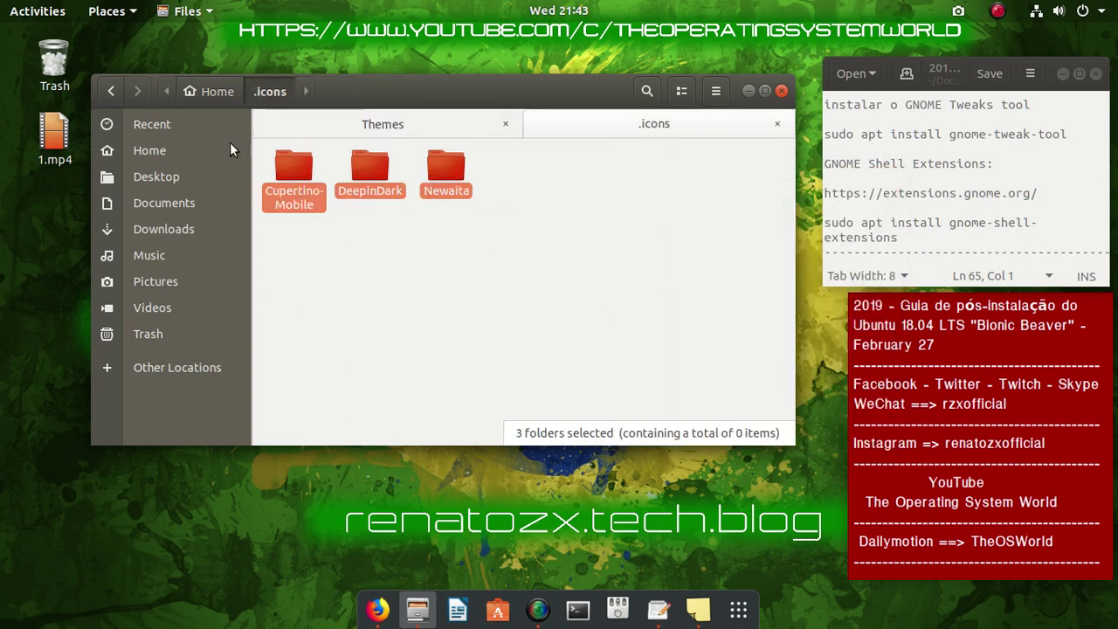
left_click(208, 91)
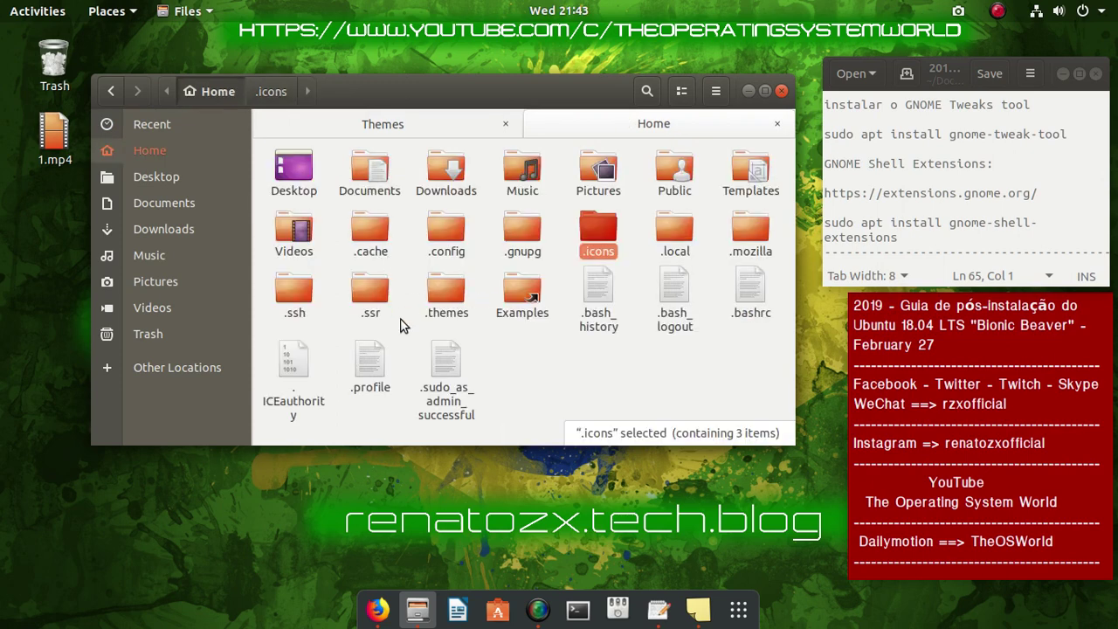
double_click(443, 306)
right_click(360, 172)
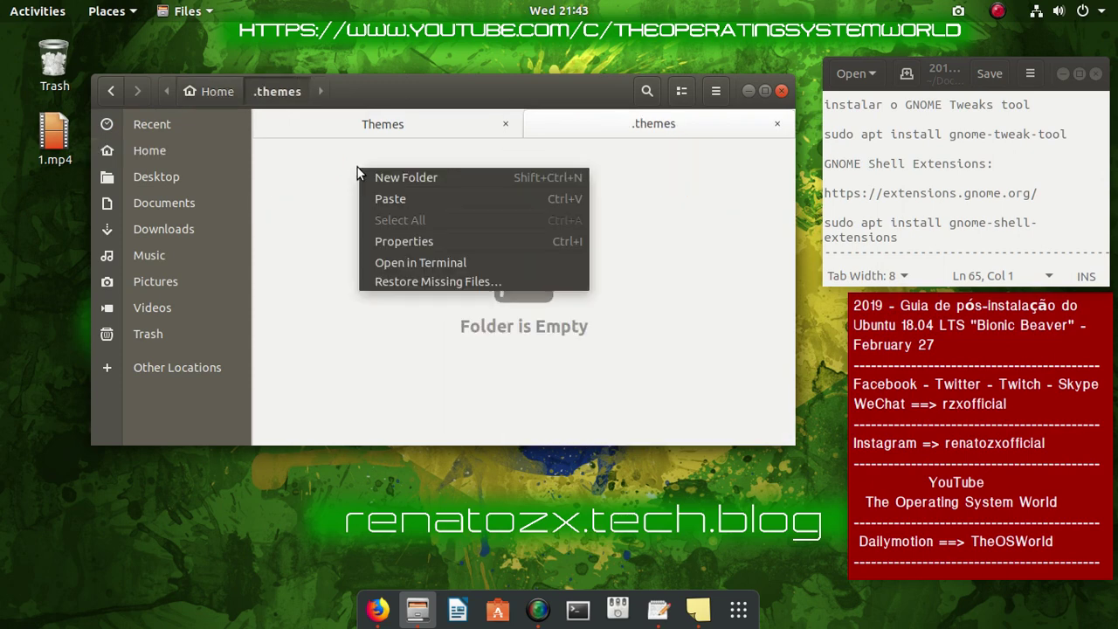
left_click(438, 198)
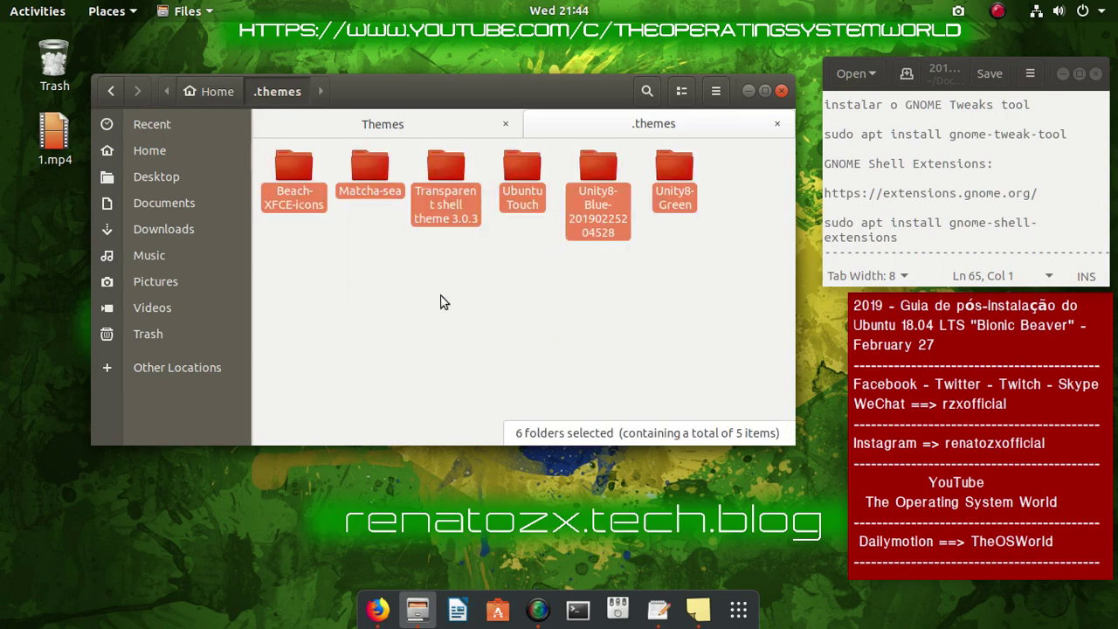
Close the file manager, switch to Tweaks and set the Applications theme to Matcha-sea
left_click(783, 93)
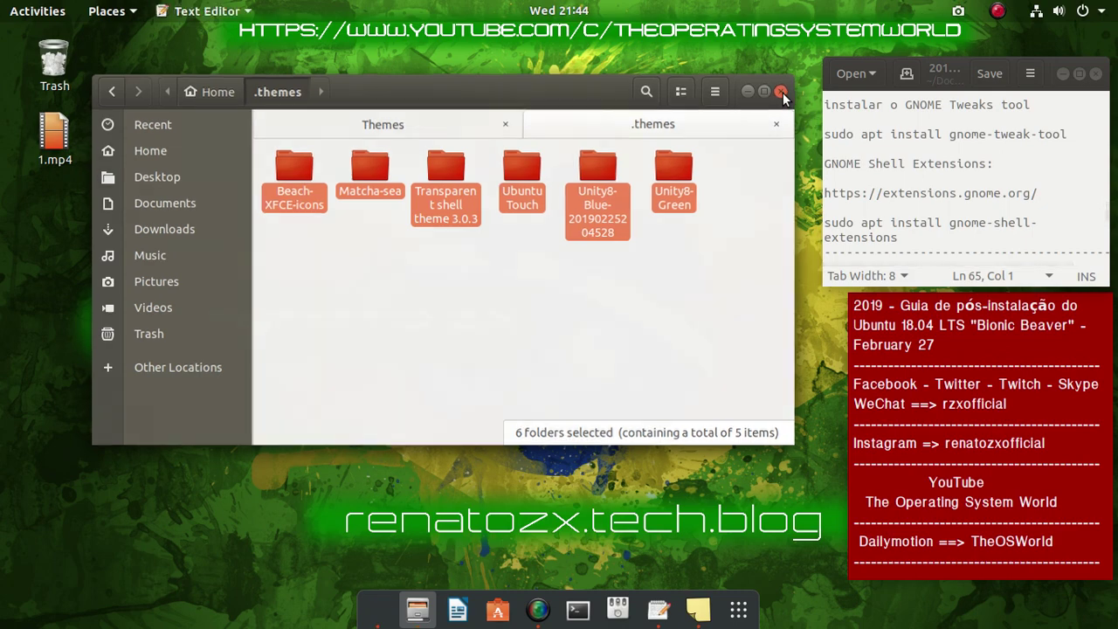
left_click(620, 610)
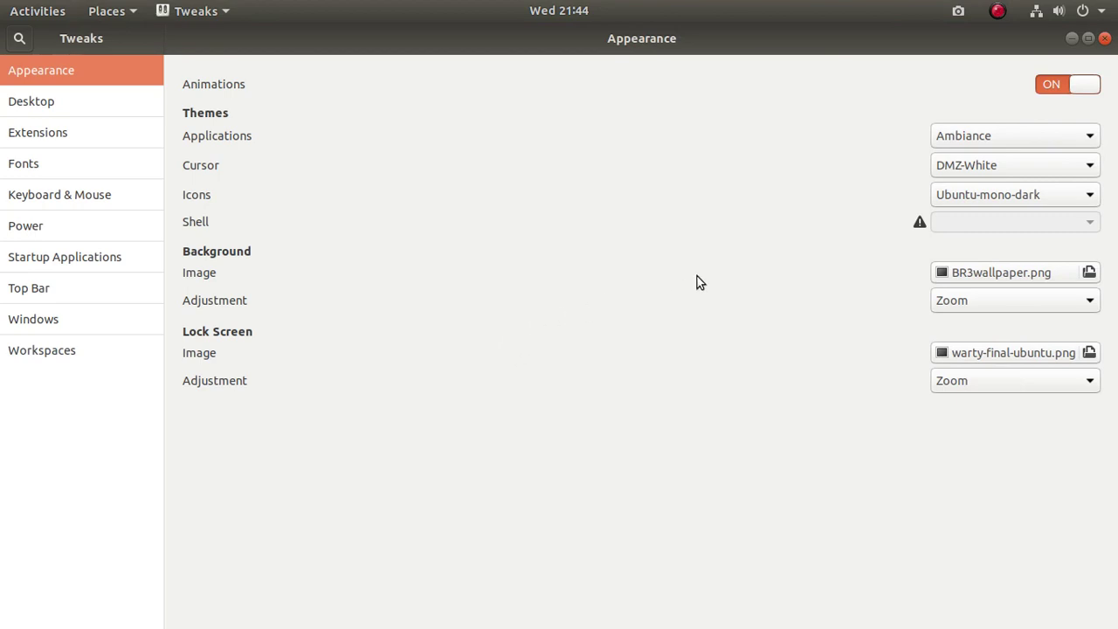
left_click(1081, 136)
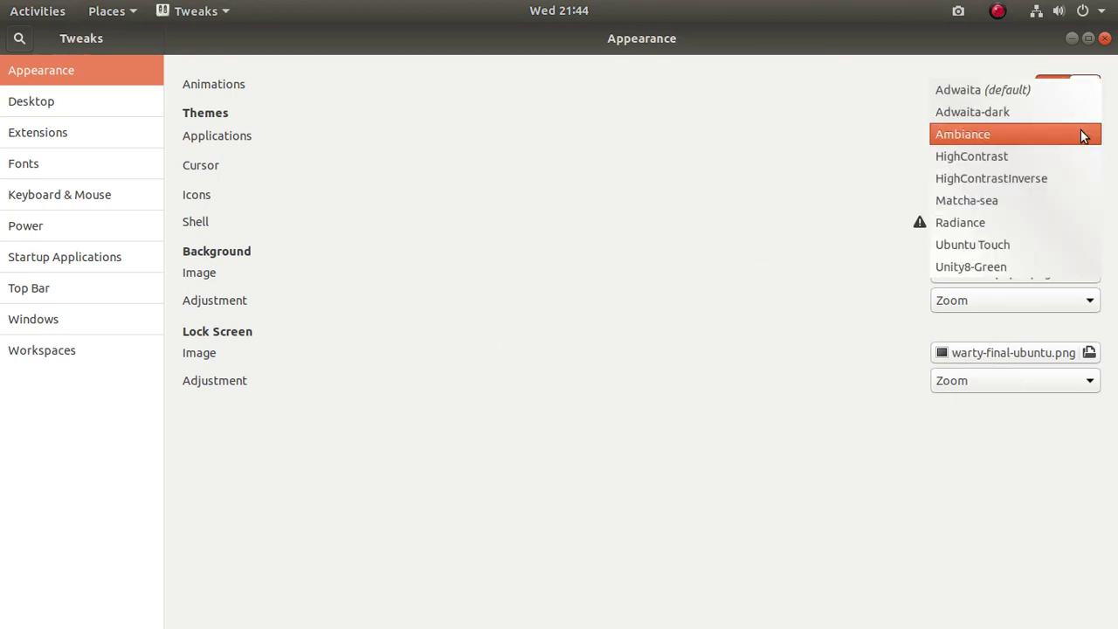
left_click(1000, 201)
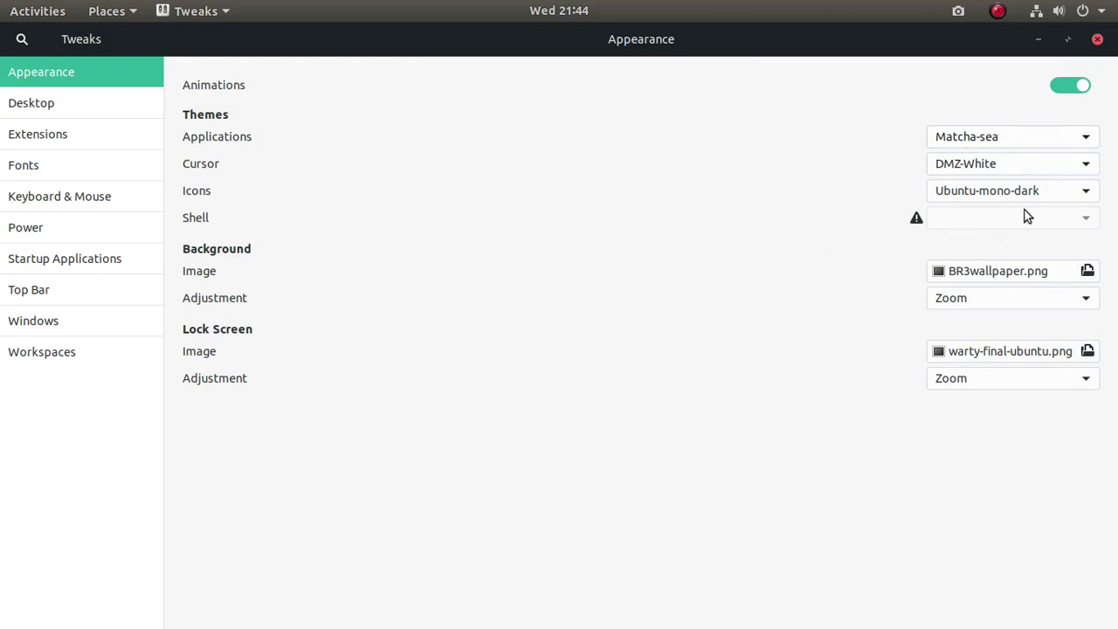
Set the Icons theme to Cupertino-Mobile
left_click(1085, 194)
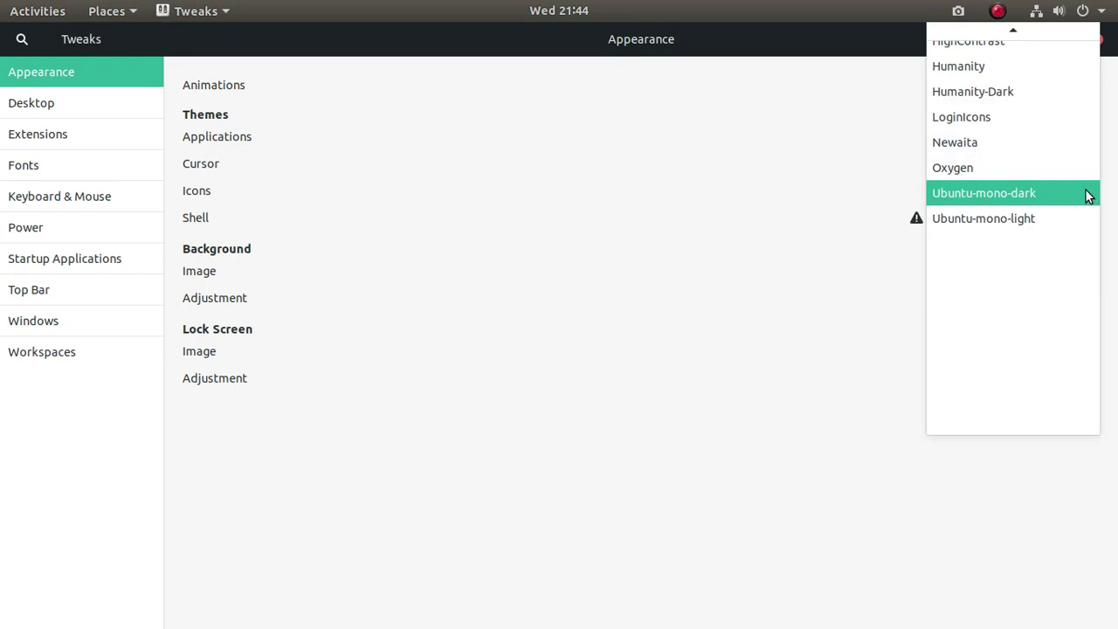
scroll(1064, 186, "up", 4)
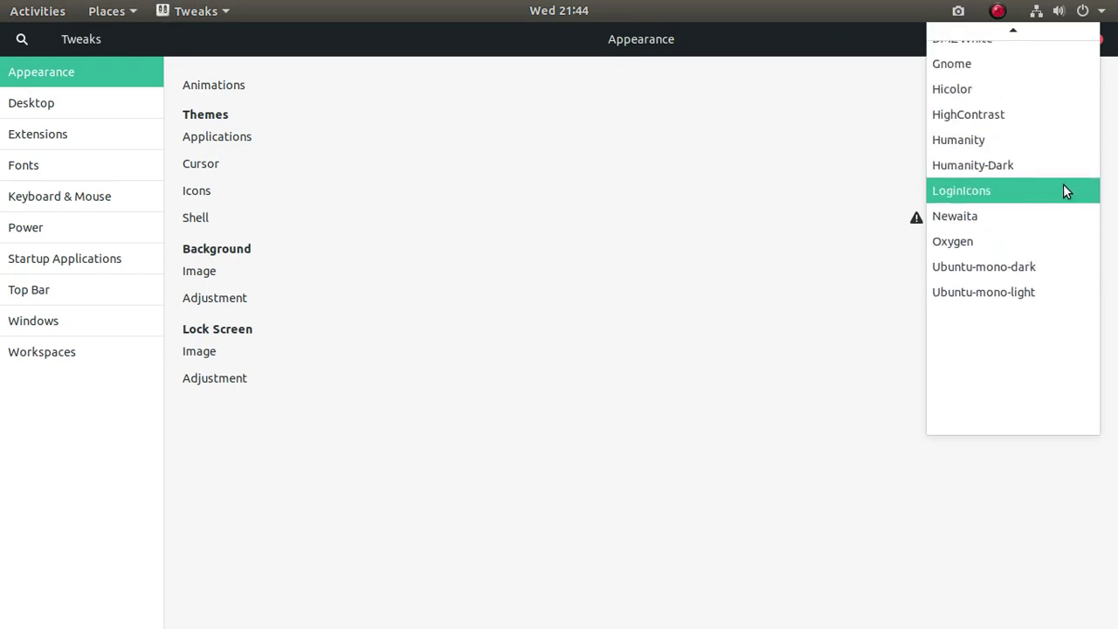
scroll(1063, 188, "up", 4)
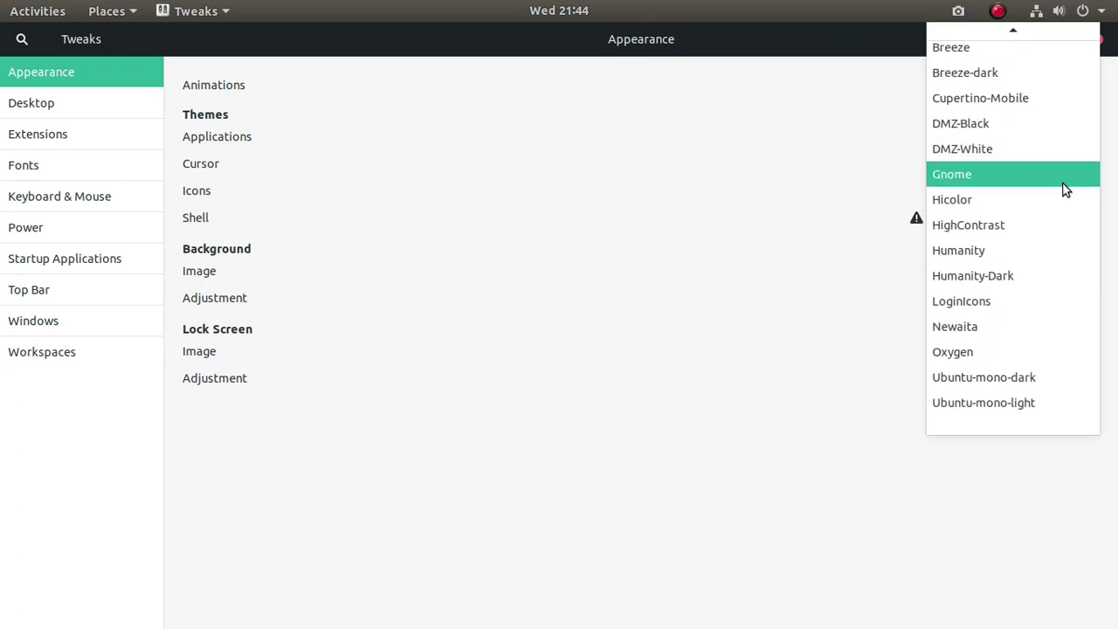
scroll(1060, 182, "up", 1)
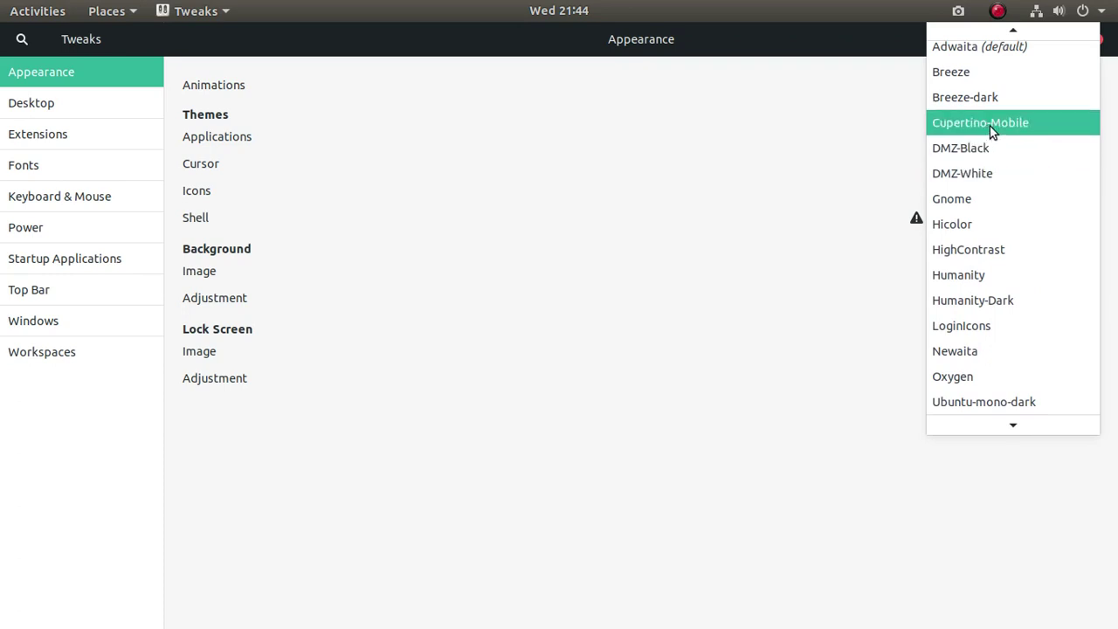
left_click(1034, 127)
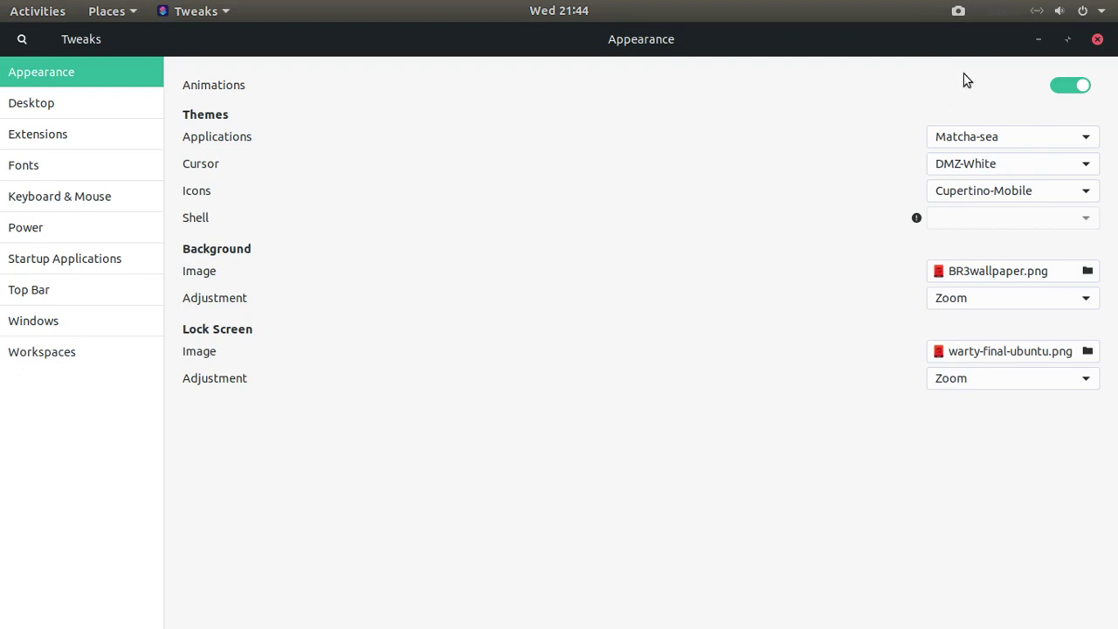
Restore the Tweaks window from its maximized state and move it to the upper part of the desktop
left_click(1066, 39)
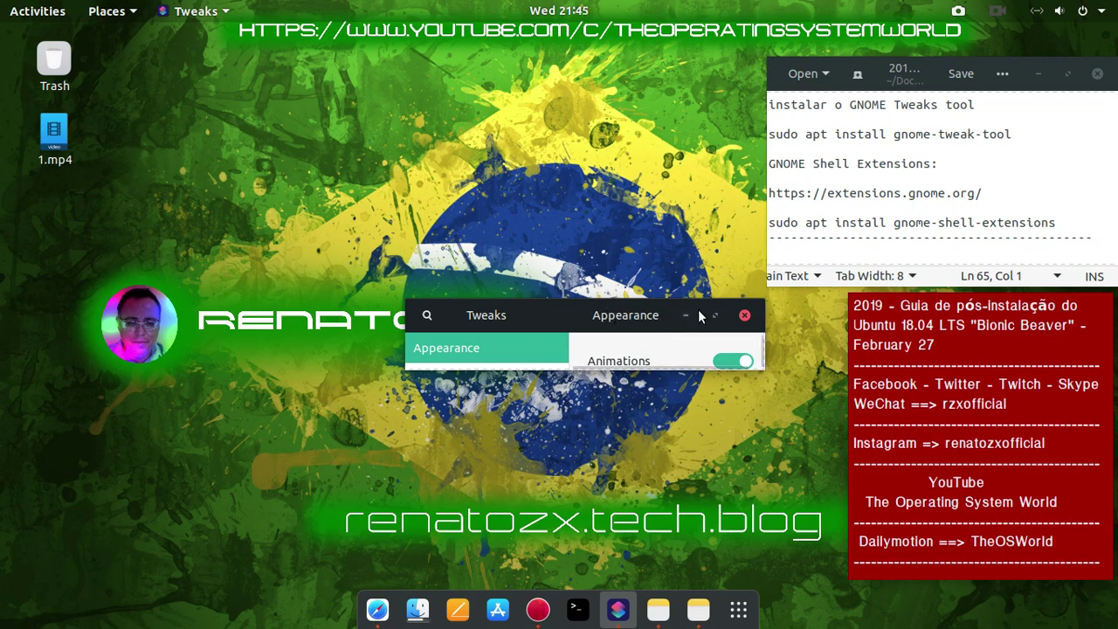
left_click_drag(646, 314, 472, 89)
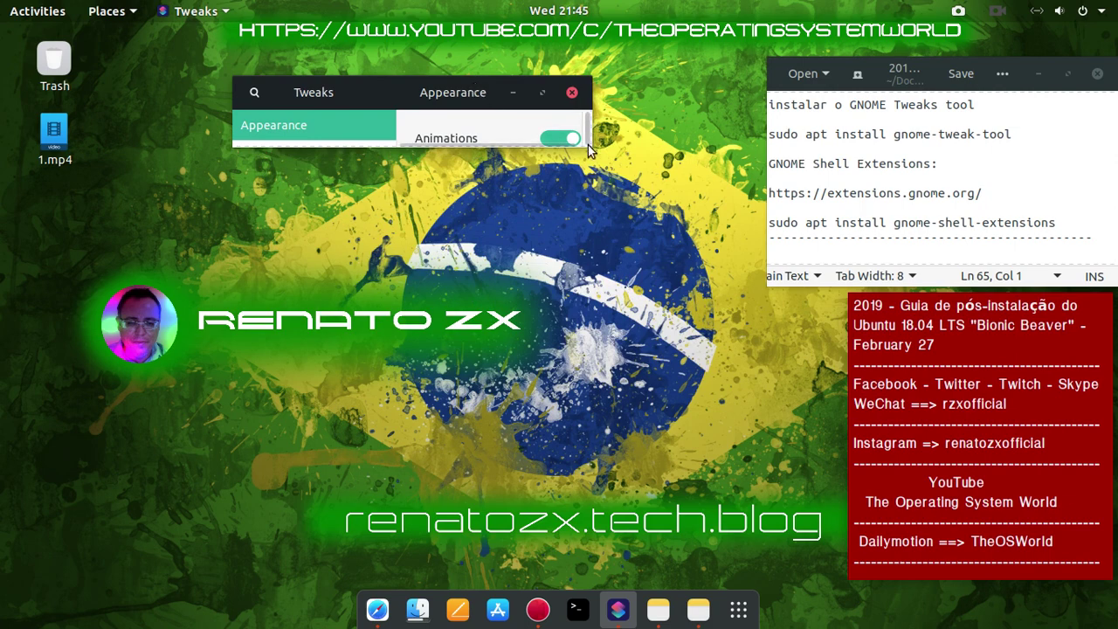
Enlarge the Tweaks window until all Appearance settings fit, and move it up slightly, level with the text editor window
left_click_drag(583, 142, 723, 488)
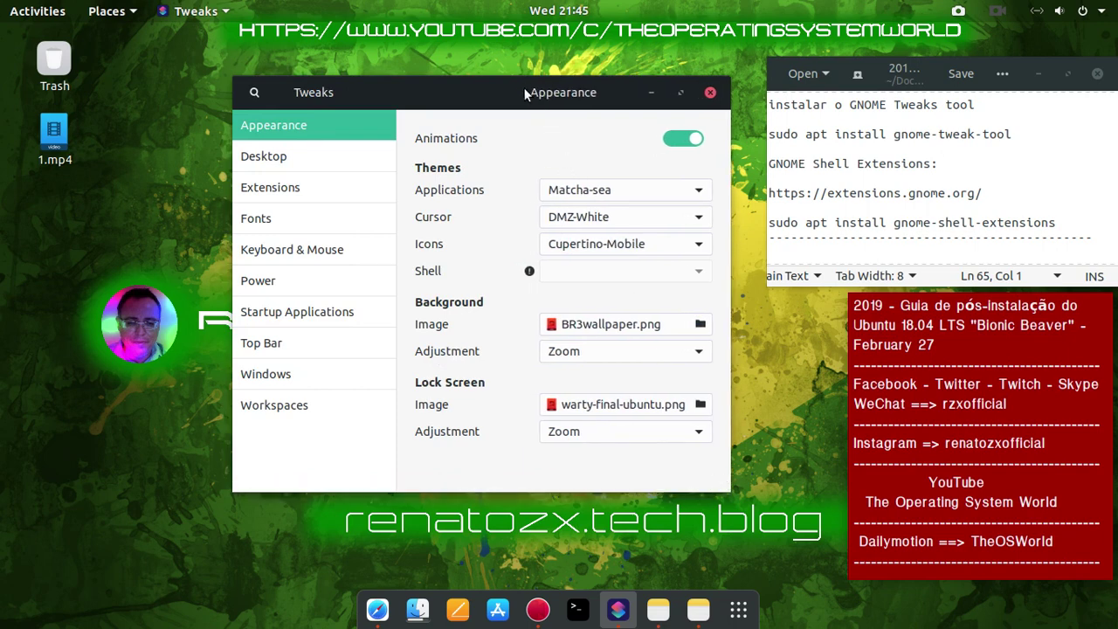
left_click_drag(522, 86, 521, 68)
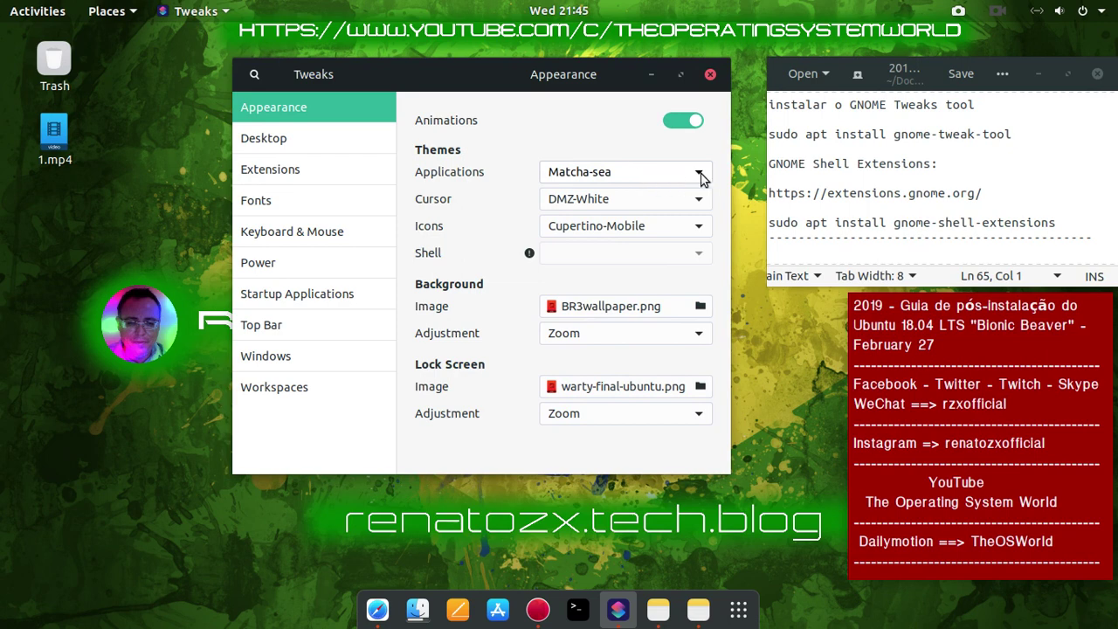
Try the Oxygen icon theme, followed by the Humanity-Dark icon theme
left_click(703, 232)
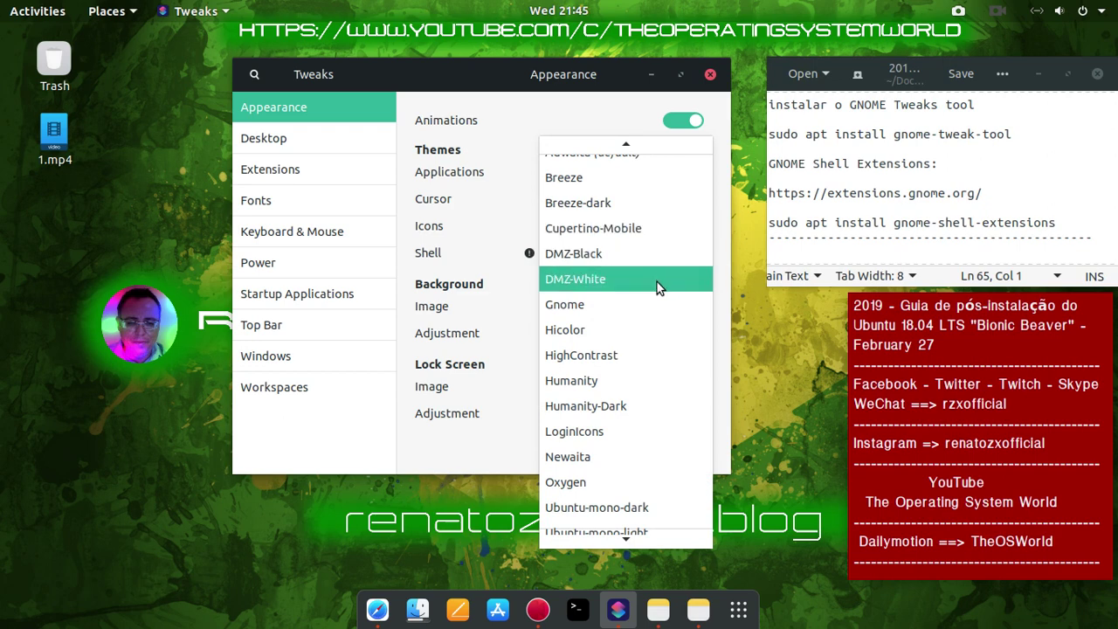
scroll(629, 358, "down", 1)
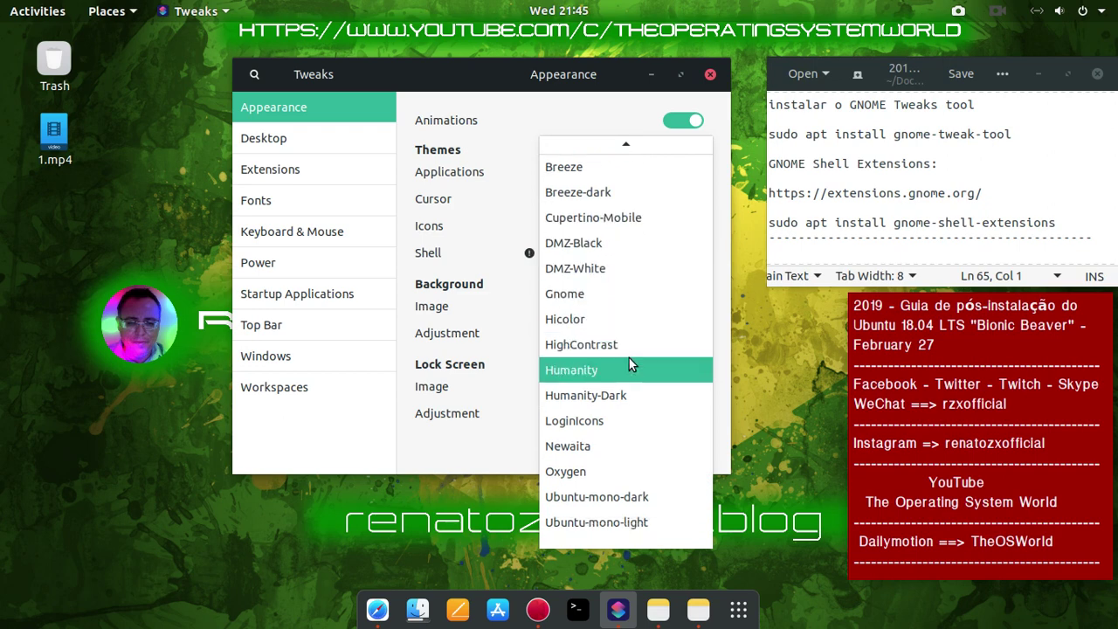
scroll(628, 359, "up", 1)
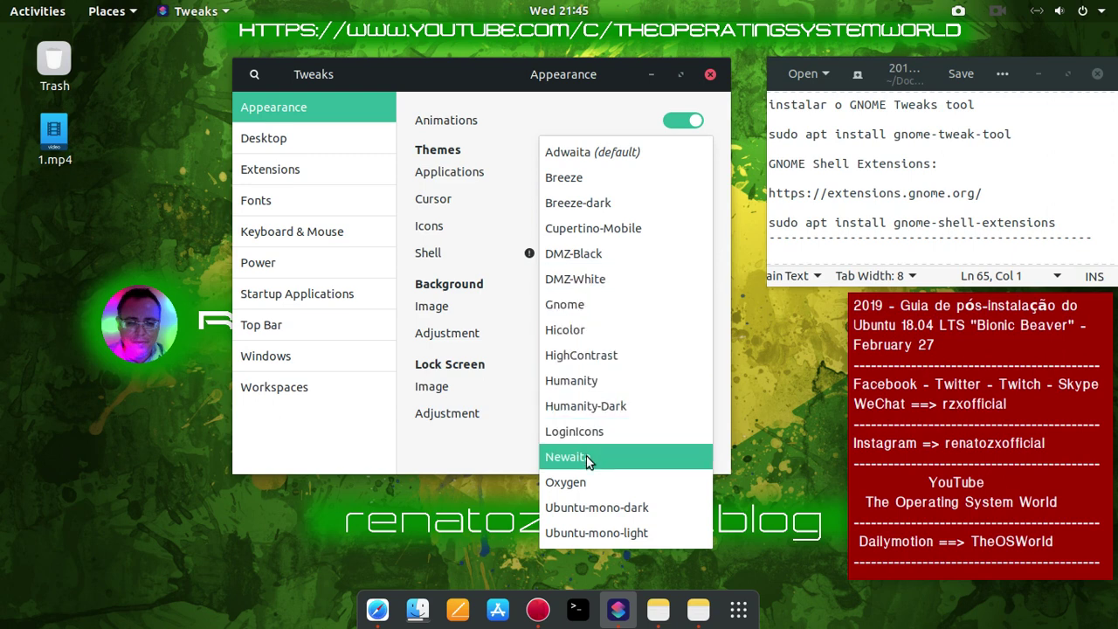
left_click(587, 482)
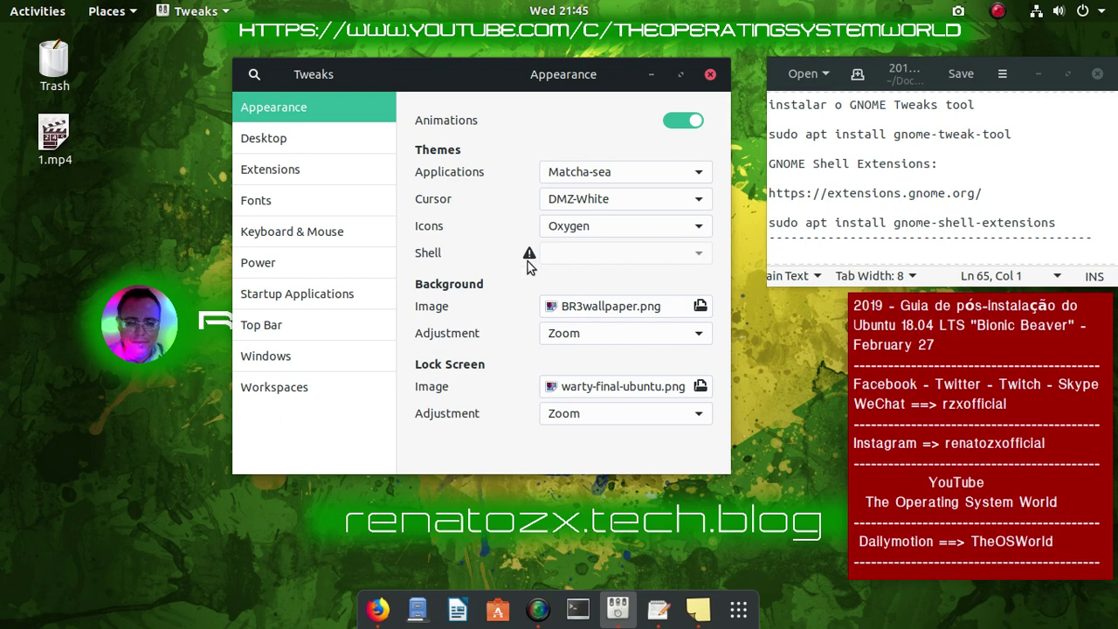
left_click(696, 229)
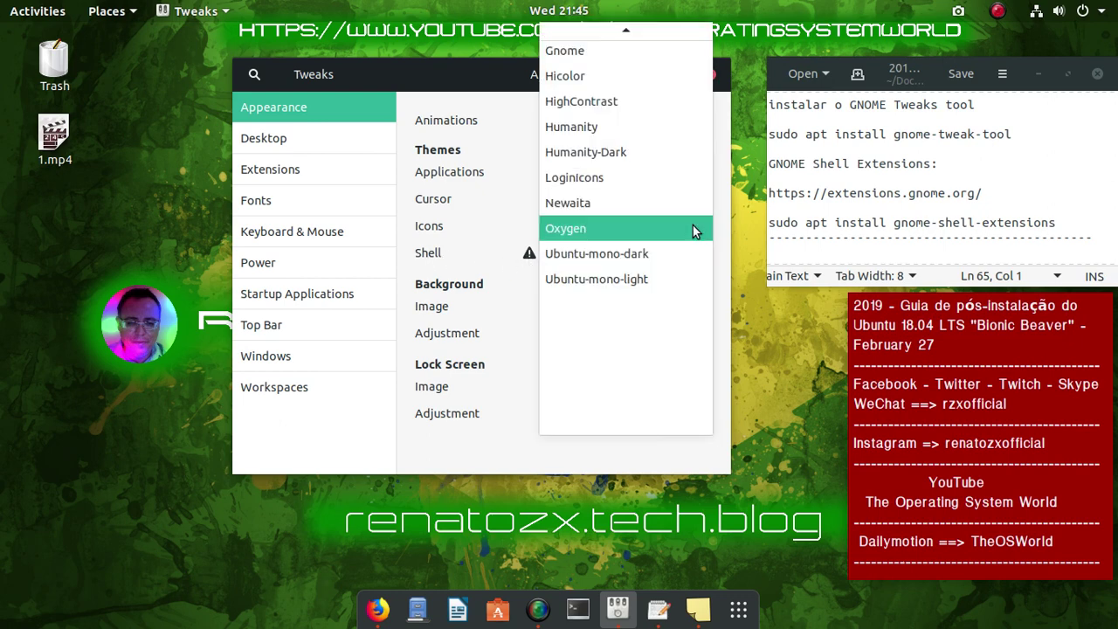
left_click(602, 155)
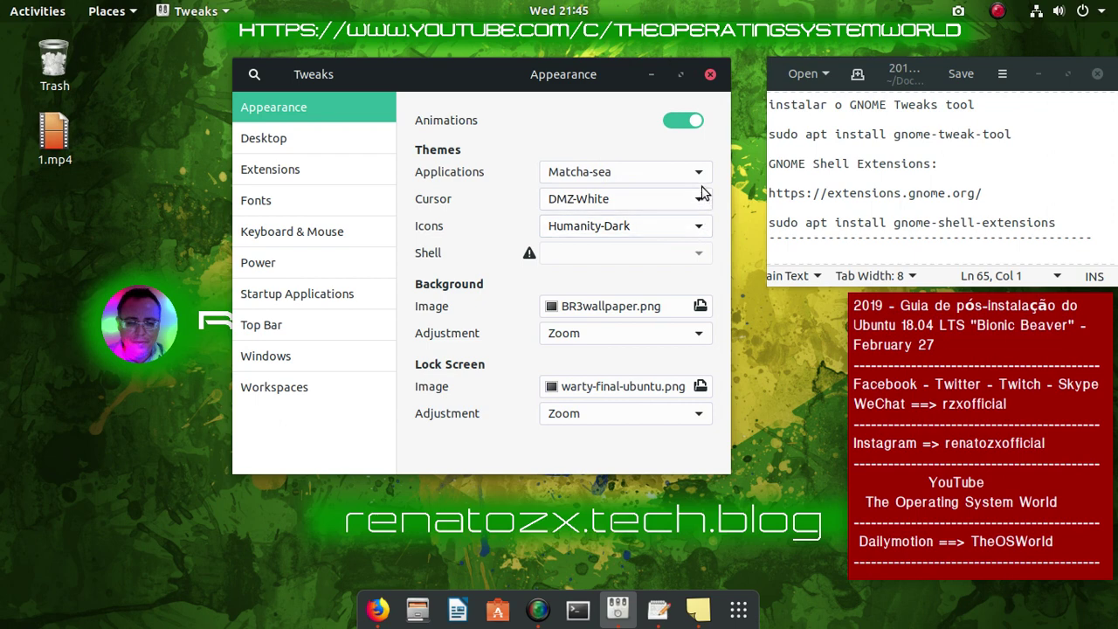
Set the Applications theme to Ubuntu Touch and the Icons theme to Oxygen
left_click(702, 176)
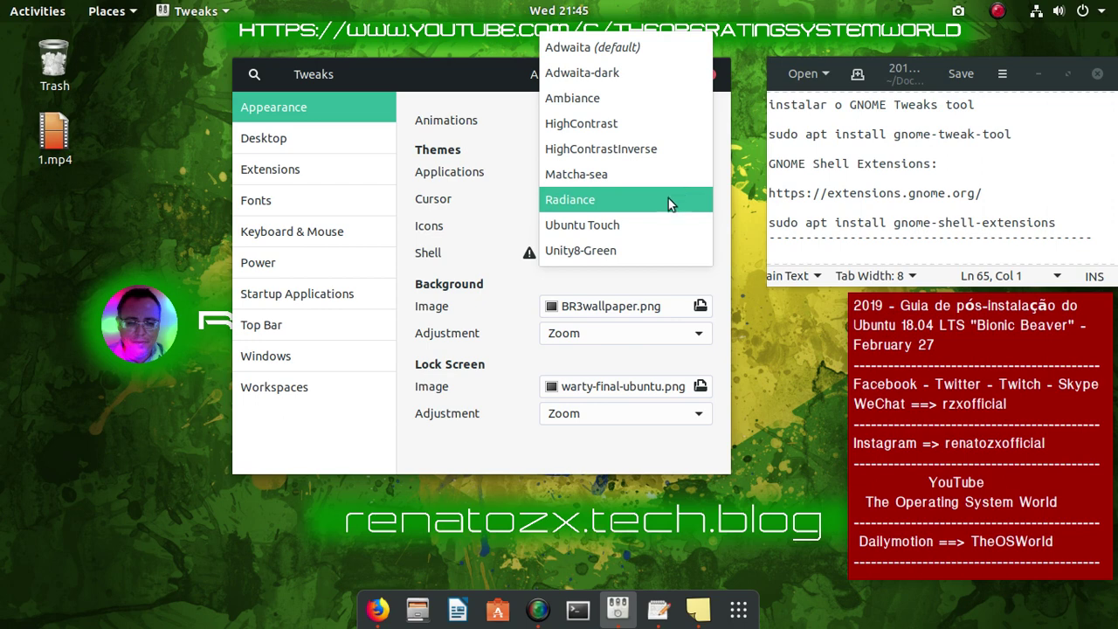
key("Escape")
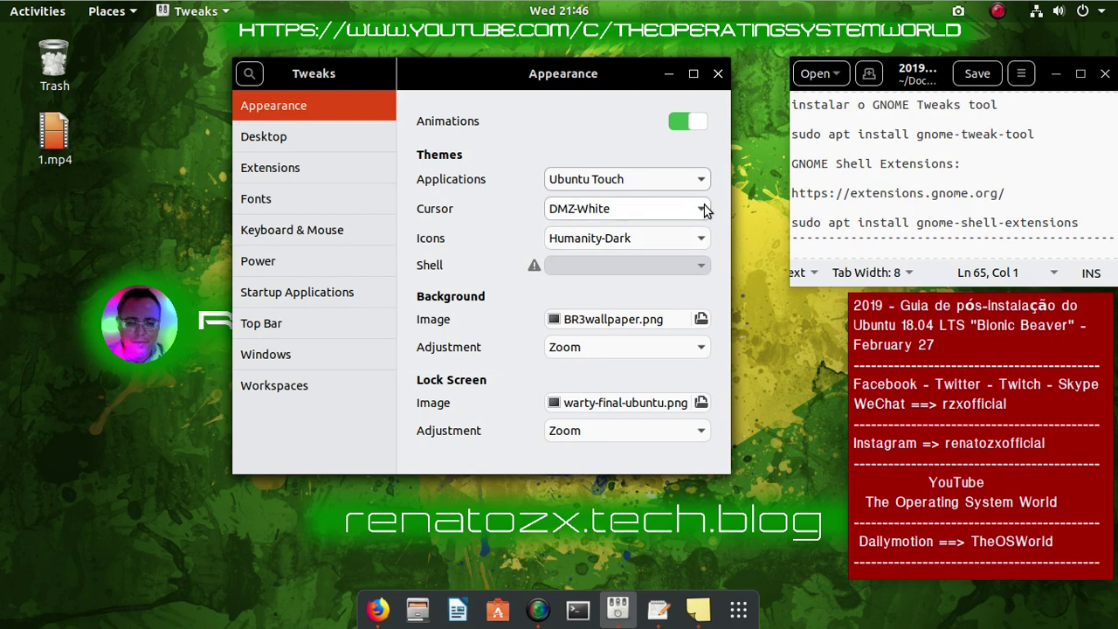
left_click(700, 238)
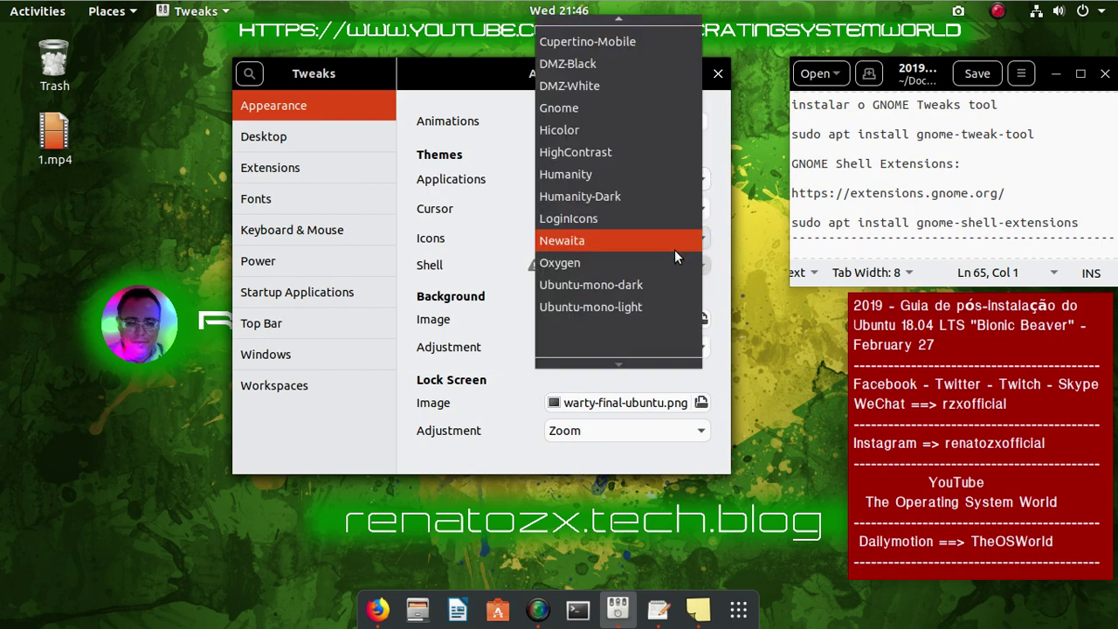
left_click(664, 256)
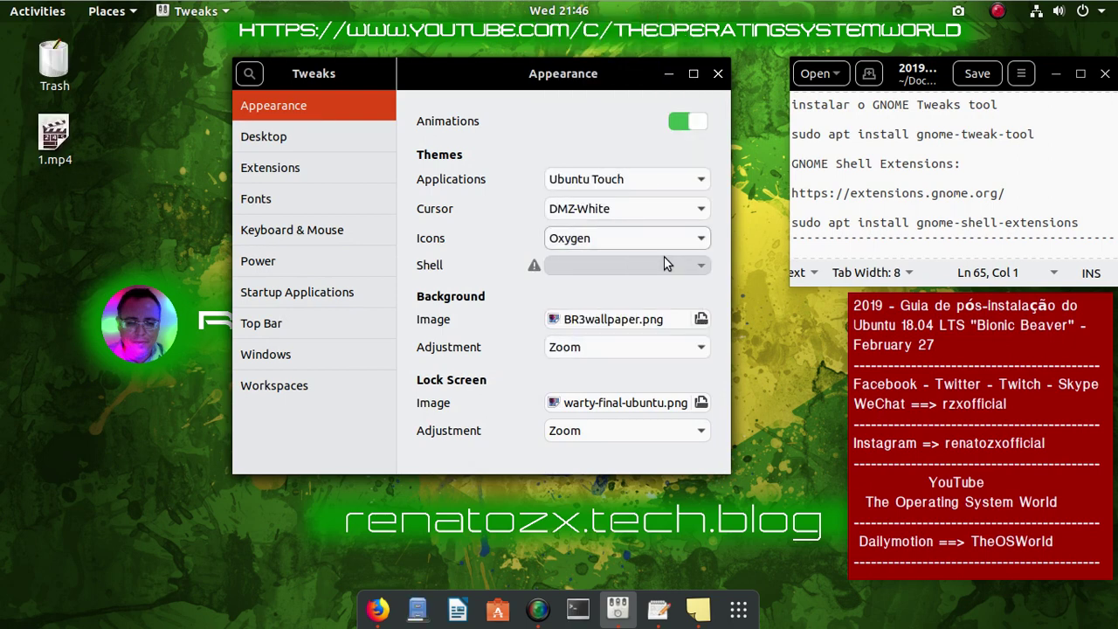
Set the Icons theme to Breeze
left_click(708, 240)
scroll(700, 235, "up", 3)
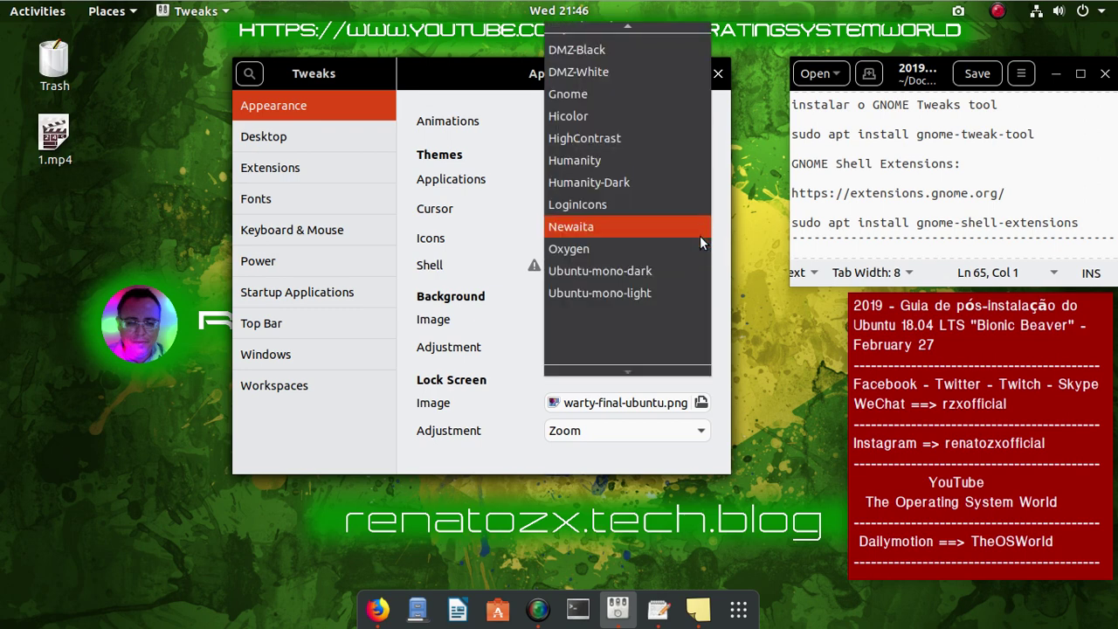
scroll(672, 214, "up", 2)
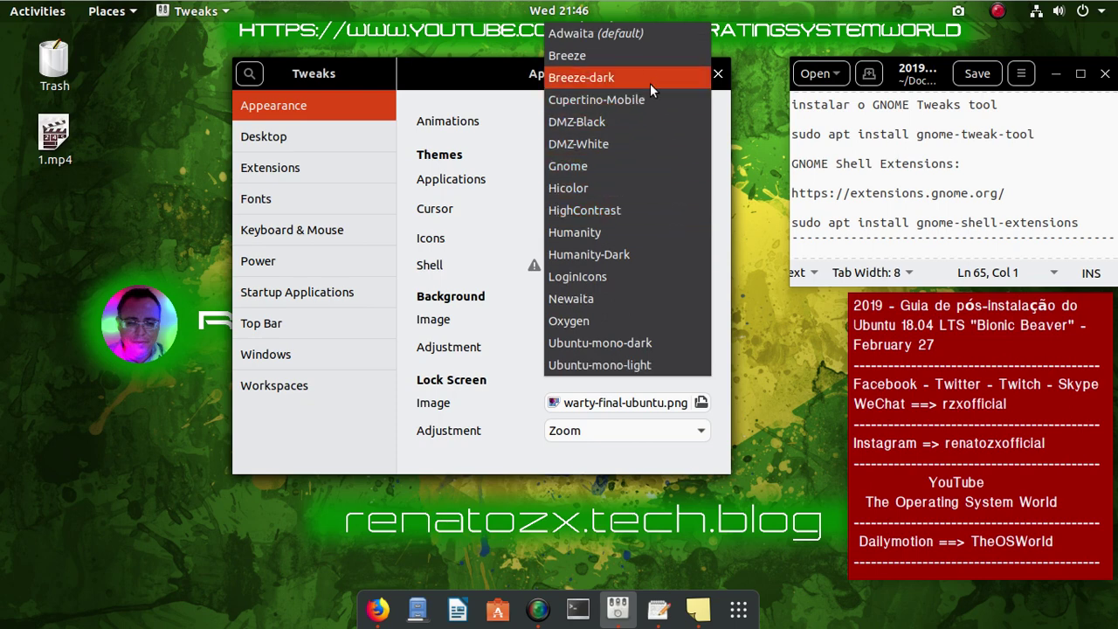
left_click(647, 54)
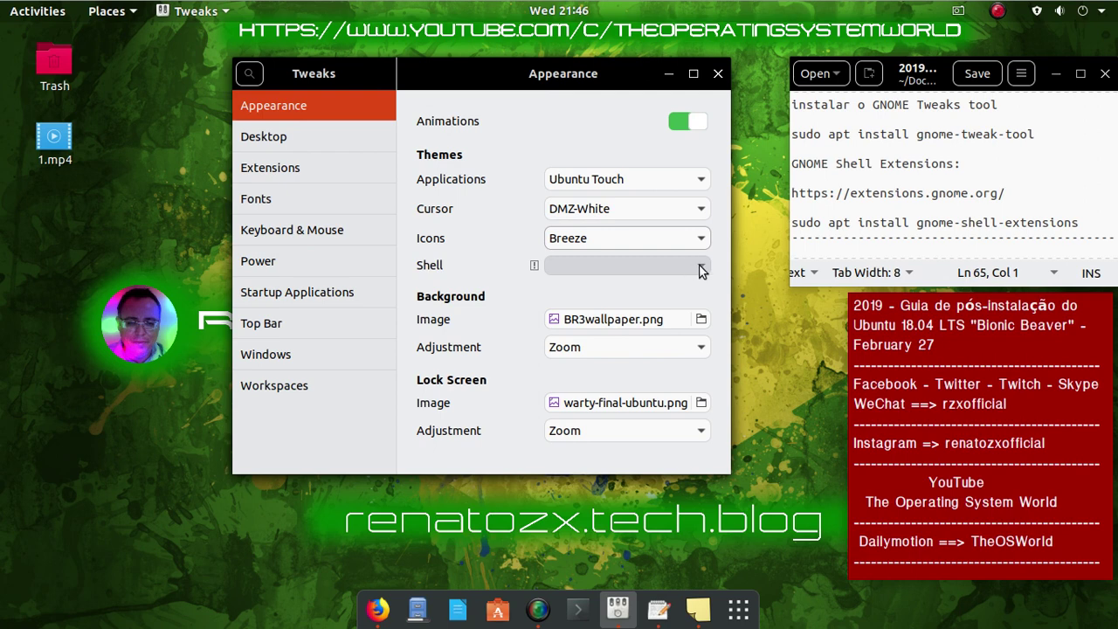
Open the available Applications themes and look through them
left_click(699, 180)
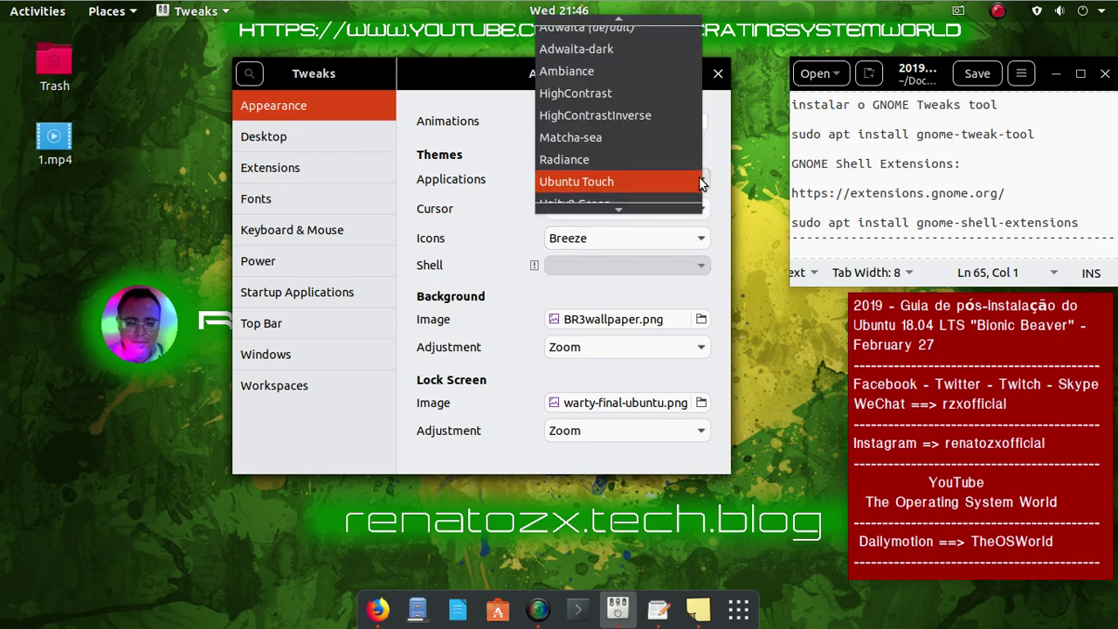
scroll(678, 161, "down", 1)
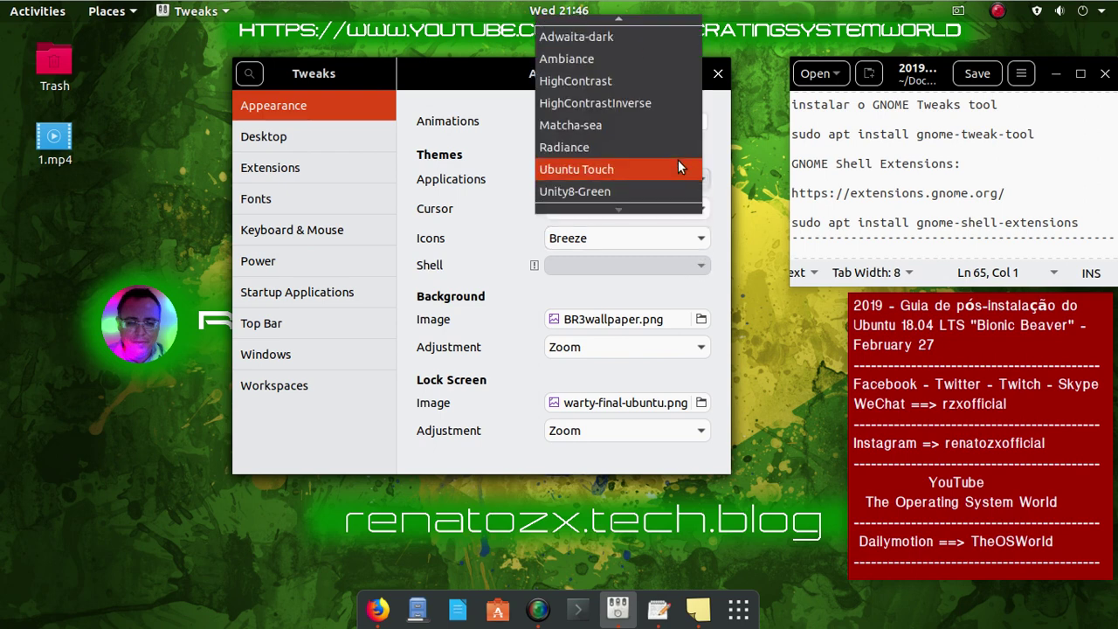
Set the applications theme to Unity8-Green and shift the Tweaks window slightly on the desktop
key("Escape")
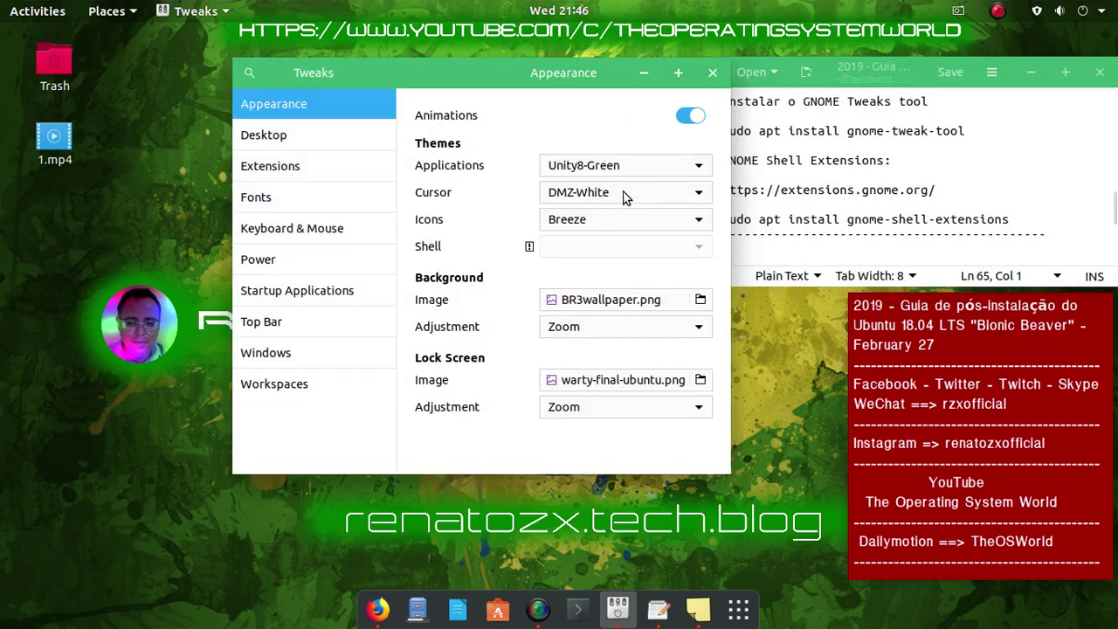
left_click_drag(611, 80, 589, 66)
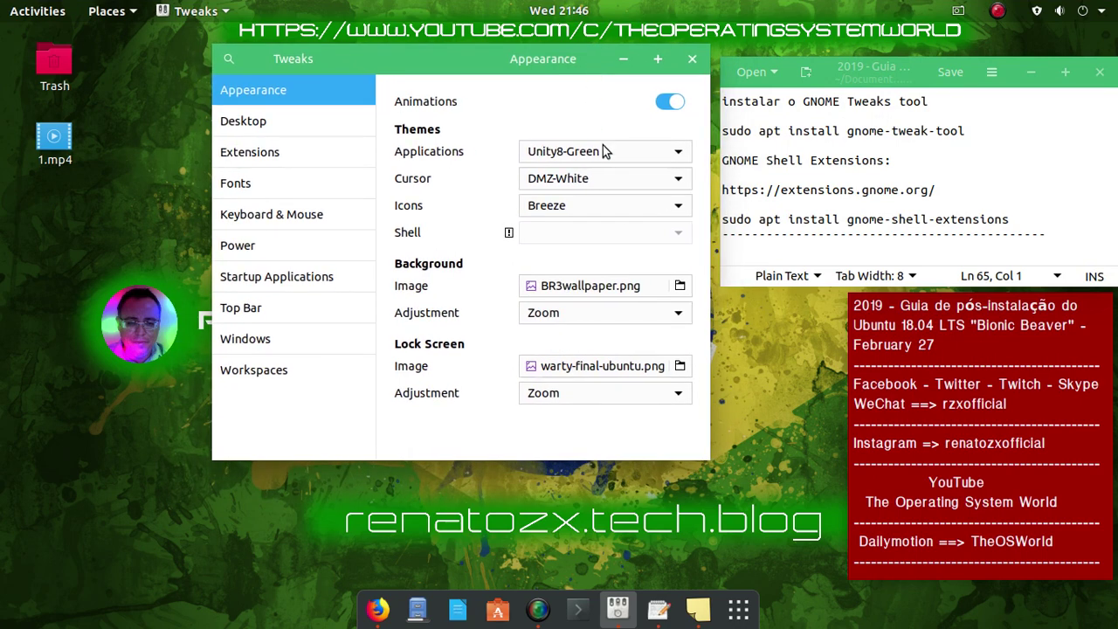
Open the Dash to Dock settings and set the dock's position on screen to Left
right_click(745, 615)
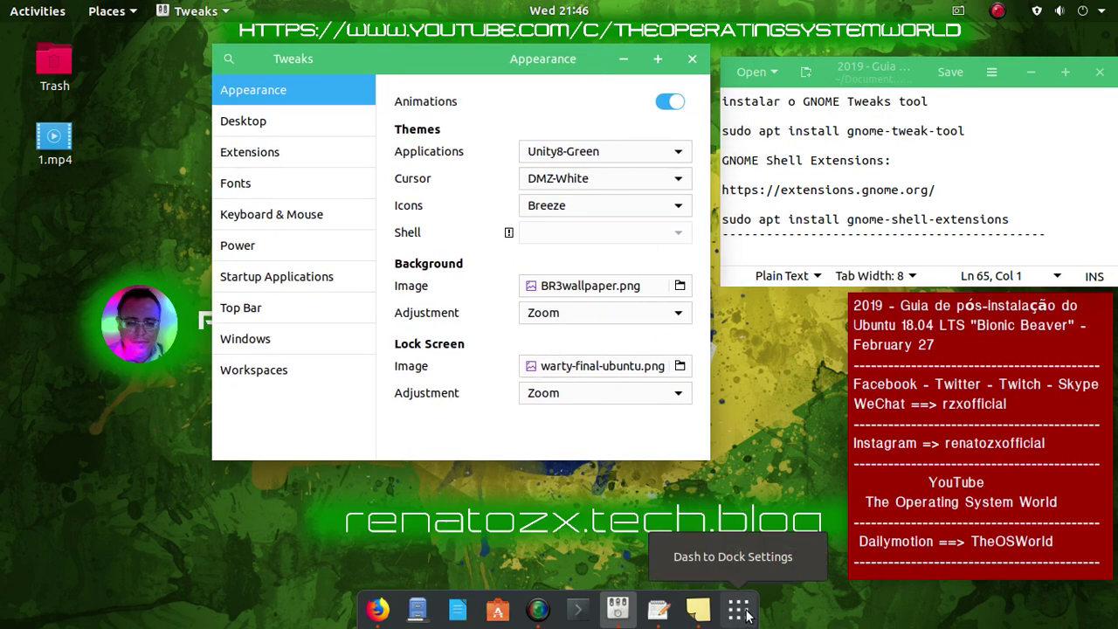
left_click(755, 560)
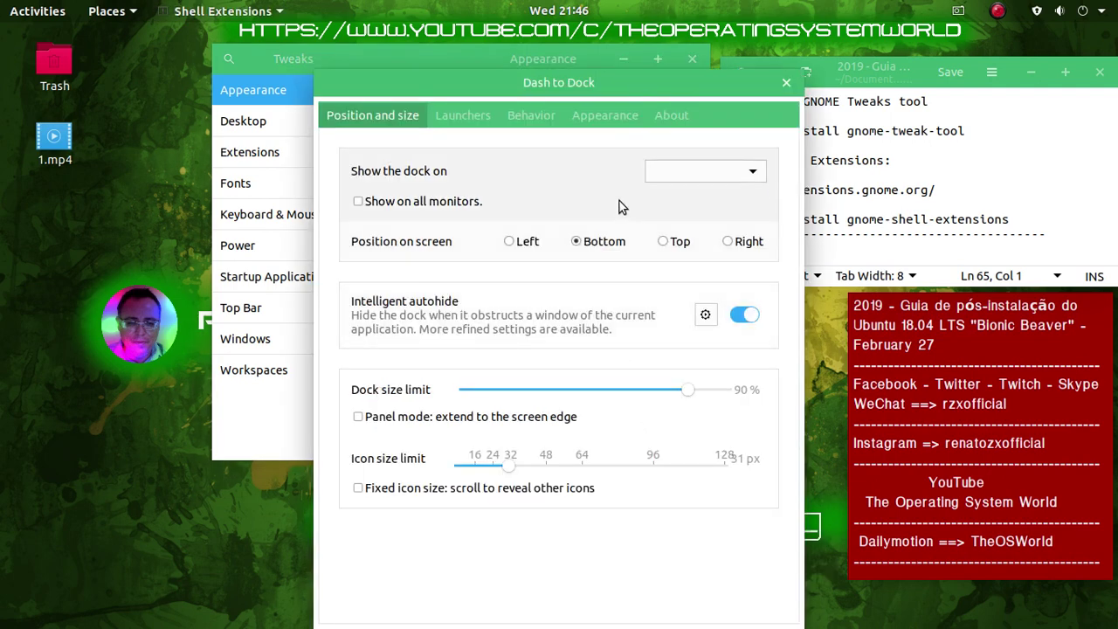
left_click(516, 242)
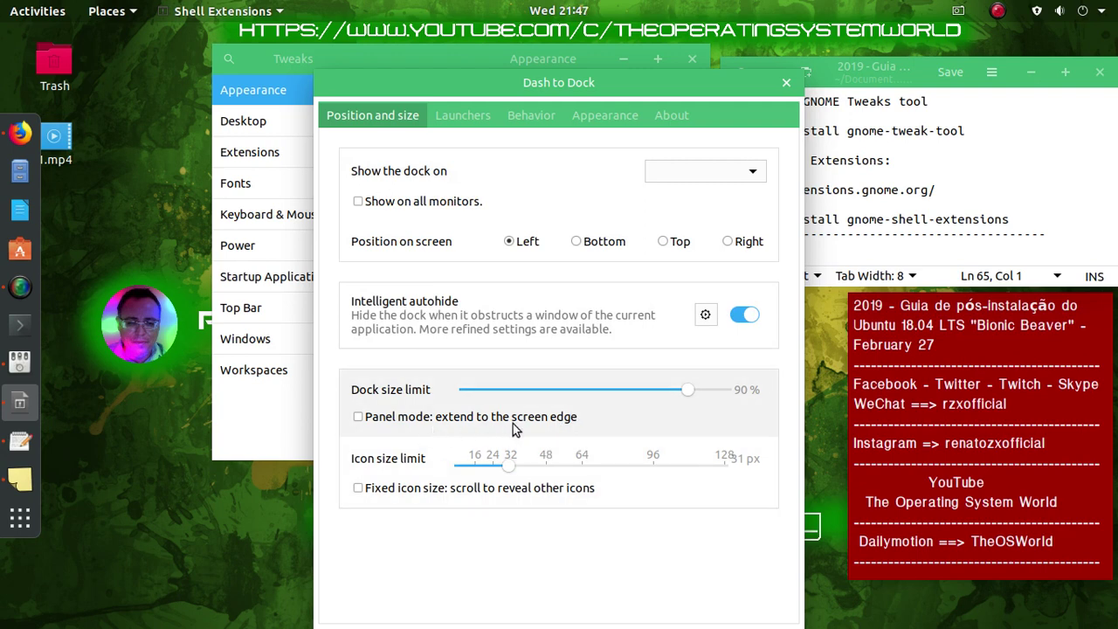
Enable panel mode so the dock extends to the screen edge, and show the dock on the primary monitor
left_click(370, 417)
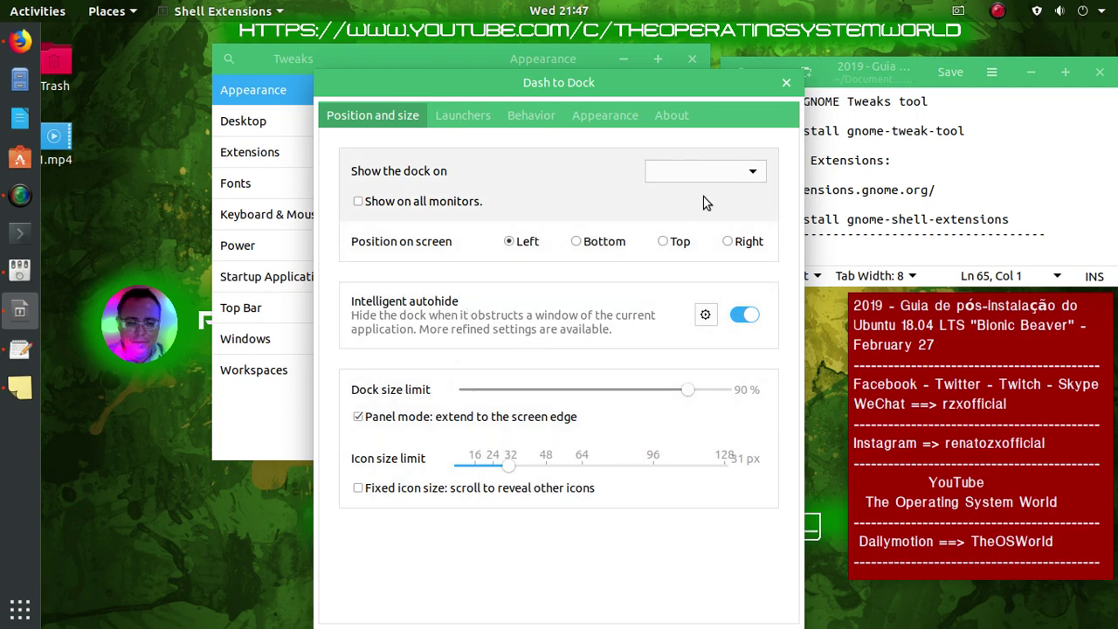
left_click(744, 179)
left_click(751, 177)
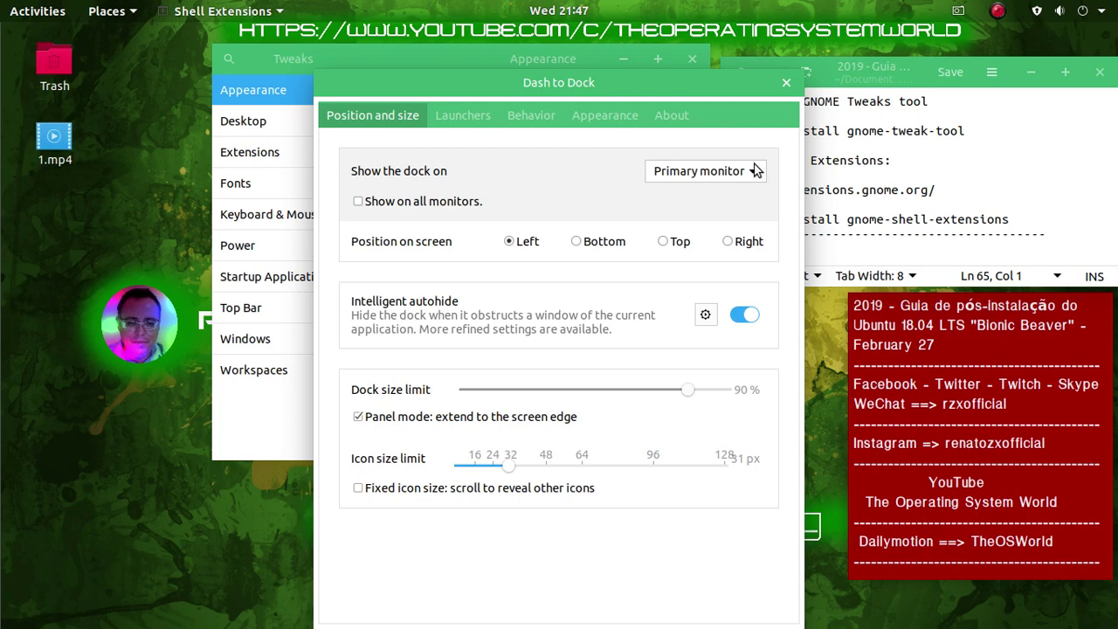
Turn off the dock's built-in theme and enable Shrink the dash
left_click(477, 121)
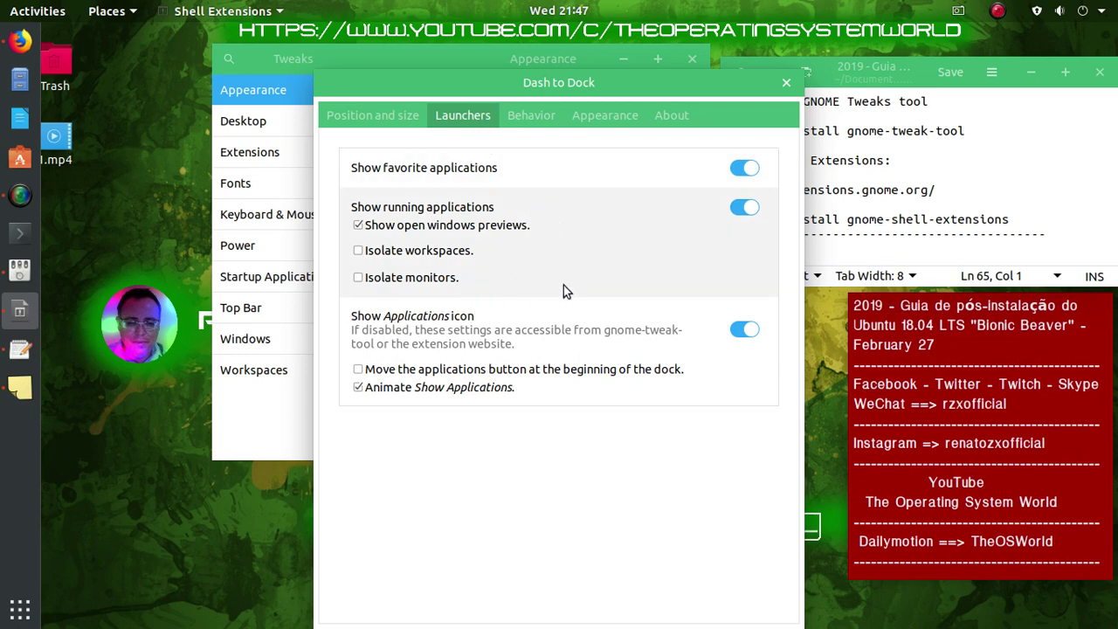
left_click(535, 117)
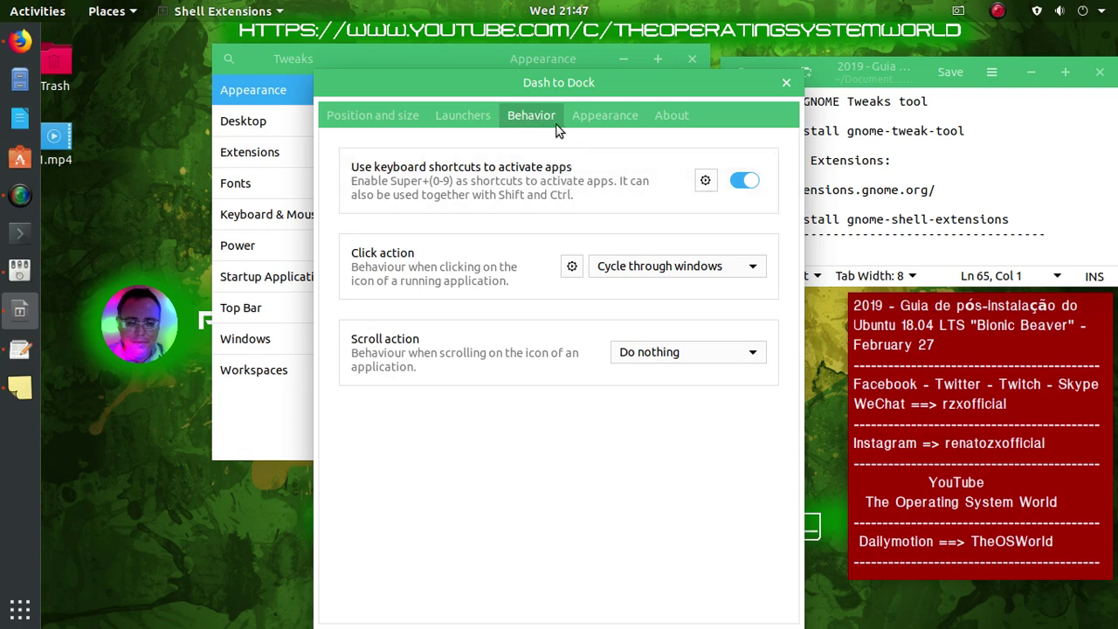
left_click(604, 121)
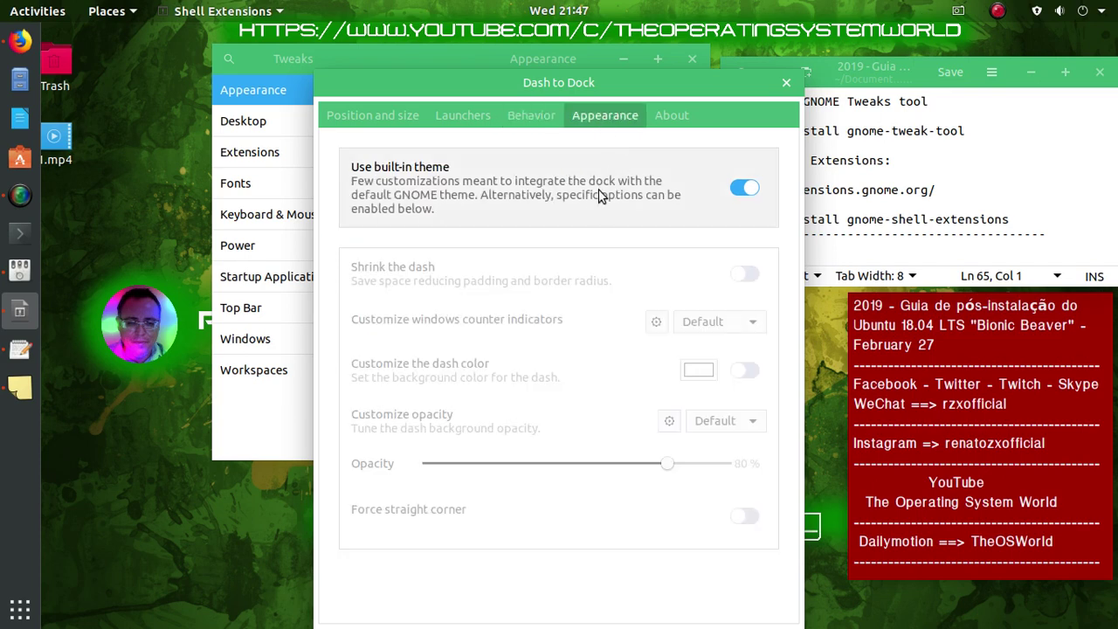
left_click(750, 191)
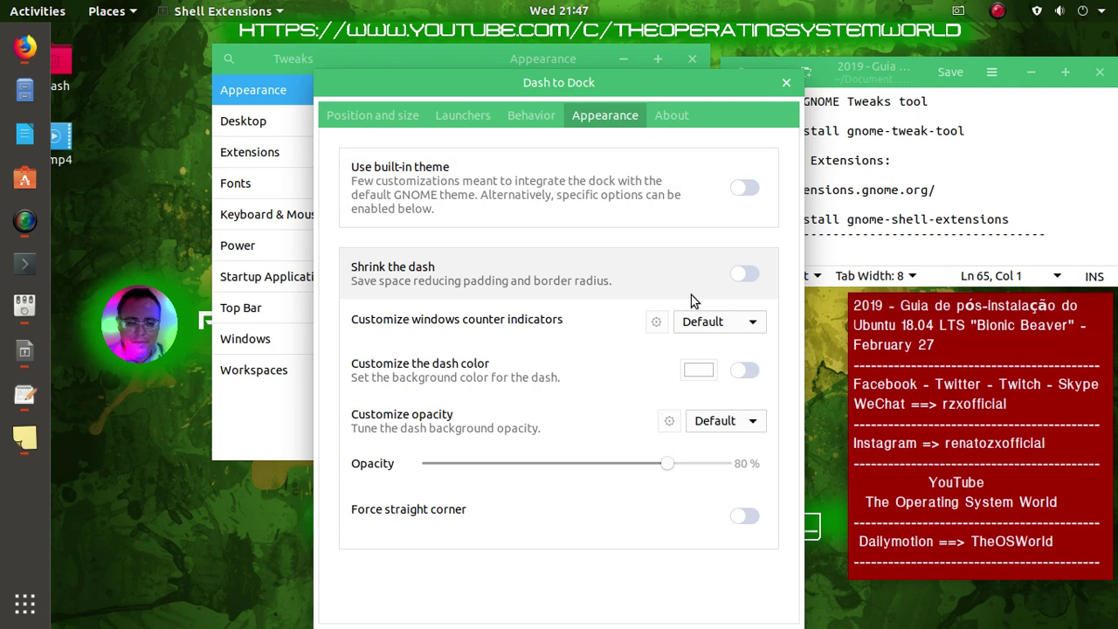
left_click(747, 273)
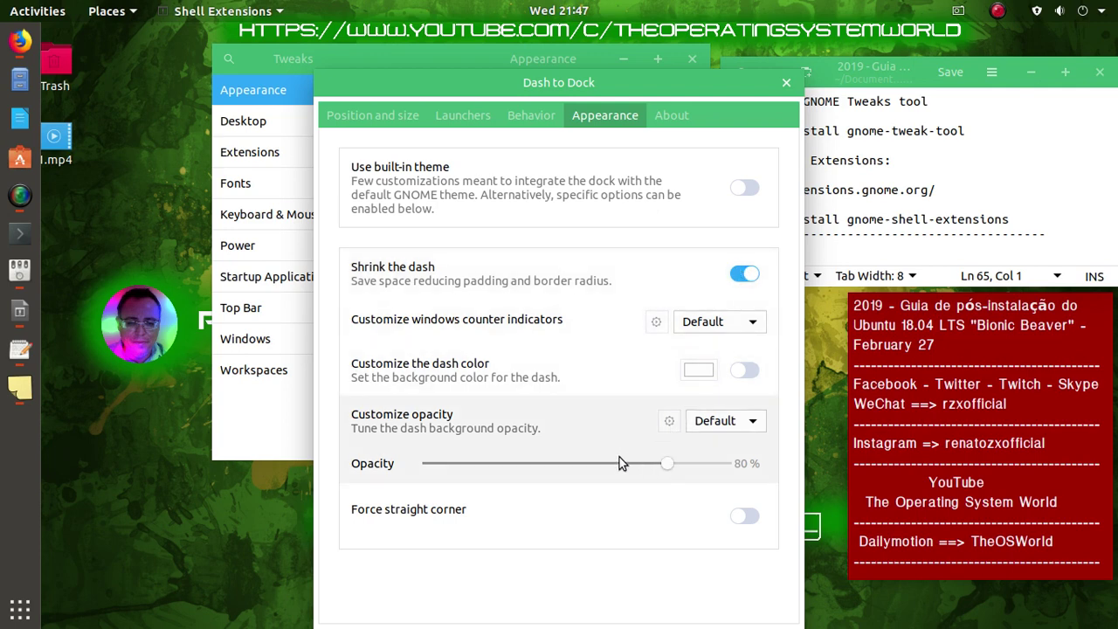
Set the dash's opacity customization to Dynamic and briefly try the custom dash color
left_click(750, 421)
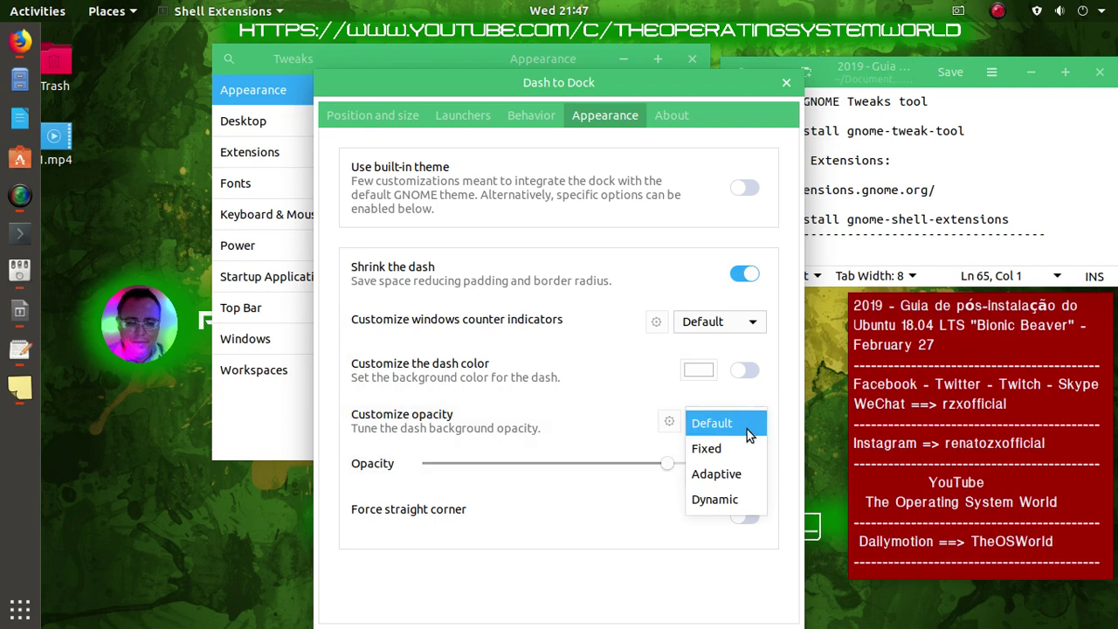
left_click(721, 498)
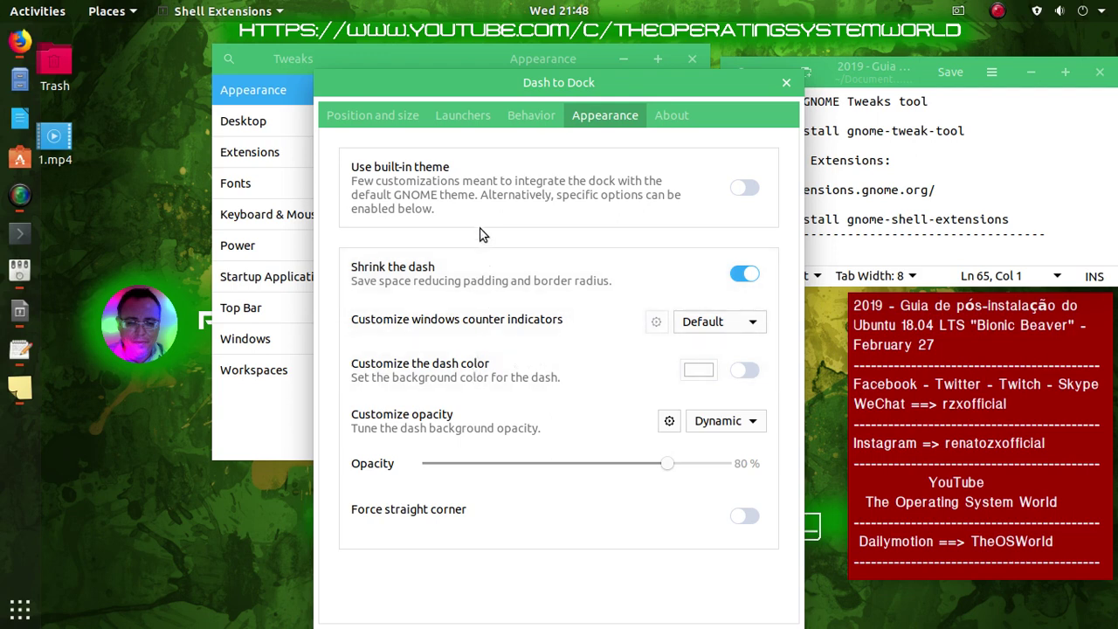
left_click(745, 371)
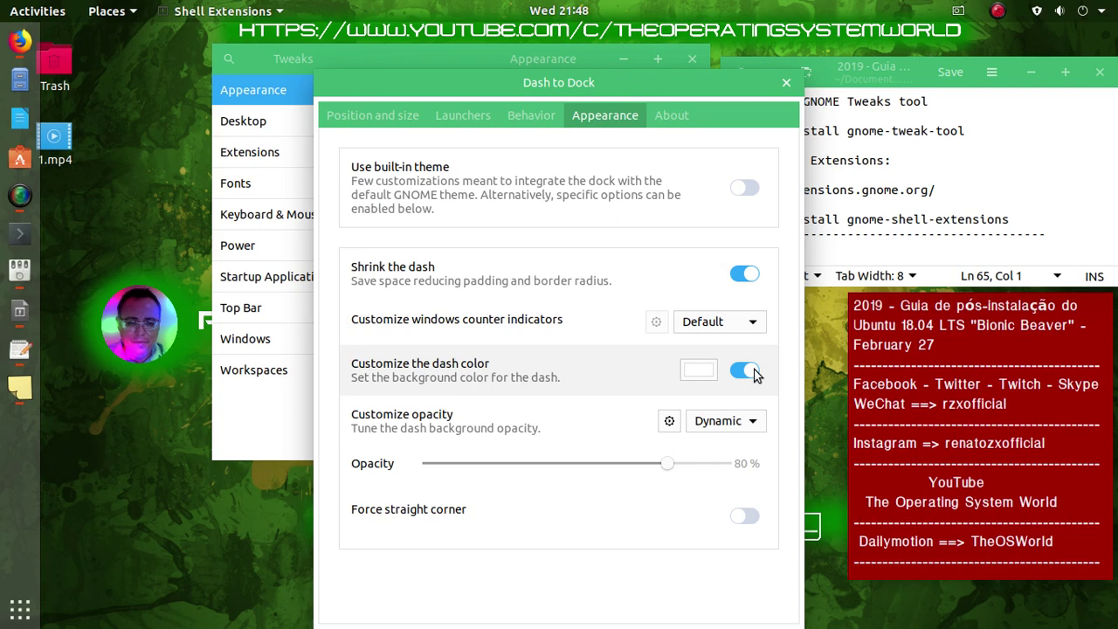
left_click(746, 373)
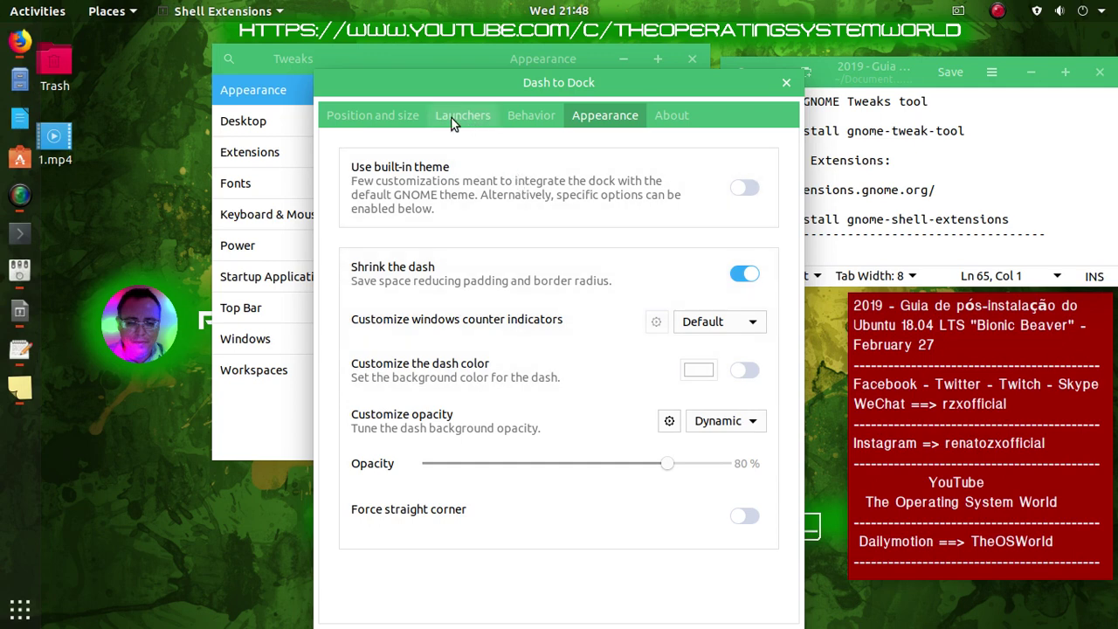
Show the dock on all monitors at the Bottom position with intelligent autohide turned off
left_click(406, 114)
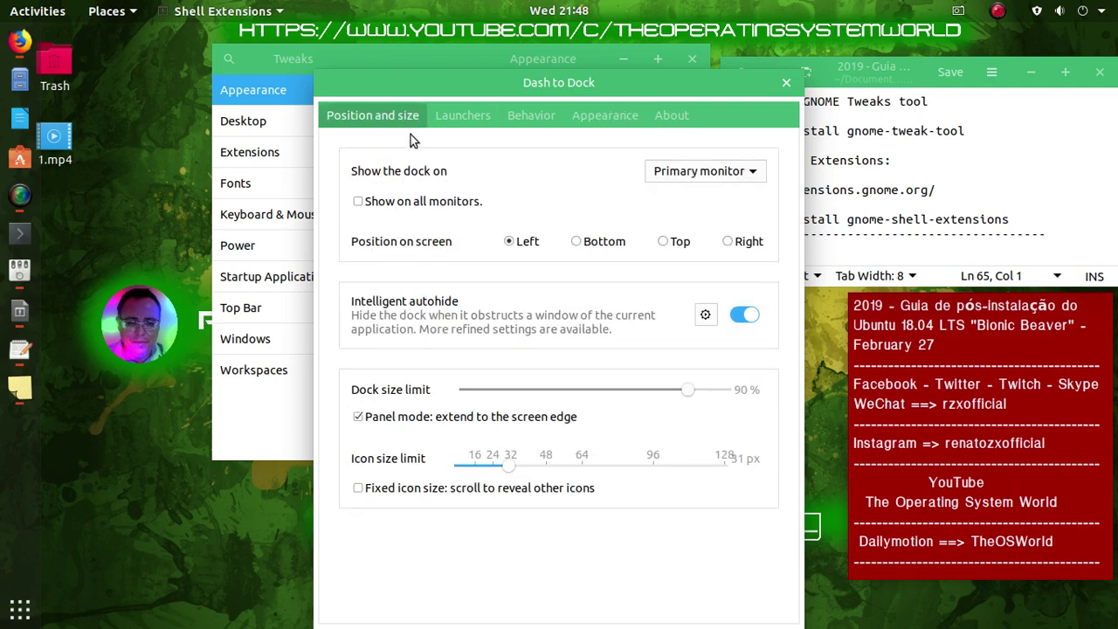
left_click(400, 203)
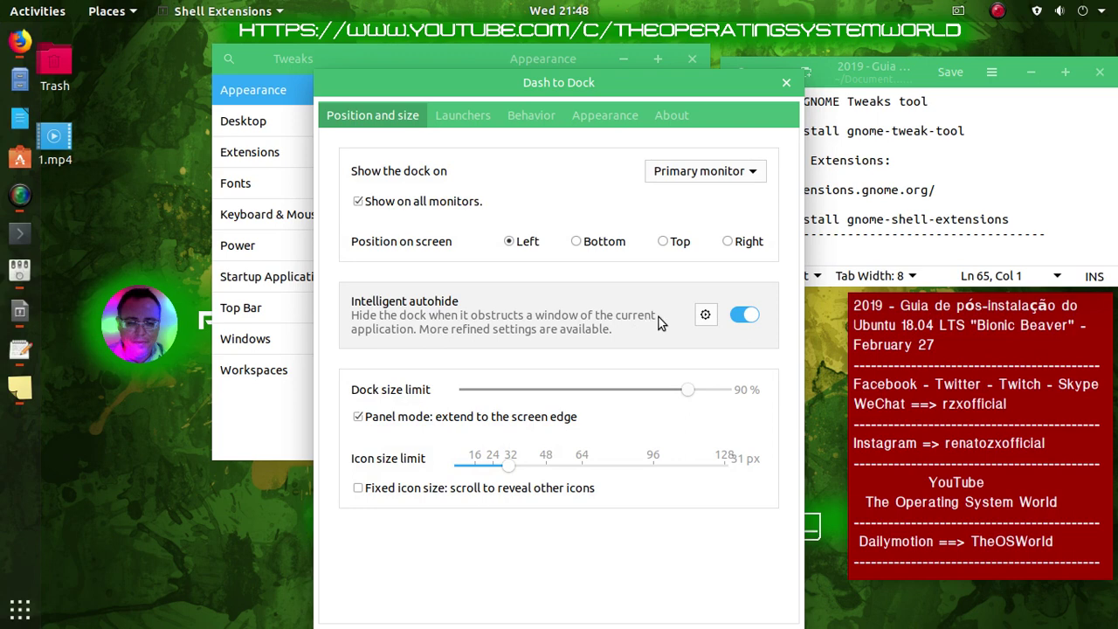
left_click(745, 314)
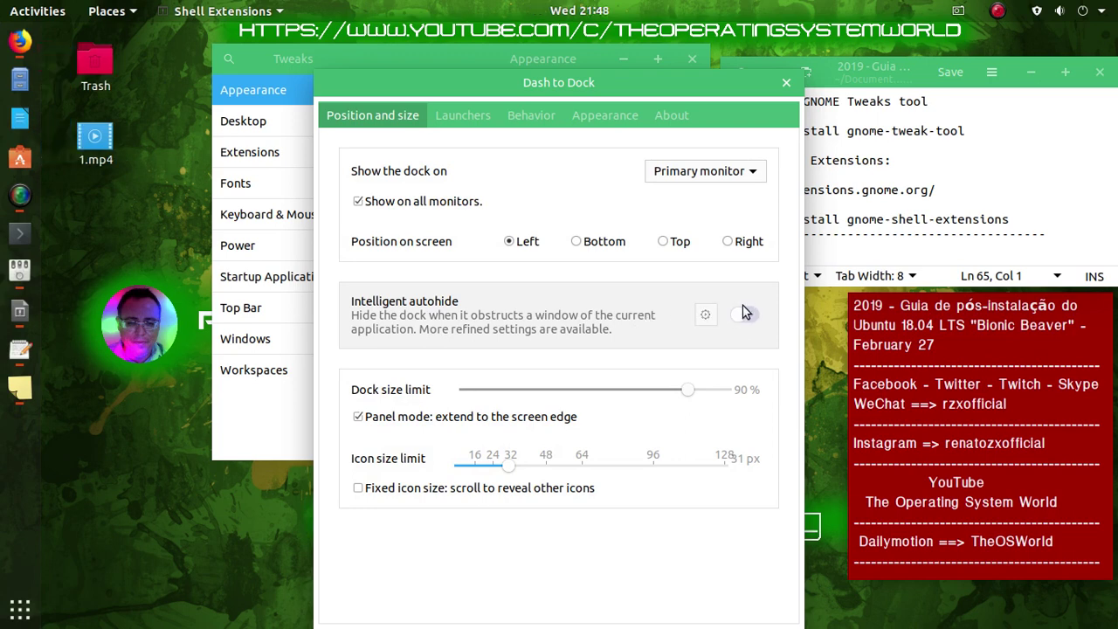
left_click(576, 242)
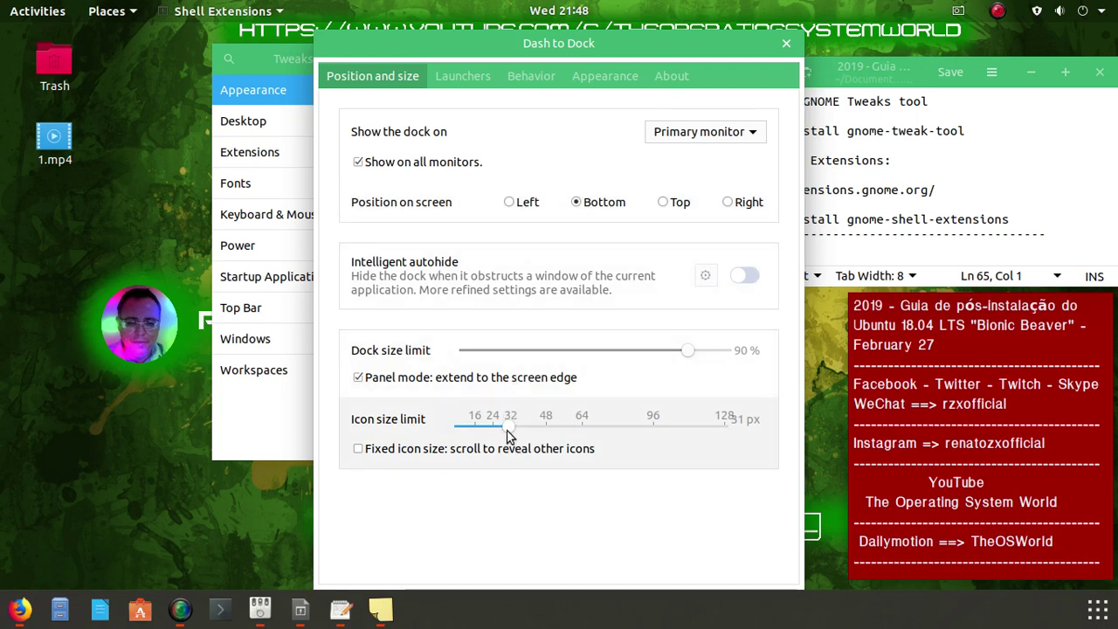
Try the Adaptive and Fixed opacity modes for the dash and return the opacity customization to Default
left_click(464, 75)
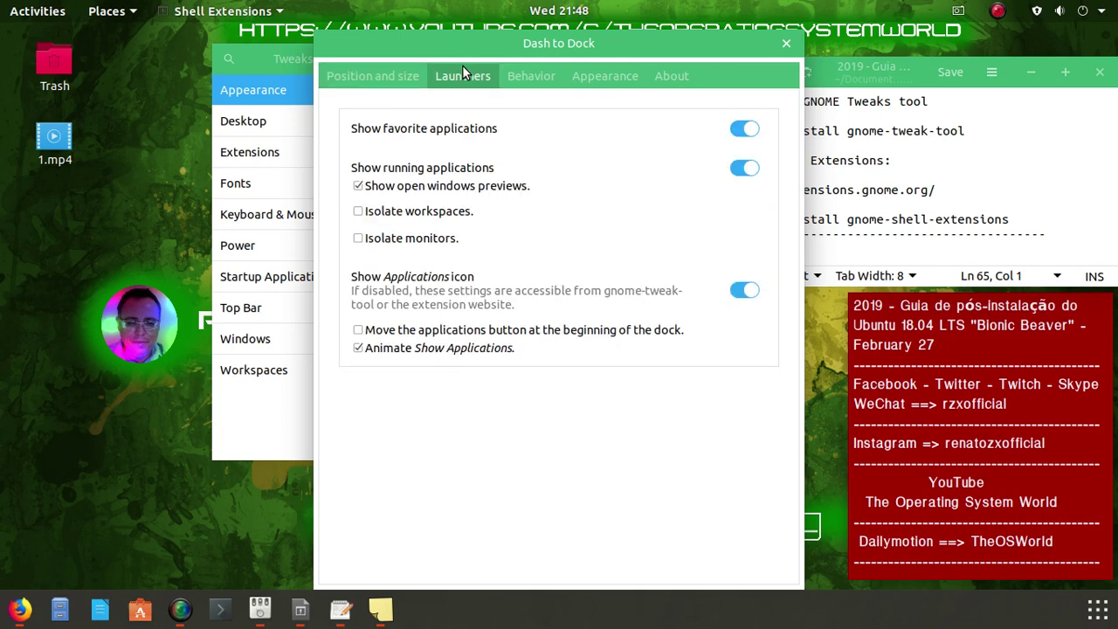
left_click(535, 81)
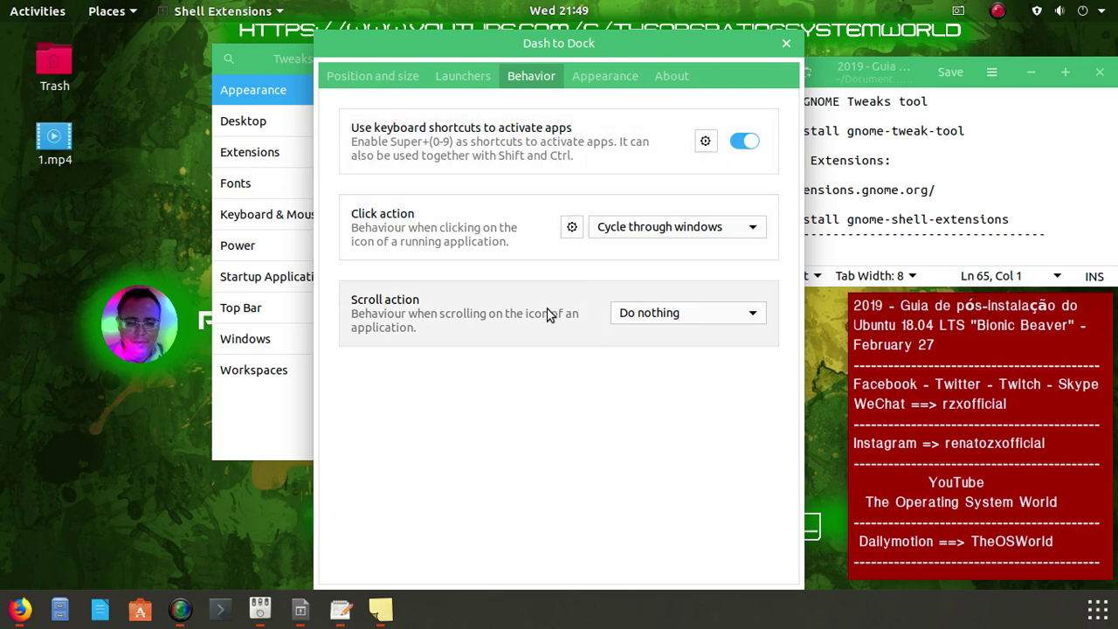
left_click(594, 80)
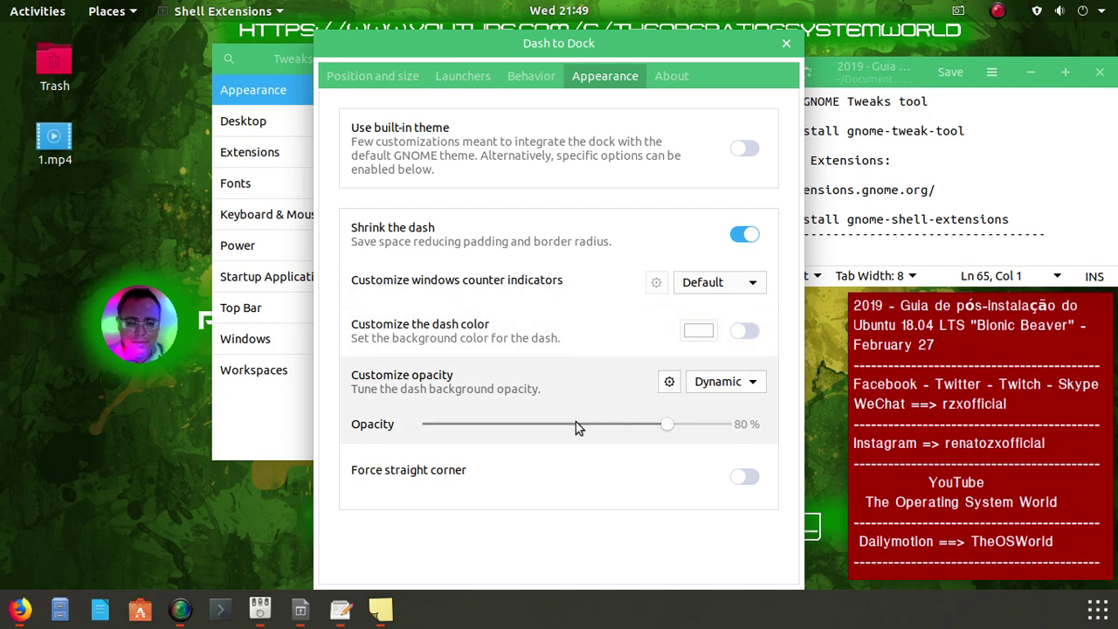
left_click(746, 388)
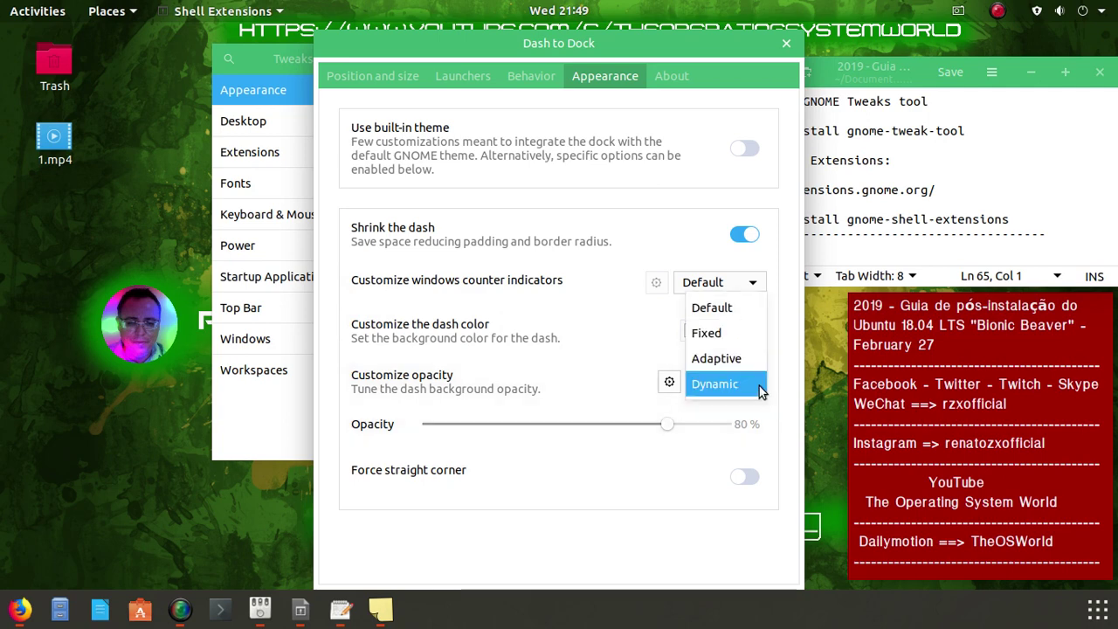
left_click(750, 357)
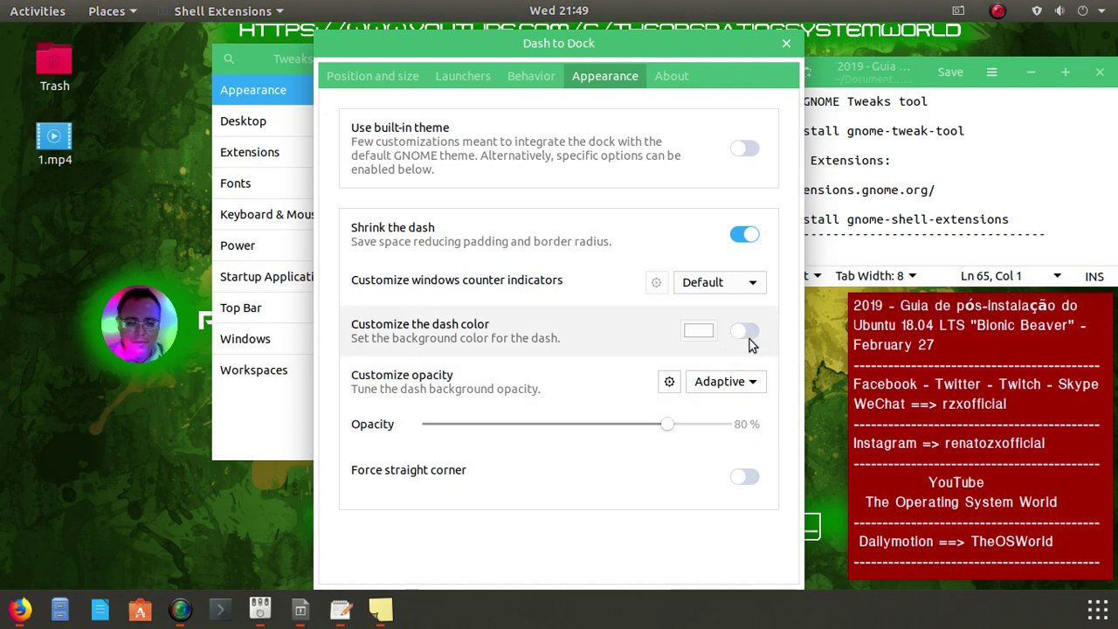
left_click(755, 383)
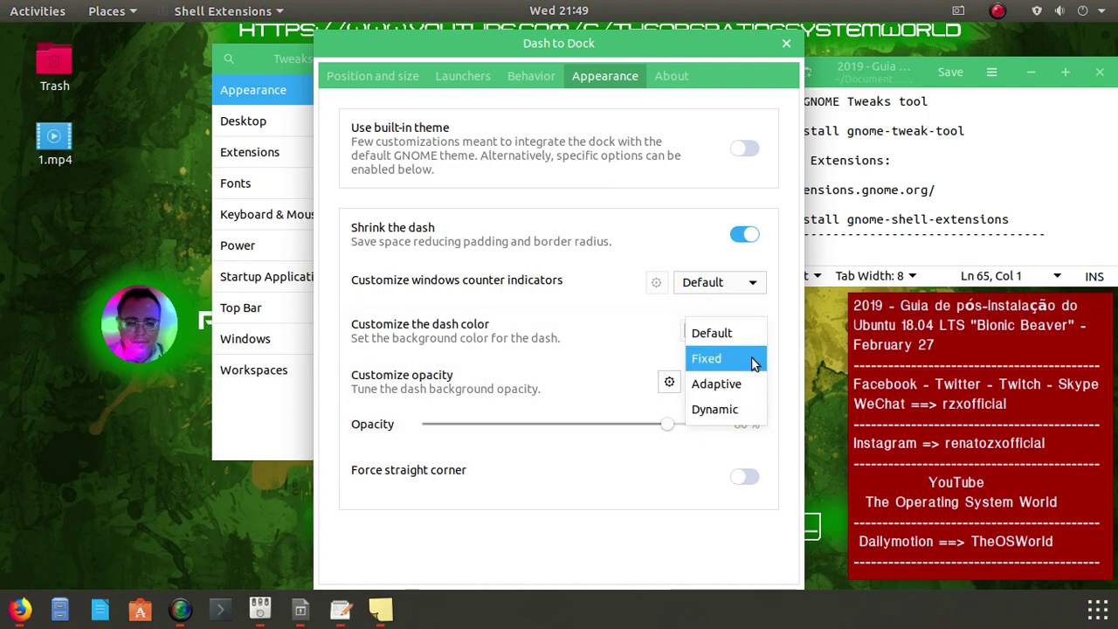
left_click(753, 359)
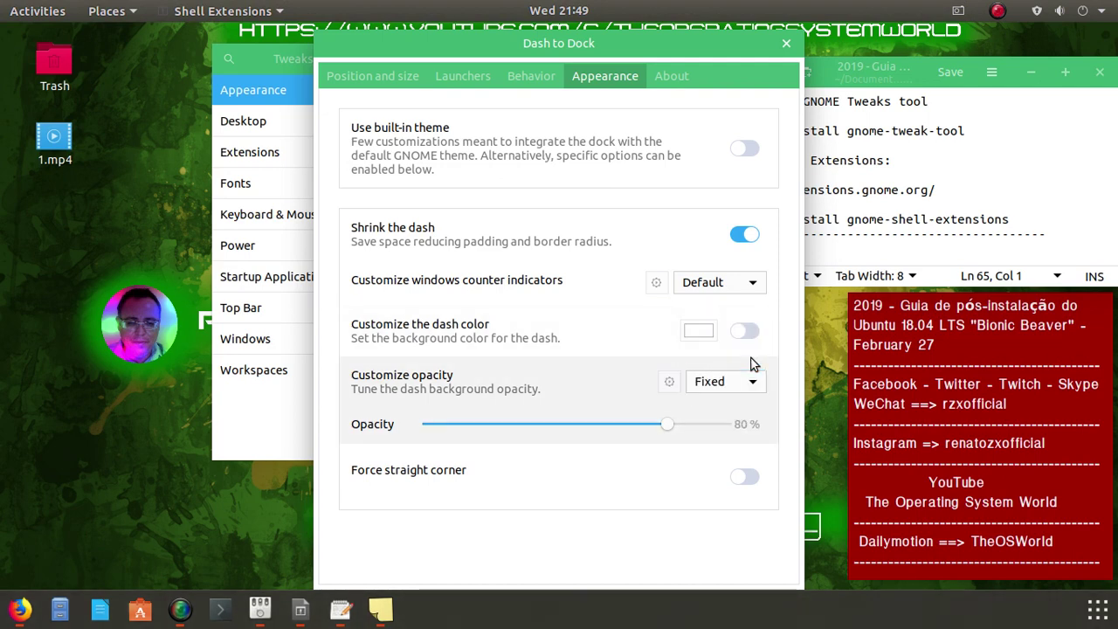
left_click(751, 381)
left_click(746, 361)
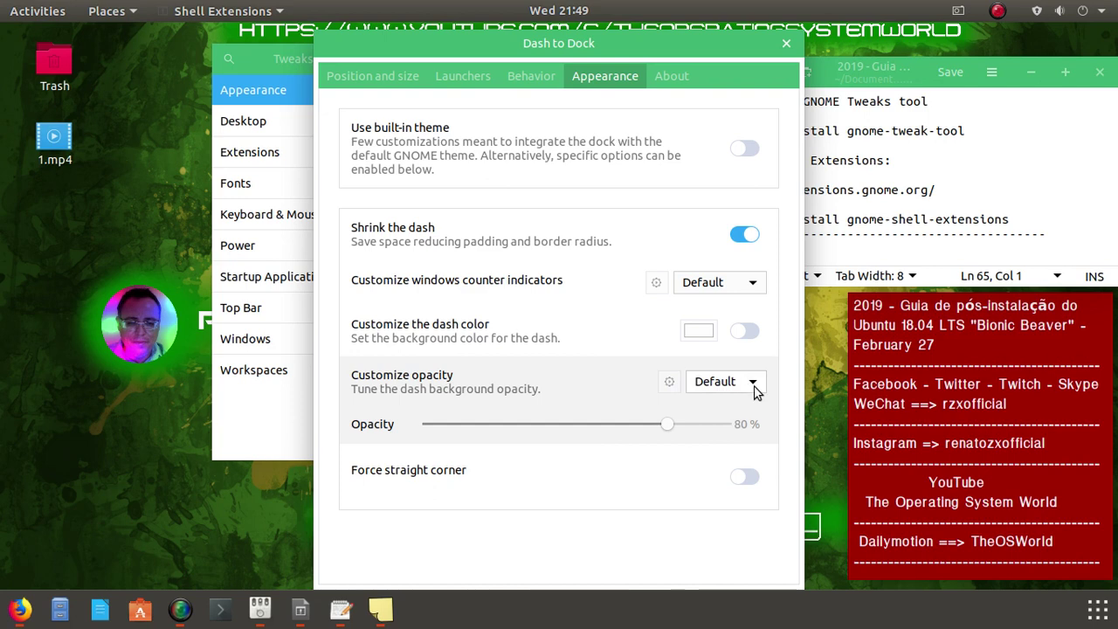
Try the dock unshrunk and with its built-in theme, and restore the shrunken dash without the built-in theme
left_click(741, 240)
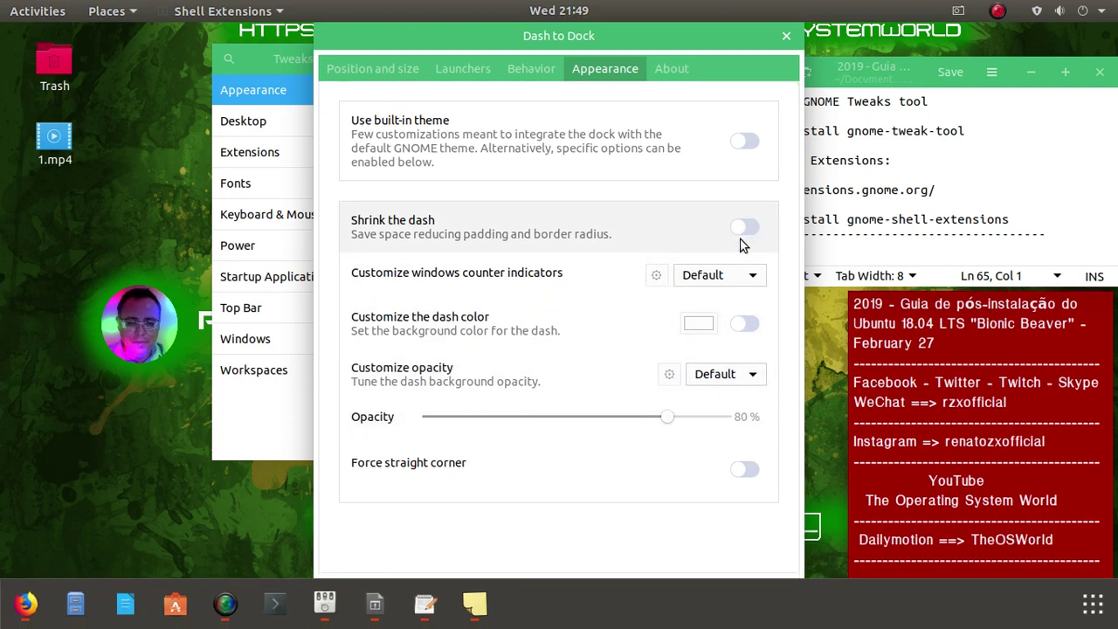
left_click(755, 145)
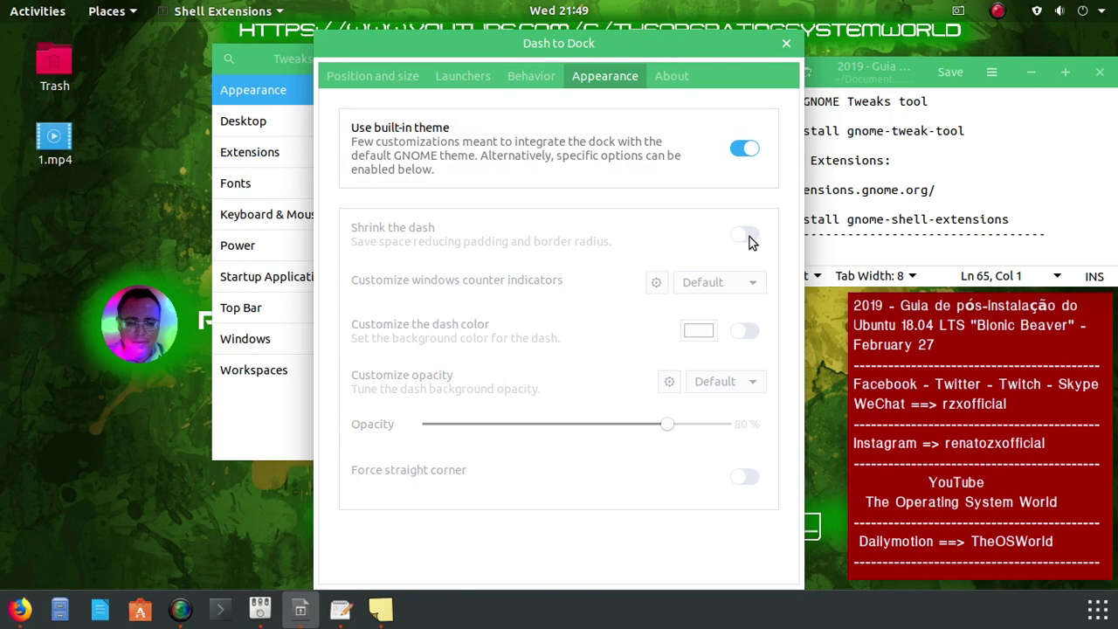
left_click(738, 155)
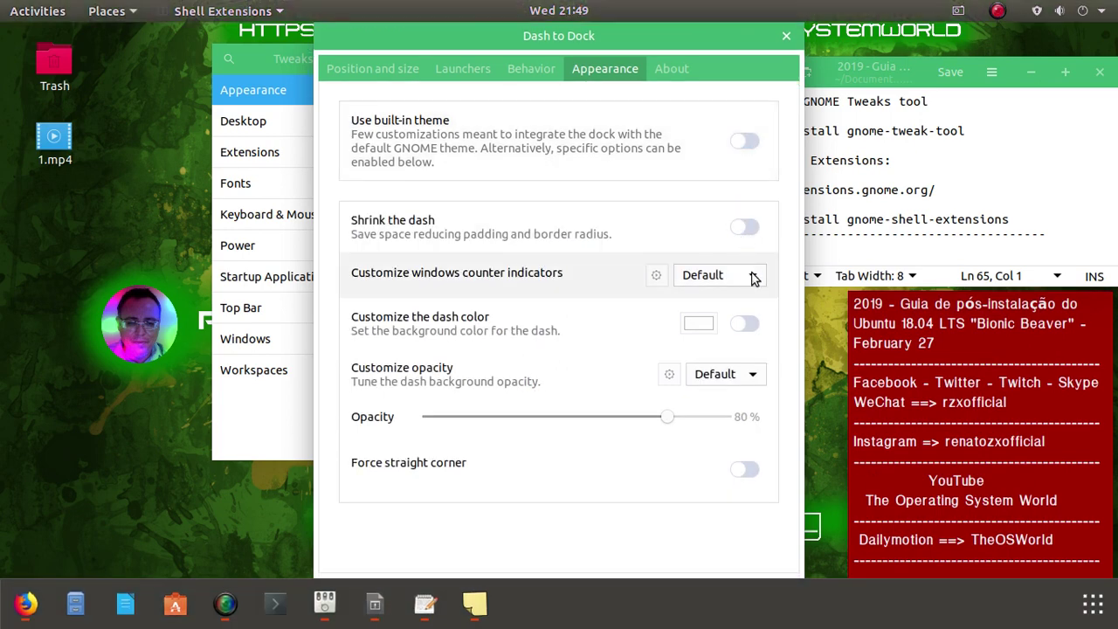
left_click(744, 230)
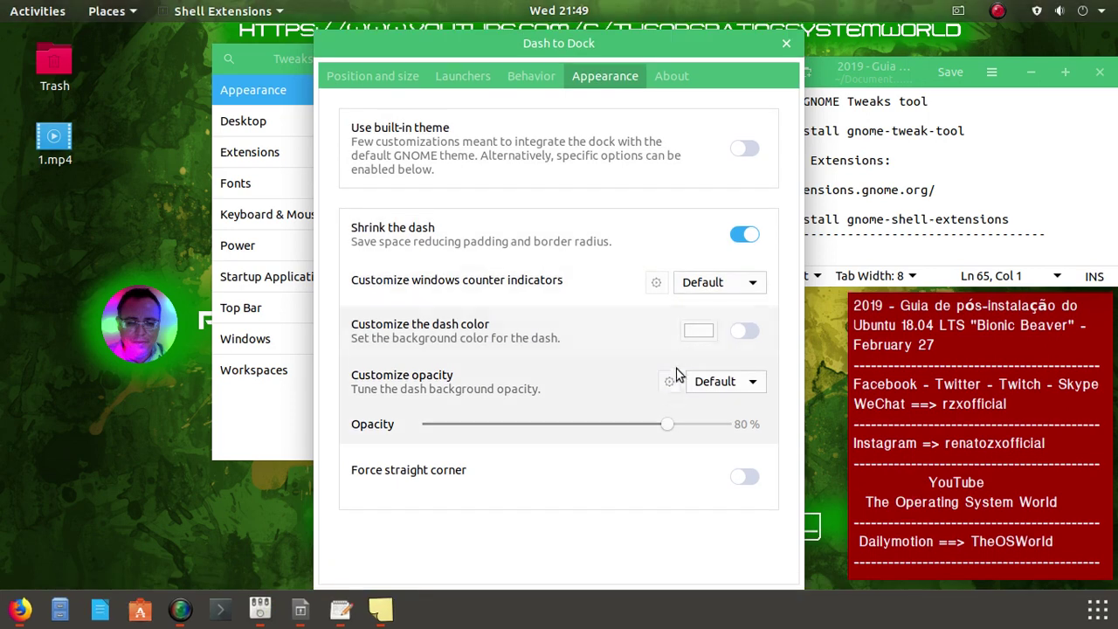
Enable the custom dash color and set the dock's background to dark red from the color palette
left_click(744, 331)
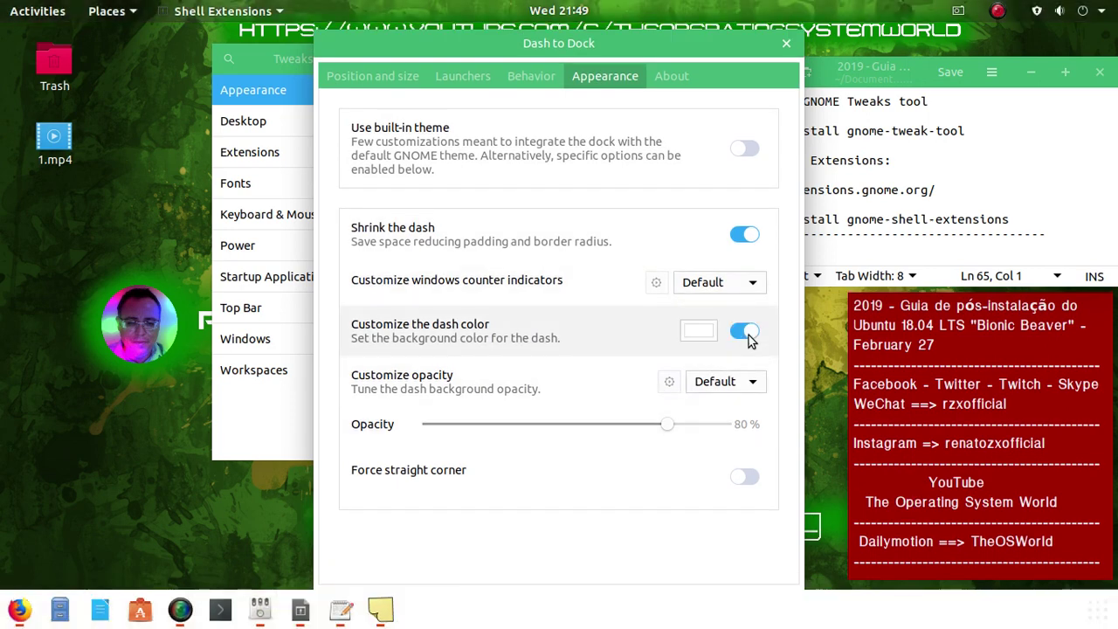
left_click(696, 332)
left_click(388, 303)
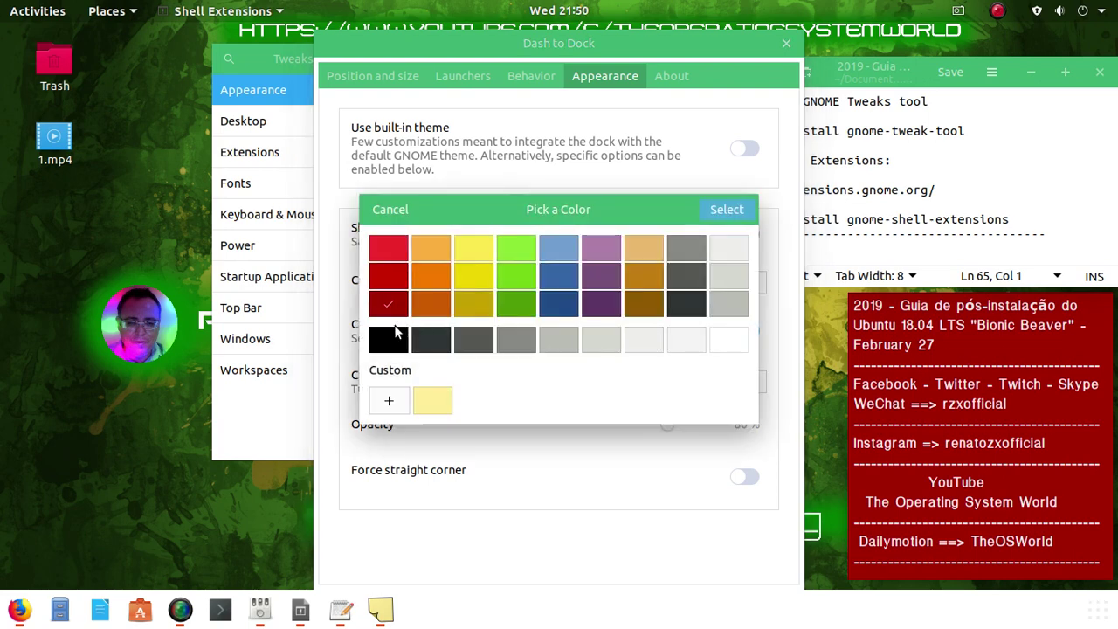
left_click(723, 213)
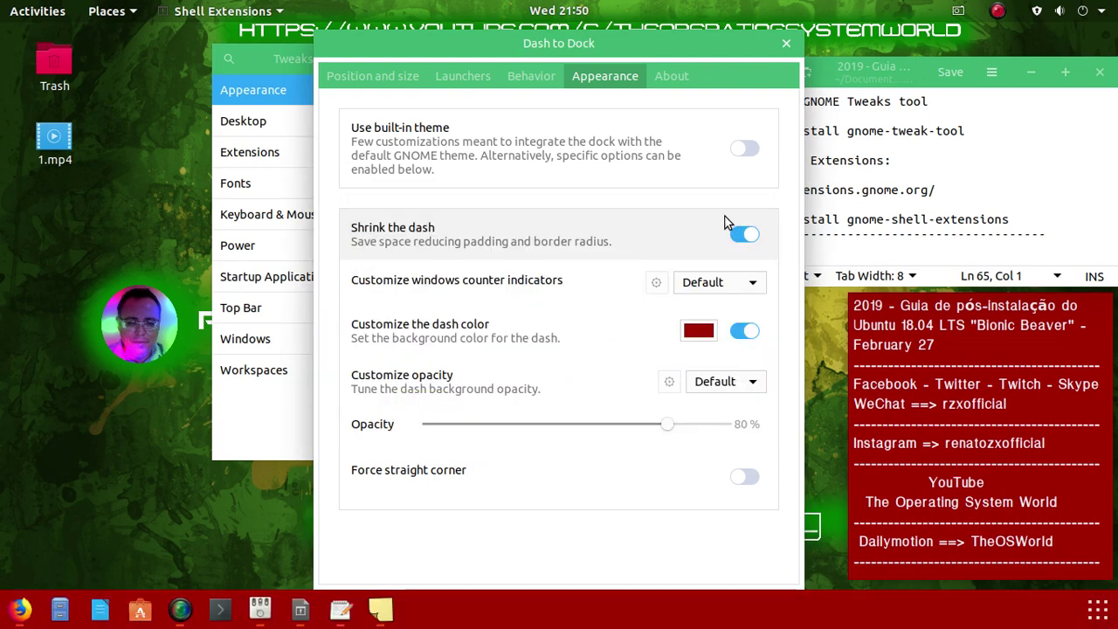
Set the dash's background color to black from the color palette
left_click(704, 329)
left_click(386, 343)
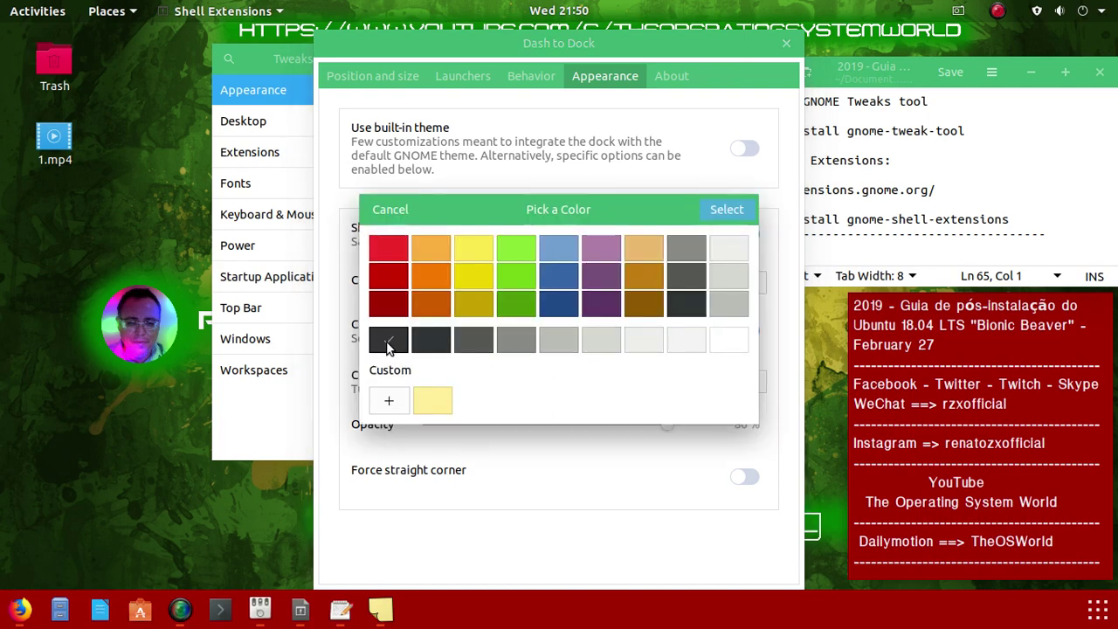
left_click(726, 212)
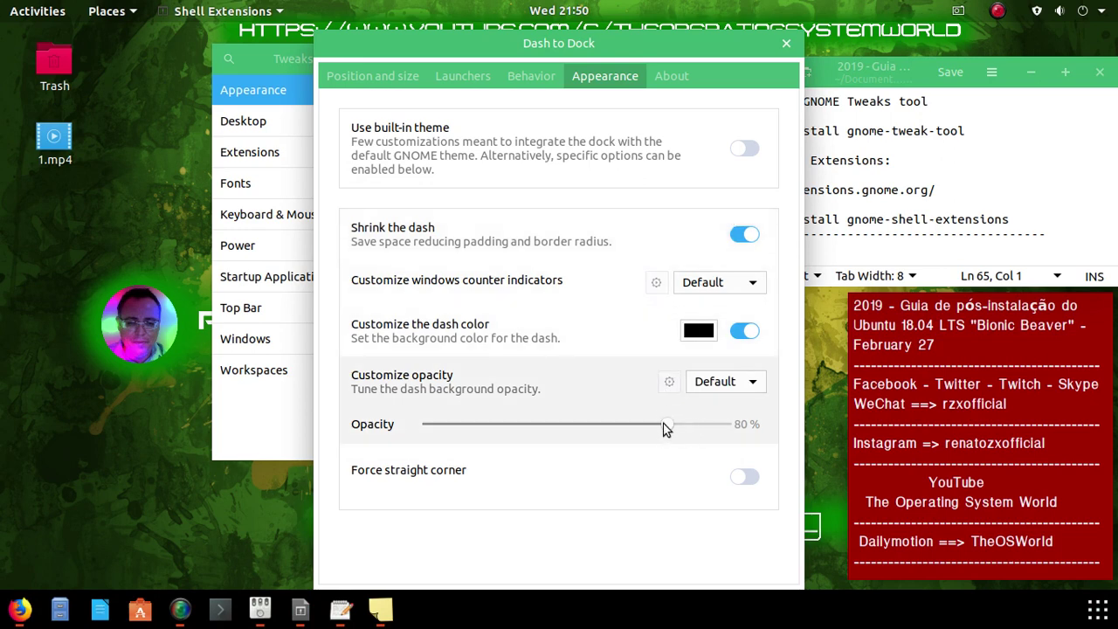
Set the dash opacity to Fixed at 0 %, and try the dock unshrunk before restoring the shrunken dash
left_click(756, 382)
left_click(738, 409)
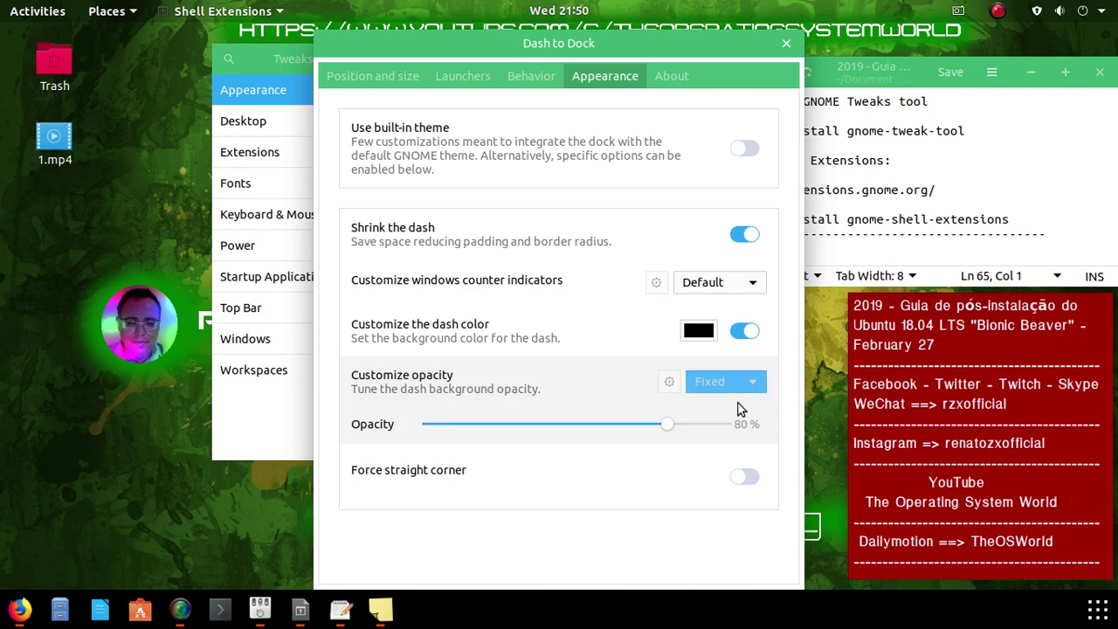
left_click_drag(666, 427, 410, 427)
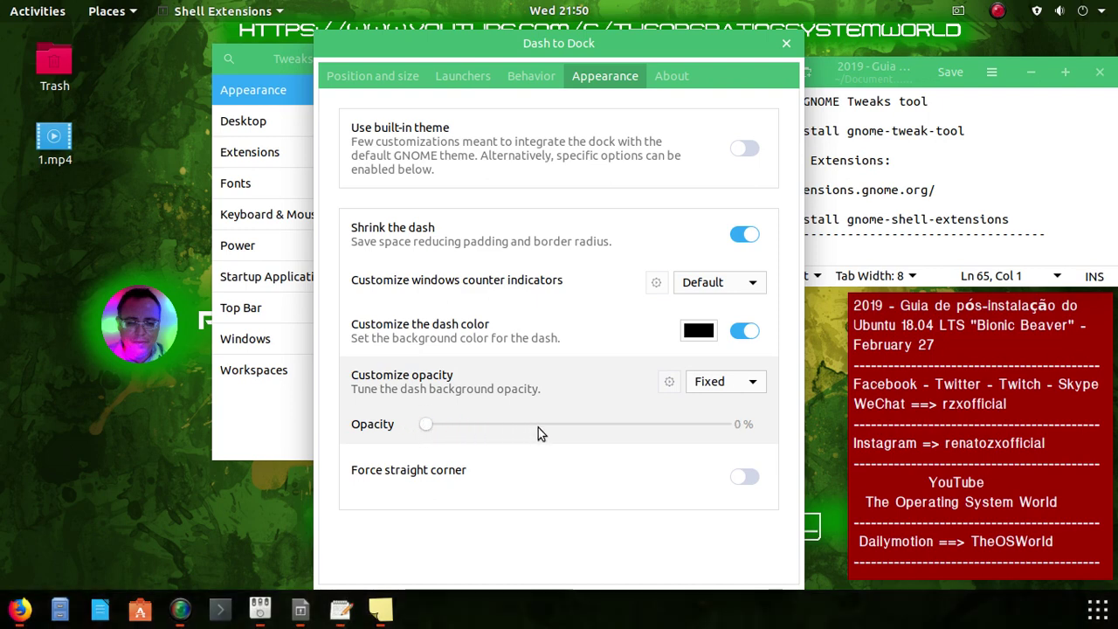
left_click(744, 241)
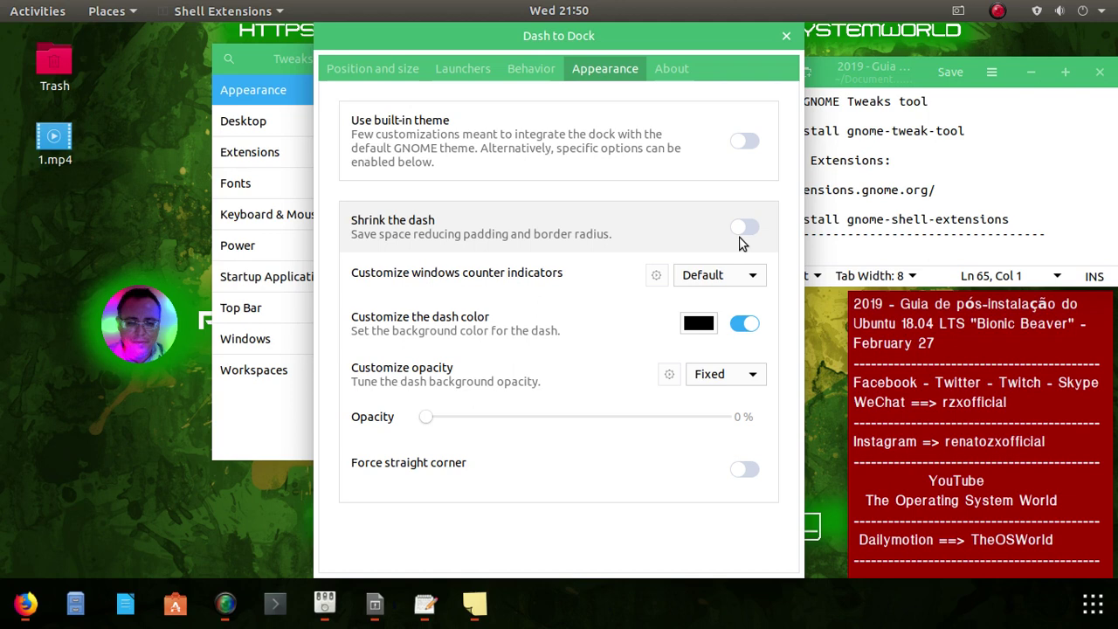
left_click(754, 230)
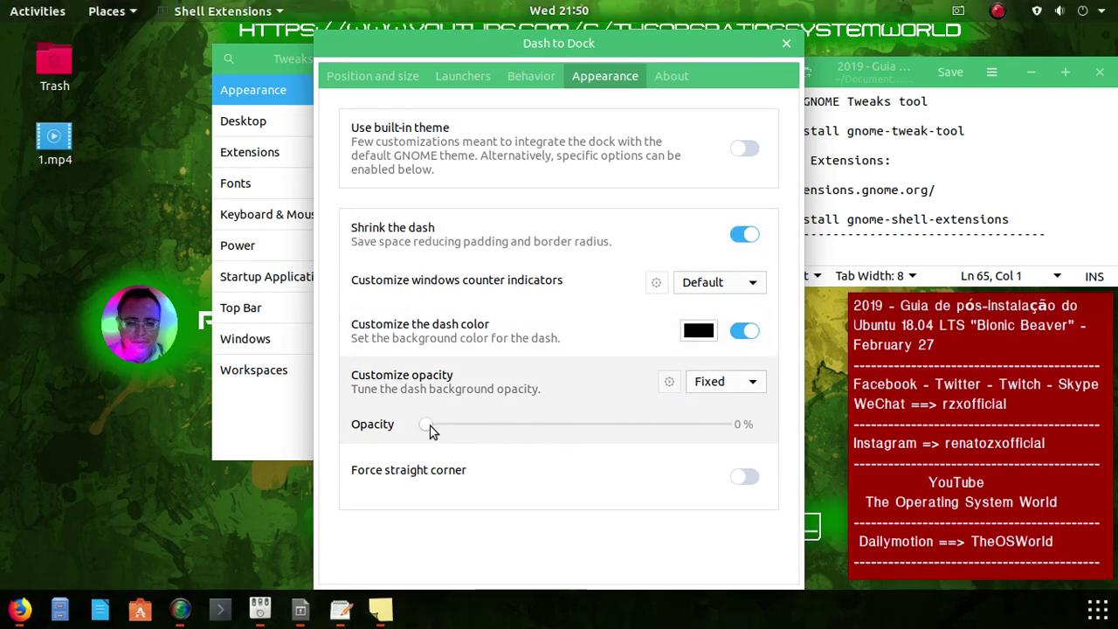
Try fixed dash opacities of 21 % and 74 %, and switch through the Dynamic and Adaptive opacity modes
left_click_drag(427, 428, 489, 428)
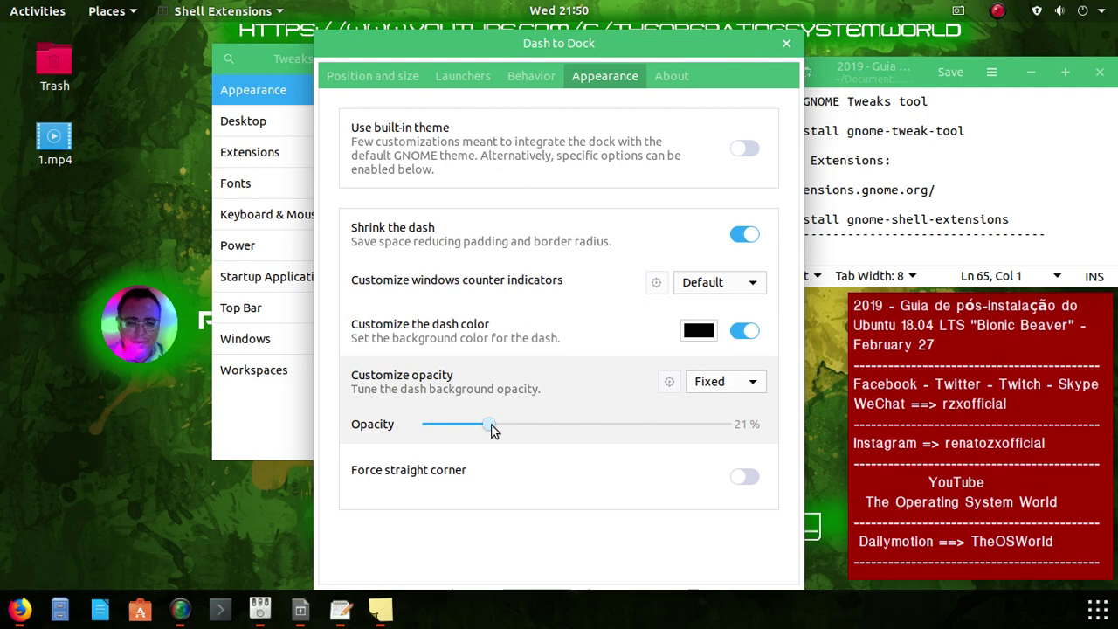
left_click(560, 428)
left_click(648, 427)
left_click(756, 379)
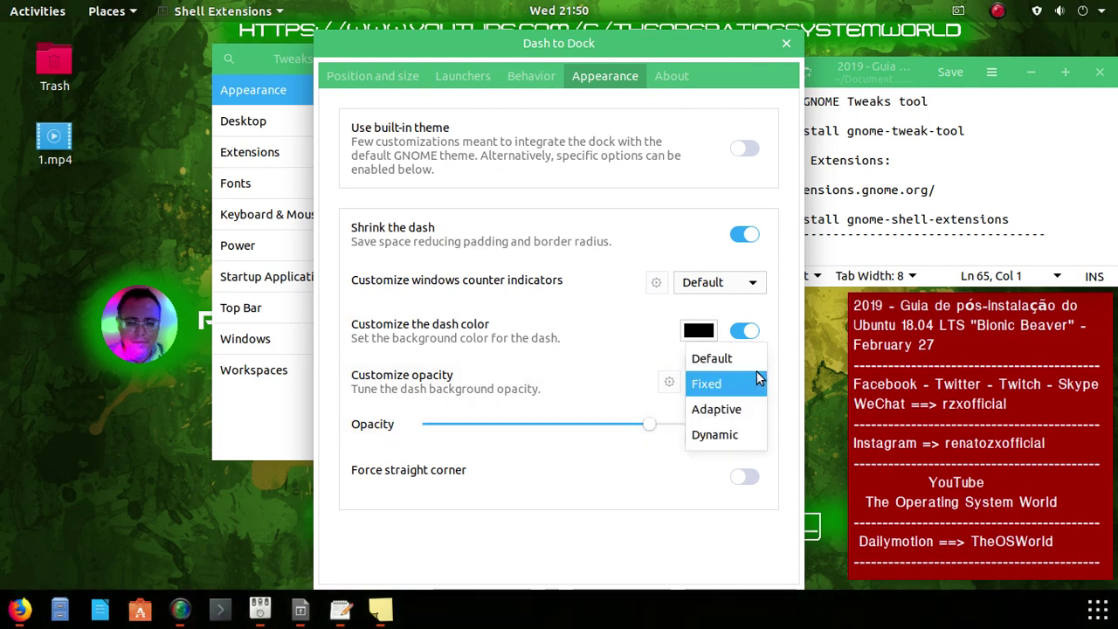
left_click(733, 432)
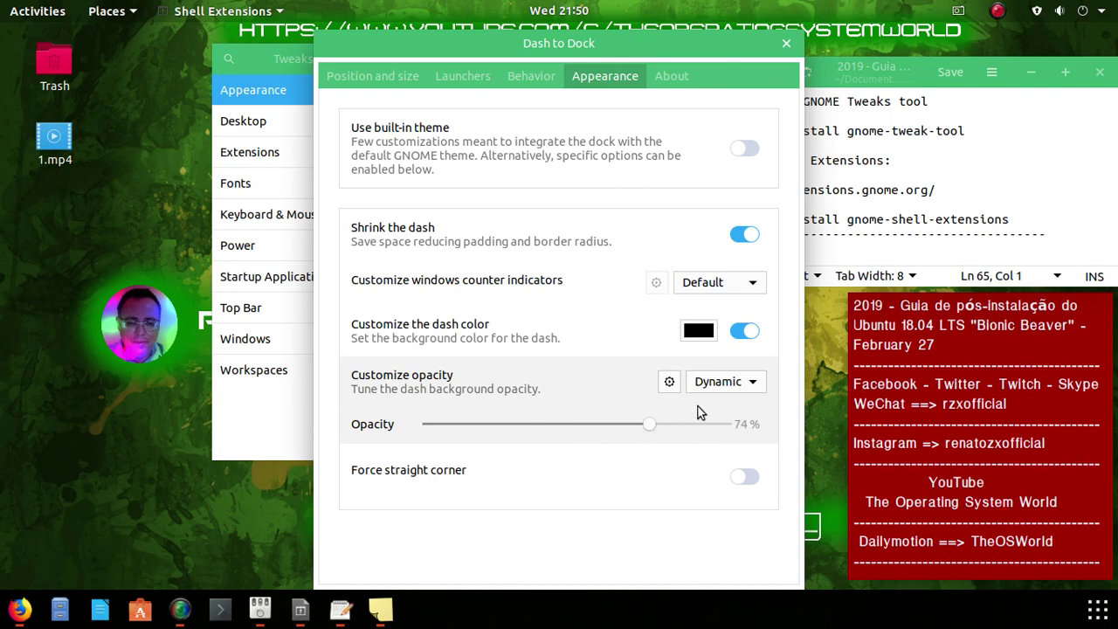
left_click(758, 390)
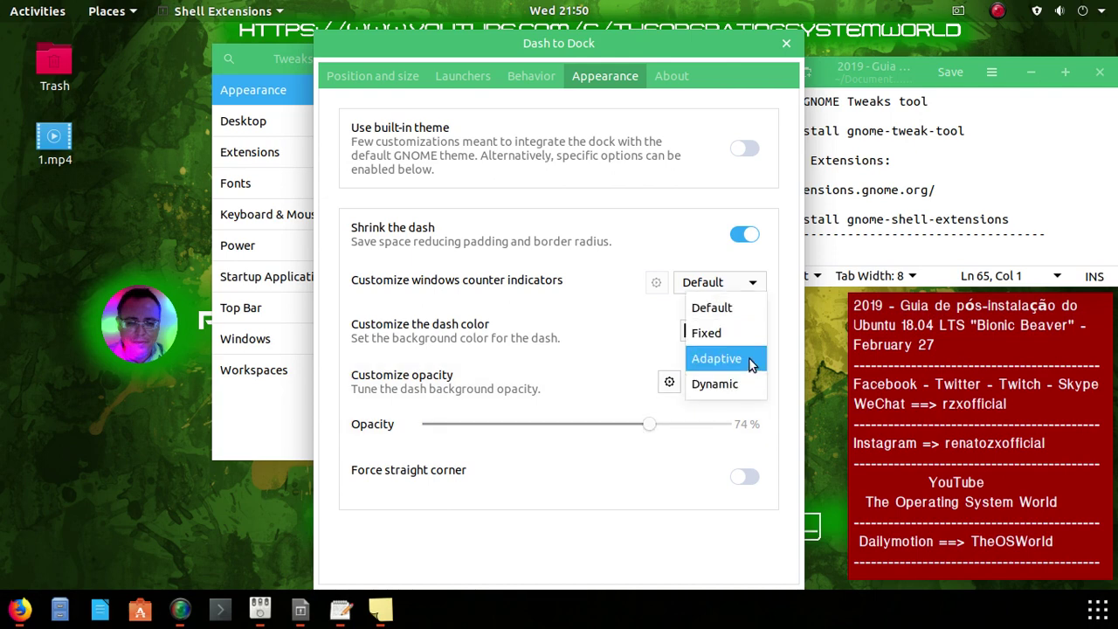
left_click(749, 357)
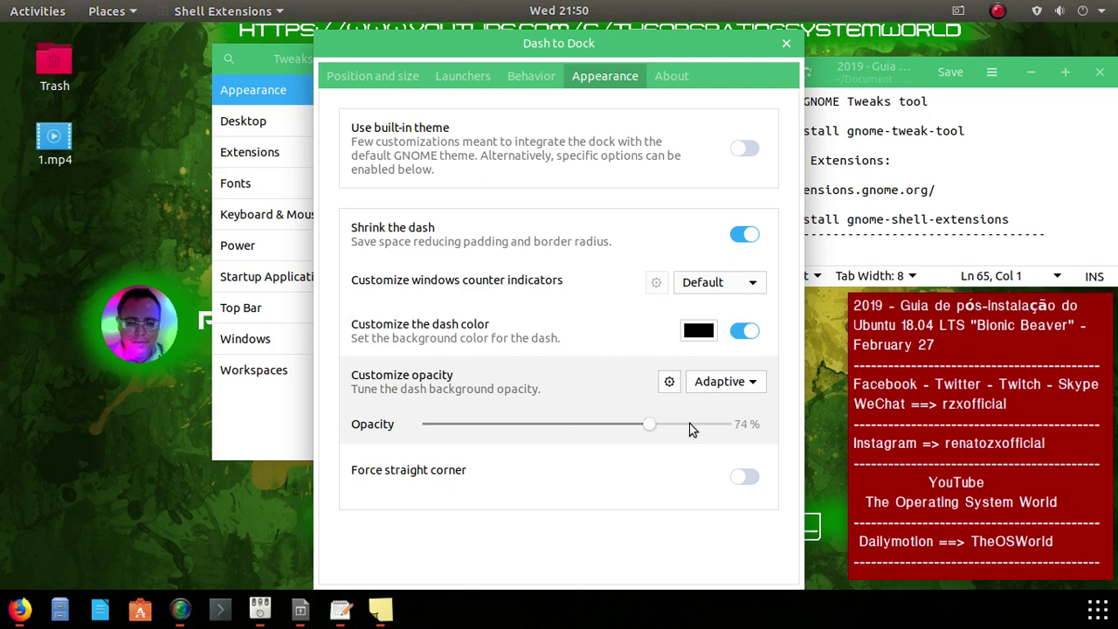
Force straight corners on the dash and set its opacity to Fixed at 0 %
left_click(738, 478)
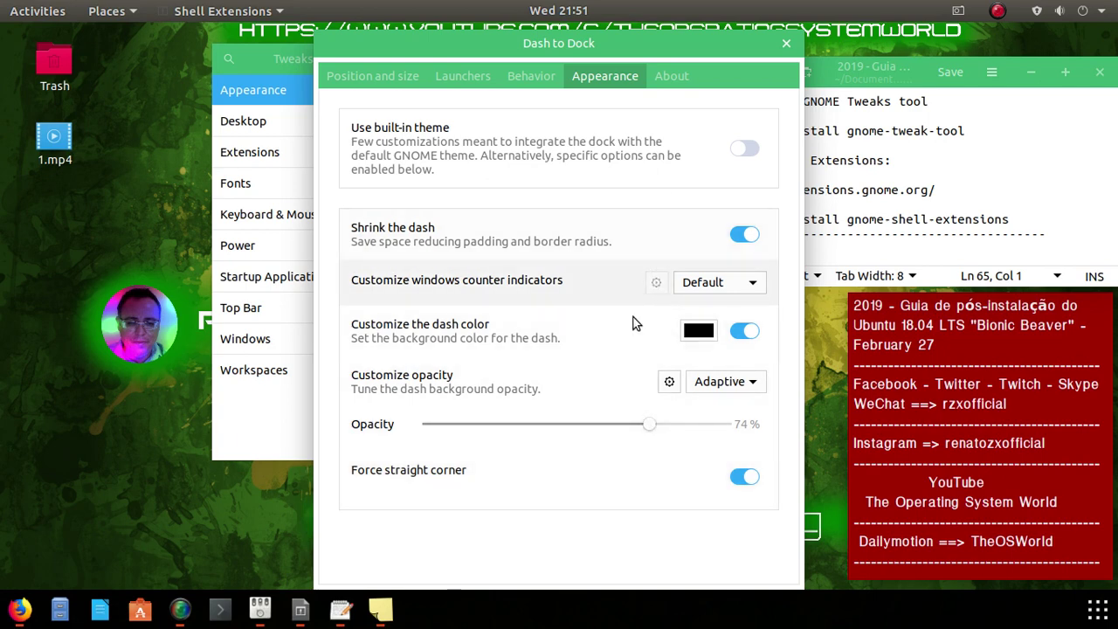
left_click(750, 384)
left_click(743, 358)
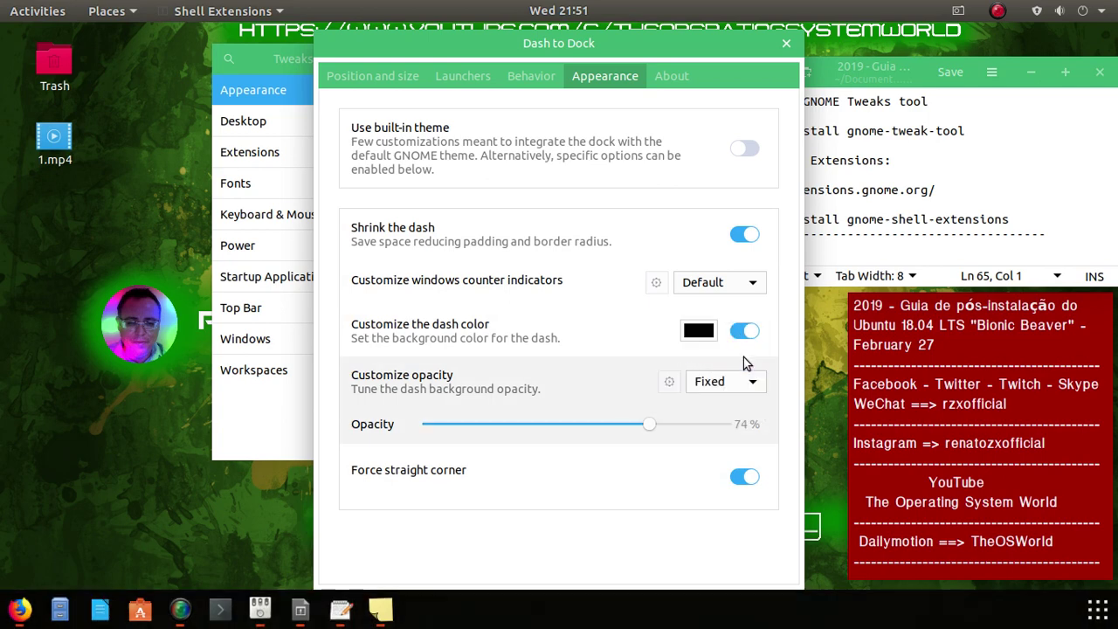
left_click_drag(690, 424, 425, 425)
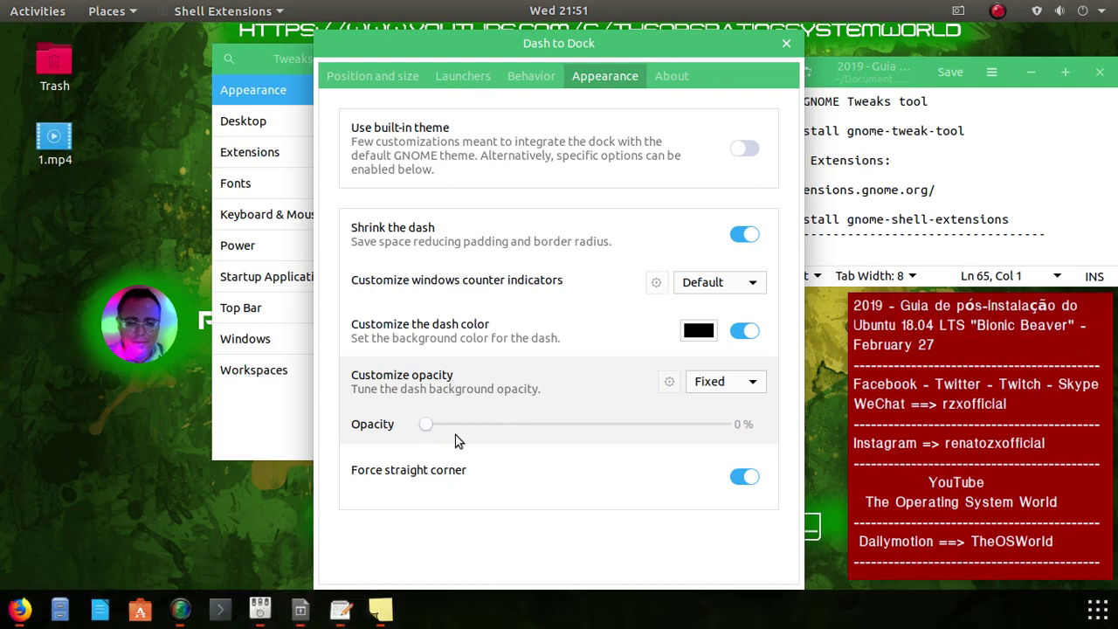
Position the dock on the Left of the screen and close the Dash to Dock settings and Tweaks windows
left_click(371, 79)
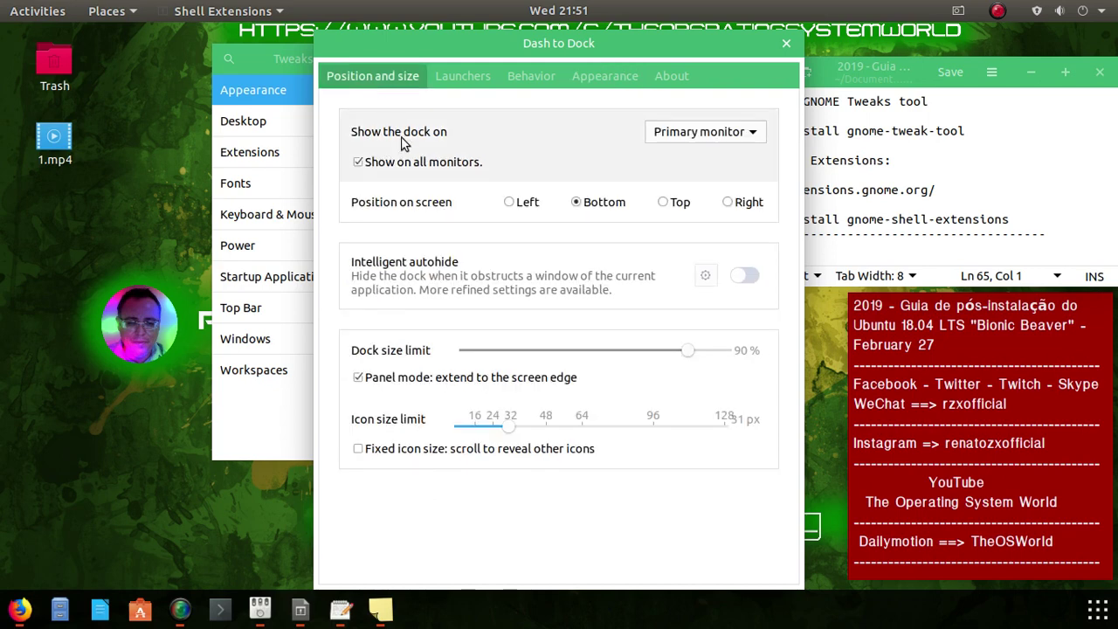
left_click(506, 203)
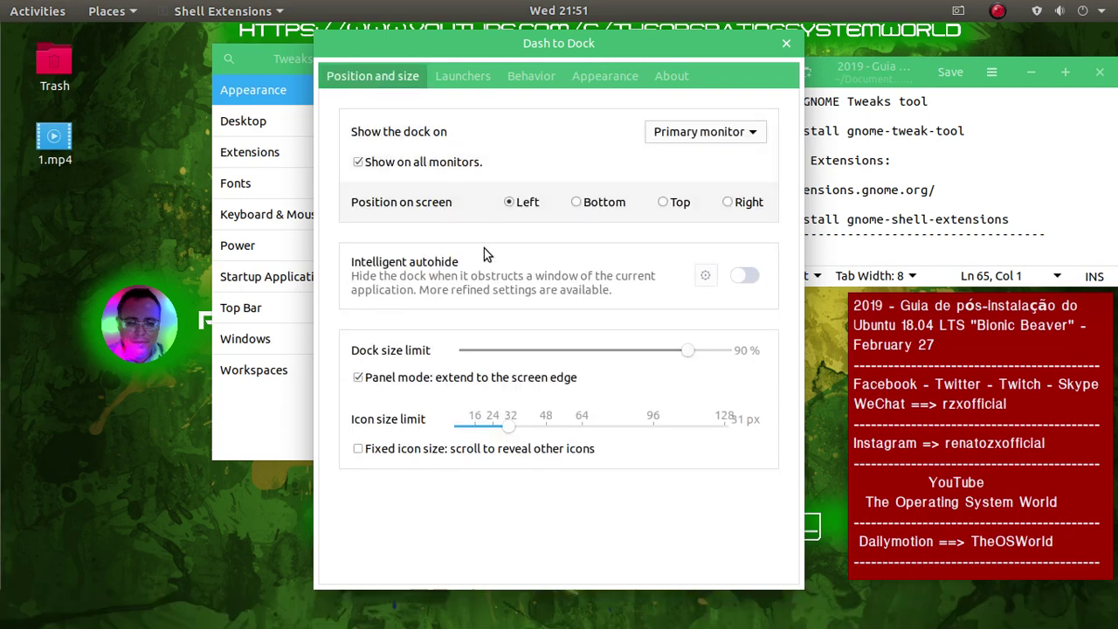
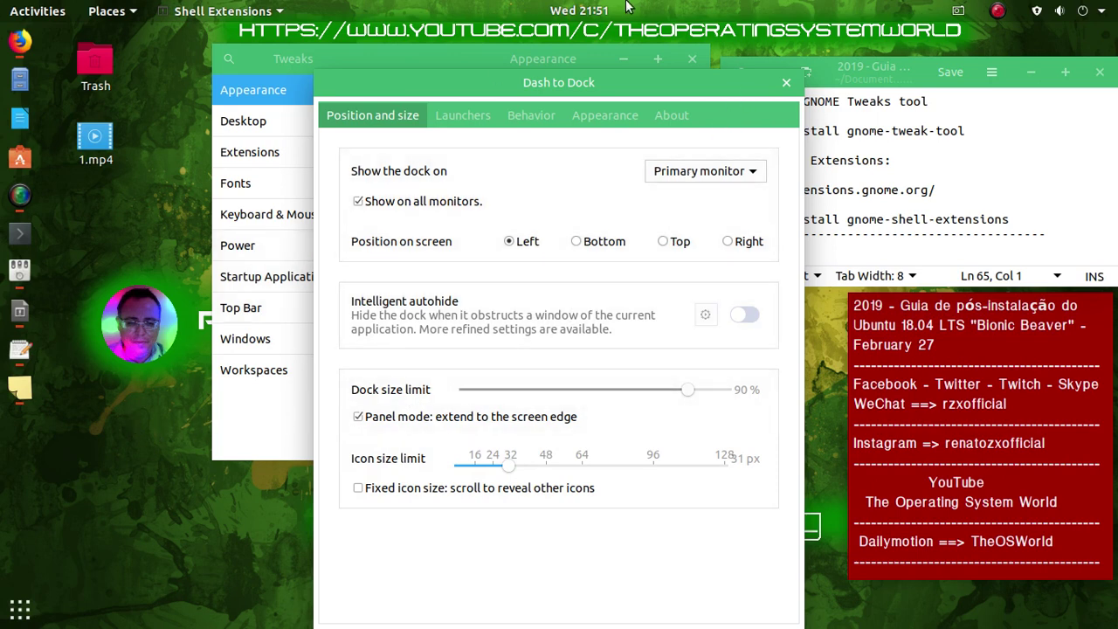
left_click(785, 83)
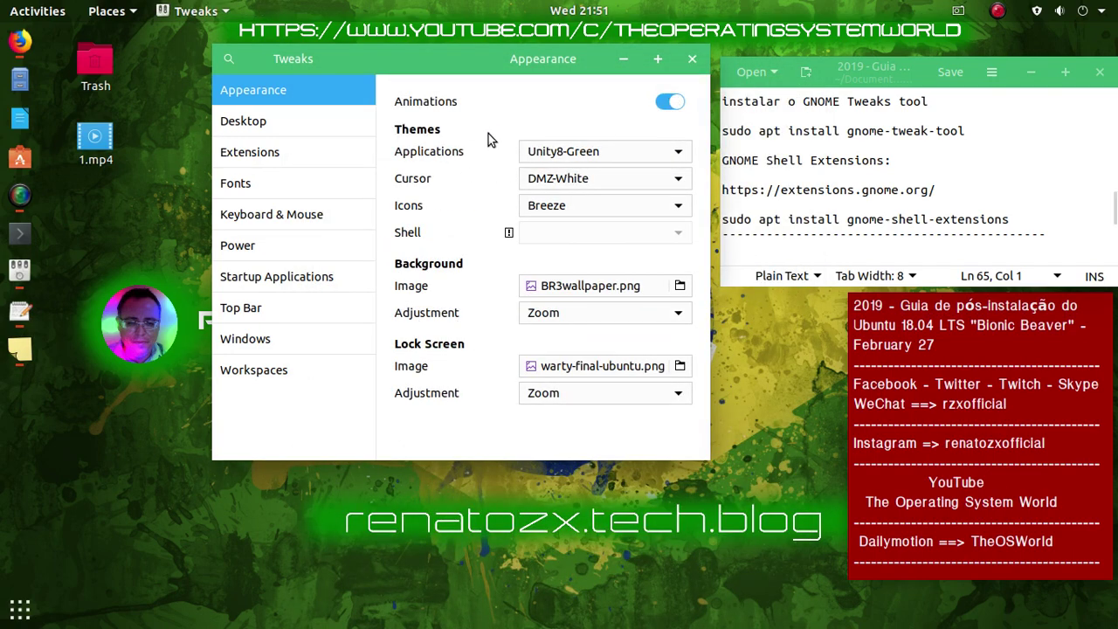
left_click(694, 59)
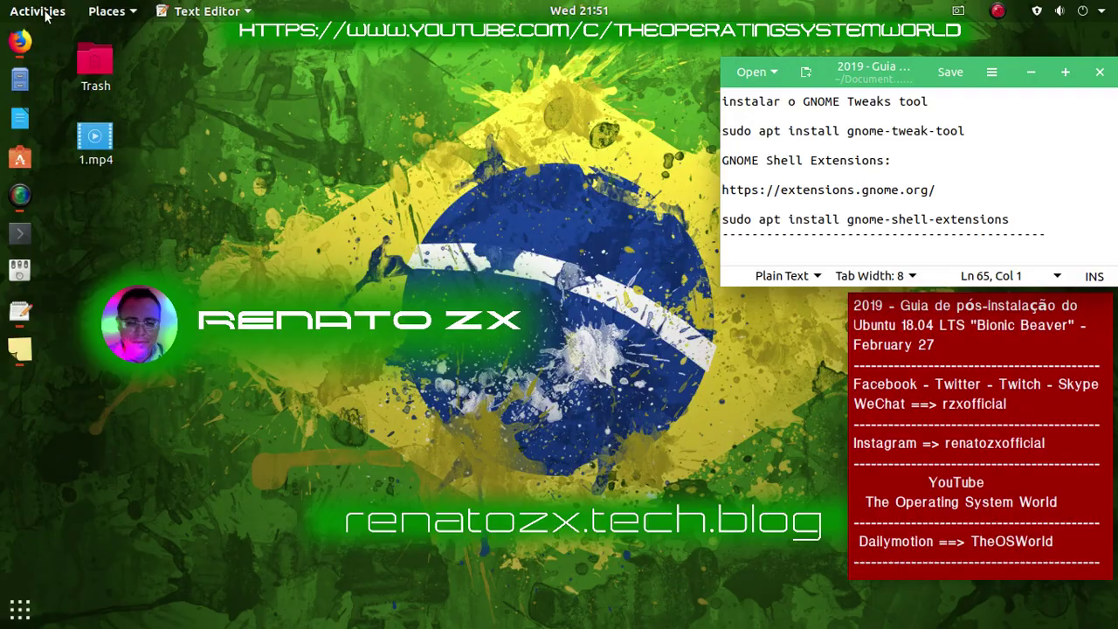
Check the activities overview with the repositioned dock and minimize the text editor to clear the desktop
left_click(46, 16)
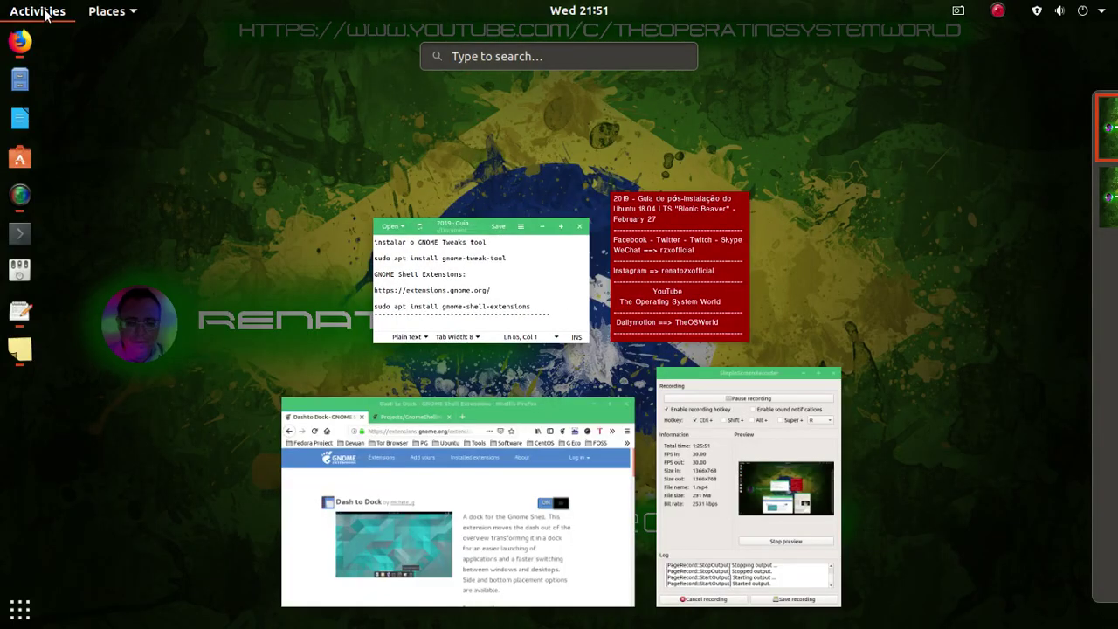
left_click(45, 16)
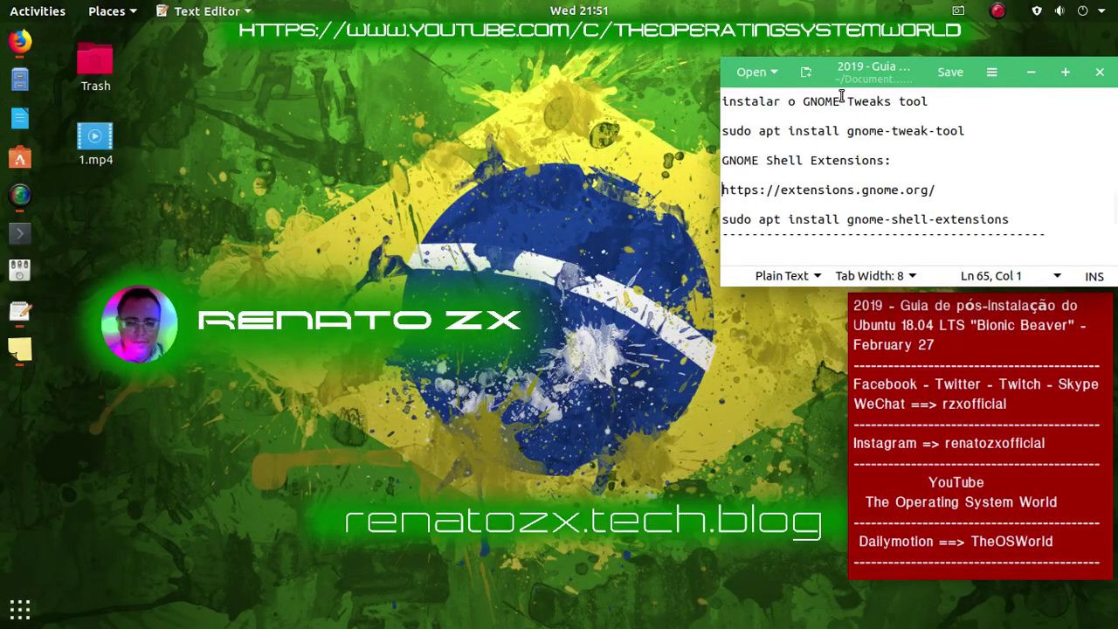
left_click(1032, 71)
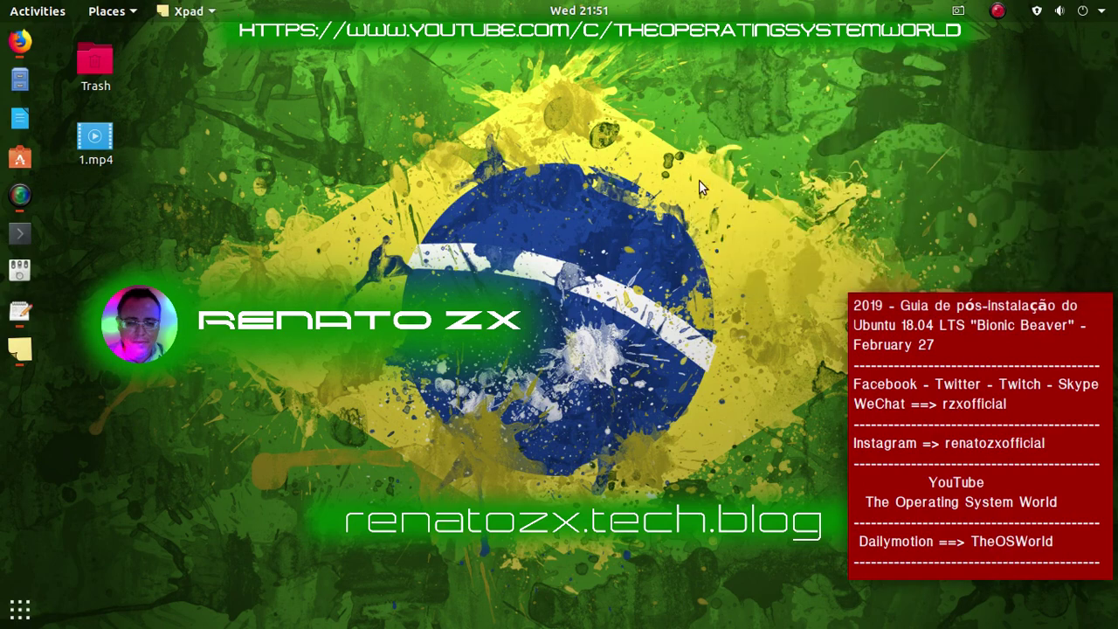
Show all applications and add Google Chrome and the Brave web browser to the dock's favorites
left_click(20, 610)
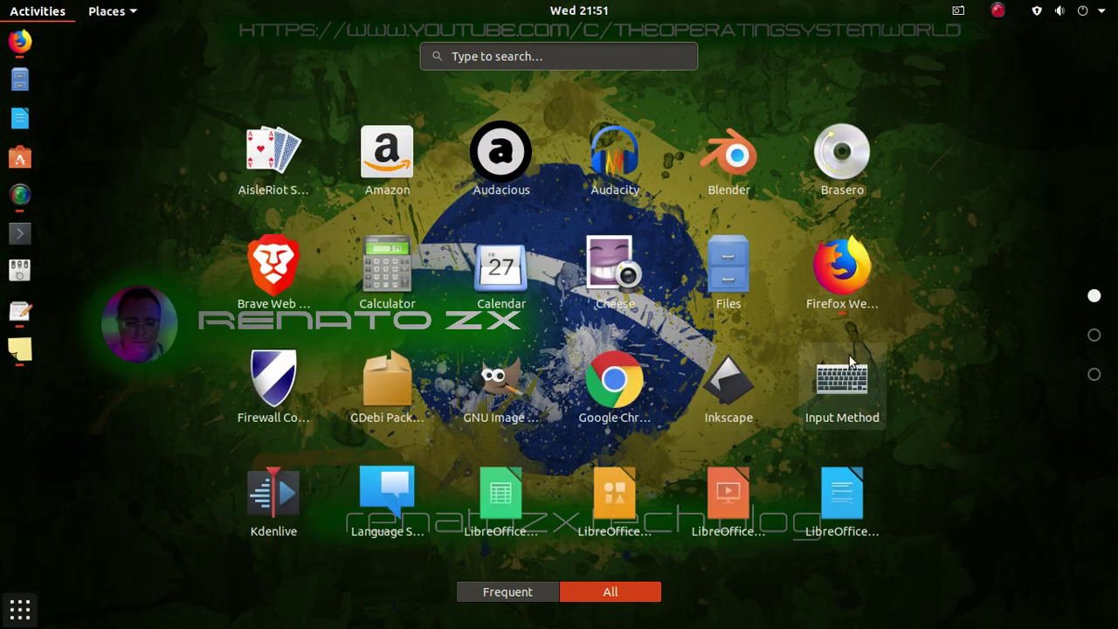
right_click(616, 385)
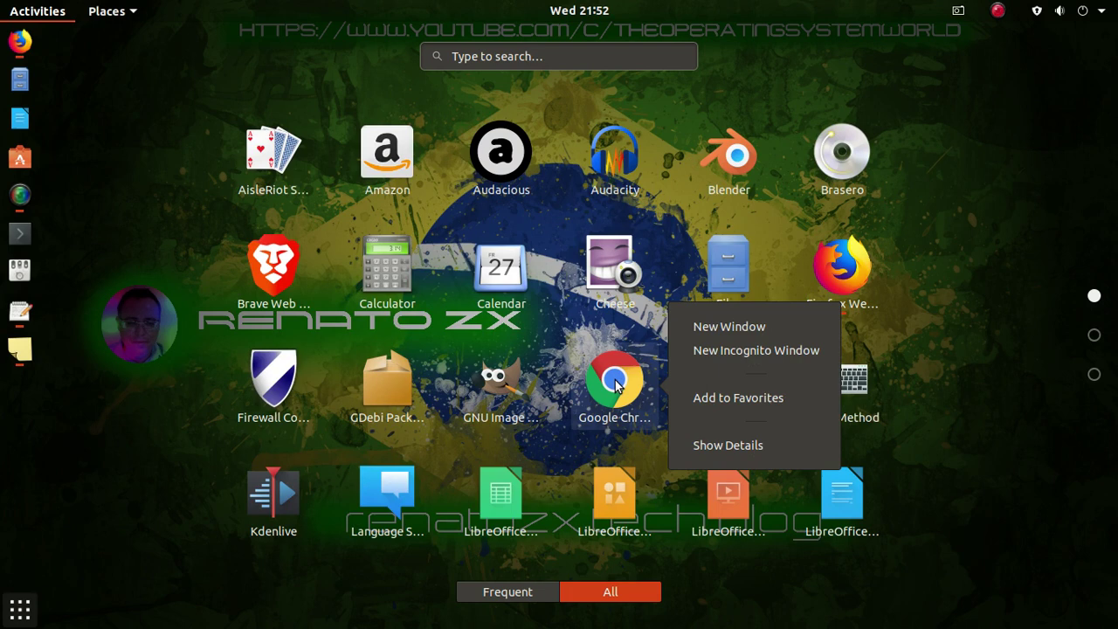
left_click(758, 398)
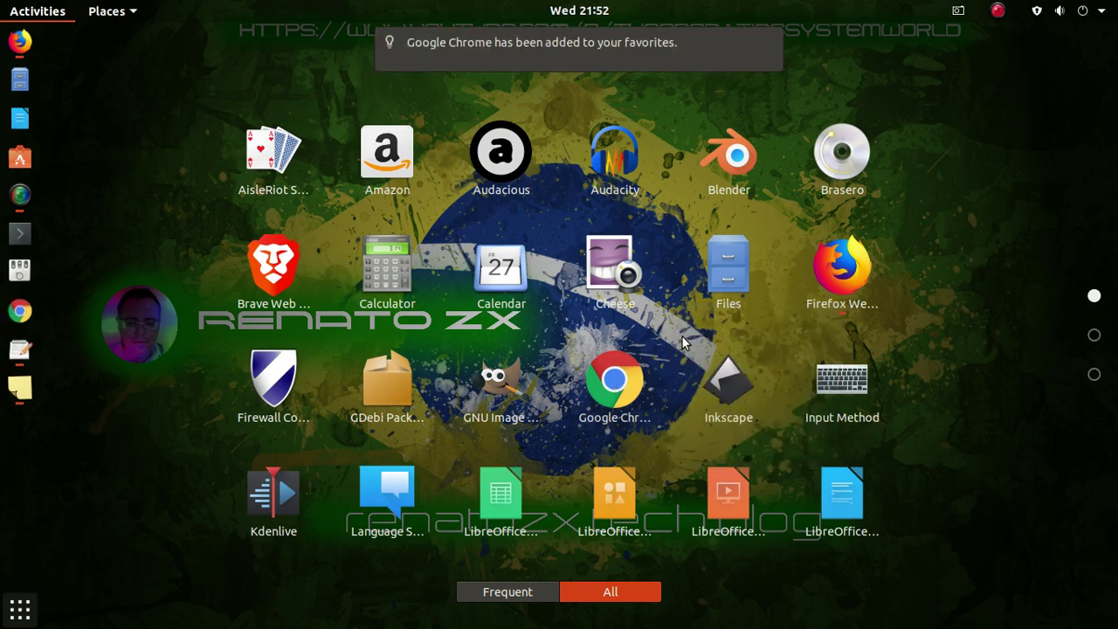
right_click(279, 257)
left_click(397, 286)
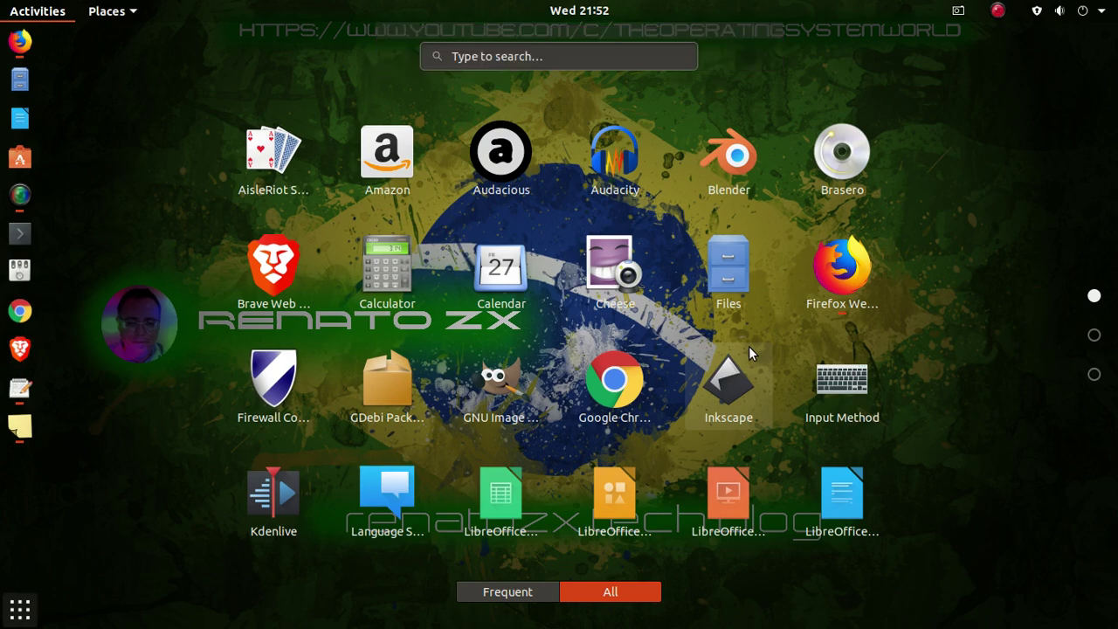
Add Opera from the second page of applications to the dock's favorites
scroll(749, 346, "down", 1)
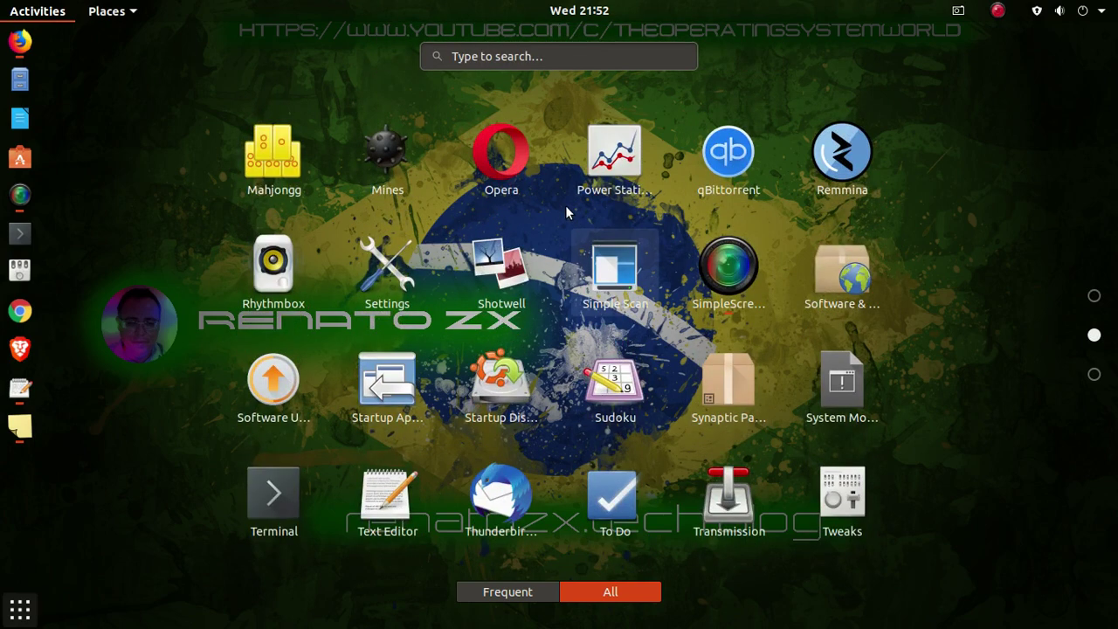
right_click(512, 159)
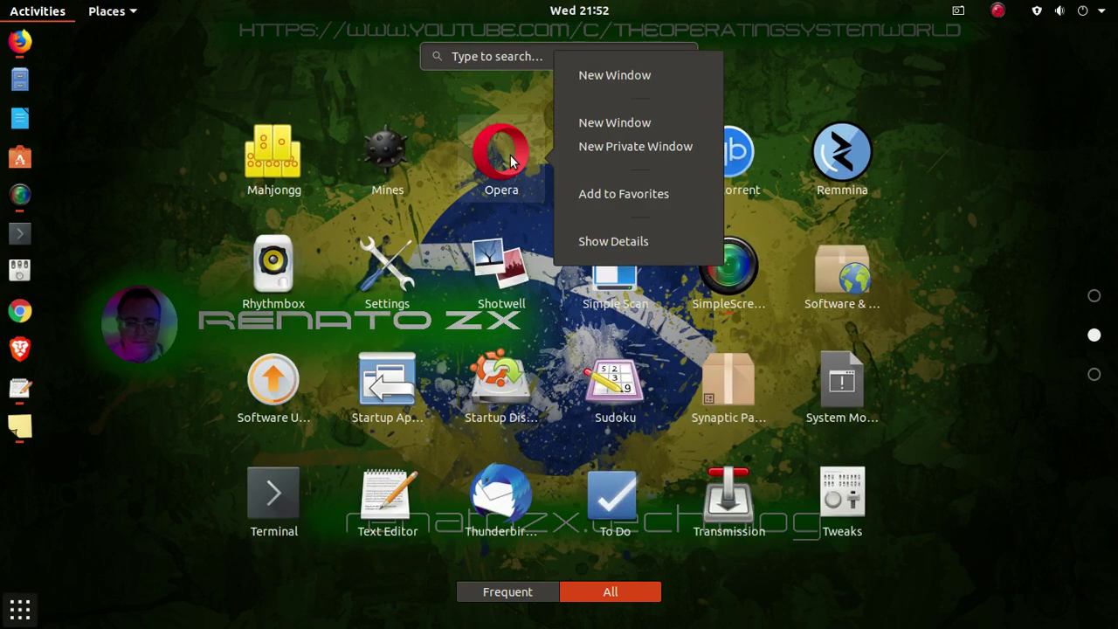
left_click(623, 195)
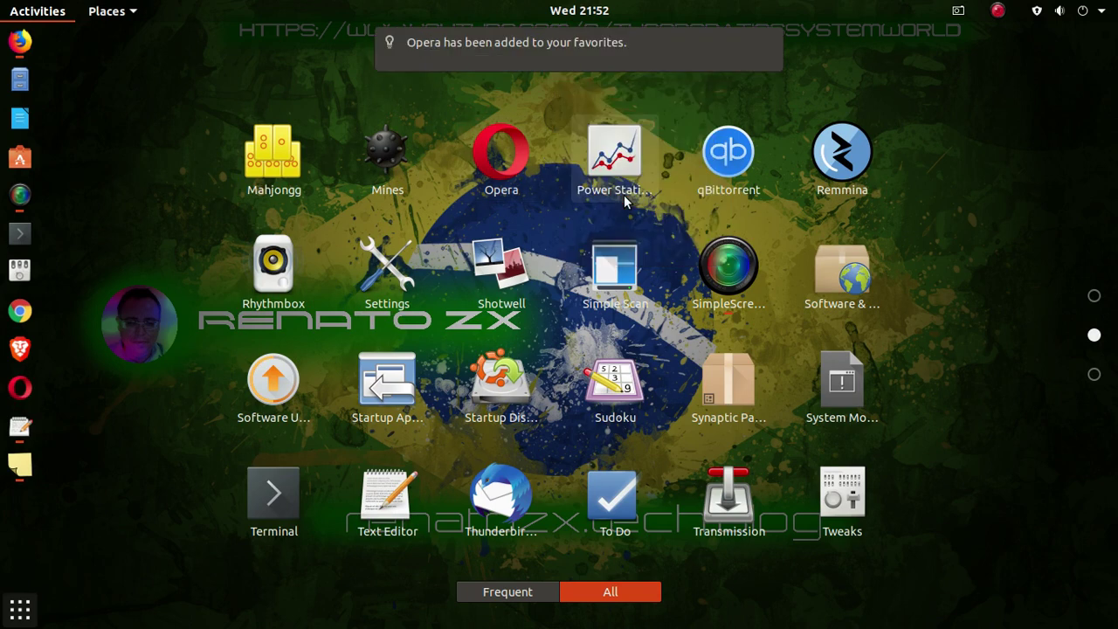
Add Settings and the Synaptic package manager to the dock's favorites
right_click(362, 247)
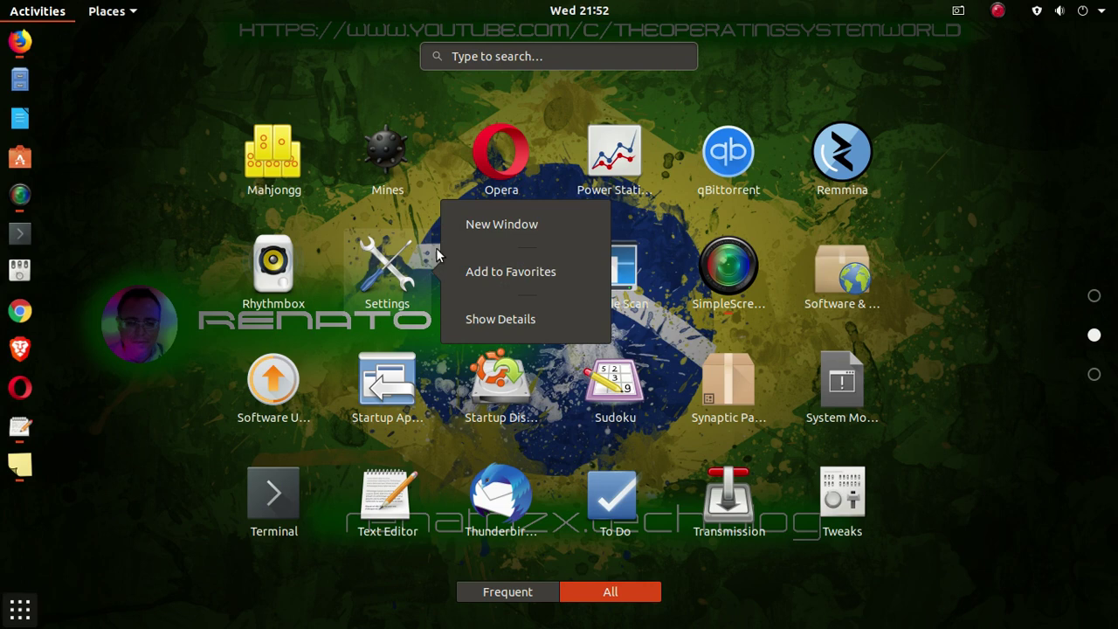
left_click(515, 273)
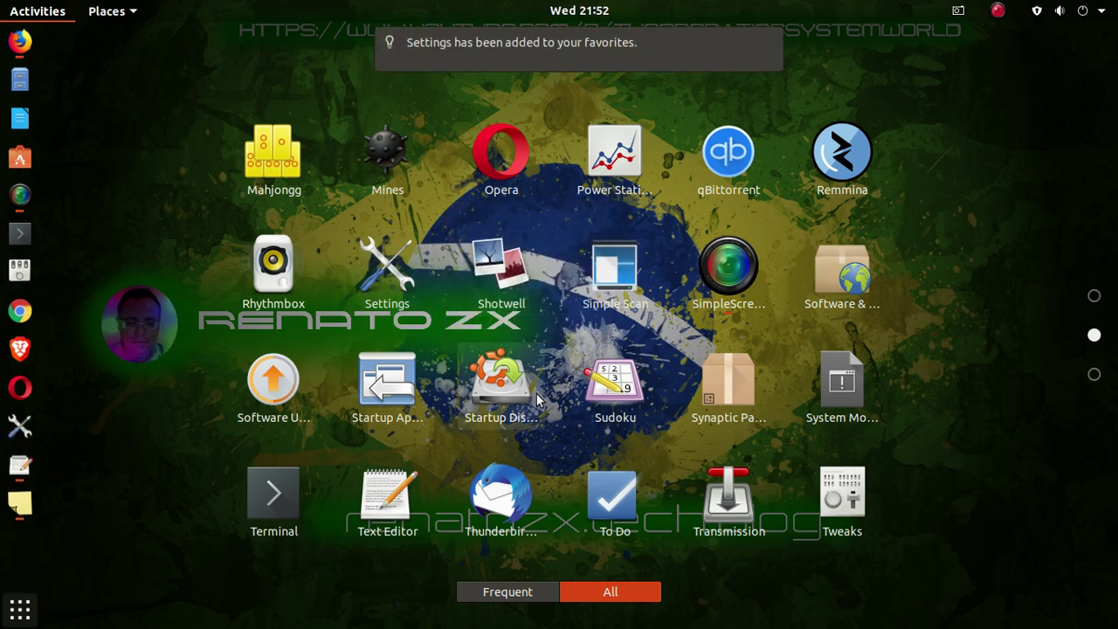
right_click(749, 366)
left_click(854, 388)
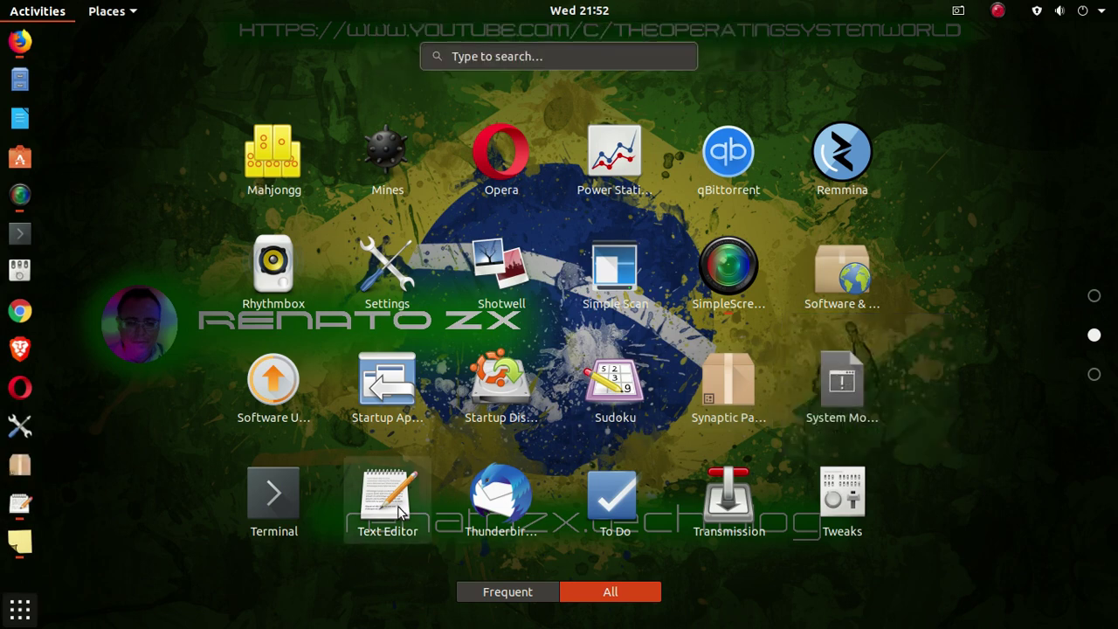
Add Vivaldi from the last page of applications to the dock's favorites
scroll(502, 433, "down", 1)
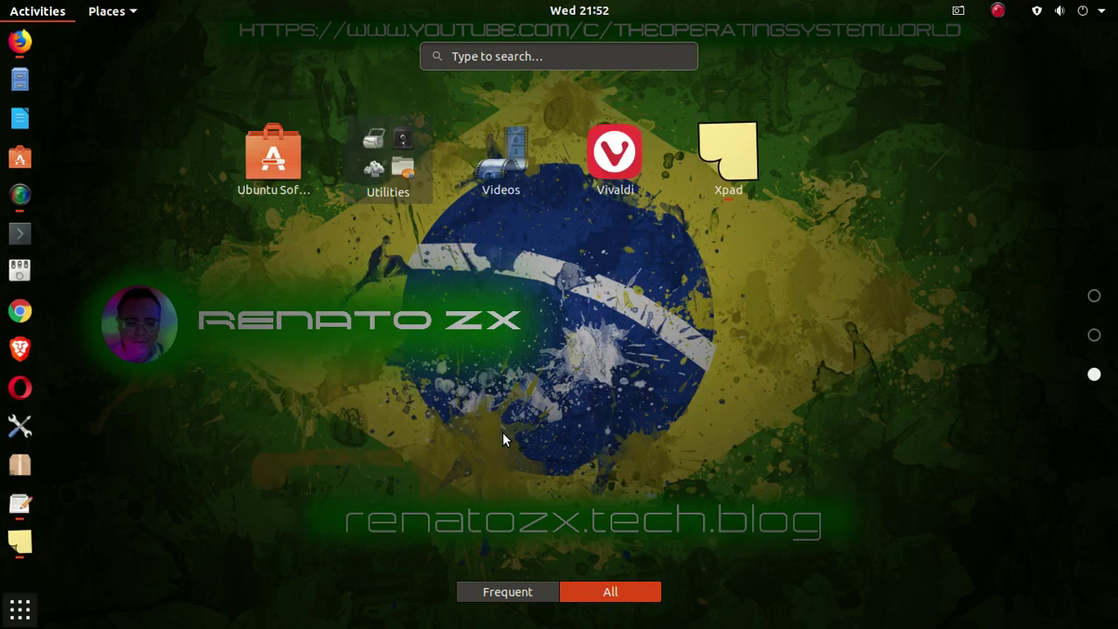
right_click(616, 155)
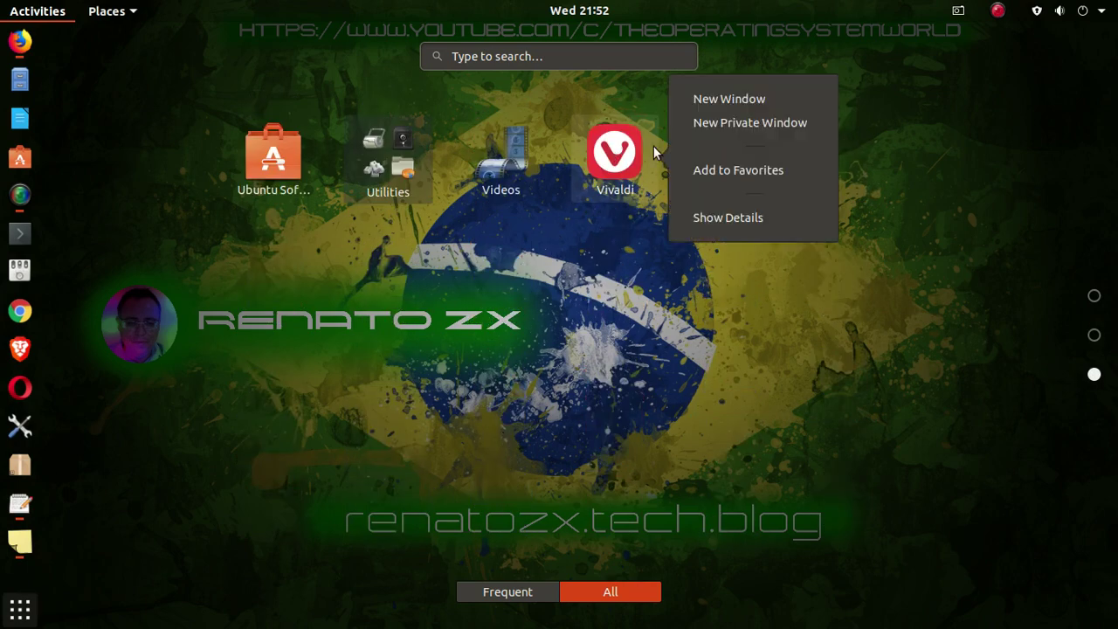
left_click(730, 170)
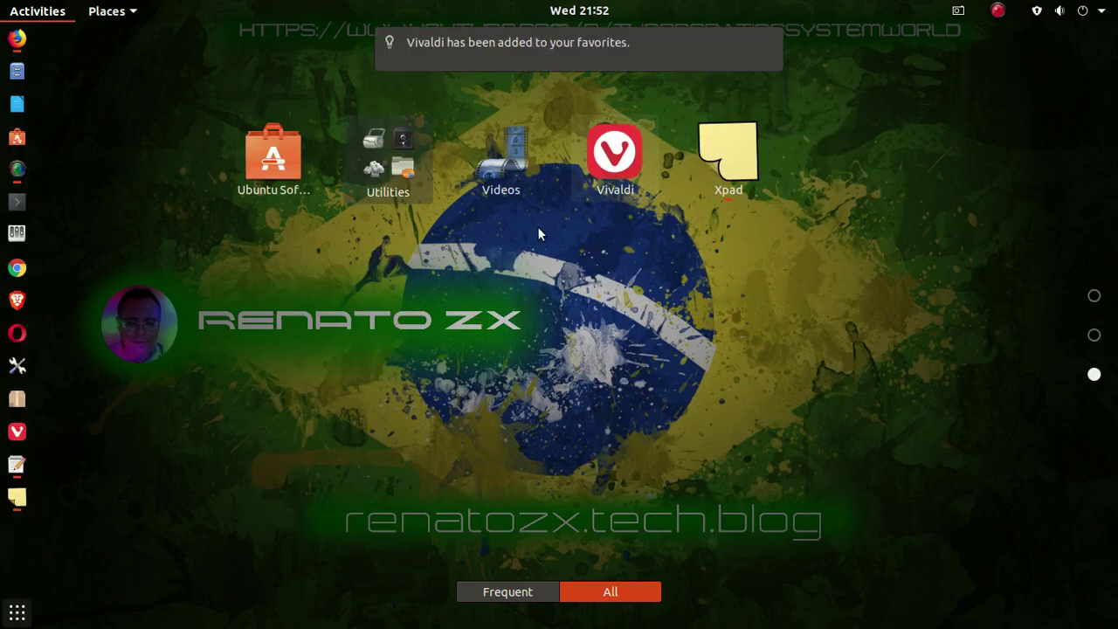
Add Audacious from the first page of applications to the dock's favorites
scroll(738, 278, "up", 2)
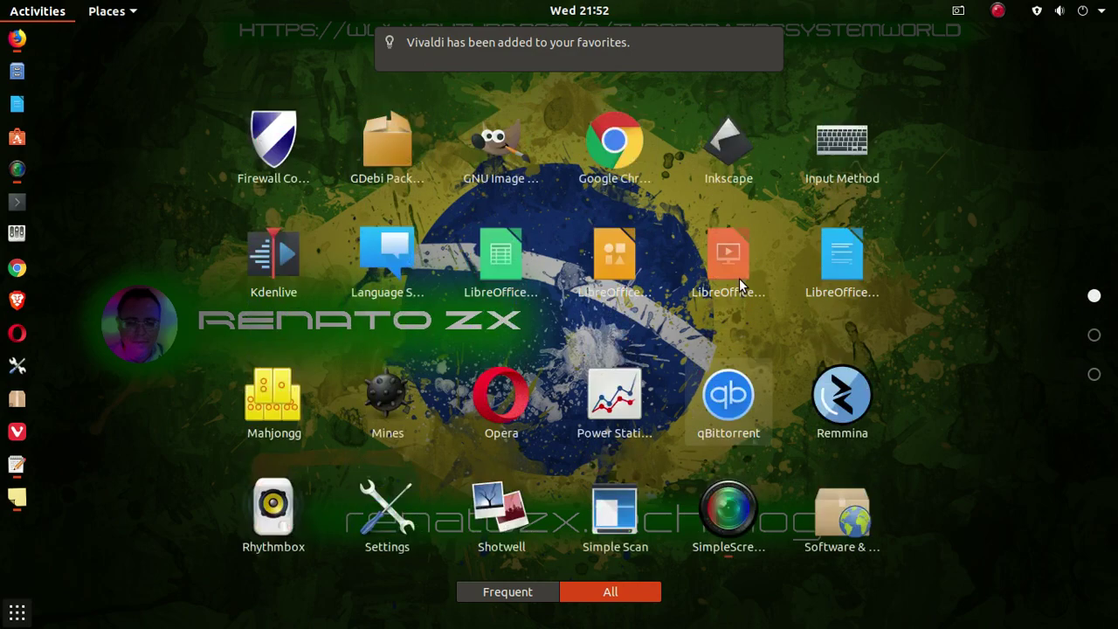
scroll(739, 277, "down", 1)
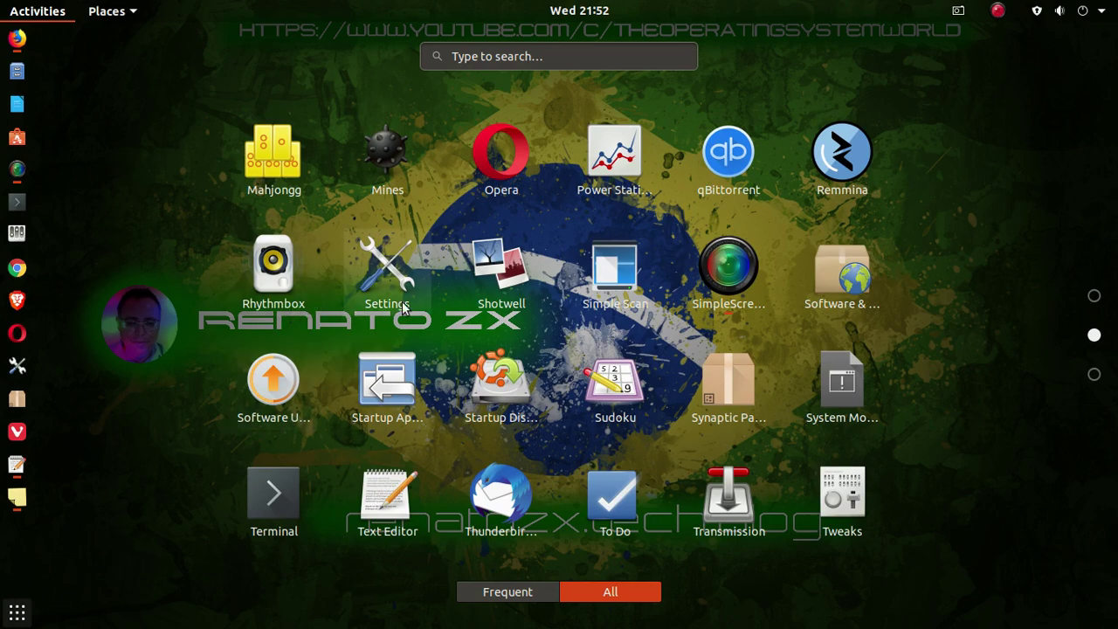
scroll(678, 316, "up", 1)
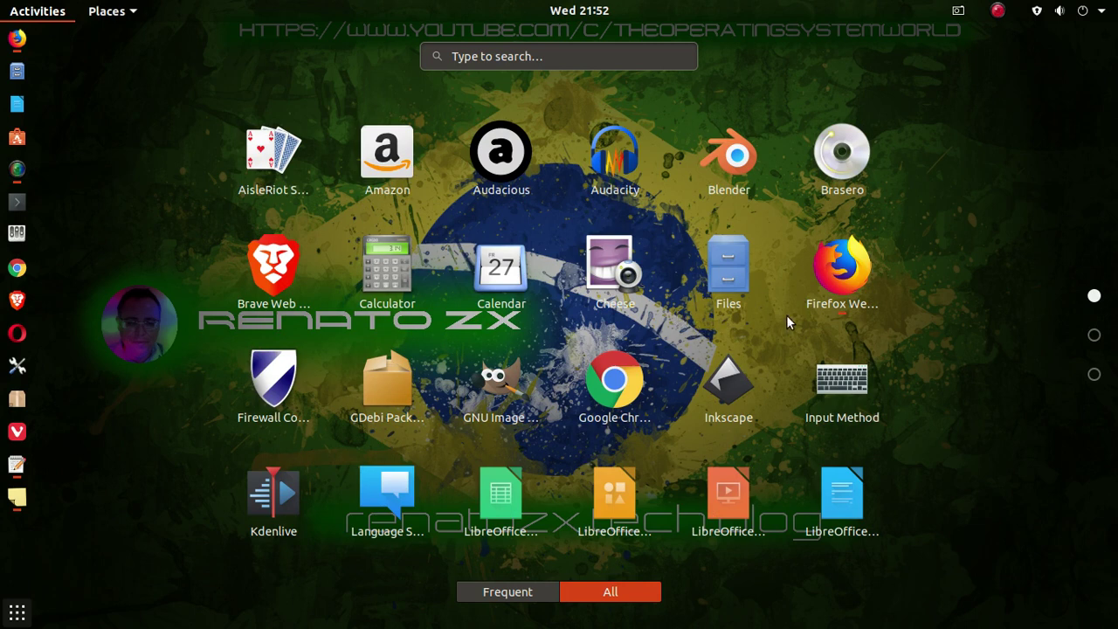
right_click(492, 155)
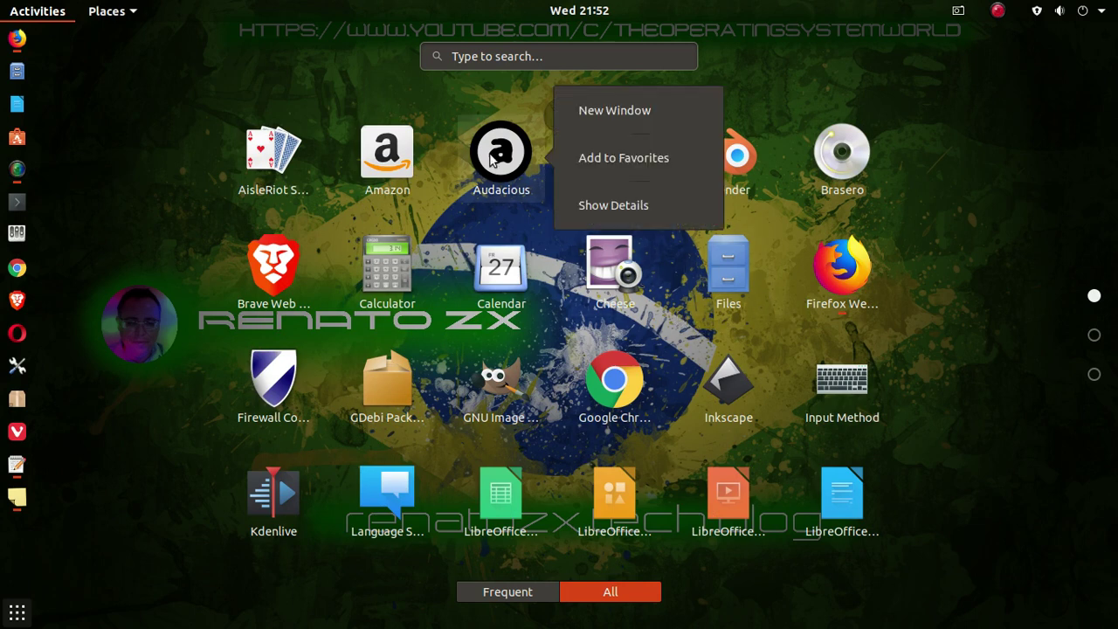
left_click(622, 156)
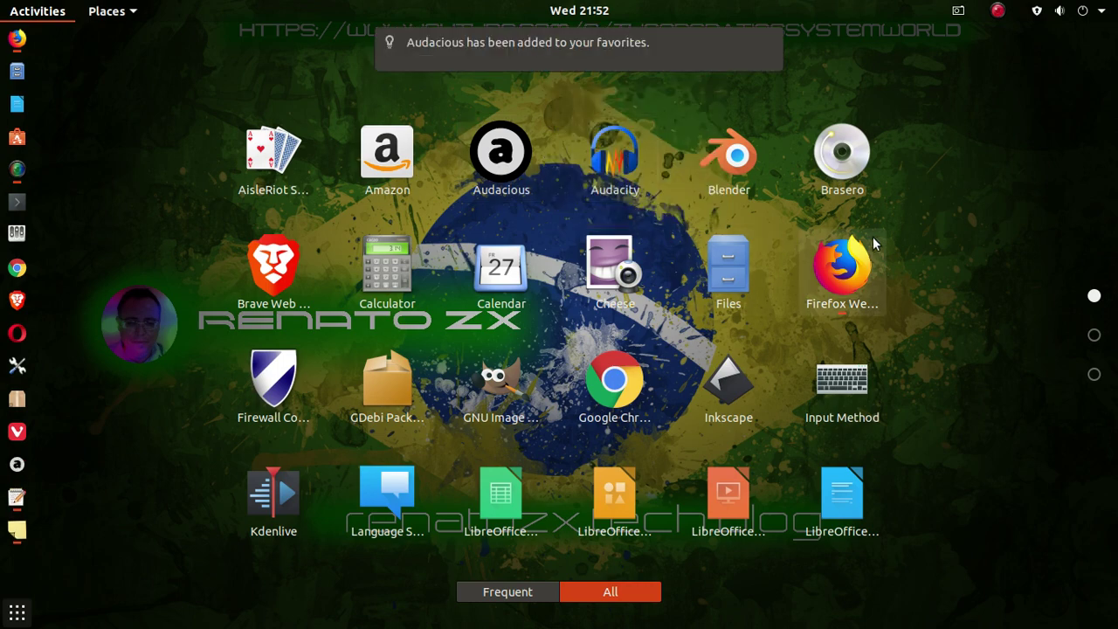
Add Inkscape and the GNU Image Manipulation Program to the dock's favorites
scroll(760, 339, "down", 1)
scroll(736, 340, "up", 1)
right_click(728, 372)
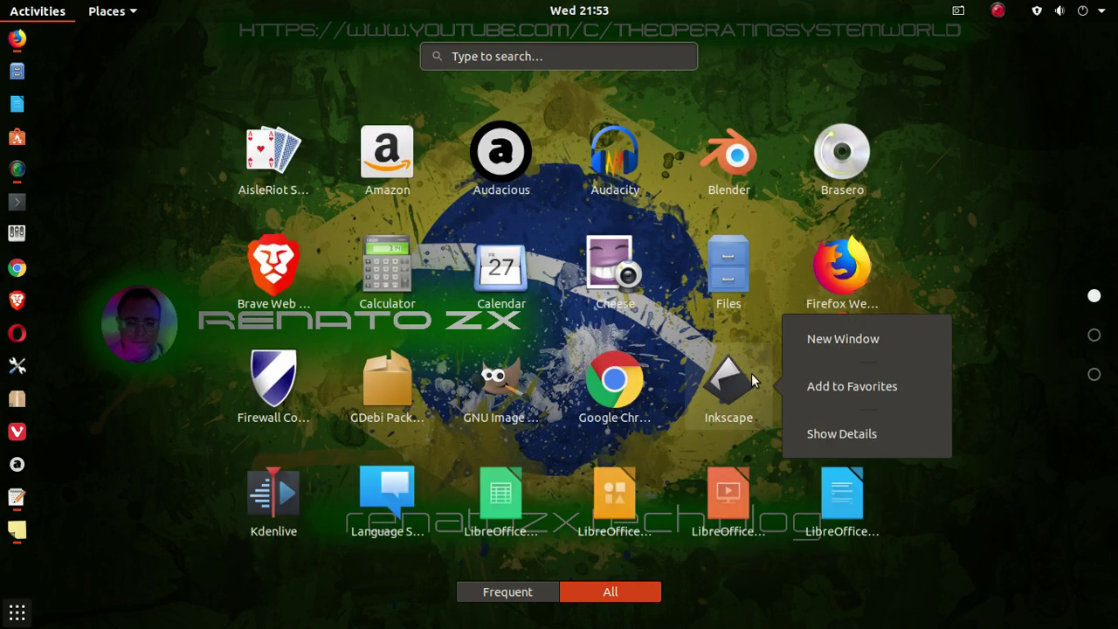
left_click(835, 385)
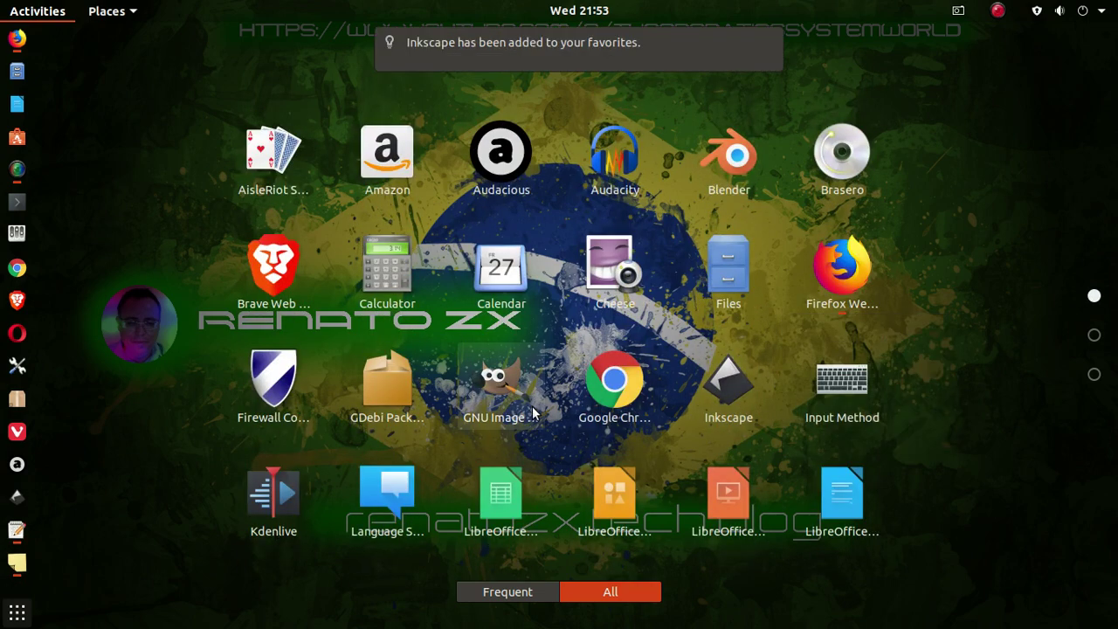
right_click(506, 387)
left_click(613, 389)
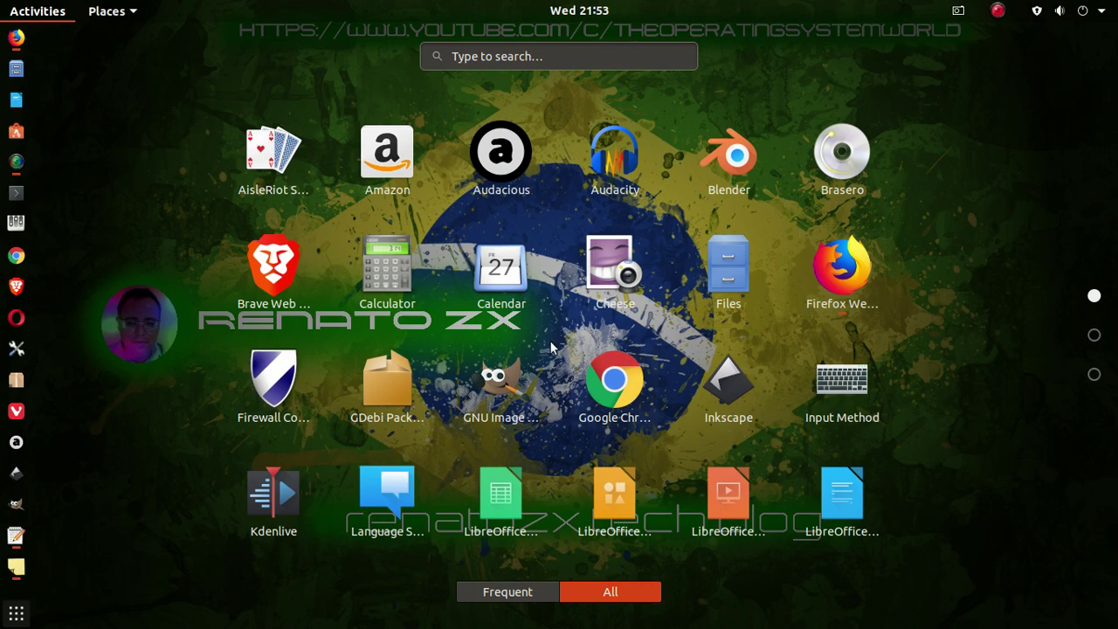
Launch Synaptic Package Manager from the applications overview and authenticate with the account password
scroll(484, 331, "down", 1)
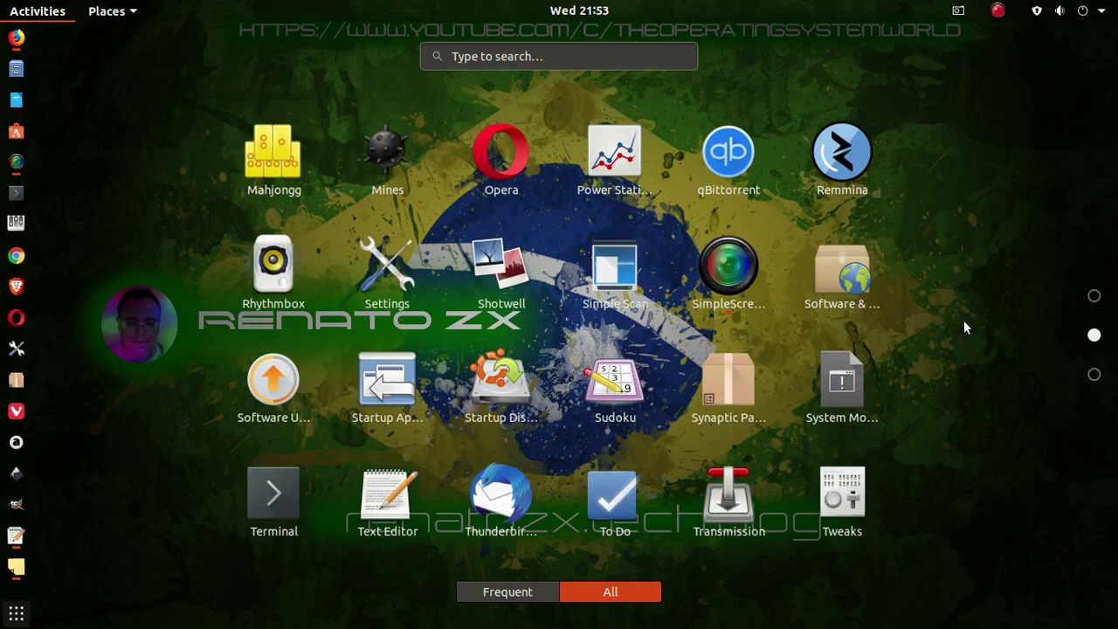
scroll(964, 321, "down", 1)
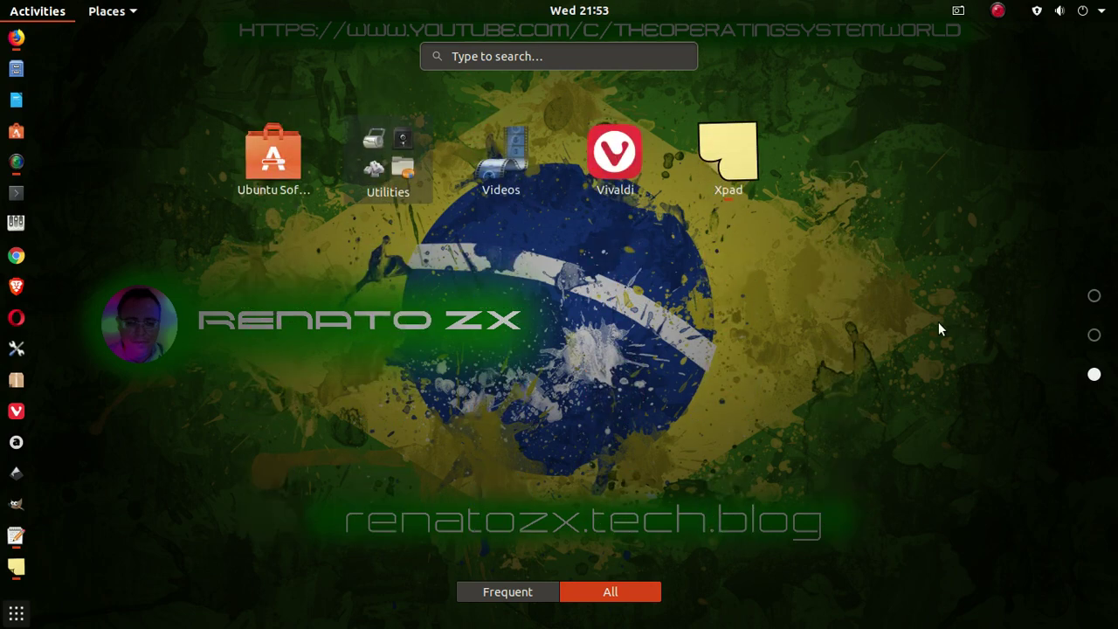
scroll(384, 336, "up", 1)
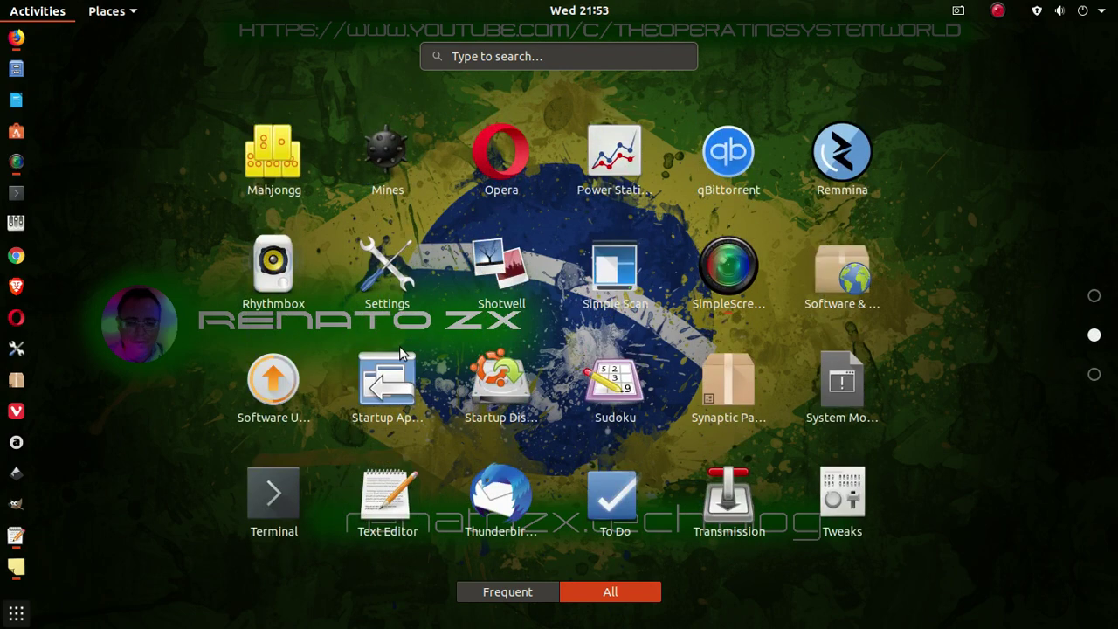
left_click(724, 381)
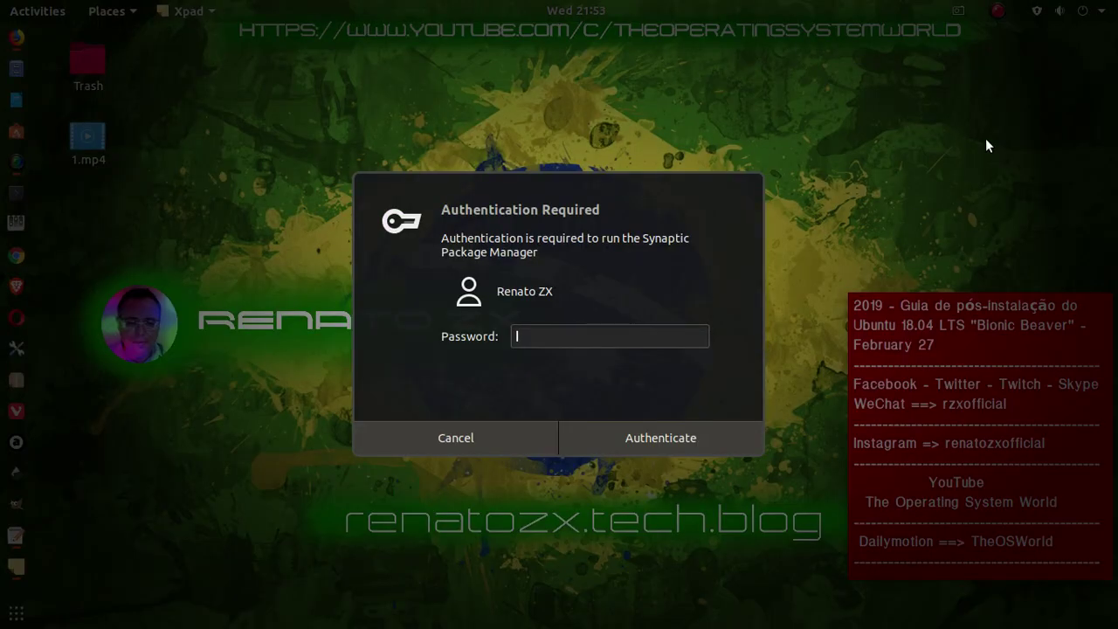
type("*********")
key("Return")
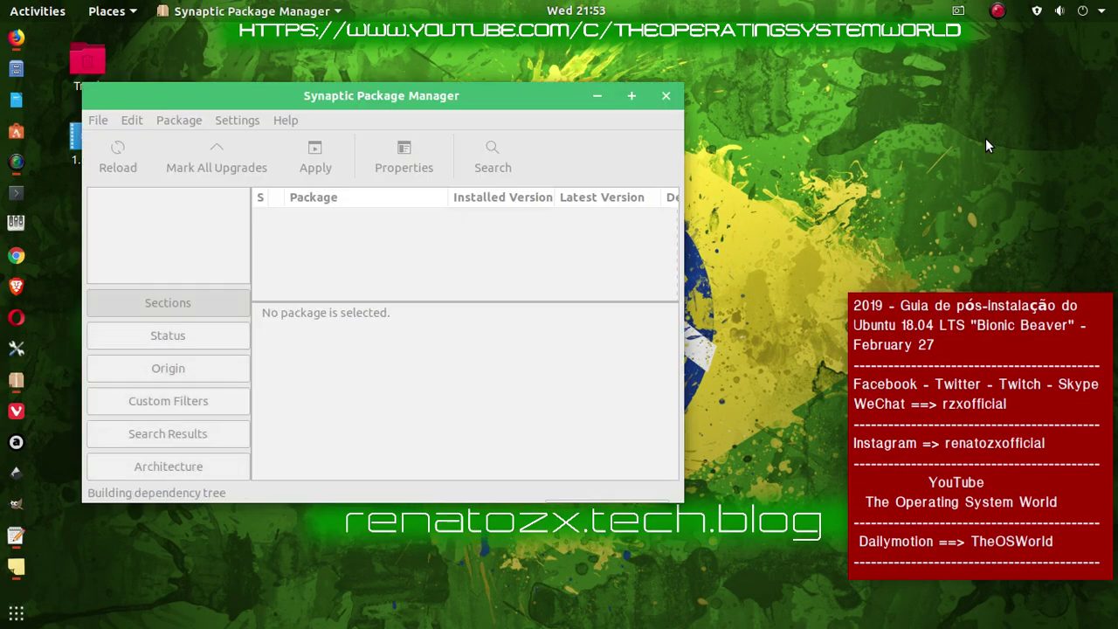
Move the Synaptic window clear of the desktop icons and search package descriptions and names for "themes"
left_click_drag(385, 95, 497, 80)
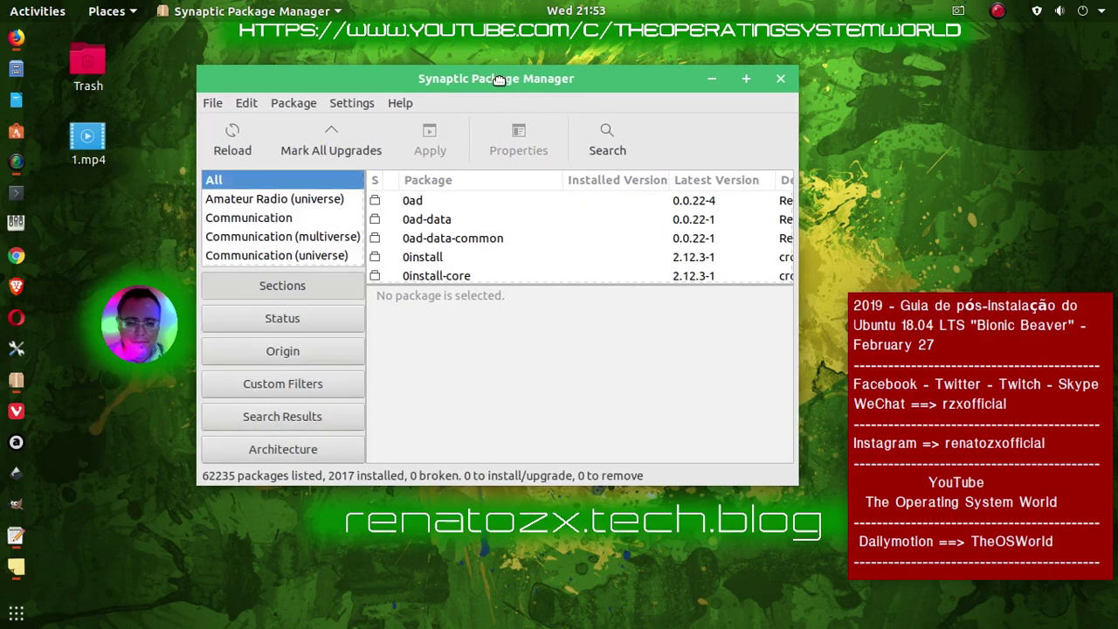
left_click(905, 371)
left_click(609, 146)
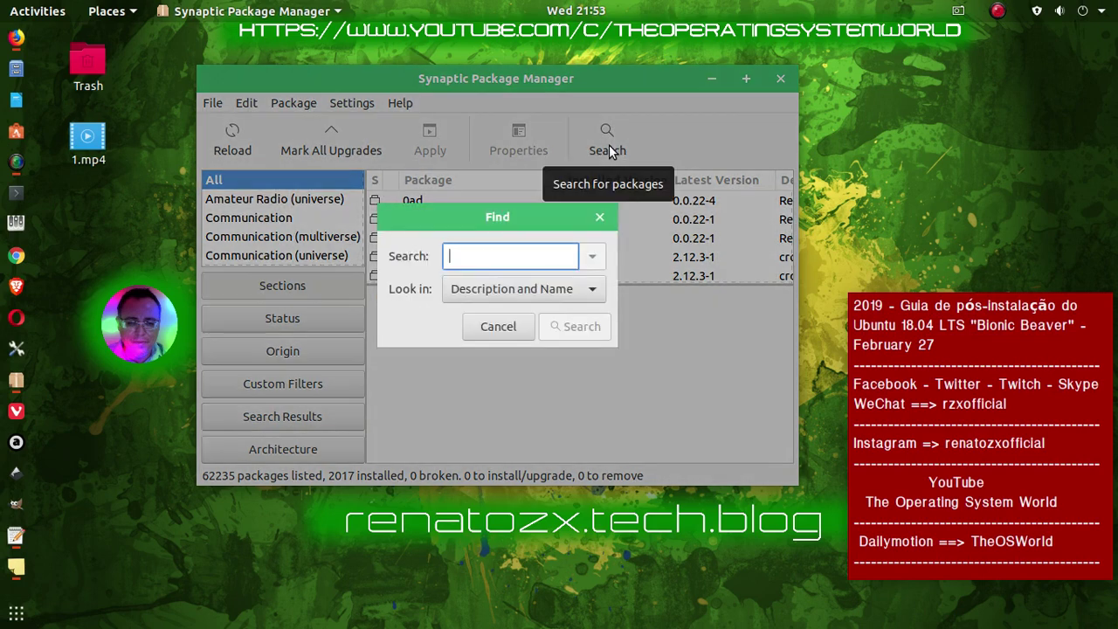
type("theme")
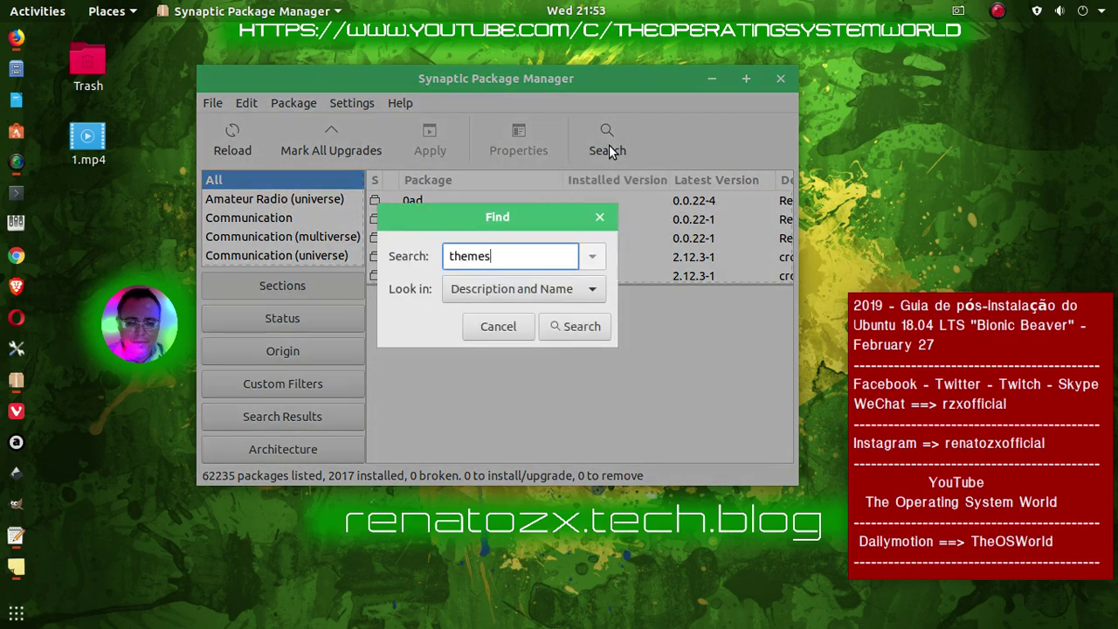
type("s")
key("Return")
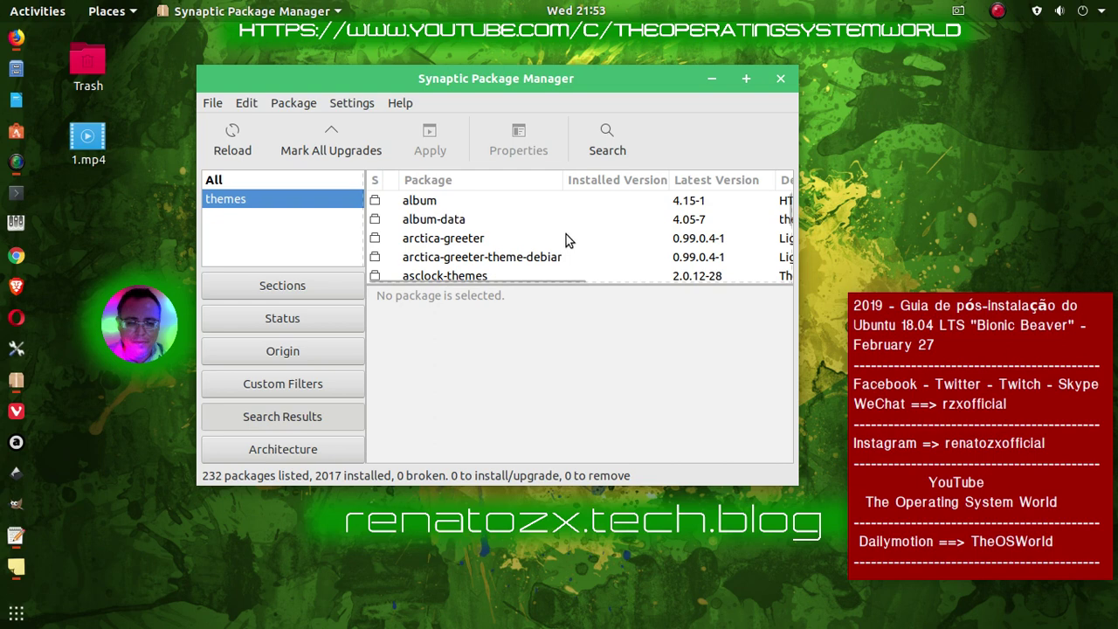
Enlarge the package list by shrinking the description area and mark blackbird-gtk-theme for installation
scroll(566, 234, "down", 1)
scroll(607, 239, "down", 1)
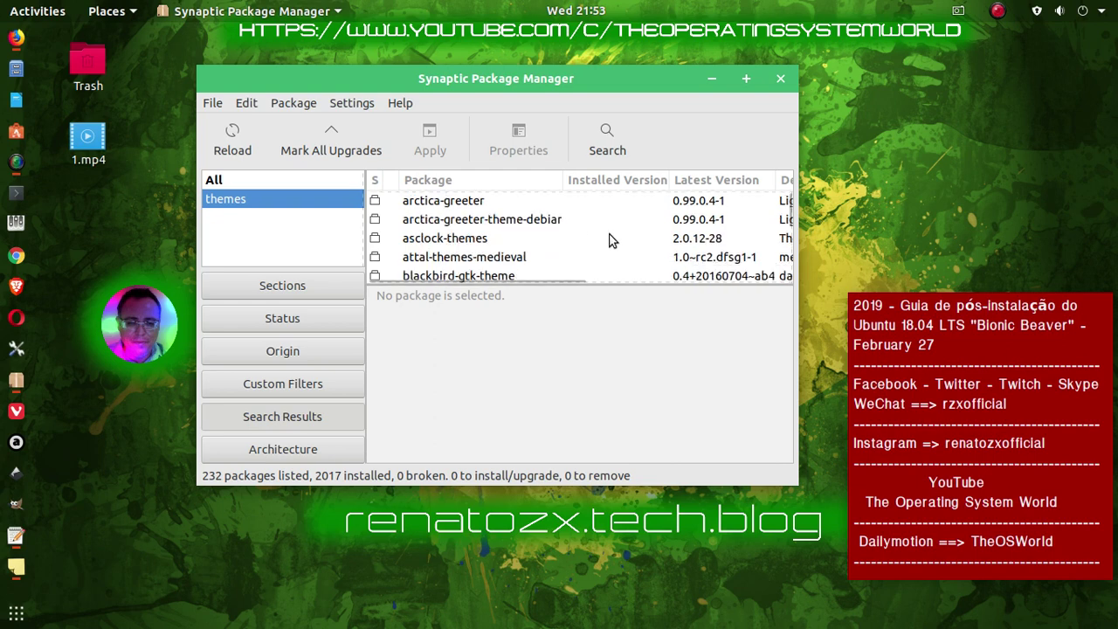
left_click_drag(601, 282, 596, 414)
left_click(466, 296)
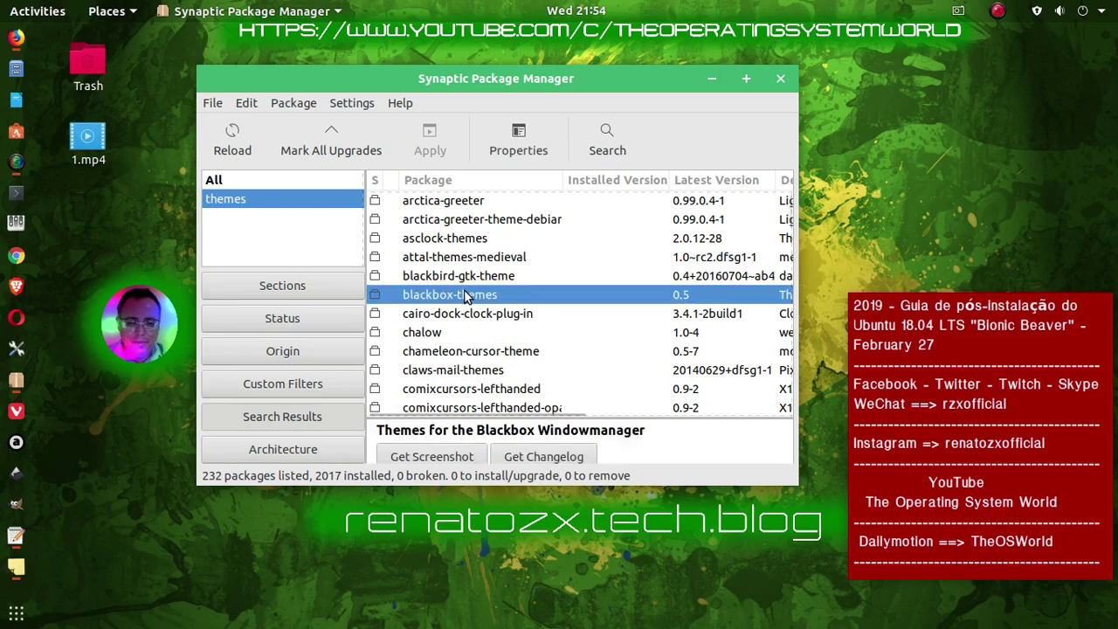
left_click(486, 277)
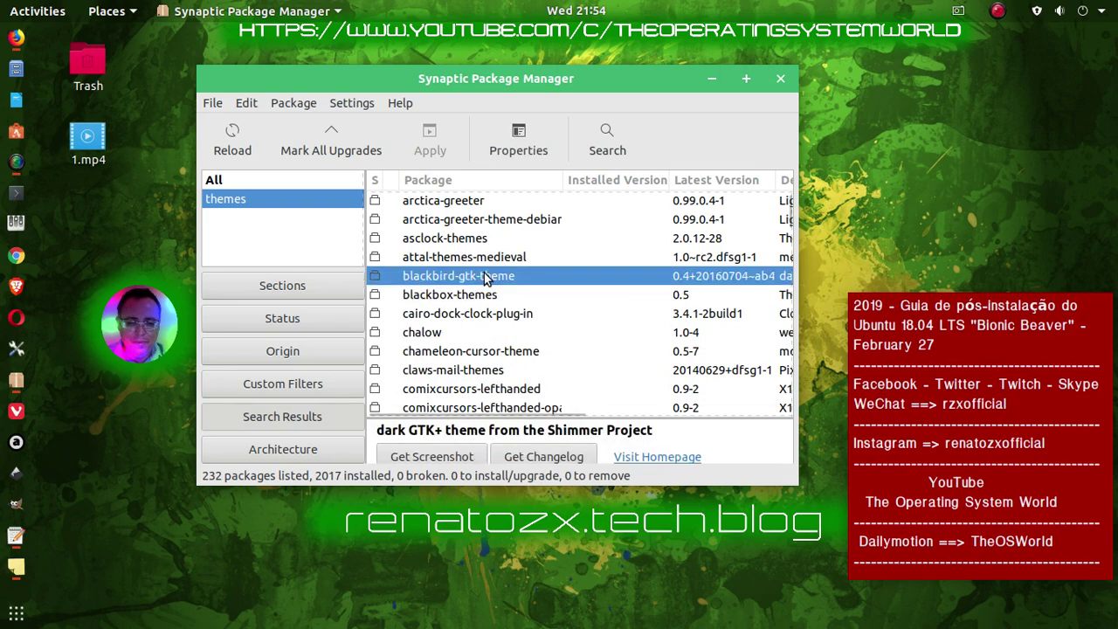
double_click(485, 277)
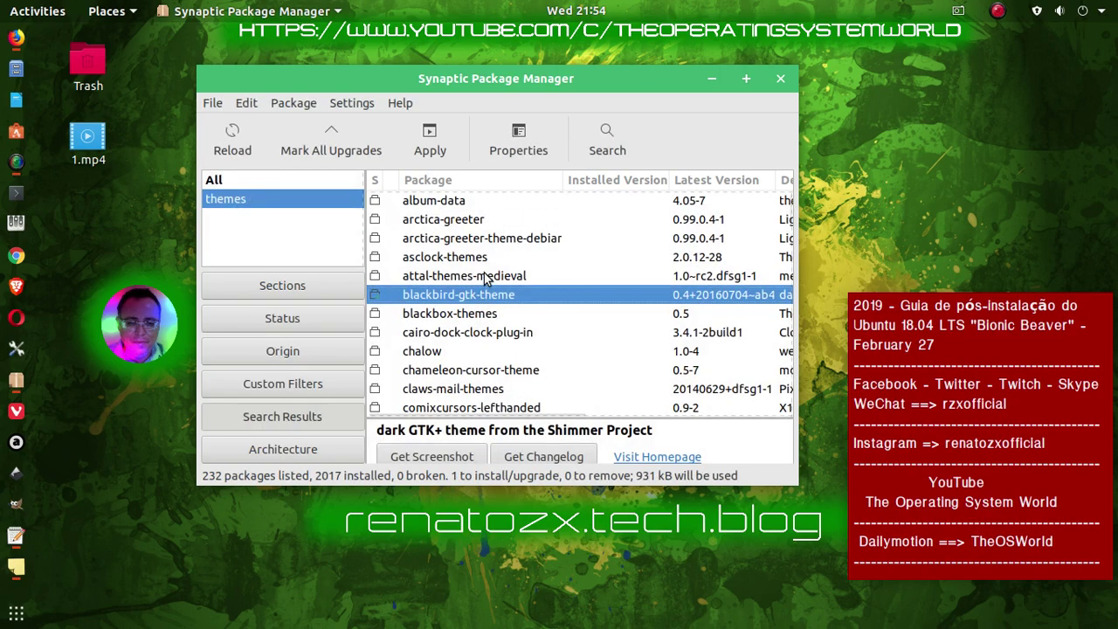
Mark the elementary-icon-theme package for installation
scroll(593, 250, "down", 1)
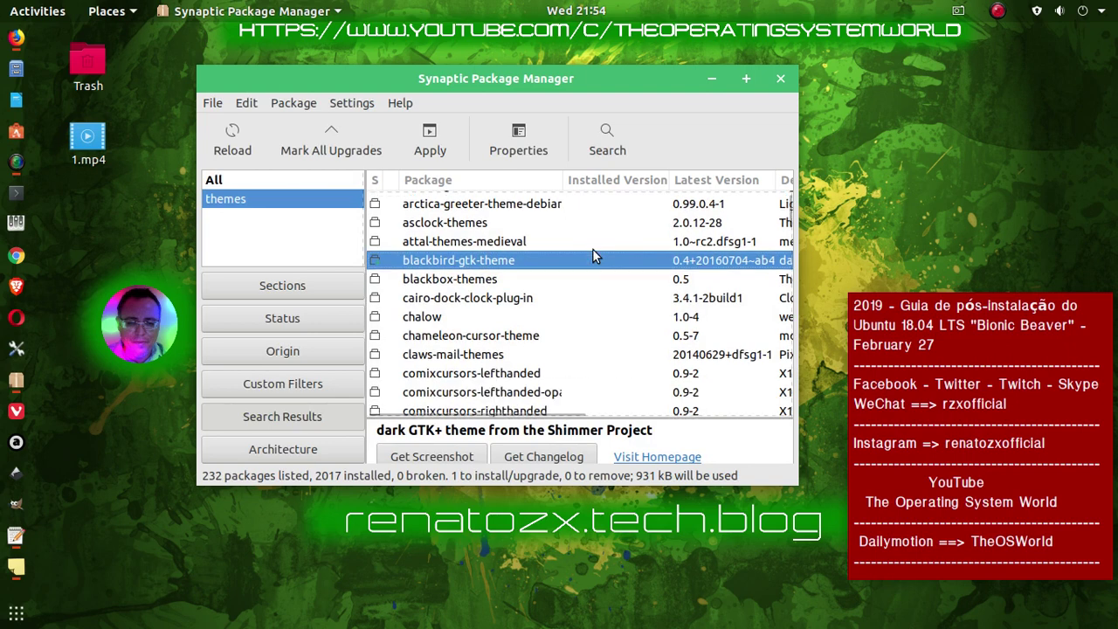
scroll(592, 249, "down", 1)
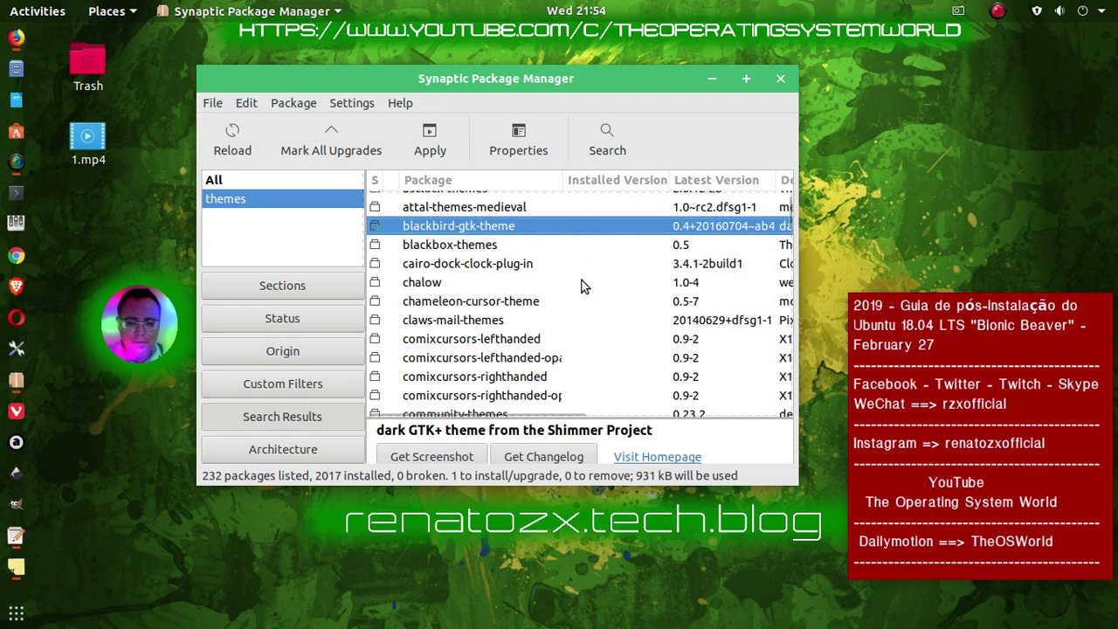
scroll(581, 285, "down", 1)
scroll(583, 287, "down", 2)
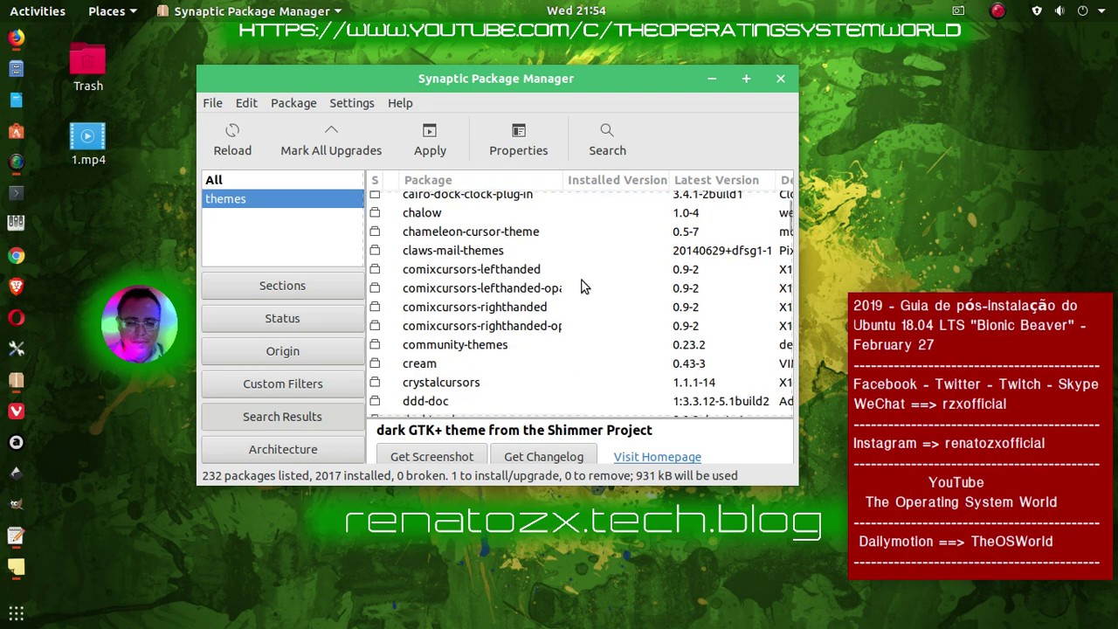
scroll(584, 287, "down", 1)
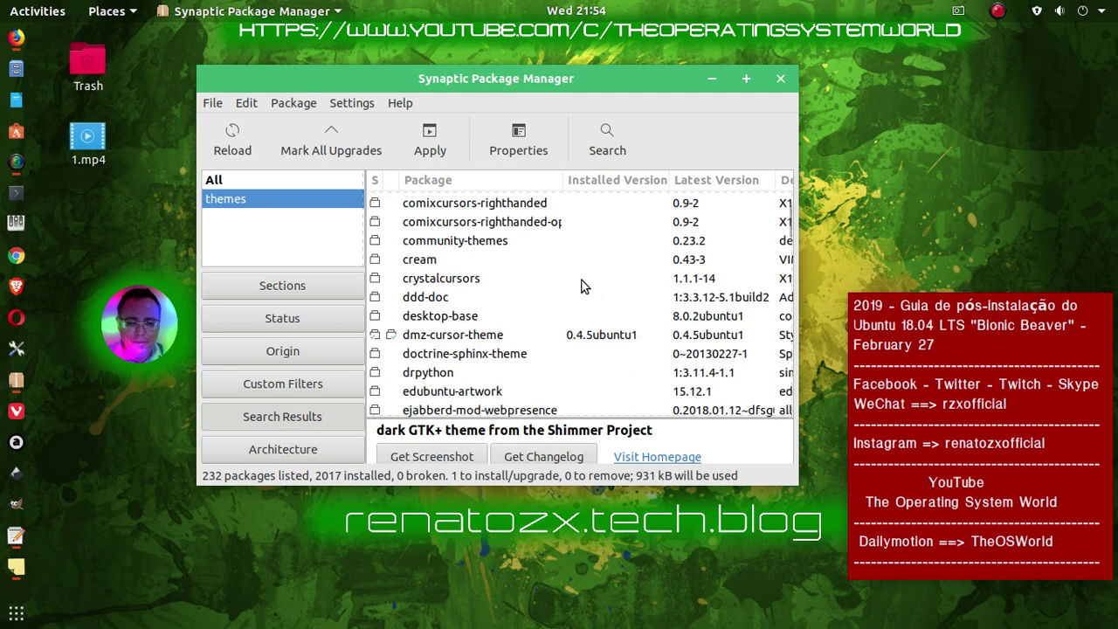
scroll(584, 287, "down", 2)
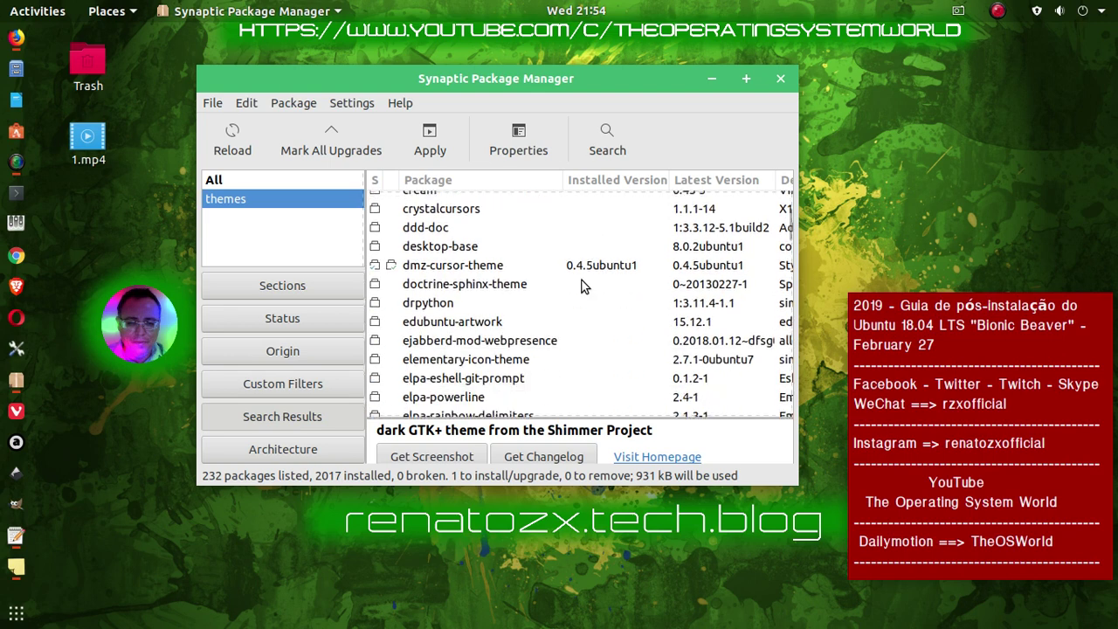
scroll(584, 286, "down", 1)
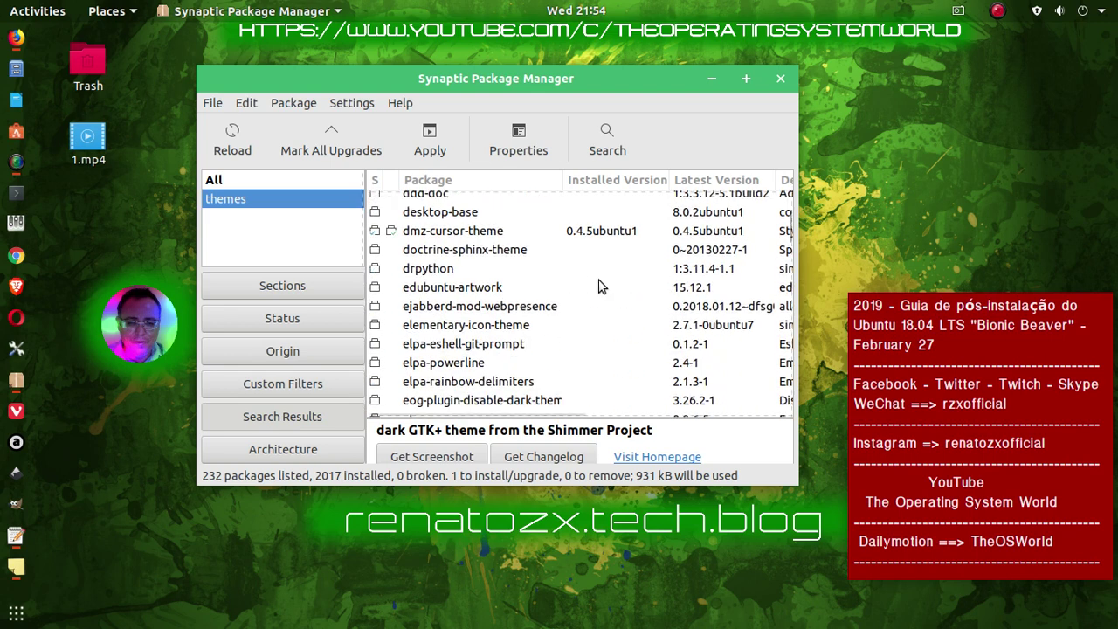
double_click(507, 330)
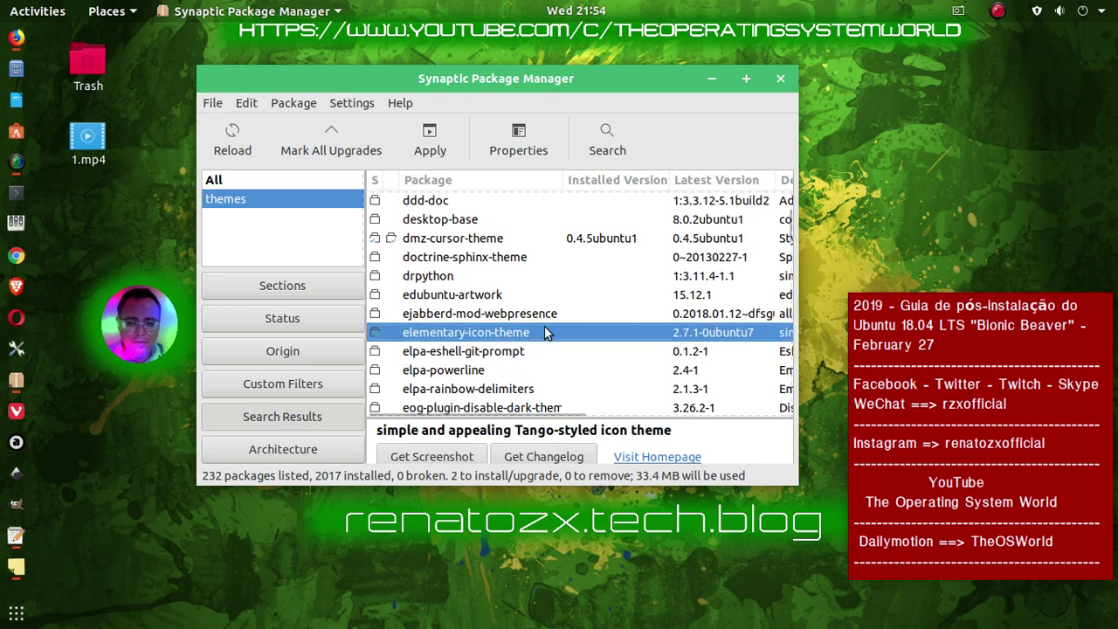
Mark the dash-to-dock extension package for GNOME Shell for installation
scroll(585, 291, "down", 2)
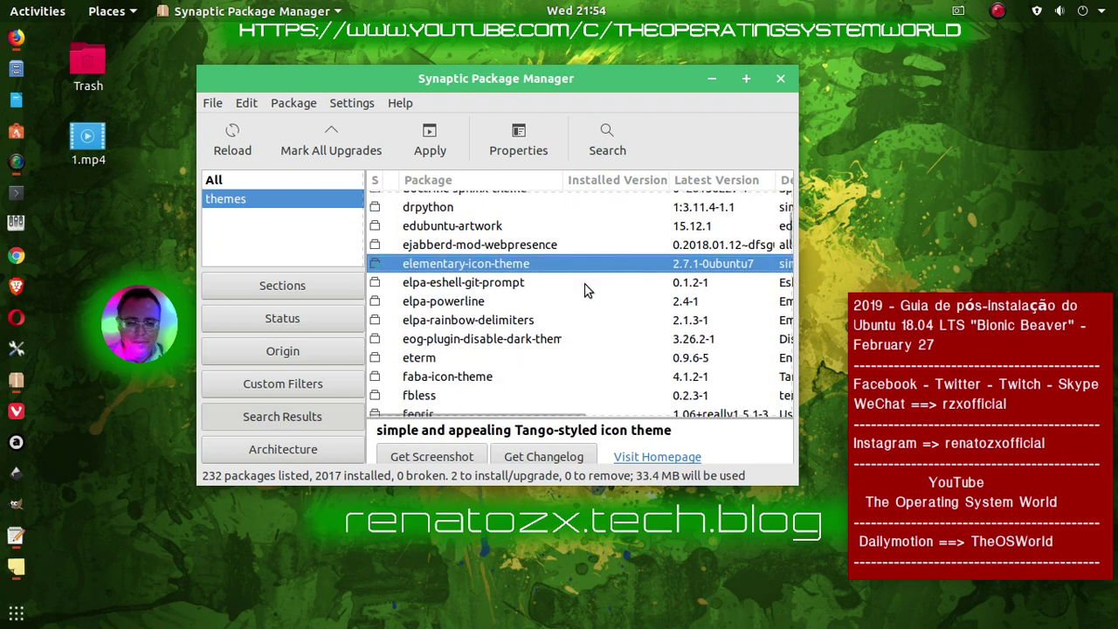
scroll(585, 291, "down", 2)
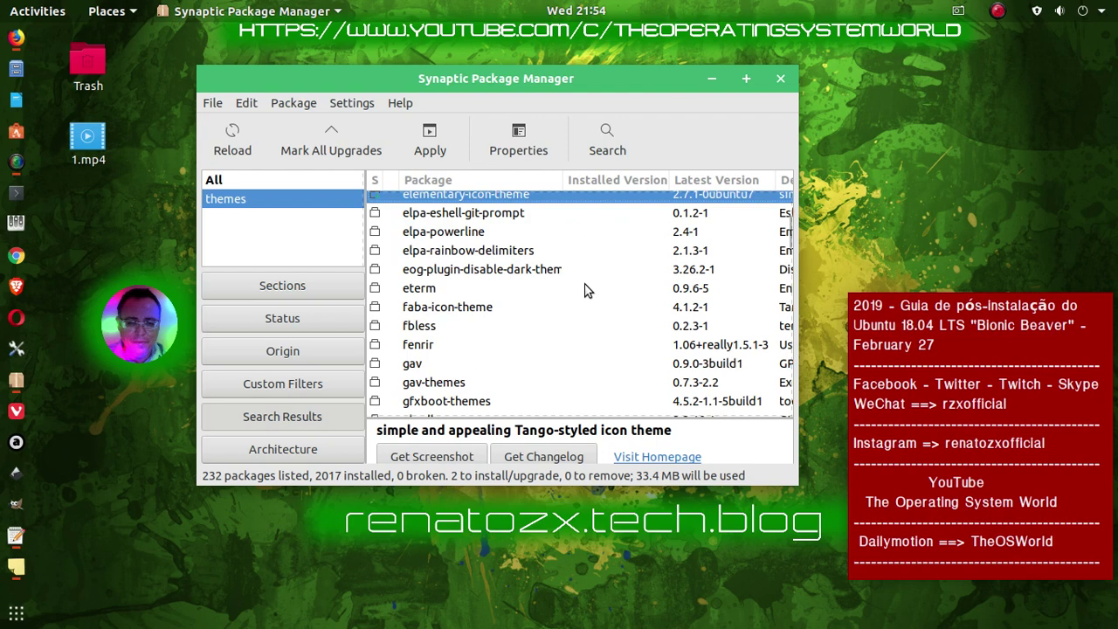
scroll(585, 291, "down", 4)
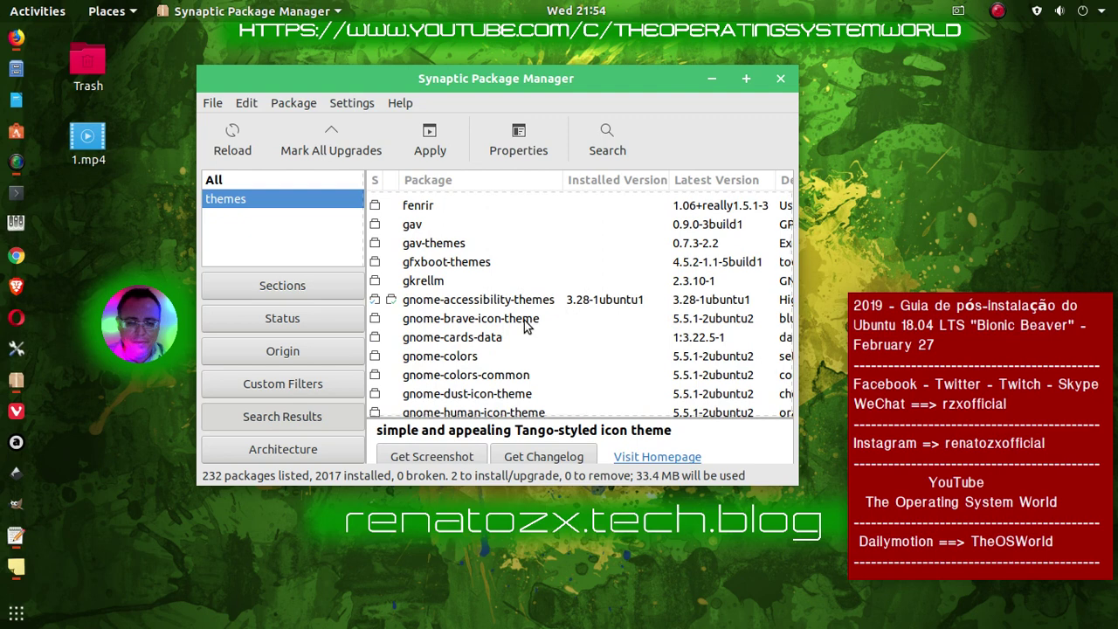
scroll(524, 325, "down", 2)
scroll(604, 312, "down", 2)
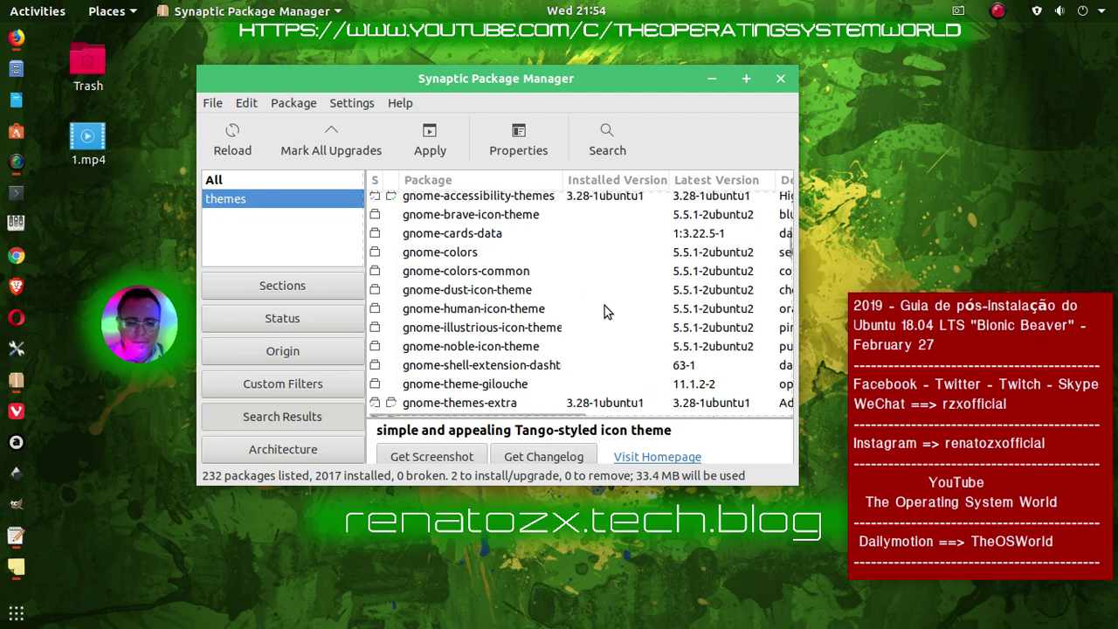
scroll(605, 311, "down", 2)
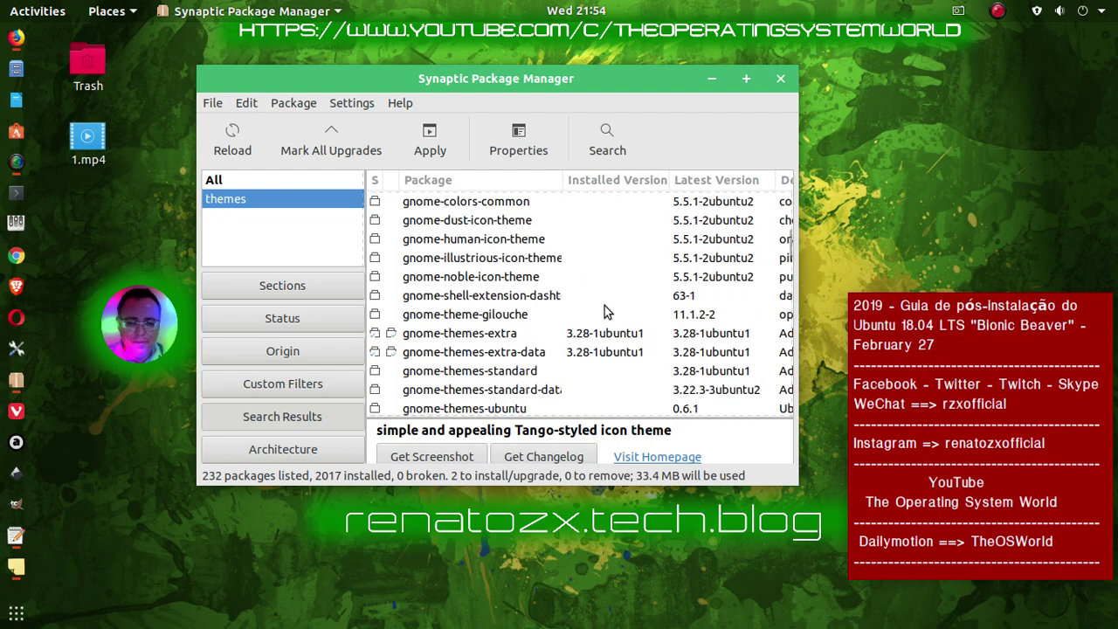
double_click(504, 299)
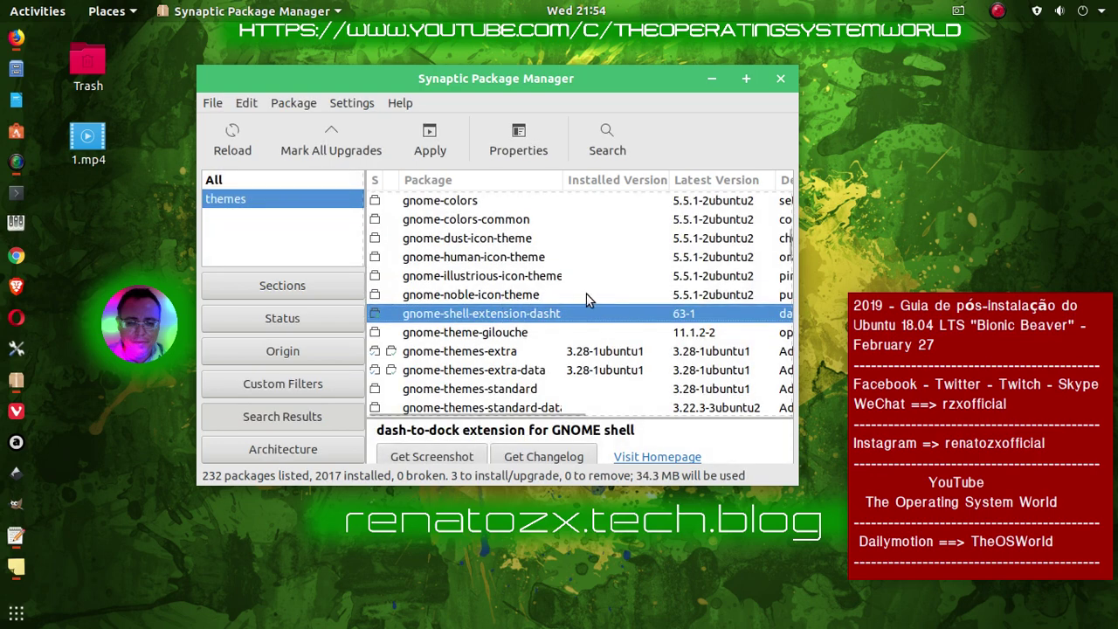
Mark gnome-noble-icon-theme for installation together with its required gnome-colors-common package
double_click(511, 296)
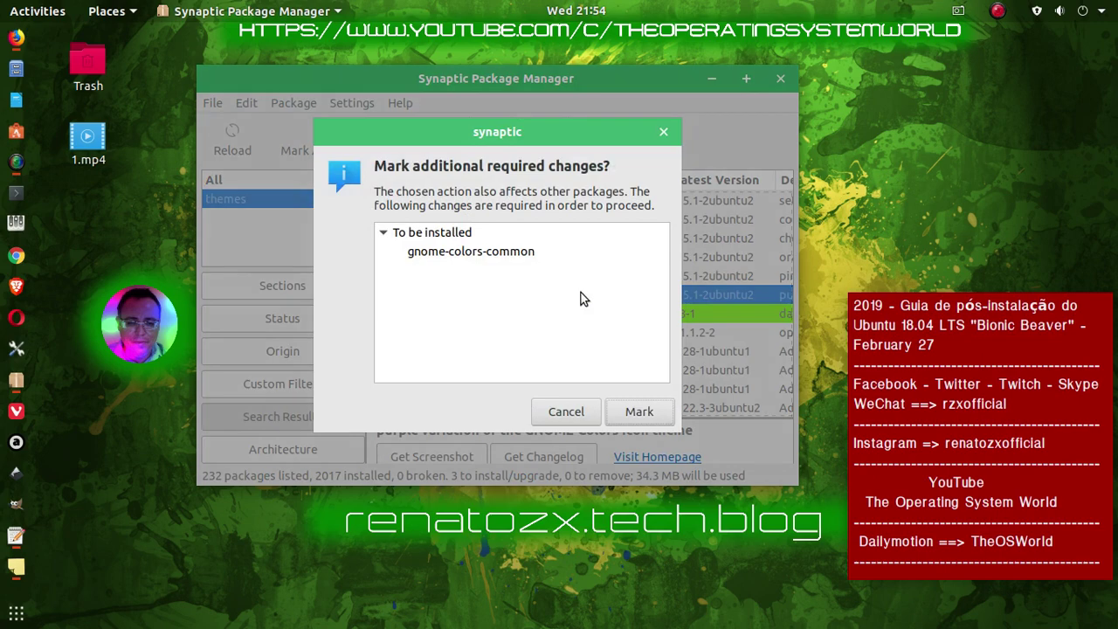
left_click(636, 411)
Mark gnome-themes-standard and gnome-themes-ubuntu for installation, accepting the additional gtk2-engines package
scroll(602, 305, "down", 3)
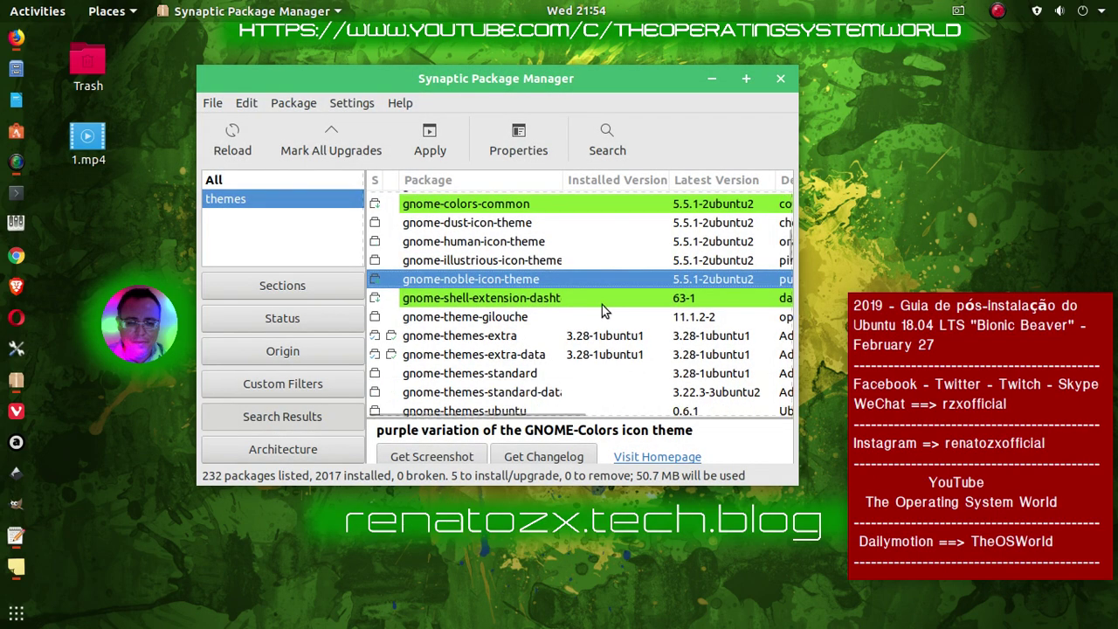
scroll(602, 308, "down", 1)
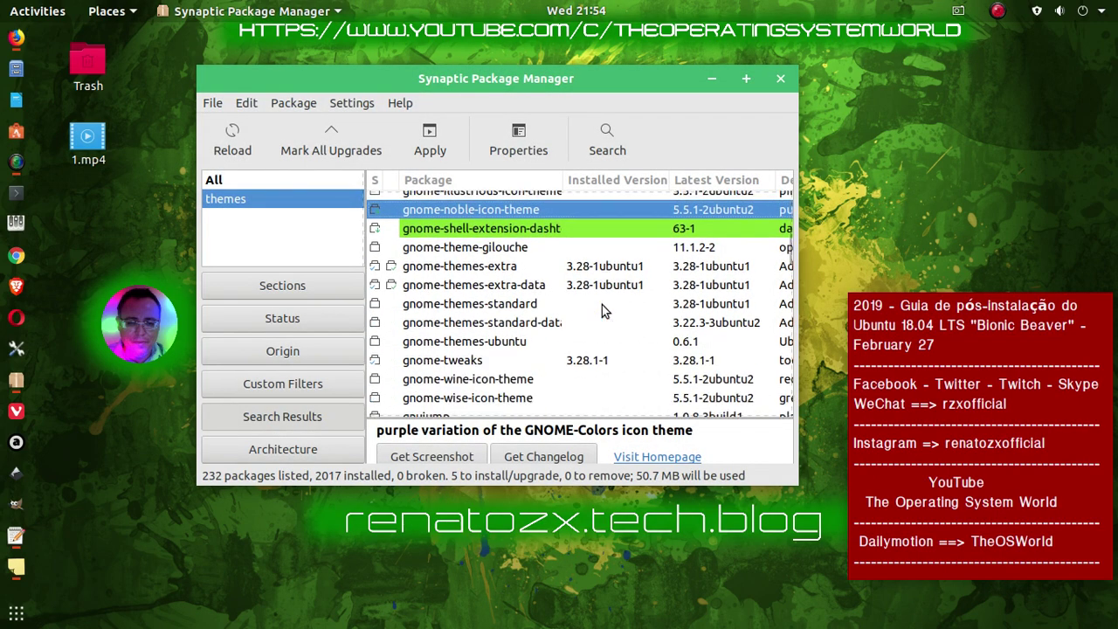
scroll(601, 305, "down", 1)
double_click(466, 274)
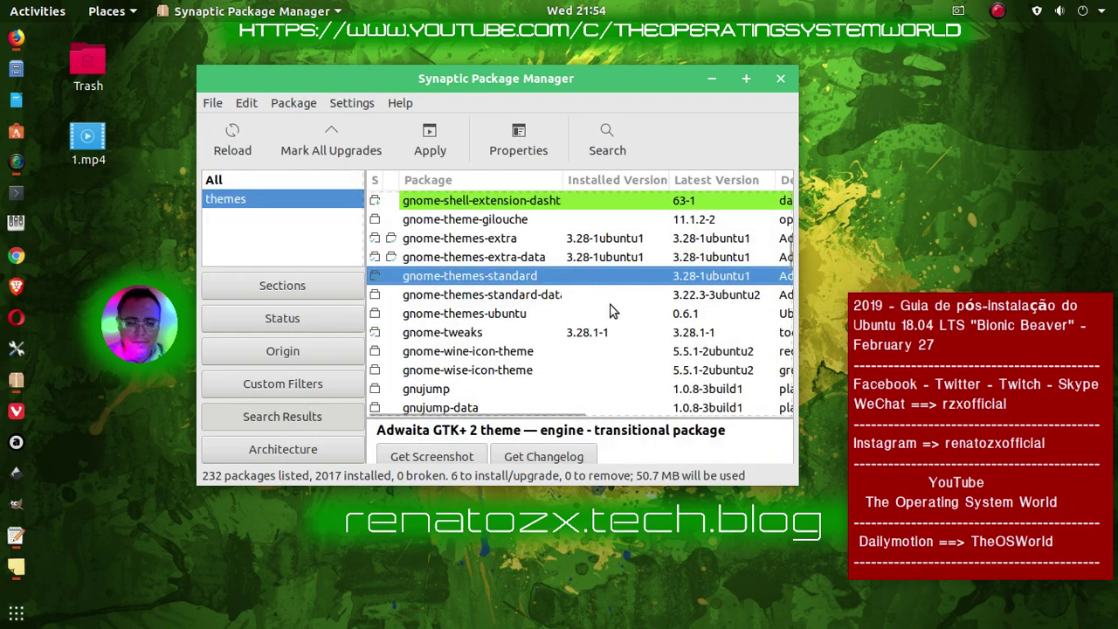
double_click(482, 314)
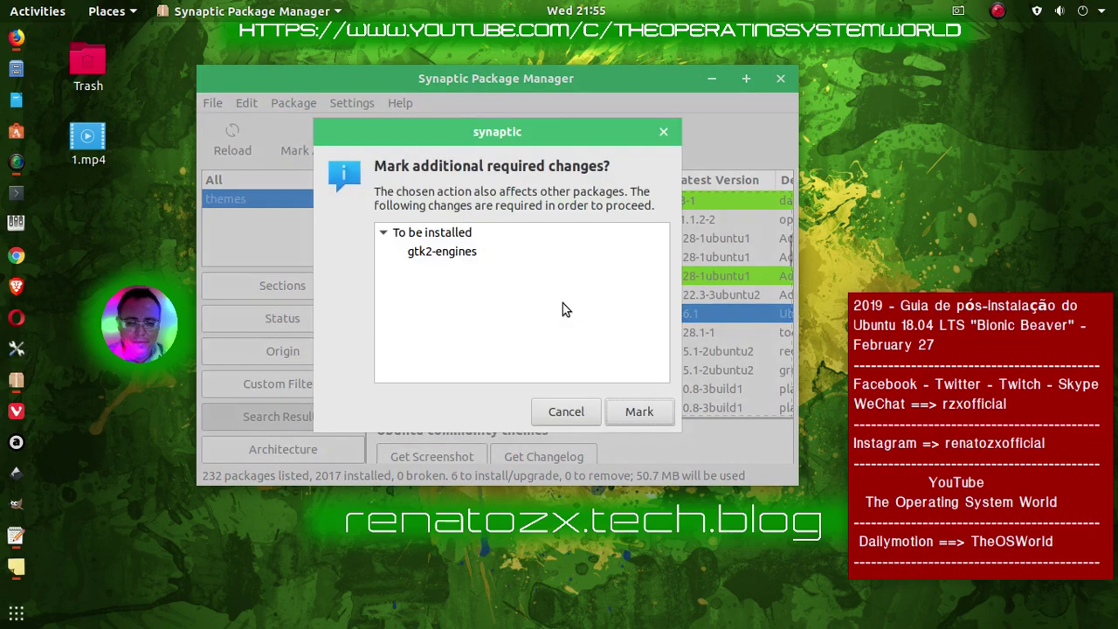
left_click(635, 409)
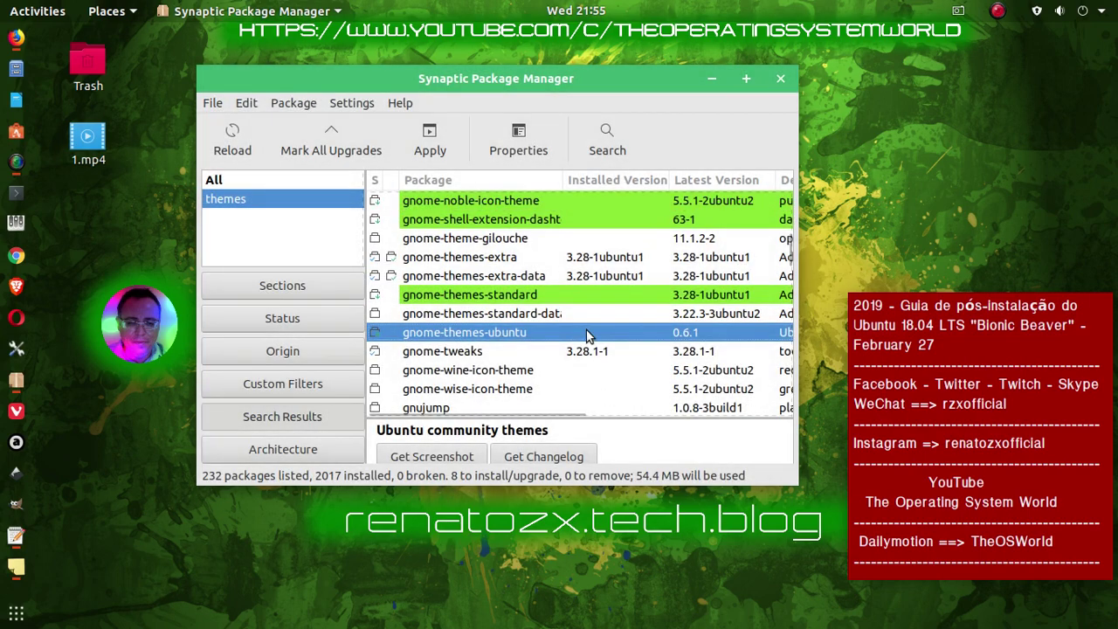
Look through the theme search results from gnome-themes-ubuntu down to light-themes and view the light-themes package description
scroll(587, 336, "down", 1)
scroll(587, 336, "down", 1)
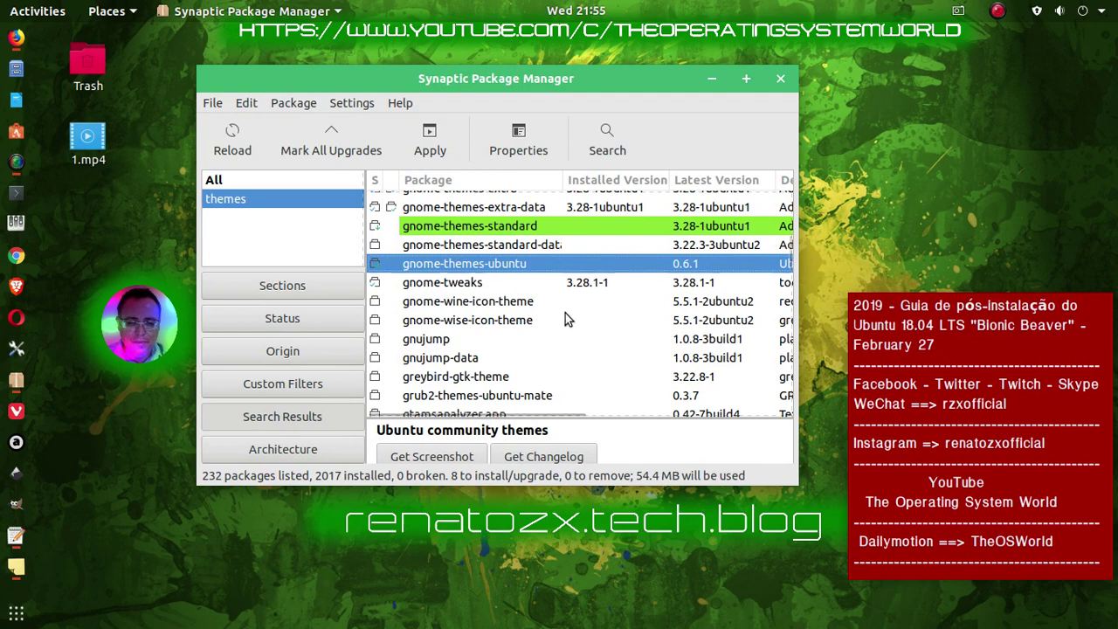
scroll(565, 313, "down", 1)
scroll(565, 313, "down", 1)
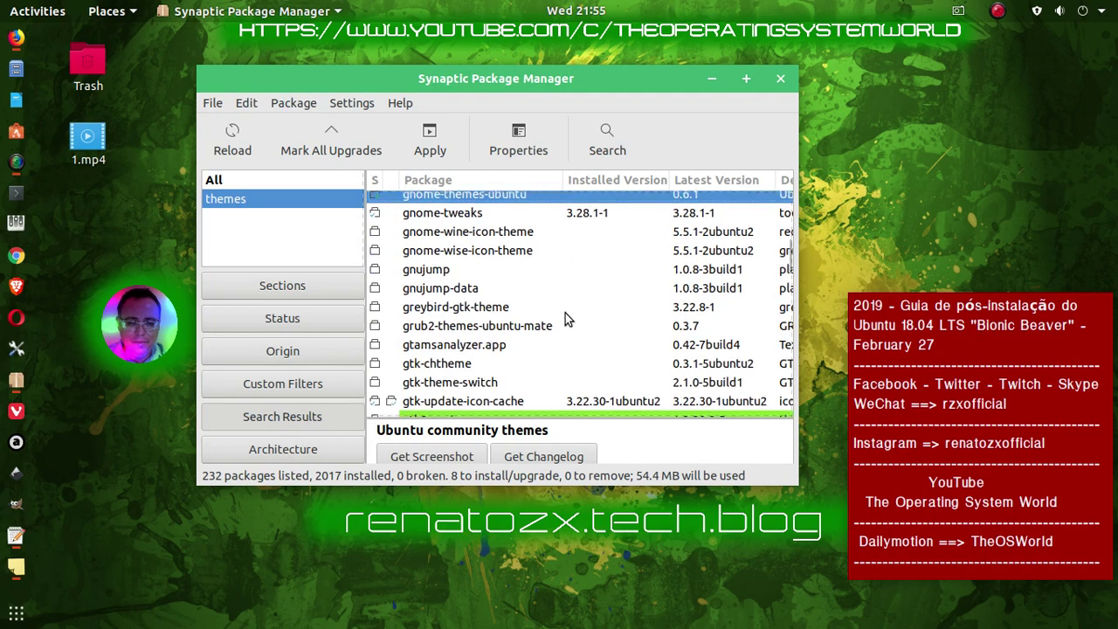
scroll(618, 321, "down", 2)
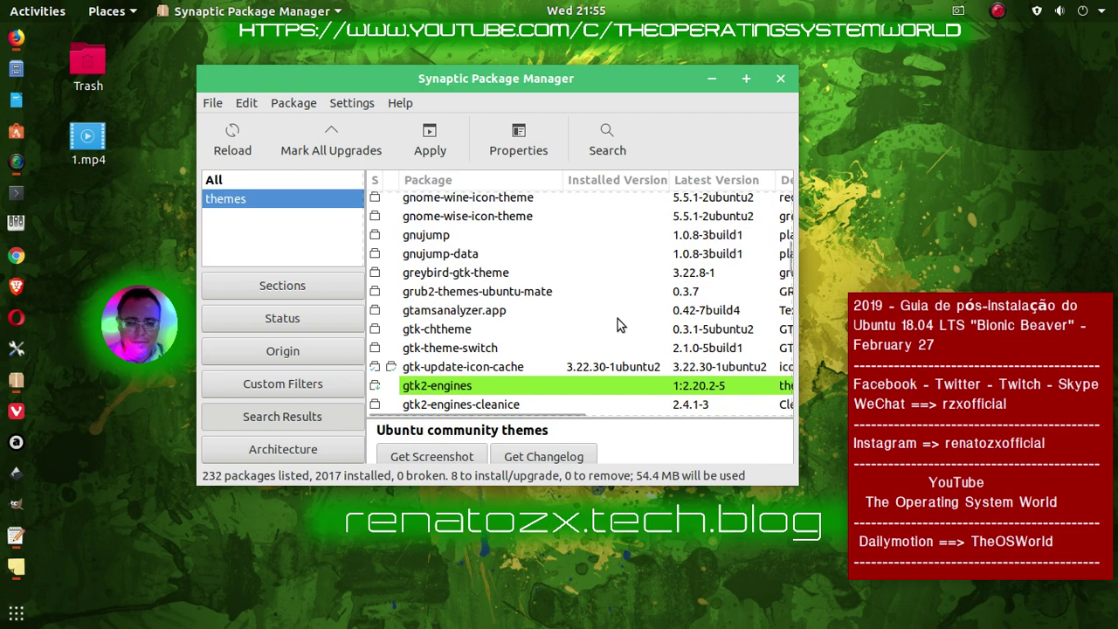
scroll(617, 321, "down", 2)
scroll(618, 322, "down", 1)
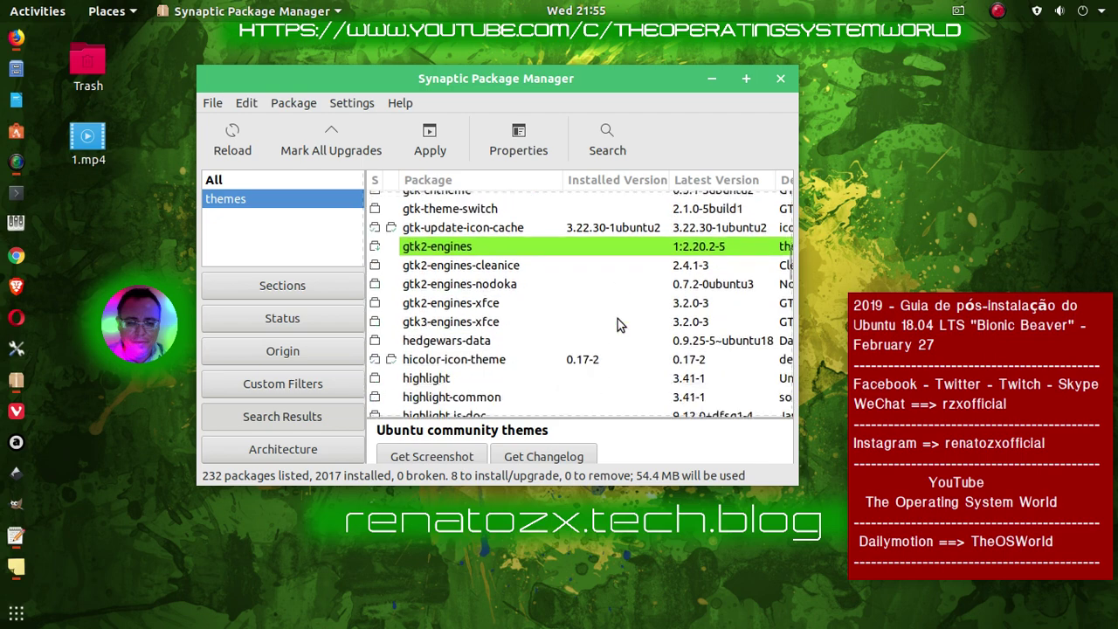
scroll(618, 322, "down", 2)
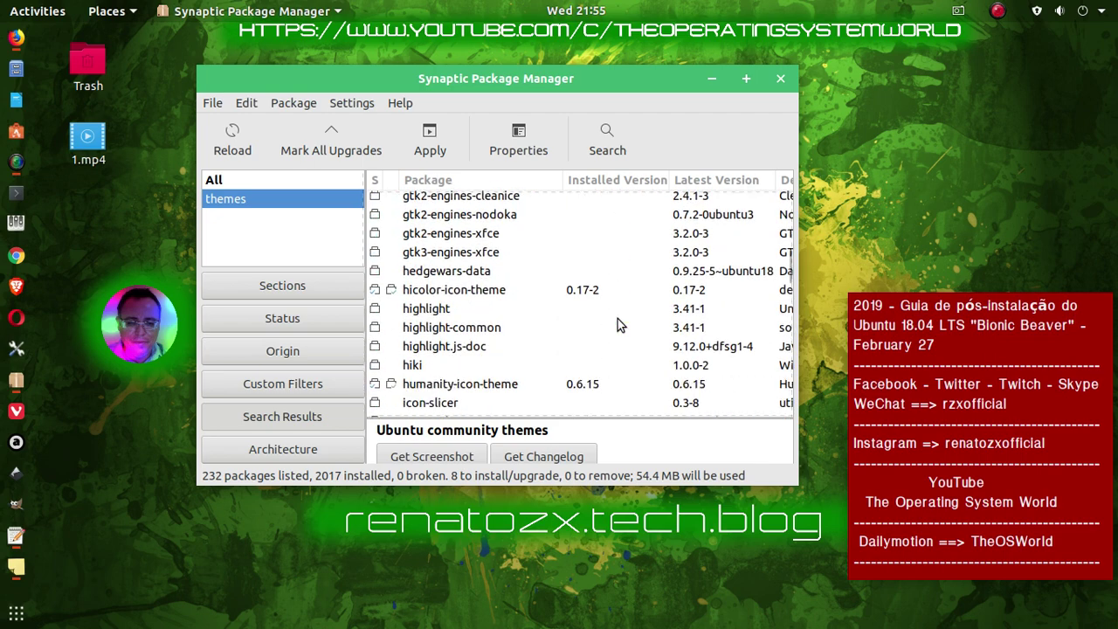
scroll(617, 322, "down", 1)
scroll(617, 321, "down", 2)
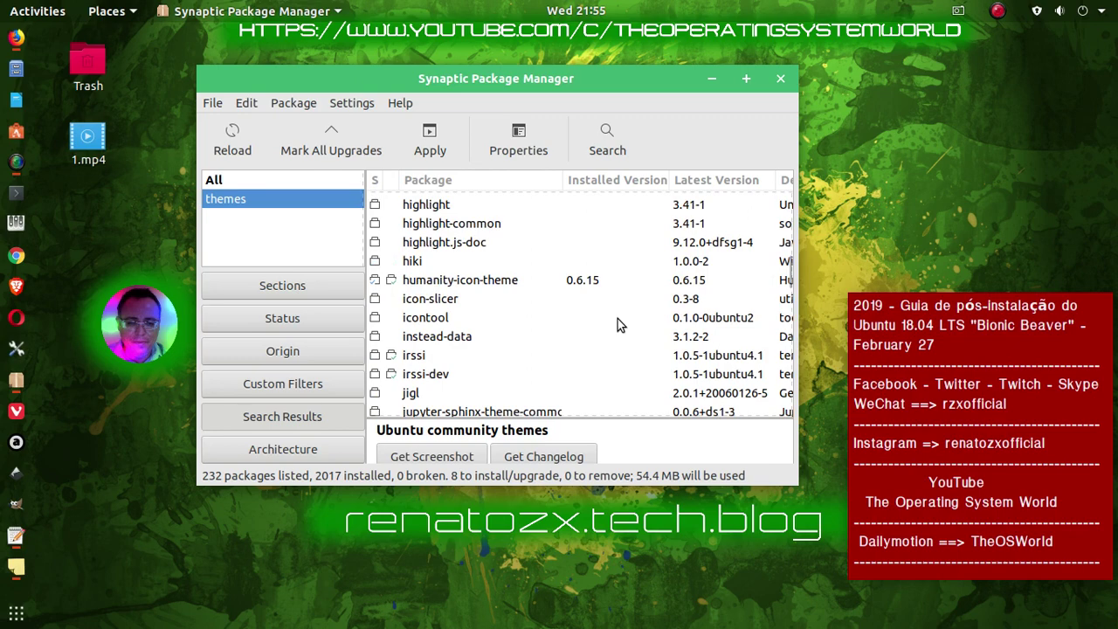
scroll(617, 321, "down", 3)
scroll(617, 324, "down", 1)
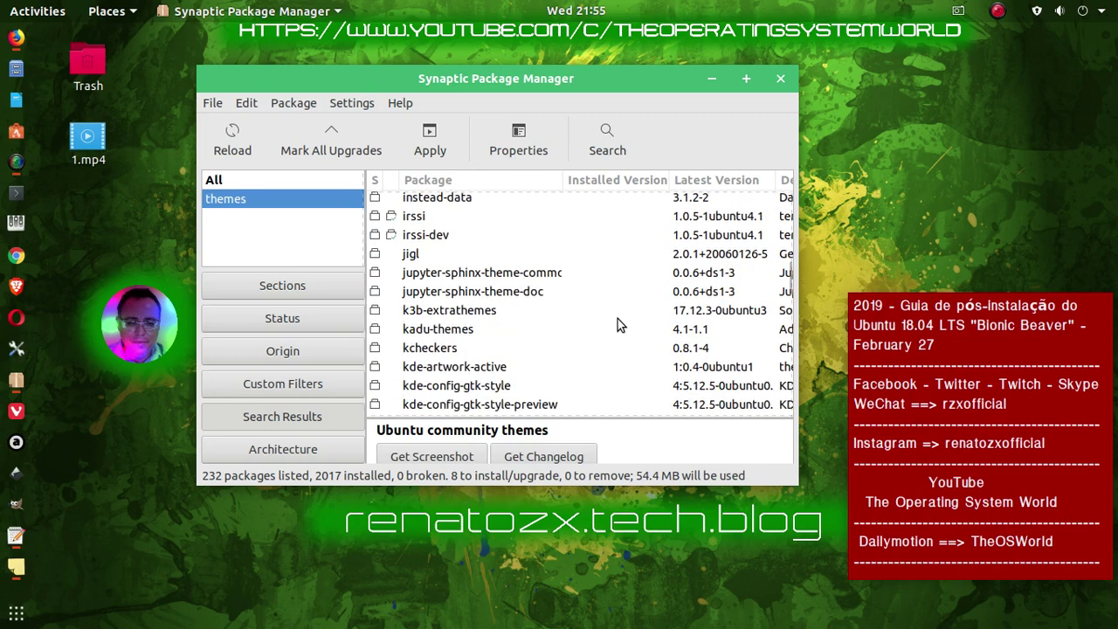
scroll(617, 325, "down", 1)
scroll(617, 325, "down", 2)
scroll(617, 325, "down", 1)
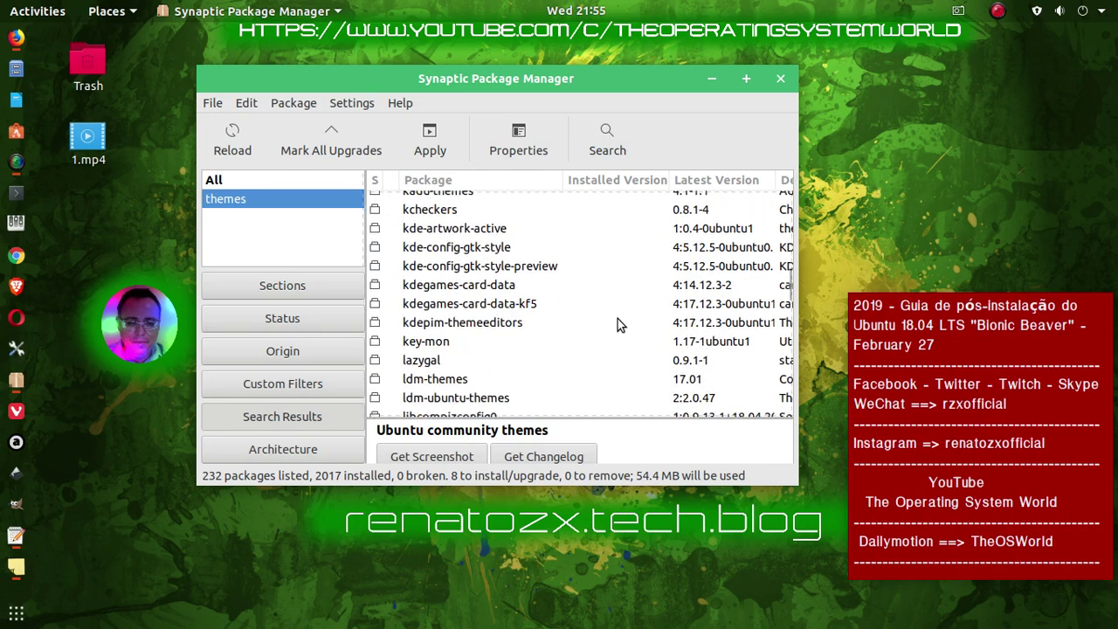
scroll(618, 325, "down", 2)
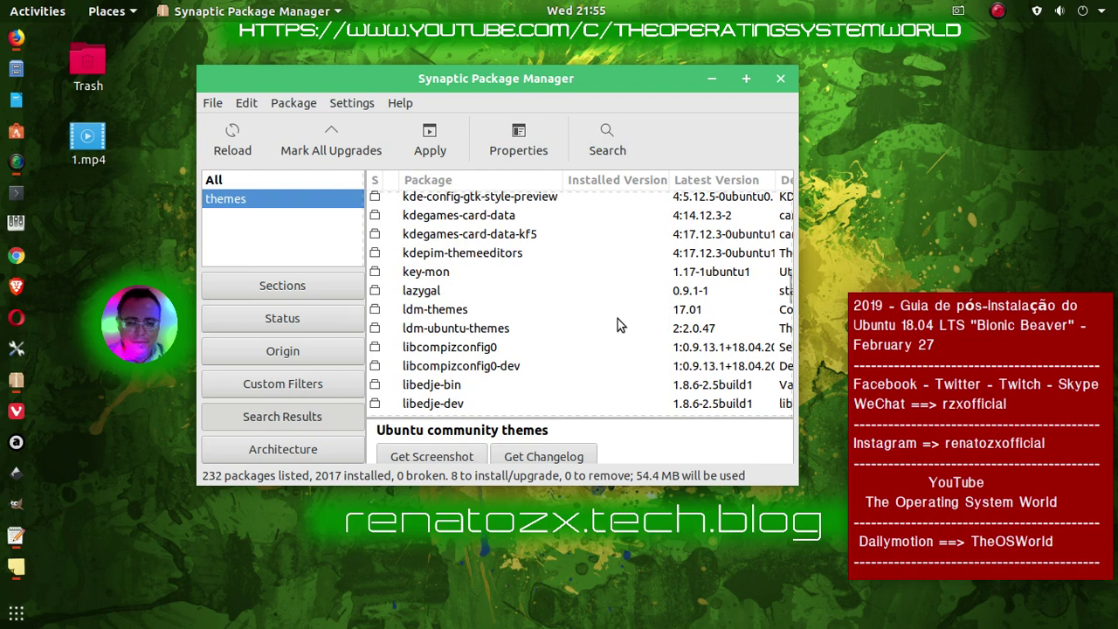
scroll(618, 321, "up", 1)
scroll(617, 321, "up", 1)
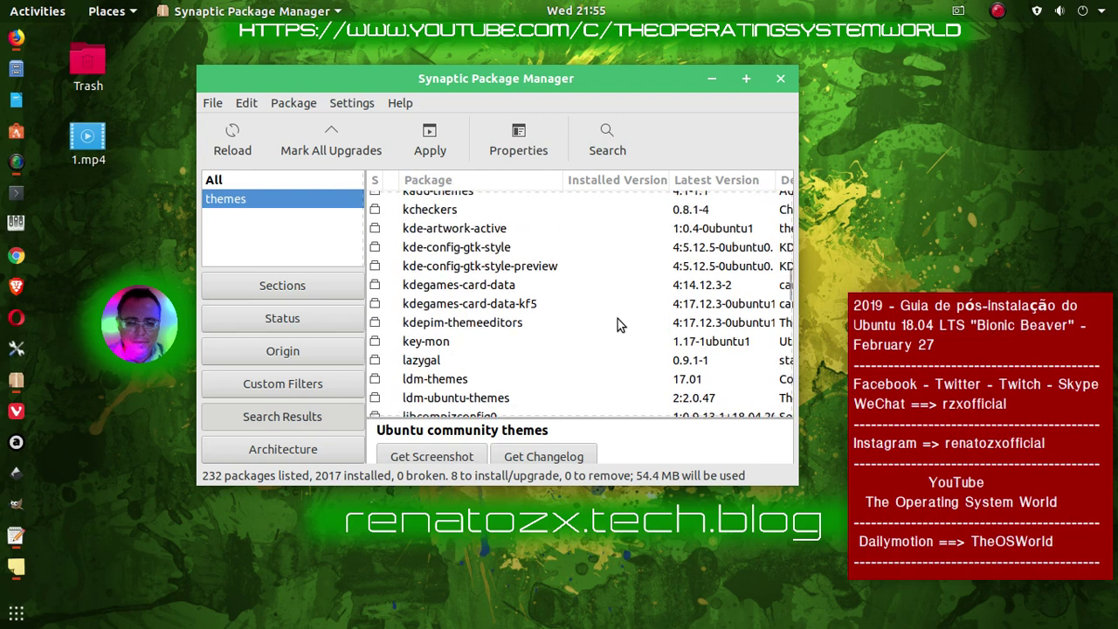
scroll(618, 325, "up", 1)
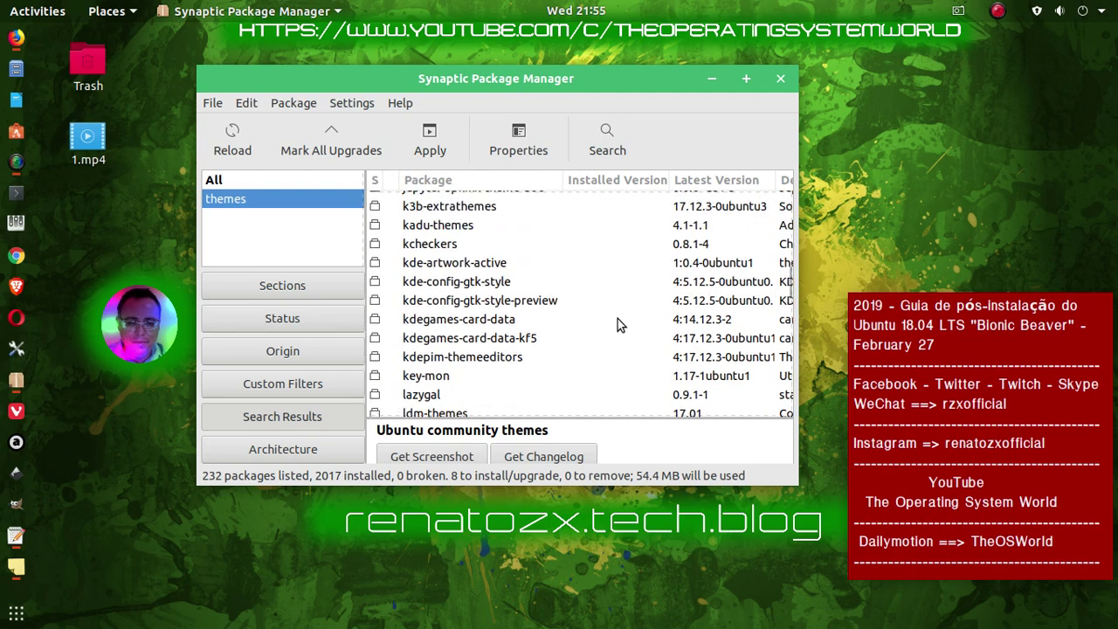
scroll(618, 325, "down", 2)
scroll(617, 325, "down", 1)
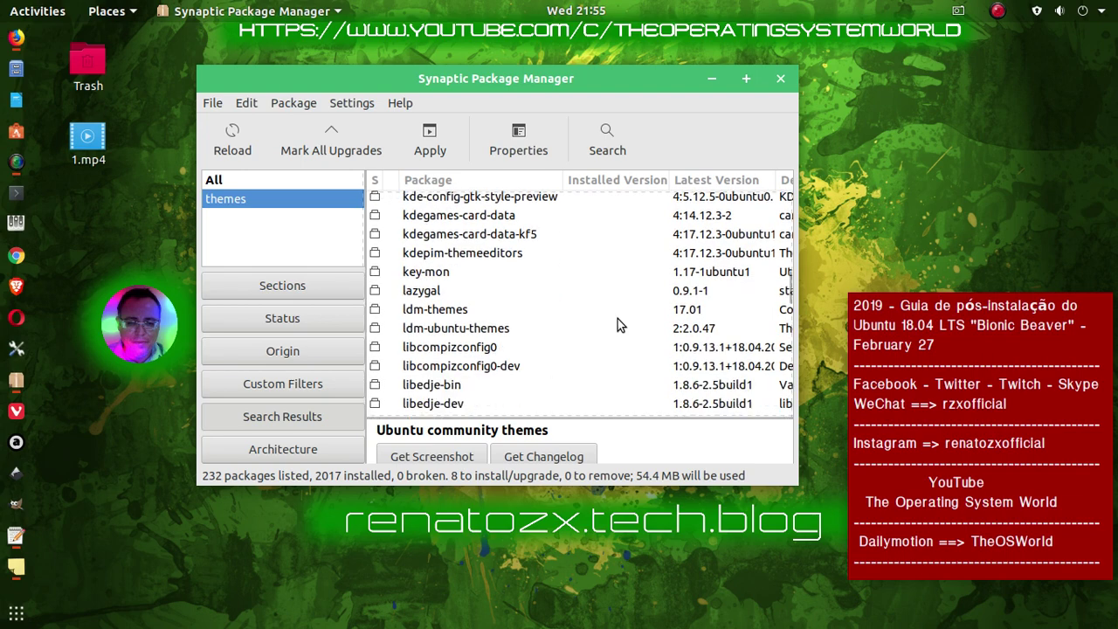
scroll(618, 325, "down", 1)
scroll(617, 325, "down", 1)
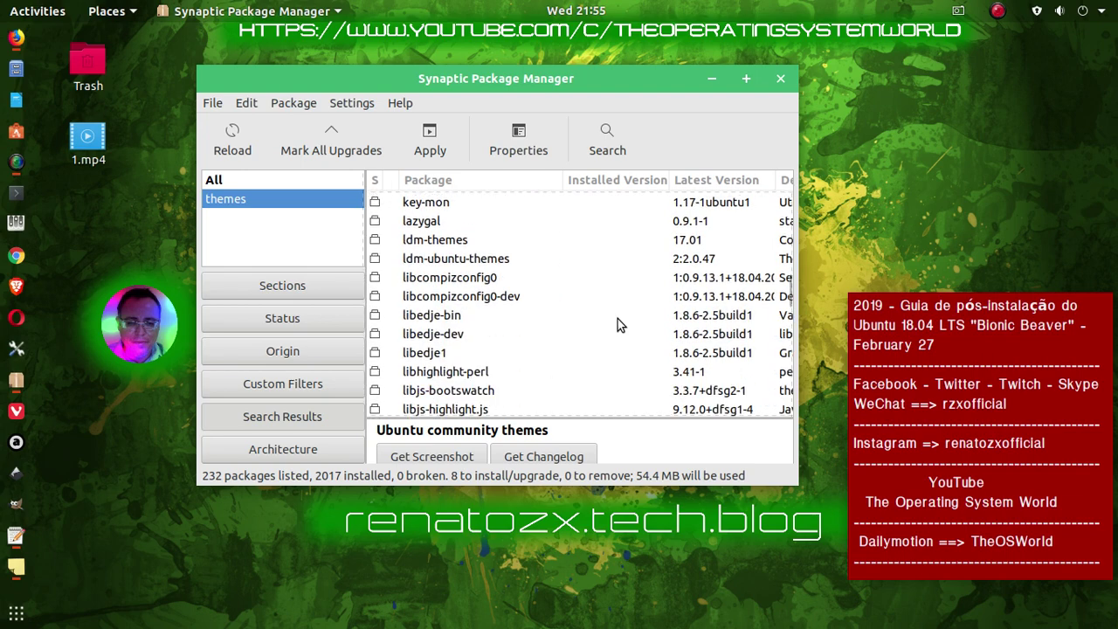
scroll(617, 325, "down", 2)
scroll(618, 324, "down", 1)
scroll(617, 325, "down", 1)
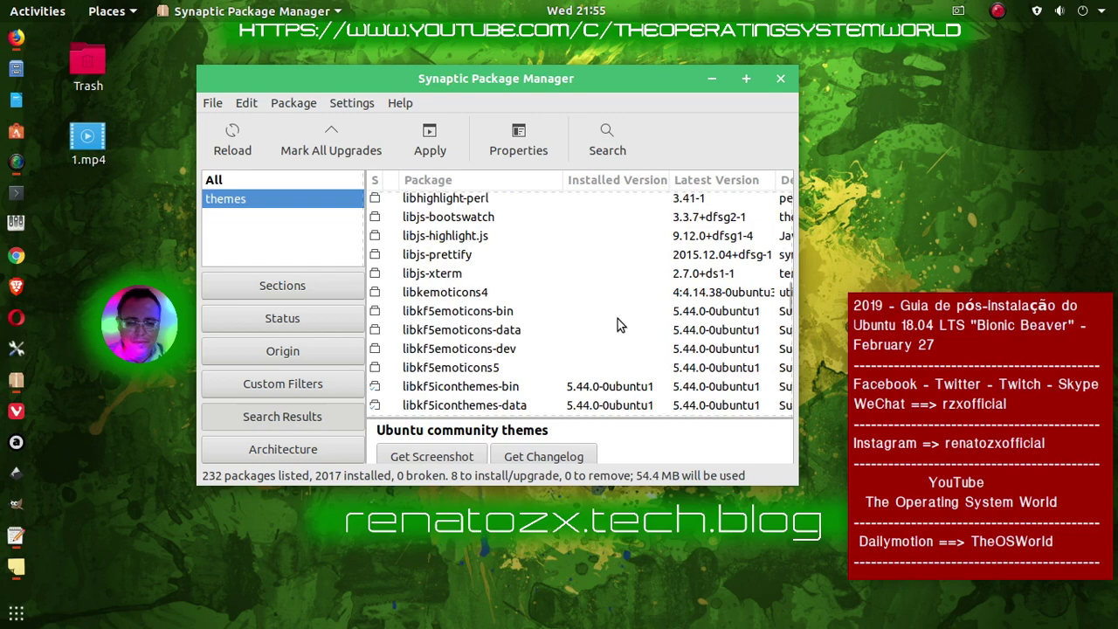
scroll(618, 325, "down", 1)
scroll(617, 323, "down", 1)
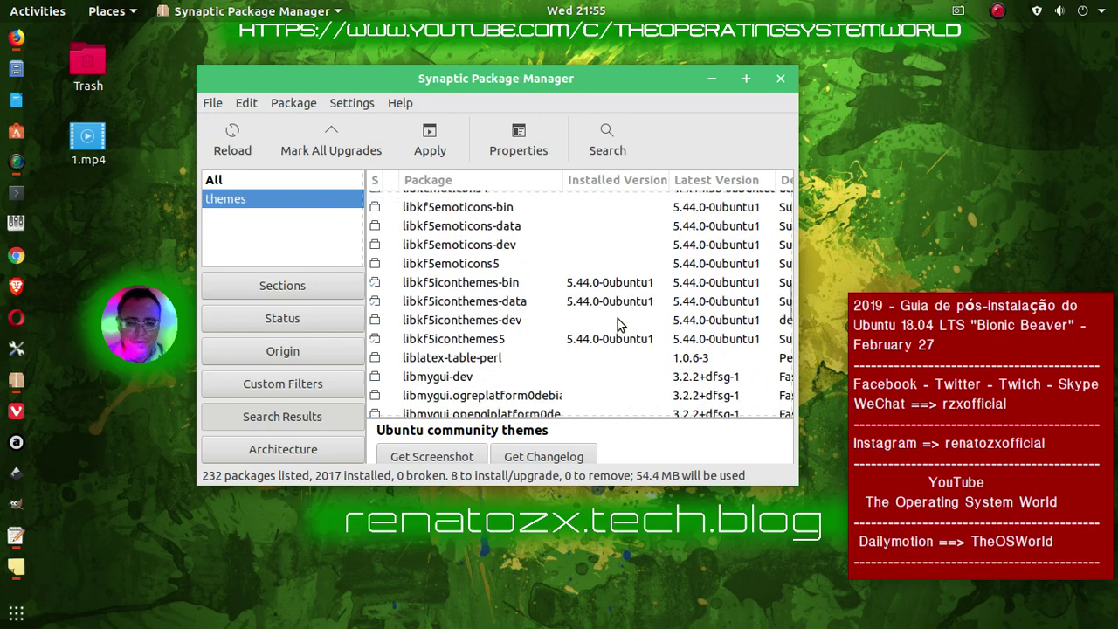
scroll(618, 323, "down", 1)
scroll(618, 323, "down", 1)
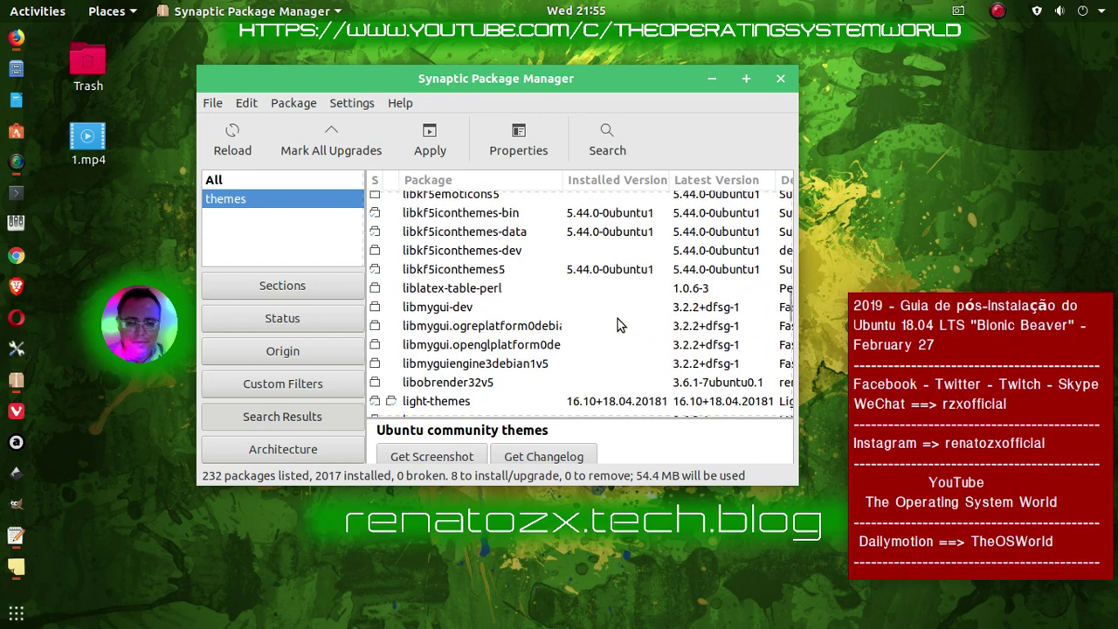
scroll(617, 321, "down", 2)
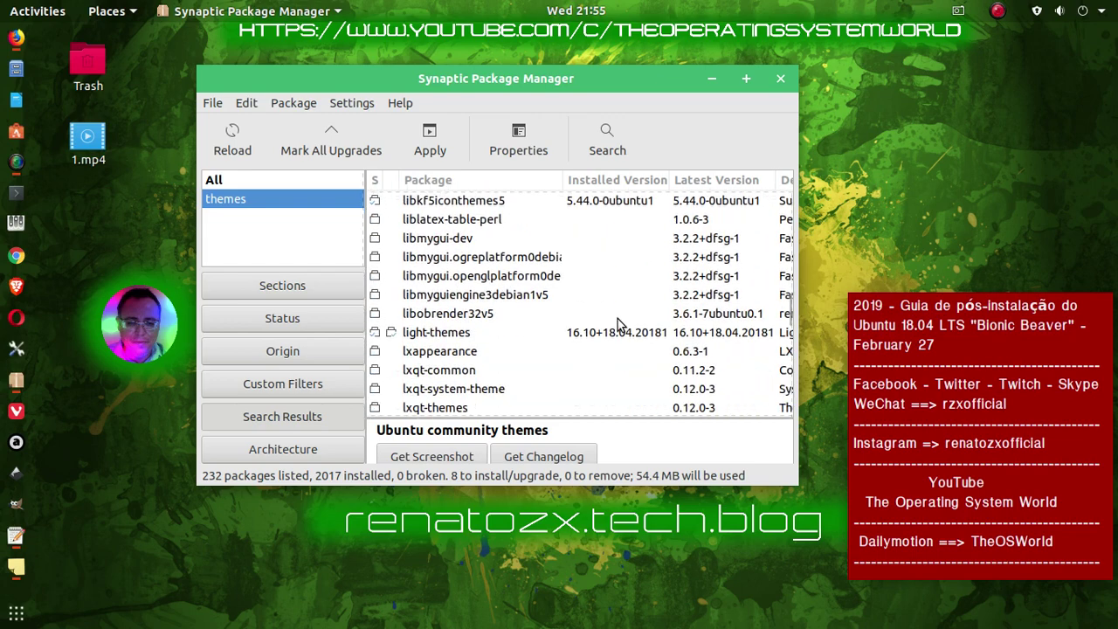
left_click(476, 341)
Mark the papirus-icon-theme package for installation
scroll(559, 338, "down", 1)
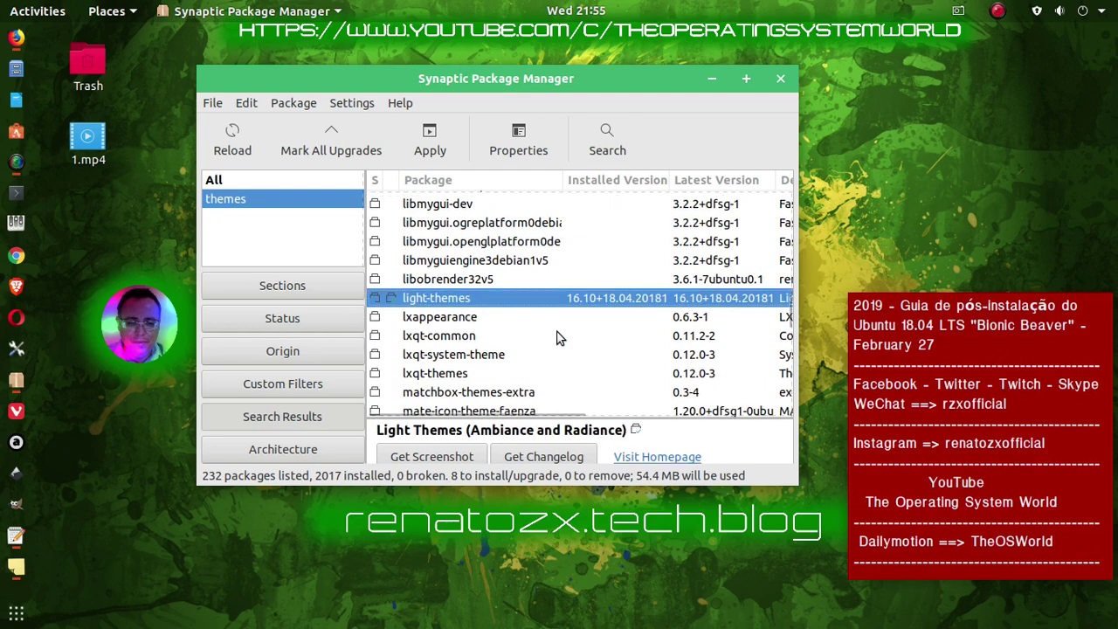
scroll(559, 338, "down", 3)
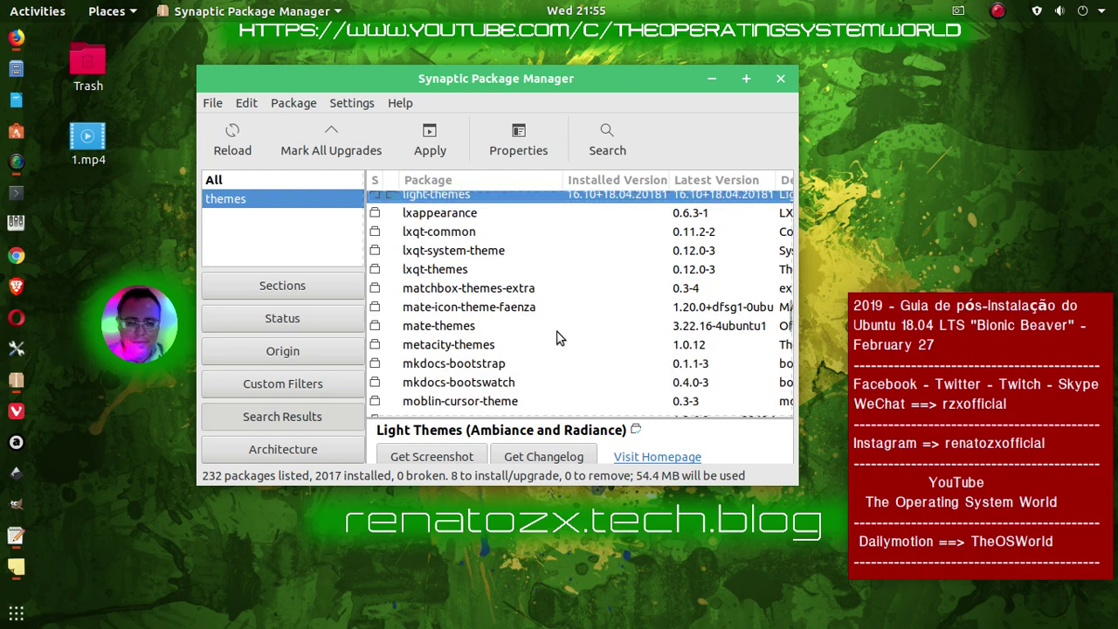
scroll(559, 338, "down", 1)
scroll(558, 338, "down", 3)
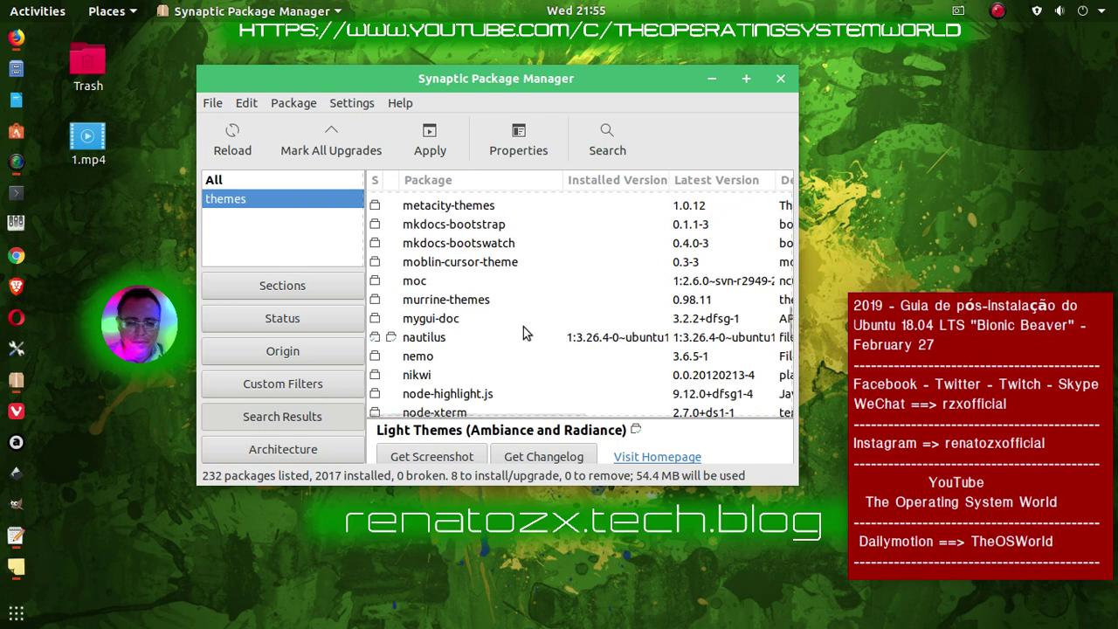
scroll(523, 328, "down", 3)
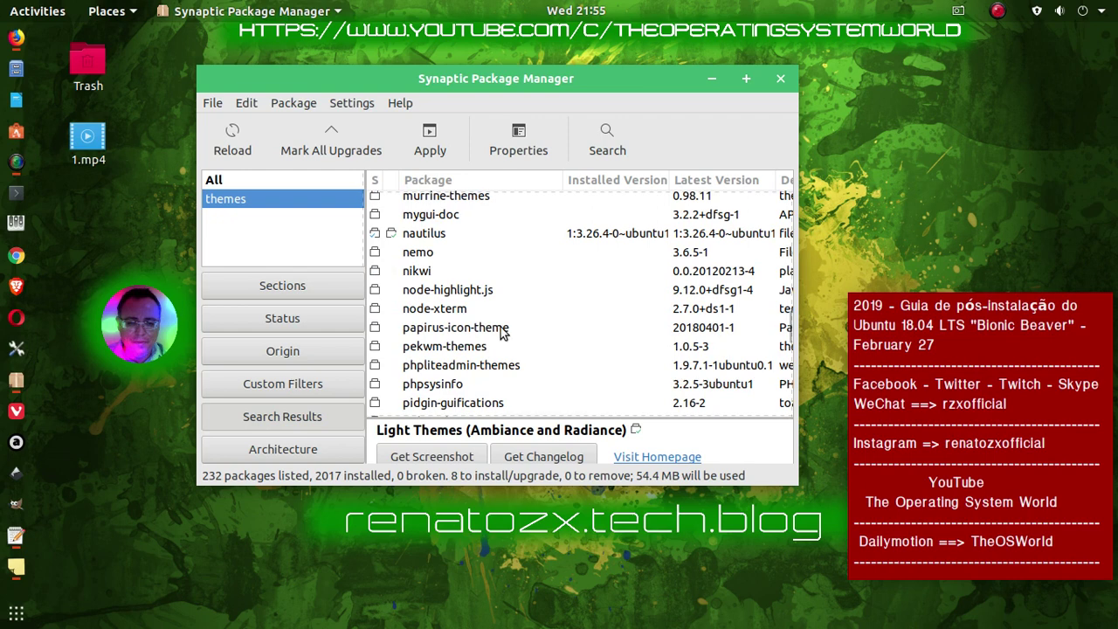
double_click(523, 326)
Mark the plymouth-themes boot animation package for installation
scroll(556, 321, "down", 3)
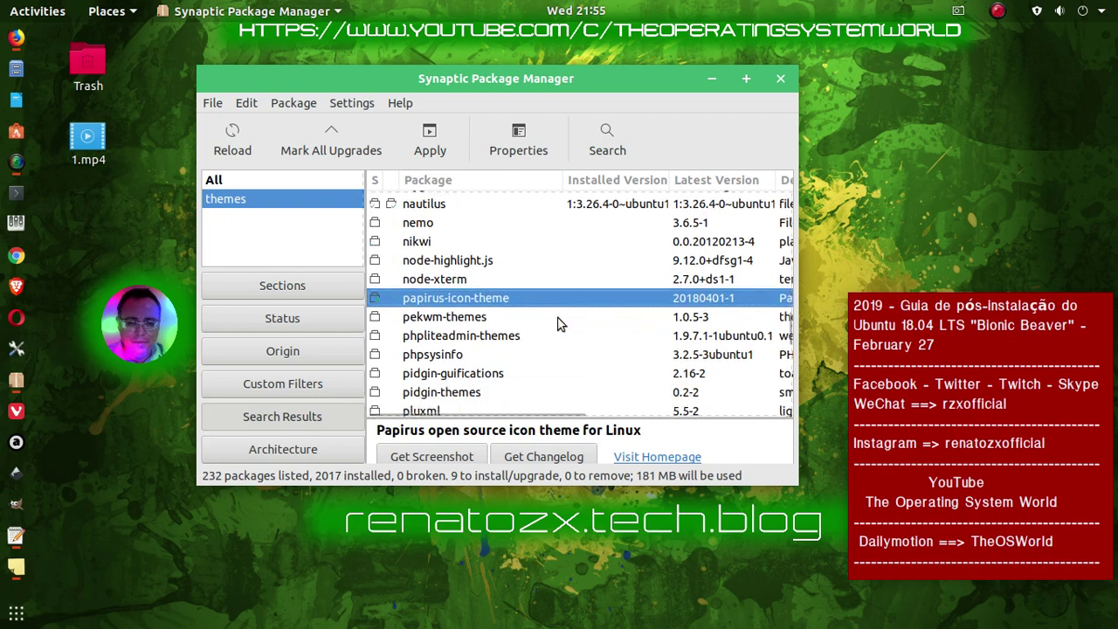
scroll(559, 323, "down", 1)
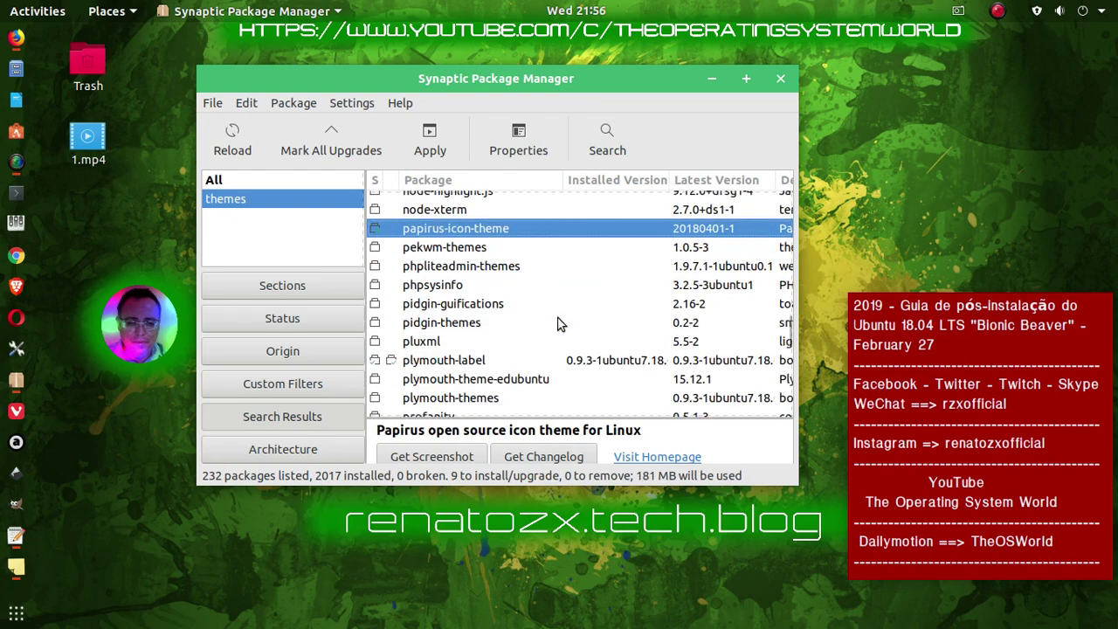
scroll(559, 323, "down", 4)
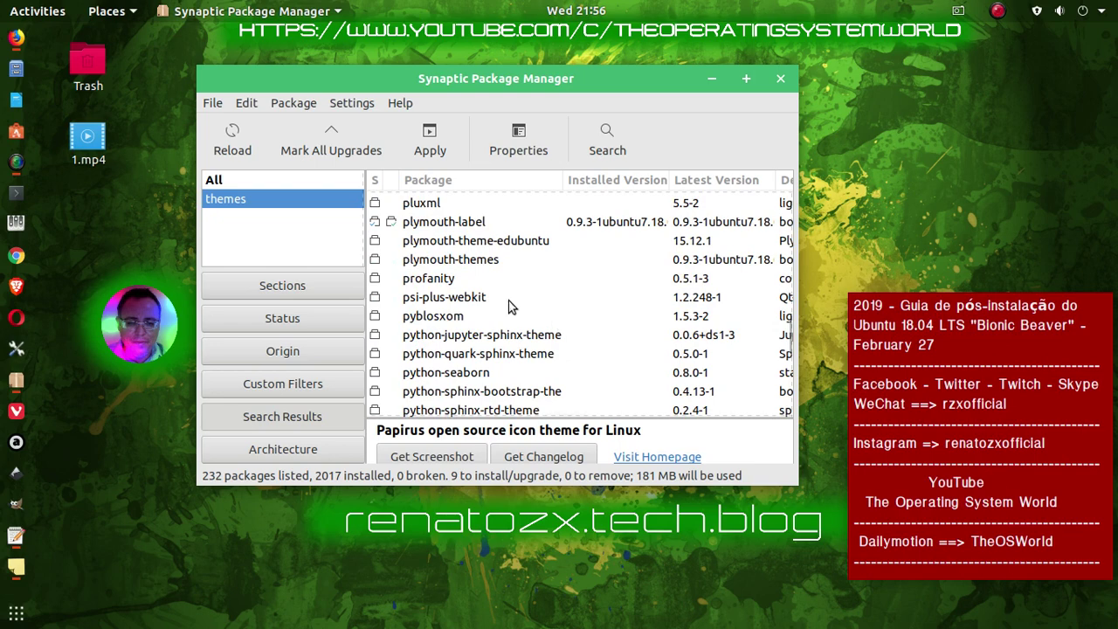
double_click(477, 260)
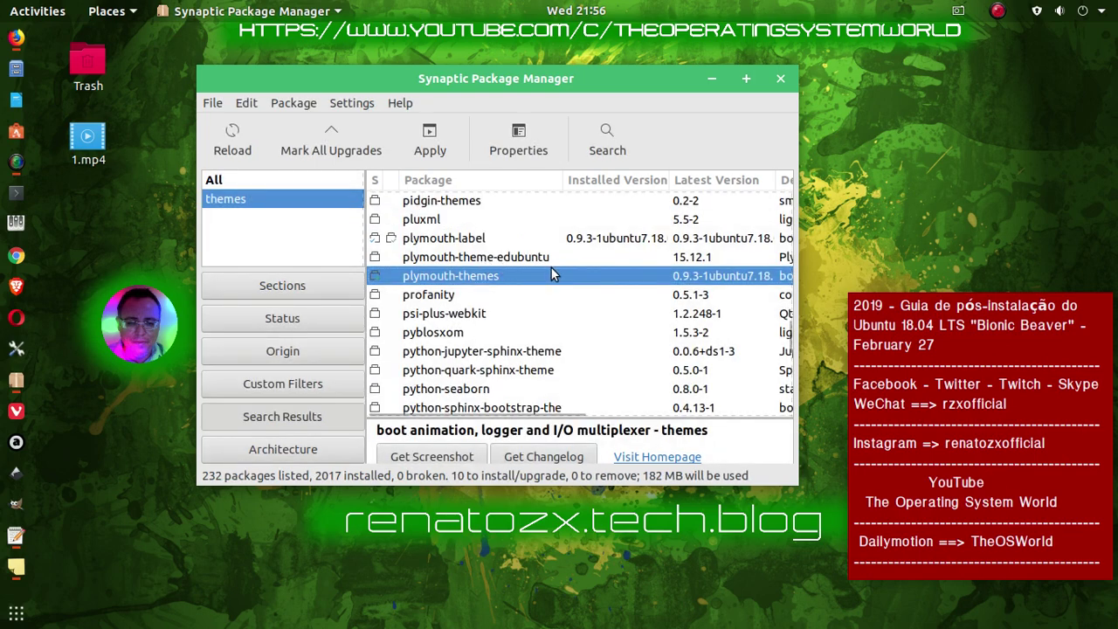
Look through the rest of the theme search results, from plymouth-themes to the end of the list
scroll(551, 273, "down", 3)
scroll(551, 274, "down", 4)
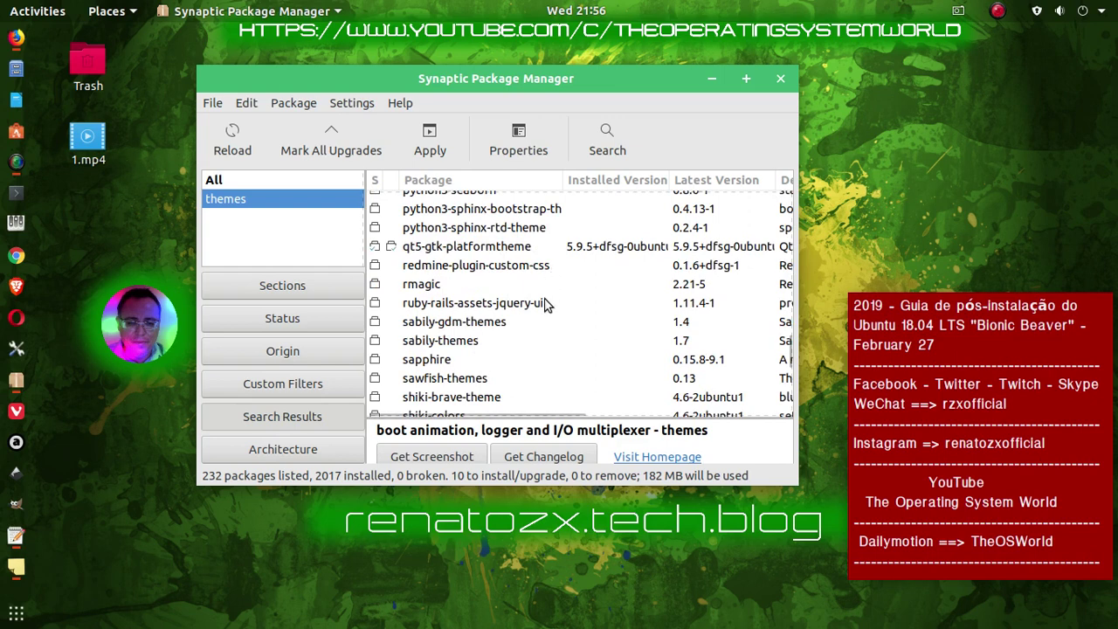
scroll(574, 325, "down", 1)
scroll(575, 326, "down", 5)
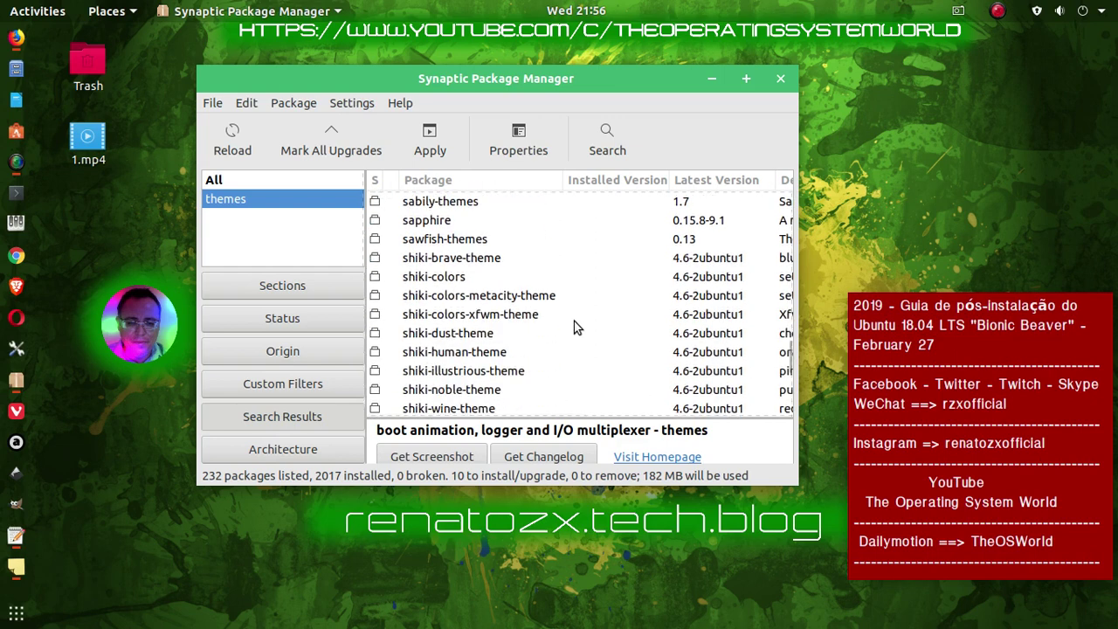
scroll(575, 327, "down", 2)
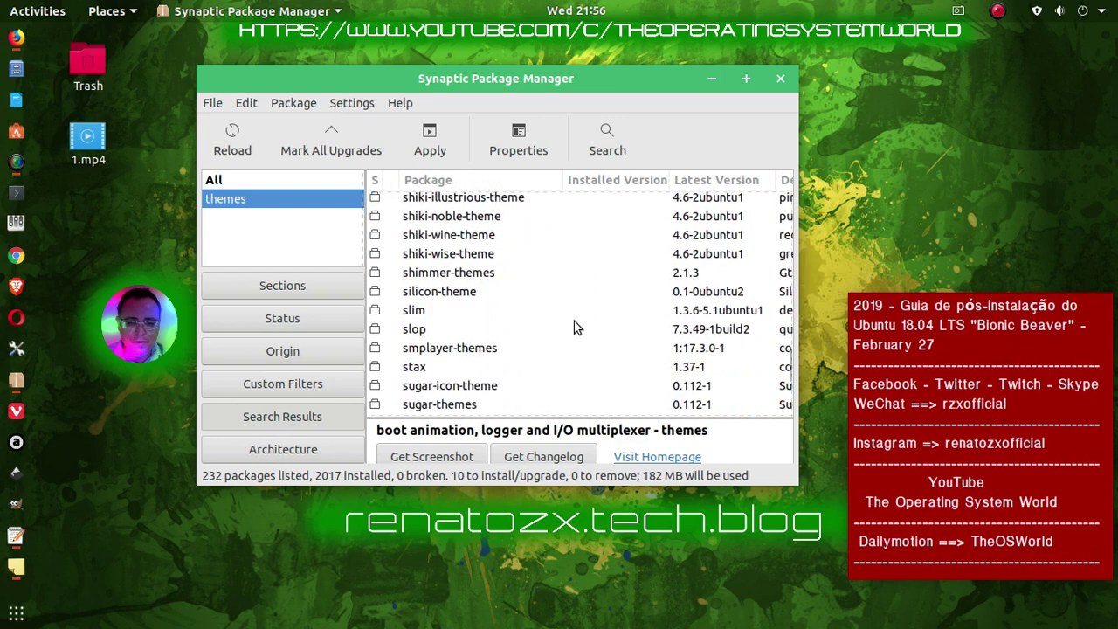
scroll(574, 327, "down", 3)
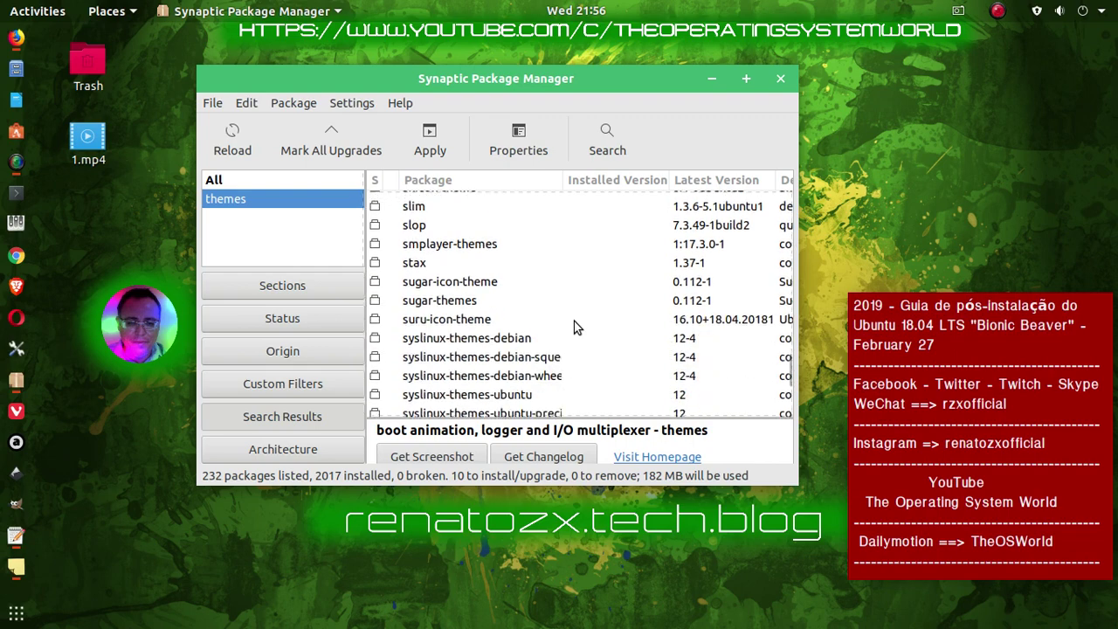
scroll(574, 327, "down", 7)
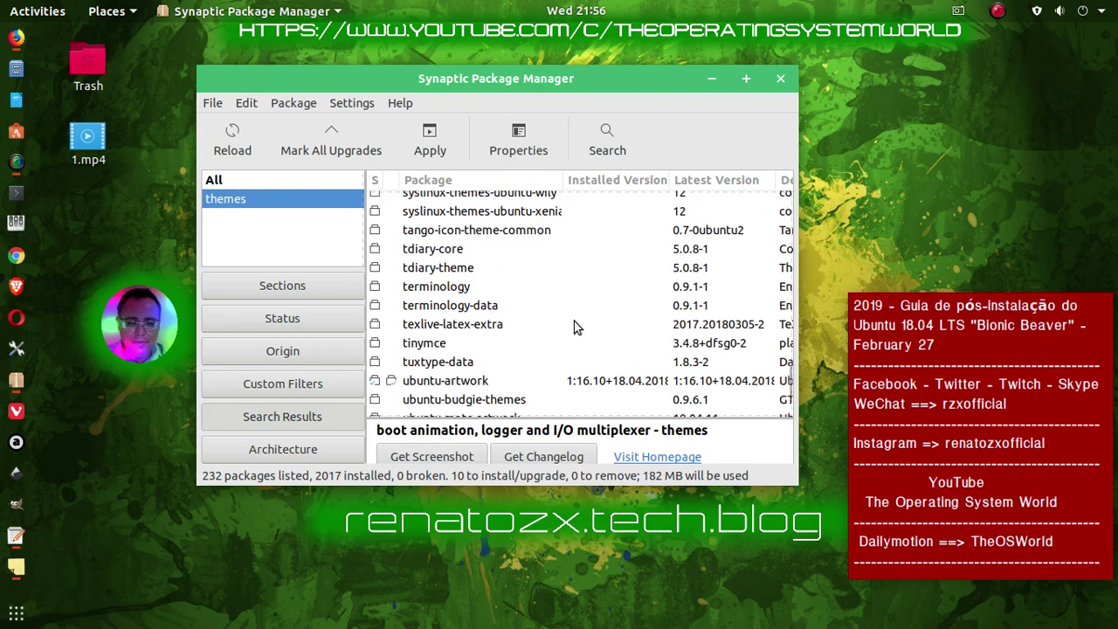
scroll(575, 327, "down", 3)
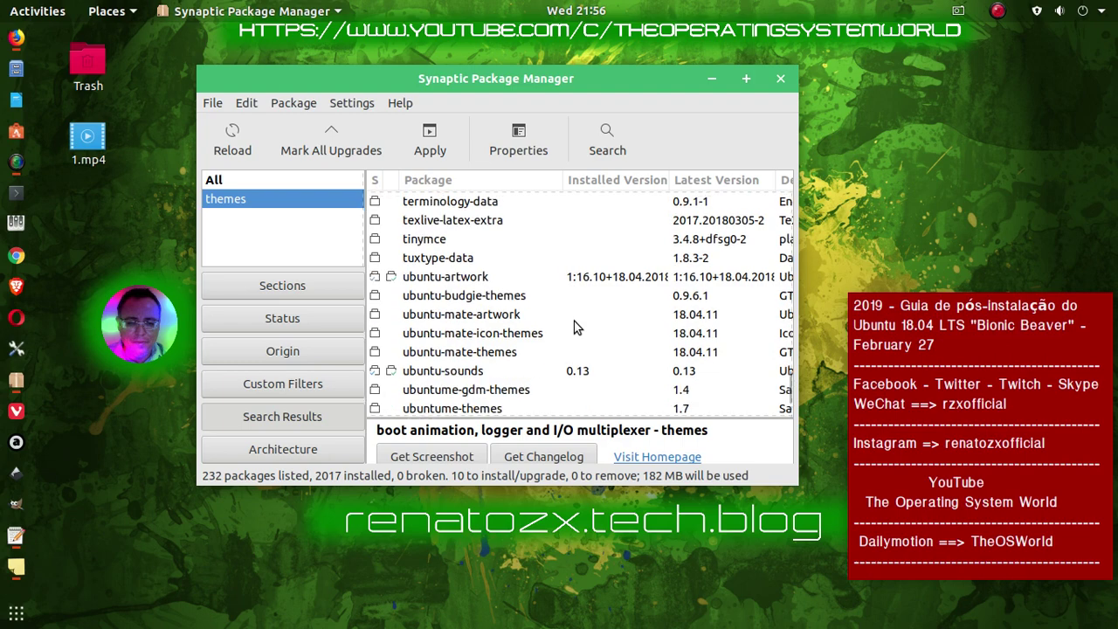
scroll(575, 327, "down", 2)
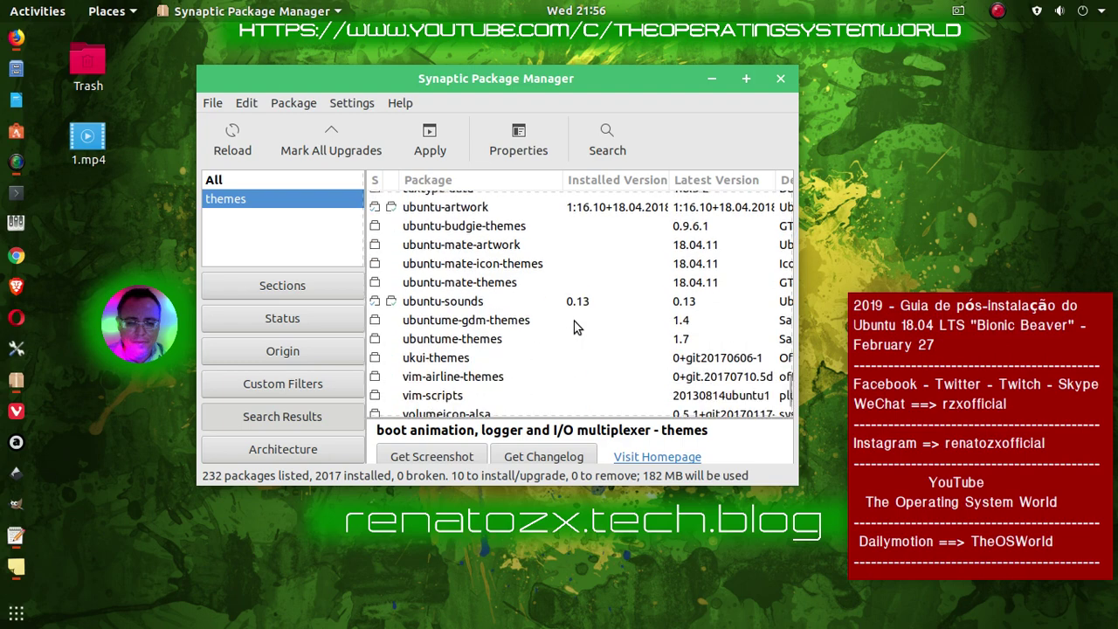
scroll(575, 327, "down", 3)
scroll(575, 327, "down", 2)
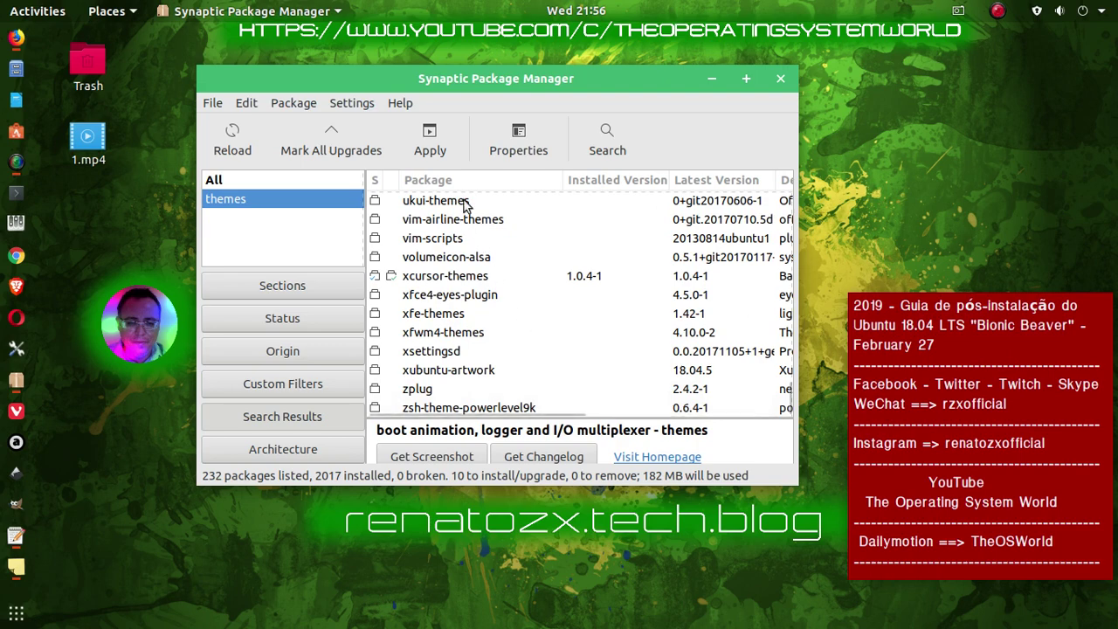
Apply the marked changes to install the selected theme and icon packages, and close the completion notice
left_click(429, 140)
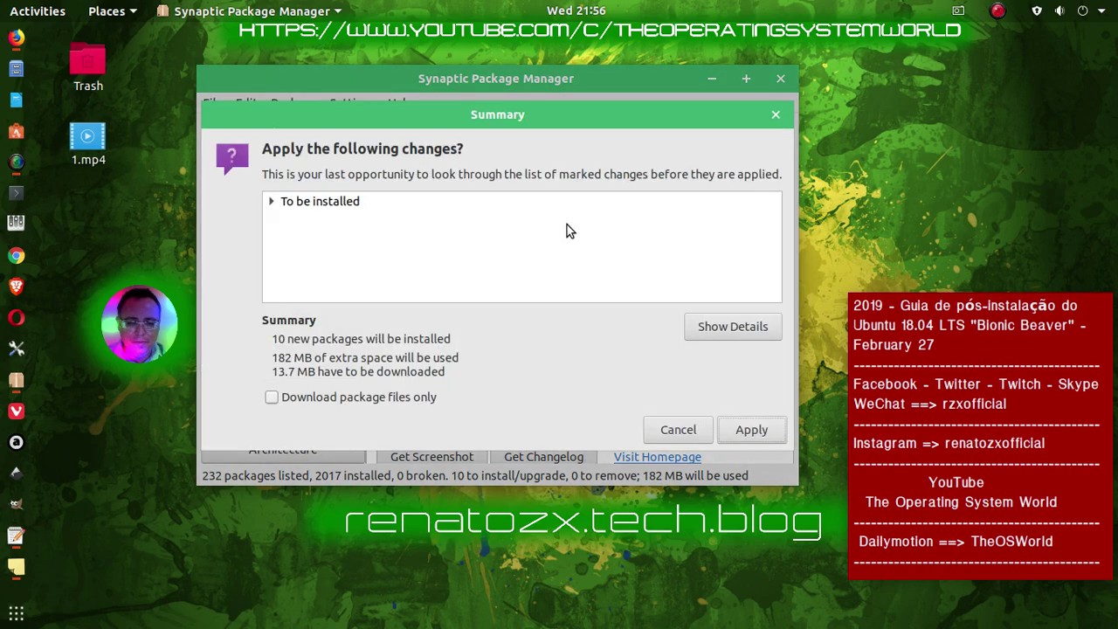
left_click(730, 430)
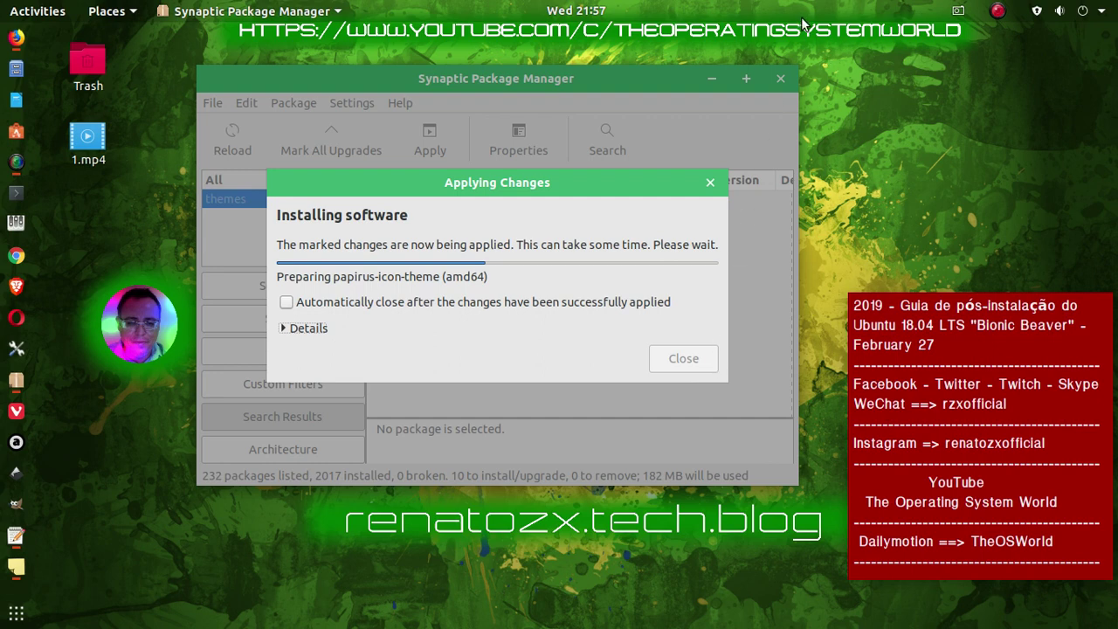
left_click(999, 12)
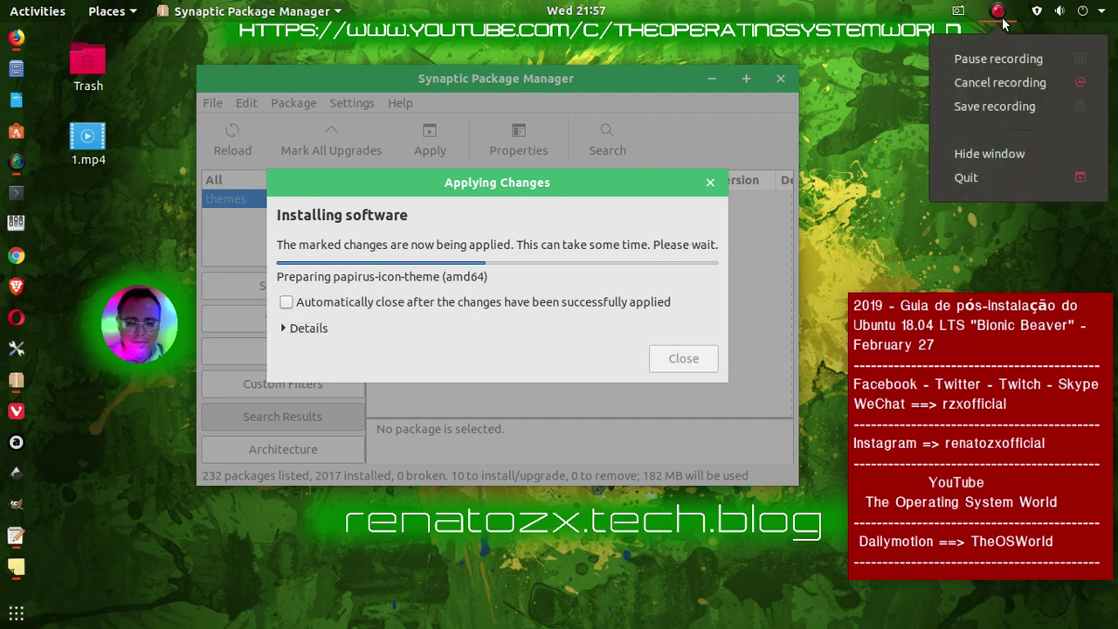
left_click(1005, 58)
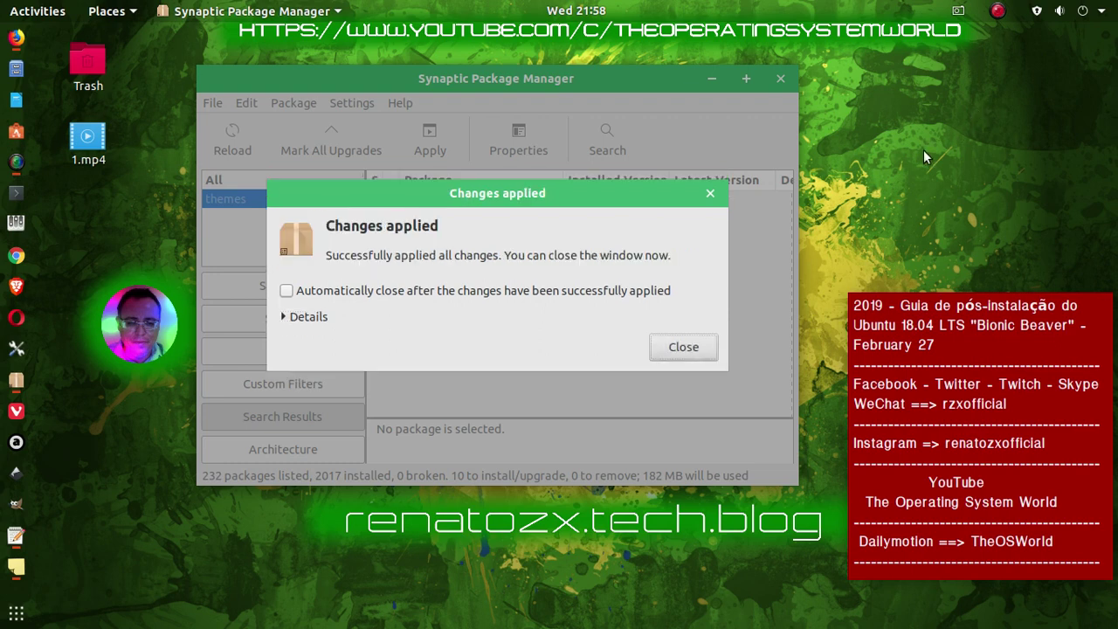
left_click(682, 347)
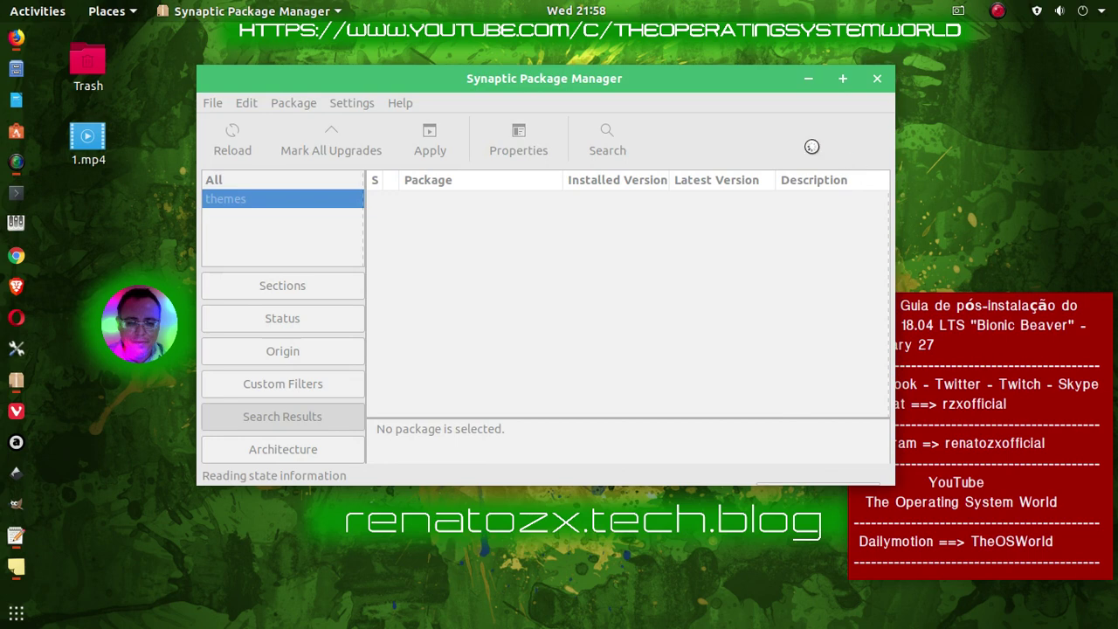
Search package names and descriptions for gnome-shell
left_click_drag(641, 78, 580, 78)
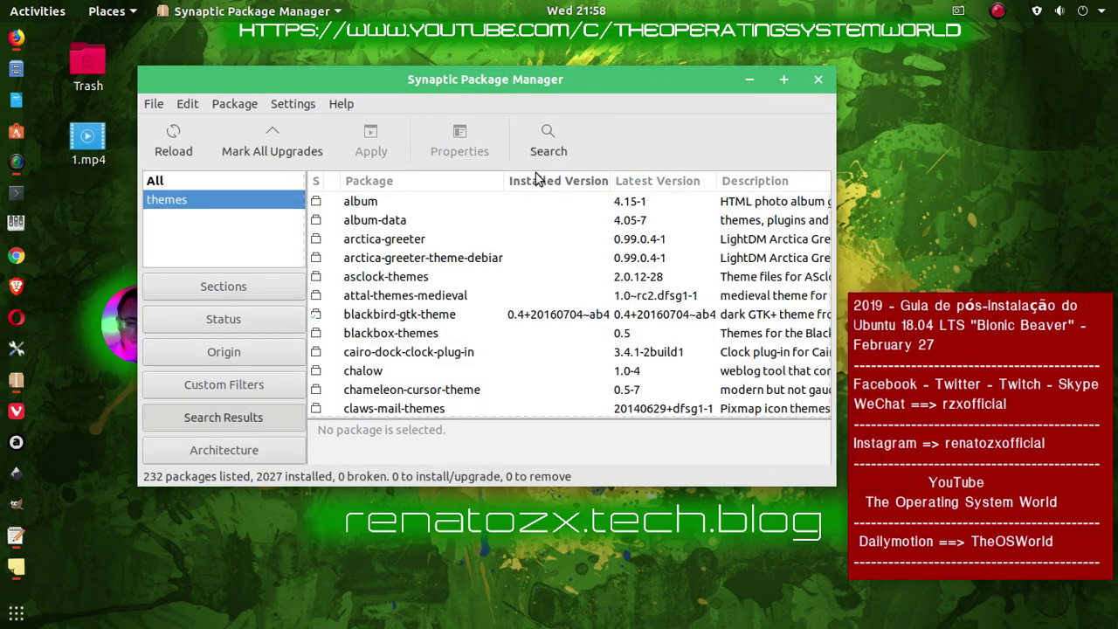
left_click(548, 139)
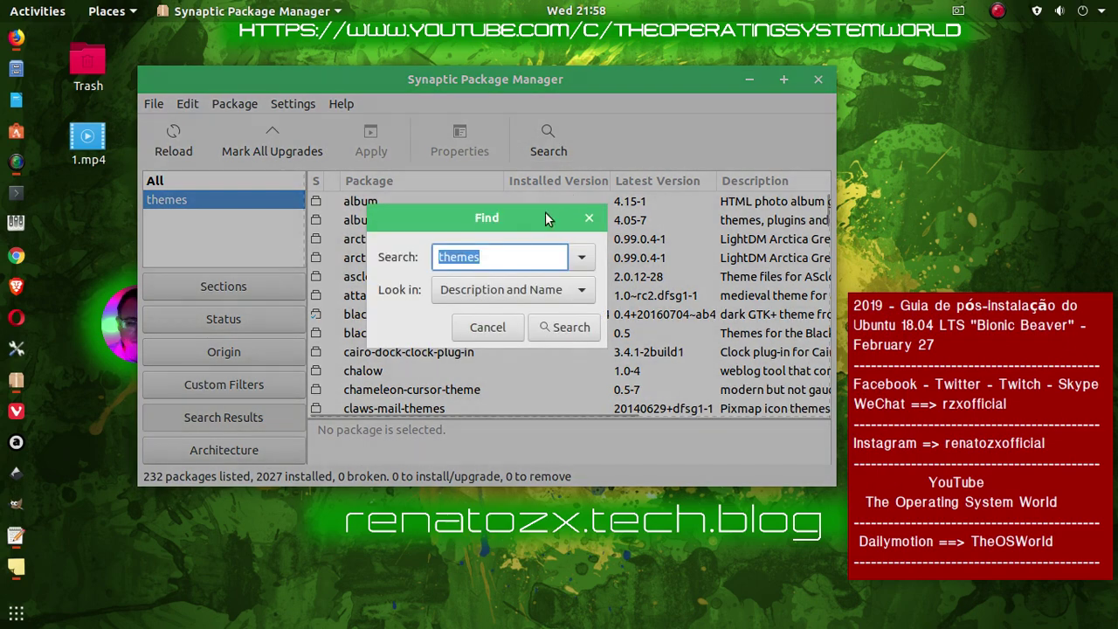
right_click(445, 257)
left_click(510, 308)
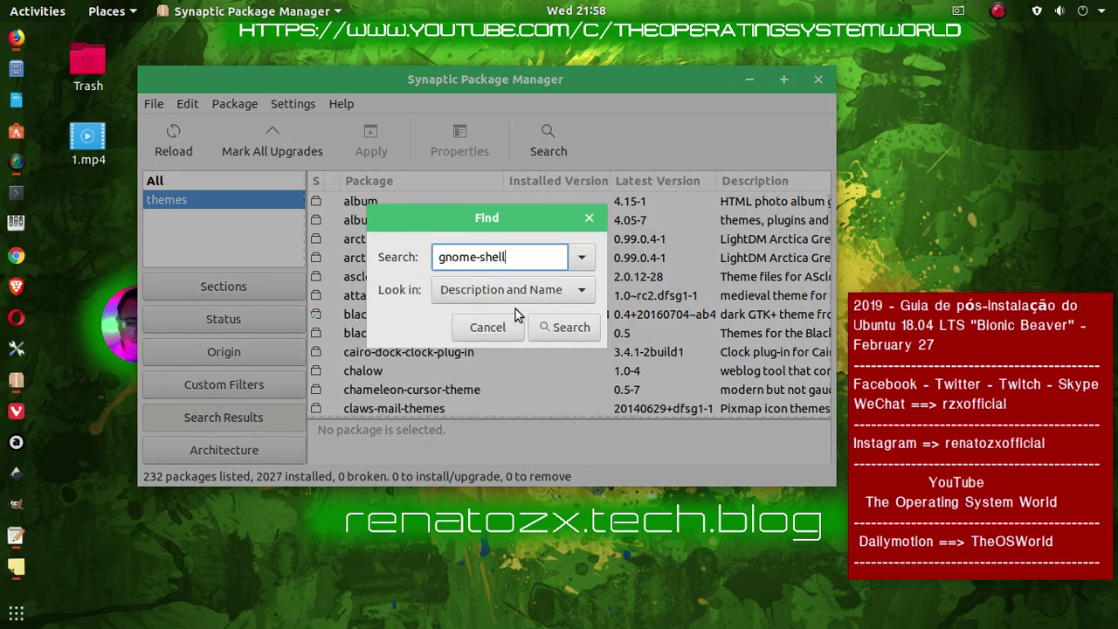
left_click(559, 325)
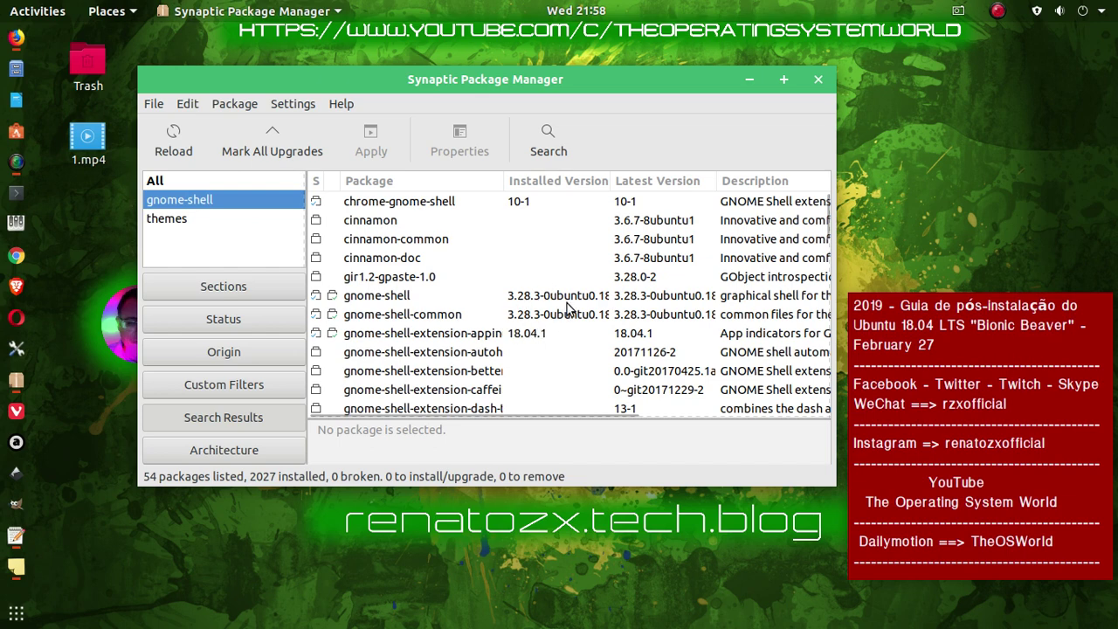
Look through the gnome-shell search results, examining the available shell extensions and which ones are installed
scroll(566, 305, "down", 3)
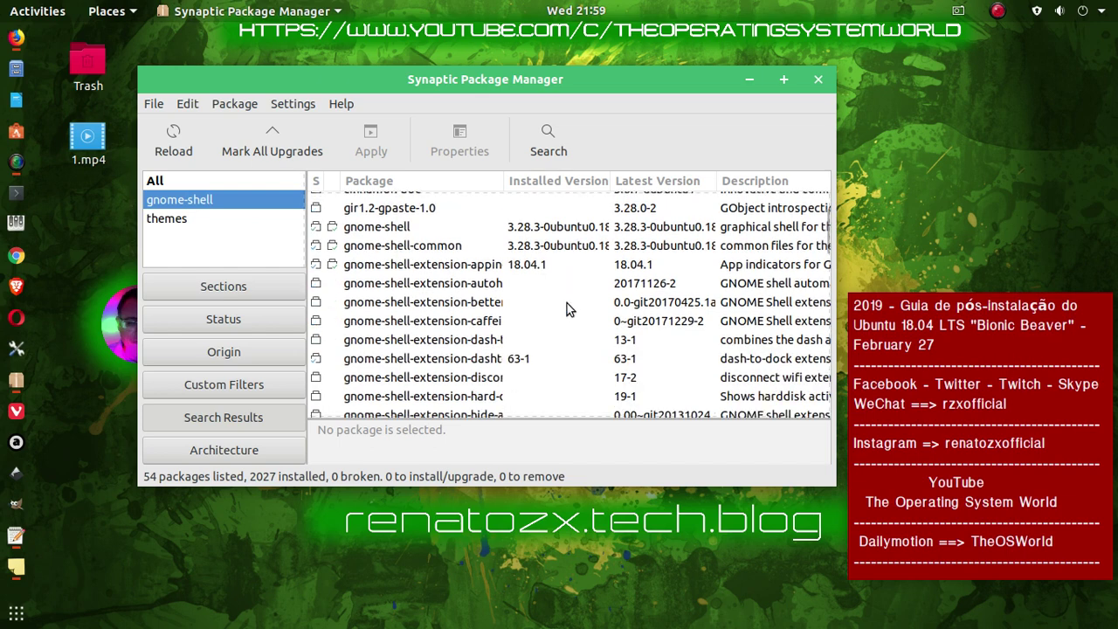
scroll(567, 303, "down", 1)
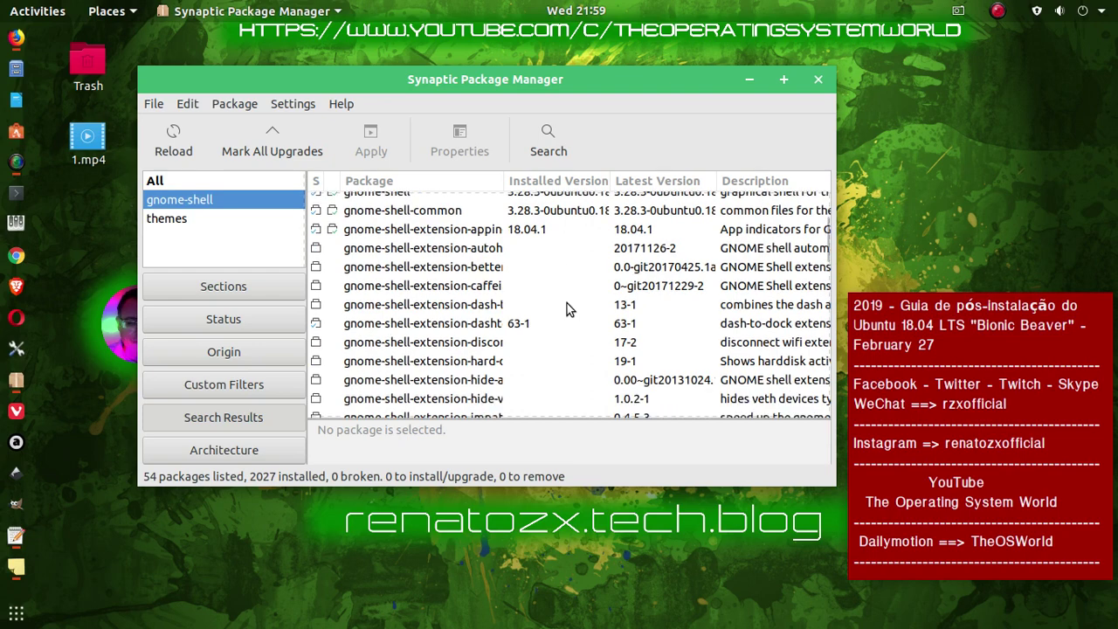
scroll(566, 303, "down", 3)
scroll(567, 310, "down", 1)
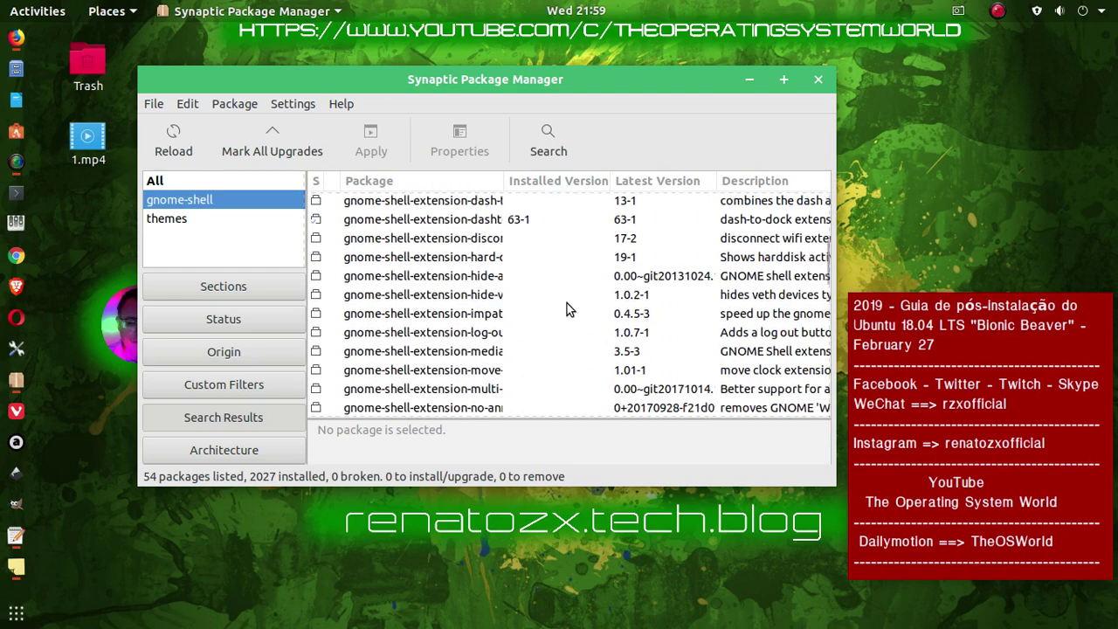
scroll(566, 303, "down", 2)
scroll(566, 303, "down", 3)
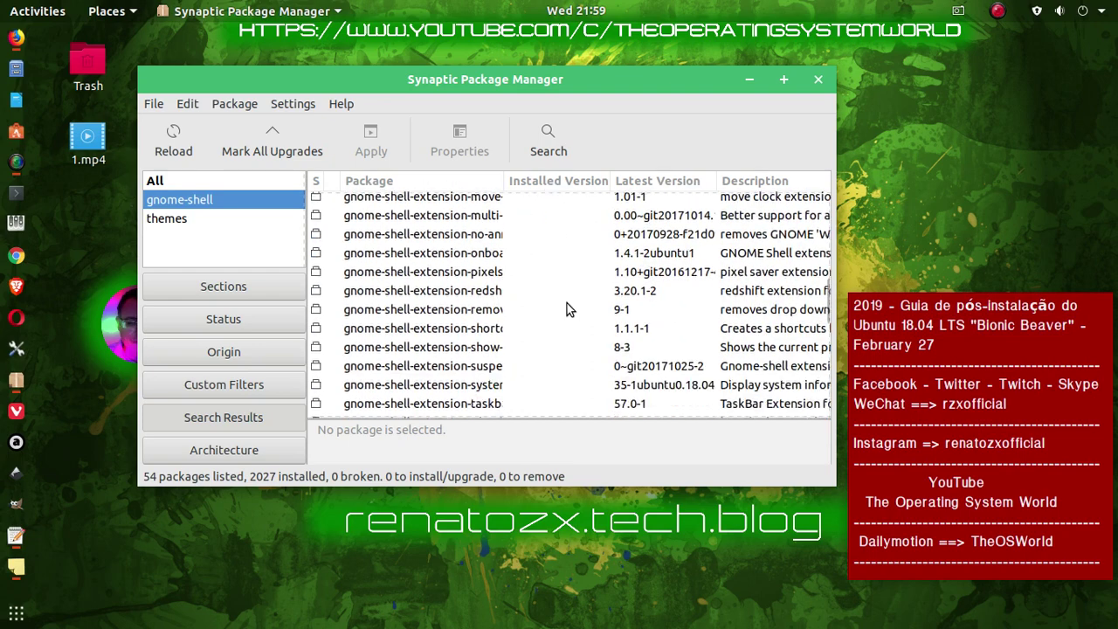
scroll(567, 305, "down", 2)
scroll(567, 306, "down", 3)
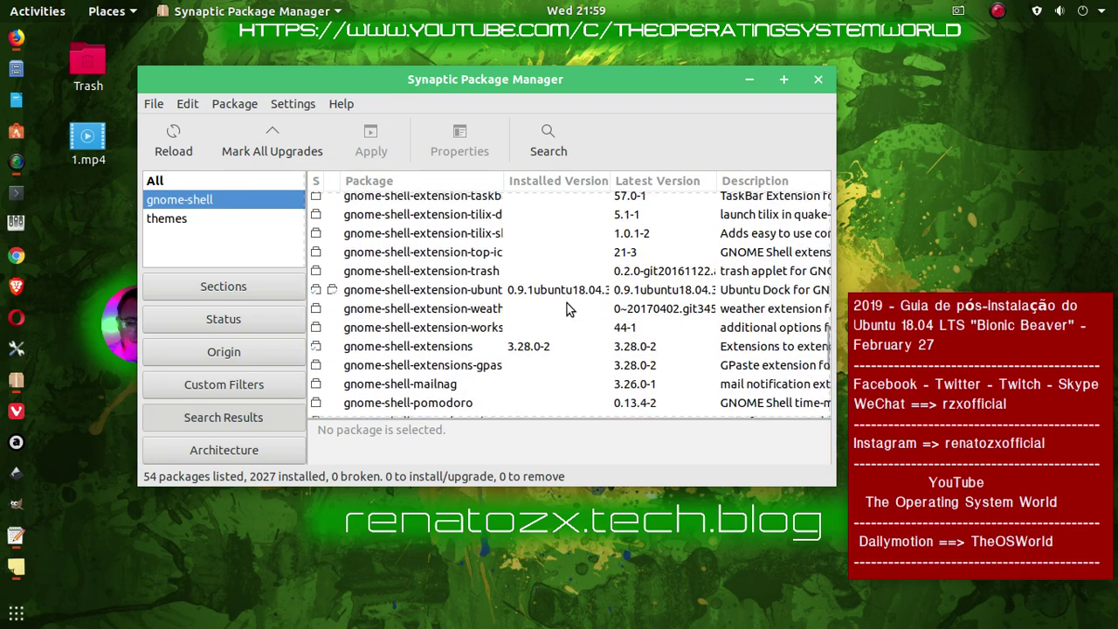
scroll(567, 309, "down", 1)
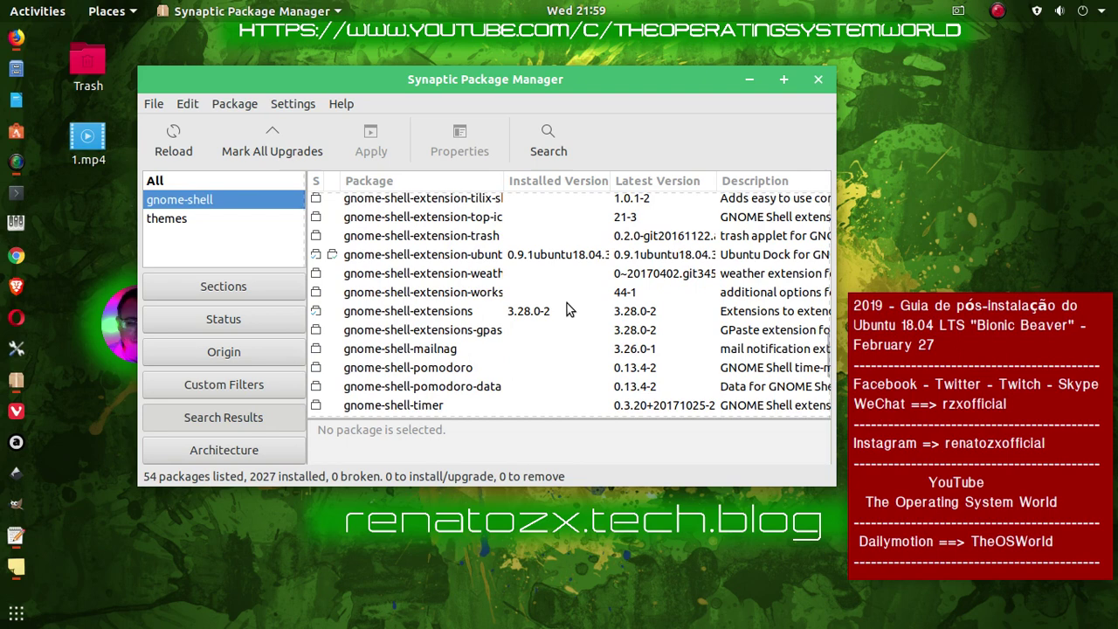
scroll(566, 309, "down", 1)
scroll(566, 309, "down", 1)
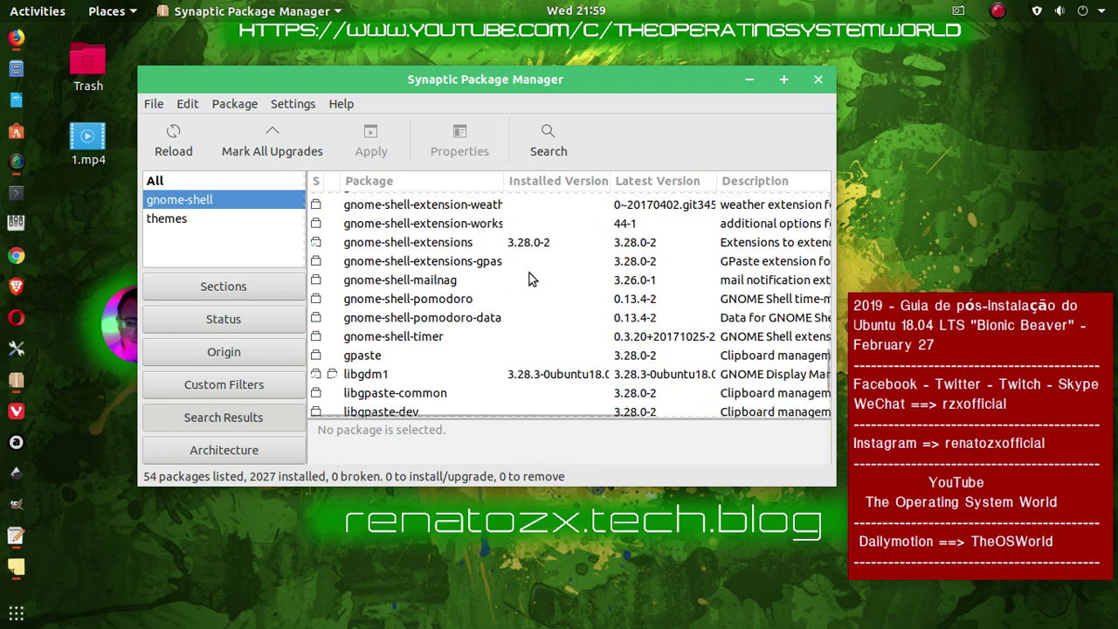
scroll(530, 278, "down", 1)
scroll(530, 277, "down", 1)
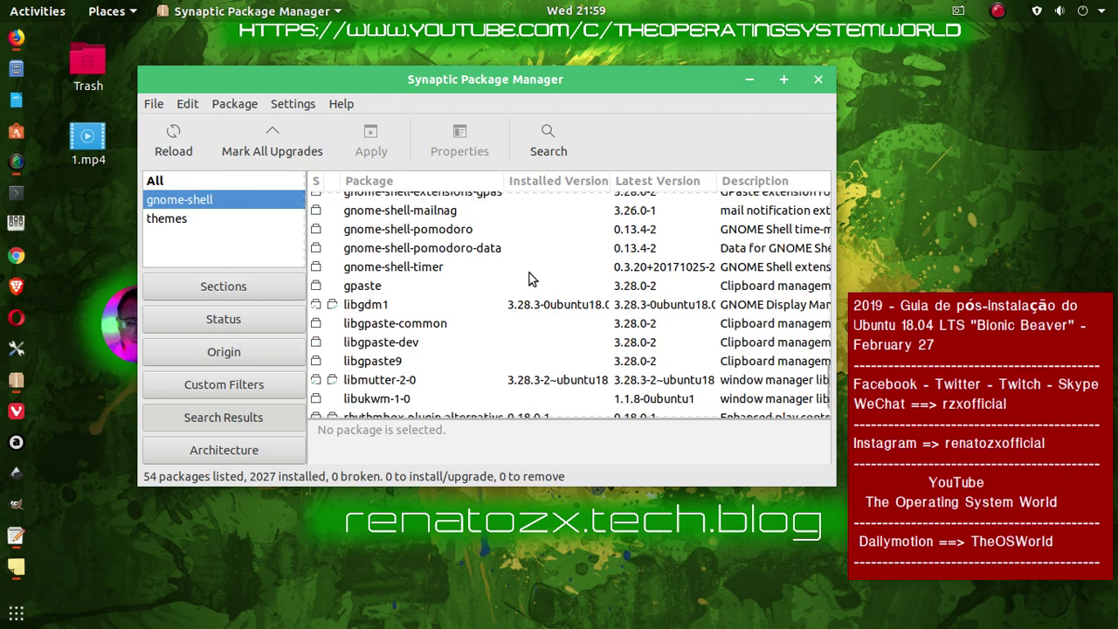
scroll(530, 277, "down", 1)
scroll(530, 277, "up", 5)
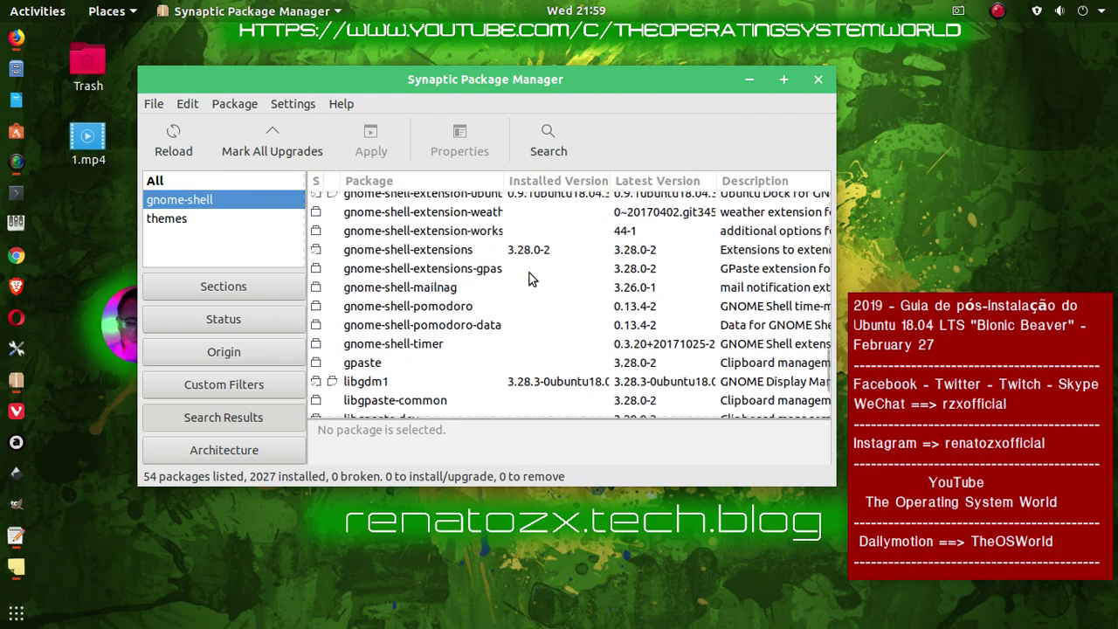
scroll(530, 278, "up", 8)
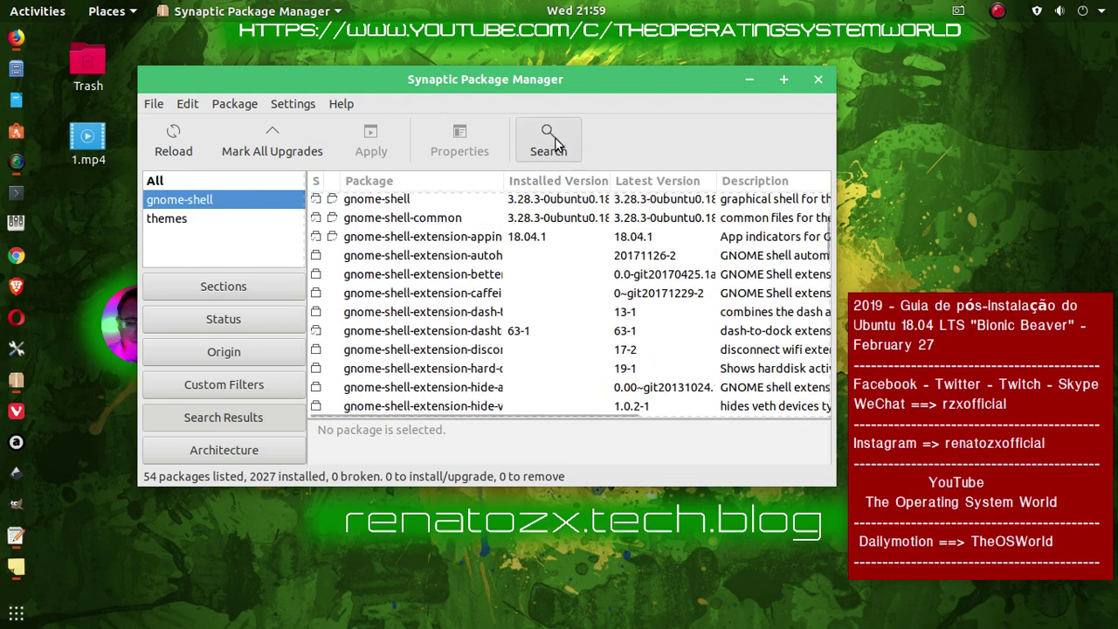
Replace the search term with writer and search package names and descriptions for it
left_click(547, 142)
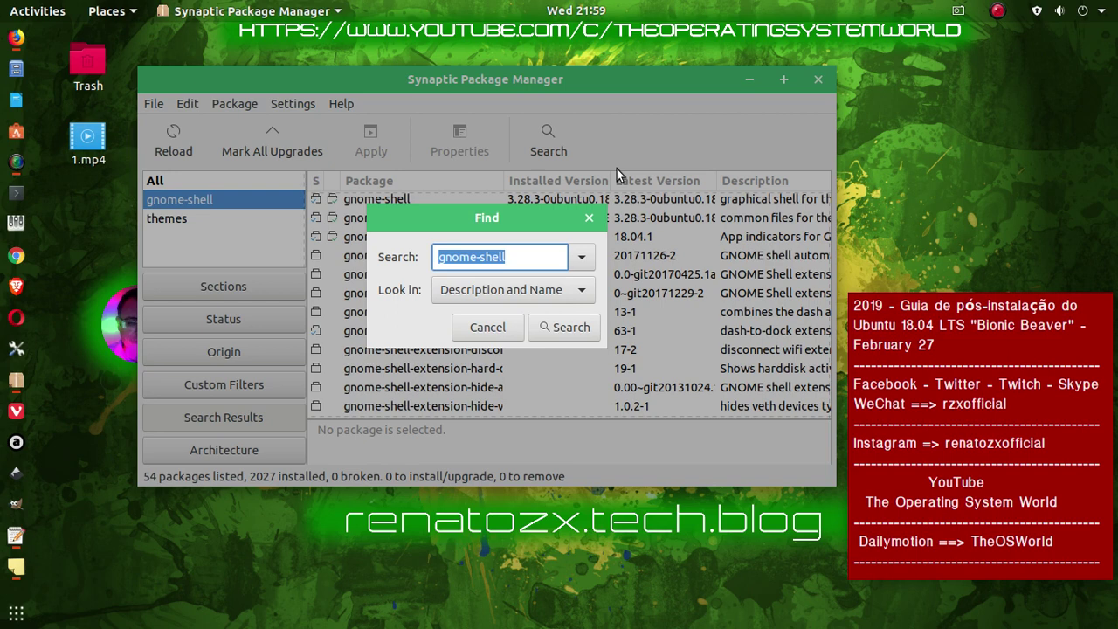
key("End")
key("BackSpace")
key("BackSpace")
key("BackSpace")
key("BackSpace")
key("BackSpace")
key("BackSpace")
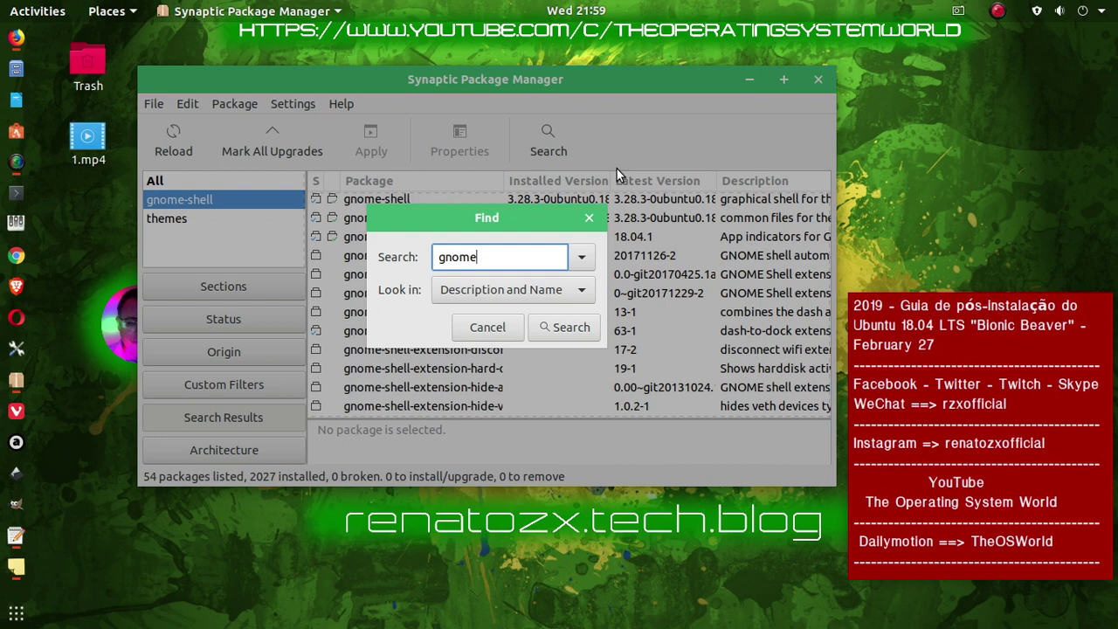
key("BackSpace")
key("BackSpace")
key("BackSpace")
key("BackSpace")
key("BackSpace")
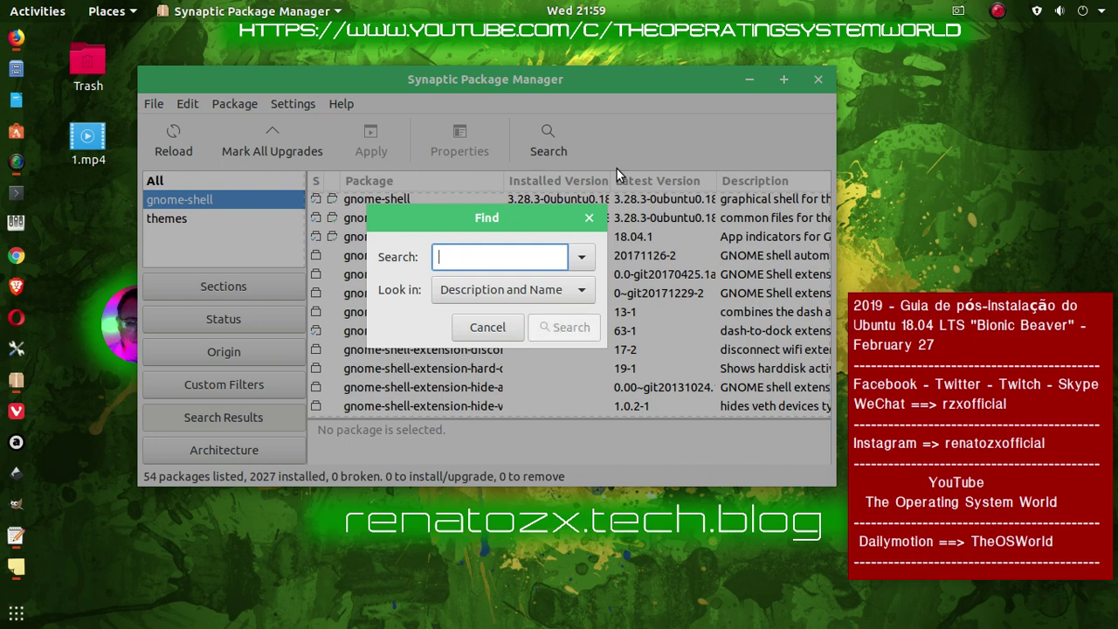
type("writer")
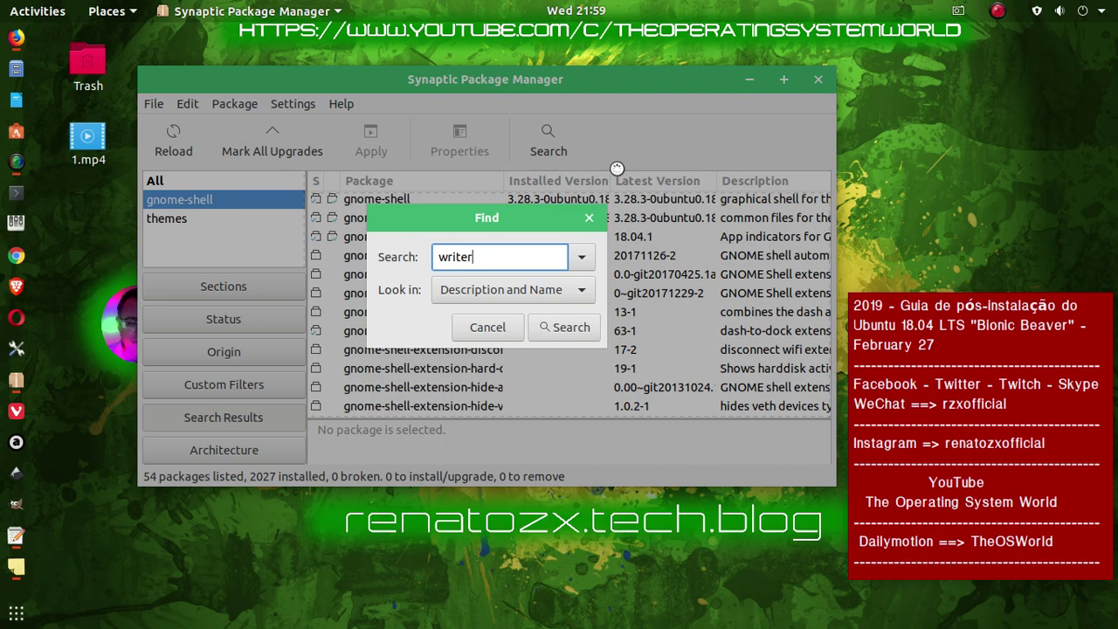
key("Return")
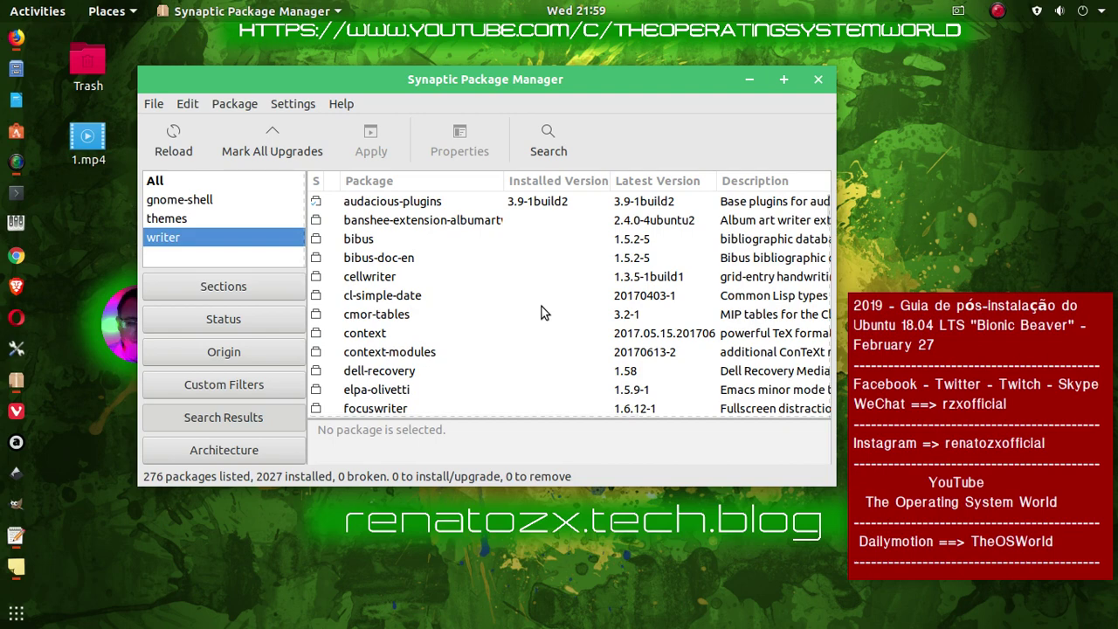
Mark gnome-multi-writer in the writer search results, apply the change to install it, and close the completion notice
scroll(541, 312, "down", 3)
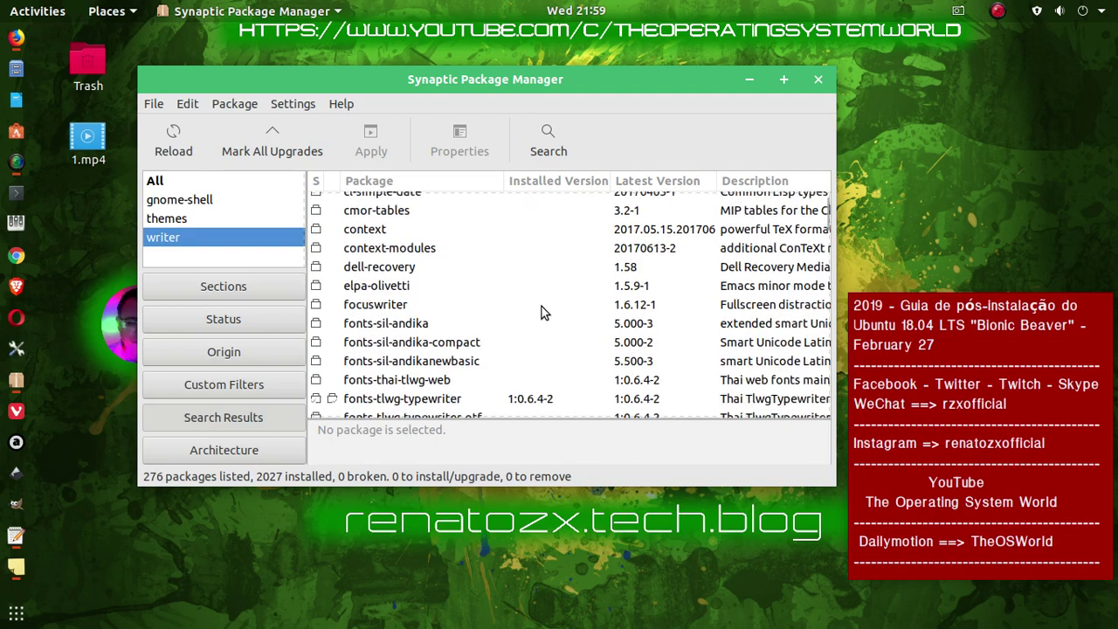
scroll(541, 312, "down", 5)
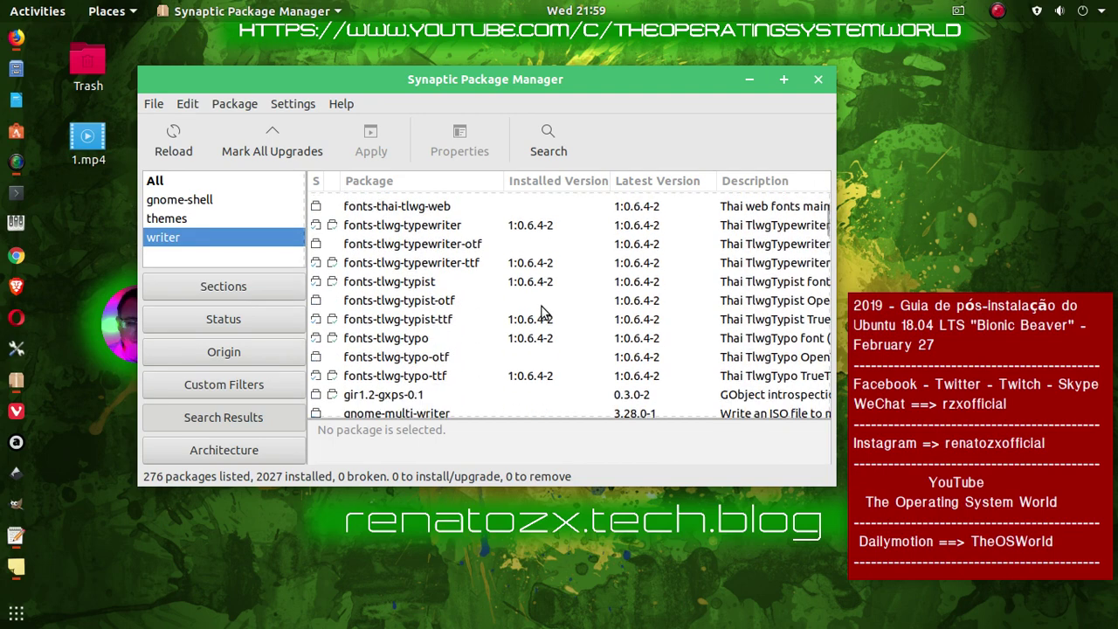
scroll(541, 308, "down", 2)
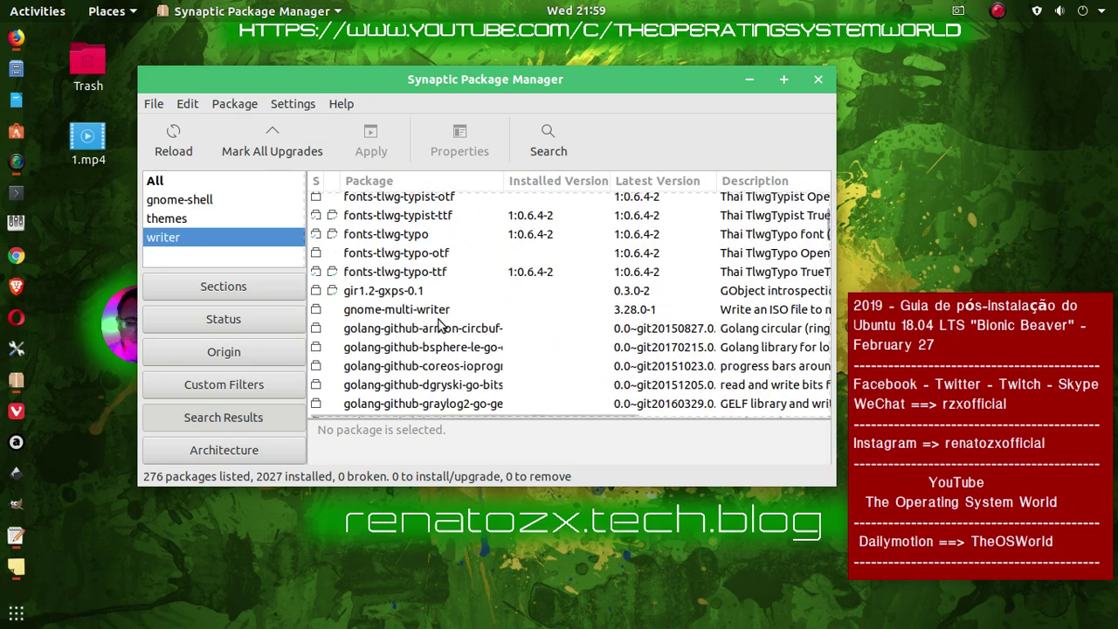
double_click(430, 316)
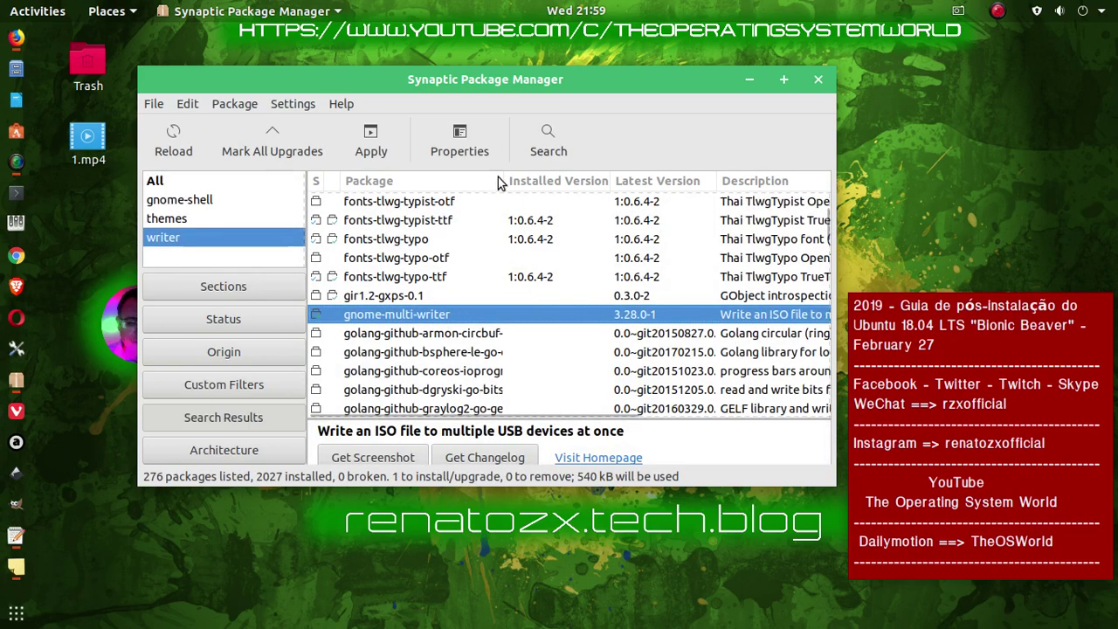
left_click(371, 141)
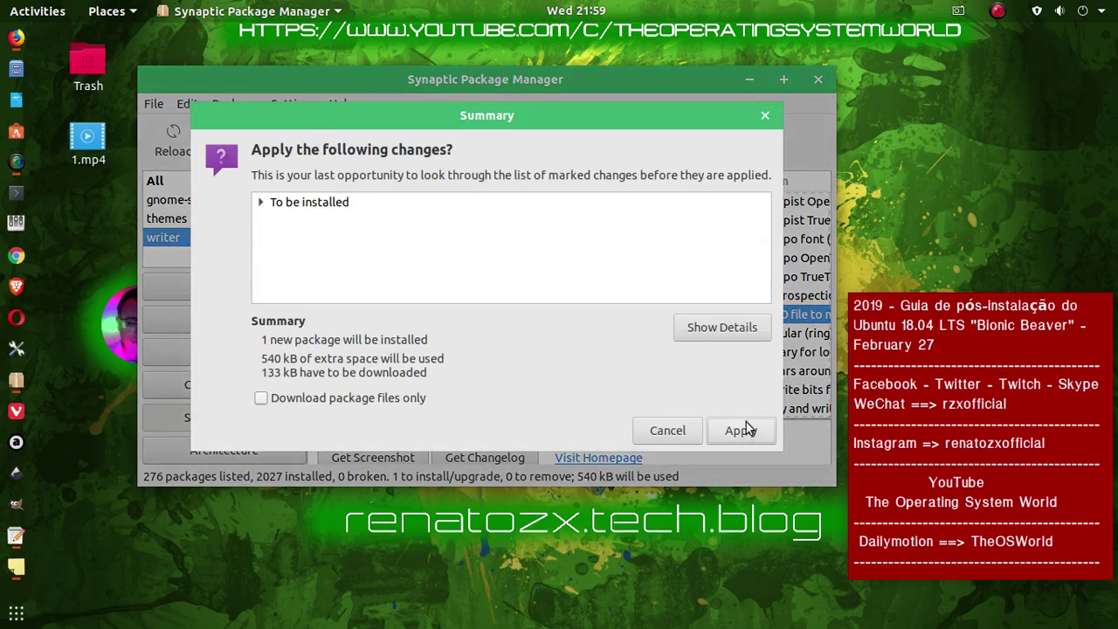
left_click(739, 428)
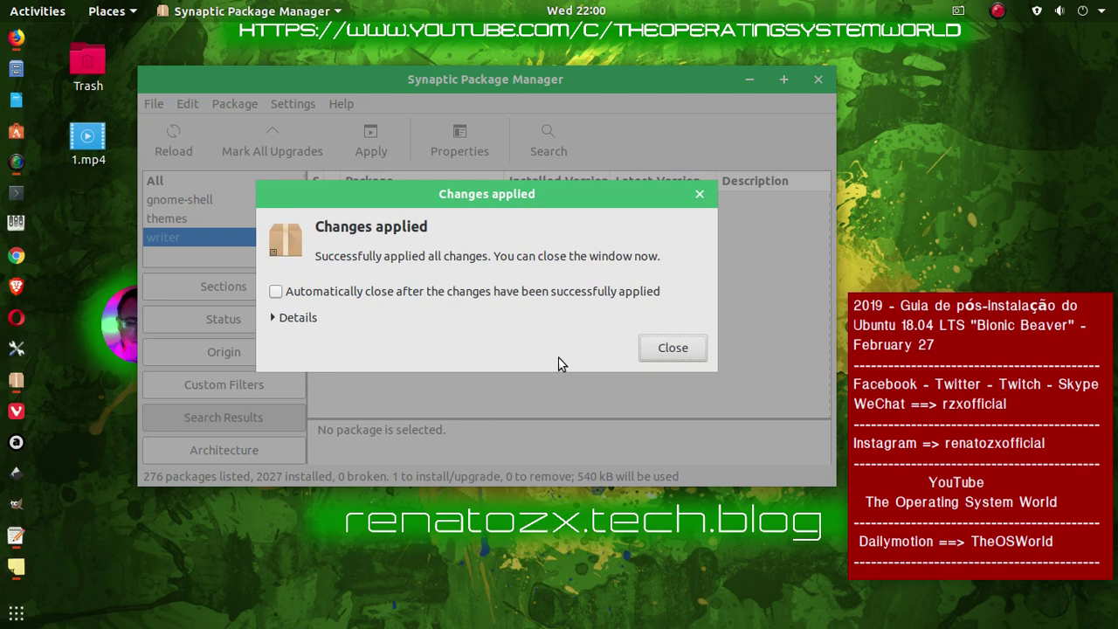
left_click(679, 347)
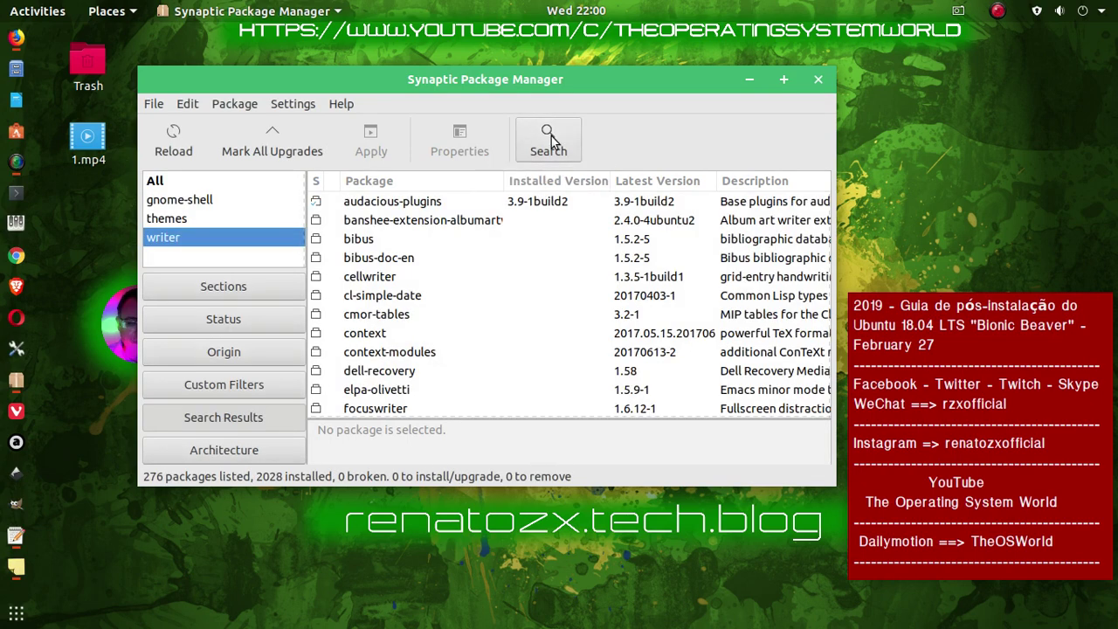
Search package names and descriptions for gnome mpv and mark gnome-mpv for installation together with its required packages
left_click(550, 139)
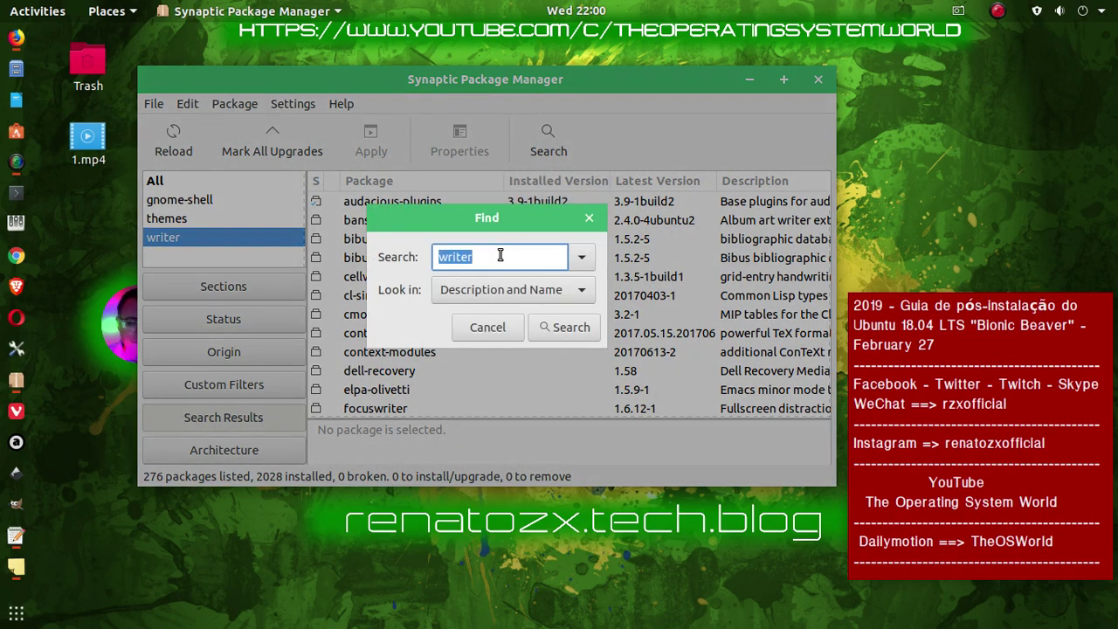
type("gnome mpv")
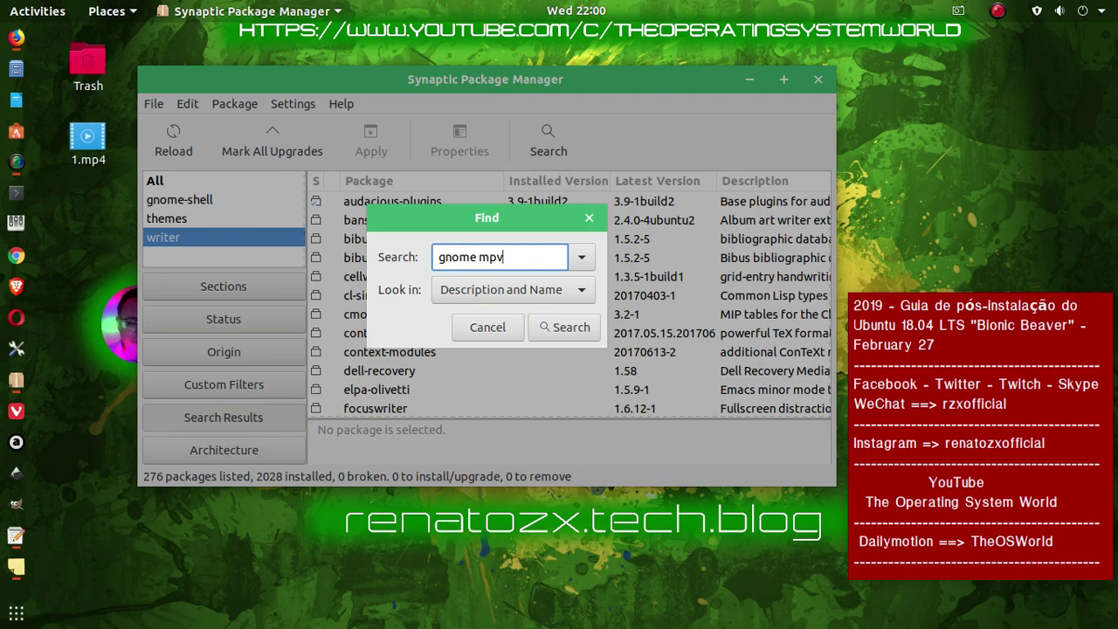
key("Return")
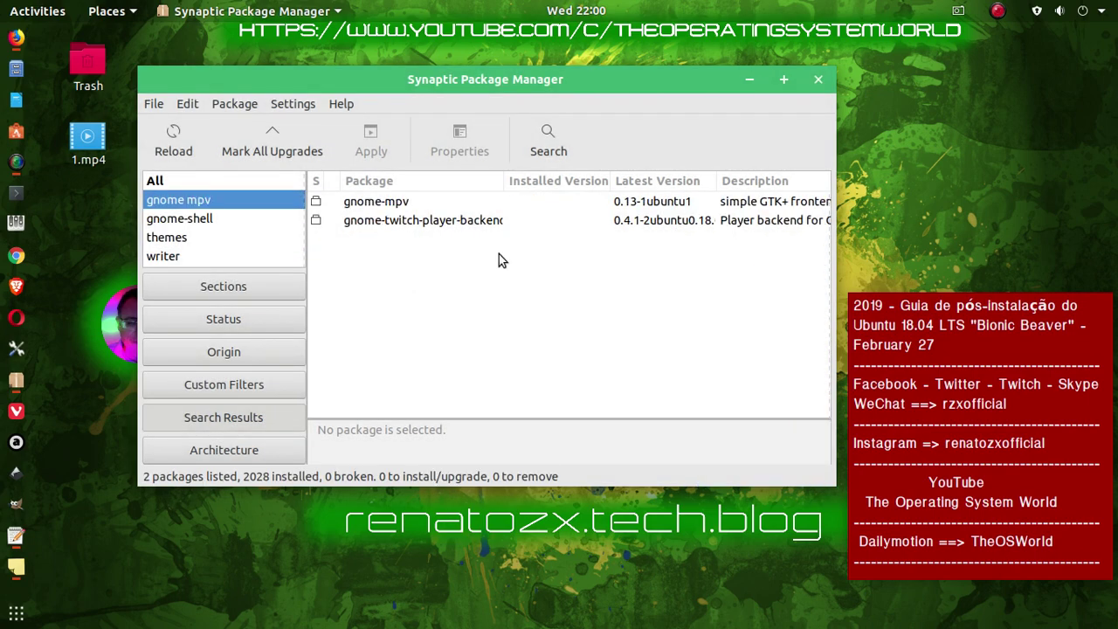
double_click(405, 202)
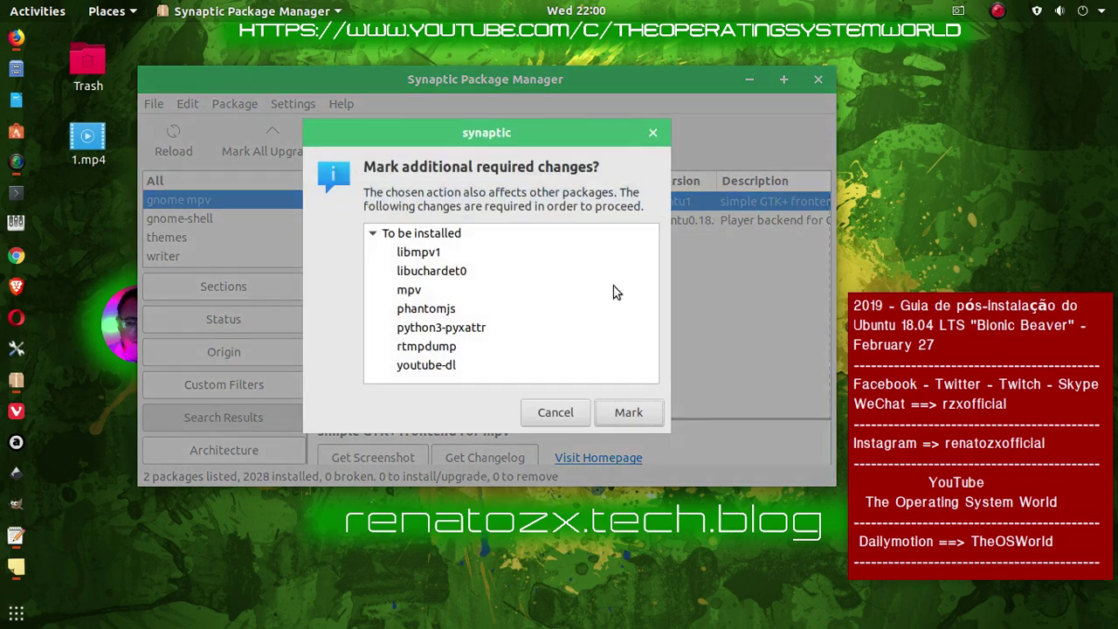
left_click(629, 419)
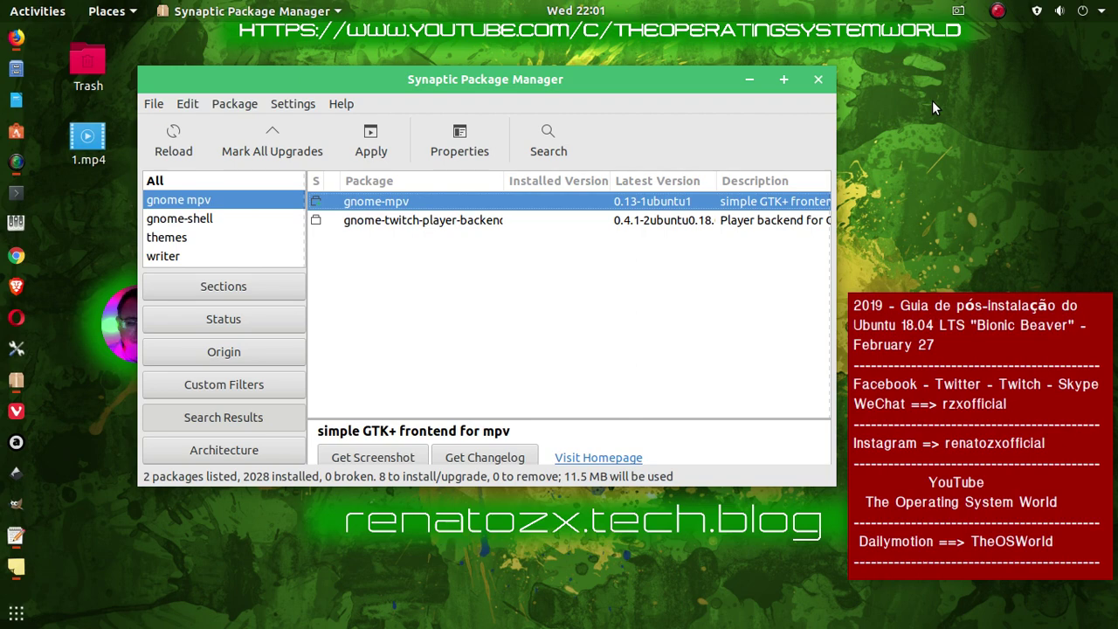
Apply the marked changes to install gnome-mpv, dismiss the completion notice and close the package manager
left_click(371, 141)
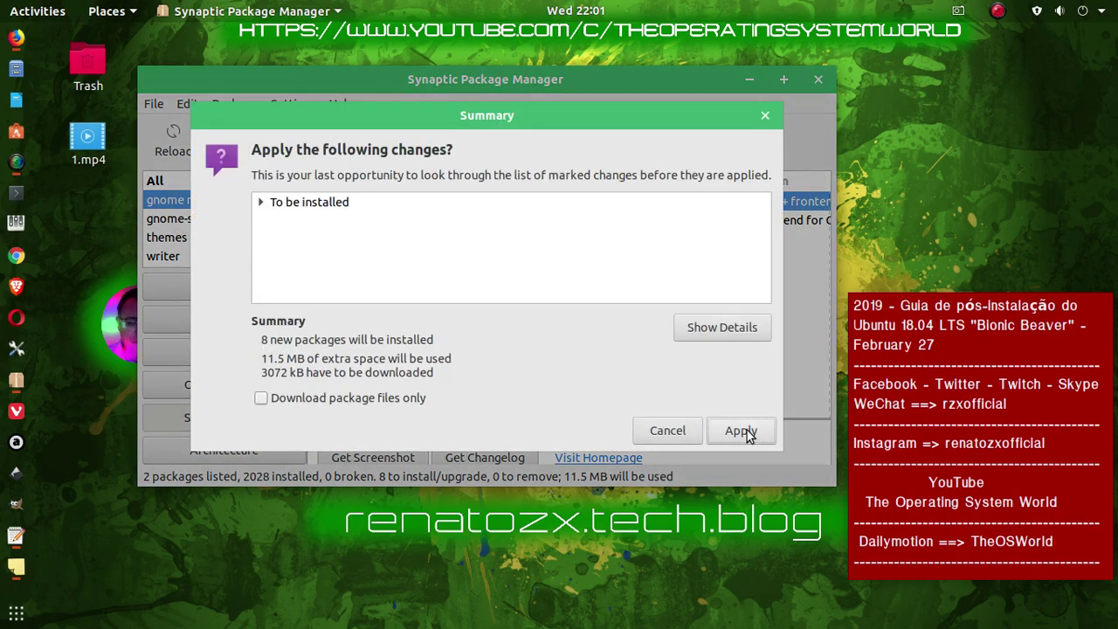
left_click(742, 428)
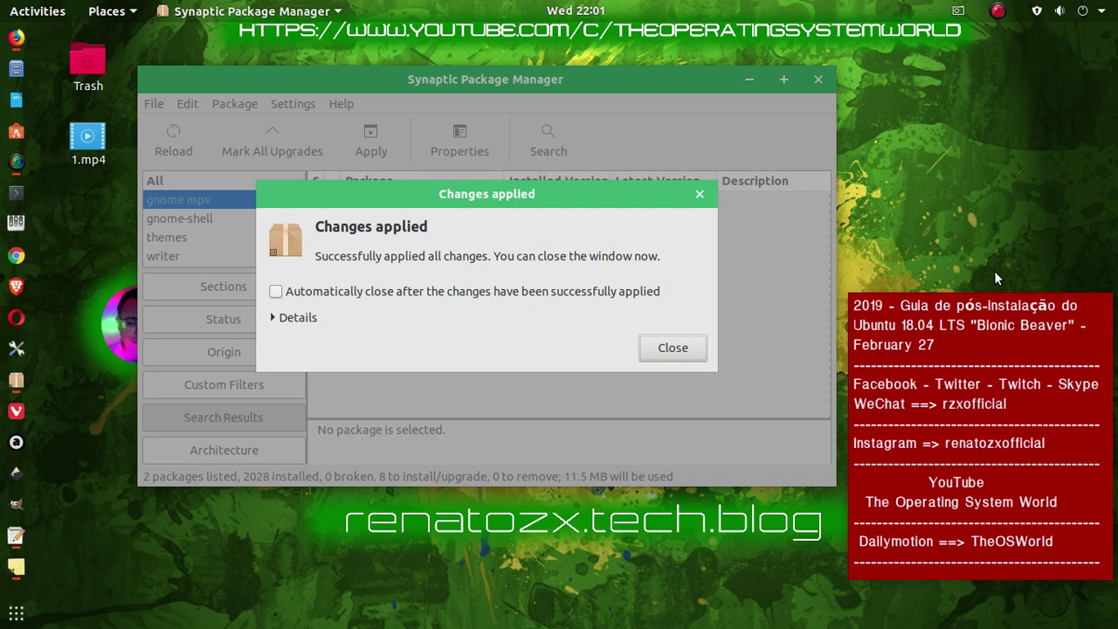
left_click(694, 348)
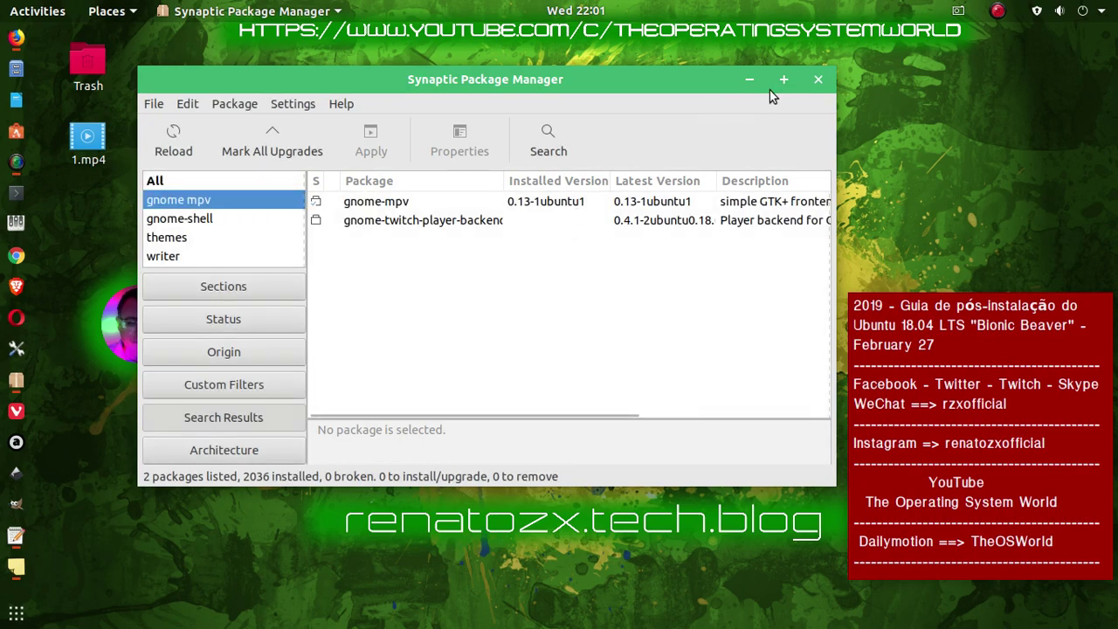
left_click(816, 79)
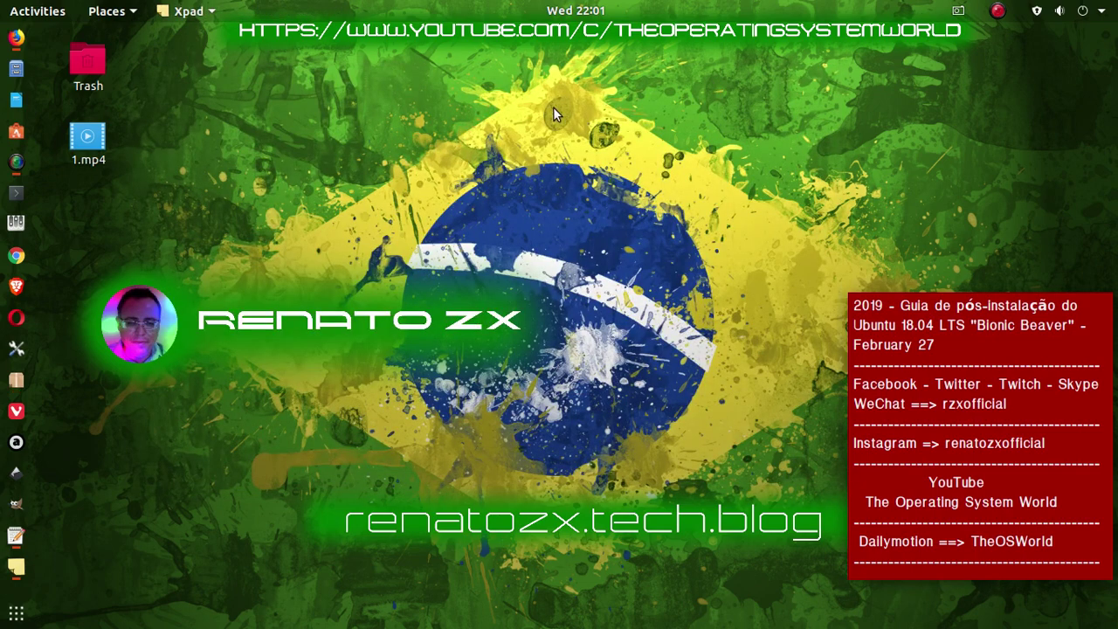
Switch to Firefox and search the web for mintstick.deb in a new tab
left_click(16, 38)
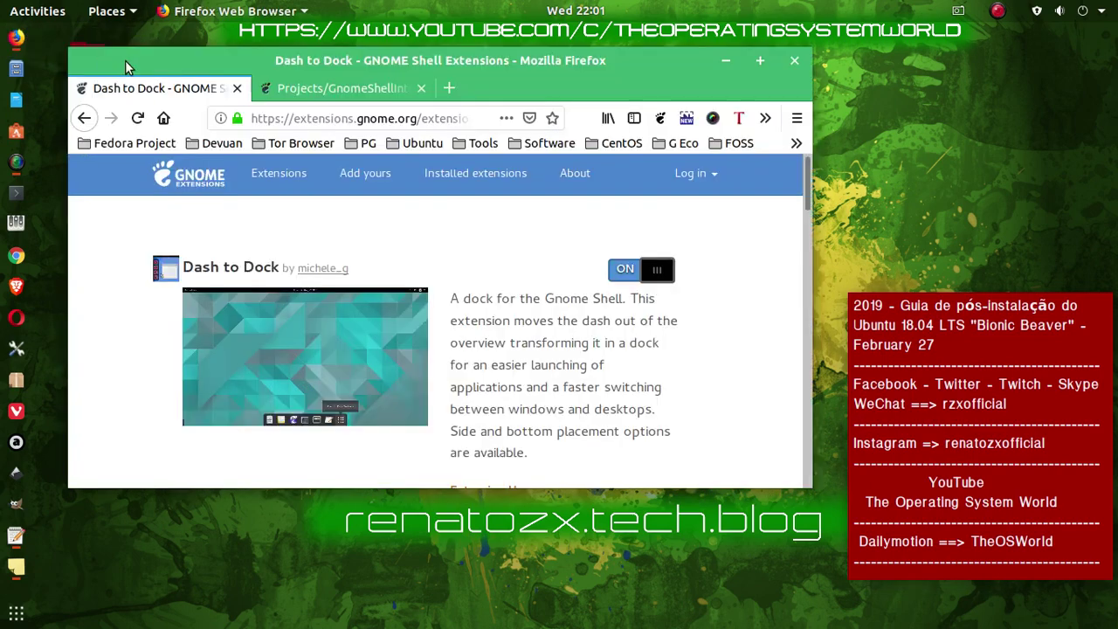
left_click(448, 88)
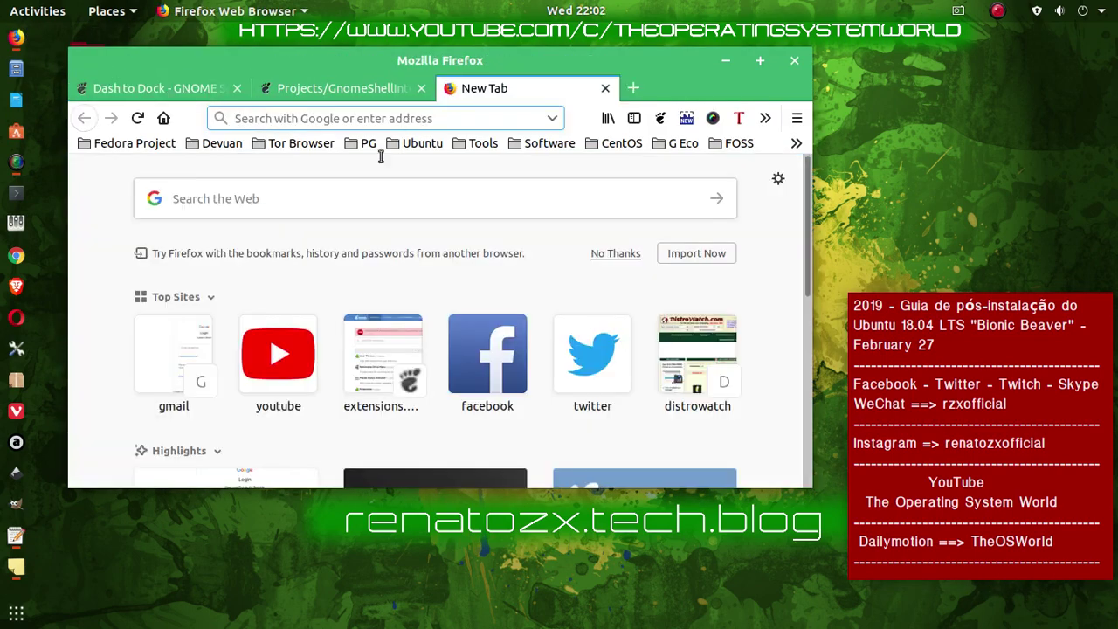
left_click(327, 190)
type("mi")
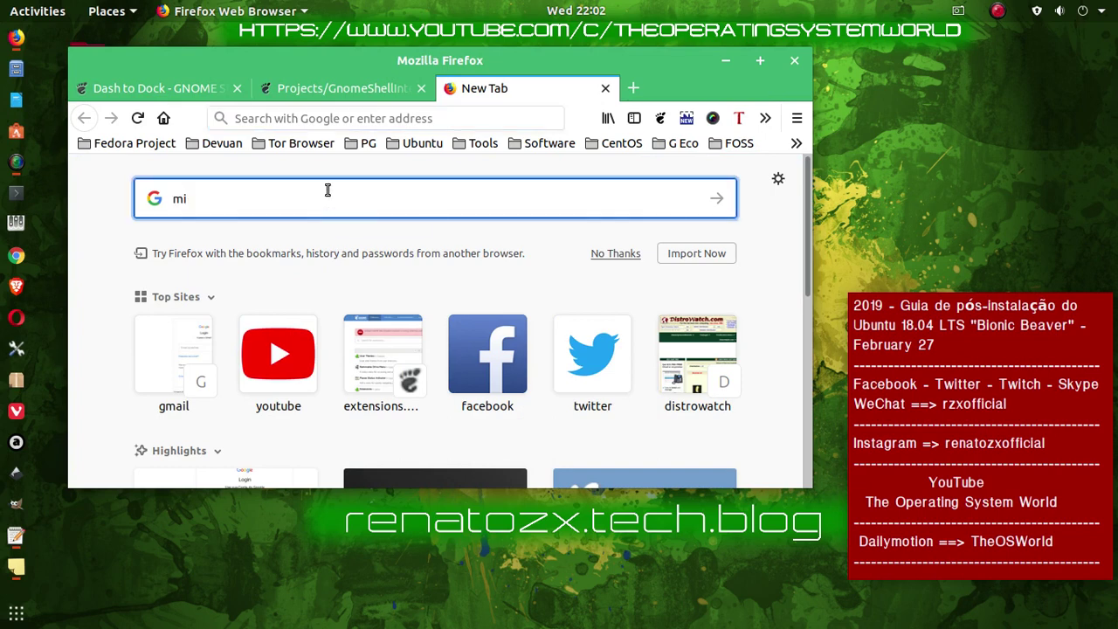
type("nt stick")
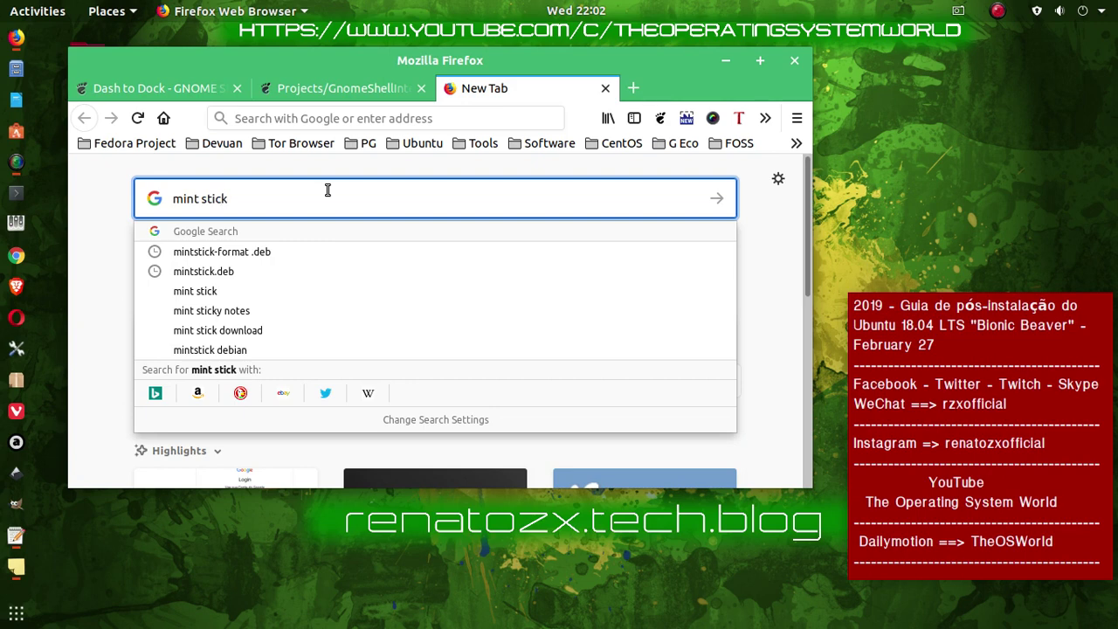
type(".de")
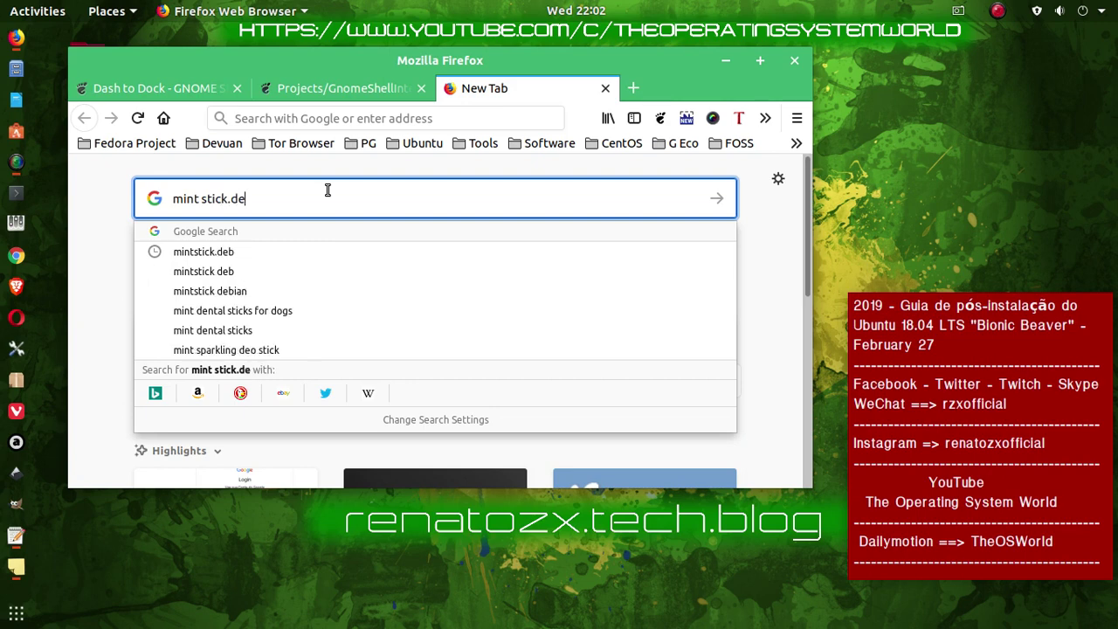
left_click(219, 252)
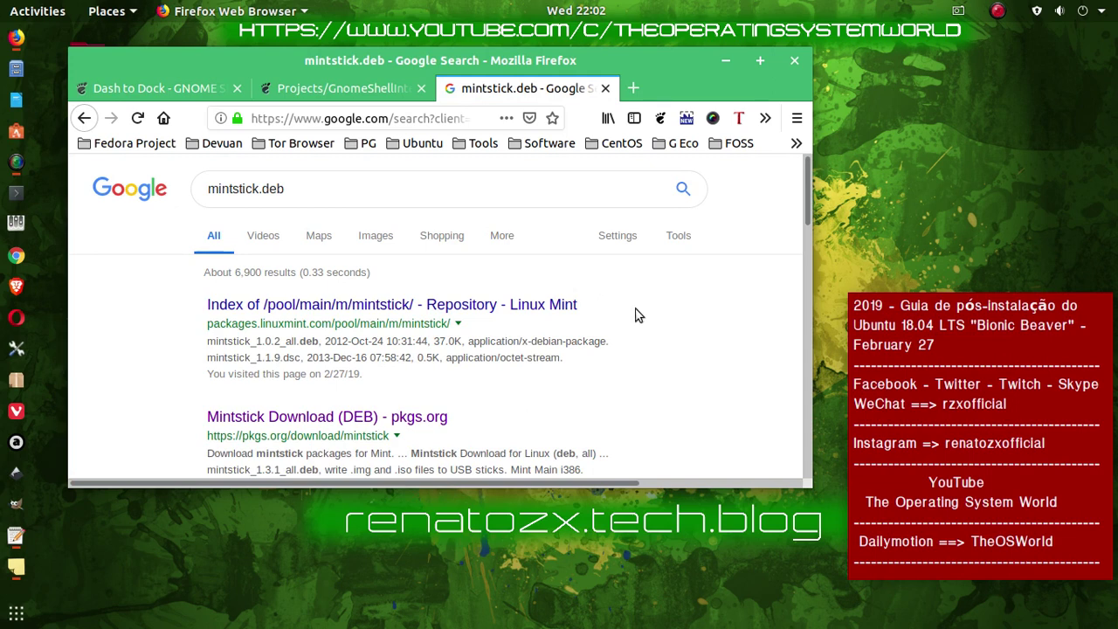
Open the Mintstick Download (DEB) result on pkgs.org and look through its mintstick_1.3.1_all.deb page for Mint 18.1, Mint Main amd64
left_click(302, 419)
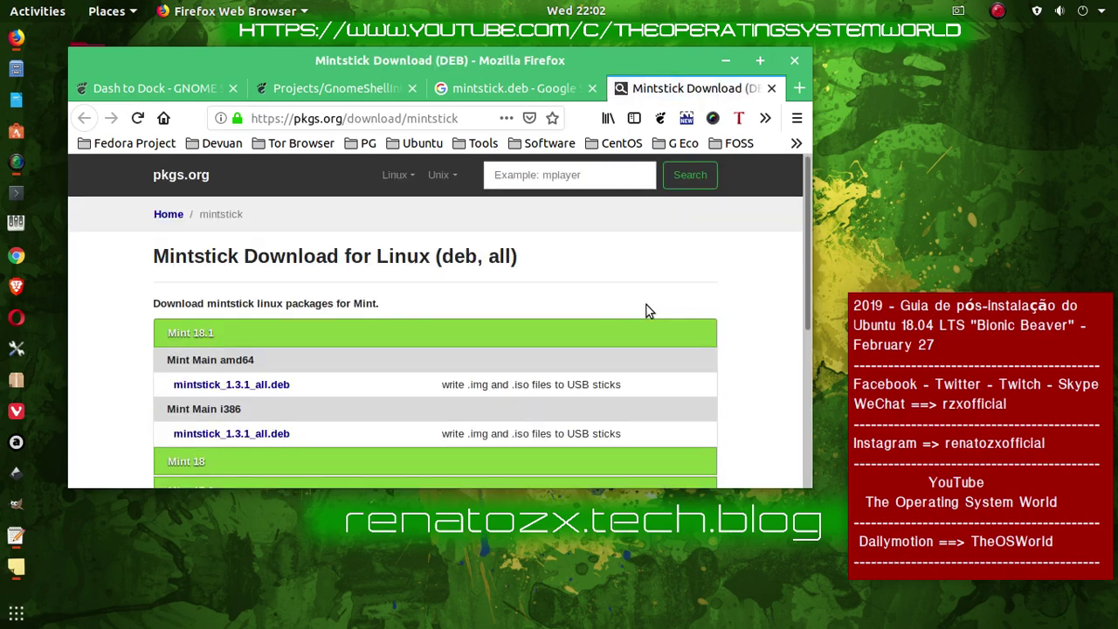
left_click(266, 389)
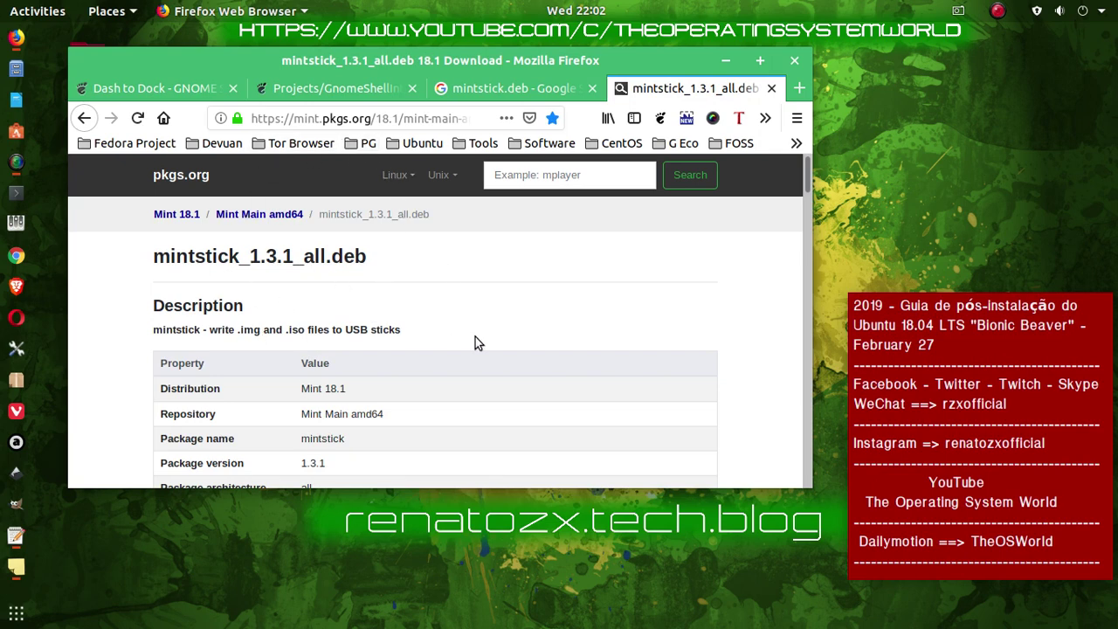
scroll(476, 342, "down", 5)
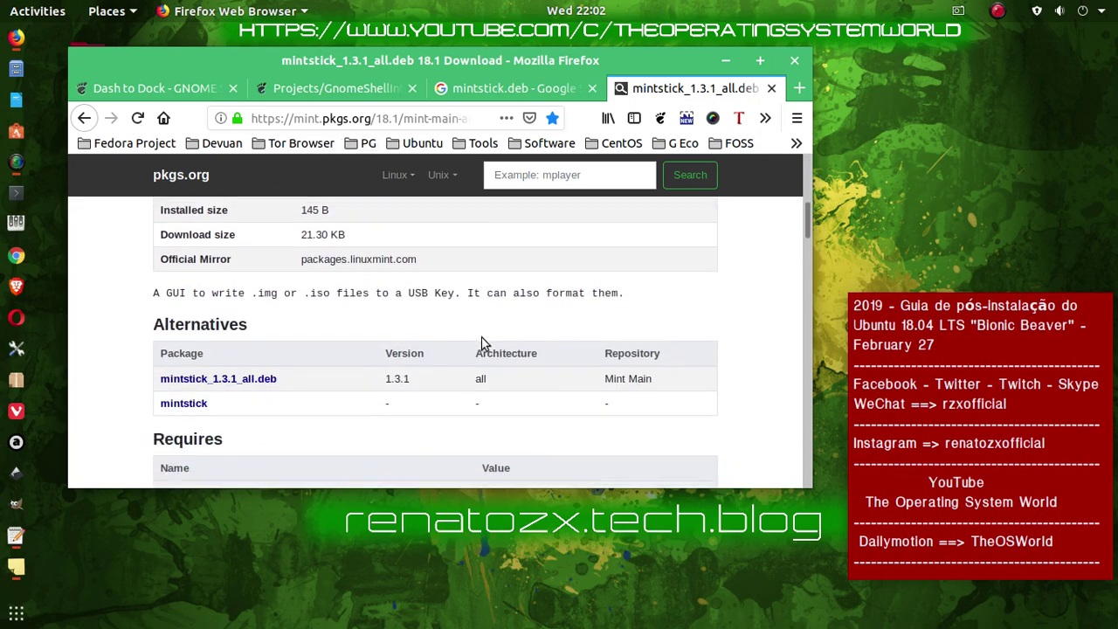
scroll(481, 343, "down", 8)
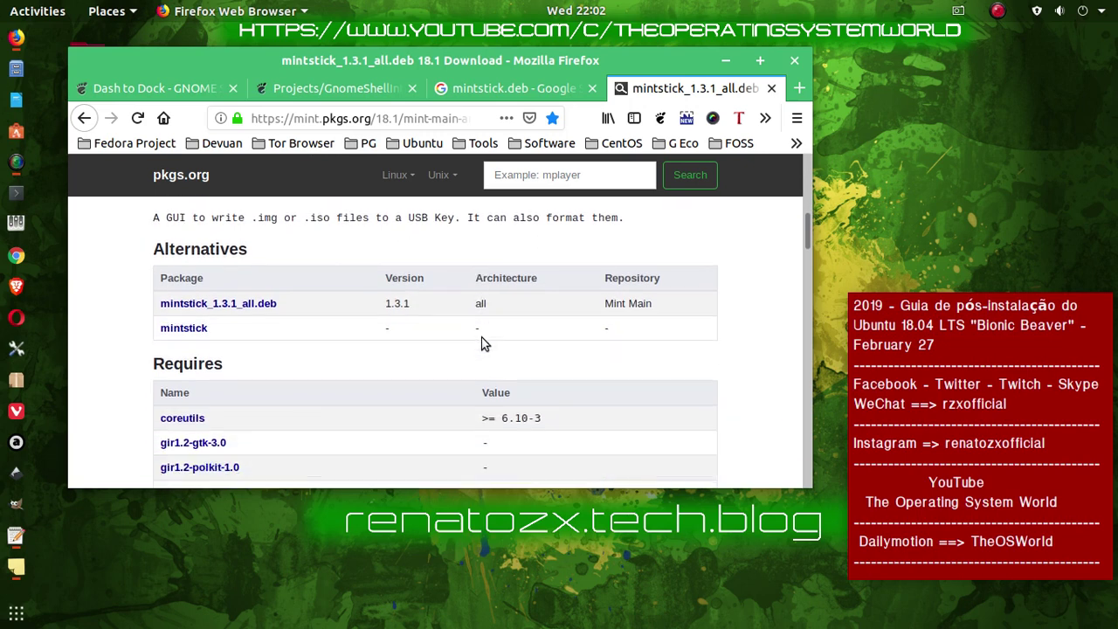
scroll(481, 343, "down", 5)
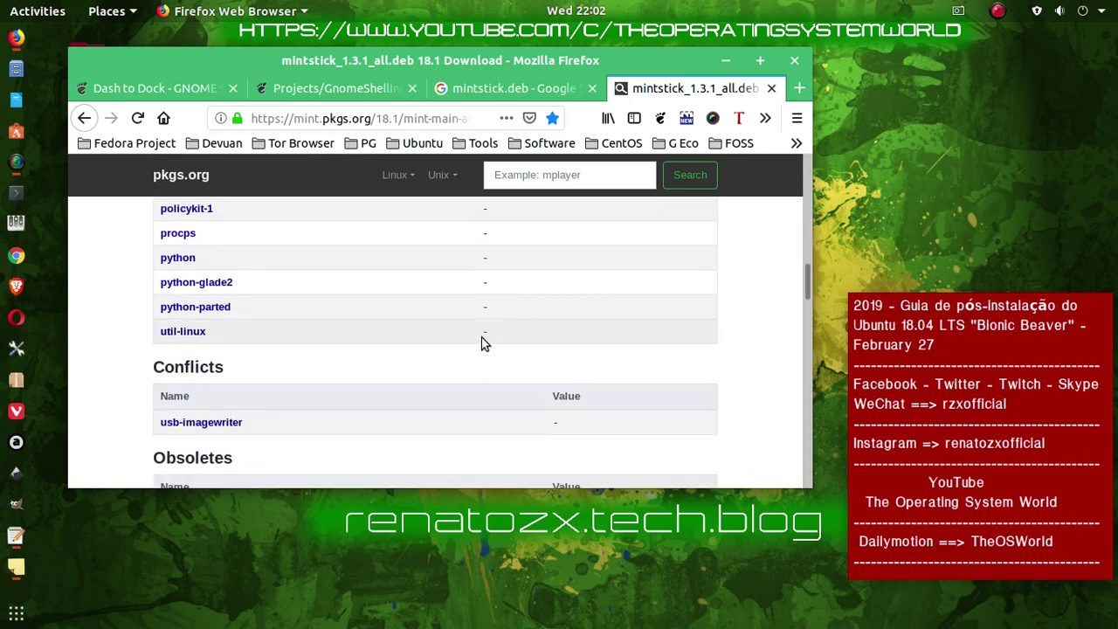
scroll(481, 343, "down", 1)
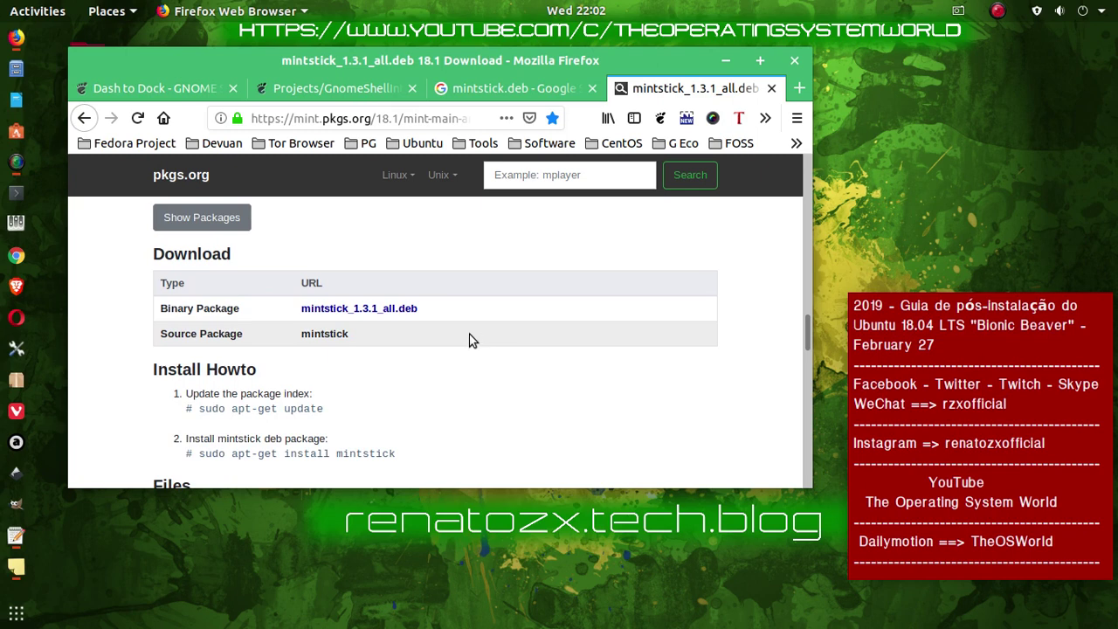
scroll(470, 341, "down", 2)
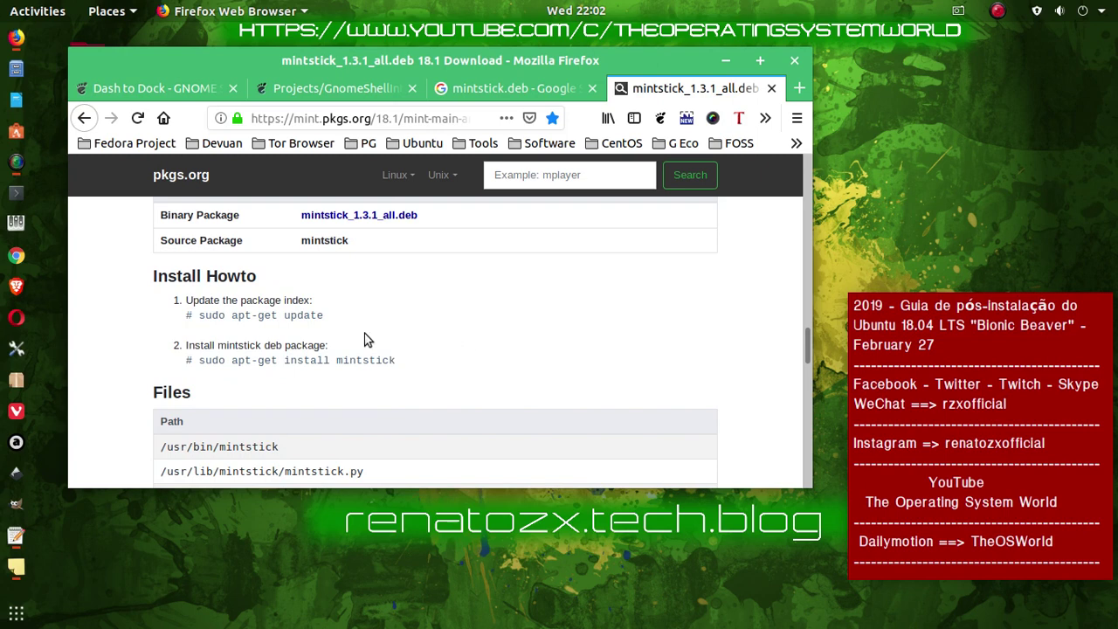
Copy the command sudo apt-get update from the package page's Install Howto section
left_click_drag(331, 315, 199, 316)
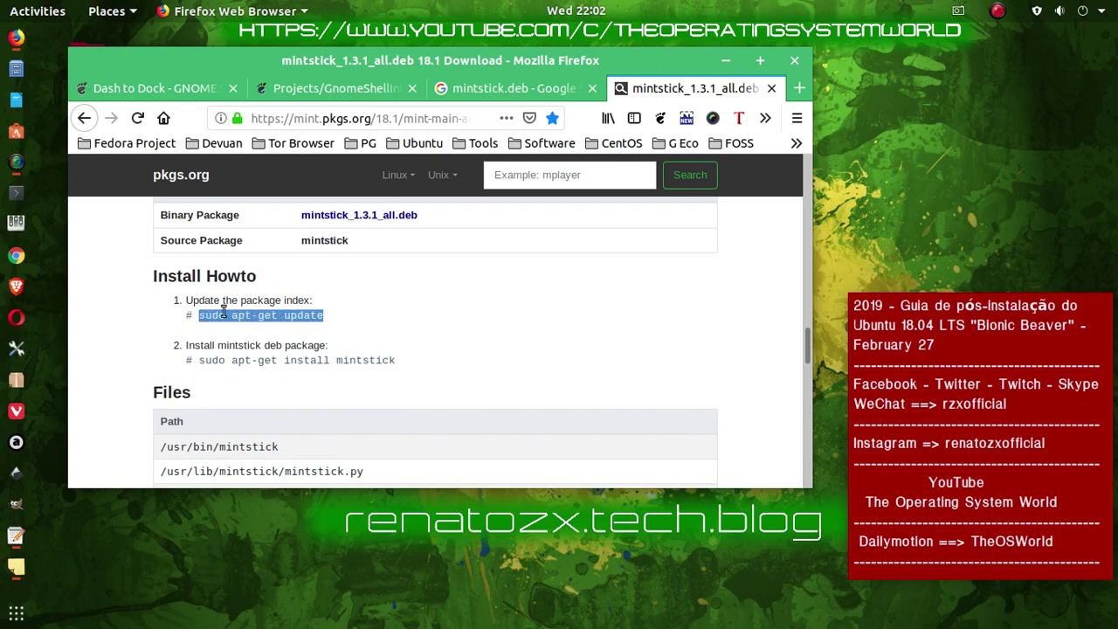
right_click(239, 306)
left_click(274, 317)
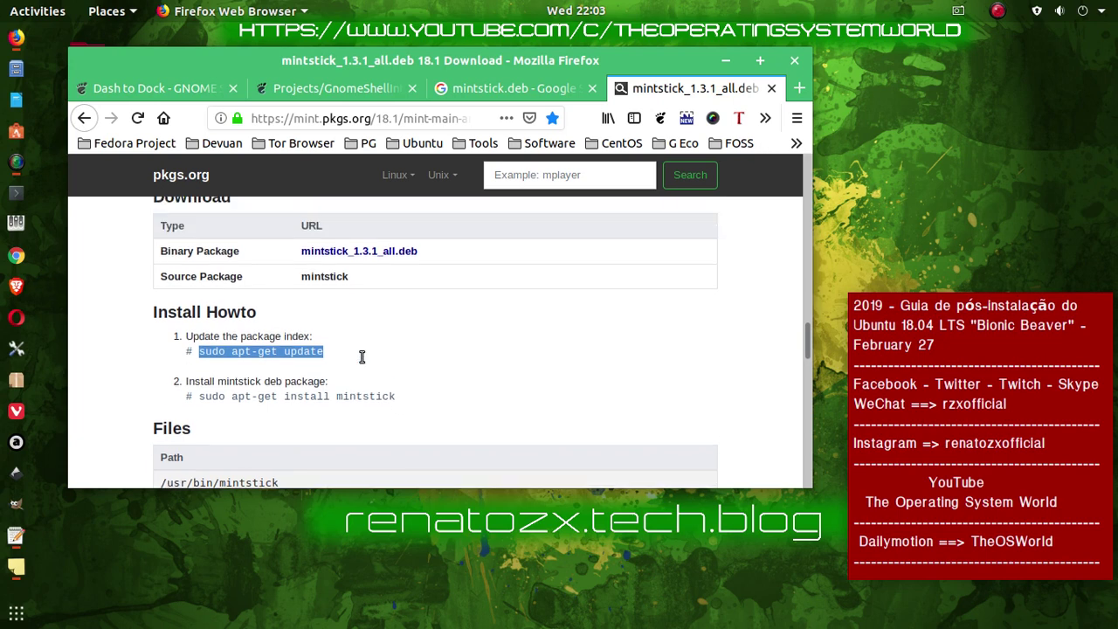
Download the binary package mintstick_1.3.1_all.deb from the package page, choosing to save the file
scroll(404, 365, "up", 3)
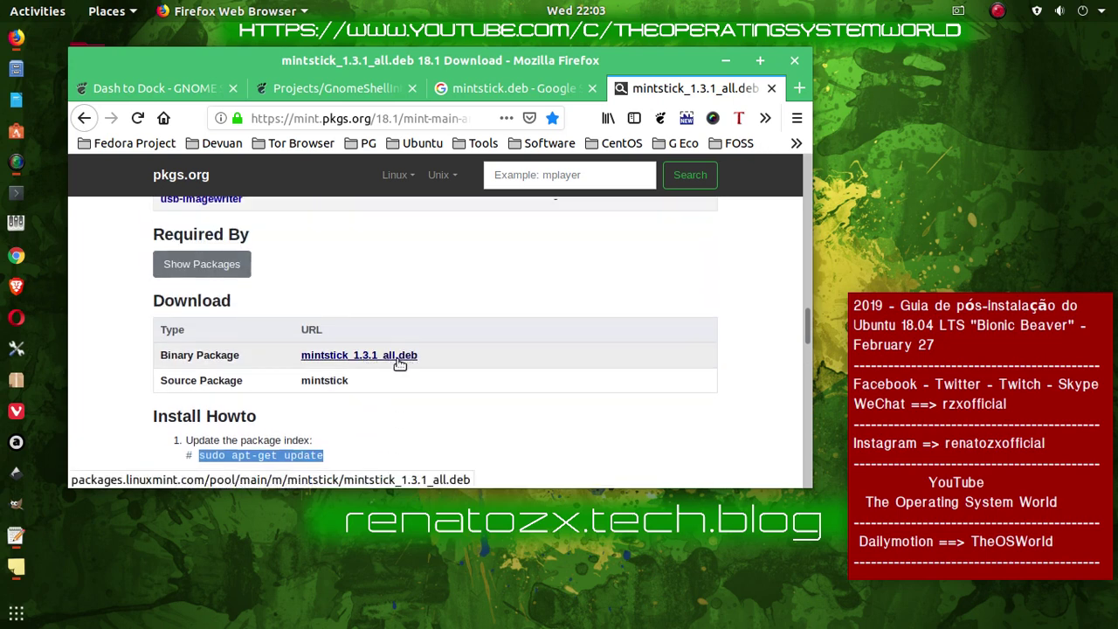
left_click(415, 364)
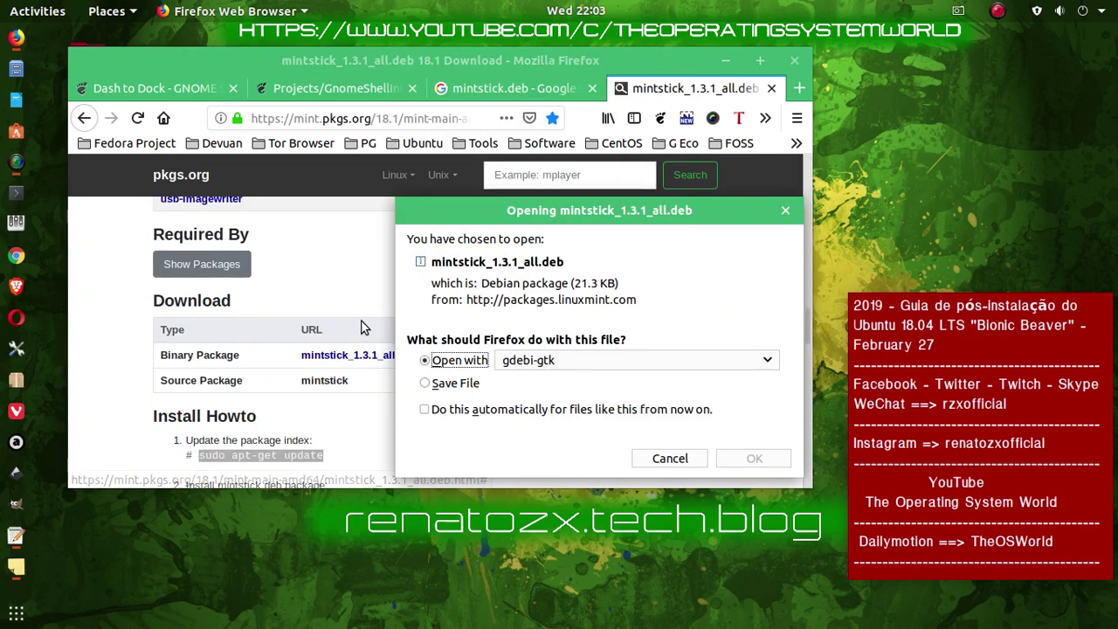
left_click(461, 388)
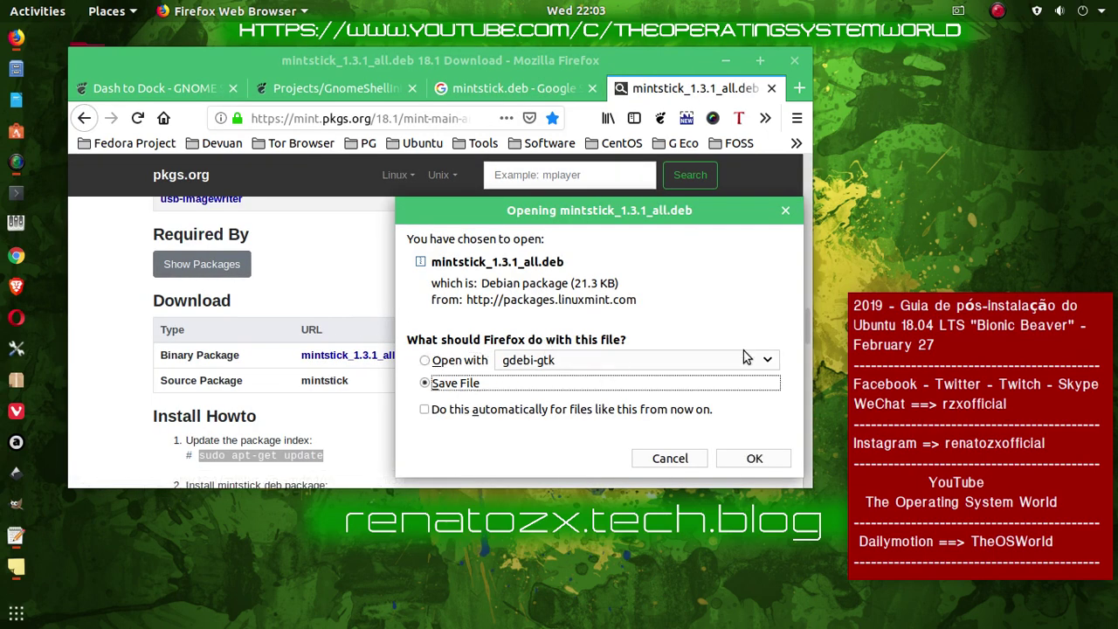
left_click(754, 457)
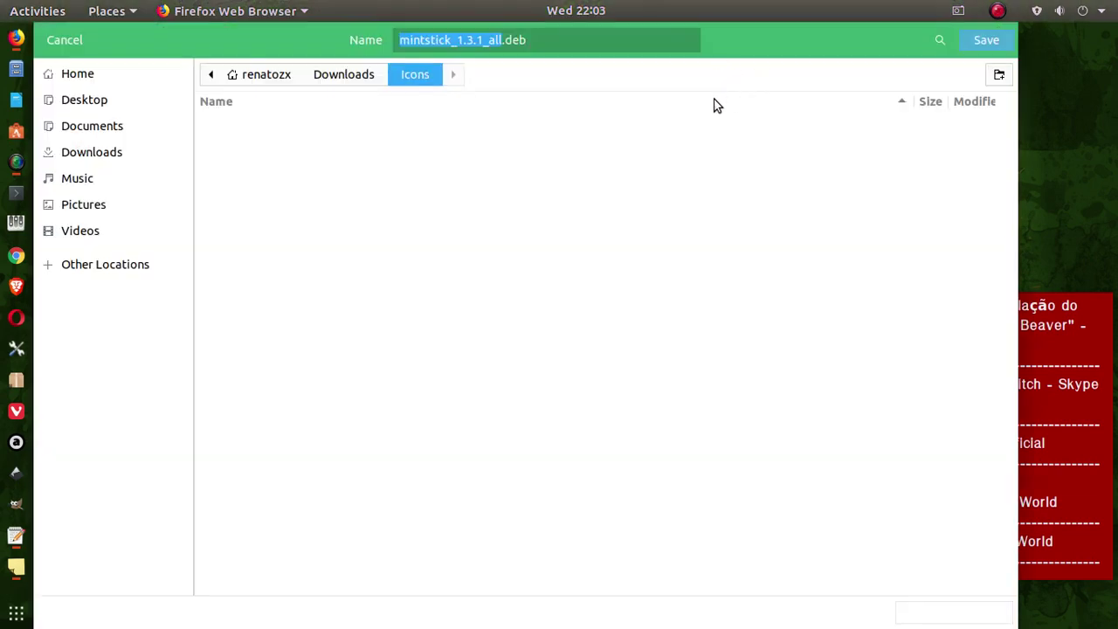
Create a folder named Software inside Downloads and save the mintstick package in it
left_click(85, 156)
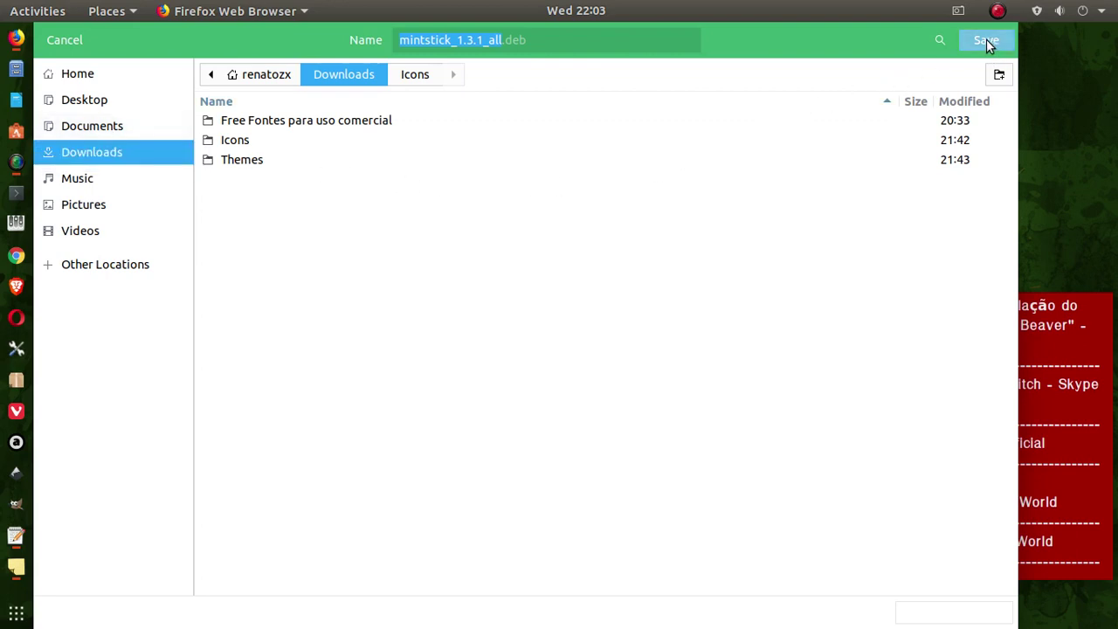
left_click(998, 76)
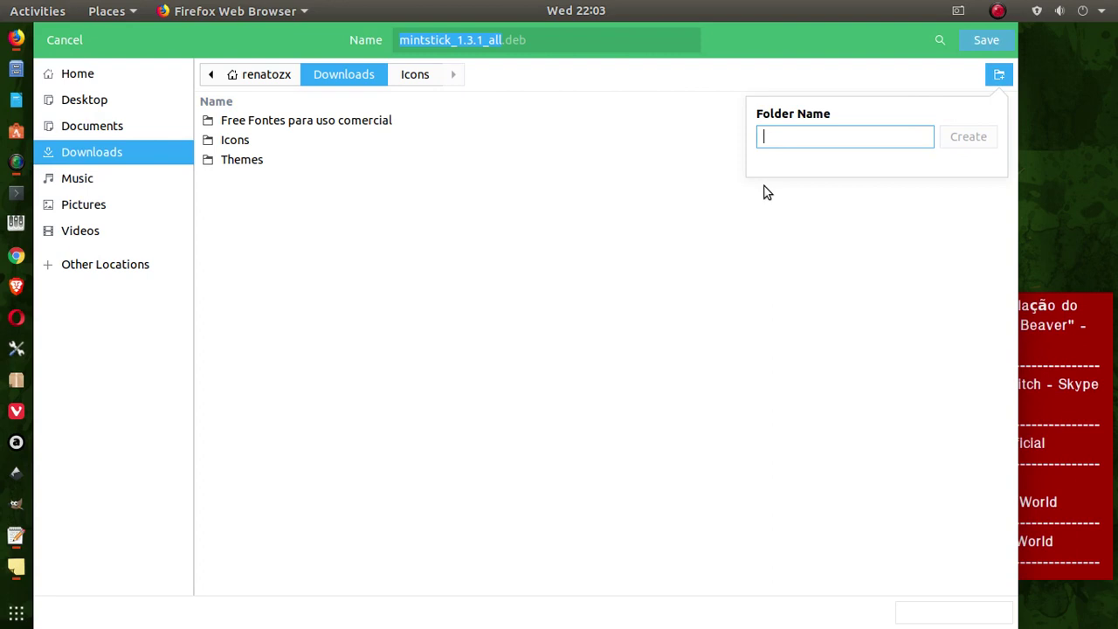
type("Software")
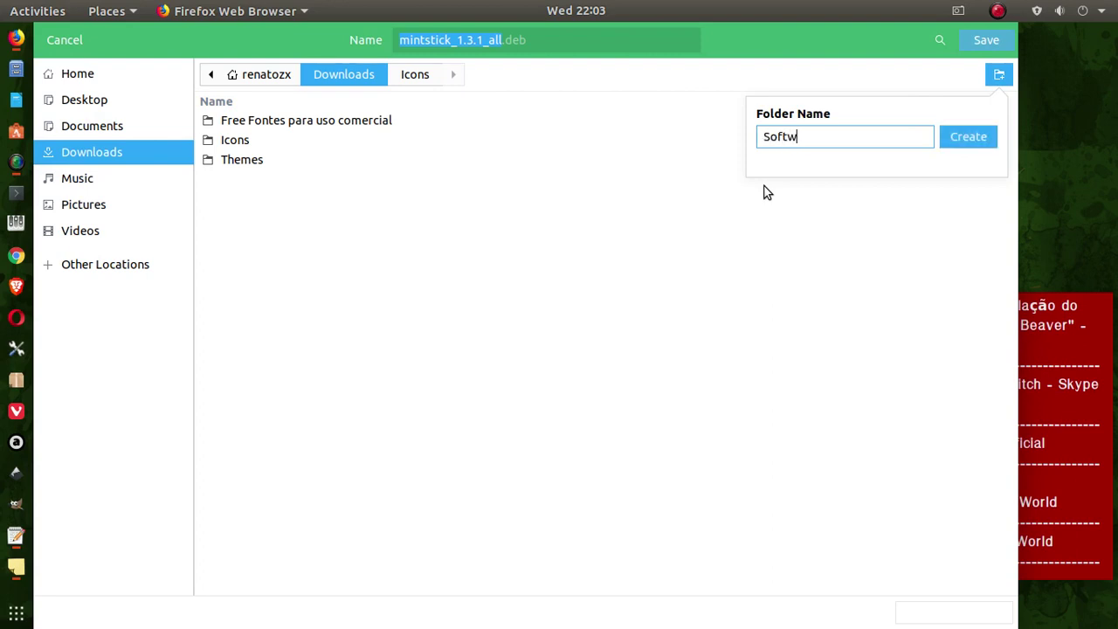
left_click(980, 138)
left_click(973, 36)
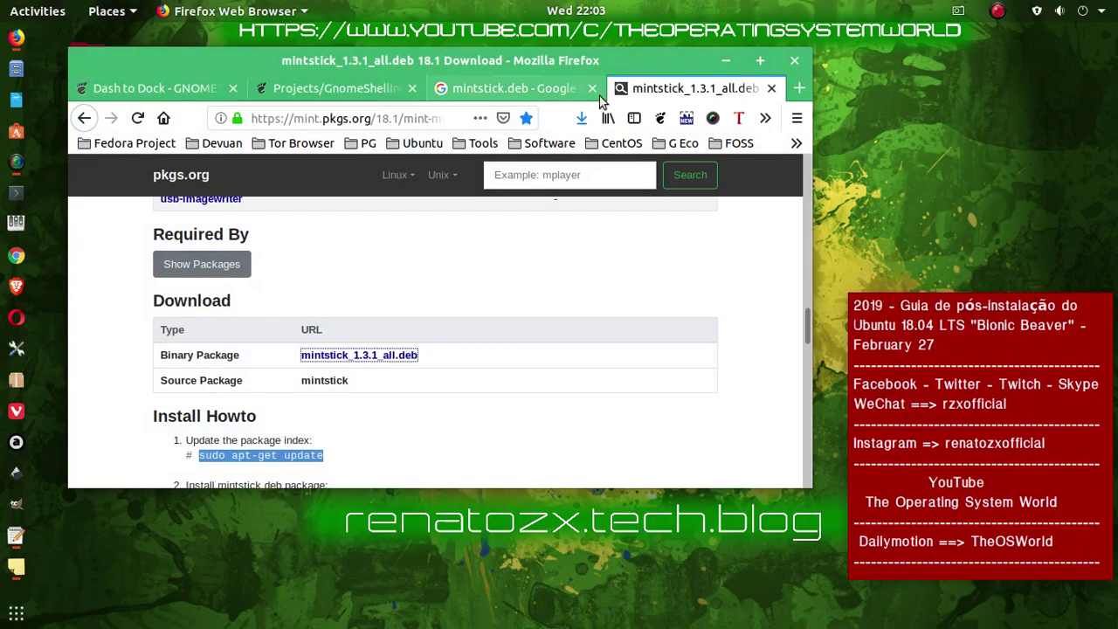
Open the downloaded mintstick package from the browser's download list and minimize the browser window
left_click(580, 120)
left_click(580, 120)
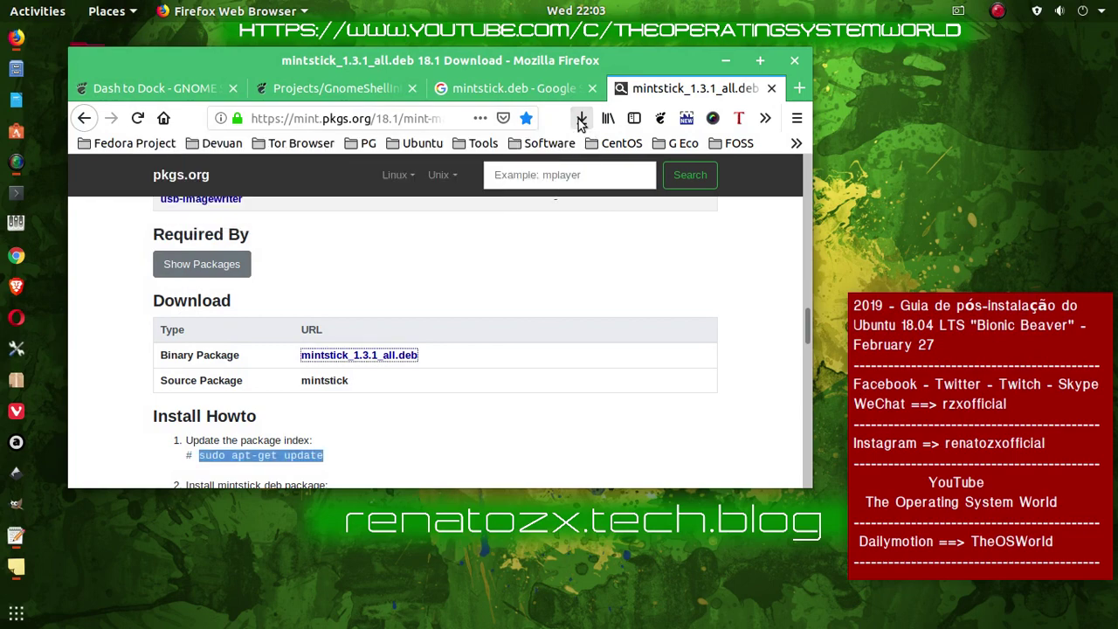
left_click(580, 120)
left_click(341, 167)
left_click(724, 59)
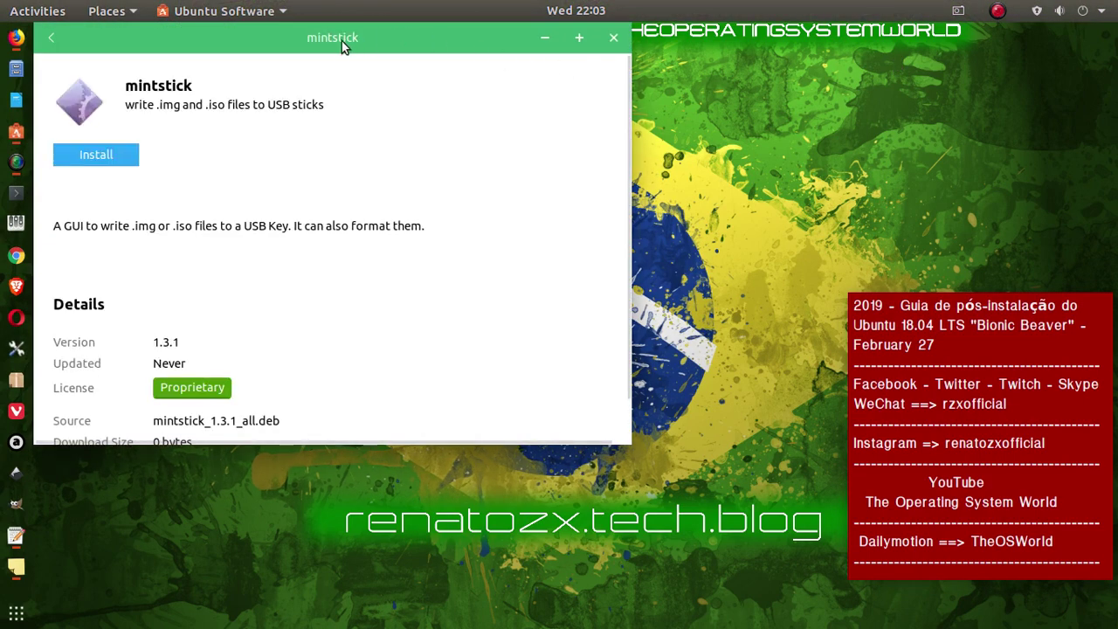
Install mintstick in Ubuntu Software, authenticating with the account password
left_click_drag(341, 41, 536, 87)
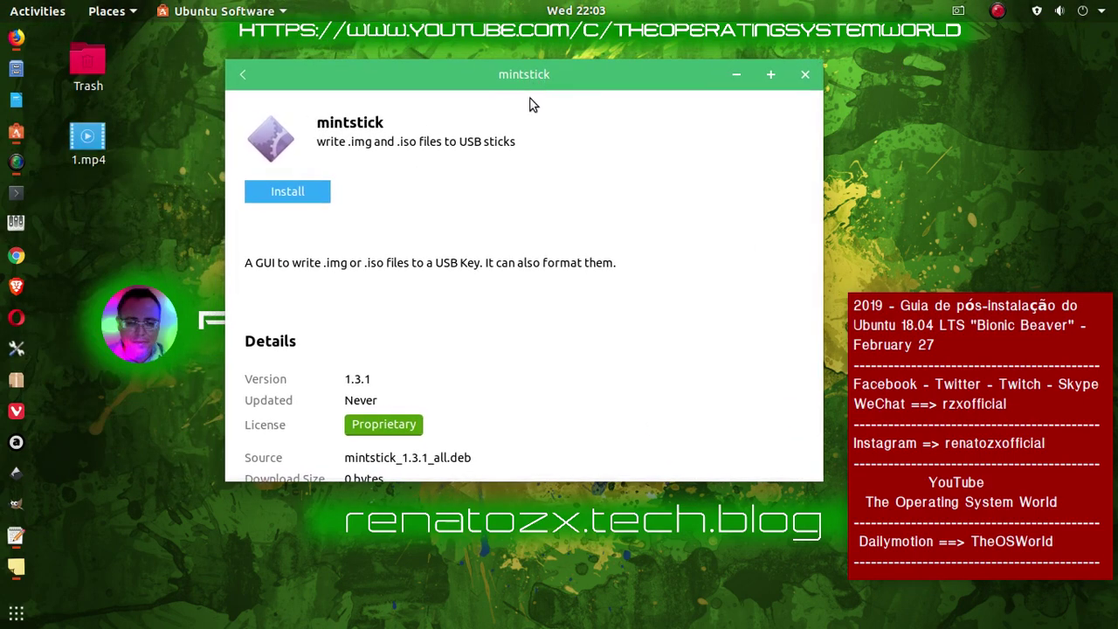
left_click(280, 191)
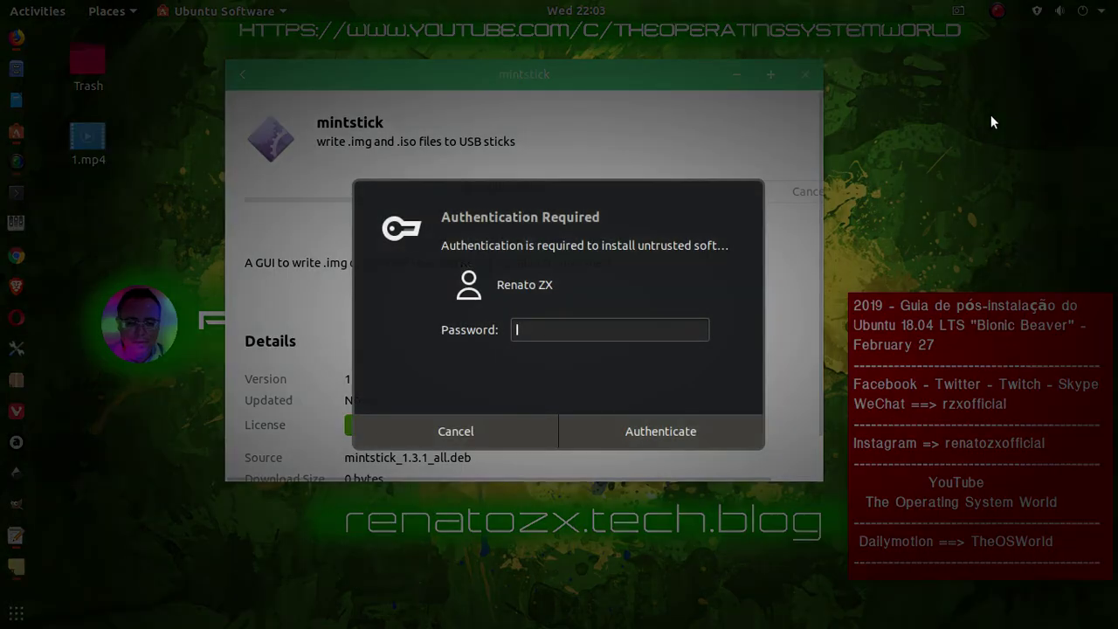
type("••")
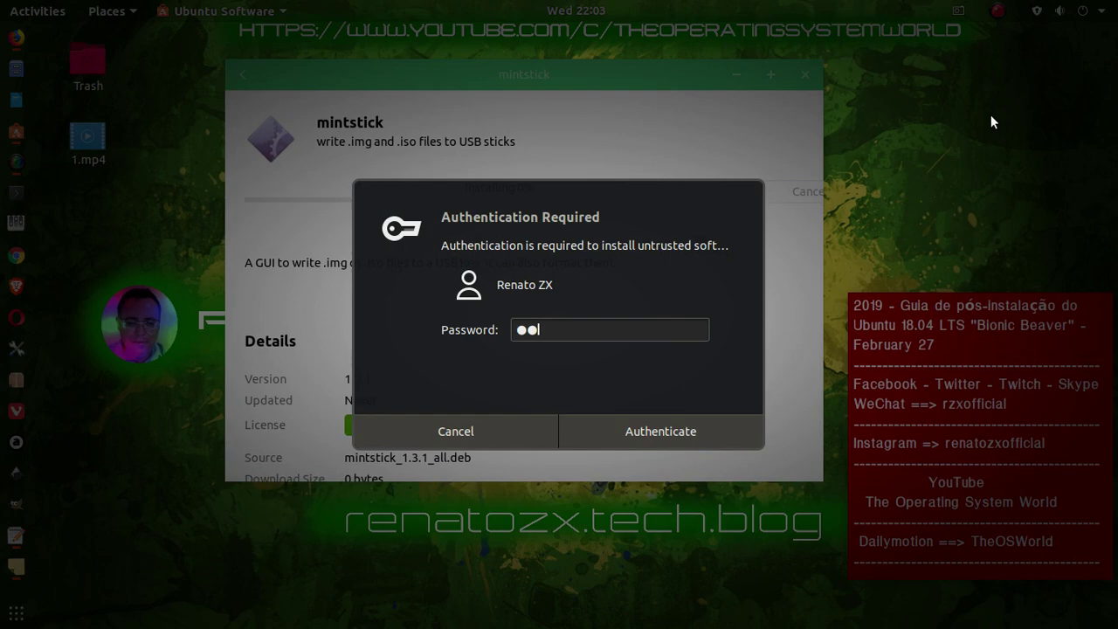
type("••••••")
key("Return")
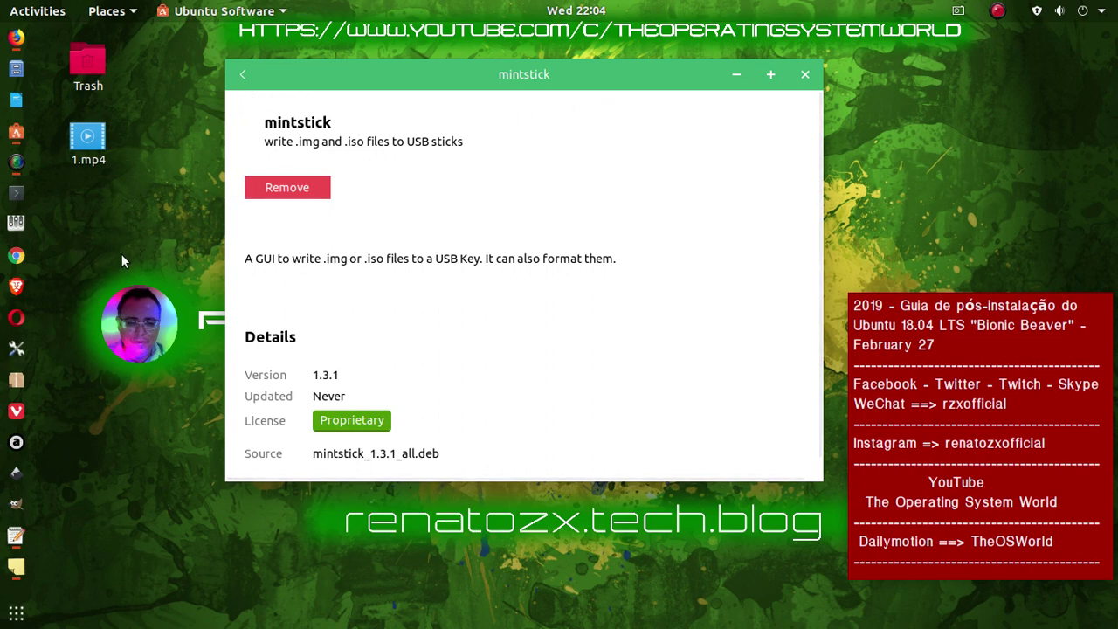
Switch to Tweaks, restore its maximized window and resize it so the Appearance settings are fully readable
left_click(20, 227)
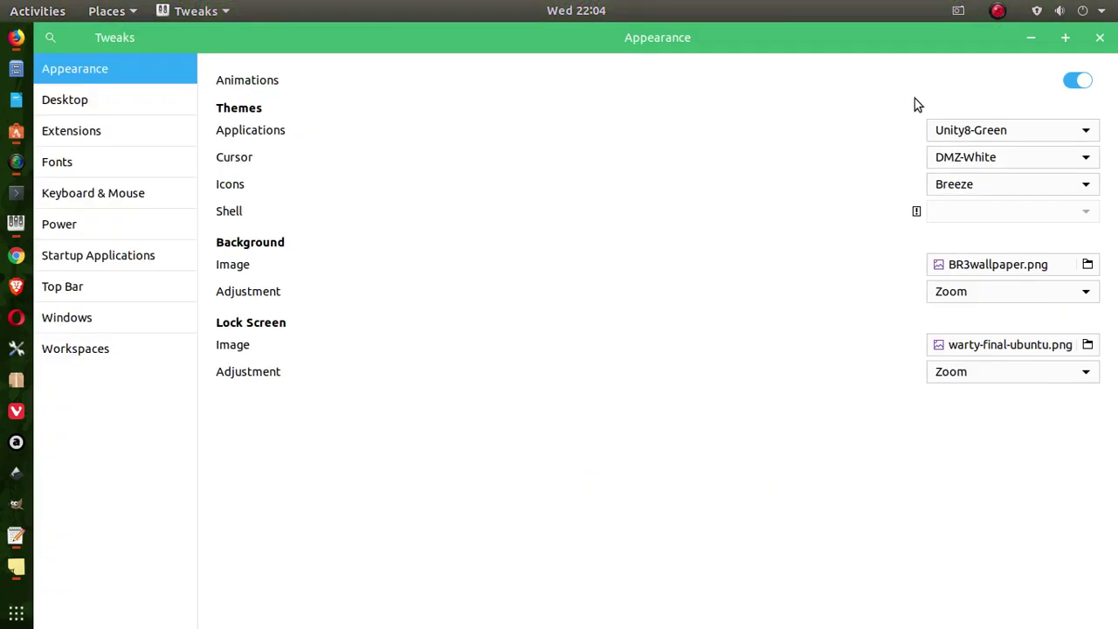
left_click(1065, 37)
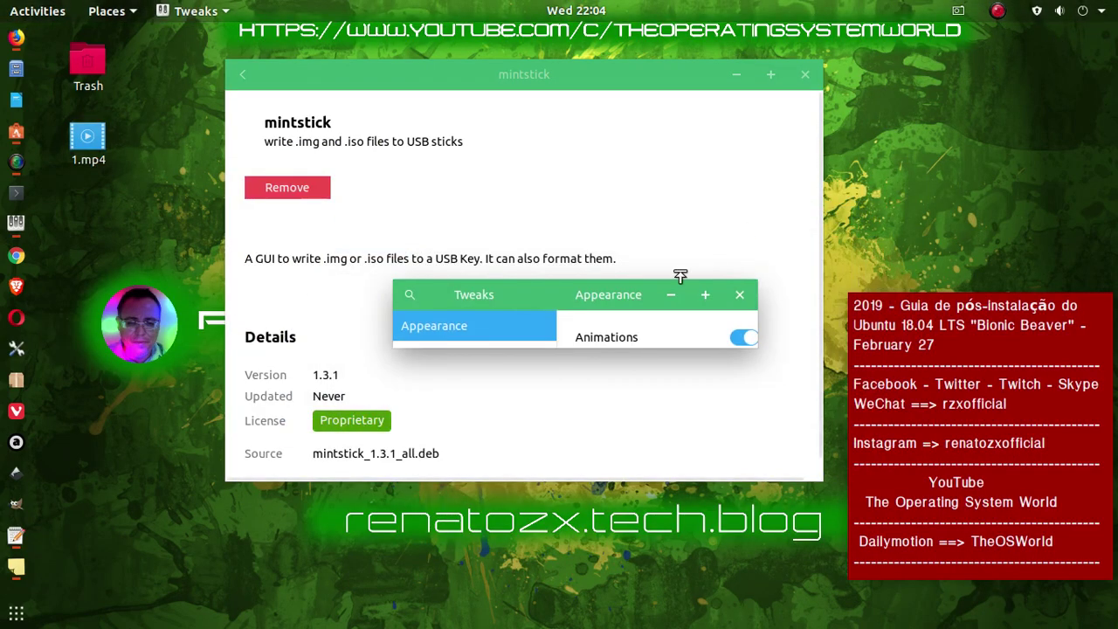
left_click_drag(739, 346, 747, 618)
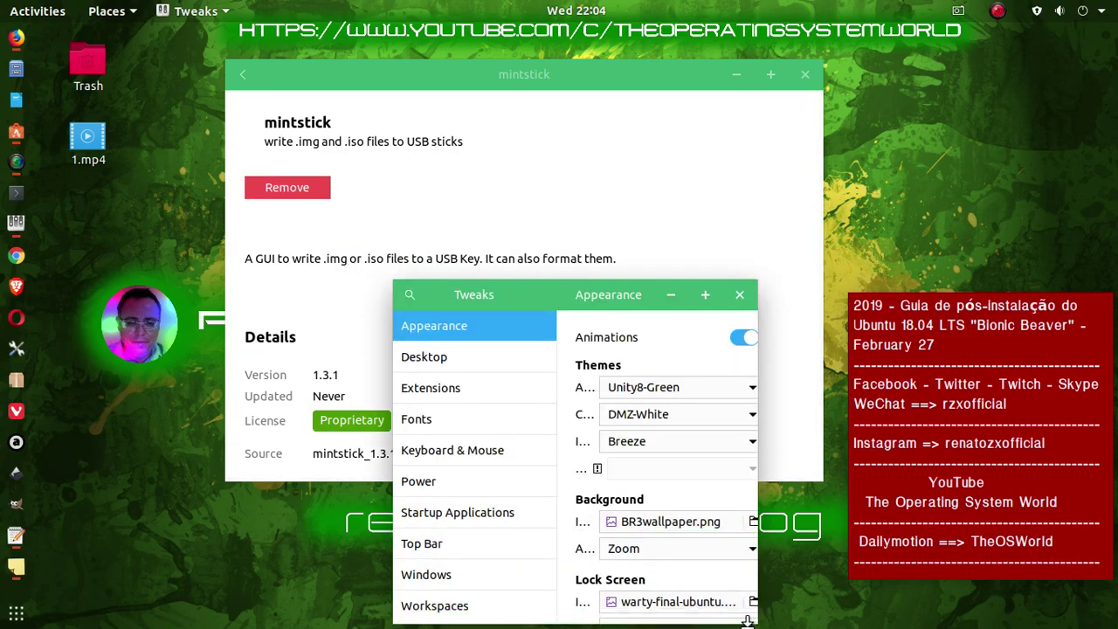
left_click_drag(619, 288, 521, 120)
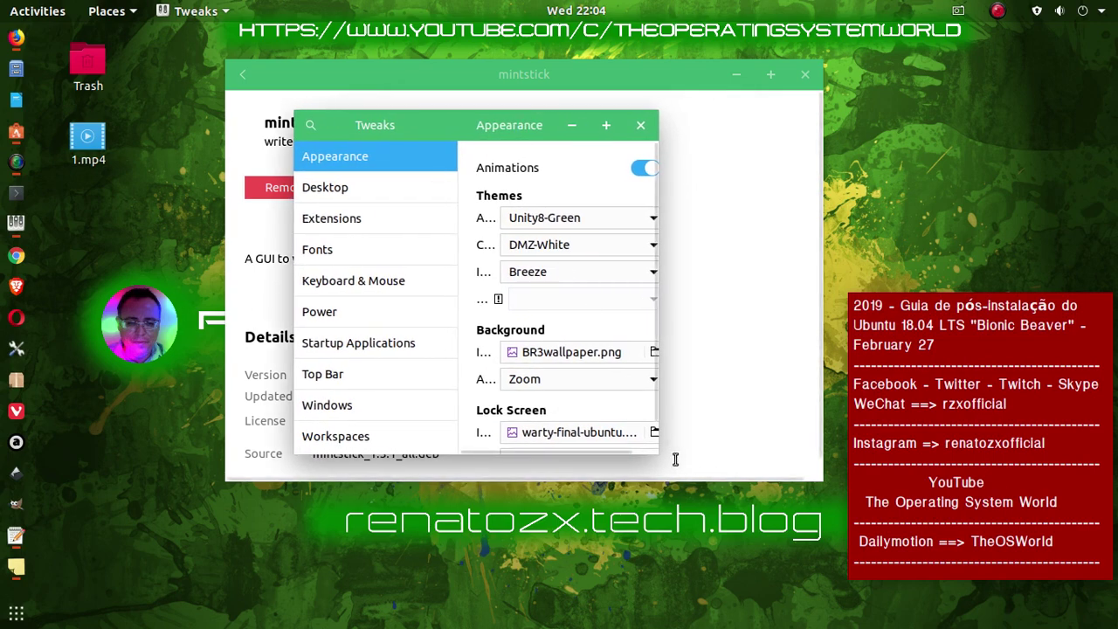
left_click_drag(669, 453, 833, 495)
Try the Blackbird theme for applications
left_click(804, 221)
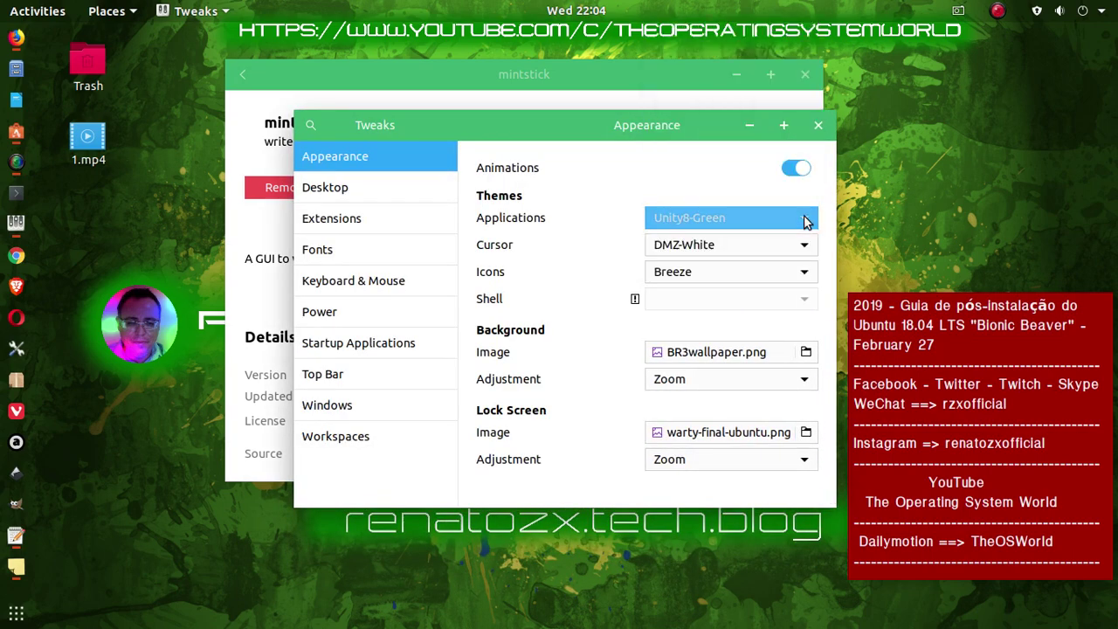
left_click(804, 221)
left_click(805, 221)
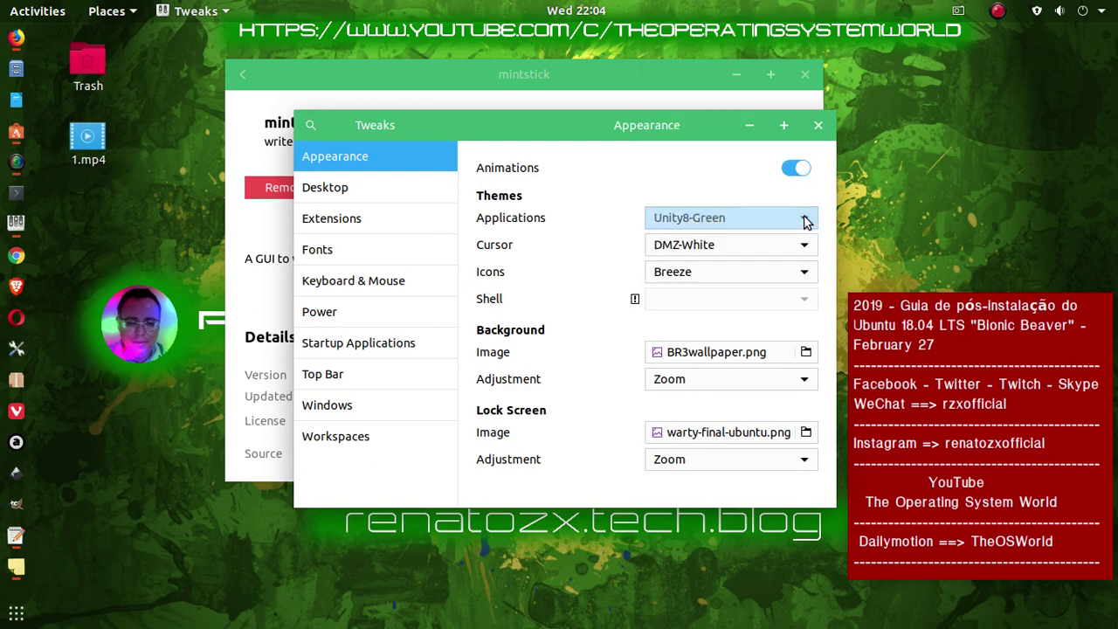
left_click(805, 221)
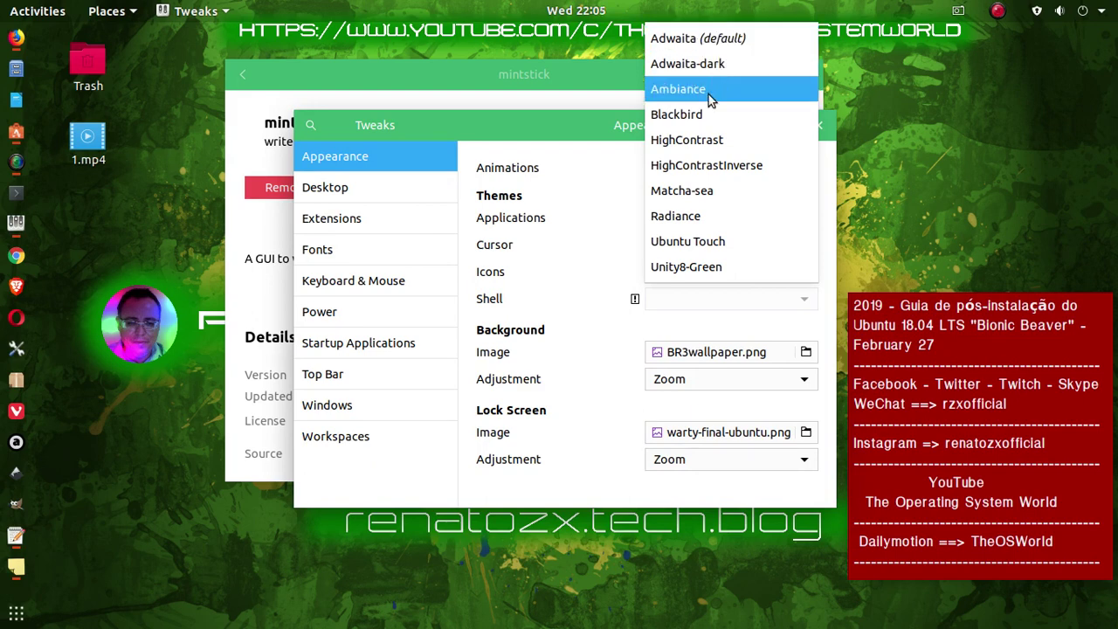
key("Escape")
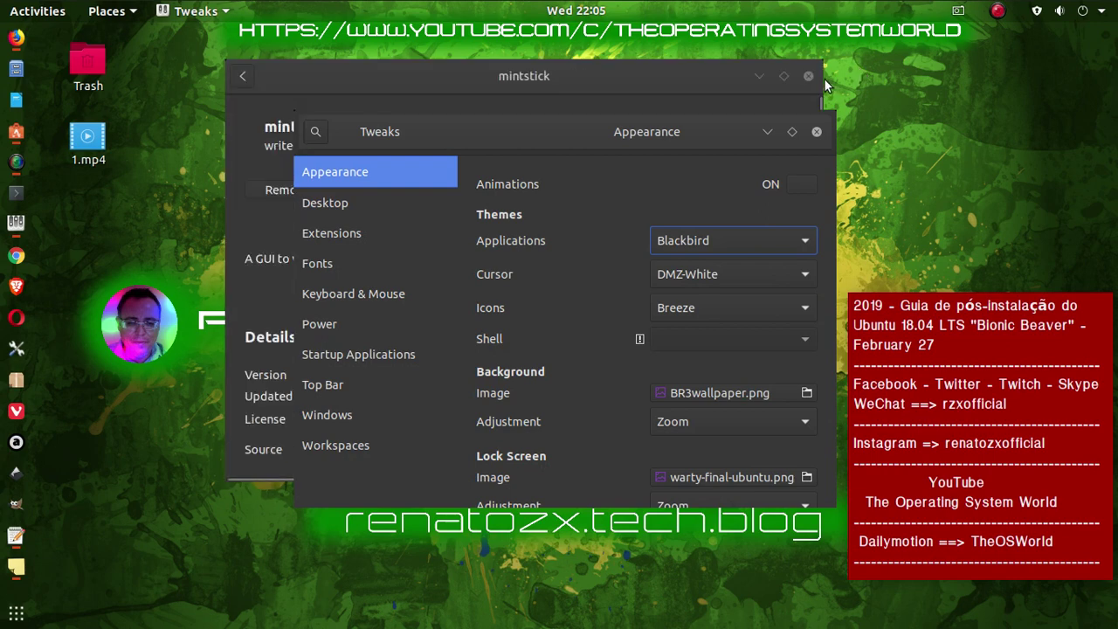
Open the Trash folder and arrange it beside the Tweaks window to examine the applied theme
left_click_drag(554, 260, 632, 122)
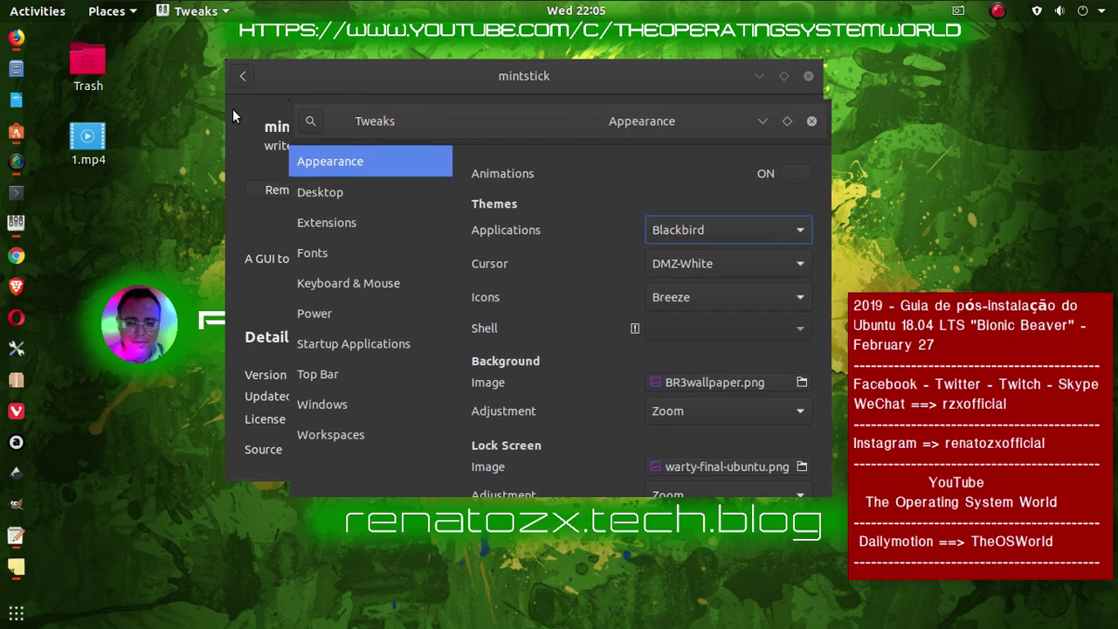
left_click(90, 61)
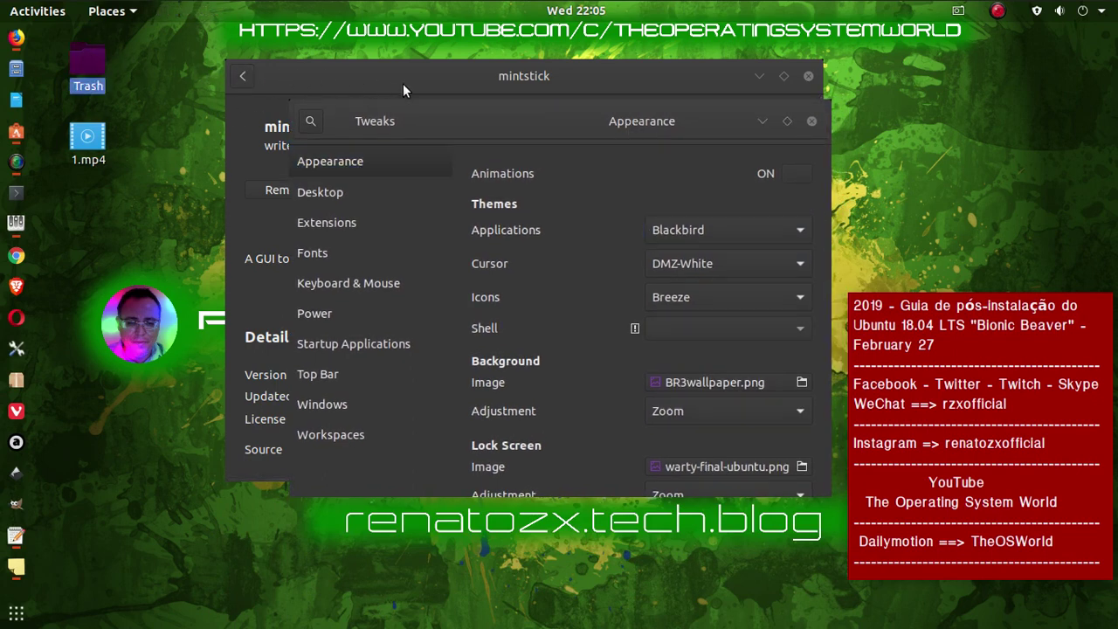
left_click_drag(476, 96, 447, 248)
left_click(577, 151)
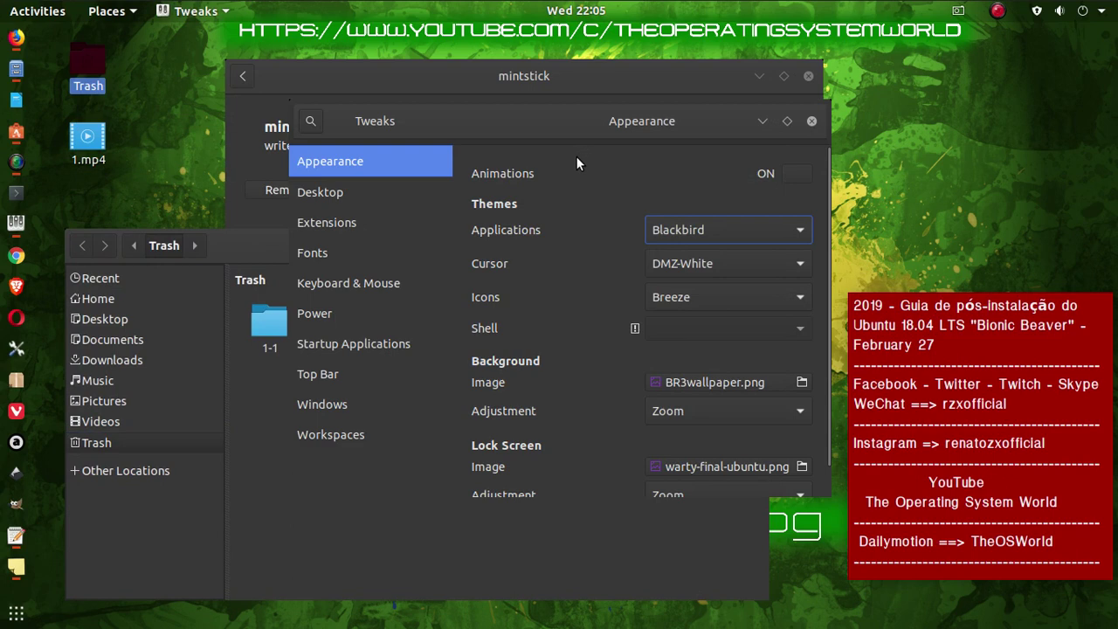
left_click_drag(643, 120, 679, 69)
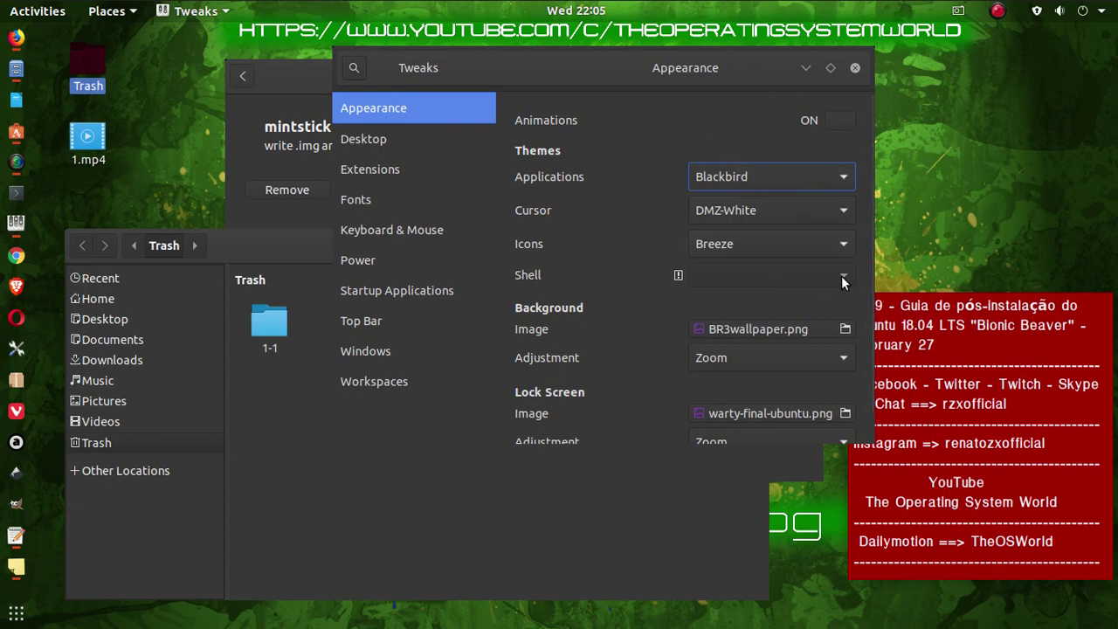
left_click(1001, 11)
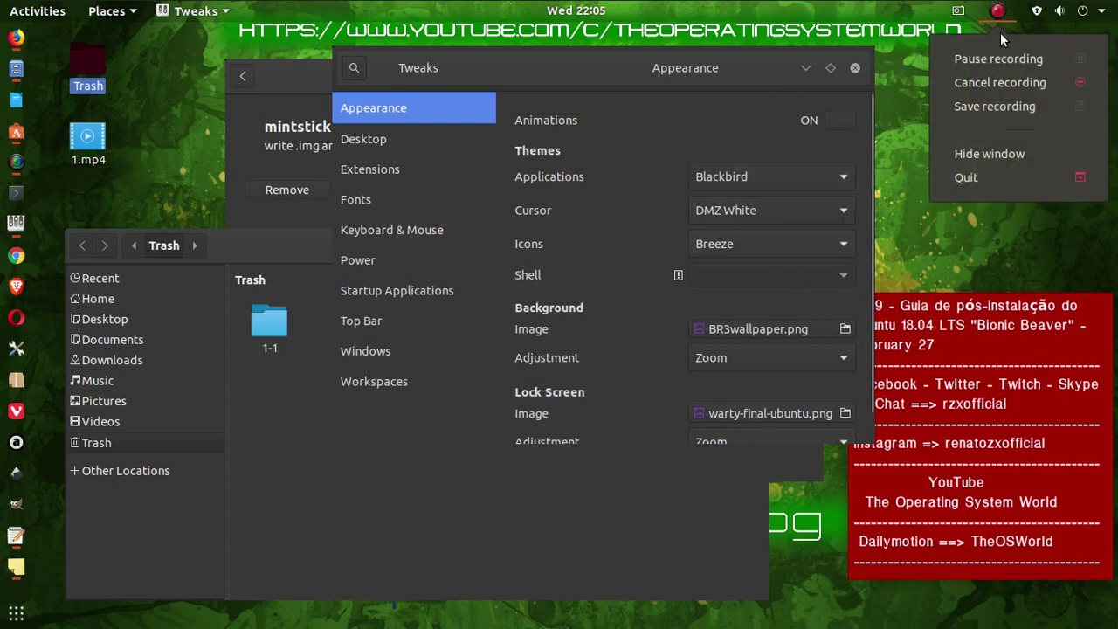
left_click(1004, 52)
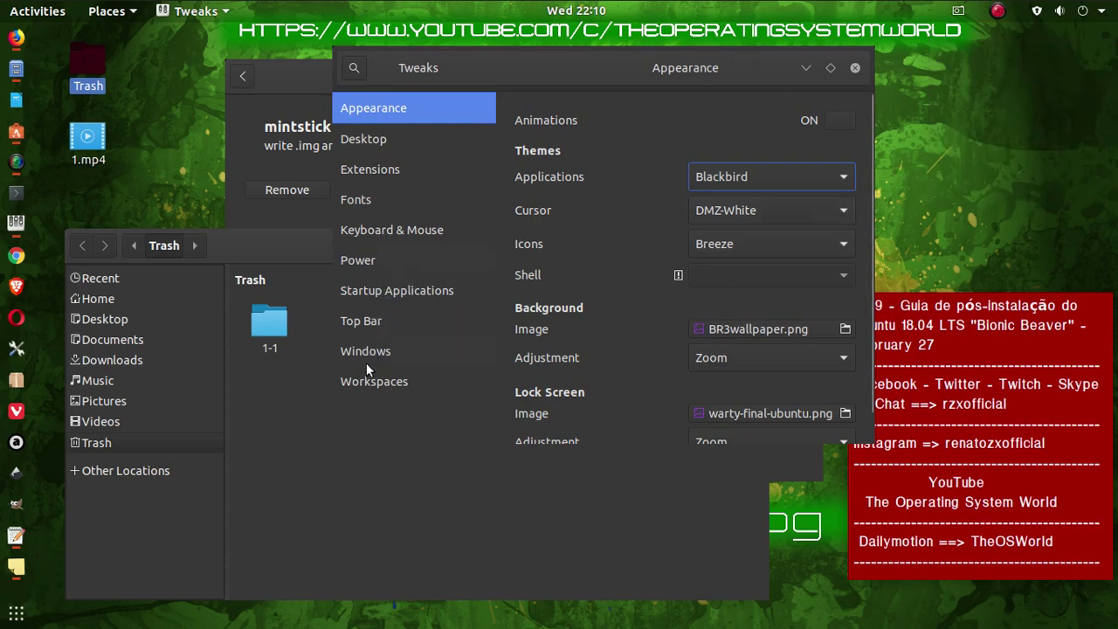
Glance at the installed extensions, return to the Appearance settings and set the applications theme to Matcha-sea
left_click(378, 166)
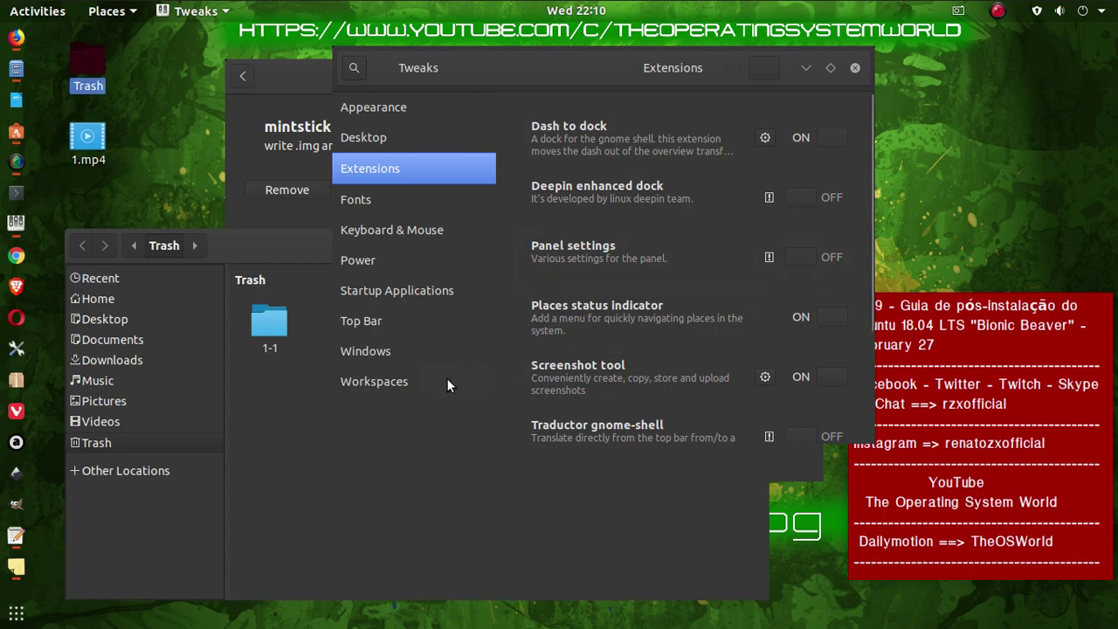
left_click(387, 107)
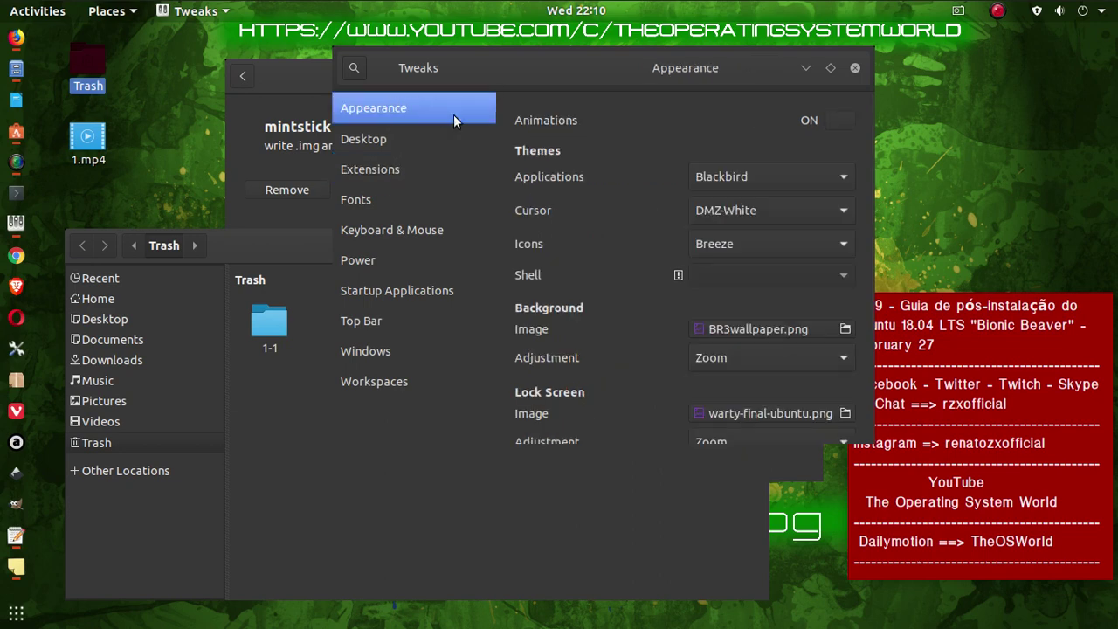
left_click(769, 173)
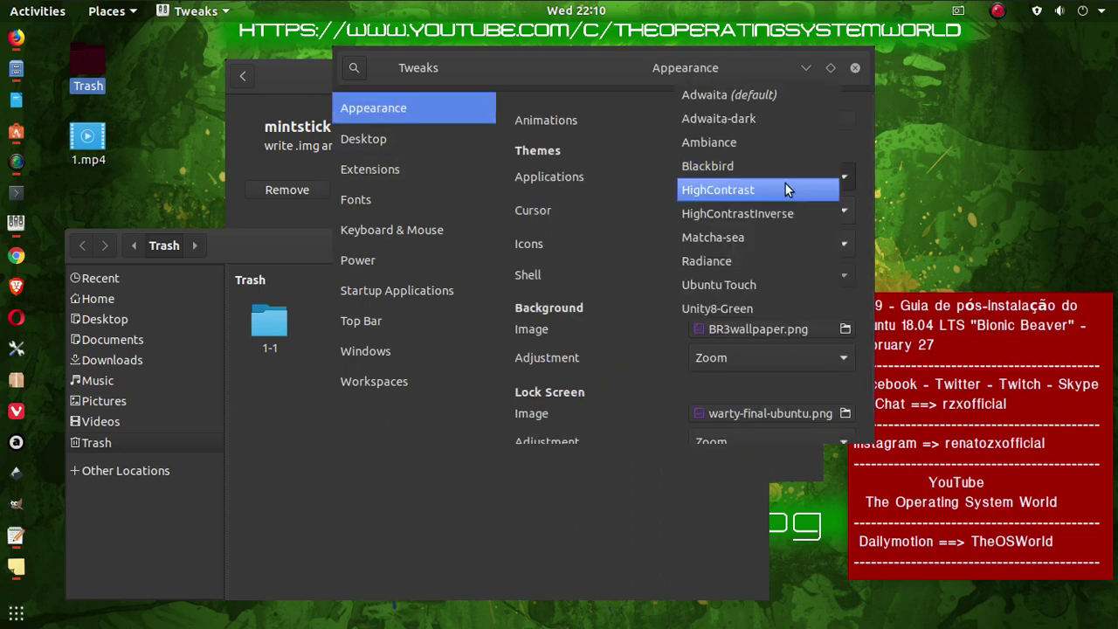
key("Escape")
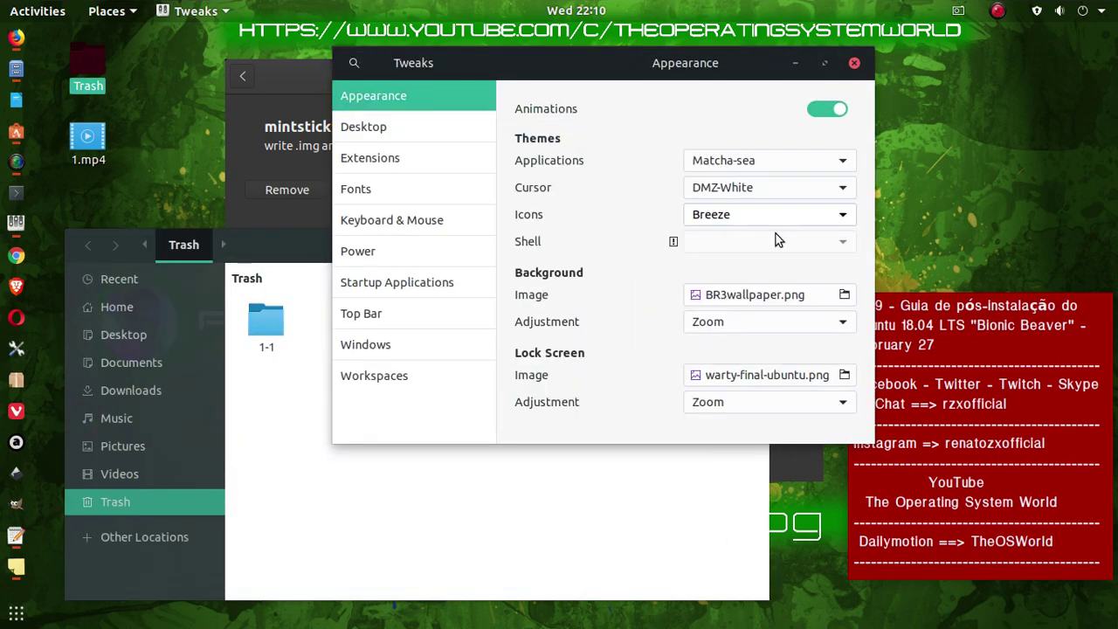
Move the Tweaks window down to inspect the theme, and minimize both Tweaks and the mintstick window
left_click_drag(672, 75, 610, 170)
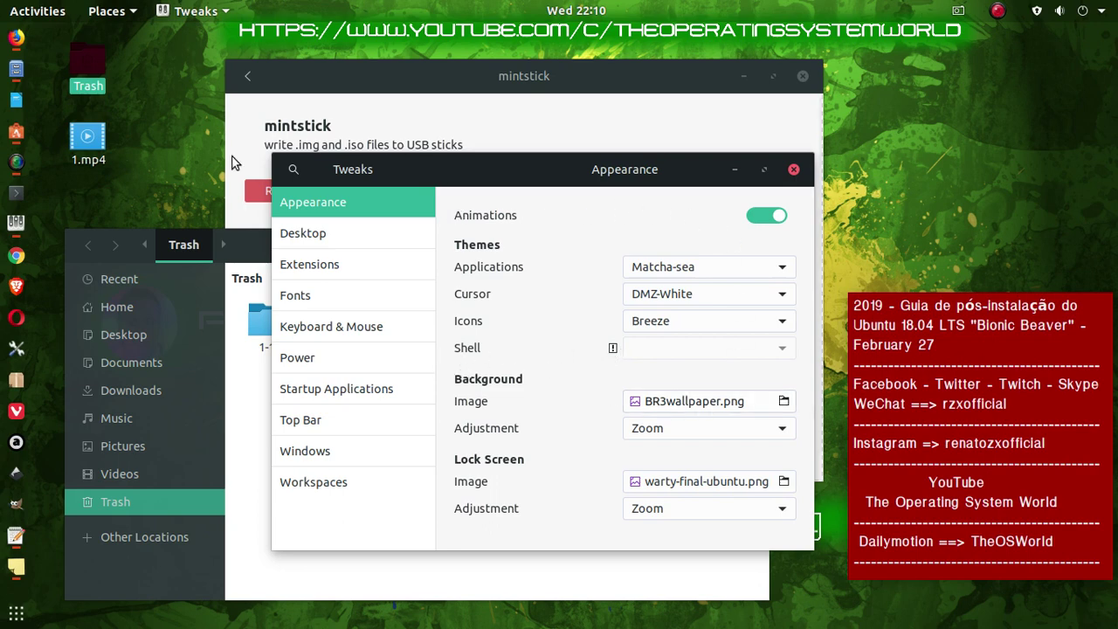
left_click(735, 170)
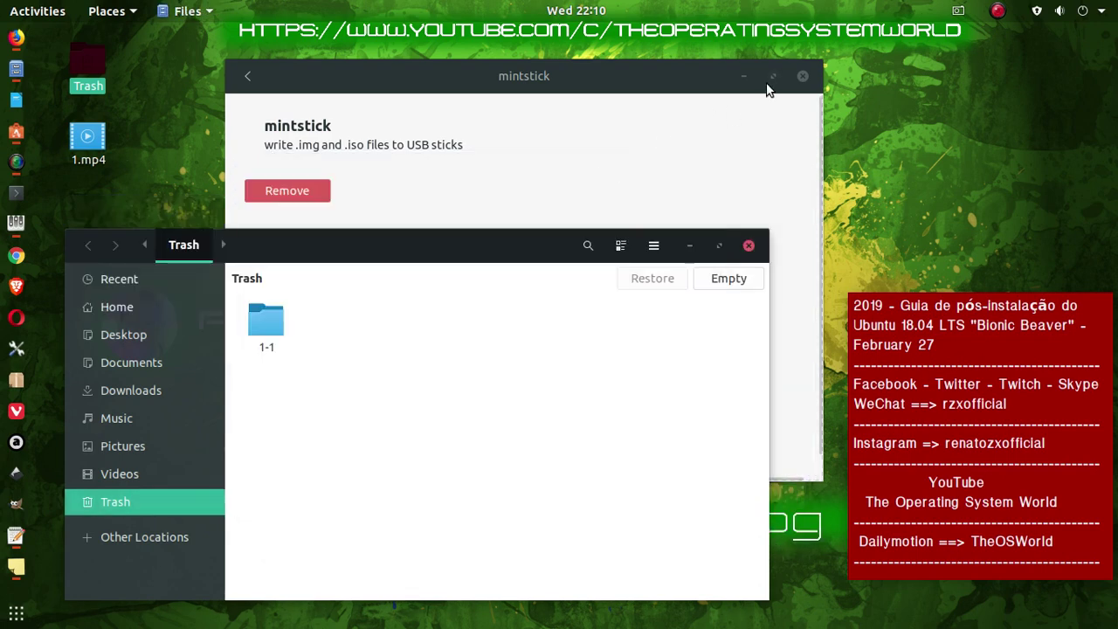
left_click(748, 102)
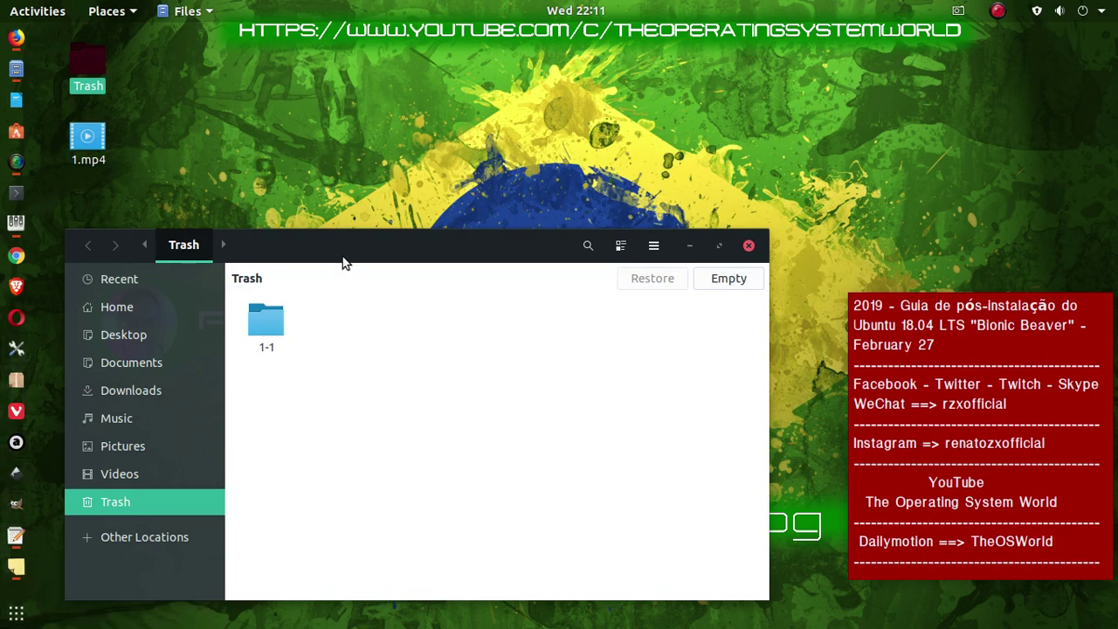
Move the Trash window up, and in the Dash to Dock settings place the dock at the Bottom with an icon size limit of 23 px
left_click_drag(375, 231, 461, 72)
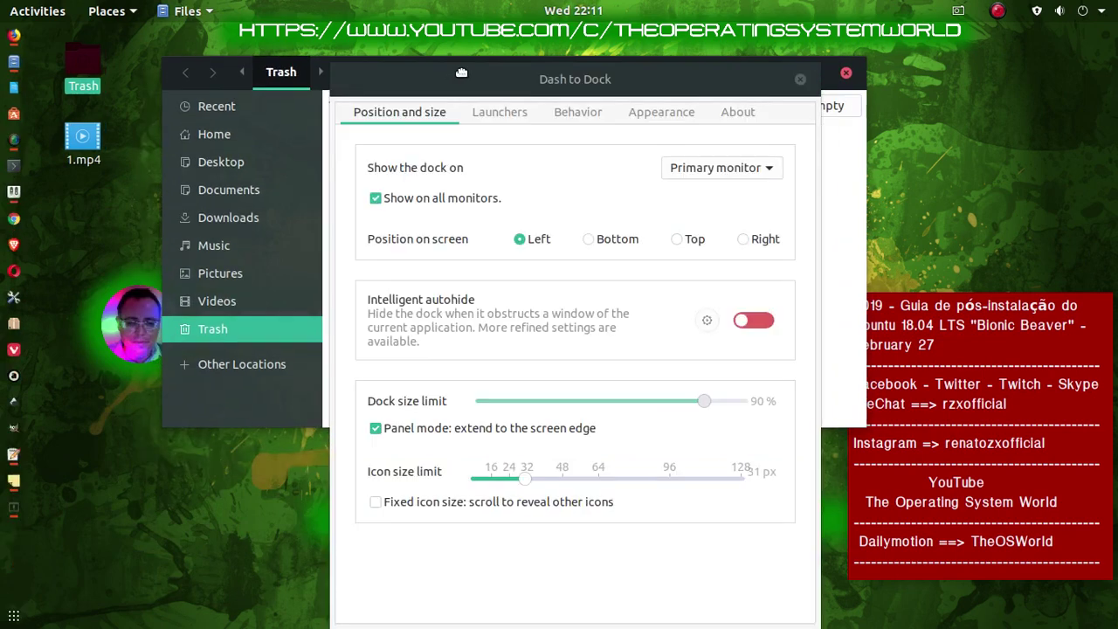
left_click(579, 273)
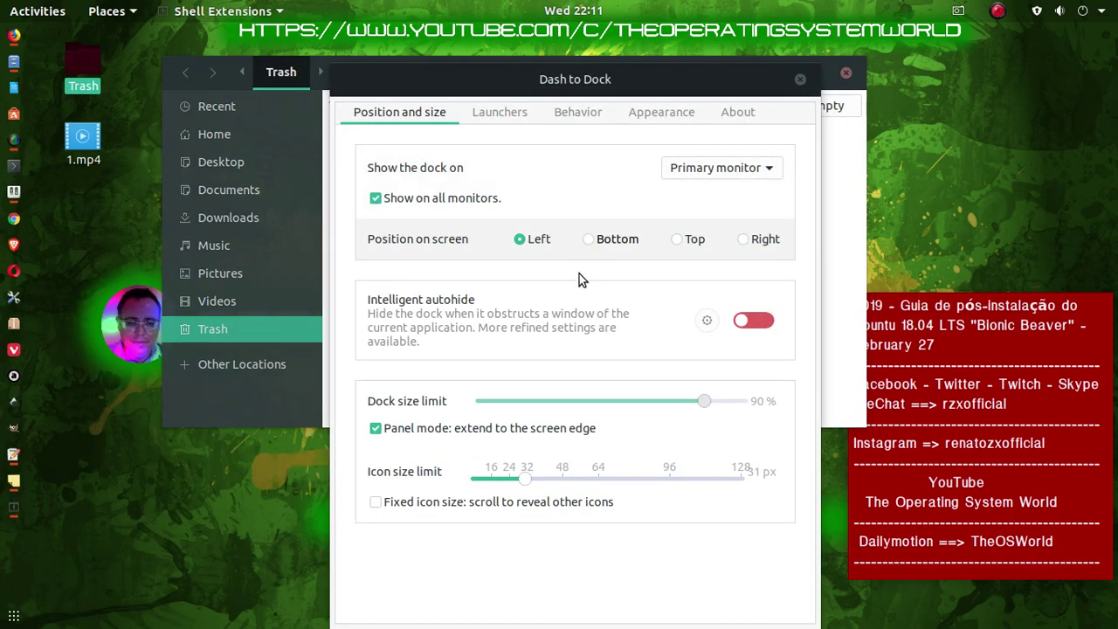
left_click(590, 242)
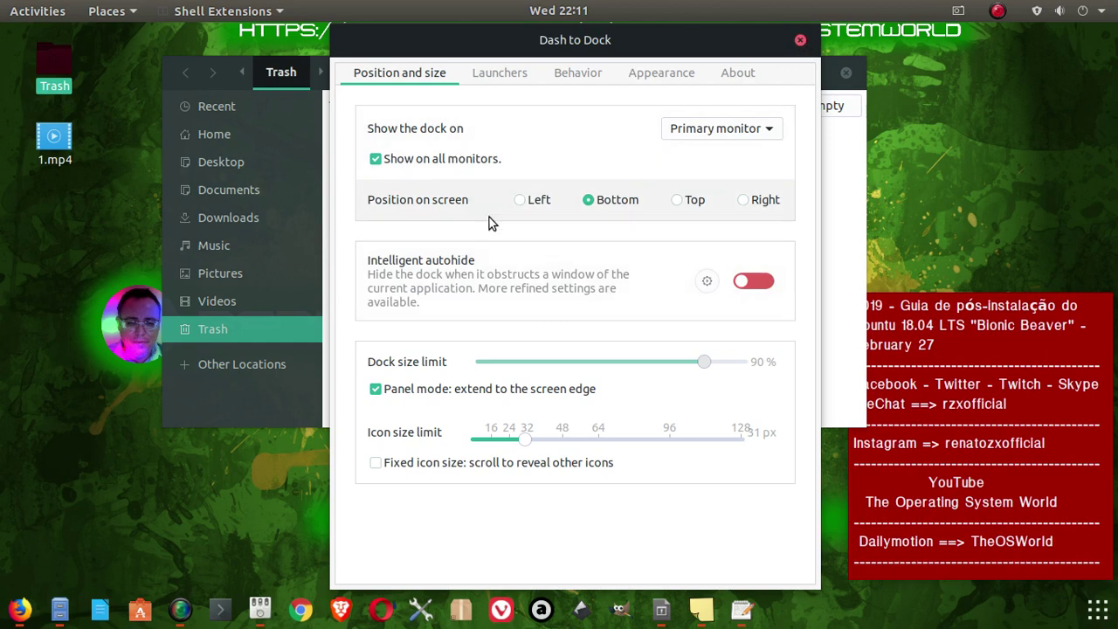
left_click(510, 439)
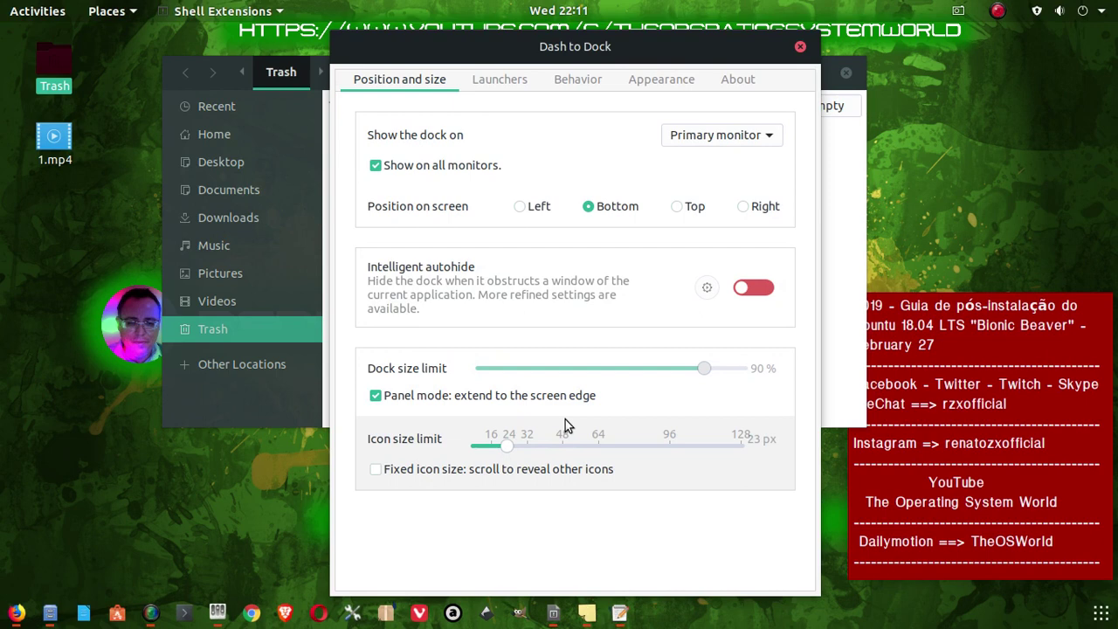
left_click(801, 47)
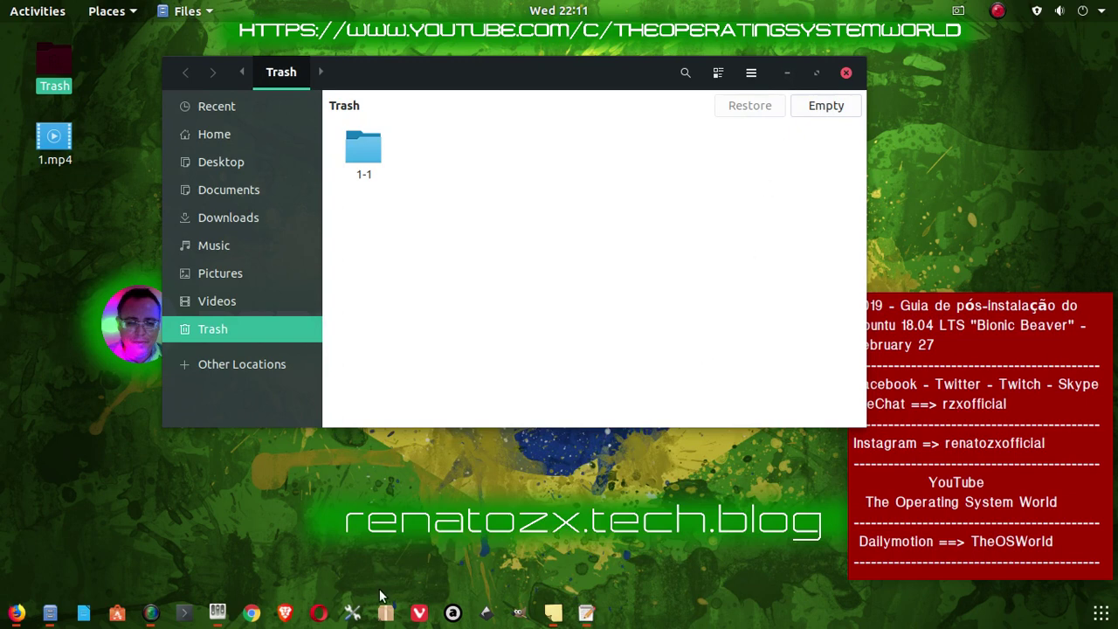
Show all installed applications and add Audacity, Brasero and Cheese to the favorites
left_click(1102, 613)
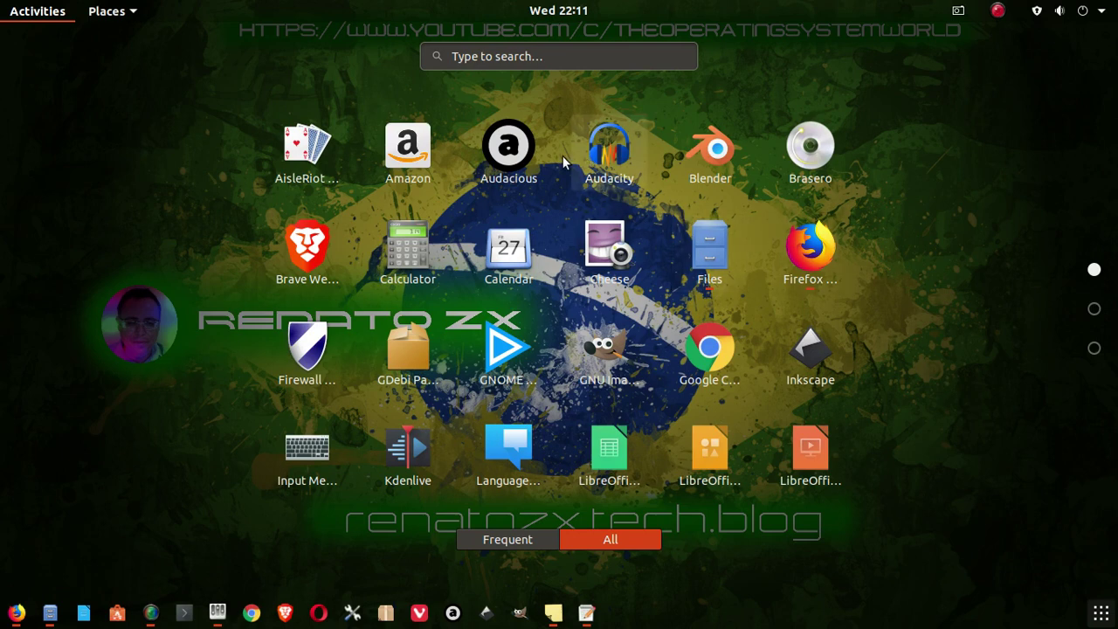
right_click(506, 153)
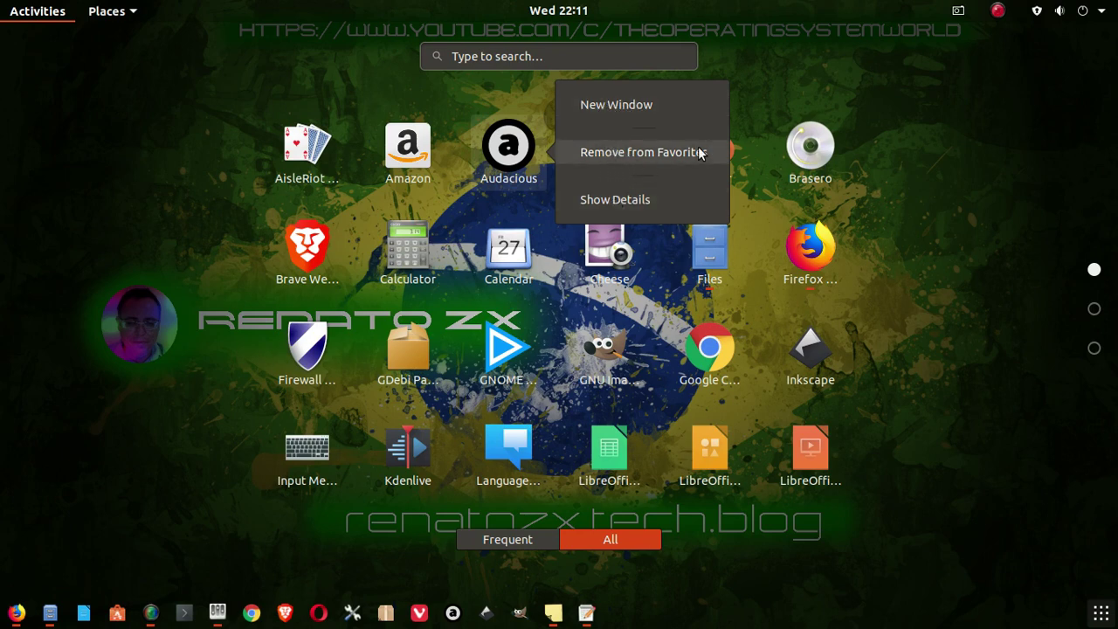
left_click(753, 100)
right_click(618, 157)
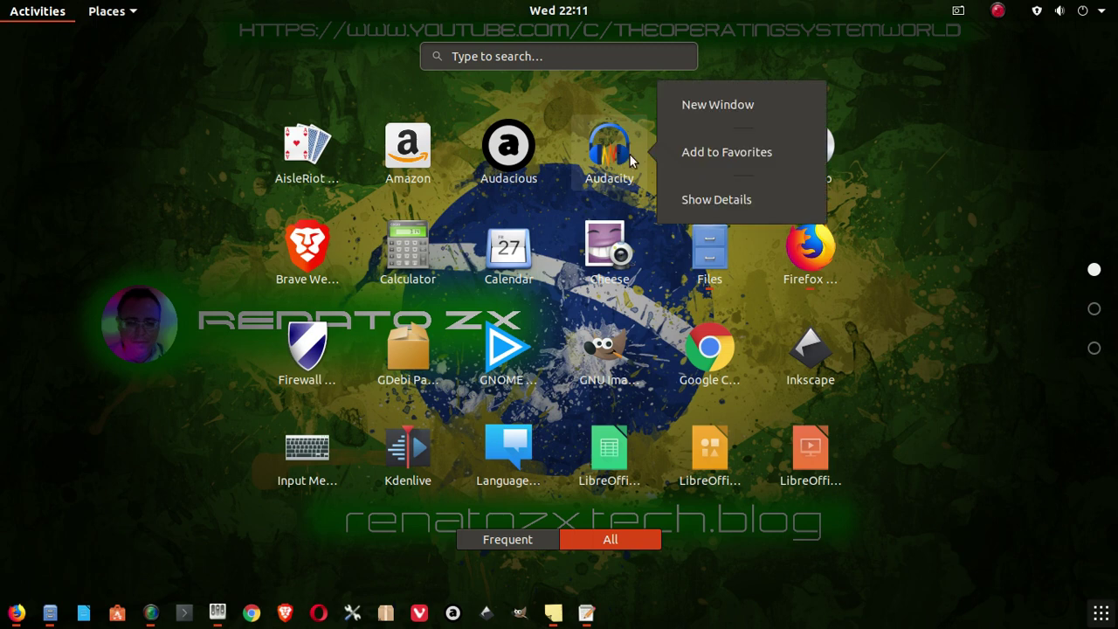
left_click(710, 154)
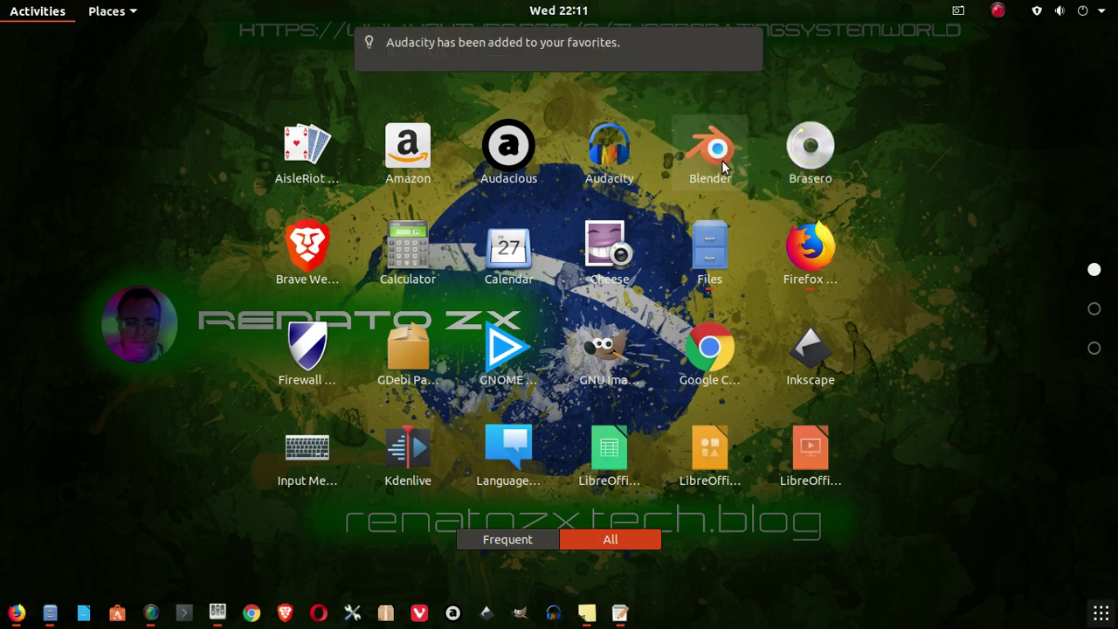
right_click(831, 162)
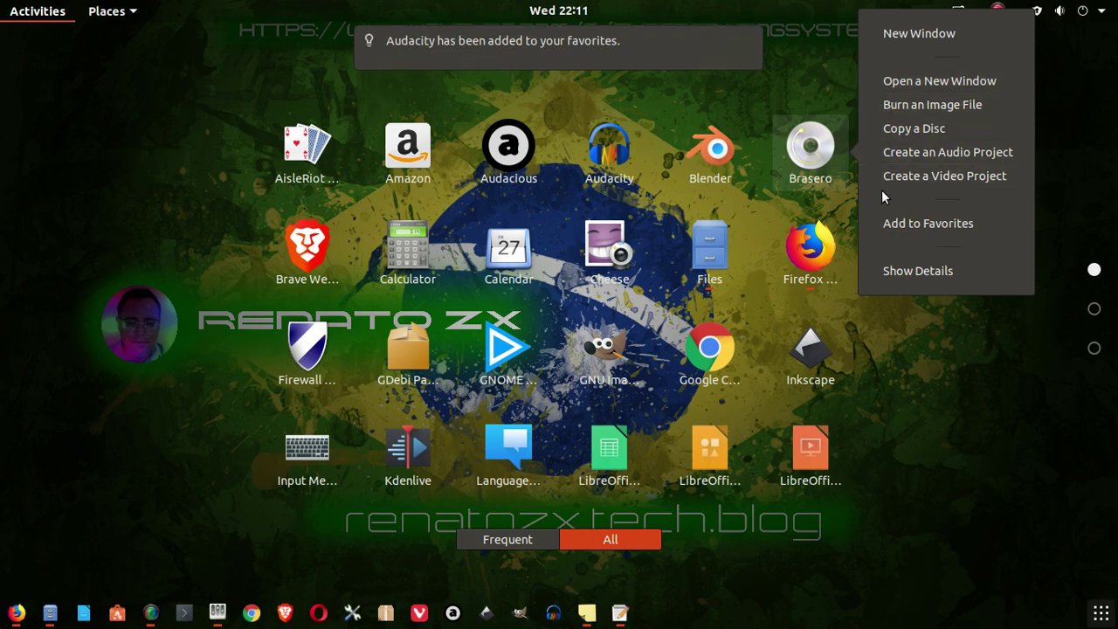
left_click(902, 224)
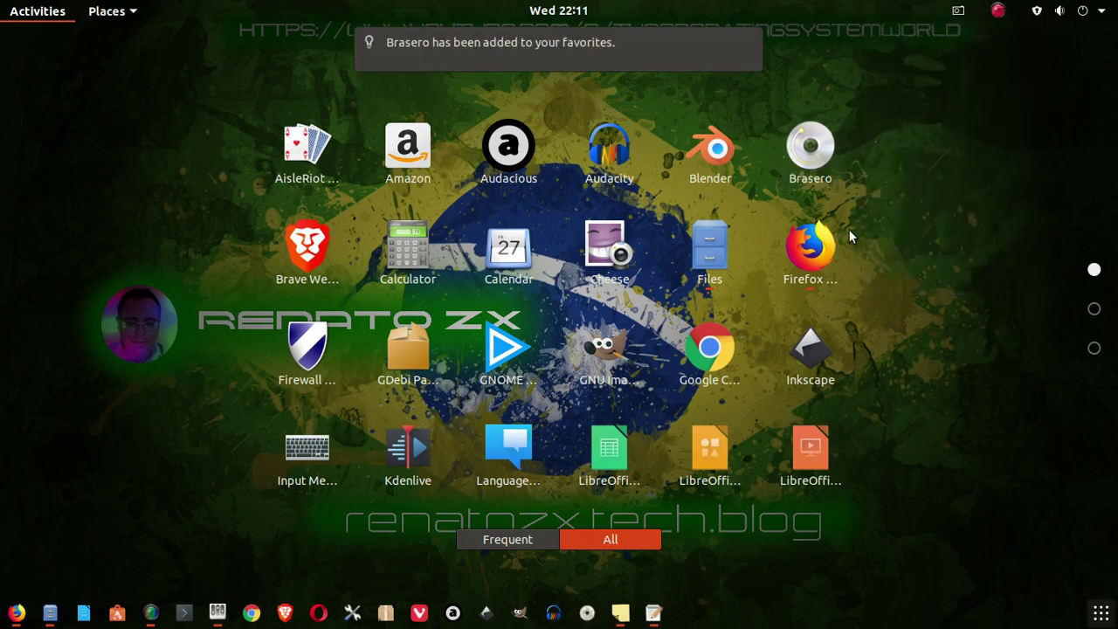
right_click(623, 253)
left_click(701, 254)
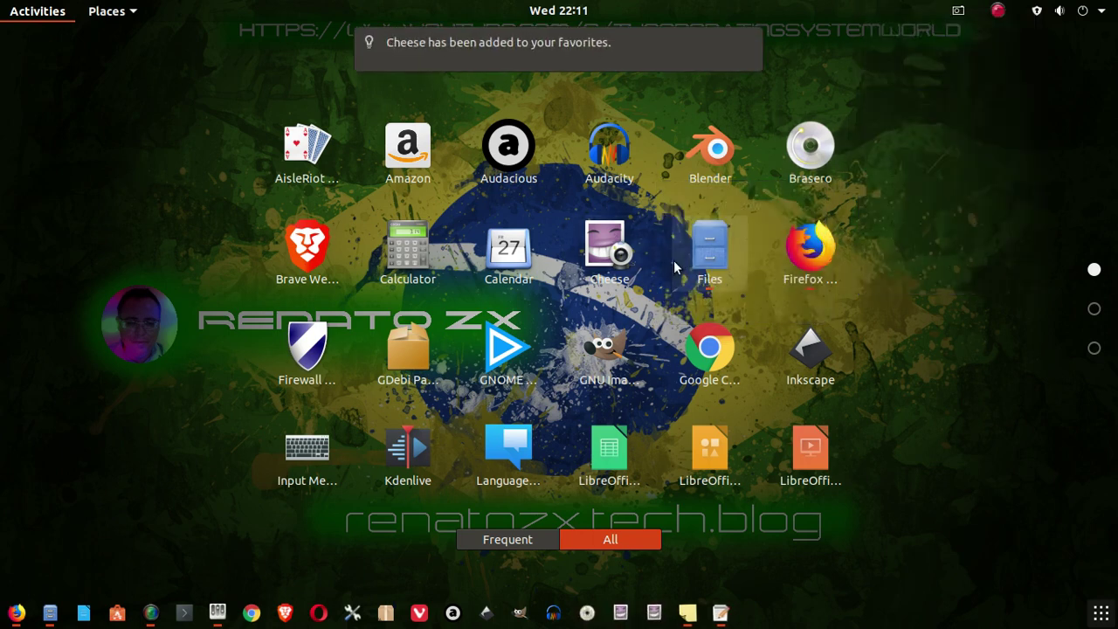
Add MultiWriter, Xpad and the USB Stick tool to the favorites
scroll(625, 318, "down", 2)
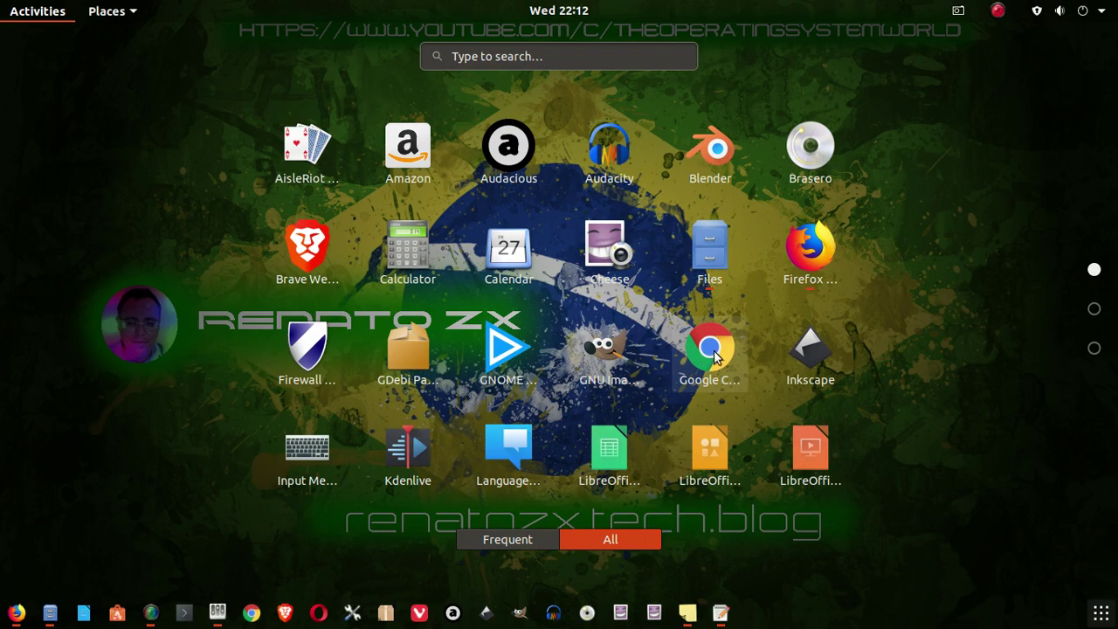
scroll(798, 374, "down", 1)
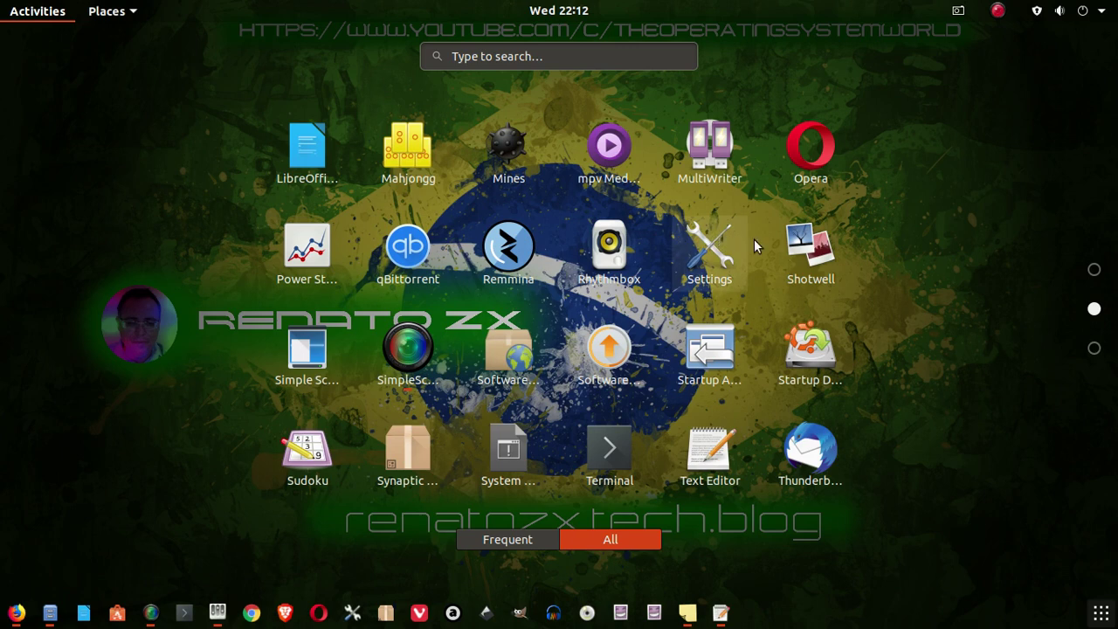
right_click(712, 157)
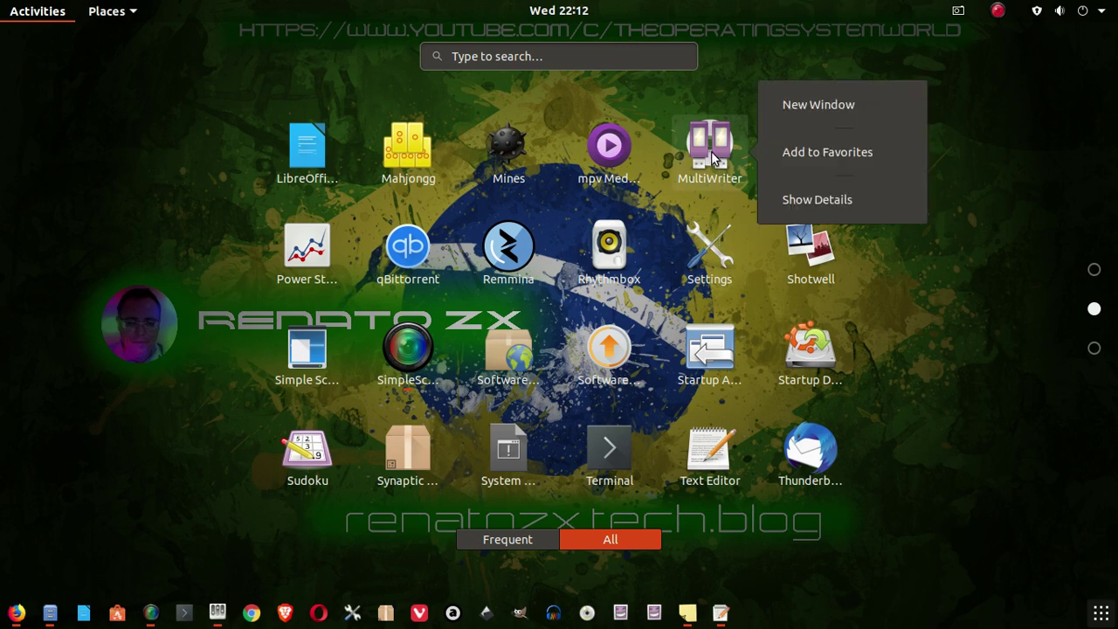
left_click(811, 154)
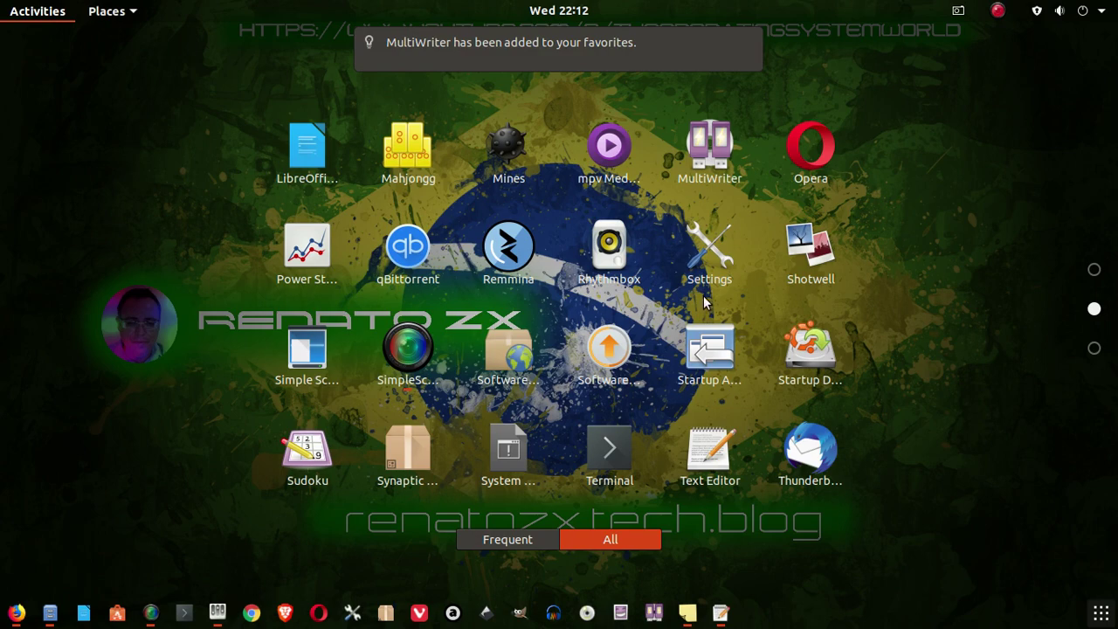
scroll(705, 301, "down", 1)
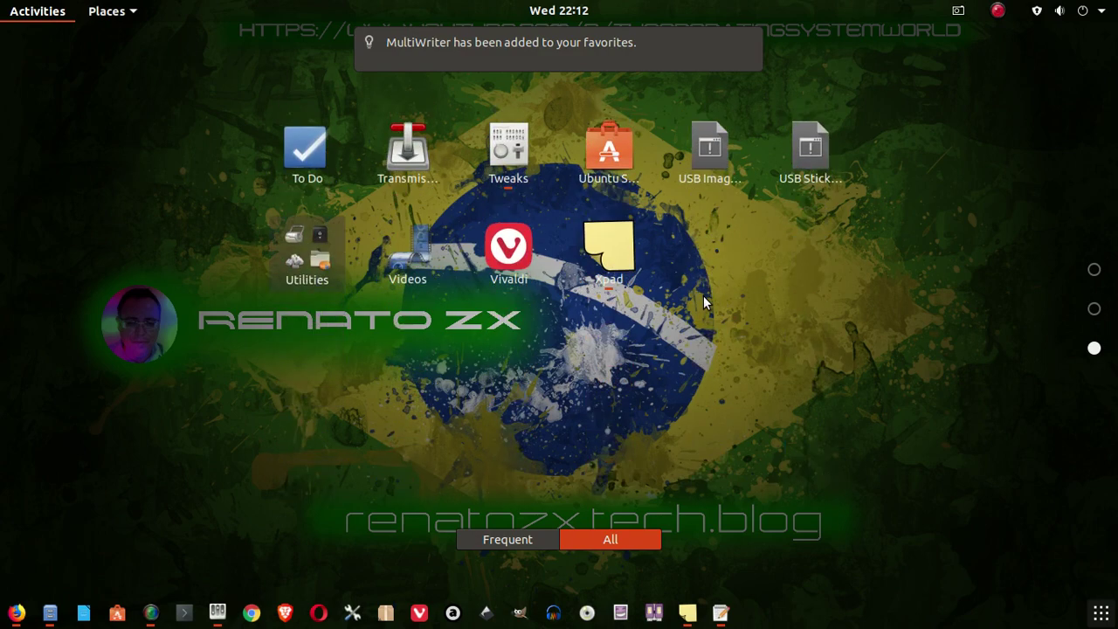
right_click(615, 251)
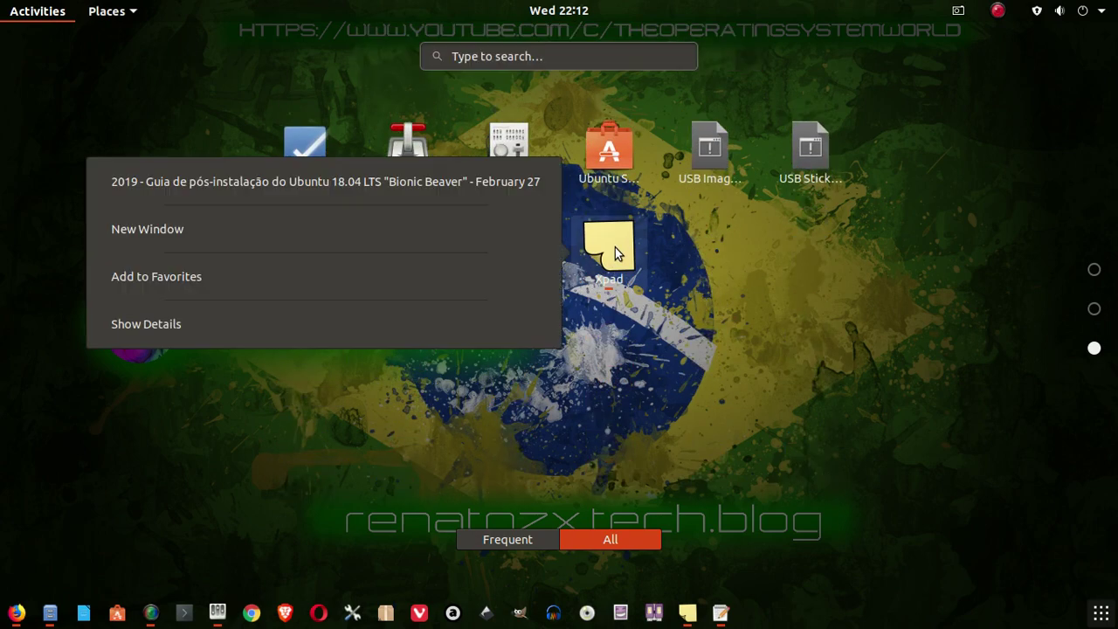
left_click(239, 281)
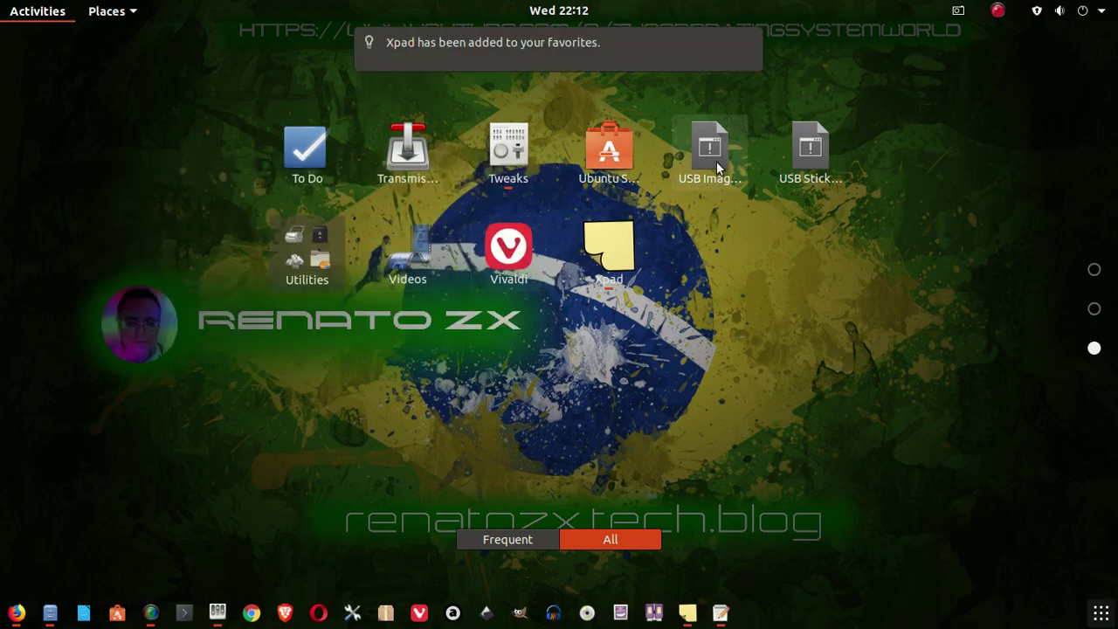
right_click(814, 150)
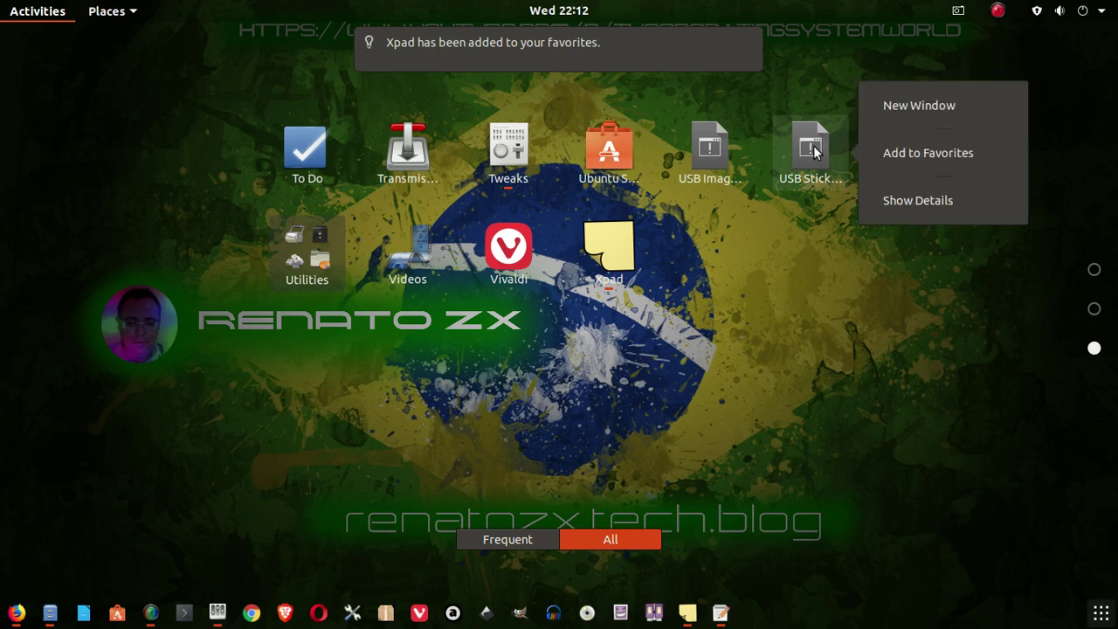
left_click(908, 154)
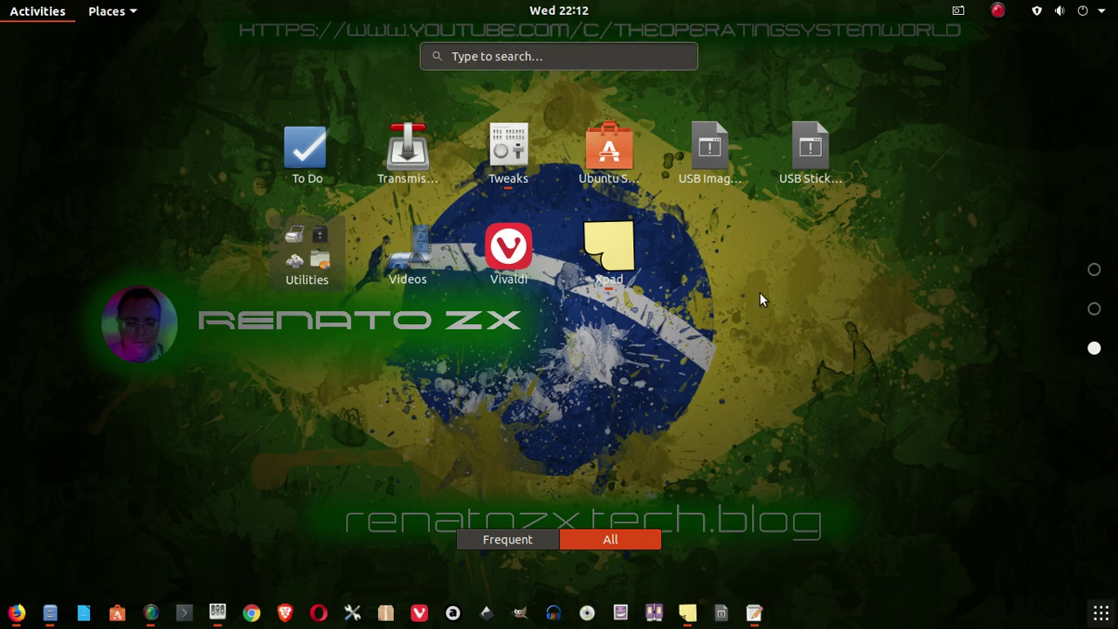
Add qBittorrent and Calculator to the favorites
scroll(759, 291, "up", 1)
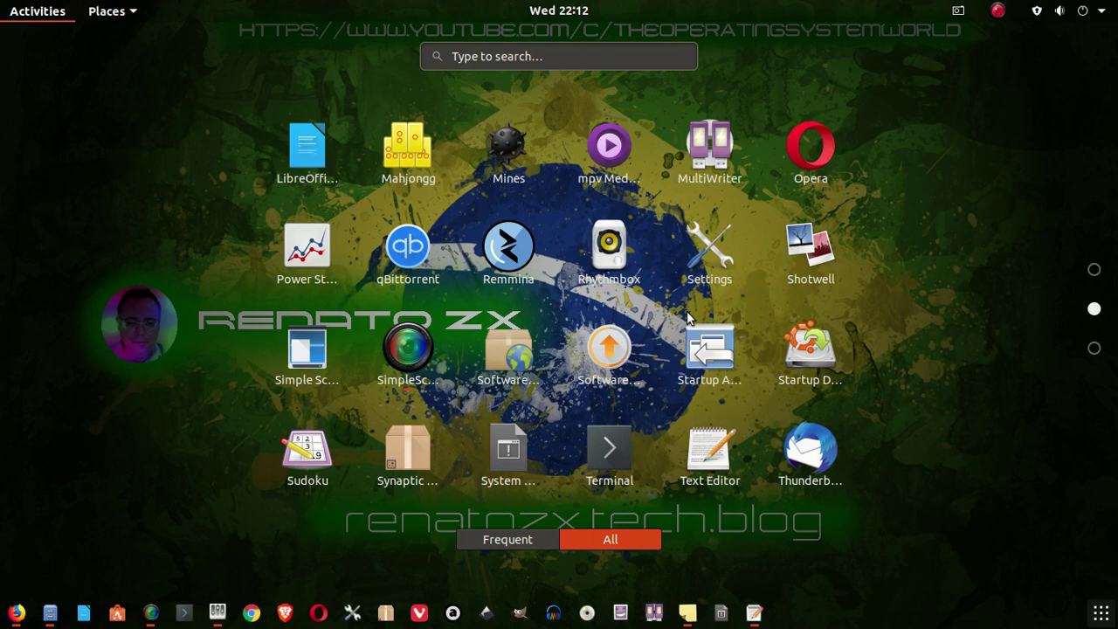
right_click(414, 254)
left_click(535, 257)
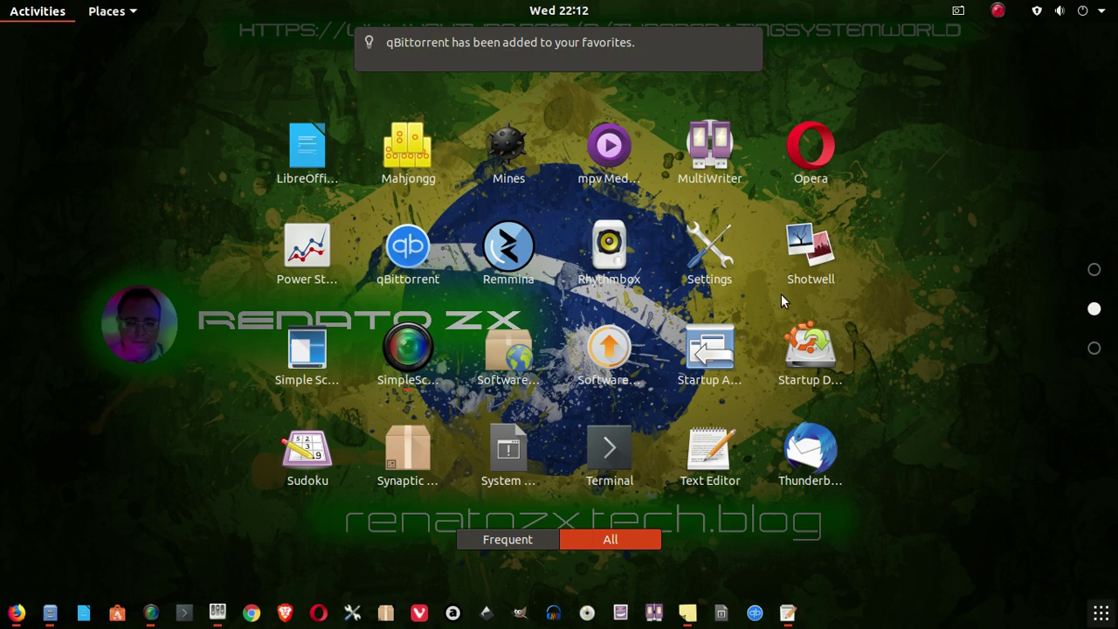
scroll(781, 294, "up", 1)
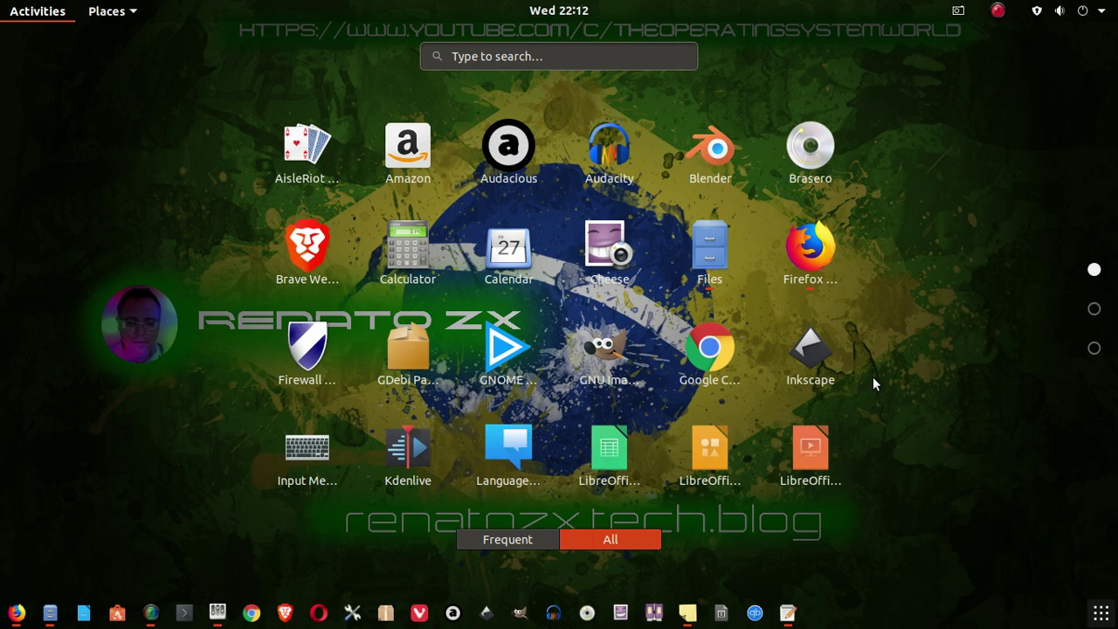
right_click(413, 251)
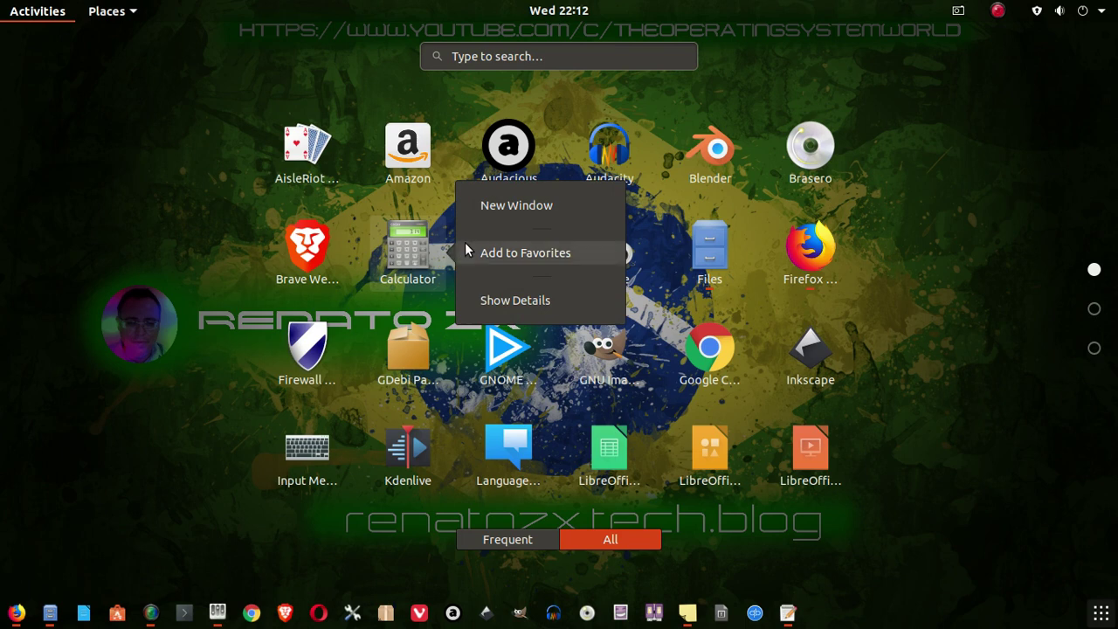
left_click(552, 253)
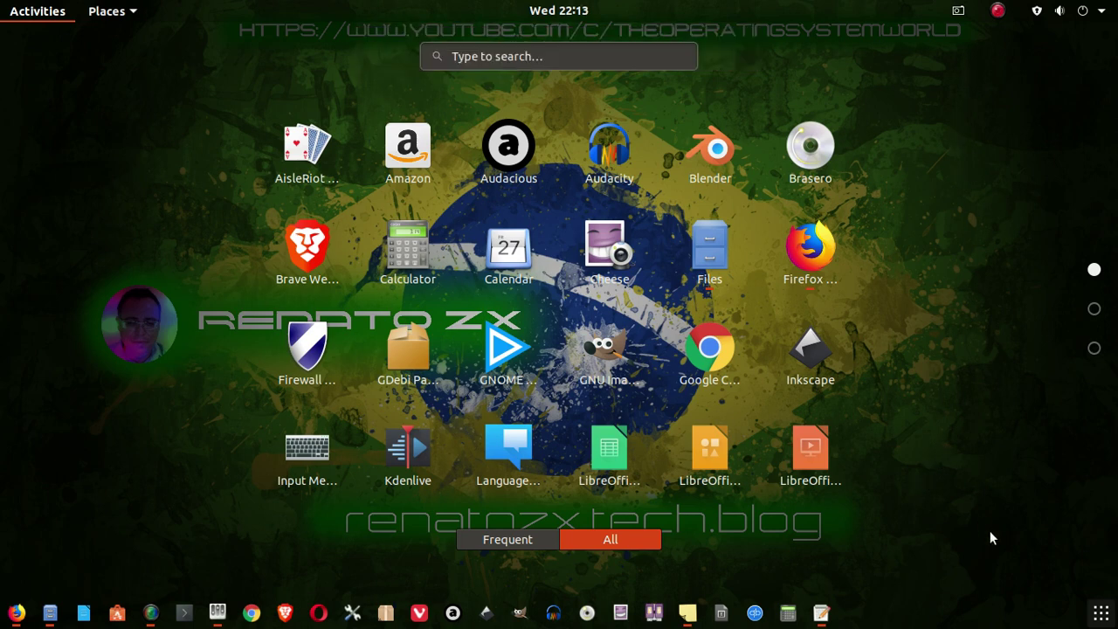
Turn off the dock's panel mode in the Dash to Dock settings, and minimize the Trash window
right_click(1098, 615)
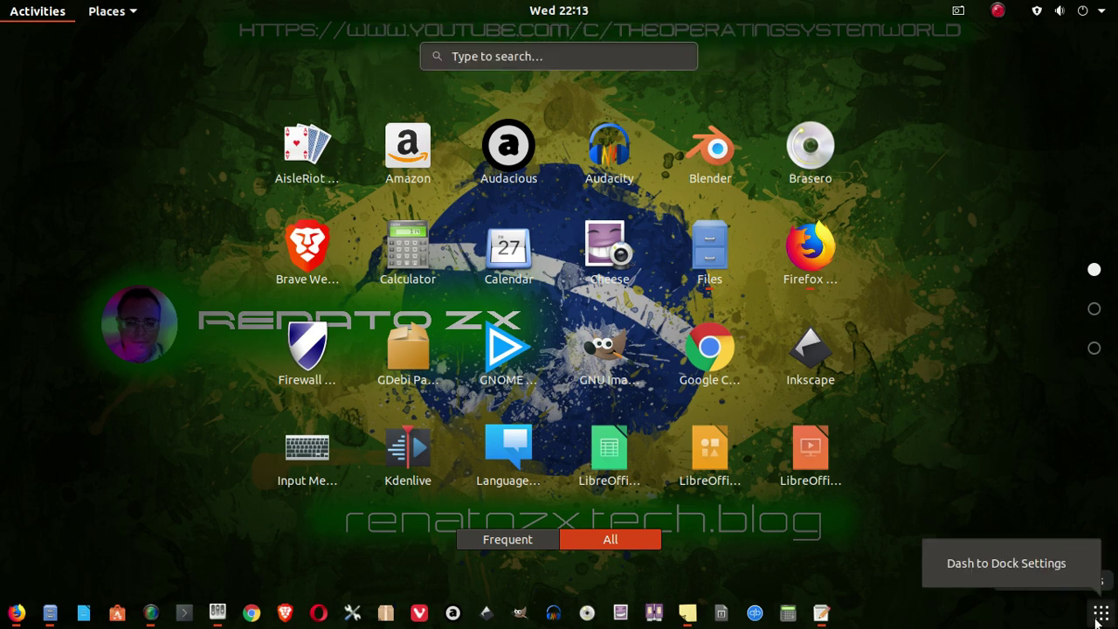
left_click(1048, 566)
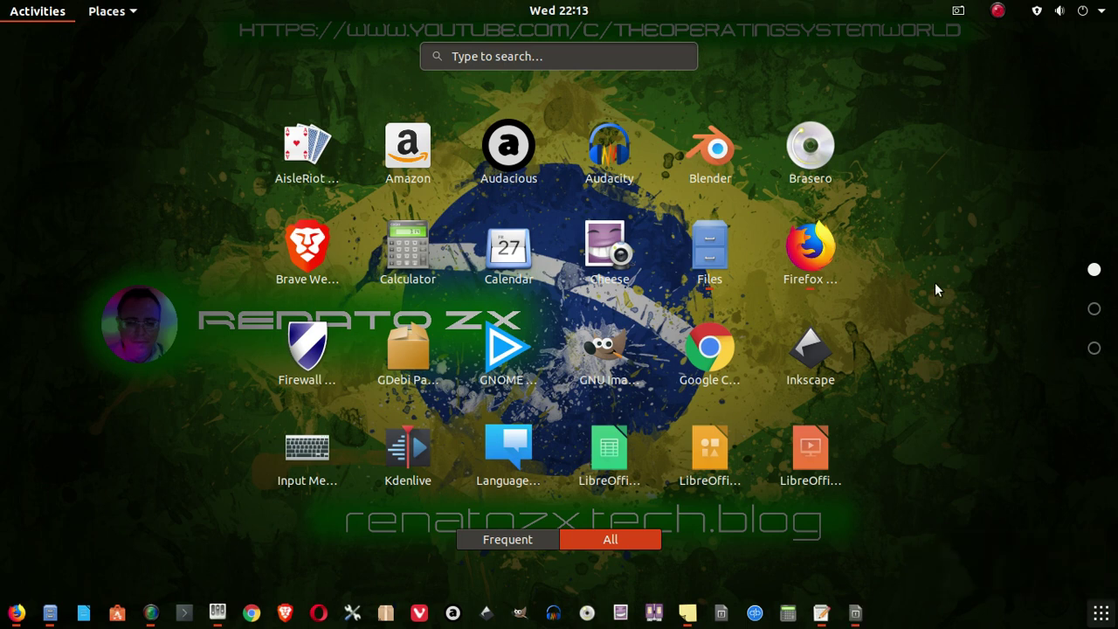
left_click(1101, 614)
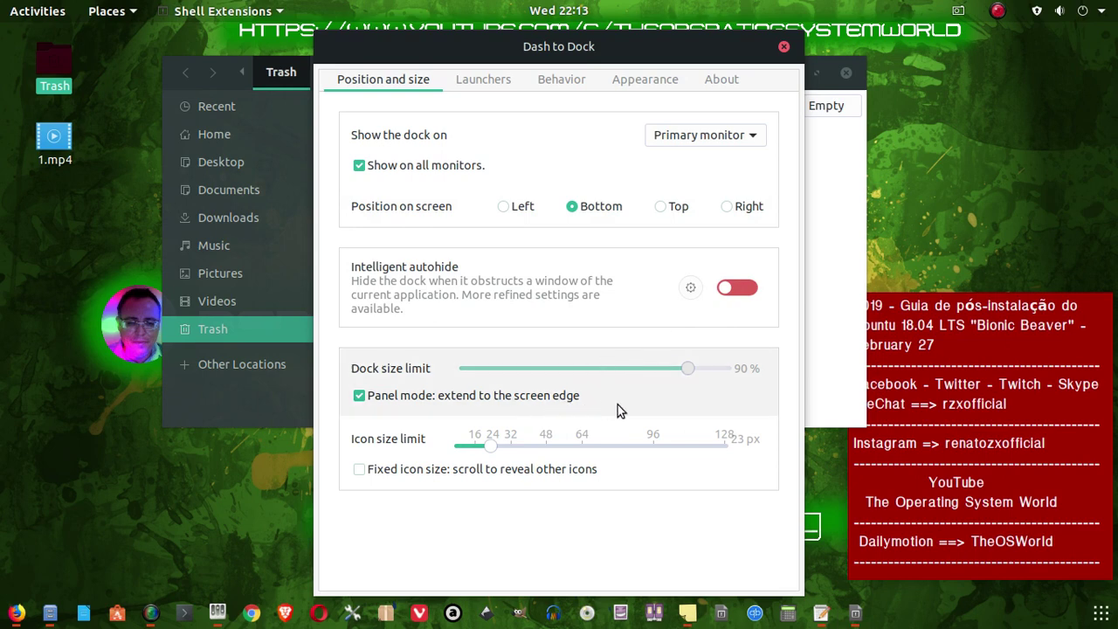
left_click(369, 397)
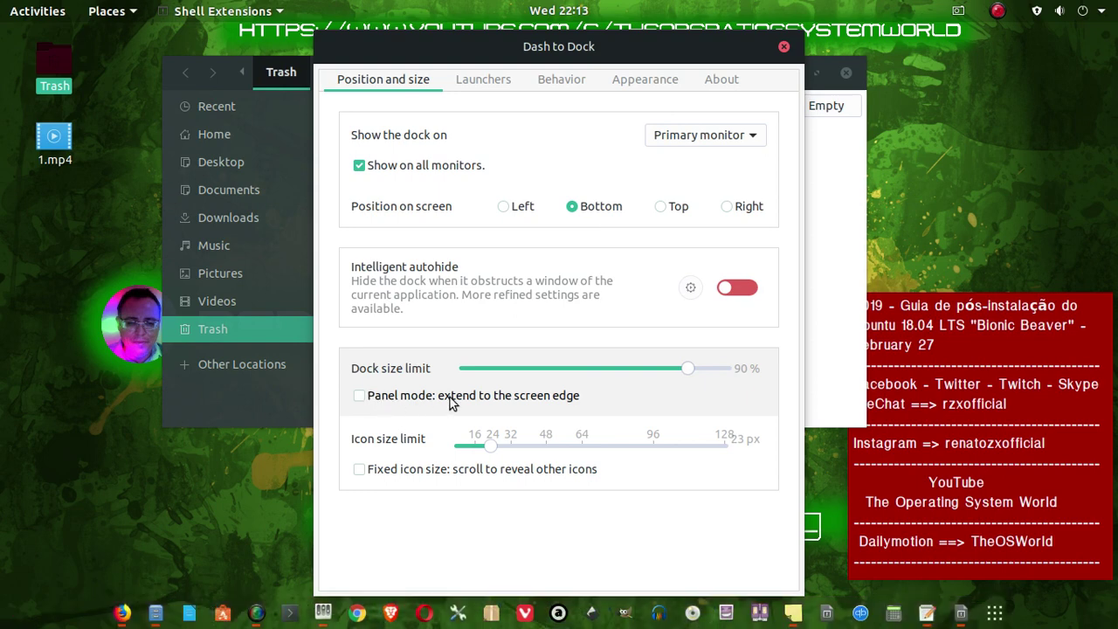
left_click(783, 48)
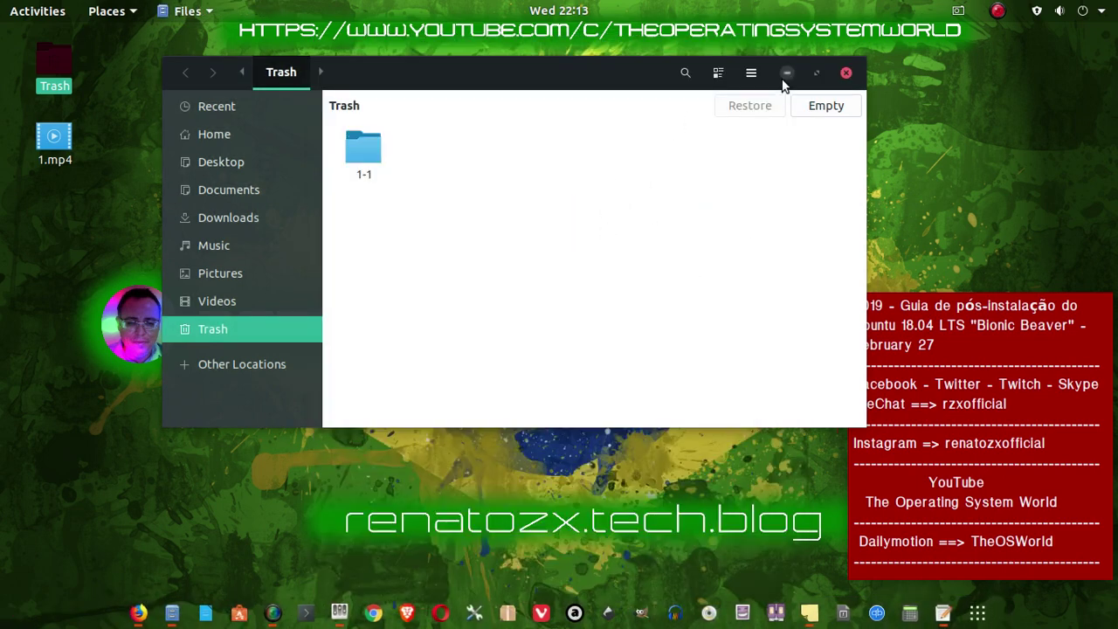
left_click(785, 73)
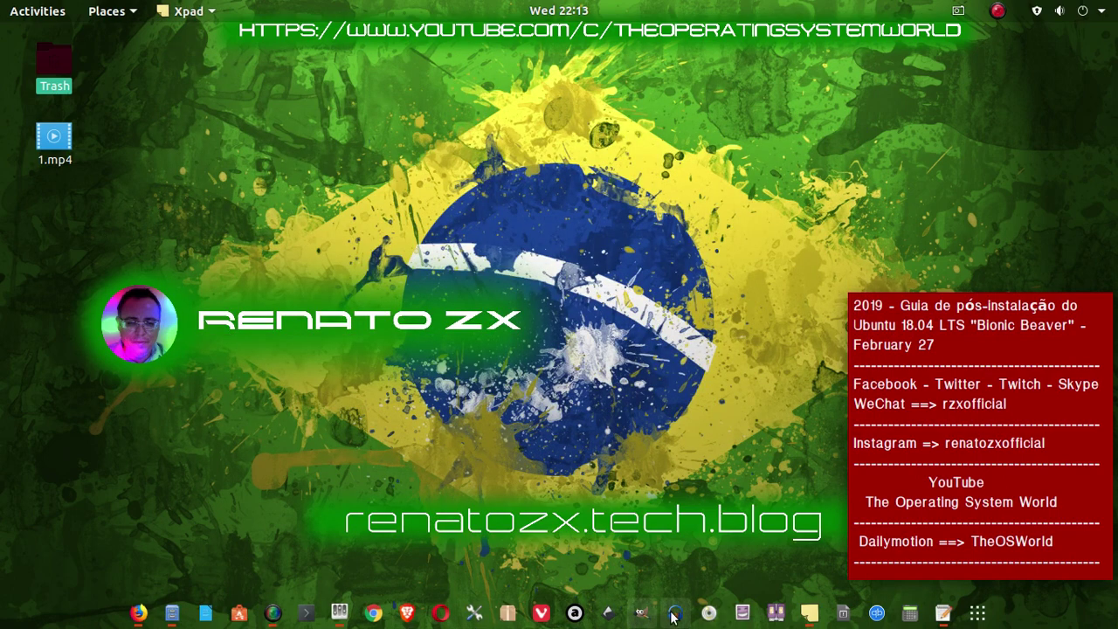
Bring up the Text Editor window, and view the Notifications page in the system Settings
left_click(943, 612)
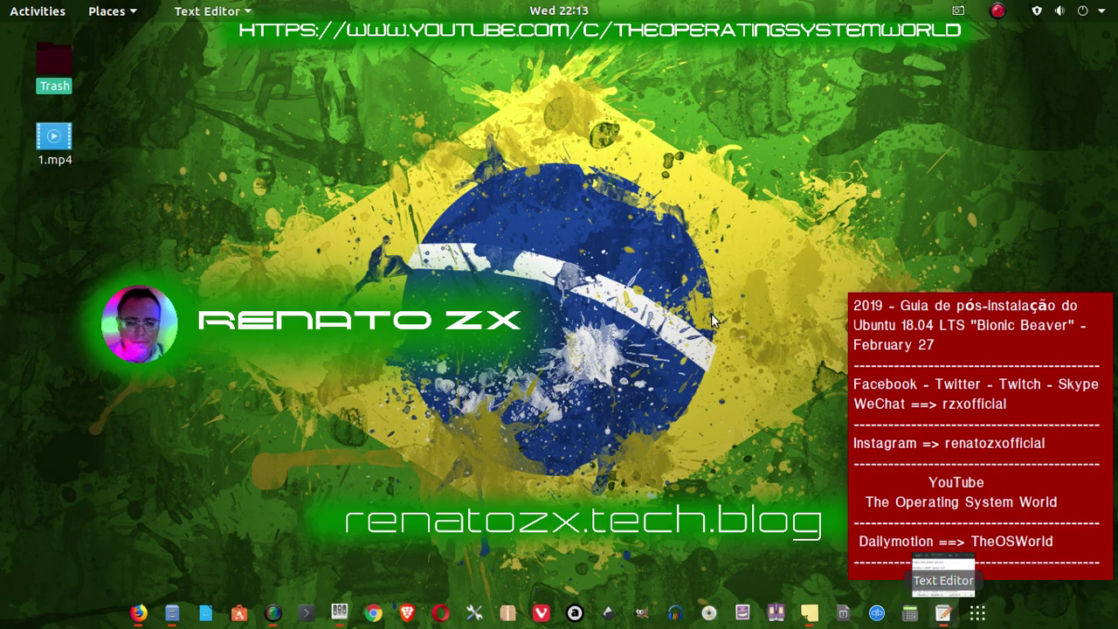
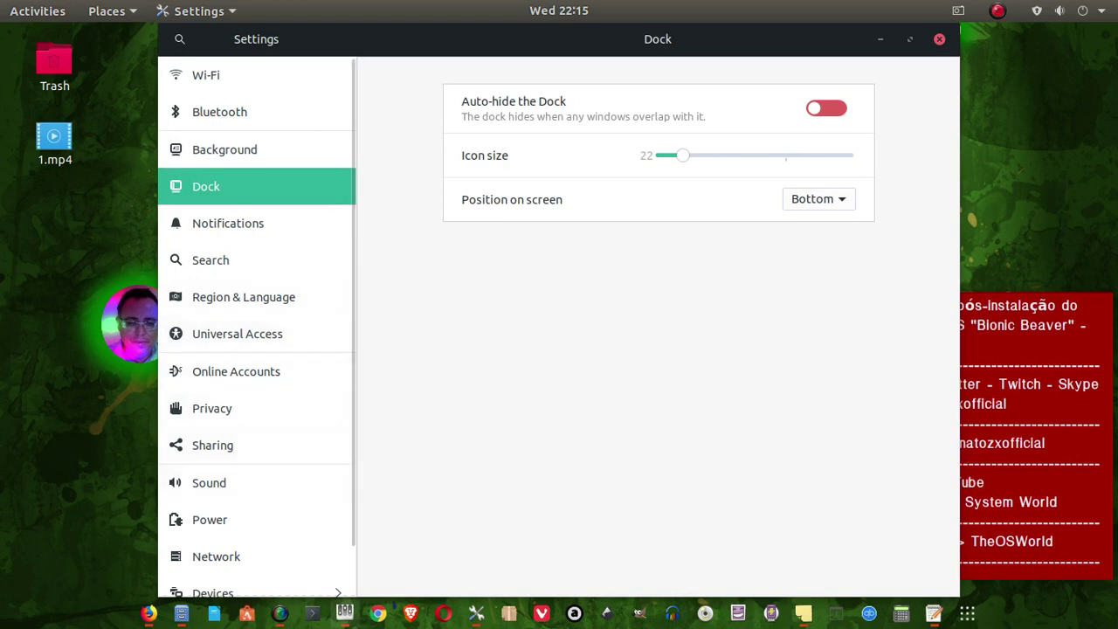
left_click(232, 223)
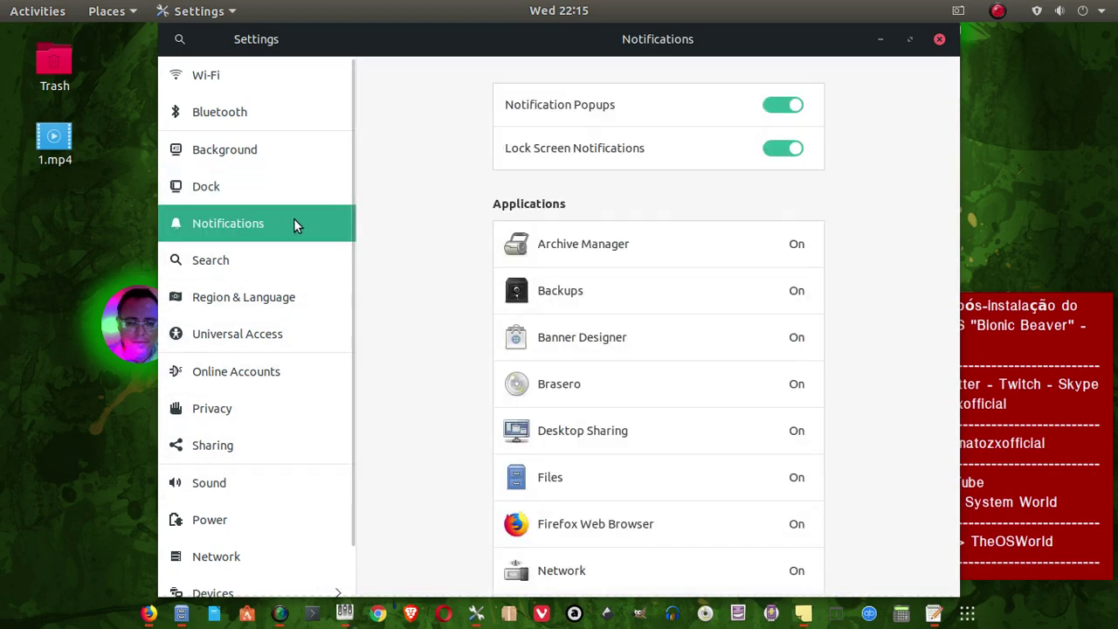
View the Search and Region & Language settings, and open the management of installed languages
left_click(234, 262)
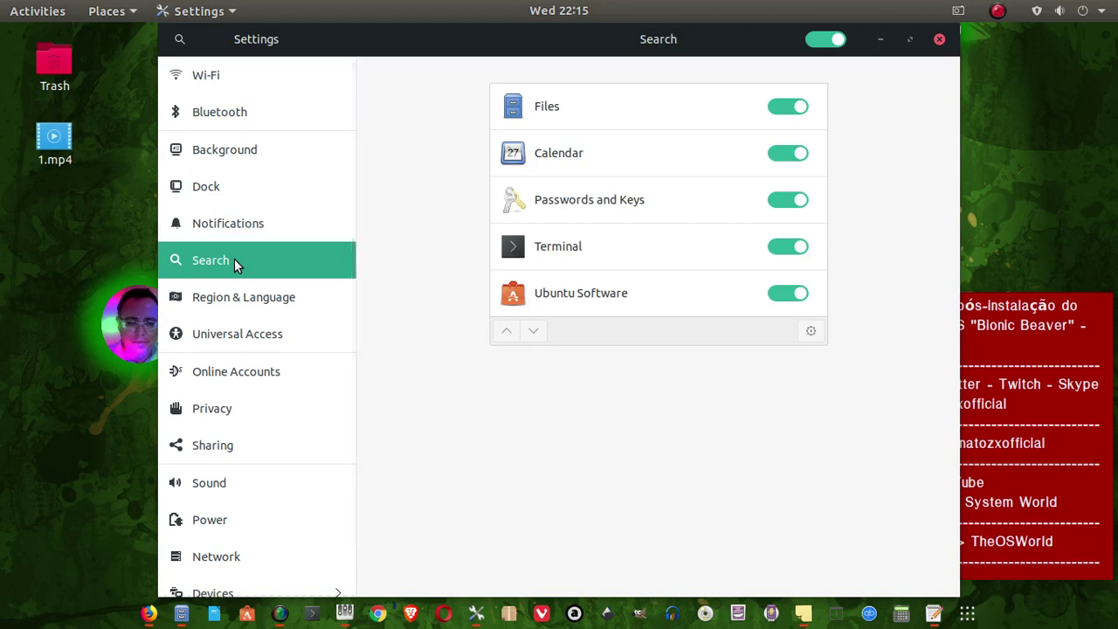
left_click(258, 309)
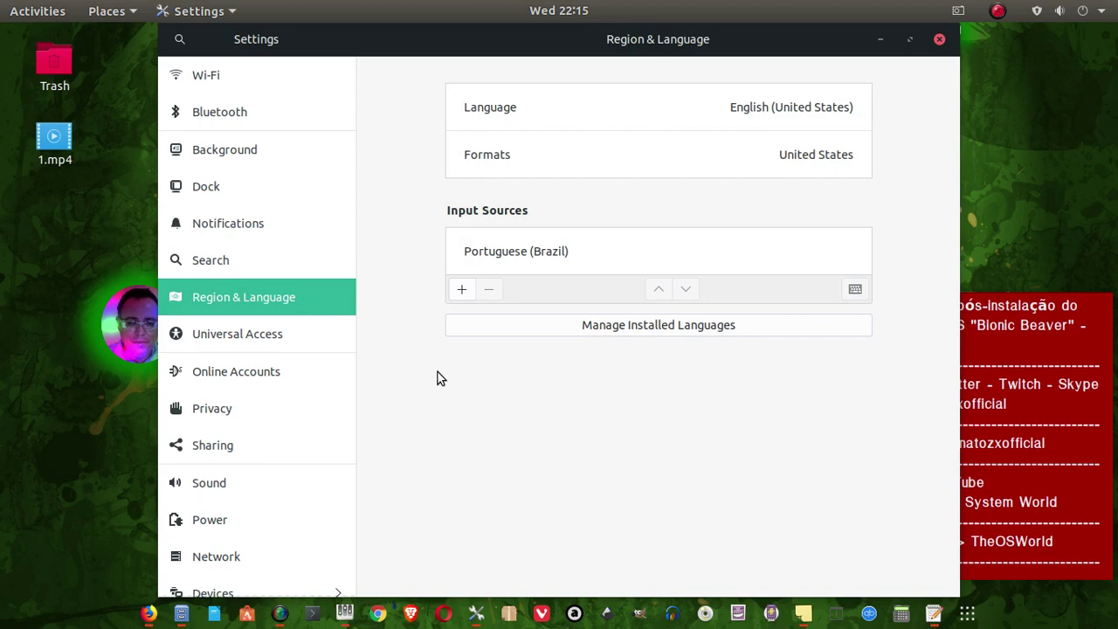
left_click(616, 325)
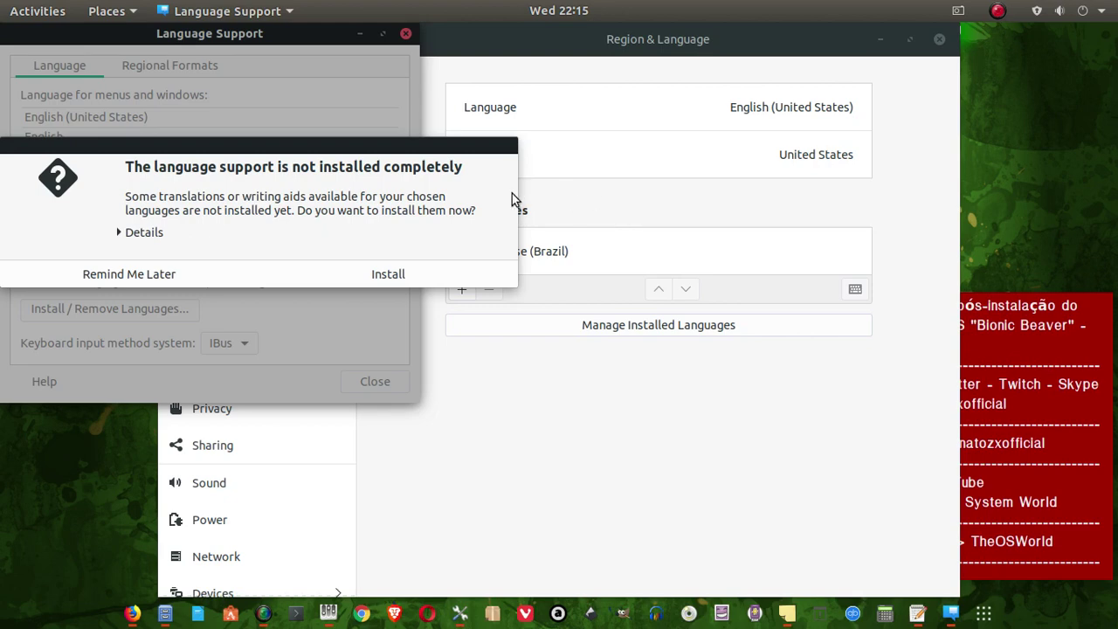
Install the missing language support, authenticating with the account password
left_click(388, 273)
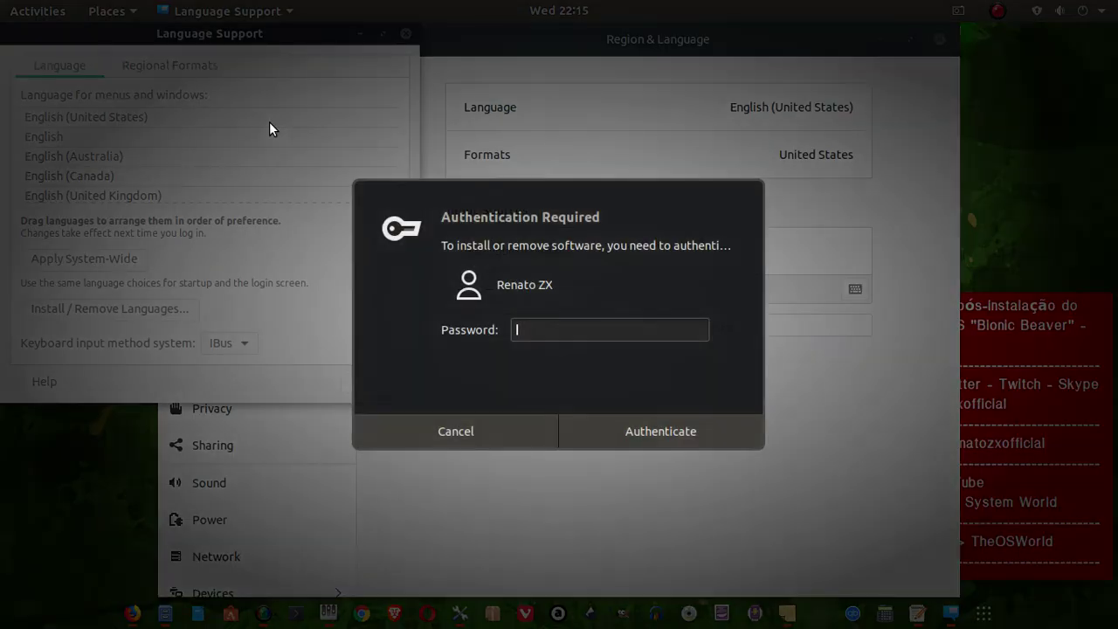
type("•••••••••")
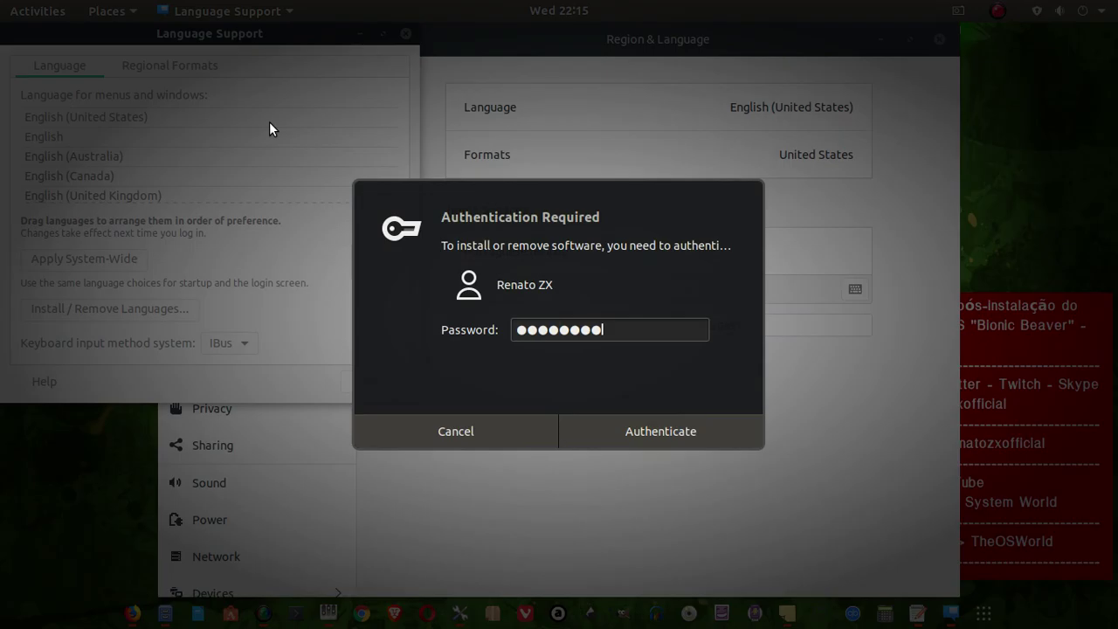
key("Return")
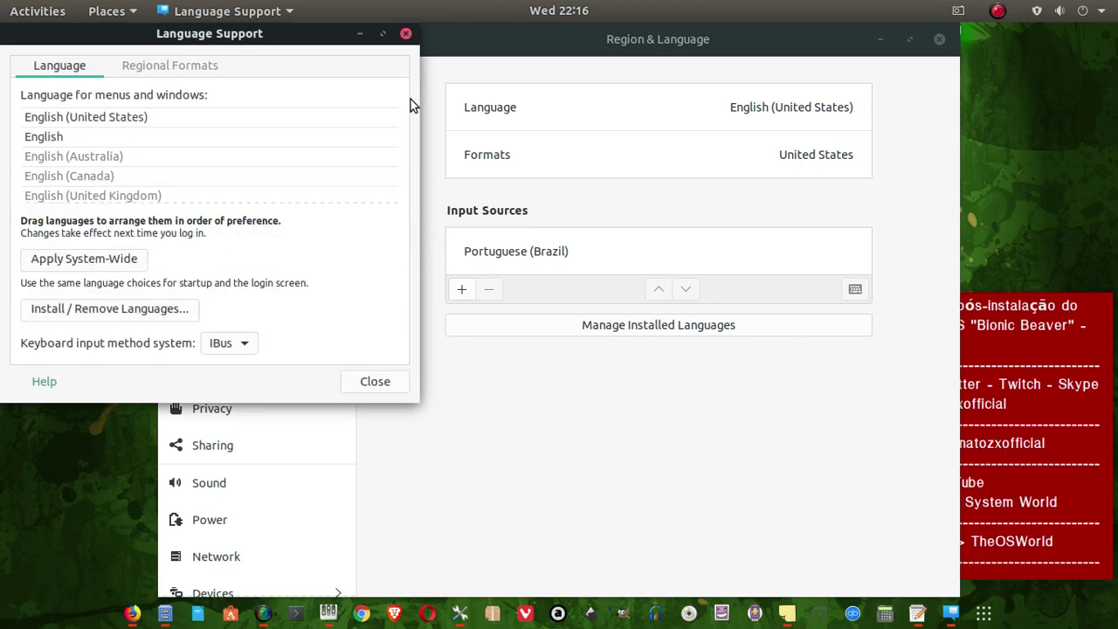
Open the list of languages to install or remove in Language Support and browse its entries
left_click(133, 197)
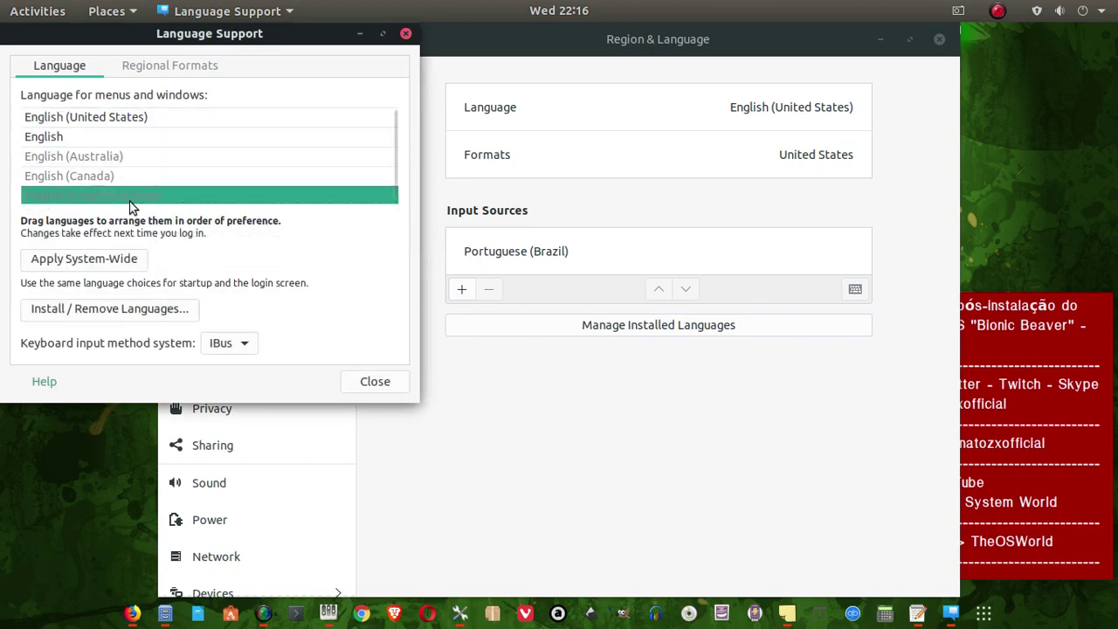
left_click(154, 316)
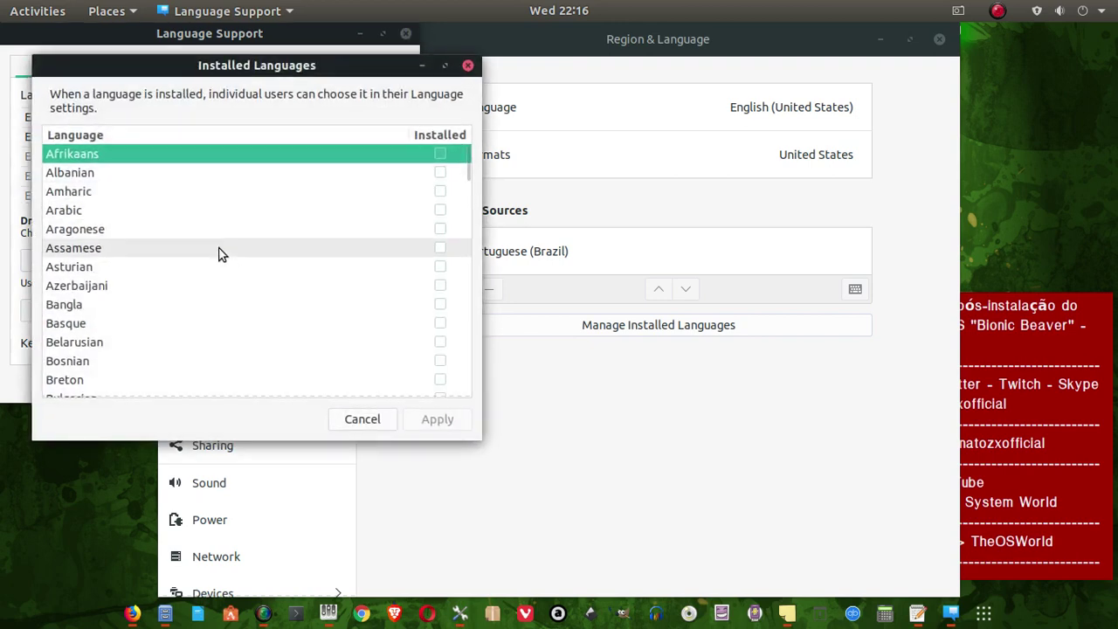
scroll(220, 253, "down", 5)
scroll(220, 253, "down", 2)
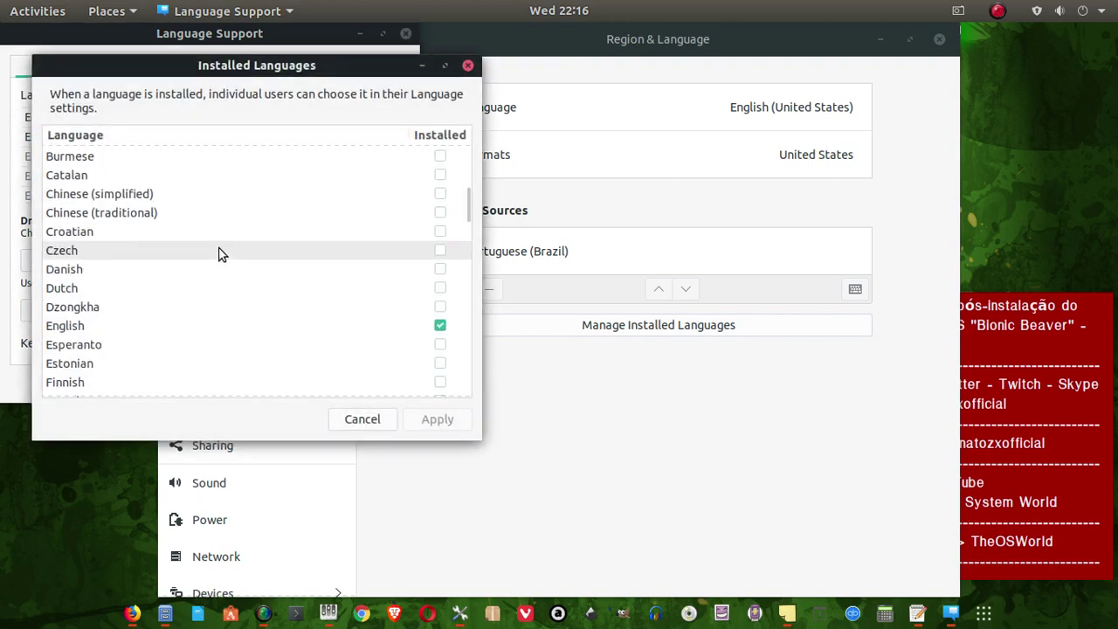
scroll(220, 253, "down", 1)
scroll(220, 253, "down", 1)
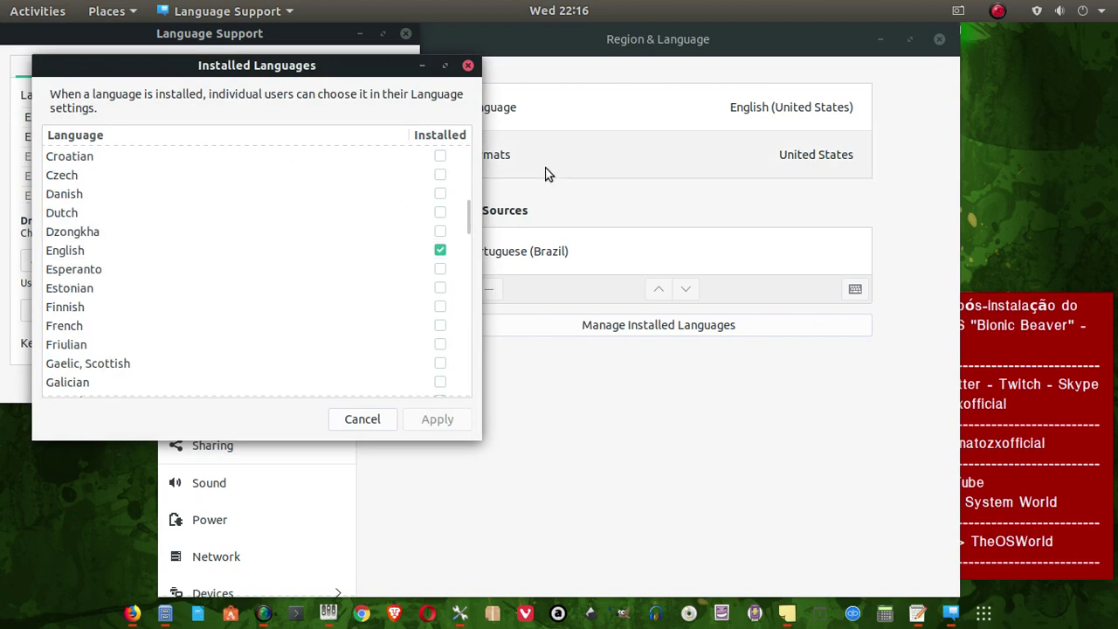
Minimize the Settings window and move the Installed Languages and Language Support windows toward the middle of the desktop
left_click(849, 61)
left_click(879, 39)
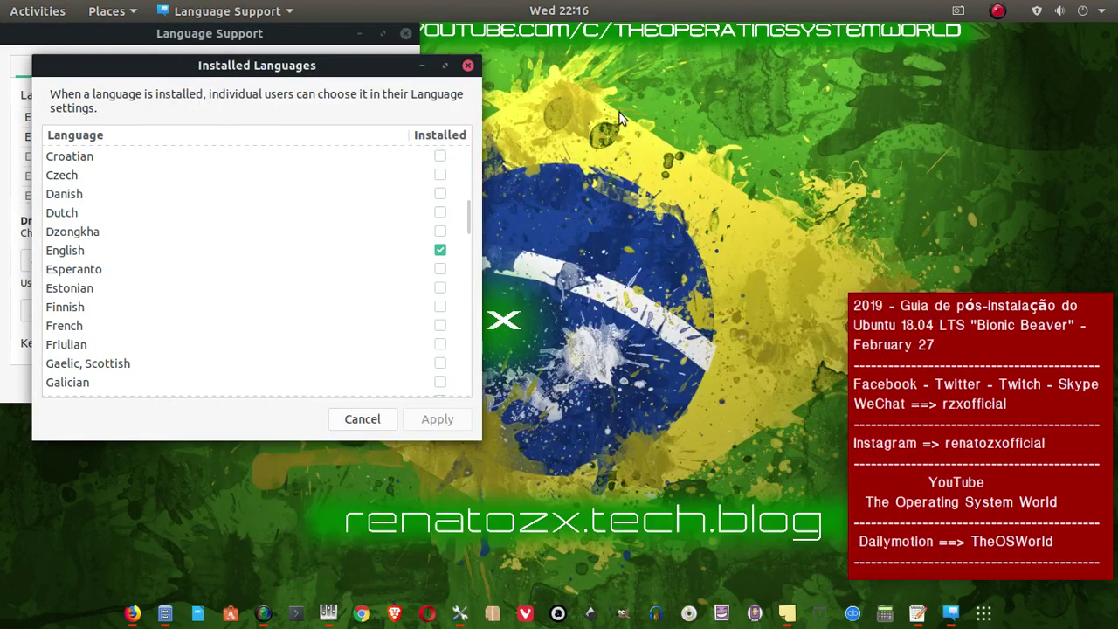
left_click_drag(214, 67, 504, 85)
left_click_drag(230, 39, 496, 93)
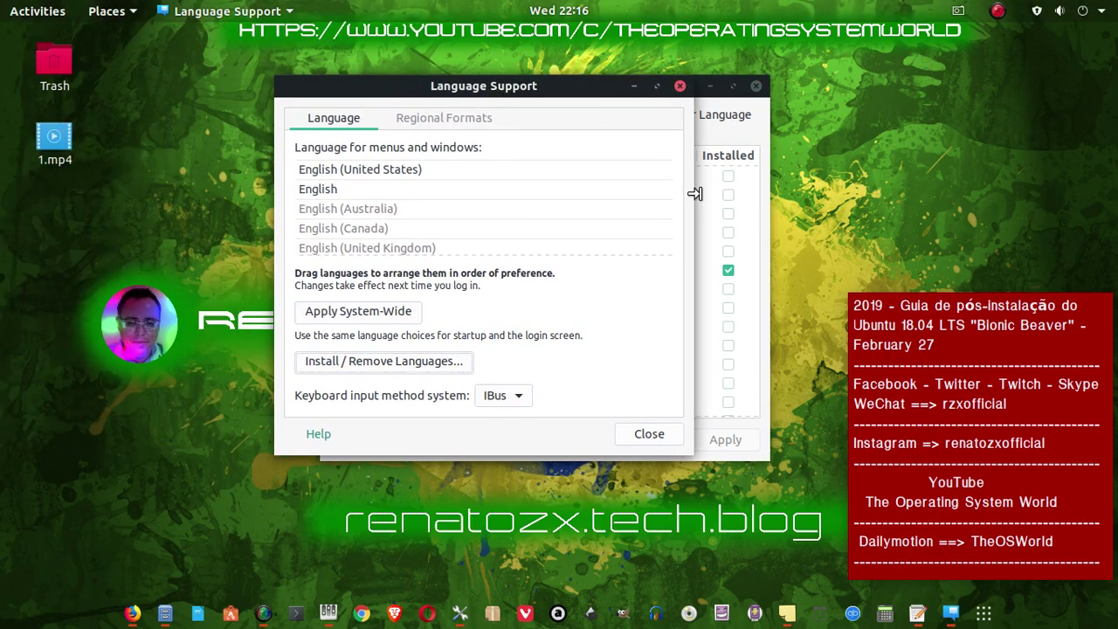
left_click(756, 133)
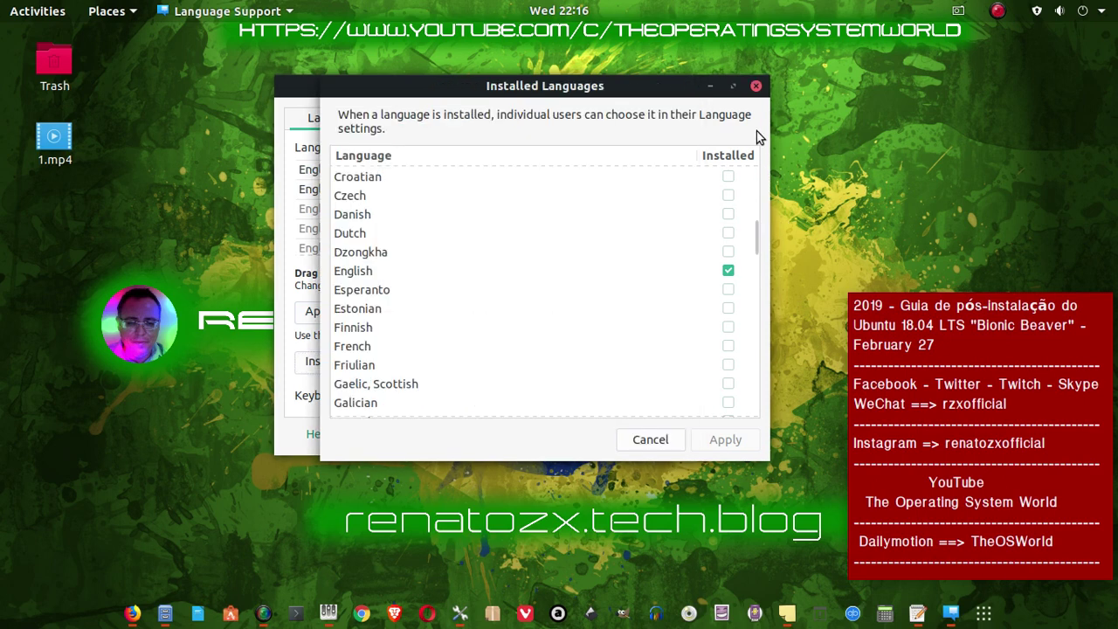
left_click_drag(597, 95, 552, 95)
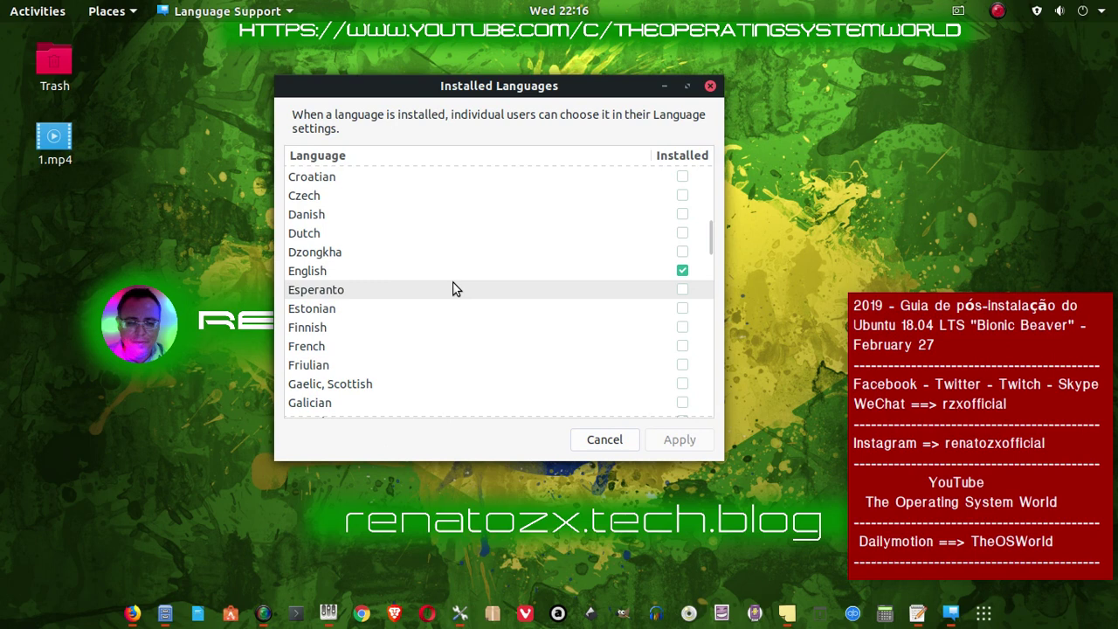
Mark Portuguese for installation in the Installed Languages list and apply the change
scroll(465, 331, "down", 5)
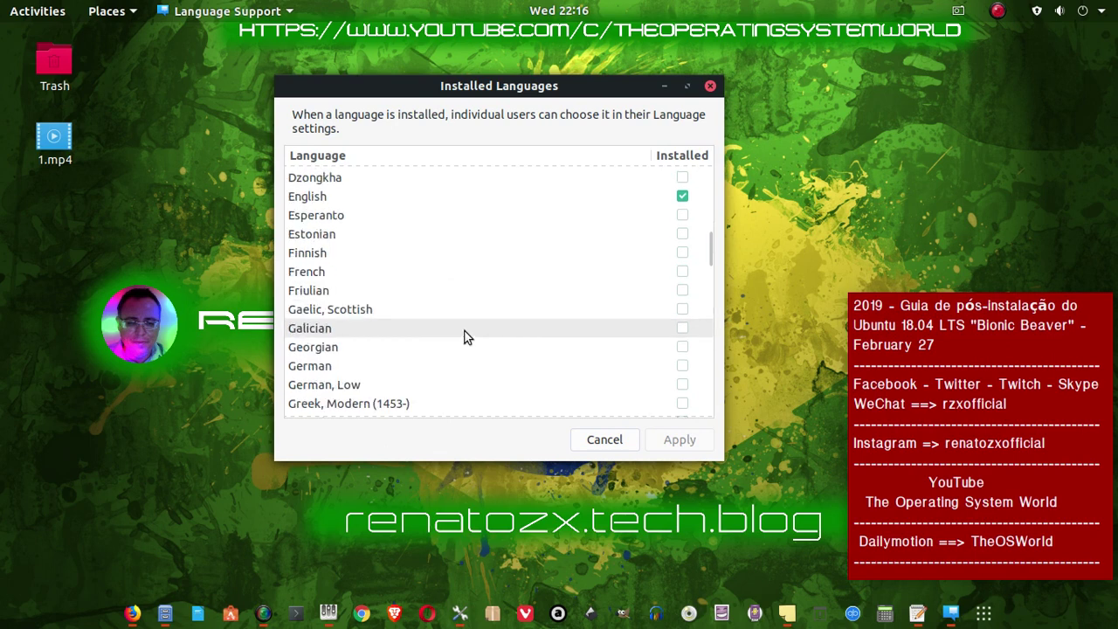
scroll(465, 331, "down", 2)
scroll(465, 331, "down", 3)
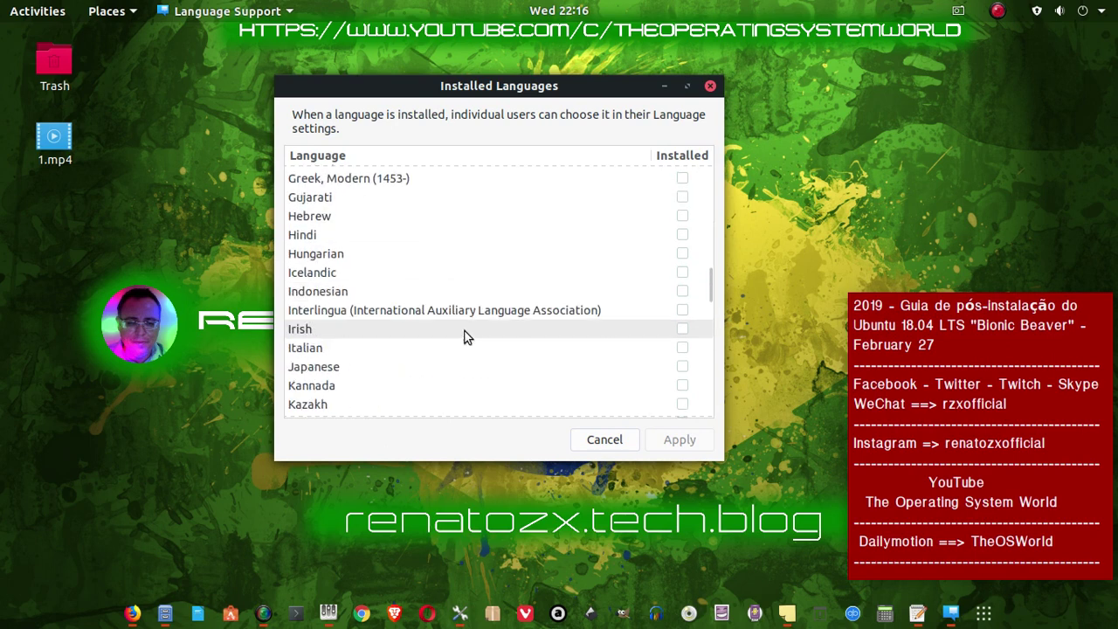
scroll(464, 337, "down", 1)
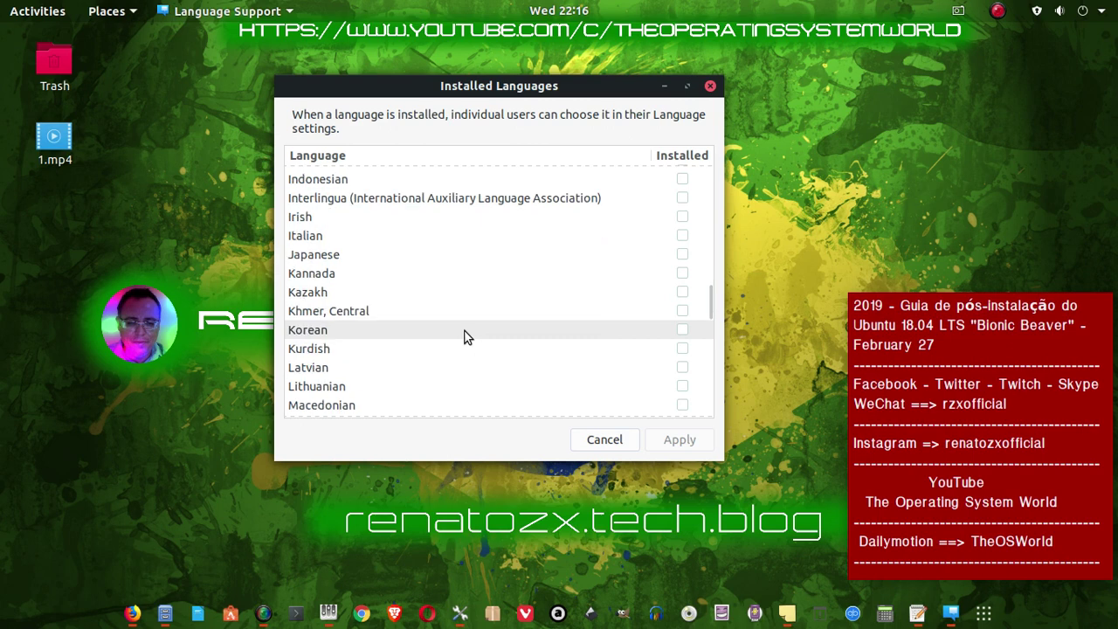
scroll(465, 337, "down", 6)
scroll(464, 337, "down", 2)
left_click(344, 351)
left_click(682, 352)
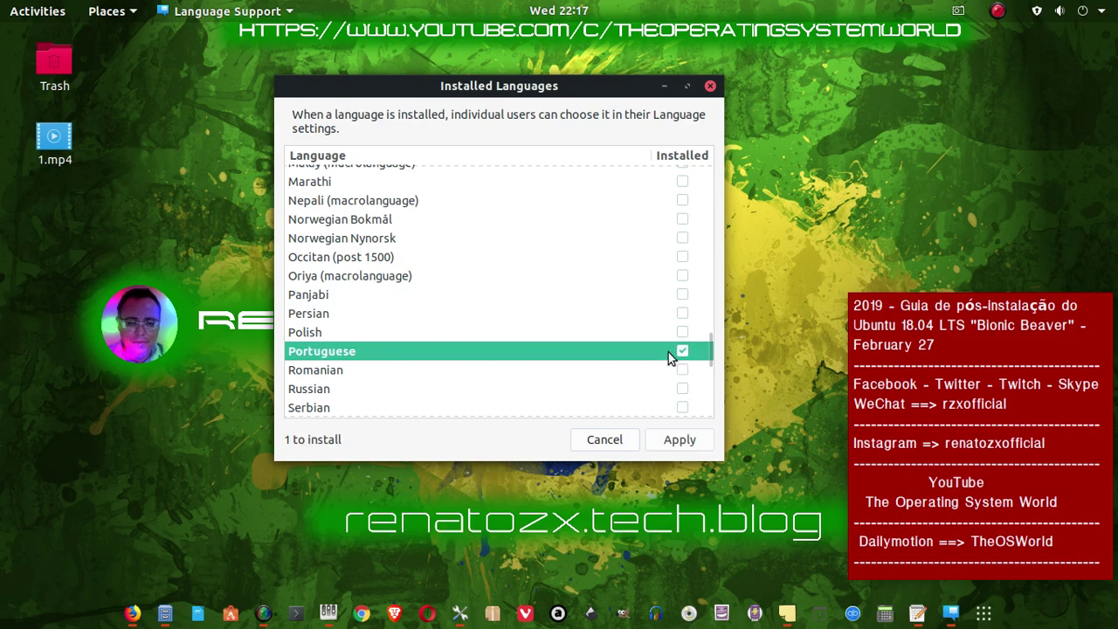
scroll(585, 315, "down", 3)
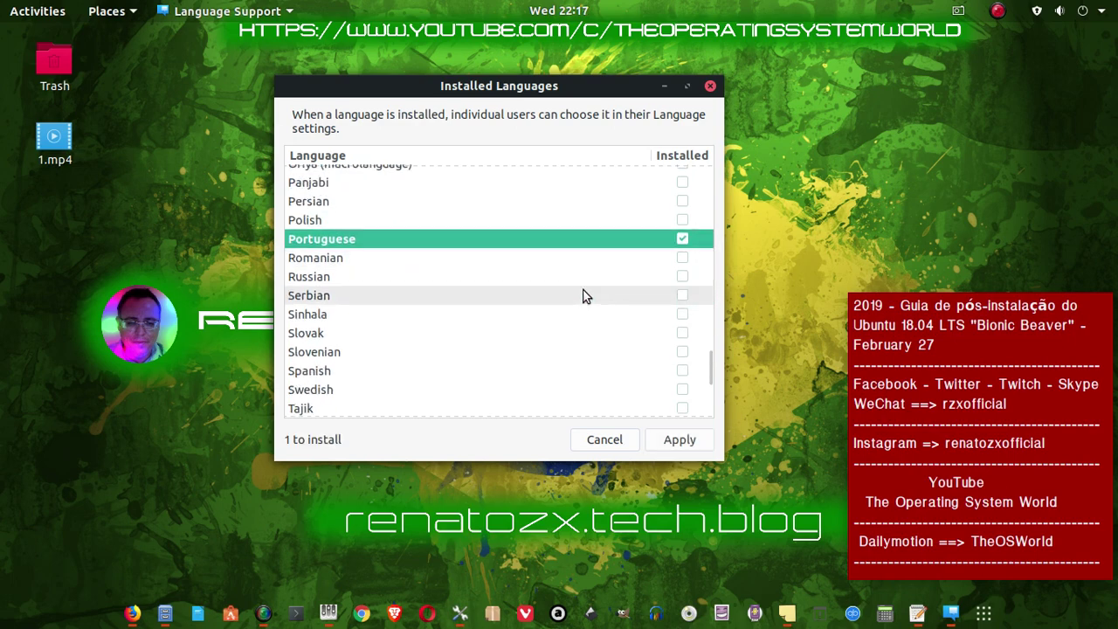
left_click(690, 442)
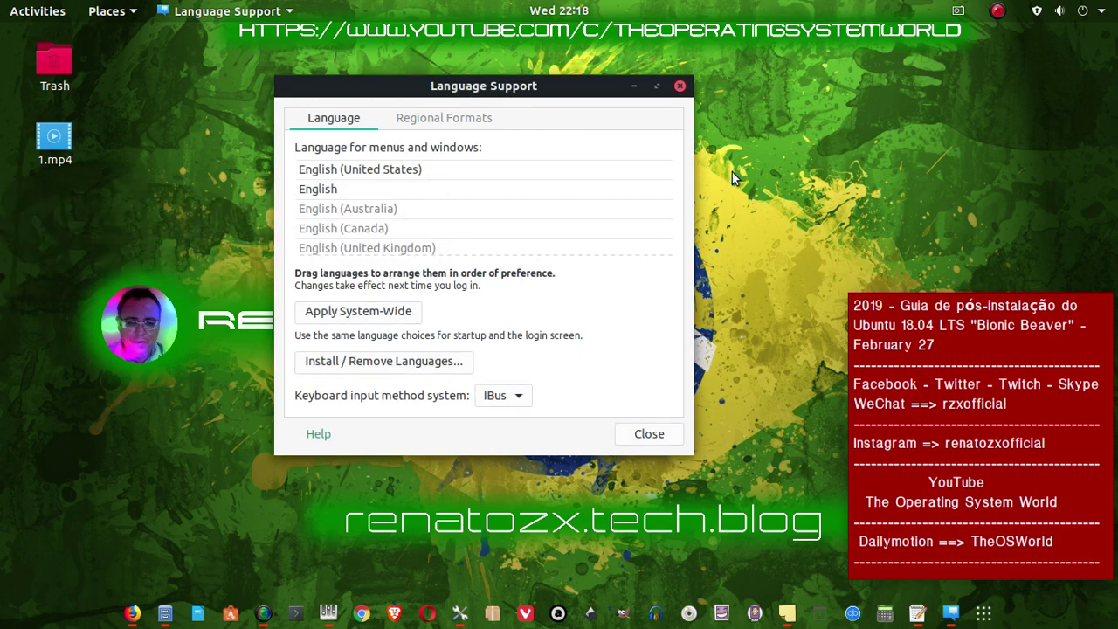
Set the regional formats to Português (Brasil) and apply them system-wide, authenticating with the account password
left_click(476, 123)
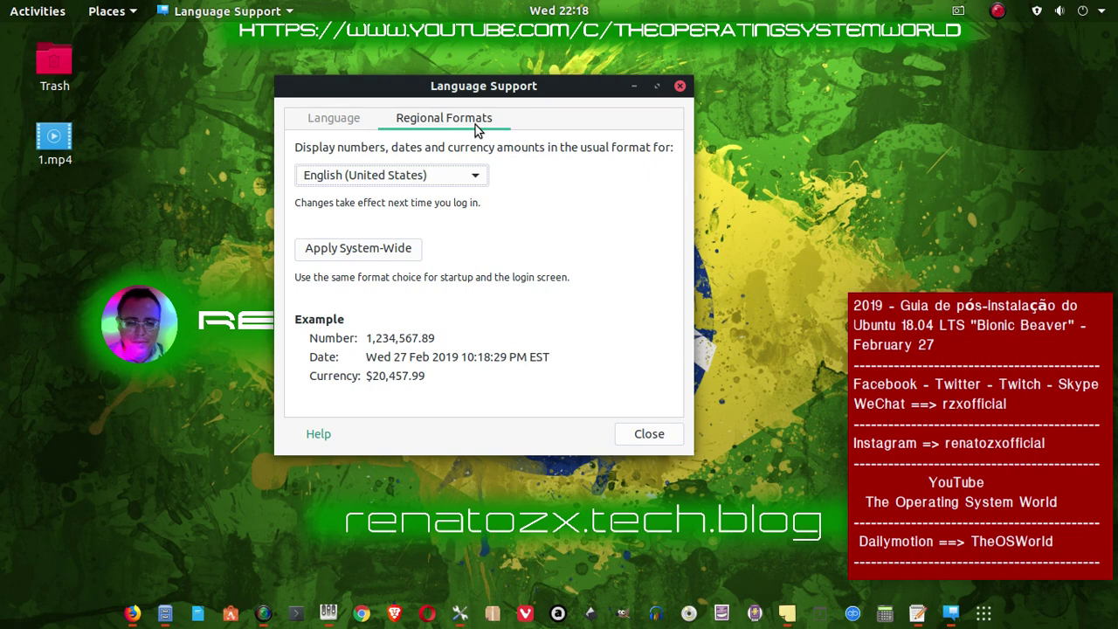
left_click(482, 177)
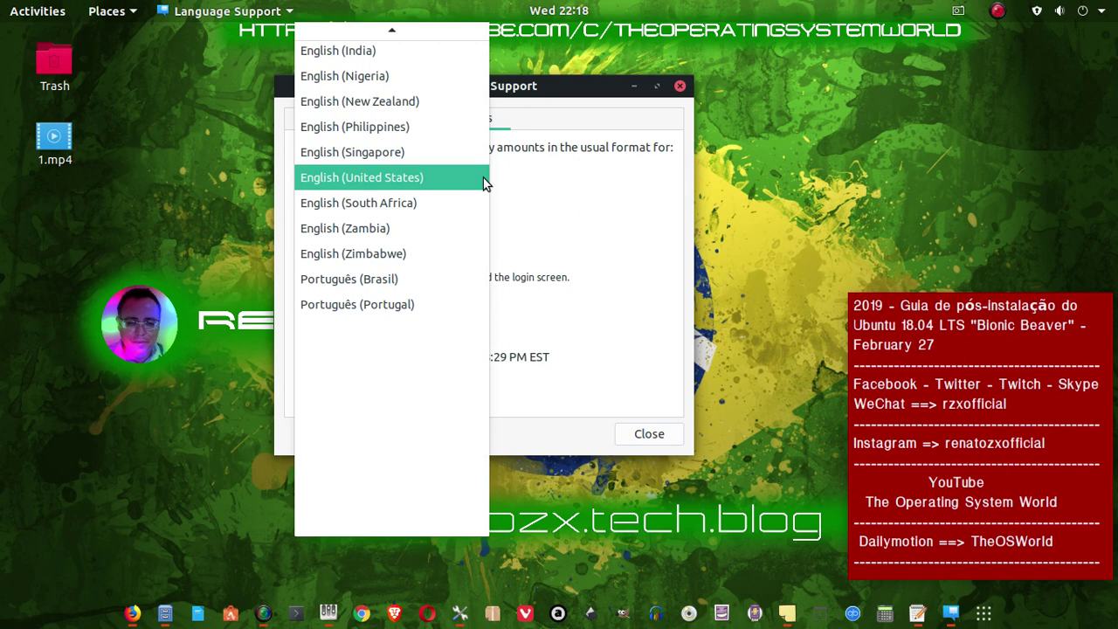
left_click(428, 280)
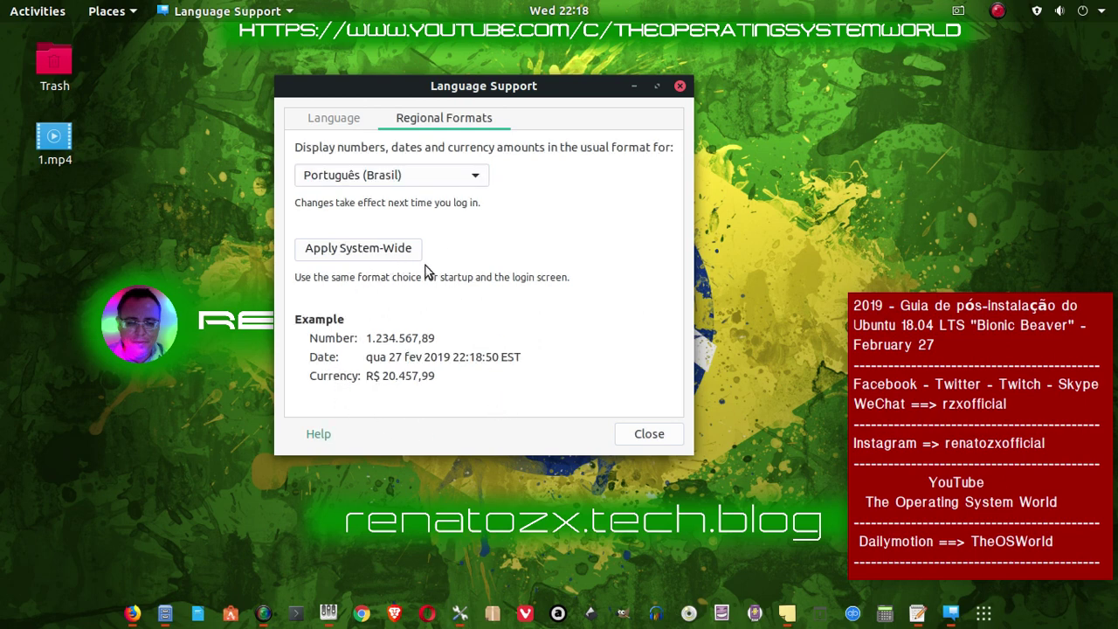
left_click(350, 248)
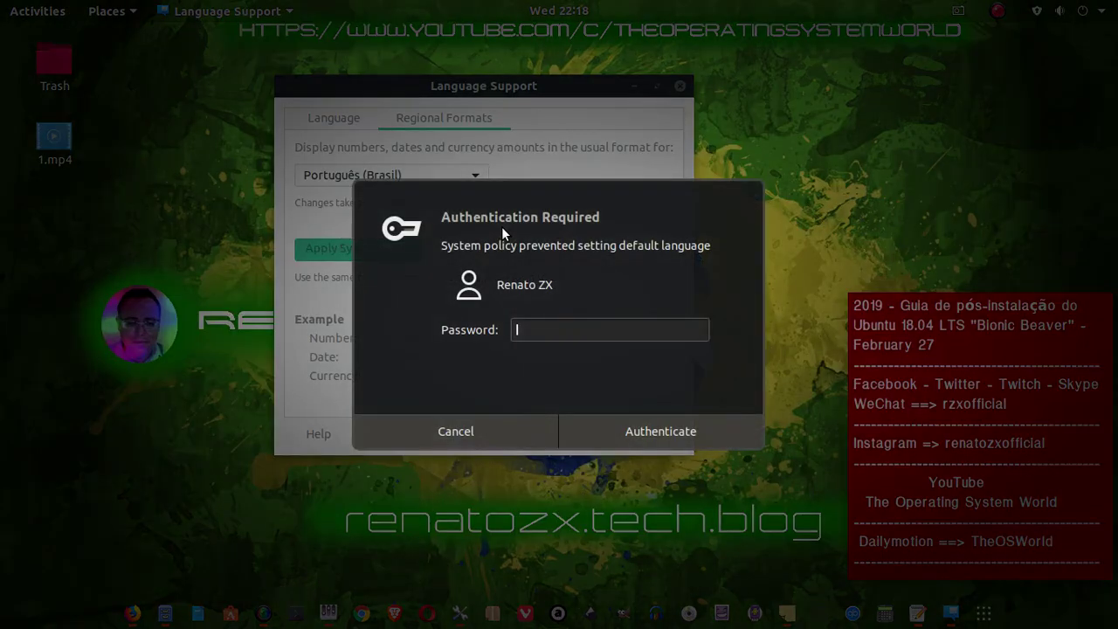
type("********")
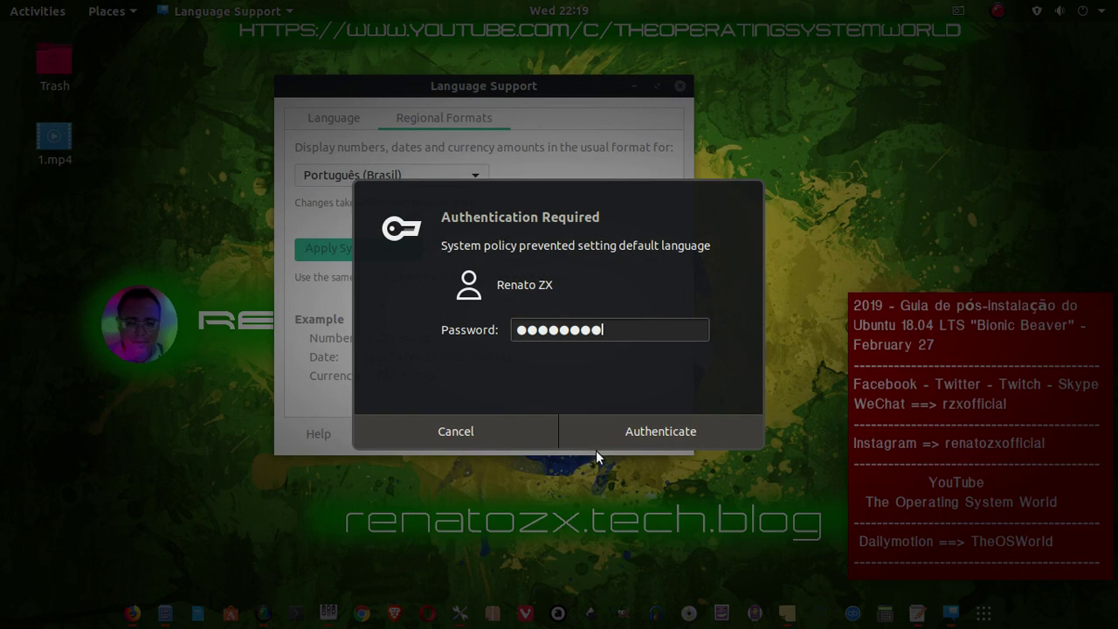
left_click(628, 433)
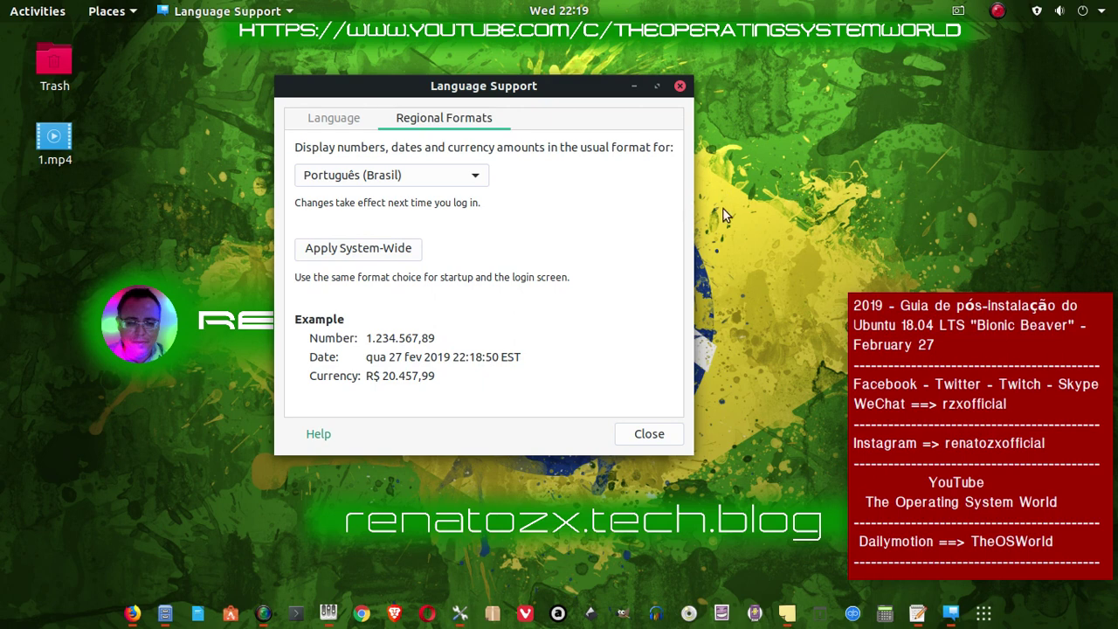
Try to rearrange the preference order of the languages for menus and windows
left_click(350, 126)
left_click_drag(421, 177, 417, 301)
left_click_drag(385, 254, 463, 270)
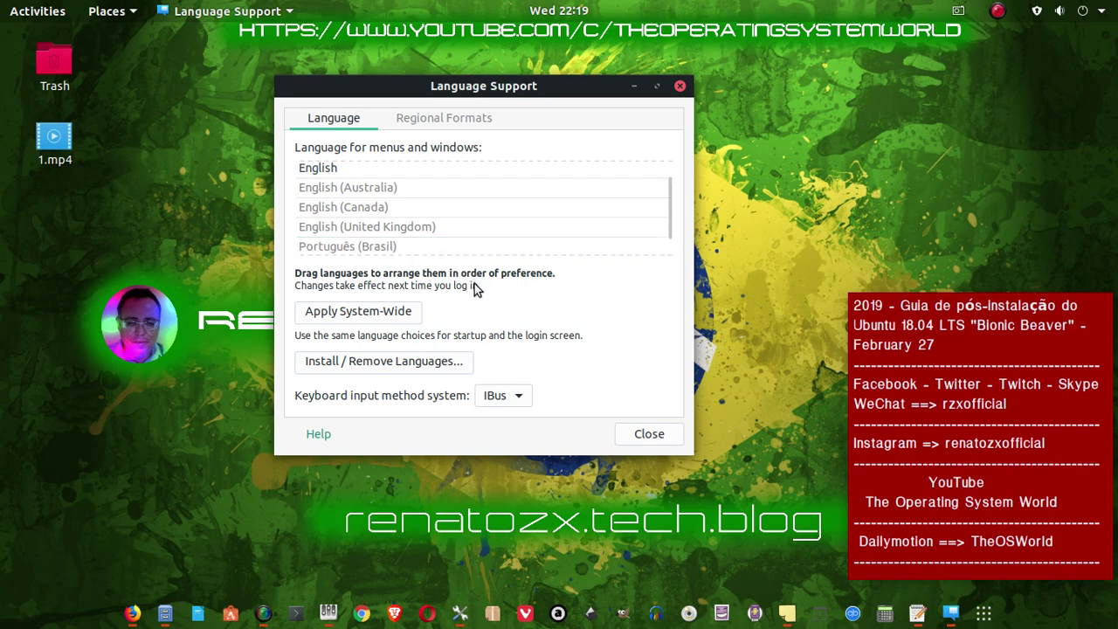
Reopen the Installed Languages list, check that Portuguese is marked and apply its installation again, then shift the Language Support window slightly
left_click(431, 363)
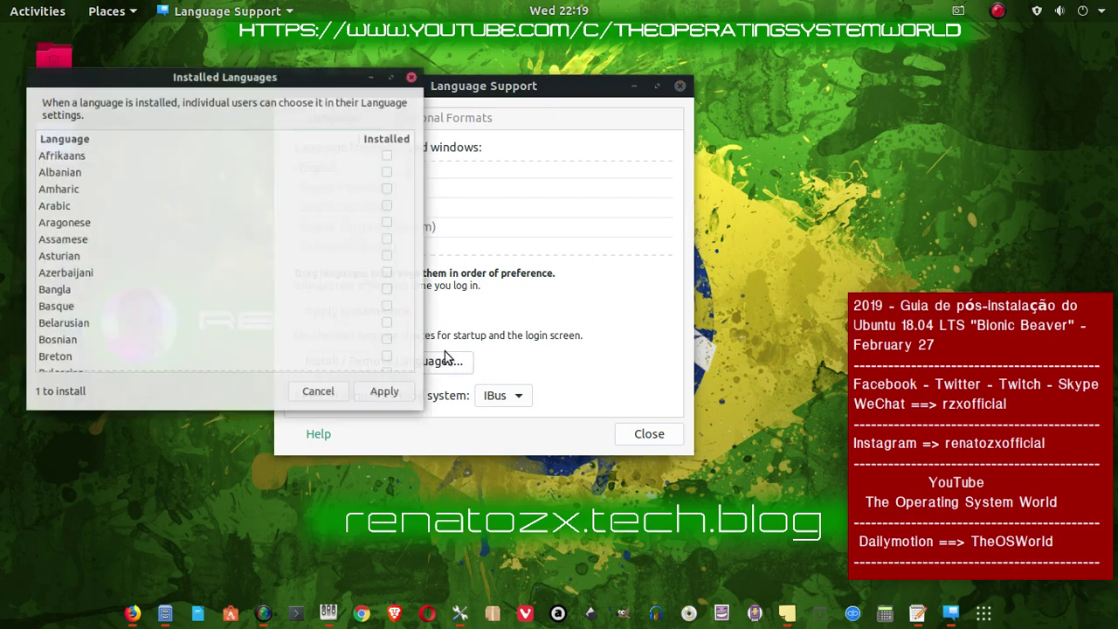
scroll(357, 260, "down", 2)
scroll(356, 262, "down", 3)
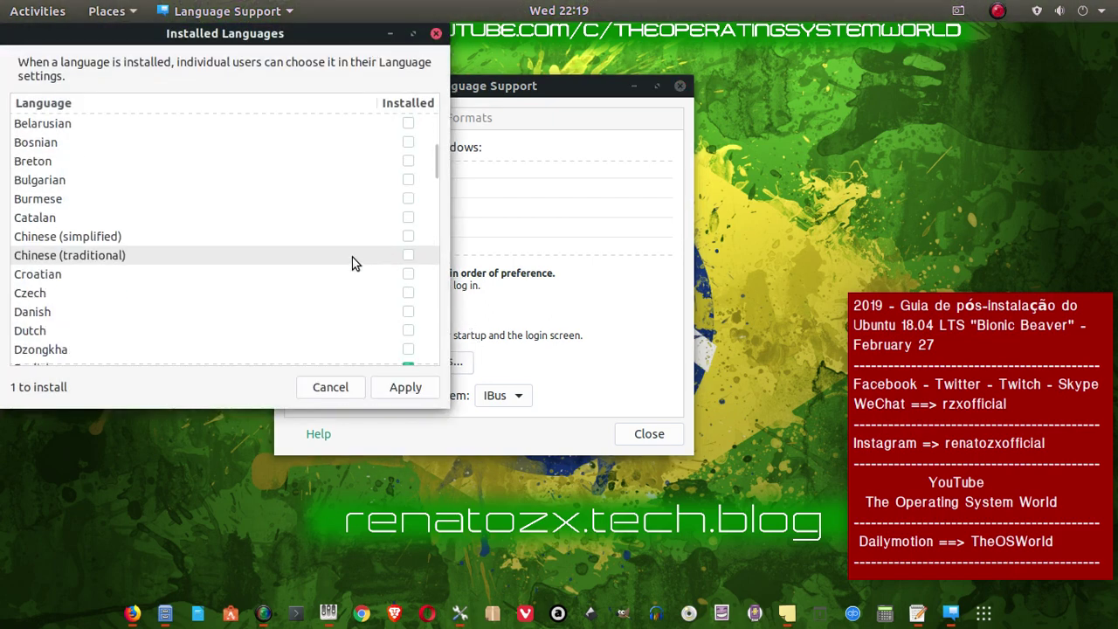
scroll(356, 263, "down", 5)
scroll(354, 262, "down", 10)
scroll(354, 262, "down", 7)
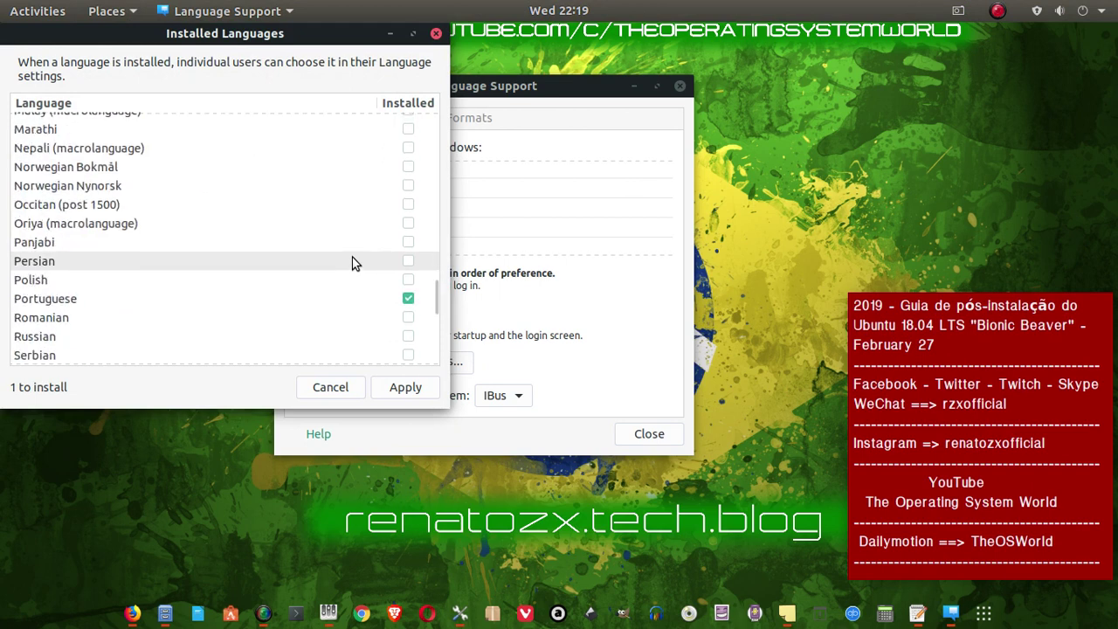
scroll(354, 262, "down", 1)
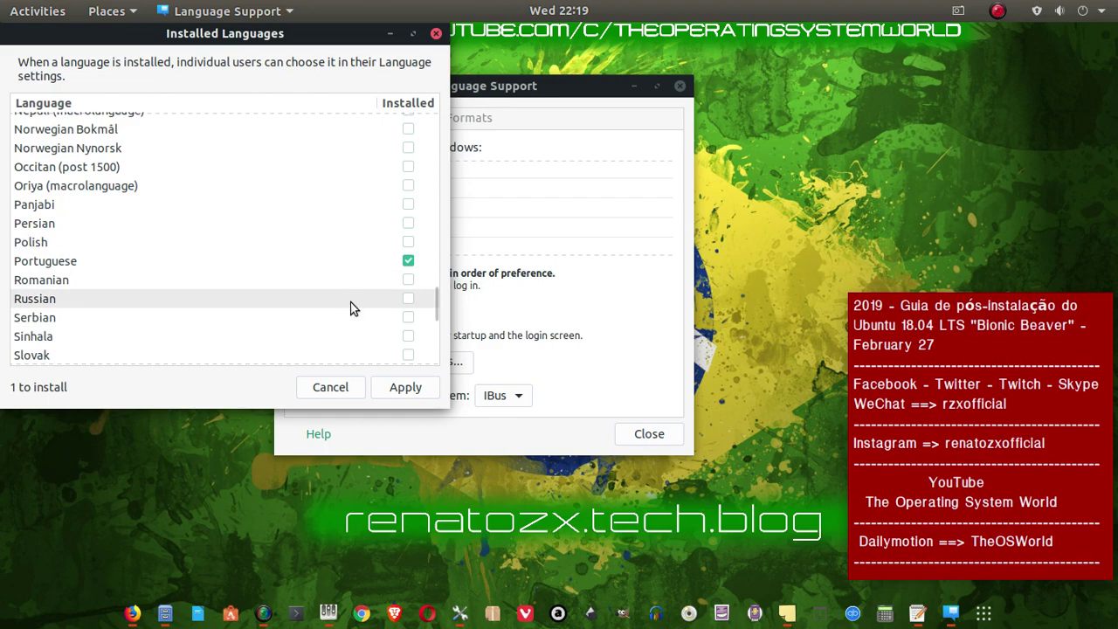
scroll(349, 305, "down", 6)
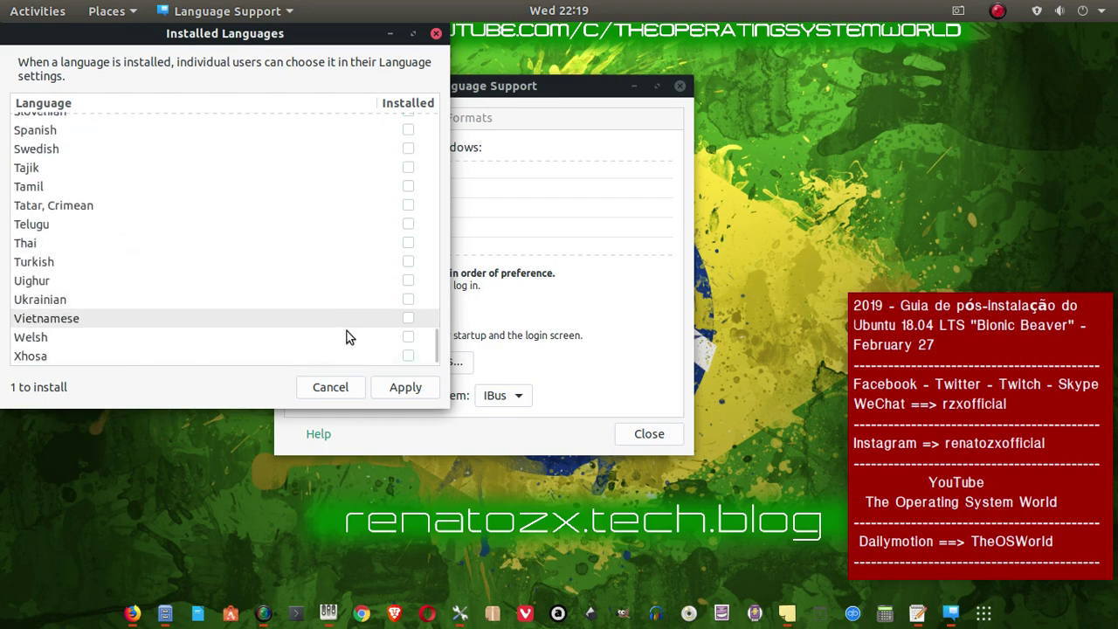
scroll(354, 327, "up", 4)
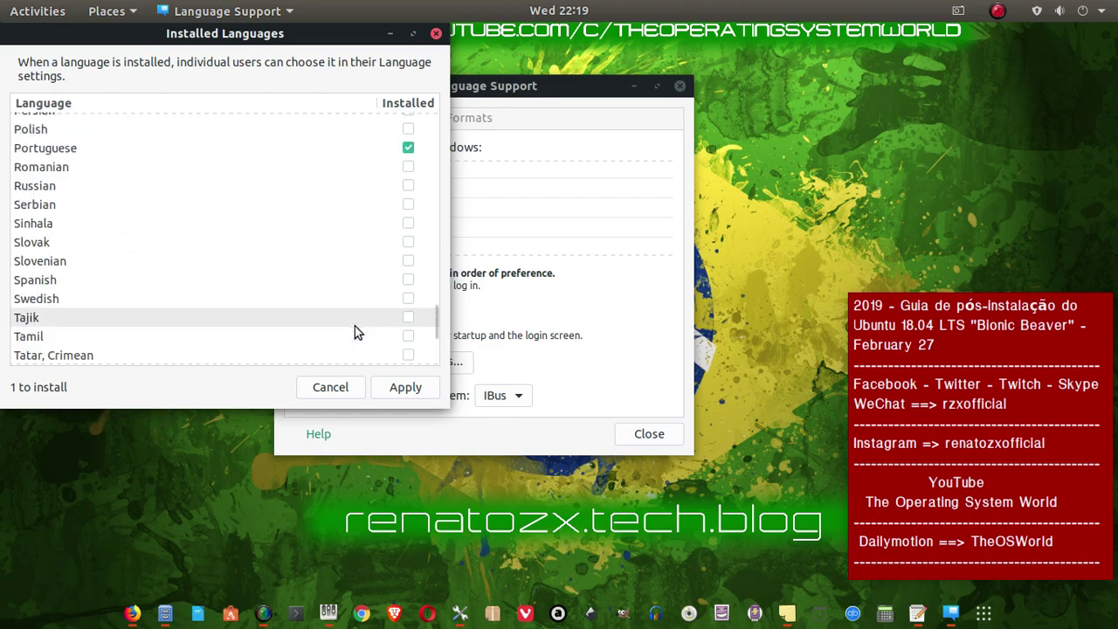
left_click(430, 389)
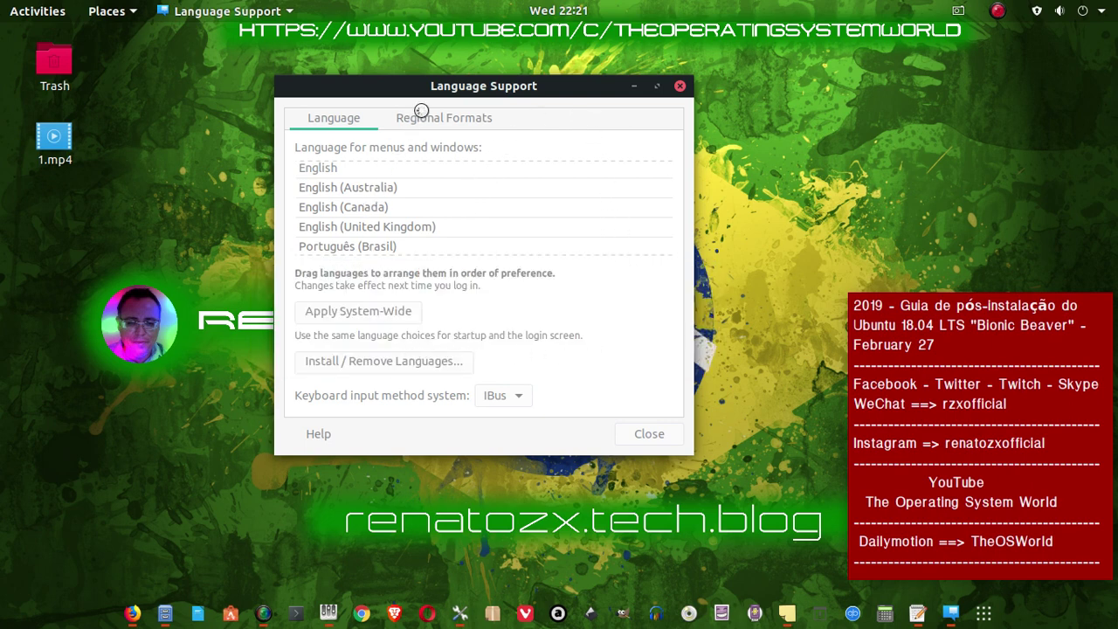
left_click_drag(432, 87, 472, 88)
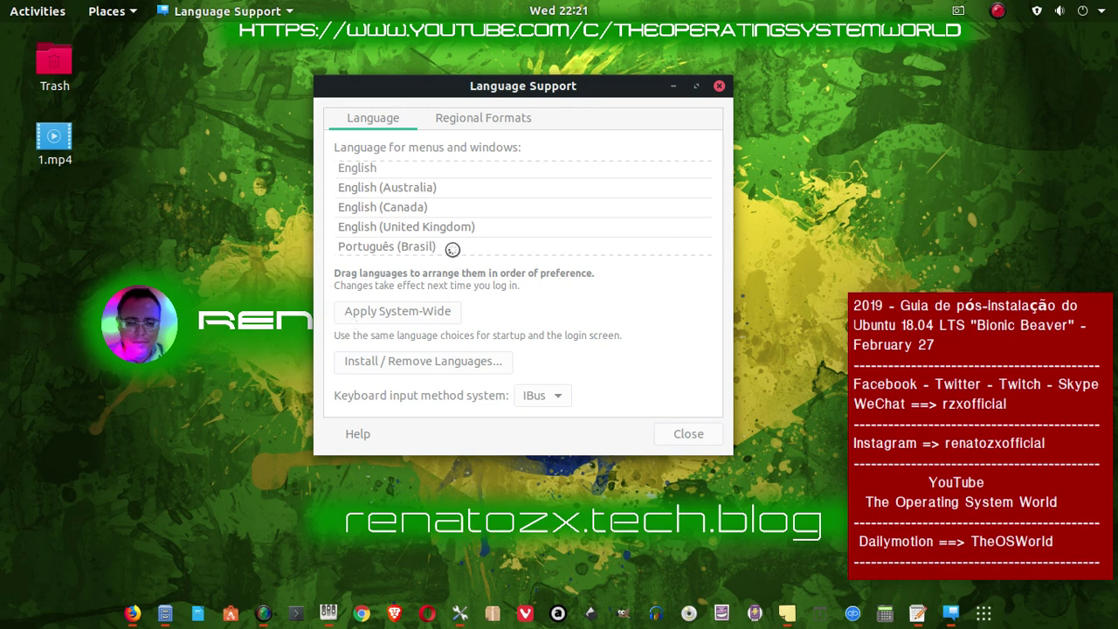
Close Language Support and turn off Recently Used under Usage & History in the Privacy settings
mouse_move(433, 229)
key("alt+F4")
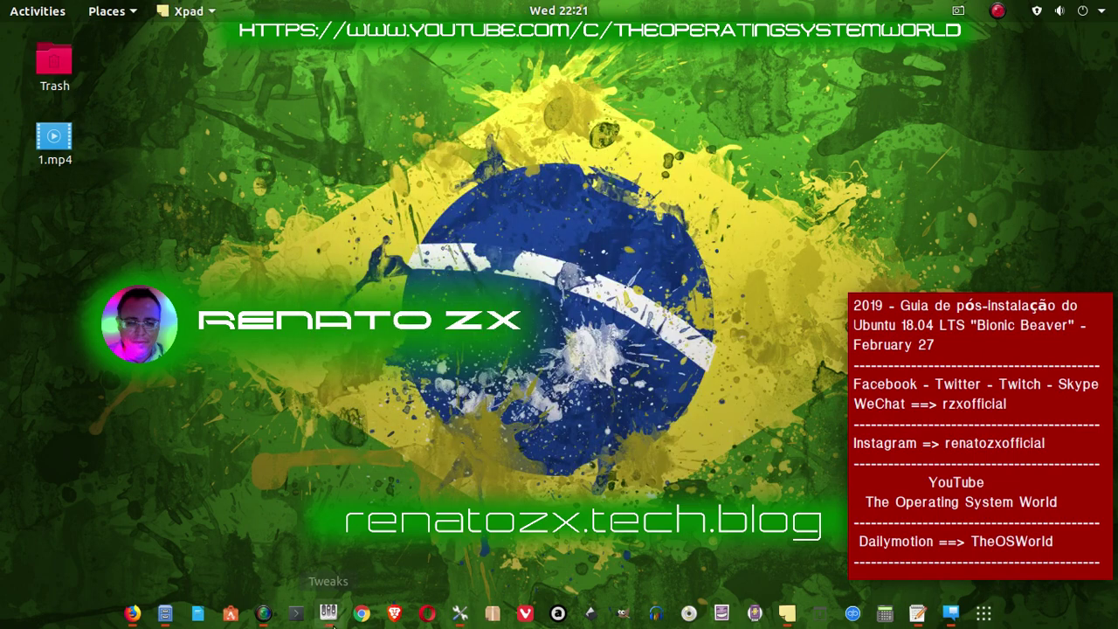
left_click(460, 613)
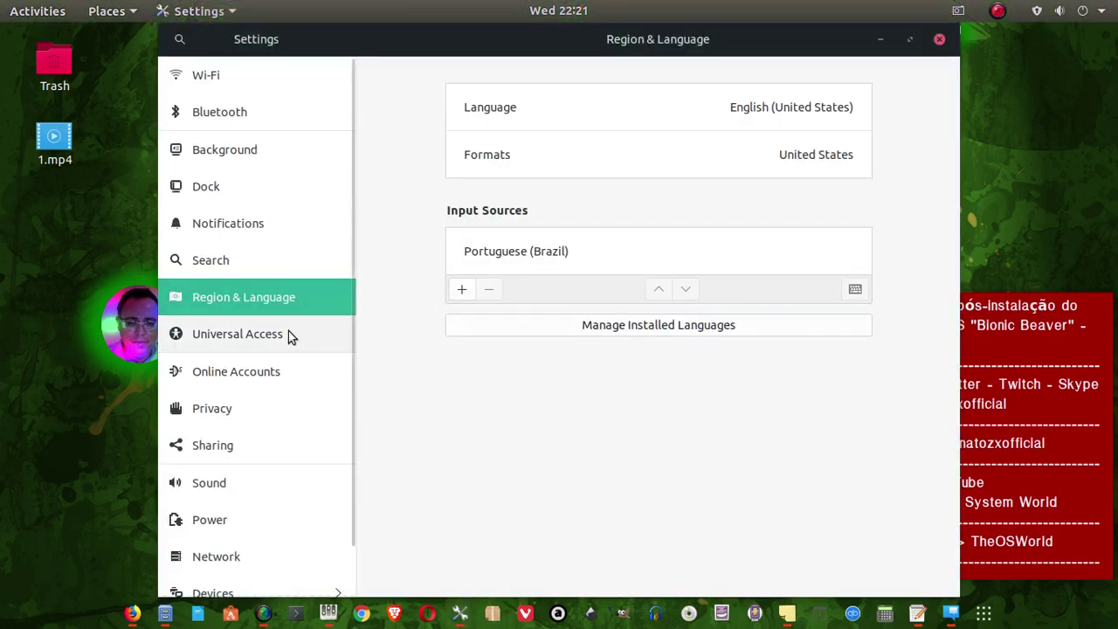
scroll(288, 331, "down", 1)
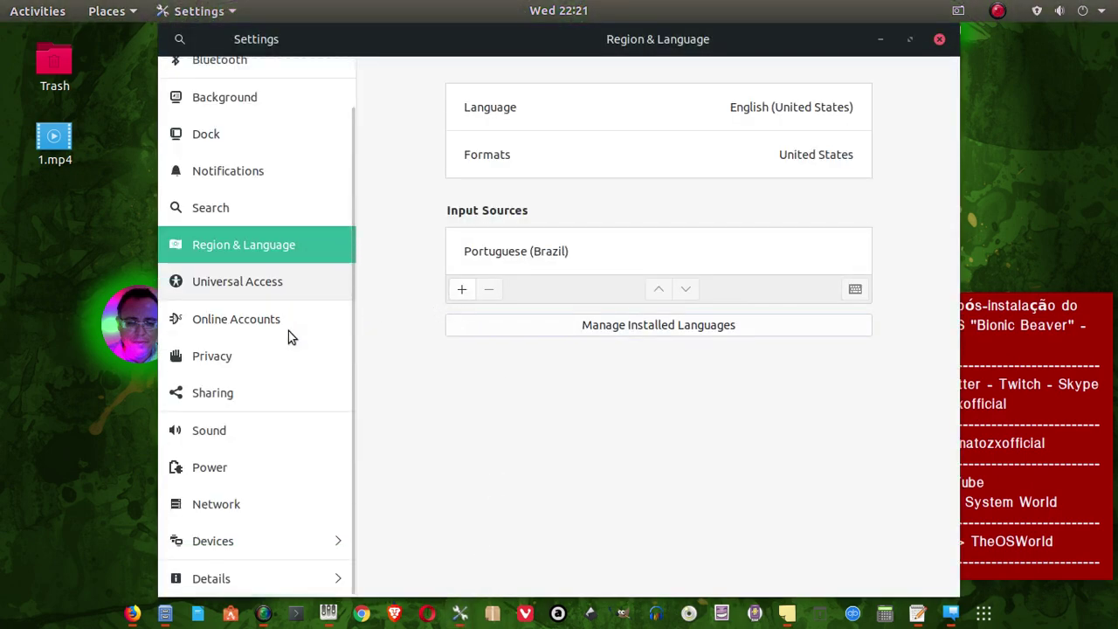
left_click(363, 353)
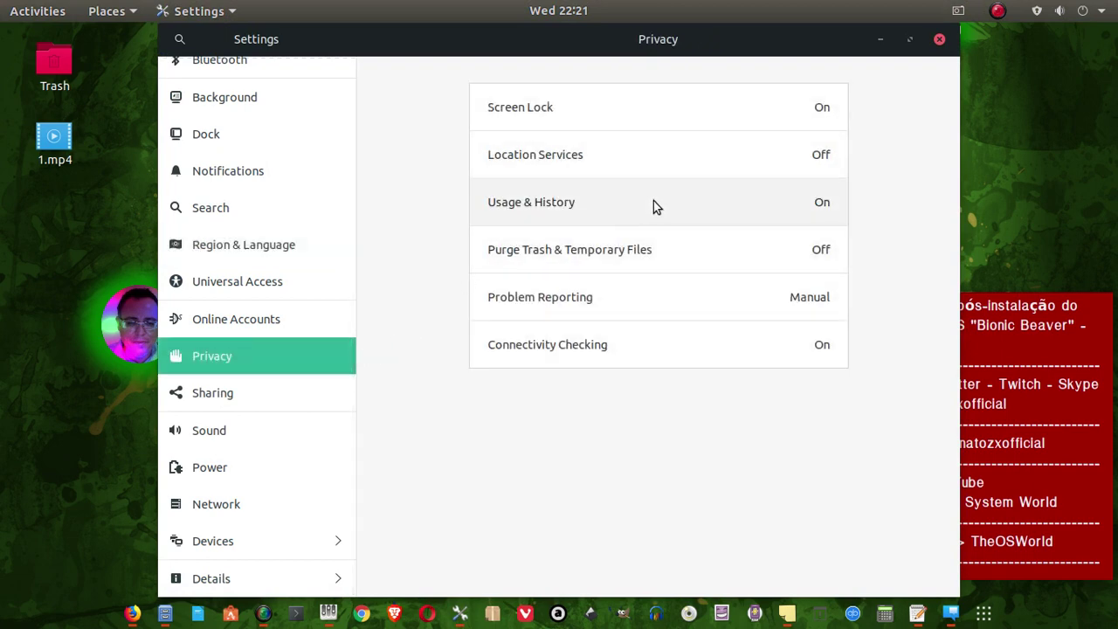
left_click(811, 205)
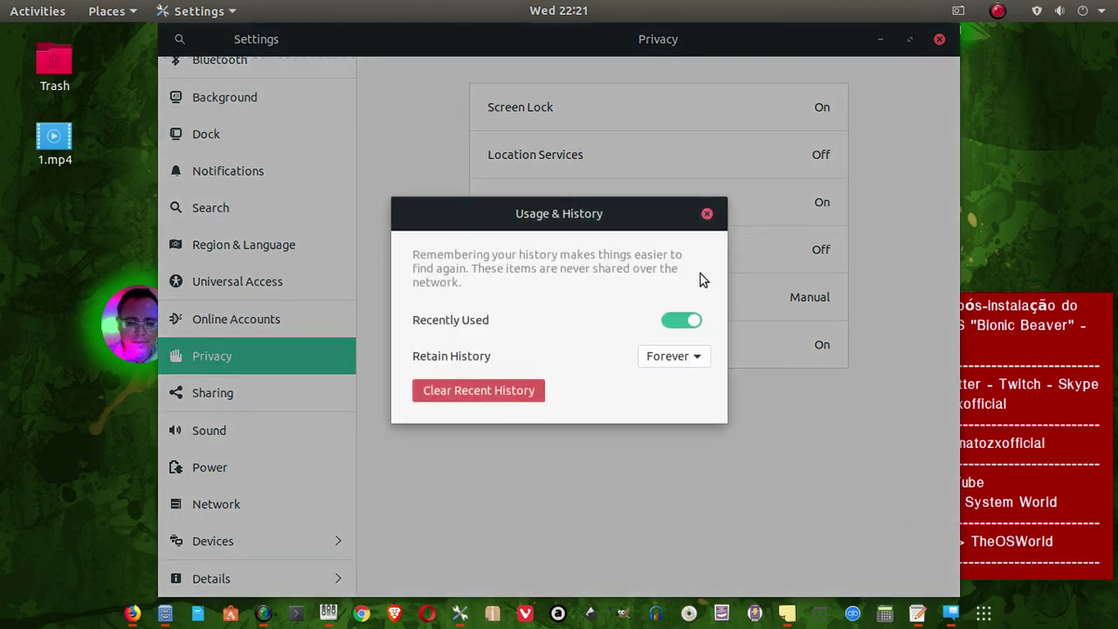
left_click(677, 320)
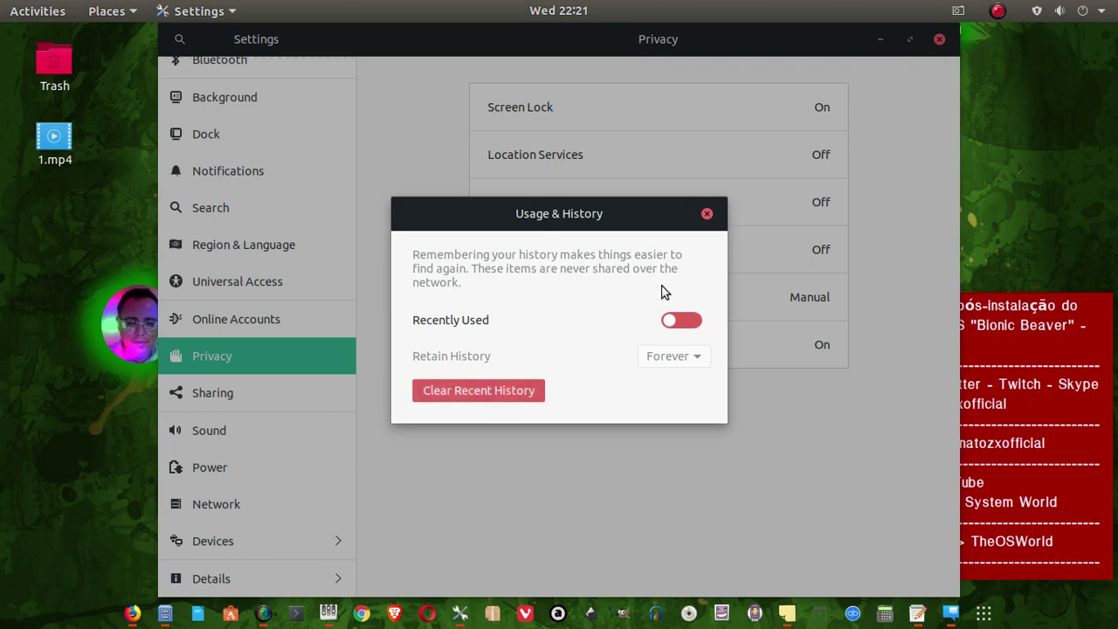
left_click(707, 214)
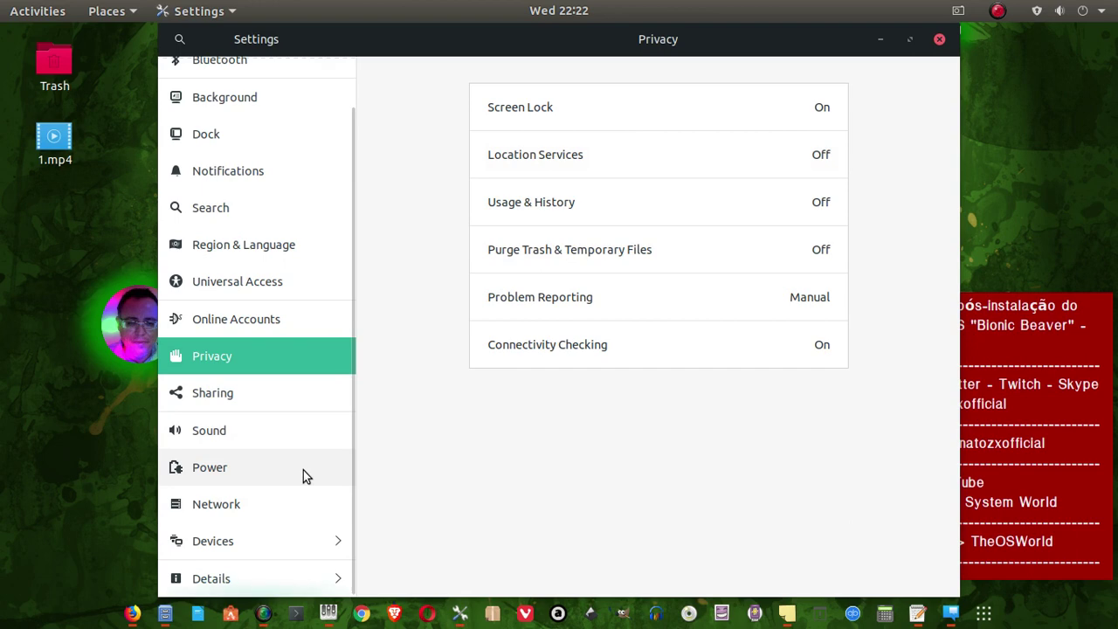
Examine the system information in the Details section, return to the main settings list and close Settings
key("Return")
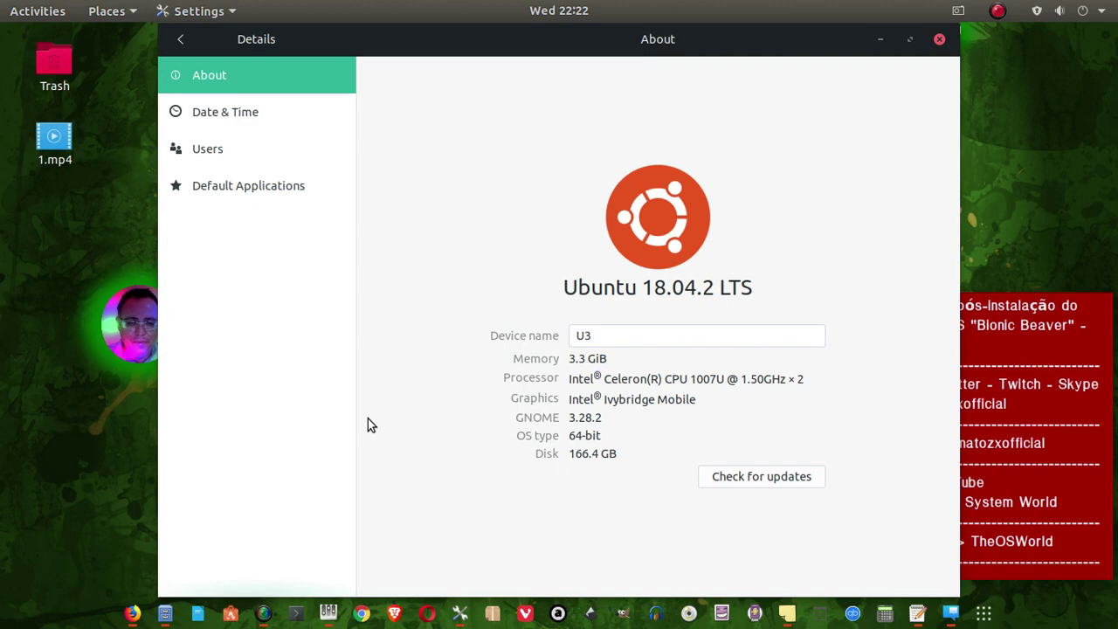
left_click_drag(638, 48, 516, 39)
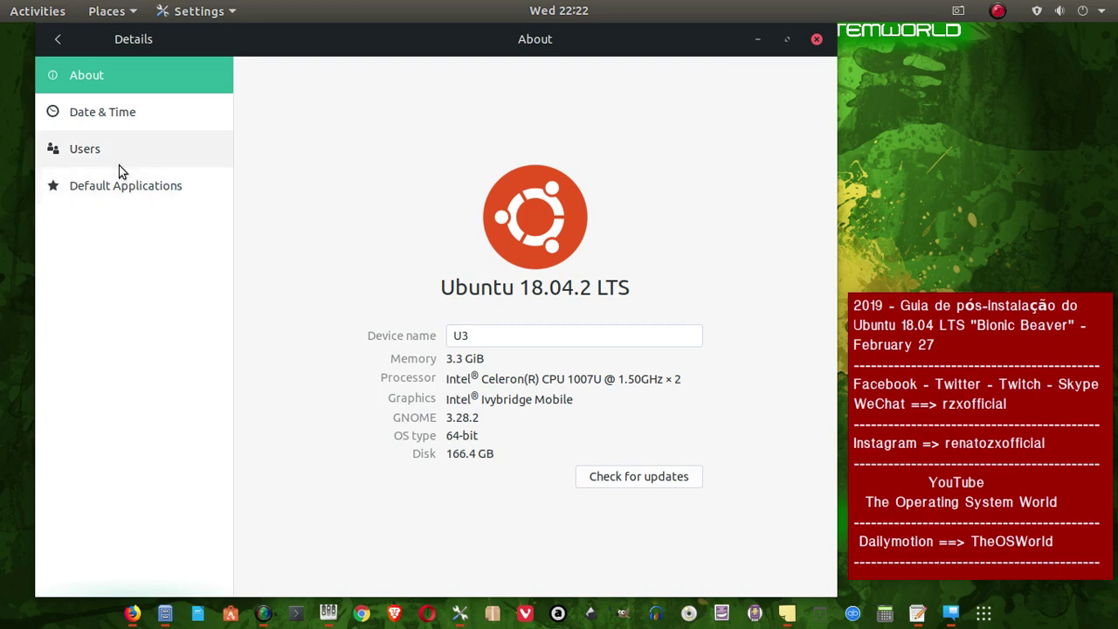
left_click(59, 39)
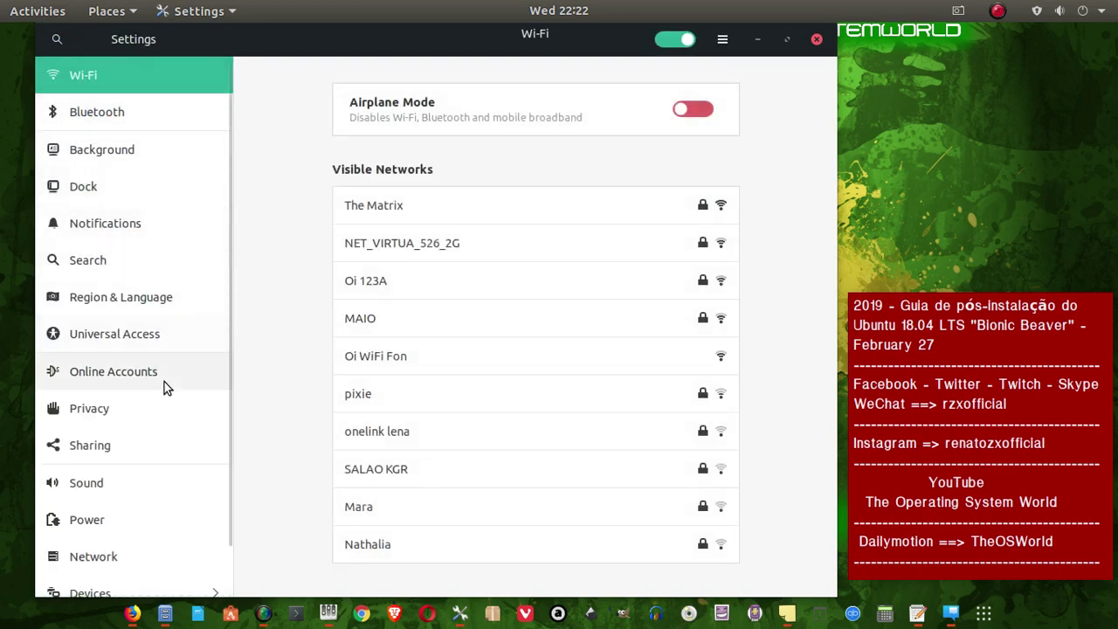
scroll(165, 382, "down", 1)
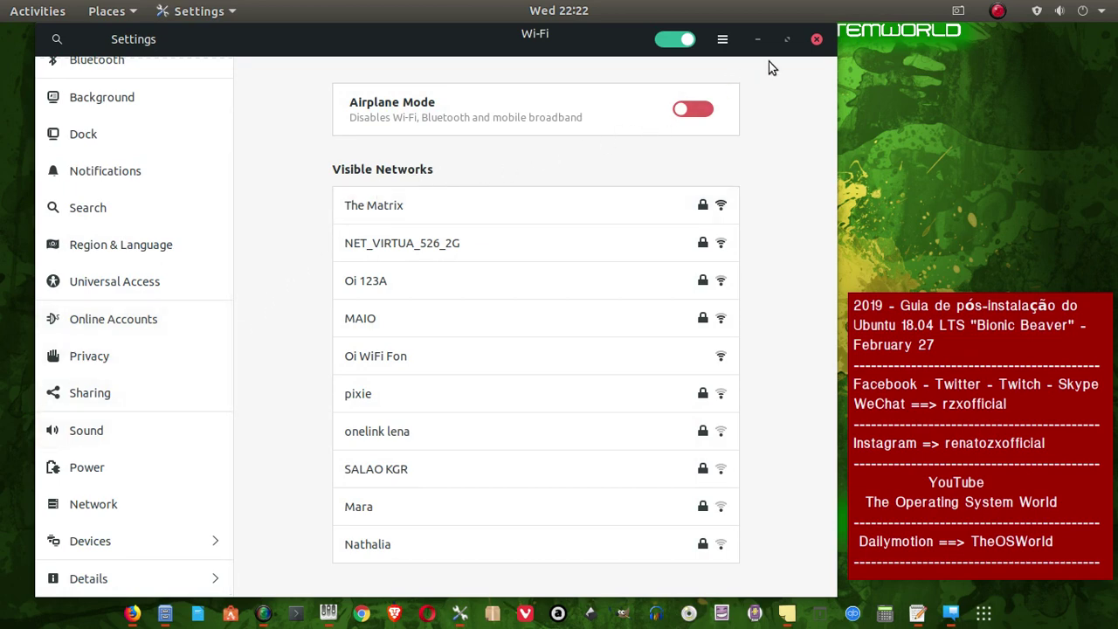
left_click(818, 40)
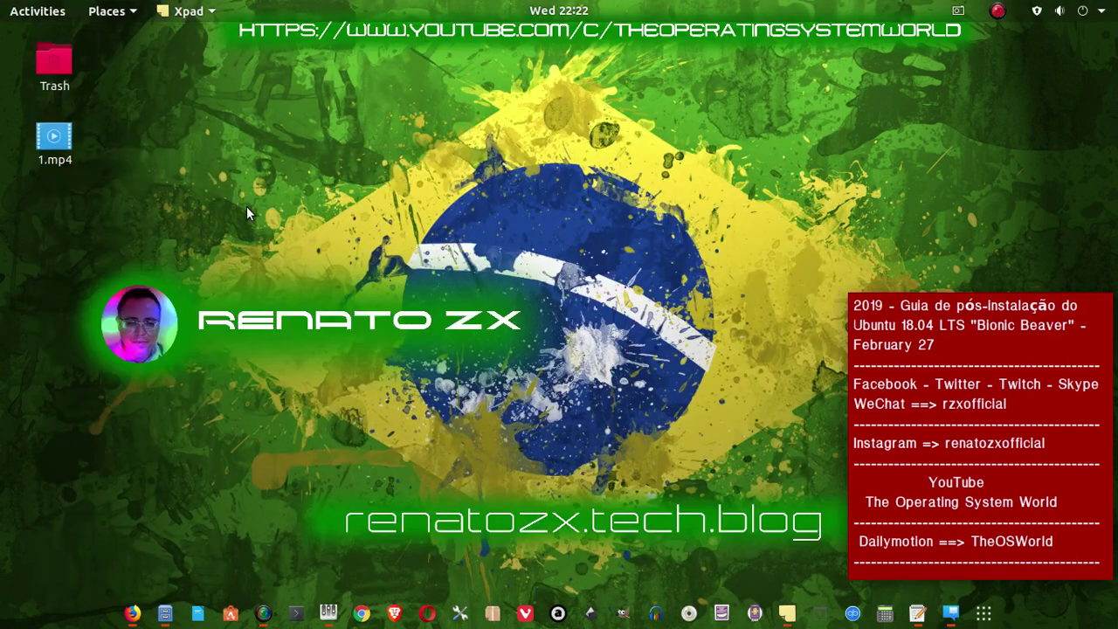
Open Tweaks and bring up the Trash window in Files, narrowing it so both windows sit side by side
left_click(328, 614)
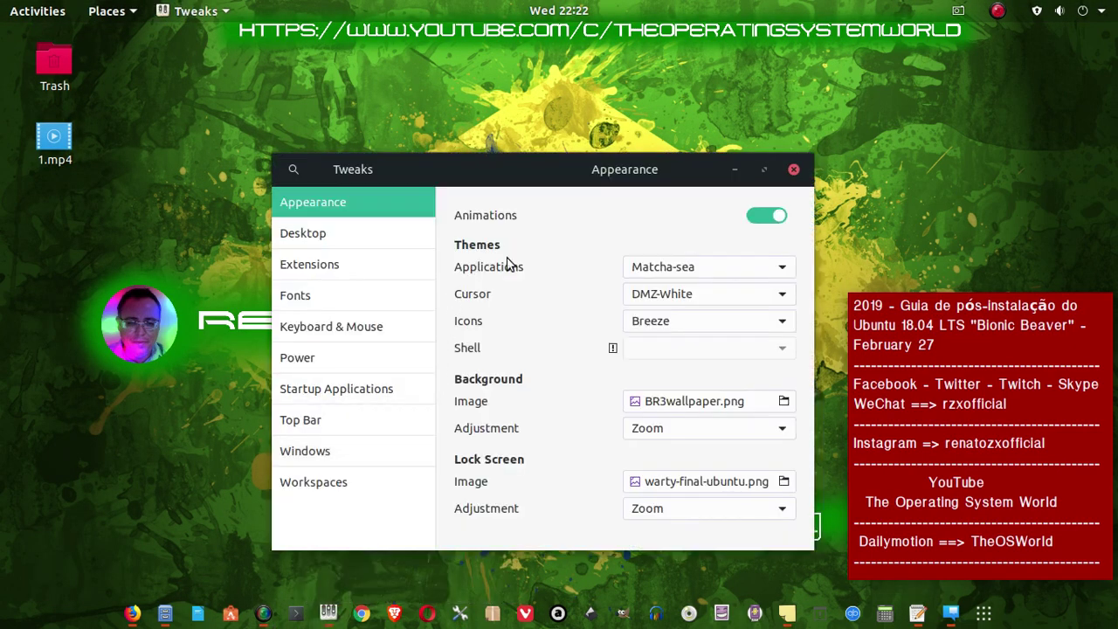
left_click_drag(563, 174, 835, 110)
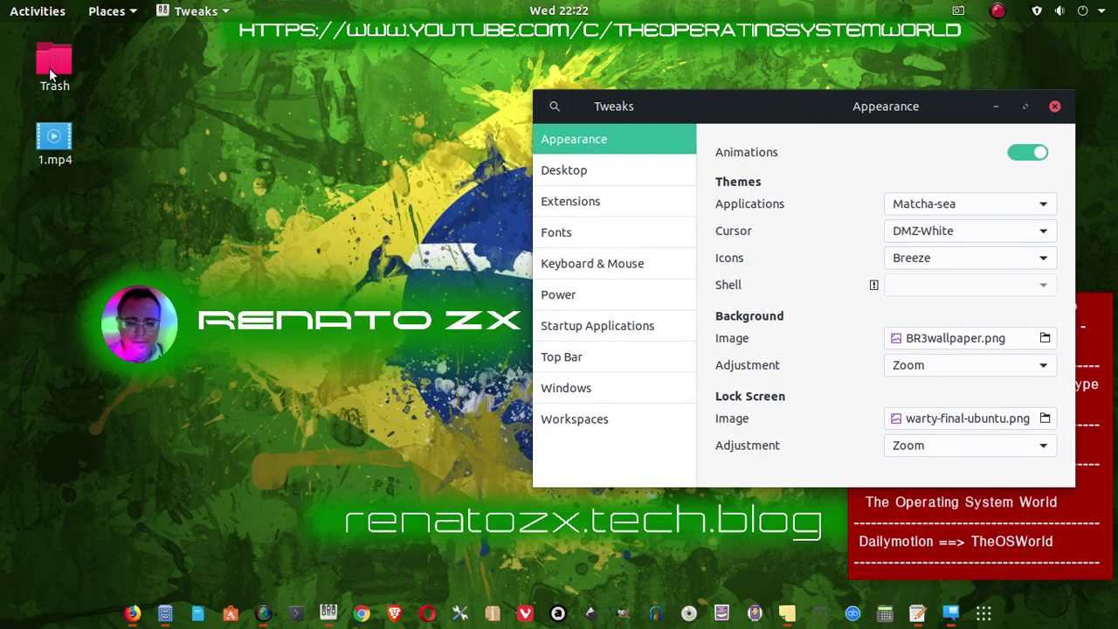
left_click(166, 613)
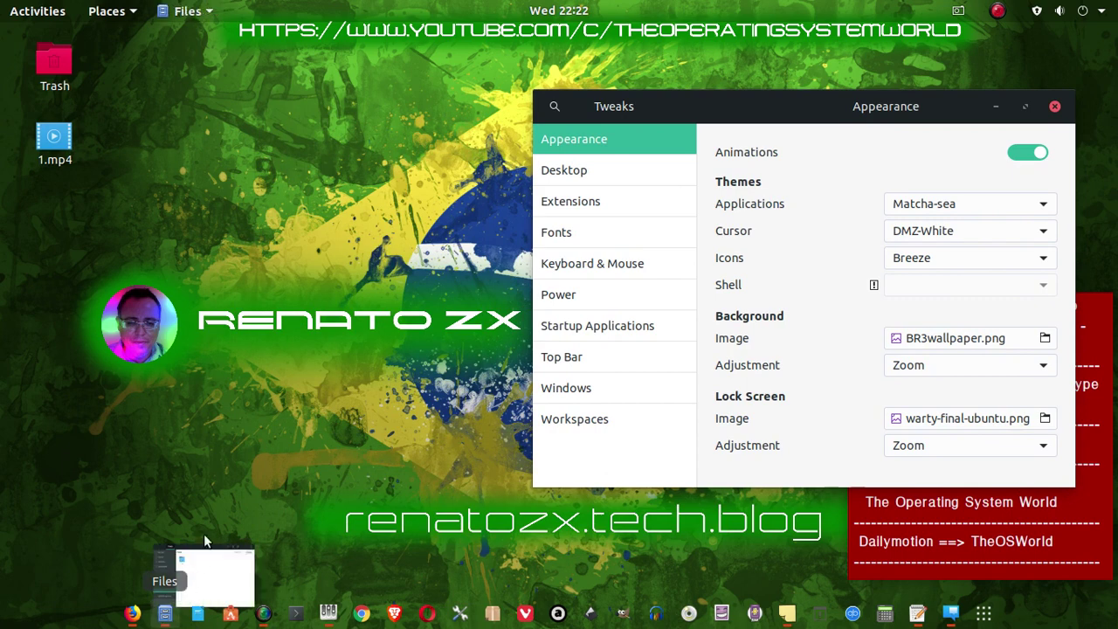
left_click(198, 564)
left_click_drag(449, 78, 311, 146)
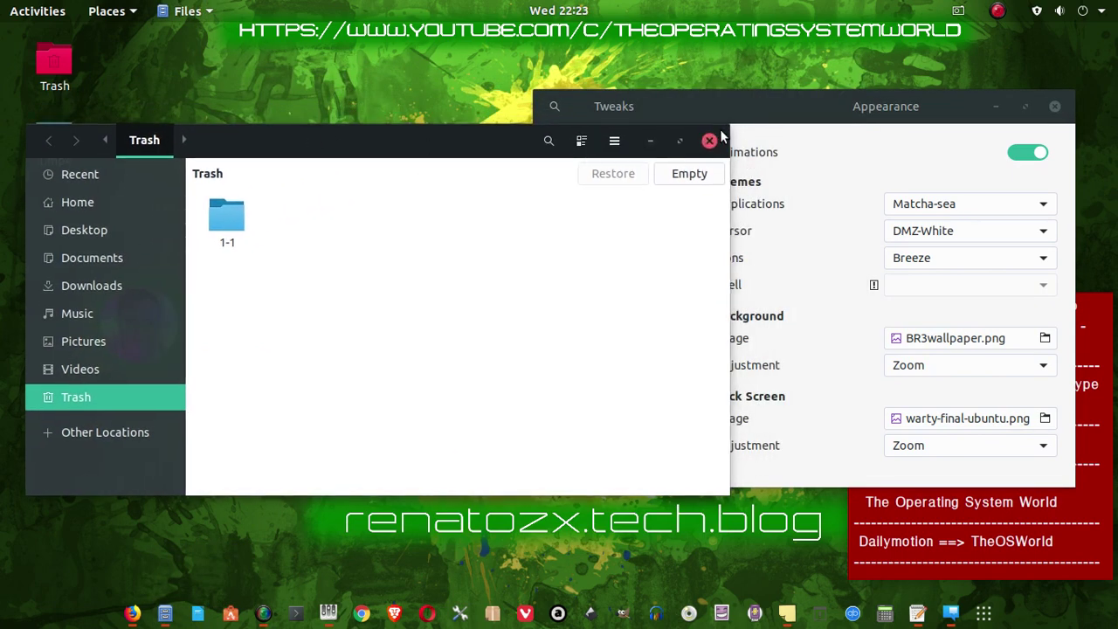
left_click_drag(725, 141, 370, 115)
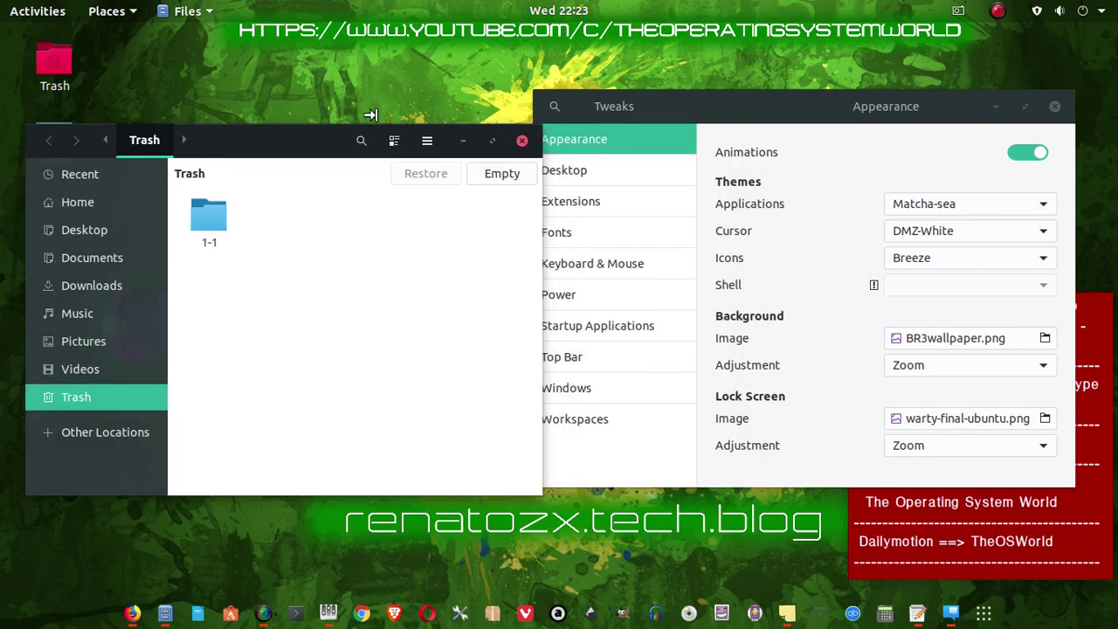
left_click_drag(284, 141, 260, 99)
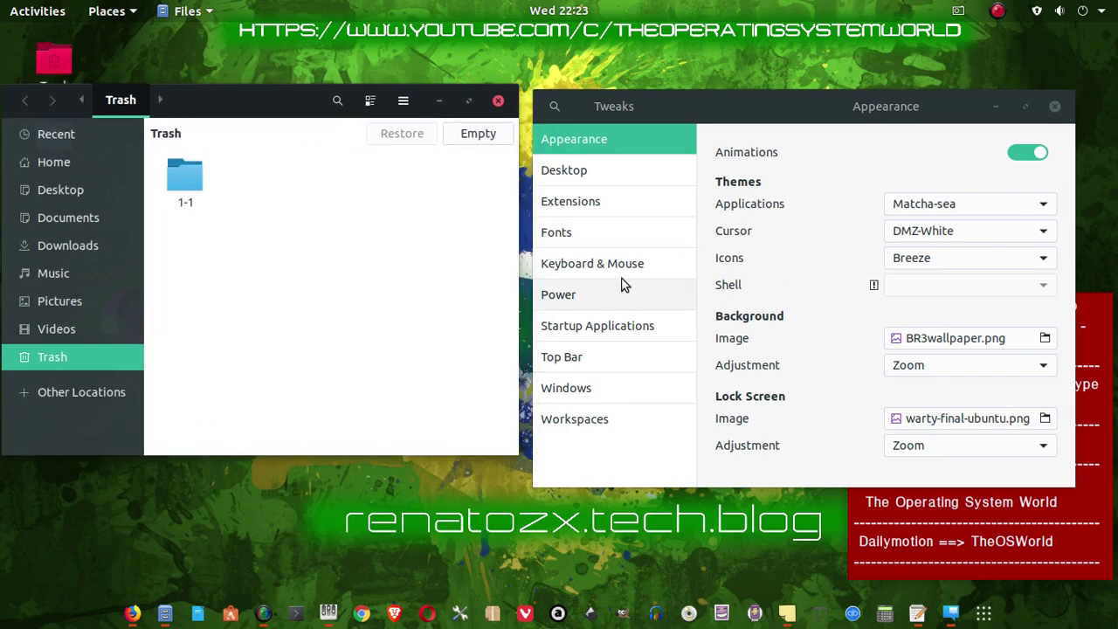
Examine the extensions list, font settings and startup applications in Tweaks, closing the stray Ubuntu Software window
left_click(611, 202)
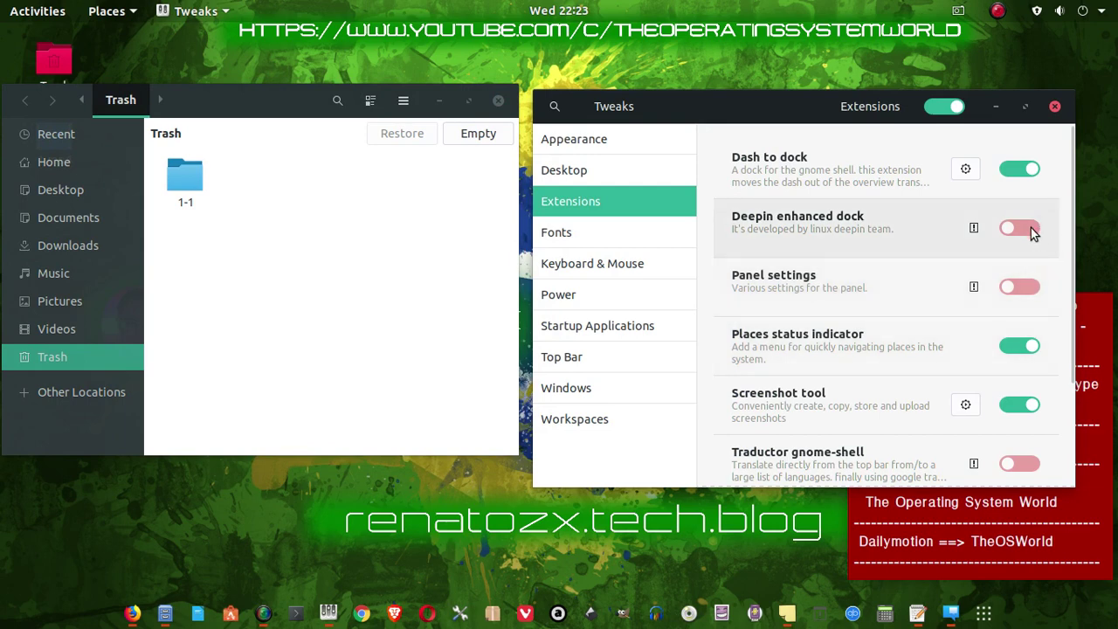
left_click(972, 231)
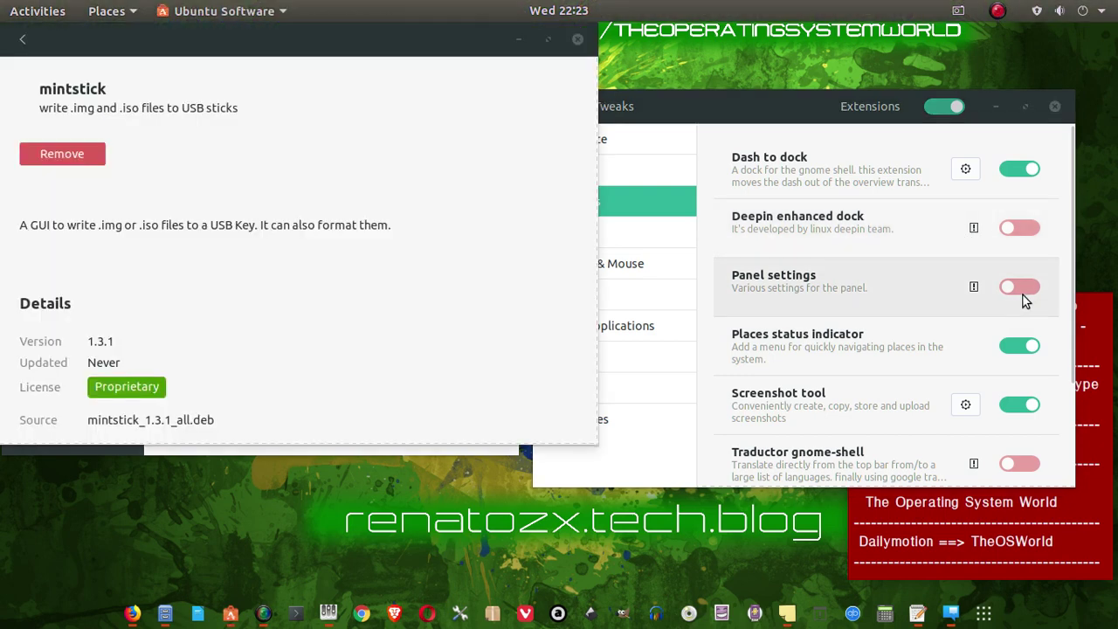
left_click(578, 40)
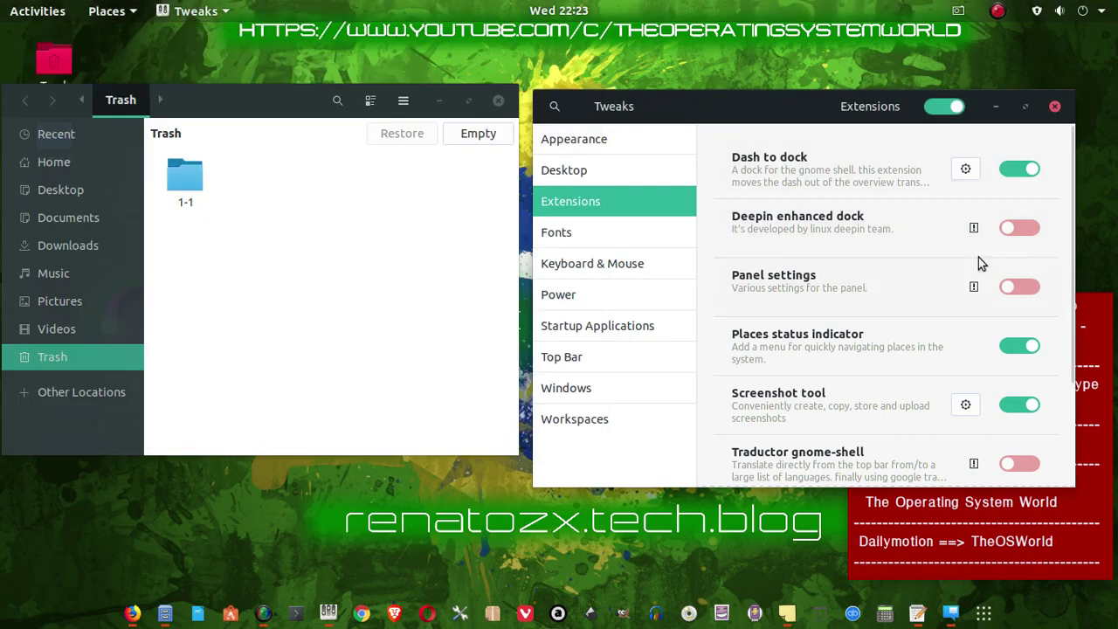
scroll(988, 367, "down", 1)
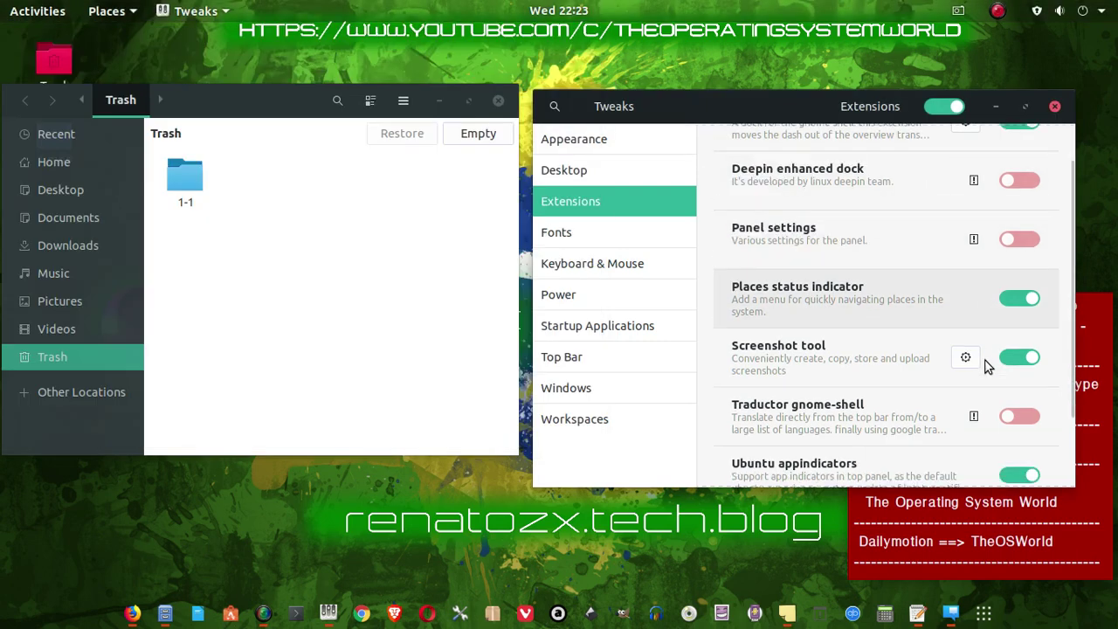
scroll(988, 368, "down", 2)
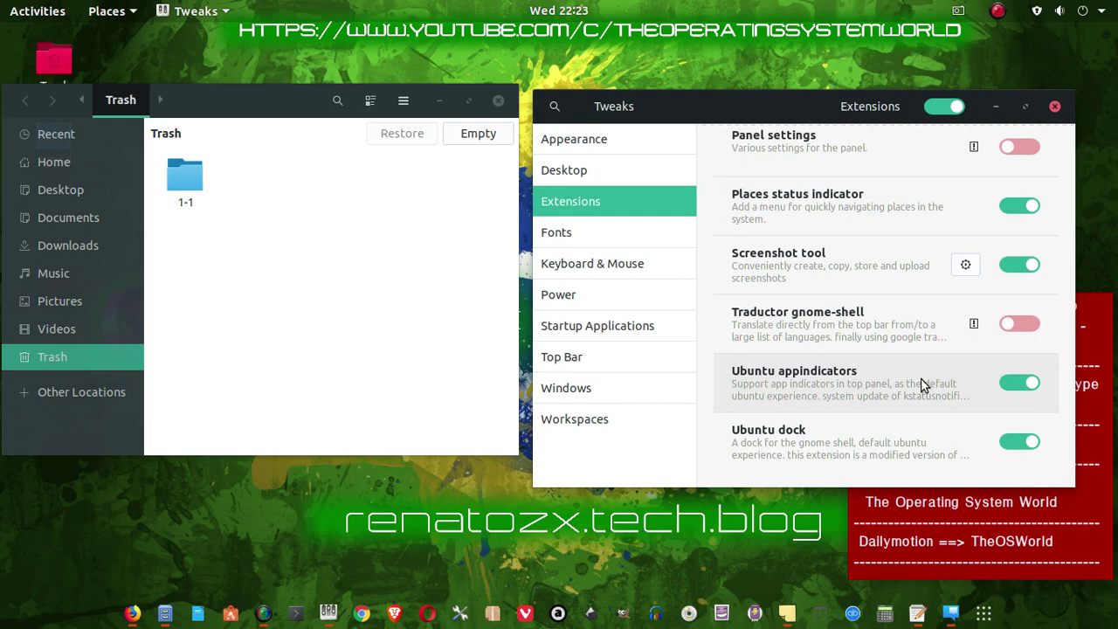
scroll(923, 385, "up", 3)
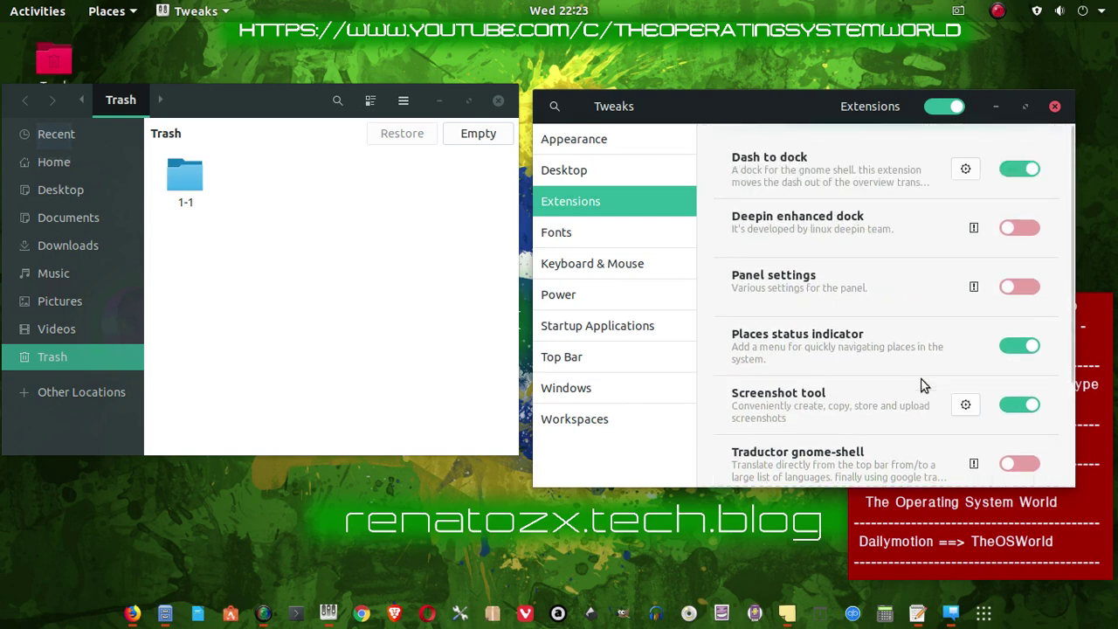
scroll(923, 386, "down", 3)
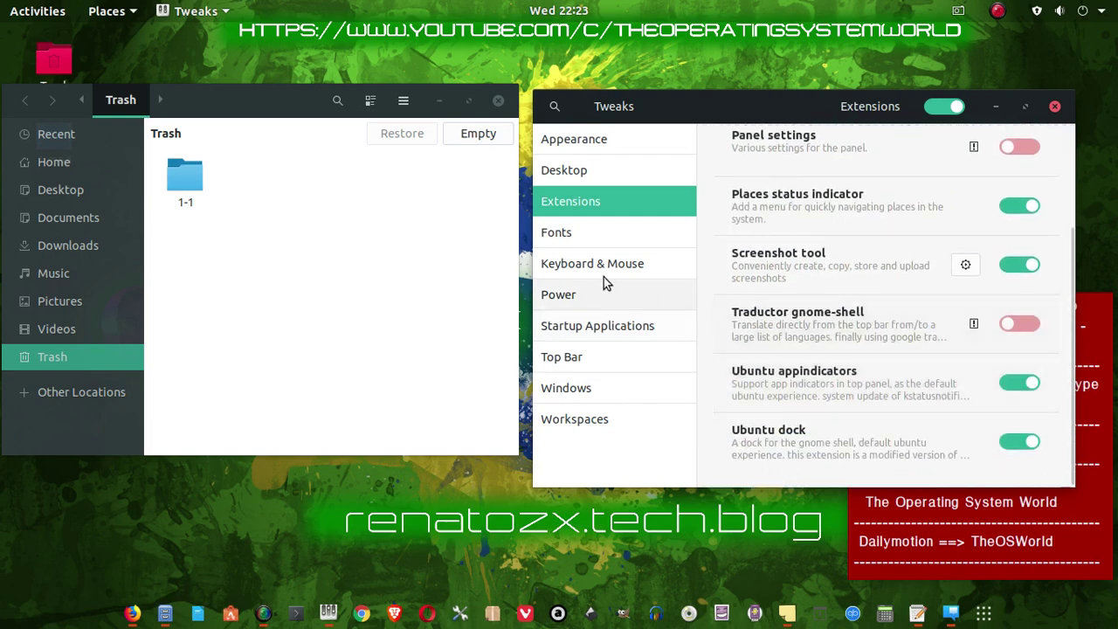
left_click(580, 235)
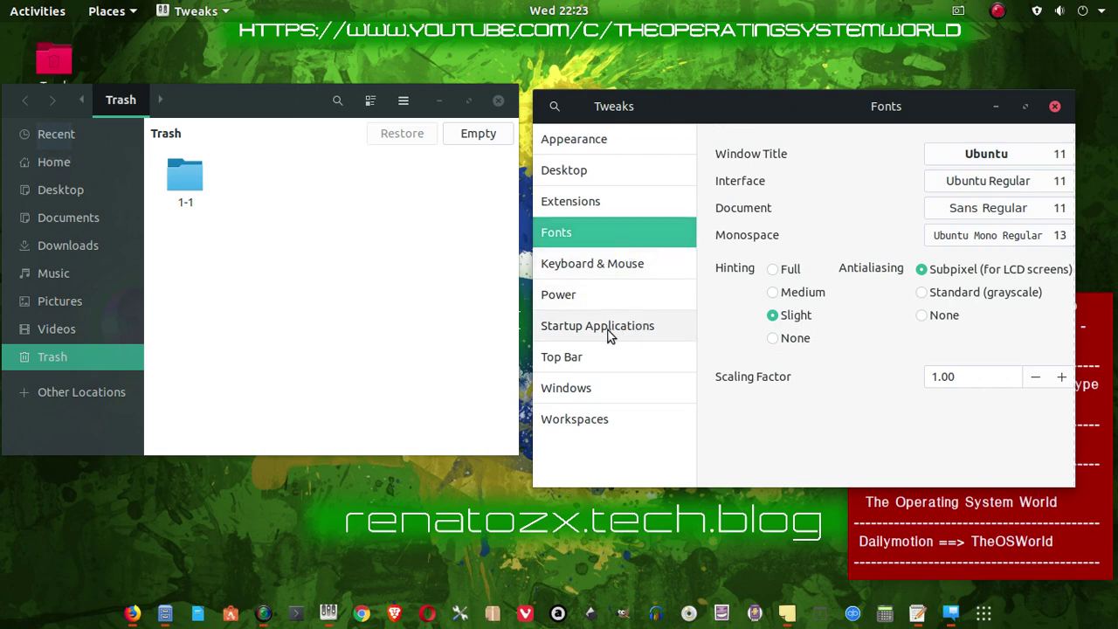
left_click(574, 329)
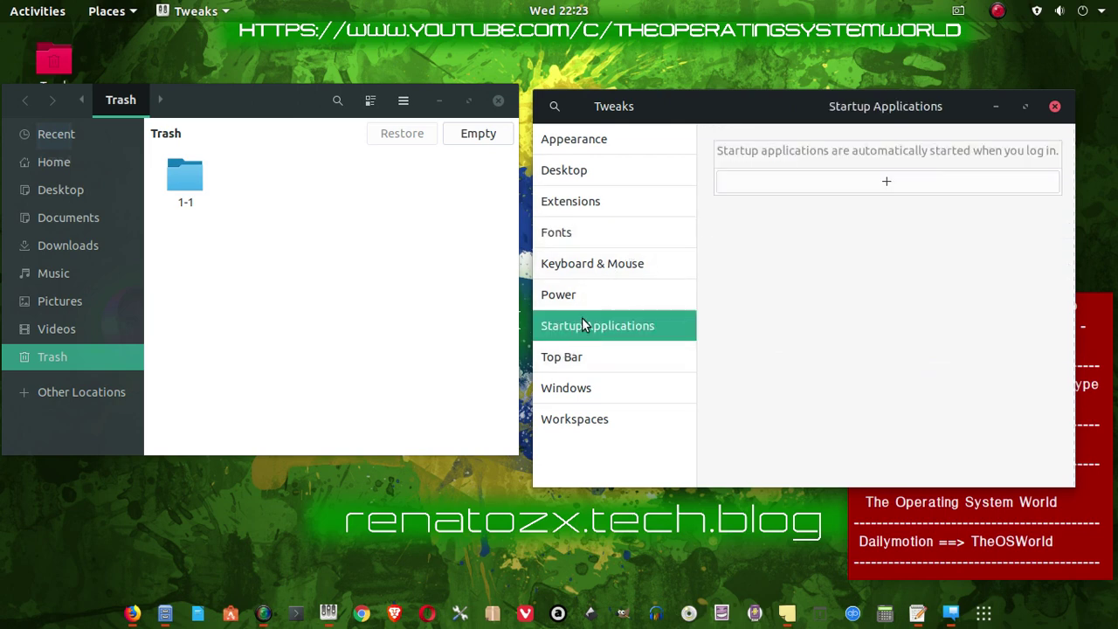
Try the Adwaita (default) and Cupertino-Mobile icon themes in the Tweaks appearance settings
left_click(588, 145)
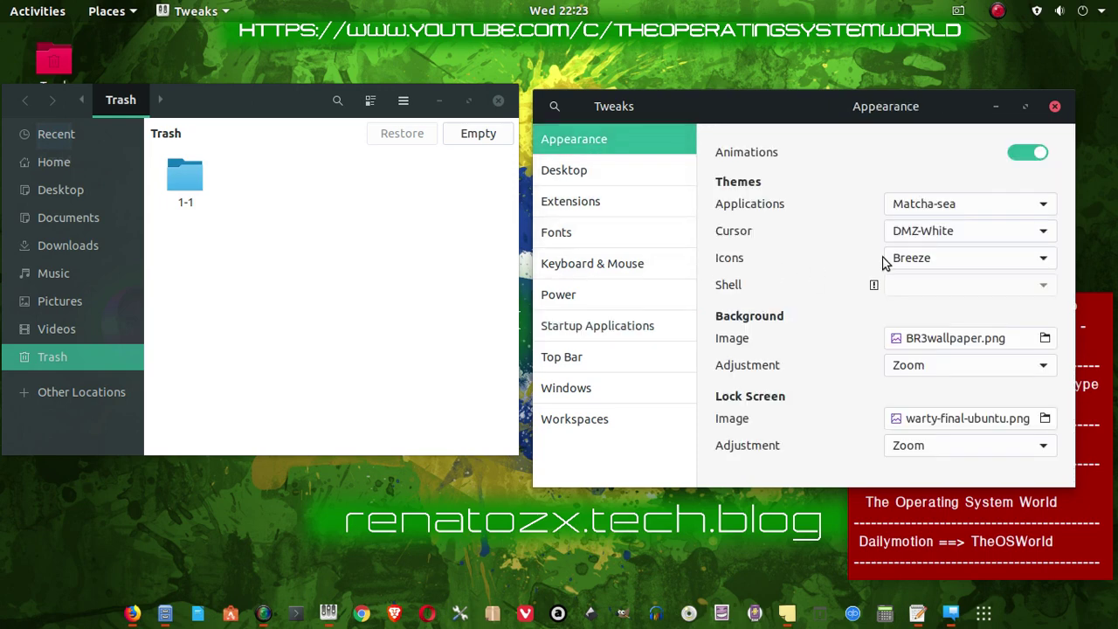
left_click(1043, 261)
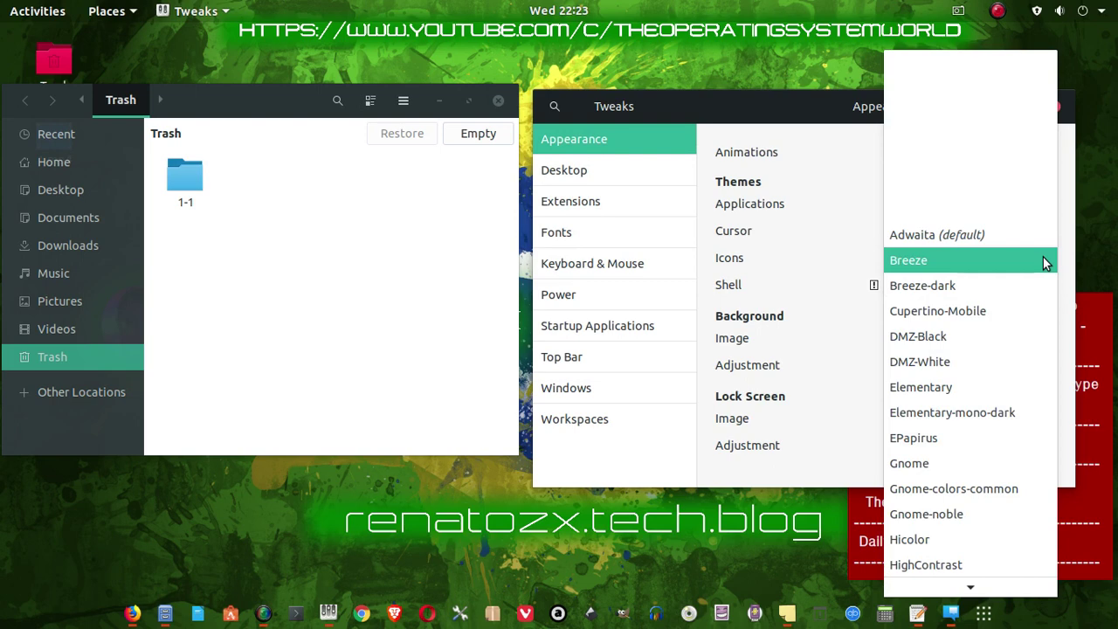
left_click(1005, 232)
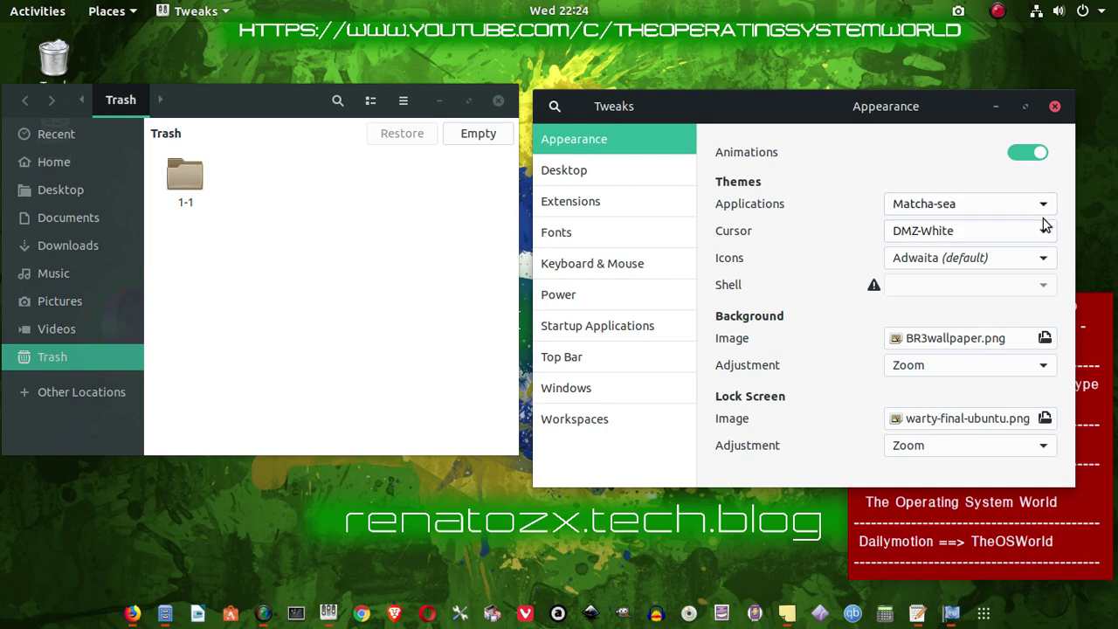
left_click(1045, 260)
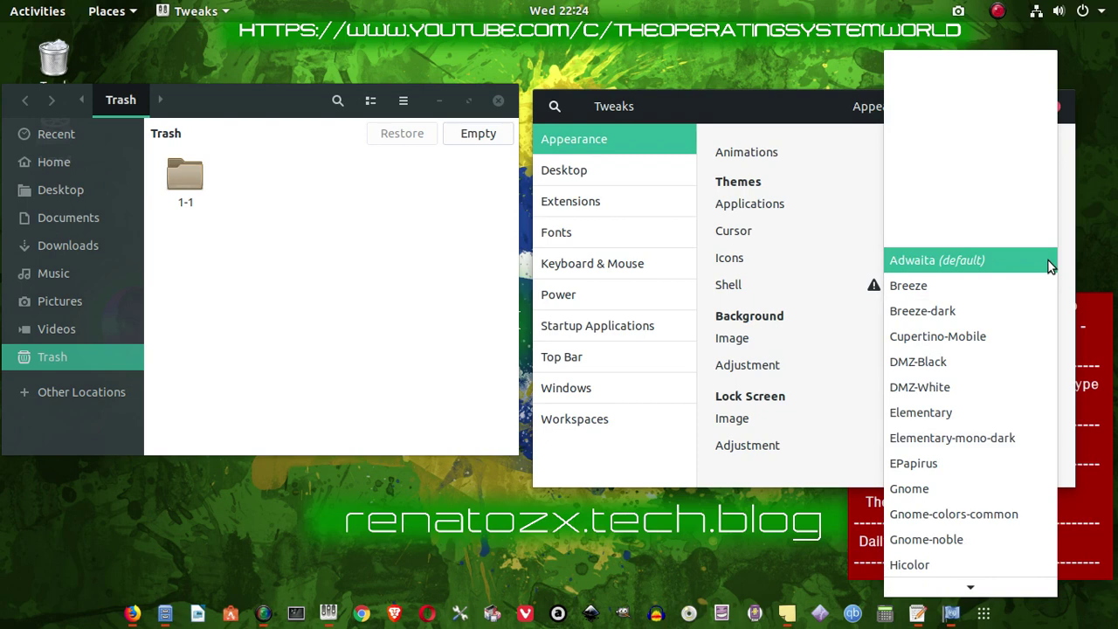
left_click(998, 335)
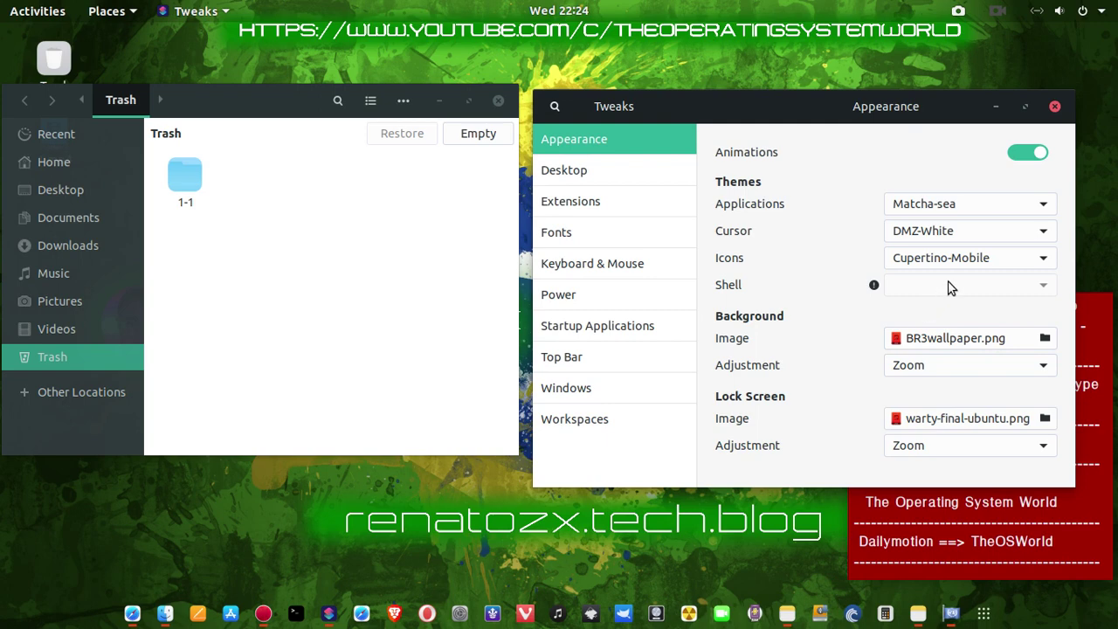
Try the Elementary, EPapirus, Gnome and Papirus icon themes in the Tweaks appearance settings
left_click(1034, 257)
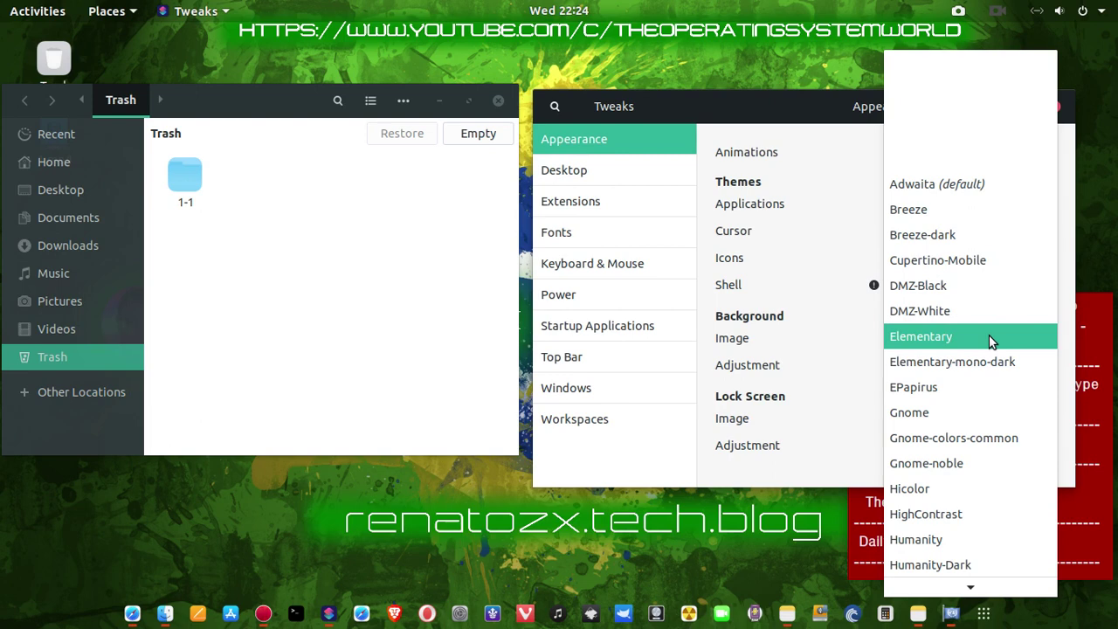
key("Escape")
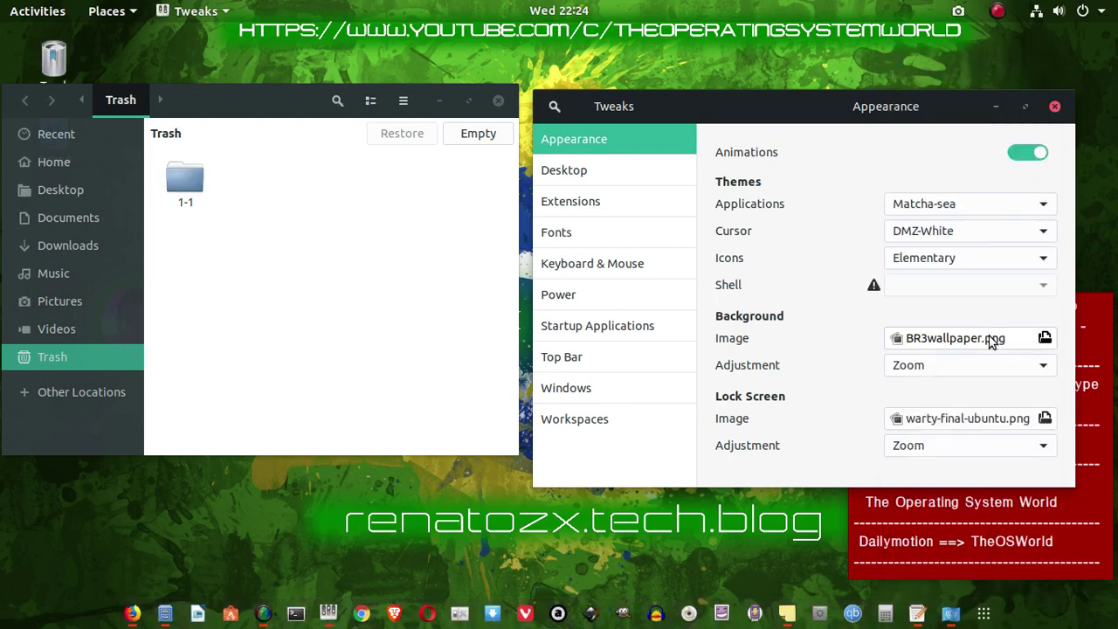
left_click(1039, 262)
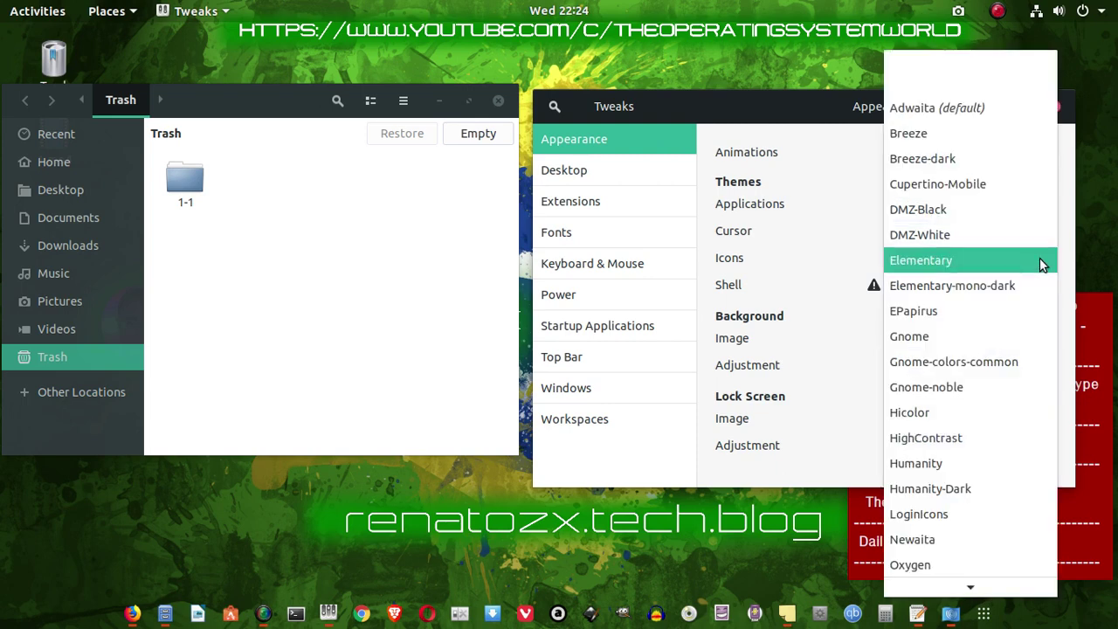
left_click(998, 312)
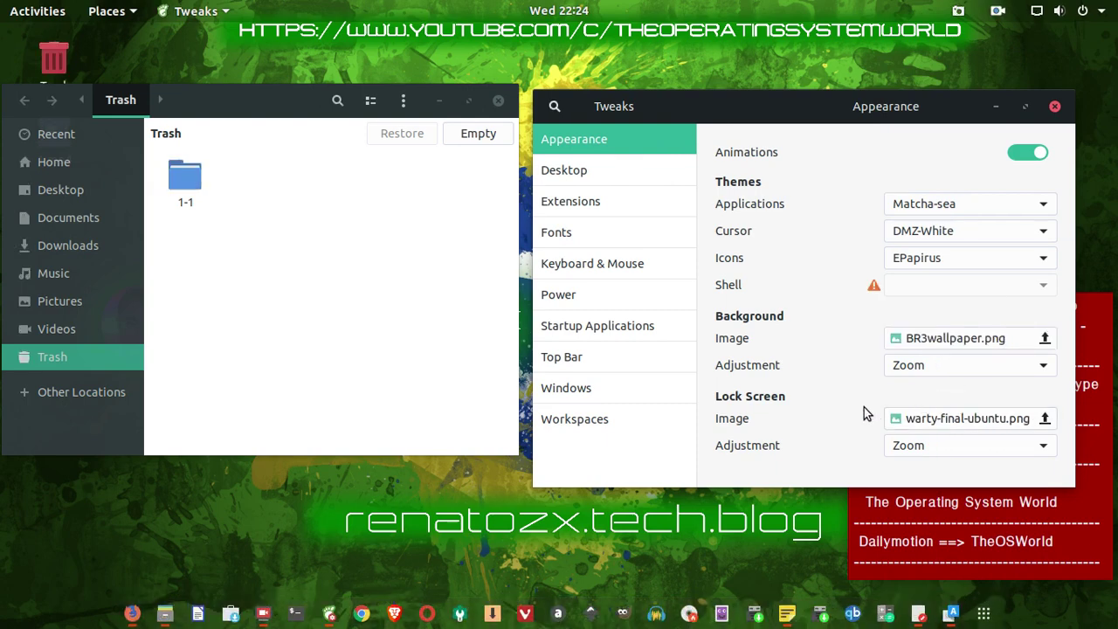
left_click(1041, 257)
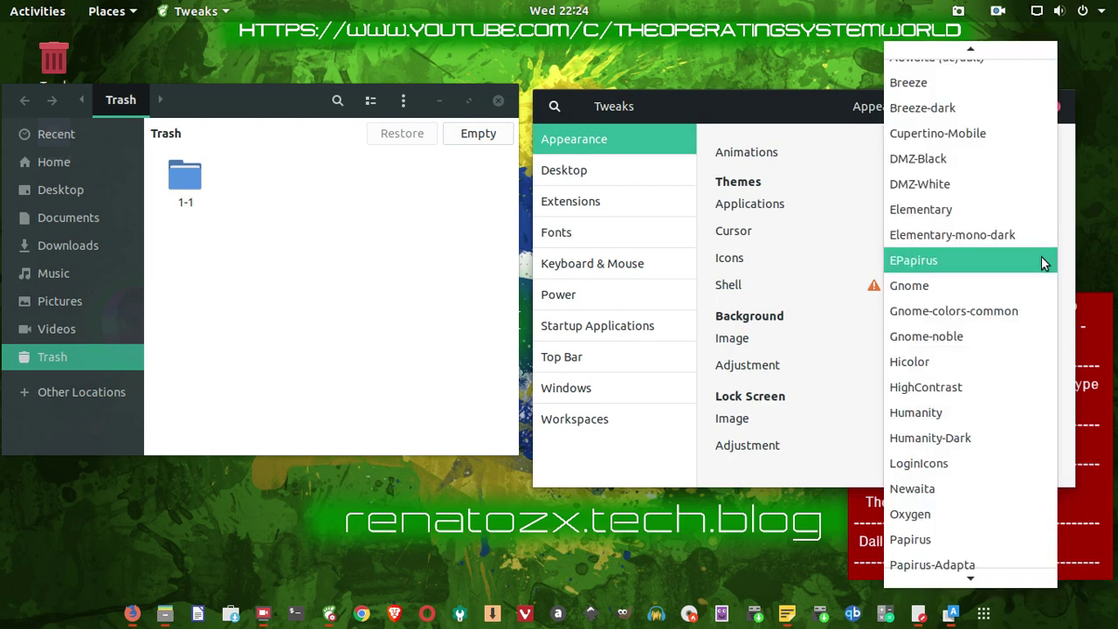
left_click(1009, 285)
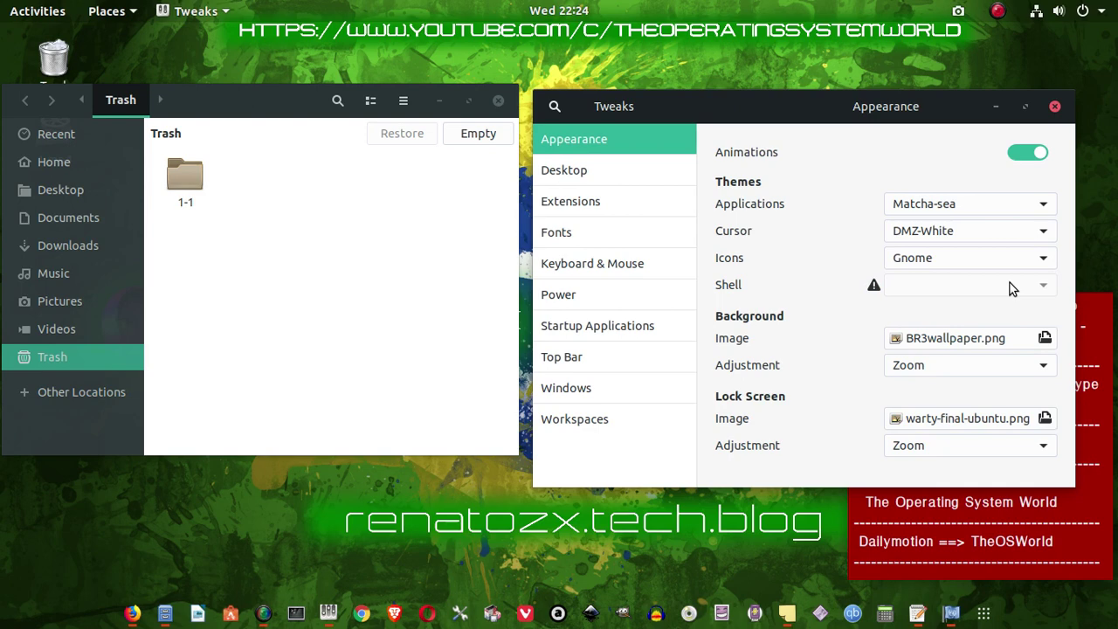
left_click(1047, 258)
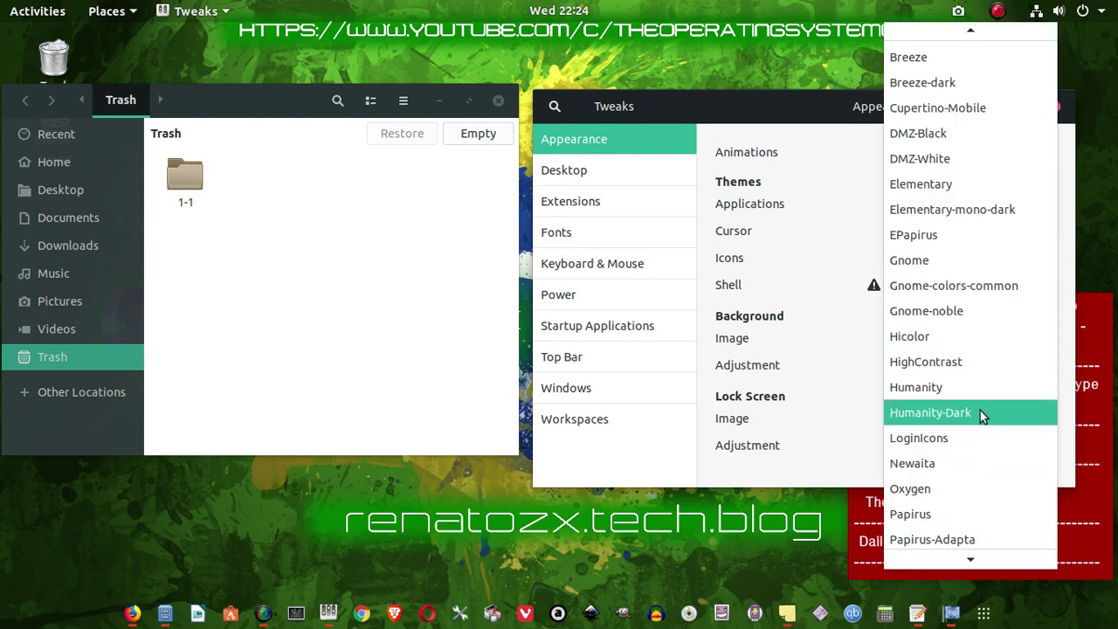
scroll(980, 411, "down", 1)
left_click(942, 489)
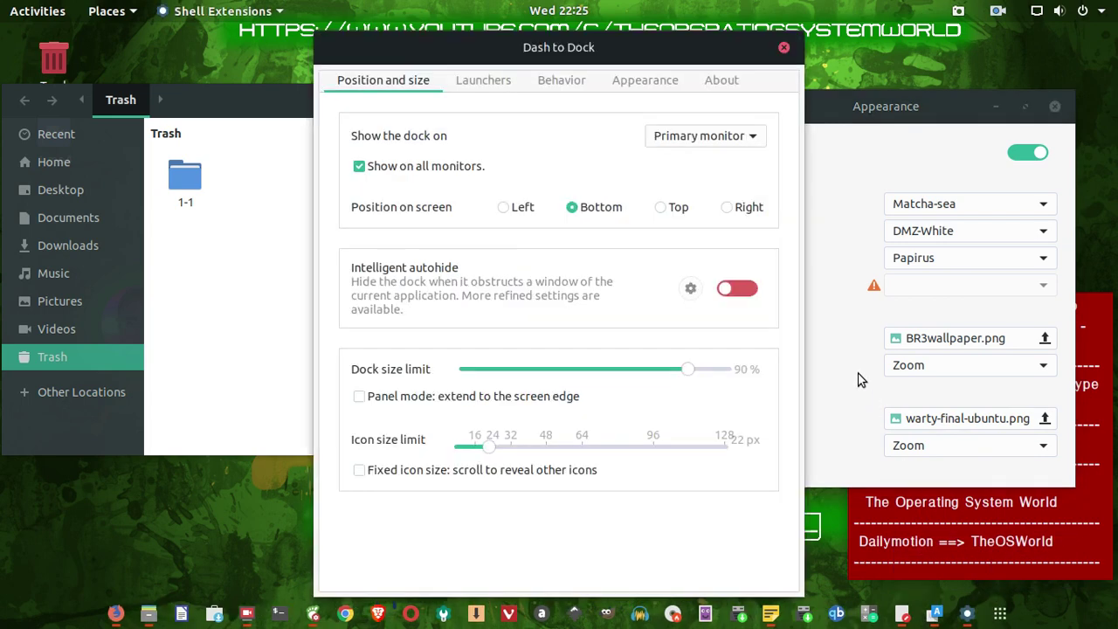
Raise the Dash to Dock icon size limit to 38 px and close its settings
left_click(509, 445)
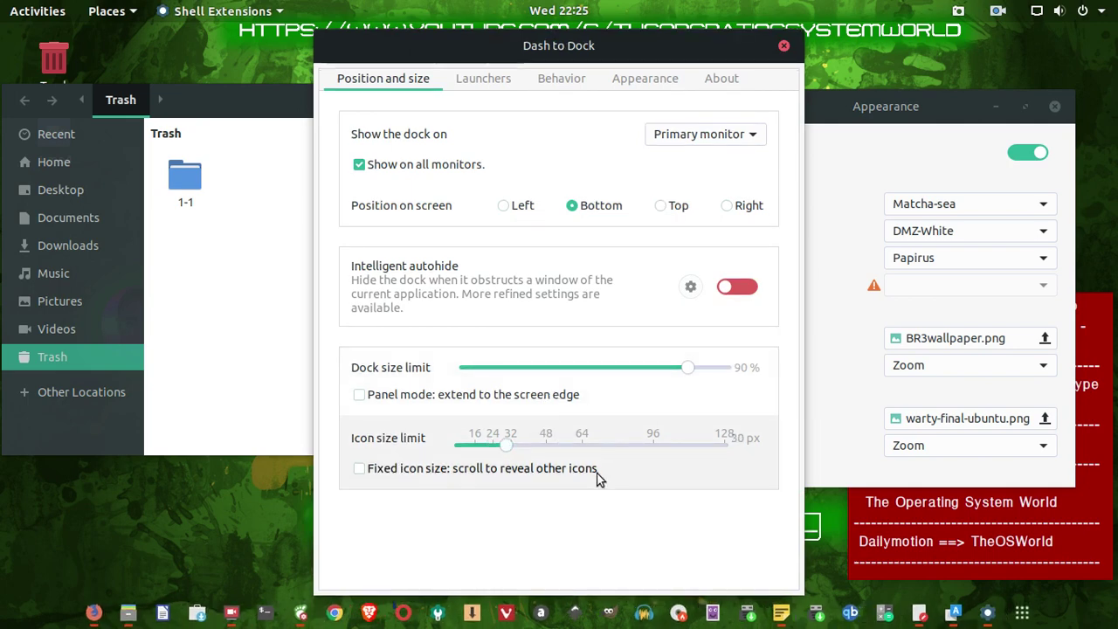
left_click(522, 445)
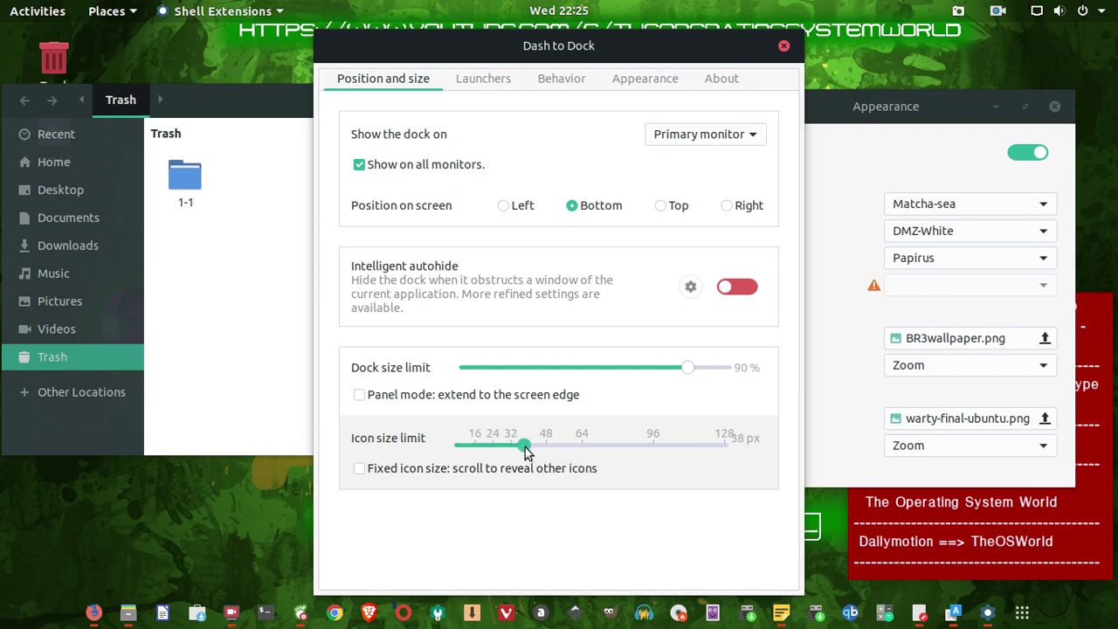
left_click(783, 46)
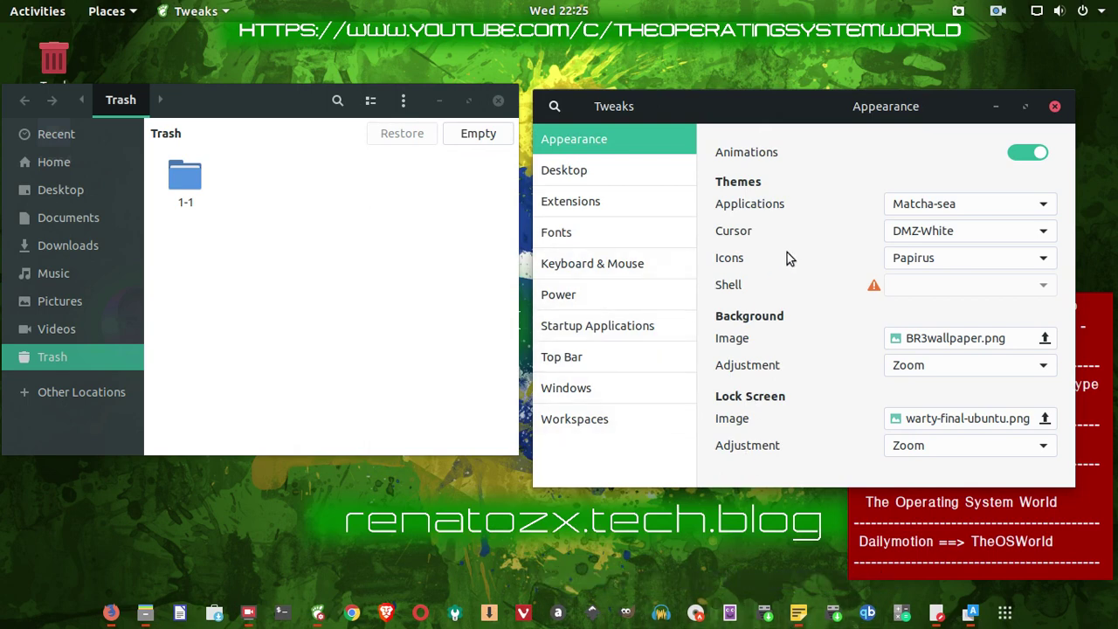
Try the Papirus-Adapta, Papirus-Light and Oxygen icon themes
left_click(1044, 257)
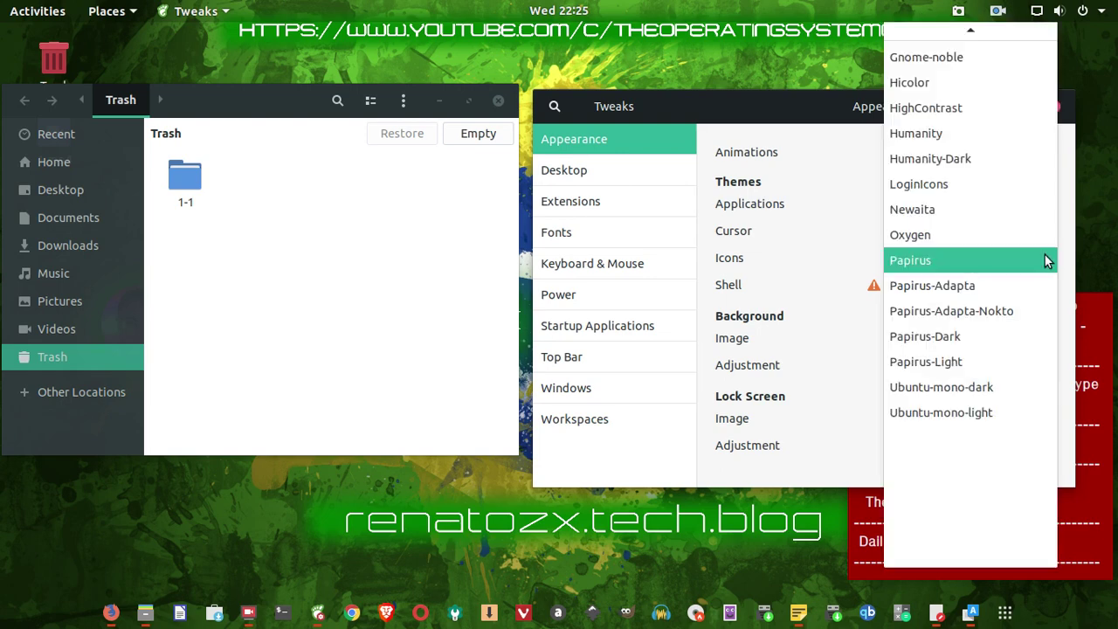
left_click(1039, 285)
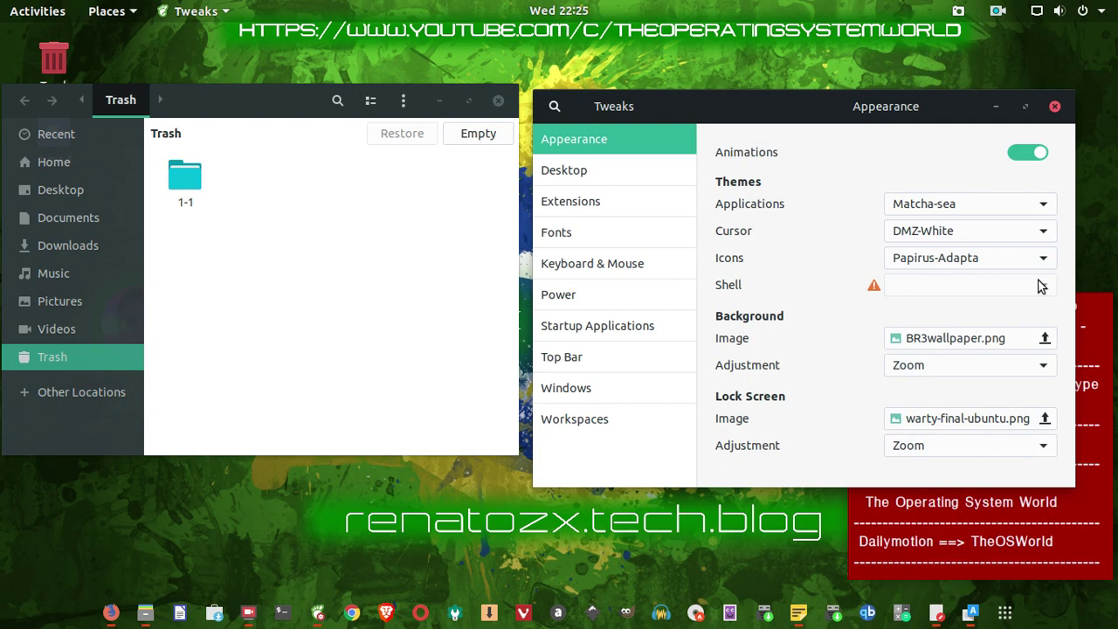
left_click(1047, 263)
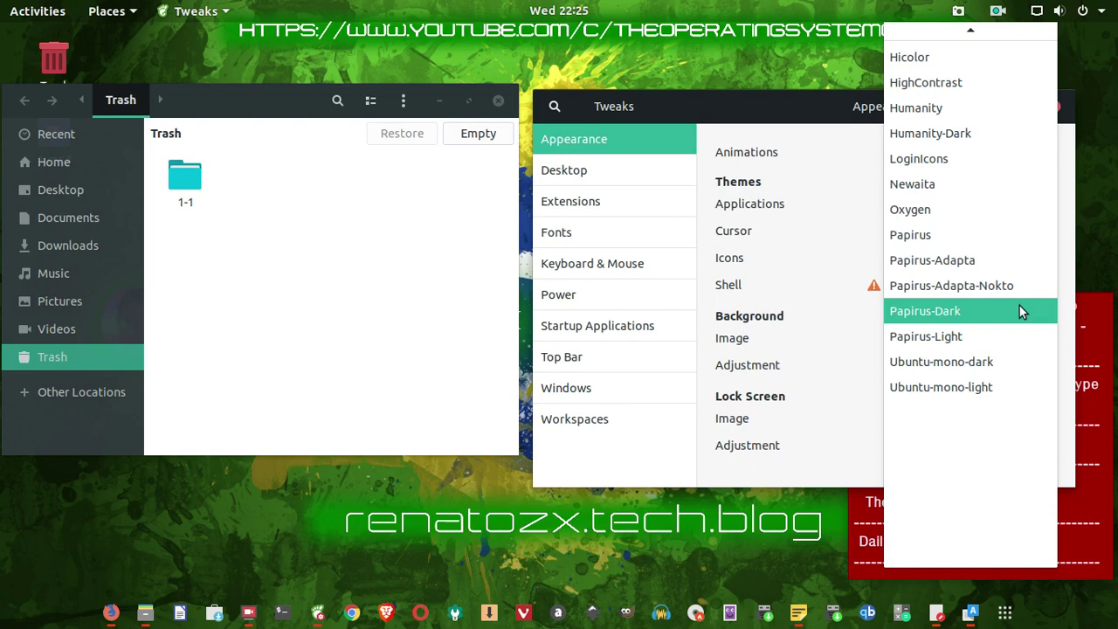
left_click(1001, 336)
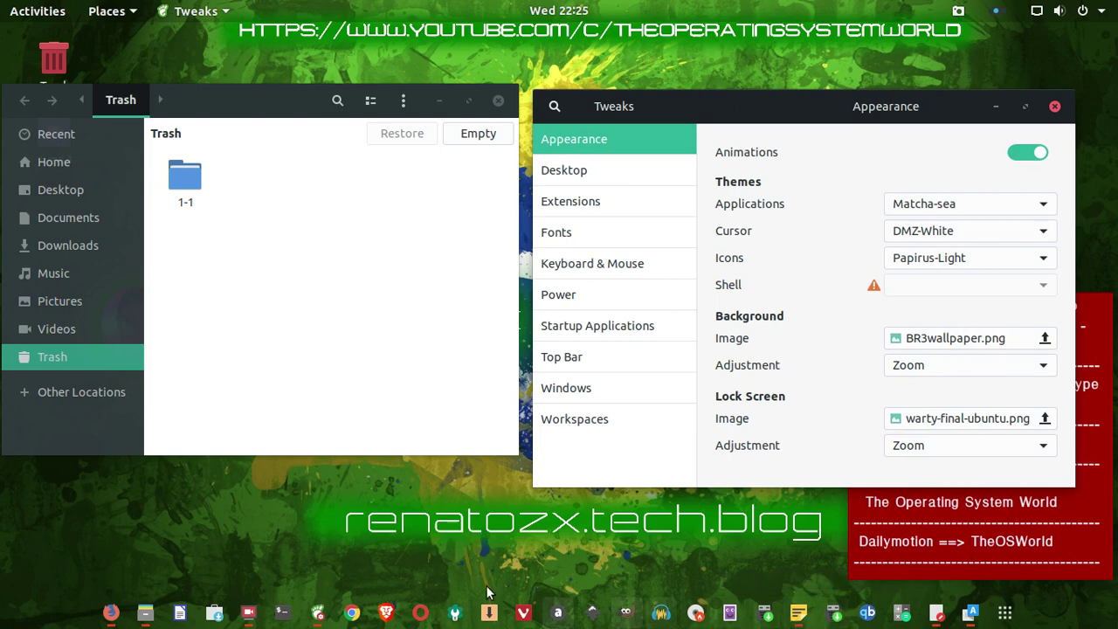
left_click(1019, 253)
scroll(981, 209, "up", 1)
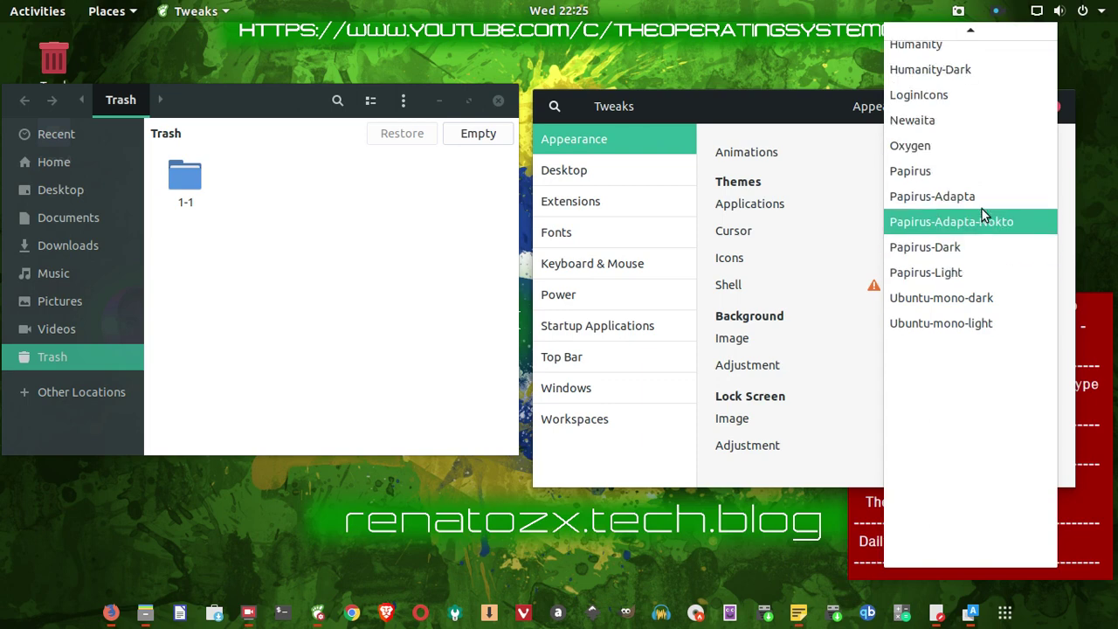
left_click(939, 147)
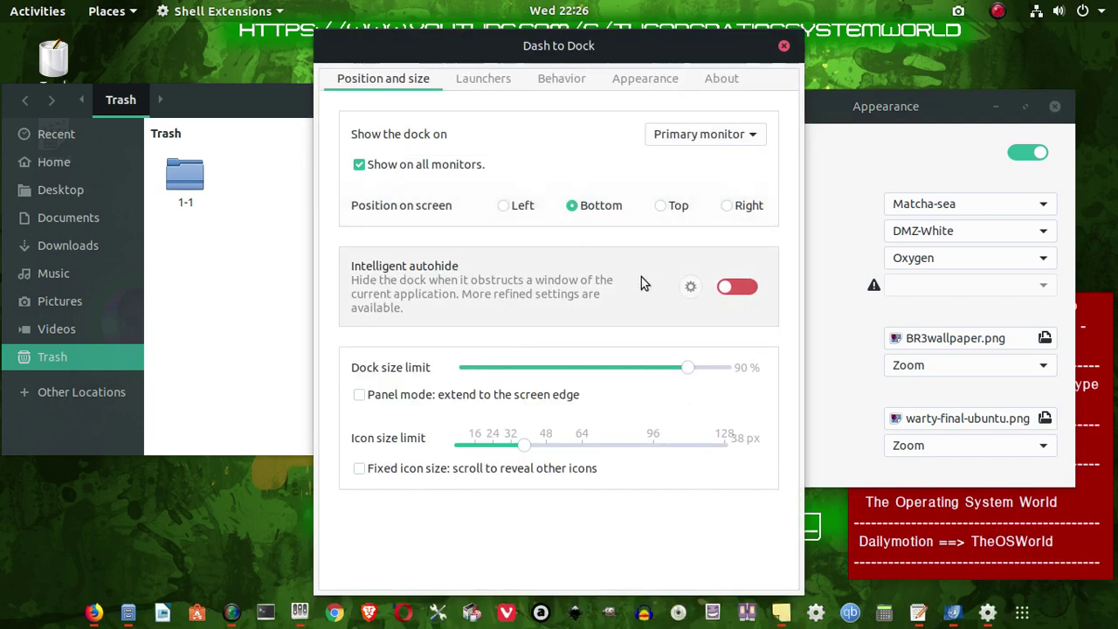
Set the Dash to Dock icon size limit to 47 px with fixed icon size off, and close its settings
left_click(543, 445)
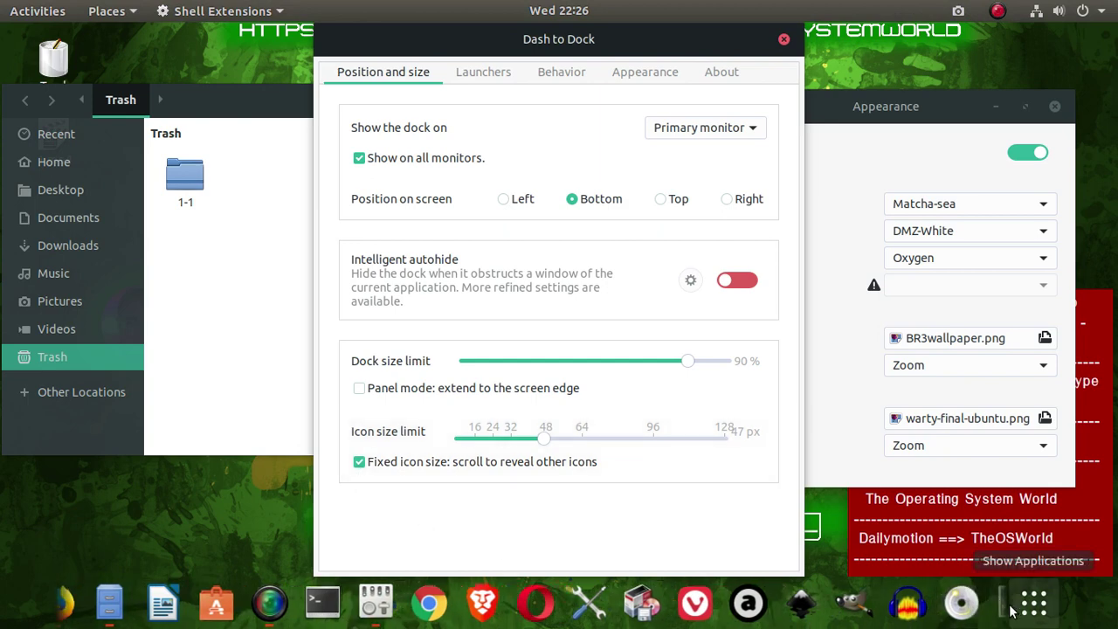
left_click(359, 463)
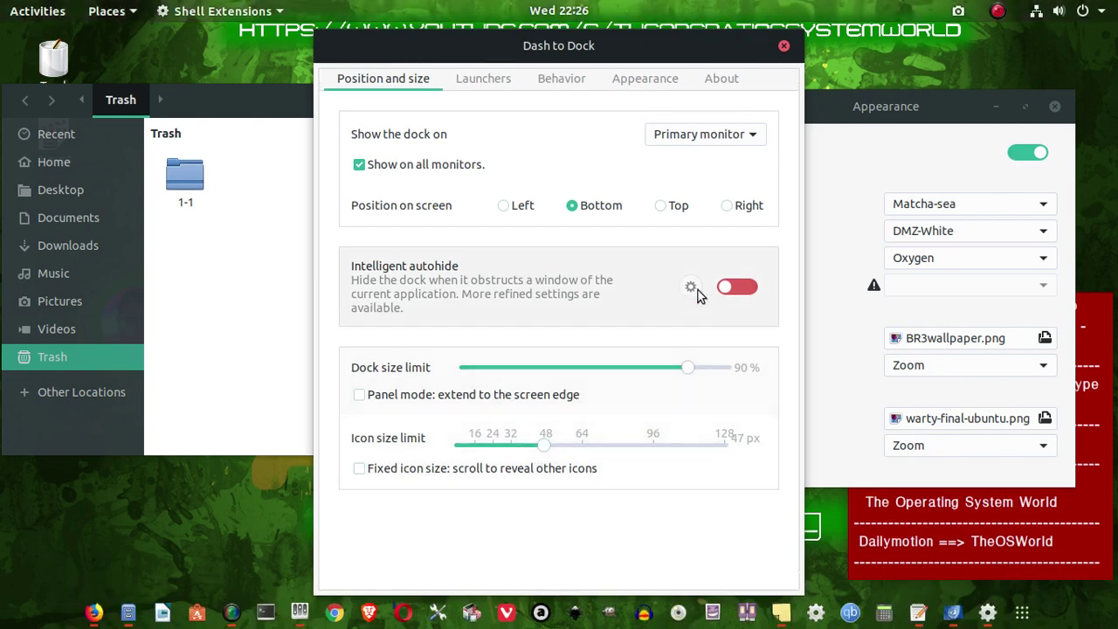
left_click(784, 45)
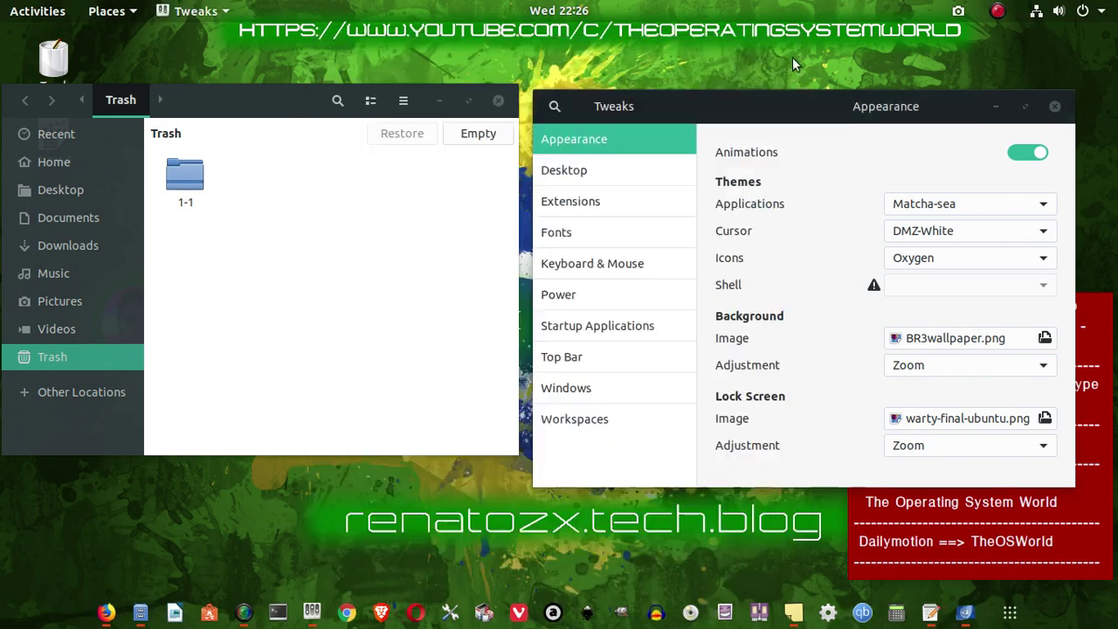
Try the Newaita, Humanity and Cupertino-Mobile icon themes in the Tweaks appearance settings
left_click(1041, 257)
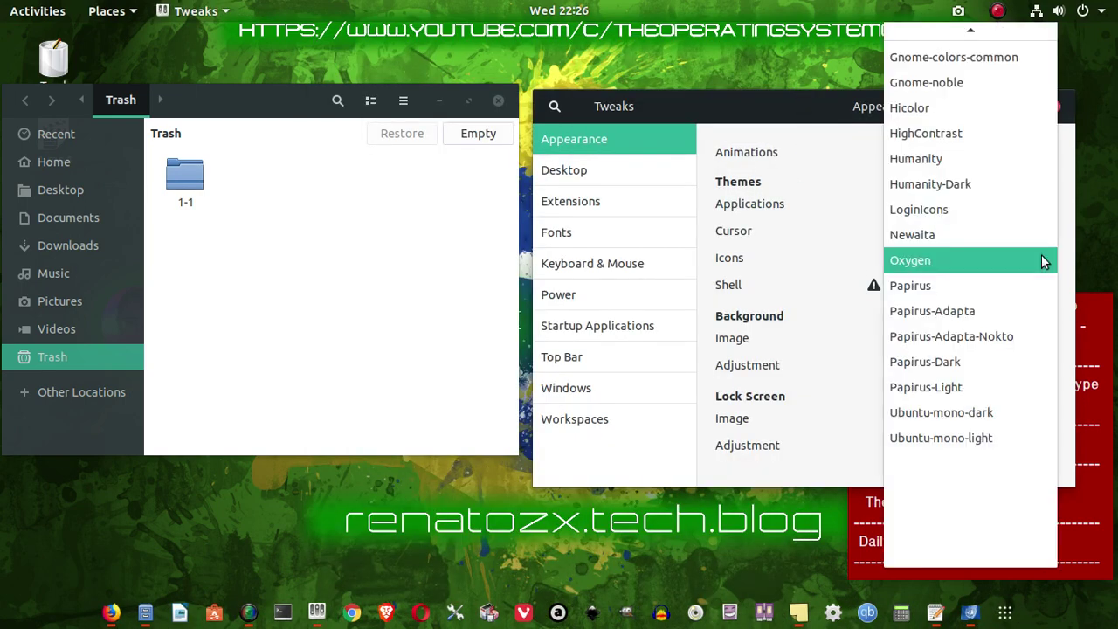
left_click(987, 234)
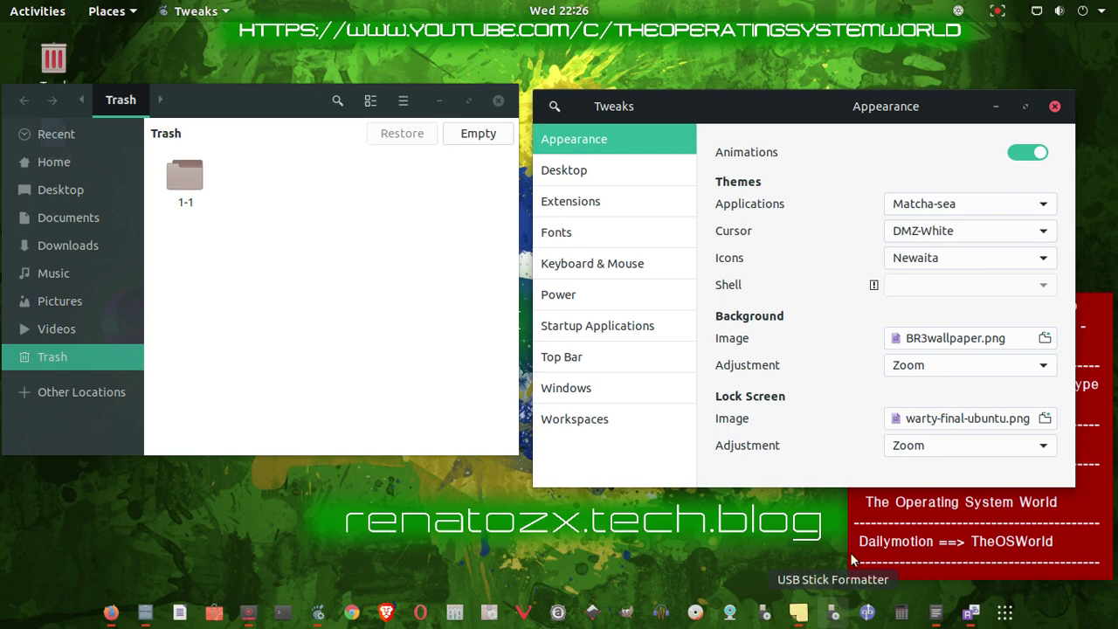
left_click(1020, 260)
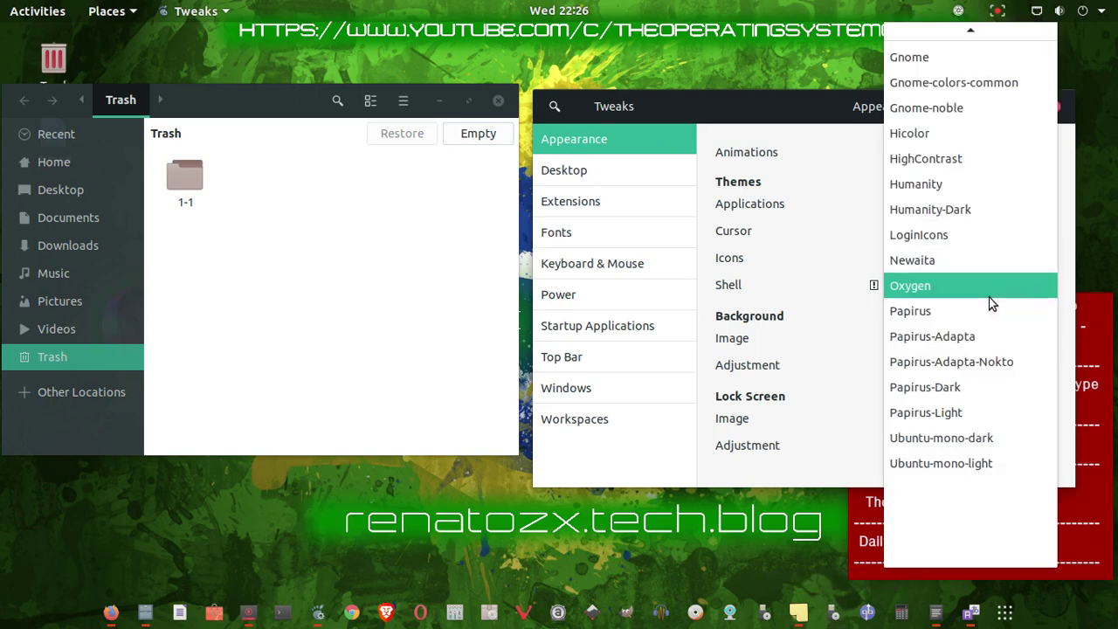
left_click(959, 188)
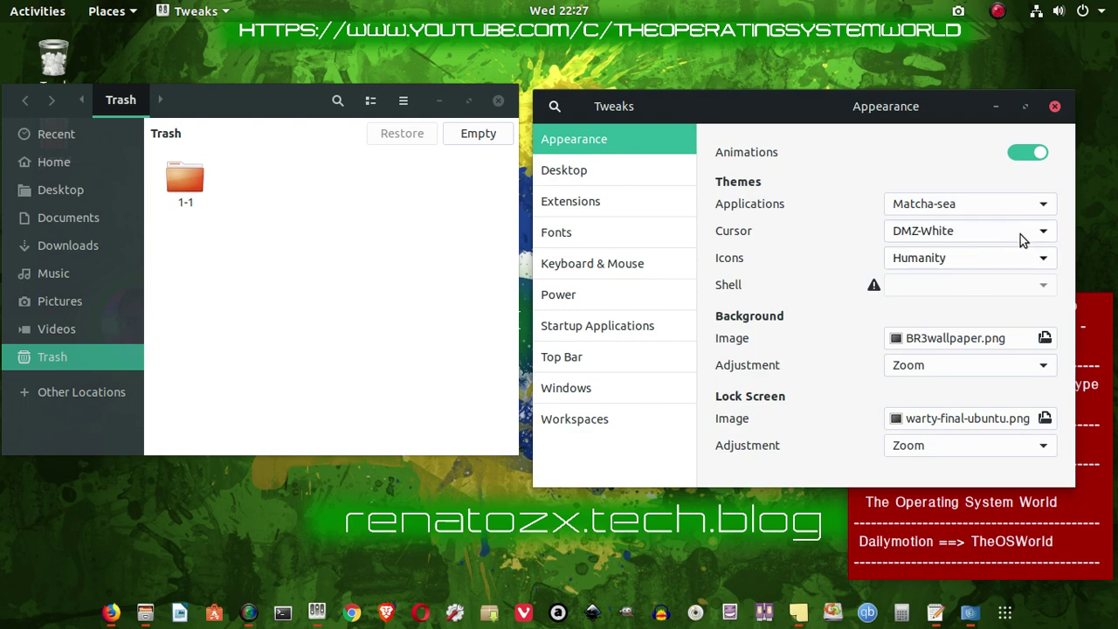
left_click(1041, 257)
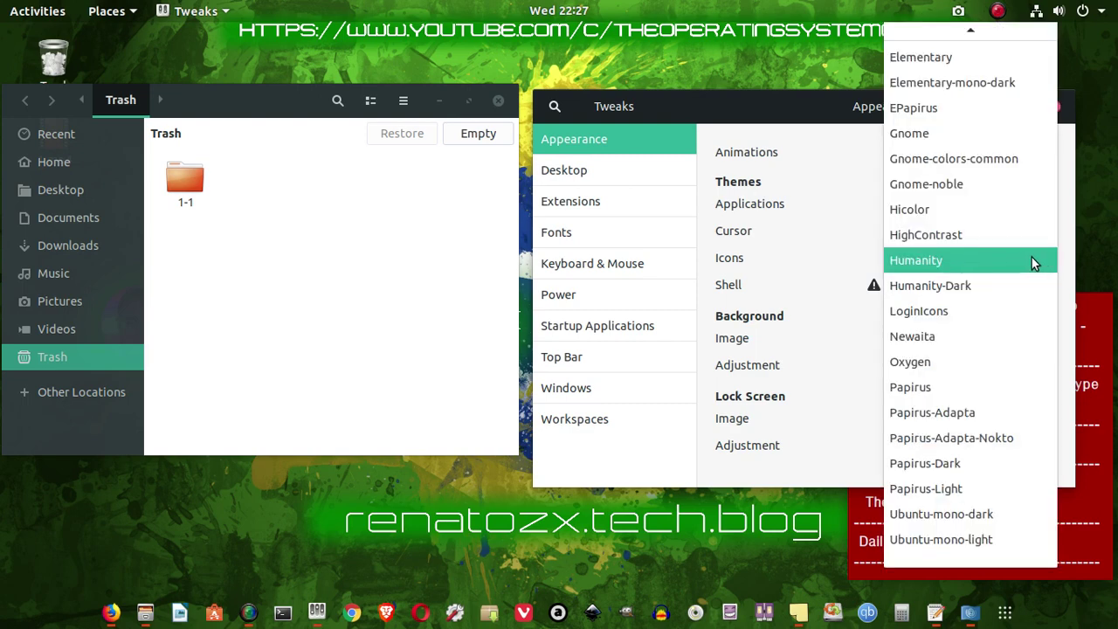
scroll(1031, 257, "up", 3)
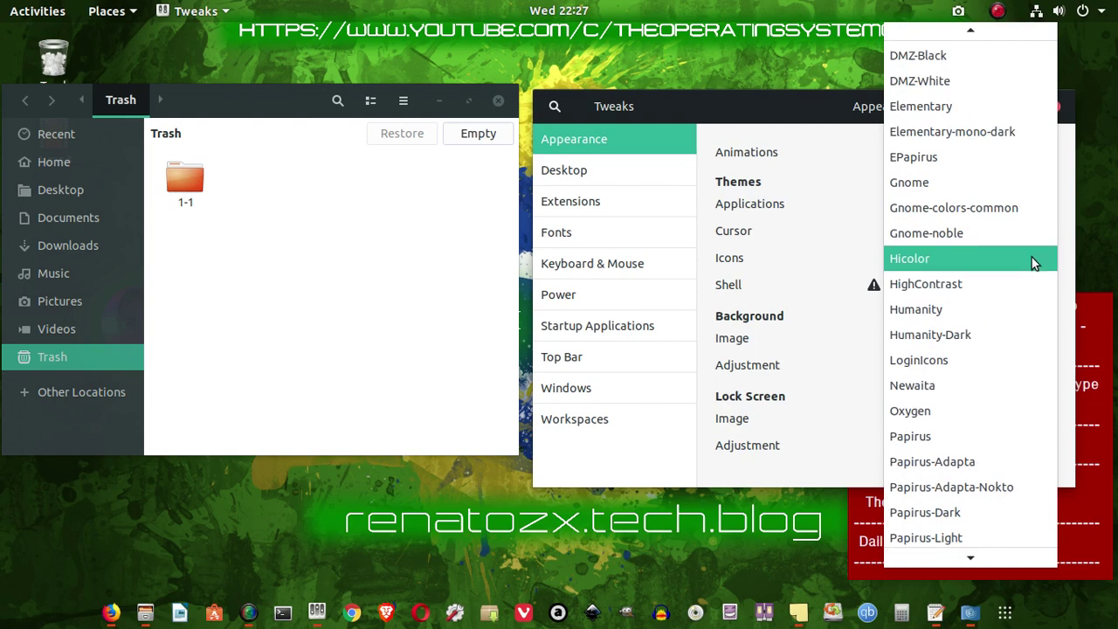
scroll(1031, 257, "up", 3)
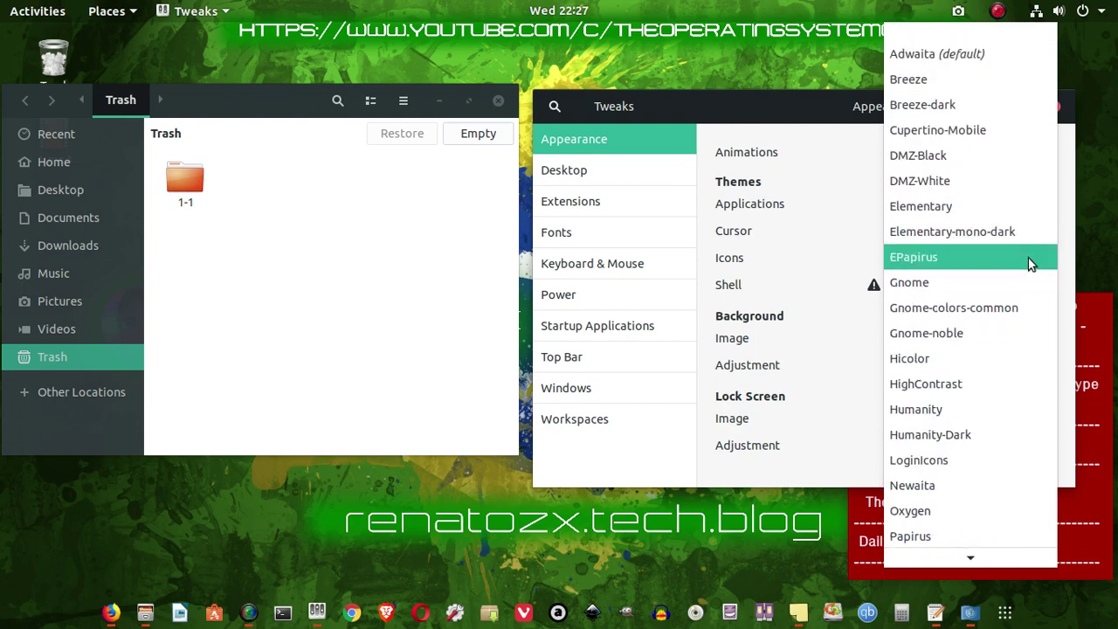
left_click(998, 129)
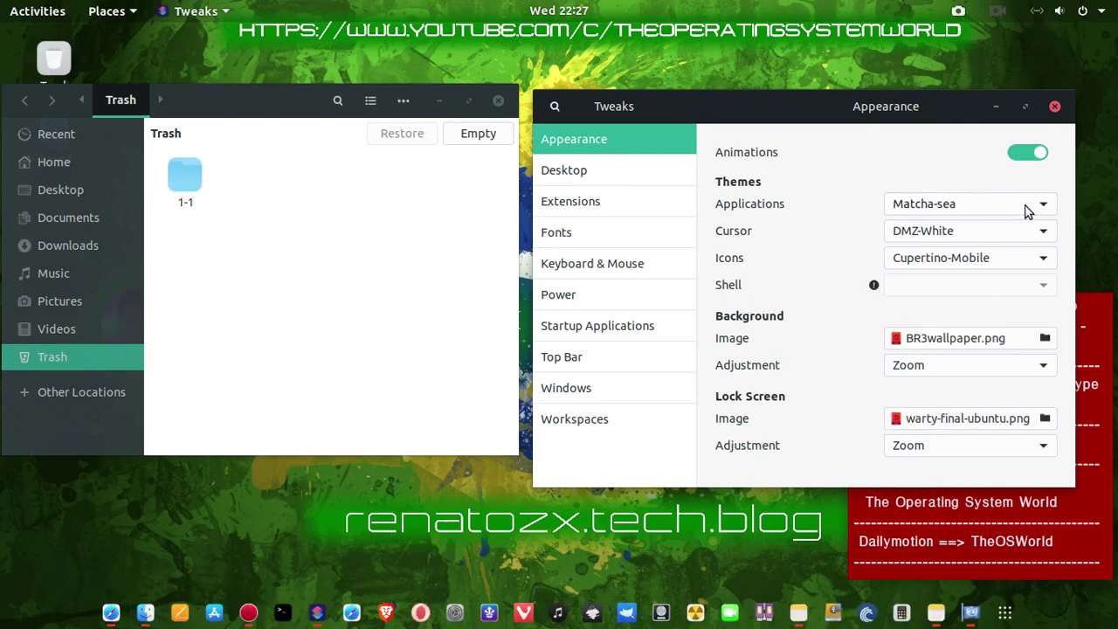
Try the Redglass cursor theme and settle on the Whiteglass cursor theme
left_click(1030, 234)
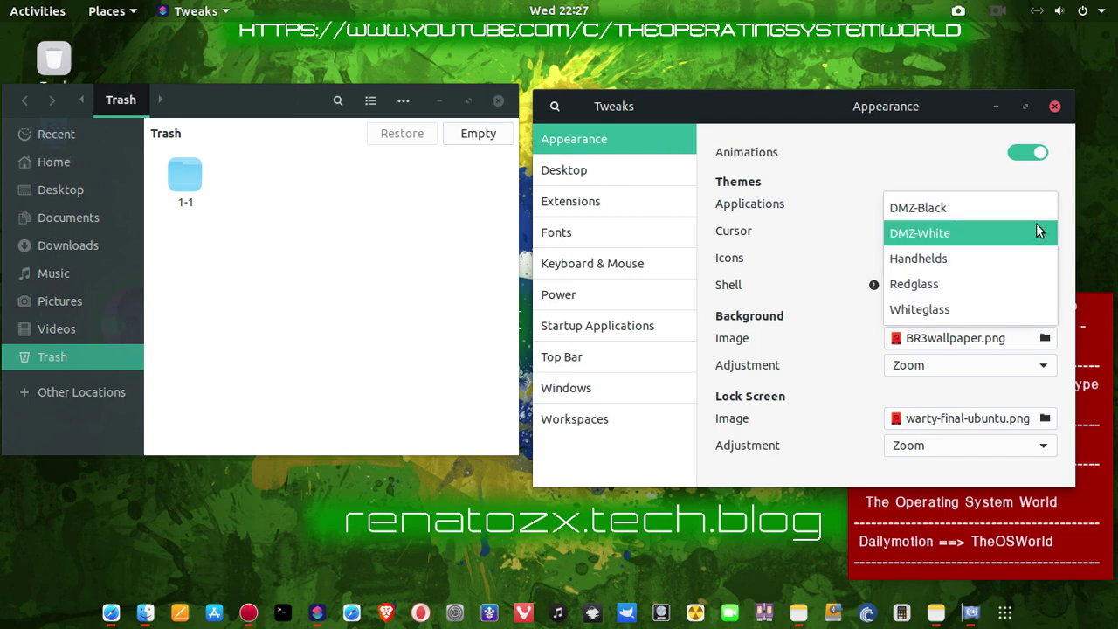
left_click(991, 284)
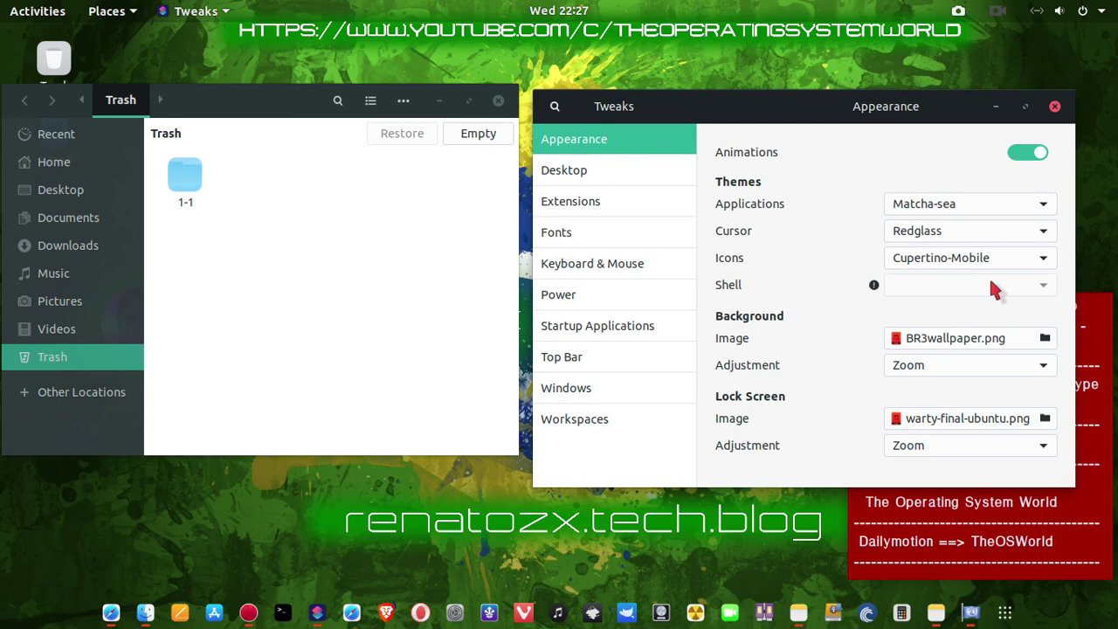
left_click(1000, 233)
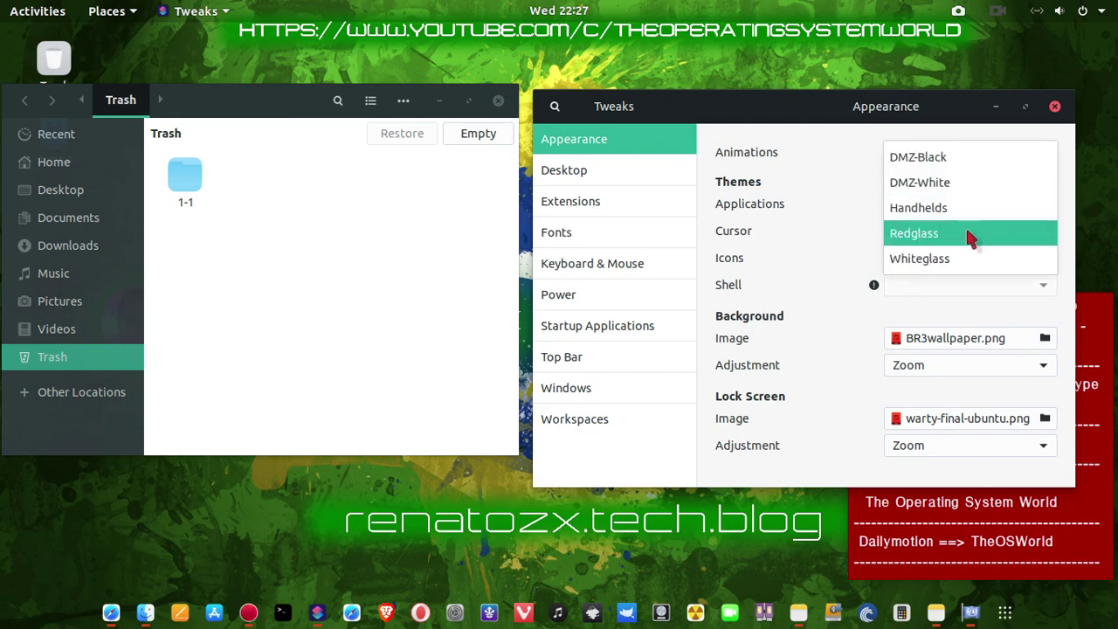
left_click(933, 260)
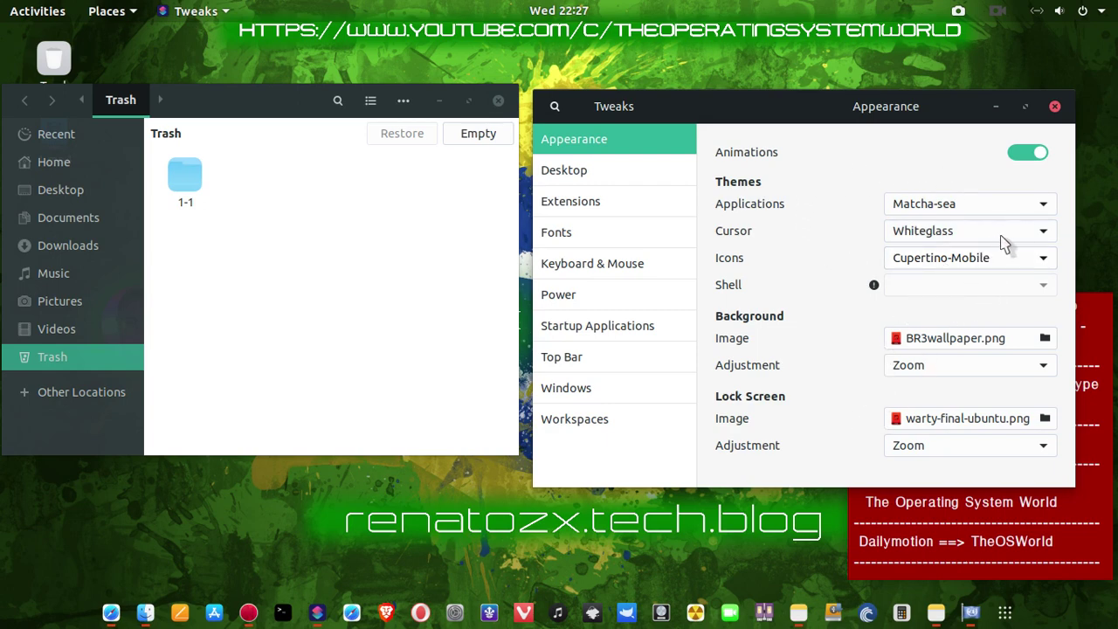
Apply the Humanity-Dark icon theme and bring up the extensions list in Tweaks
left_click(1043, 260)
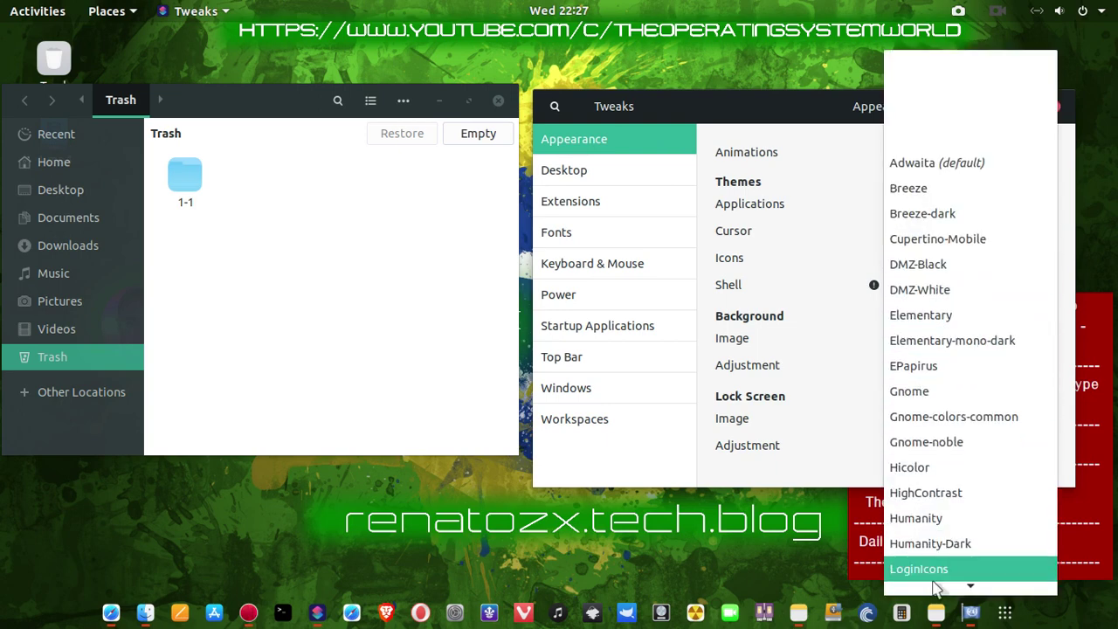
left_click(948, 550)
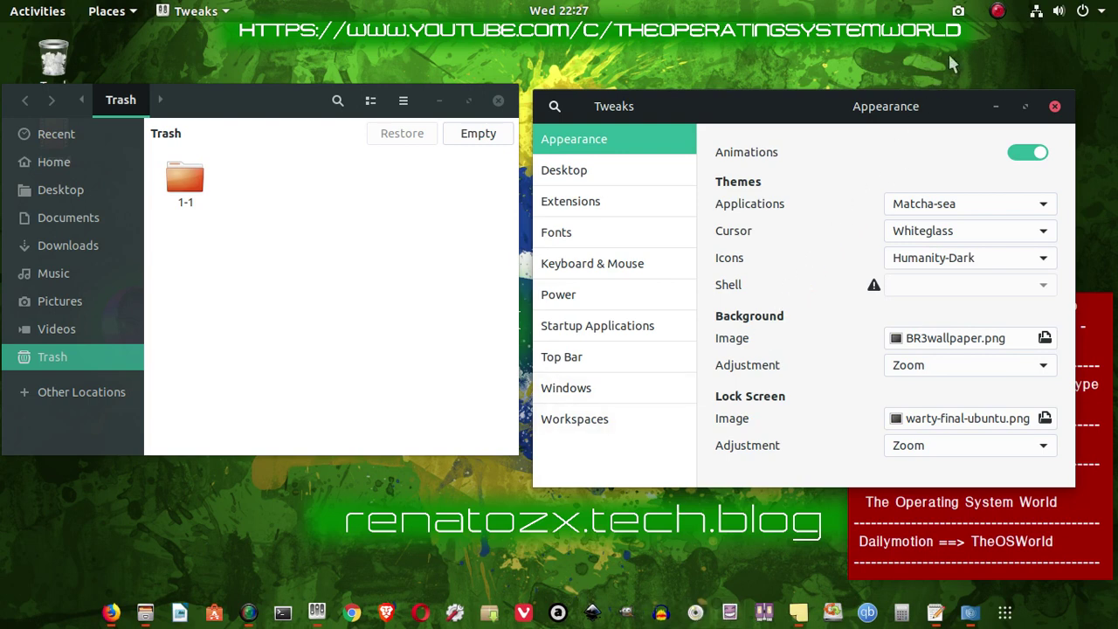
left_click(576, 202)
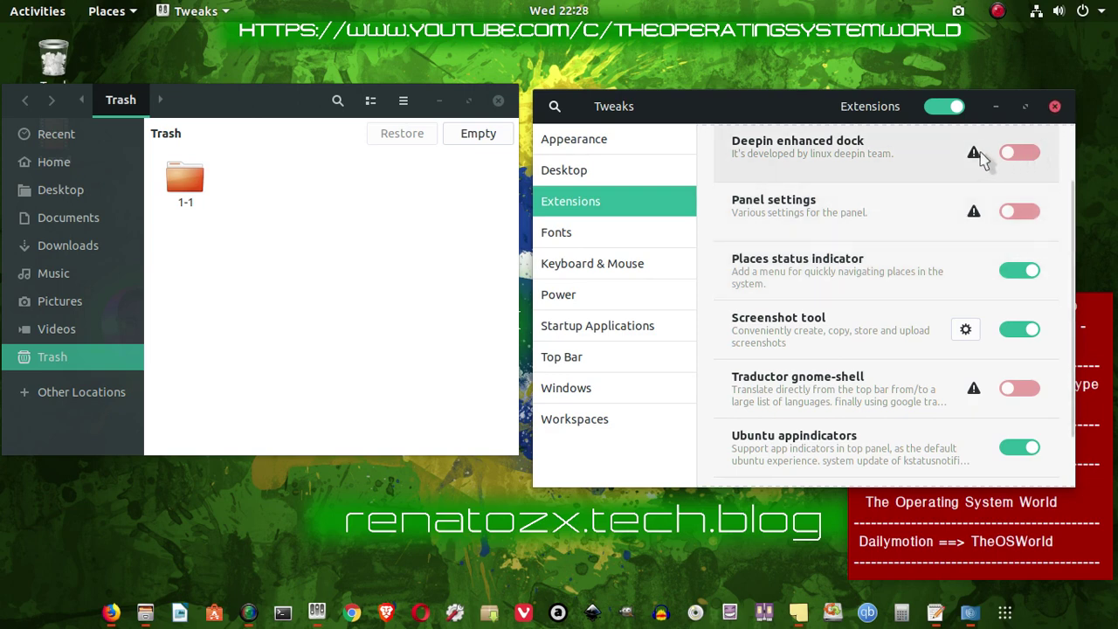
Close the Tweaks window and the Trash folder window to clear the desktop
mouse_move(975, 154)
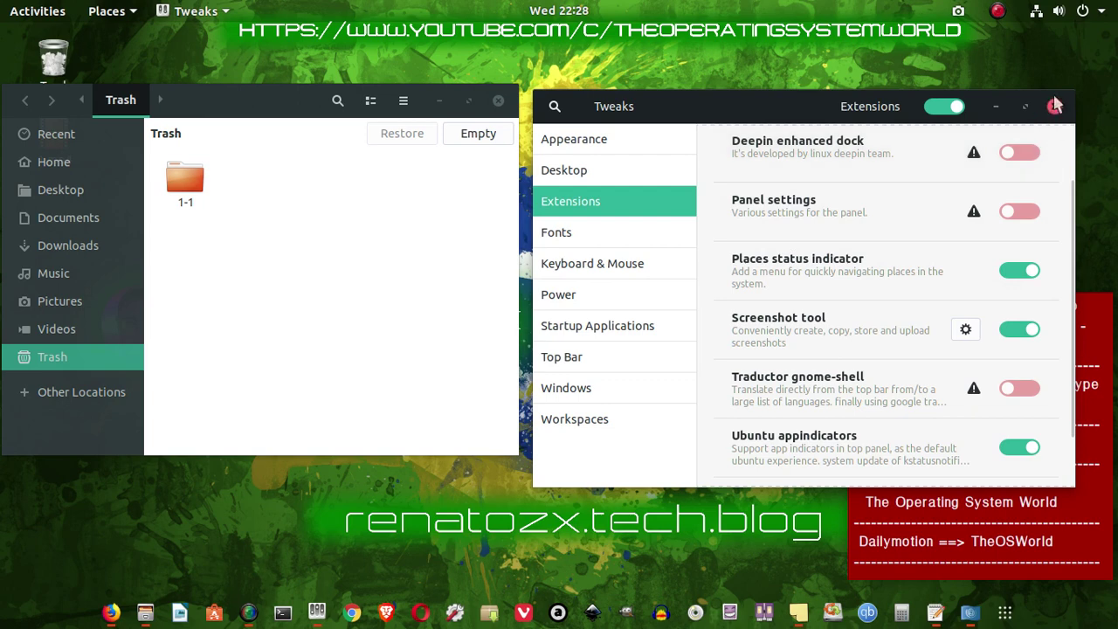
left_click(1054, 109)
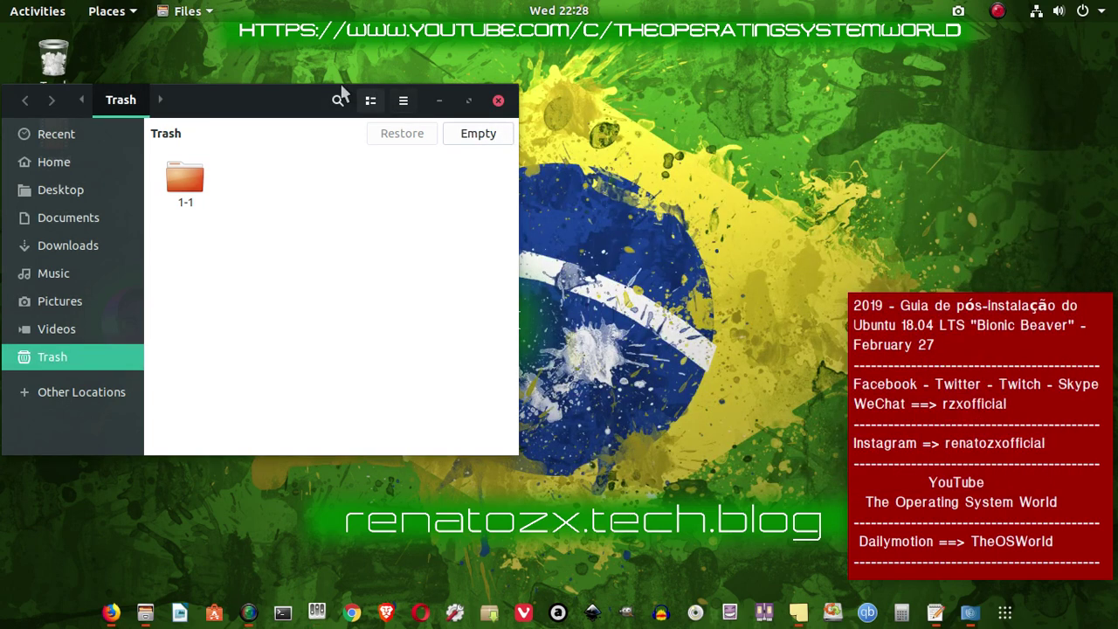
left_click_drag(310, 87, 559, 83)
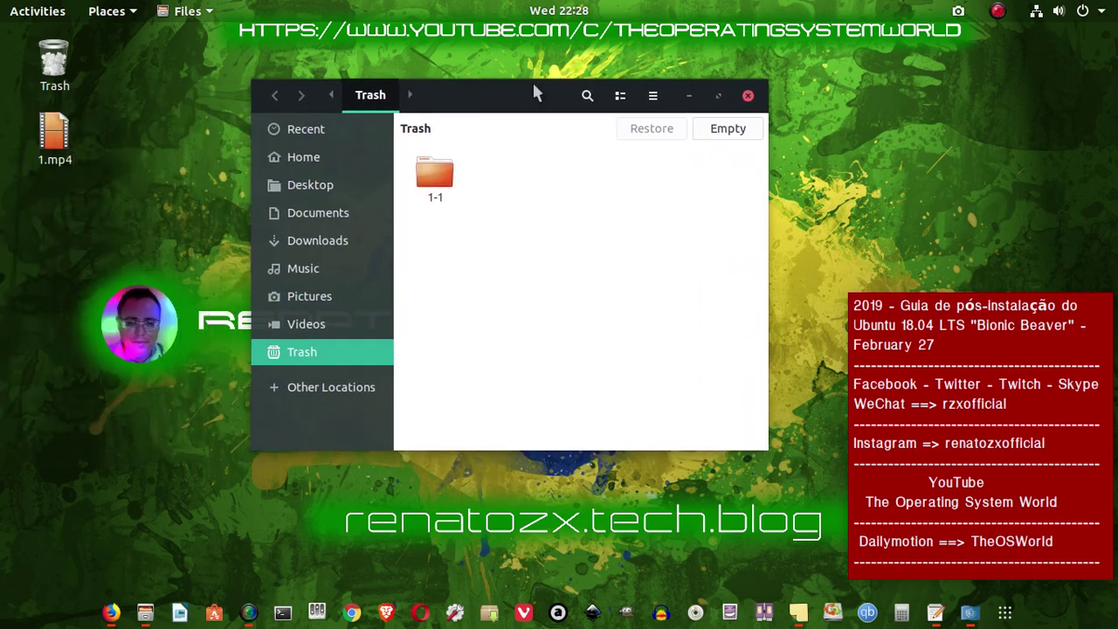
left_click(757, 100)
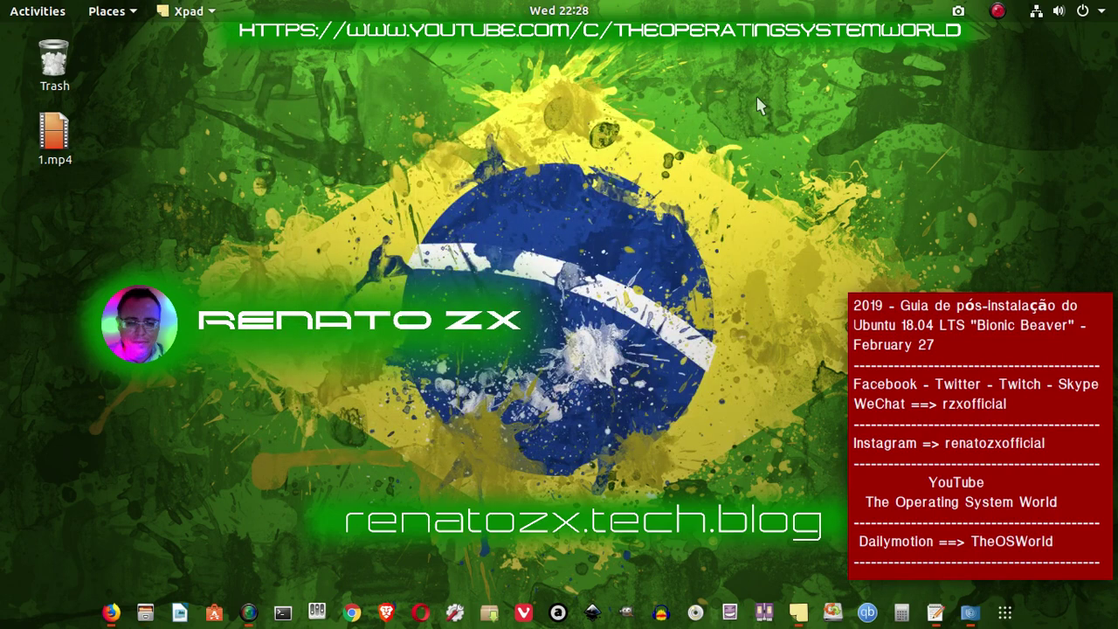
left_click(110, 11)
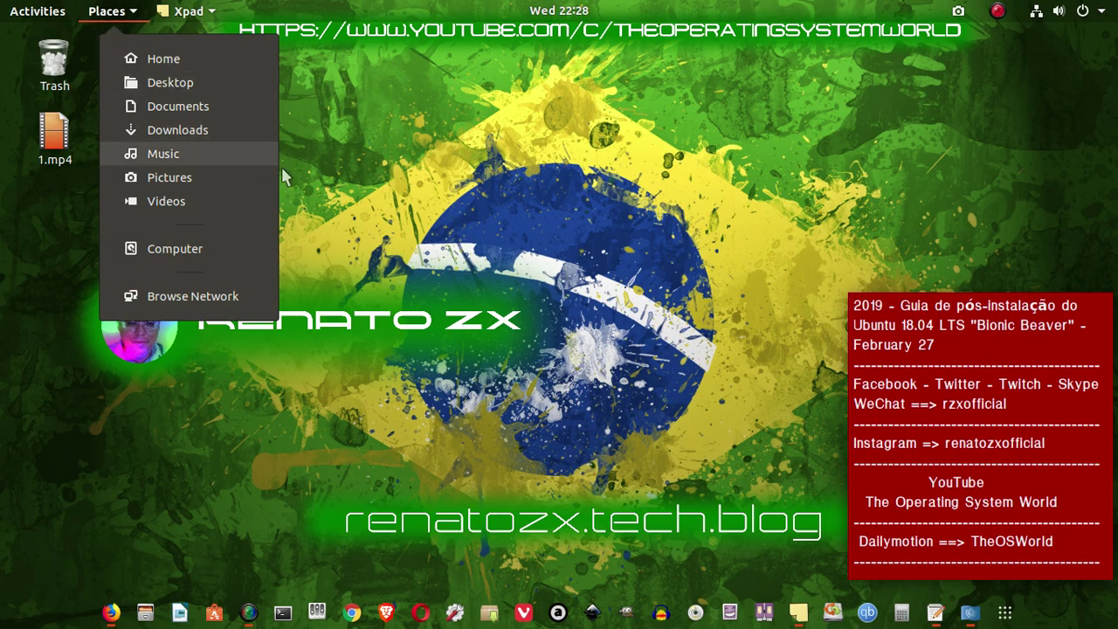
left_click(640, 174)
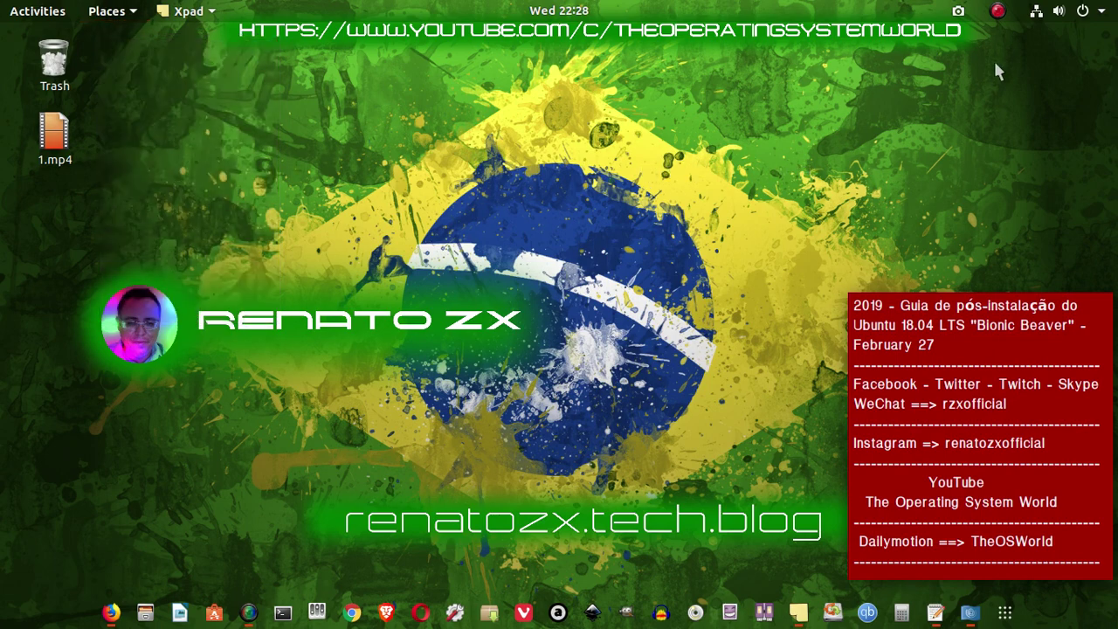
left_click(998, 12)
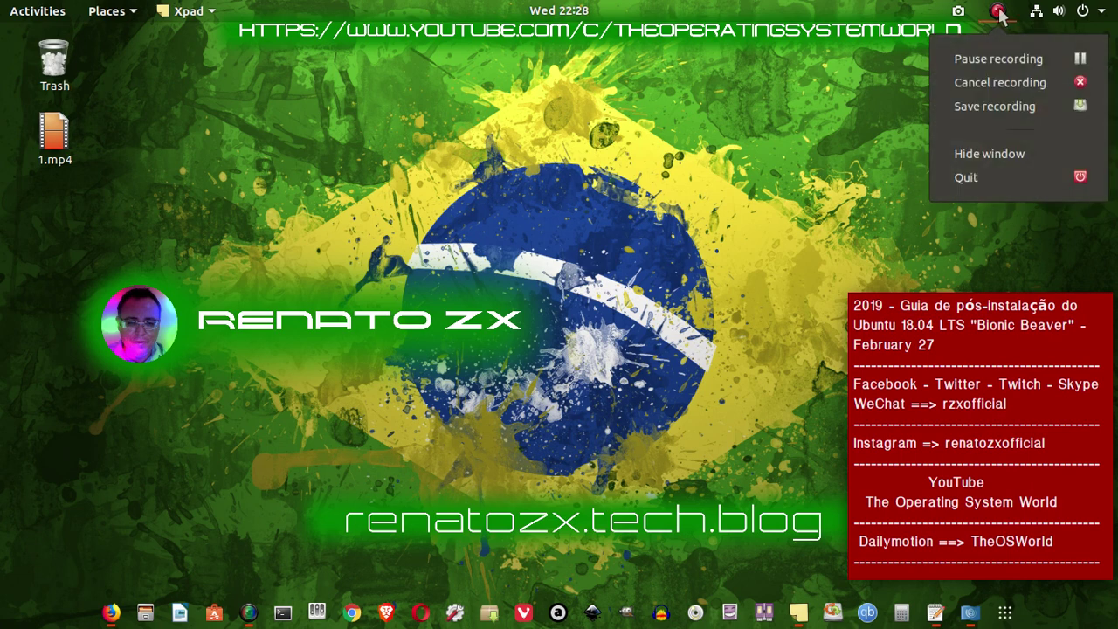